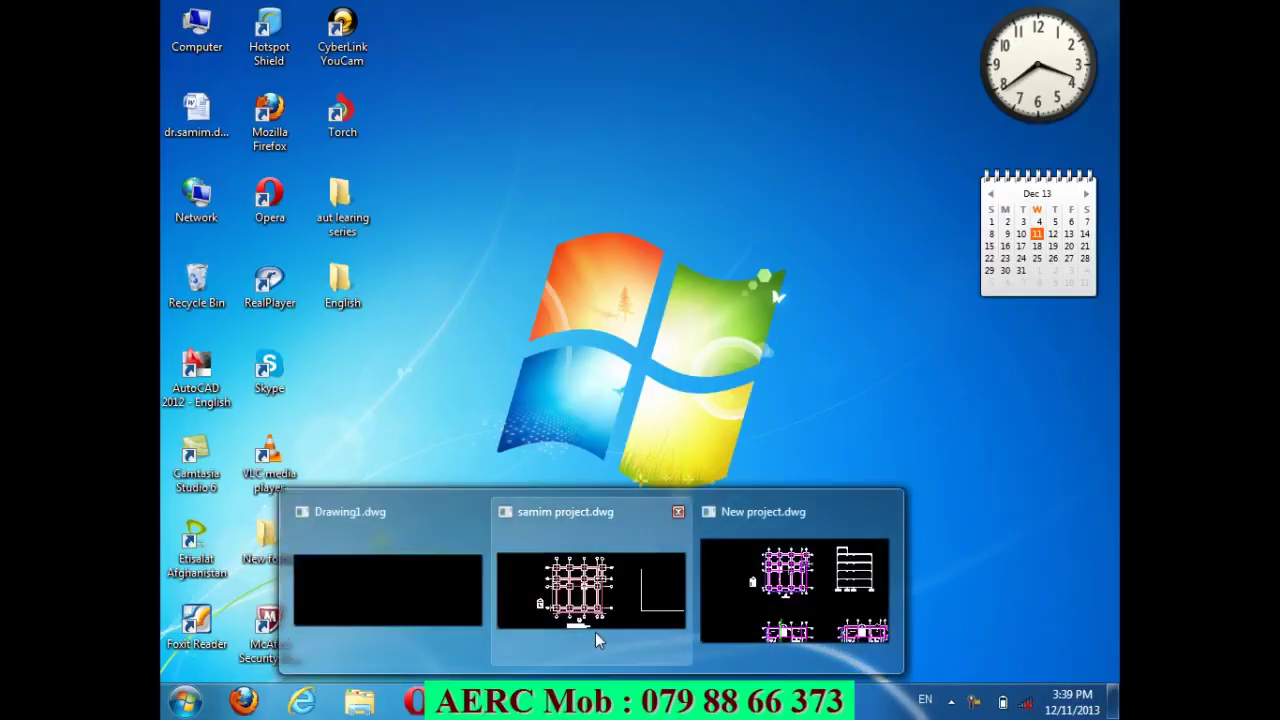
# Restore New project.dwg full screen and zoom out to survey the foundation plan, section and floor plans.
pyautogui.click(803, 598)
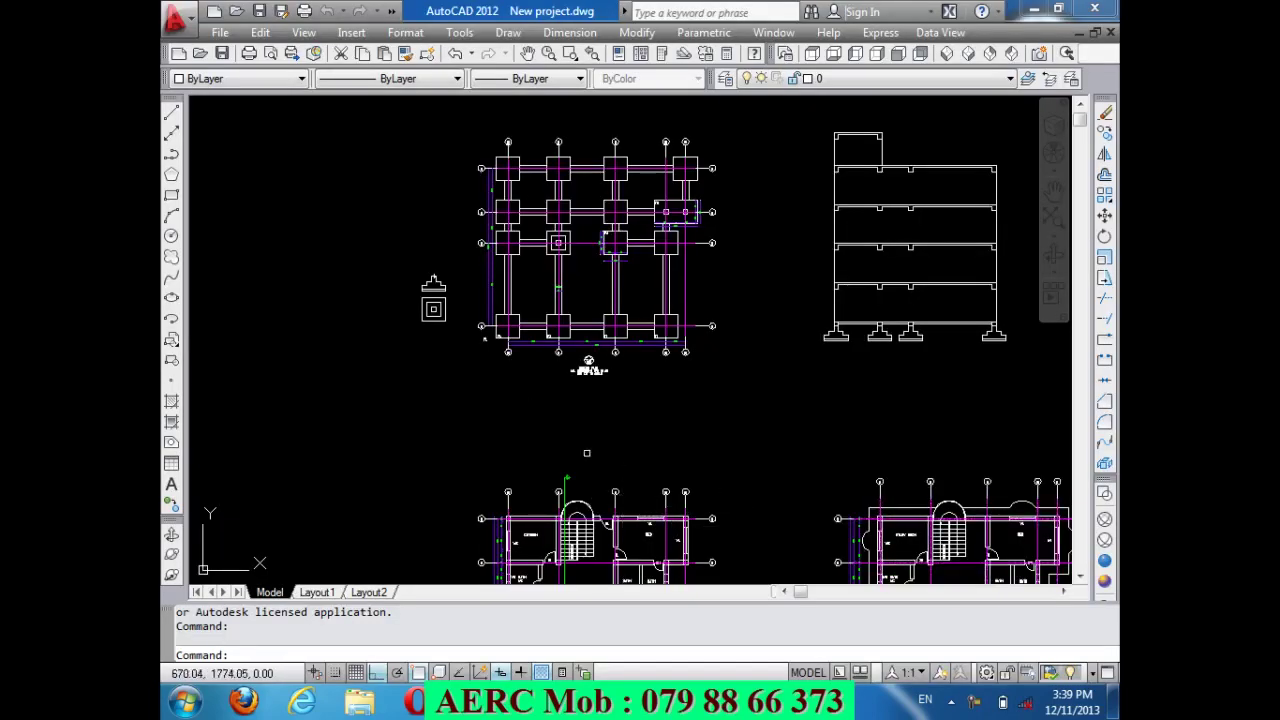
pyautogui.scroll(-1, 515, 358)
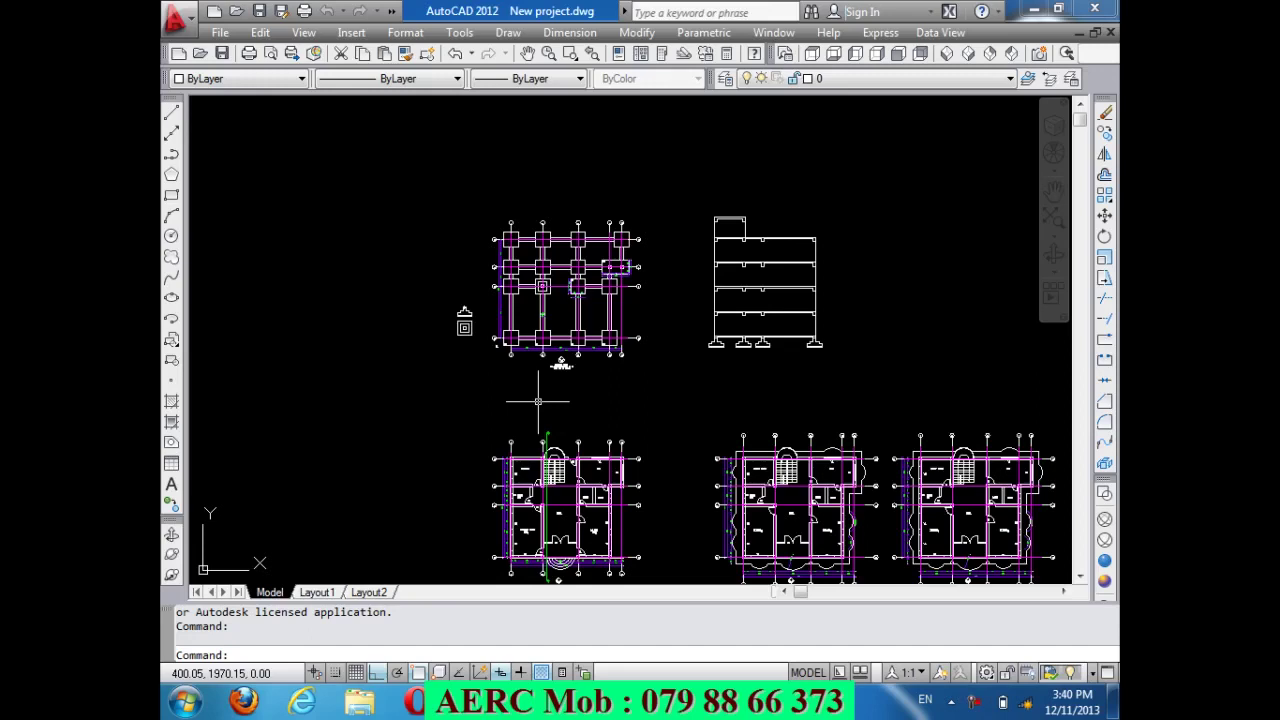
pyautogui.scroll(-3, 540, 400)
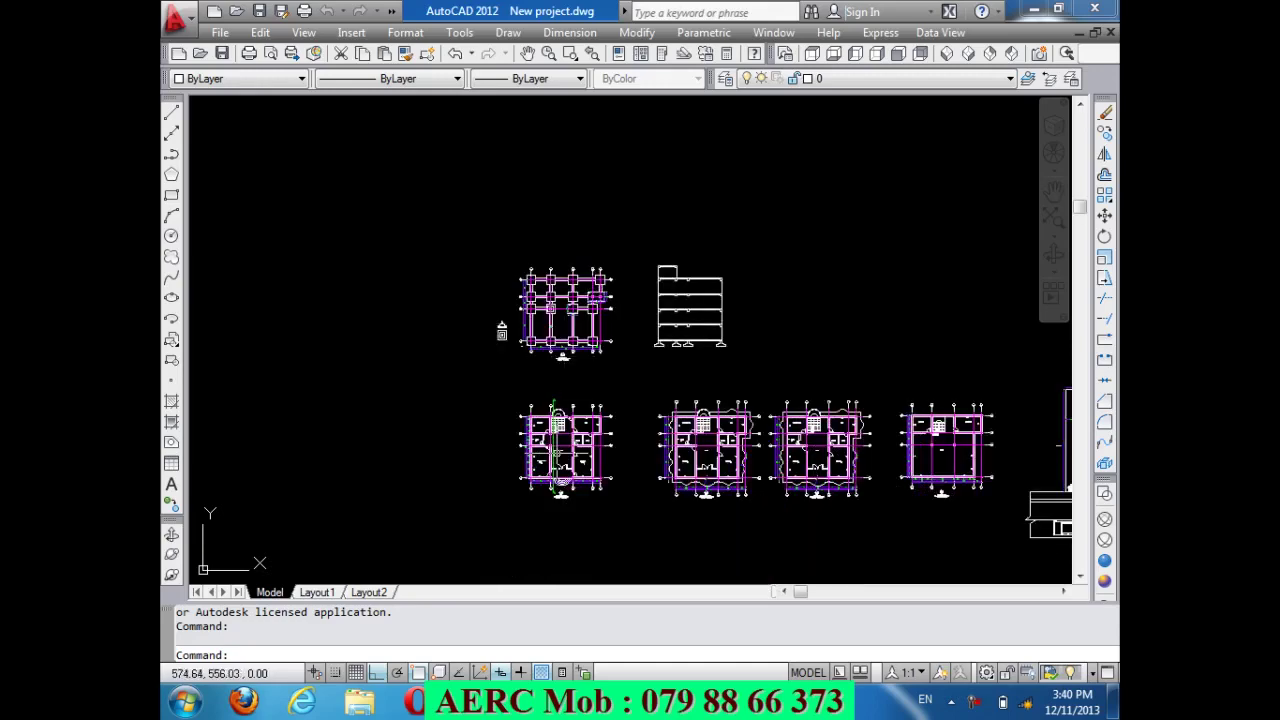
pyautogui.scroll(4, 551, 449)
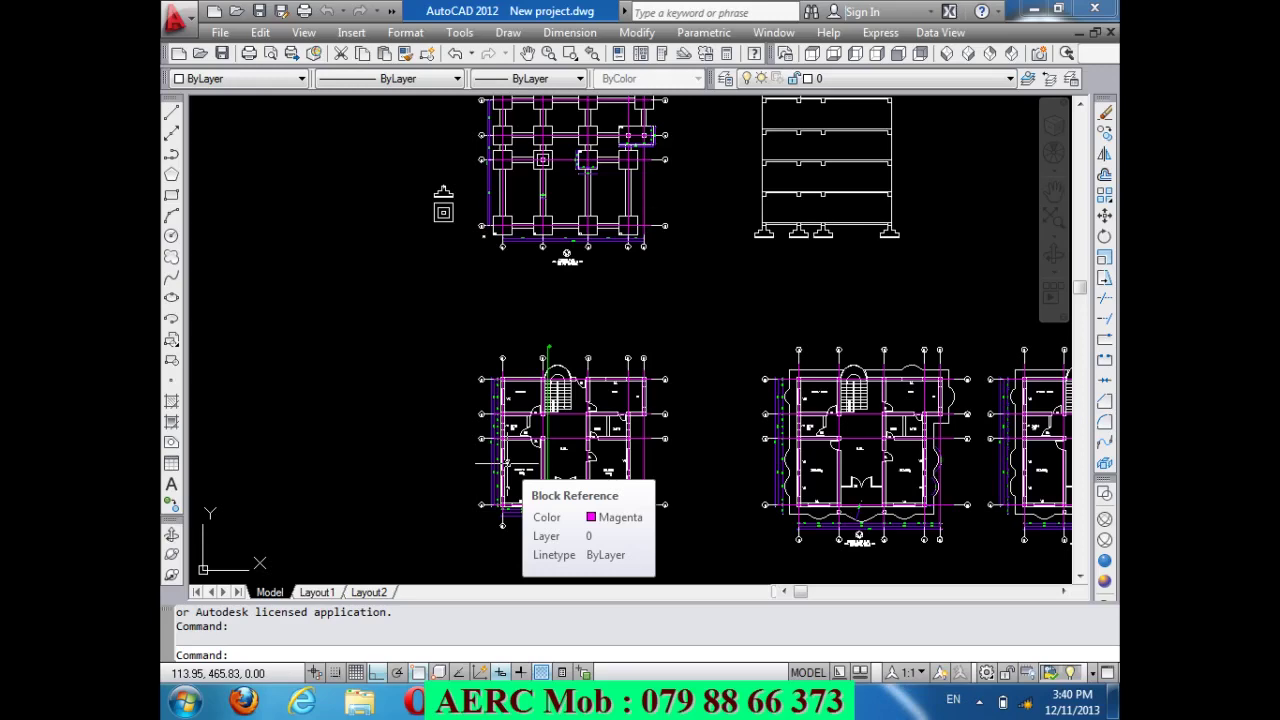
pyautogui.scroll(2, 500, 490)
pyautogui.scroll(2, 510, 485)
pyautogui.scroll(2, 560, 475)
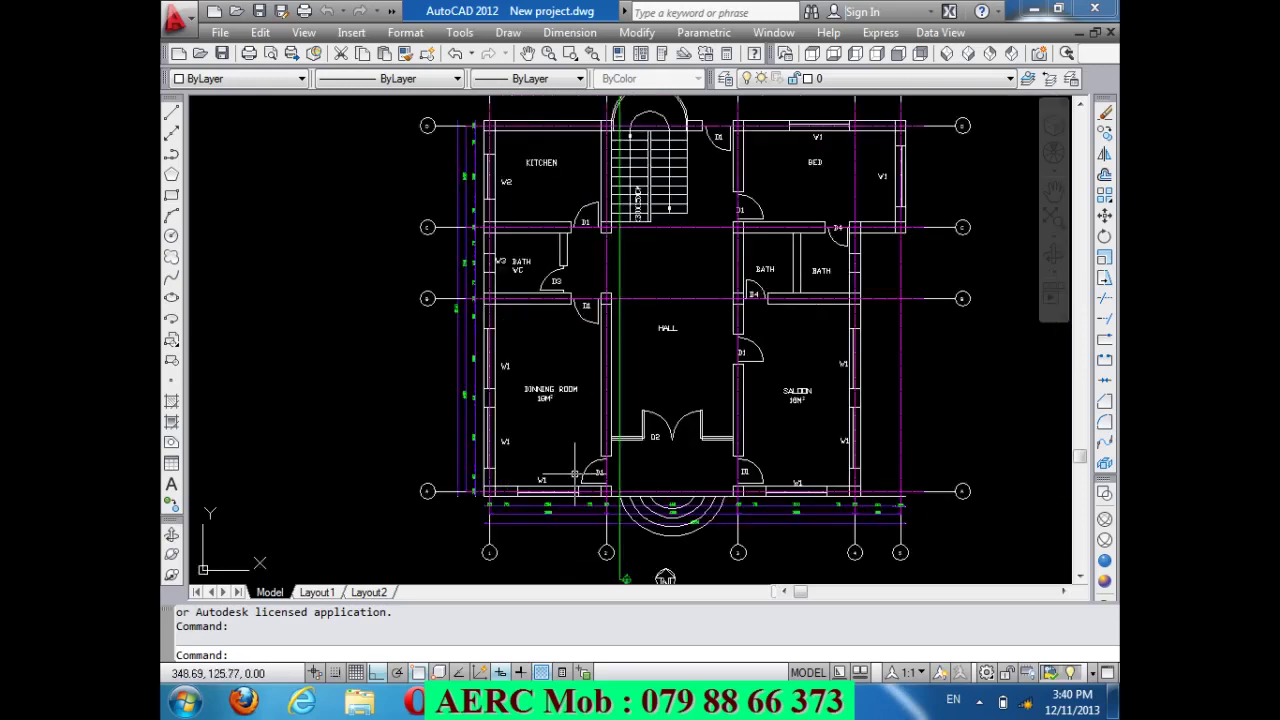
pyautogui.scroll(-2, 575, 473)
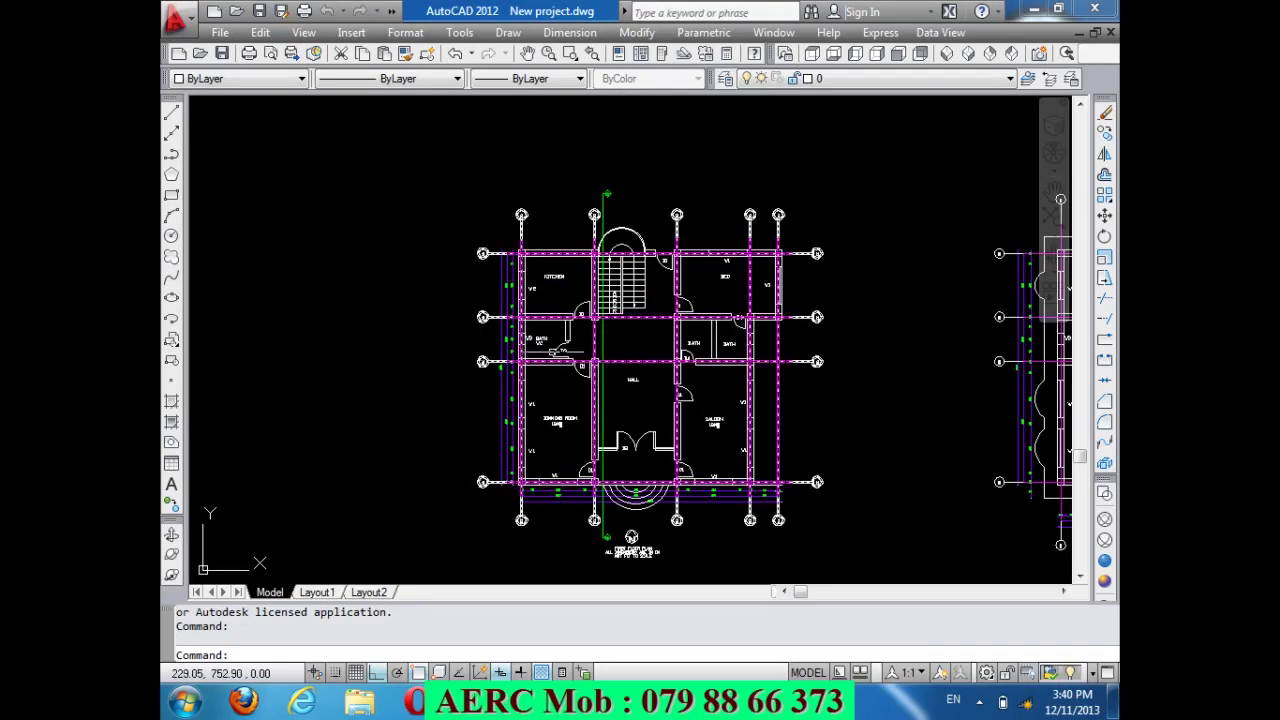
pyautogui.scroll(3, 594, 239)
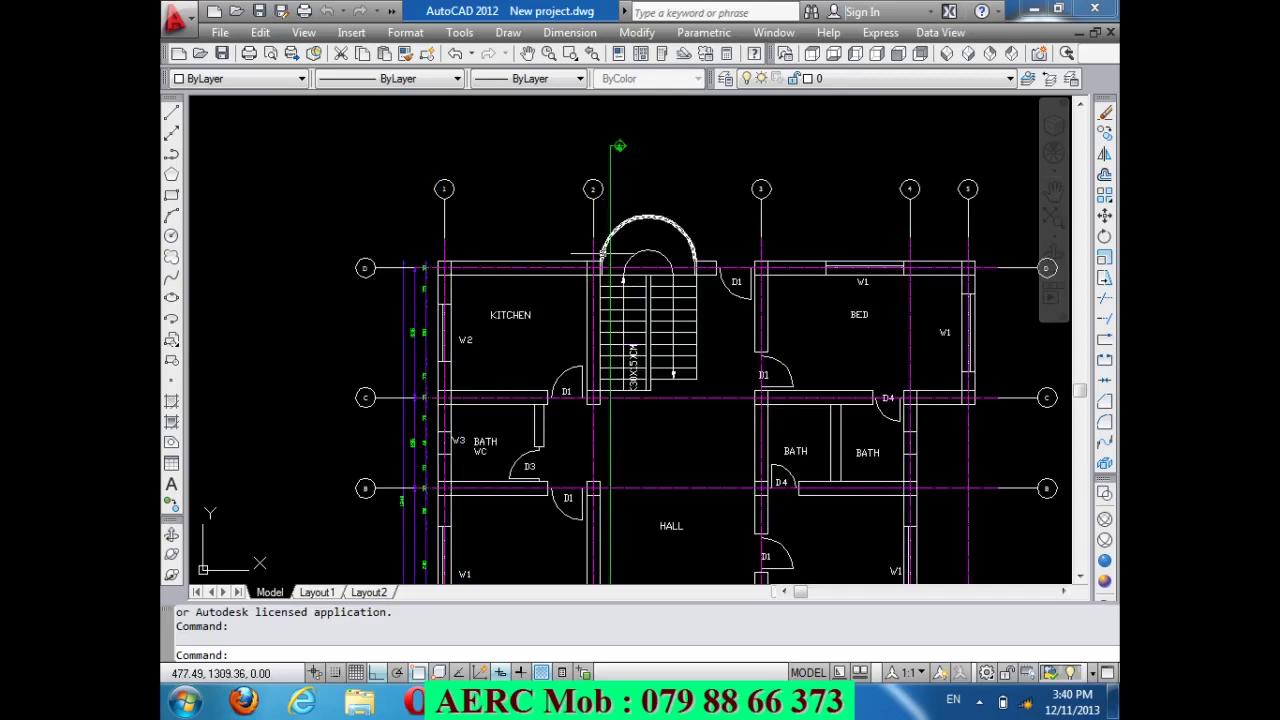
pyautogui.scroll(-1, 609, 303)
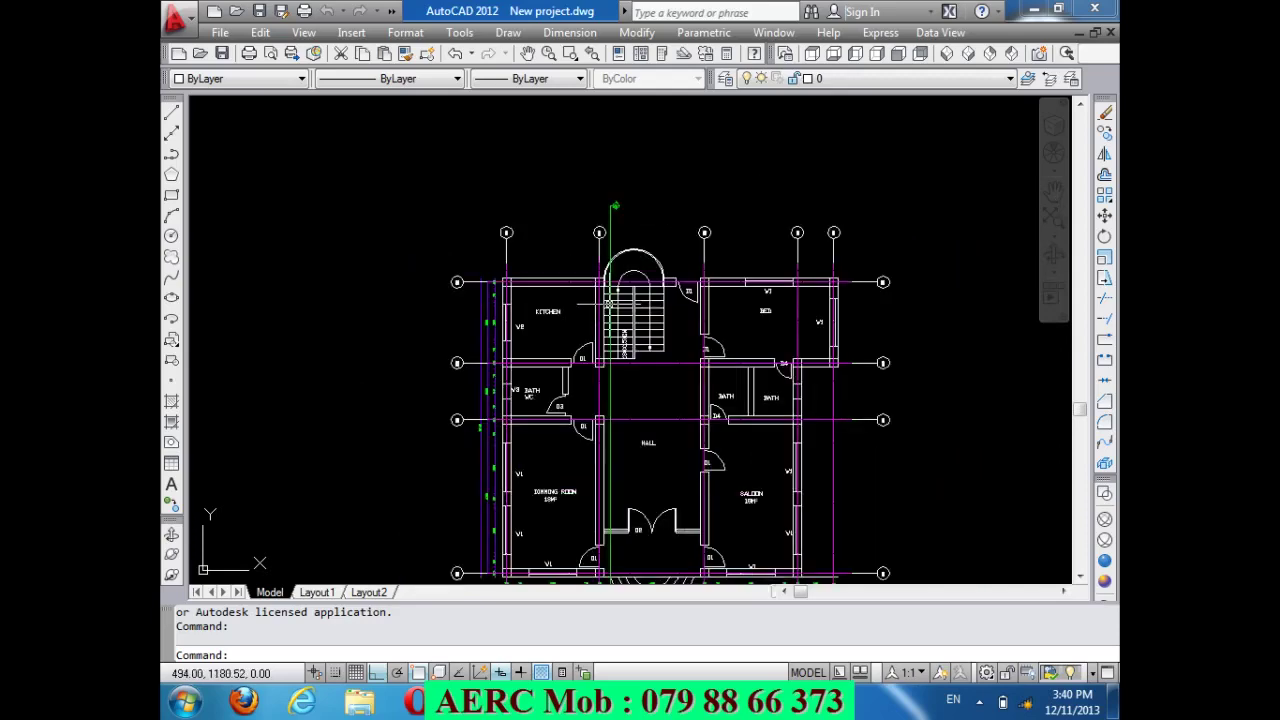
pyautogui.scroll(-2, 560, 285)
pyautogui.scroll(-1, 540, 275)
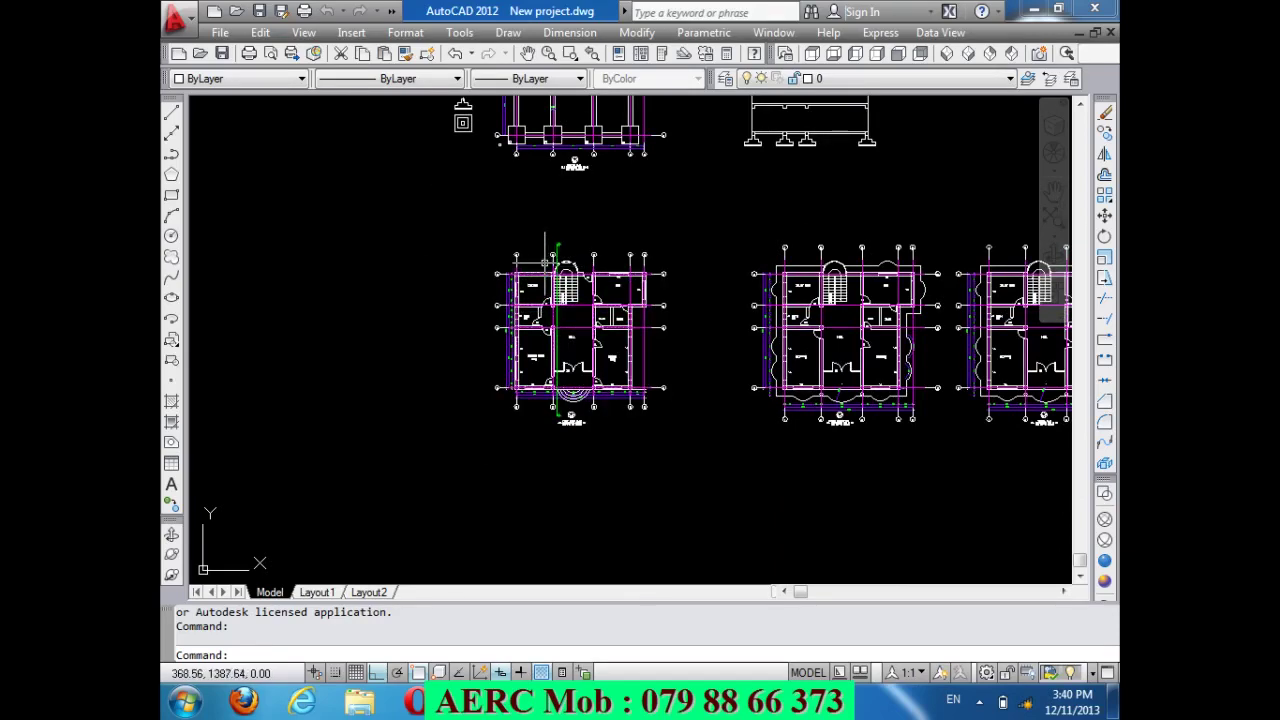
pyautogui.scroll(5, 550, 262)
pyautogui.scroll(1, 560, 297)
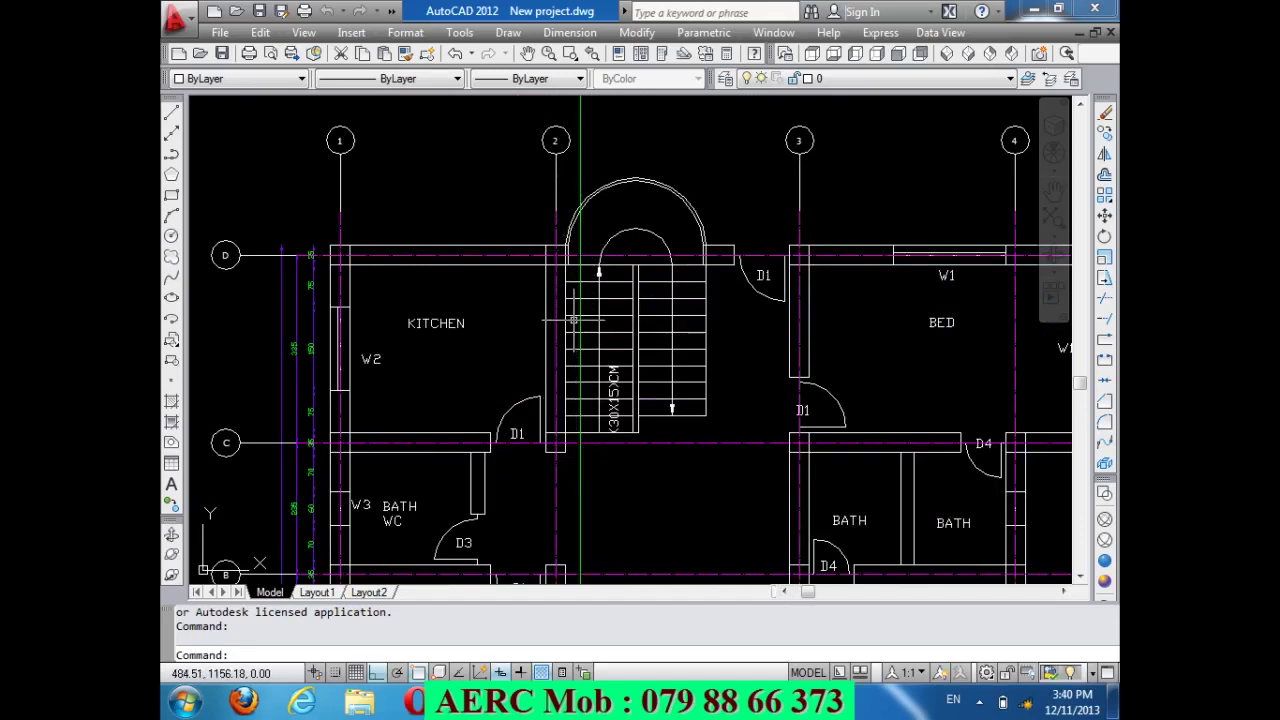
pyautogui.scroll(-2, 573, 320)
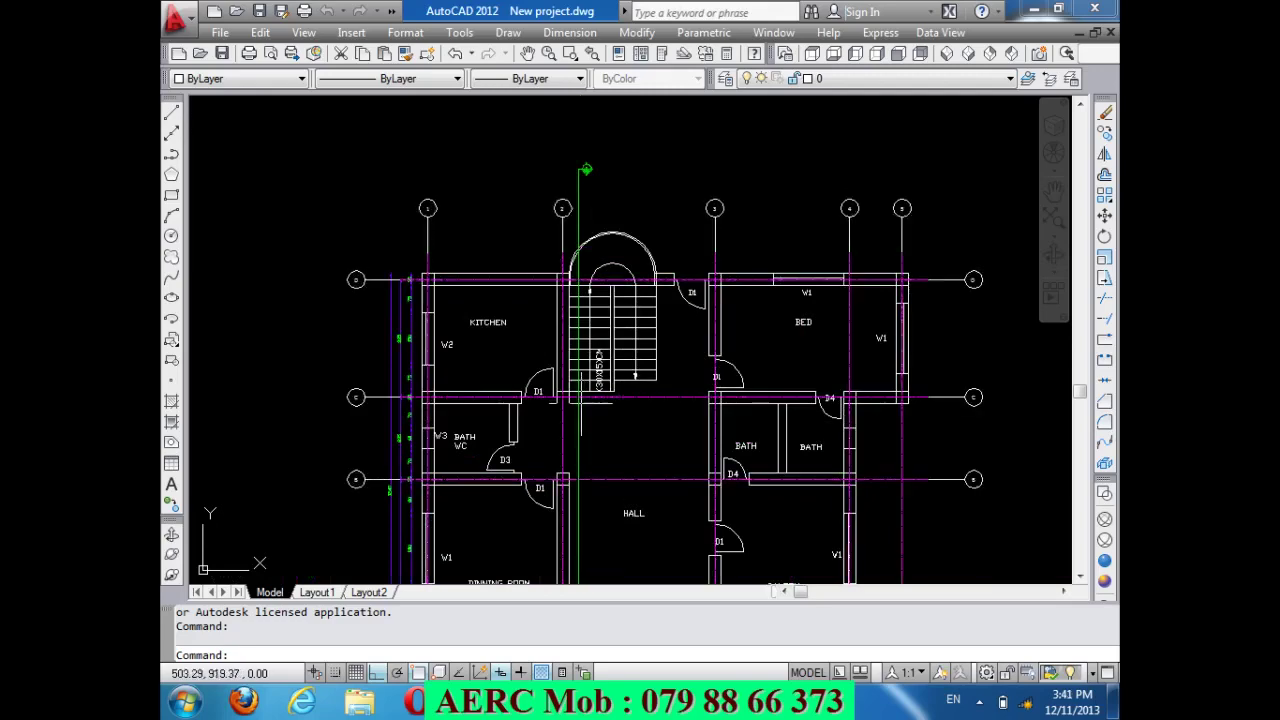
pyautogui.scroll(-2, 583, 405)
pyautogui.scroll(-4, 583, 405)
# Zoom across the elevation and footing details, then close in on the lower-left plan's stair arch.
pyautogui.scroll(3, 829, 114)
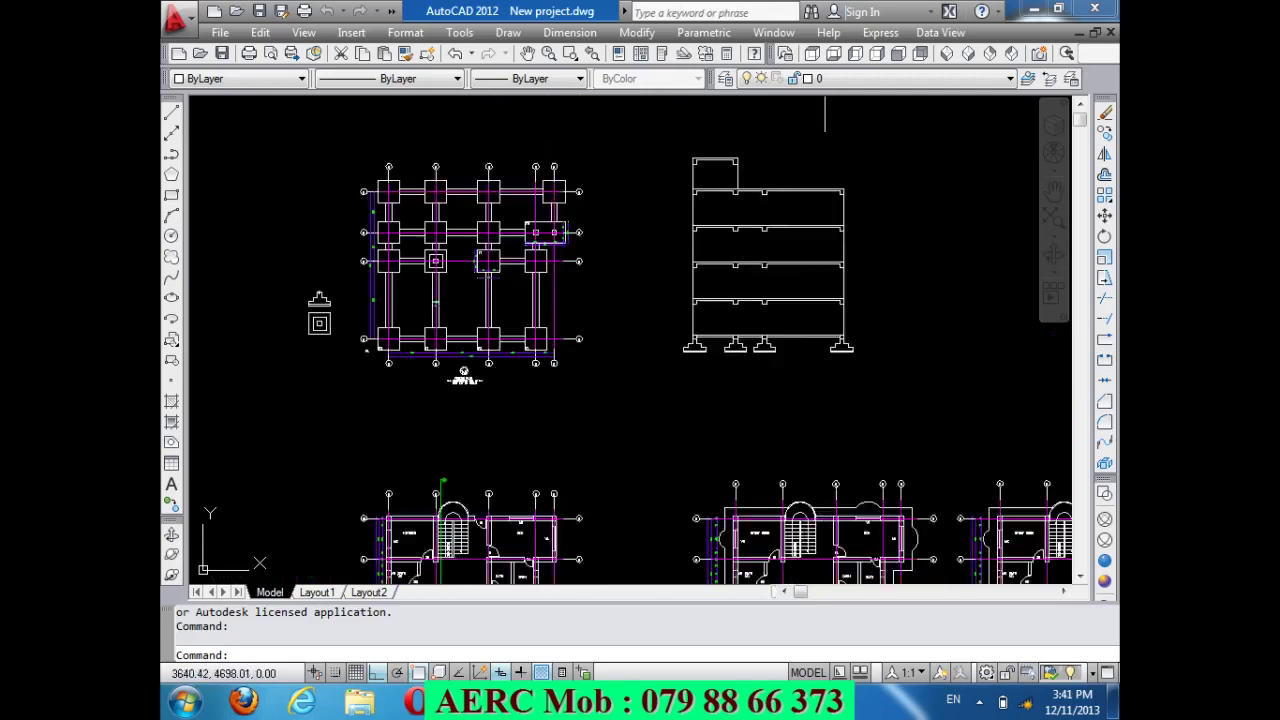
pyautogui.scroll(2, 771, 134)
pyautogui.scroll(3, 629, 157)
pyautogui.scroll(-2, 575, 165)
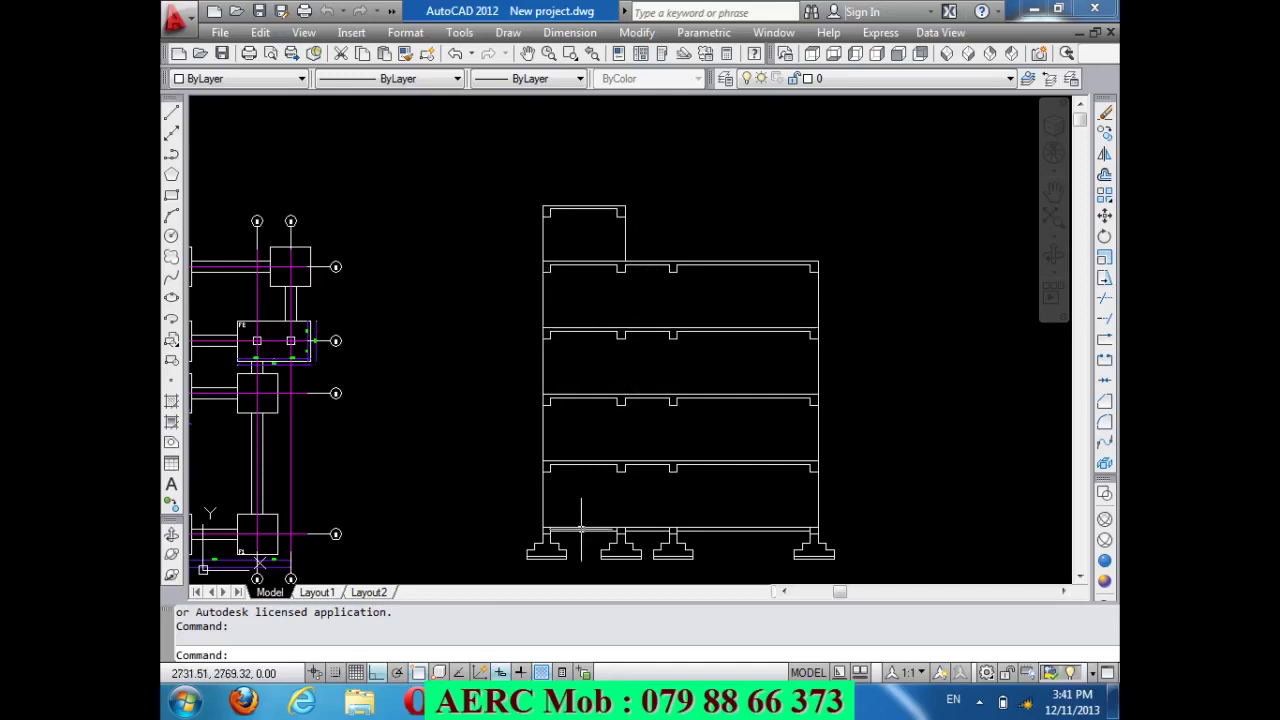
pyautogui.scroll(-4, 757, 399)
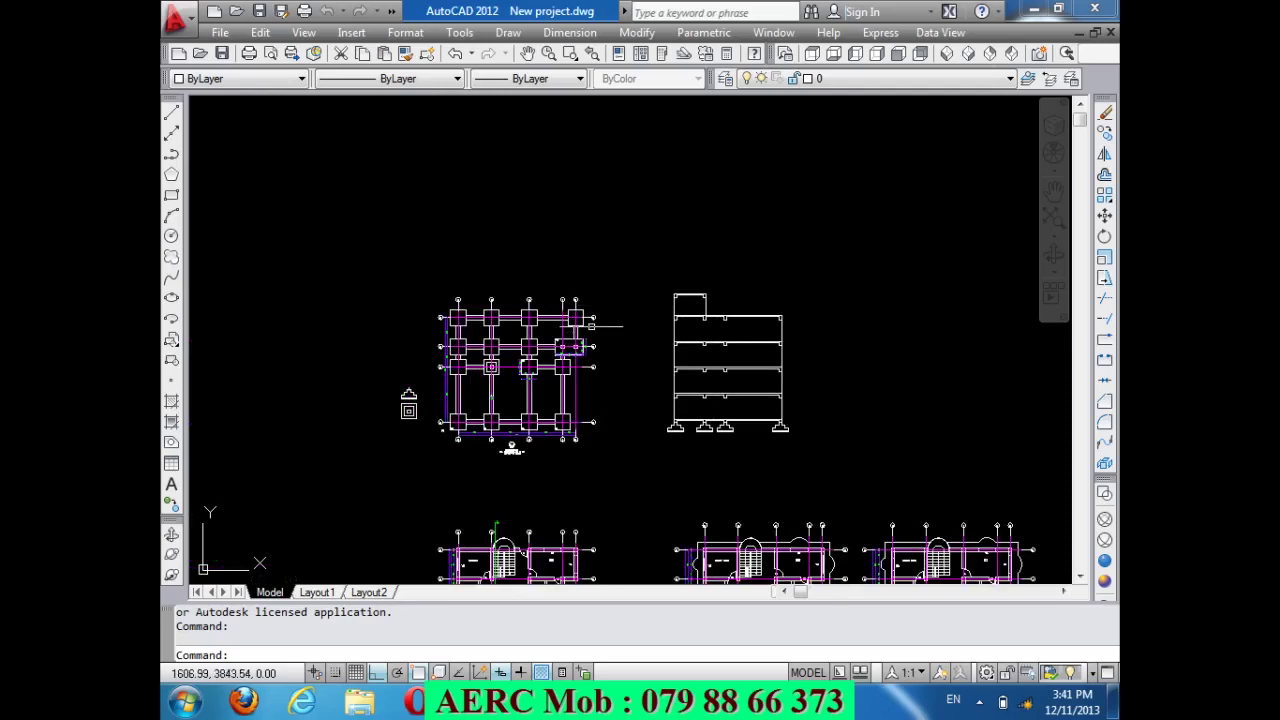
pyautogui.scroll(3, 397, 392)
pyautogui.scroll(2, 397, 392)
pyautogui.scroll(2, 390, 420)
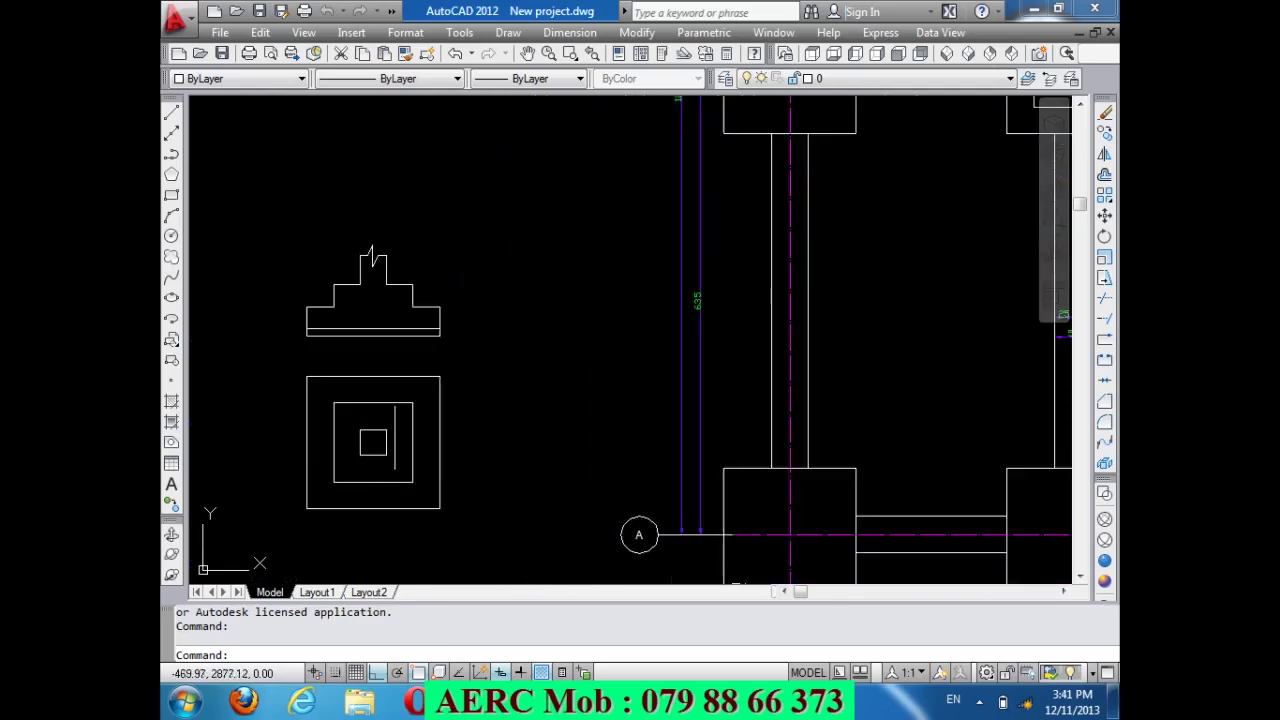
pyautogui.scroll(2, 384, 437)
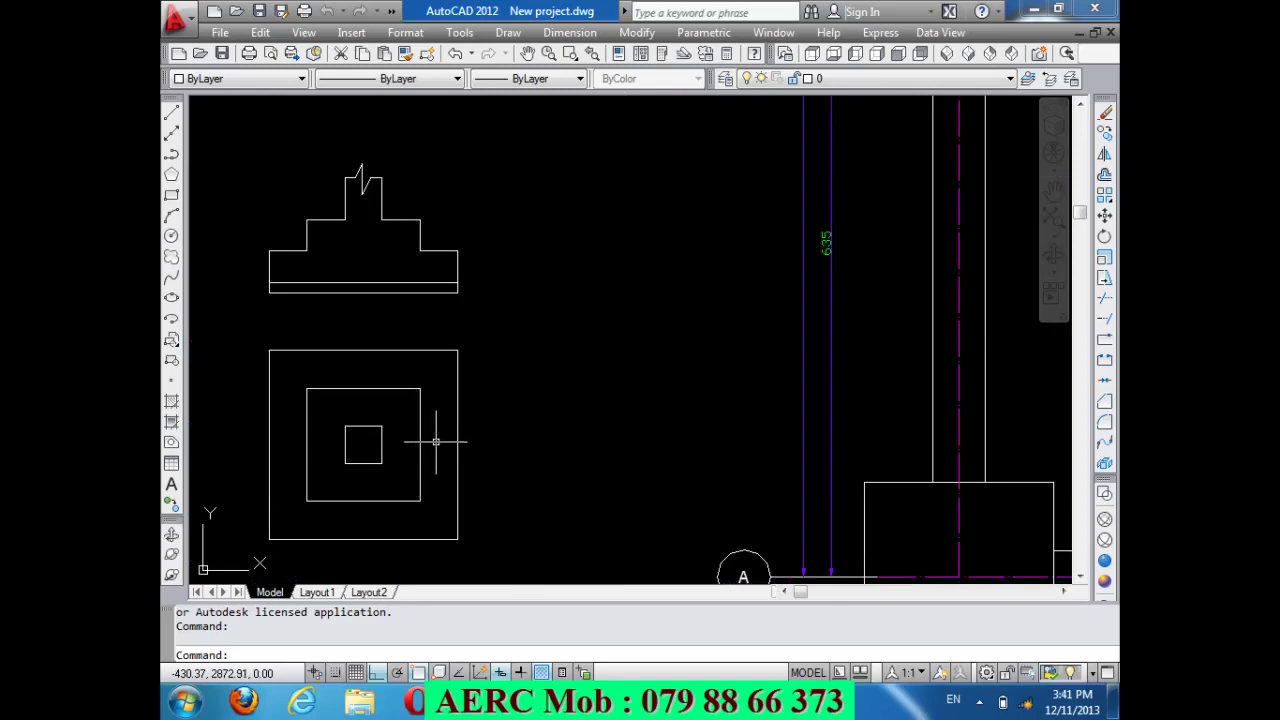
pyautogui.scroll(-5, 457, 323)
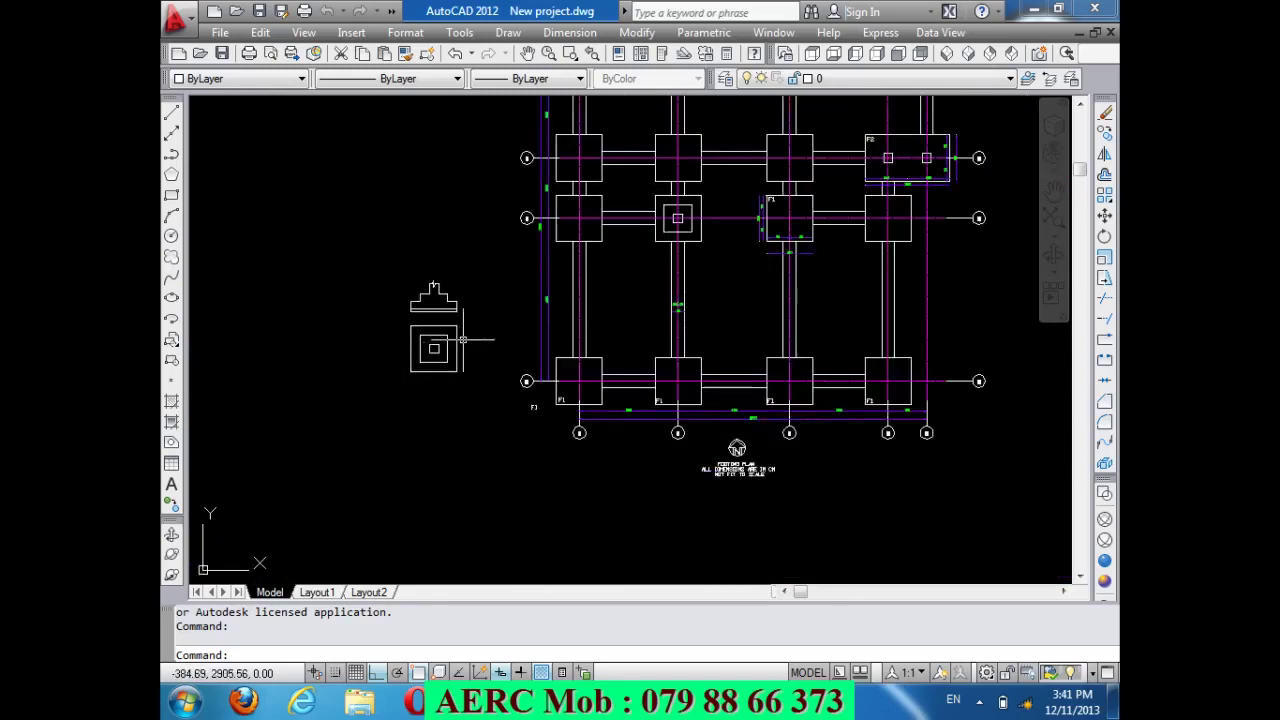
pyautogui.scroll(-2, 465, 340)
pyautogui.scroll(-2, 480, 355)
pyautogui.scroll(3, 560, 495)
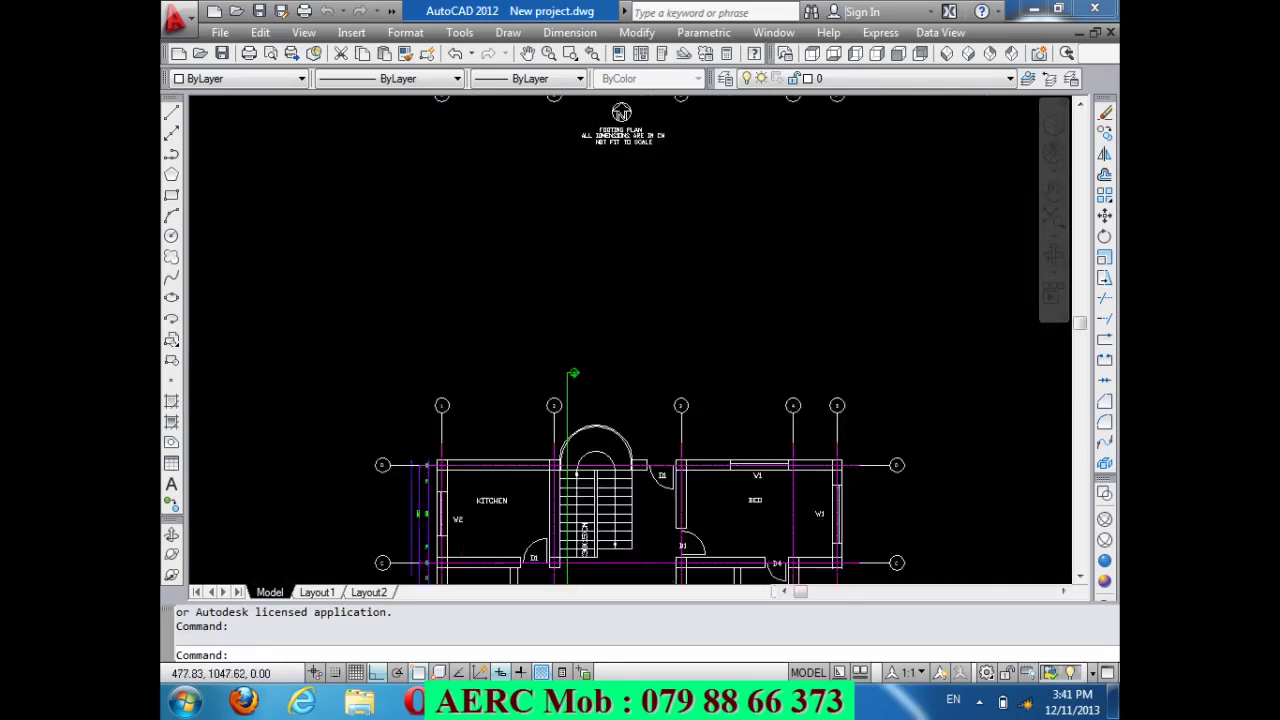
pyautogui.scroll(2, 555, 460)
pyautogui.scroll(2, 553, 440)
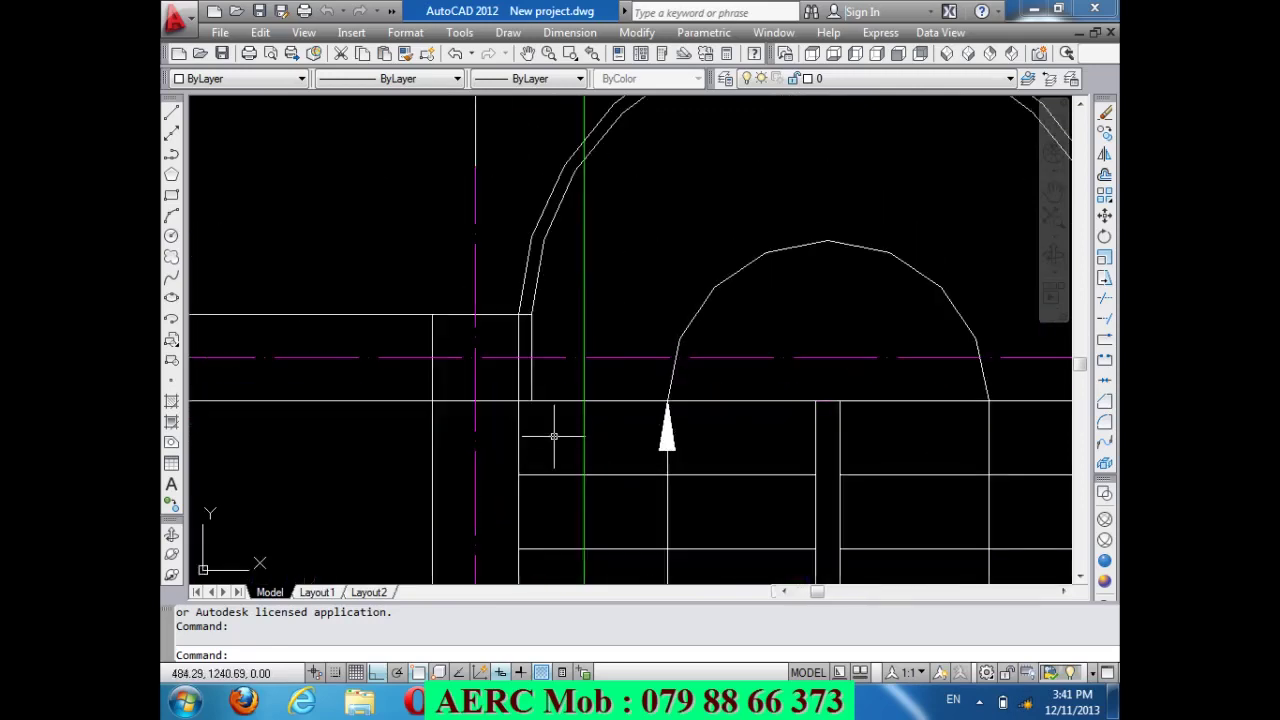
pyautogui.write('dli')
pyautogui.press('Return')
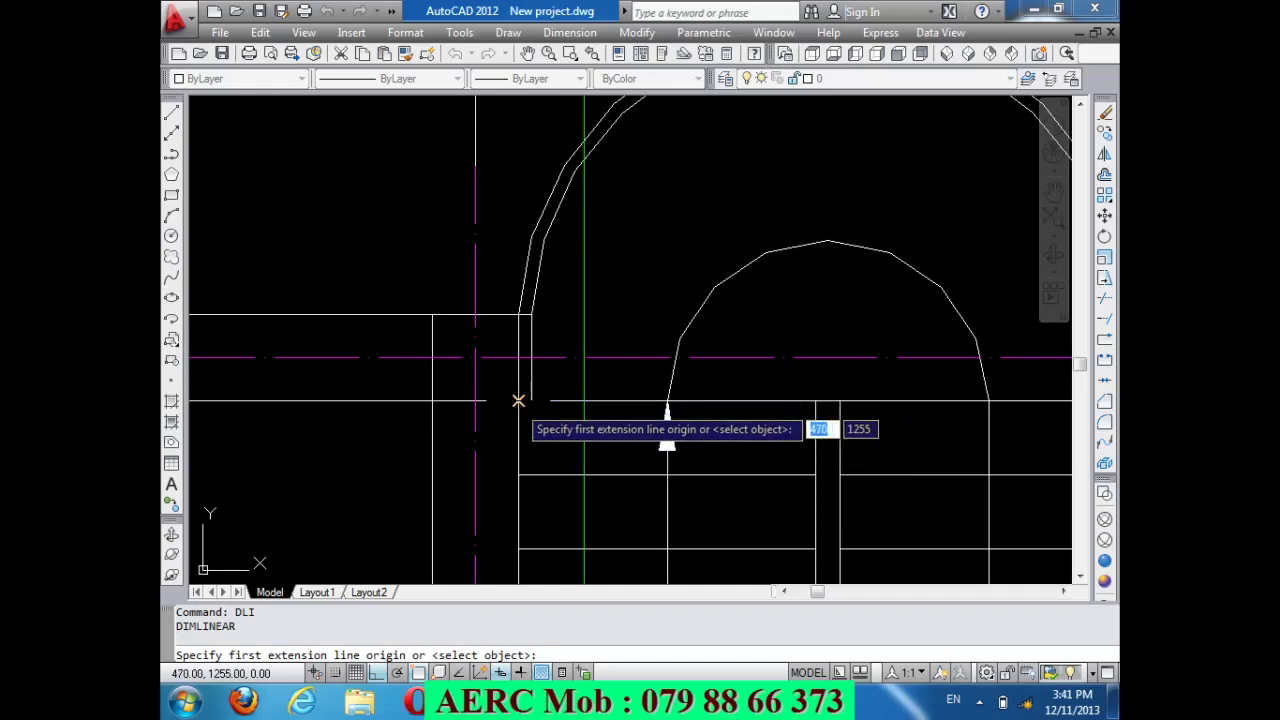
pyautogui.click(518, 400)
pyautogui.click(584, 400)
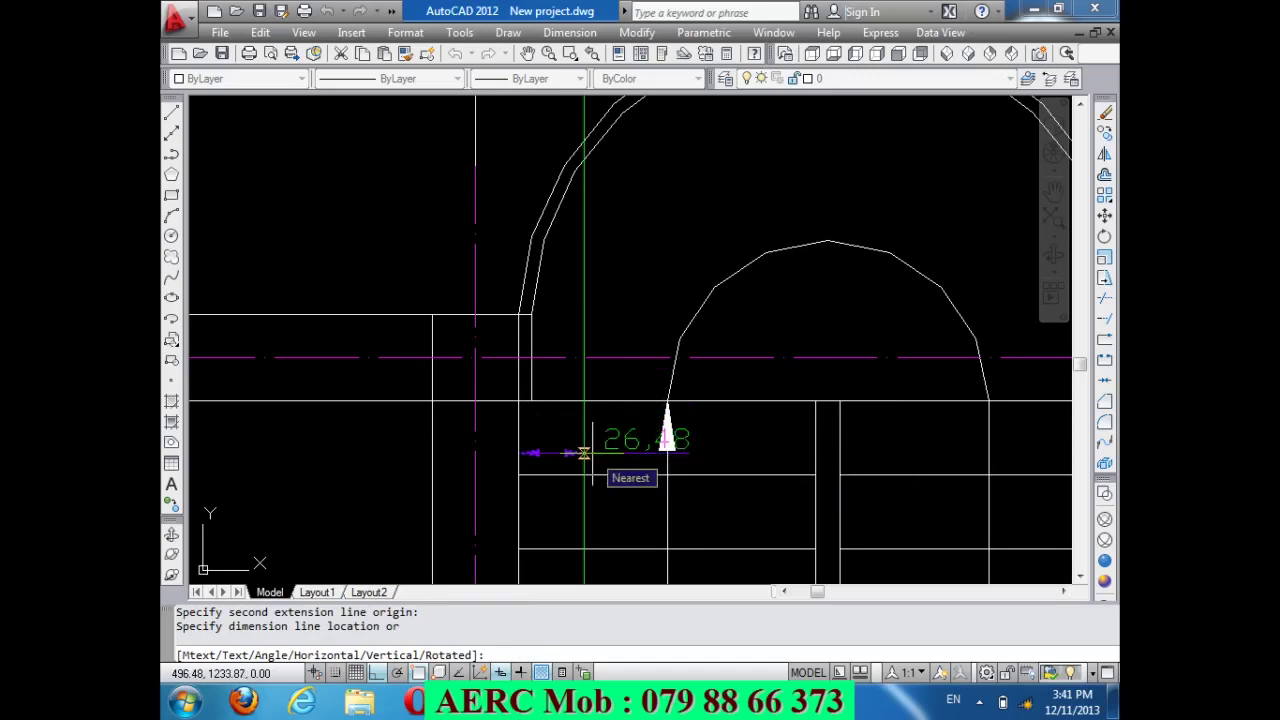
pyautogui.press('Escape')
pyautogui.scroll(-3, 590, 445)
pyautogui.scroll(-3, 590, 445)
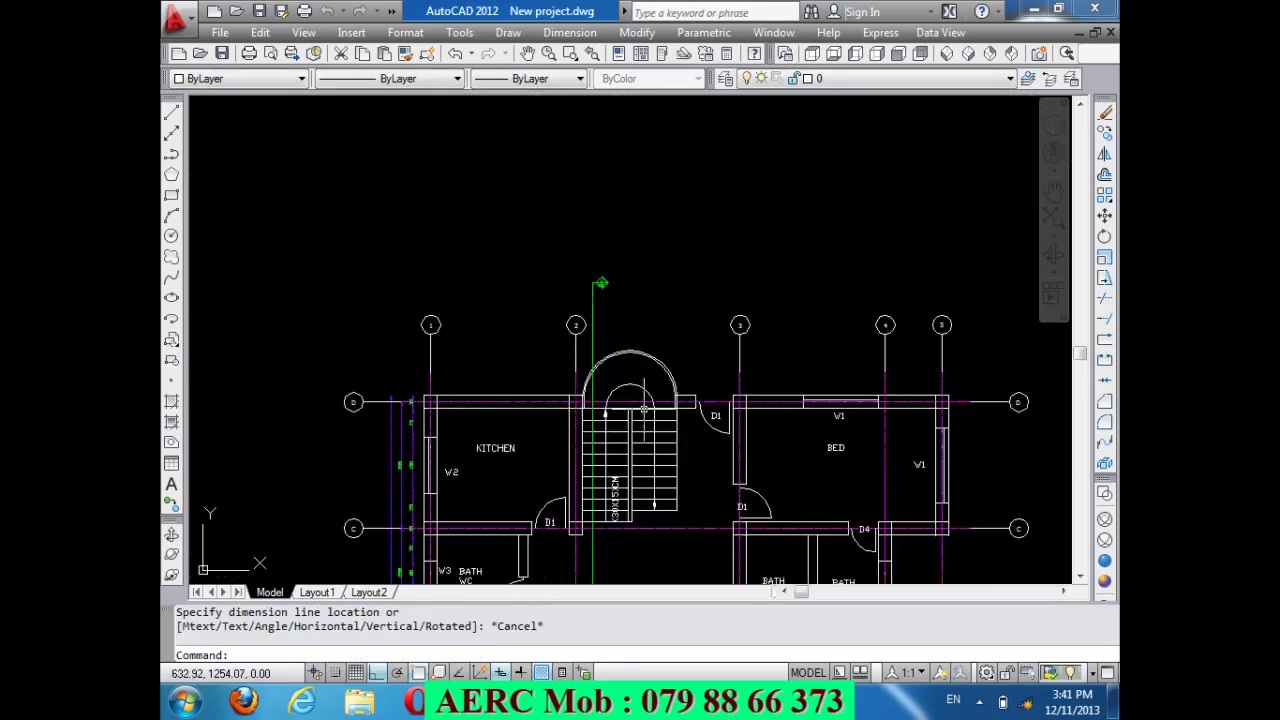
pyautogui.scroll(-3, 590, 445)
pyautogui.scroll(-3, 600, 430)
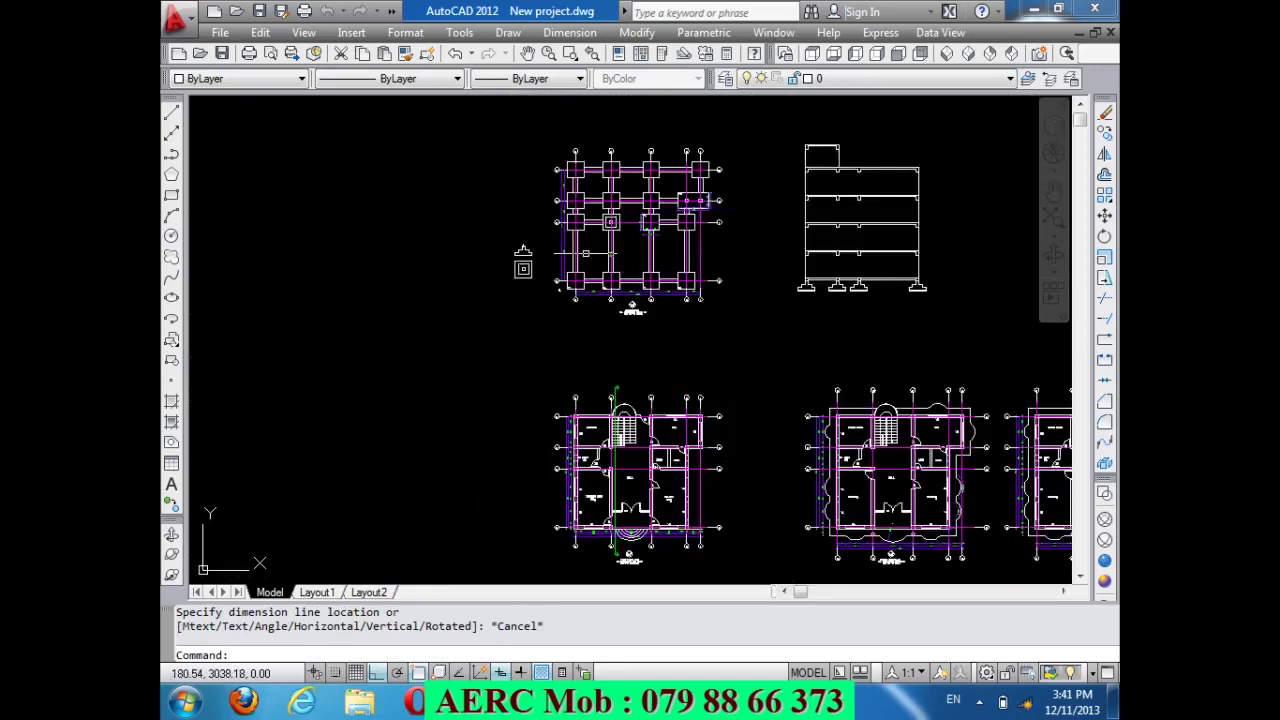
pyautogui.scroll(5, 635, 438)
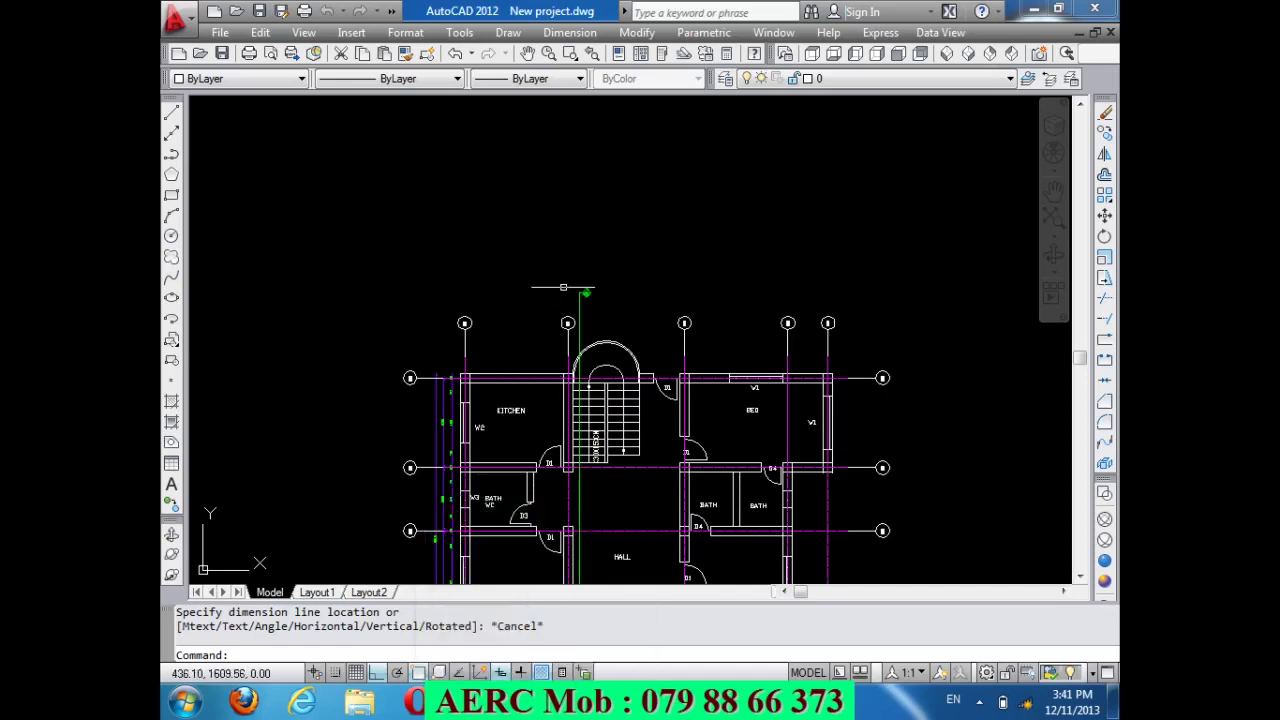
pyautogui.scroll(-2, 563, 287)
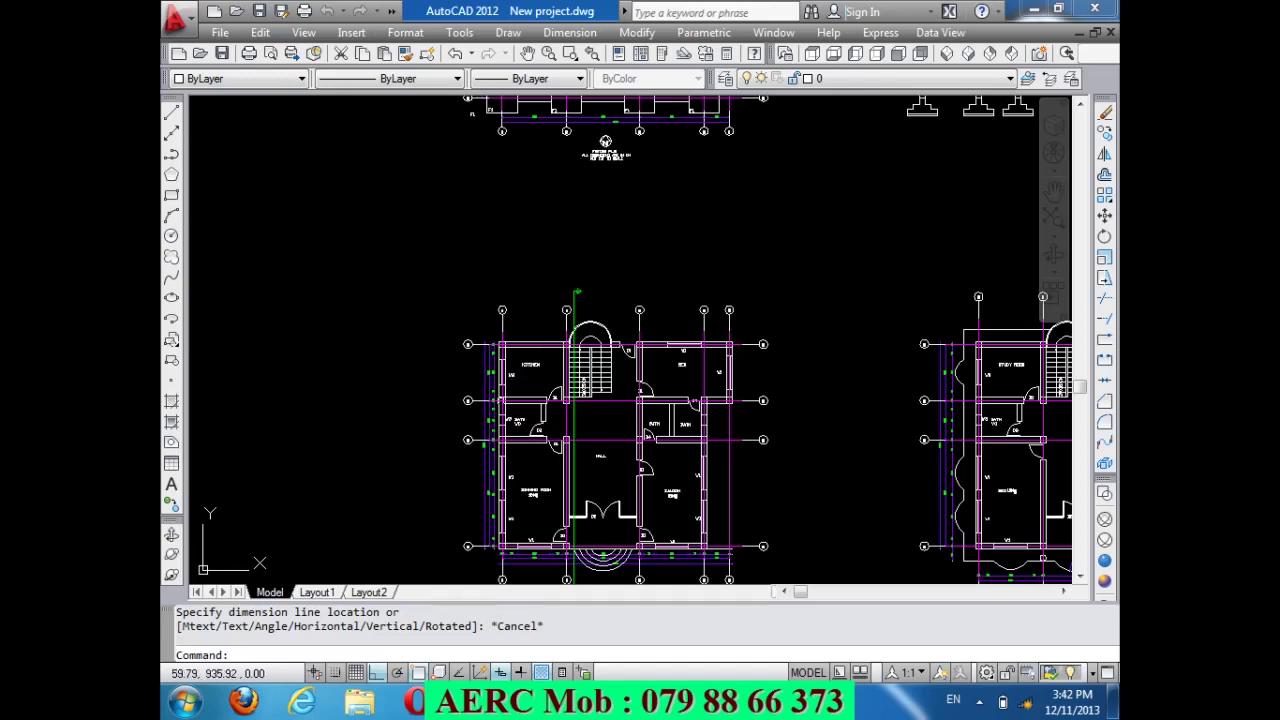
pyautogui.scroll(-3, 560, 400)
pyautogui.scroll(2, 600, 440)
pyautogui.scroll(3, 631, 356)
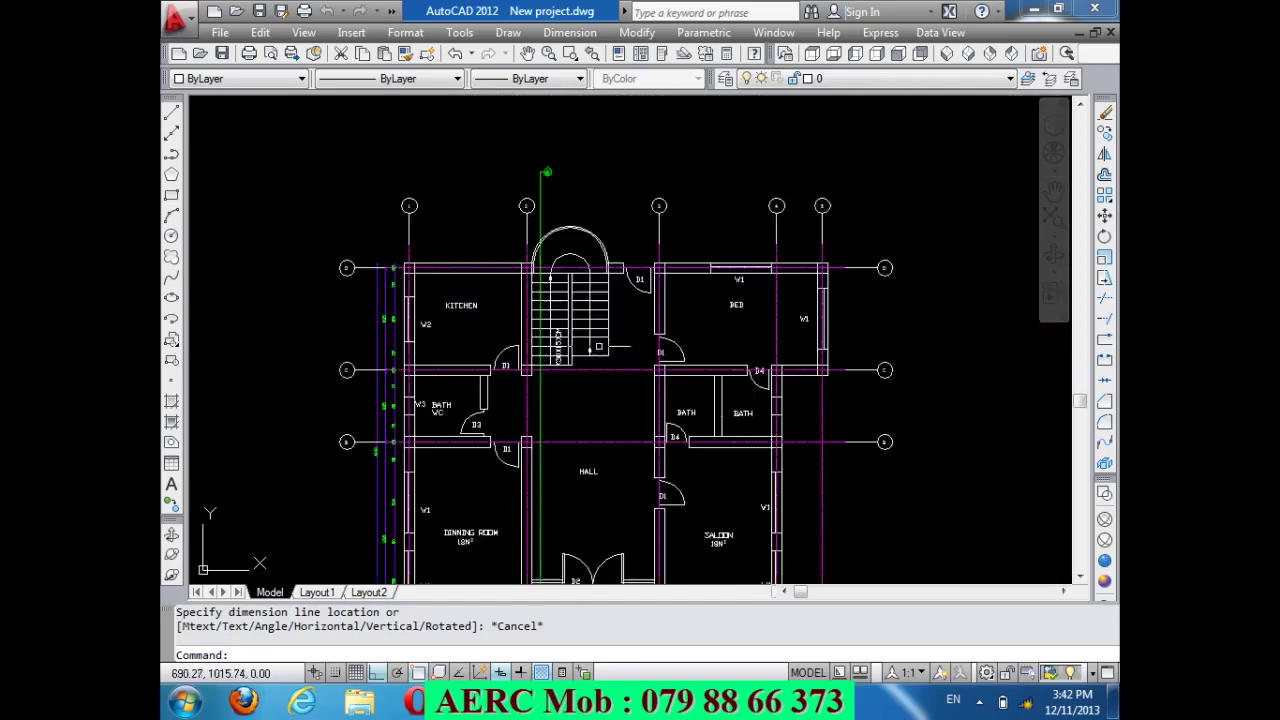
pyautogui.scroll(2, 631, 356)
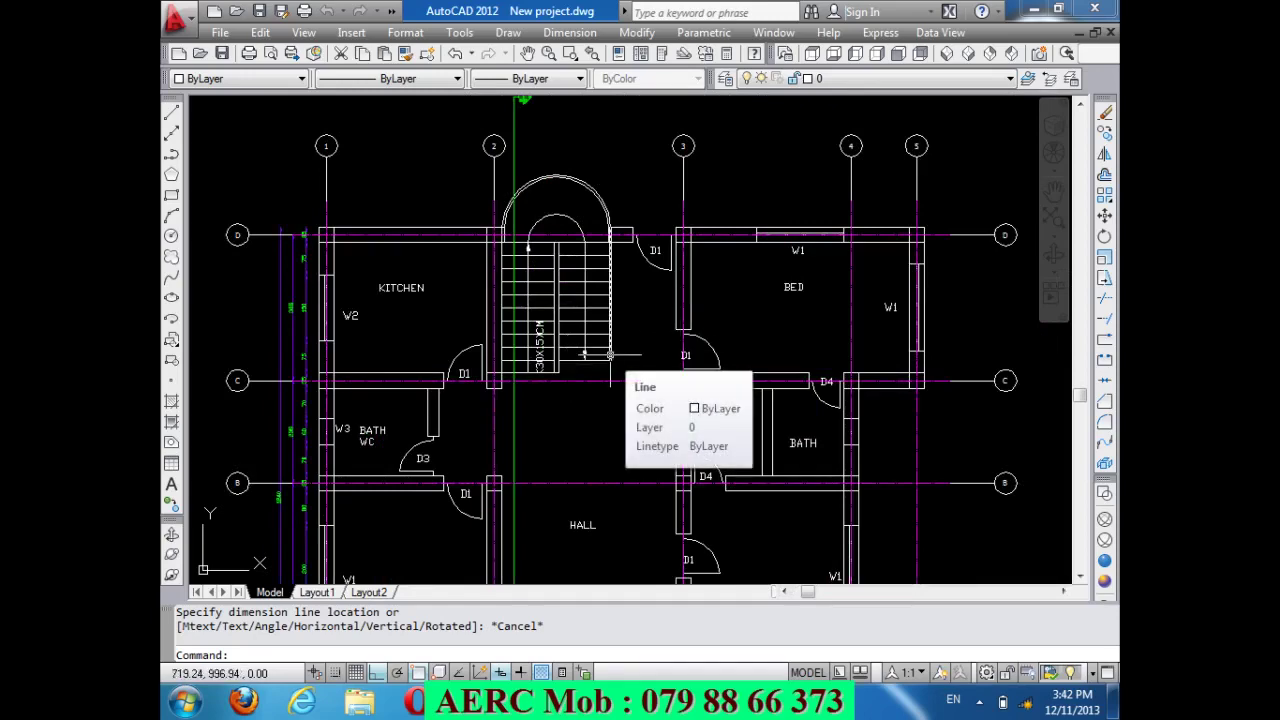
pyautogui.scroll(-2, 622, 235)
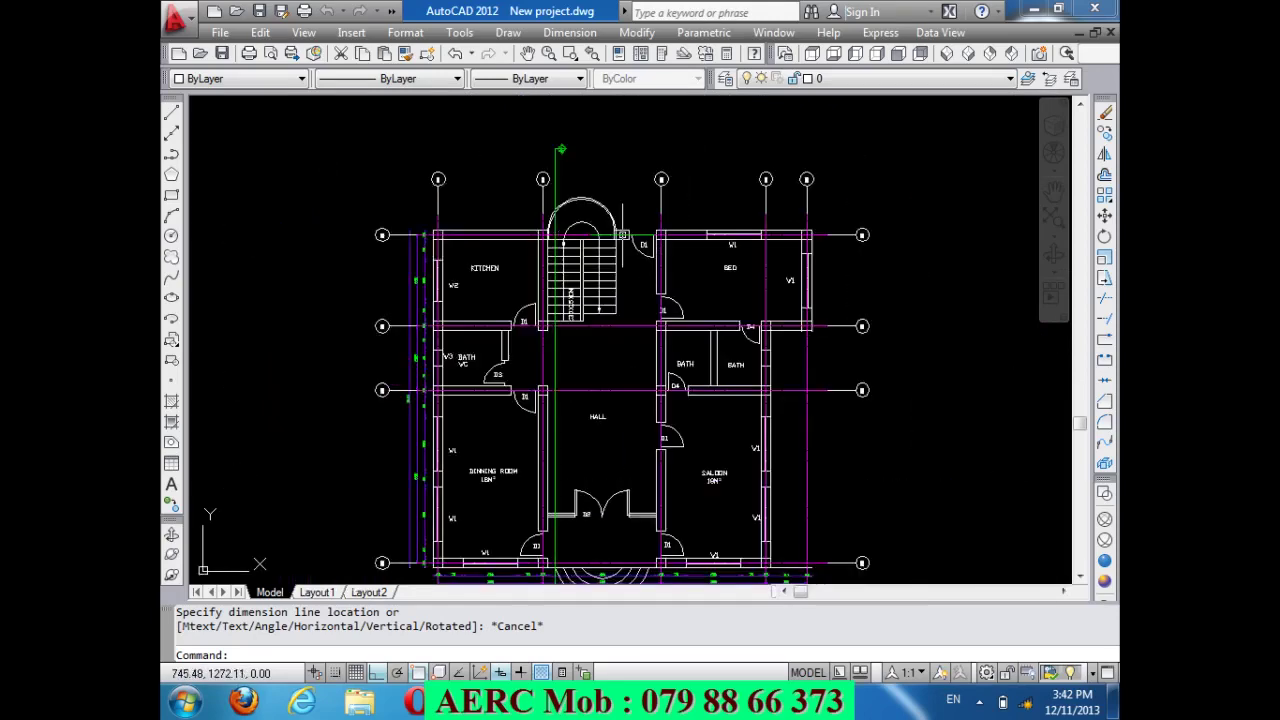
pyautogui.scroll(3, 657, 477)
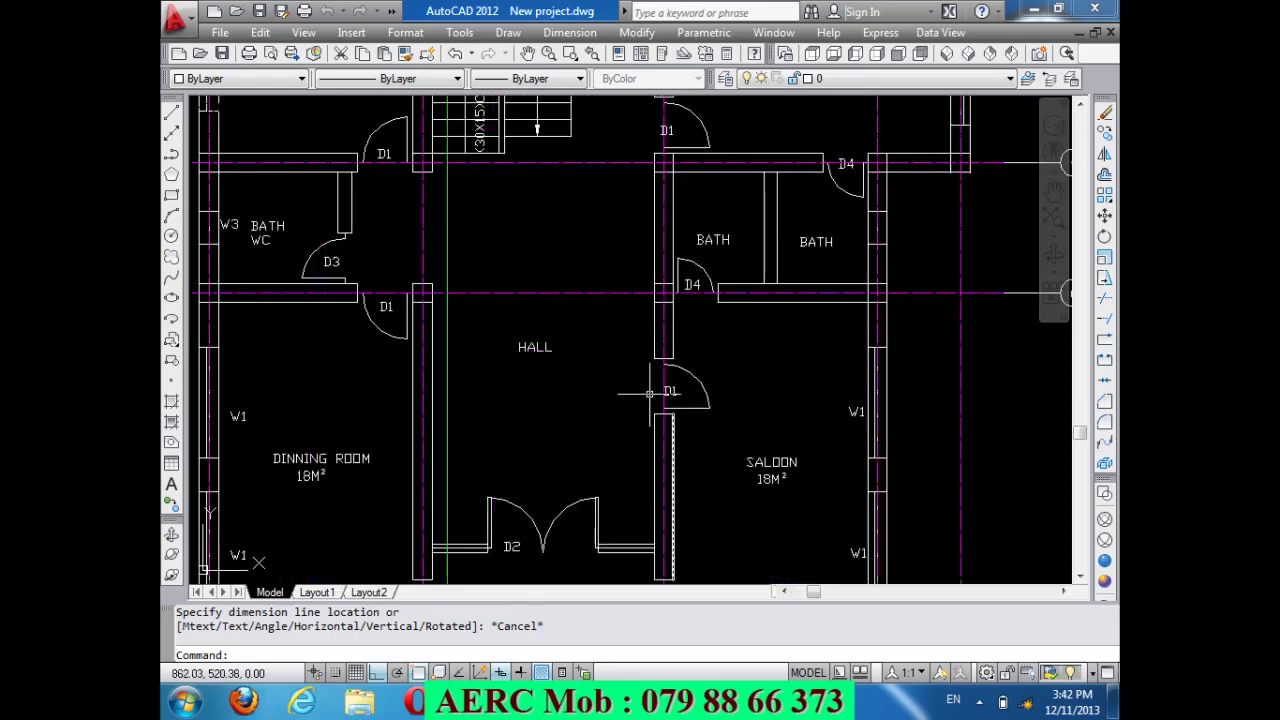
pyautogui.scroll(-2, 613, 271)
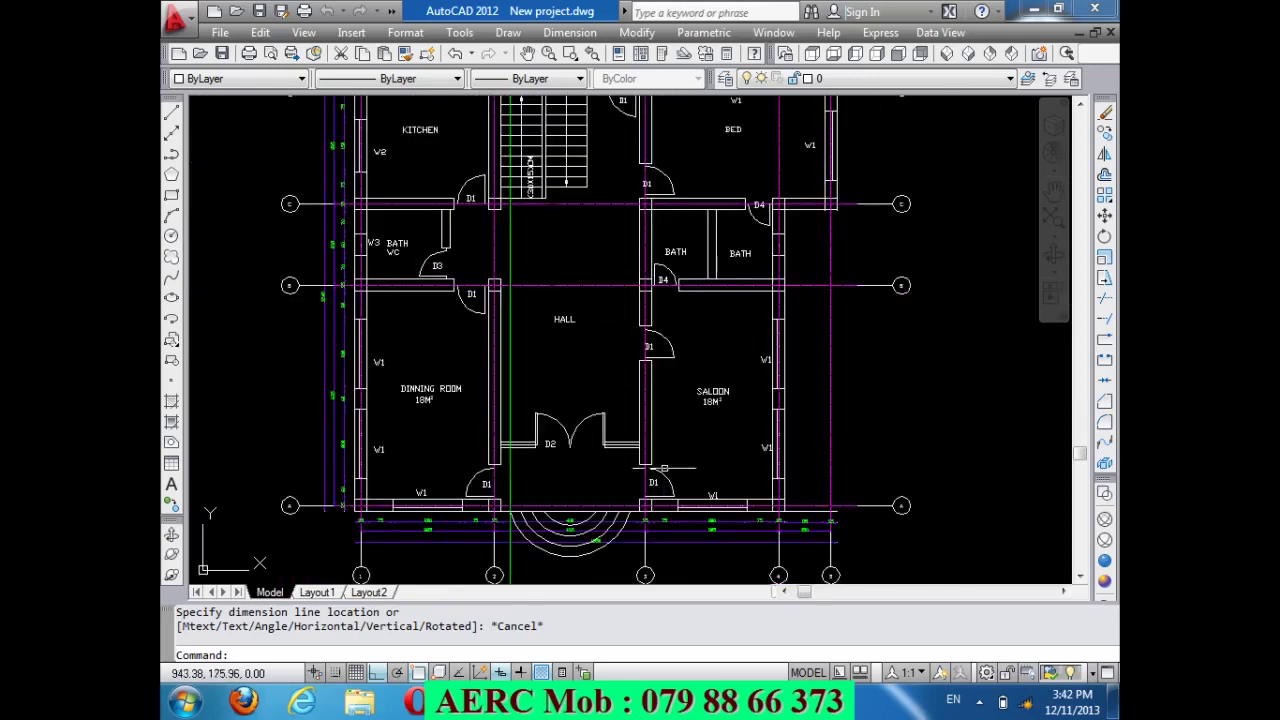
pyautogui.scroll(3, 518, 451)
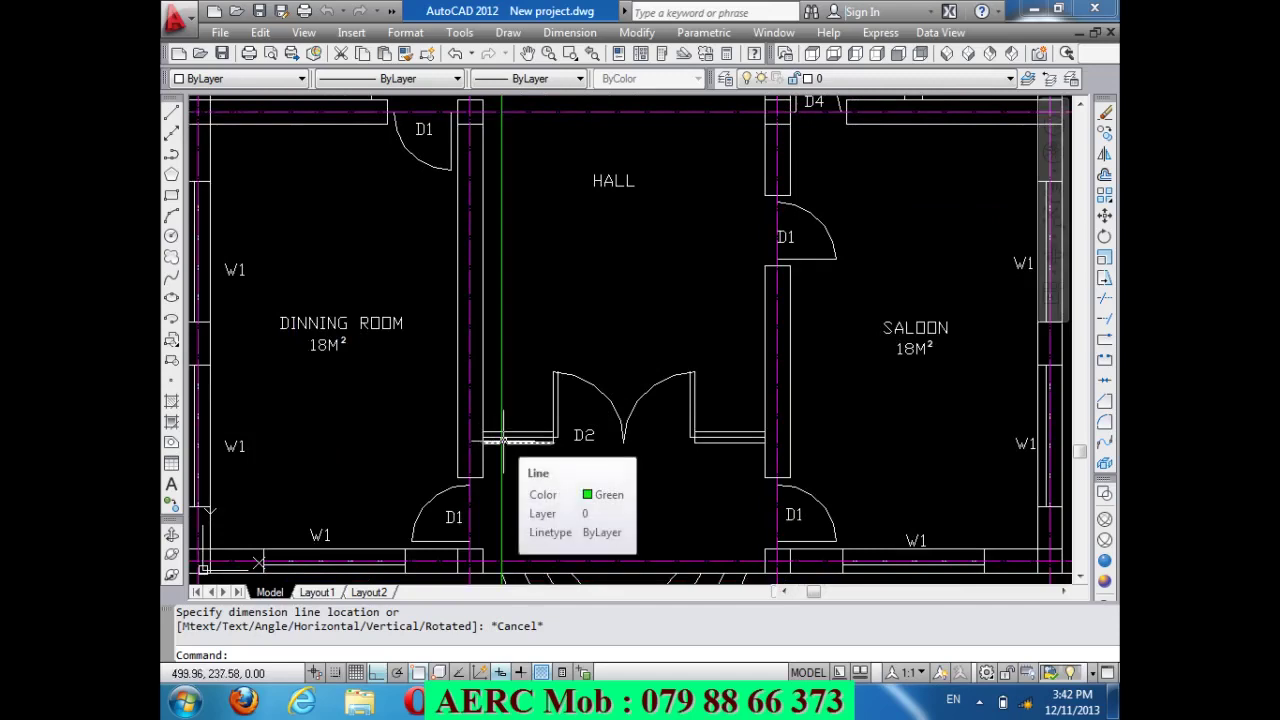
pyautogui.scroll(-4, 520, 270)
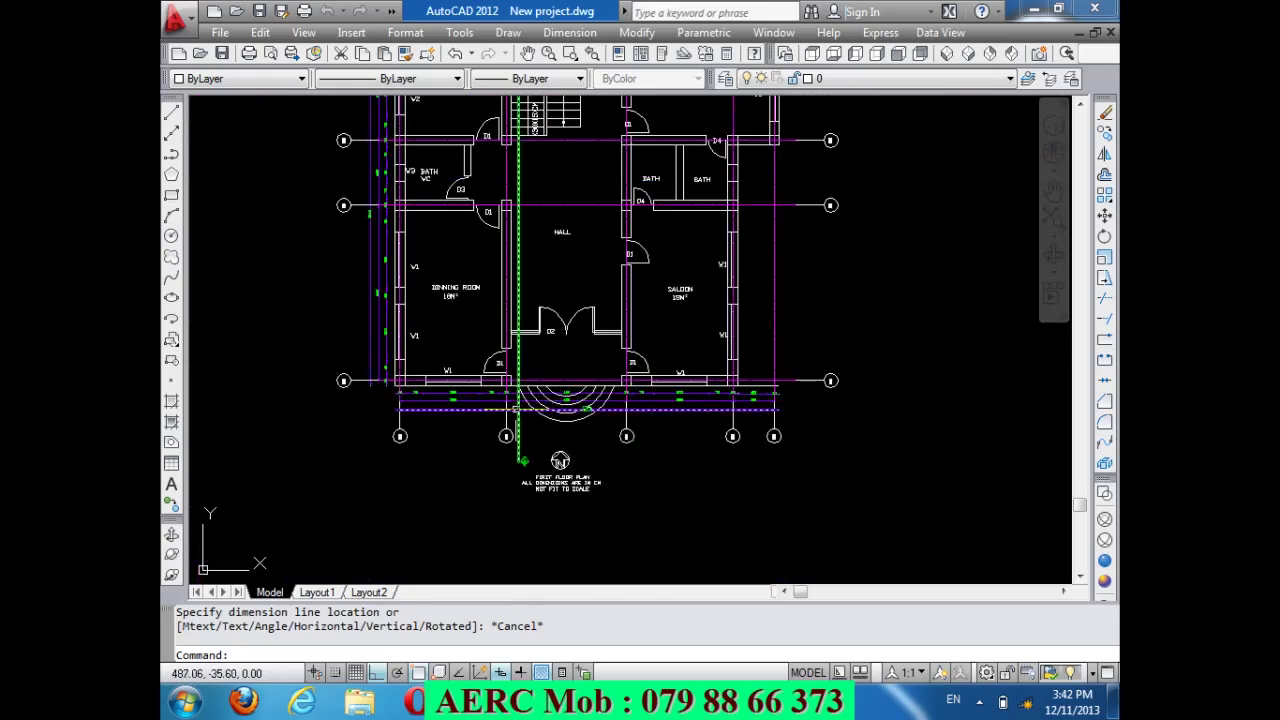
pyautogui.scroll(5, 518, 400)
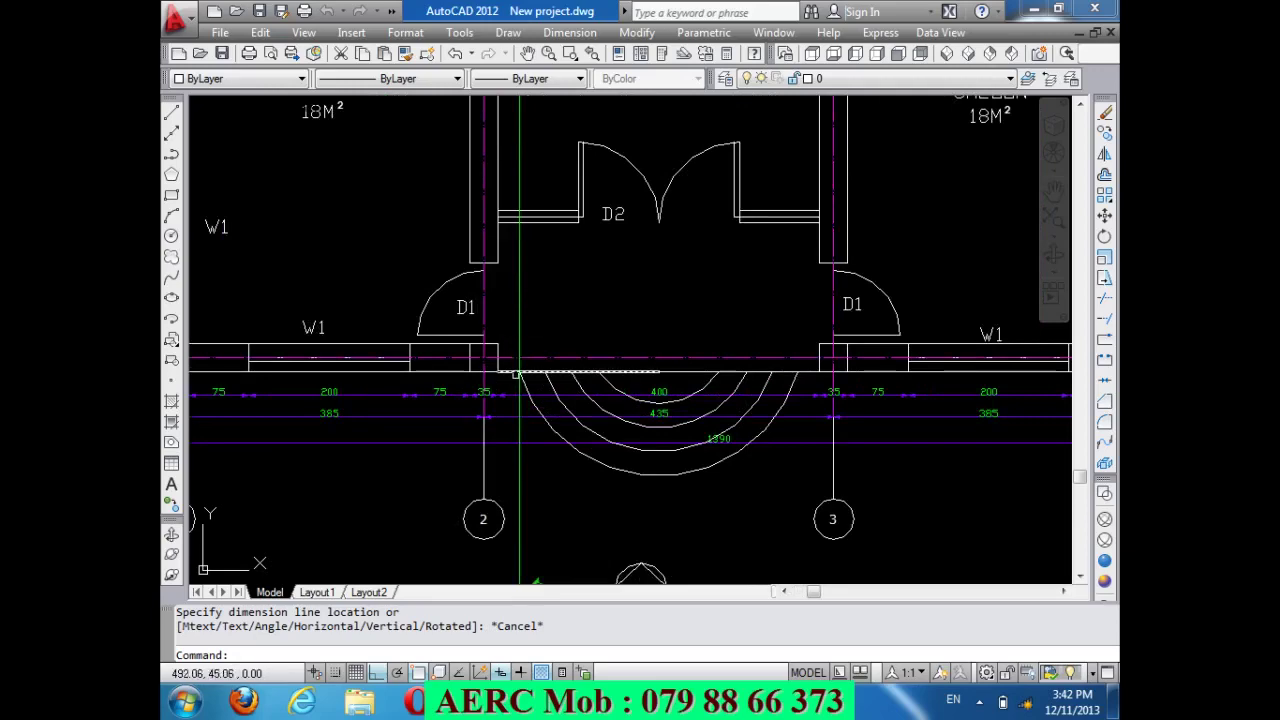
pyautogui.scroll(-5, 493, 436)
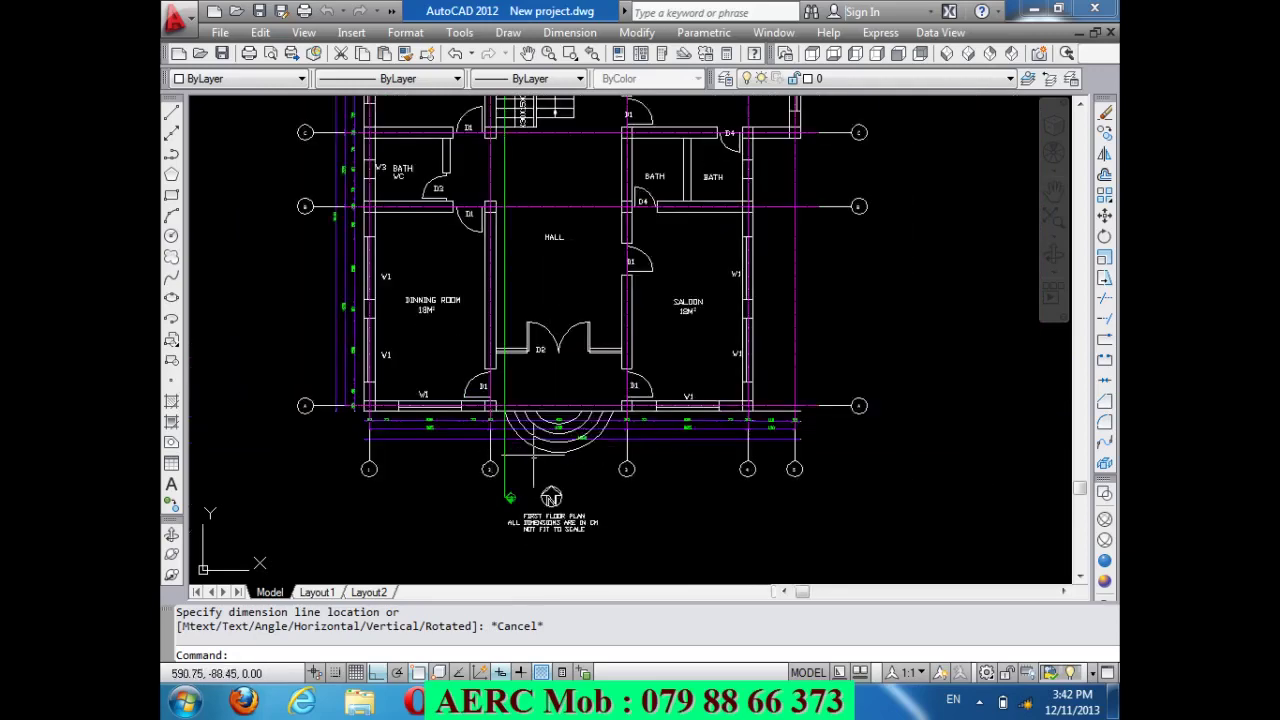
pyautogui.scroll(4, 545, 438)
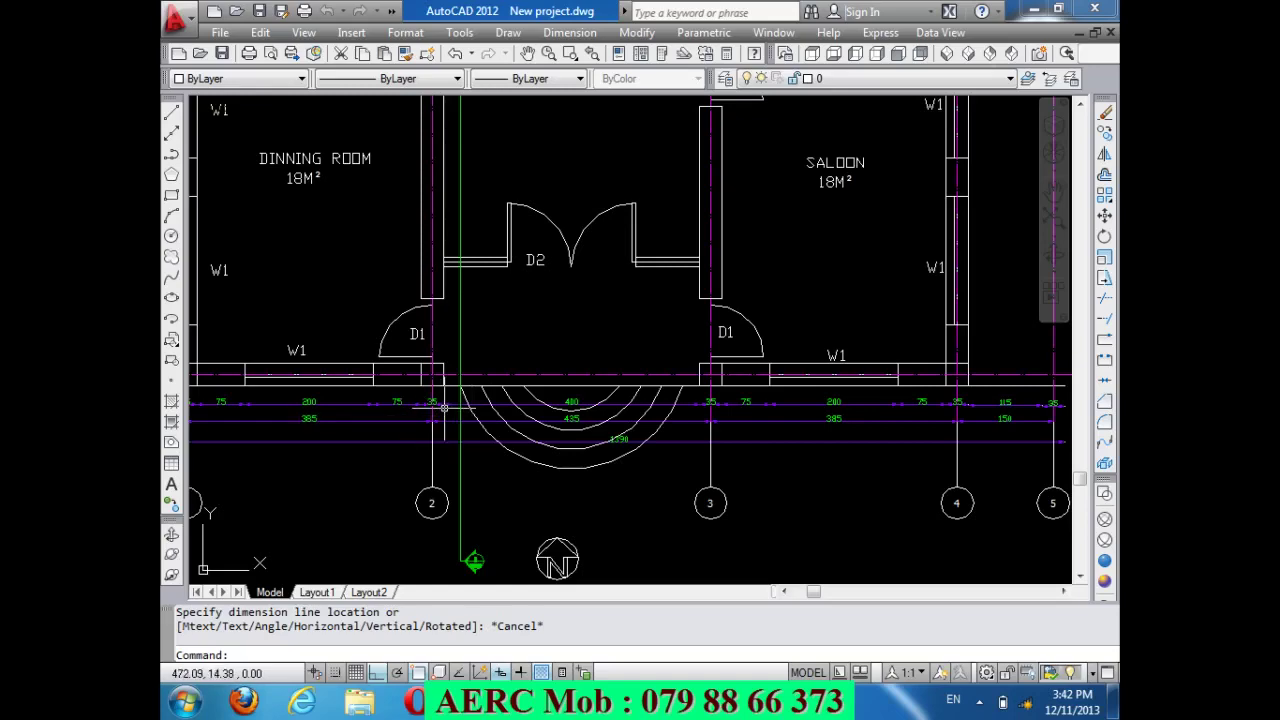
pyautogui.scroll(-2, 416, 415)
pyautogui.scroll(-2, 430, 420)
pyautogui.scroll(-1, 432, 425)
# Zoom to frame the full section with its slabs, downstand beams, columns and stepped footings.
pyautogui.scroll(3, 555, 403)
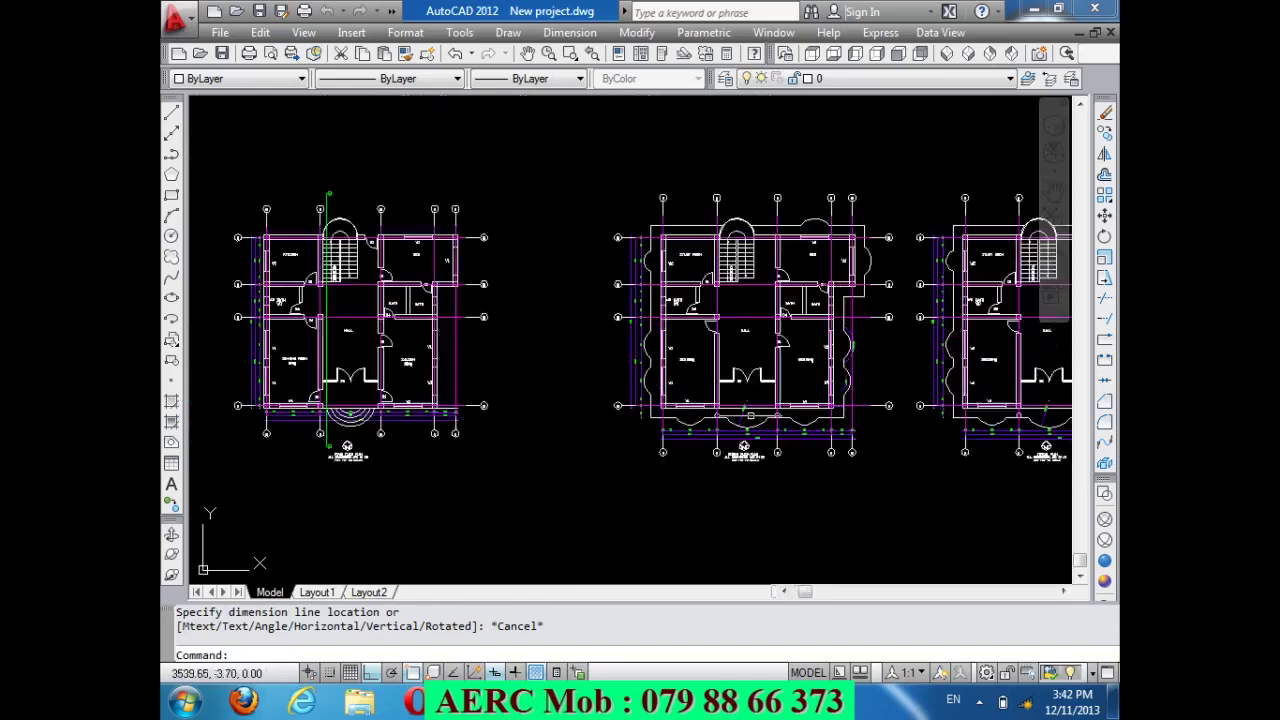
pyautogui.scroll(2, 555, 403)
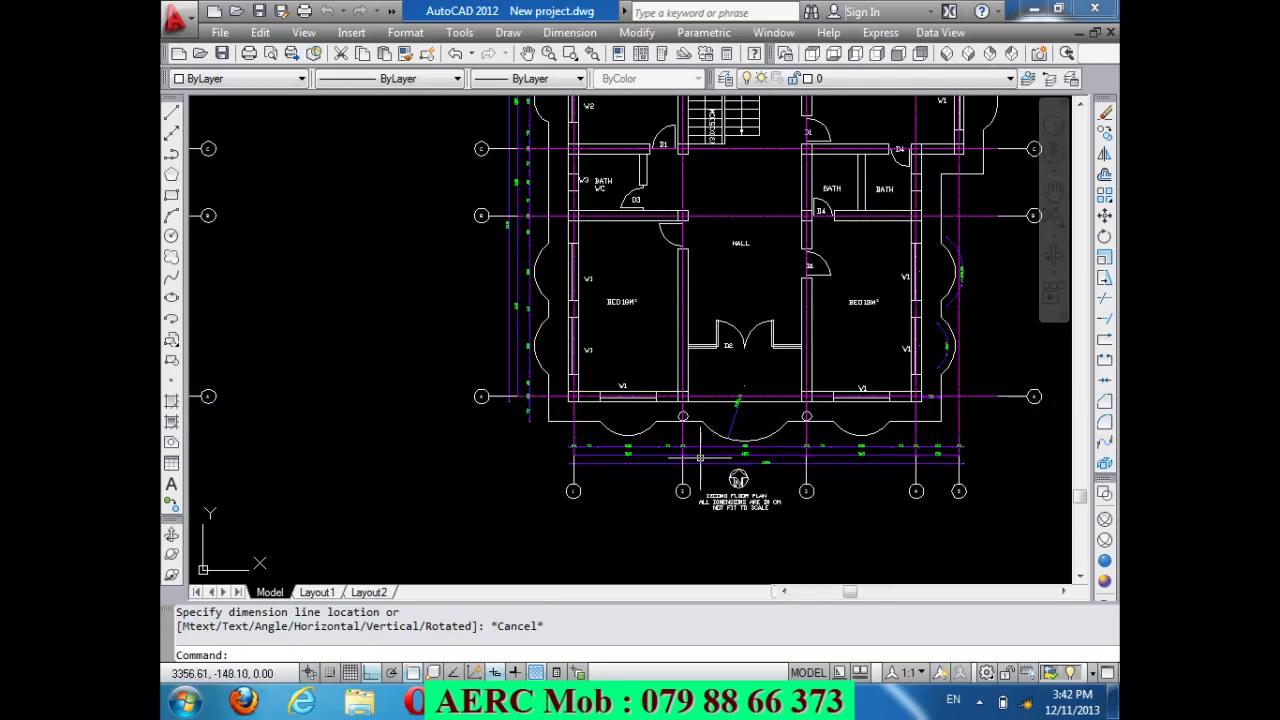
pyautogui.scroll(-3, 647, 441)
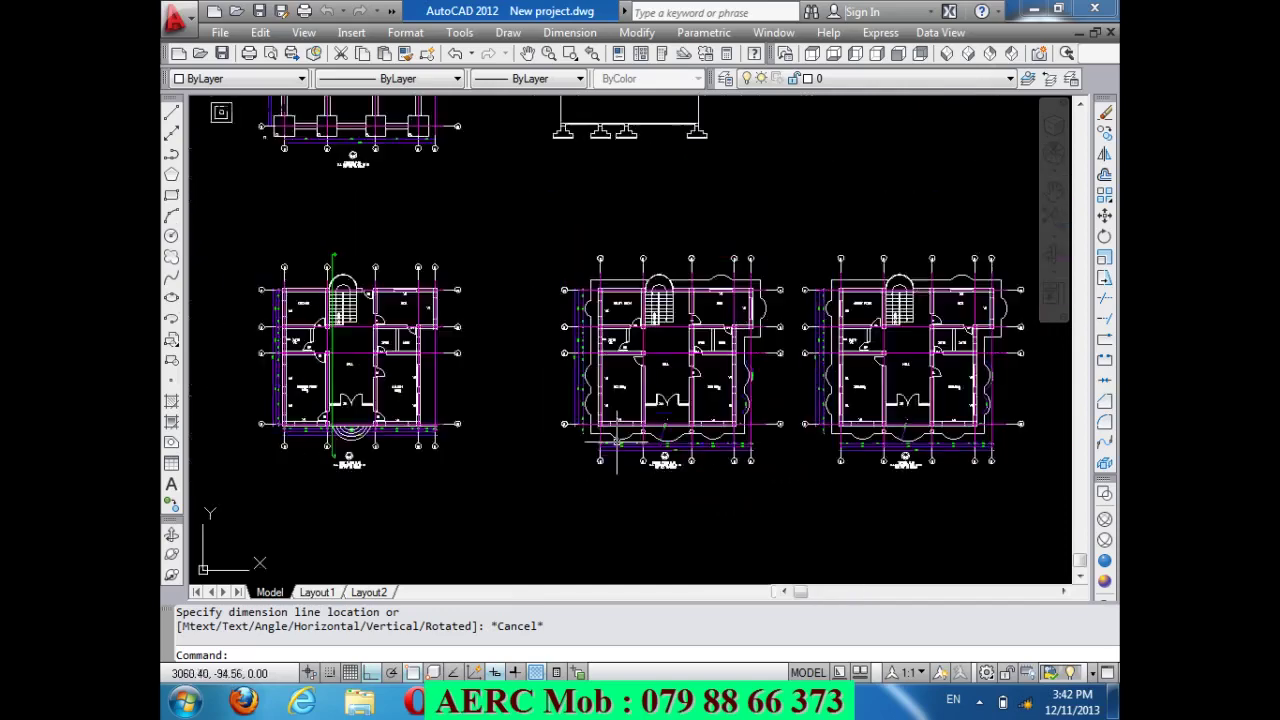
pyautogui.scroll(2, 660, 440)
pyautogui.scroll(3, 660, 440)
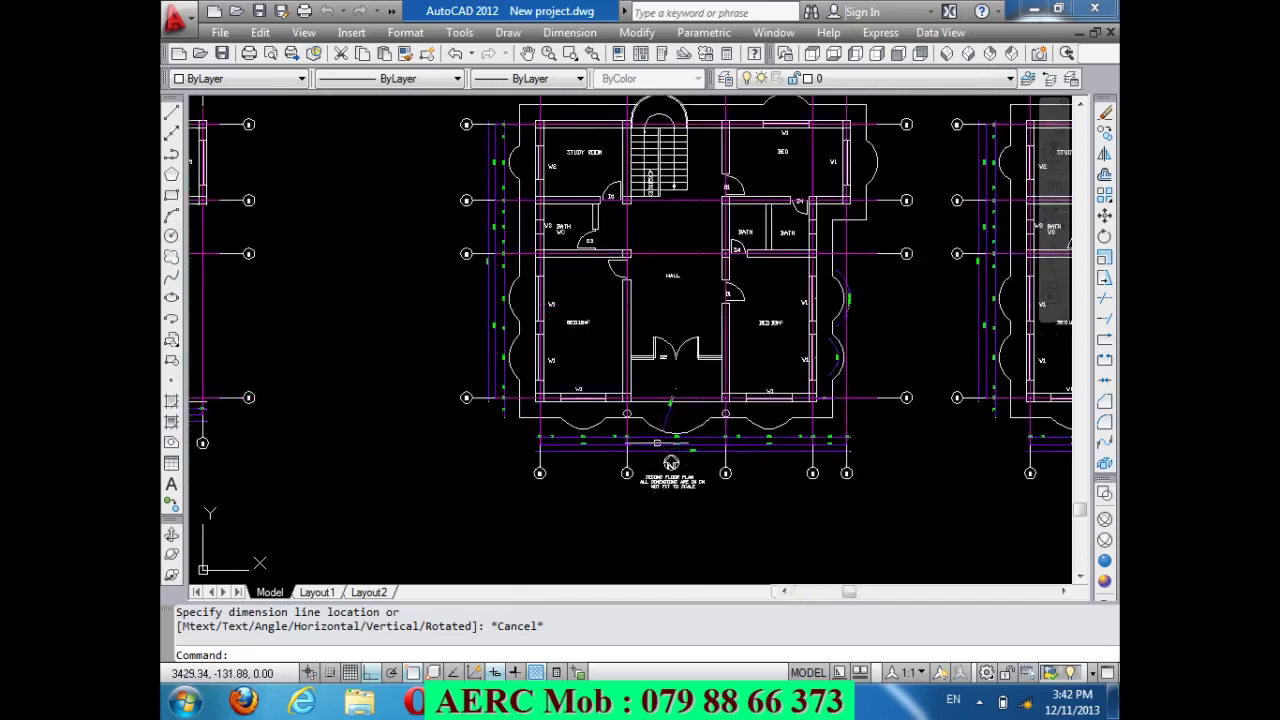
pyautogui.scroll(-4, 640, 440)
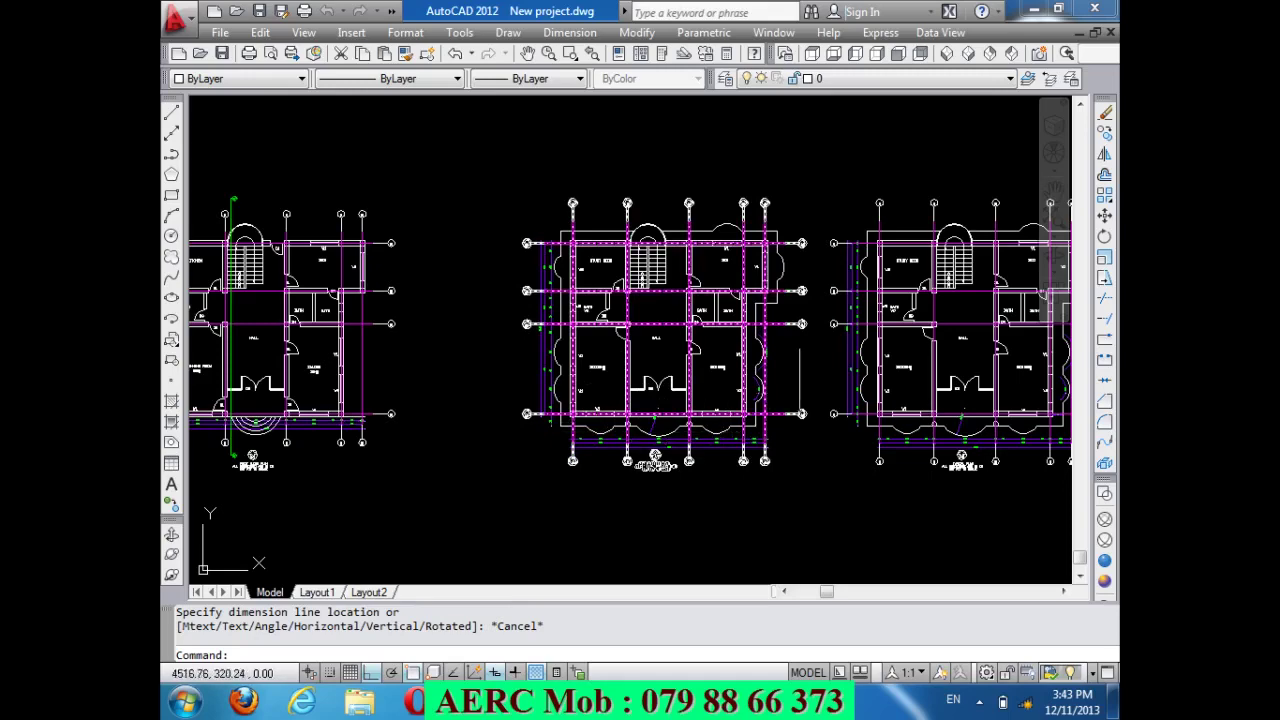
pyautogui.scroll(-3, 722, 387)
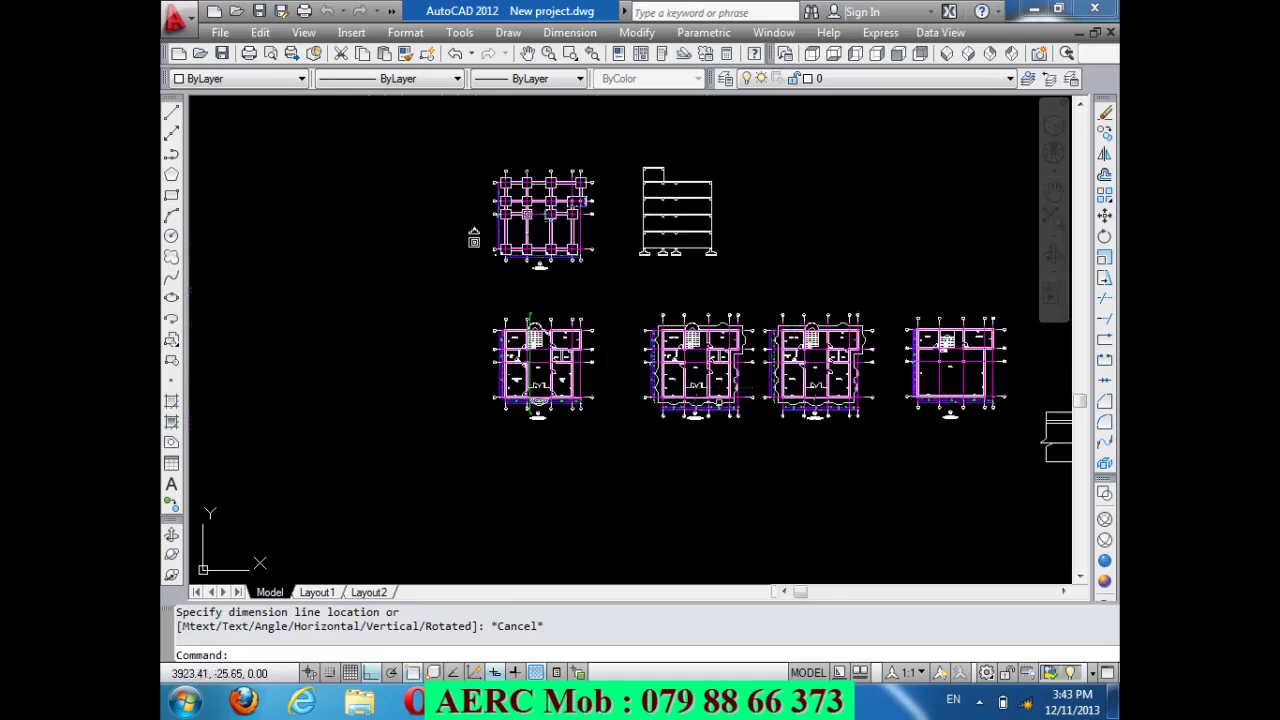
pyautogui.scroll(1, 727, 168)
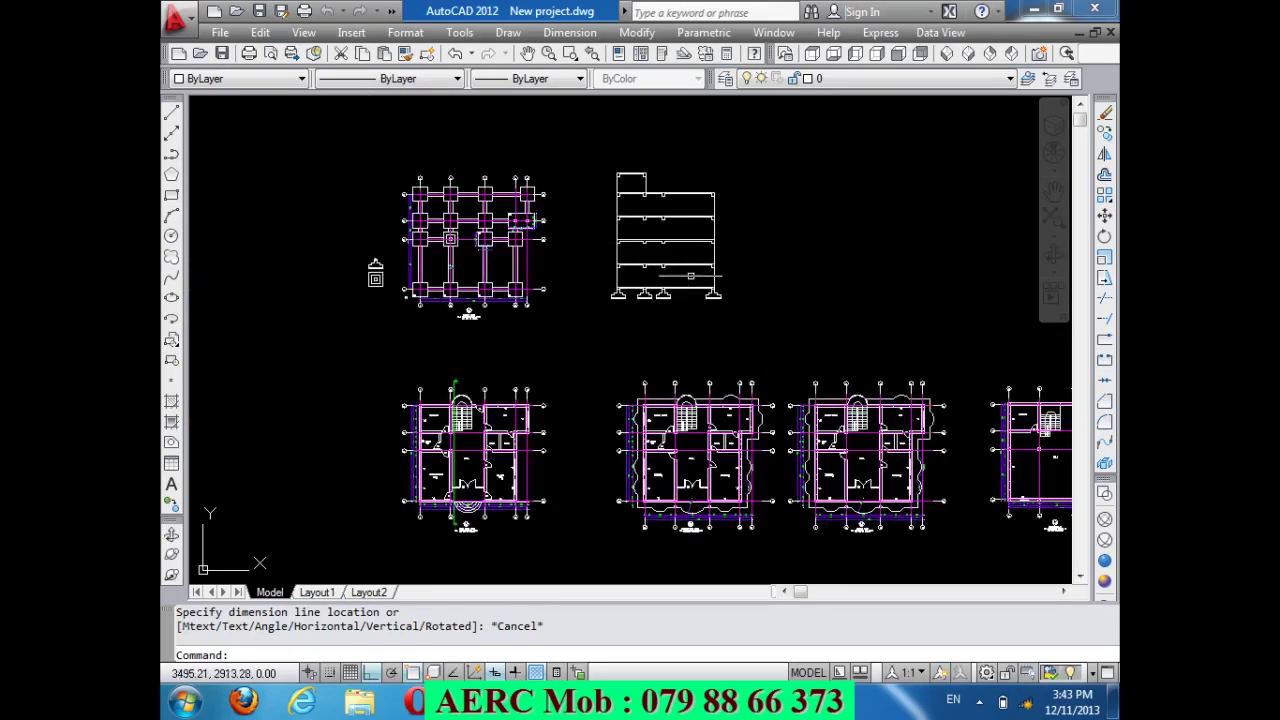
pyautogui.scroll(3, 640, 181)
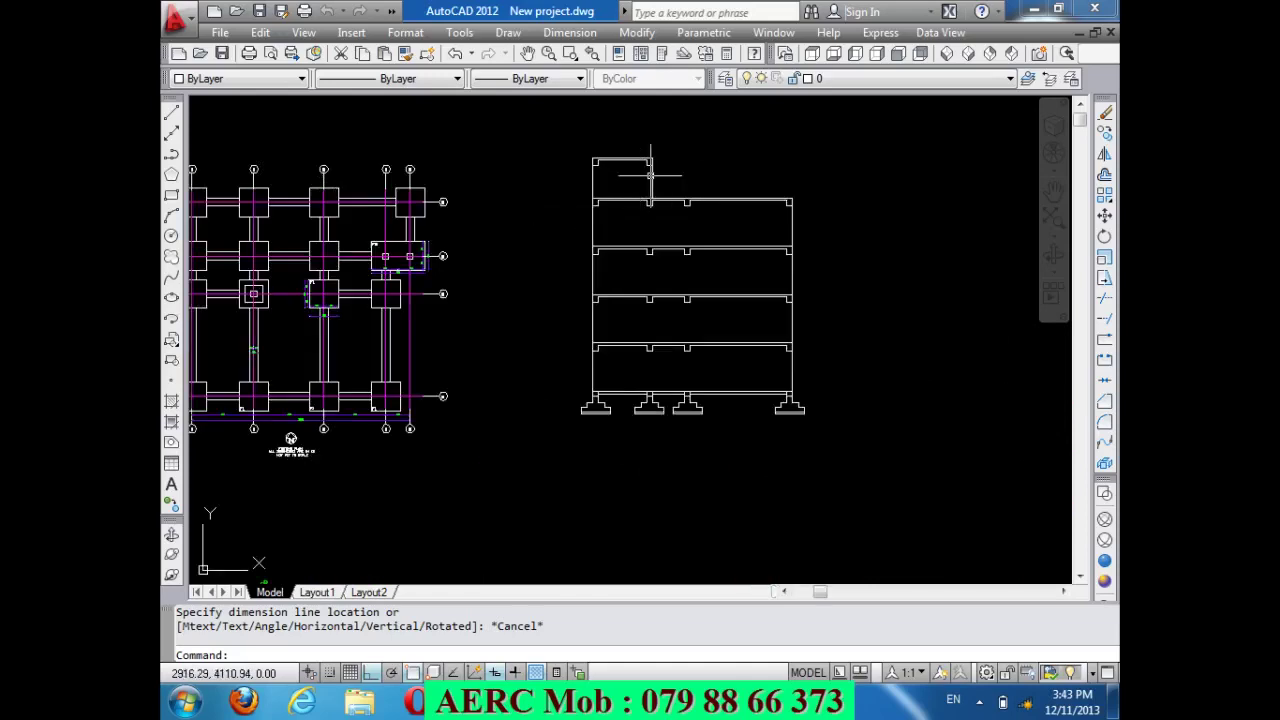
pyautogui.scroll(3, 650, 175)
pyautogui.scroll(-2, 651, 160)
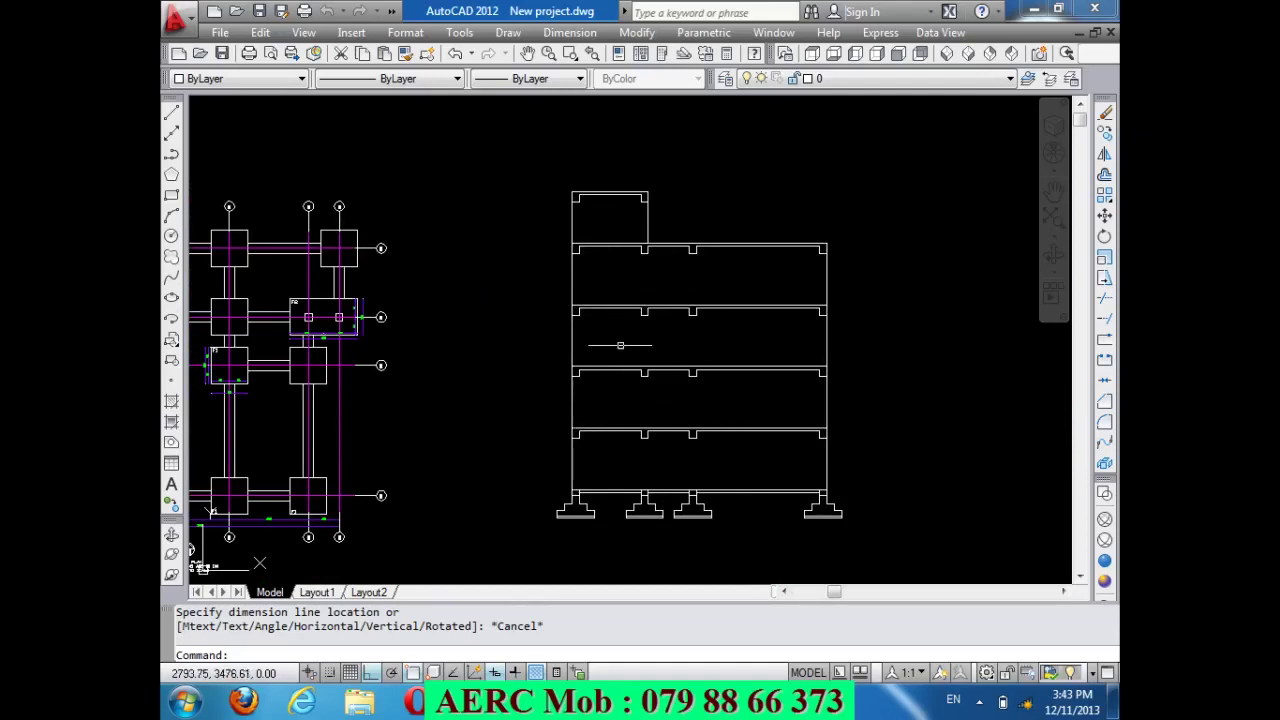
pyautogui.moveTo(609, 371)
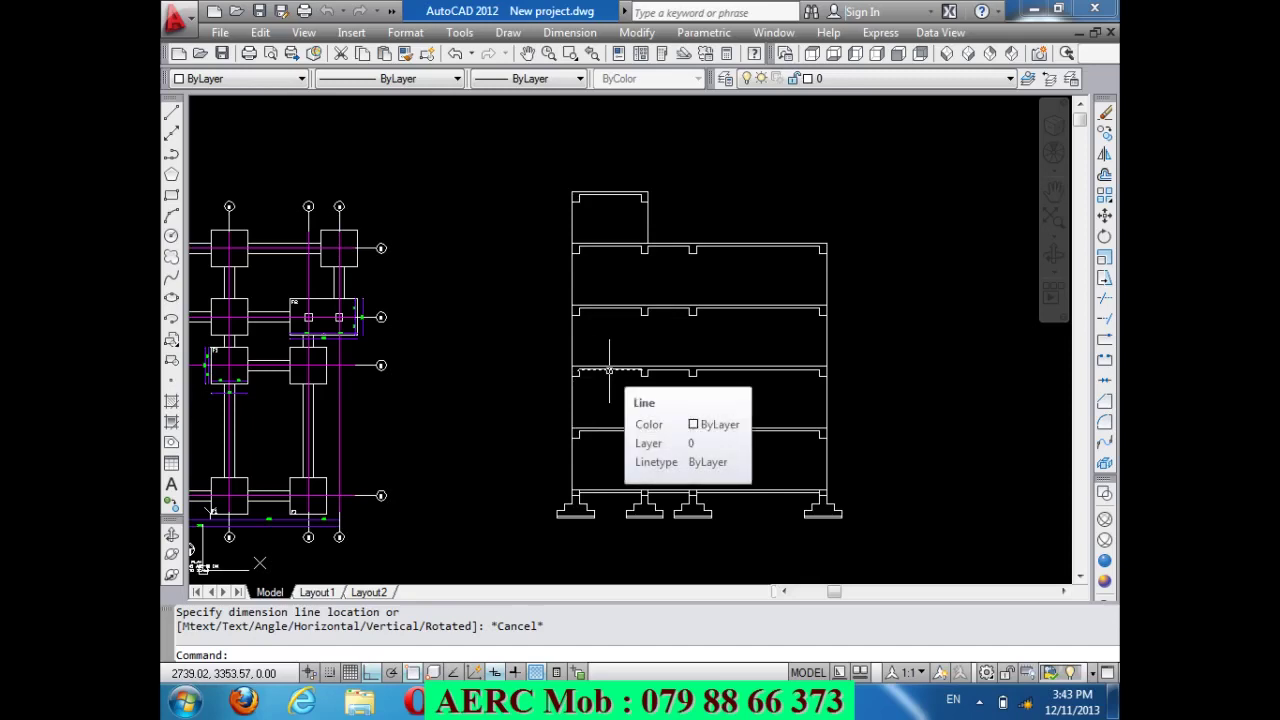
pyautogui.scroll(-2, 629, 316)
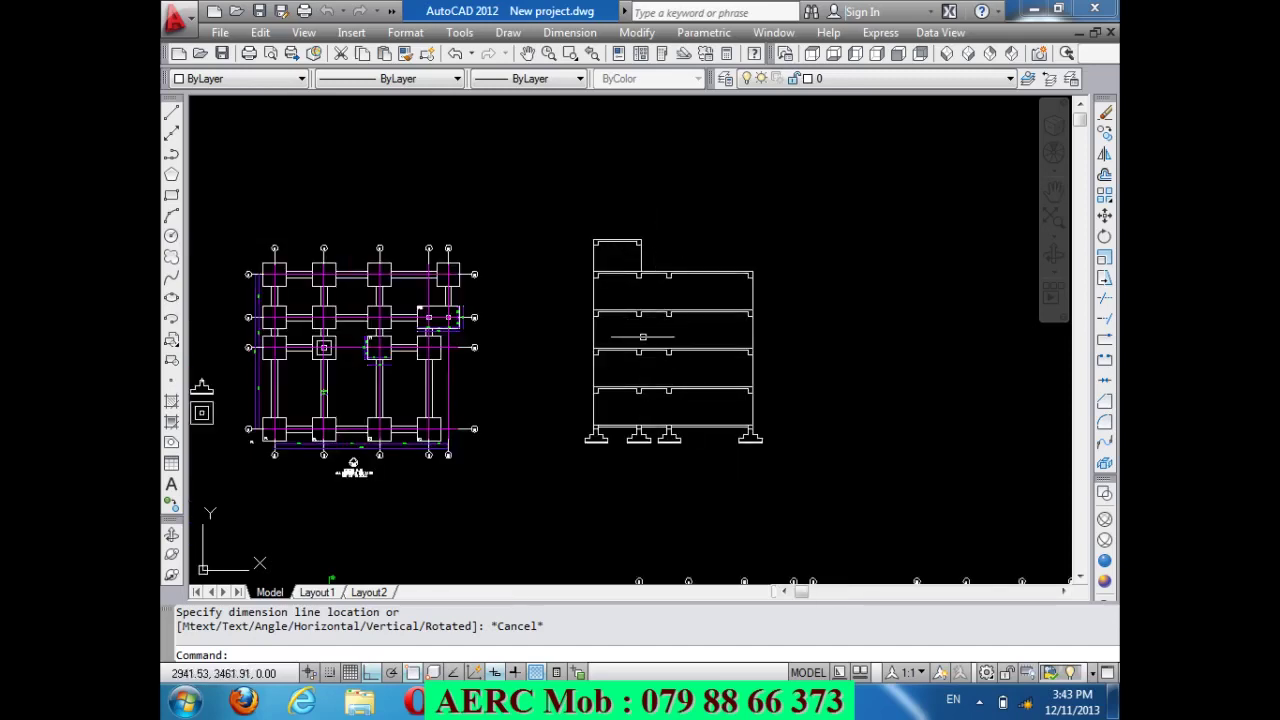
pyautogui.scroll(1, 628, 255)
pyautogui.scroll(-2, 629, 230)
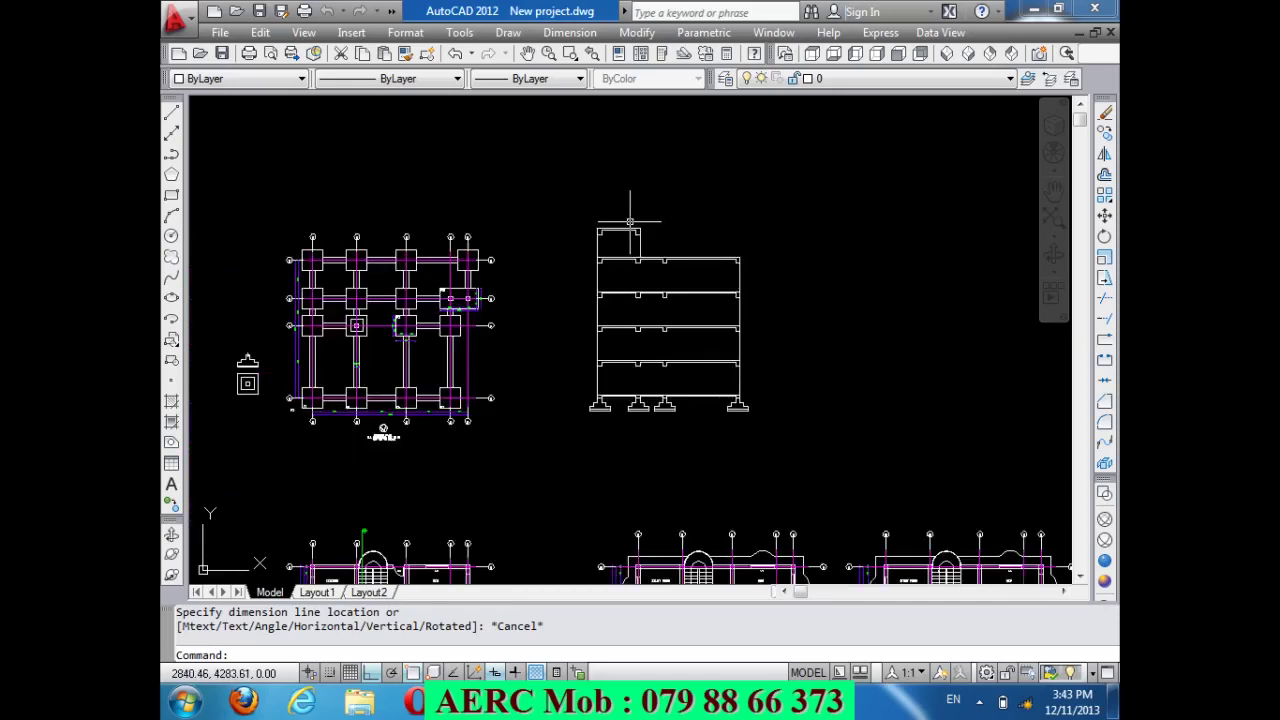
pyautogui.scroll(-2, 629, 221)
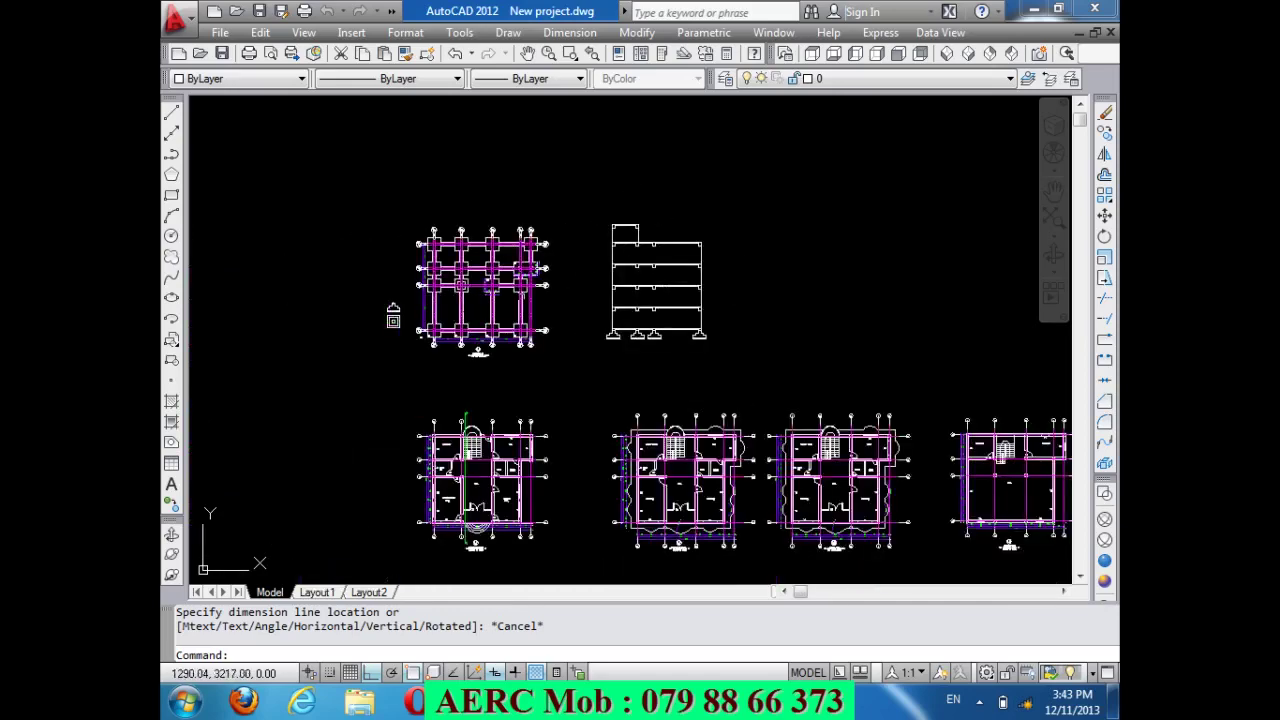
pyautogui.scroll(5, 460, 478)
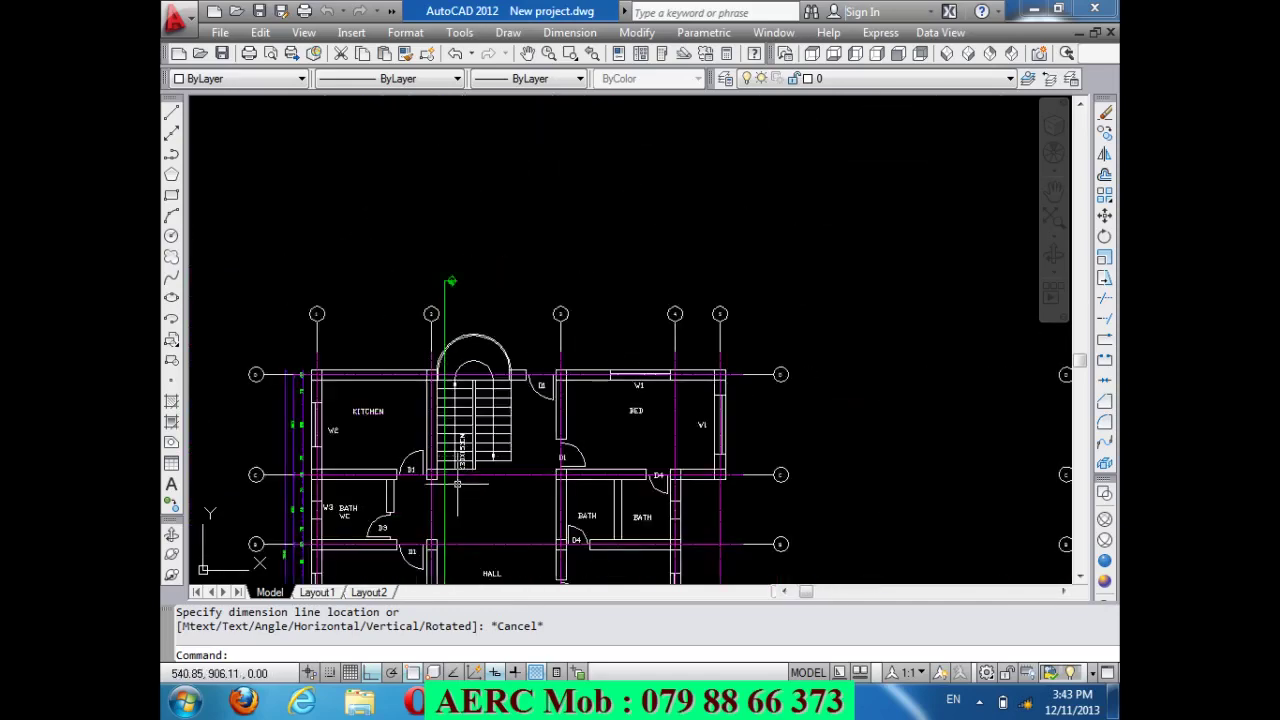
pyautogui.scroll(2, 457, 484)
pyautogui.scroll(2, 423, 457)
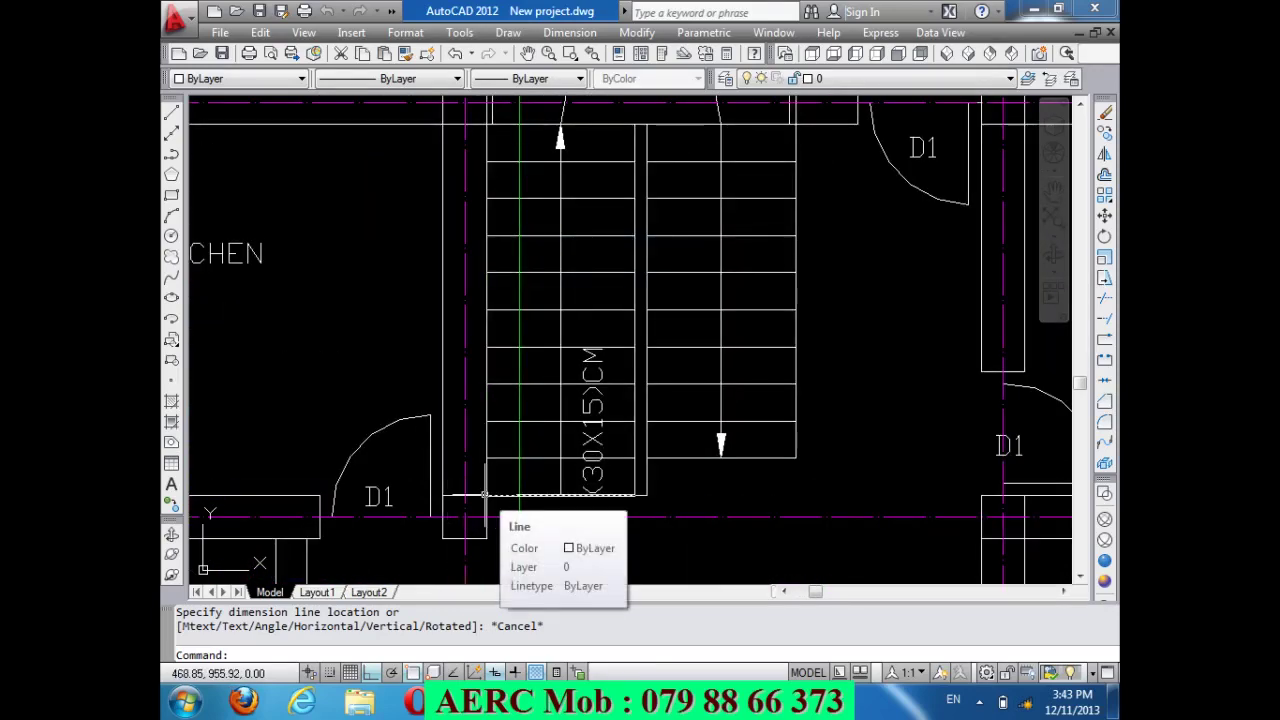
pyautogui.scroll(-3, 484, 494)
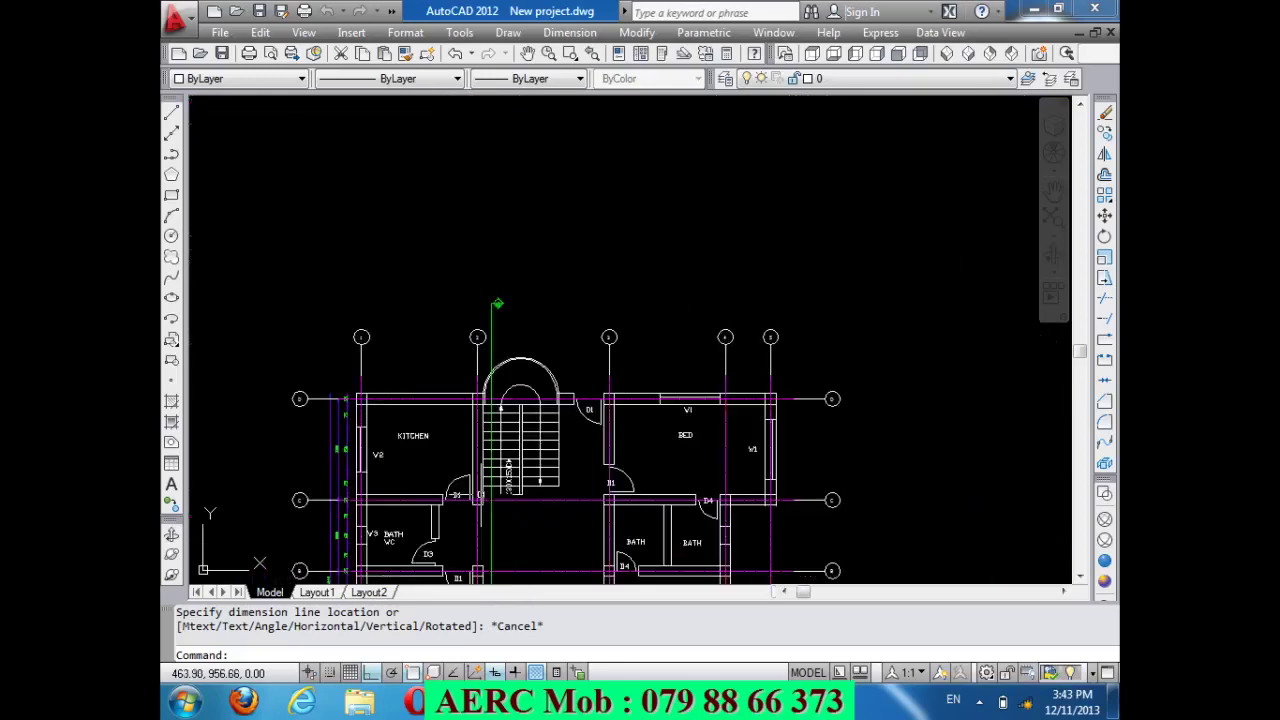
pyautogui.scroll(-2, 485, 493)
pyautogui.scroll(-1, 486, 492)
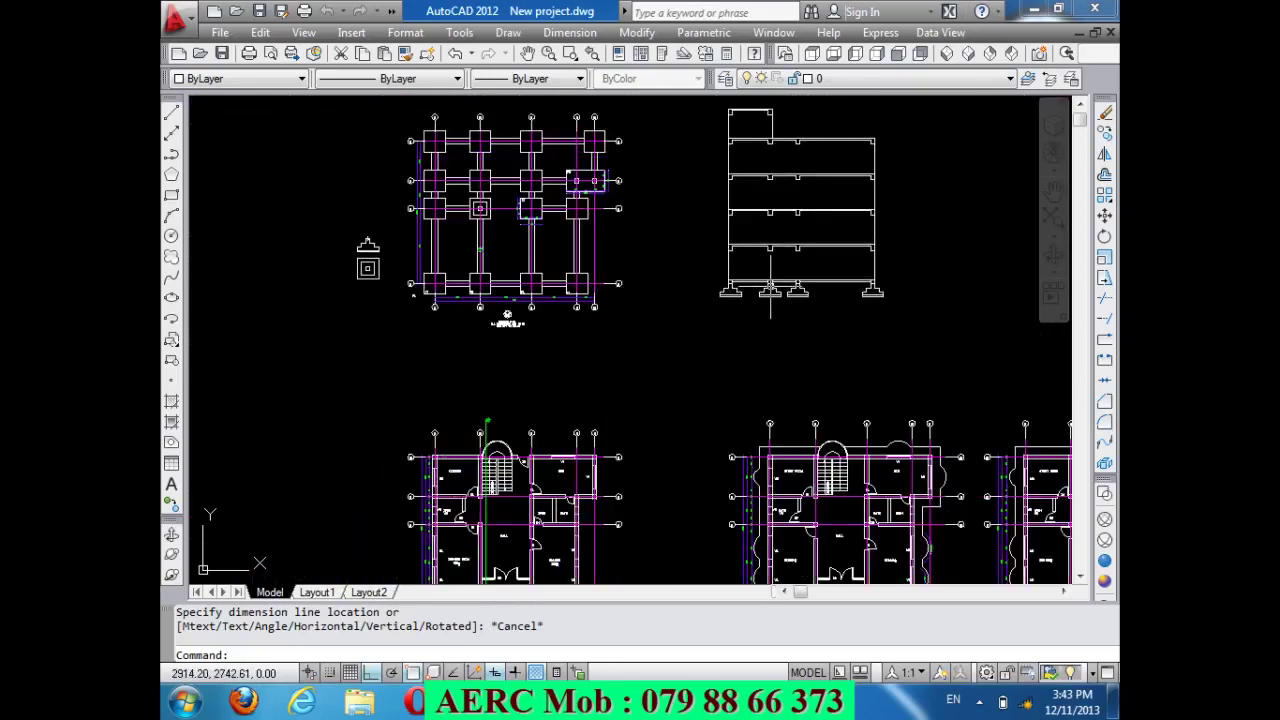
pyautogui.scroll(2, 770, 287)
pyautogui.scroll(1, 723, 308)
pyautogui.scroll(-2, 703, 328)
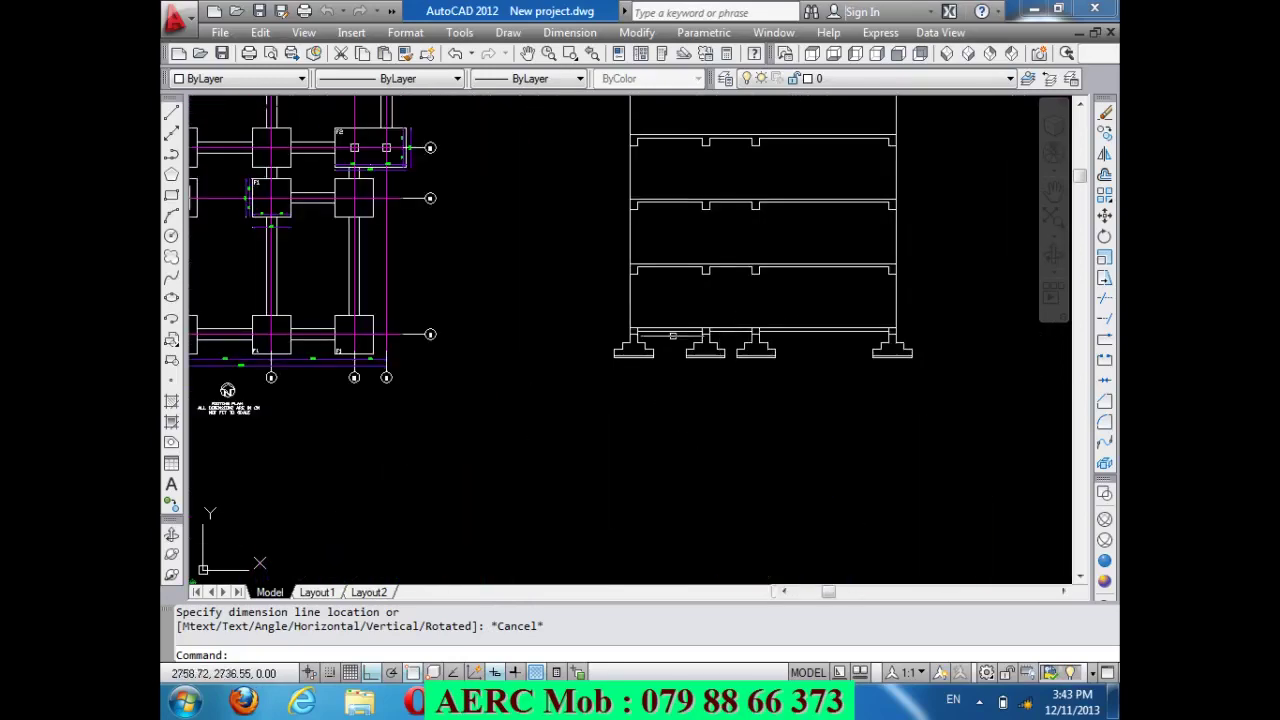
pyautogui.scroll(2, 727, 240)
pyautogui.scroll(2, 724, 233)
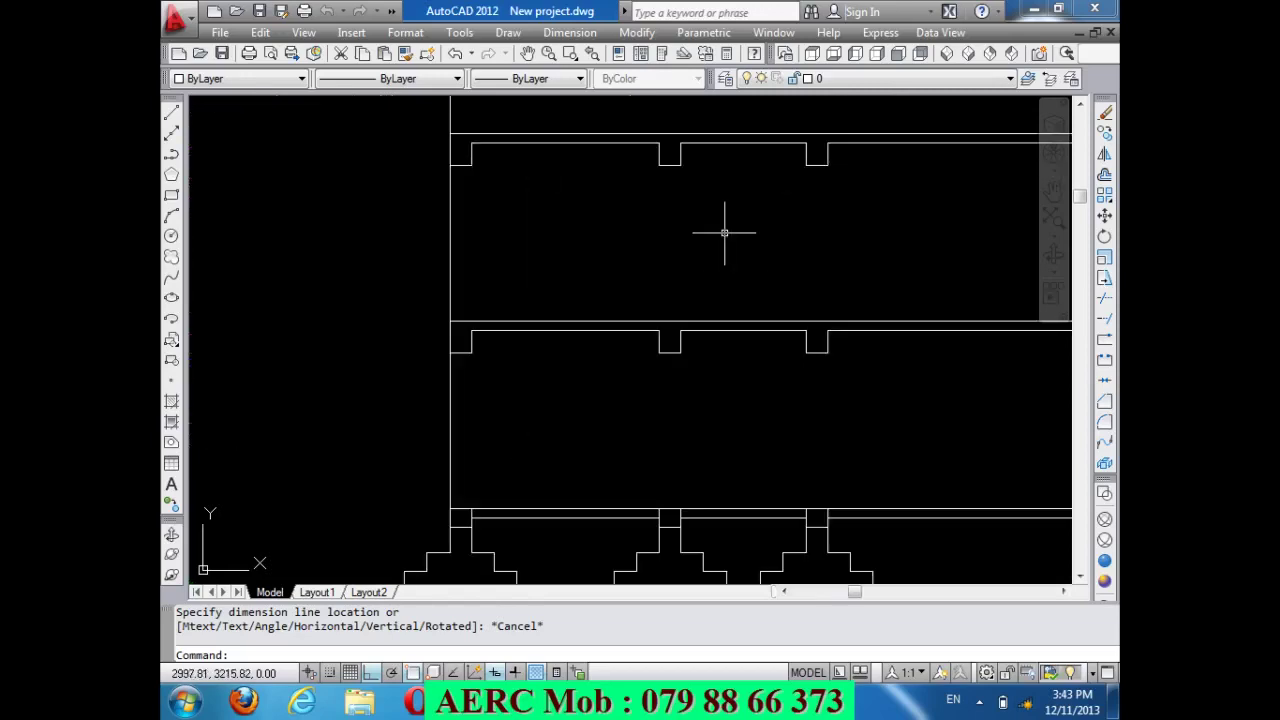
pyautogui.scroll(1, 655, 300)
pyautogui.scroll(-2, 698, 290)
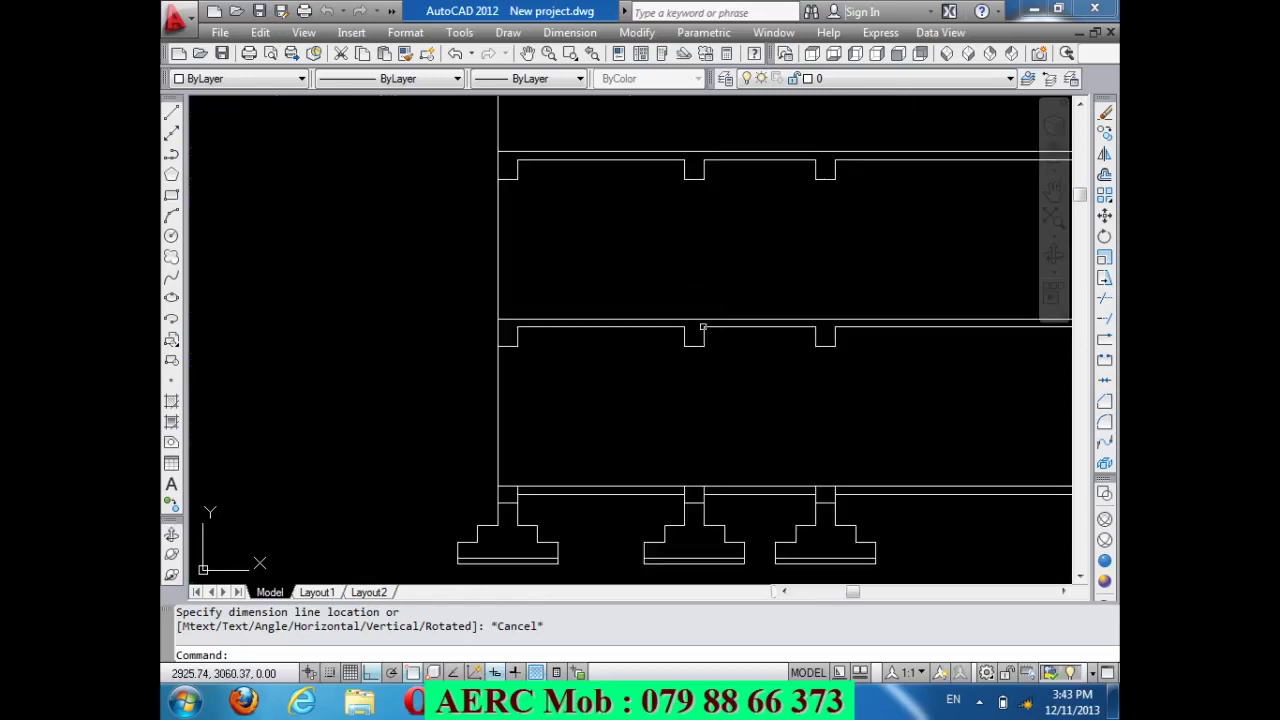
# Start a line at the slab's beam corner and draw a 15 riser and 30 tread leftward.
pyautogui.write('L')
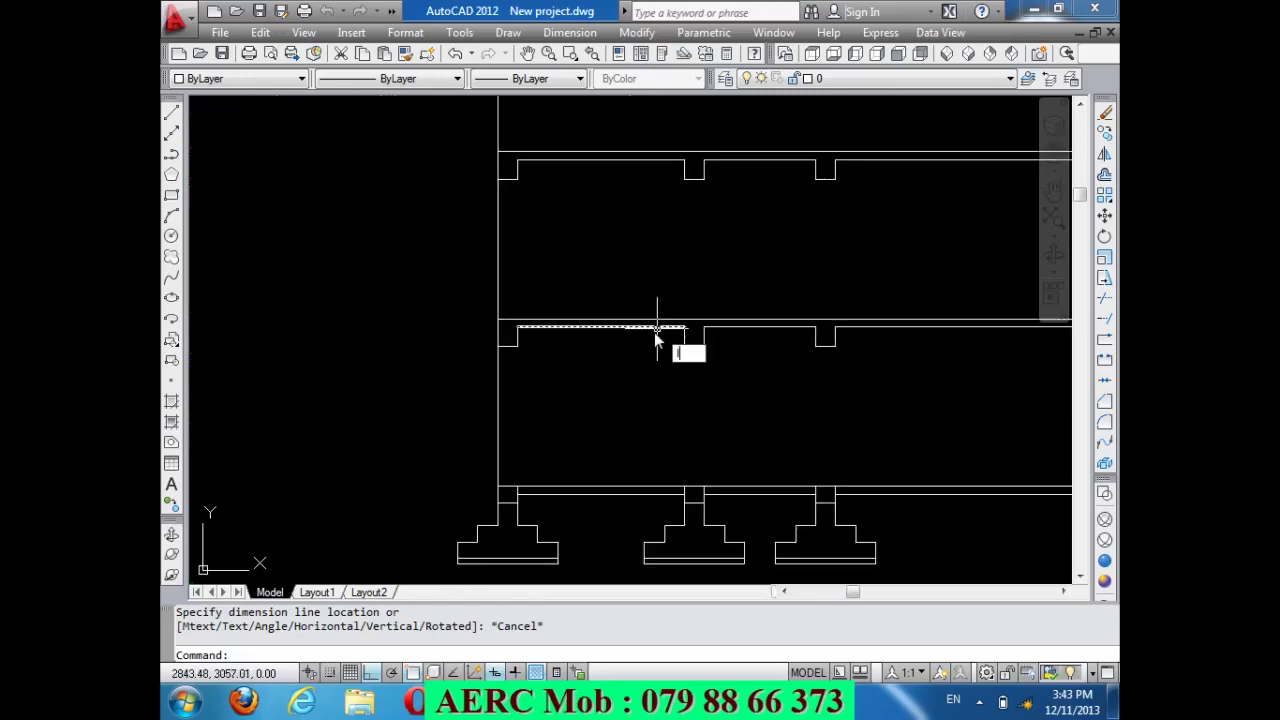
pyautogui.press('Return')
pyautogui.scroll(2, 689, 318)
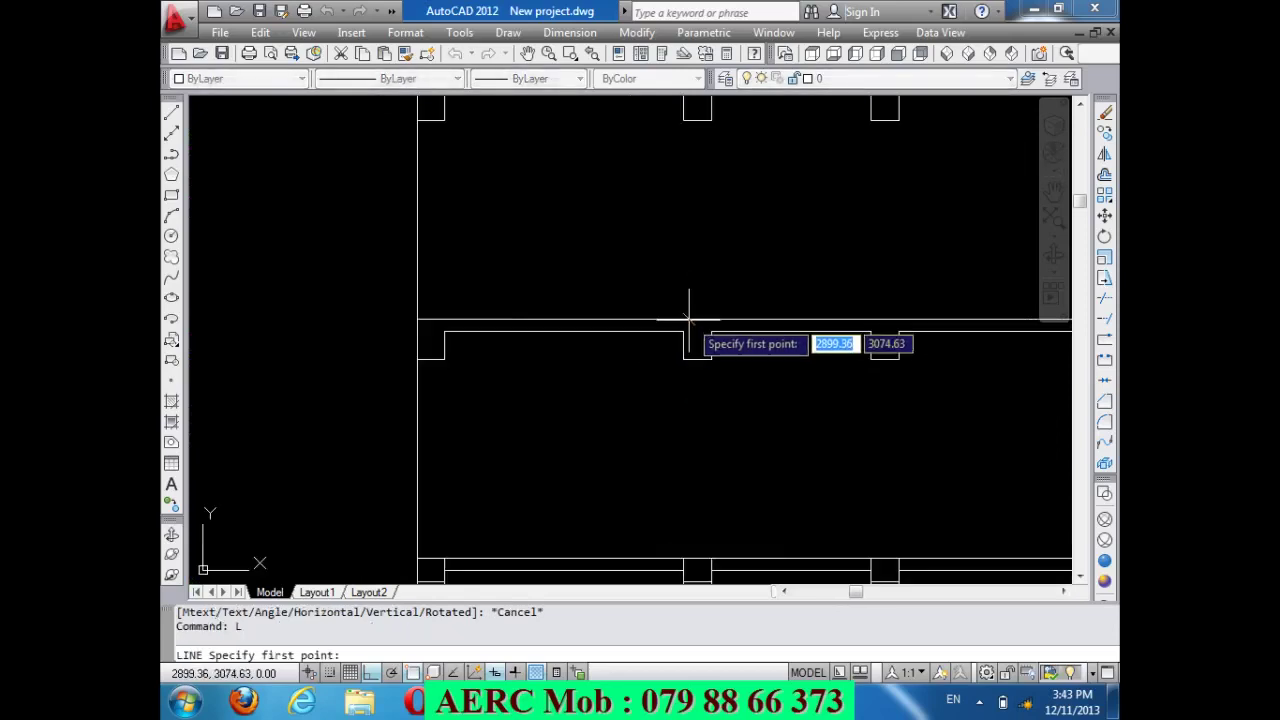
pyautogui.click(683, 320)
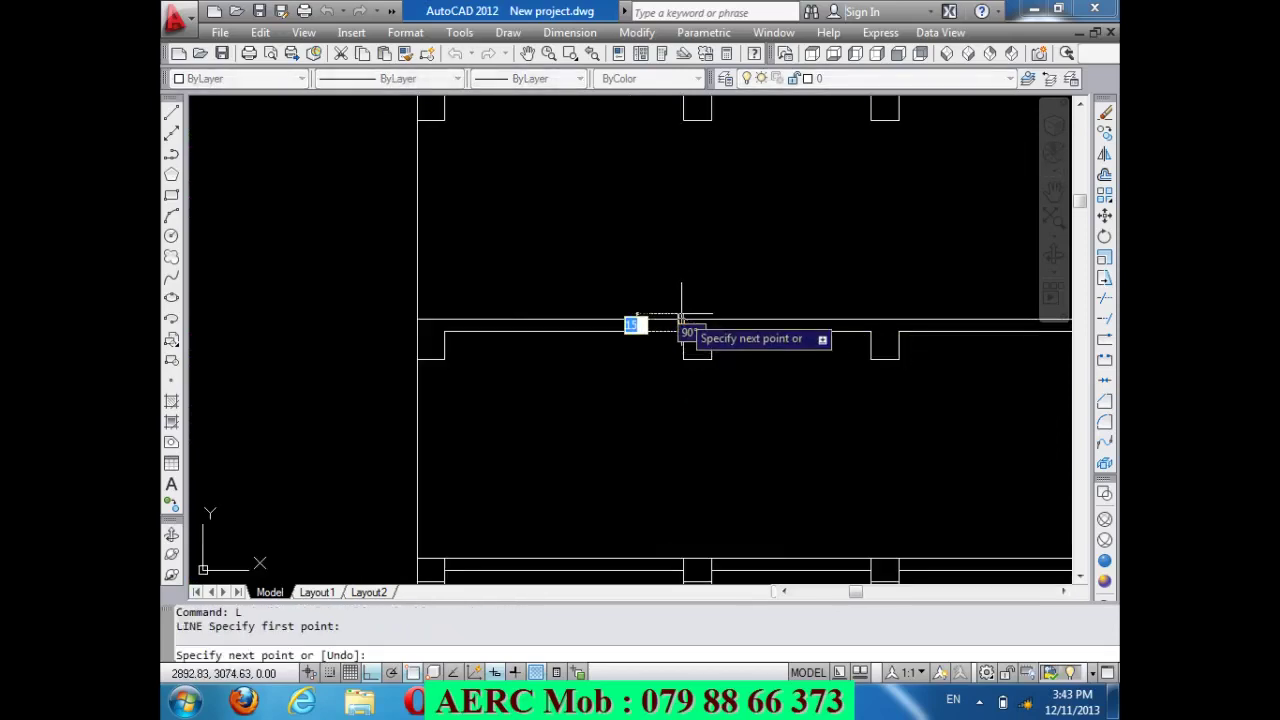
pyautogui.click(685, 321)
pyautogui.write('5')
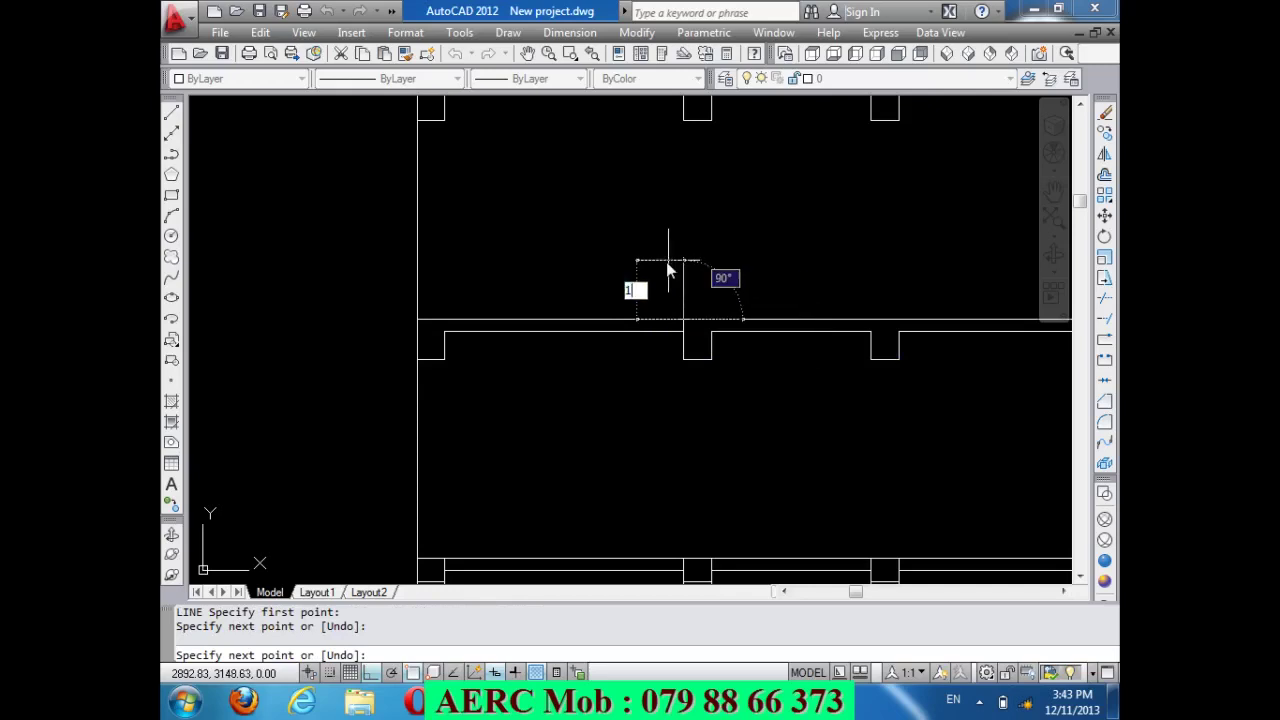
pyautogui.press('Return')
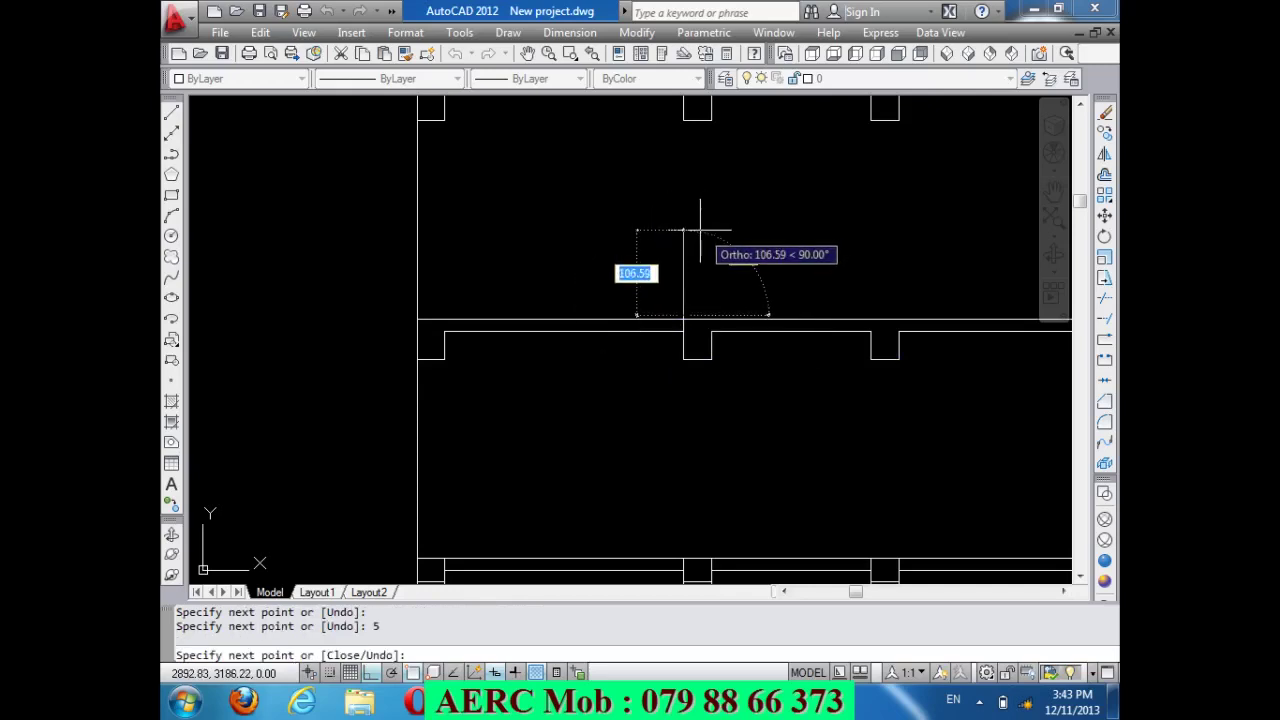
pyautogui.hotkey('ctrl', 'z')
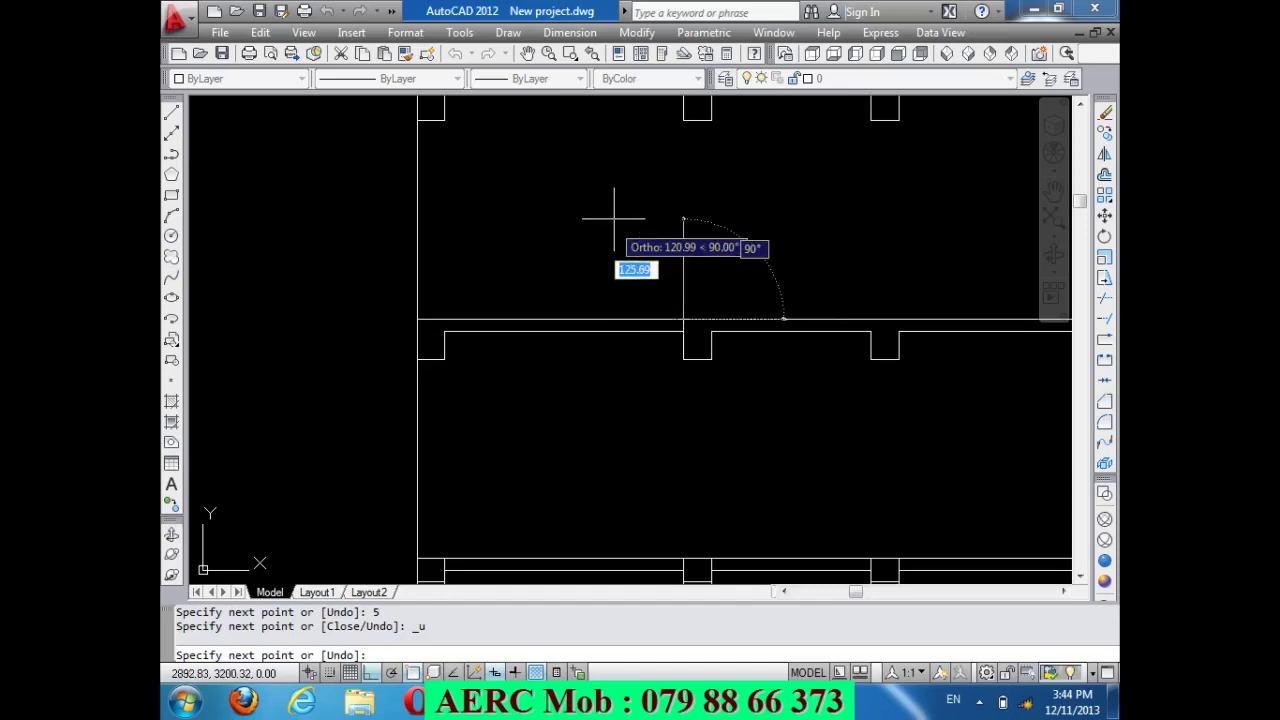
pyautogui.write('15')
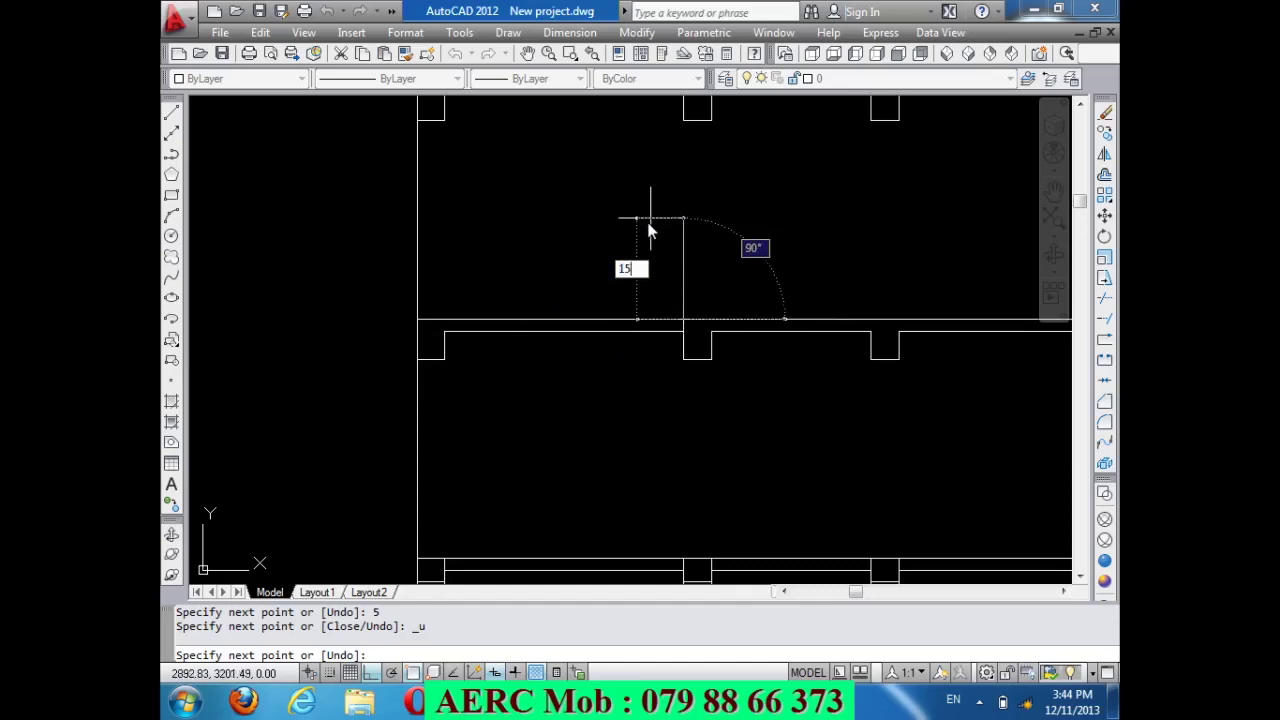
pyautogui.press('Return')
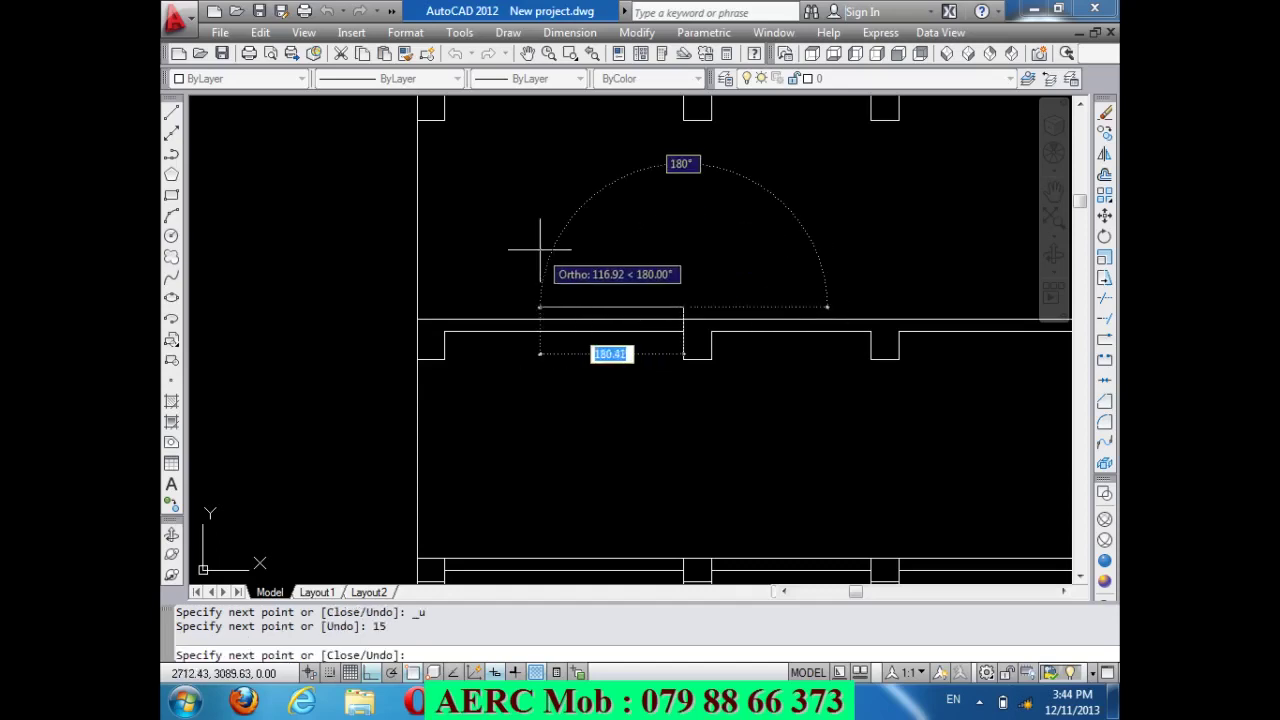
pyautogui.write('30')
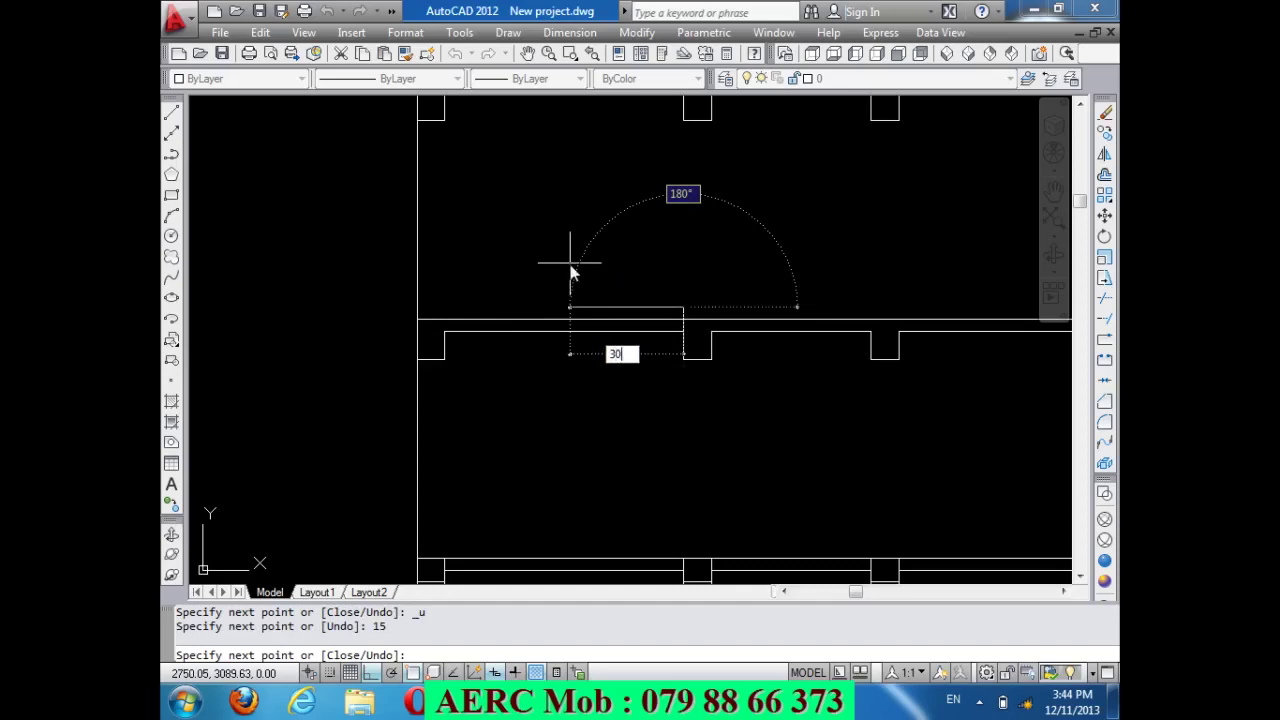
pyautogui.press('Return')
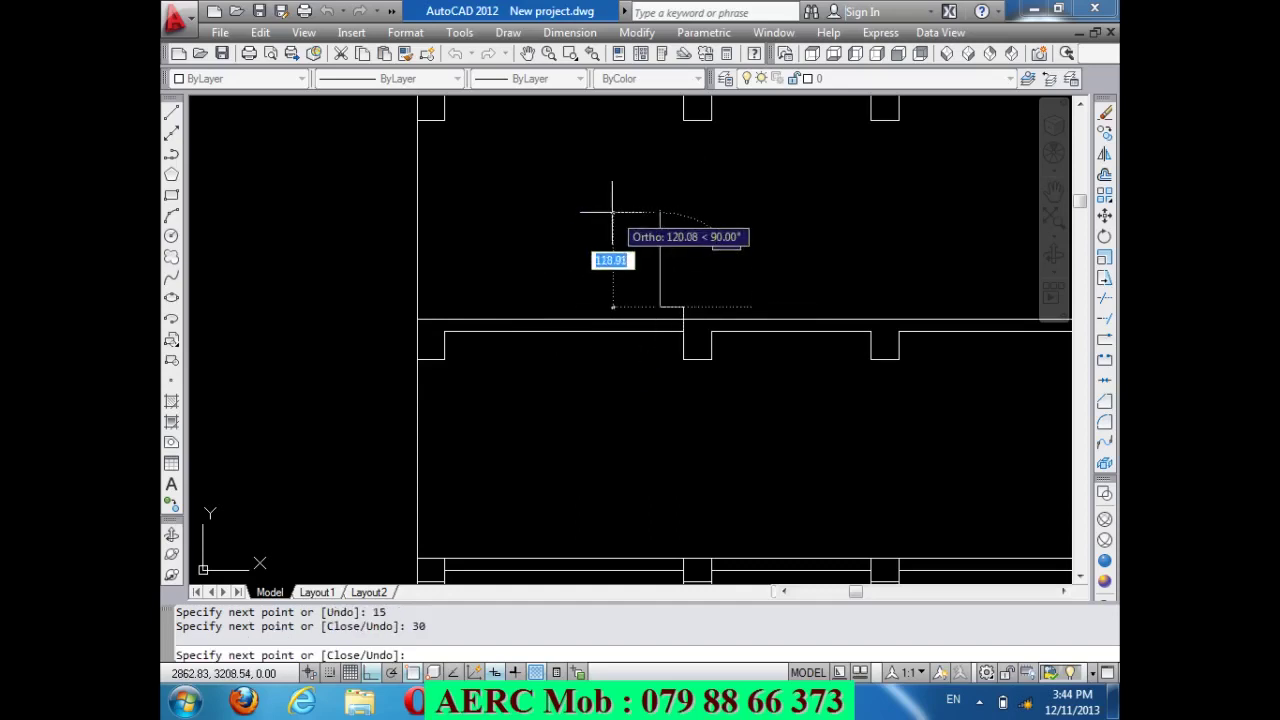
# Add the second 15-unit riser and 30-unit tread, then end the line.
pyautogui.write('5')
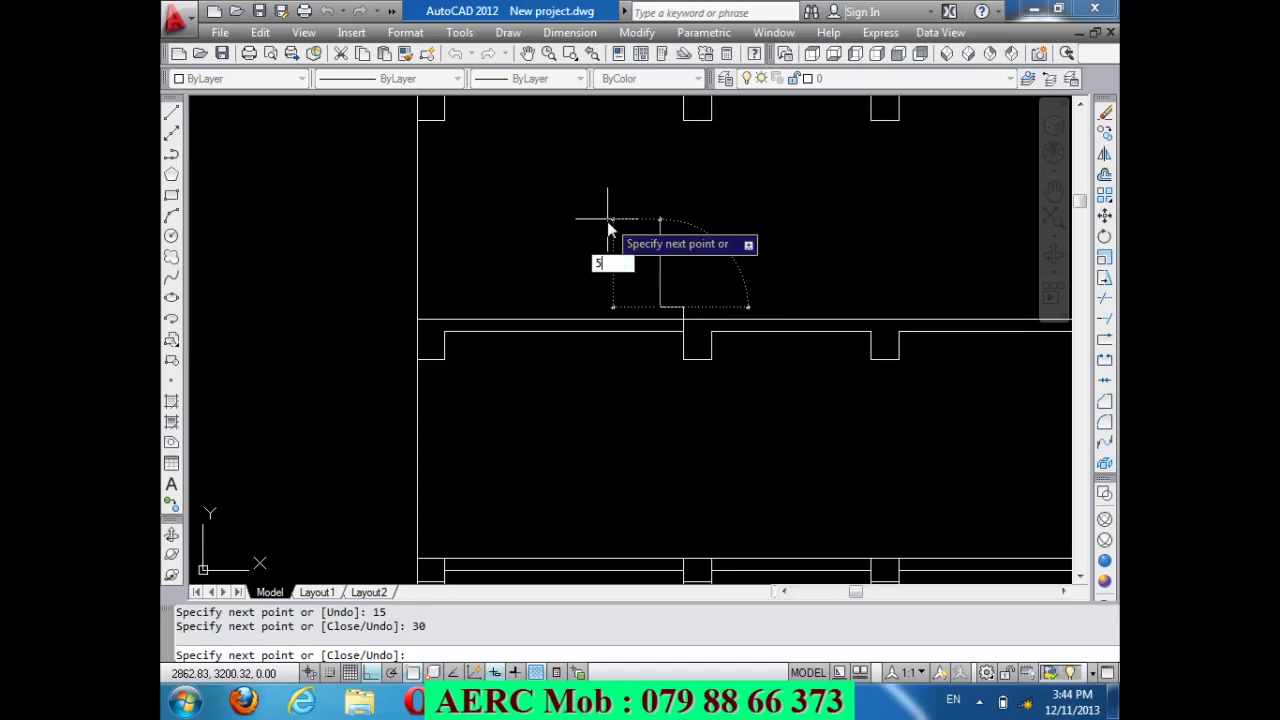
pyautogui.press('Return')
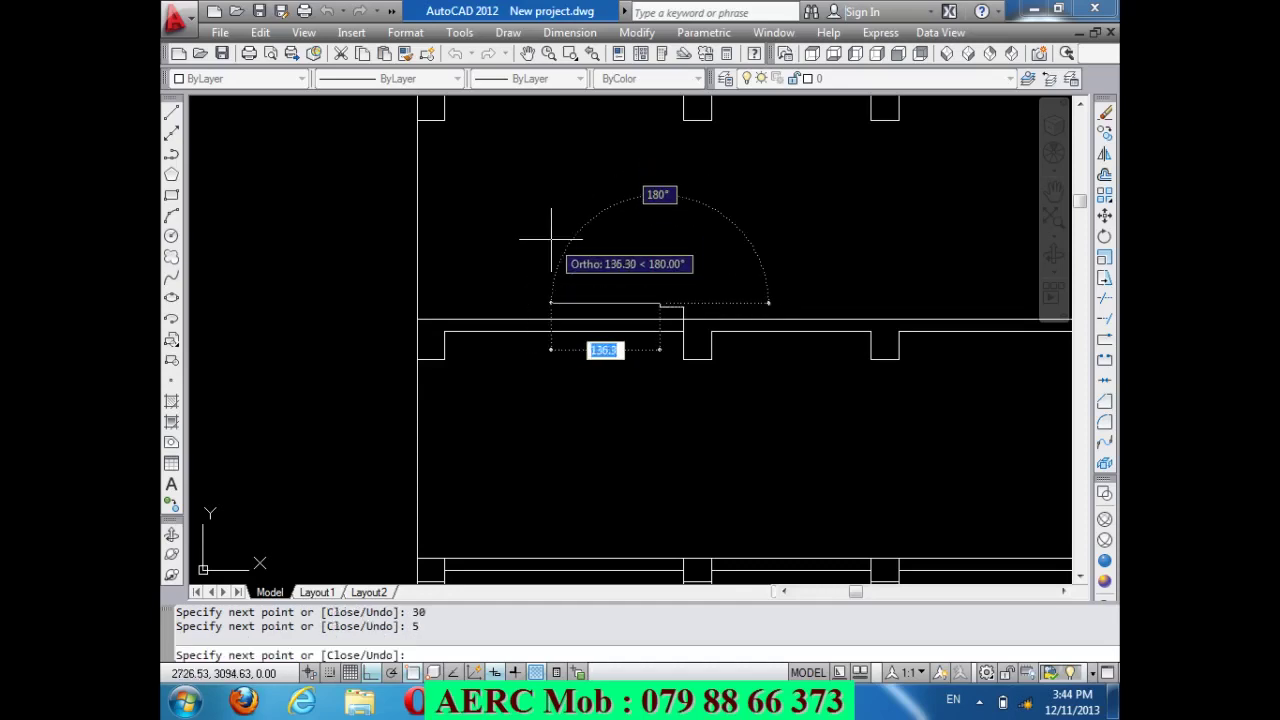
pyautogui.hotkey('ctrl', 'z')
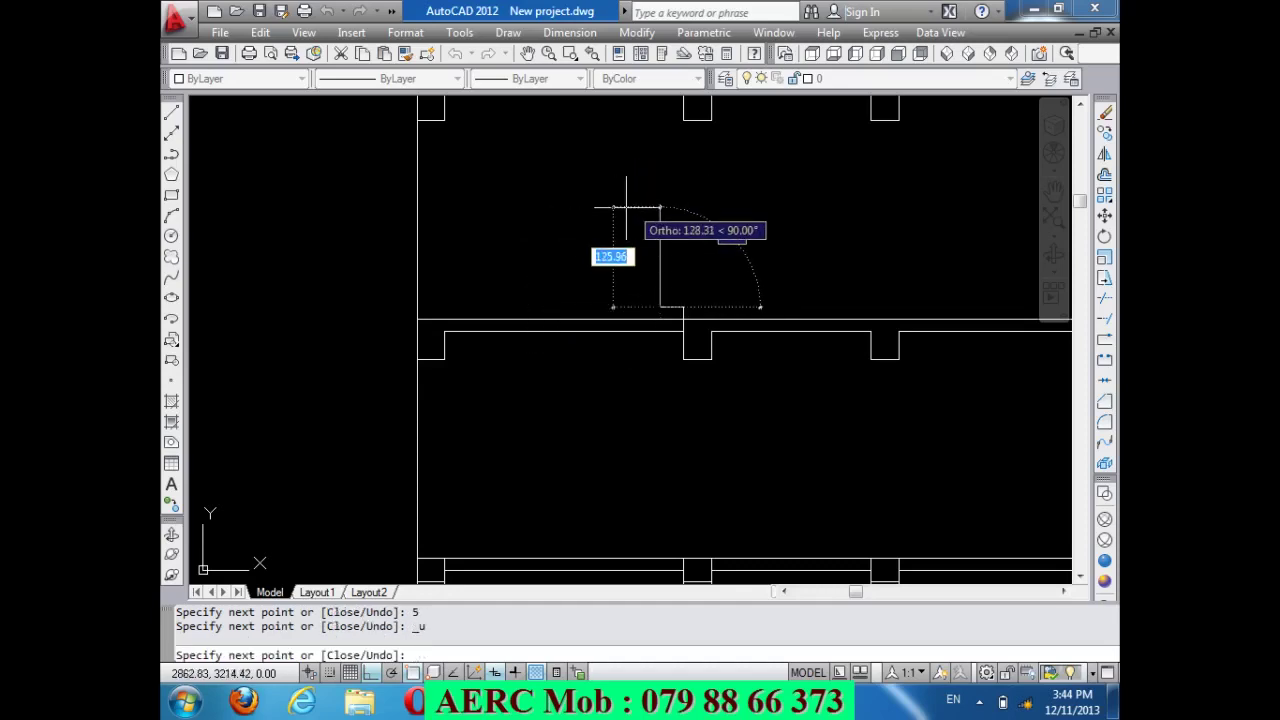
pyautogui.write('5')
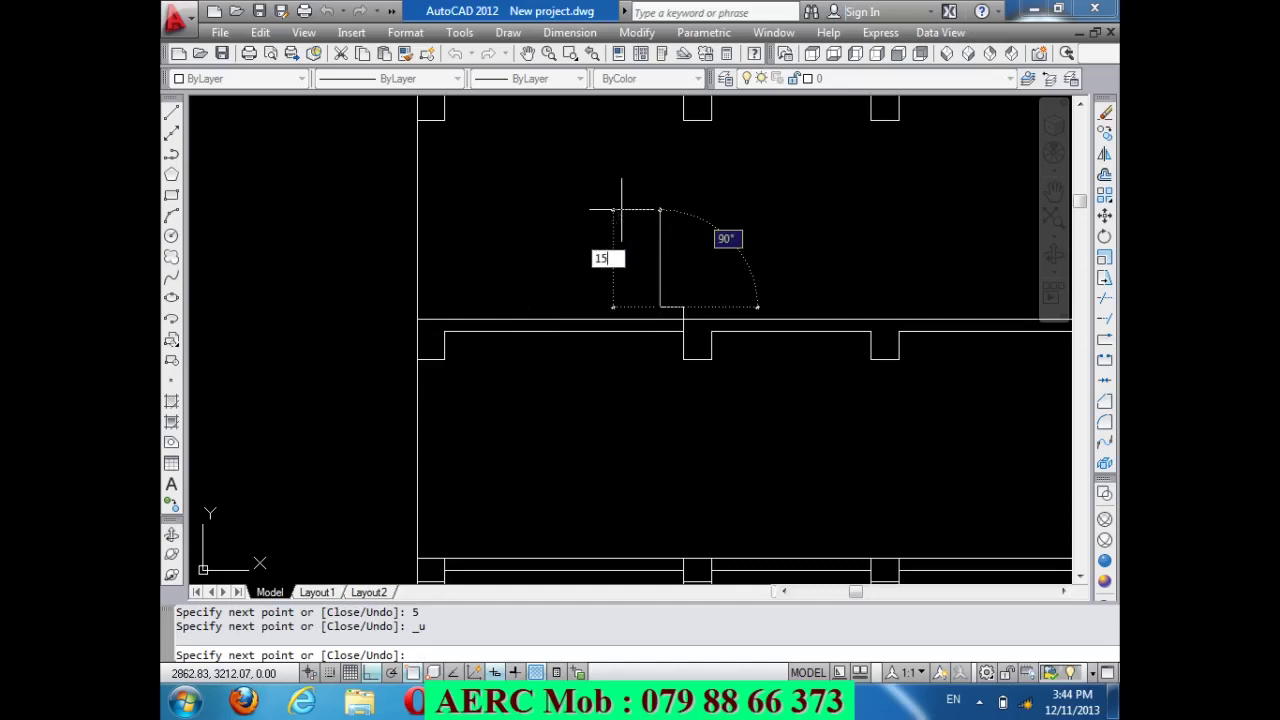
pyautogui.press('Return')
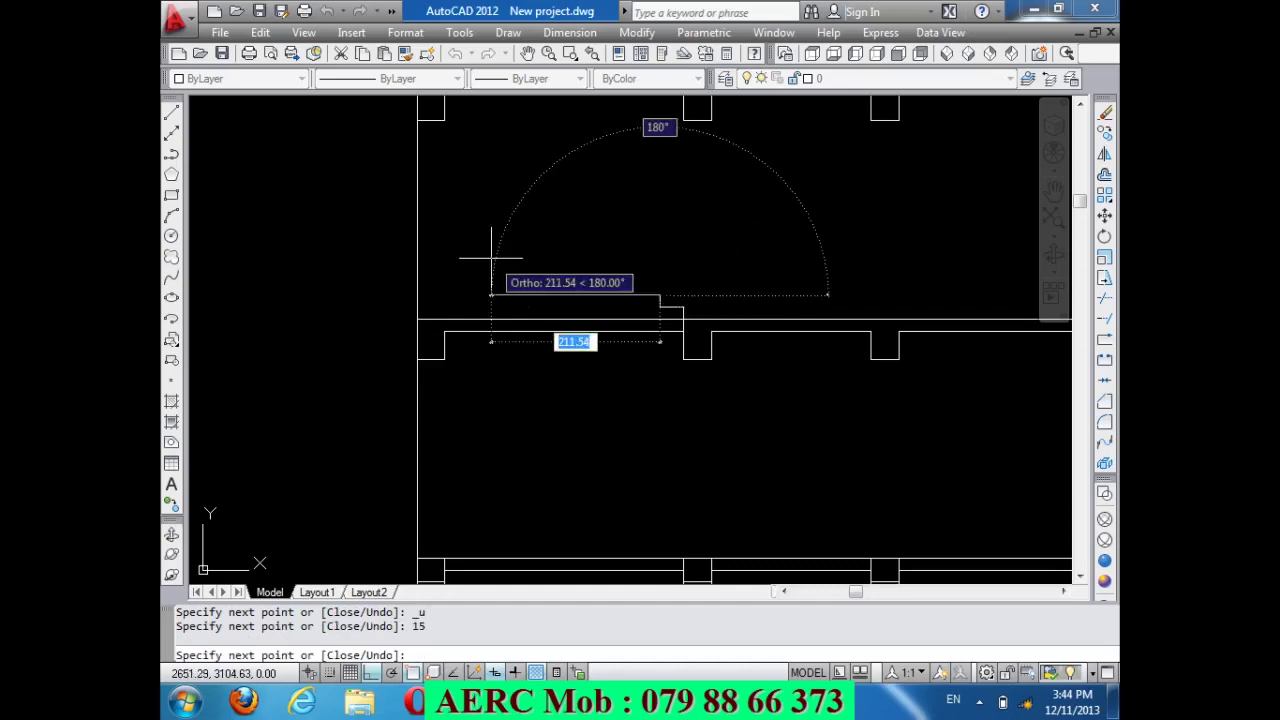
pyautogui.write('3')
pyautogui.press('Return')
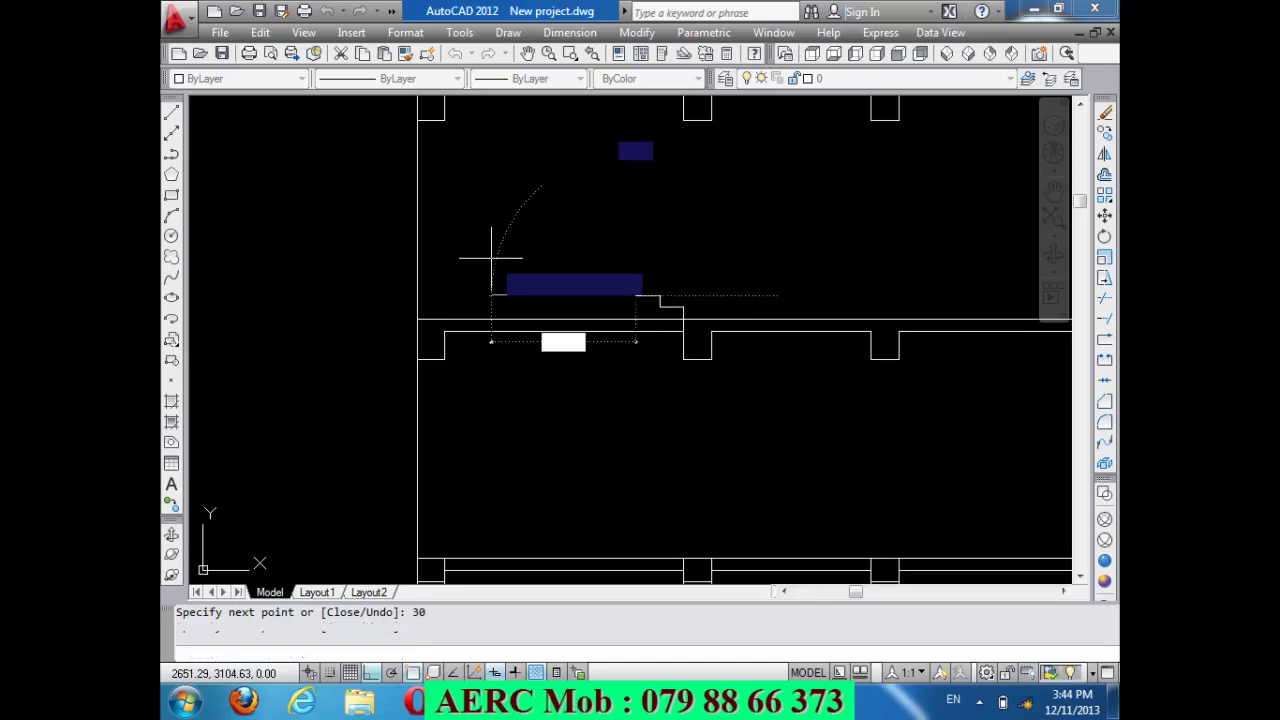
pyautogui.press('Return')
# Delete the stray vertical line below the steps.
pyautogui.scroll(5, 703, 316)
pyautogui.click(645, 340)
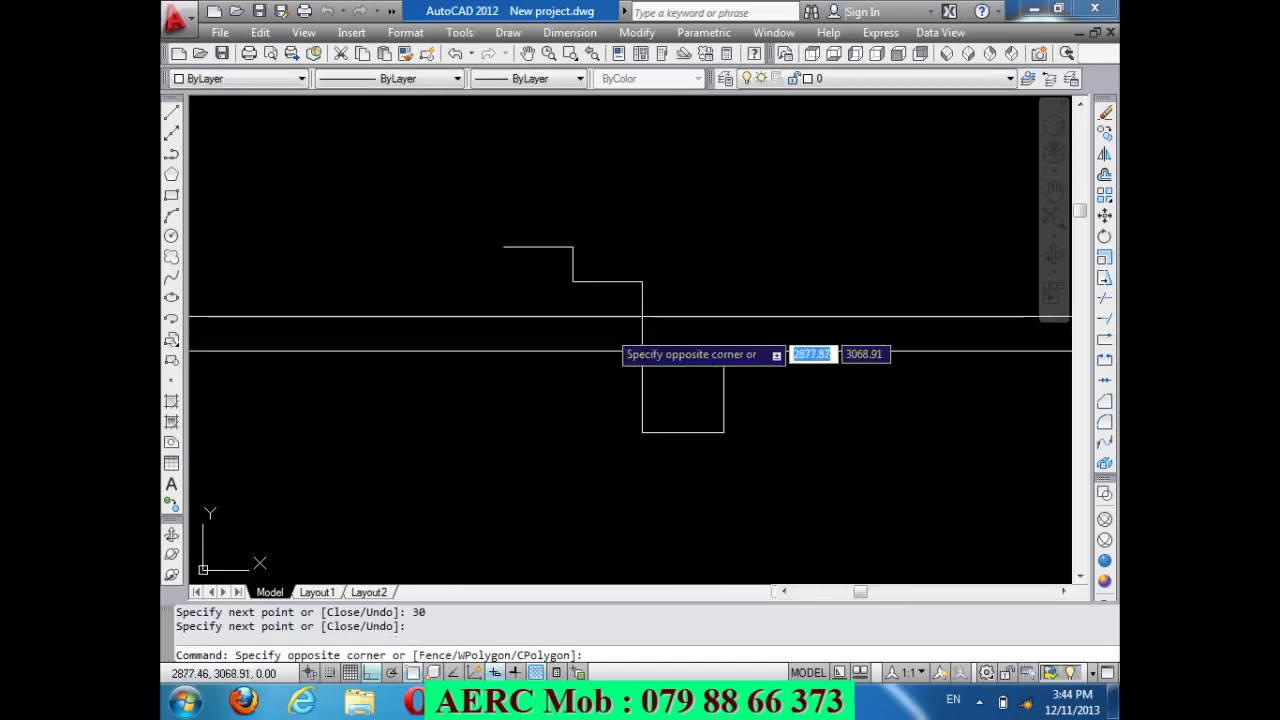
pyautogui.click(604, 340)
pyautogui.press('Delete')
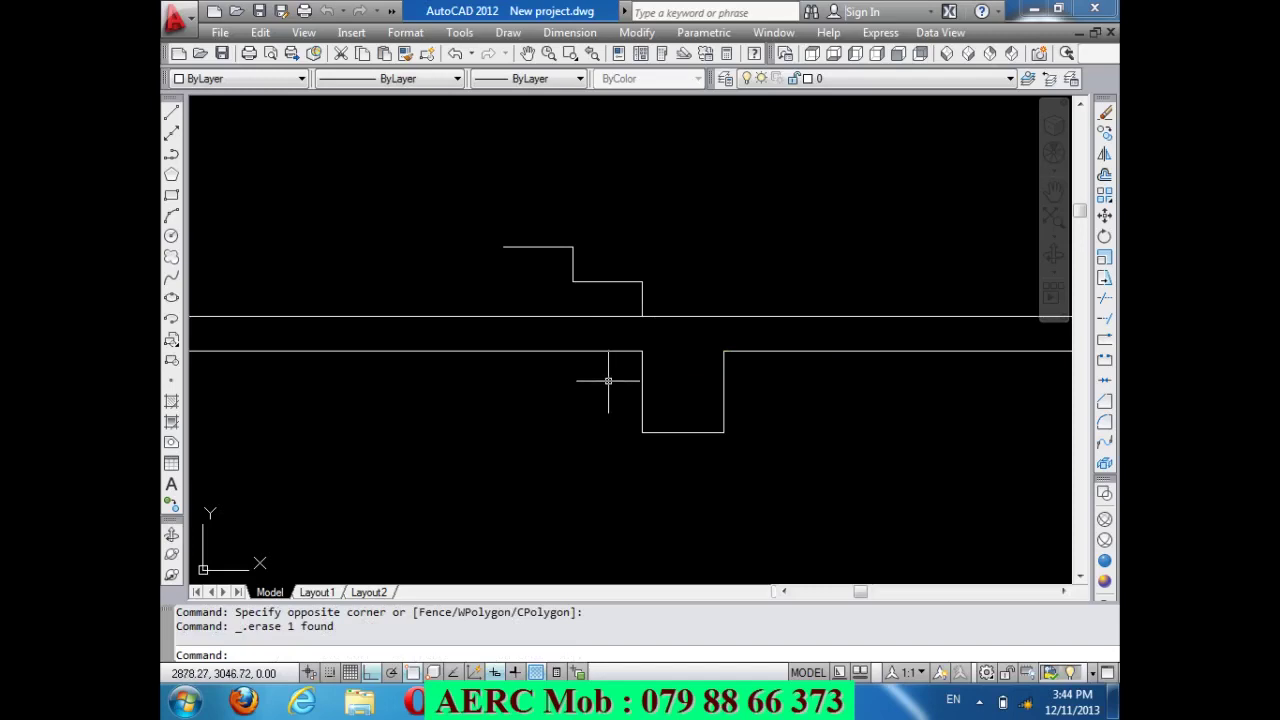
pyautogui.scroll(-2, 608, 374)
pyautogui.write('c')
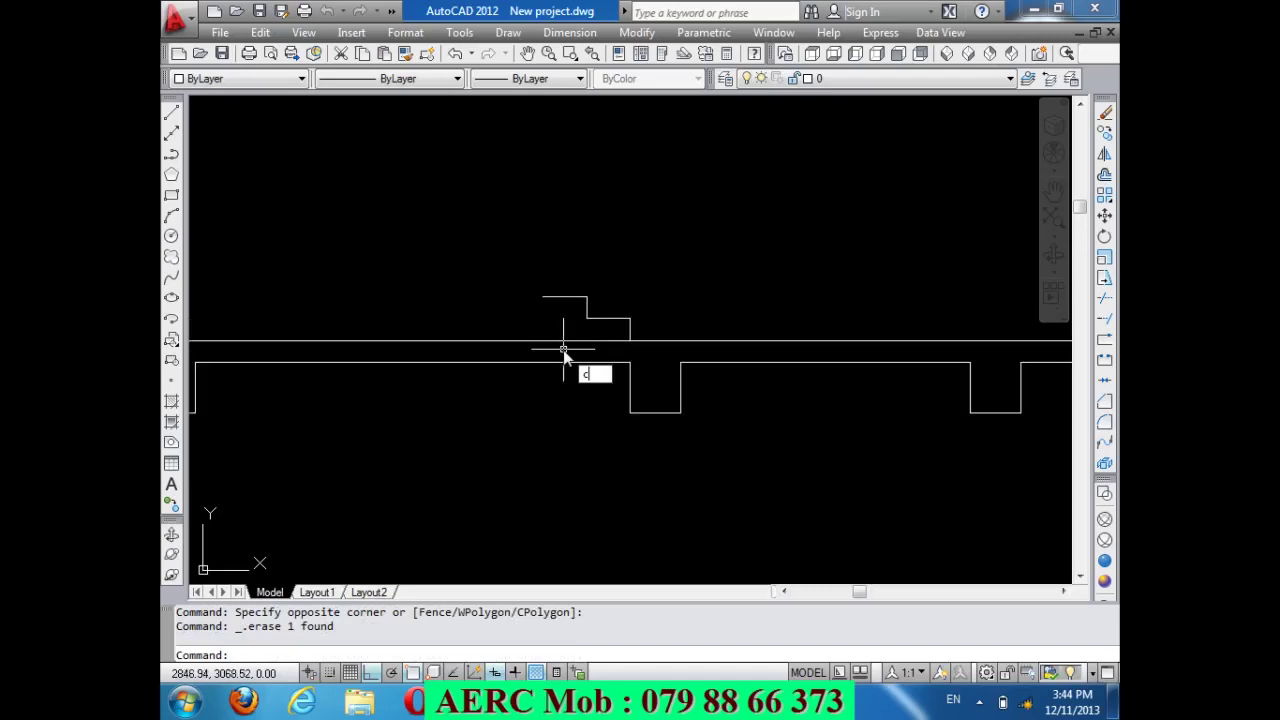
# Copy the four step lines from the step end to place a first copy up the flight.
pyautogui.write('o')
pyautogui.press('Return')
pyautogui.click(650, 324)
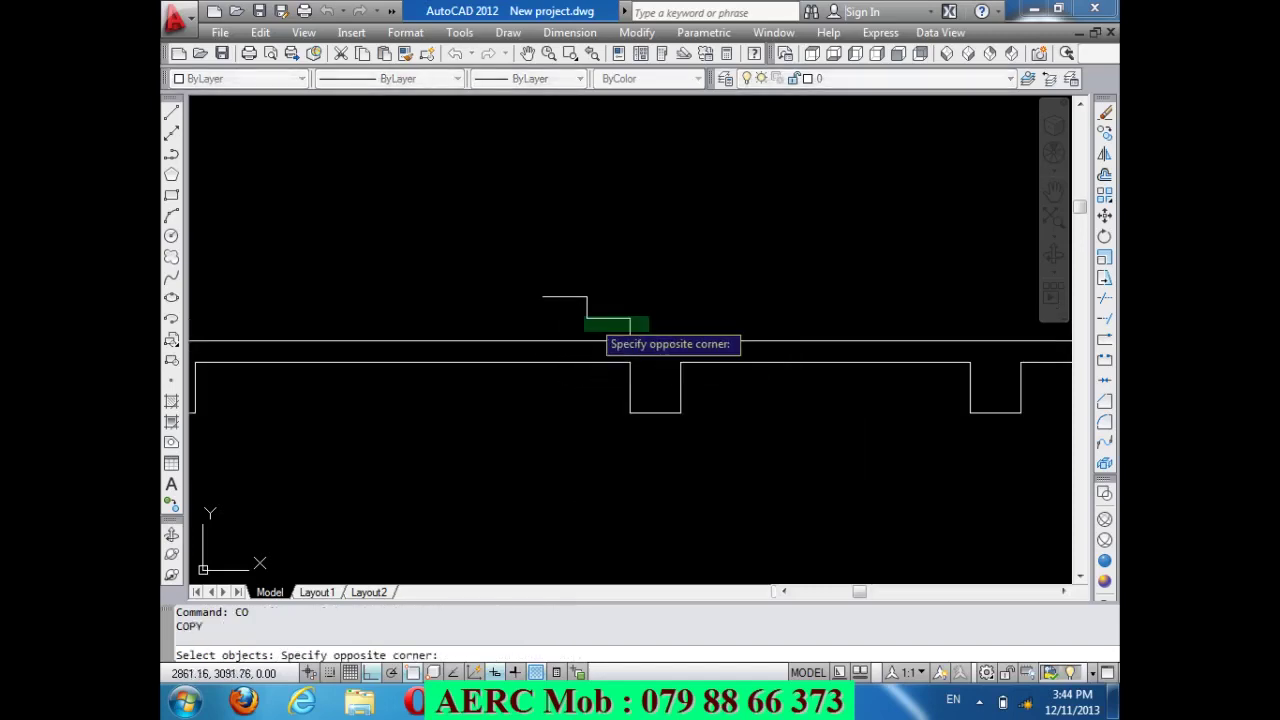
pyautogui.click(543, 277)
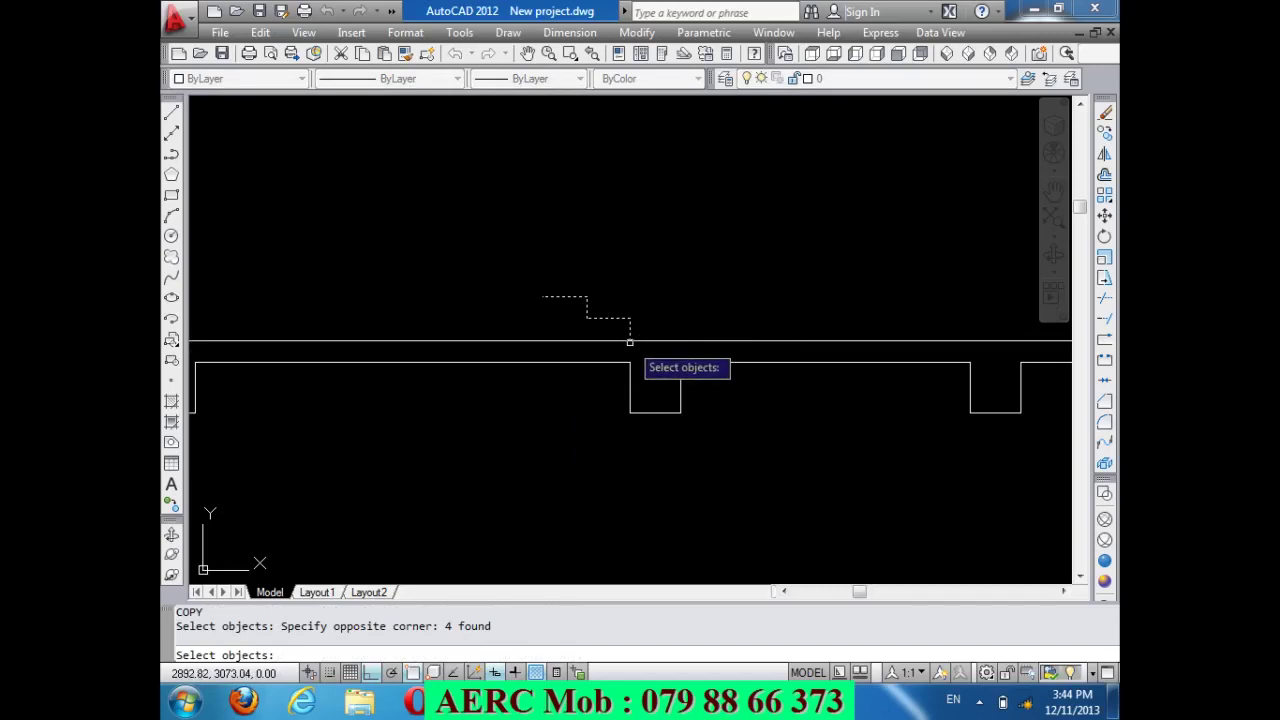
pyautogui.press('Return')
pyautogui.click(630, 342)
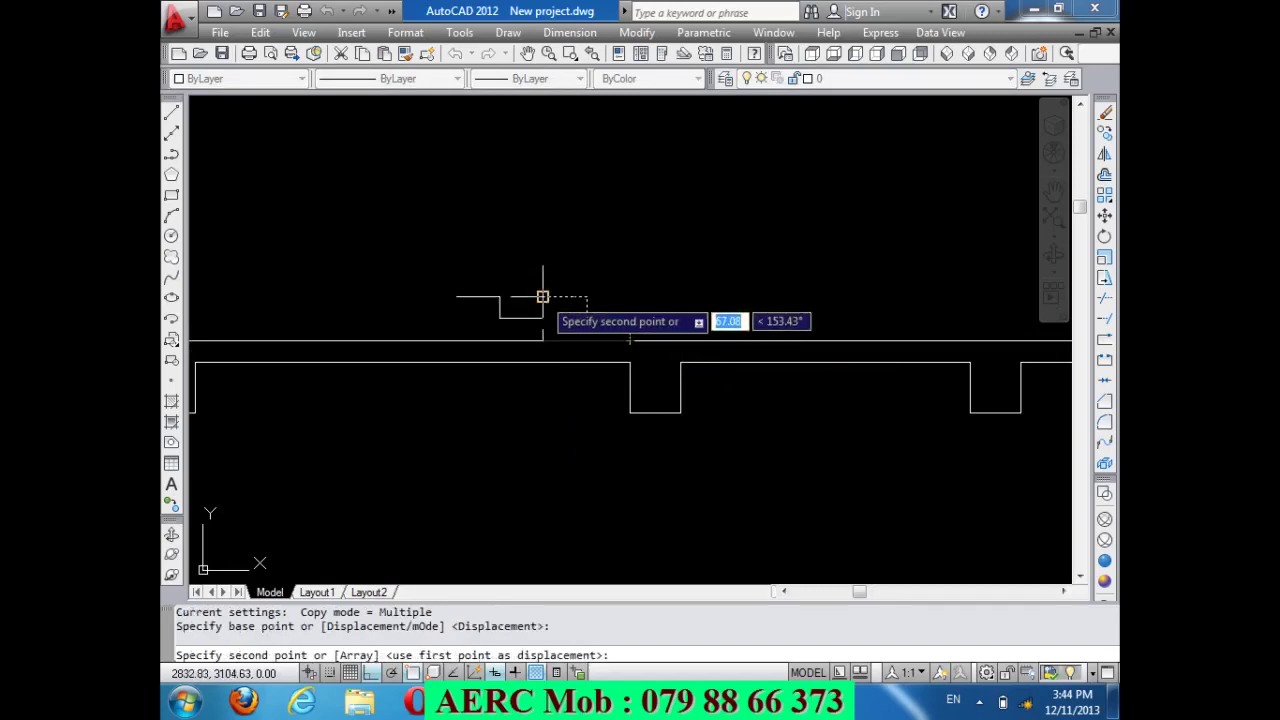
pyautogui.click(542, 297)
# Place a second copy of the two steps to extend the flight to the upper slab.
pyautogui.scroll(-4, 610, 312)
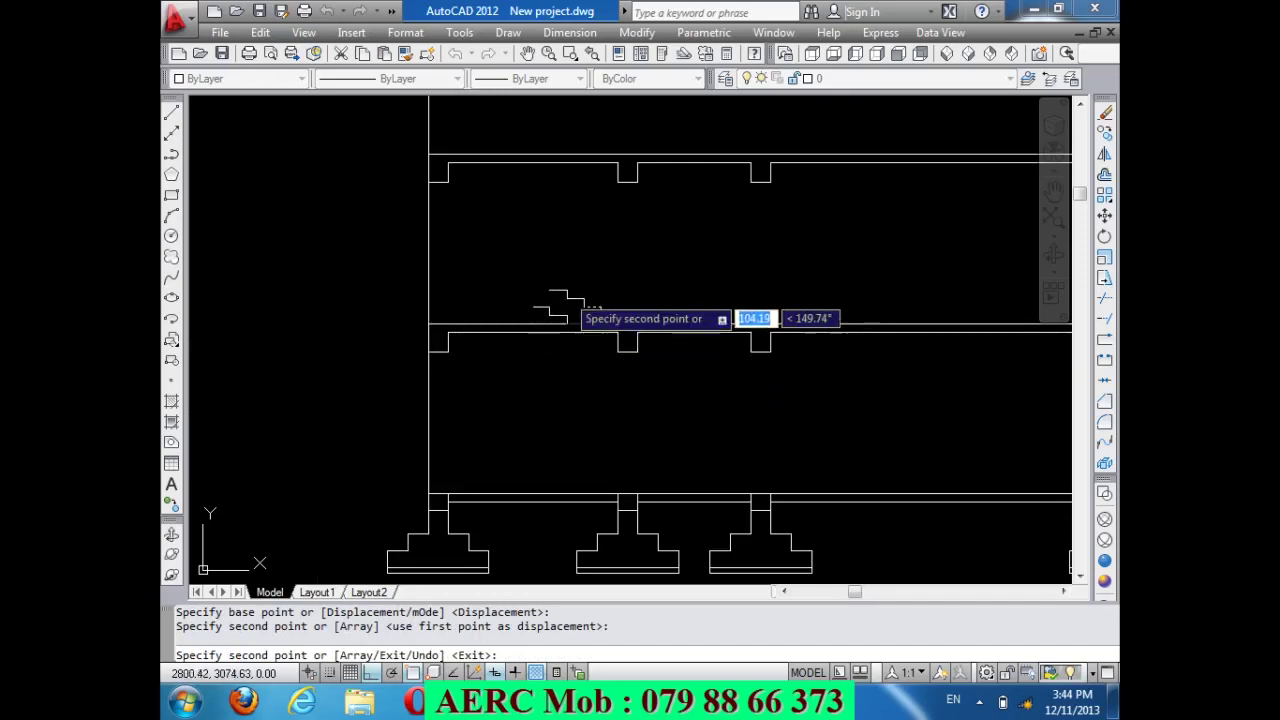
pyautogui.click(540, 283)
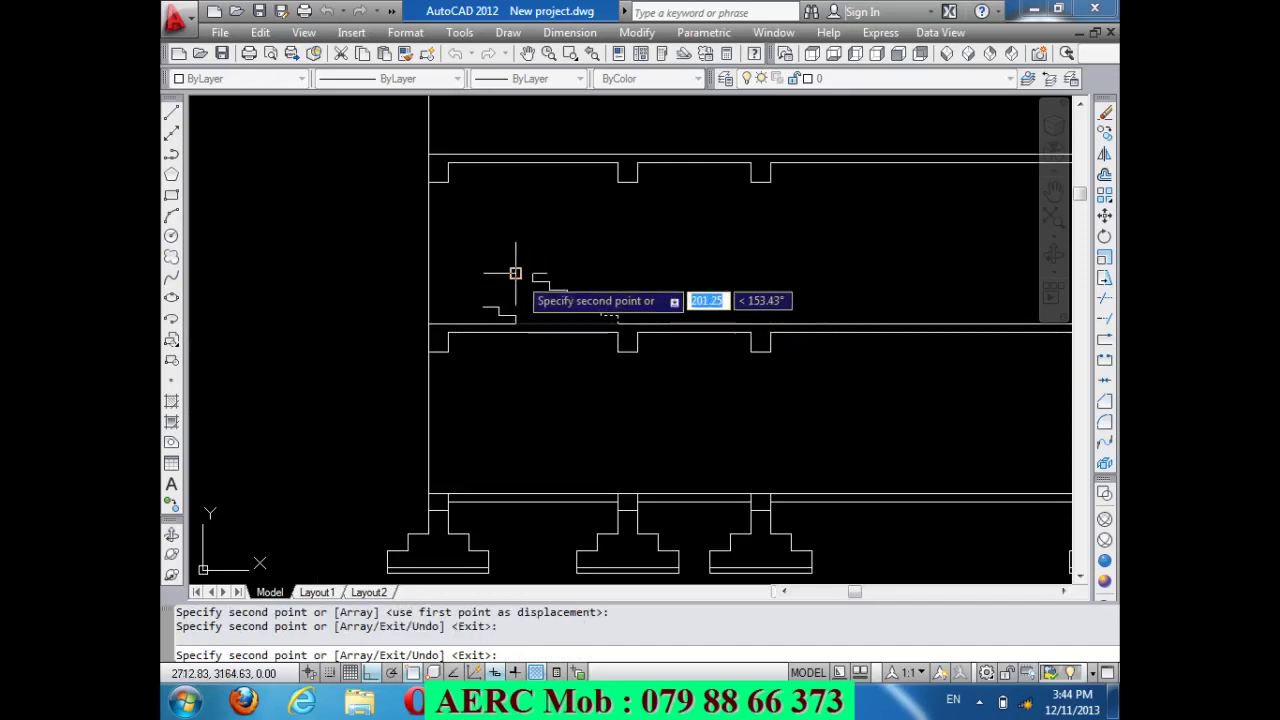
pyautogui.scroll(-5, 556, 208)
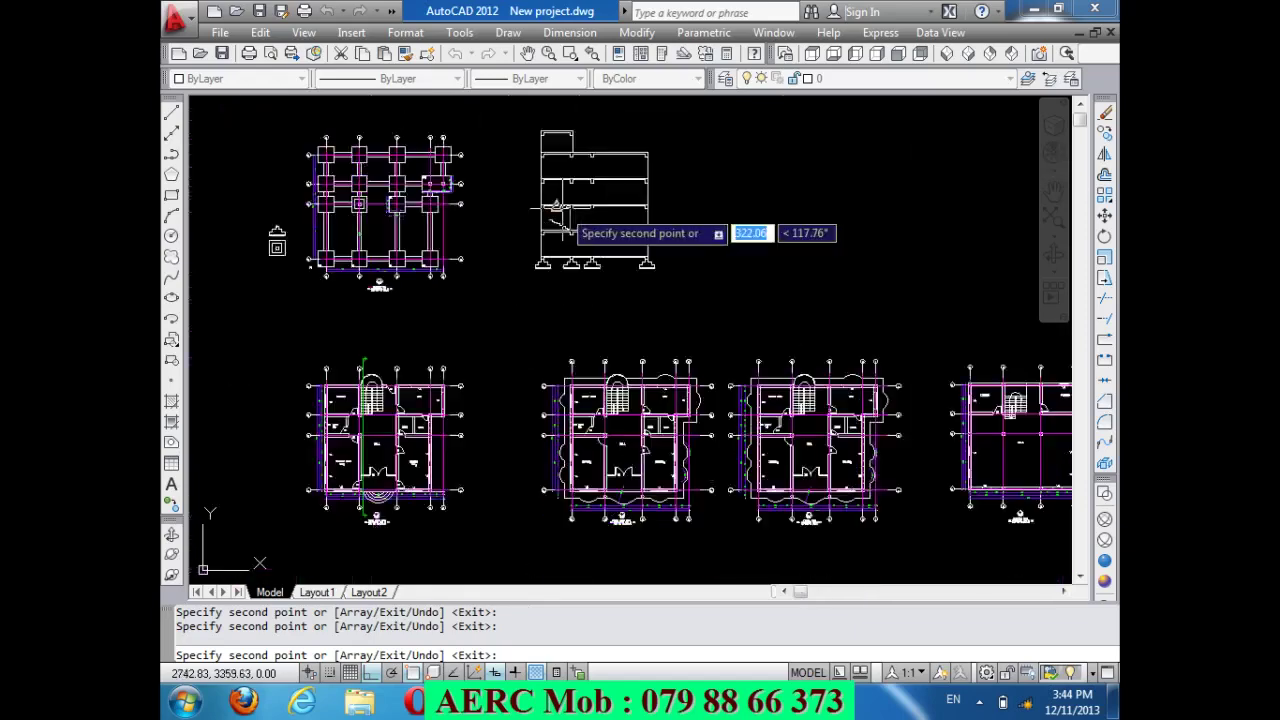
pyautogui.scroll(5, 421, 410)
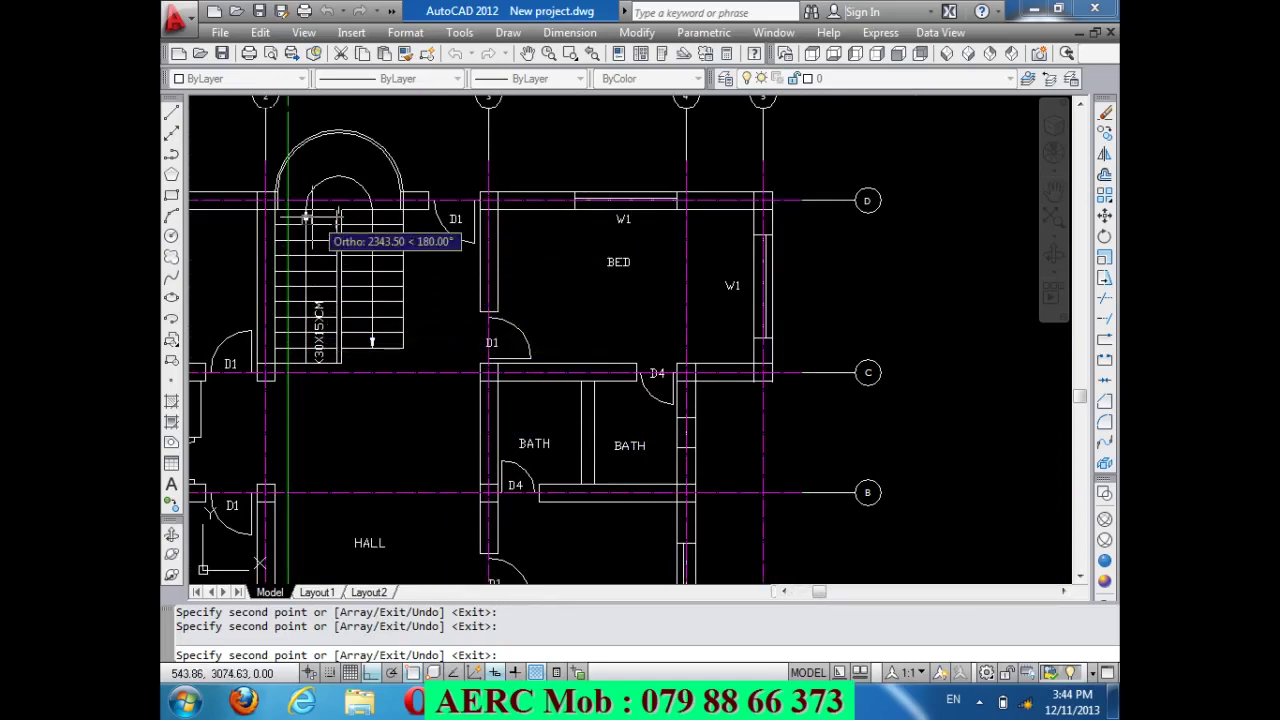
pyautogui.scroll(-5, 399, 369)
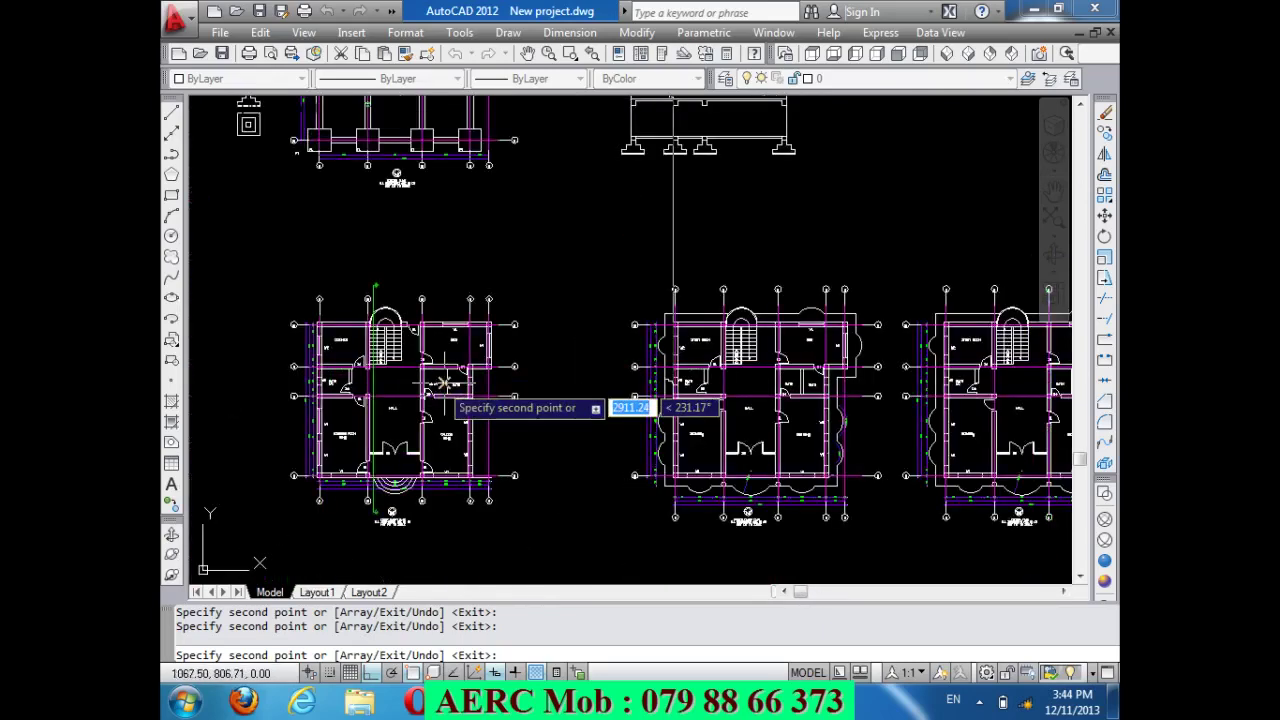
pyautogui.scroll(-2, 443, 383)
pyautogui.scroll(6, 575, 200)
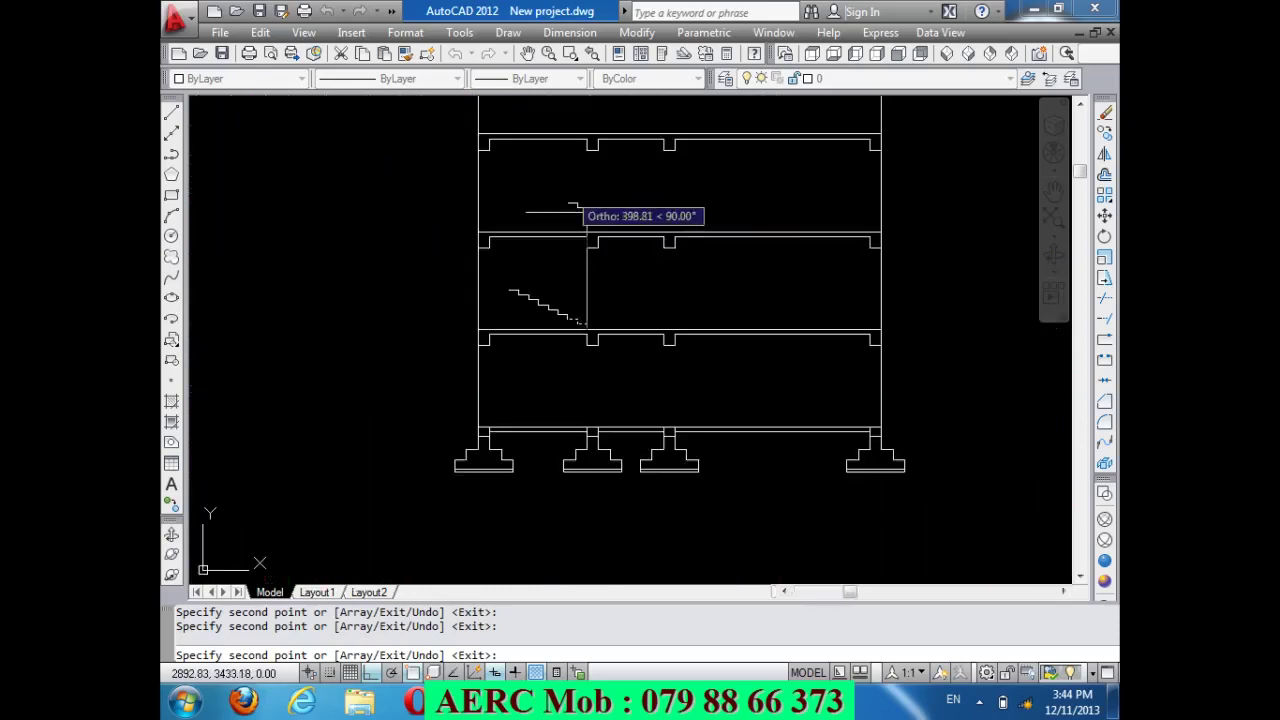
pyautogui.scroll(5, 587, 213)
pyautogui.scroll(1, 475, 360)
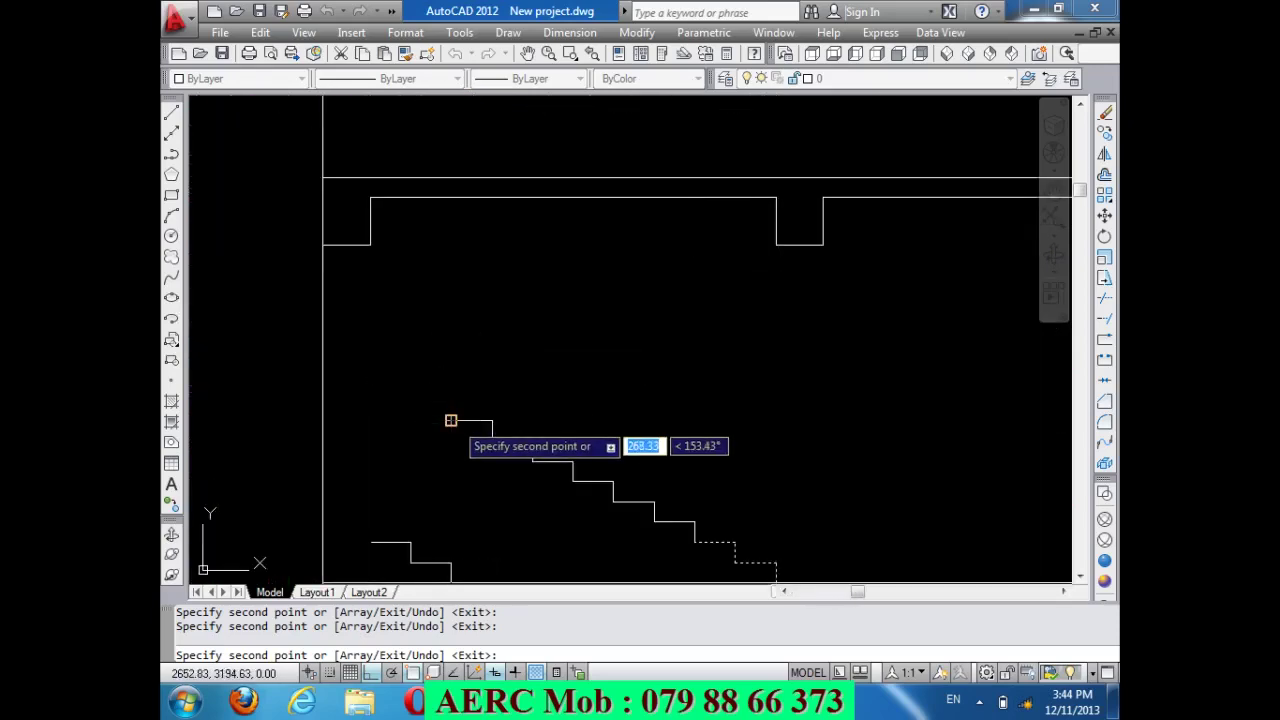
pyautogui.press('Return')
pyautogui.scroll(-4, 466, 226)
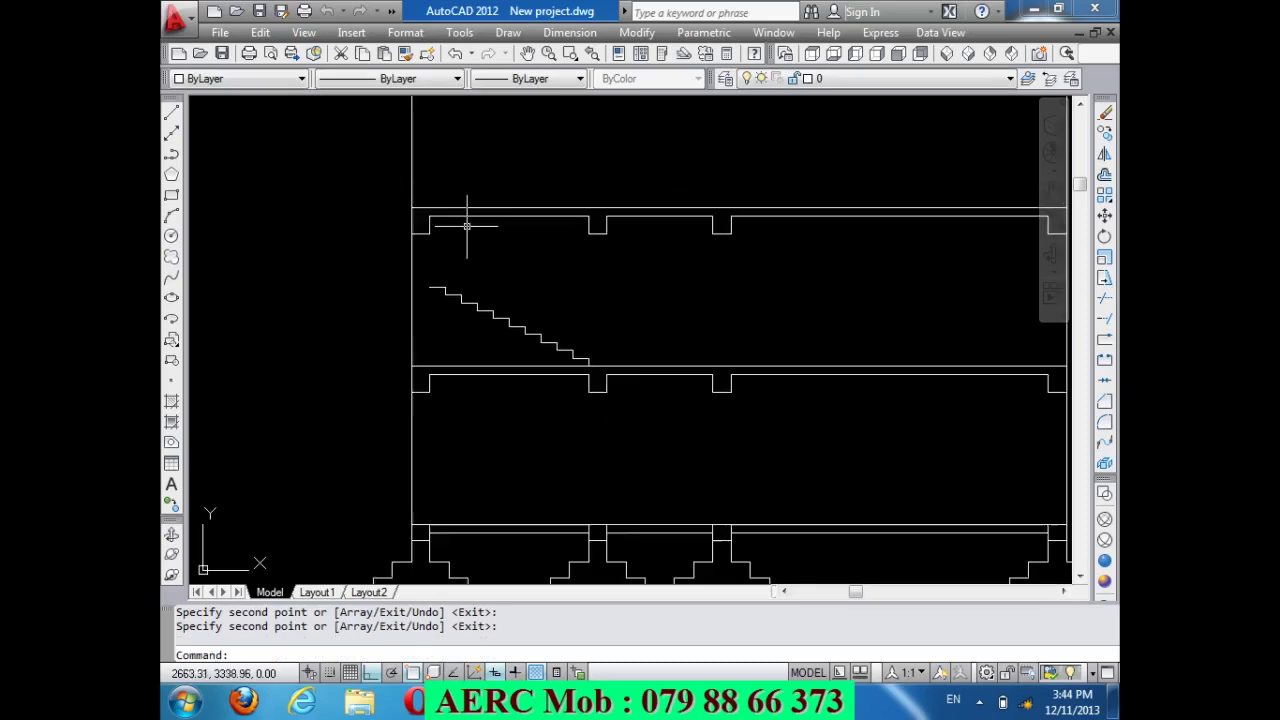
# Add a 300 linear dimension from the stair's top corner to its bottom end, below the slab.
pyautogui.scroll(2, 509, 326)
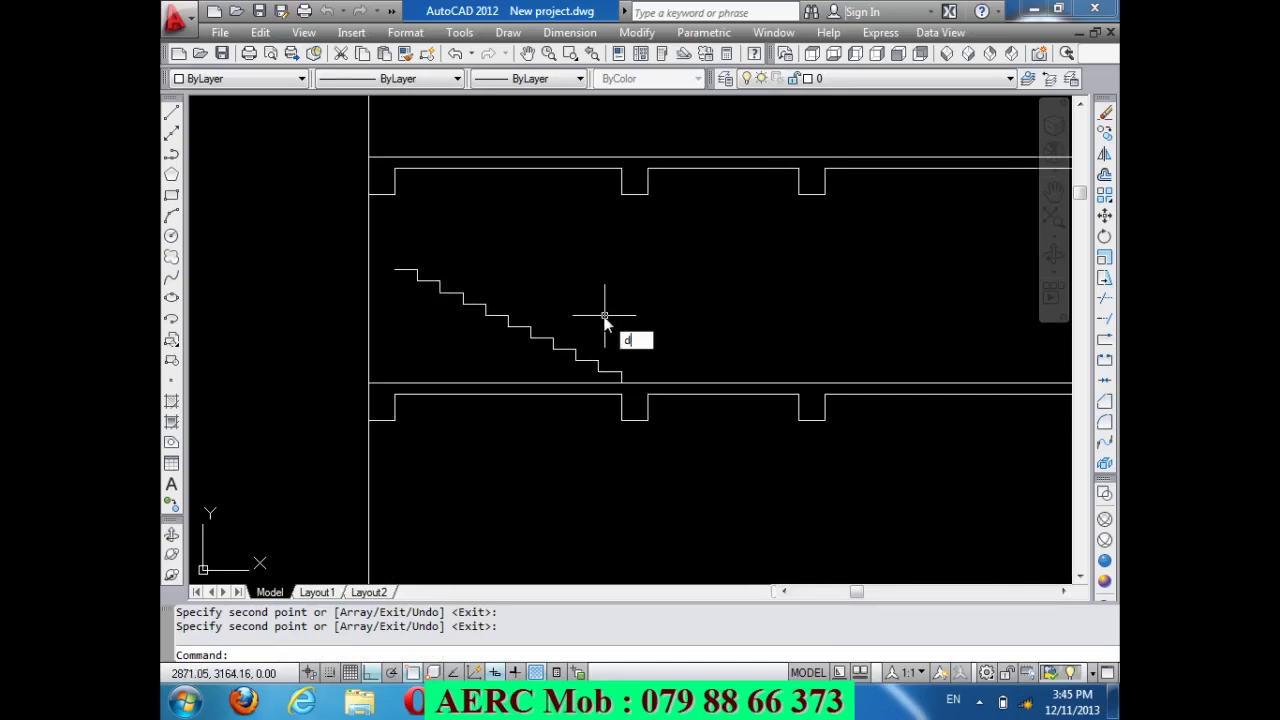
pyautogui.write('li')
pyautogui.press('Return')
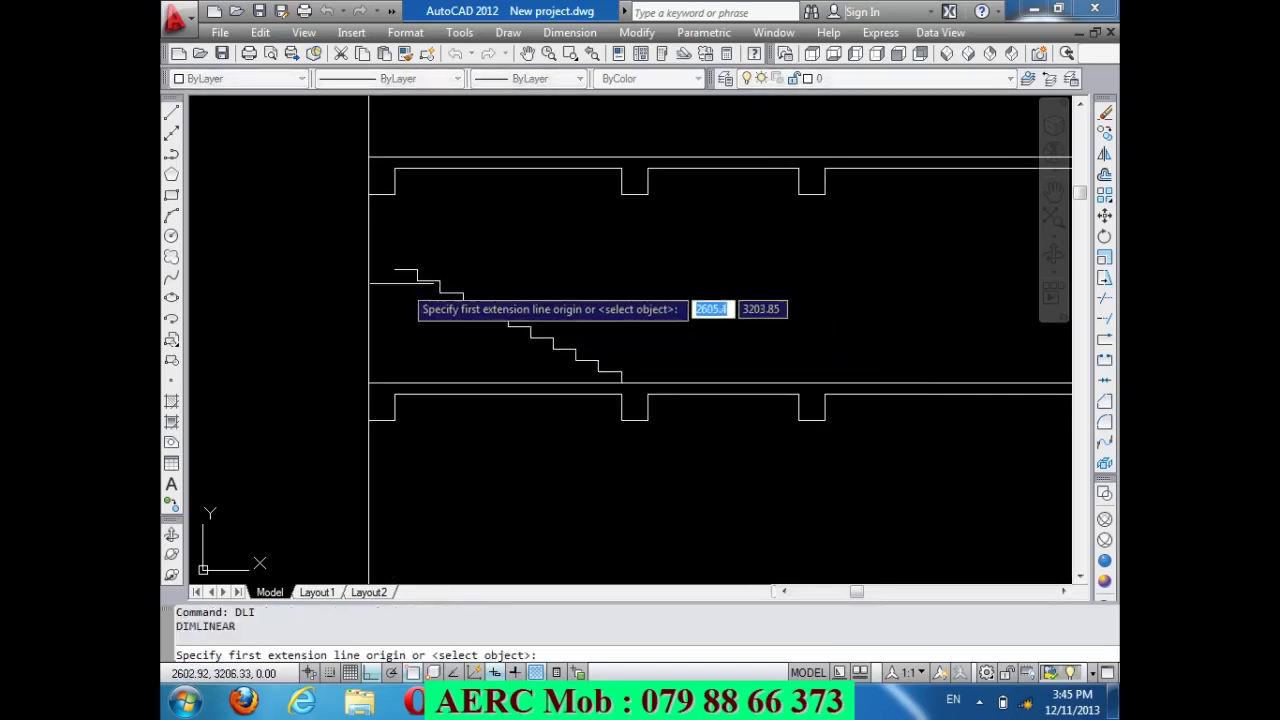
pyautogui.click(394, 269)
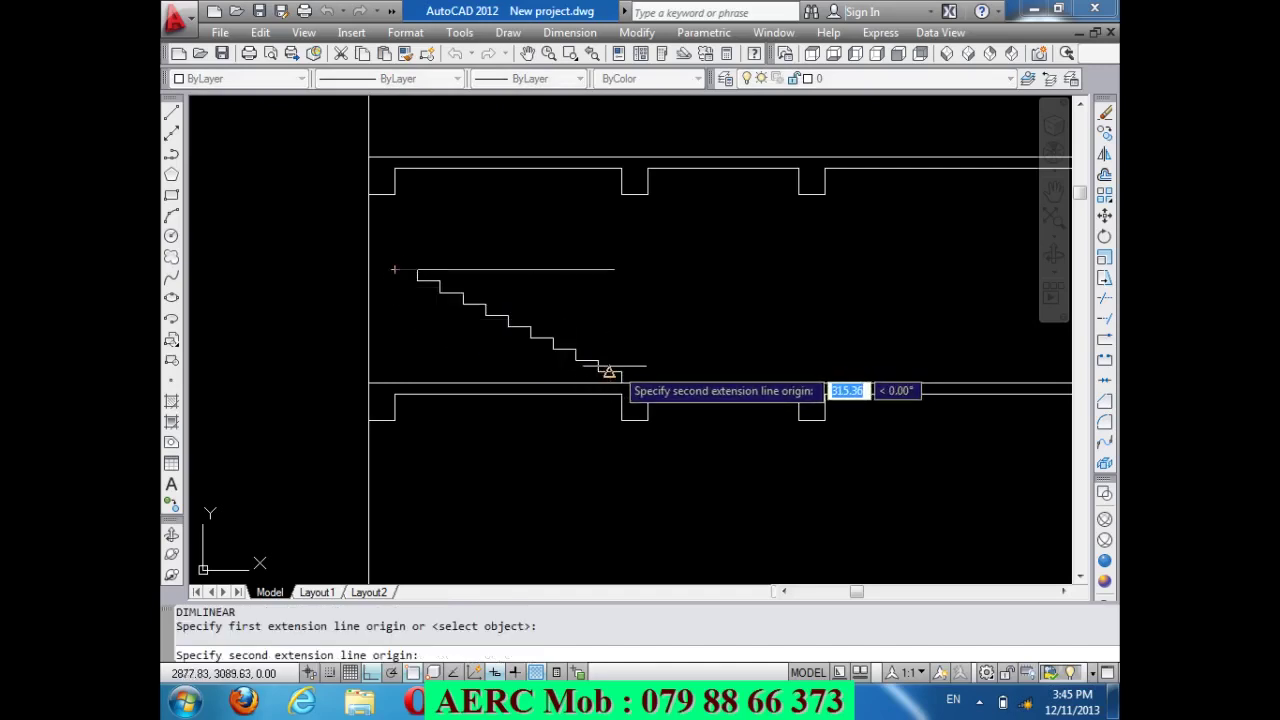
pyautogui.click(621, 370)
pyautogui.click(546, 427)
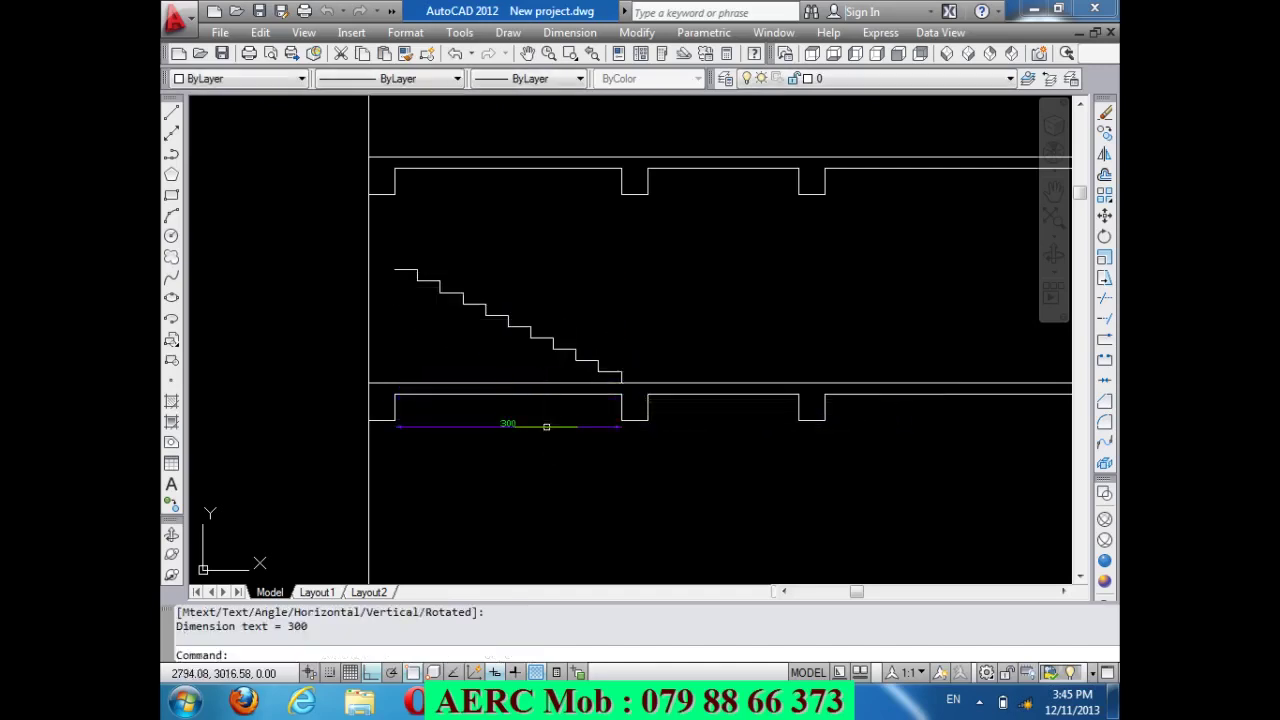
pyautogui.scroll(2, 399, 187)
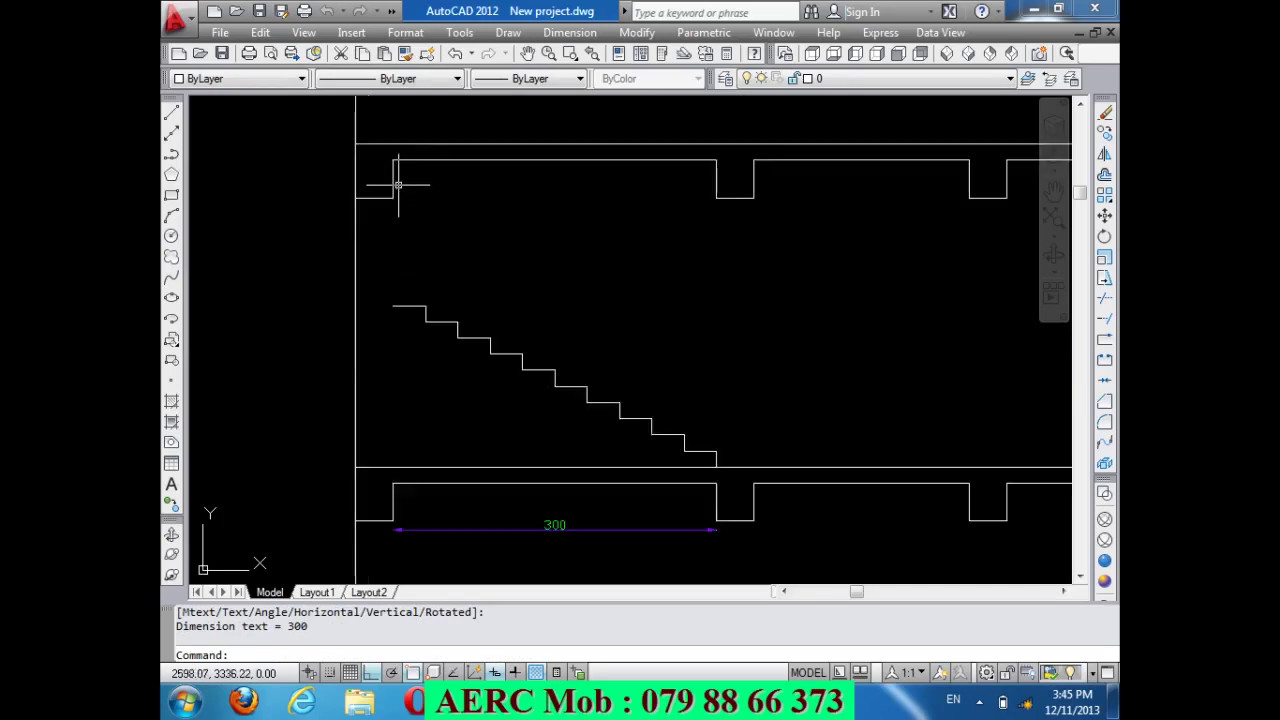
pyautogui.scroll(2, 397, 188)
# Cancel a started line and erase the 300 run dimension.
pyautogui.write('l')
pyautogui.press('Return')
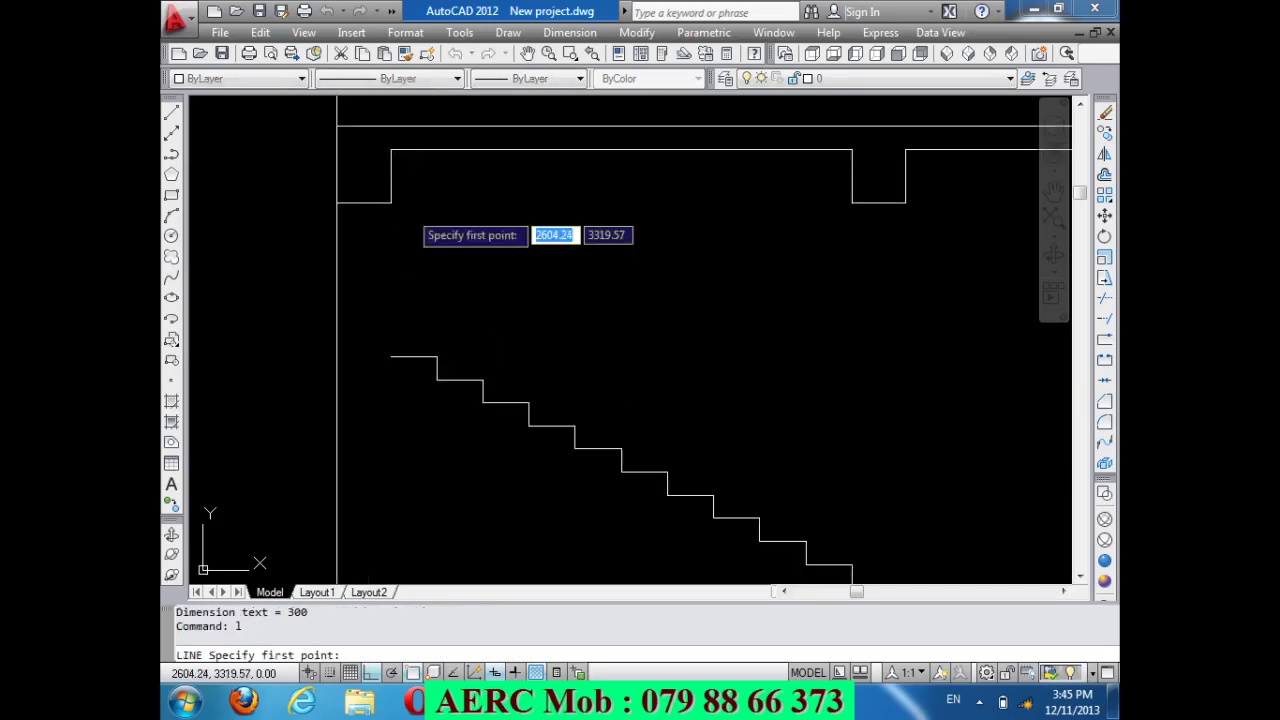
pyautogui.click(391, 203)
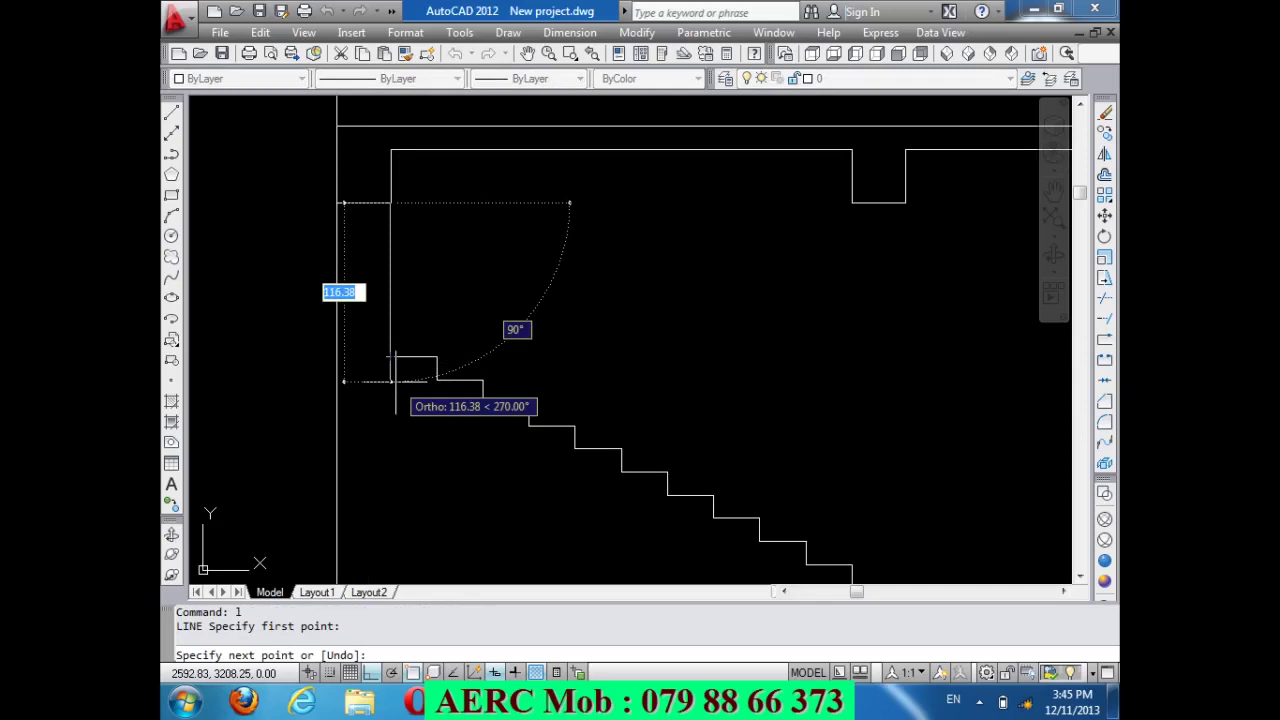
pyautogui.press('Escape')
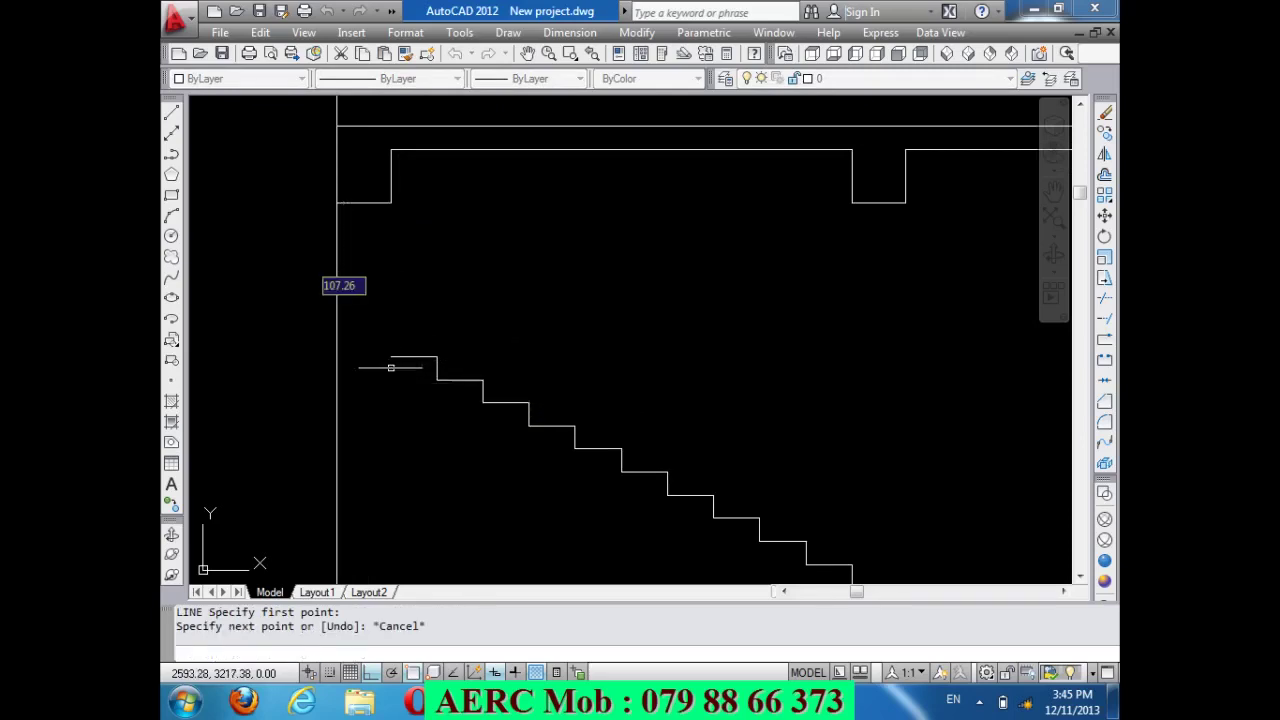
pyautogui.scroll(-2, 489, 291)
pyautogui.scroll(-2, 485, 290)
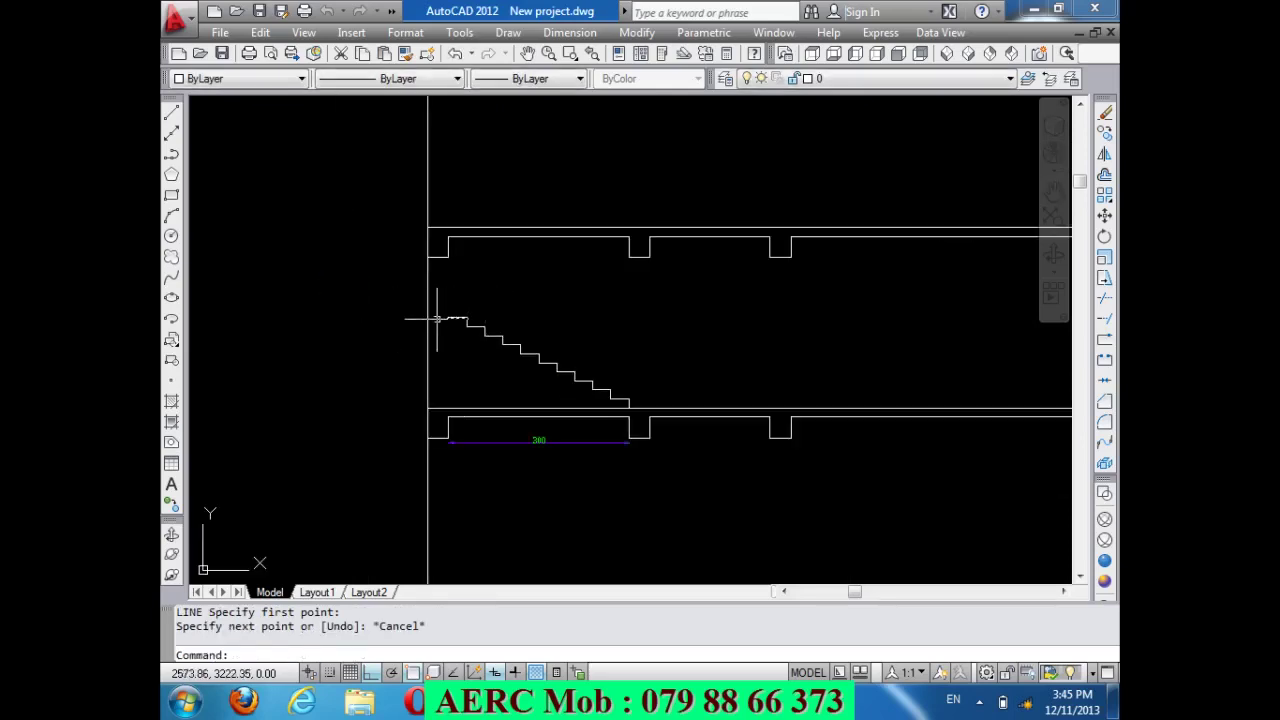
pyautogui.moveTo(548, 469); pyautogui.dragTo(517, 439)
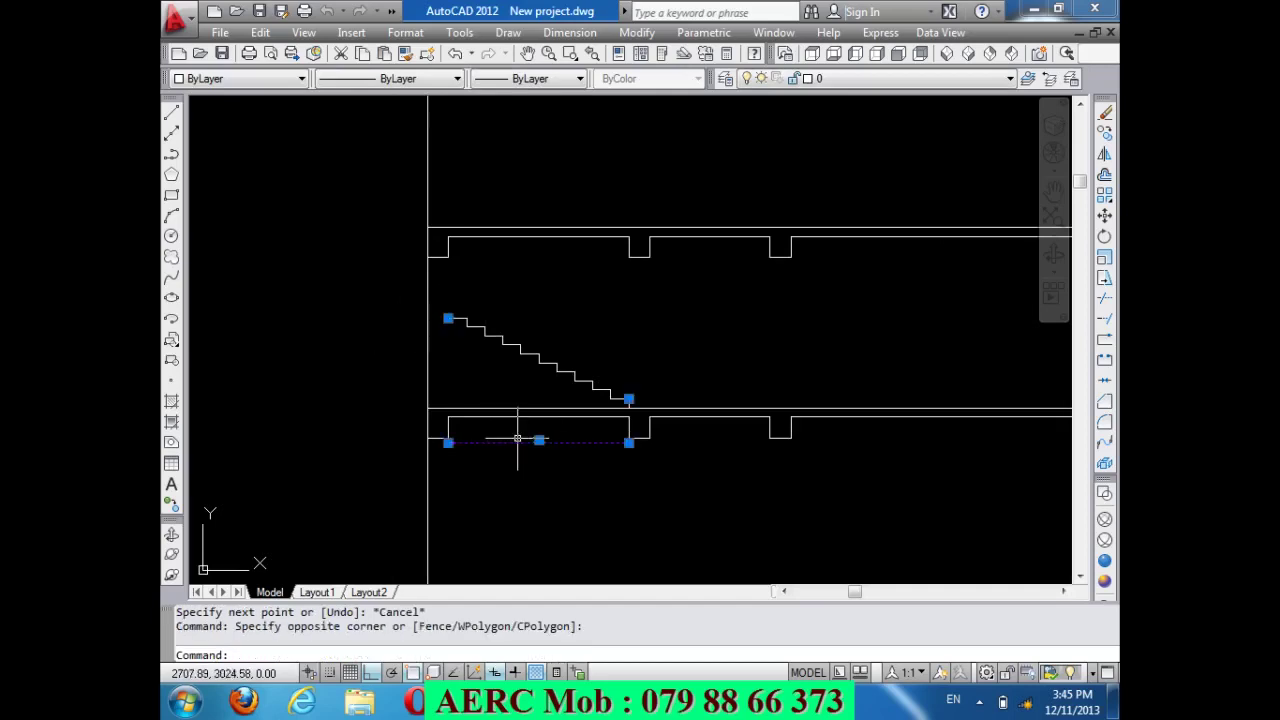
pyautogui.press('Delete')
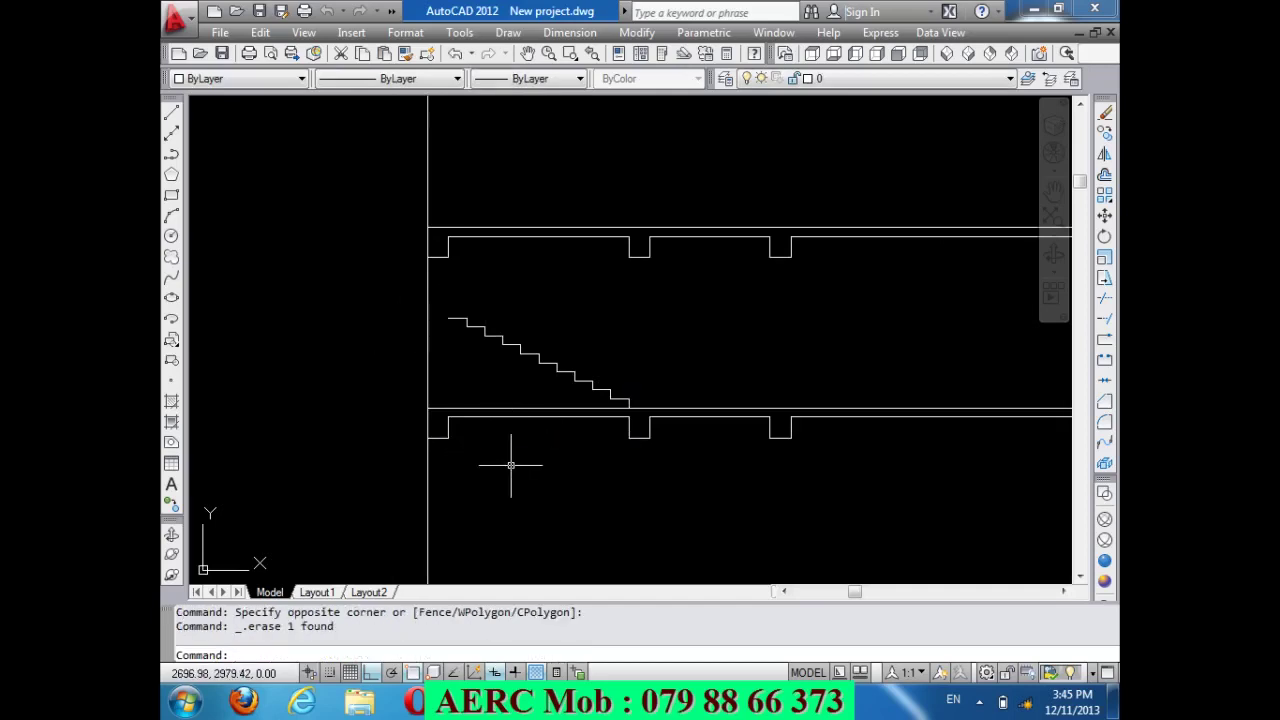
# Add a trial 150 rise dimension left of the stair, then delete it.
pyautogui.write('dli')
pyautogui.press('Return')
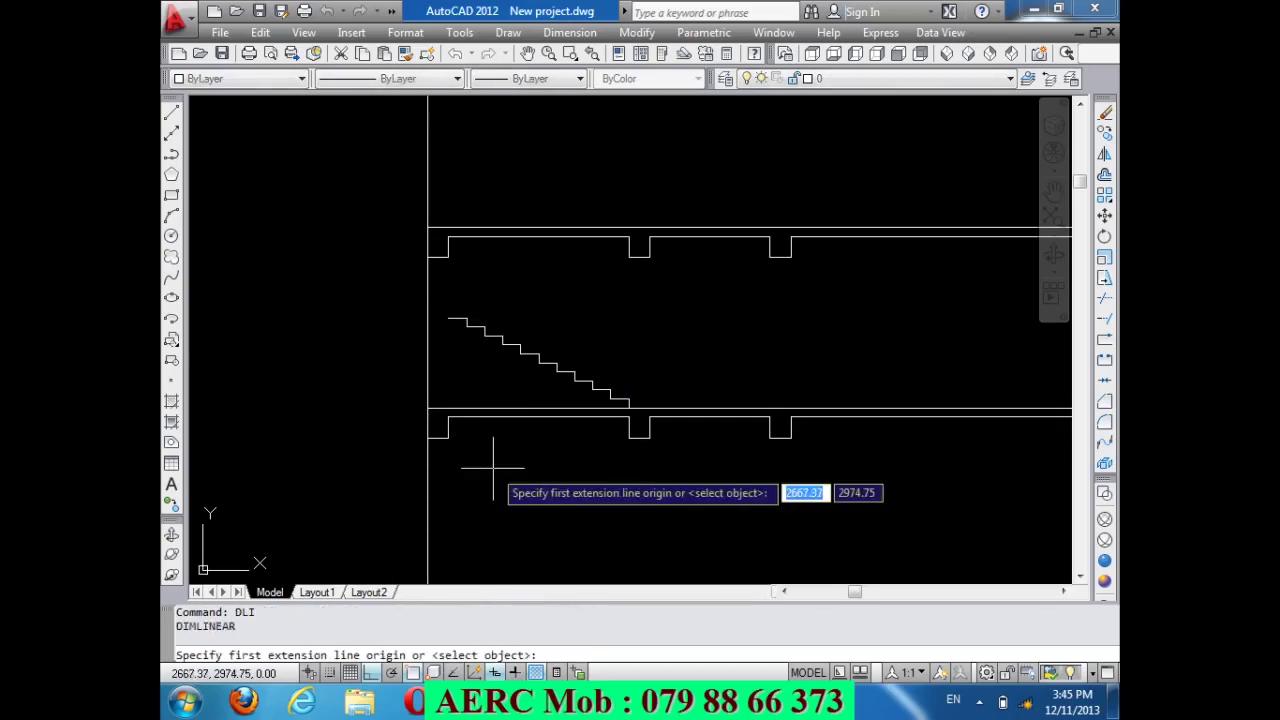
pyautogui.click(447, 318)
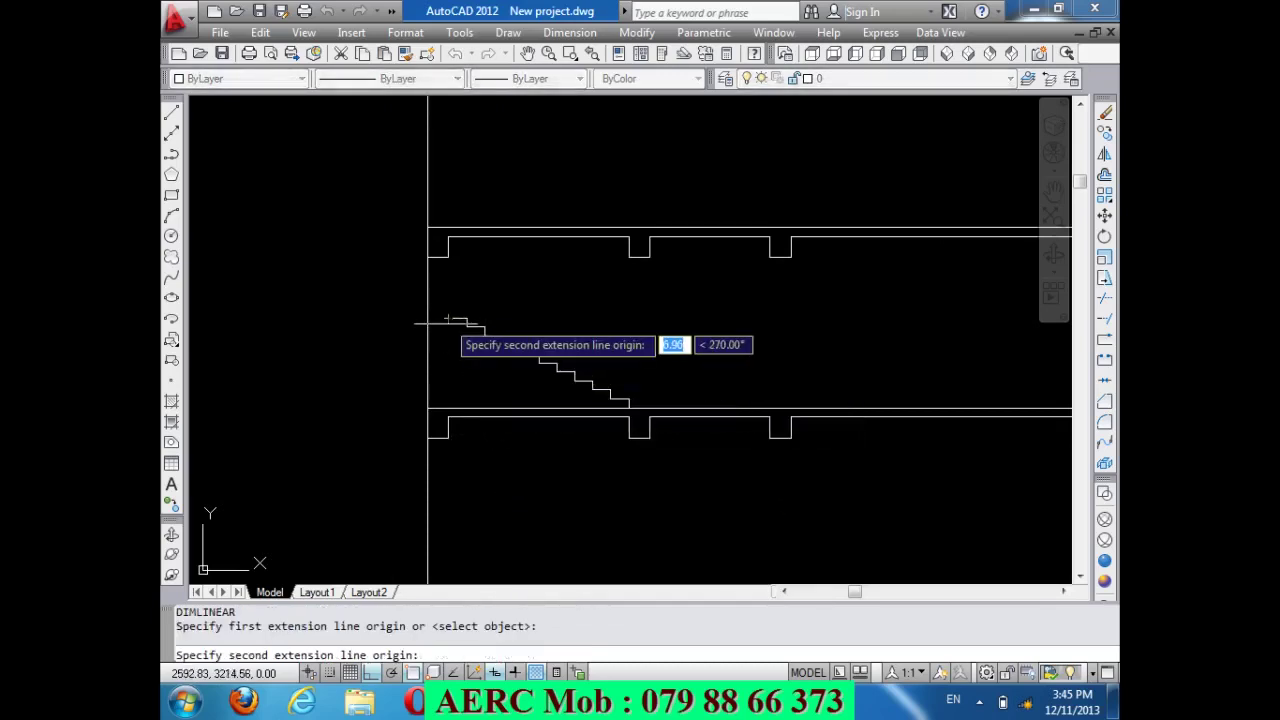
pyautogui.scroll(5, 447, 409)
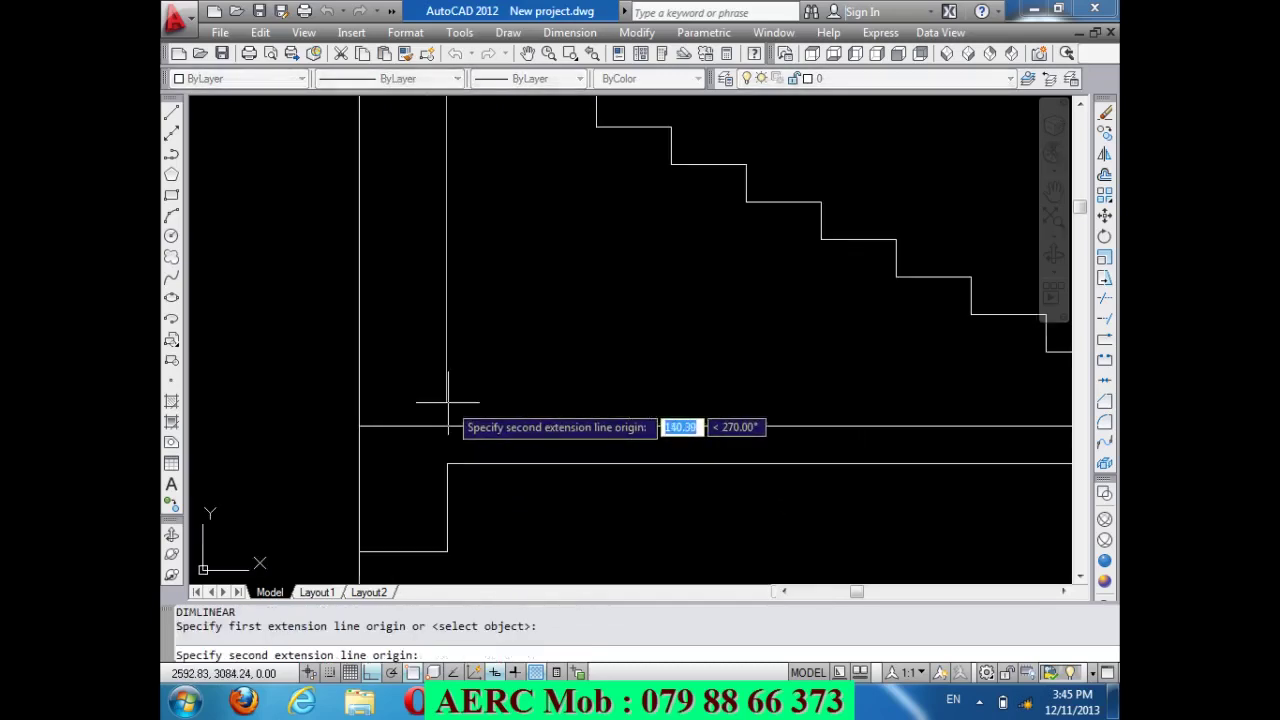
pyautogui.click(446, 427)
pyautogui.scroll(-2, 446, 427)
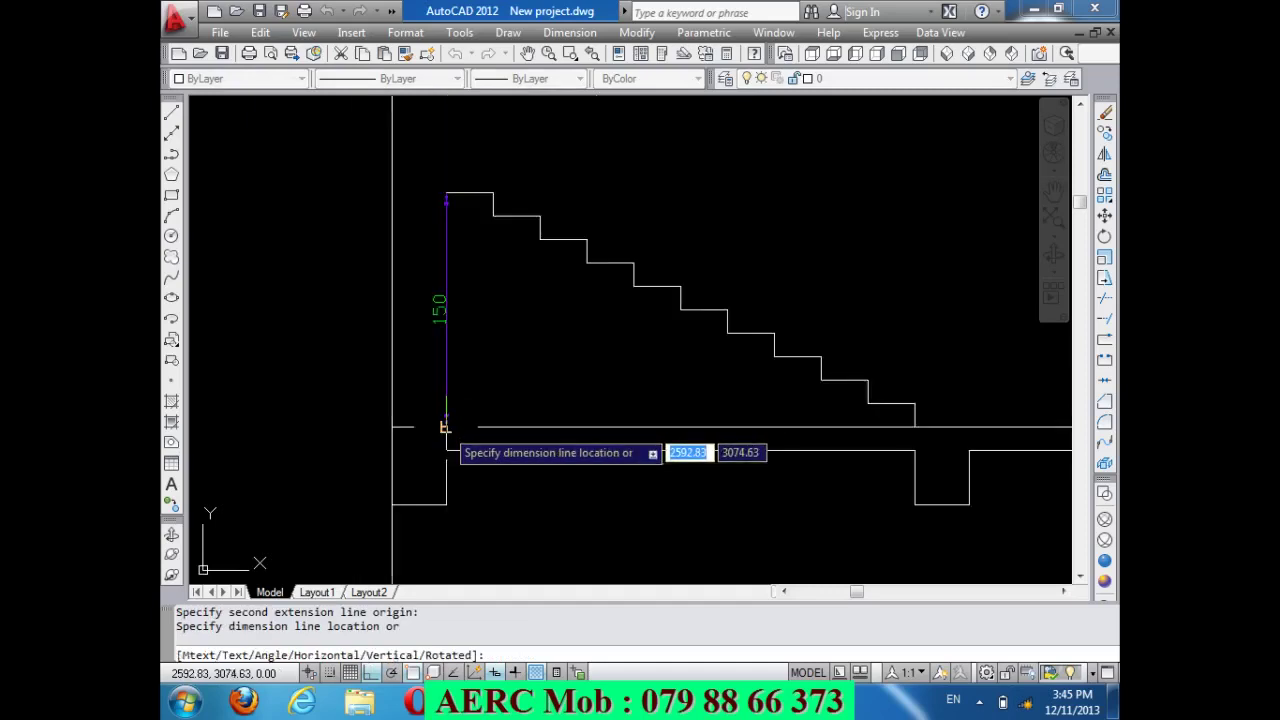
pyautogui.click(329, 442)
pyautogui.click(338, 468)
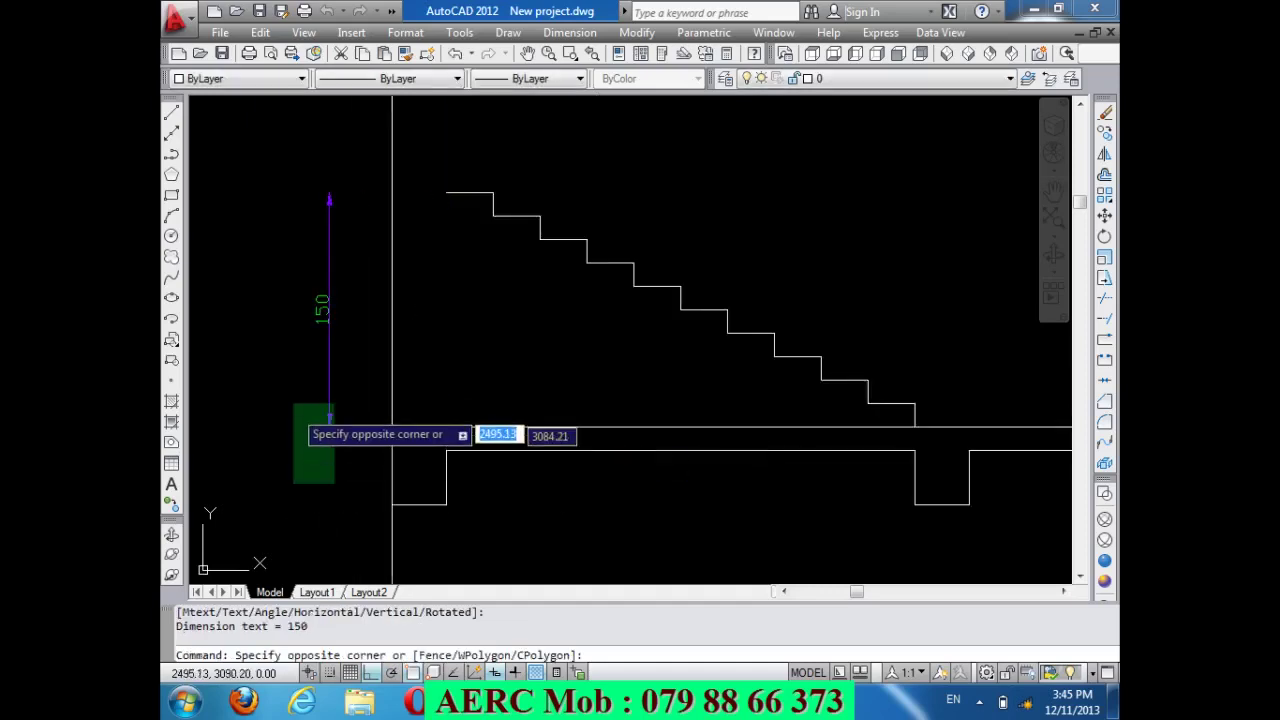
pyautogui.click(288, 397)
pyautogui.press('Delete')
pyautogui.scroll(-2, 357, 386)
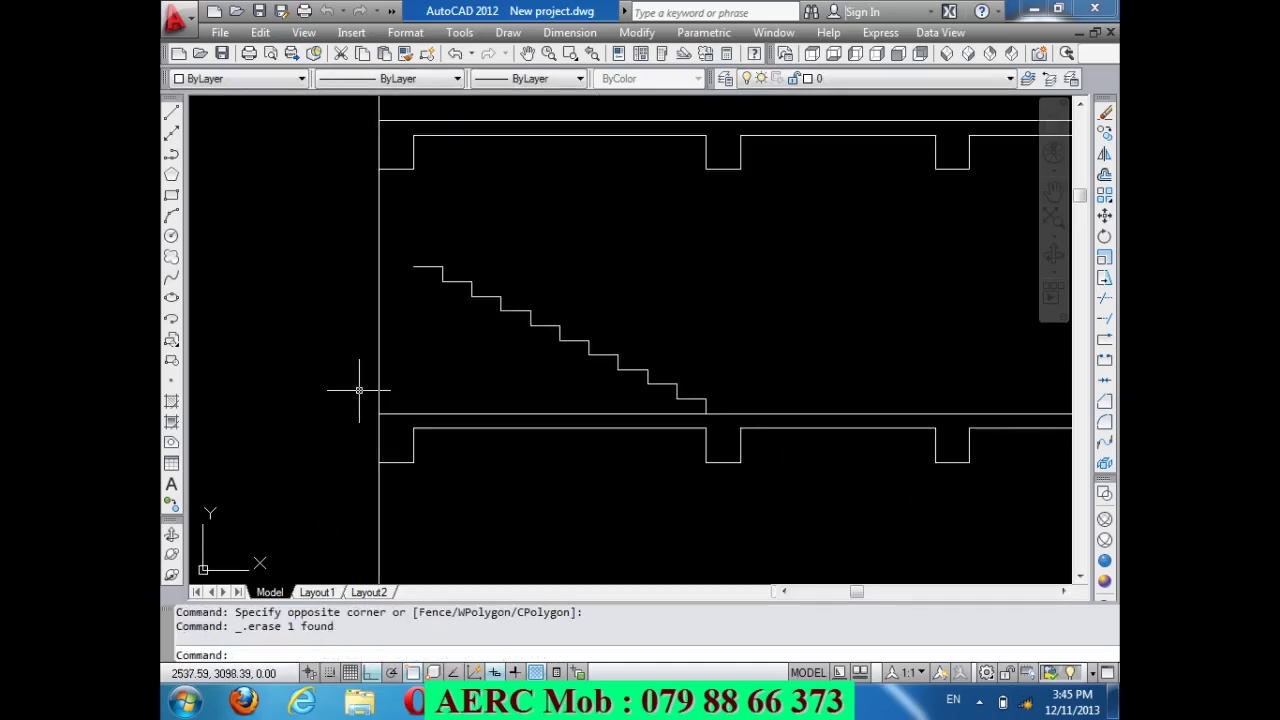
pyautogui.scroll(2, 420, 194)
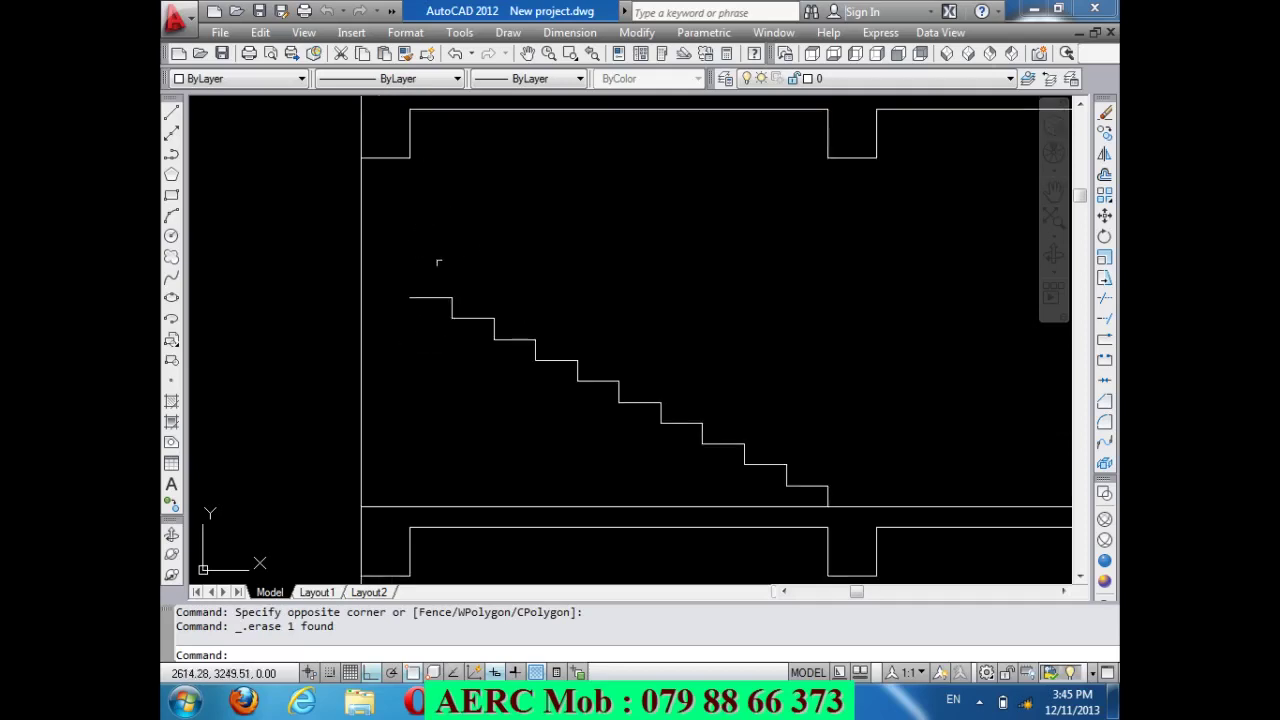
# Draw a horizontal landing line from the stair's top end to the wall, extending 120 beyond it.
pyautogui.write('l')
pyautogui.press('Return')
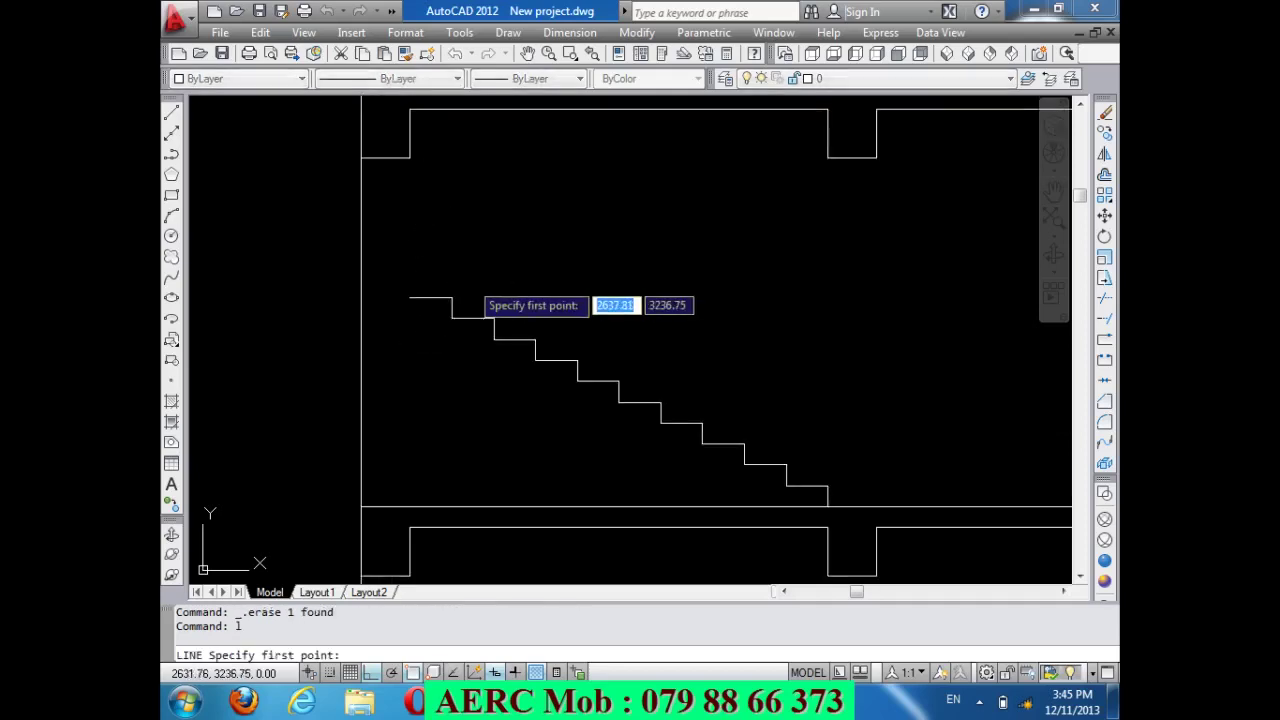
pyautogui.click(409, 297)
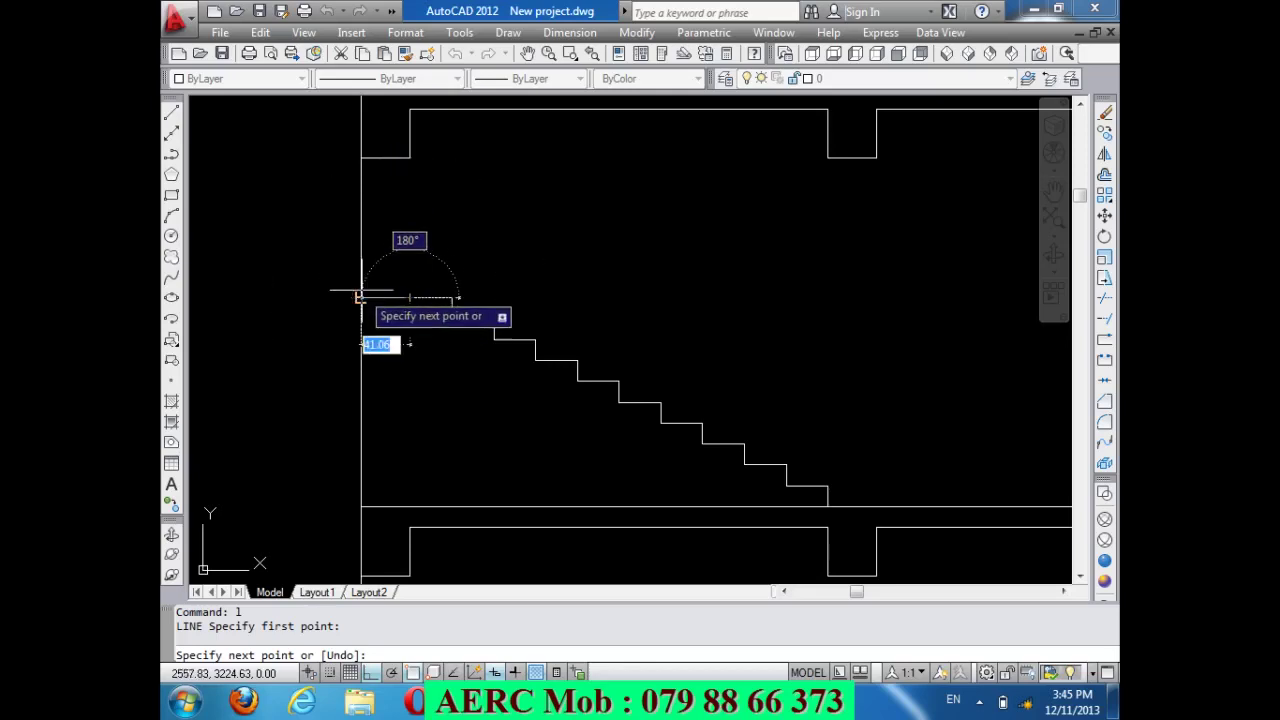
pyautogui.click(360, 297)
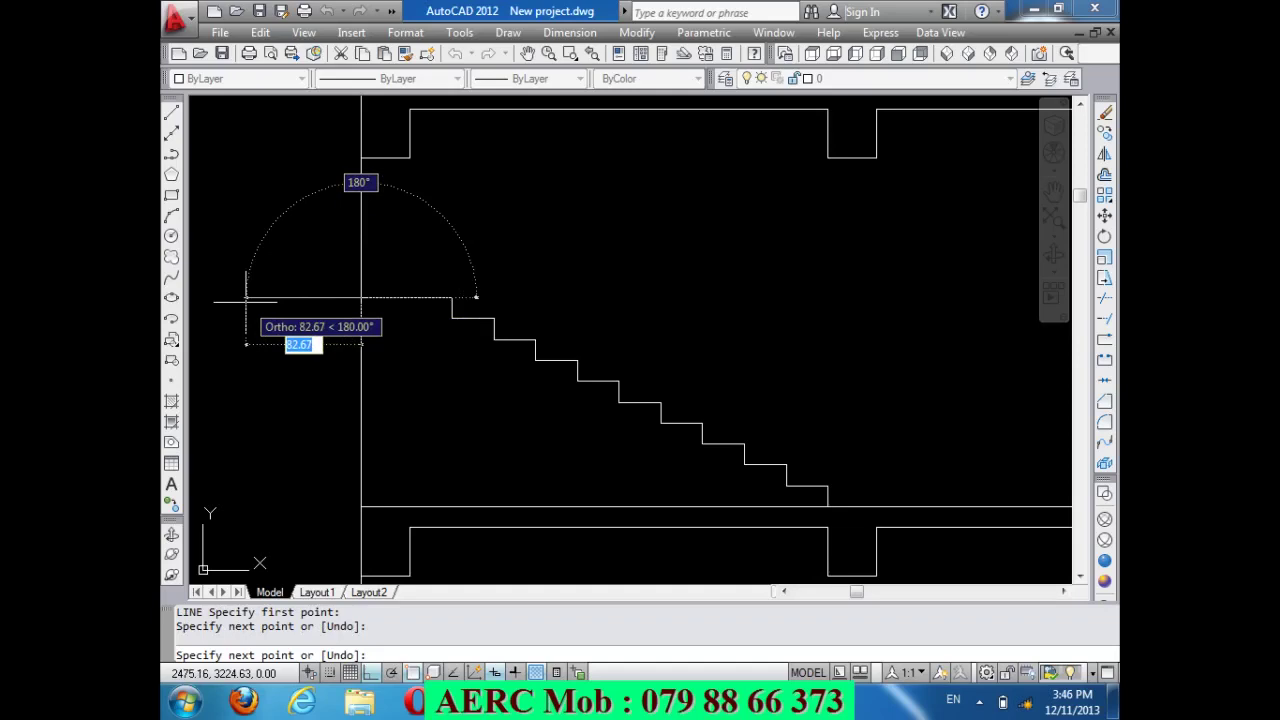
pyautogui.write('12')
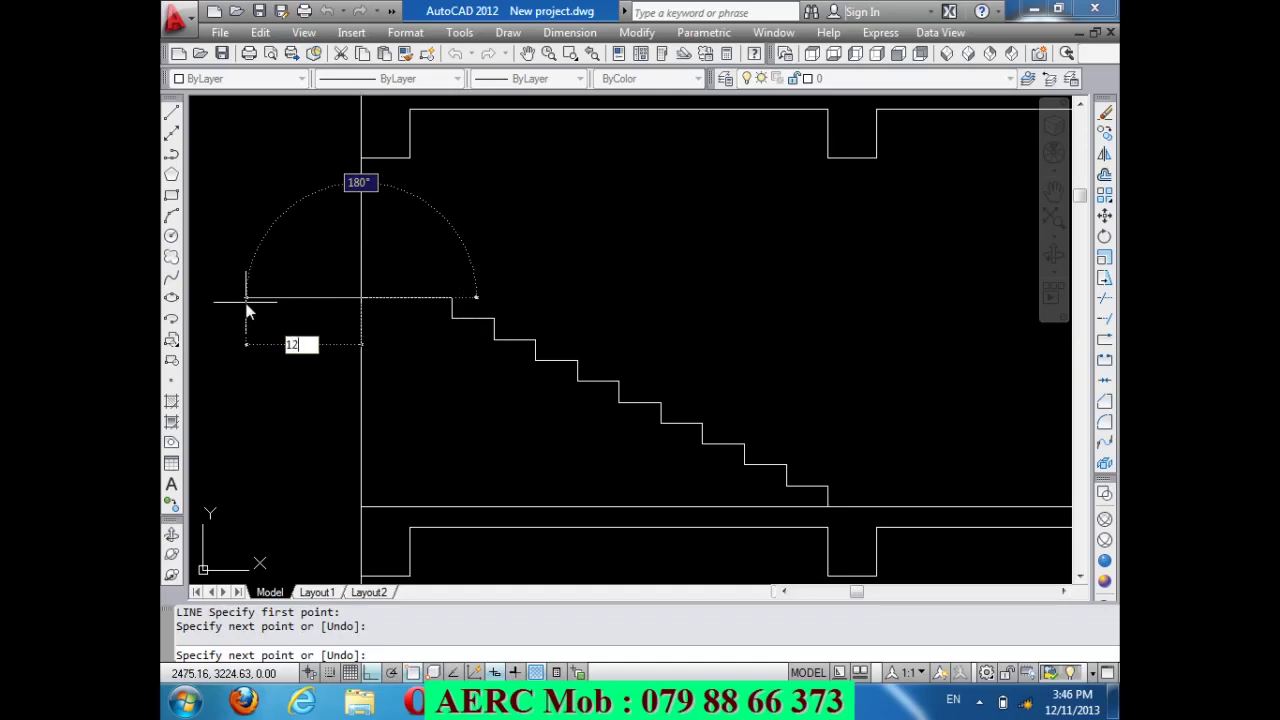
pyautogui.press('Return')
pyautogui.press('Return')
pyautogui.scroll(-2, 458, 286)
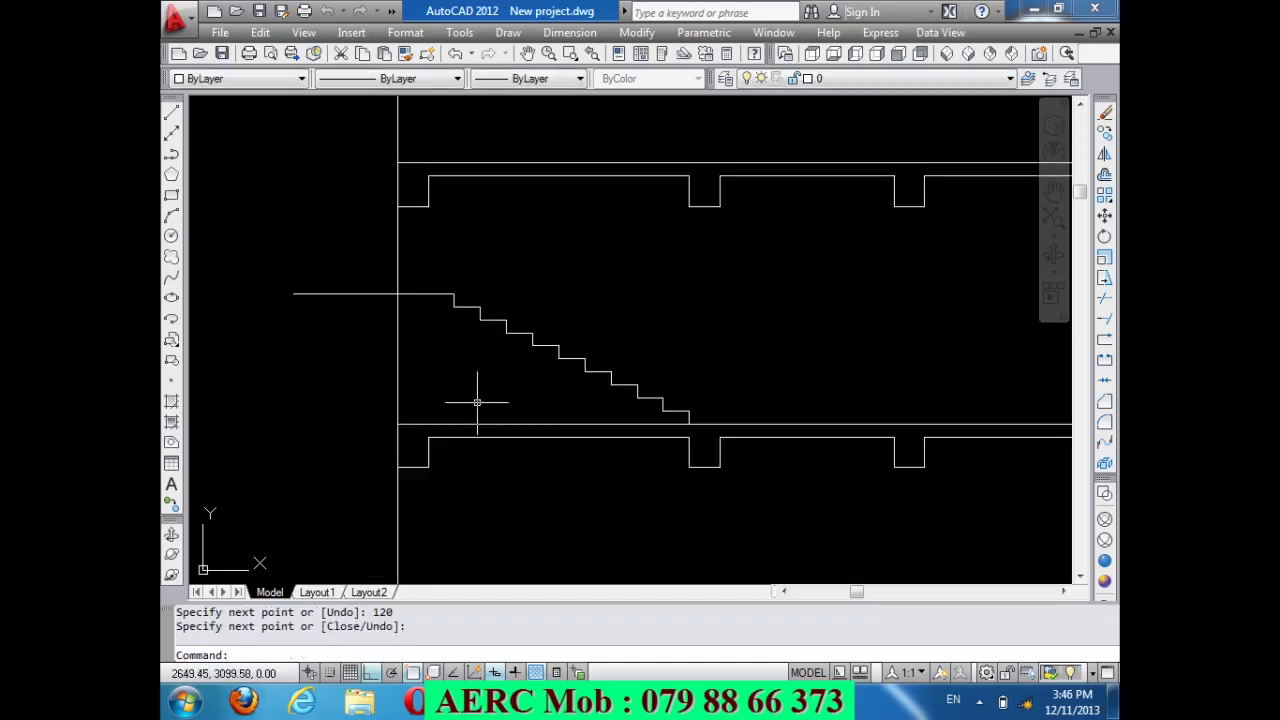
pyautogui.scroll(-4, 475, 262)
pyautogui.scroll(-2, 503, 267)
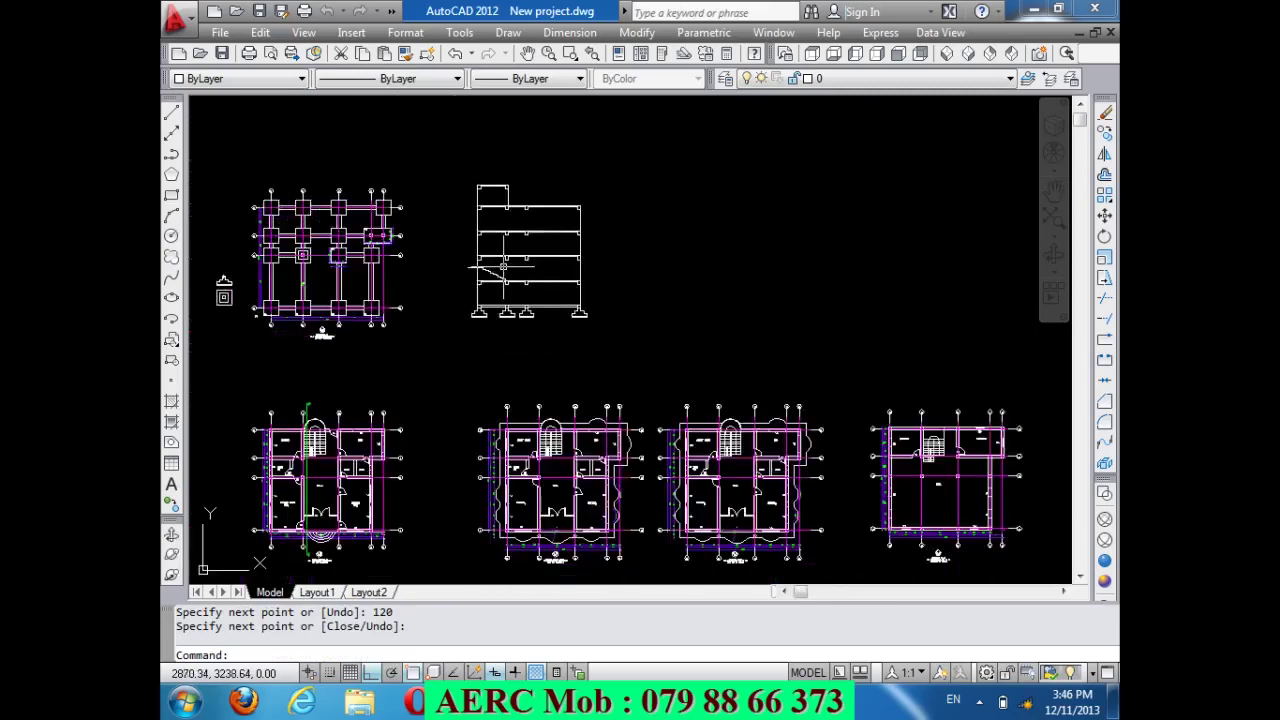
pyautogui.scroll(3, 306, 410)
pyautogui.scroll(3, 349, 377)
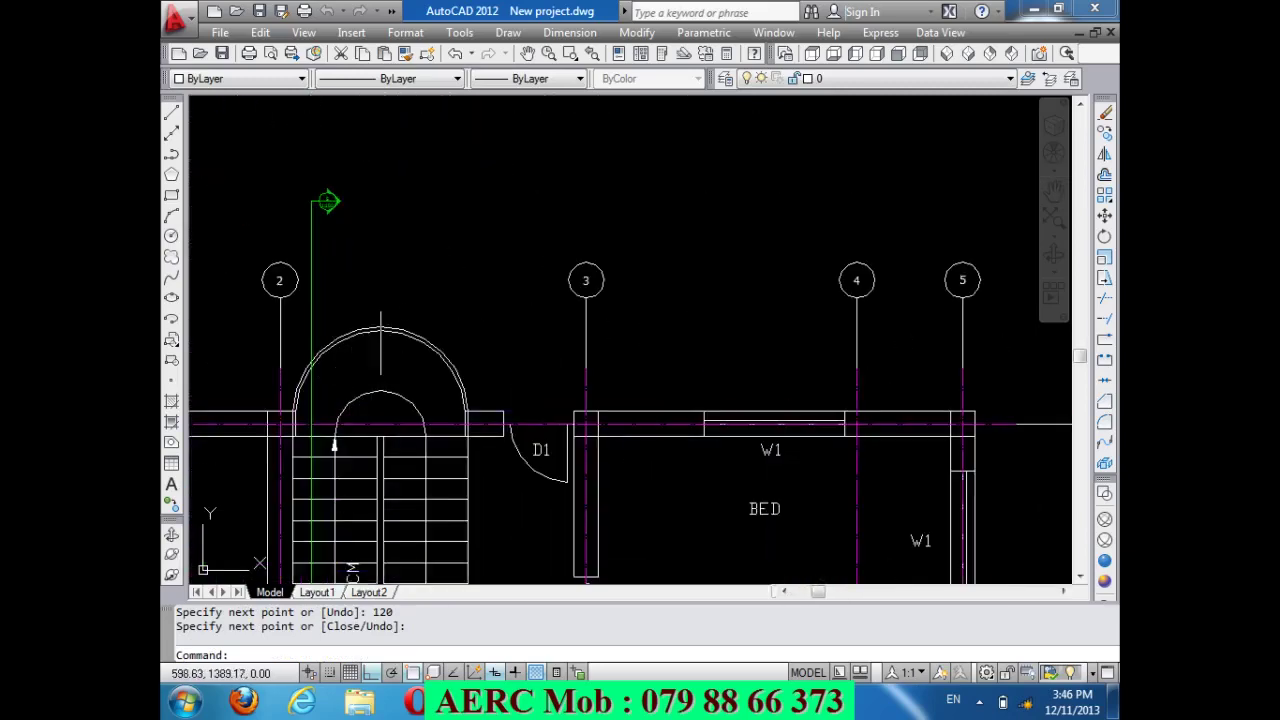
pyautogui.scroll(-3, 378, 305)
pyautogui.scroll(-3, 376, 303)
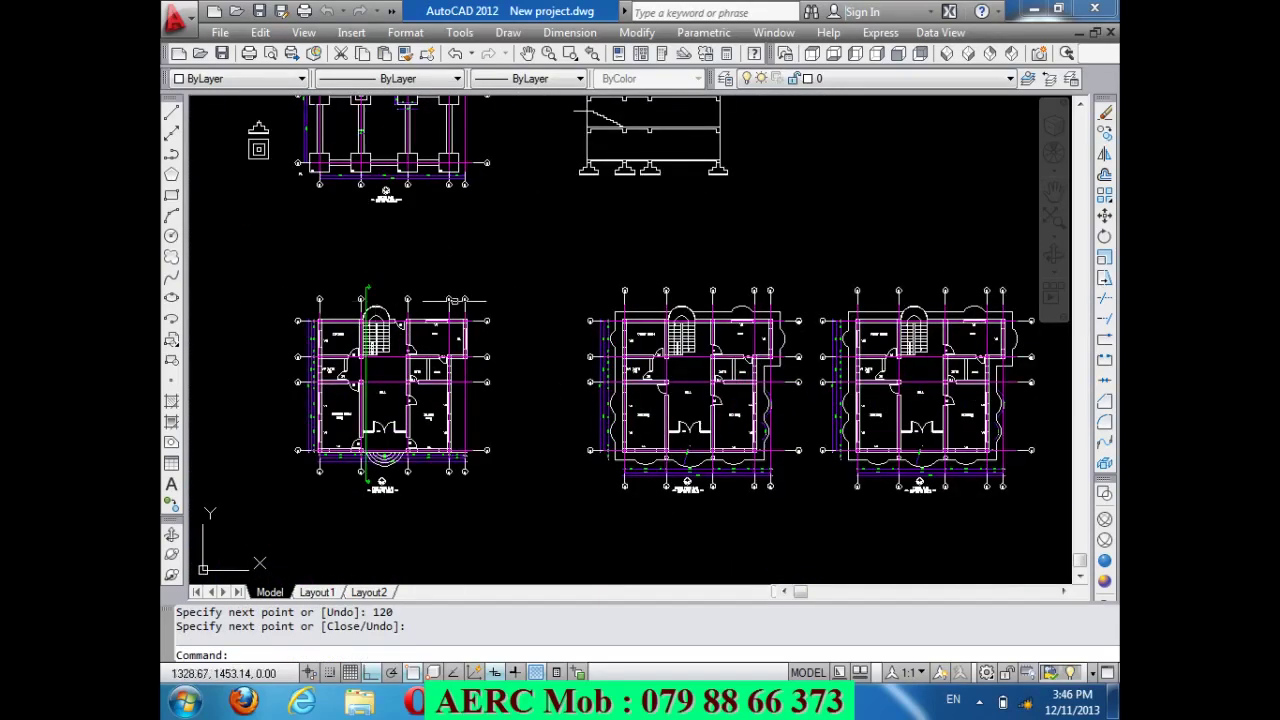
pyautogui.scroll(3, 371, 300)
pyautogui.scroll(2, 343, 290)
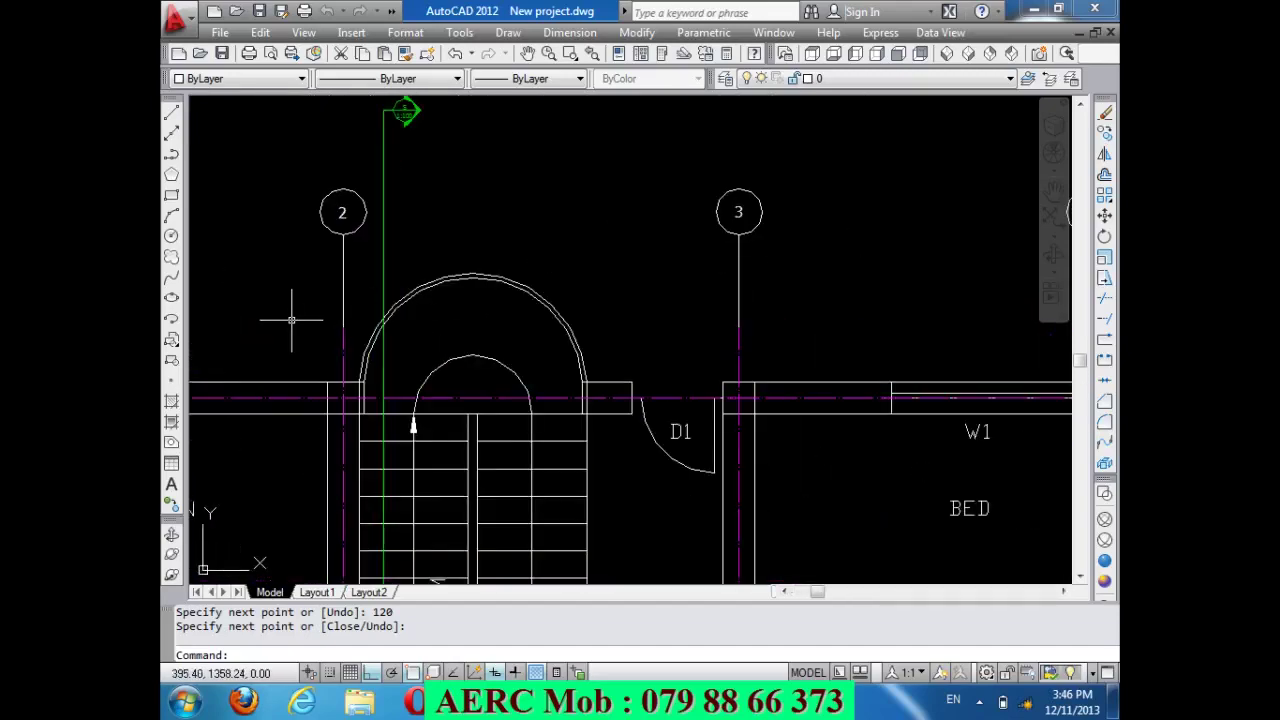
pyautogui.scroll(-3, 296, 320)
pyautogui.scroll(-3, 330, 260)
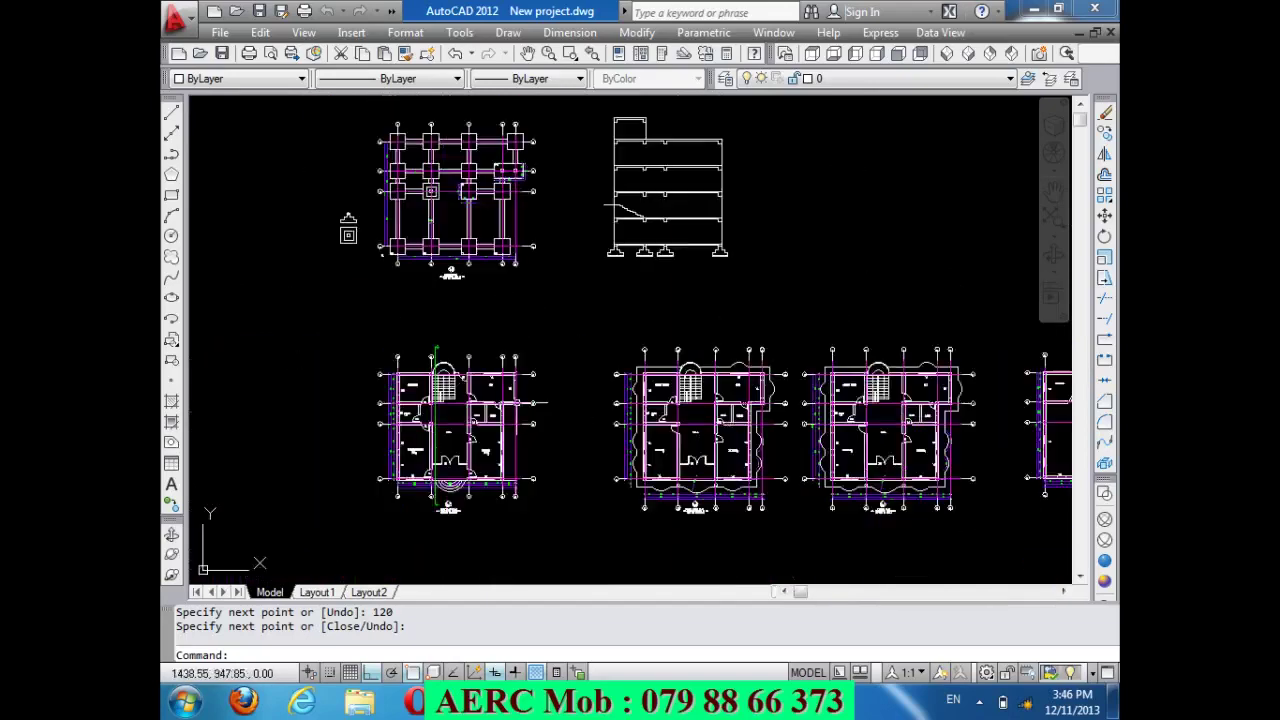
pyautogui.scroll(5, 615, 205)
pyautogui.scroll(5, 585, 242)
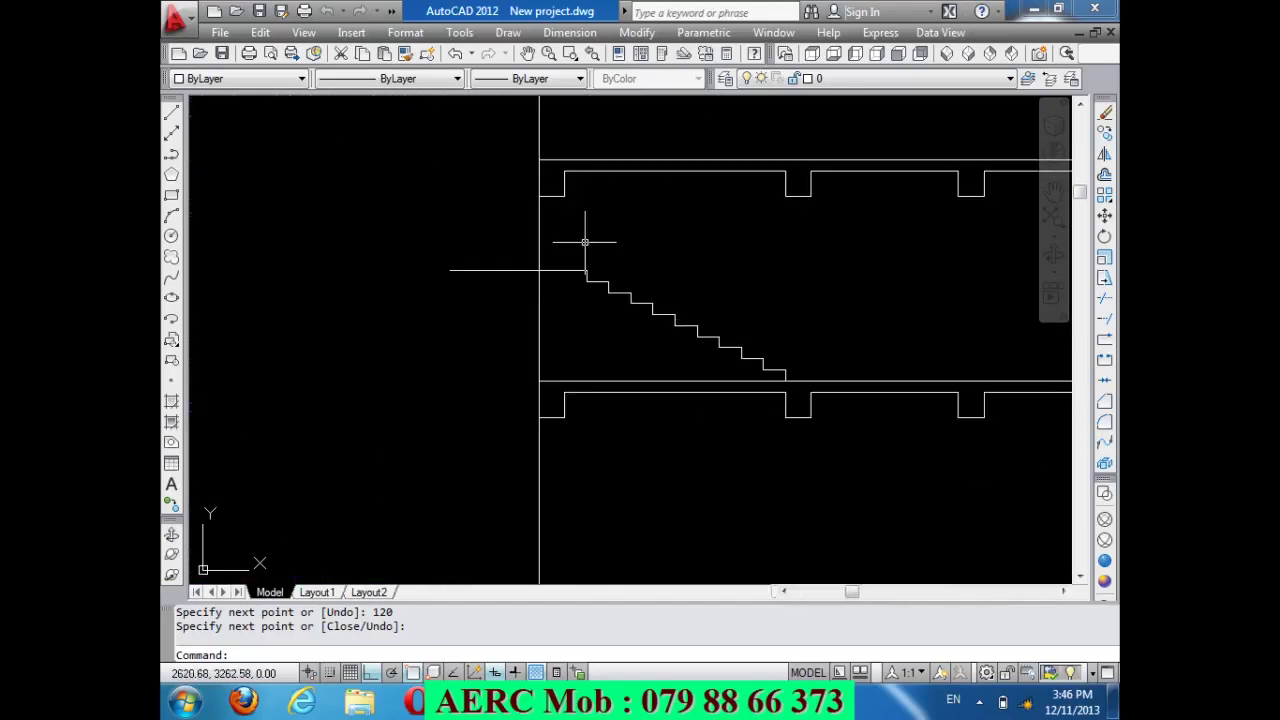
pyautogui.scroll(2, 522, 261)
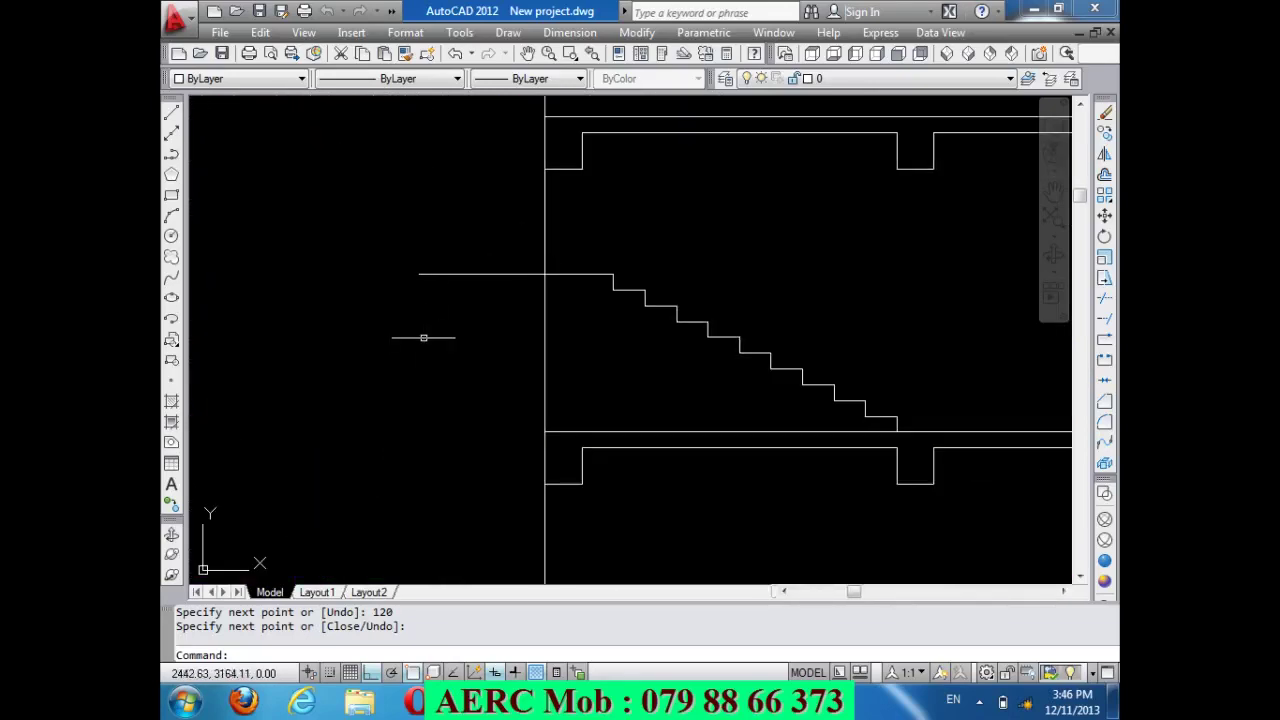
pyautogui.scroll(-2, 421, 337)
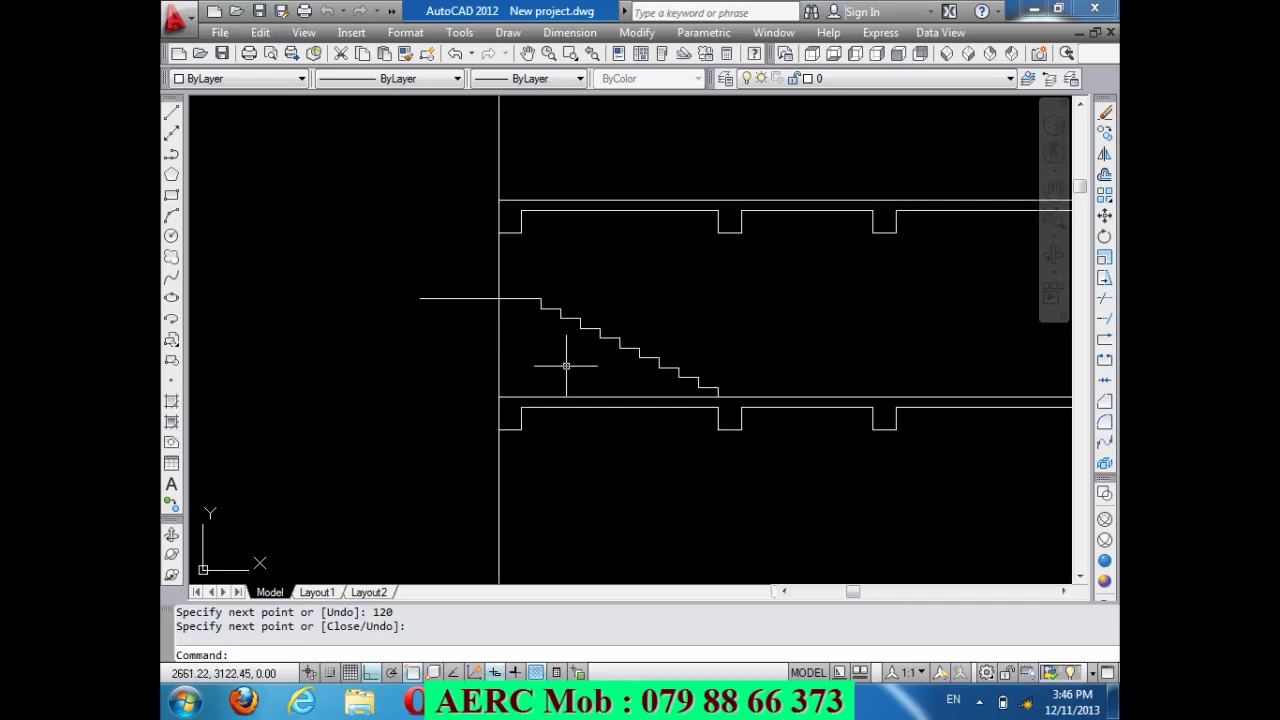
# Mirror the stair flight about a vertical axis at its foot, keeping the original flight.
pyautogui.write('mi')
pyautogui.press('Return')
pyautogui.scroll(3, 615, 333)
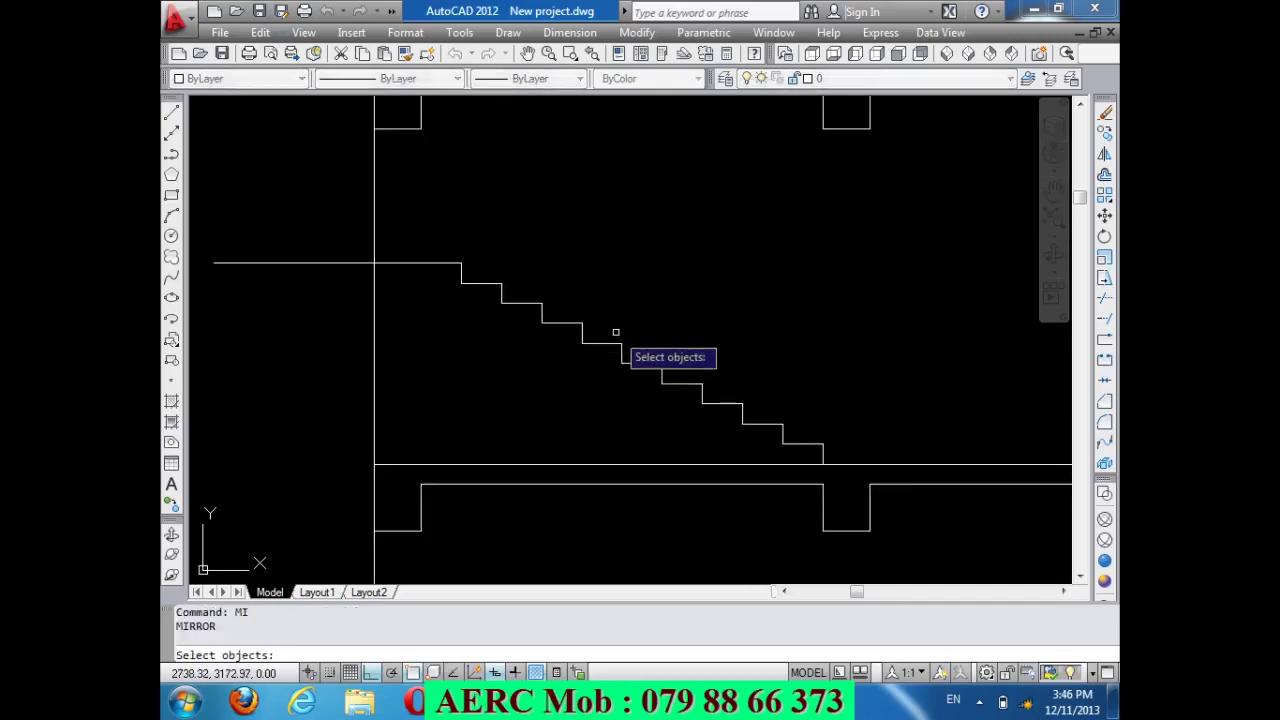
pyautogui.click(832, 460)
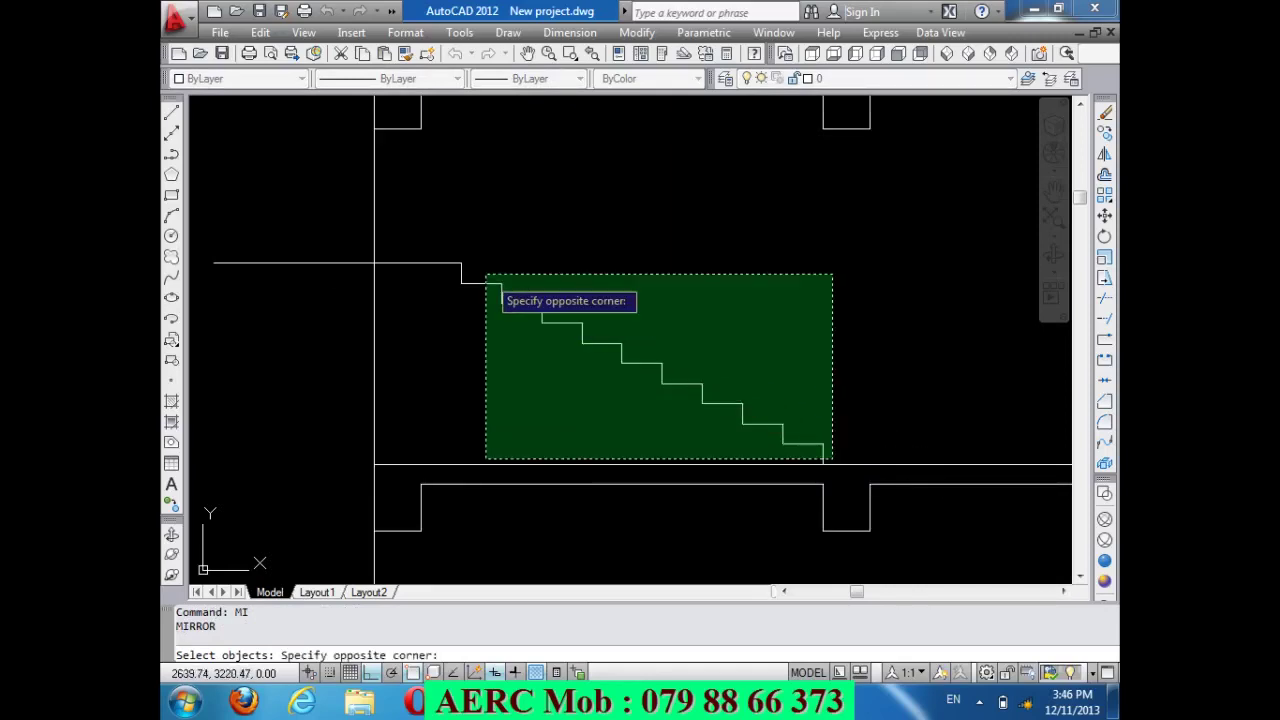
pyautogui.click(454, 209)
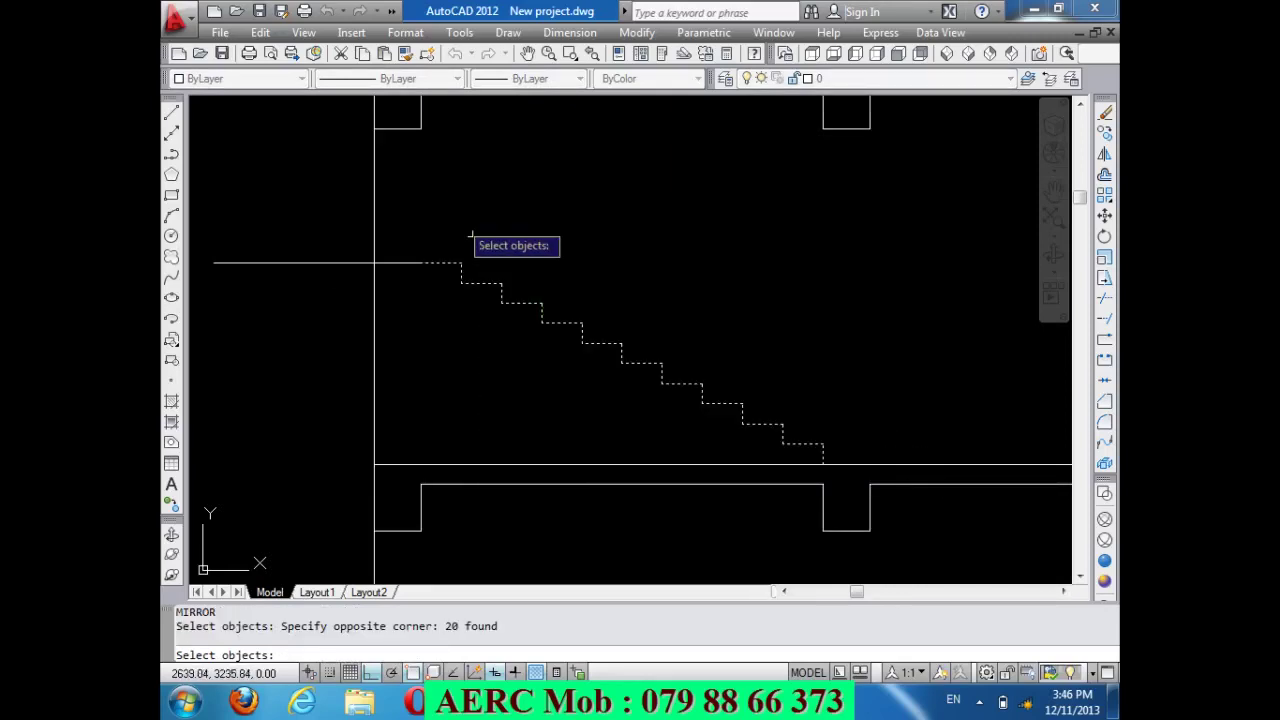
pyautogui.press('Return')
pyautogui.click(823, 462)
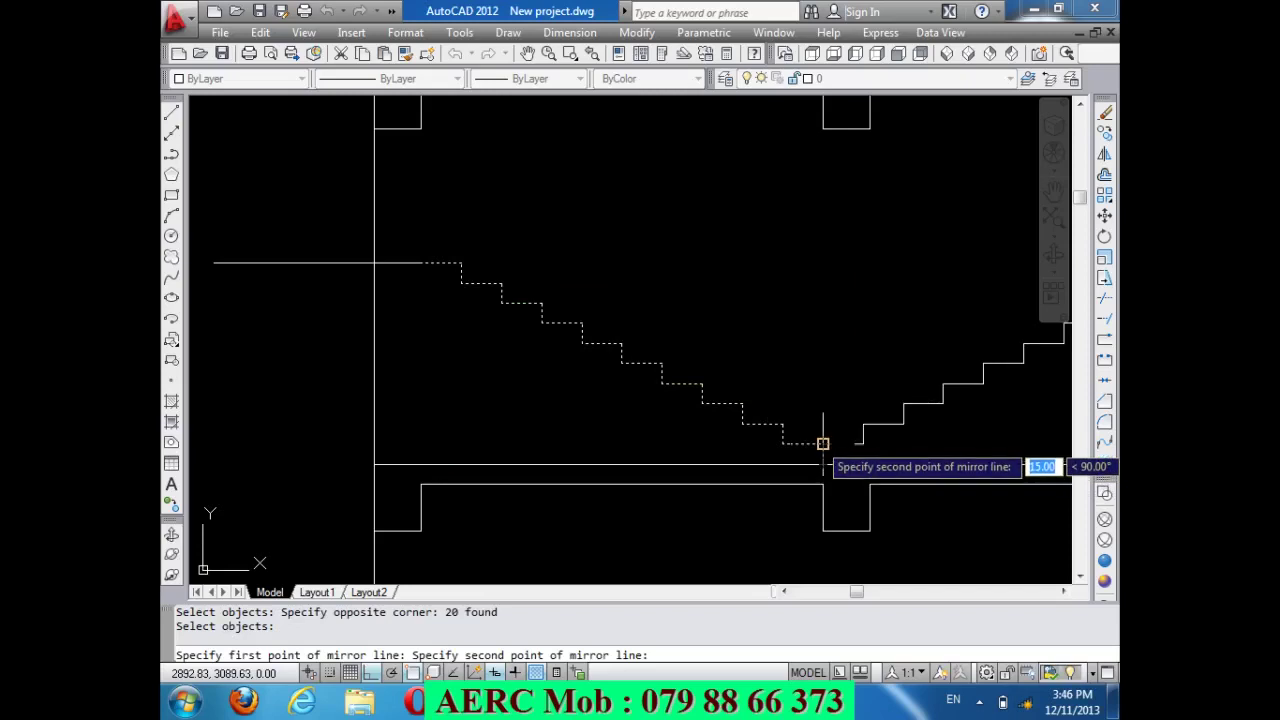
pyautogui.click(823, 445)
pyautogui.press('Return')
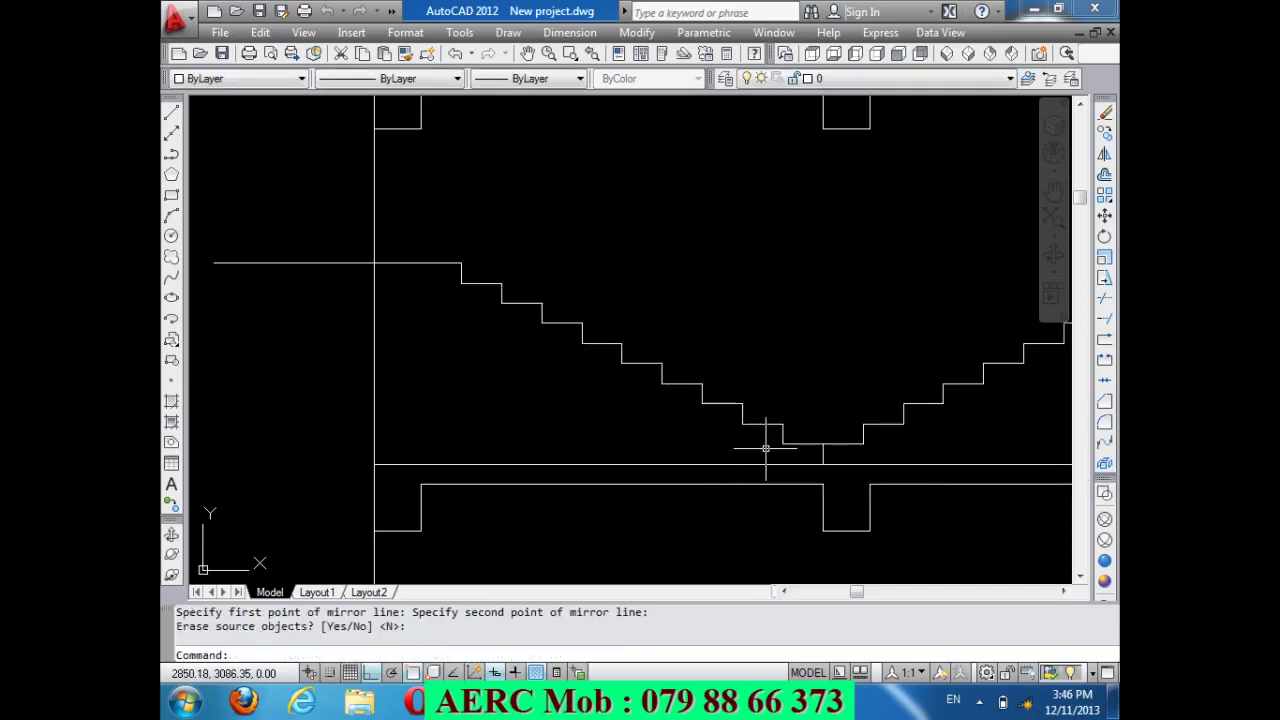
pyautogui.scroll(-4, 673, 460)
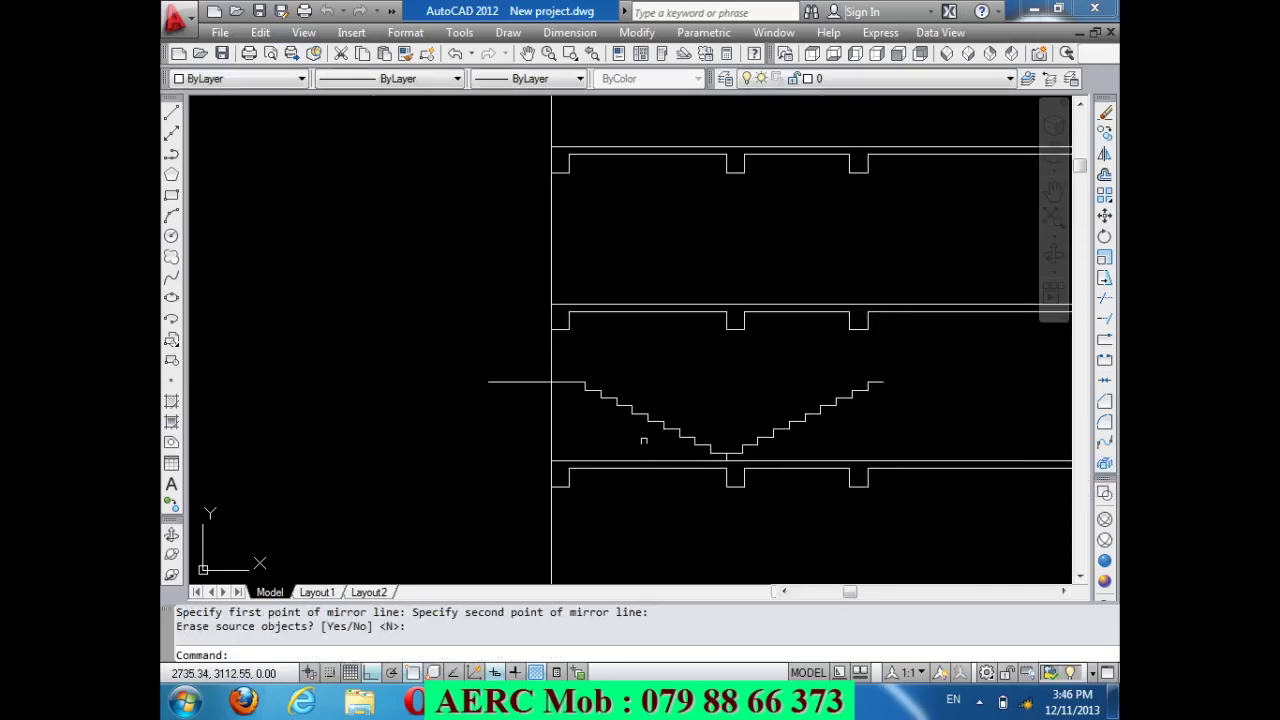
pyautogui.scroll(3, 642, 428)
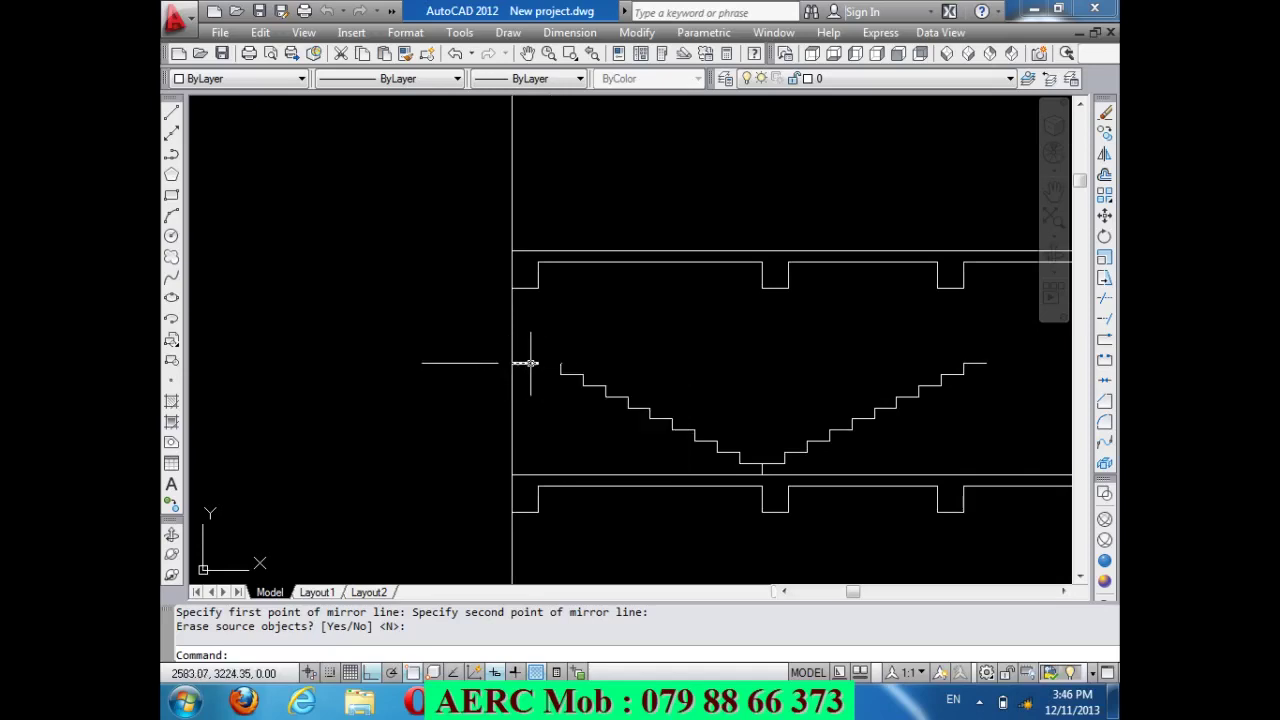
pyautogui.scroll(3, 535, 360)
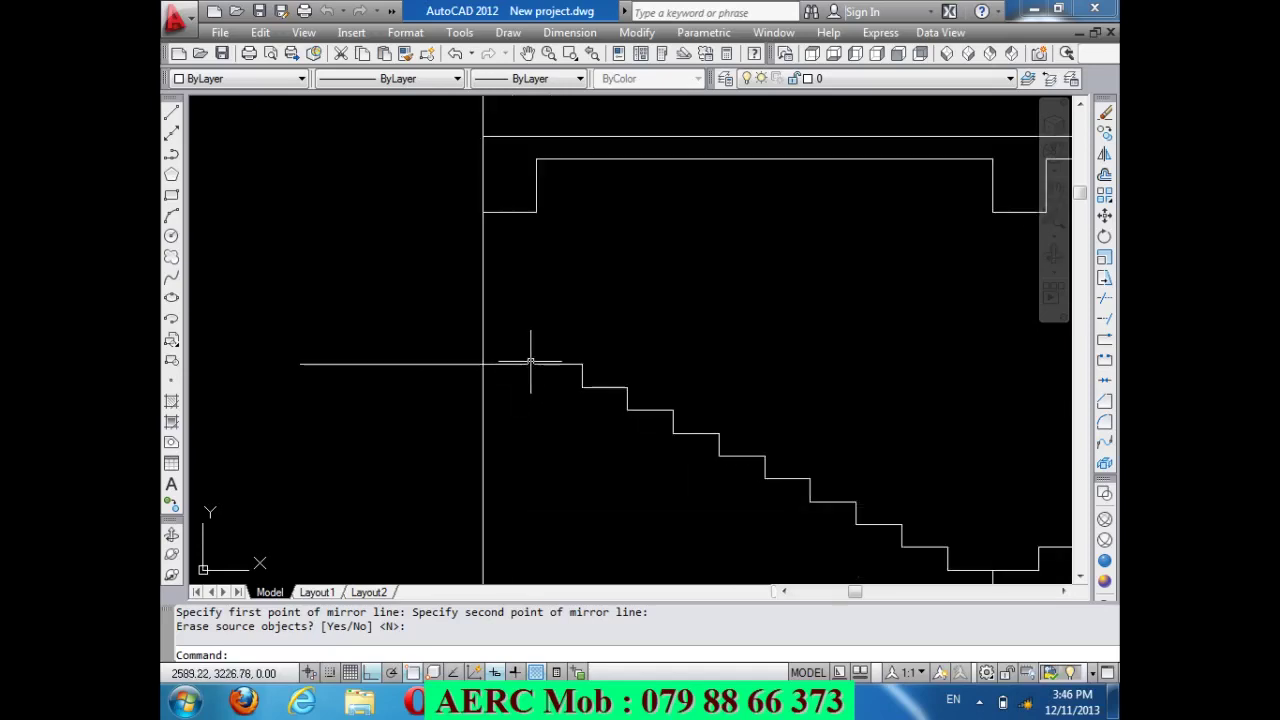
pyautogui.scroll(-4, 494, 341)
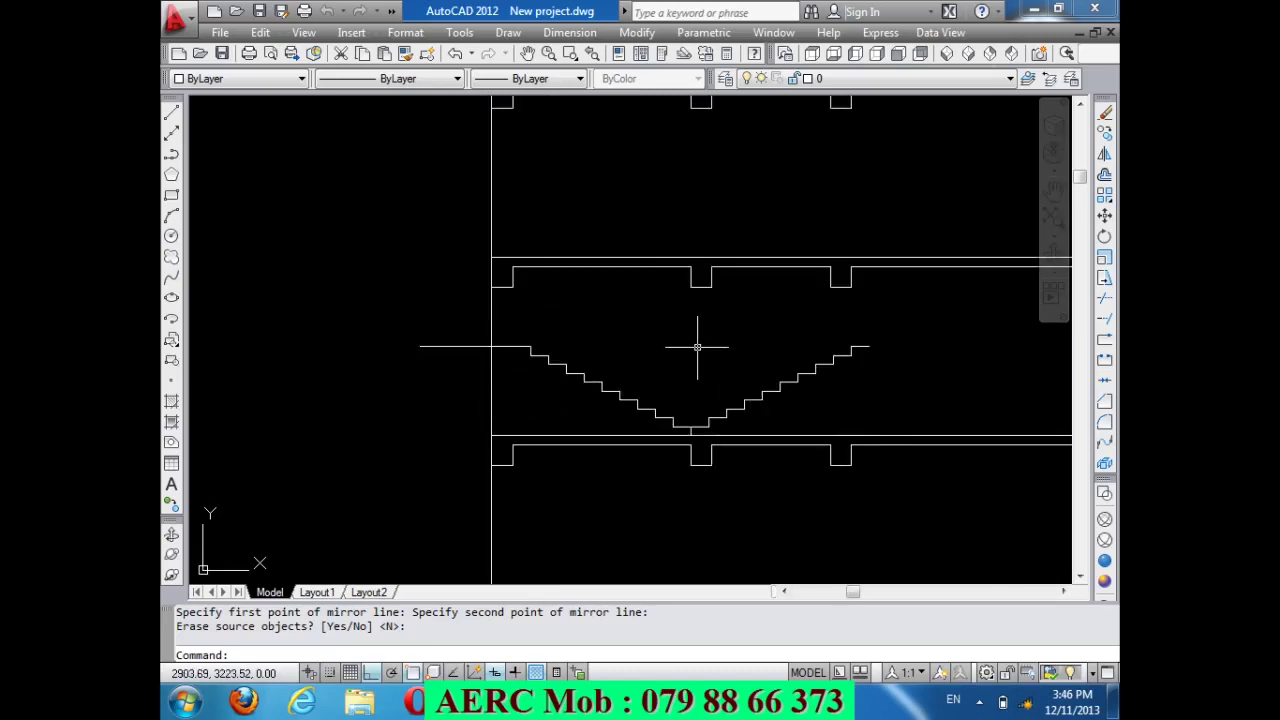
# Move the mirrored flight, without the stray floor line, from its bottom end to the landing's left end.
pyautogui.write('m')
pyautogui.press('Return')
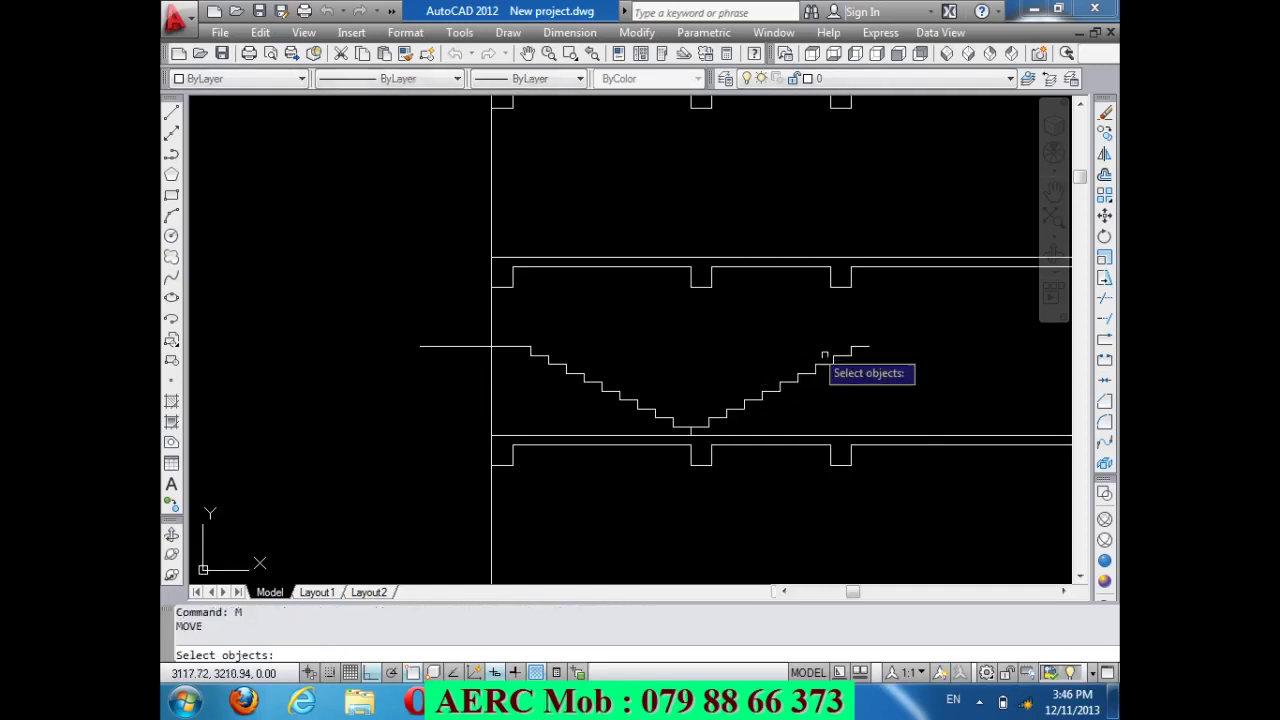
pyautogui.click(905, 427)
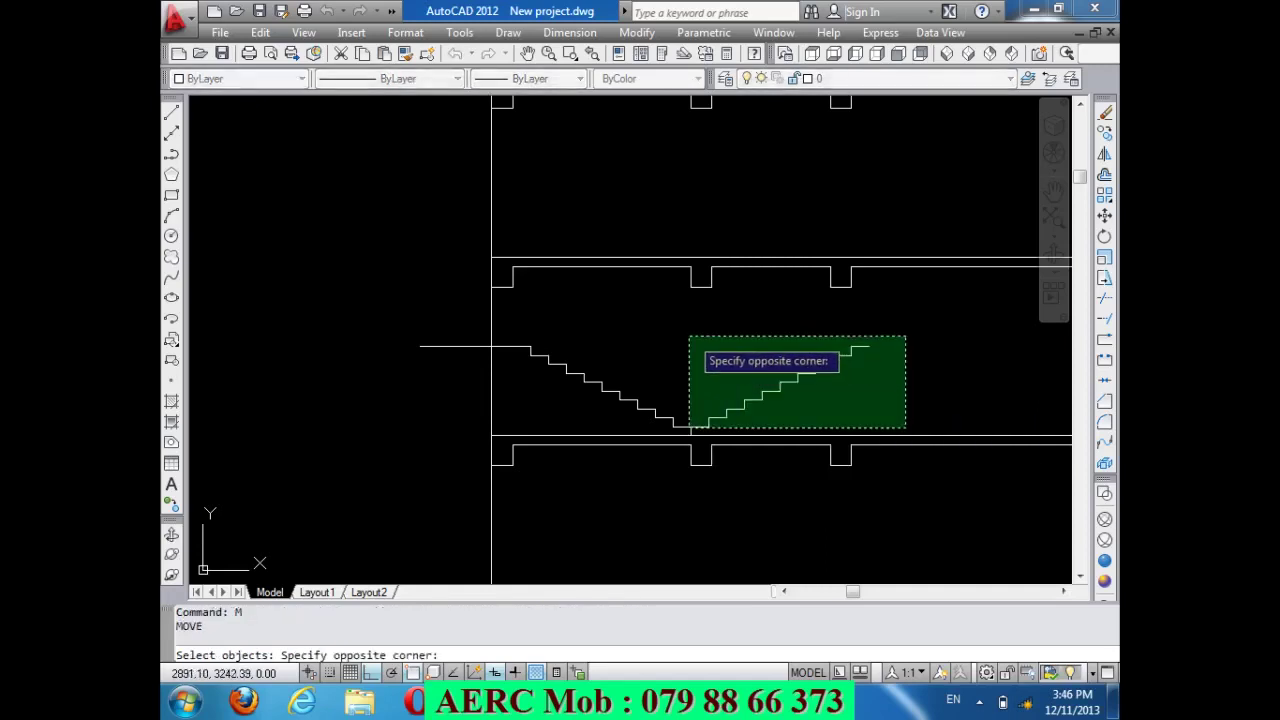
pyautogui.click(689, 337)
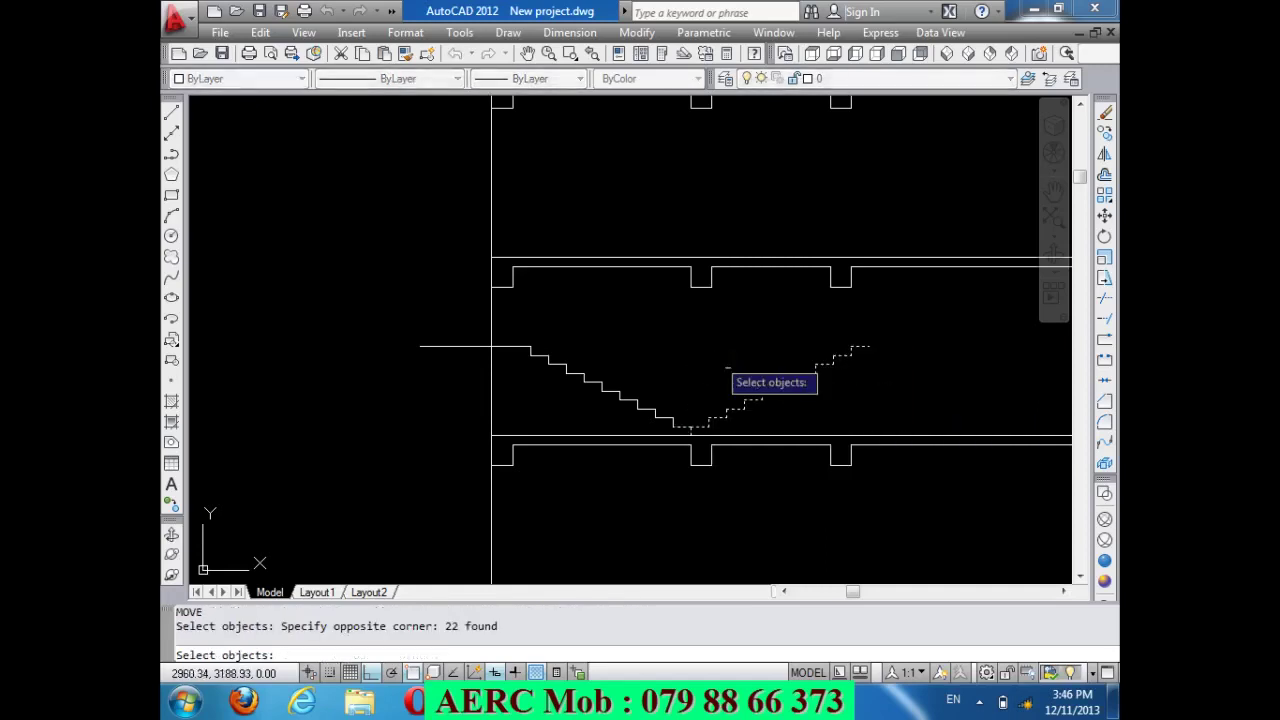
pyautogui.keyDown('shift'); pyautogui.click(680, 429); pyautogui.keyUp('shift')
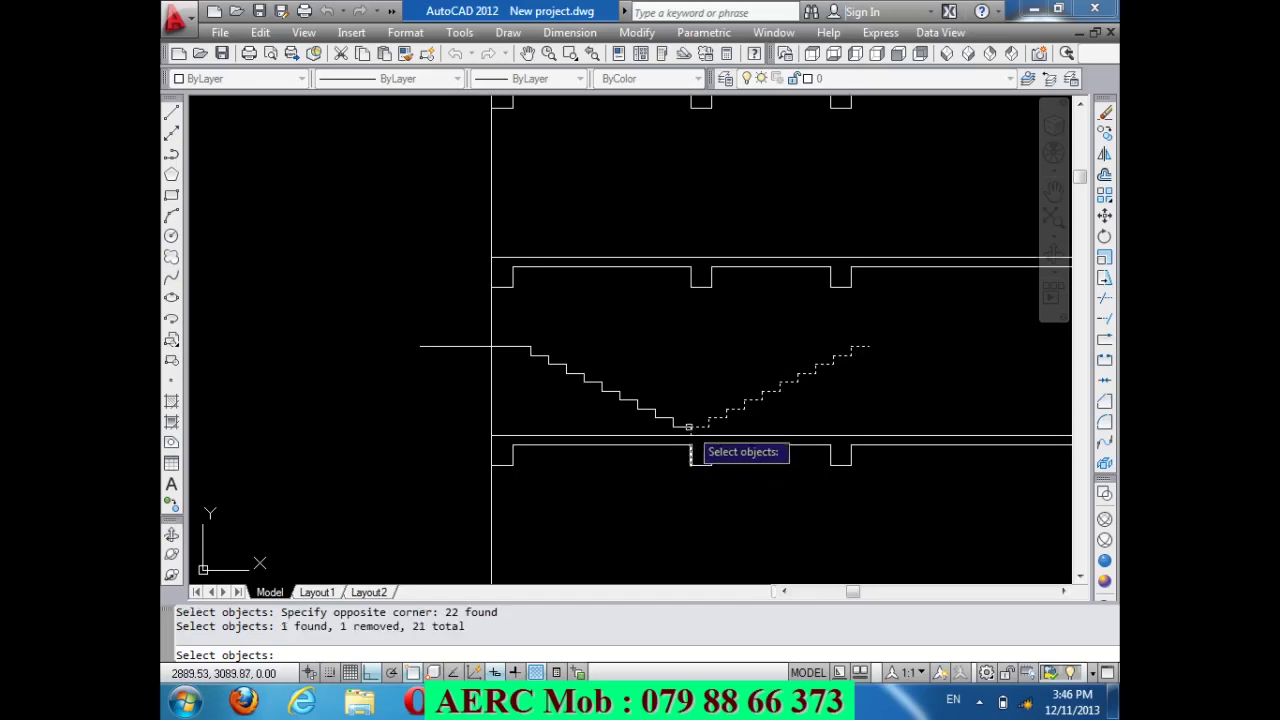
pyautogui.scroll(3, 688, 422)
pyautogui.press('Return')
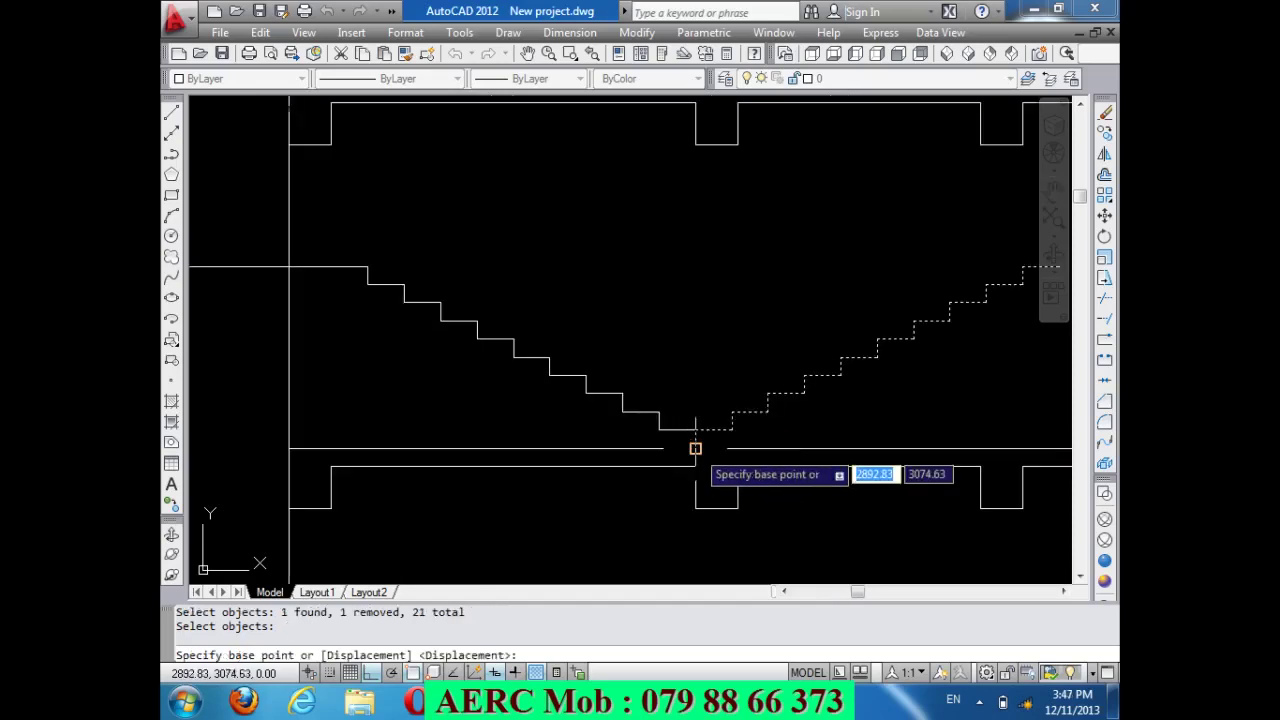
pyautogui.click(695, 450)
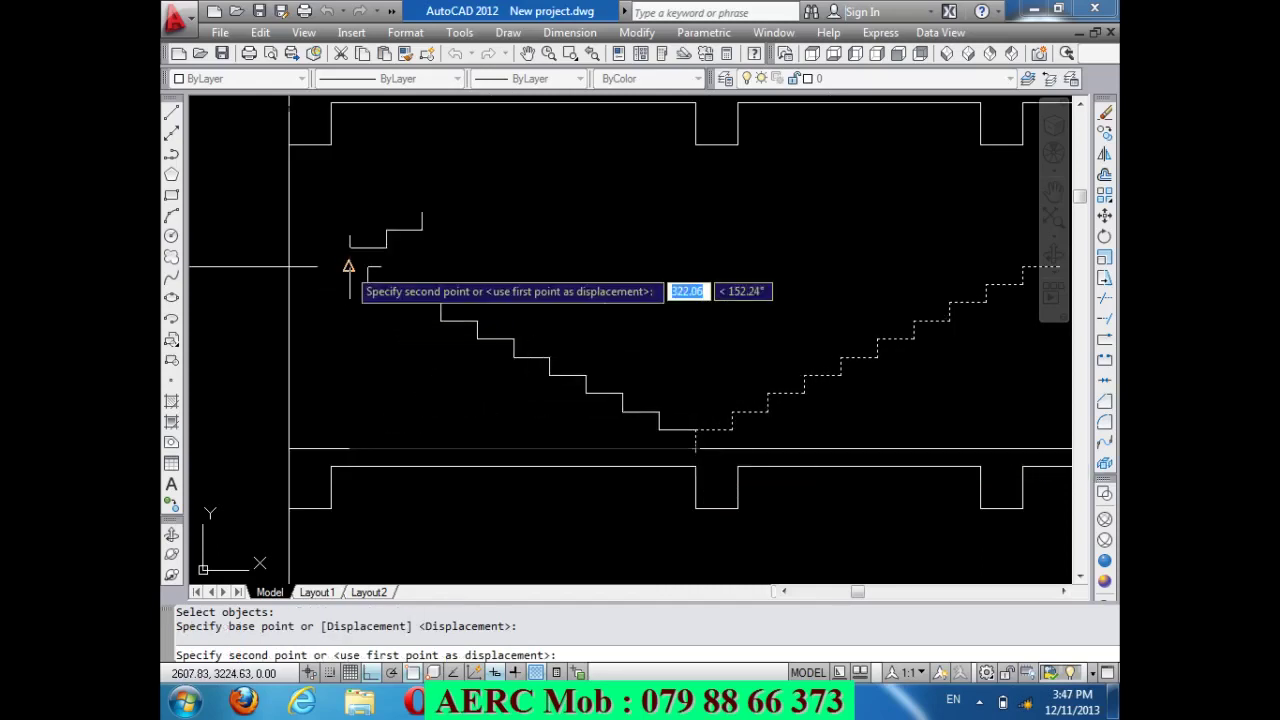
pyautogui.click(331, 266)
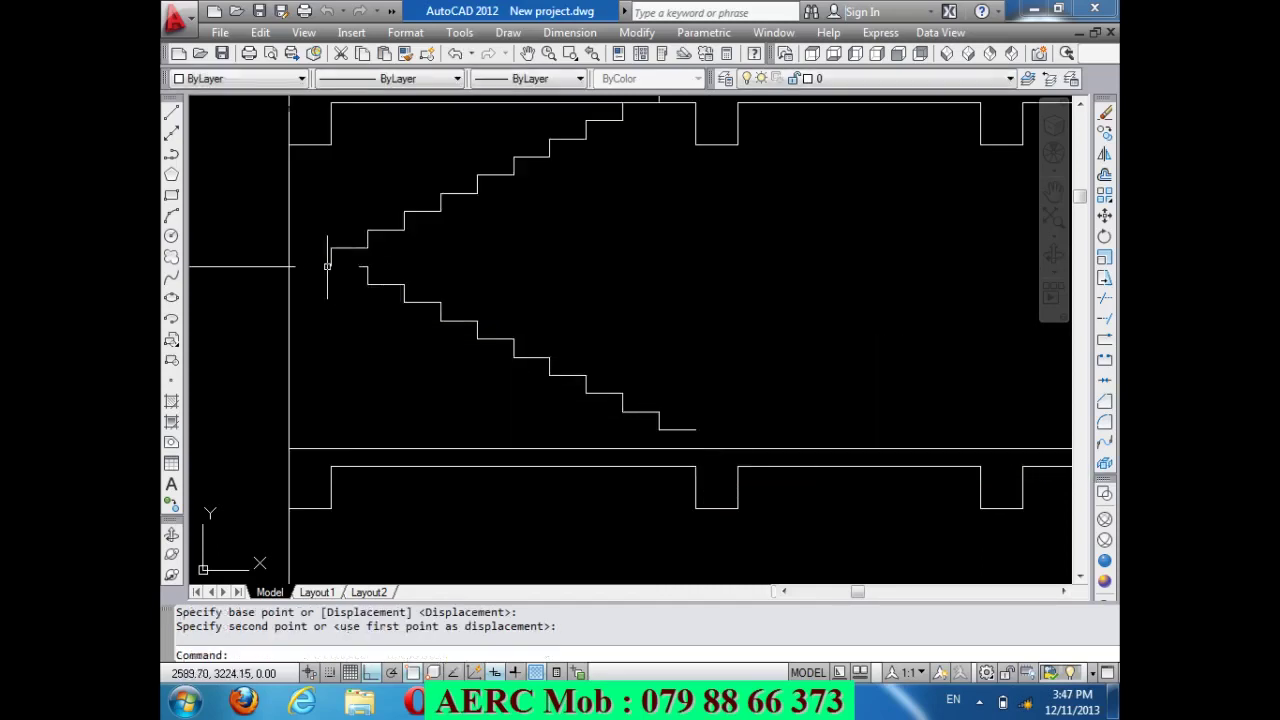
pyautogui.scroll(-4, 353, 346)
pyautogui.scroll(2, 400, 300)
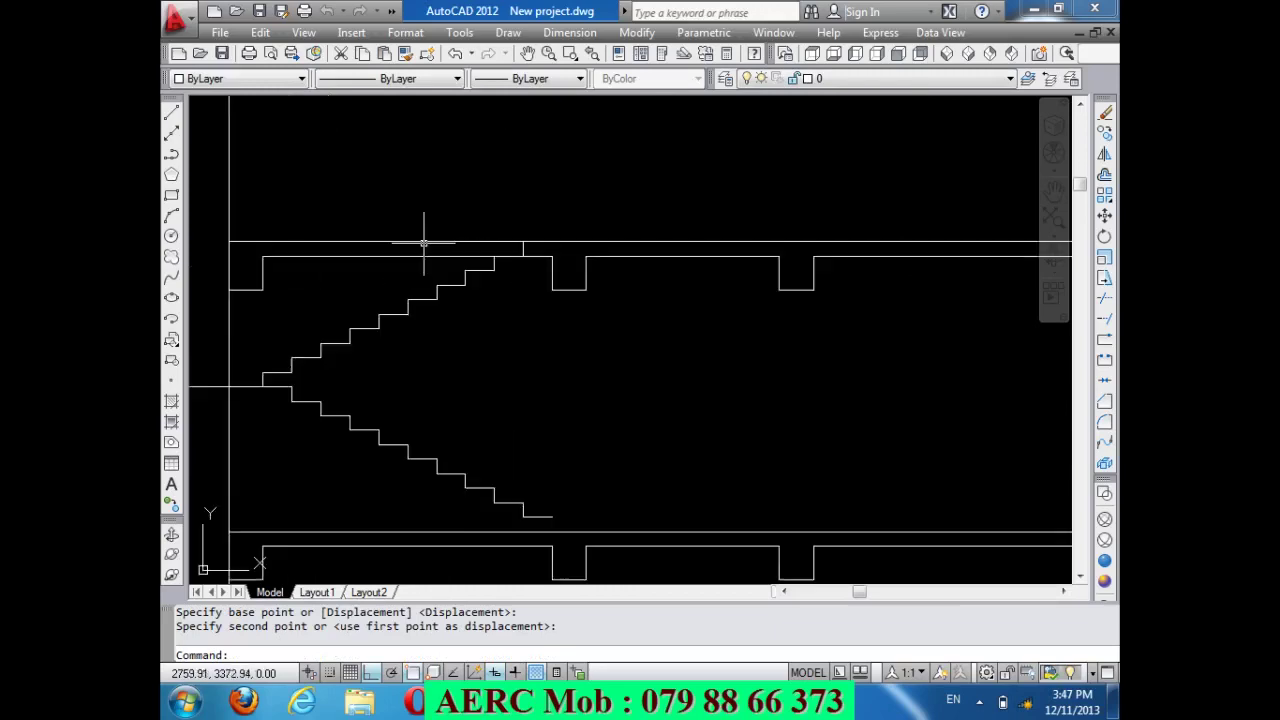
pyautogui.scroll(3, 423, 251)
pyautogui.scroll(-3, 545, 255)
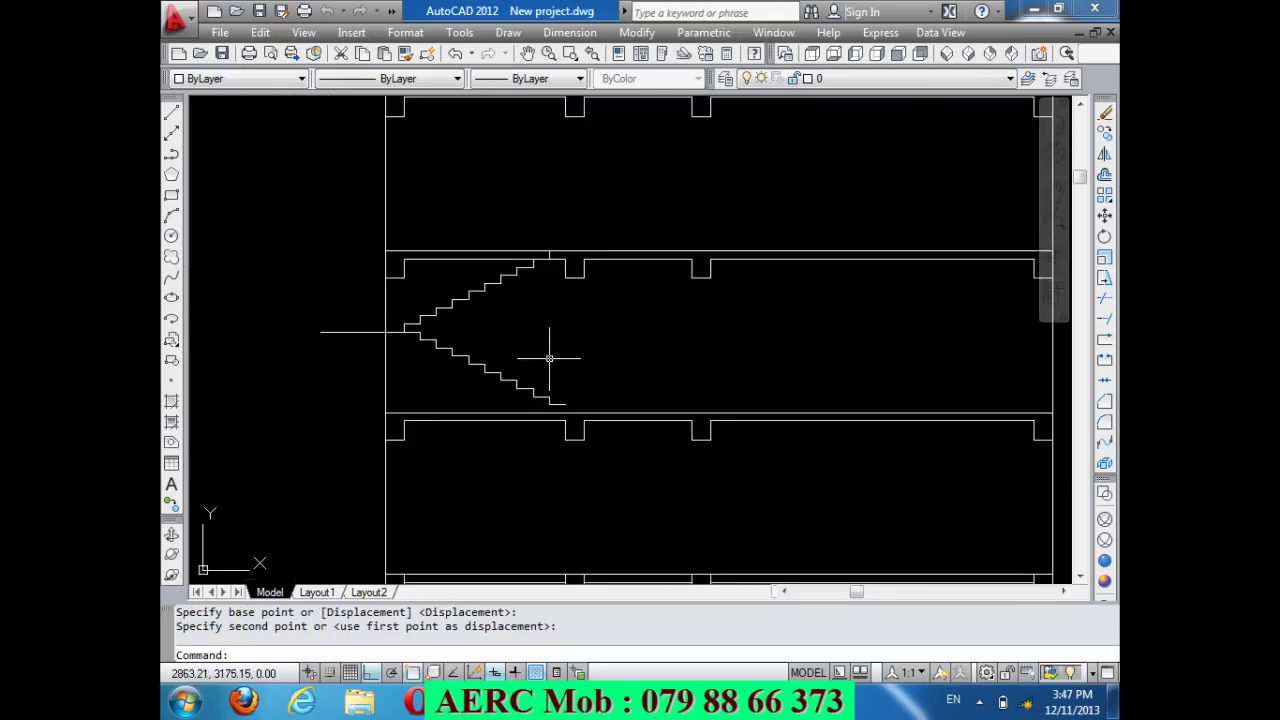
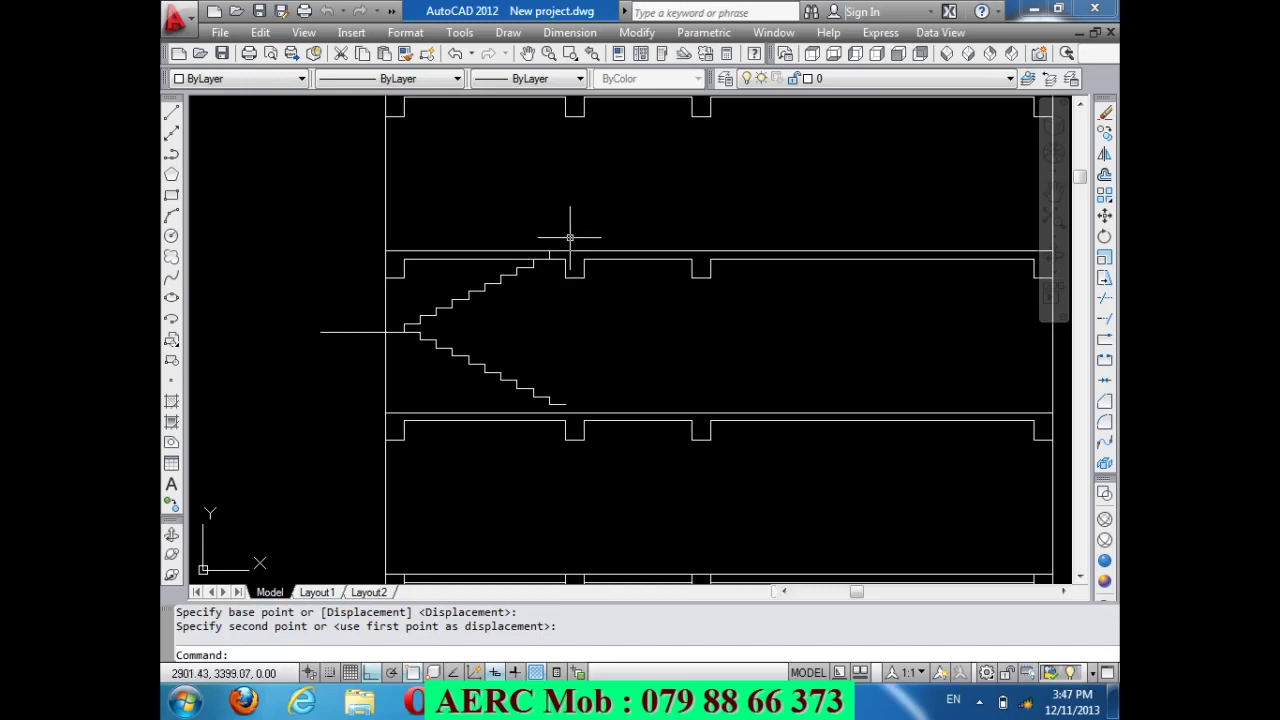
# Offset the plan staircase's bottom line 30 units downward.
pyautogui.scroll(-5, 570, 237)
pyautogui.scroll(5, 608, 460)
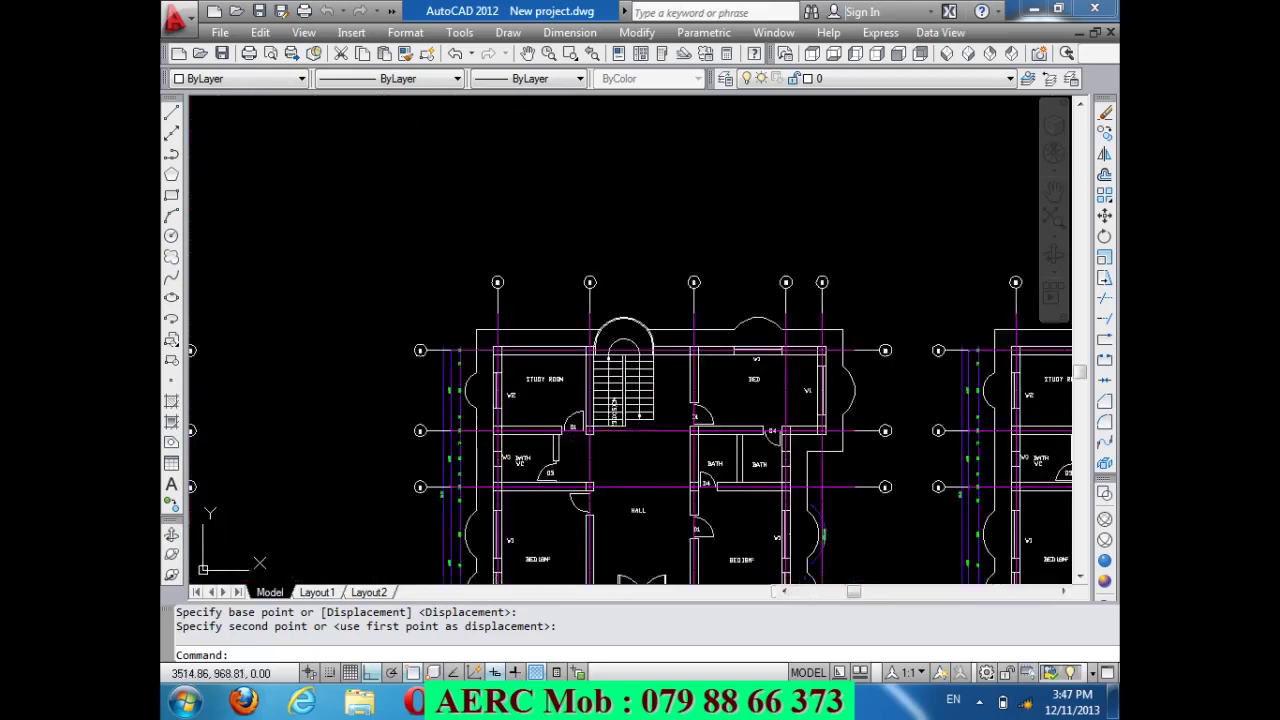
pyautogui.scroll(4, 640, 425)
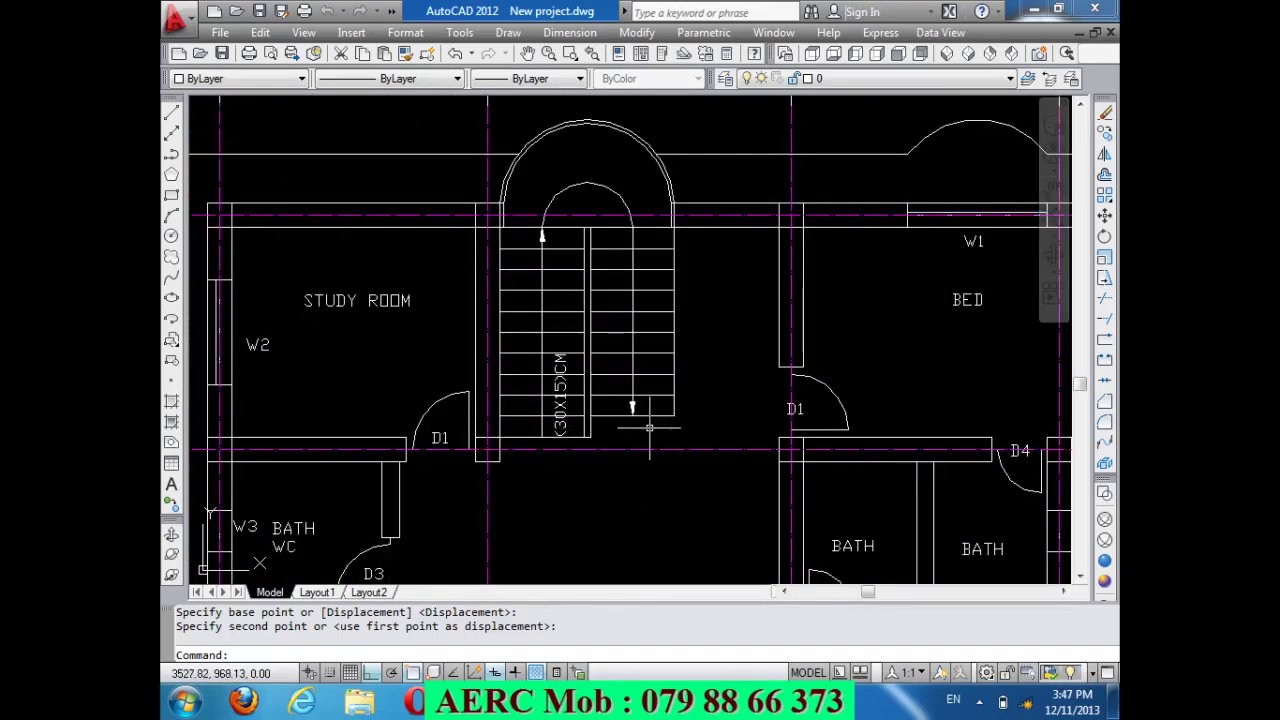
pyautogui.write('o')
pyautogui.press('Return')
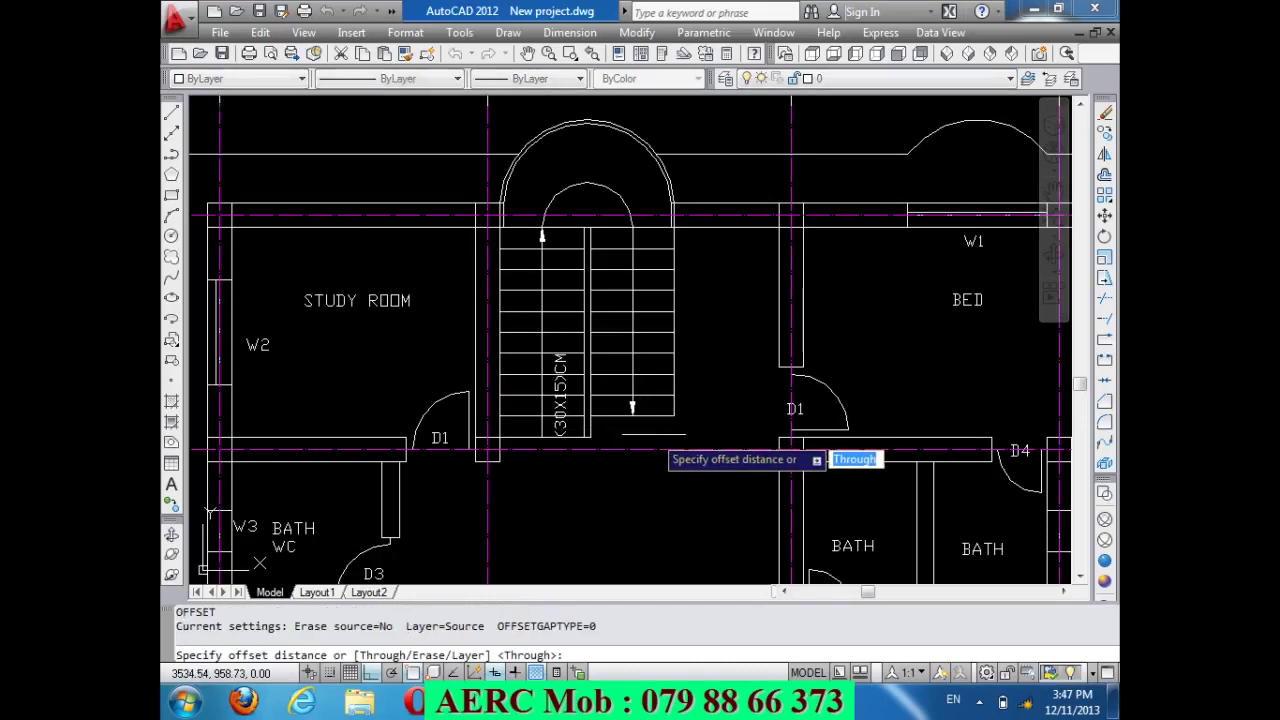
pyautogui.write('30')
pyautogui.press('Return')
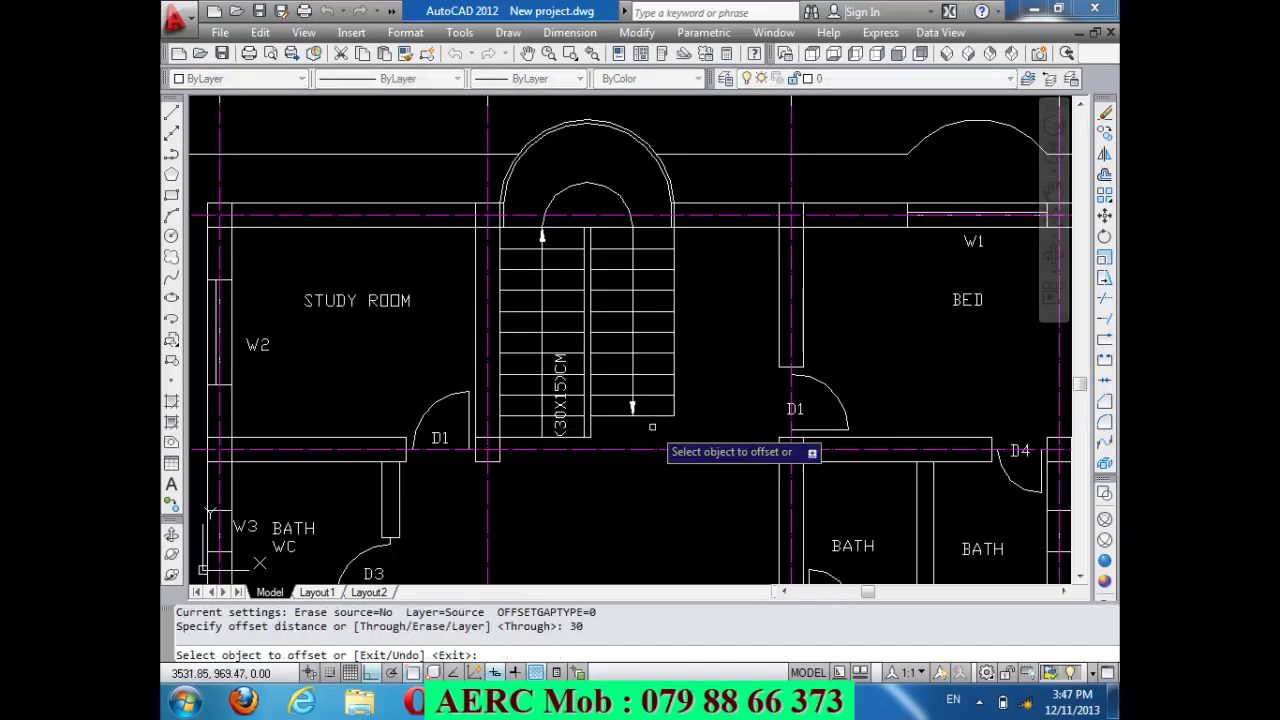
pyautogui.click(645, 415)
pyautogui.click(670, 480)
pyautogui.press('Return')
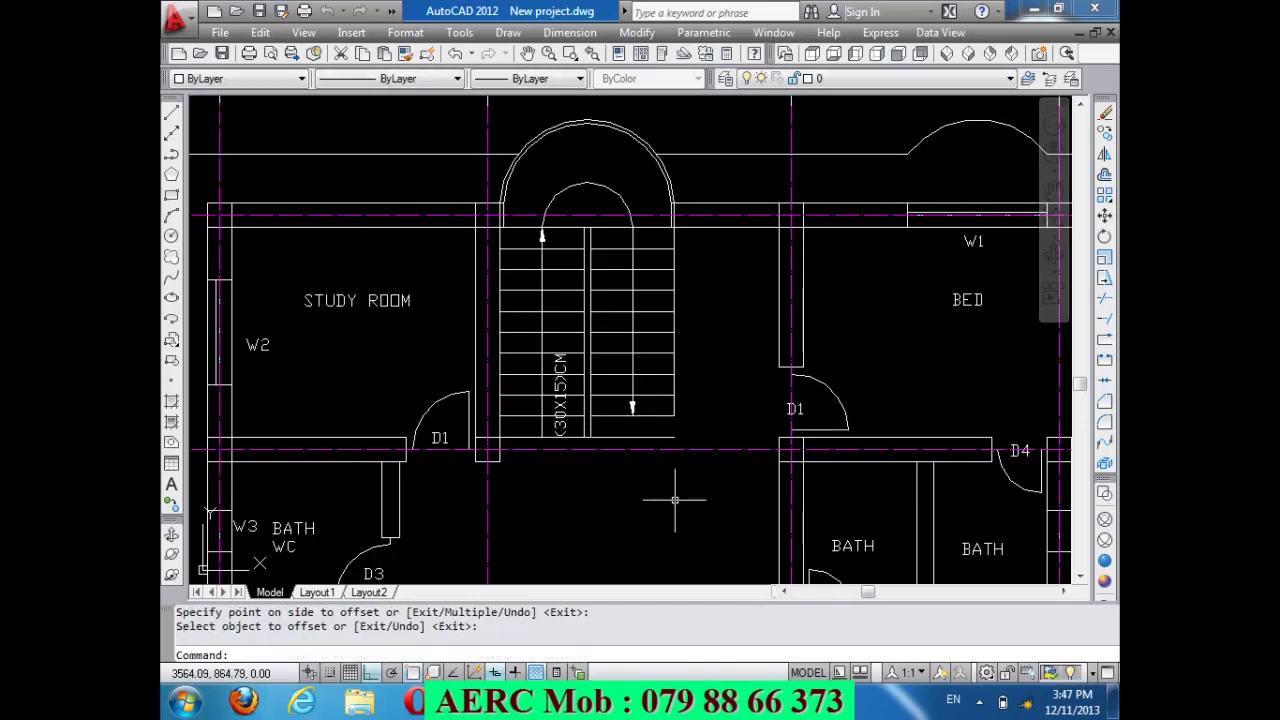
# Run EXTEND to lengthen the stair side line to the new offset line.
pyautogui.write('ex')
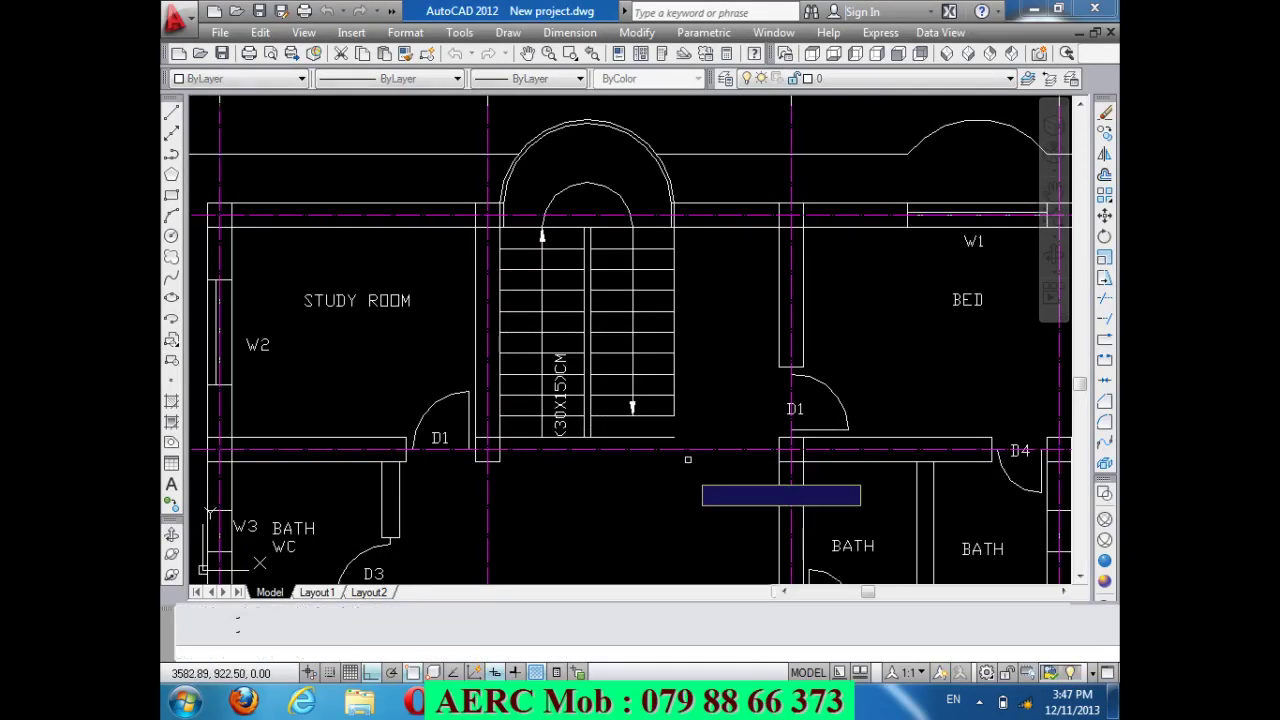
pyautogui.press('Return')
pyautogui.press('Return')
pyautogui.press('Return')
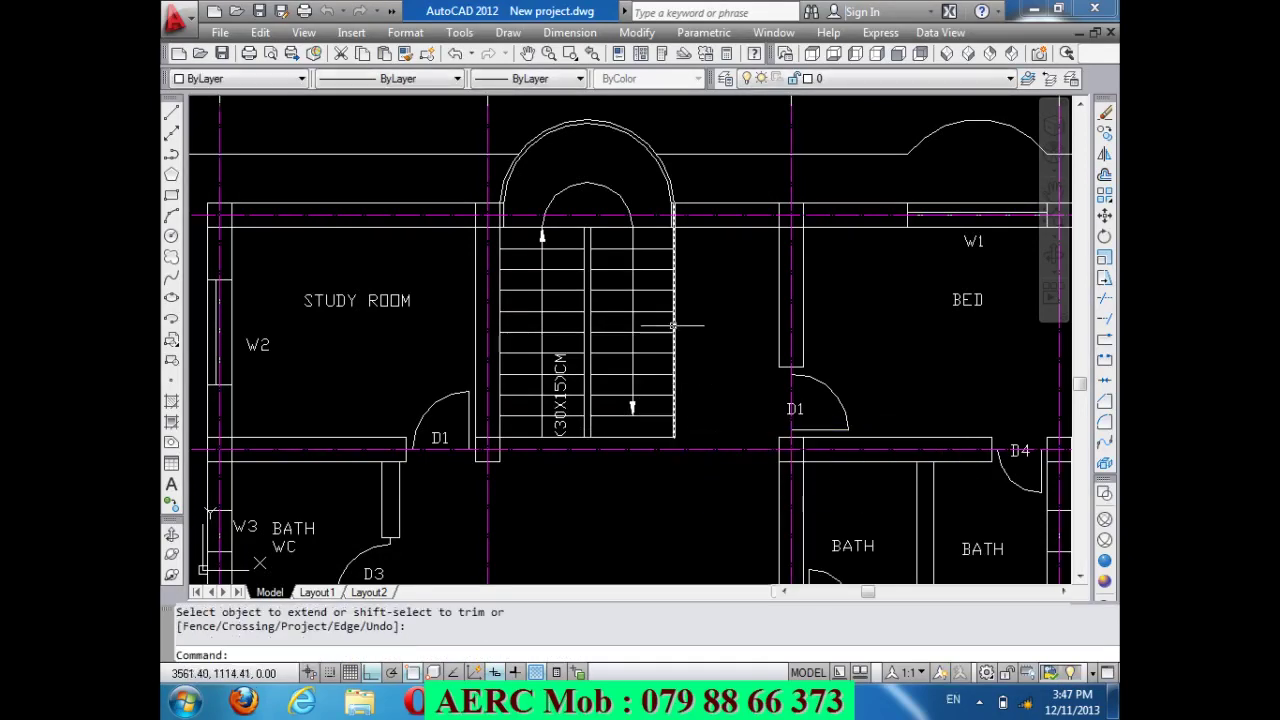
pyautogui.scroll(-4, 640, 325)
pyautogui.scroll(4, 616, 375)
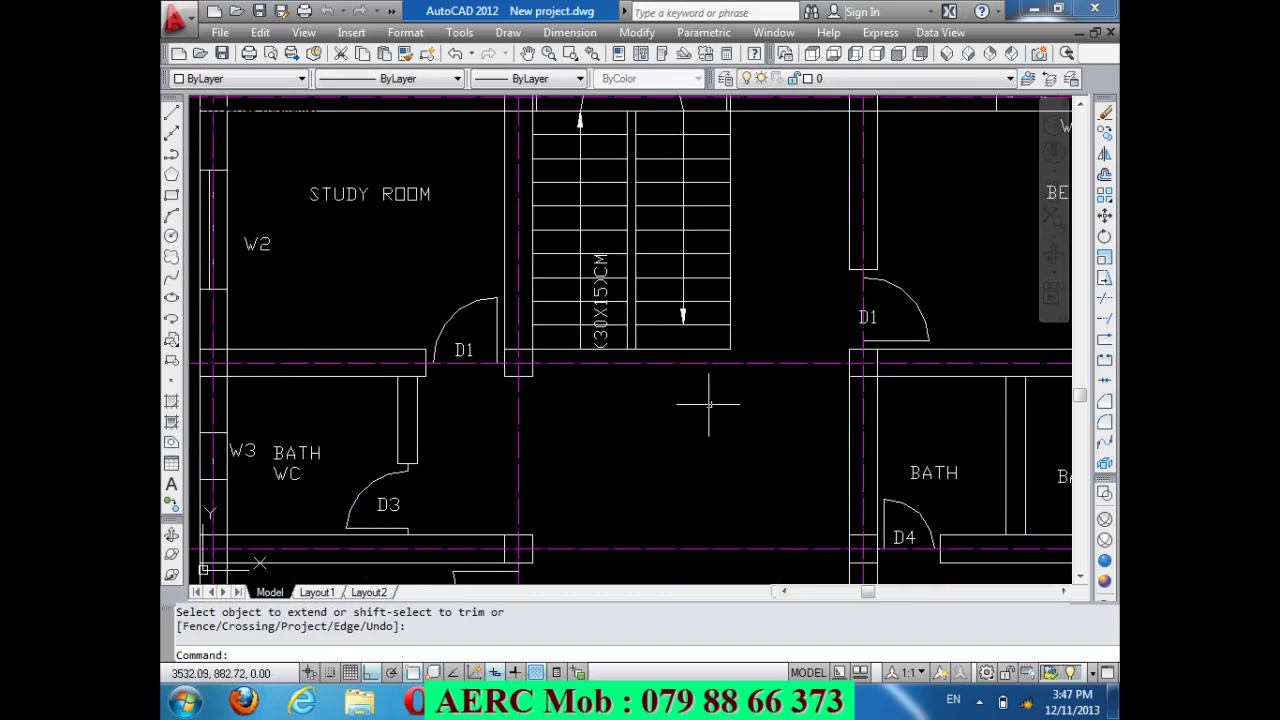
pyautogui.scroll(-2, 630, 394)
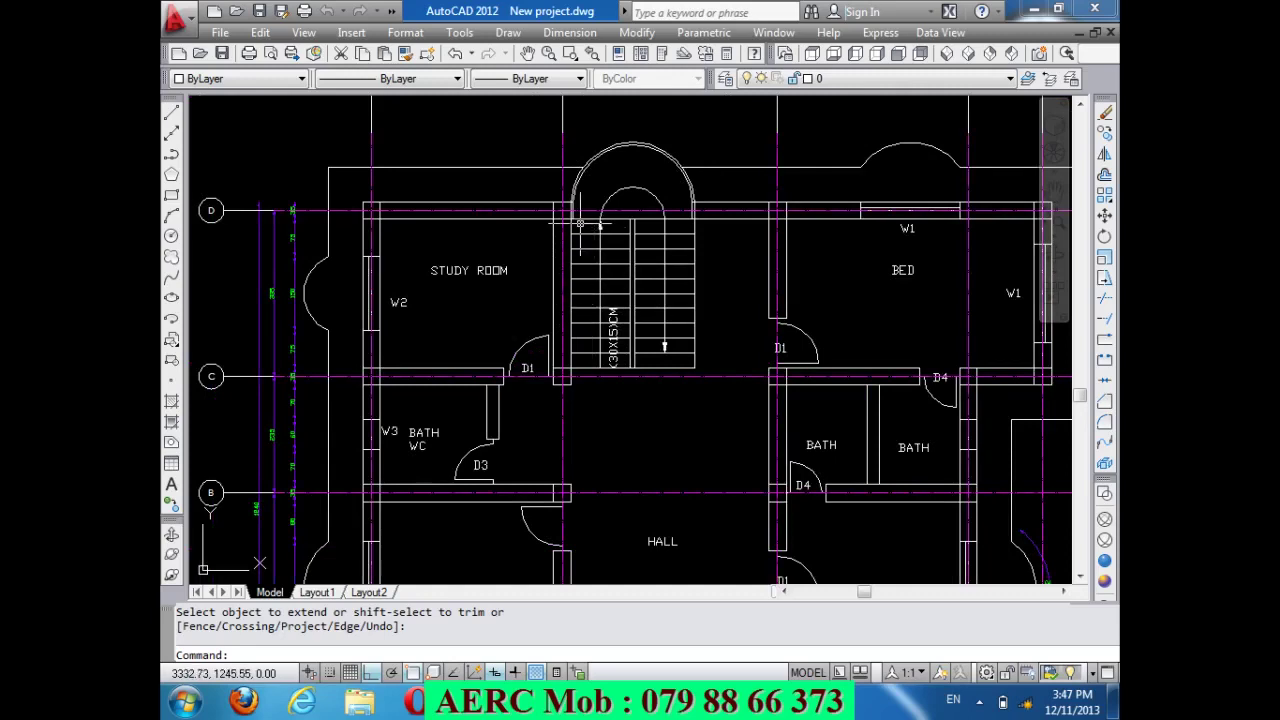
pyautogui.moveTo(586, 208)
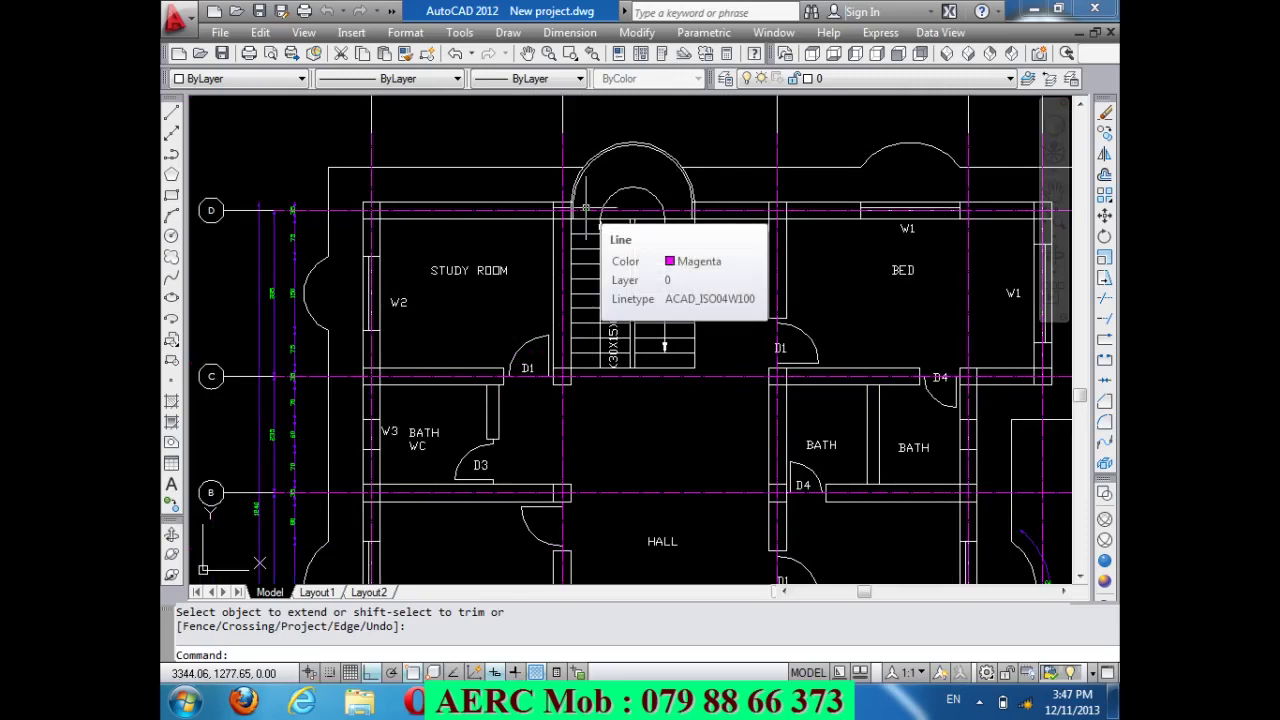
# Zoom out to the full drawing, then back in on the section's stair flights and slabs.
pyautogui.scroll(-2, 586, 208)
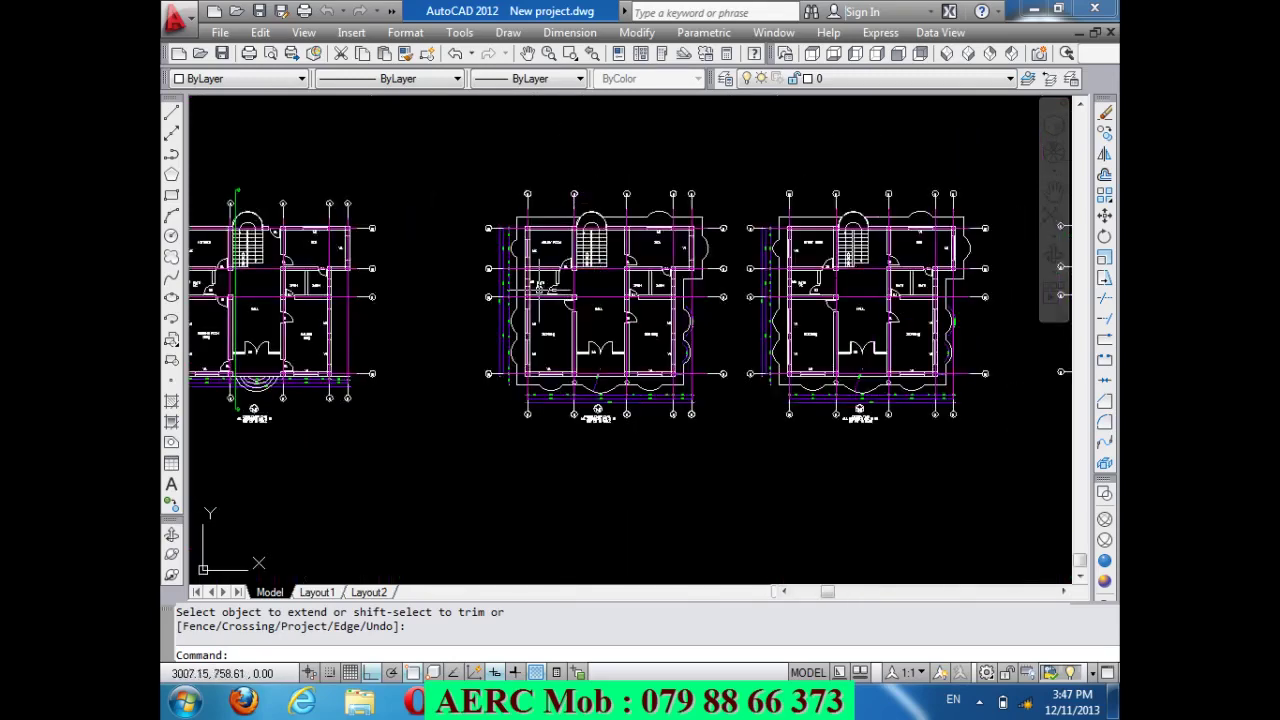
pyautogui.scroll(-2, 540, 285)
pyautogui.scroll(2, 530, 152)
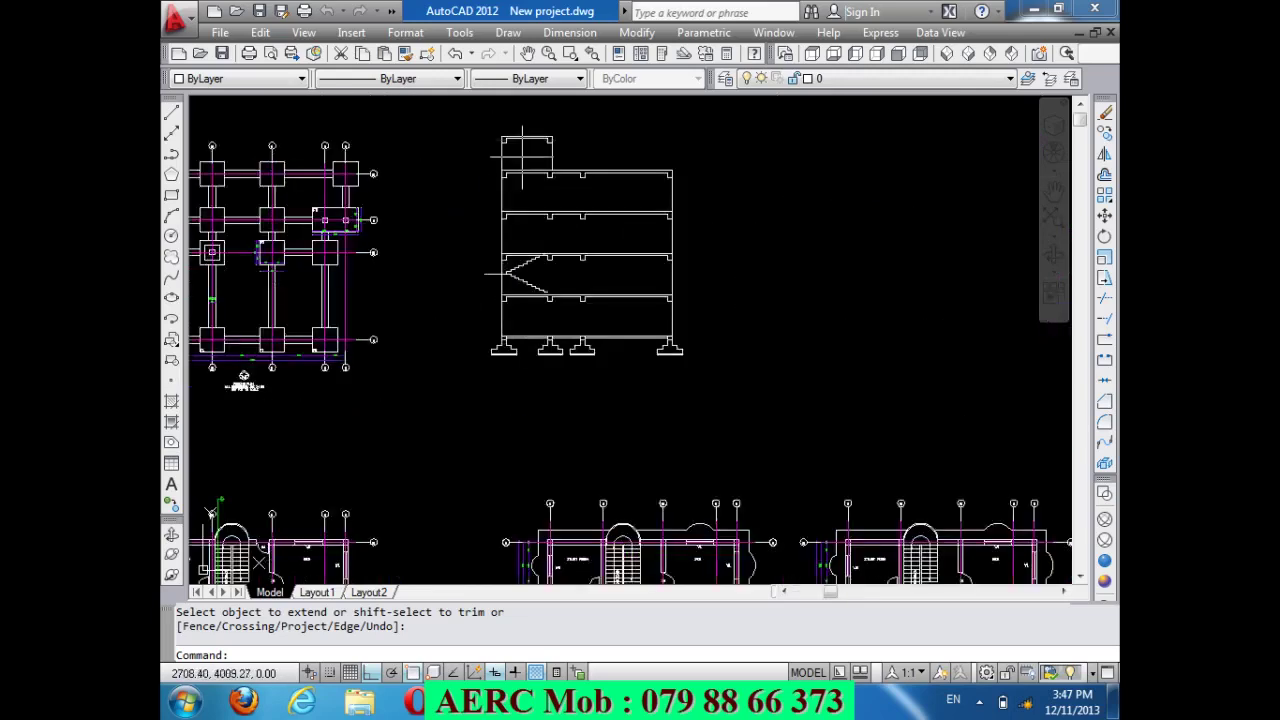
pyautogui.scroll(2, 524, 200)
pyautogui.scroll(2, 524, 207)
pyautogui.scroll(3, 562, 362)
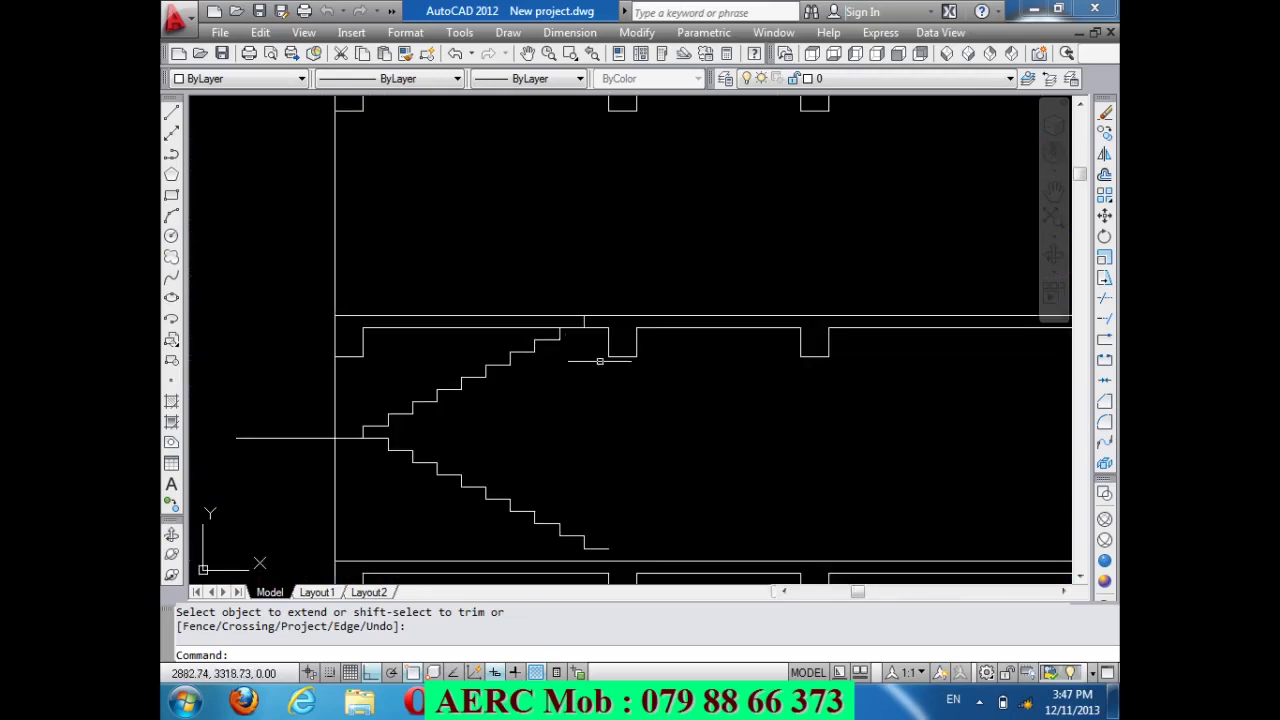
pyautogui.scroll(-2, 643, 370)
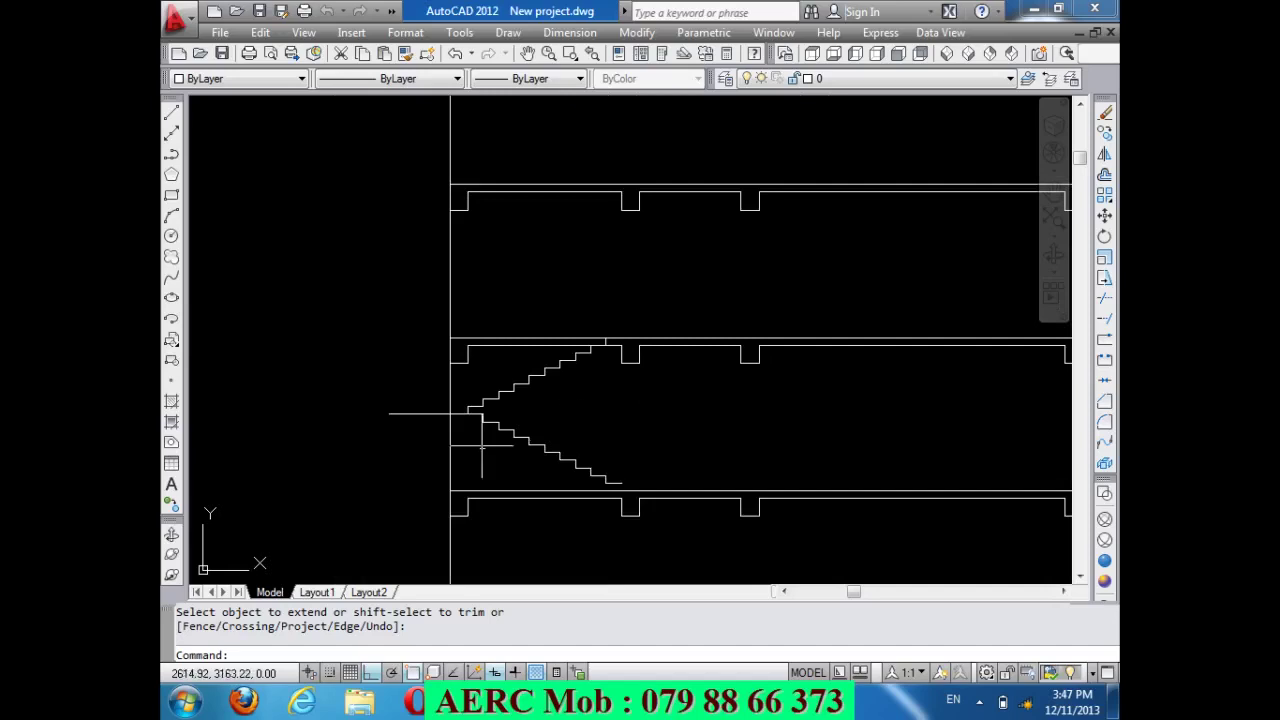
pyautogui.scroll(2, 473, 443)
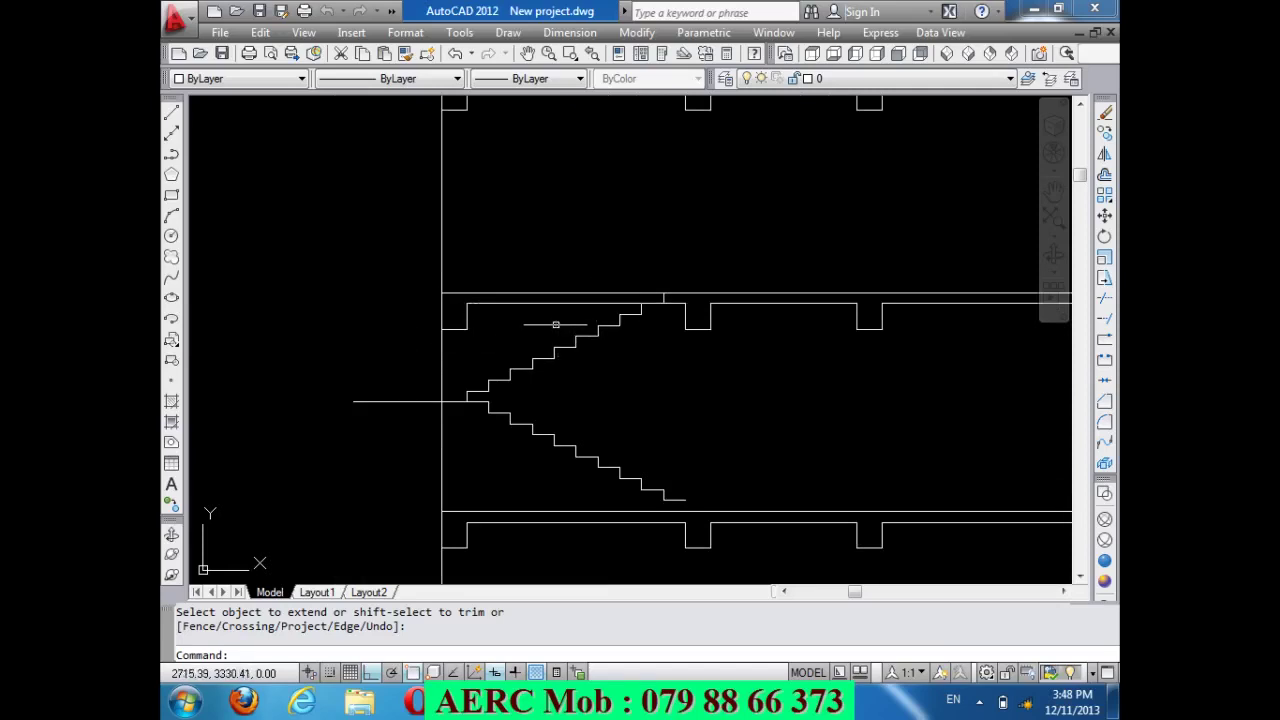
# Trim the slab lines left of the stair landing with a crossing selection.
pyautogui.write('tr')
pyautogui.press('Return')
pyautogui.press('Return')
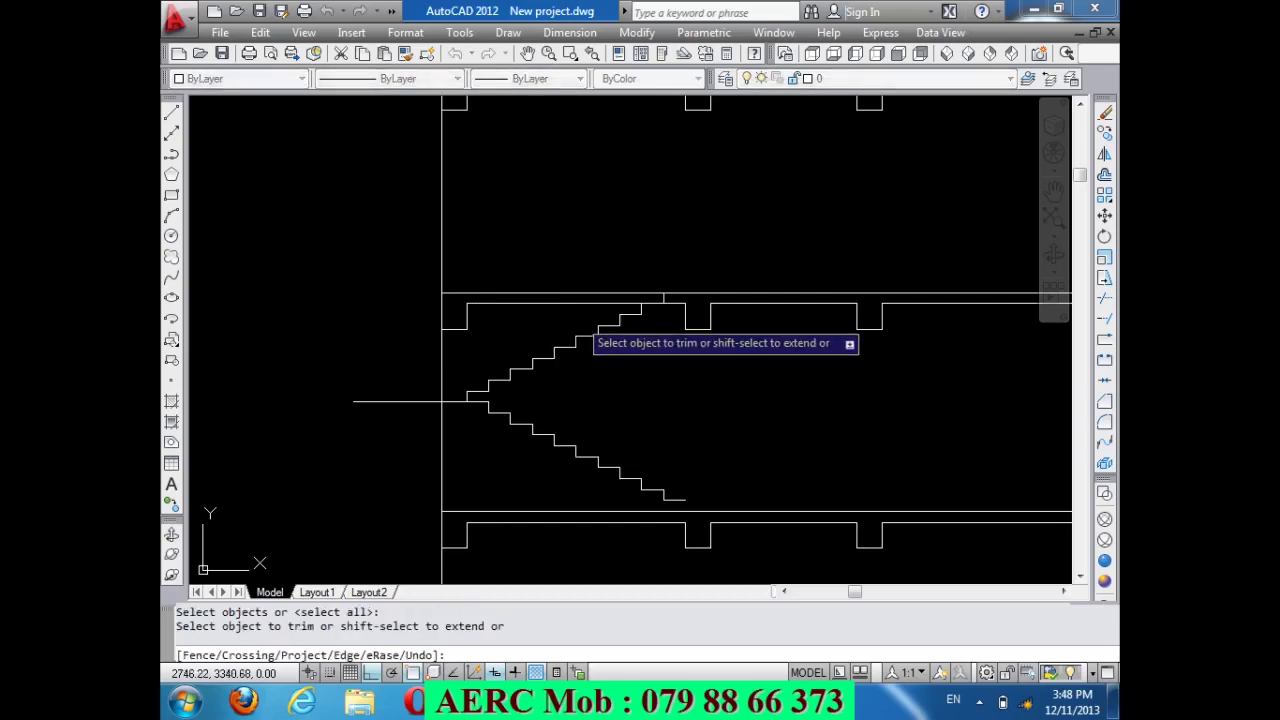
pyautogui.click(579, 313)
pyautogui.click(555, 258)
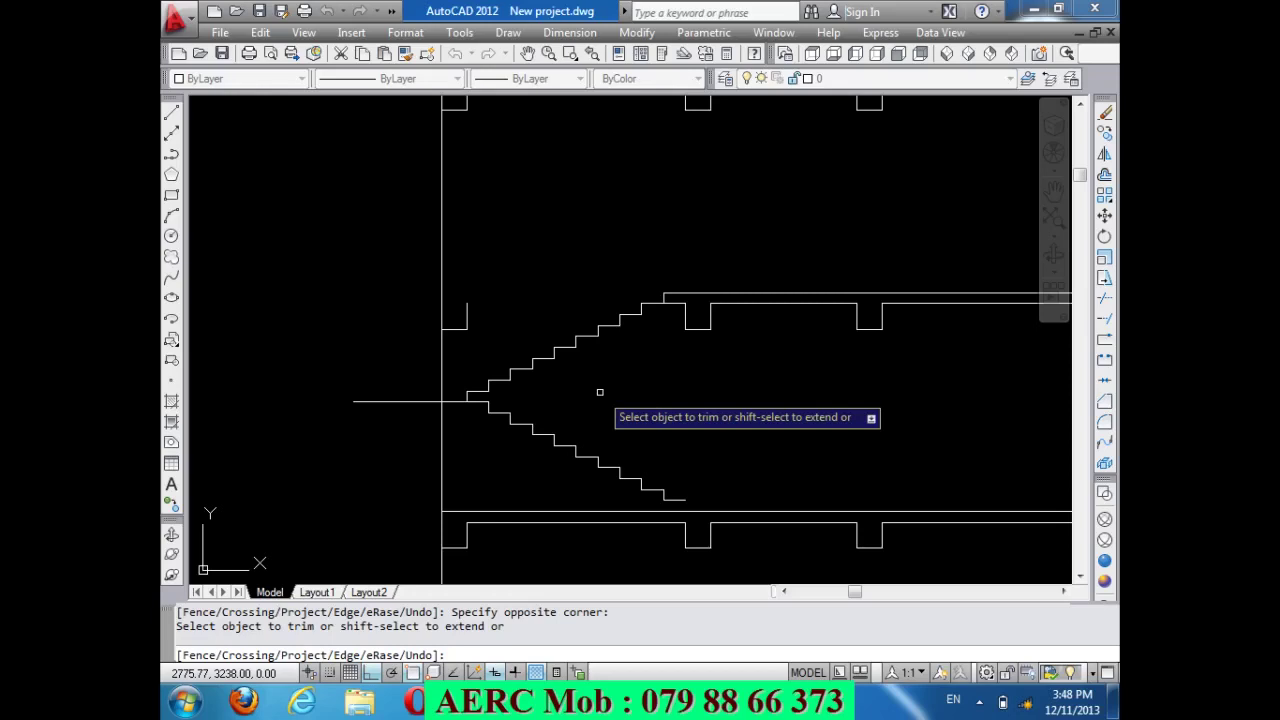
pyautogui.press('Return')
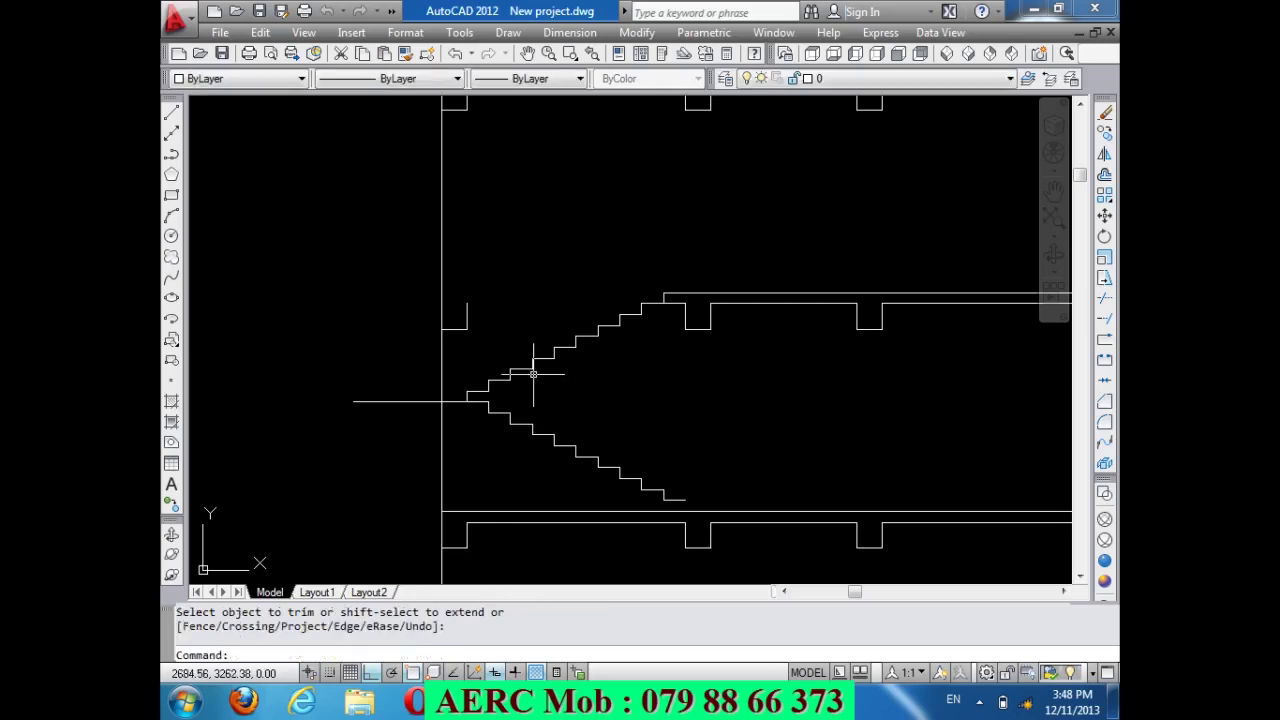
# Delete the leftover L-shaped stub lines beside the wall.
pyautogui.click(498, 343)
pyautogui.click(463, 322)
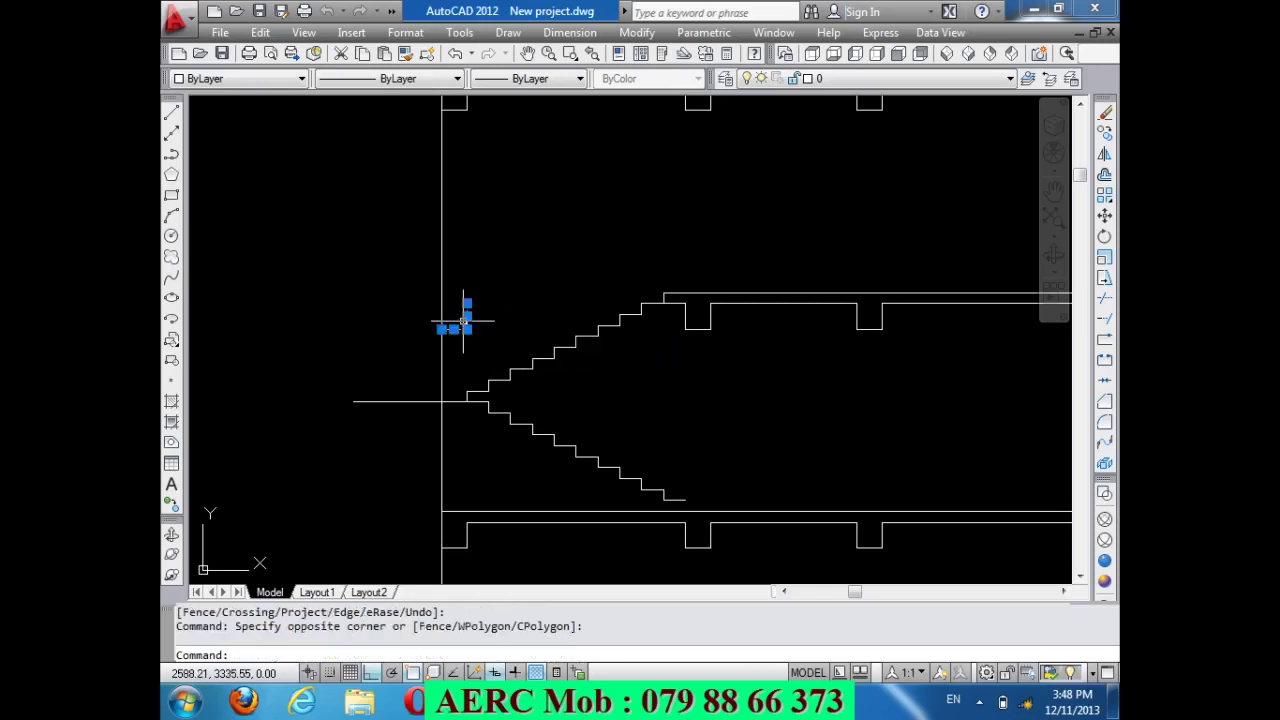
pyautogui.press('Escape')
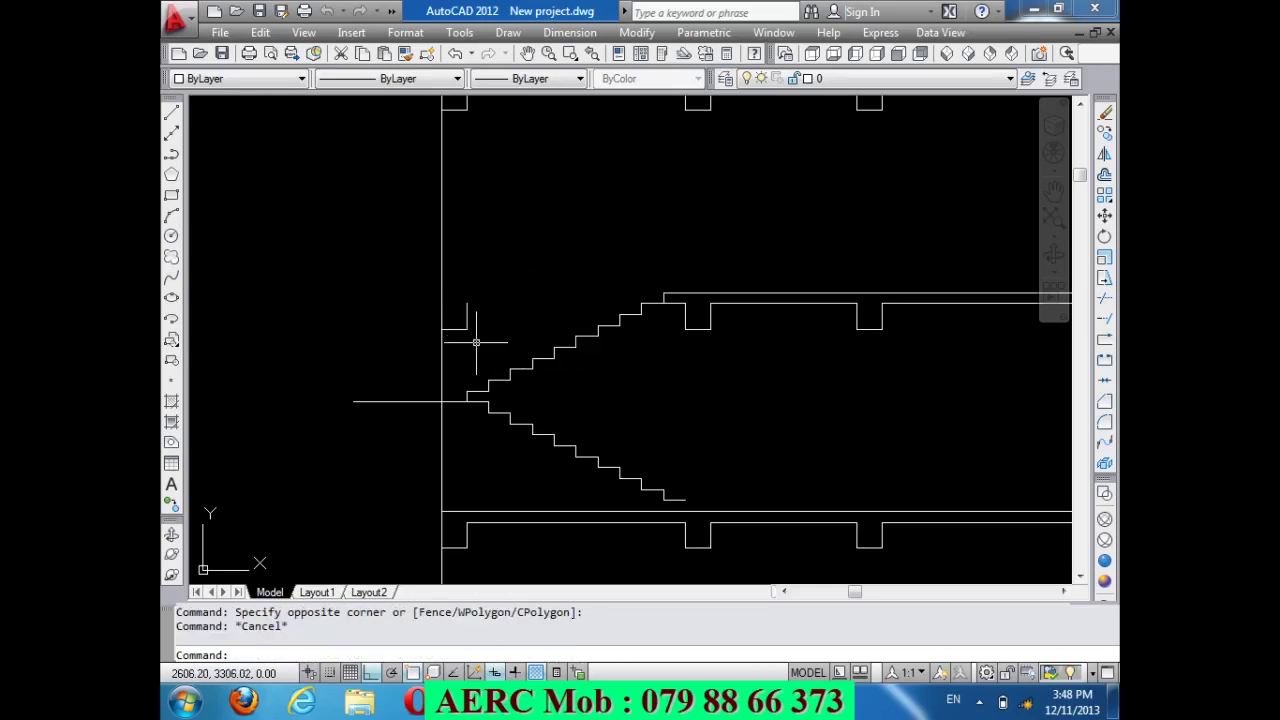
pyautogui.click(479, 337)
pyautogui.click(462, 322)
pyautogui.press('Delete')
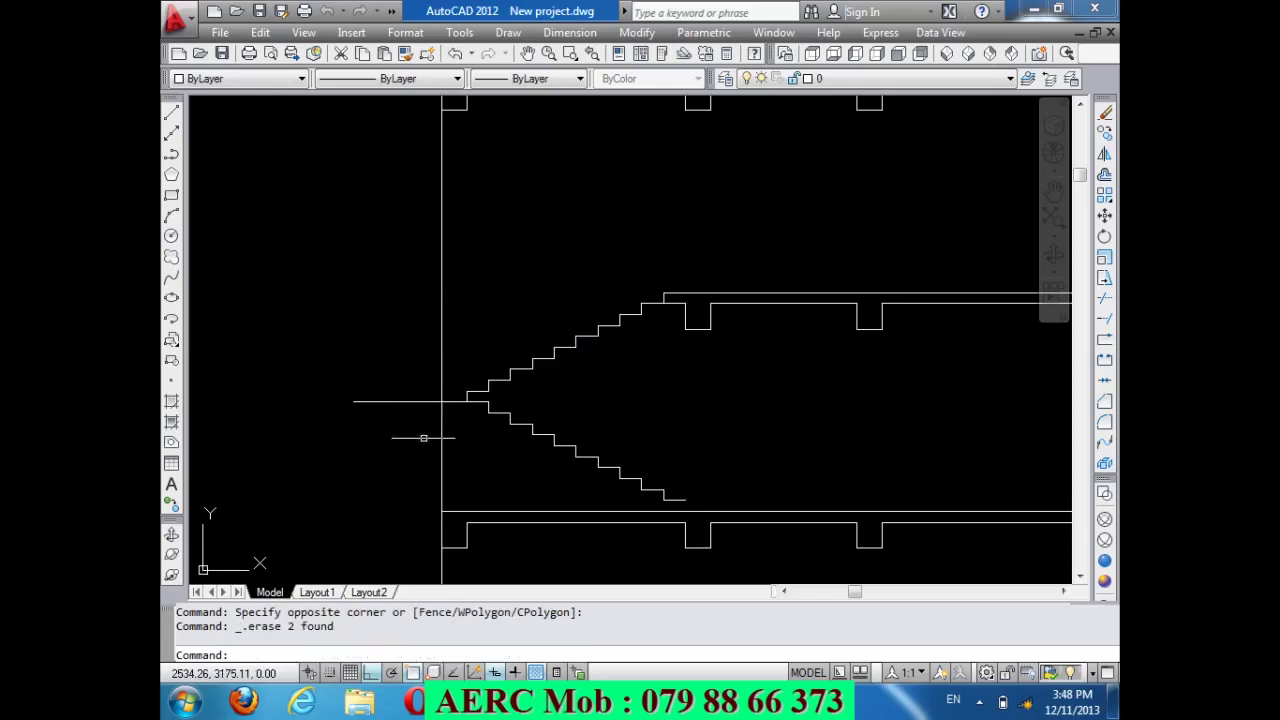
# Draw the landing downstand from the landing endpoint with segments 50, 35 and 35.
pyautogui.write('l')
pyautogui.press('Return')
pyautogui.click(440, 401)
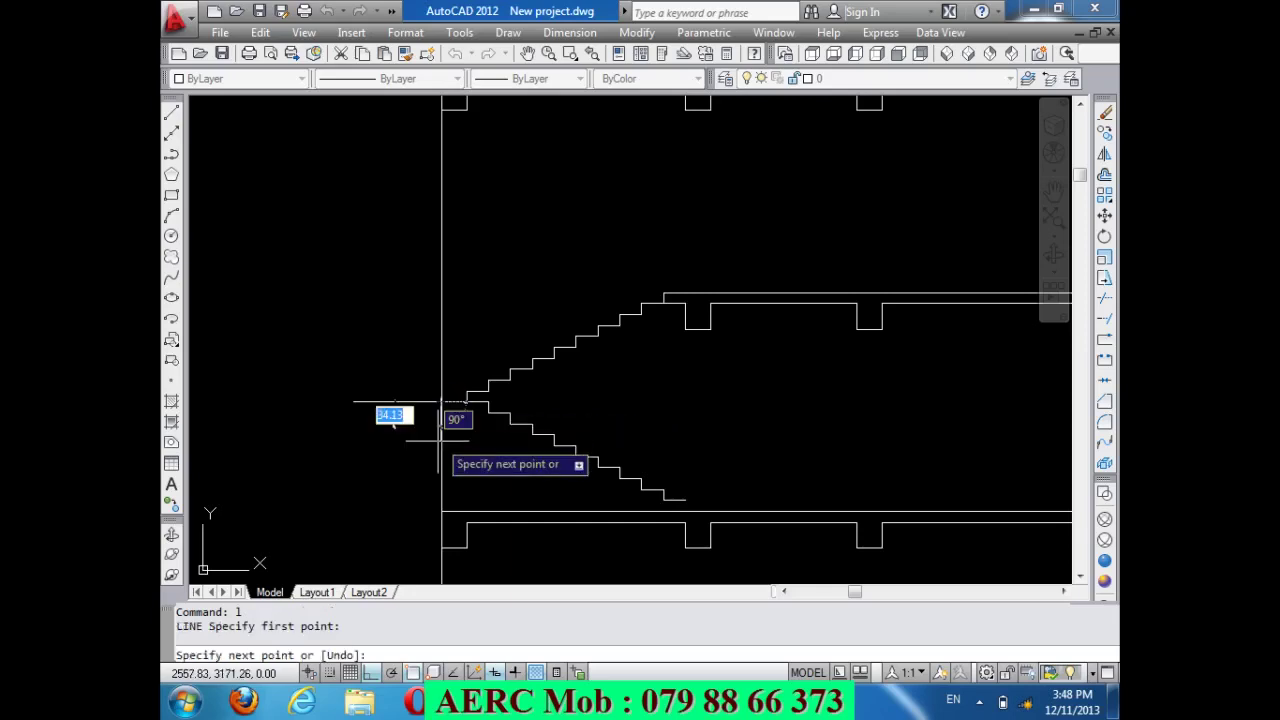
pyautogui.write('50')
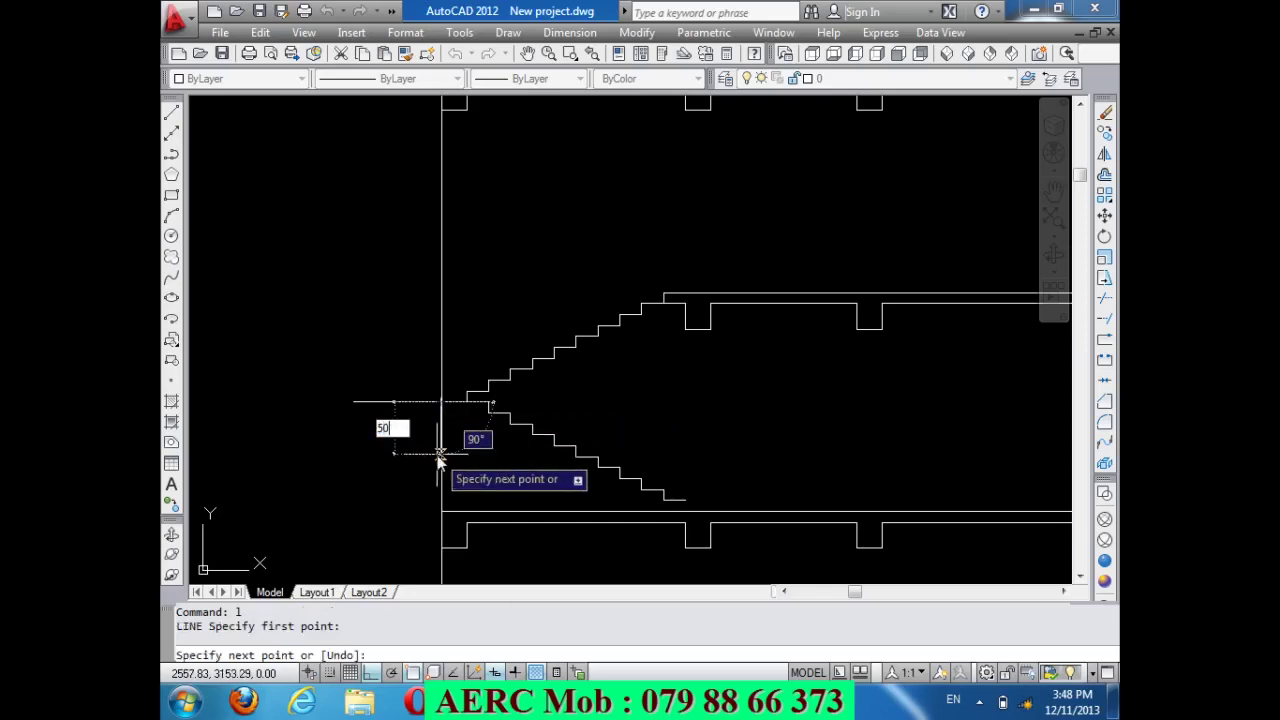
pyautogui.press('Return')
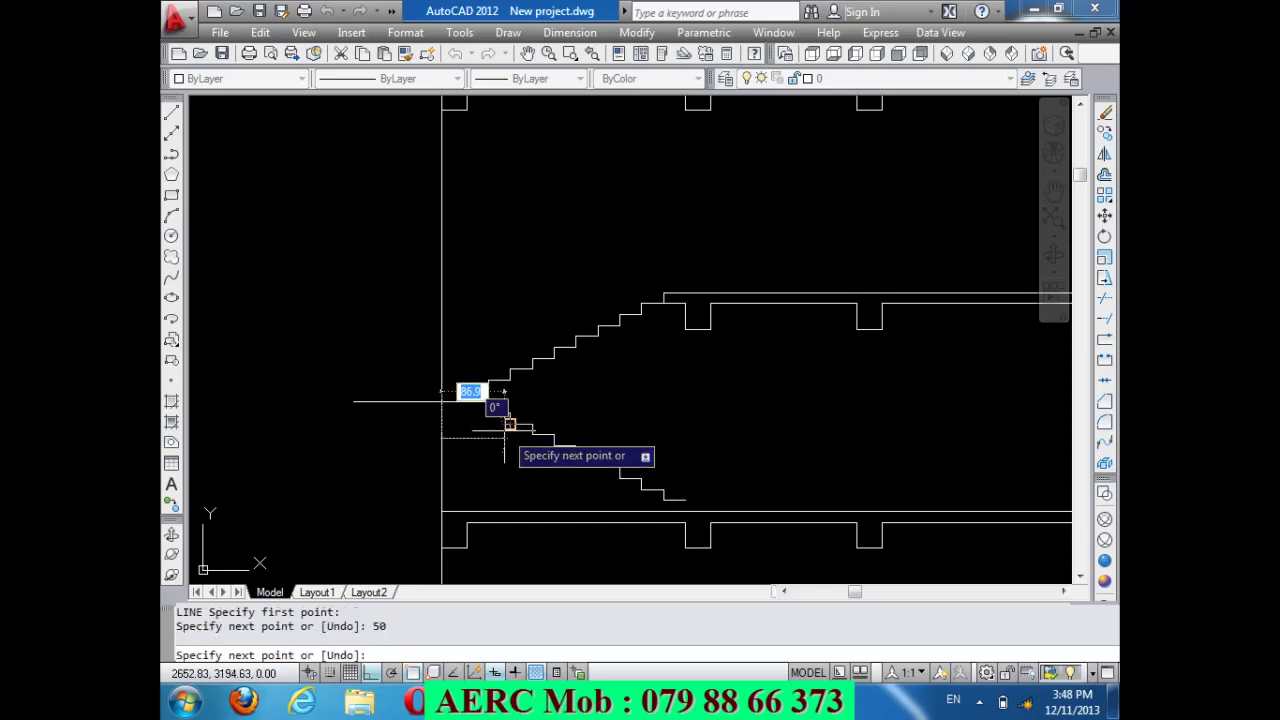
pyautogui.press('Return')
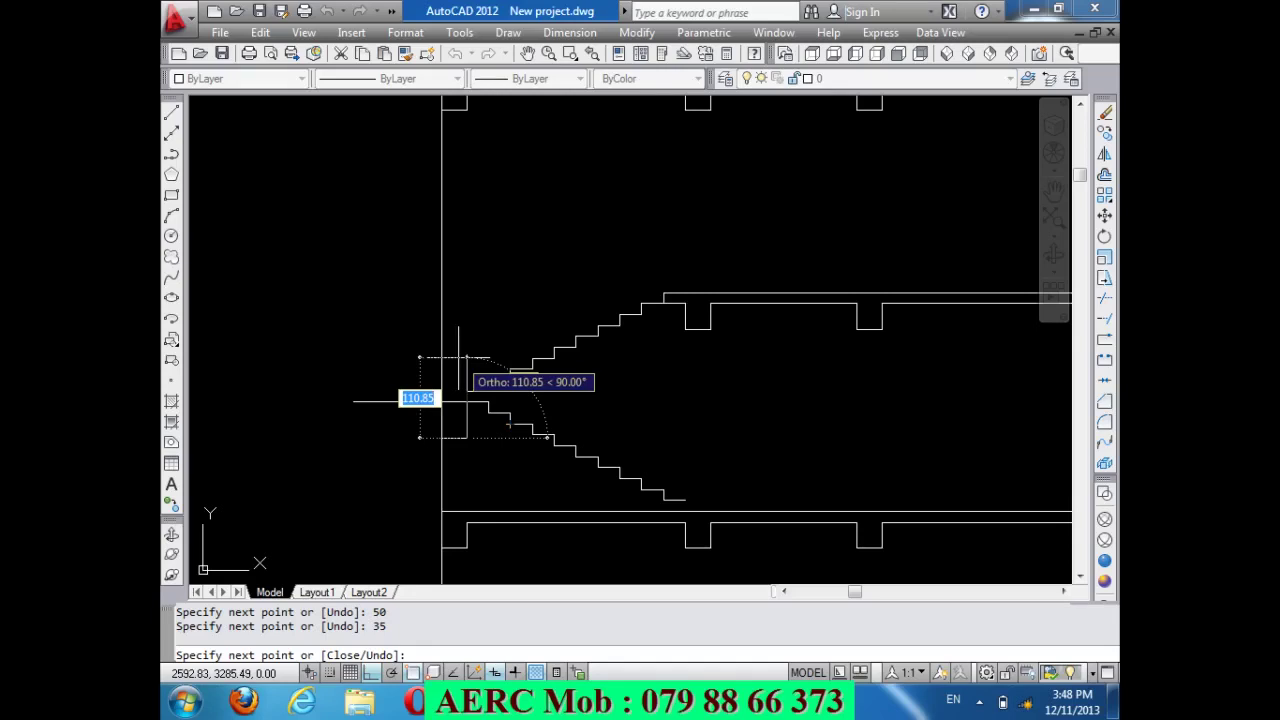
pyautogui.write('35')
pyautogui.press('Return')
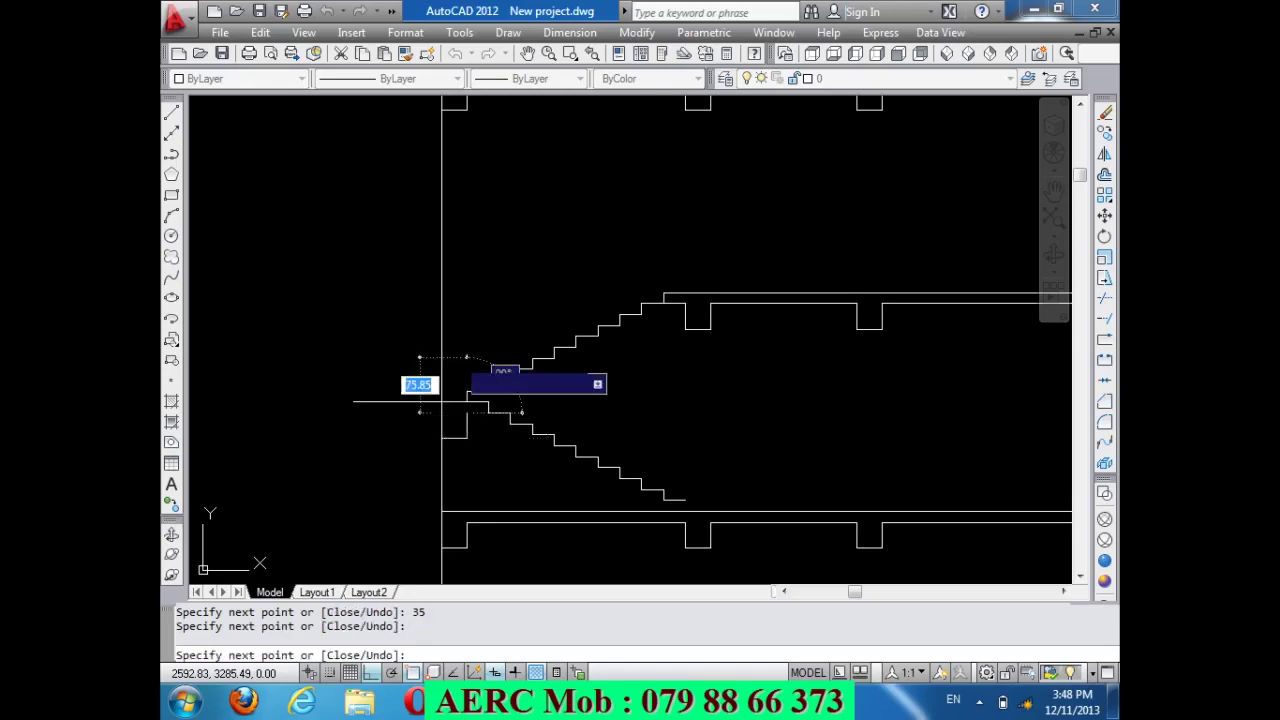
pyautogui.press('Return')
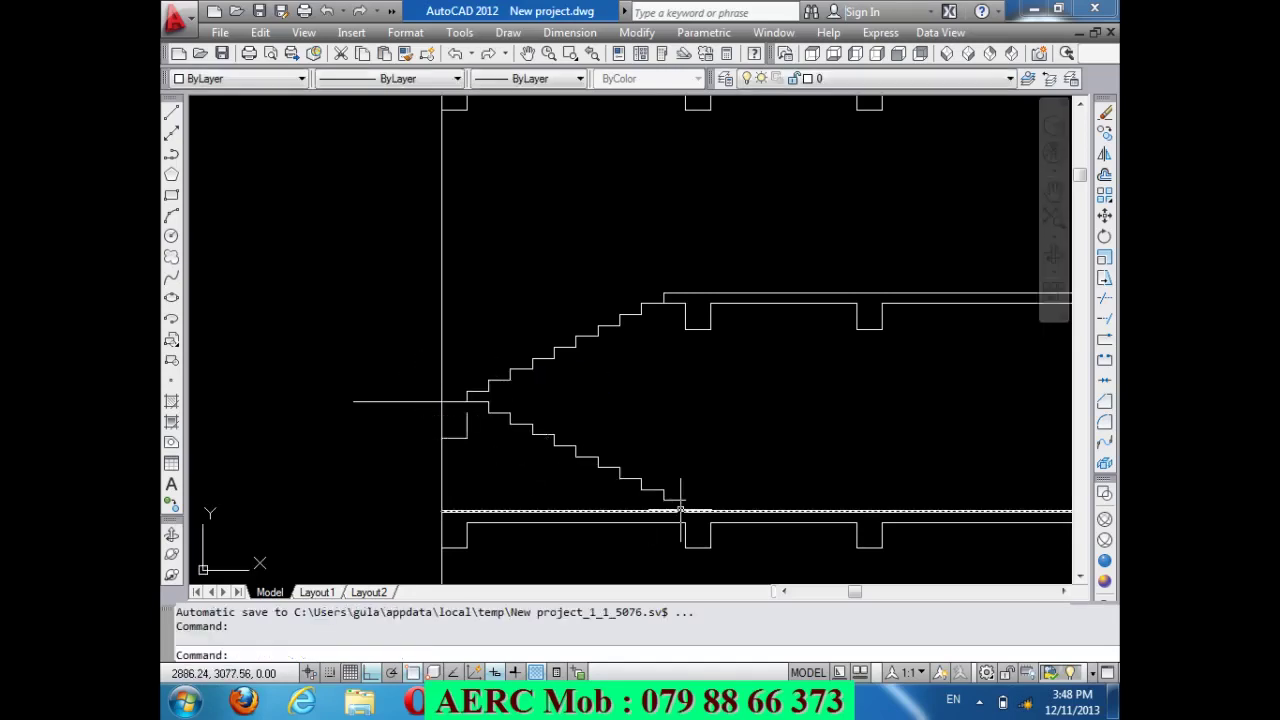
# Draw a vertical line from the lower flight's last step down to the ground slab.
pyautogui.write('l')
pyautogui.press('Return')
pyautogui.scroll(8, 685, 500)
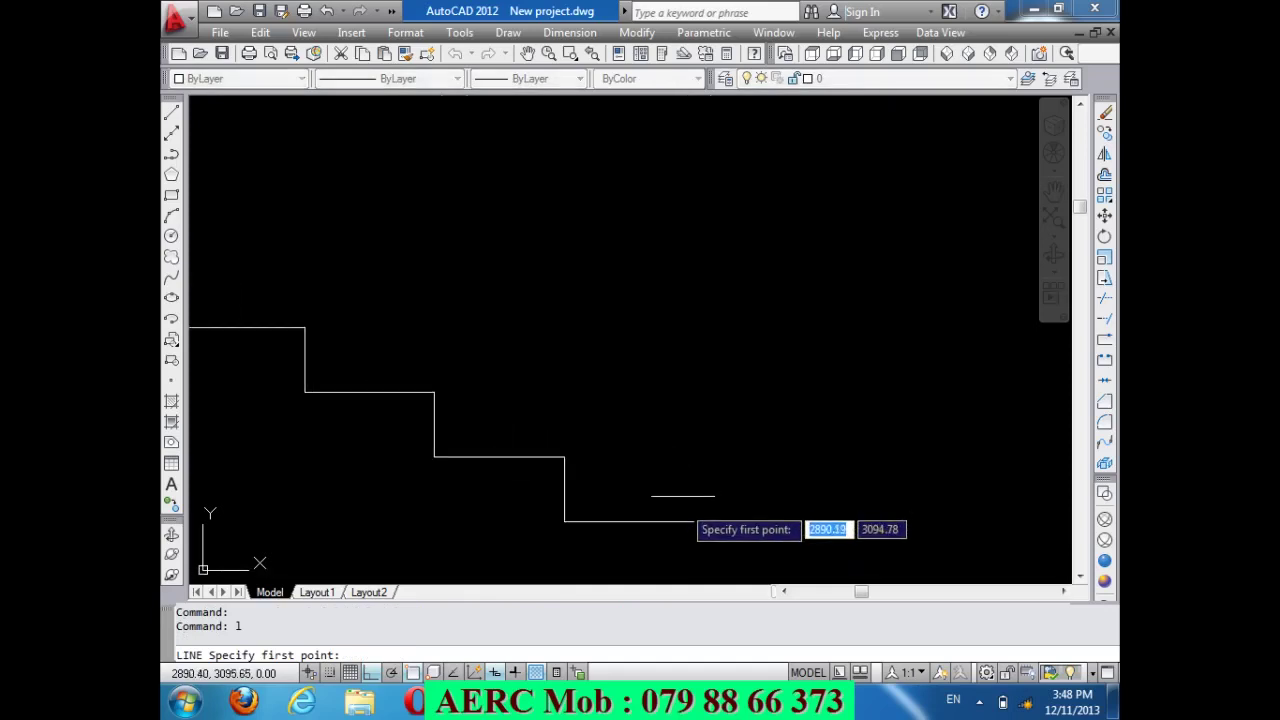
pyautogui.scroll(-6, 685, 505)
pyautogui.click(684, 454)
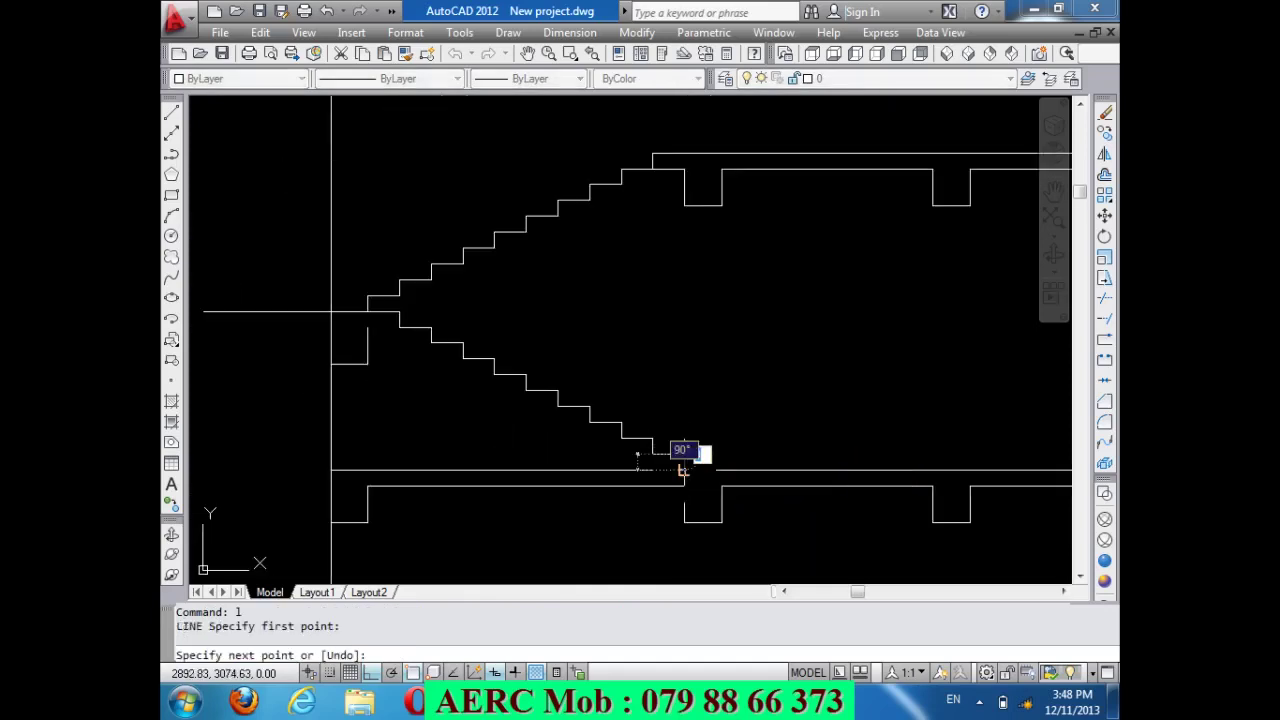
pyautogui.click(684, 468)
pyautogui.press('Return')
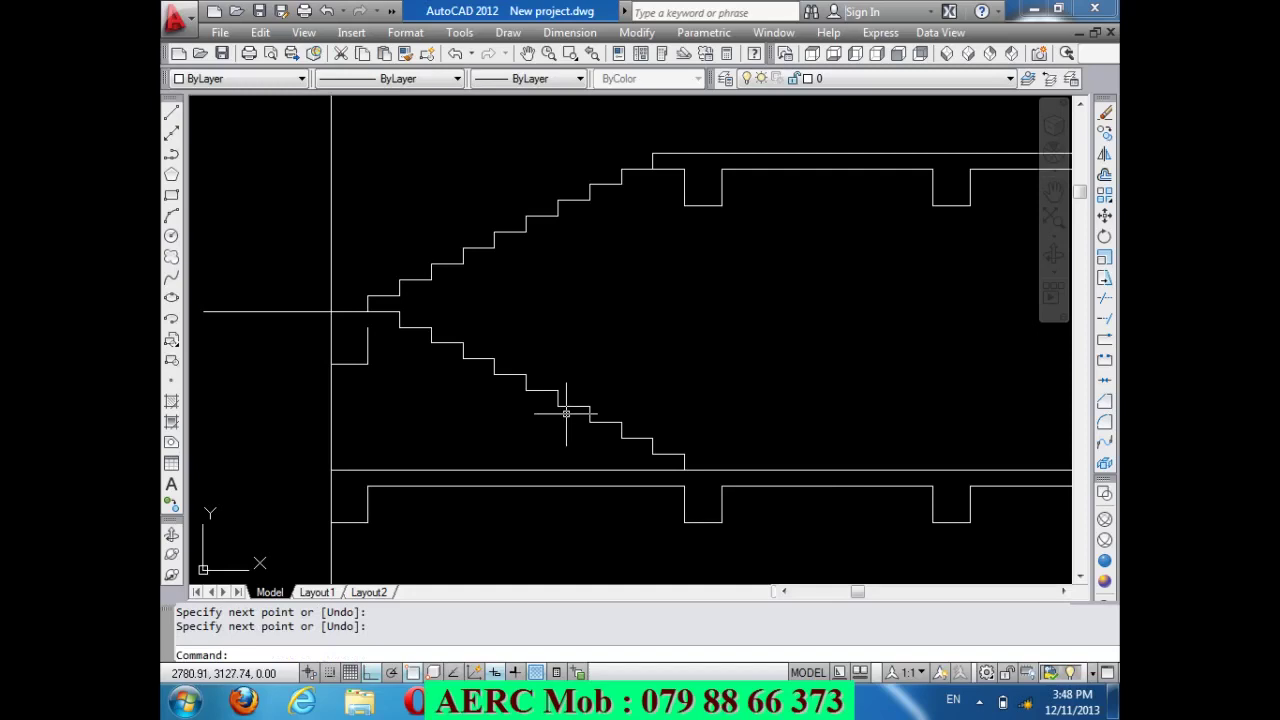
# Offset the left landing line 15 units downward.
pyautogui.write('o')
pyautogui.press('Return')
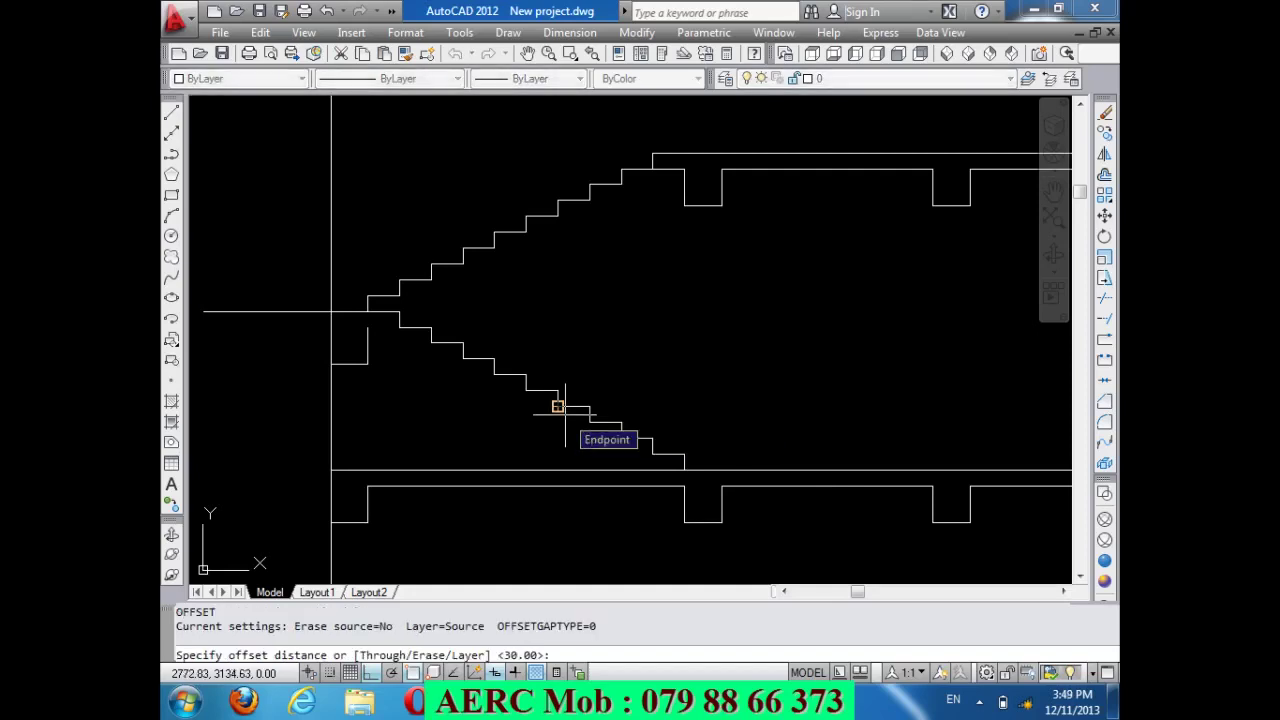
pyautogui.write('15')
pyautogui.press('Return')
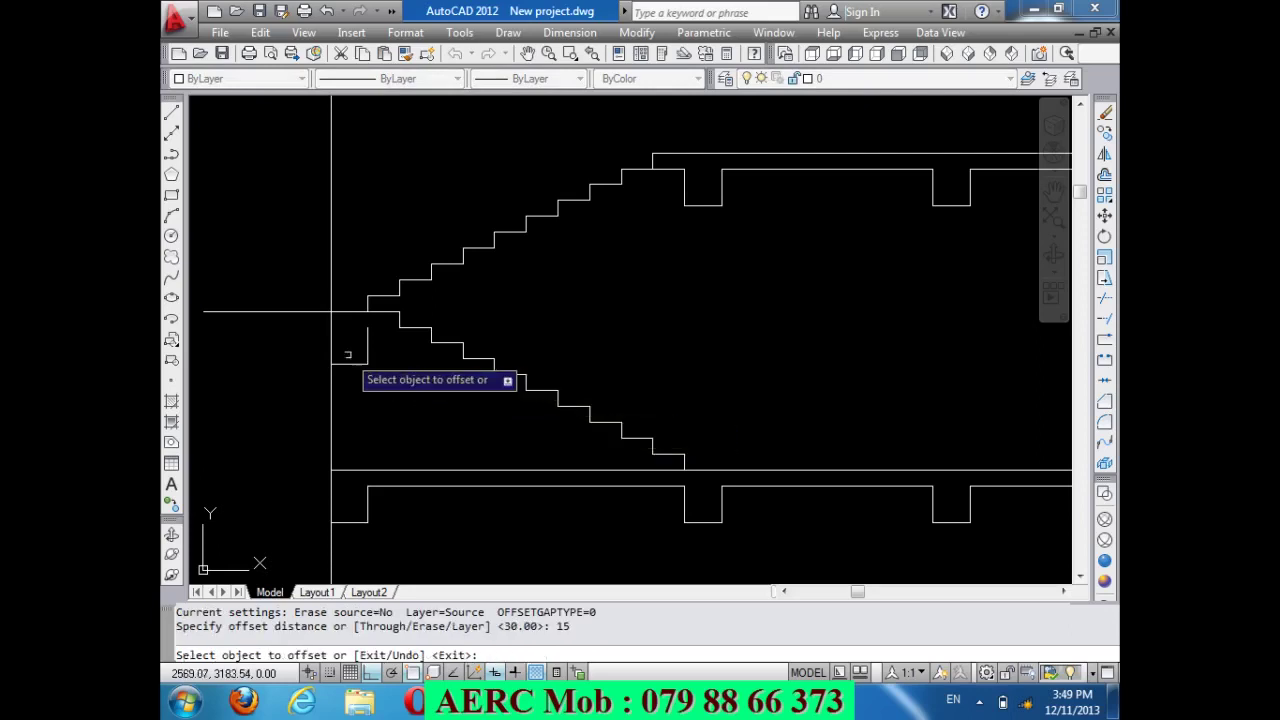
pyautogui.click(286, 312)
pyautogui.click(295, 330)
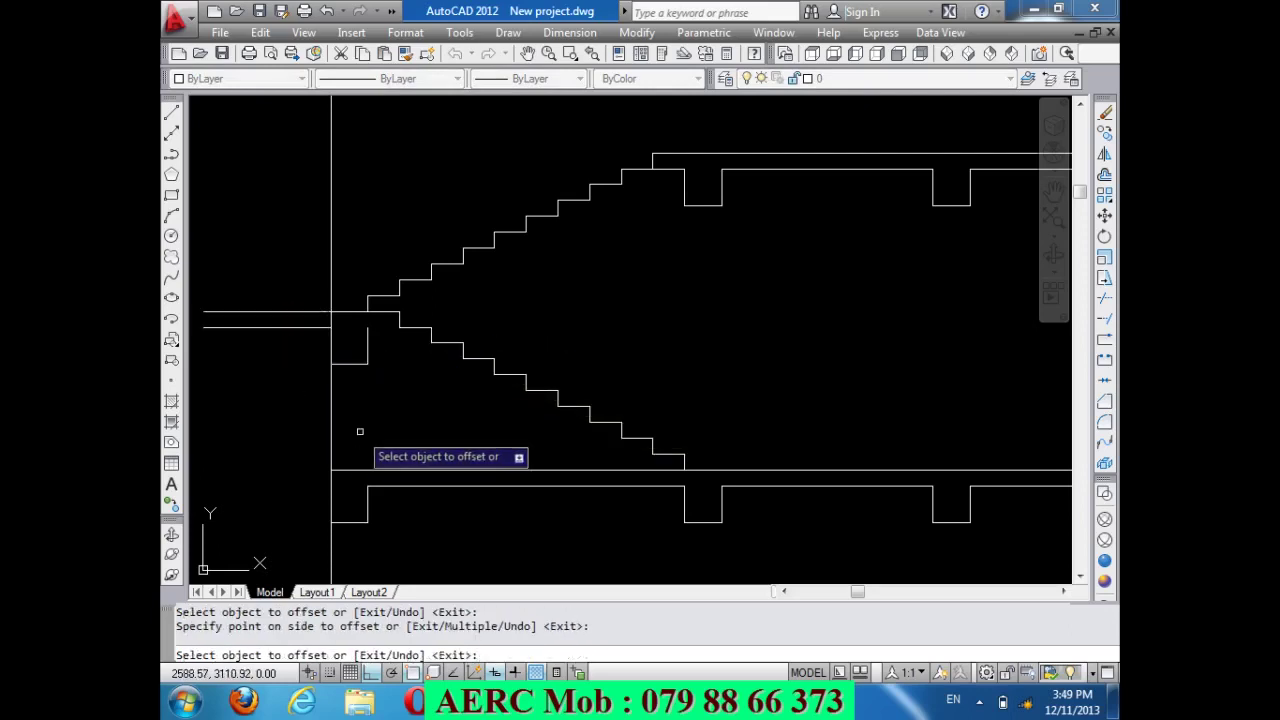
pyautogui.press('Return')
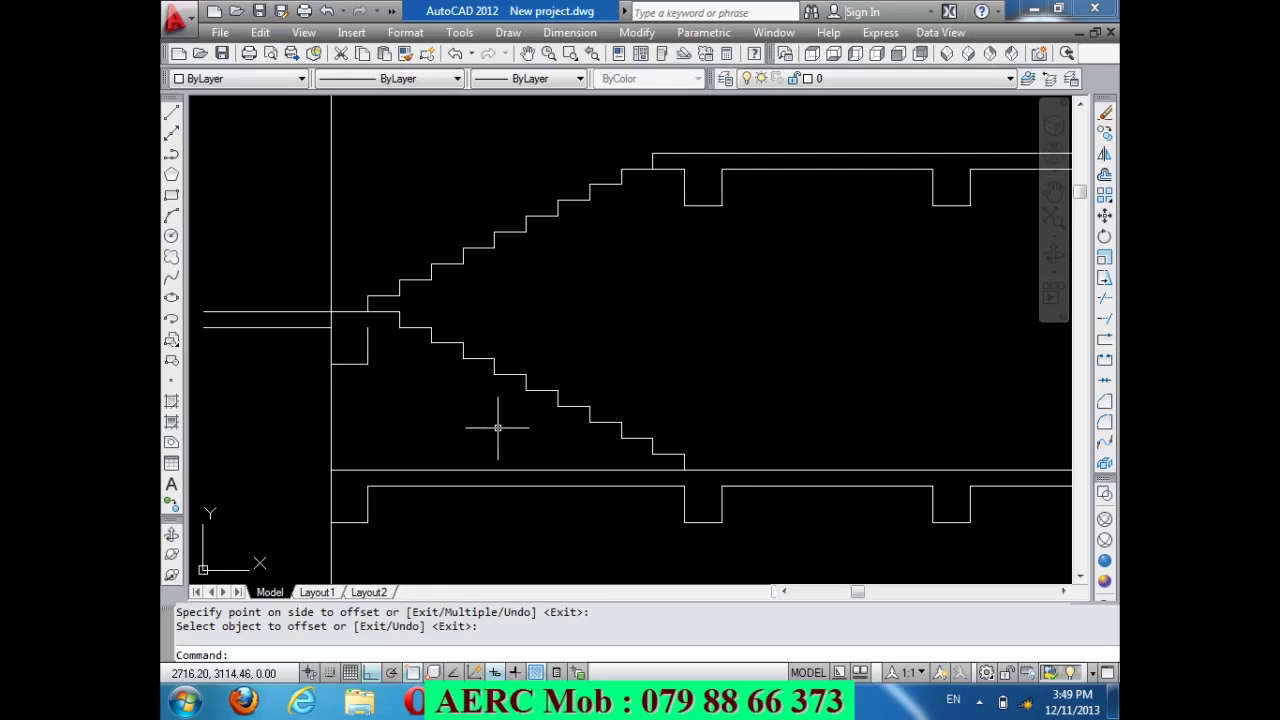
# Draw a sloped line from the lowest step's corner up to the landing corner.
pyautogui.write('L')
pyautogui.press('Return')
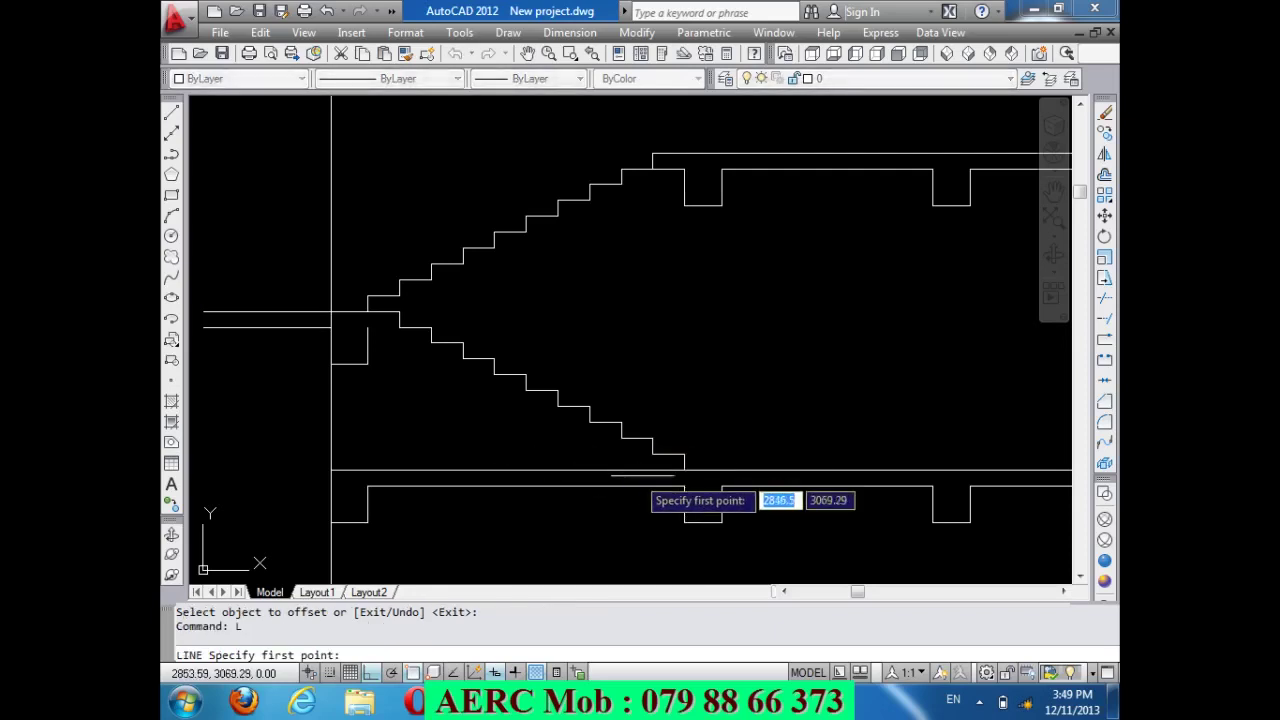
pyautogui.click(684, 469)
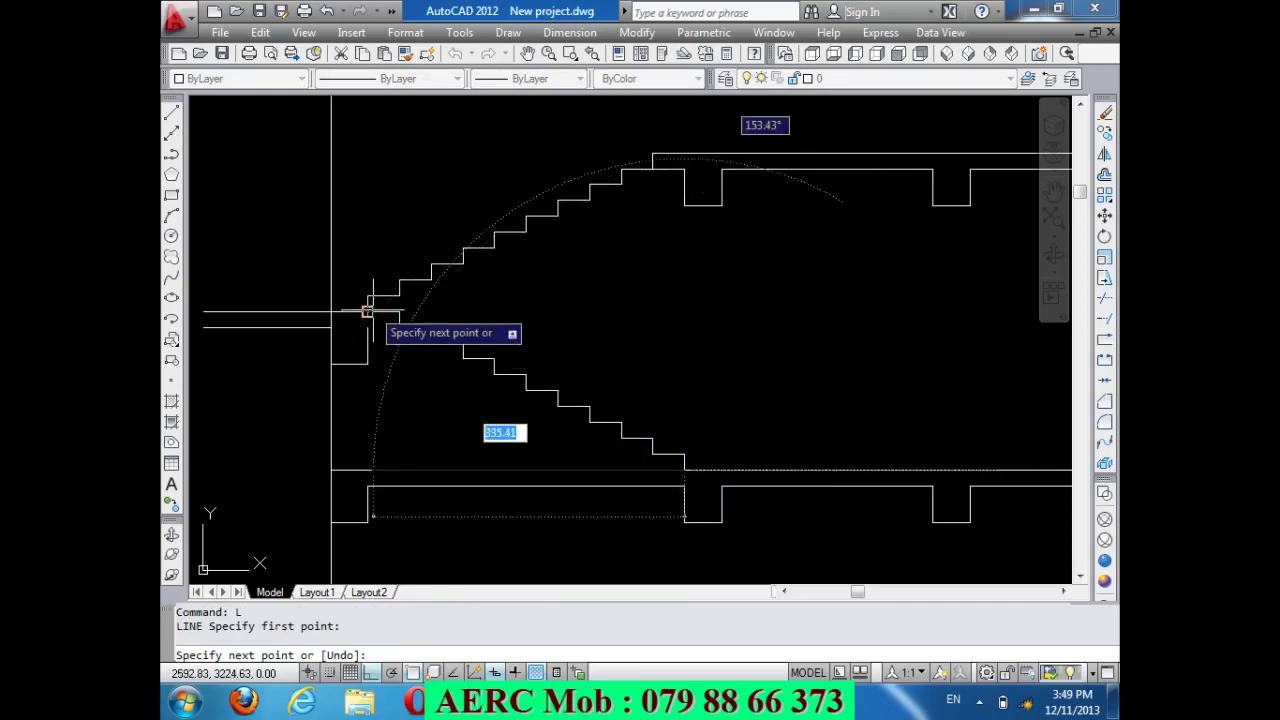
pyautogui.click(370, 312)
pyautogui.press('Return')
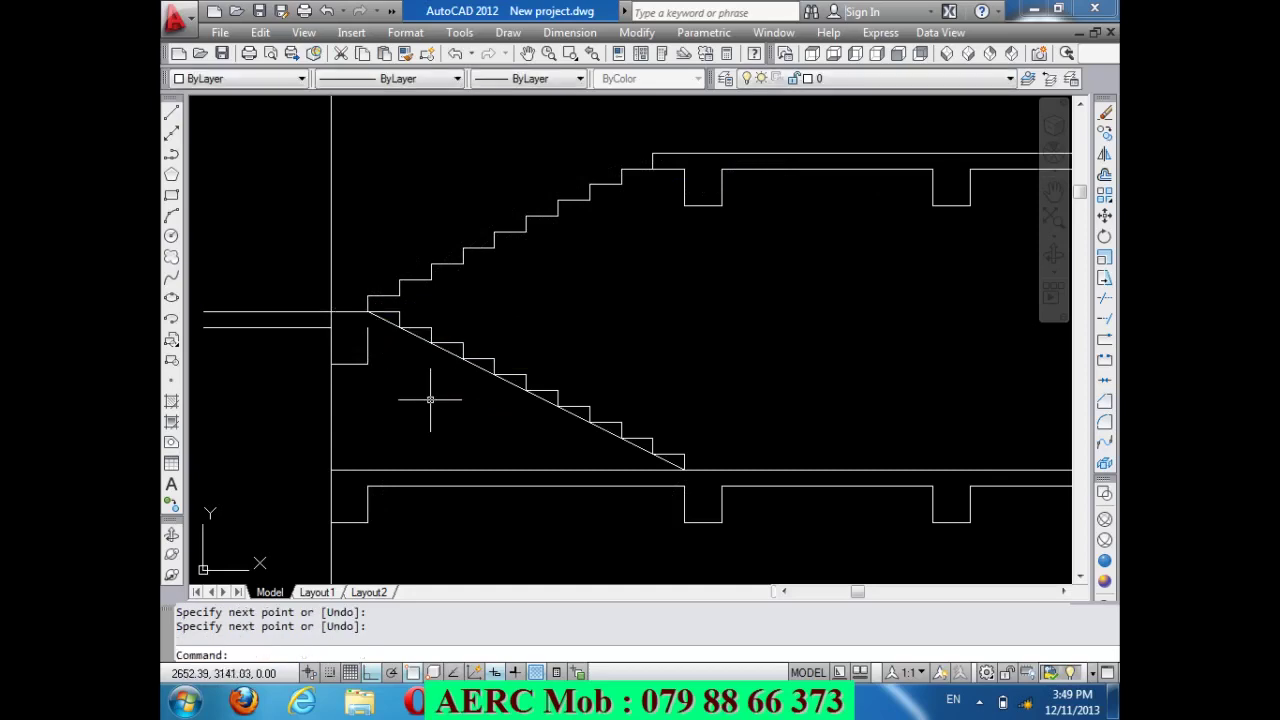
pyautogui.write('o')
# Offset the sloped line 15 units below and delete the original.
pyautogui.press('Return')
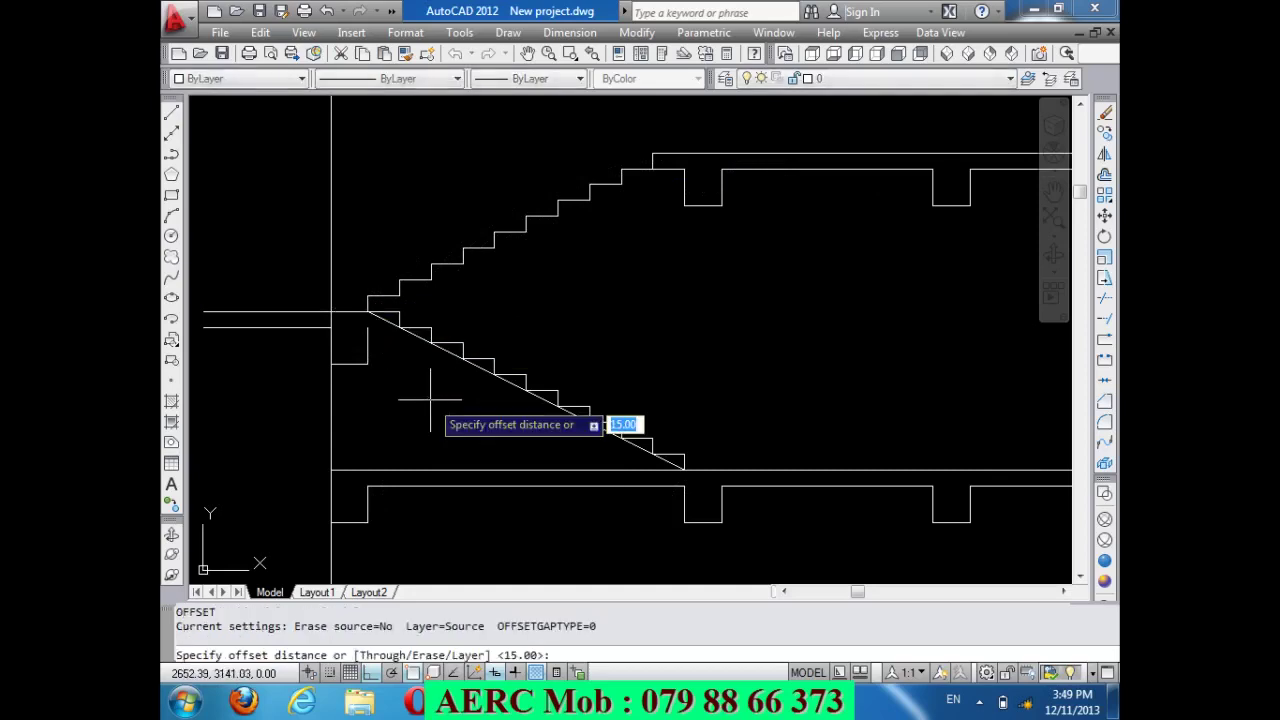
pyautogui.write('15')
pyautogui.press('Return')
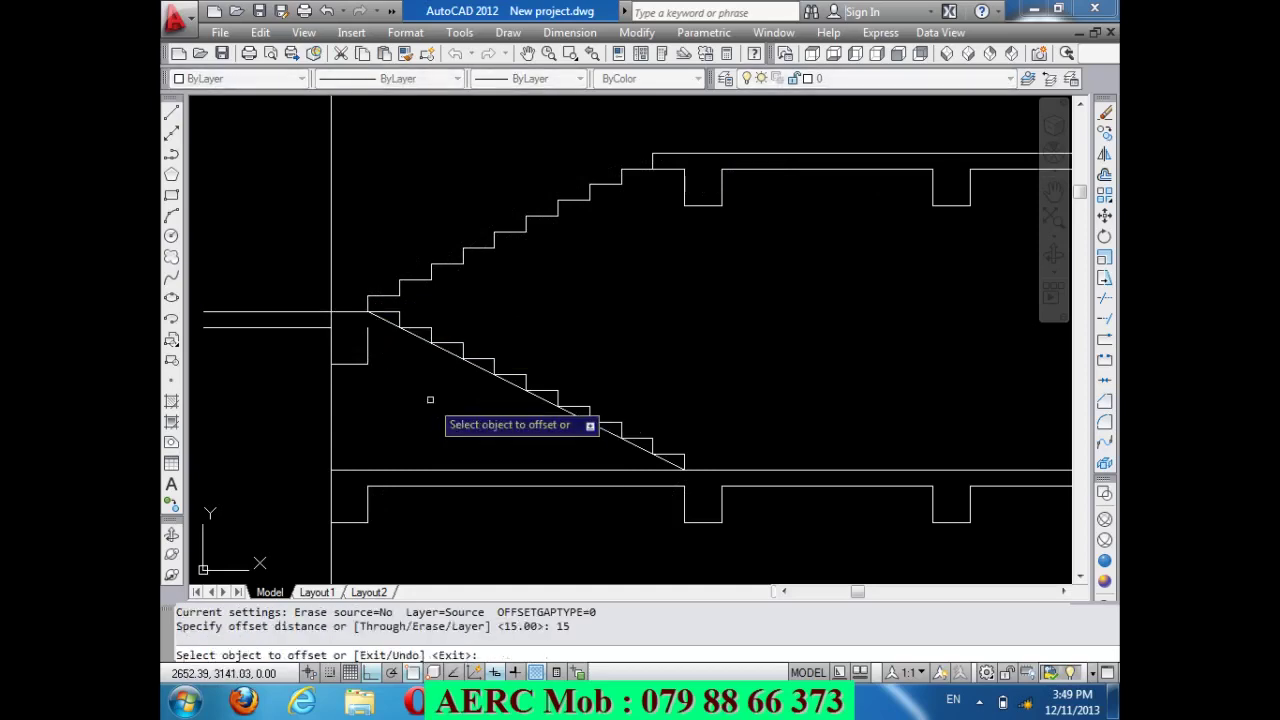
pyautogui.click(514, 385)
pyautogui.click(510, 400)
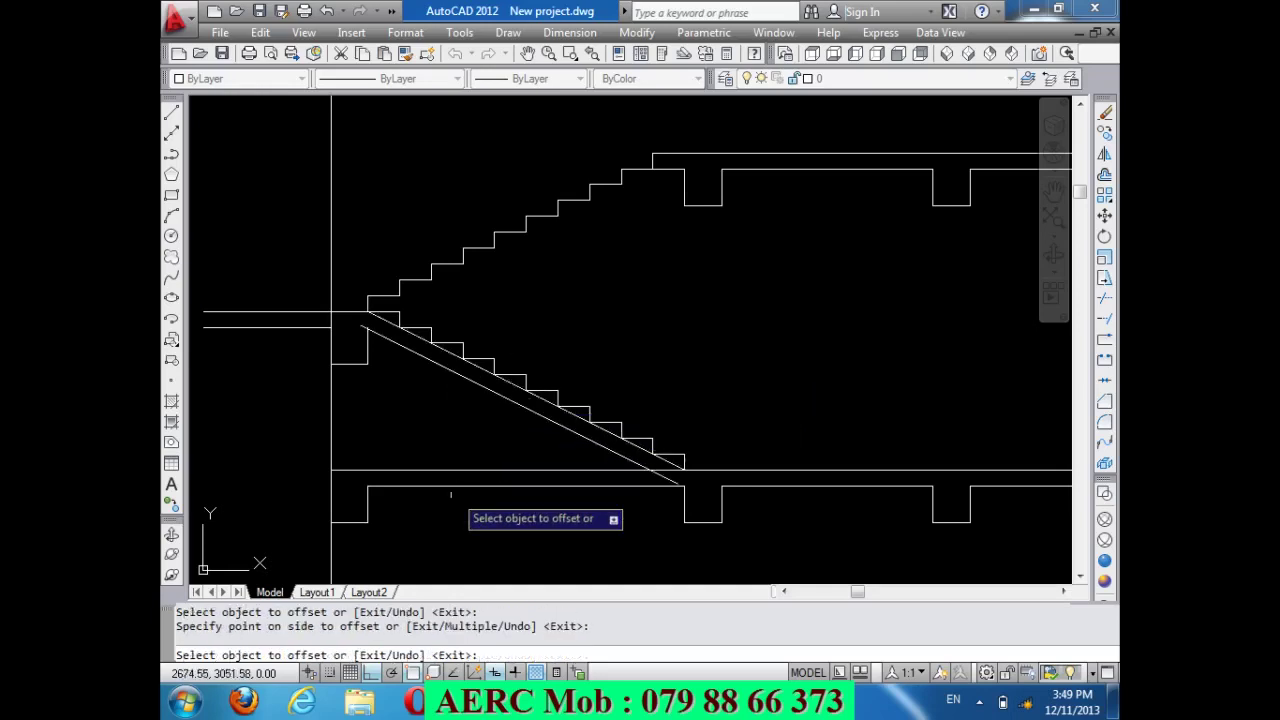
pyautogui.press('Return')
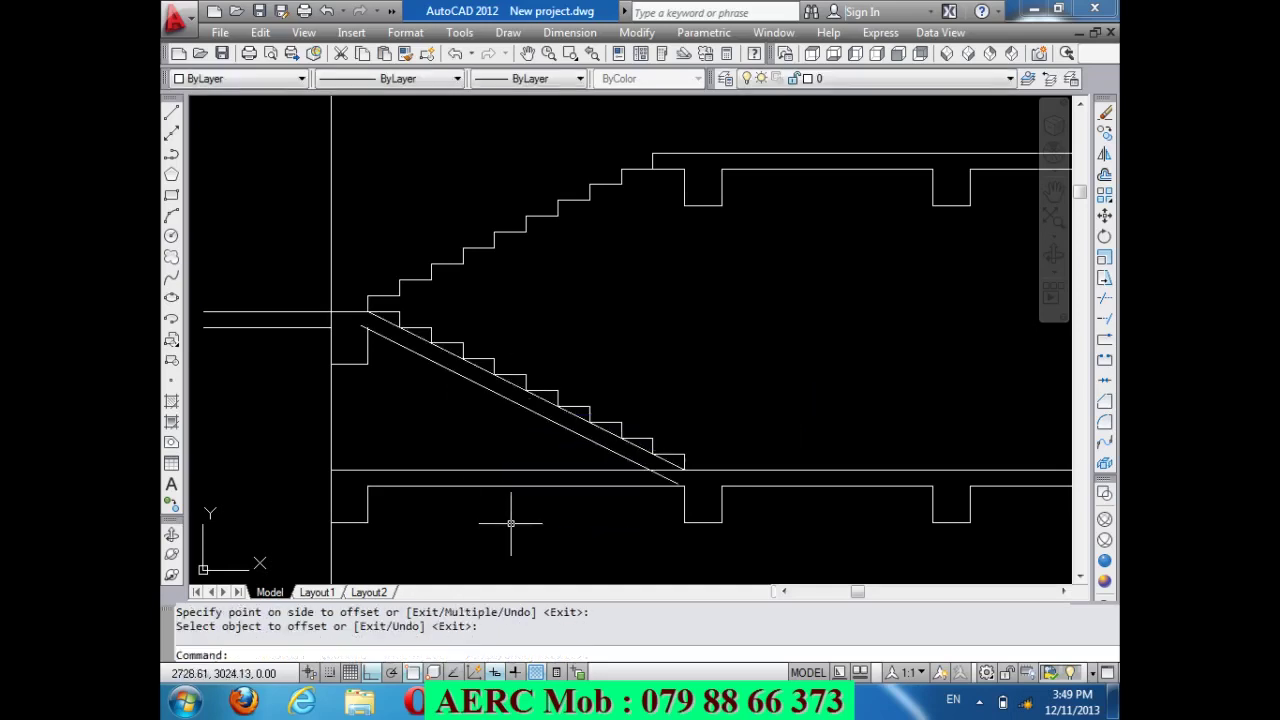
pyautogui.click(507, 381)
pyautogui.press('Delete')
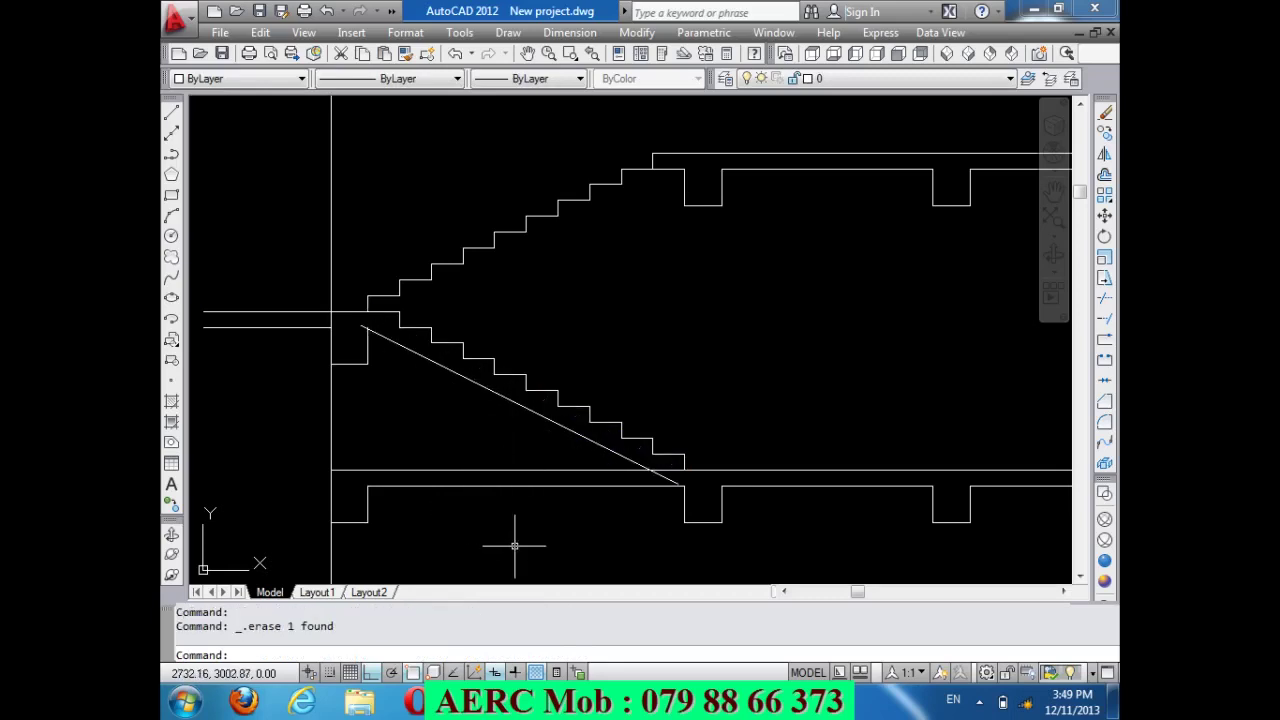
pyautogui.write('TR')
# Trim the sloped underside's ends at the ground slab and the landing edge.
pyautogui.press('Return')
pyautogui.press('Return')
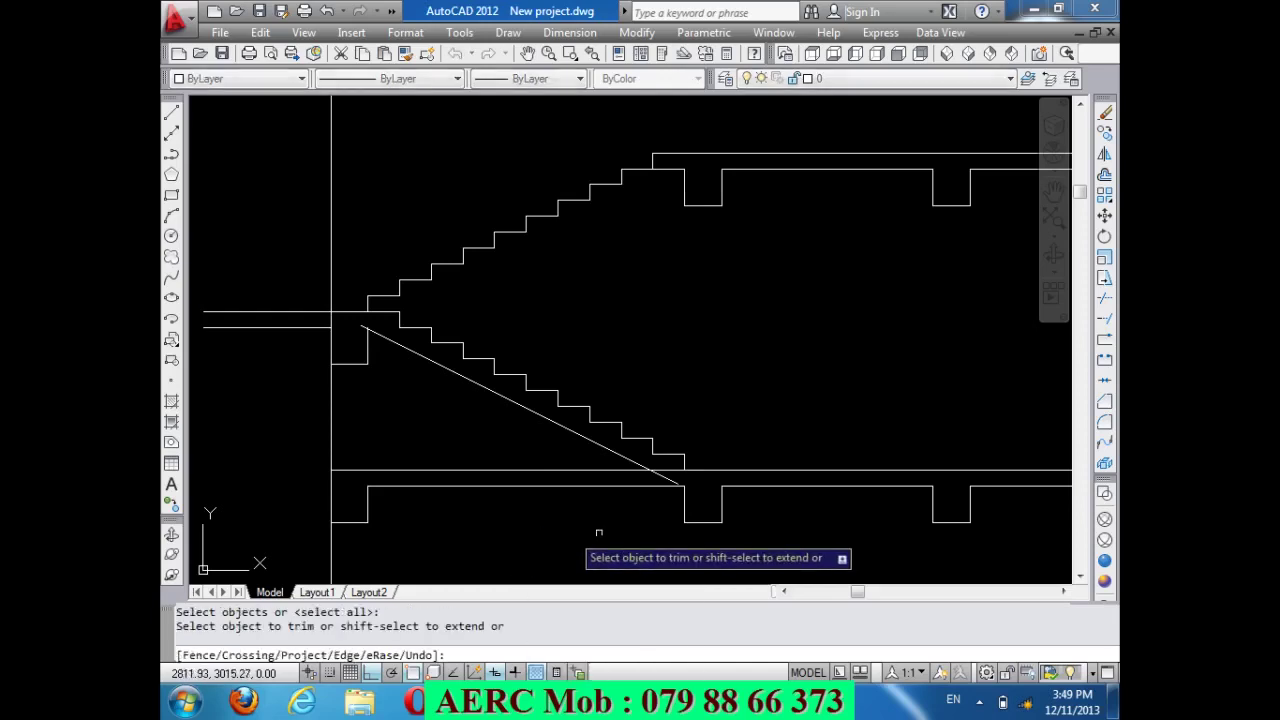
pyautogui.click(670, 479)
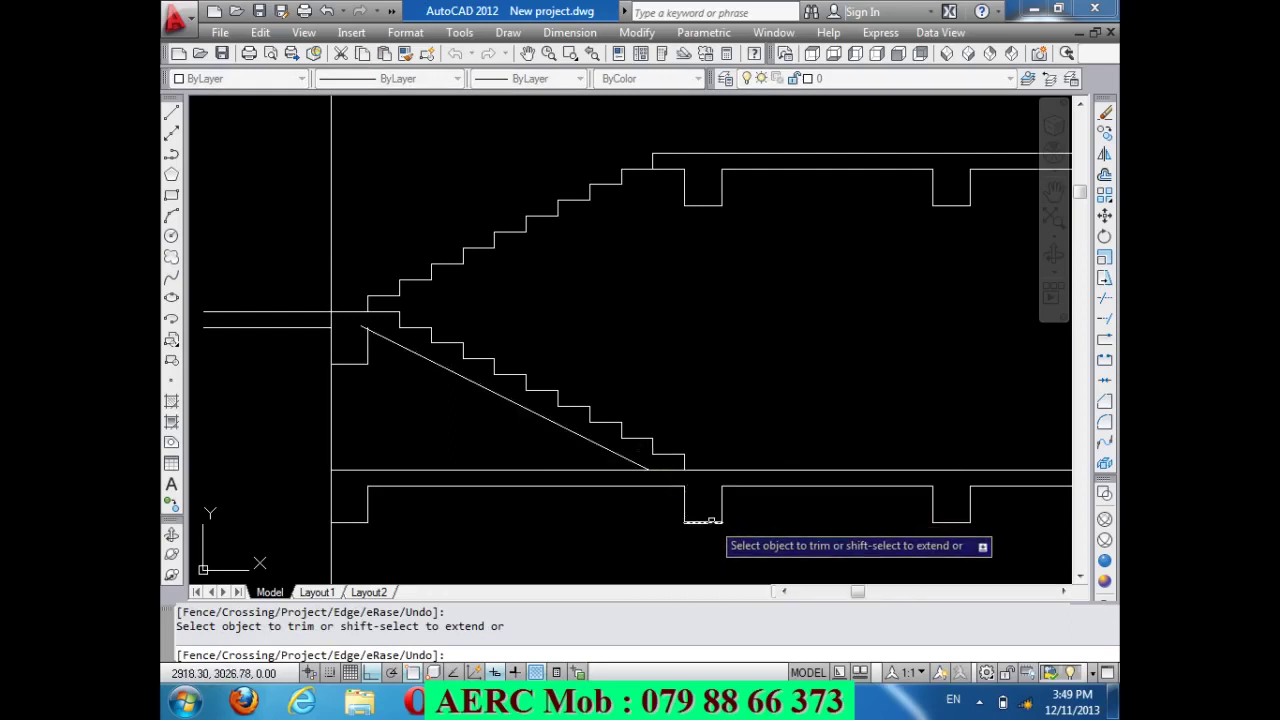
pyautogui.scroll(5, 367, 333)
pyautogui.click(350, 306)
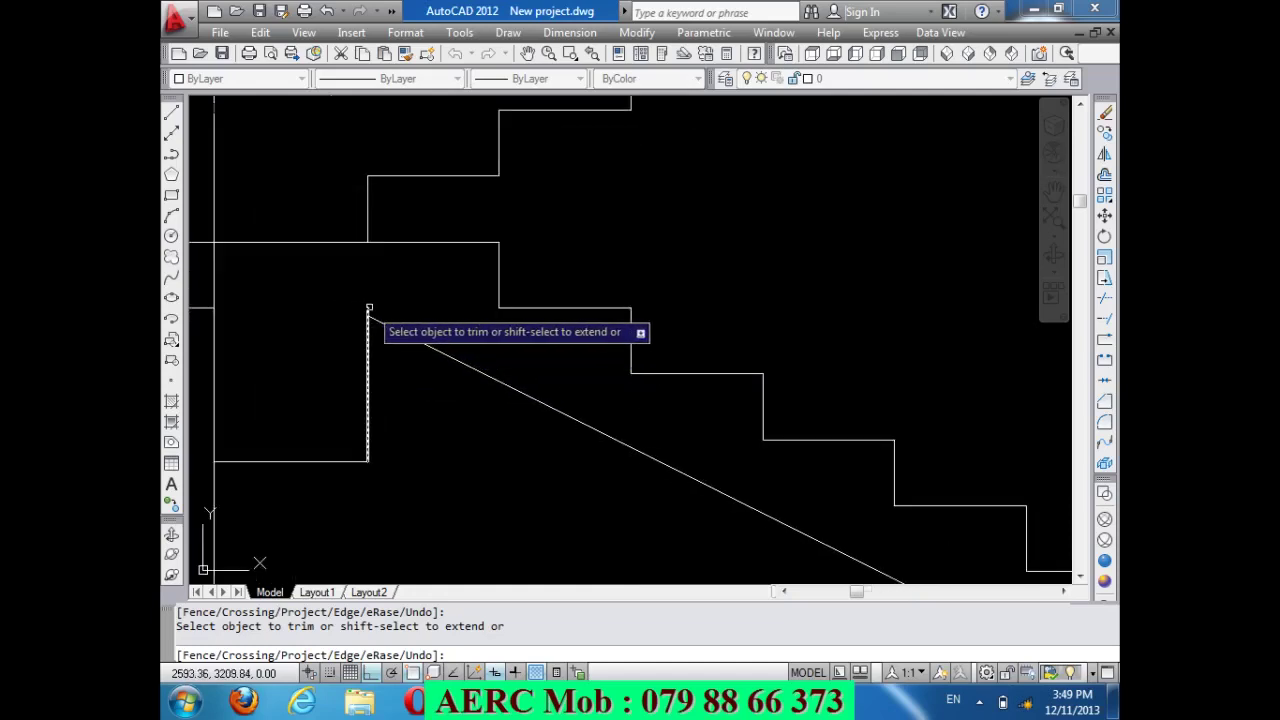
pyautogui.scroll(-3, 450, 320)
pyautogui.scroll(1, 494, 351)
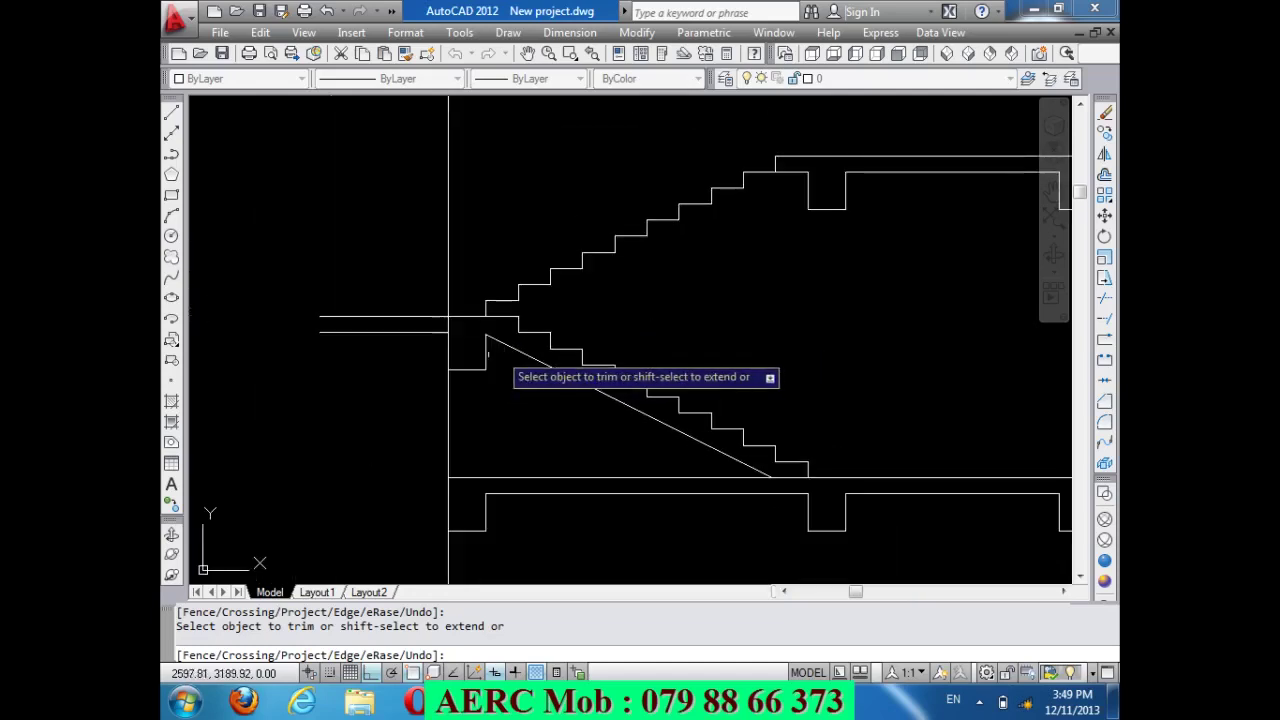
pyautogui.scroll(1, 400, 352)
pyautogui.press('Return')
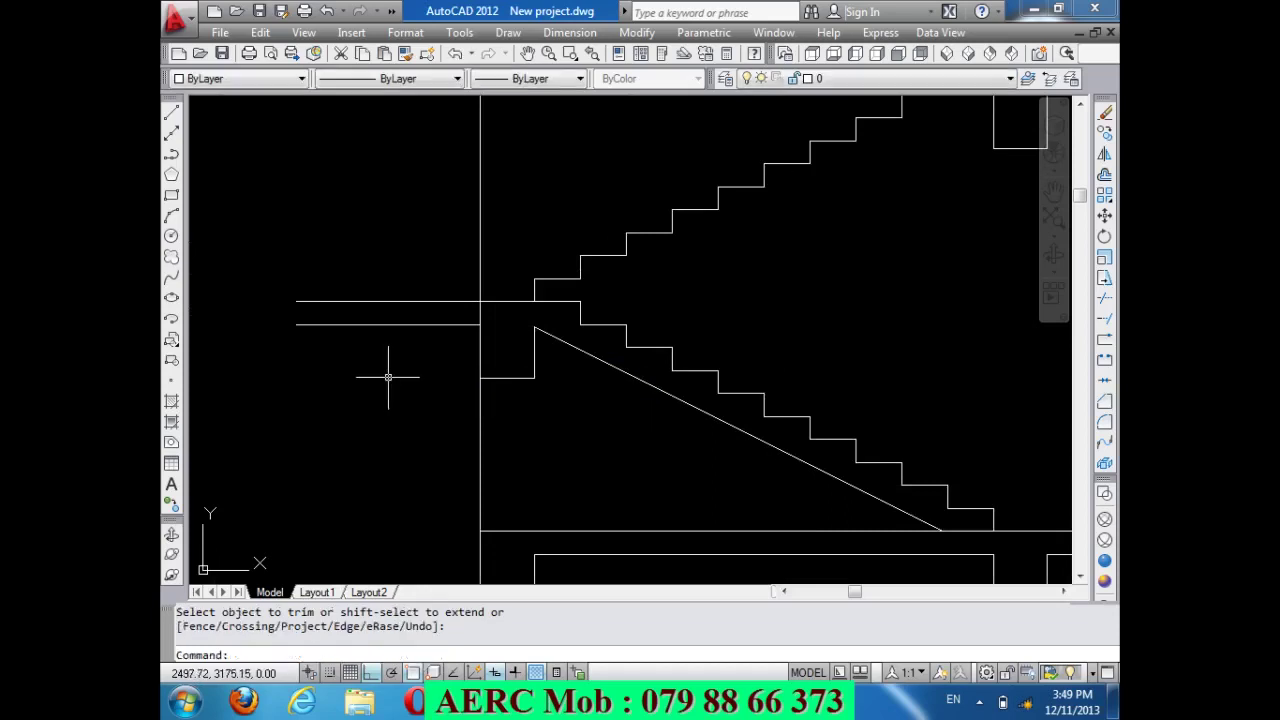
pyautogui.press('Return')
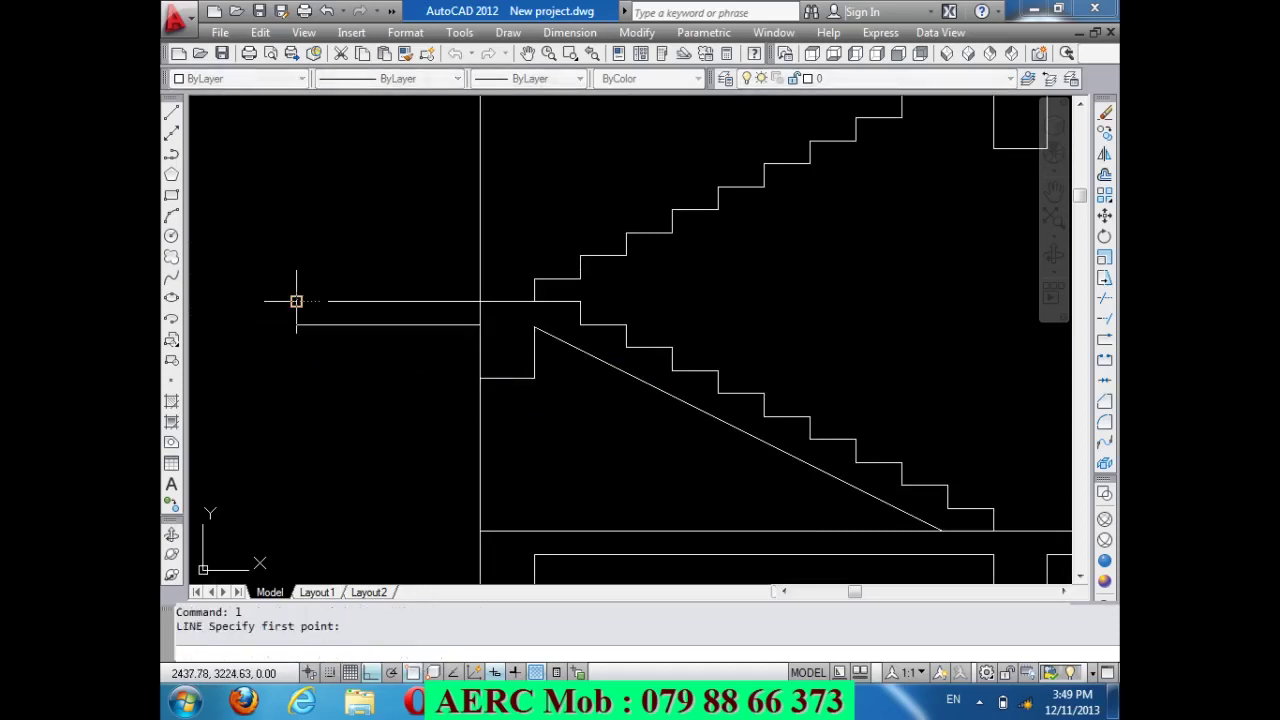
# Join the left ends of the two landing lines with a short vertical line.
pyautogui.click(296, 300)
pyautogui.click(296, 325)
pyautogui.press('Return')
pyautogui.scroll(-3, 400, 278)
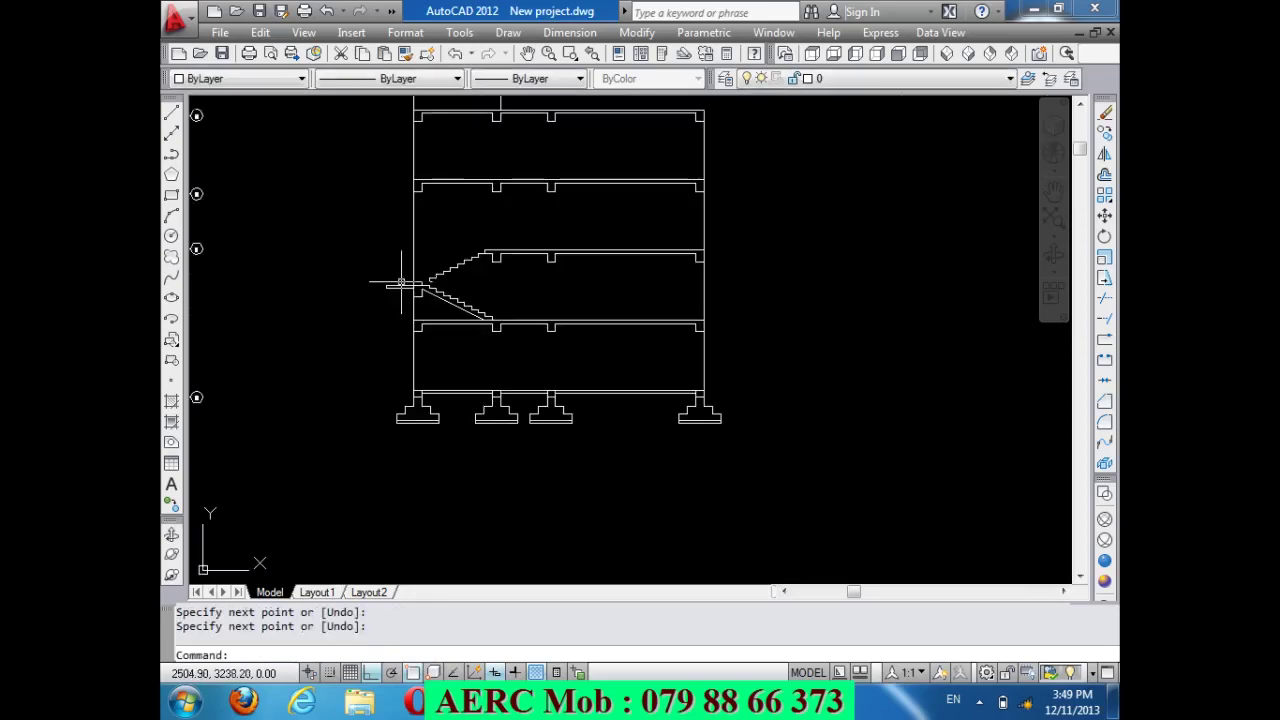
pyautogui.scroll(-2, 400, 270)
pyautogui.scroll(4, 418, 403)
pyautogui.scroll(2, 470, 370)
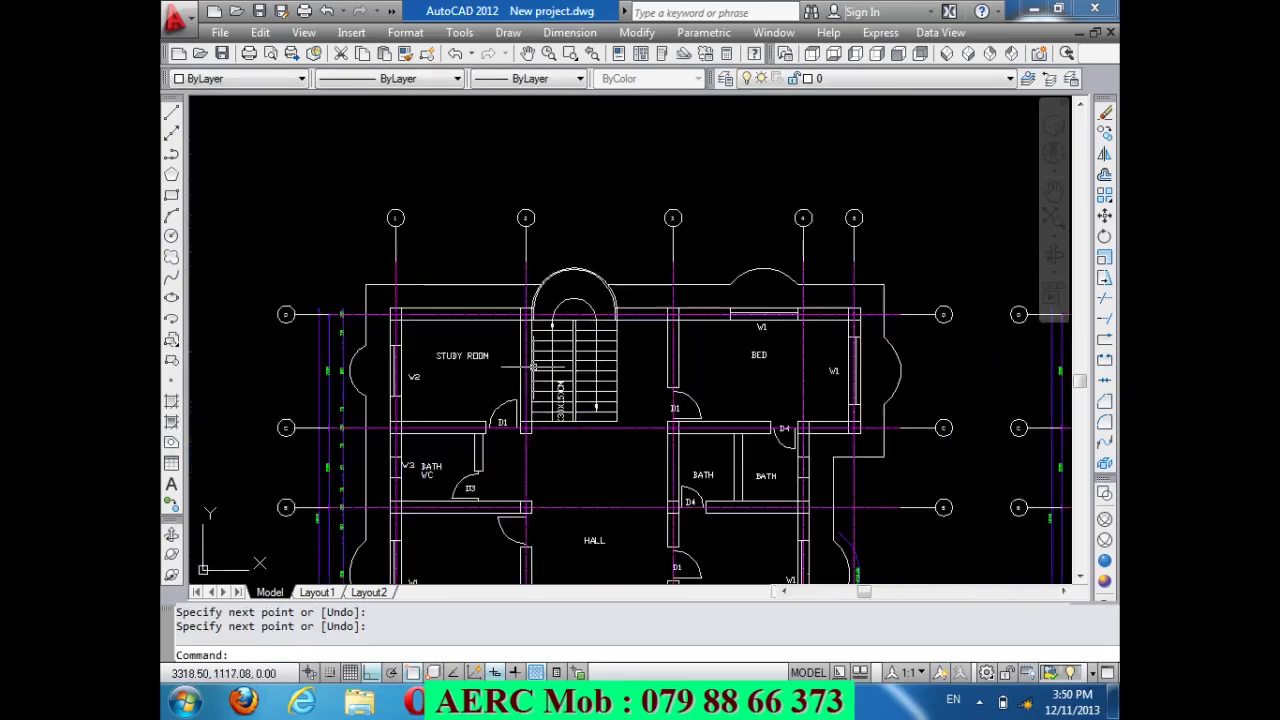
pyautogui.scroll(1, 541, 334)
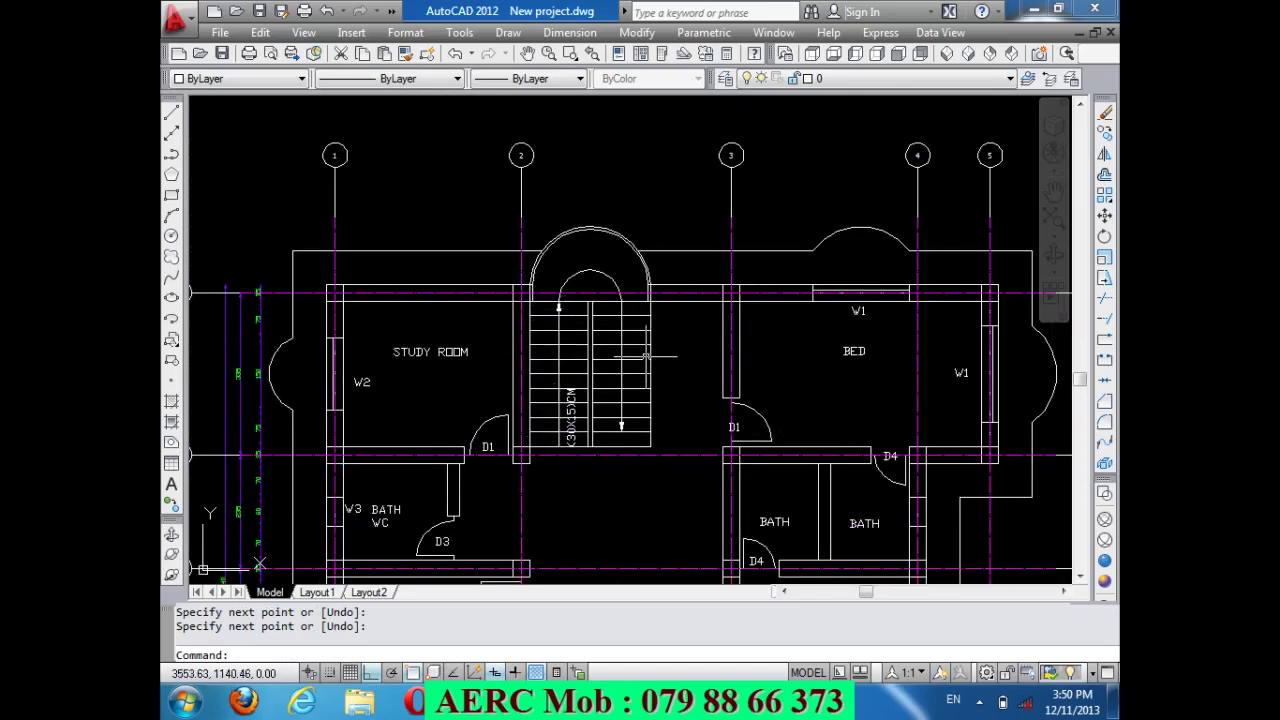
pyautogui.scroll(-6, 610, 360)
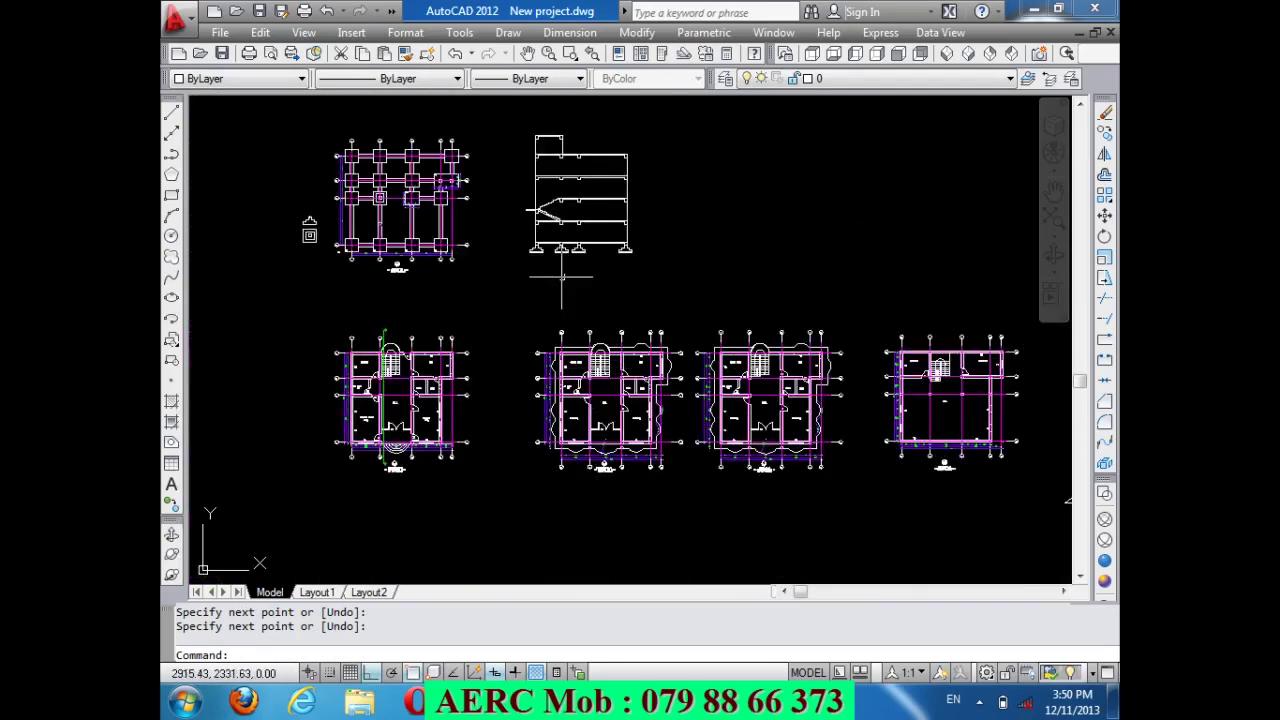
pyautogui.scroll(5, 541, 204)
pyautogui.scroll(2, 518, 291)
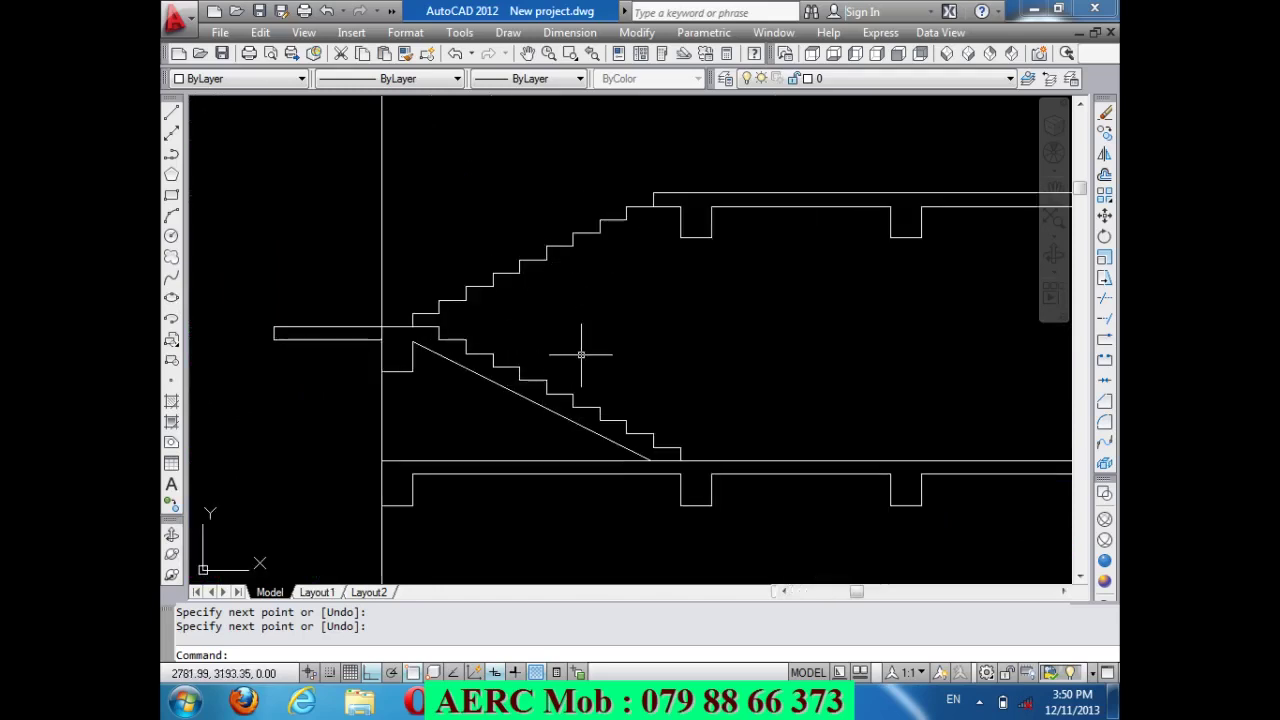
# Draw a sloped line from the top stair corner down to the landing corner.
pyautogui.write('l')
pyautogui.press('Return')
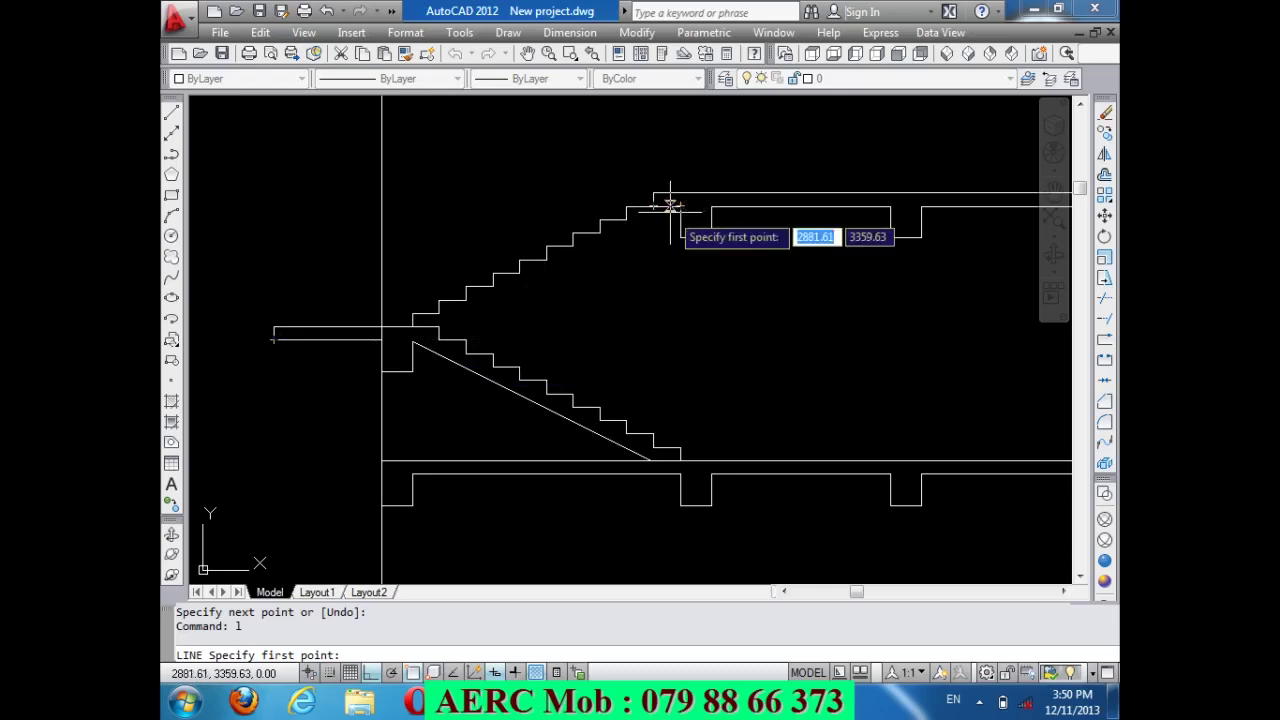
pyautogui.click(653, 206)
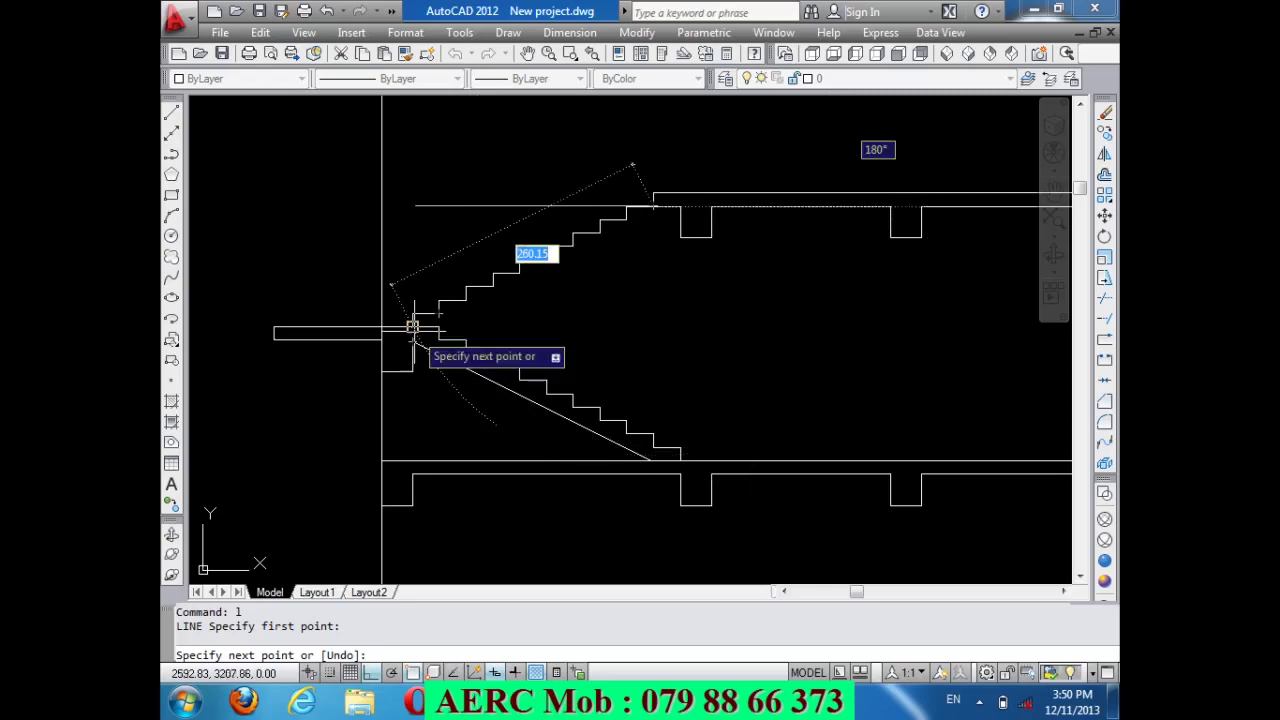
pyautogui.click(412, 327)
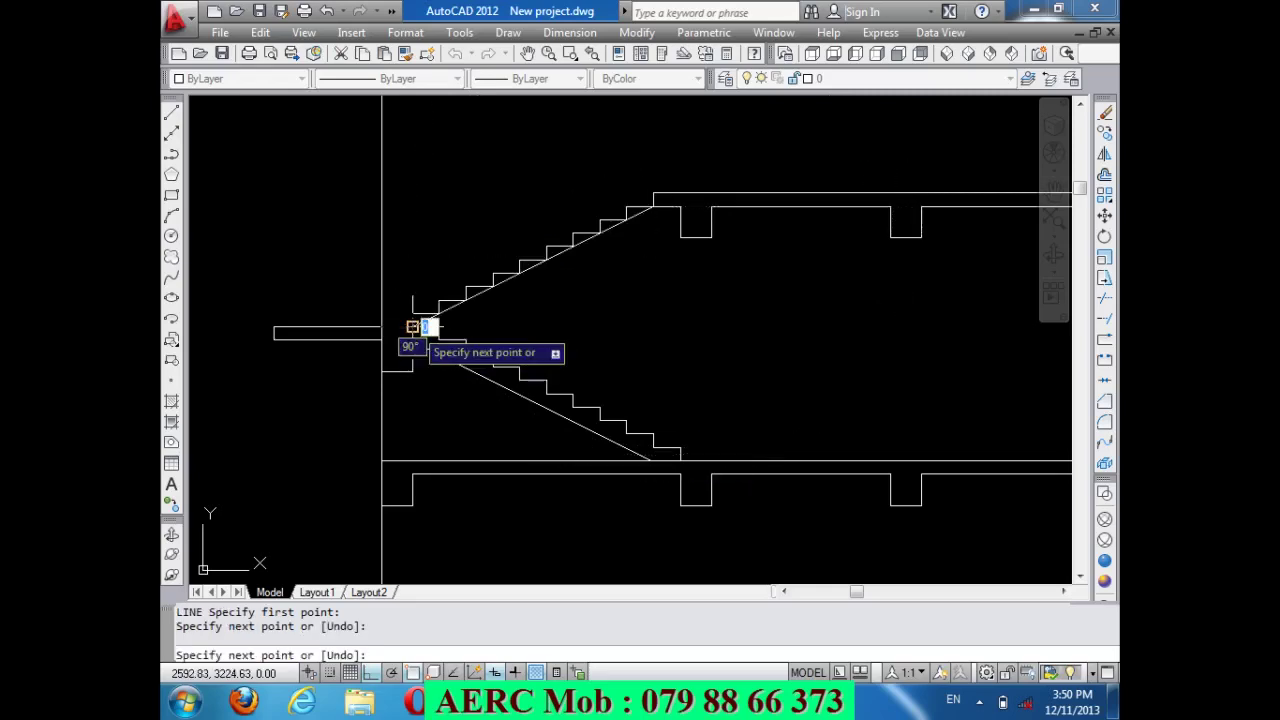
pyautogui.press('Return')
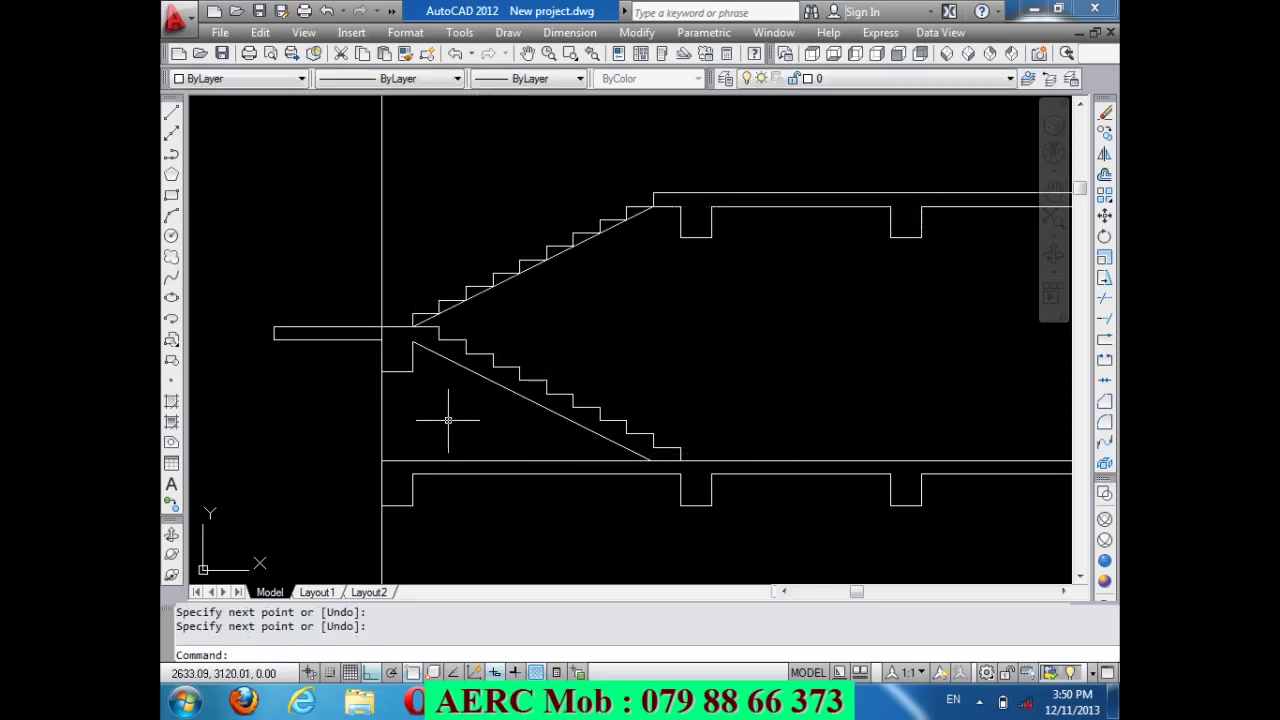
pyautogui.write('o')
pyautogui.press('Return')
pyautogui.press('Return')
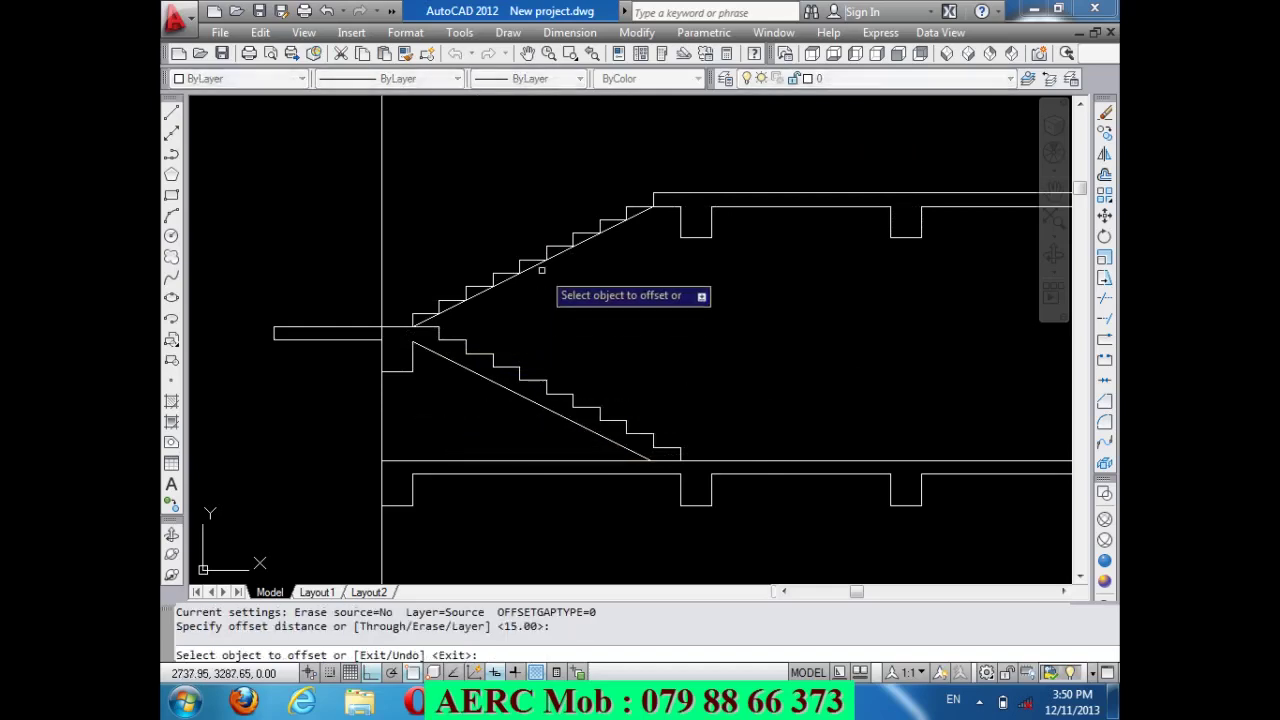
# Offset the upper flight's sloped line 15 below, trim its lower end, extend it to the upper slab.
pyautogui.click(543, 261)
pyautogui.click(565, 305)
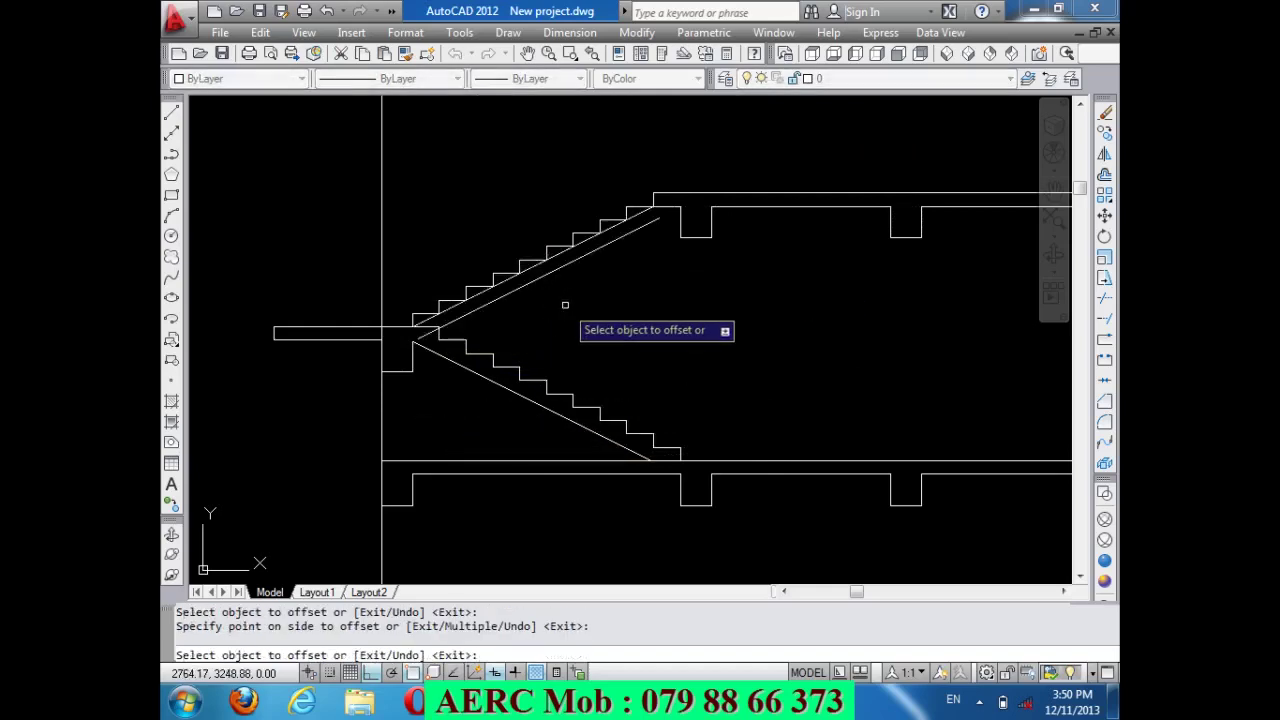
pyautogui.press('Return')
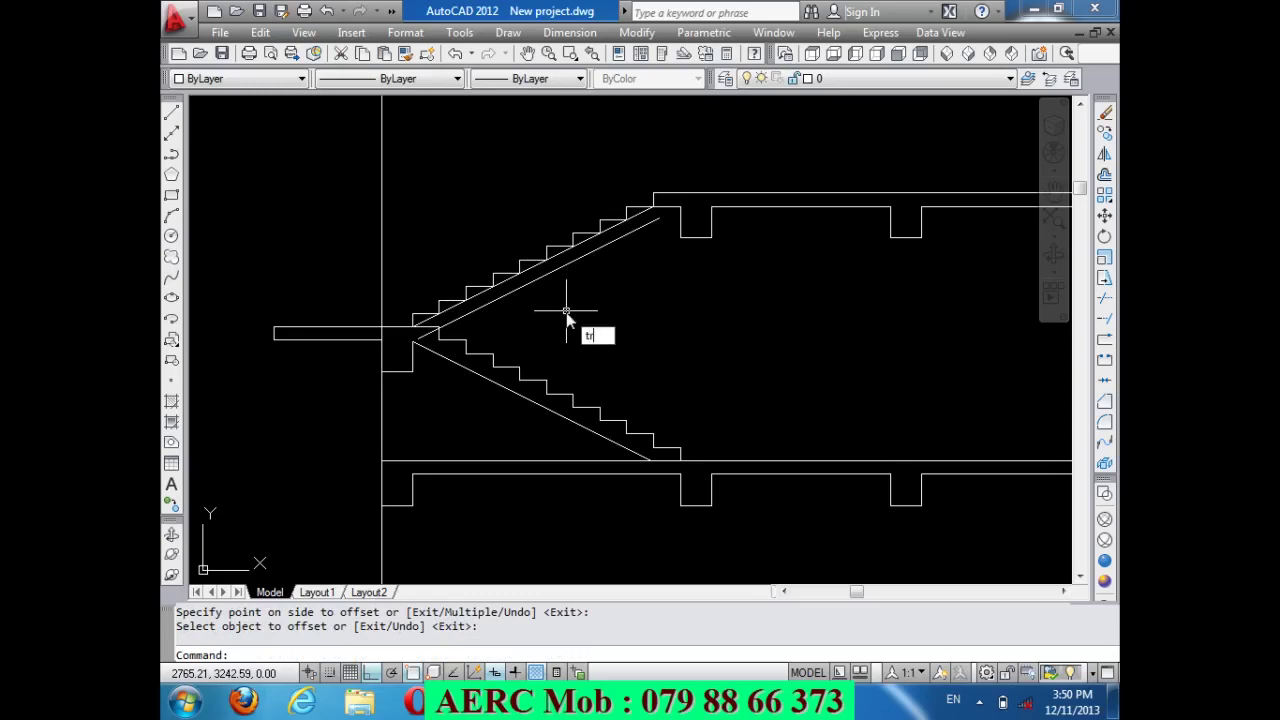
pyautogui.press('Return')
pyautogui.press('Return')
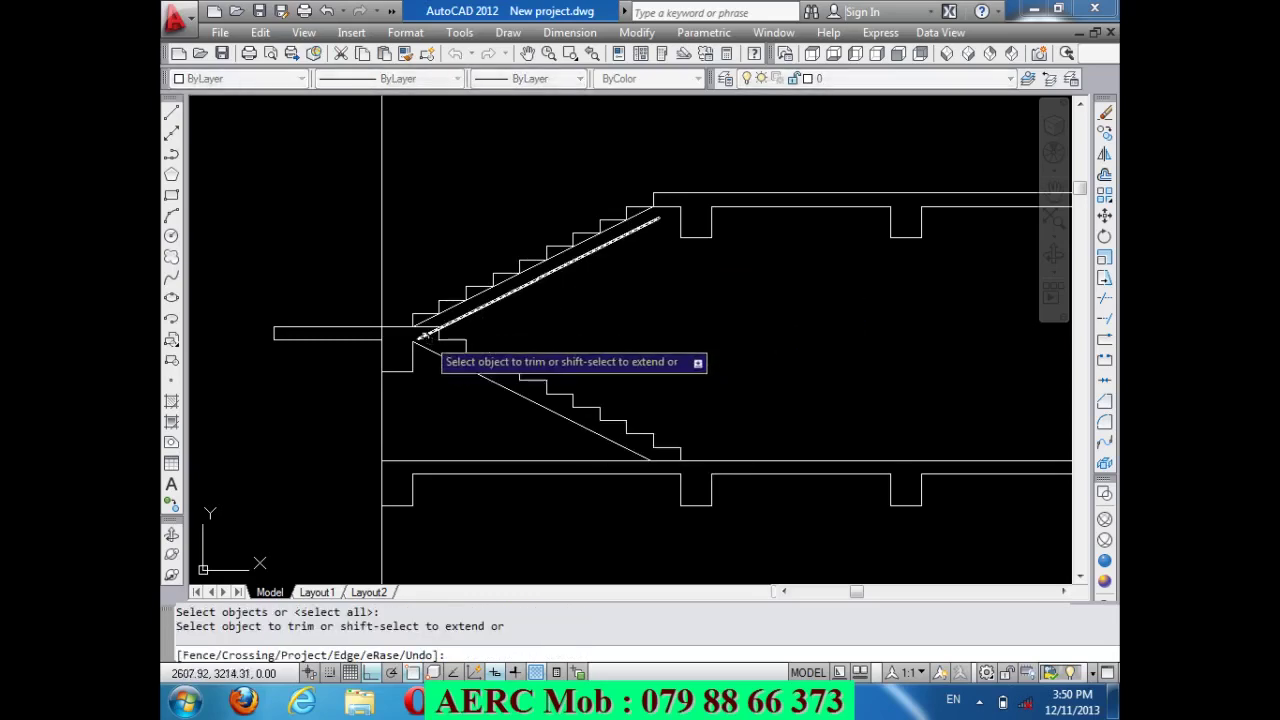
pyautogui.click(421, 334)
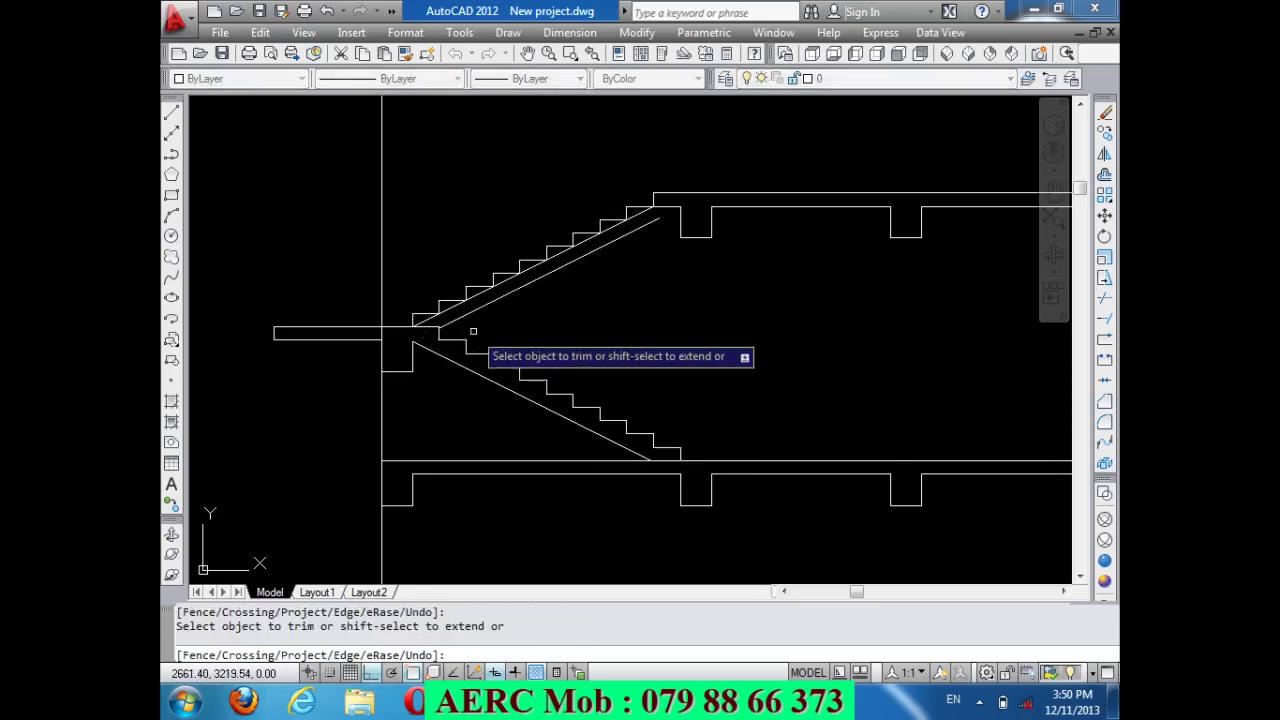
pyautogui.press('Return')
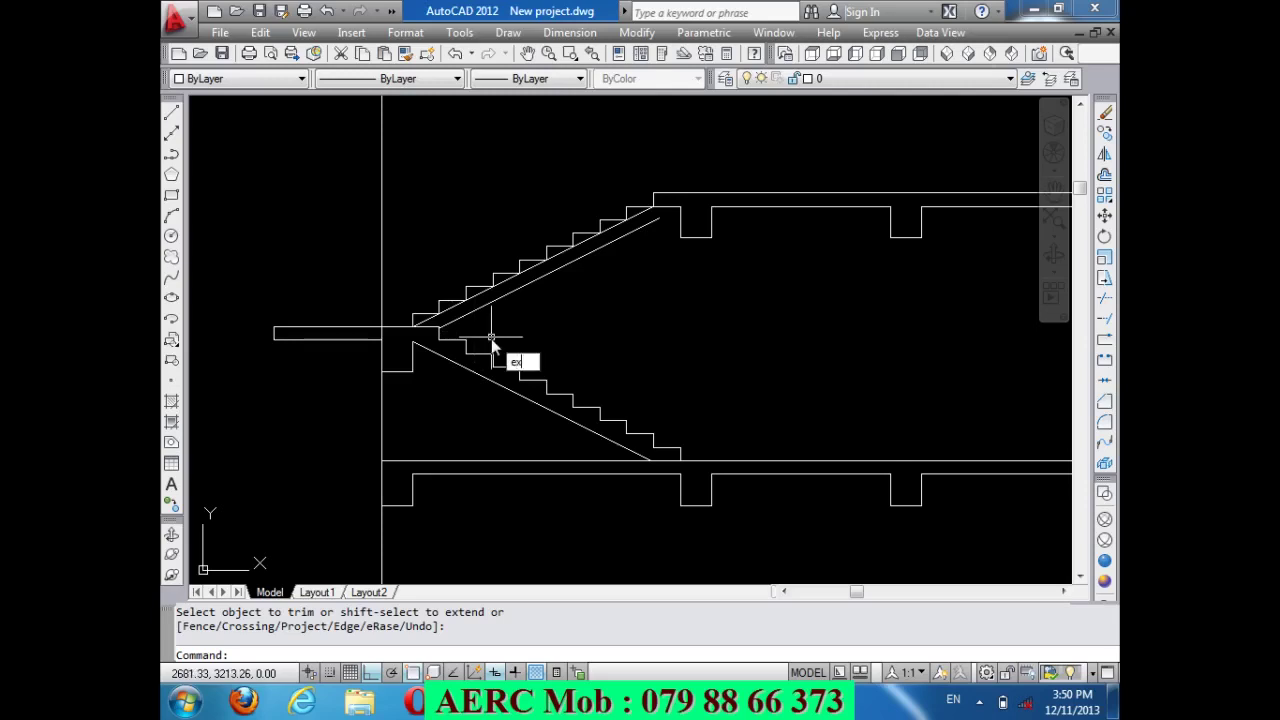
pyautogui.press('Return')
pyautogui.press('Return')
pyautogui.click(605, 243)
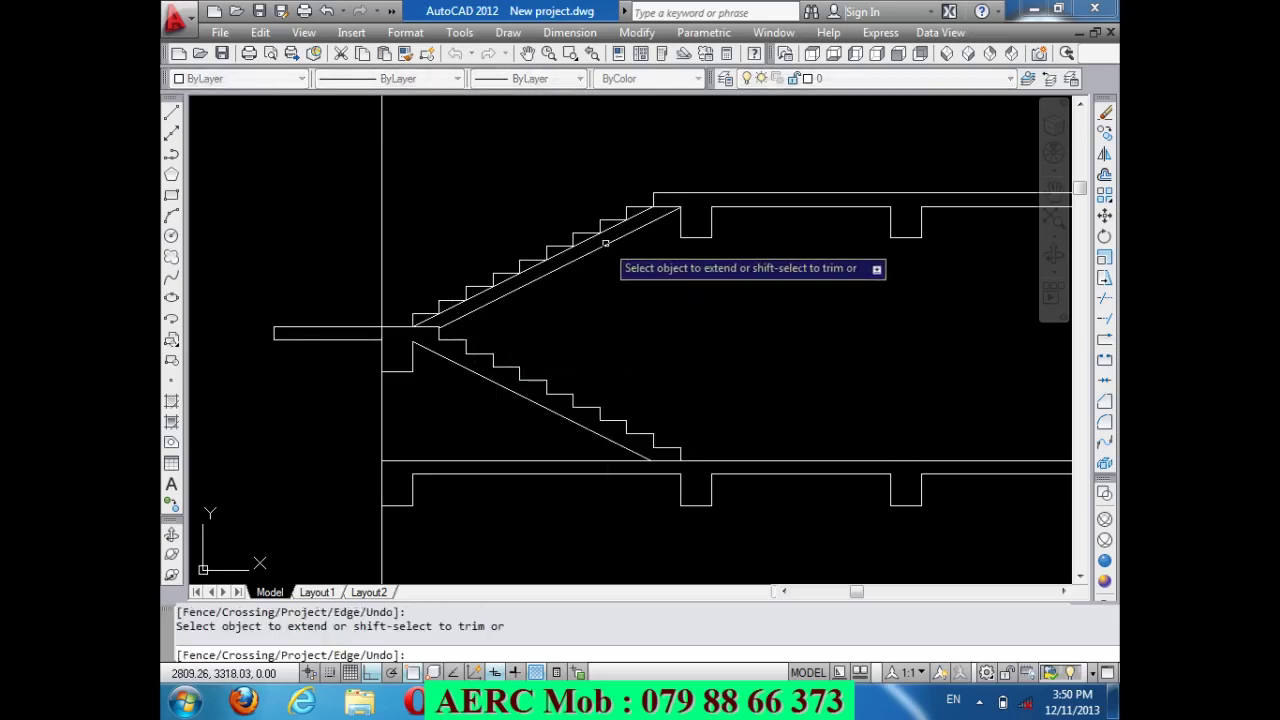
pyautogui.press('Return')
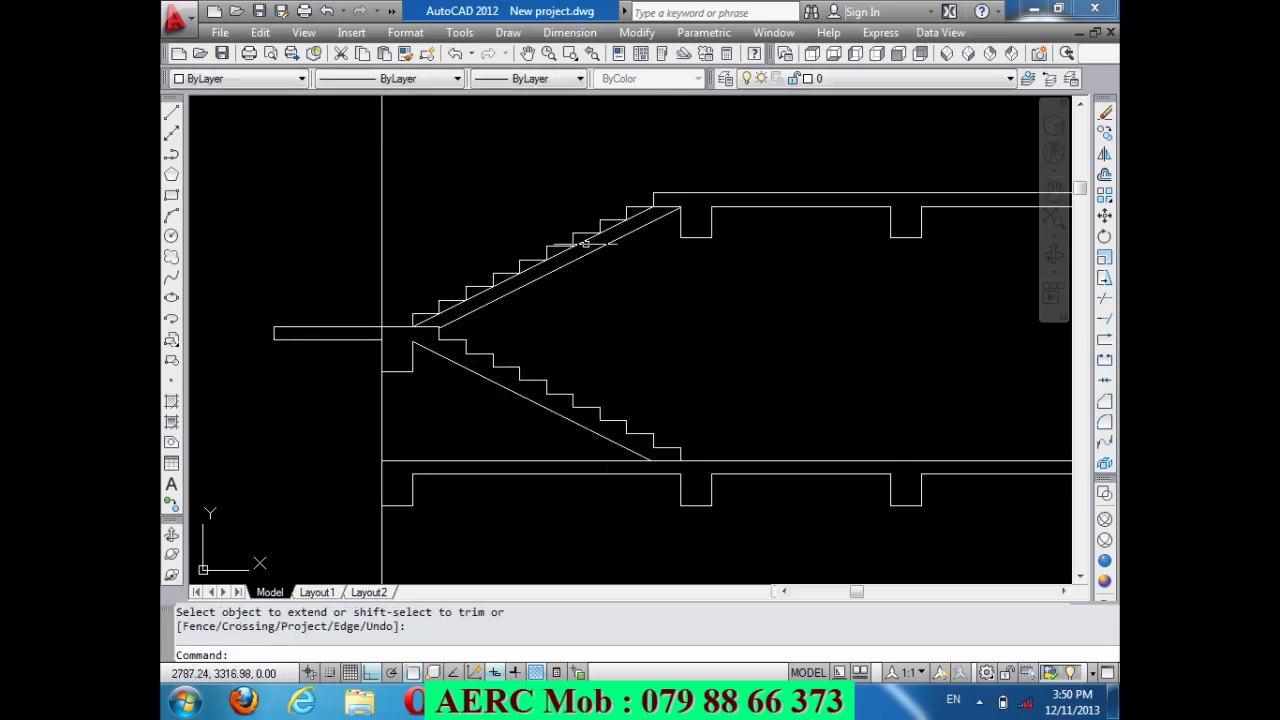
# Delete the extra diagonal line under the upper flight.
pyautogui.click(585, 229)
pyautogui.click(584, 243)
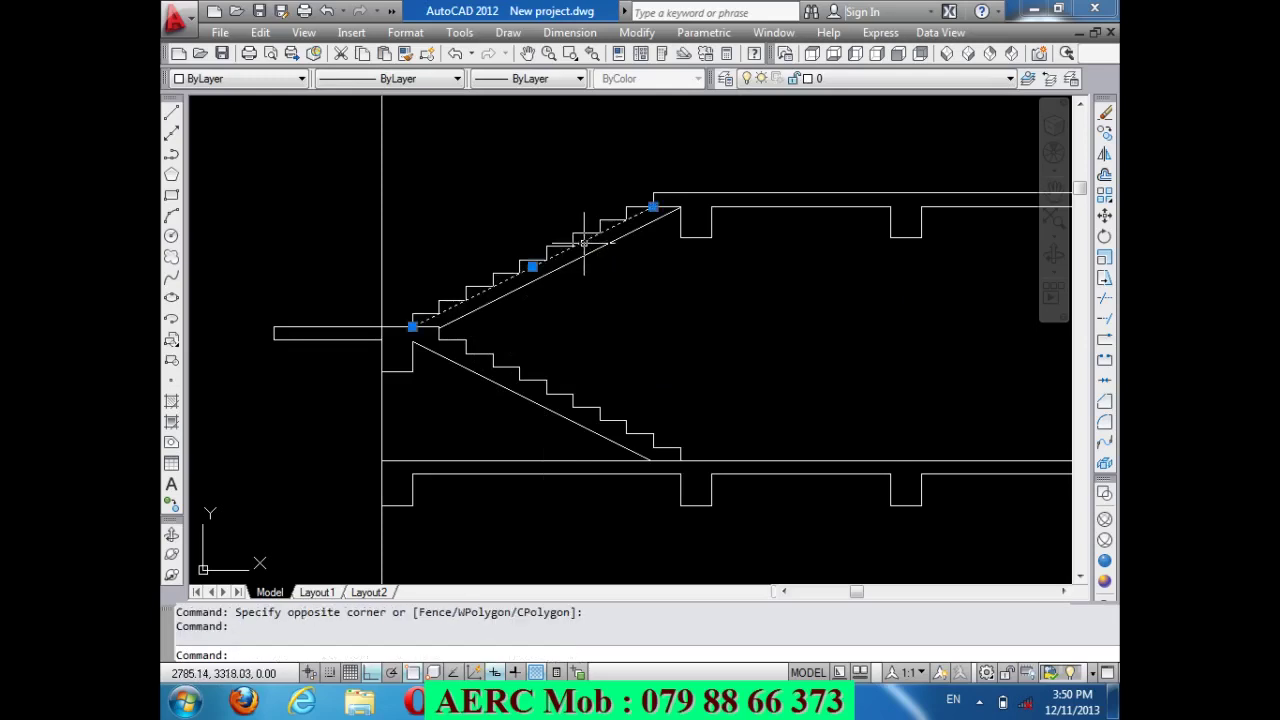
pyautogui.press('Delete')
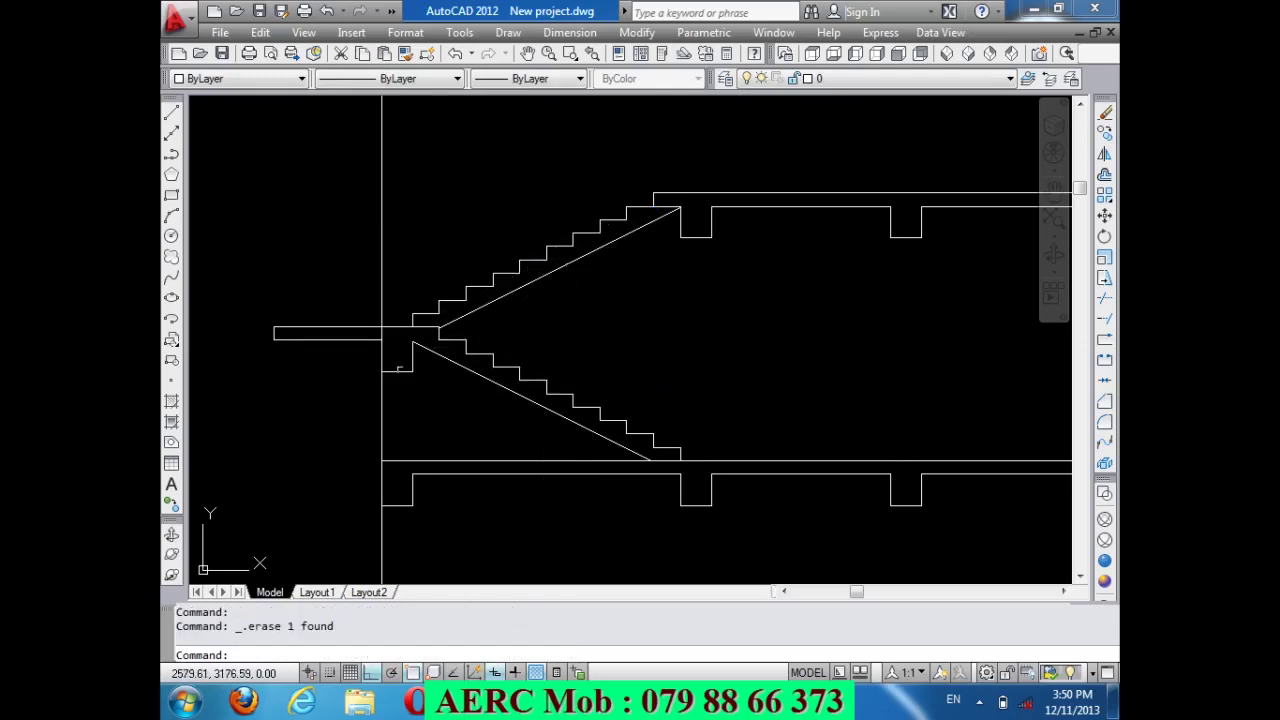
pyautogui.scroll(3, 398, 369)
pyautogui.scroll(2, 469, 290)
pyautogui.scroll(-3, 466, 263)
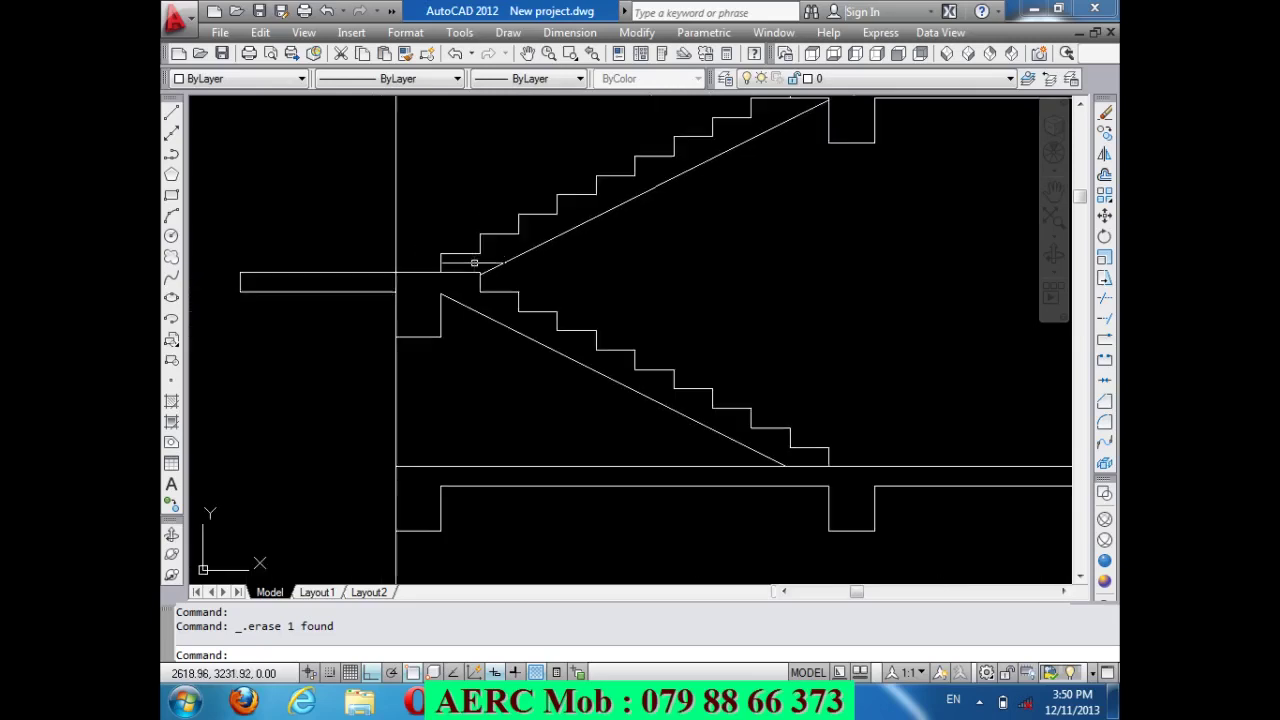
pyautogui.scroll(-2, 492, 372)
pyautogui.scroll(-1, 487, 402)
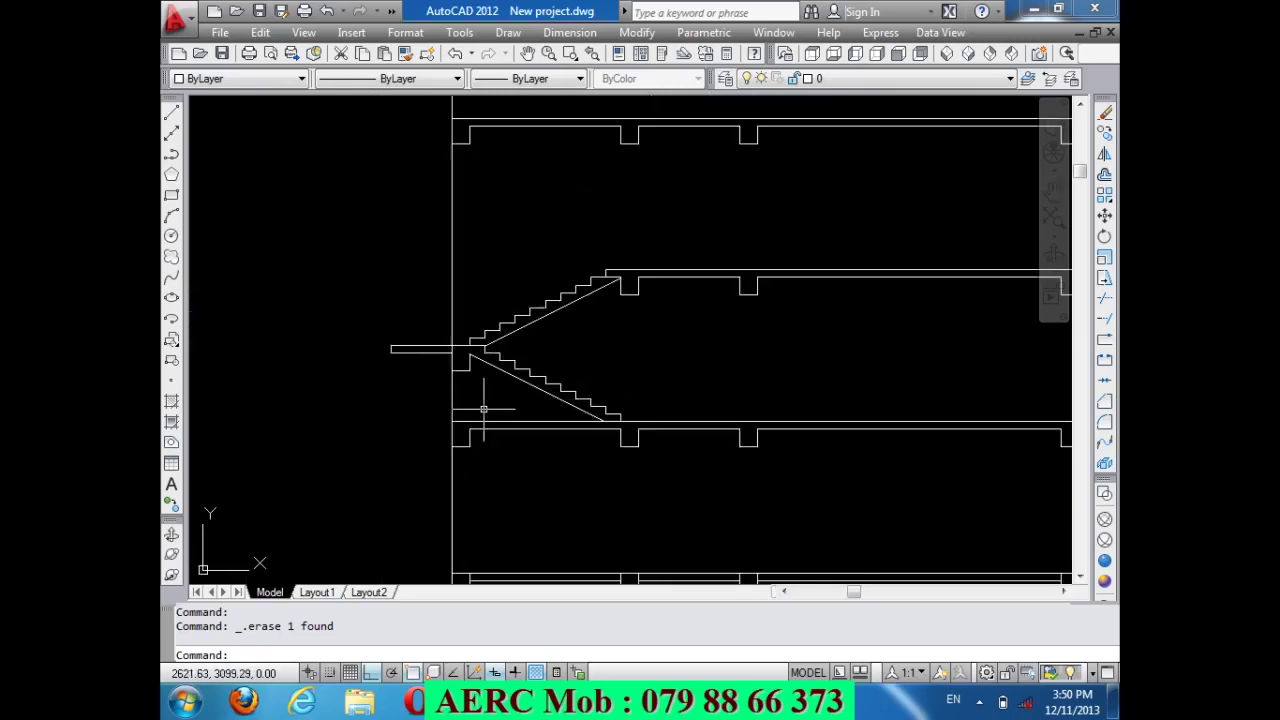
pyautogui.scroll(-1, 485, 407)
pyautogui.scroll(2, 506, 325)
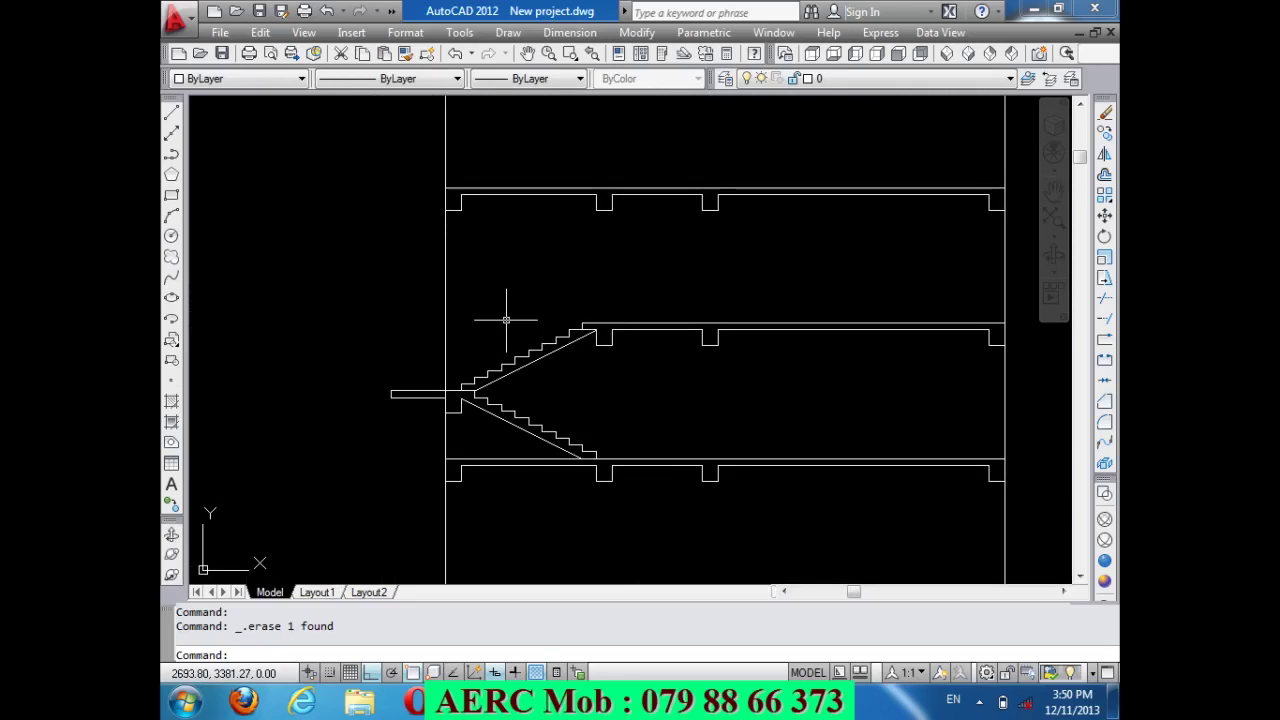
pyautogui.scroll(-3, 511, 368)
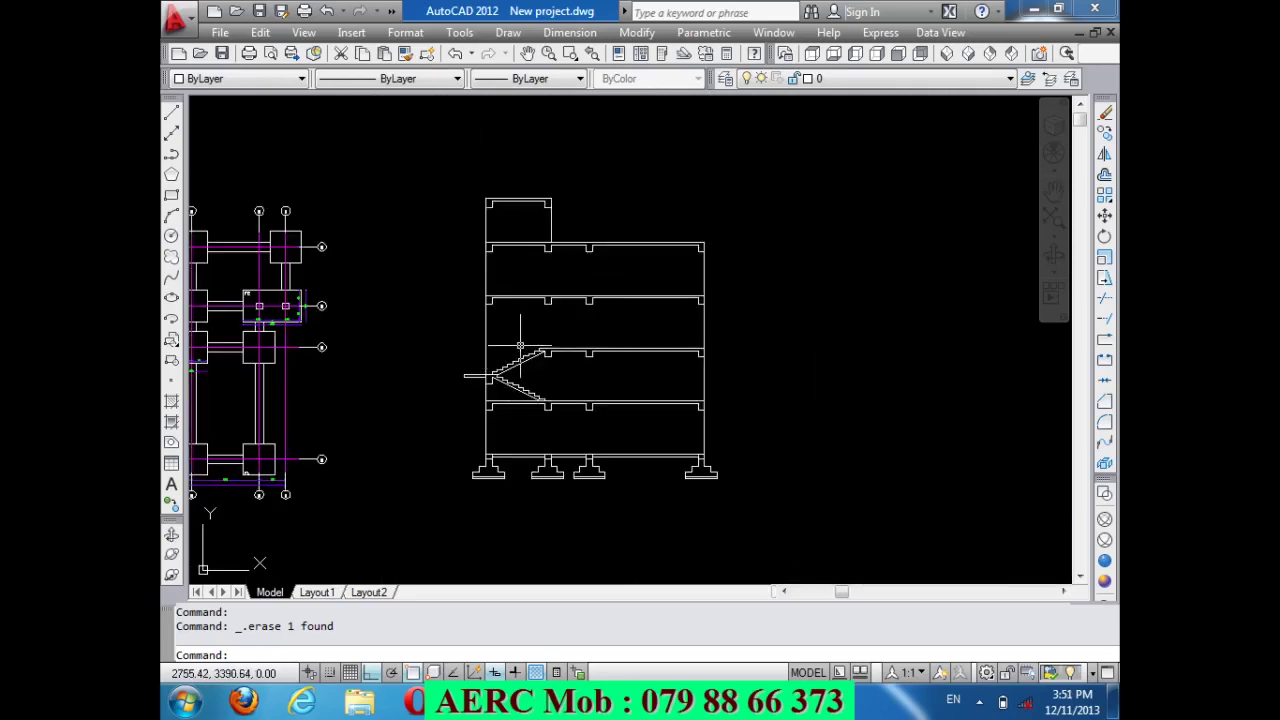
pyautogui.scroll(3, 494, 372)
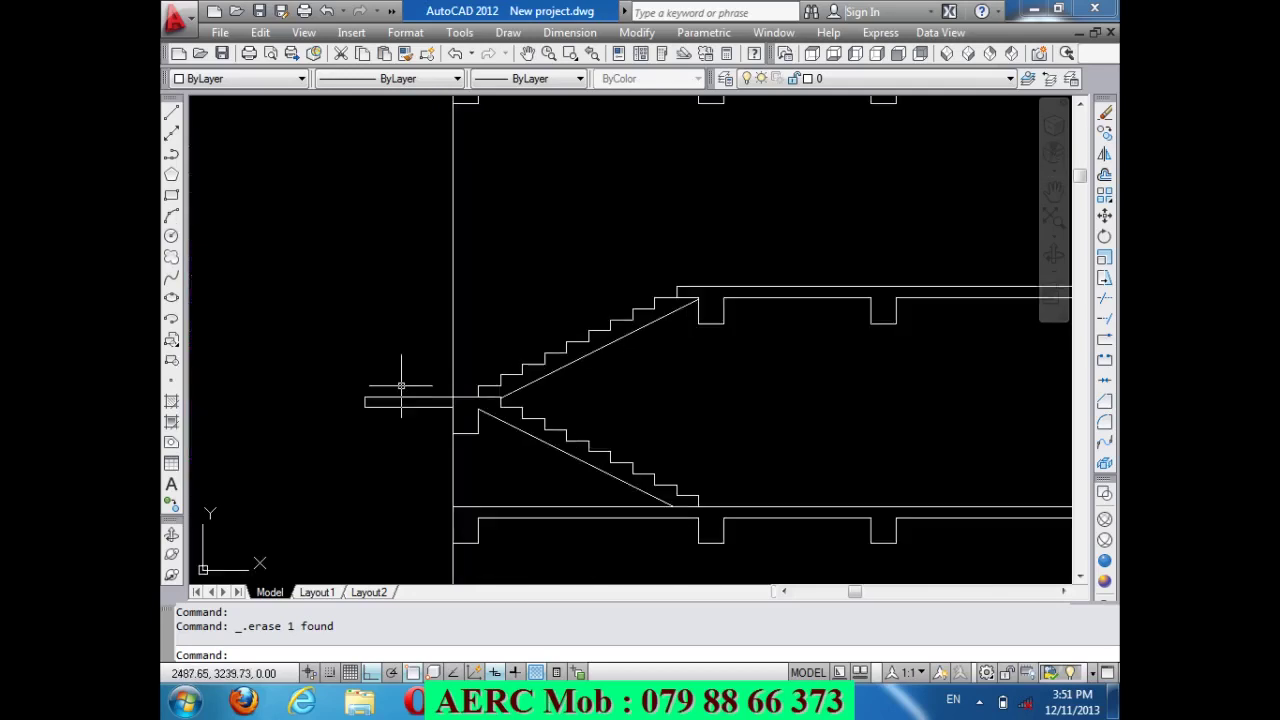
# Start COPY and select both stair flights, the landing and their lines, 49 objects.
pyautogui.write('co')
pyautogui.press('Return')
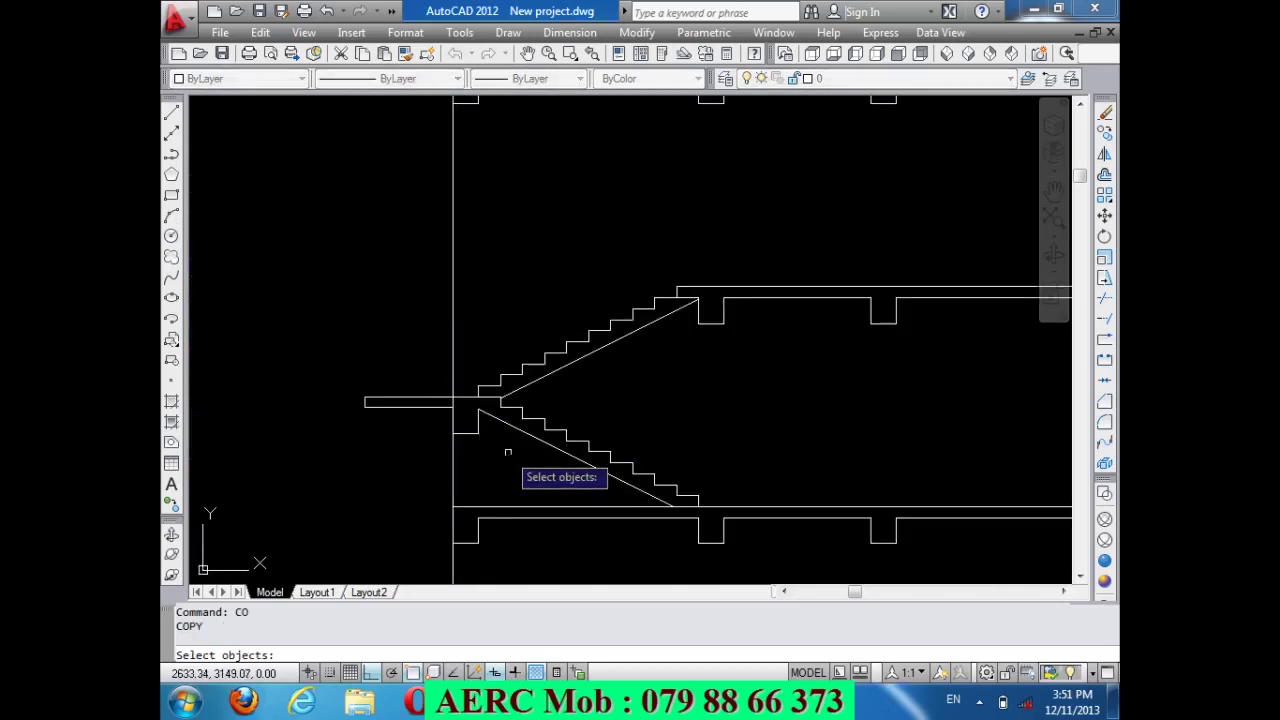
pyautogui.click(508, 450)
pyautogui.click(470, 358)
pyautogui.click(440, 430)
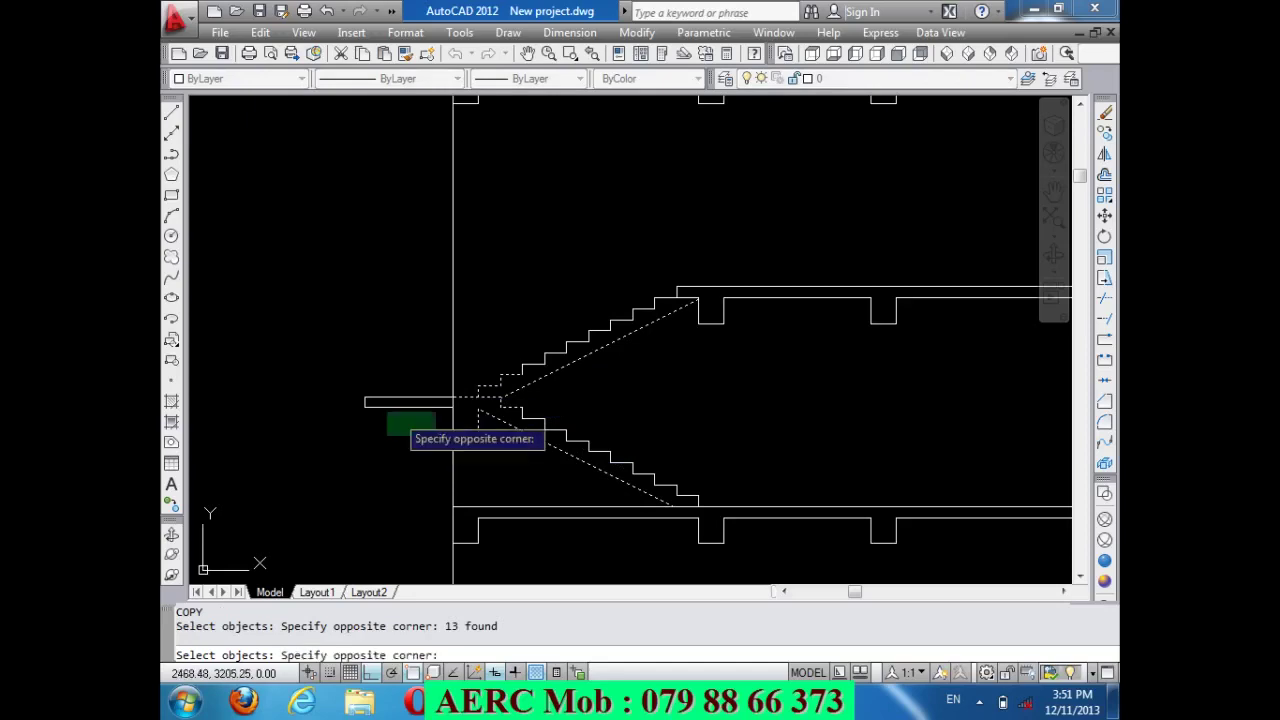
pyautogui.click(374, 389)
pyautogui.click(705, 505)
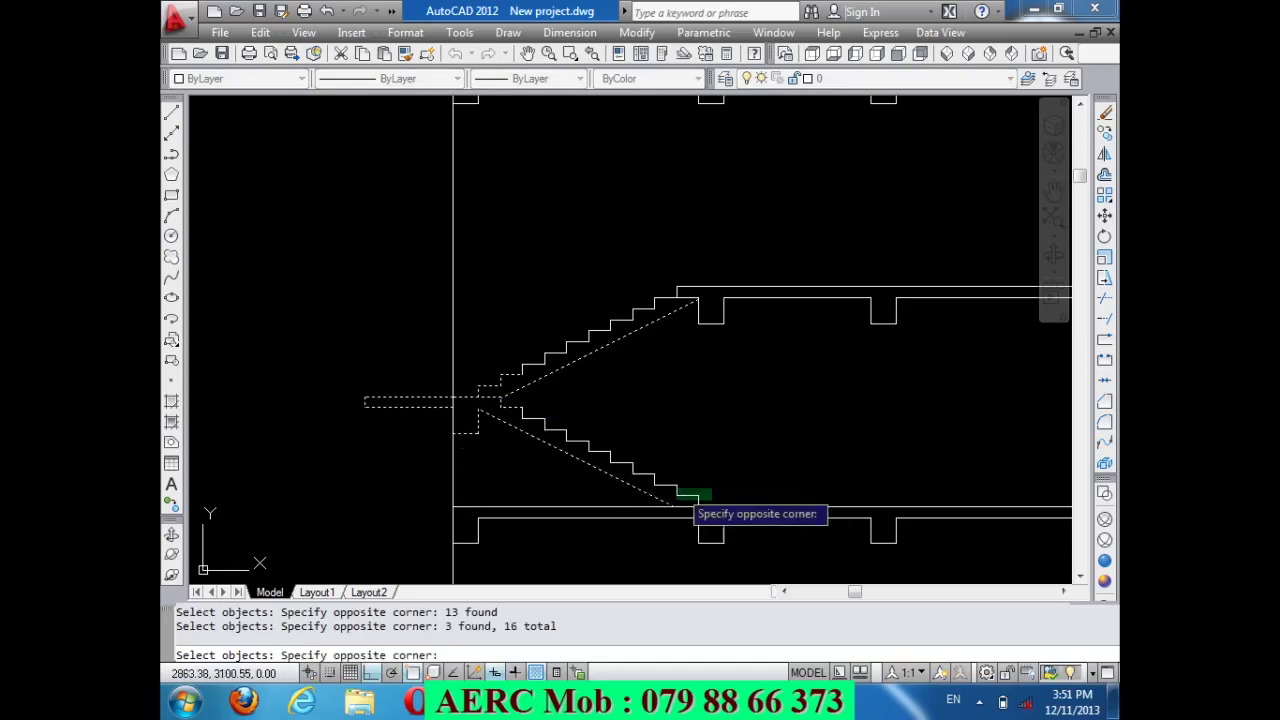
pyautogui.click(674, 482)
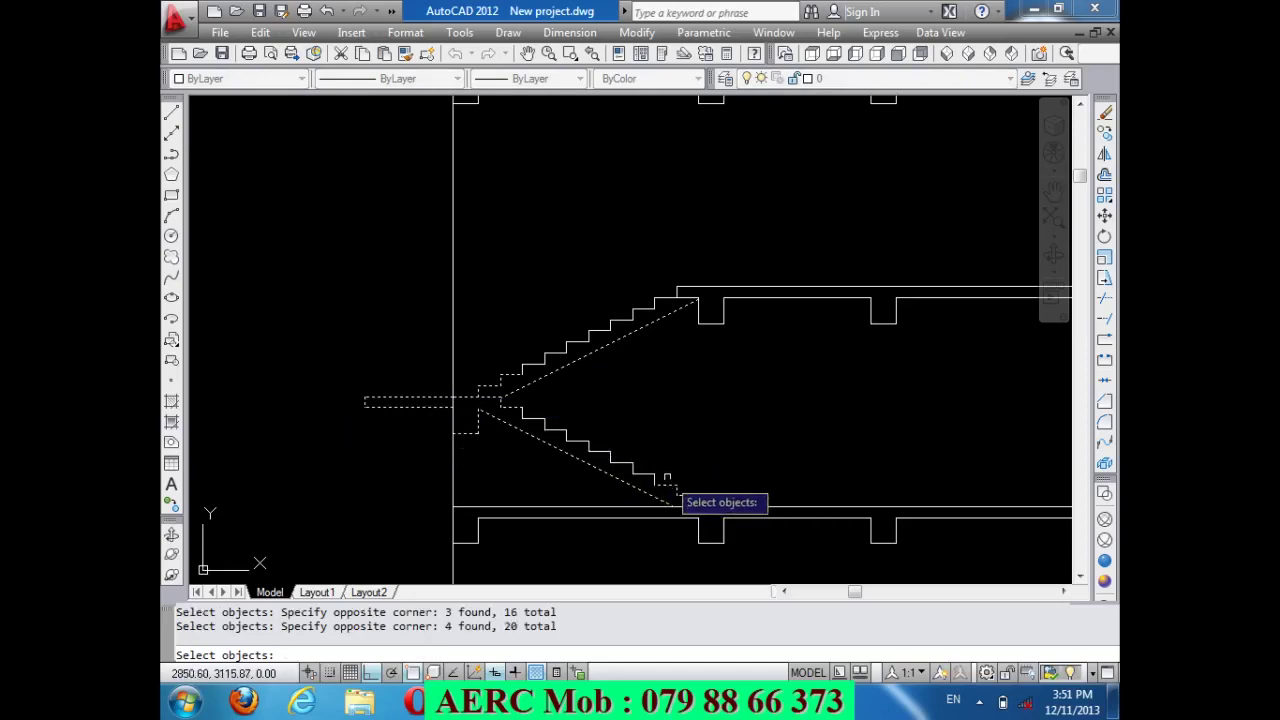
pyautogui.click(667, 477)
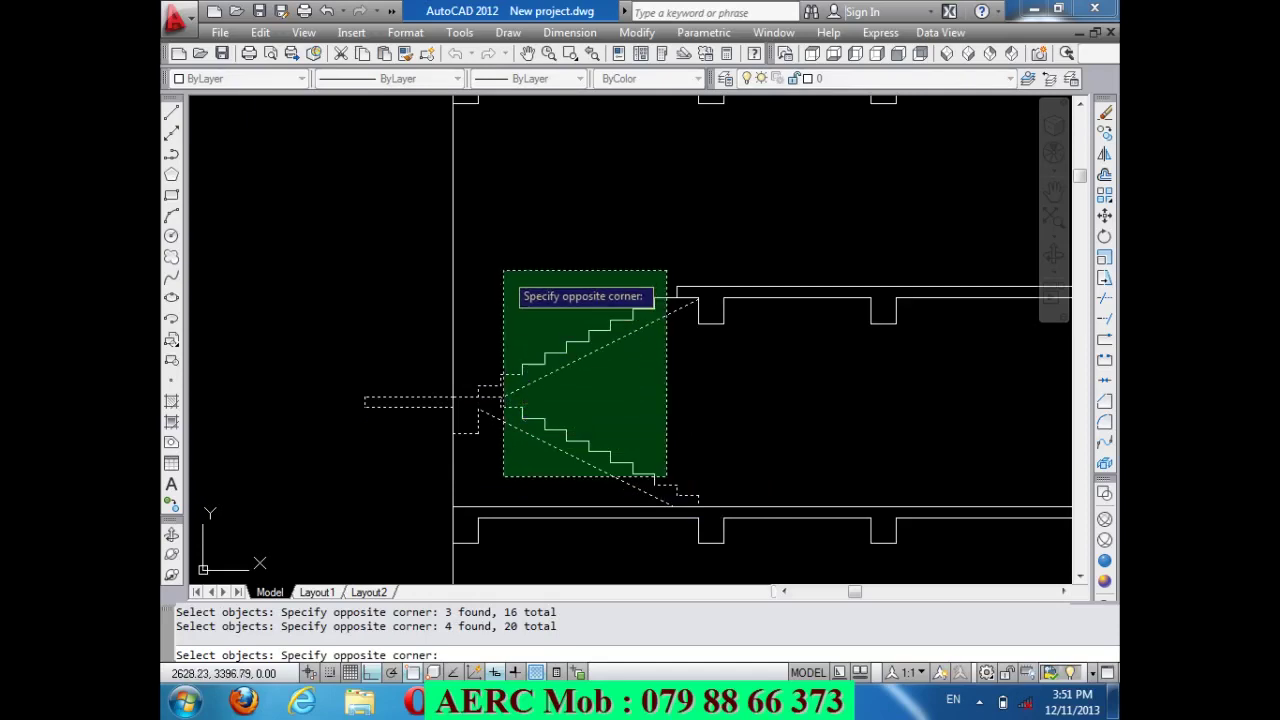
pyautogui.click(501, 265)
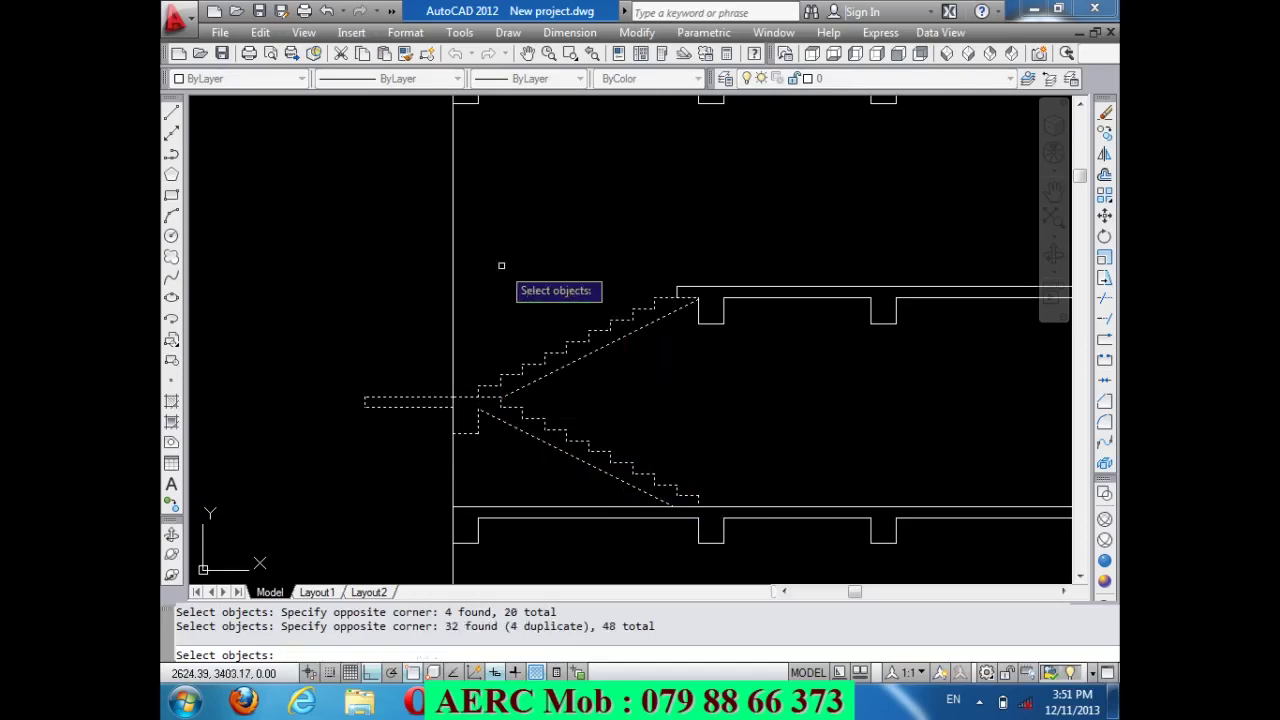
pyautogui.click(678, 295)
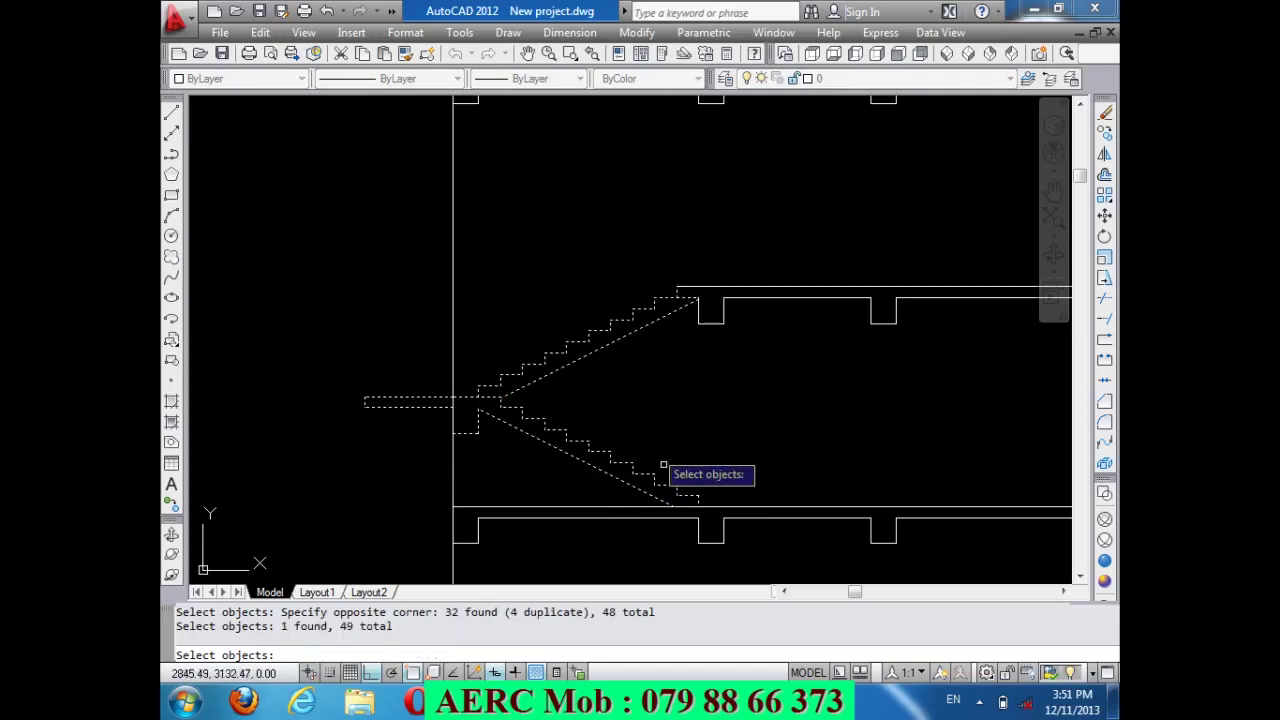
pyautogui.scroll(2, 709, 519)
pyautogui.scroll(2, 709, 519)
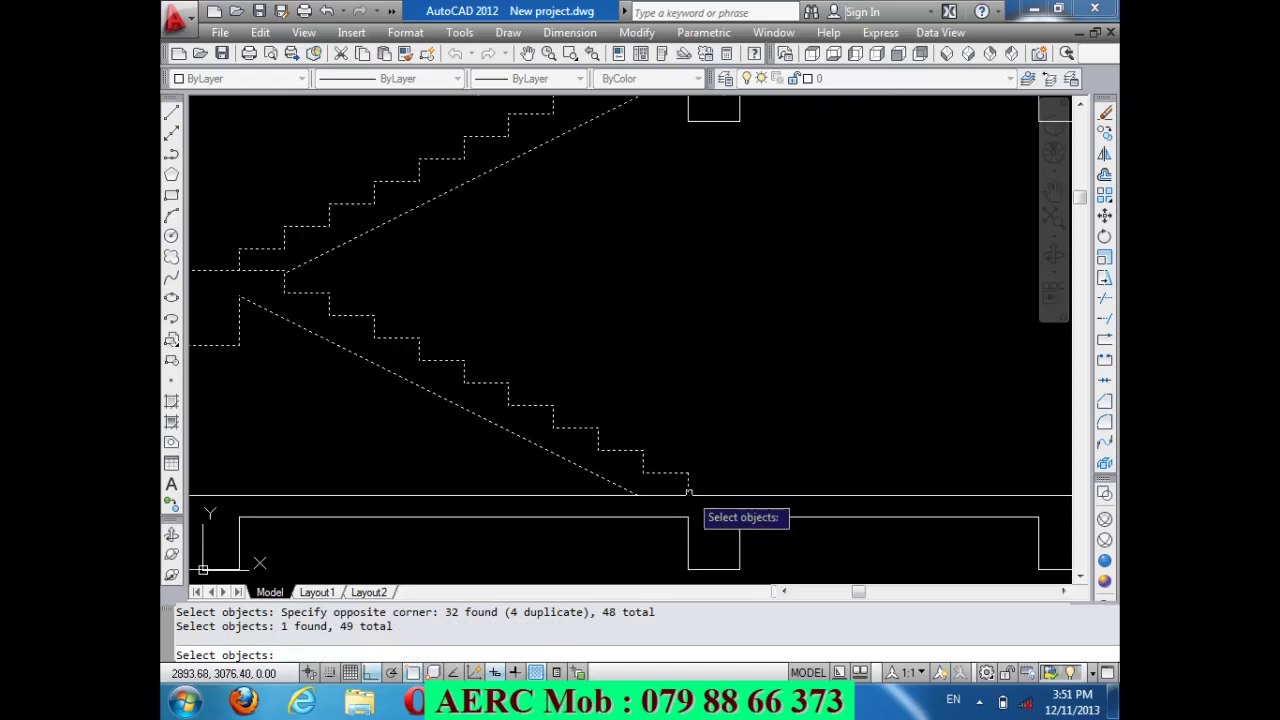
# Copy the two-flight staircase from its base point to one storey higher.
pyautogui.press('Return')
pyautogui.click(688, 494)
pyautogui.scroll(-3, 671, 391)
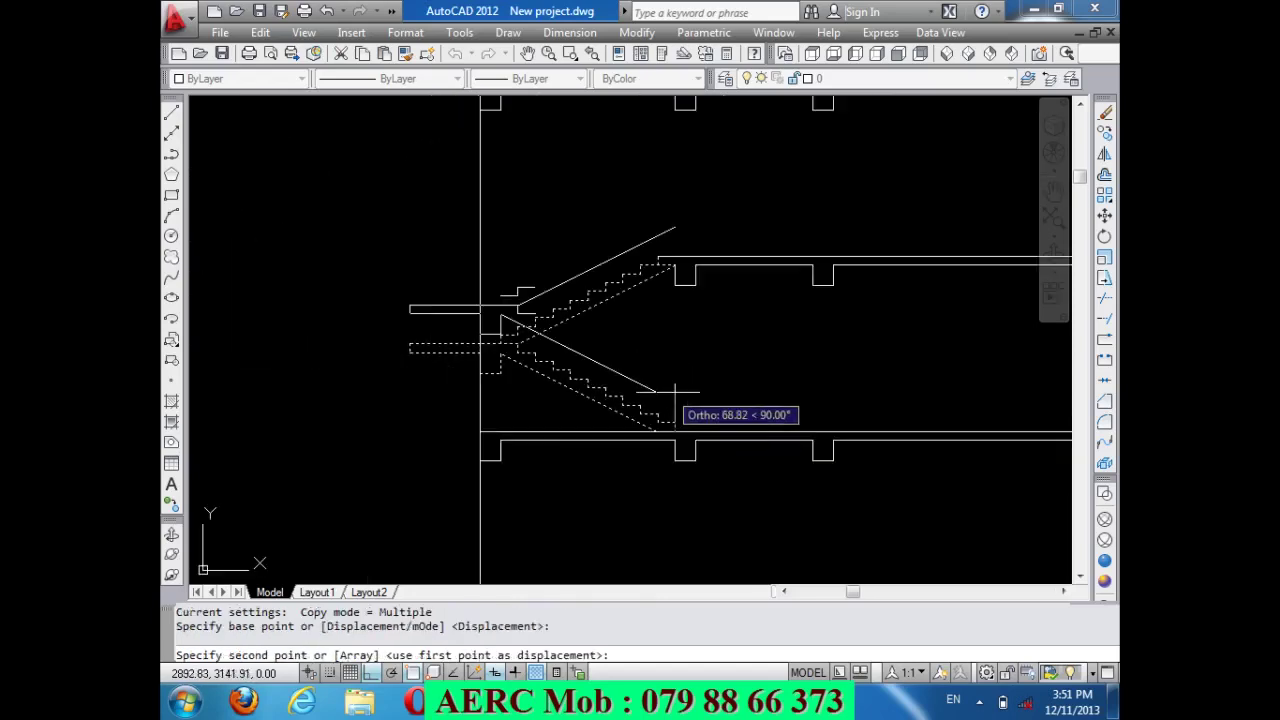
pyautogui.scroll(-2, 669, 394)
pyautogui.scroll(3, 680, 195)
pyautogui.scroll(2, 686, 186)
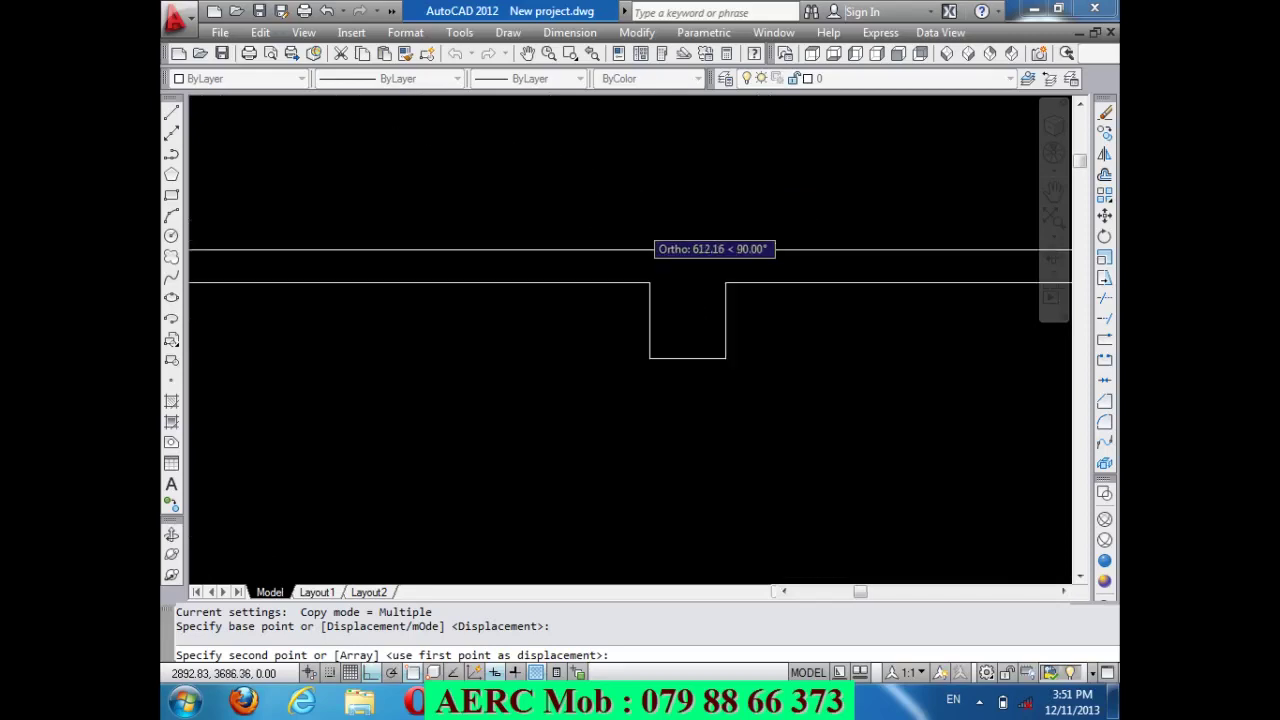
pyautogui.scroll(2, 655, 248)
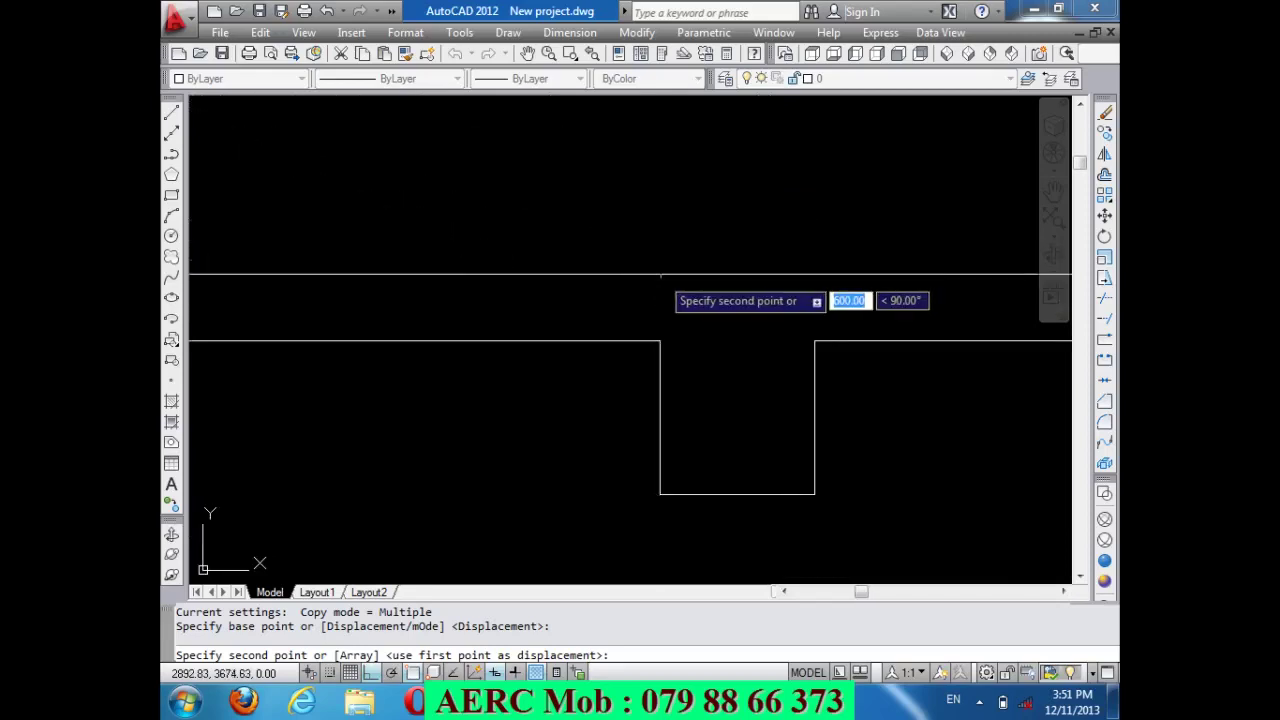
pyautogui.click(658, 272)
# Place another copy of the staircase further along and finish copying.
pyautogui.scroll(-2, 678, 470)
pyautogui.scroll(-2, 677, 490)
pyautogui.scroll(-1, 677, 480)
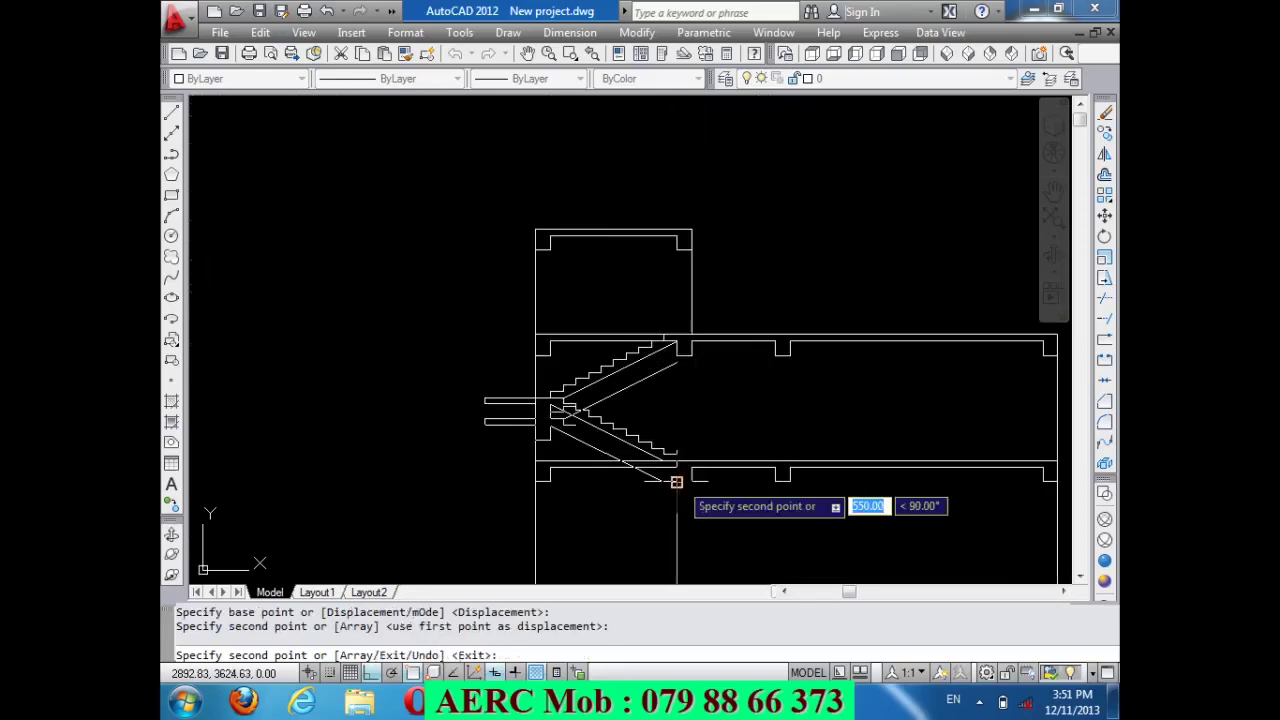
pyautogui.scroll(1, 677, 480)
pyautogui.scroll(-2, 660, 470)
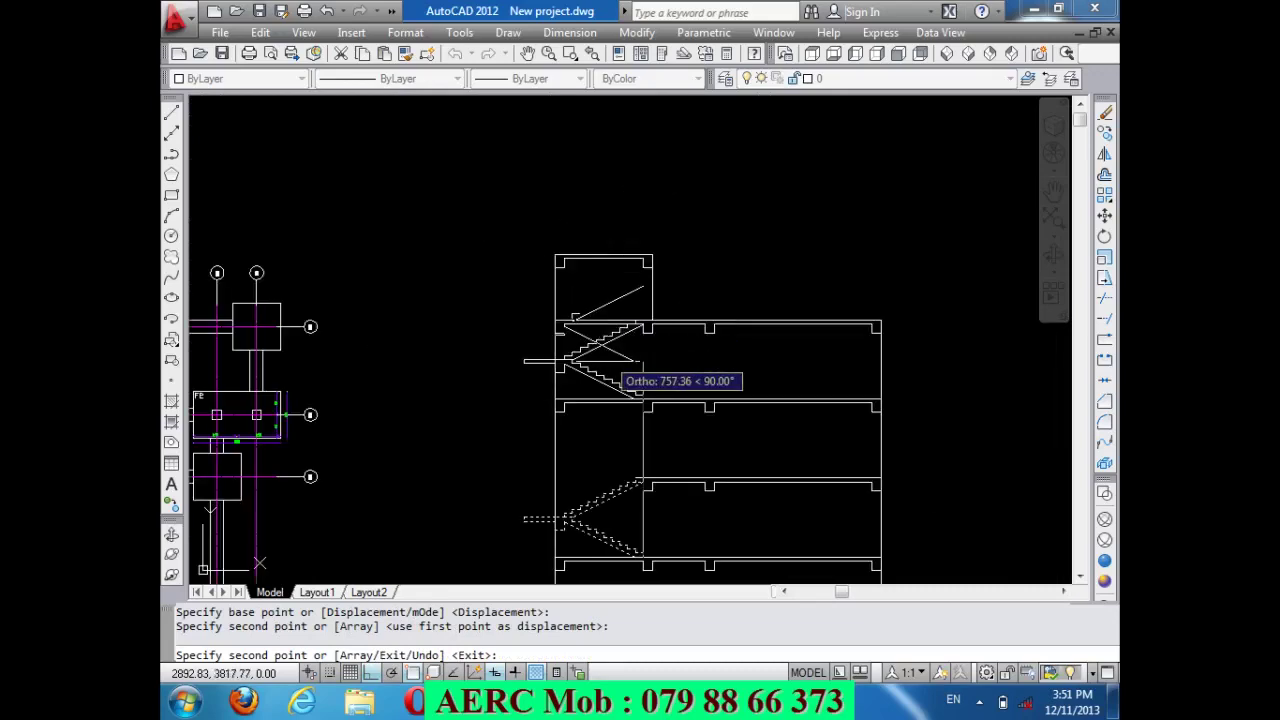
pyautogui.scroll(3, 642, 488)
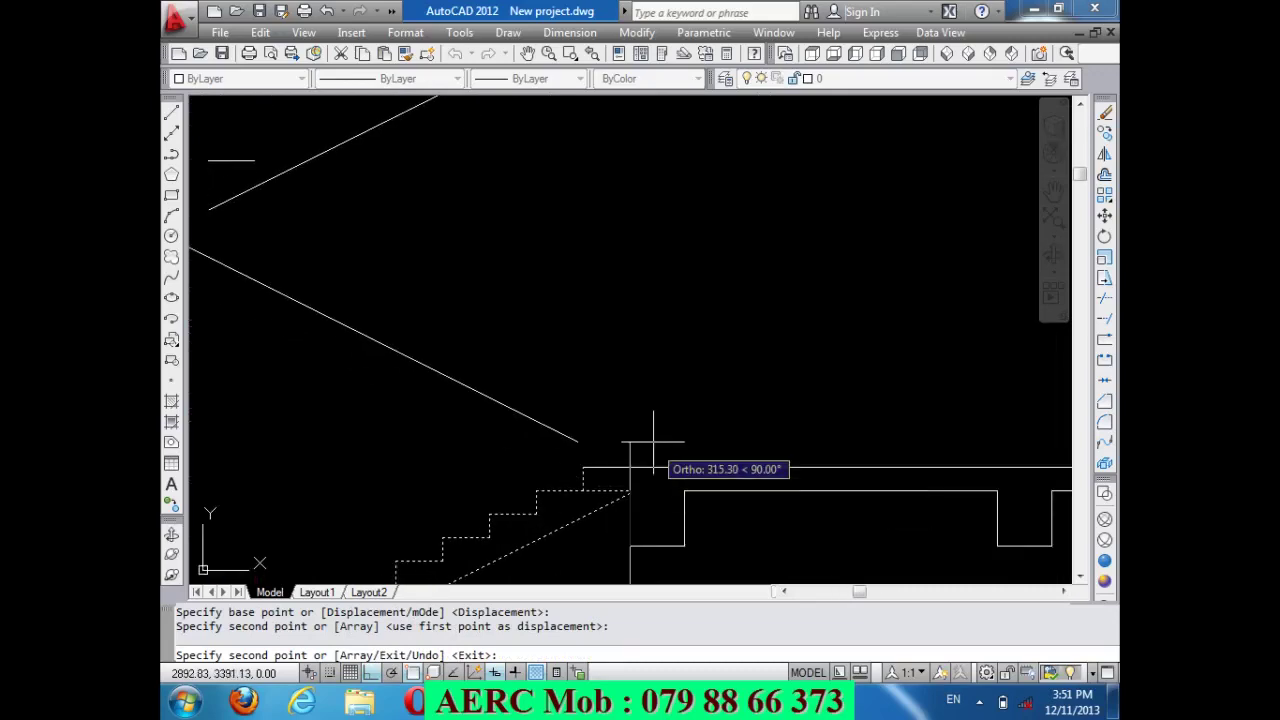
pyautogui.scroll(3, 638, 472)
pyautogui.scroll(4, 639, 462)
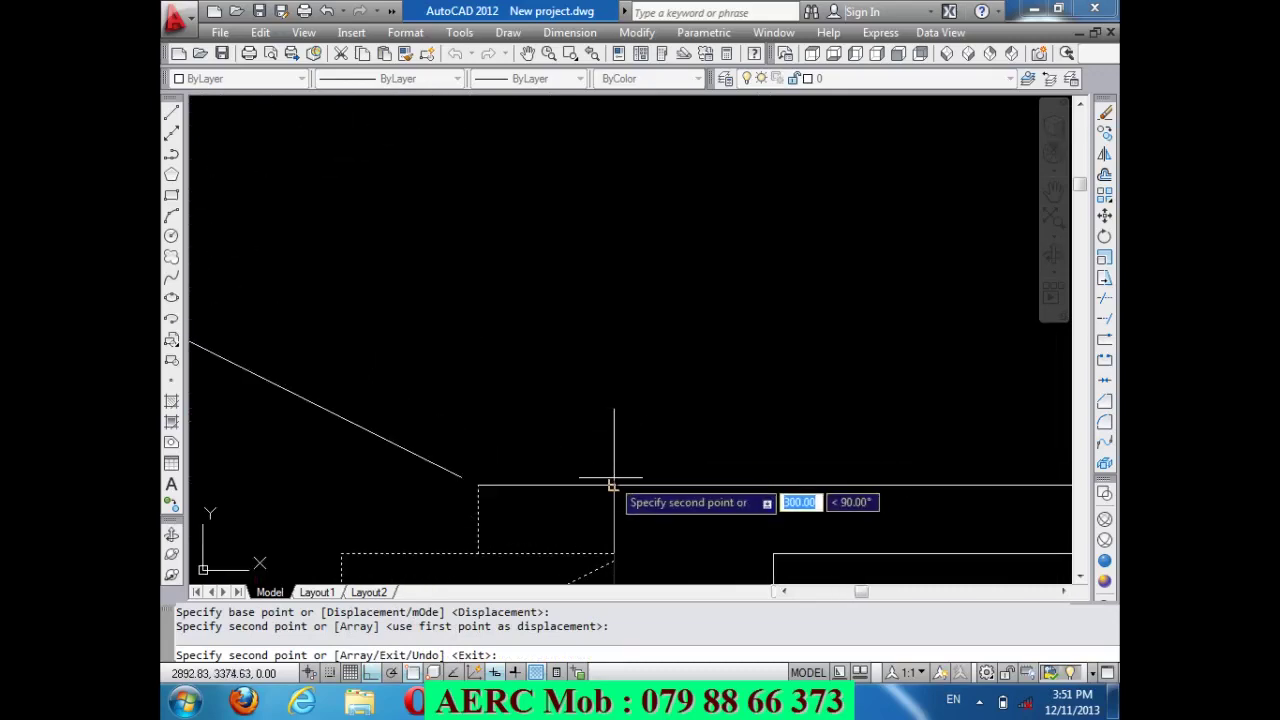
pyautogui.click(613, 485)
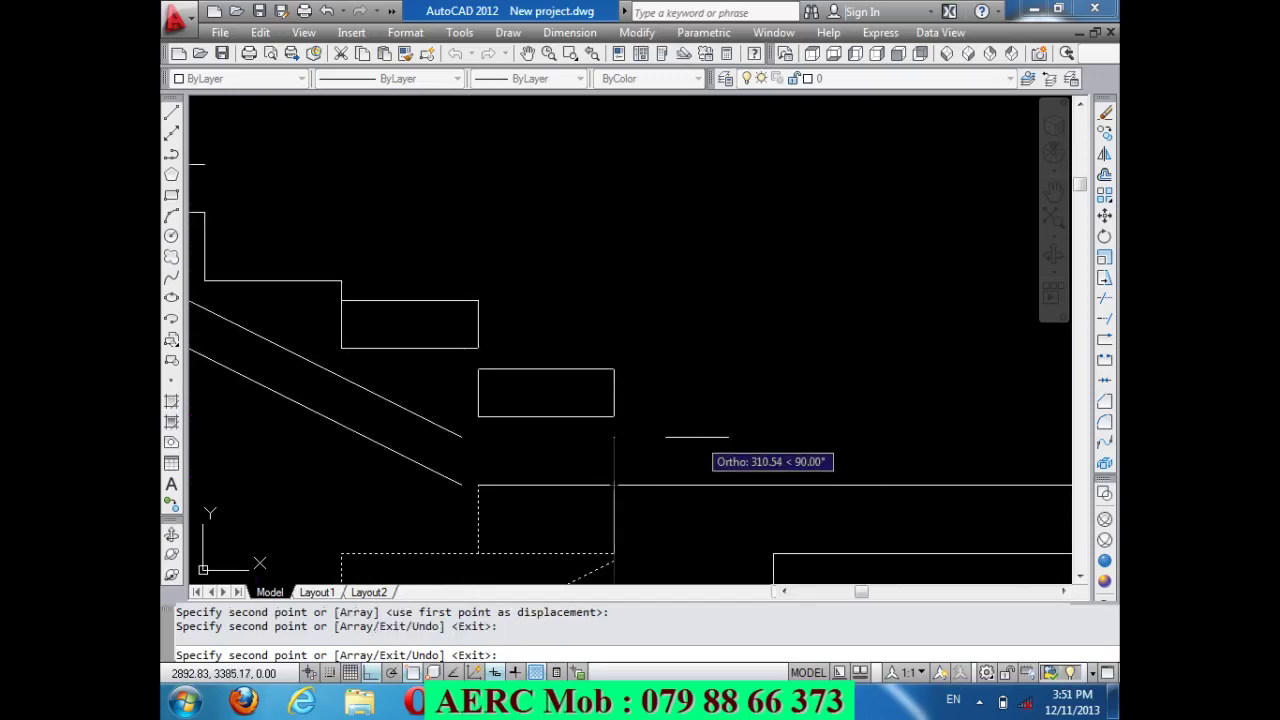
pyautogui.press('Return')
pyautogui.scroll(-2, 700, 371)
pyautogui.scroll(-2, 700, 371)
pyautogui.scroll(-2, 738, 388)
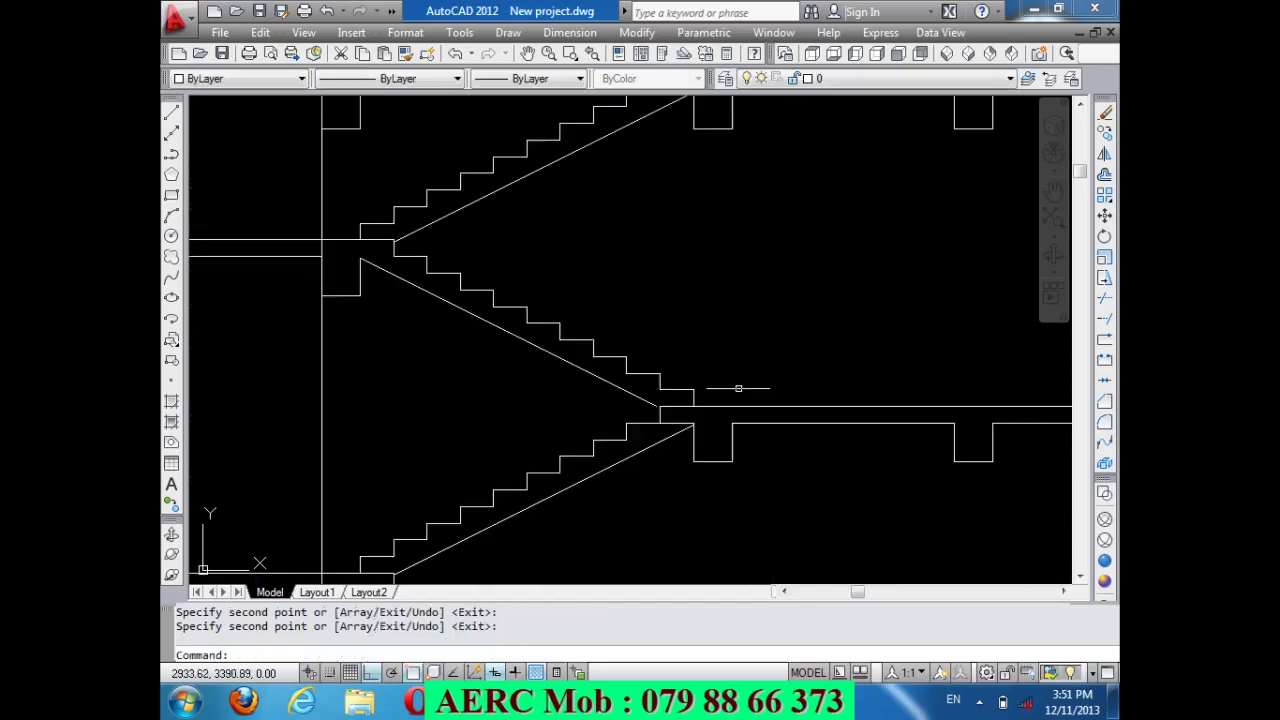
# Trim the landing line past the lower flight and the slab line between wall and stairs.
pyautogui.write('e')
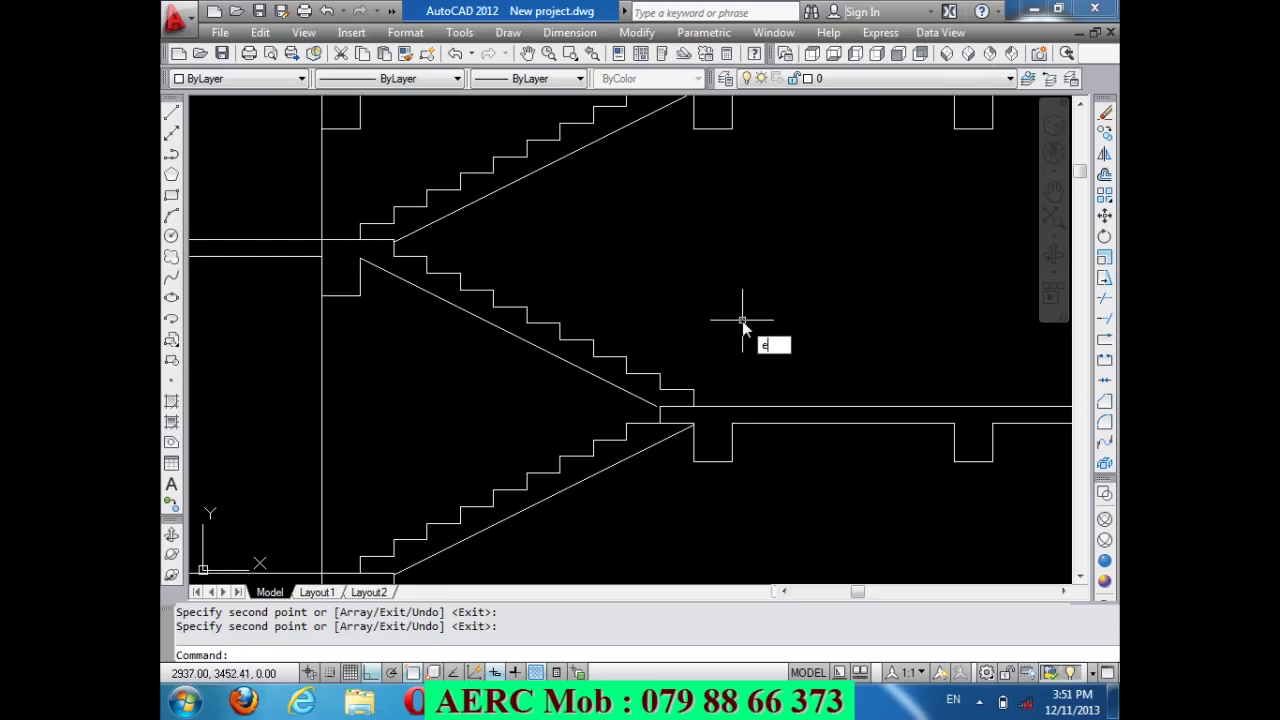
pyautogui.press('Return')
pyautogui.press('Return')
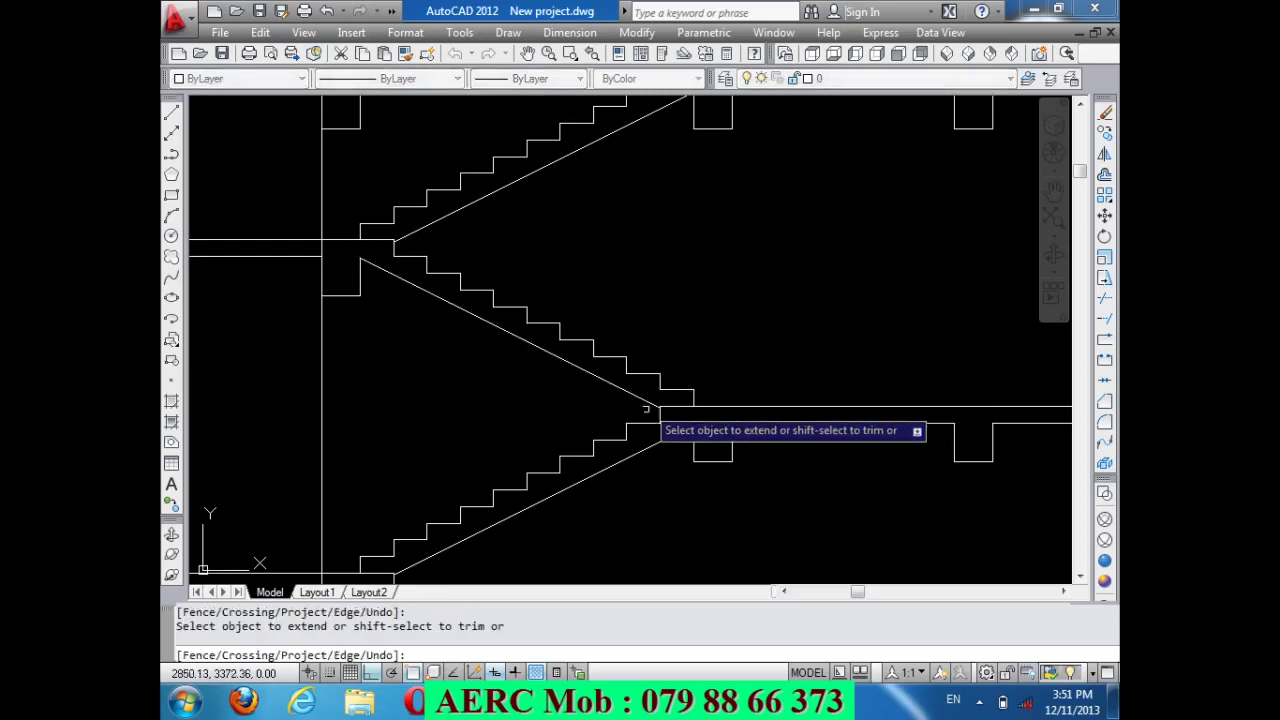
pyautogui.scroll(-2, 741, 508)
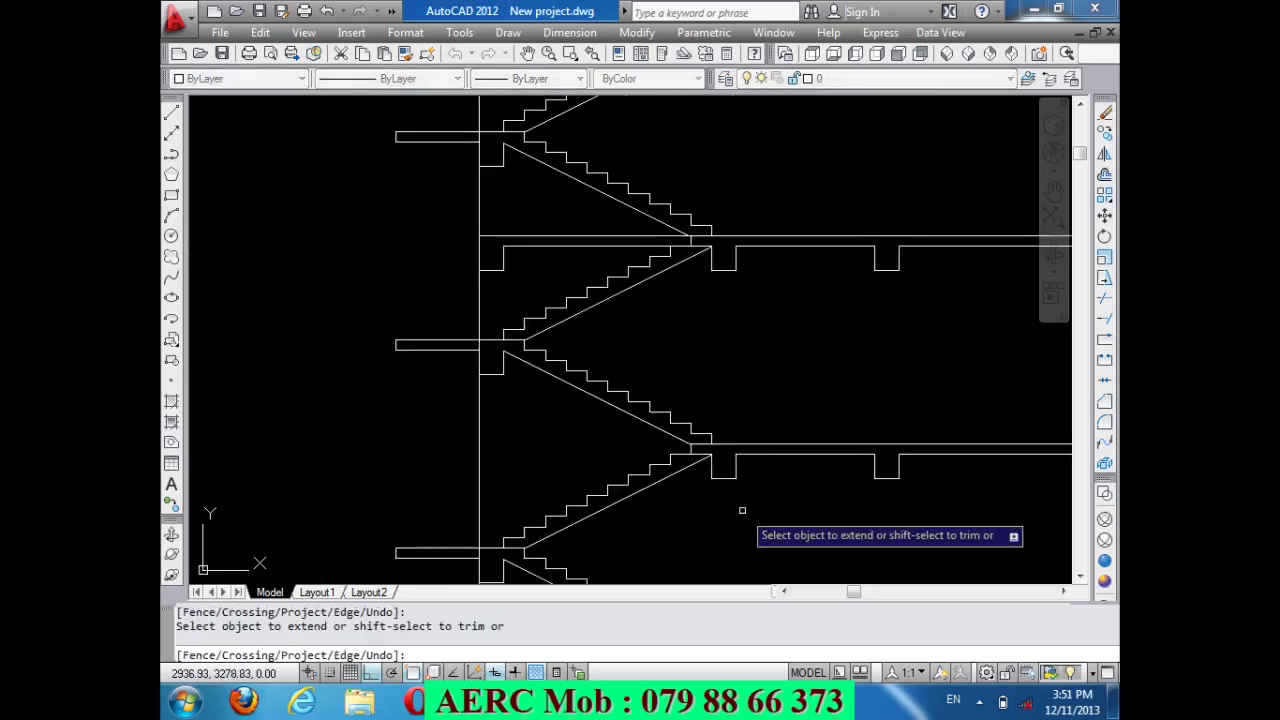
pyautogui.scroll(-2, 742, 513)
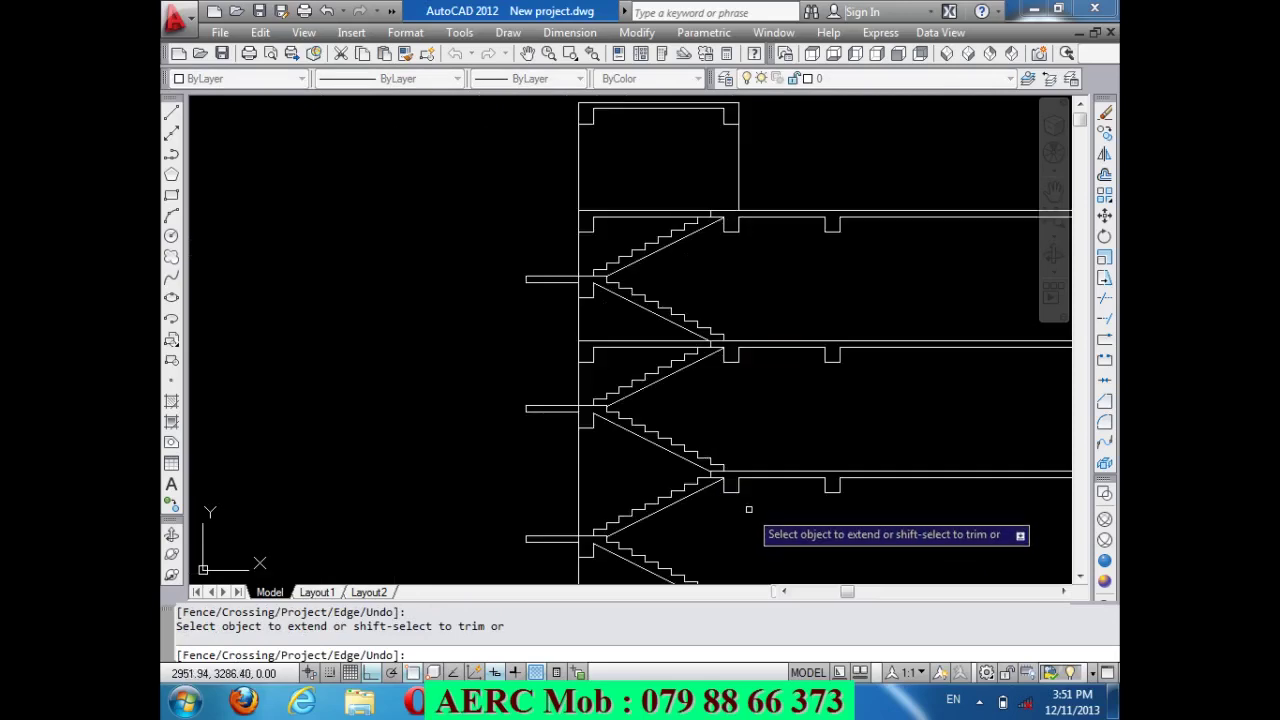
pyautogui.press('Return')
pyautogui.scroll(3, 702, 316)
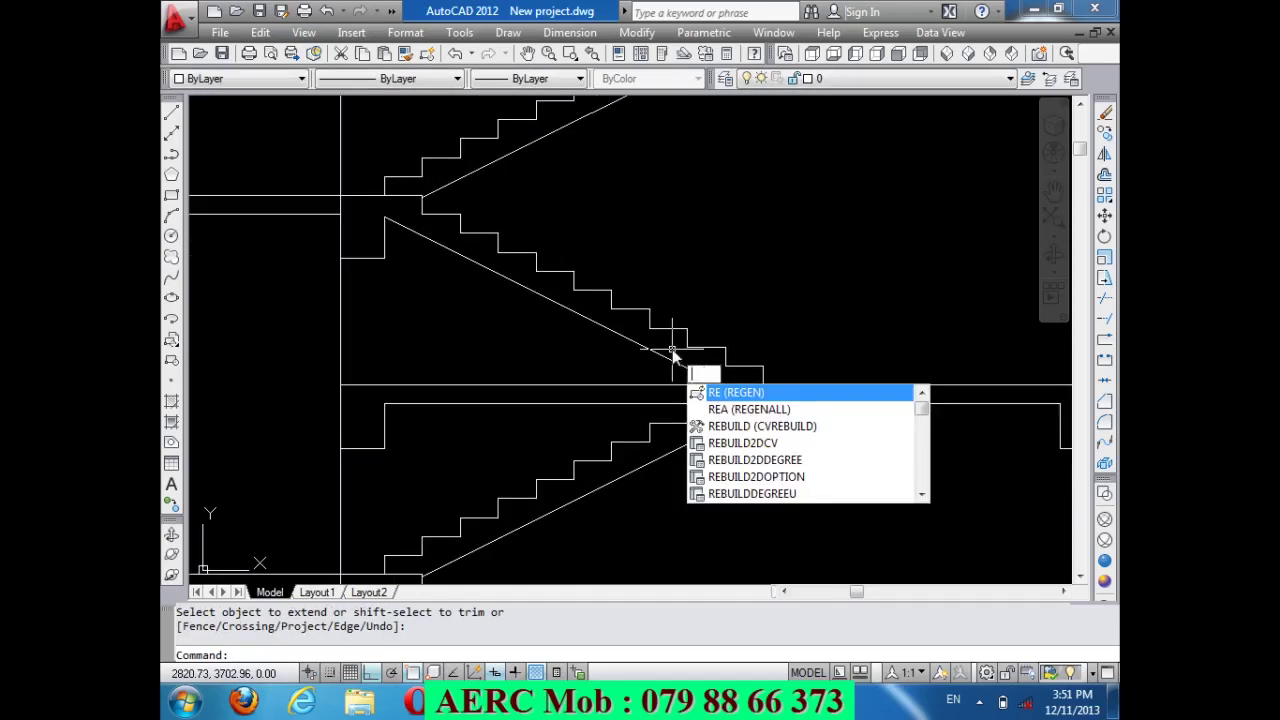
pyautogui.write('t')
pyautogui.press('Return')
pyautogui.press('Return')
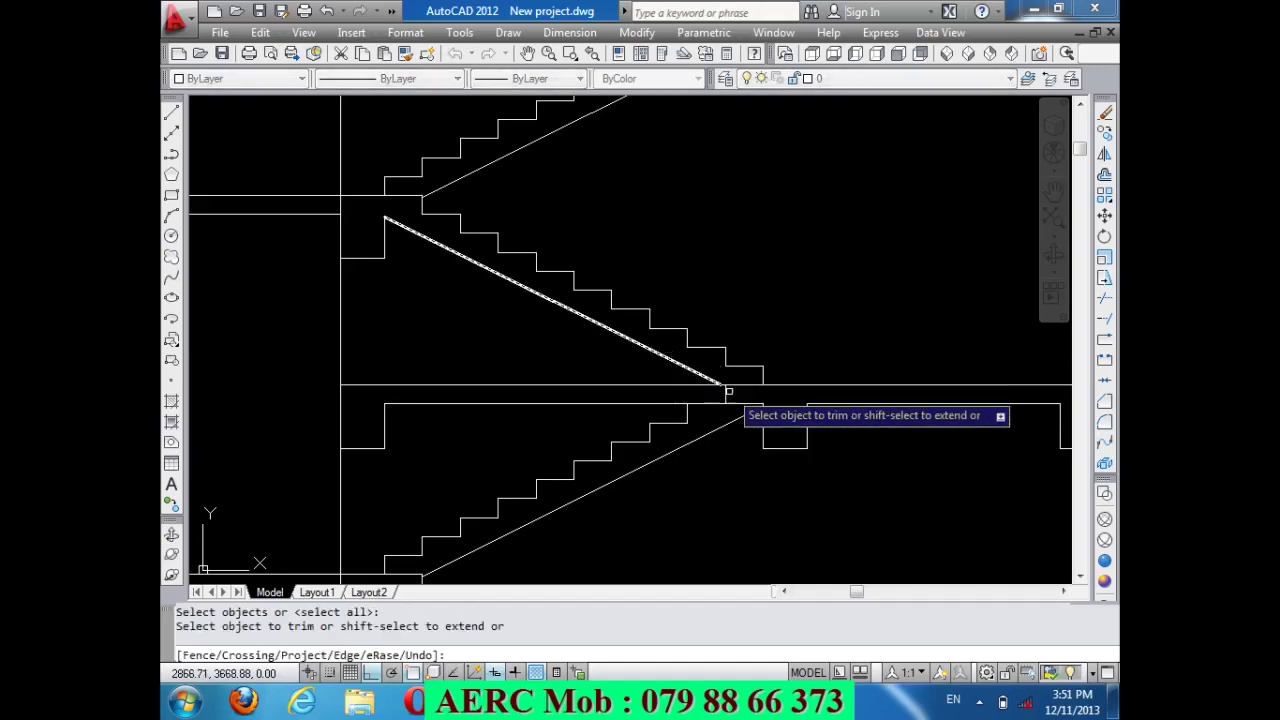
pyautogui.click(700, 385)
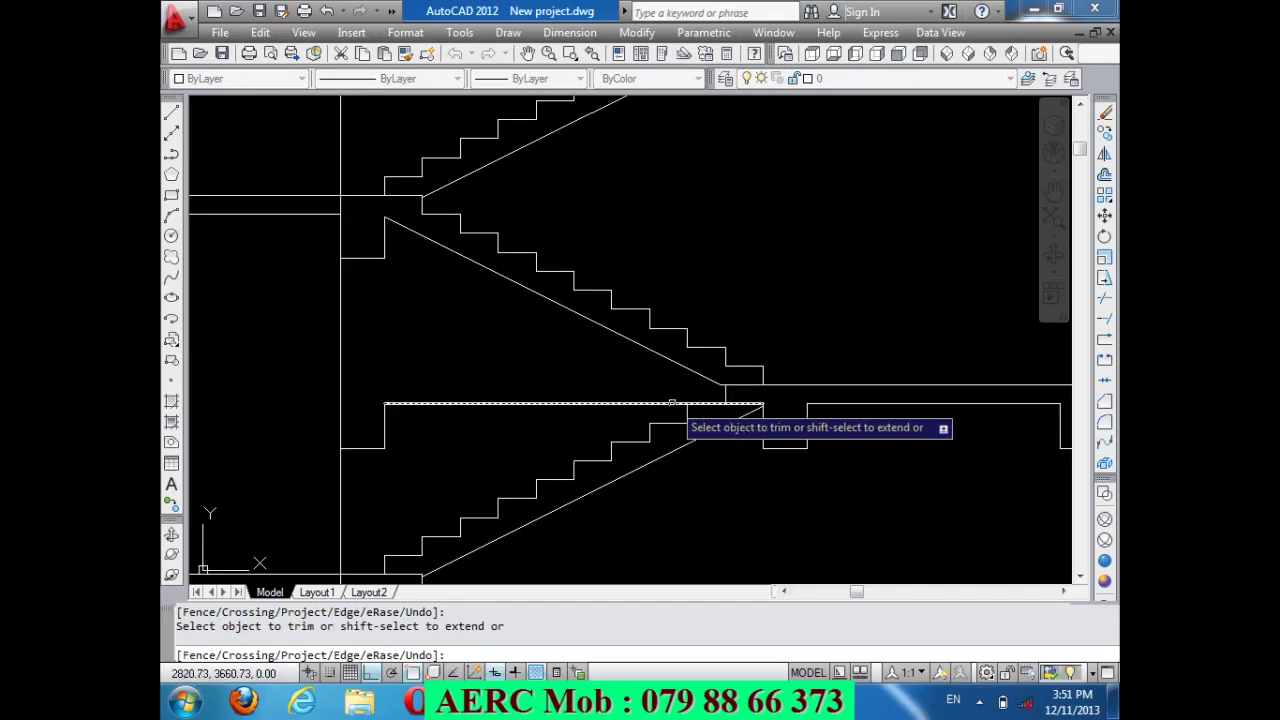
pyautogui.click(665, 404)
pyautogui.press('Return')
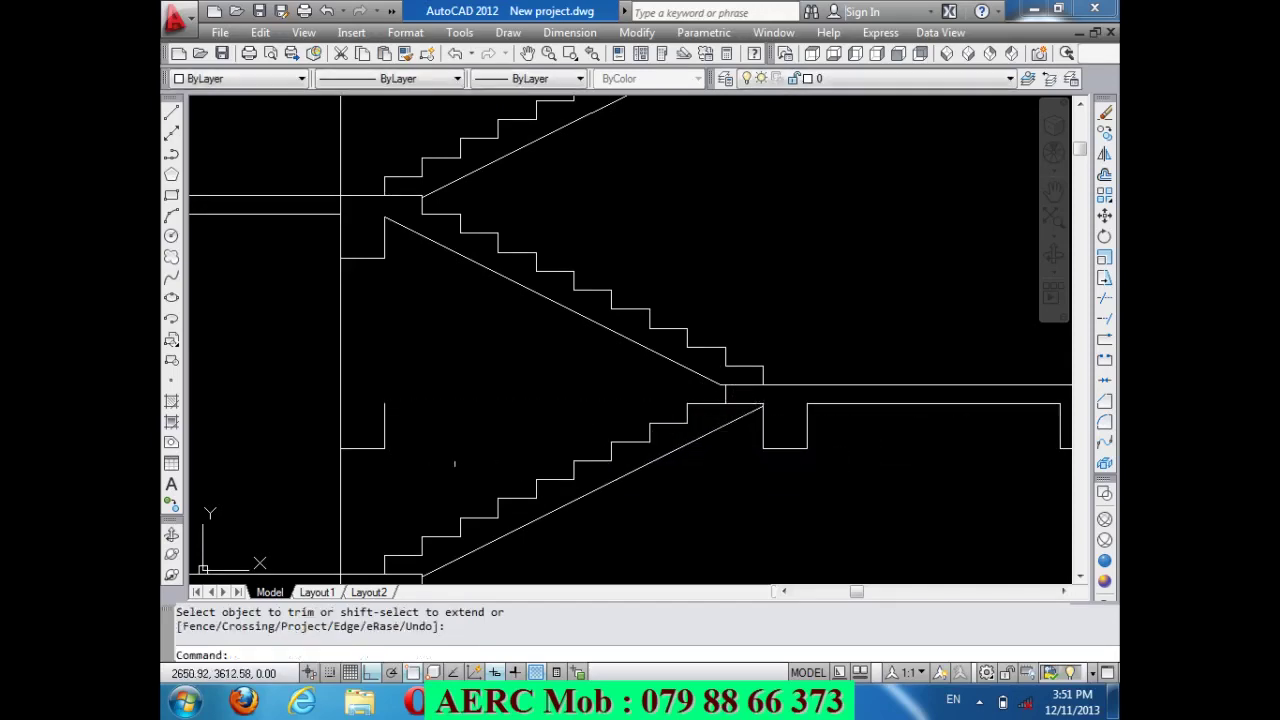
# Delete the leftover short lines near the top landing.
pyautogui.click(432, 476)
pyautogui.click(357, 406)
pyautogui.press('Delete')
pyautogui.scroll(-5, 437, 428)
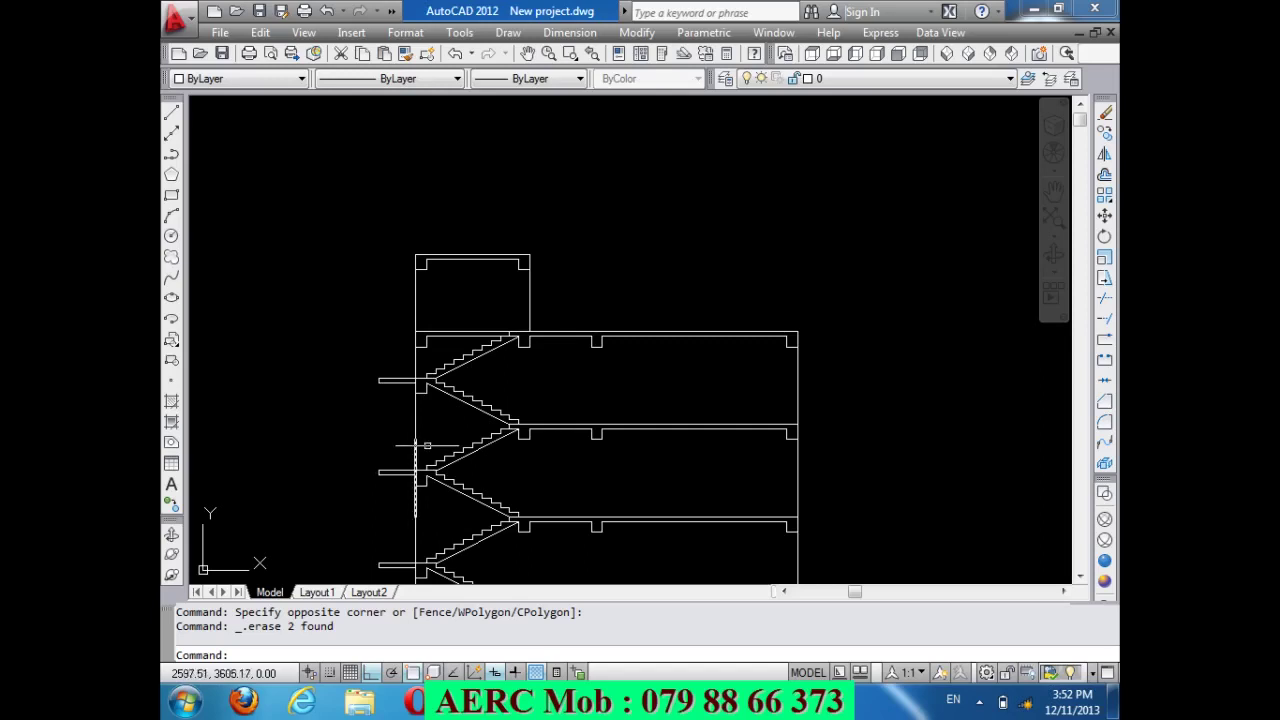
pyautogui.scroll(6, 440, 325)
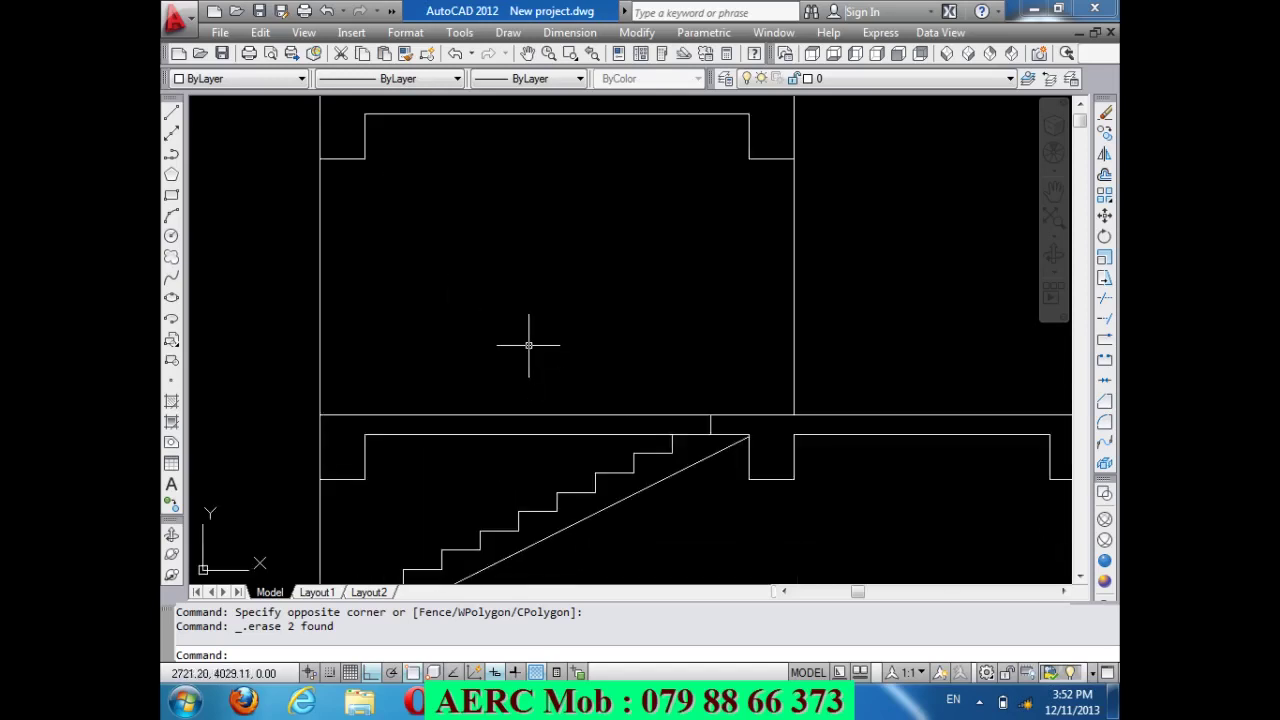
pyautogui.write('tr')
# Trim away the extra slab lines at the landing with a crossing selection.
pyautogui.press('Return')
pyautogui.press('Return')
pyautogui.click(585, 440)
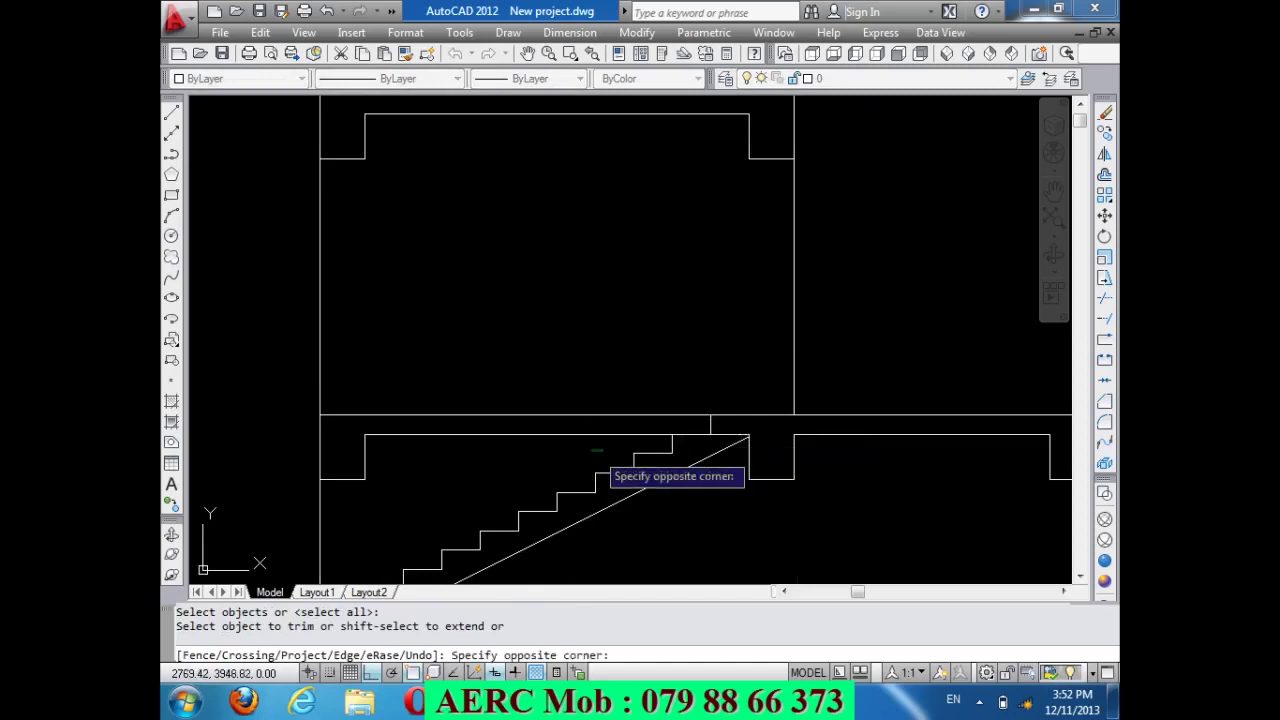
pyautogui.click(509, 456)
pyautogui.press('Return')
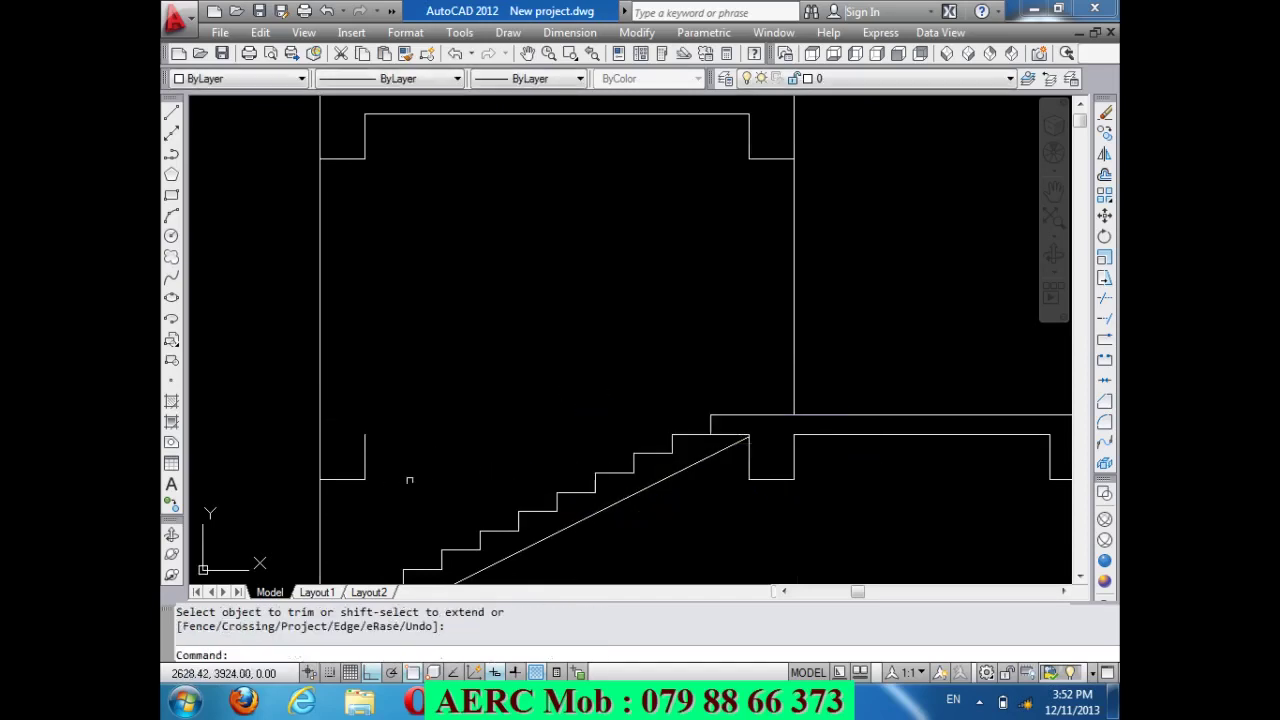
# Delete the small stepped leftover piece.
pyautogui.click(395, 490)
pyautogui.click(335, 445)
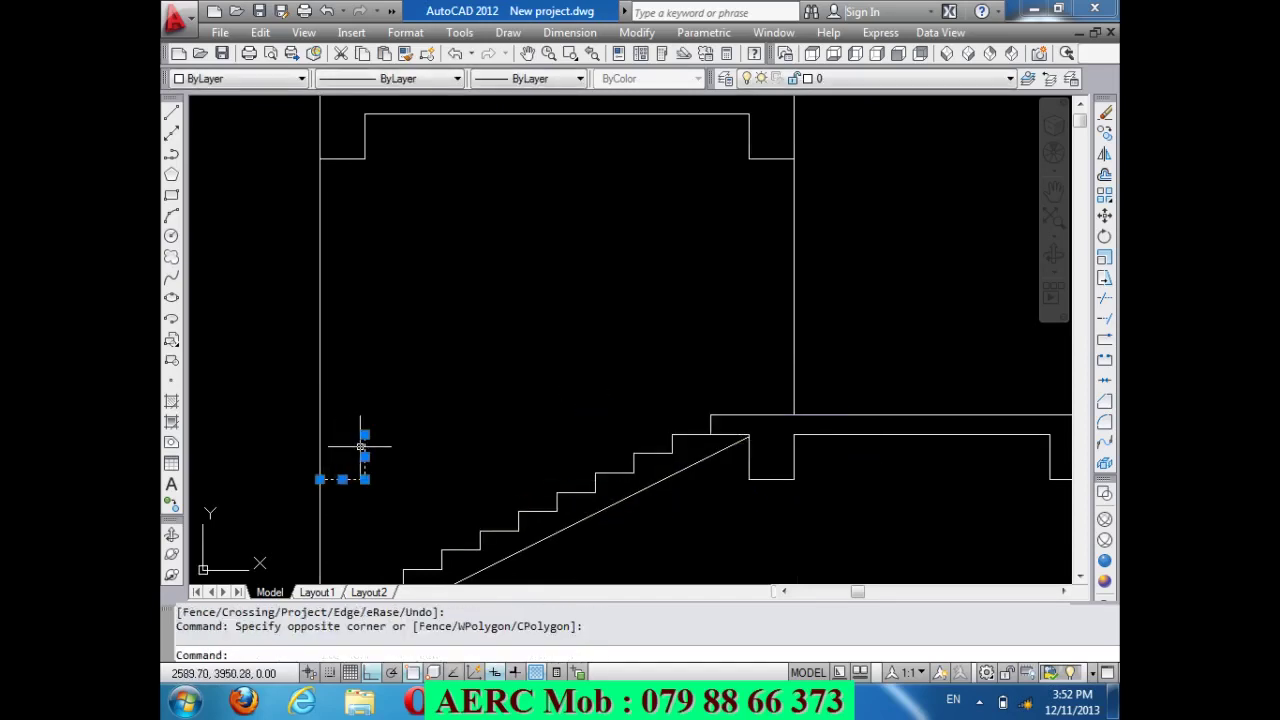
pyautogui.press('Delete')
pyautogui.scroll(-3, 440, 411)
# Zoom out of the section and onto the floor plan's kitchen and semicircular staircase.
pyautogui.scroll(2, 567, 443)
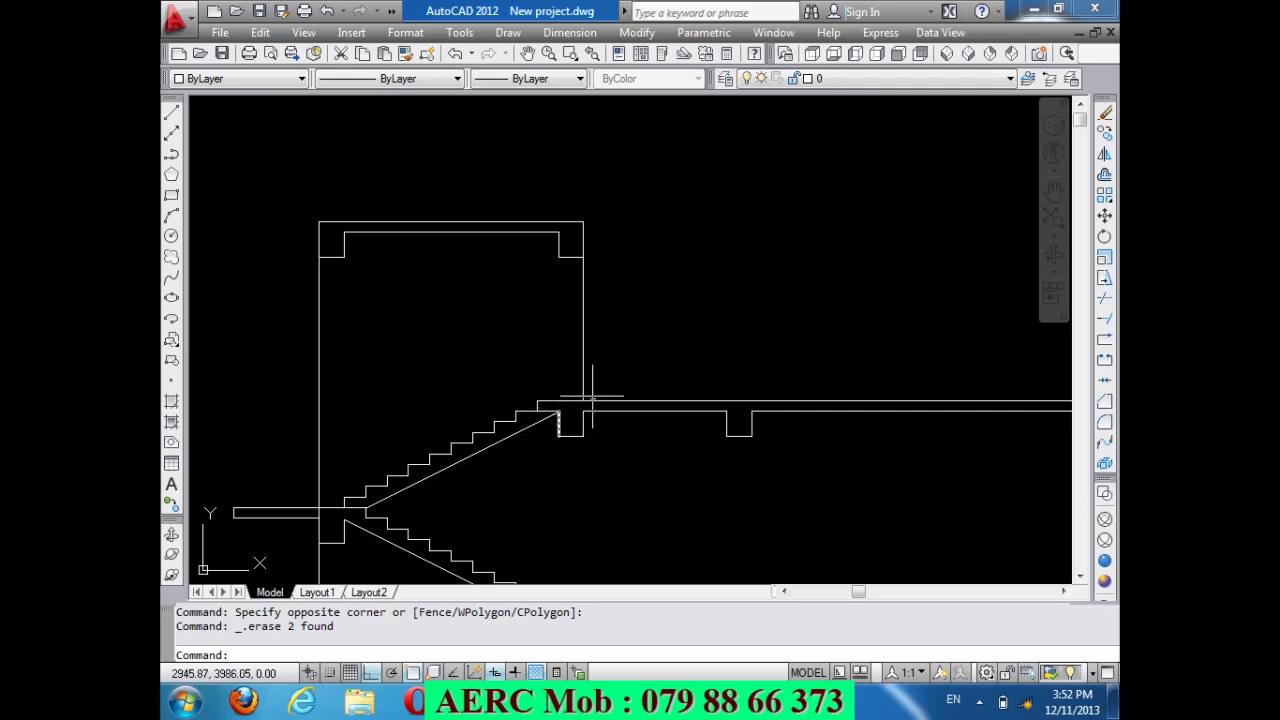
pyautogui.scroll(-1, 586, 329)
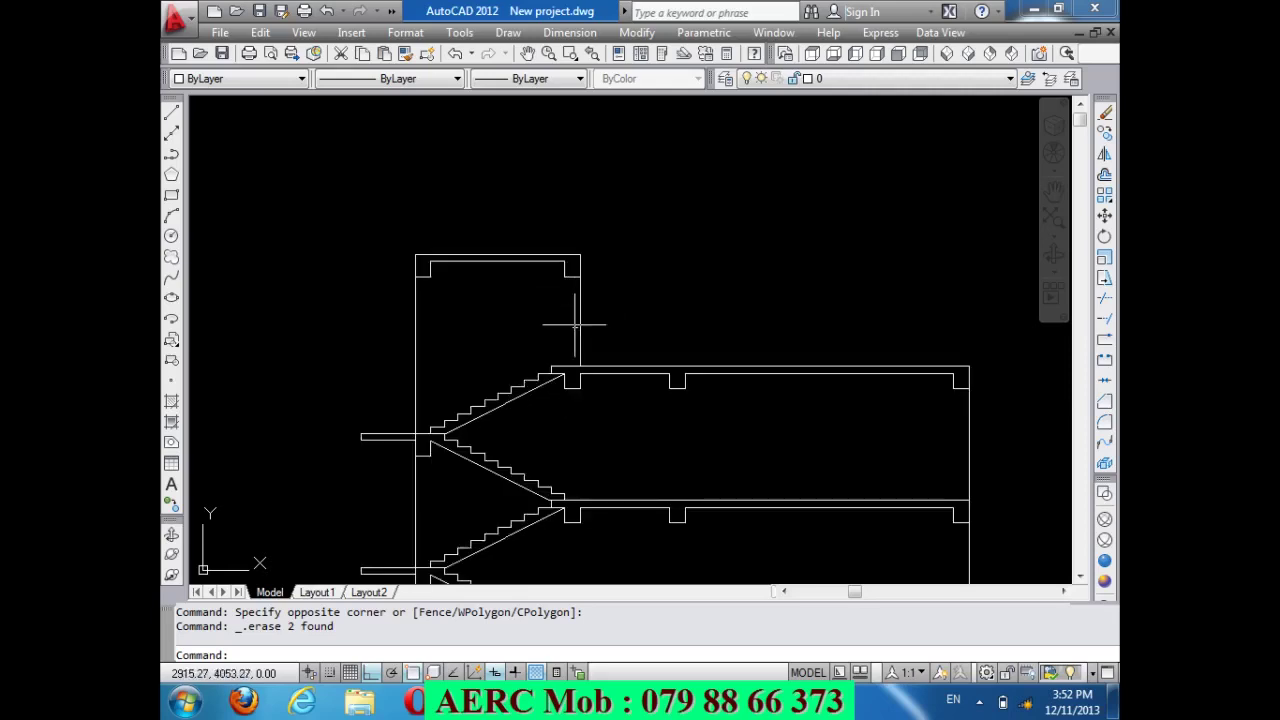
pyautogui.scroll(1, 586, 329)
pyautogui.scroll(1, 596, 338)
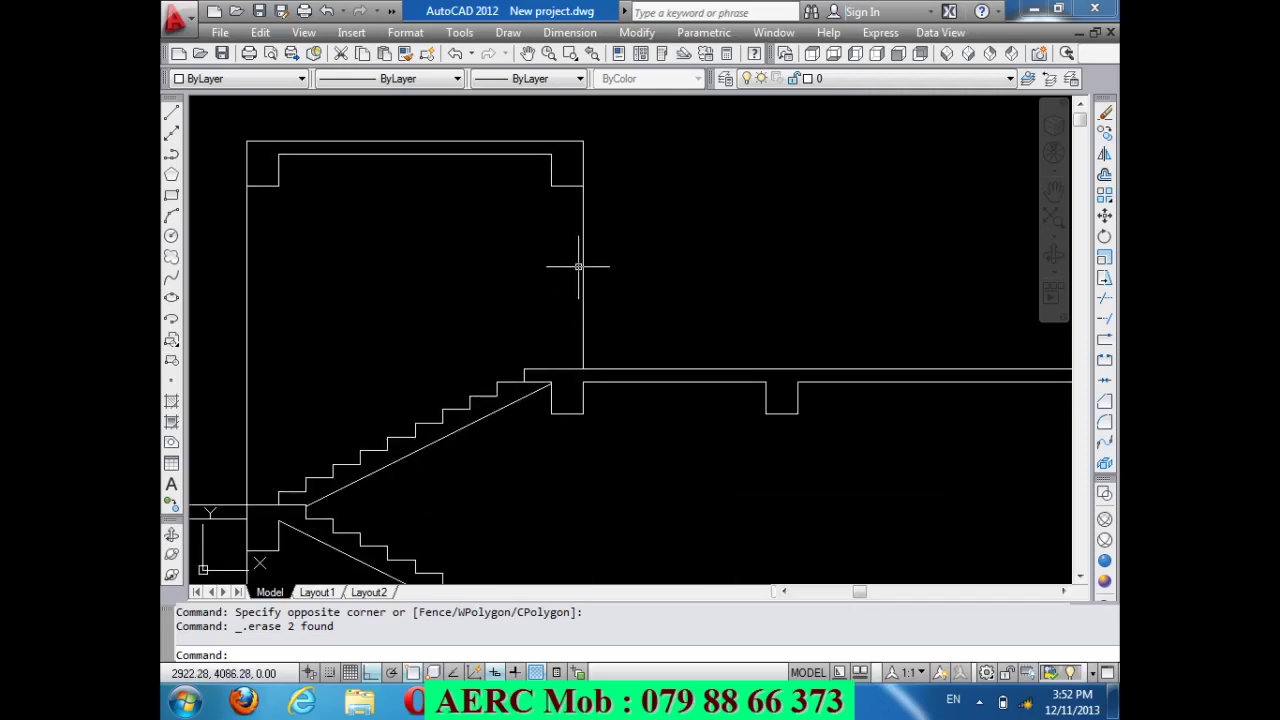
pyautogui.scroll(-3, 578, 266)
pyautogui.scroll(-2, 586, 252)
pyautogui.scroll(3, 606, 420)
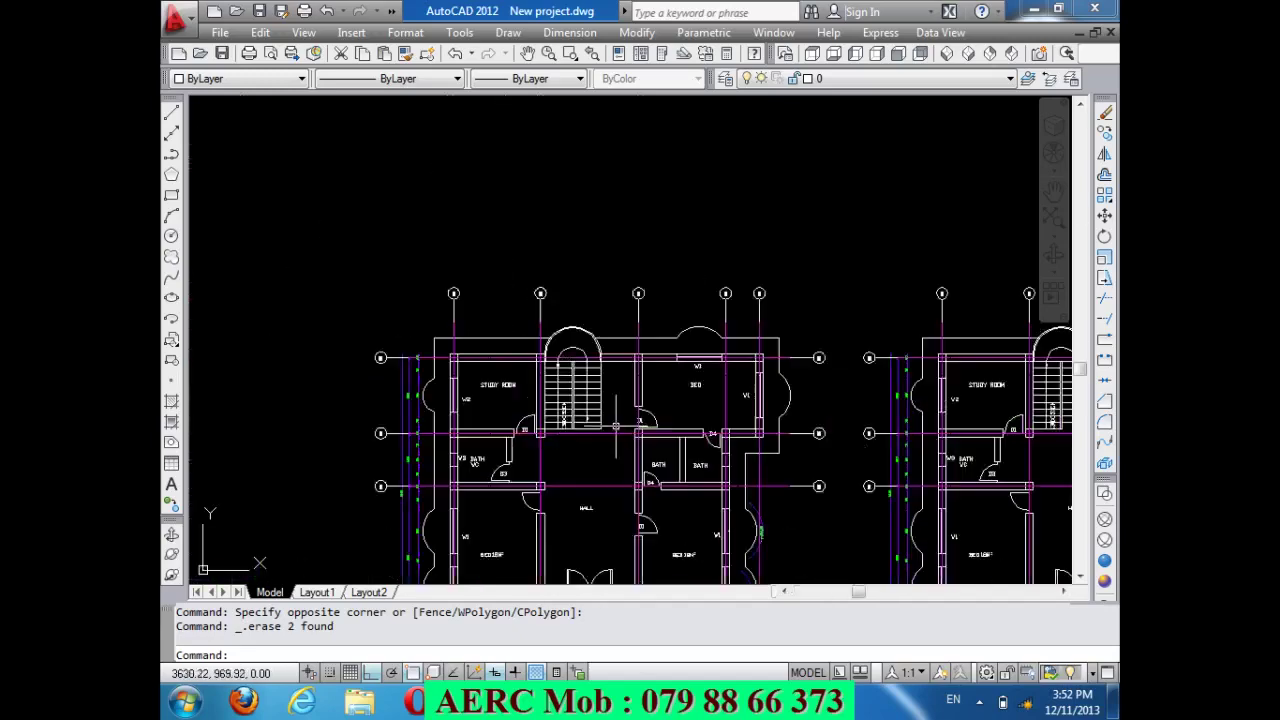
pyautogui.scroll(2, 565, 430)
pyautogui.scroll(-3, 551, 431)
# Offset the line near the stairs by 35.
pyautogui.scroll(-2, 676, 375)
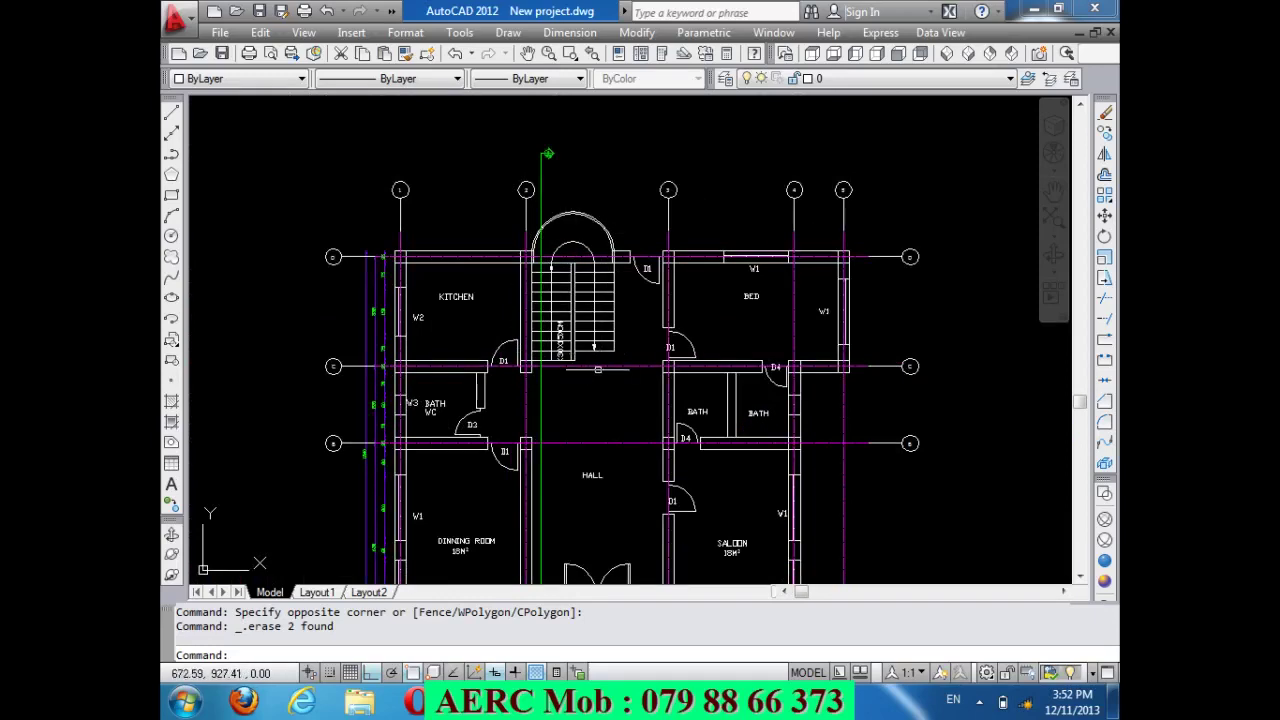
pyautogui.write('o')
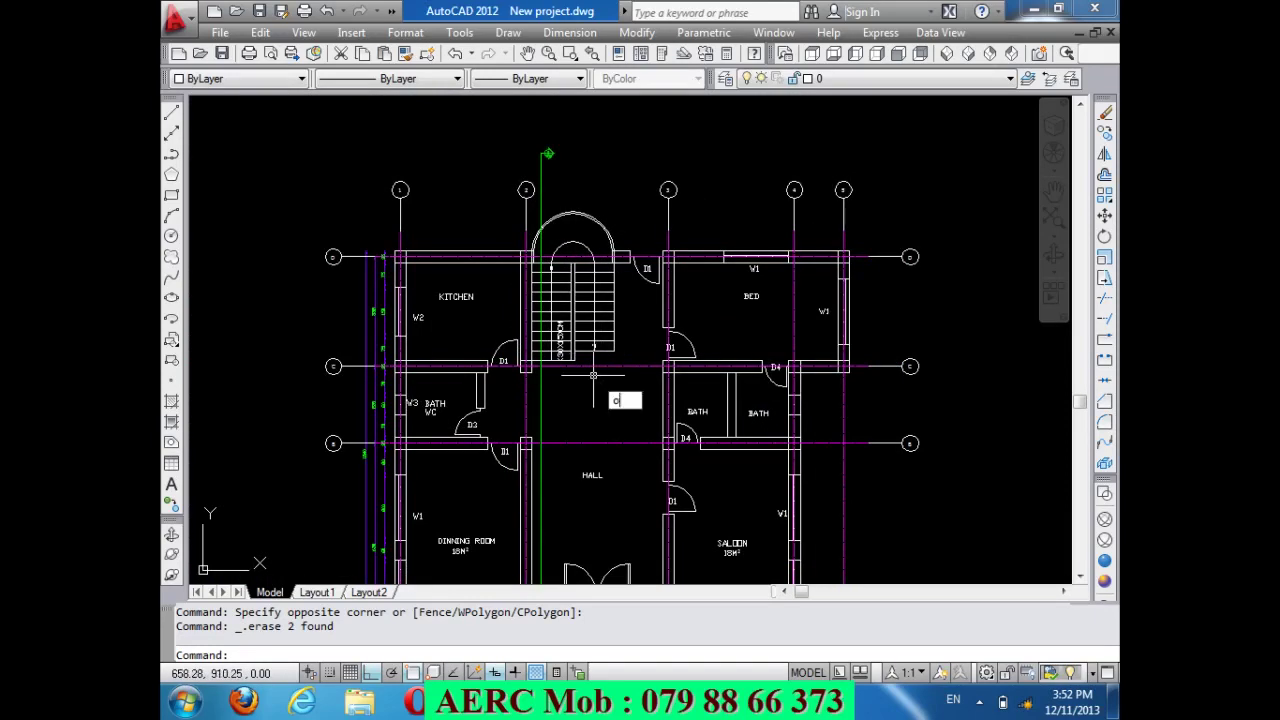
pyautogui.press('Return')
pyautogui.write('35')
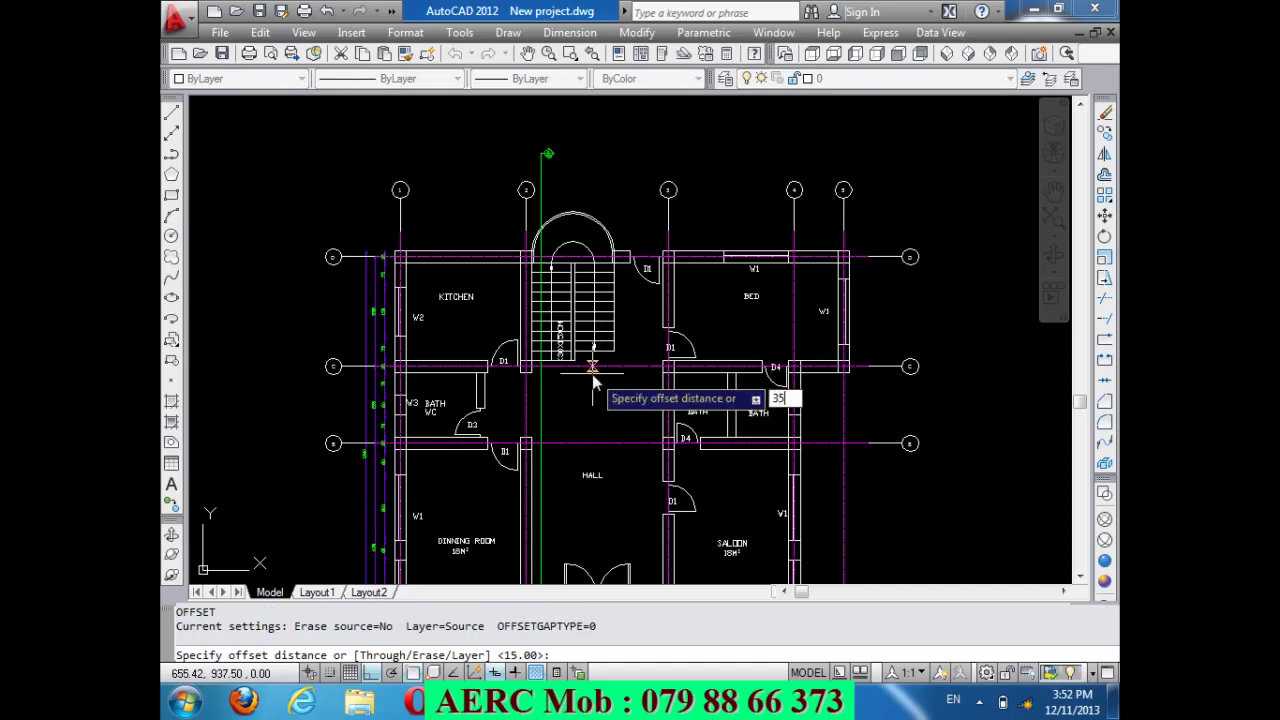
pyautogui.press('Return')
pyautogui.click(594, 349)
pyautogui.click(600, 386)
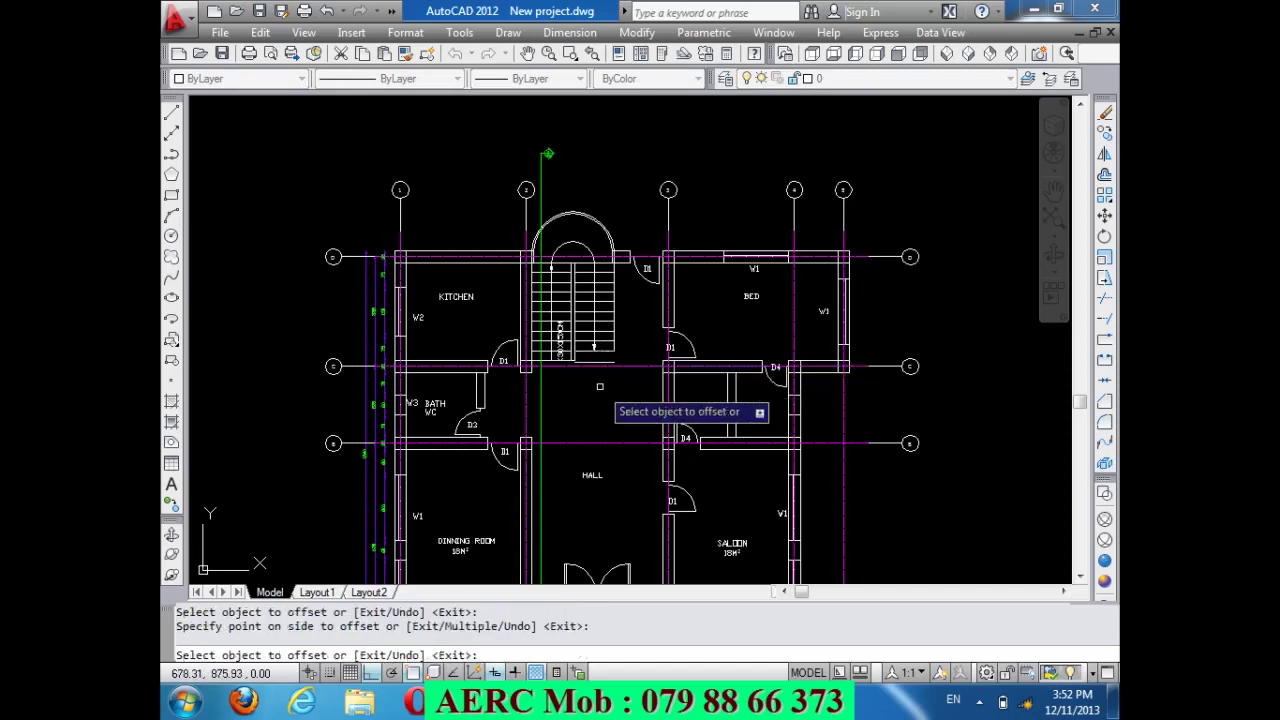
pyautogui.press('Return')
# Extend the wall line near the stairs to the right.
pyautogui.write('ex')
pyautogui.press('Return')
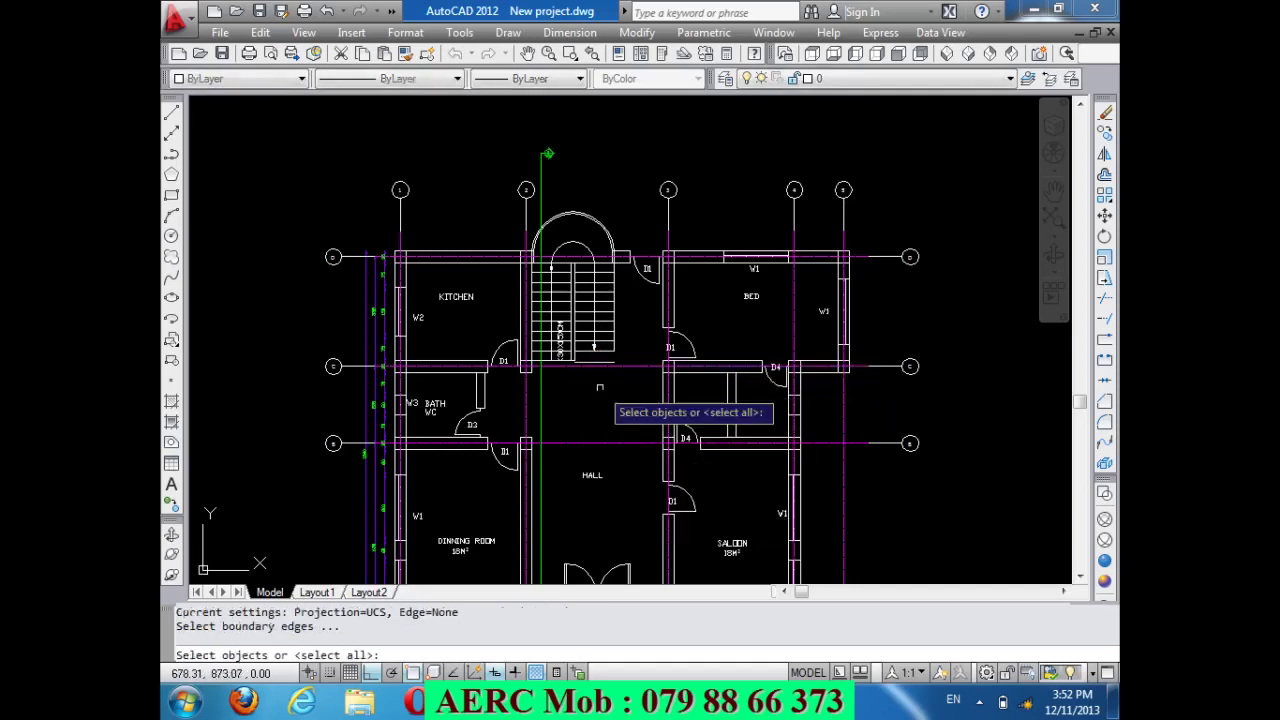
pyautogui.press('Return')
pyautogui.click(630, 367)
pyautogui.press('Return')
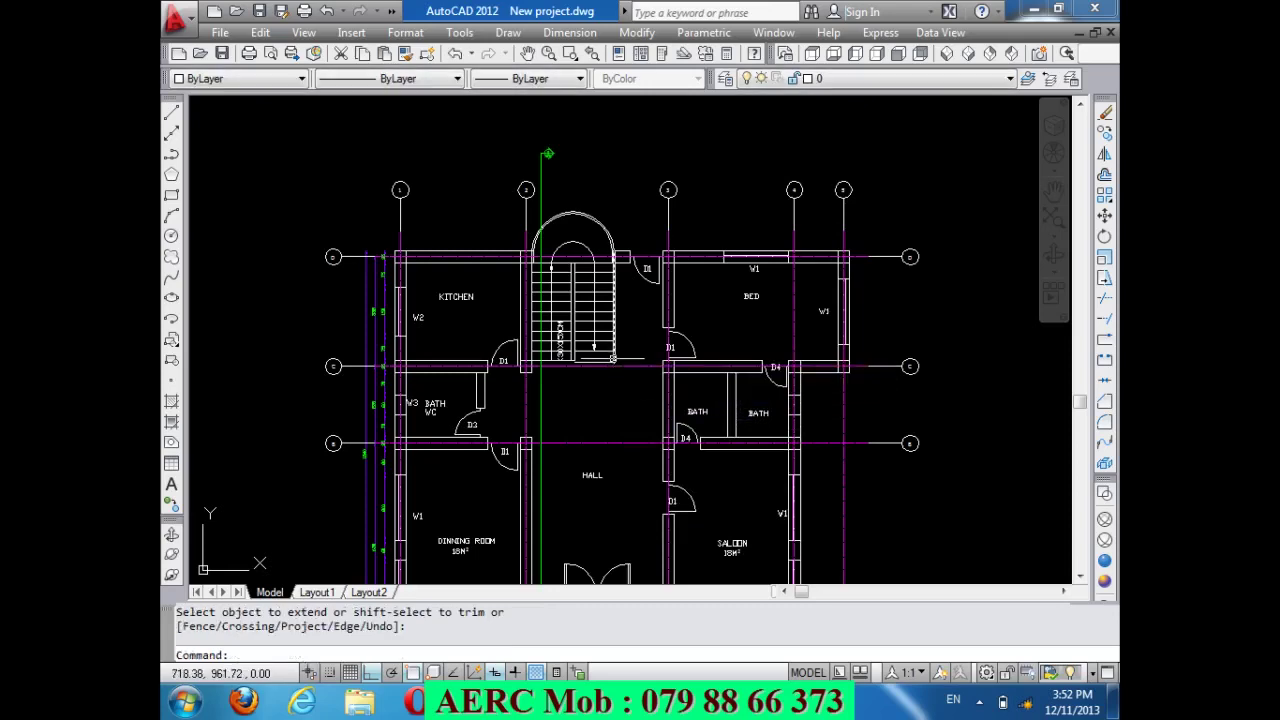
# Undo the extend and the 35-unit offset.
pyautogui.scroll(2, 630, 367)
pyautogui.scroll(3, 606, 366)
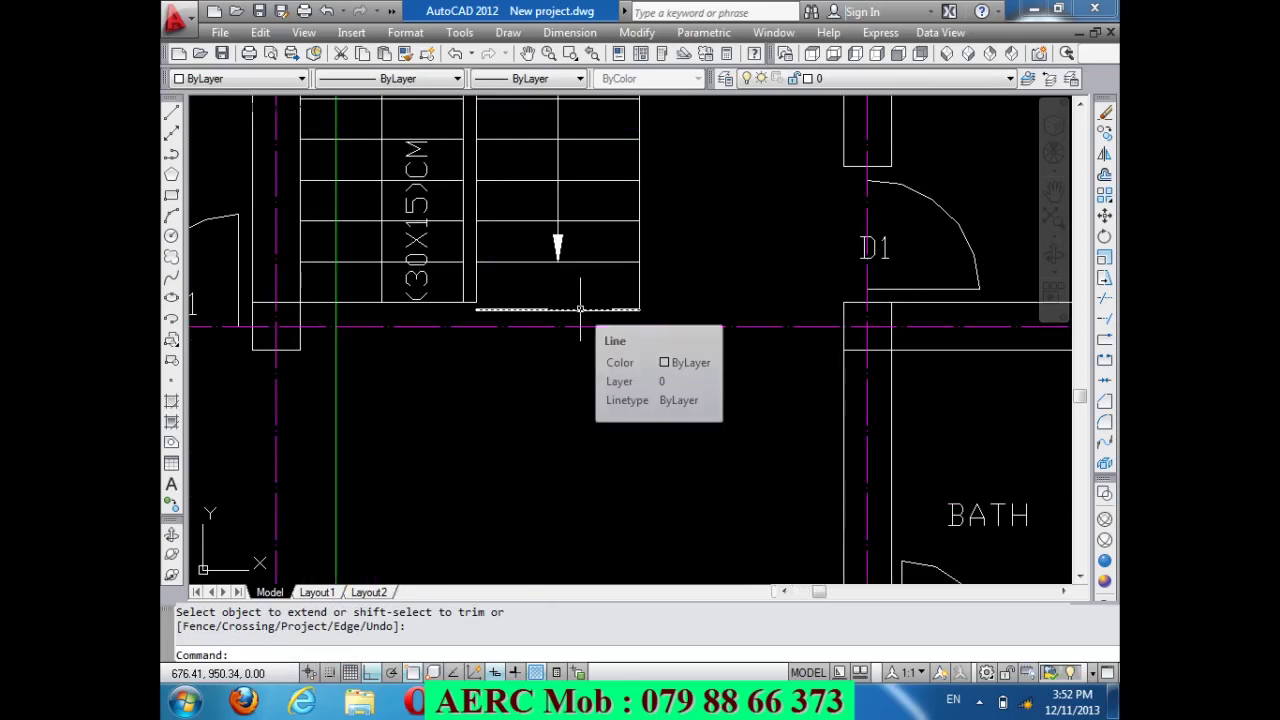
pyautogui.scroll(-4, 581, 316)
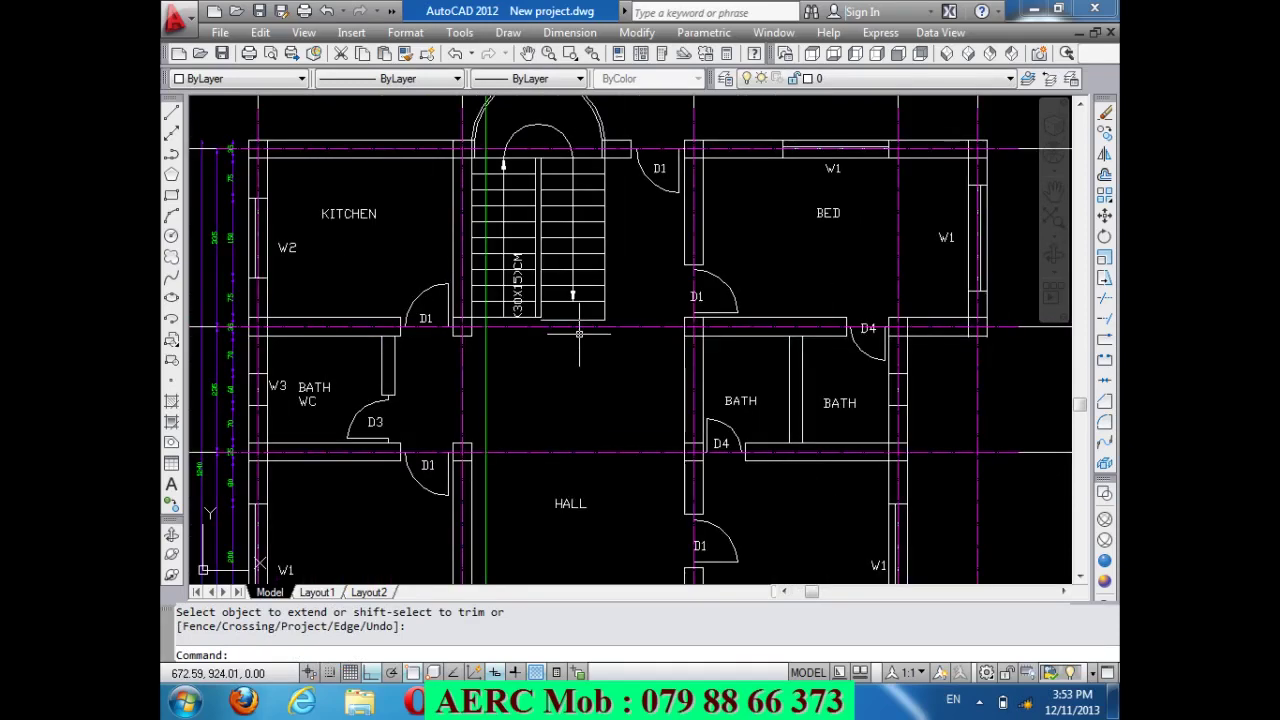
pyautogui.scroll(3, 579, 334)
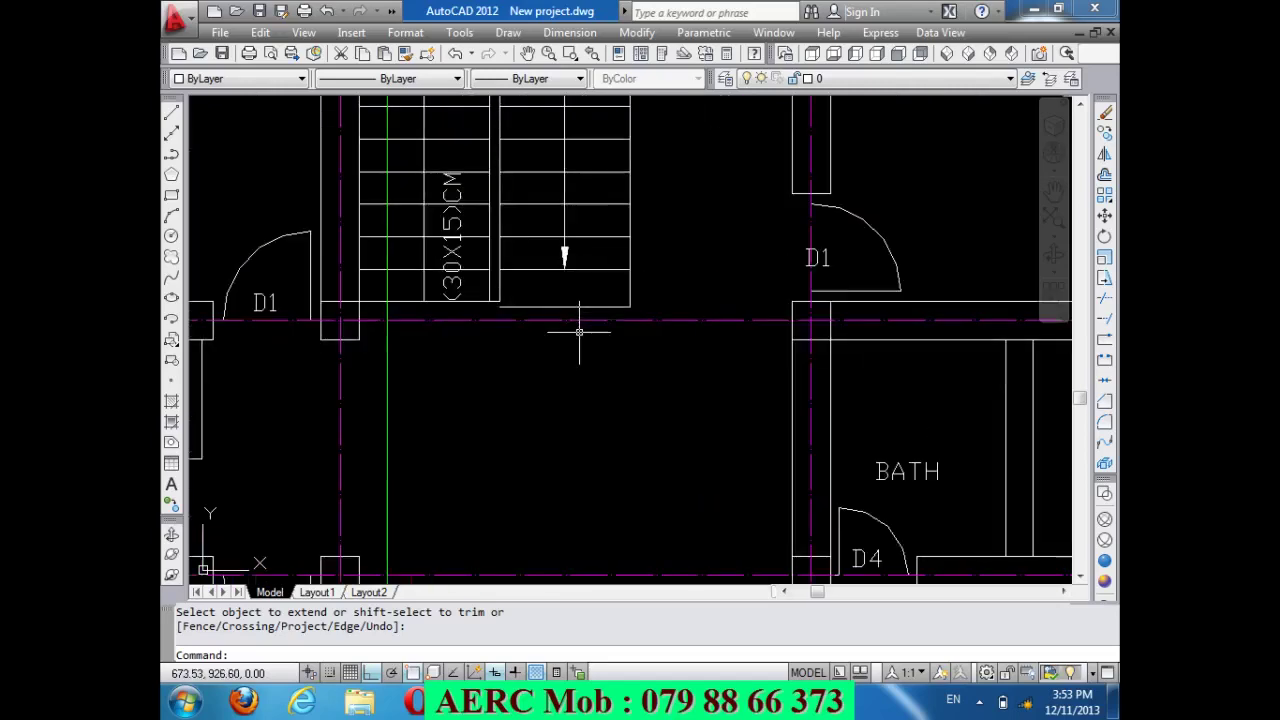
pyautogui.hotkey('ctrl', 'z')
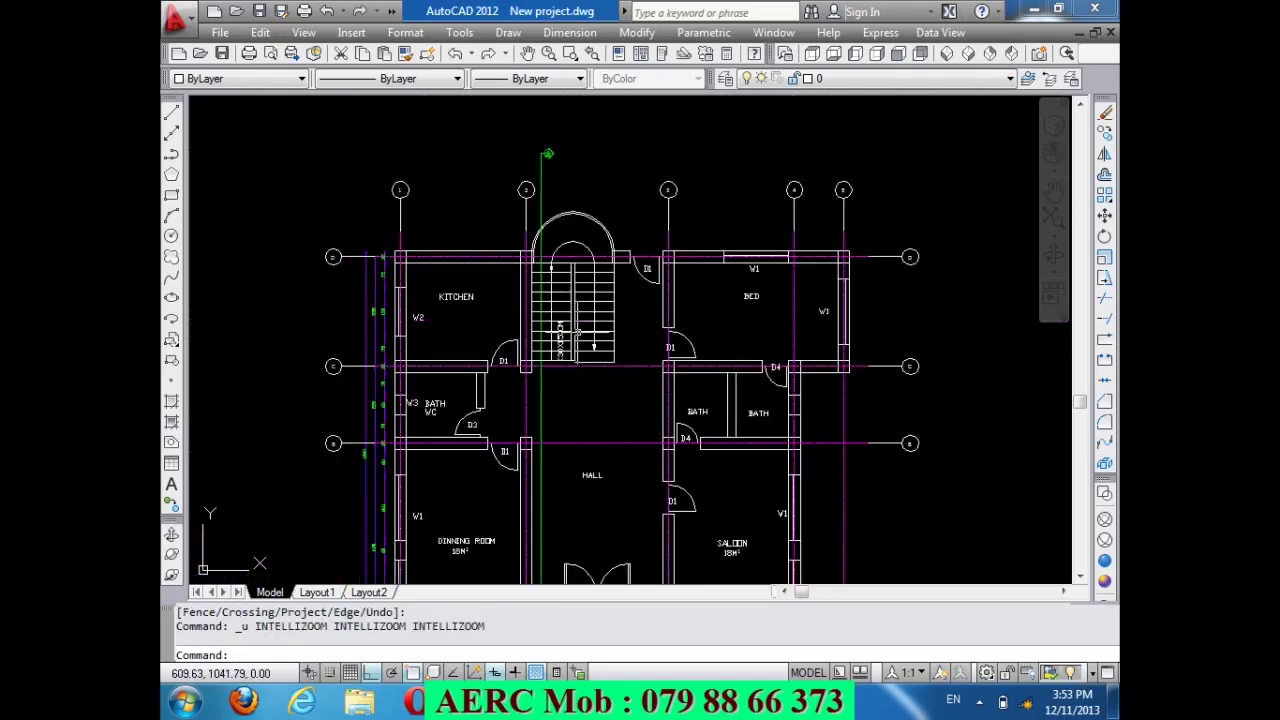
pyautogui.hotkey('ctrl', 'z')
pyautogui.hotkey('ctrl', 'z')
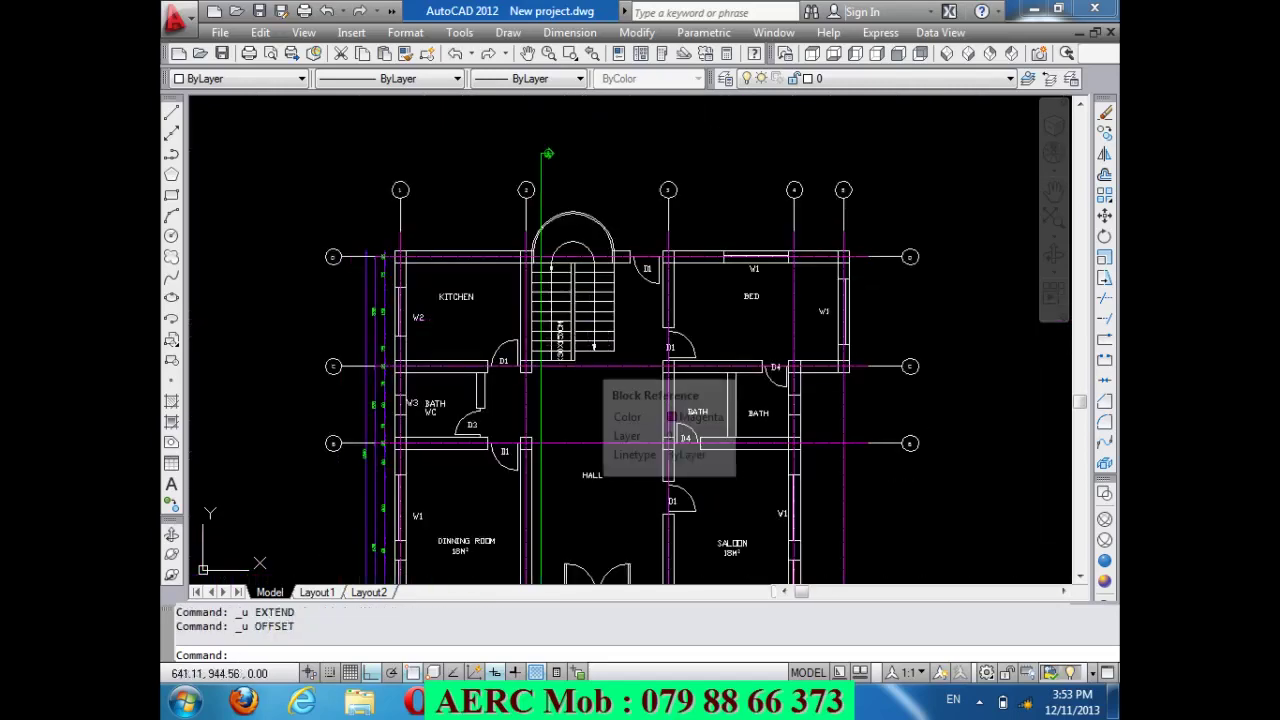
pyautogui.click(586, 366)
# Offset the stair arrow line 30 units to the right.
pyautogui.write('o')
pyautogui.press('Return')
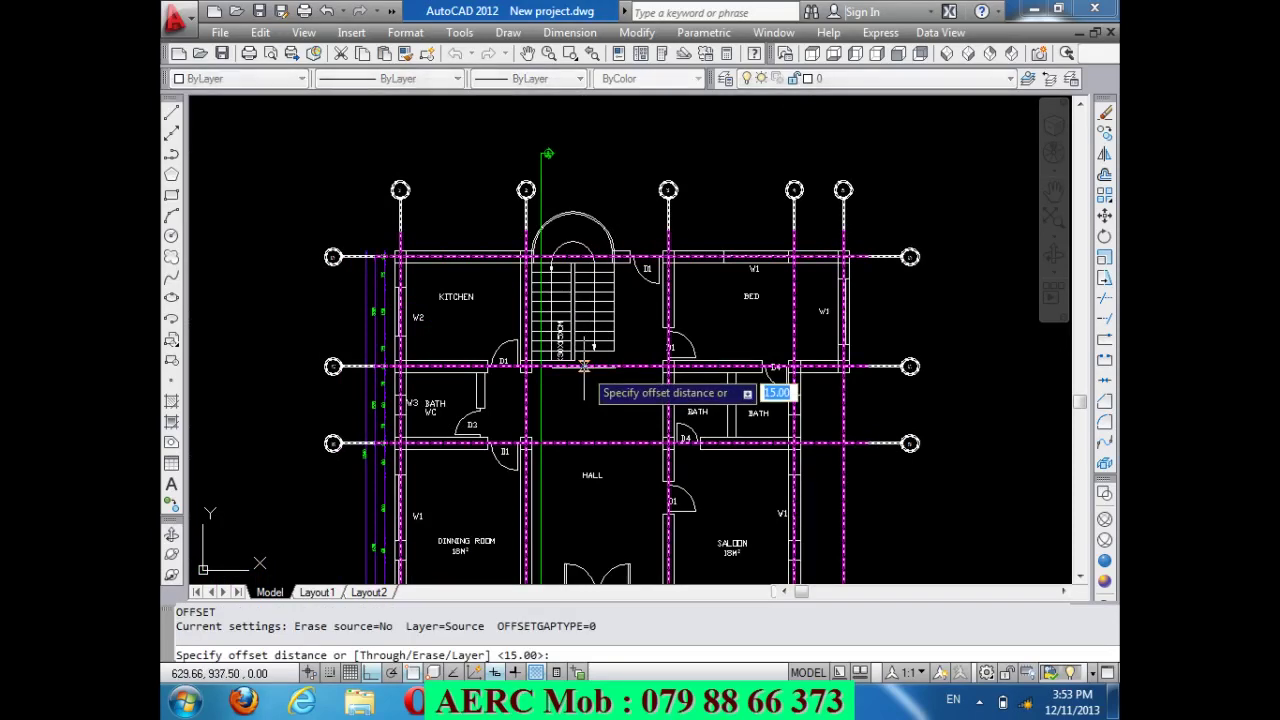
pyautogui.write('35')
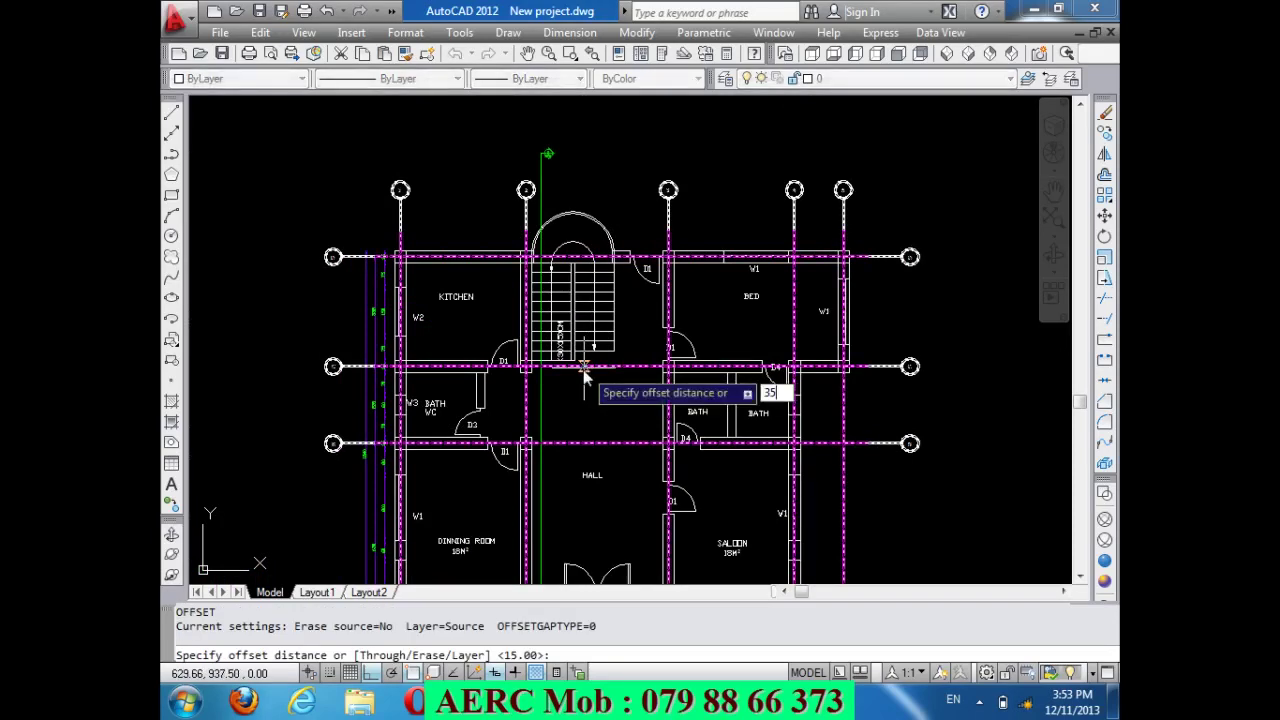
pyautogui.press('BackSpace')
pyautogui.write('0')
pyautogui.press('Return')
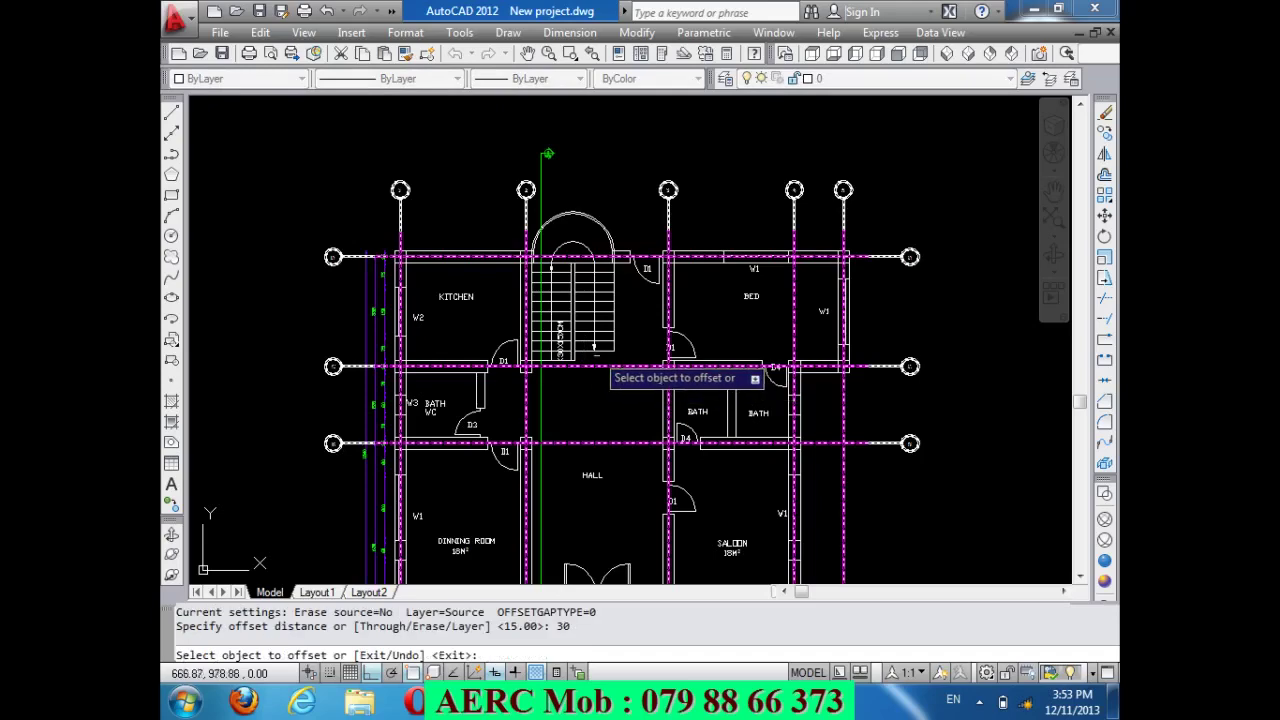
pyautogui.click(604, 360)
pyautogui.click(604, 392)
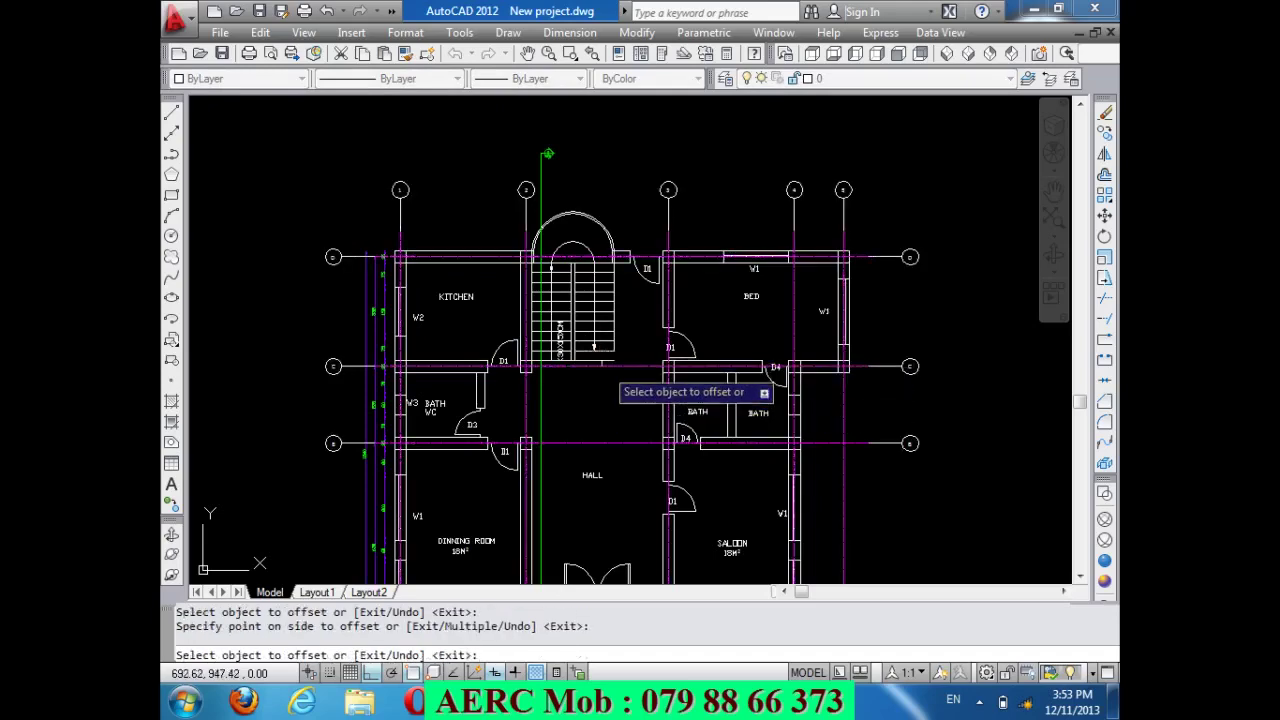
pyautogui.scroll(4, 604, 370)
pyautogui.press('Return')
# Extend the new short line down to the grid axis.
pyautogui.write('ex')
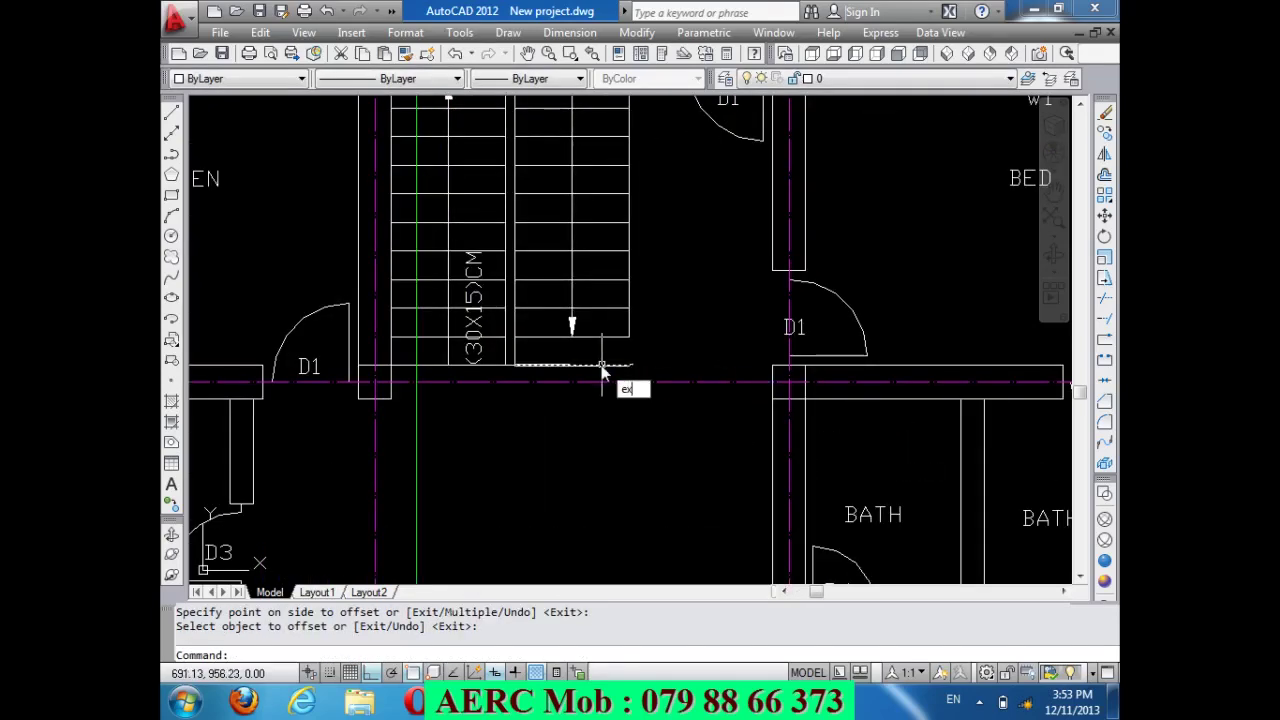
pyautogui.press('Return')
pyautogui.press('Return')
pyautogui.click(607, 340)
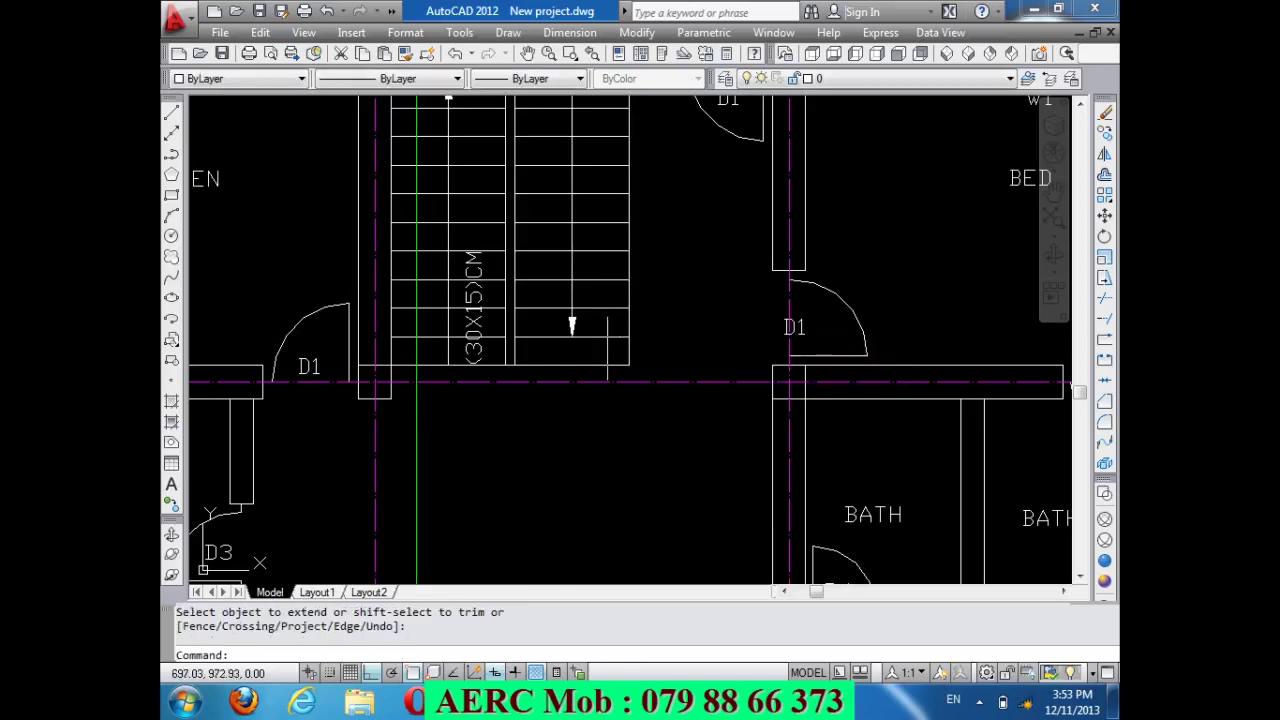
pyautogui.scroll(-5, 607, 345)
pyautogui.scroll(-3, 607, 370)
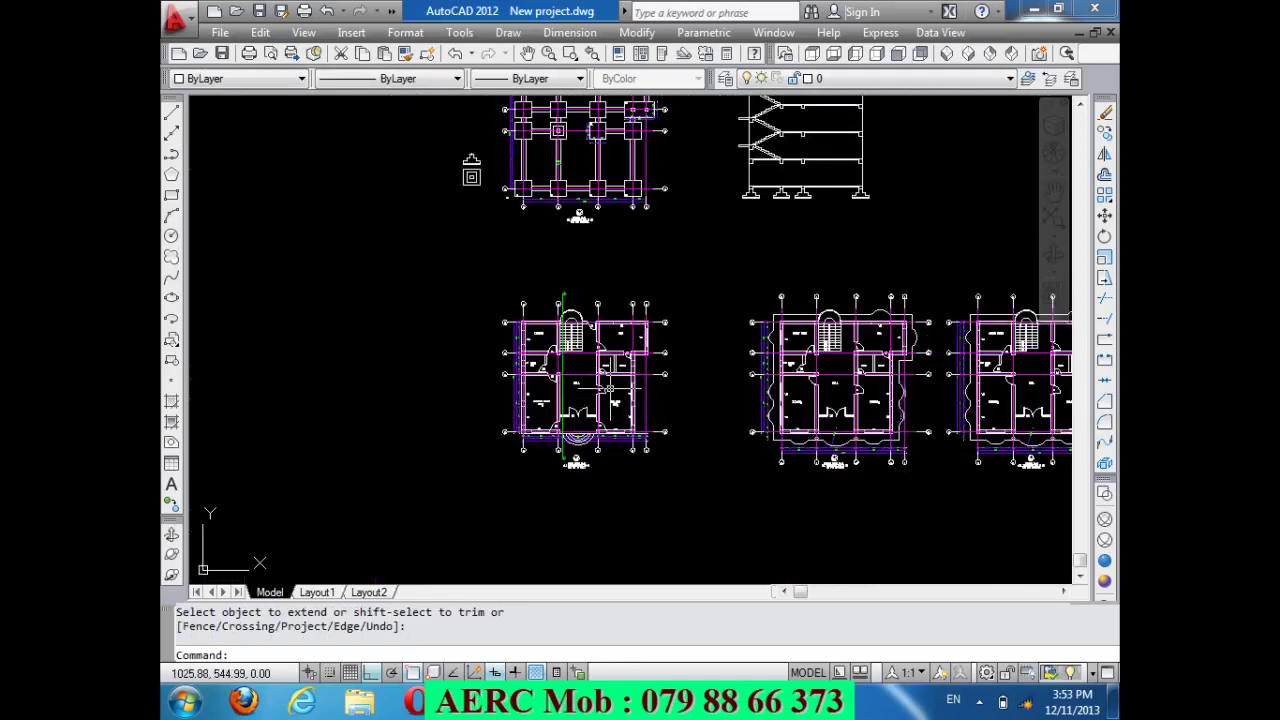
# Offset the rooftop stair room's right wall line 35 units inward and bring up Hatch.
pyautogui.scroll(4, 571, 326)
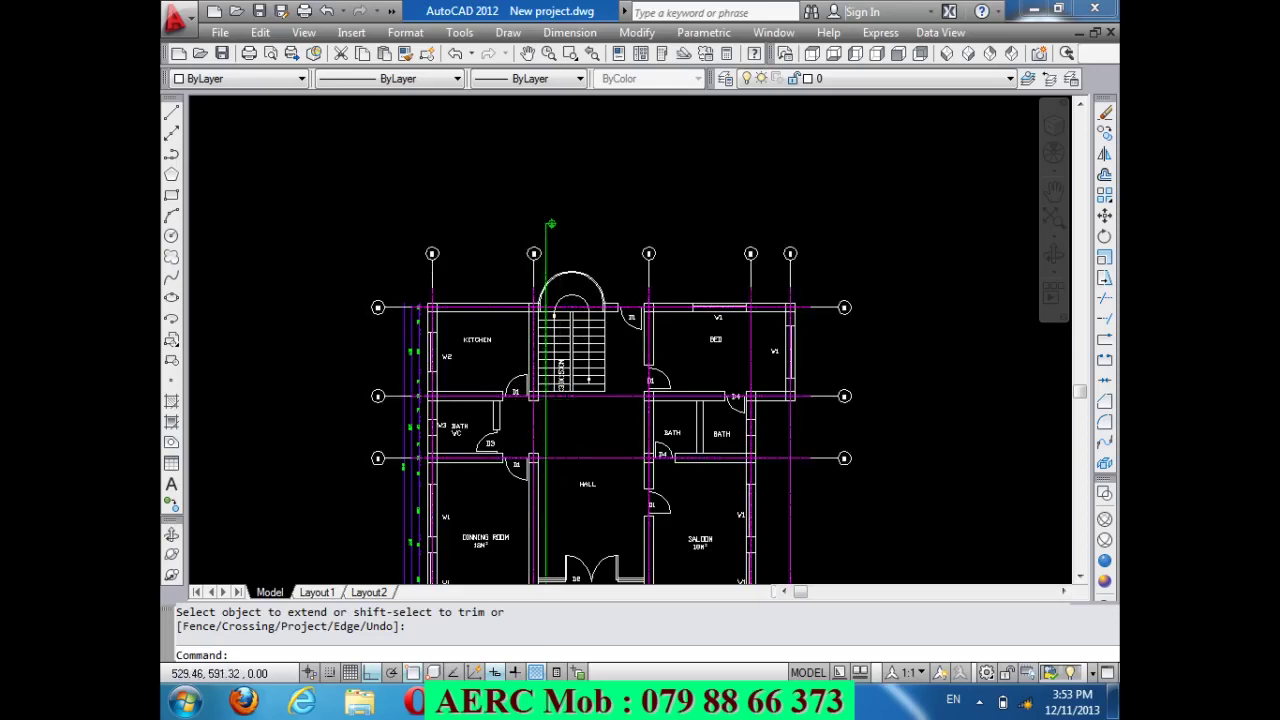
pyautogui.scroll(-4, 556, 487)
pyautogui.scroll(5, 818, 103)
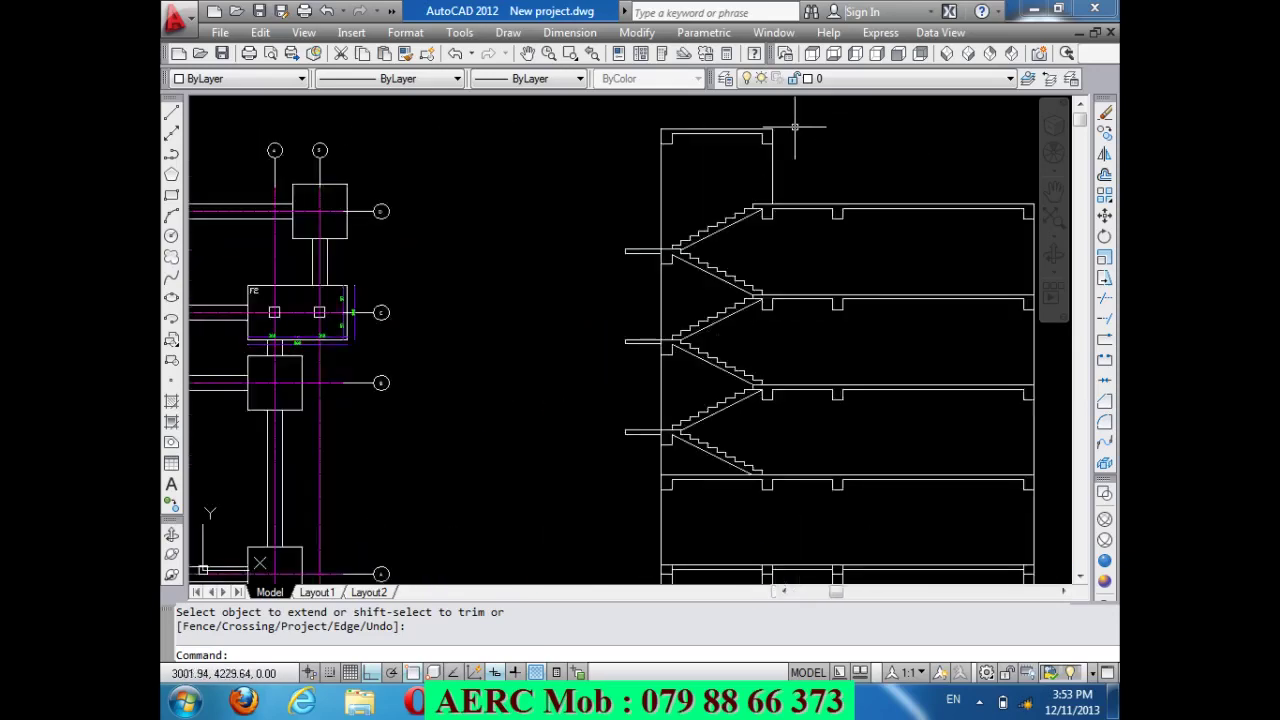
pyautogui.scroll(2, 800, 128)
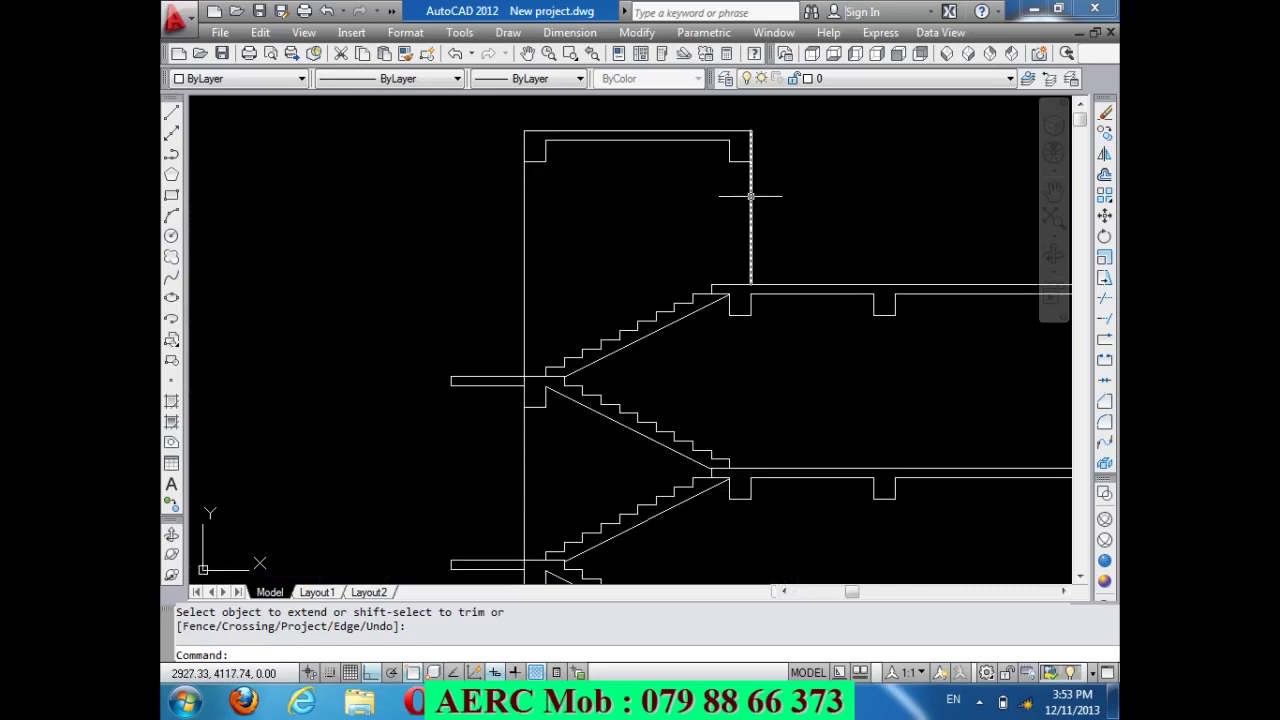
pyautogui.write('o')
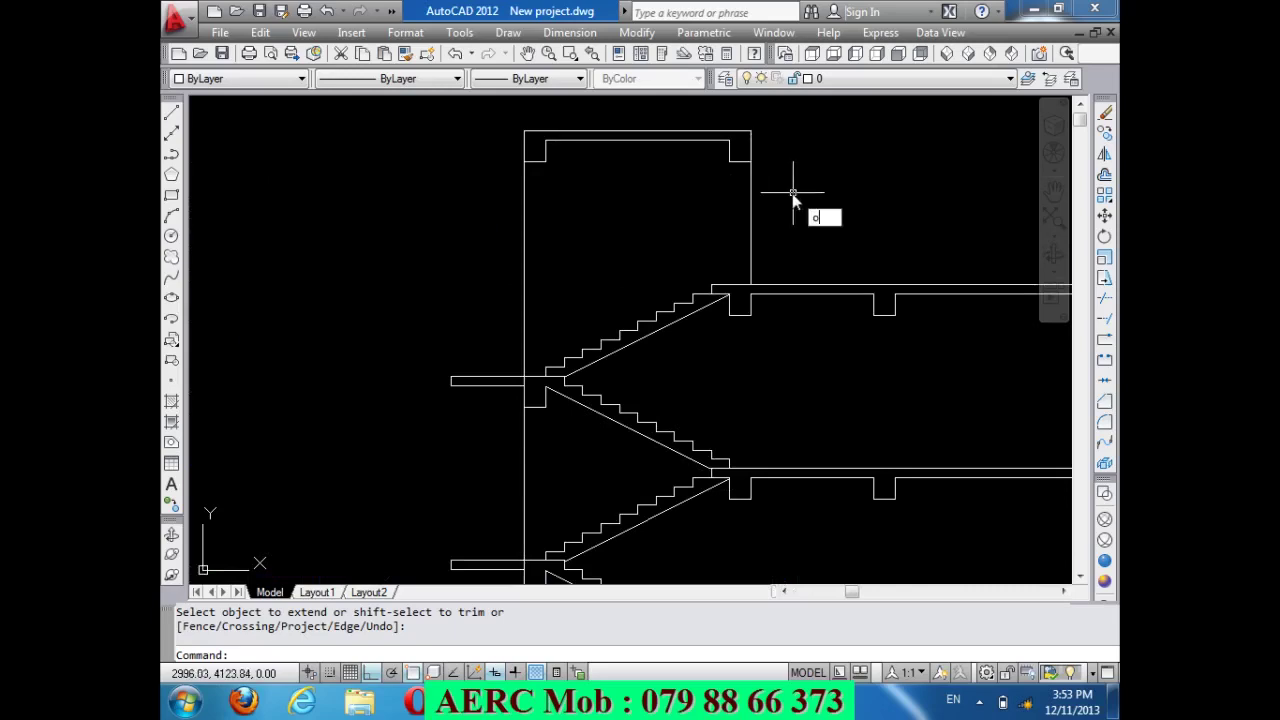
pyautogui.press('Return')
pyautogui.write('35')
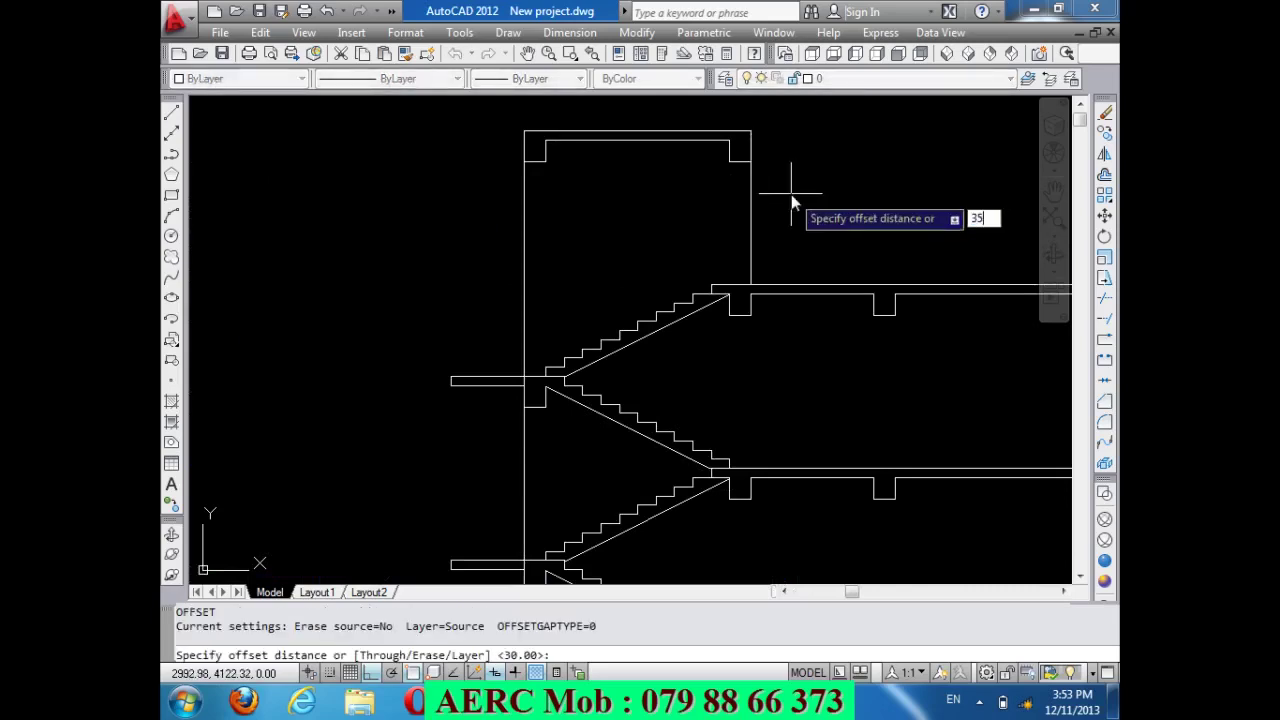
pyautogui.press('Return')
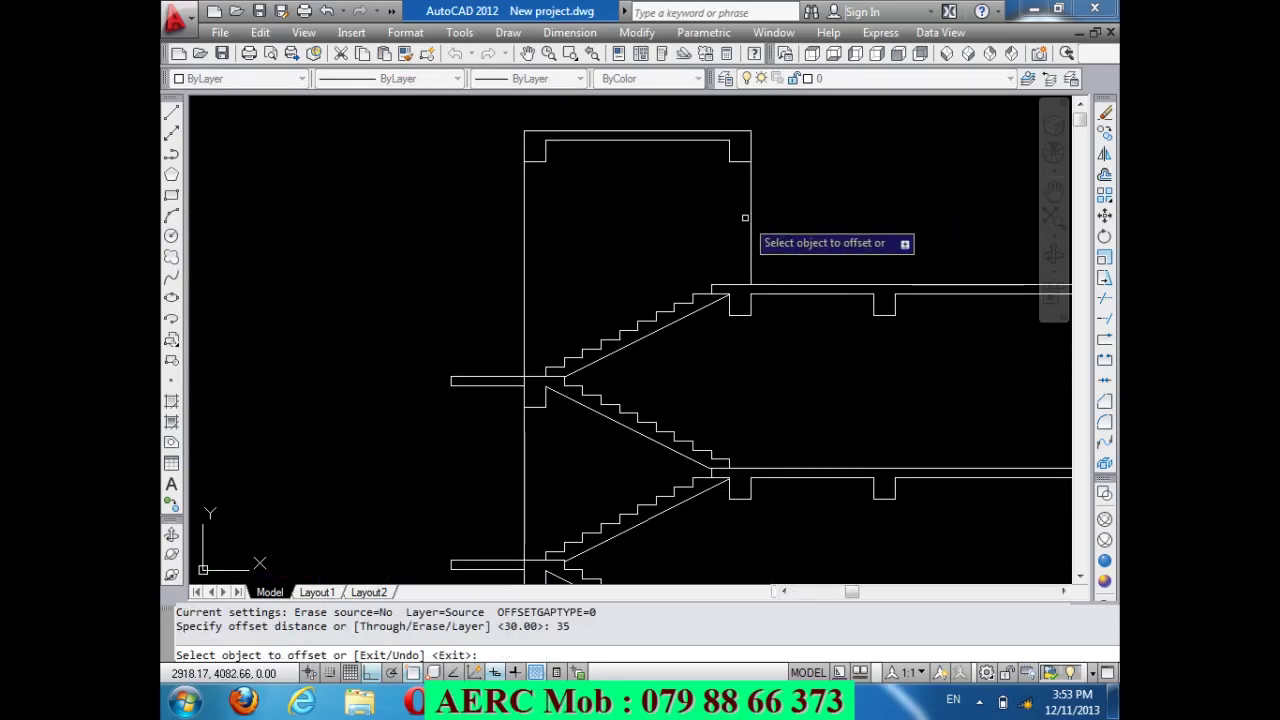
pyautogui.click(752, 217)
pyautogui.click(707, 224)
pyautogui.press('Return')
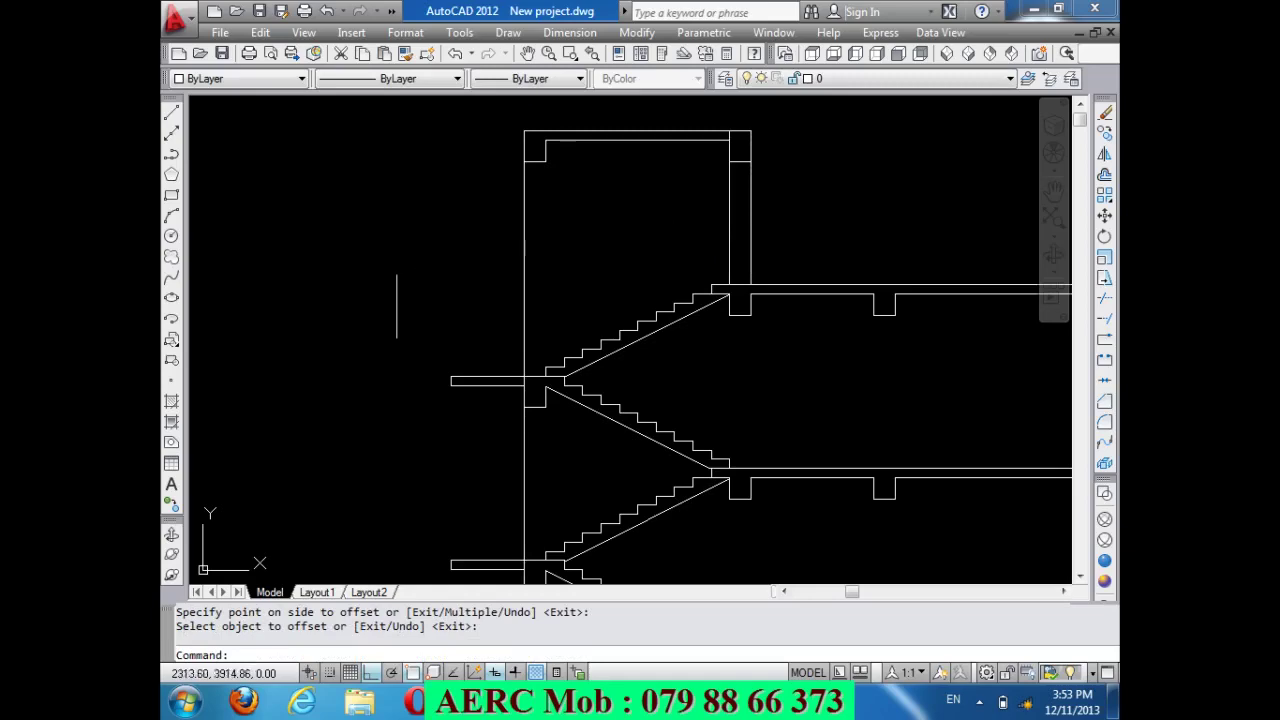
pyautogui.click(171, 402)
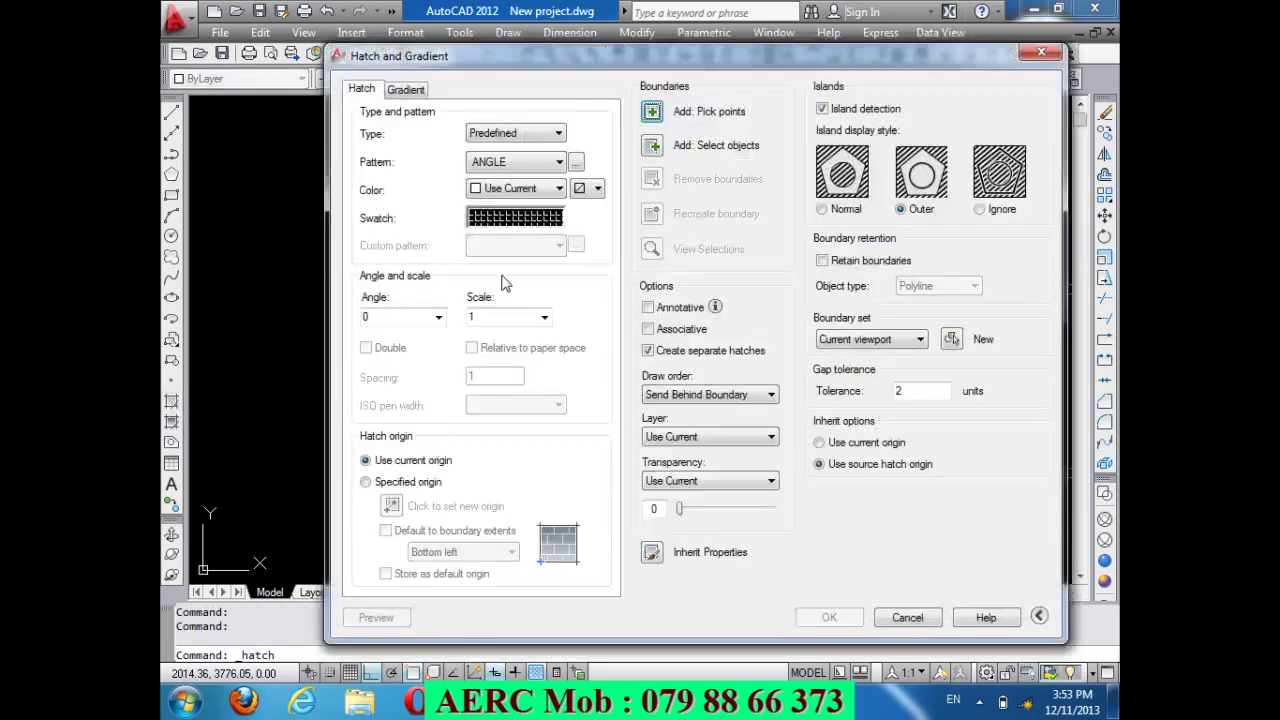
# Choose the BRICK hatch pattern from the pattern palette.
pyautogui.click(531, 222)
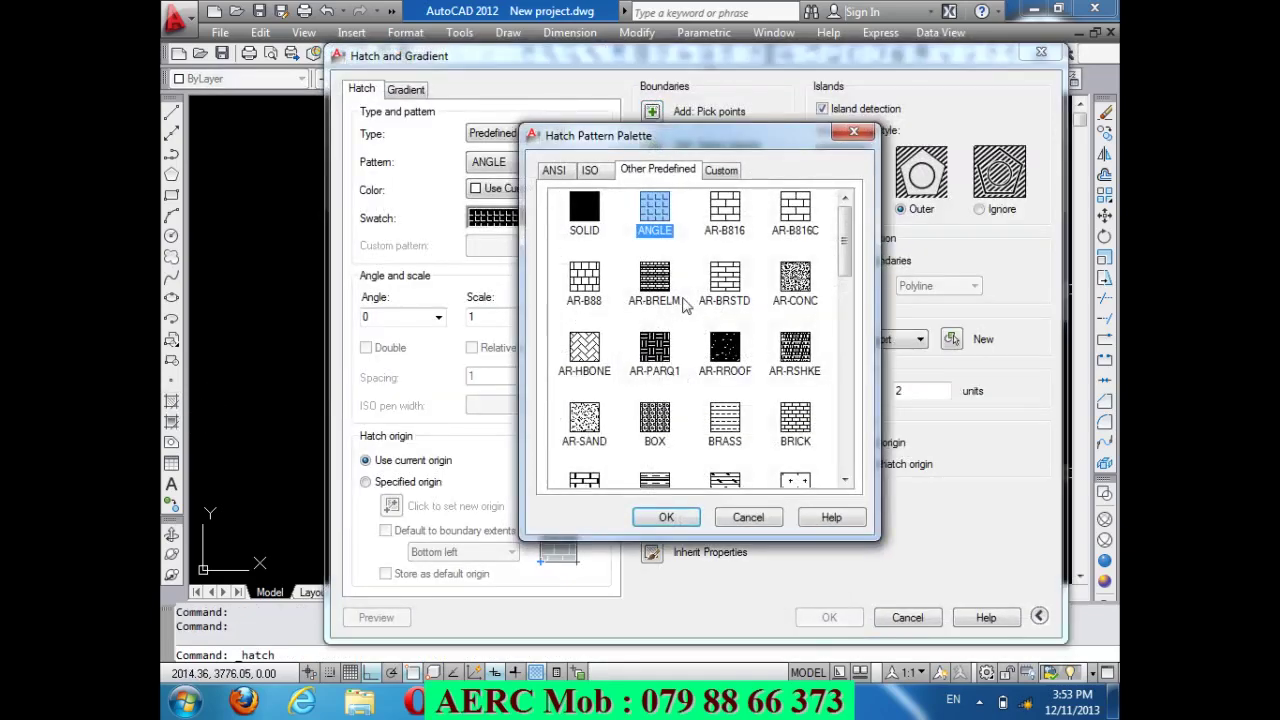
pyautogui.click(795, 440)
pyautogui.click(666, 514)
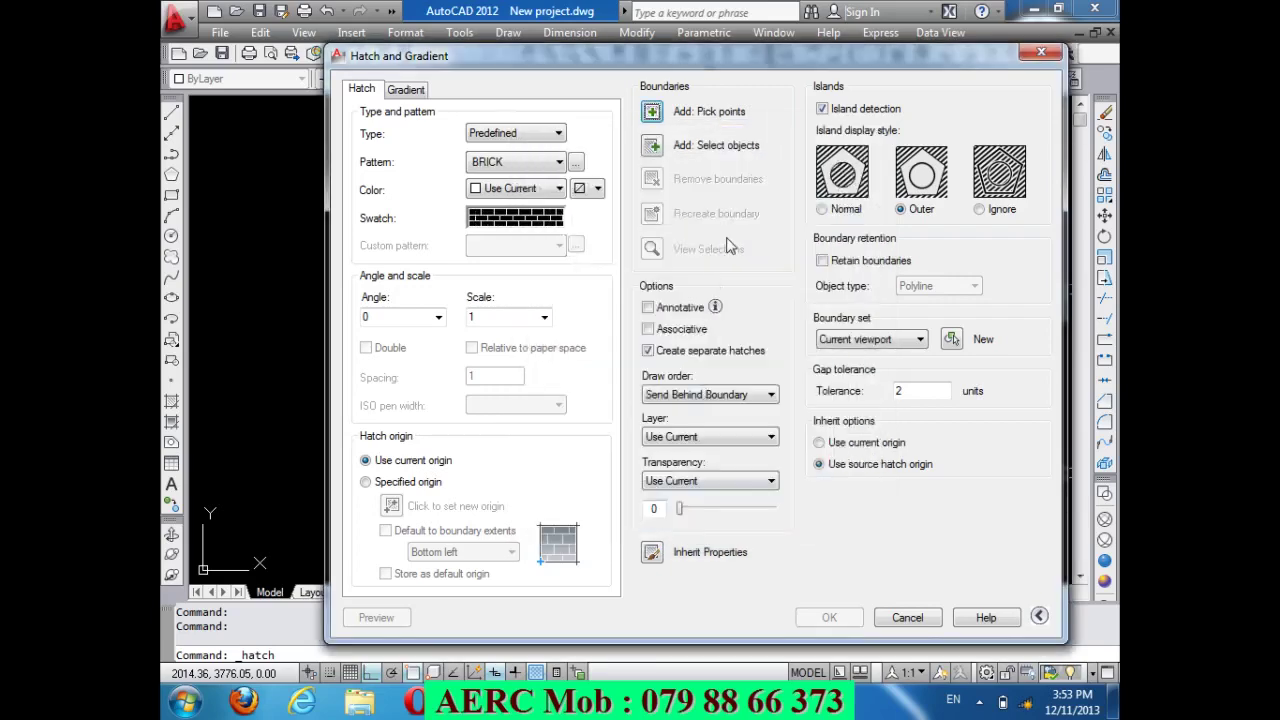
# Fill the doubled wall strip with the brick hatch, preview, accept and select it.
pyautogui.click(651, 112)
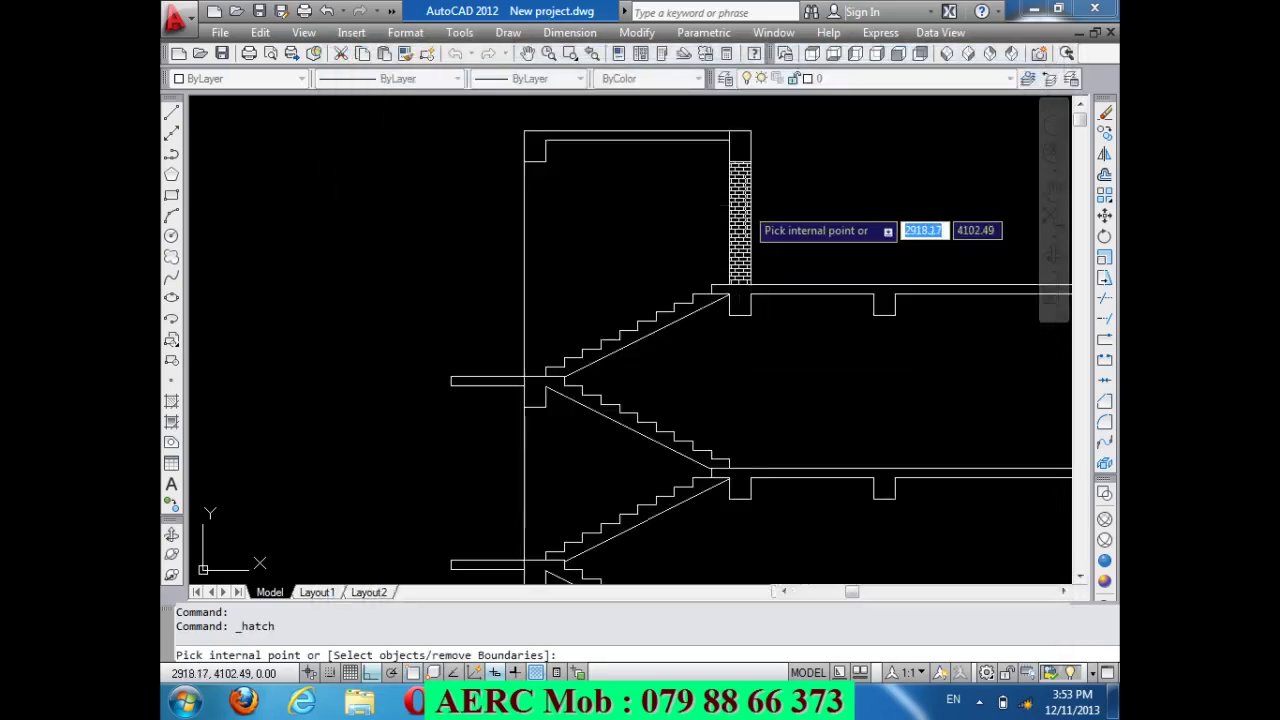
pyautogui.rightClick(745, 205)
pyautogui.click(795, 478)
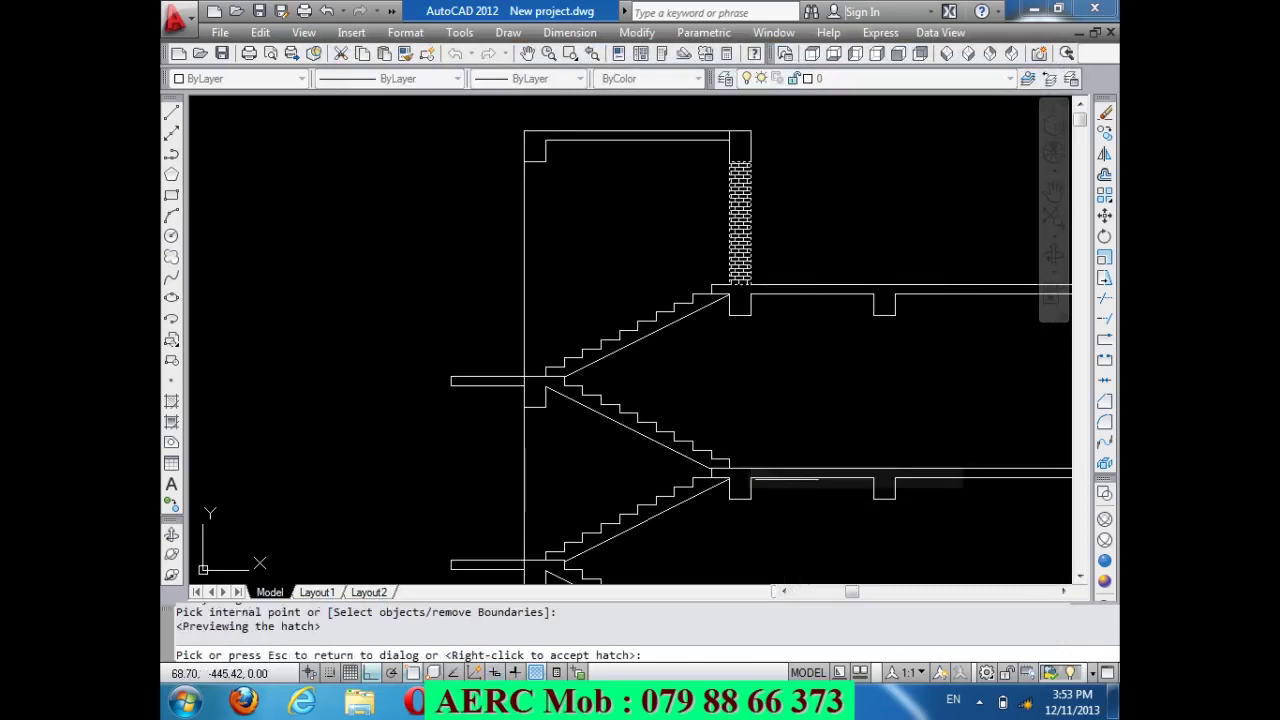
pyautogui.scroll(4, 750, 250)
pyautogui.scroll(2, 750, 250)
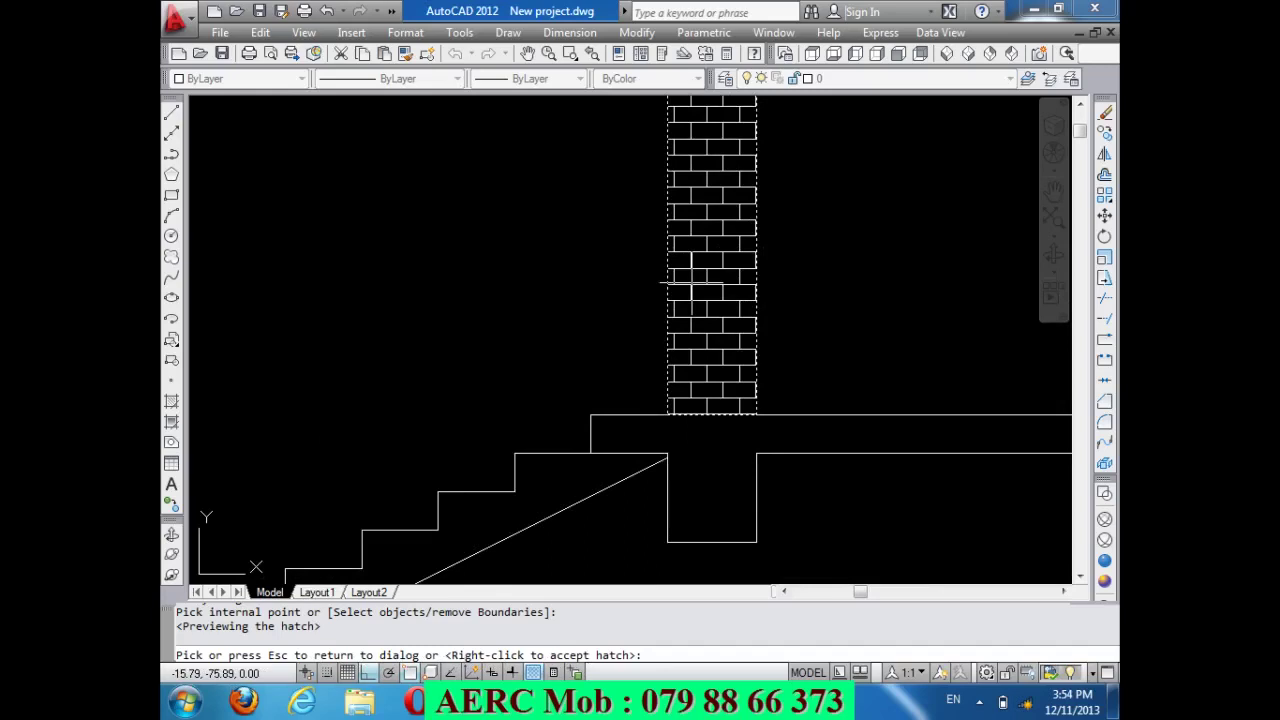
pyautogui.rightClick(691, 285)
pyautogui.click(706, 276)
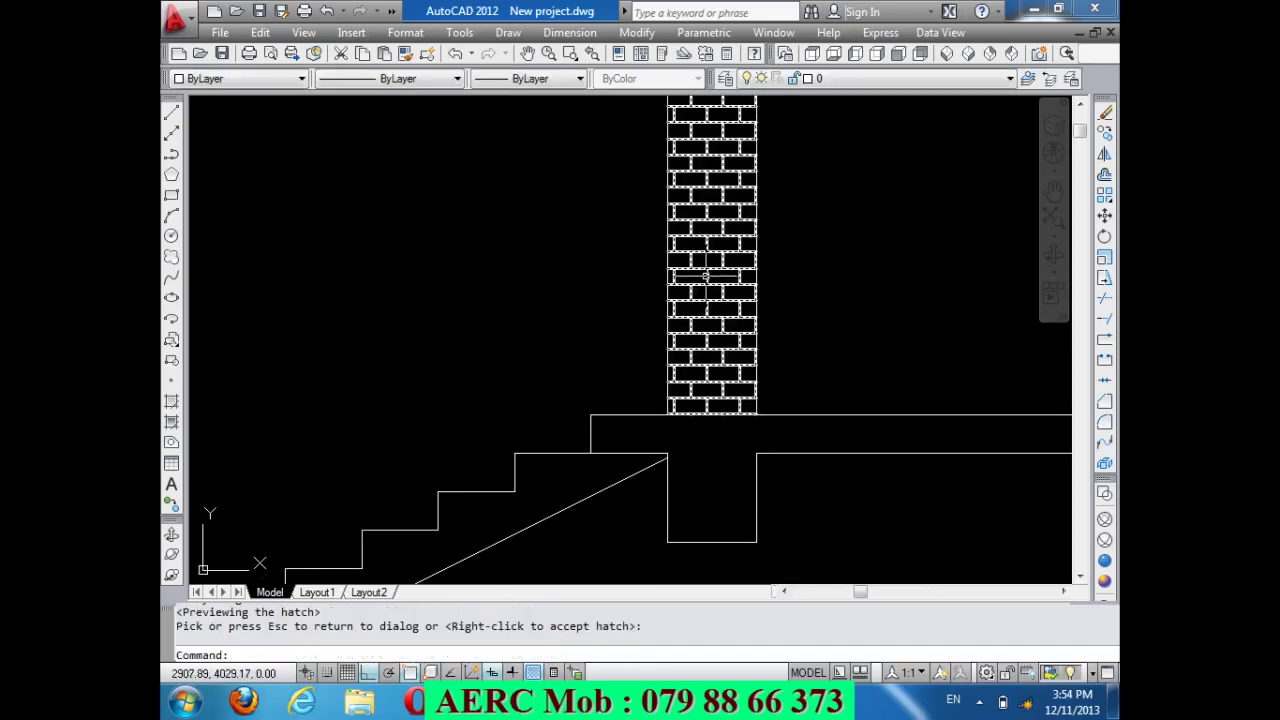
pyautogui.click(706, 276)
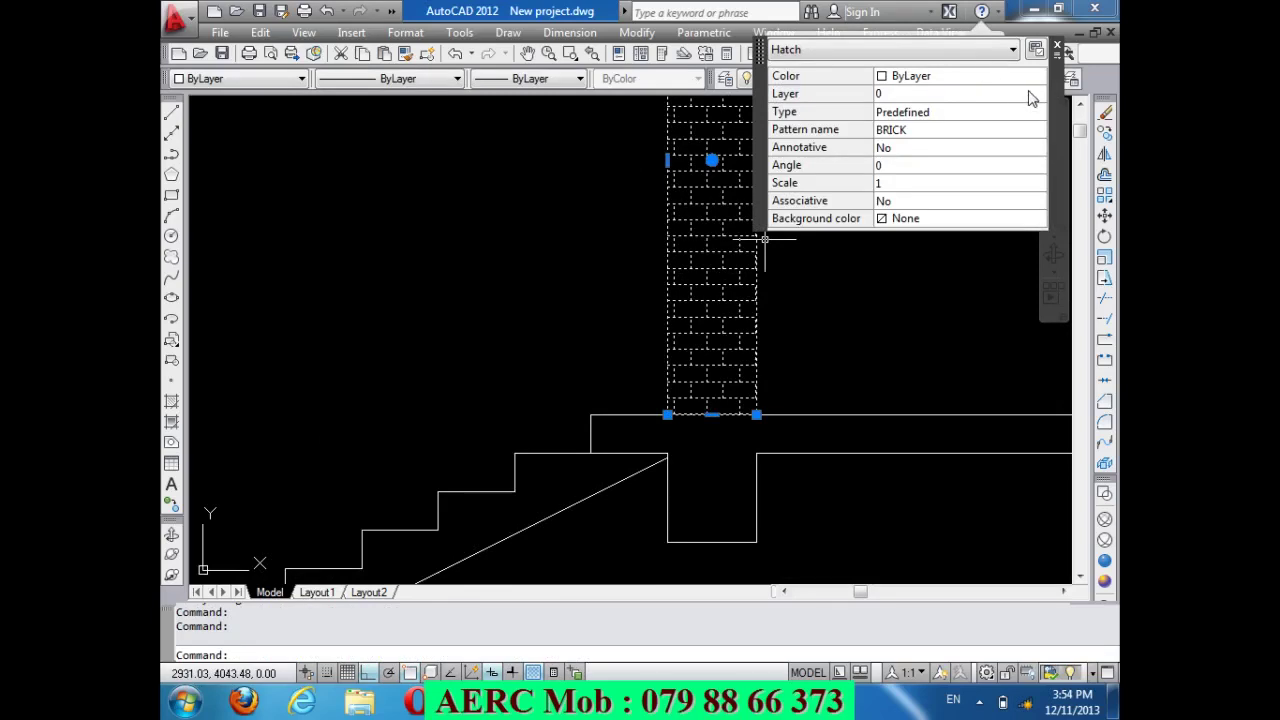
# Change the brick hatch scale in Quick Properties to 0.6, then to 1.6.
pyautogui.click(905, 186)
pyautogui.write('0.6')
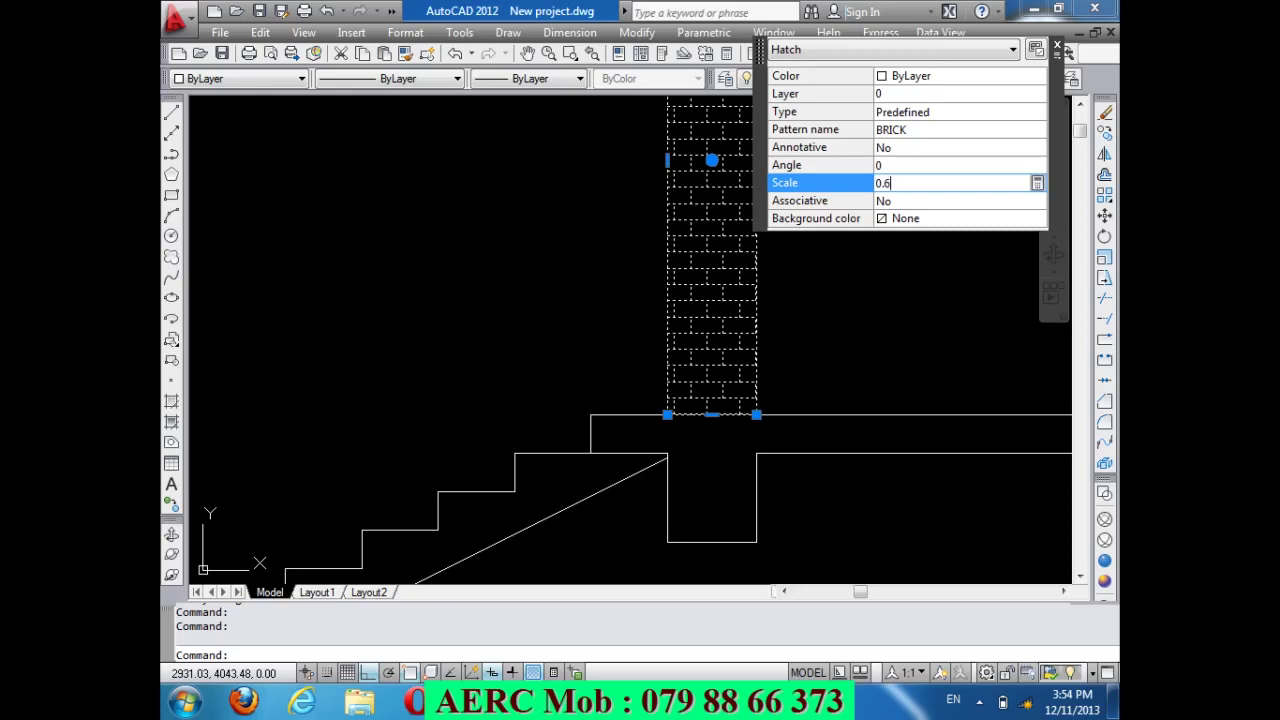
pyautogui.click(903, 201)
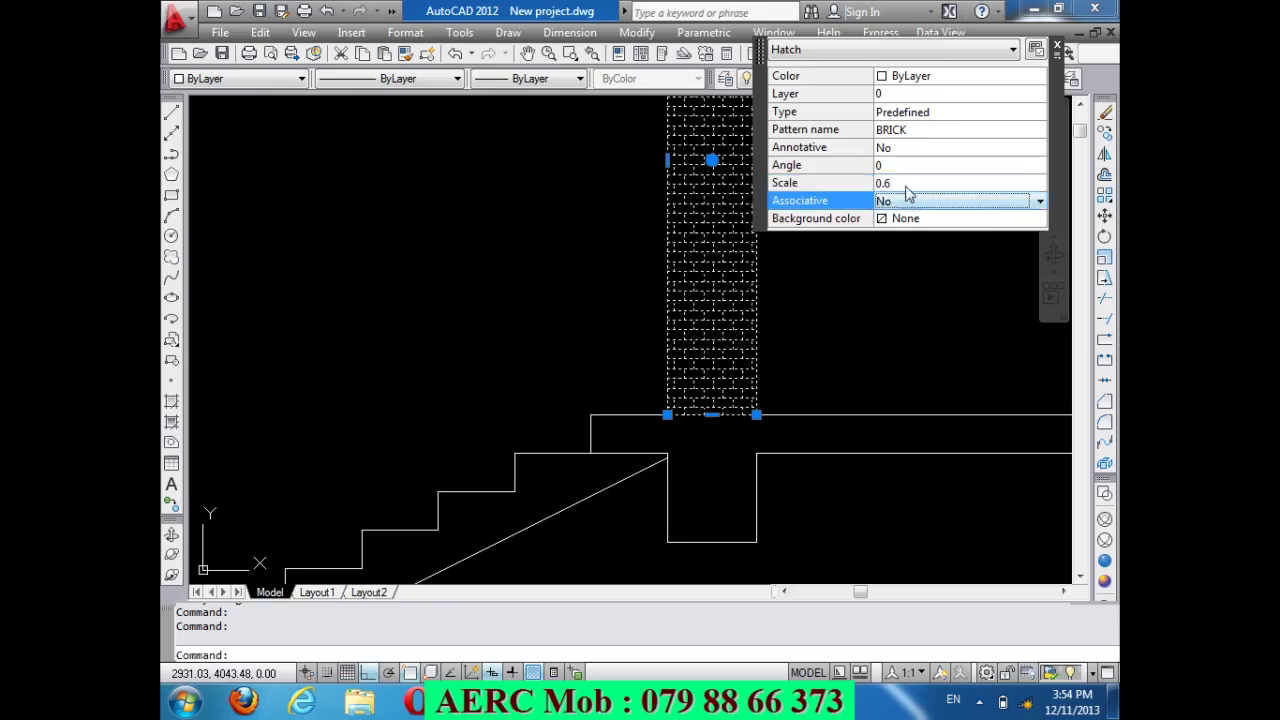
pyautogui.click(907, 184)
pyautogui.write('1.6')
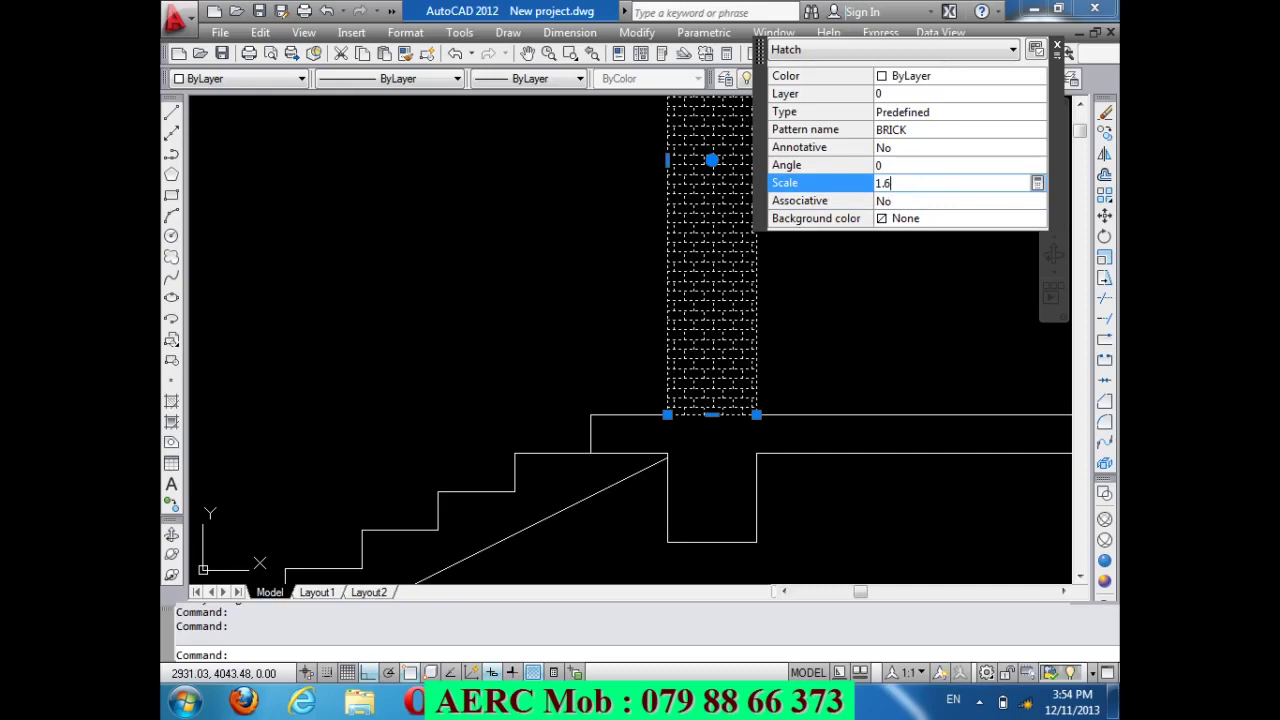
pyautogui.click(903, 201)
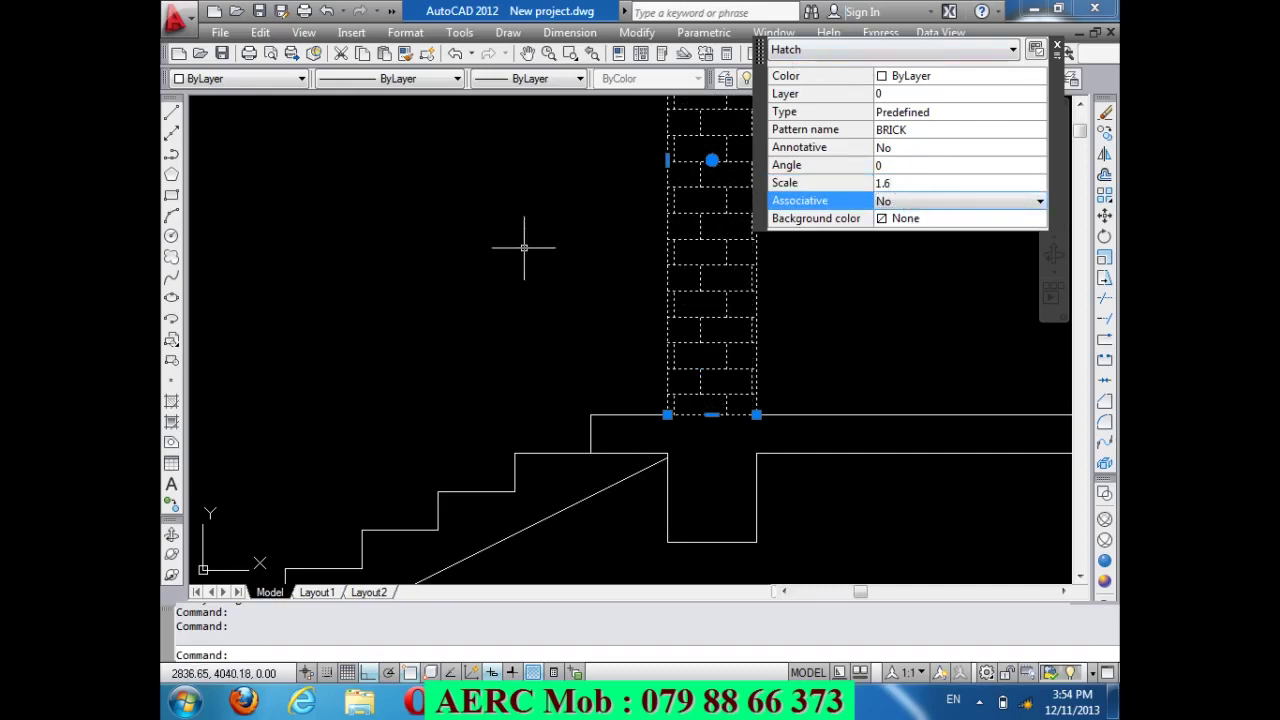
# Trim off the short vertical segment at the top of the brick wall.
pyautogui.press('Escape')
pyautogui.scroll(-2, 669, 408)
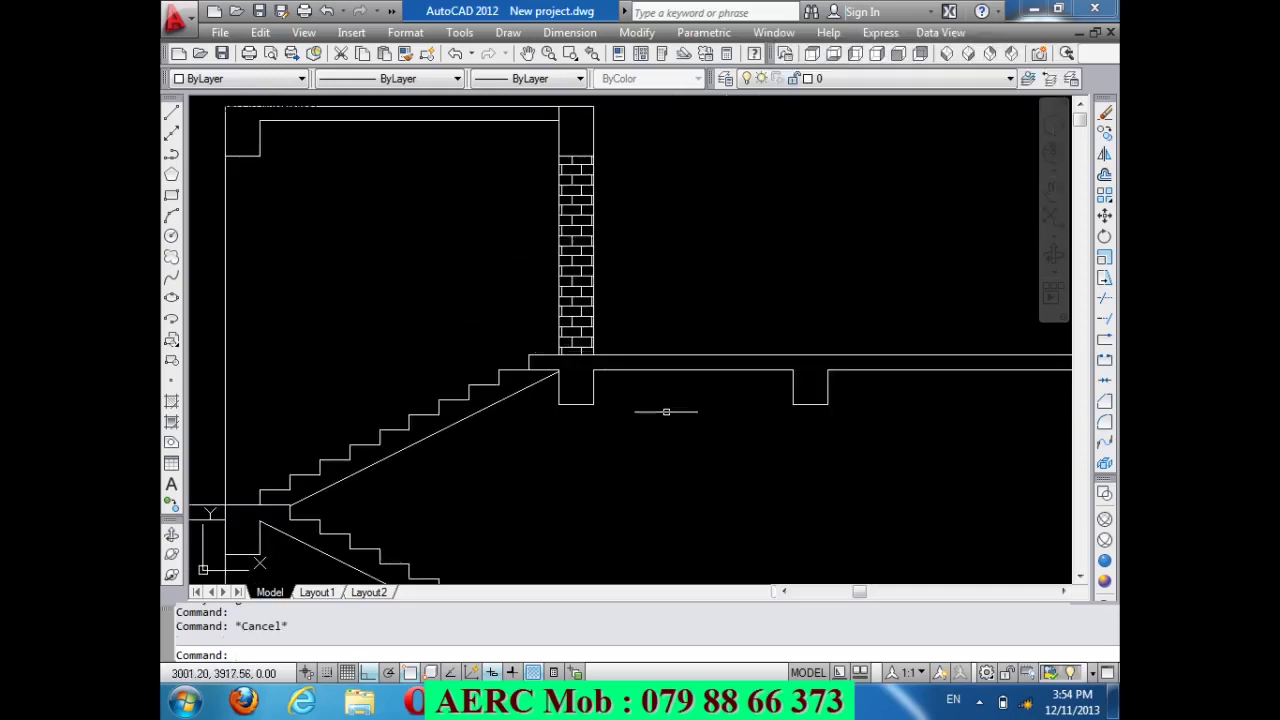
pyautogui.scroll(-2, 669, 408)
pyautogui.scroll(3, 620, 334)
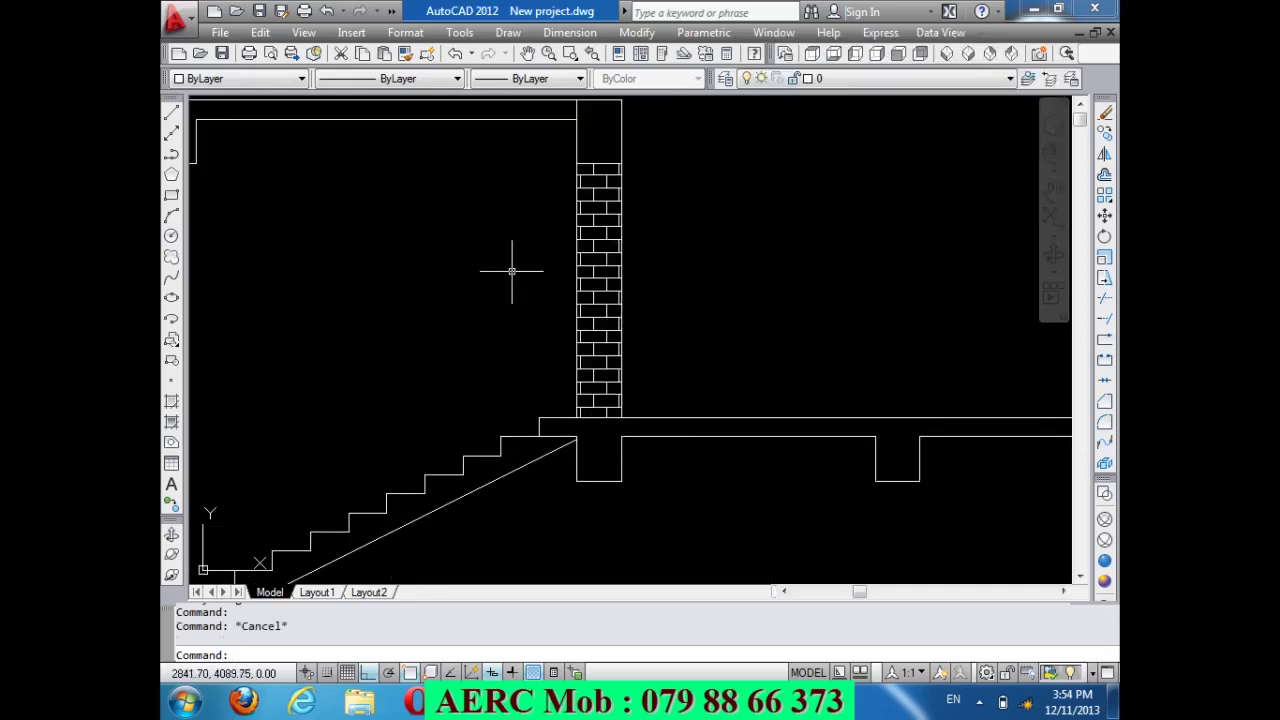
pyautogui.scroll(-2, 511, 269)
pyautogui.scroll(-2, 511, 269)
pyautogui.scroll(-2, 499, 226)
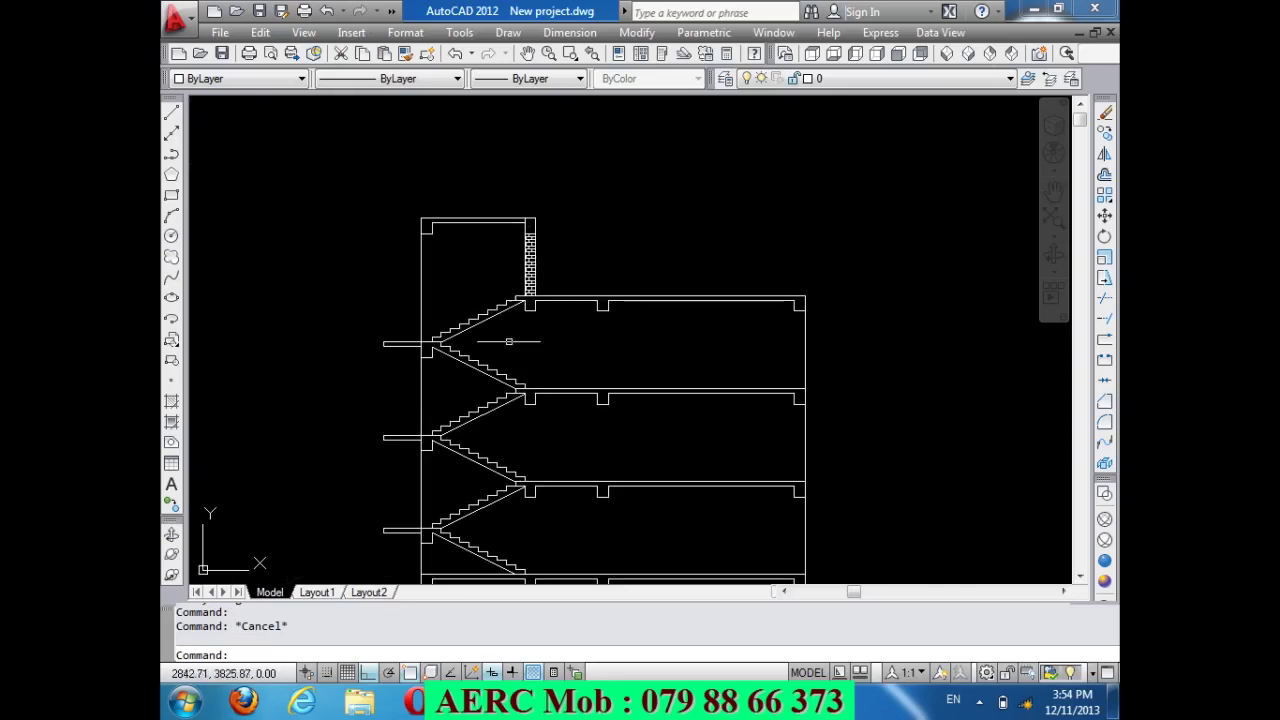
pyautogui.scroll(6, 530, 180)
pyautogui.write('t')
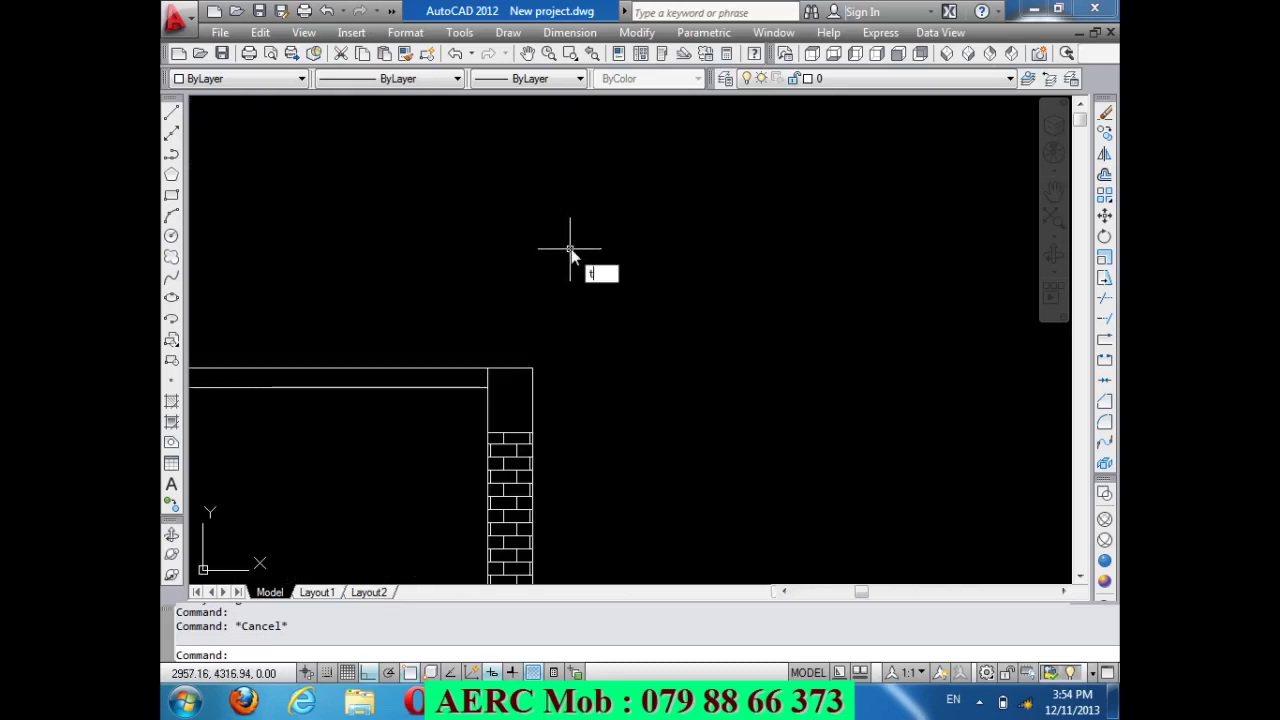
pyautogui.press('Return')
pyautogui.press('Return')
pyautogui.click(488, 377)
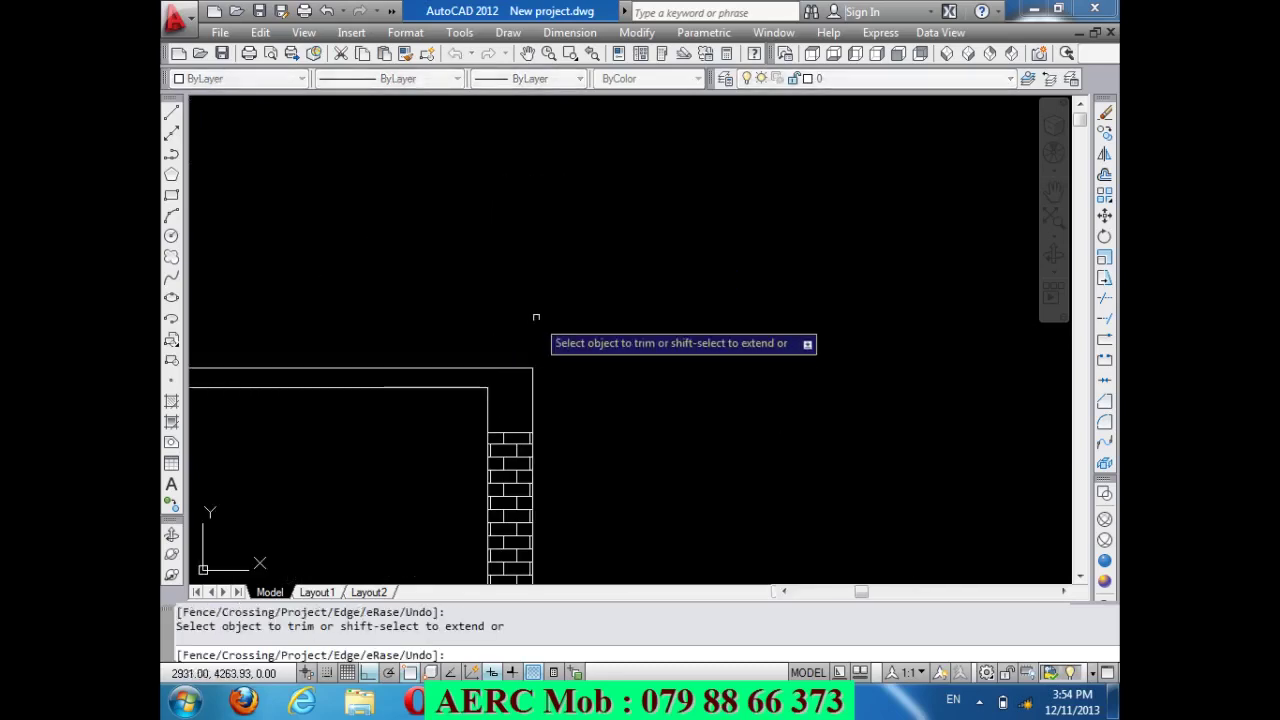
pyautogui.press('Return')
# Zoom back to the floor plan's kitchen and staircase between axes 1–3 and C–D.
pyautogui.scroll(-6, 537, 311)
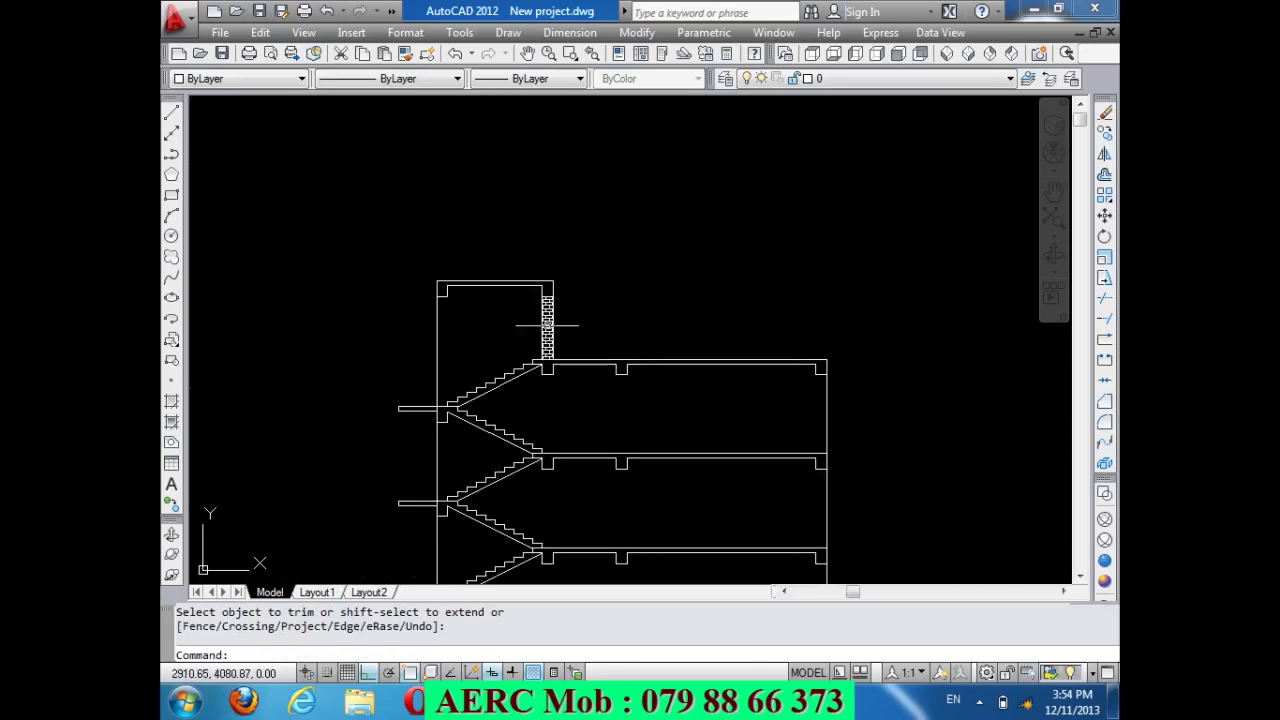
pyautogui.scroll(-2, 545, 320)
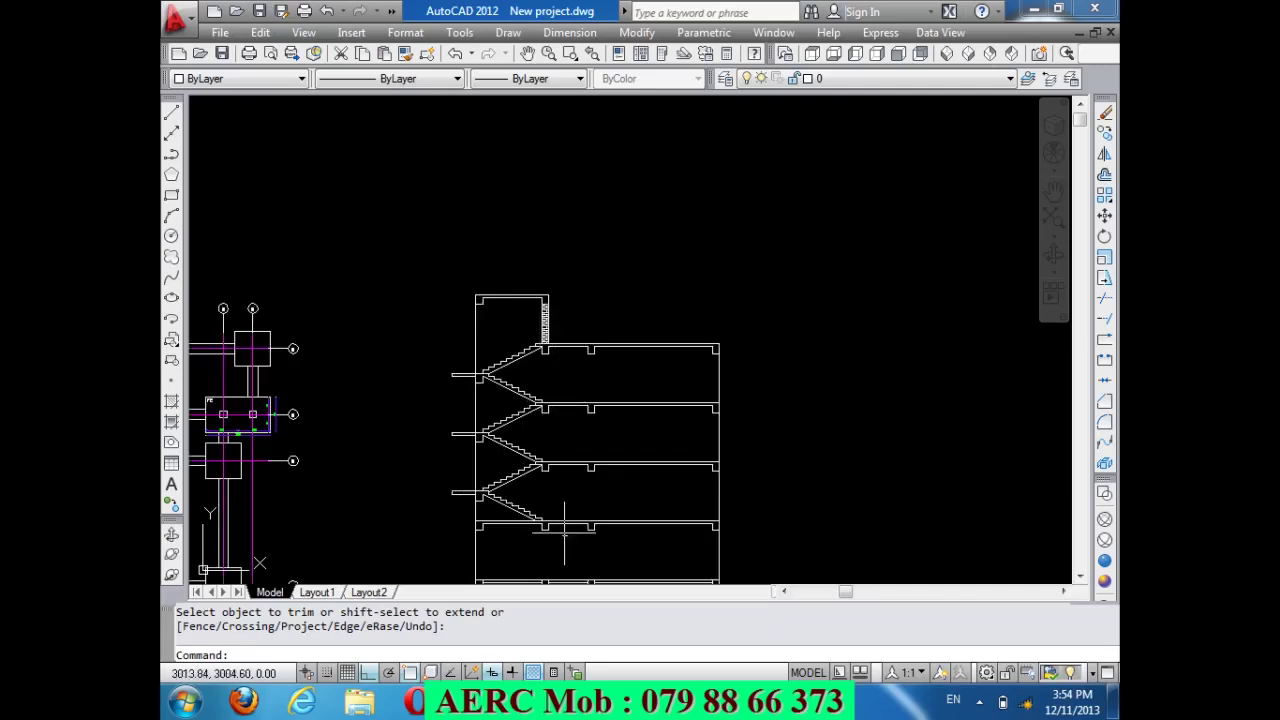
pyautogui.scroll(5, 562, 533)
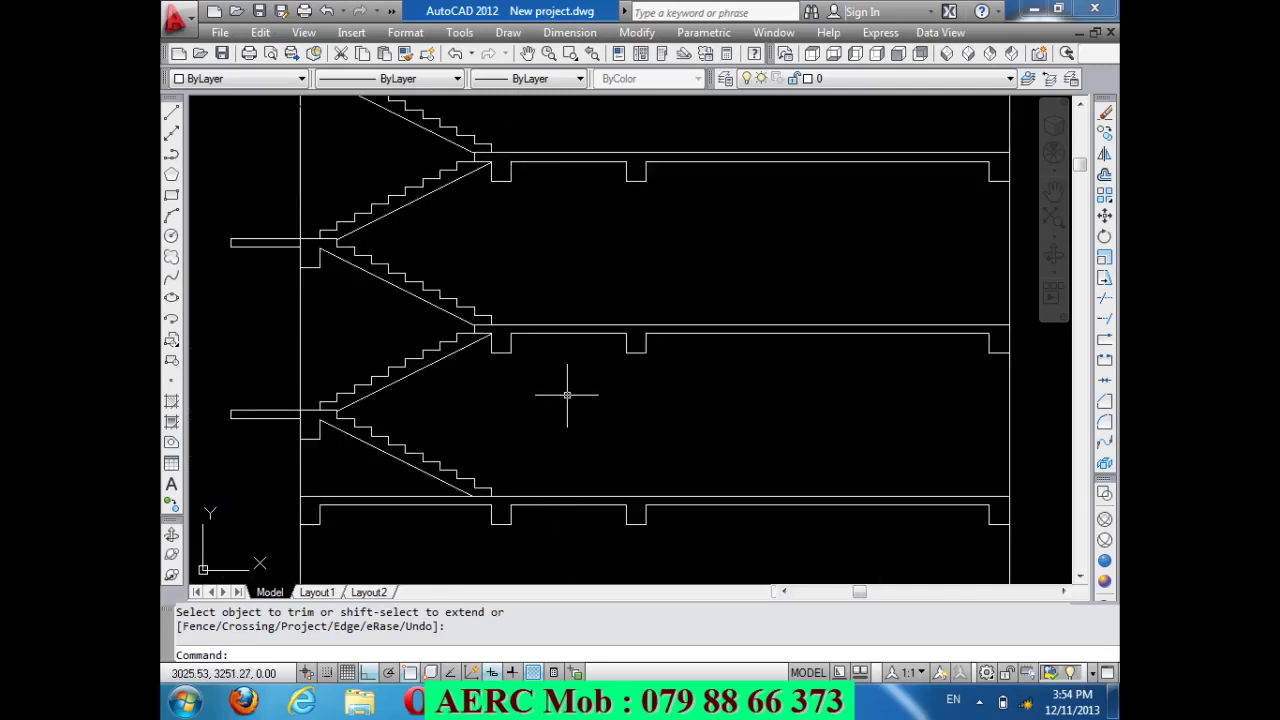
pyautogui.scroll(-4, 564, 326)
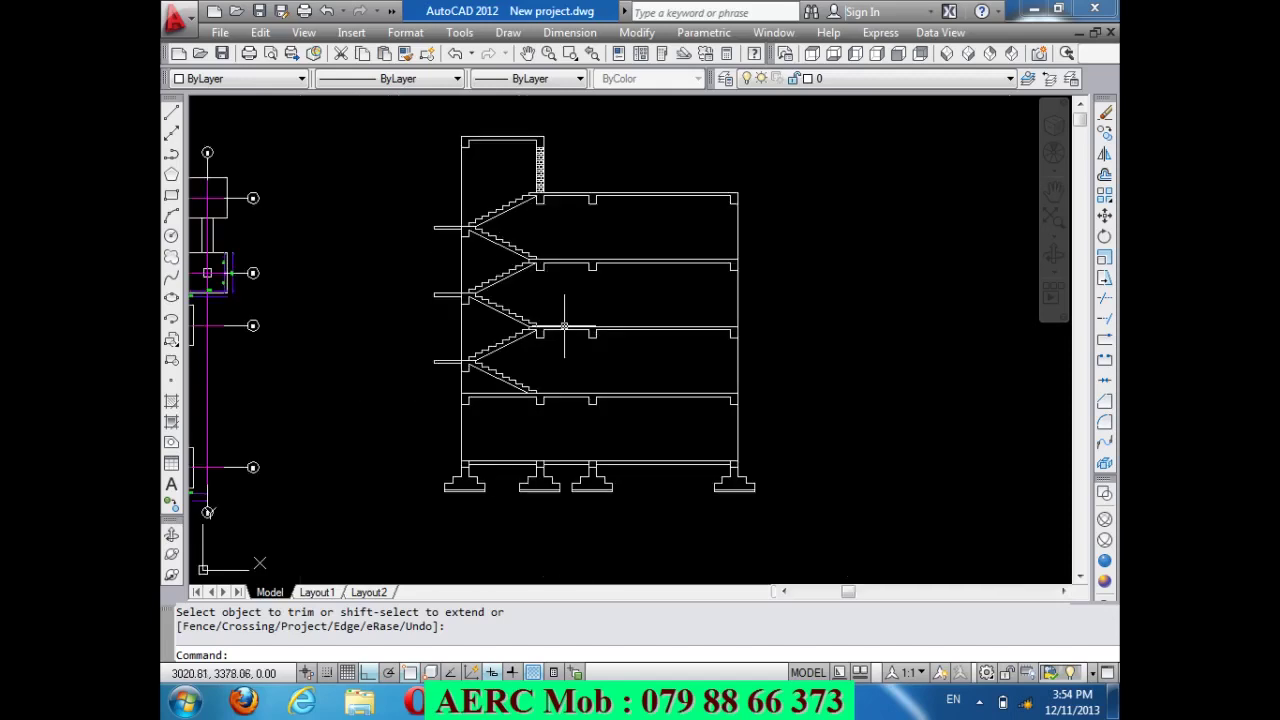
pyautogui.scroll(3, 591, 512)
pyautogui.scroll(-2, 588, 485)
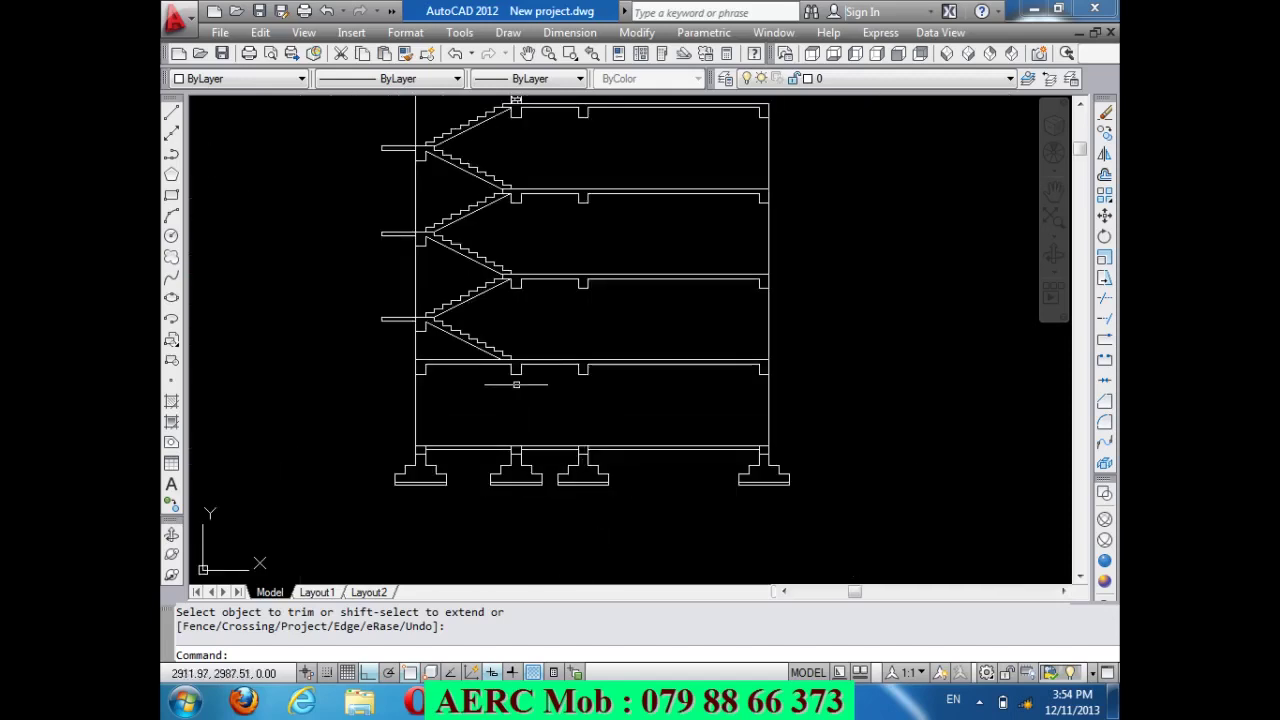
pyautogui.scroll(2, 516, 384)
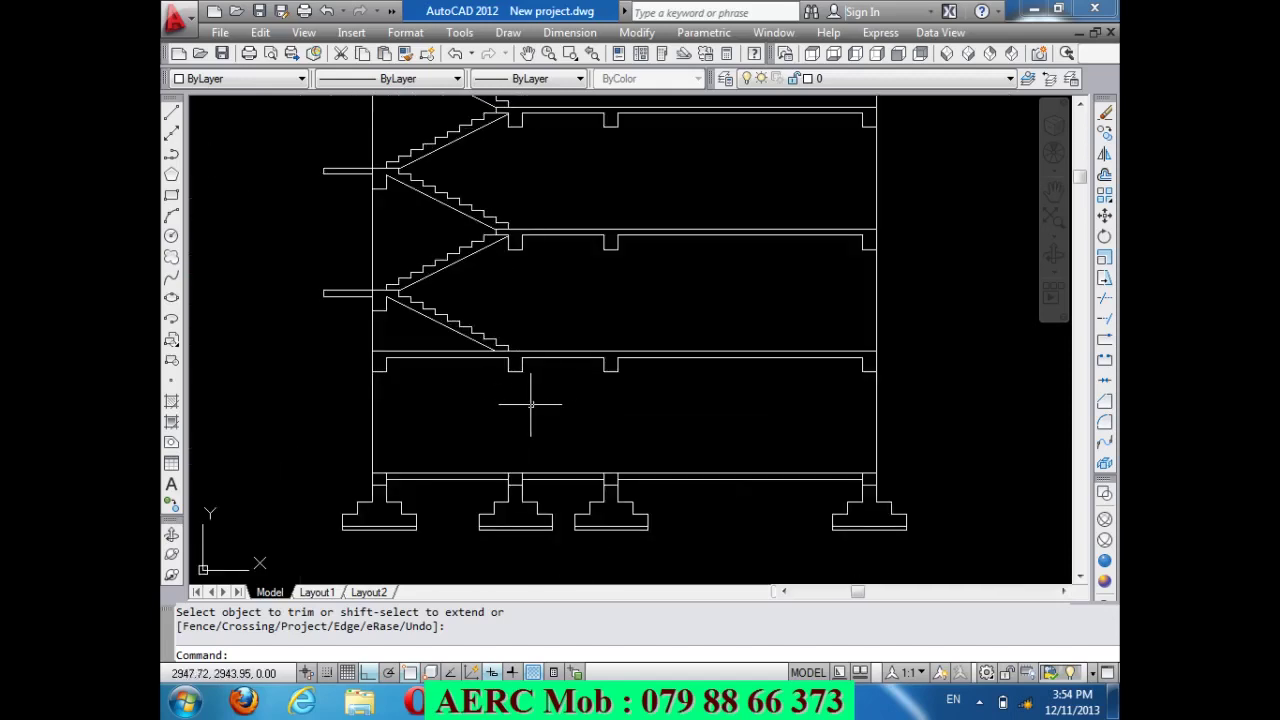
pyautogui.scroll(-5, 600, 383)
pyautogui.scroll(-2, 545, 356)
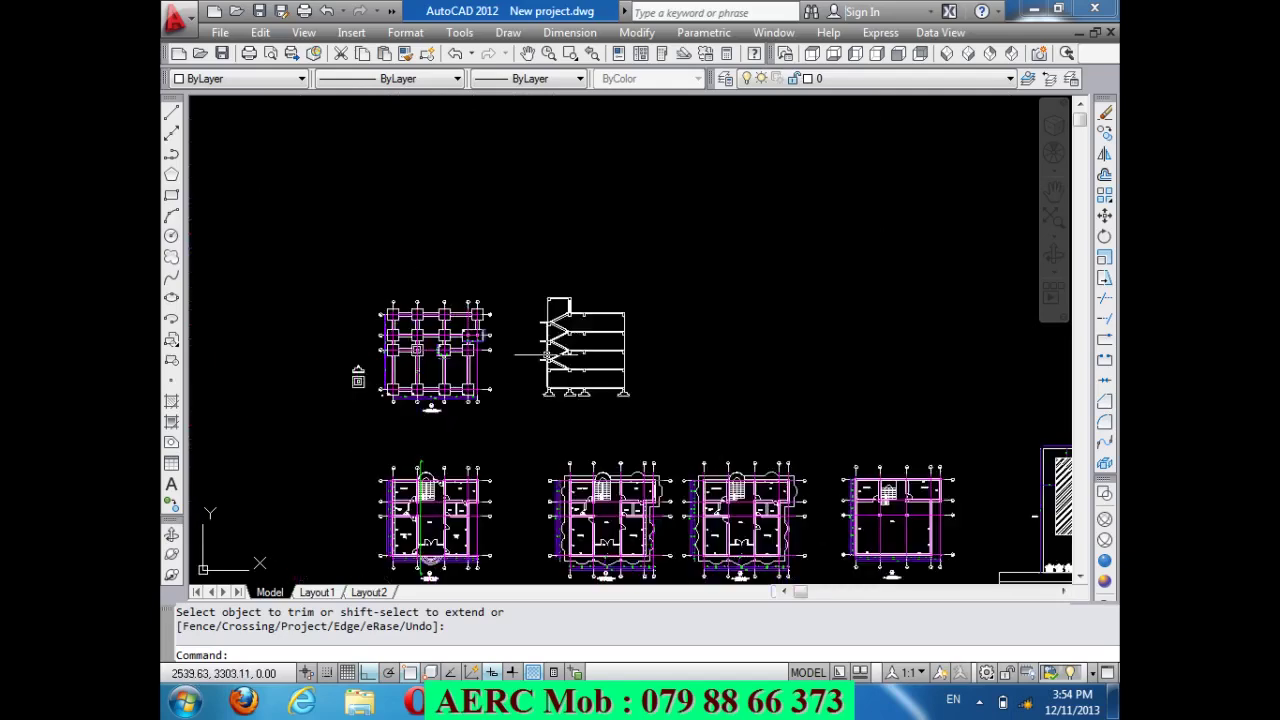
pyautogui.scroll(6, 390, 490)
# Trim the excess tread lines on the right half of the stair, from the bottom tread upward.
pyautogui.scroll(6, 390, 490)
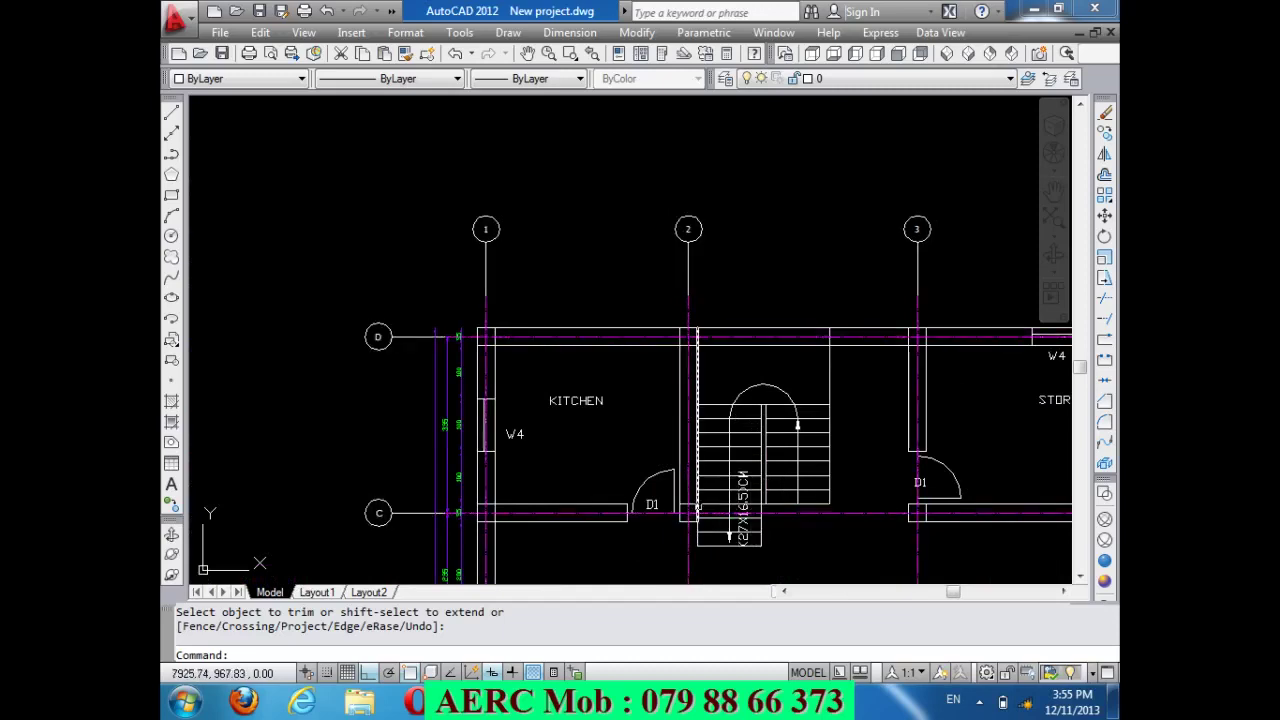
pyautogui.click(790, 503)
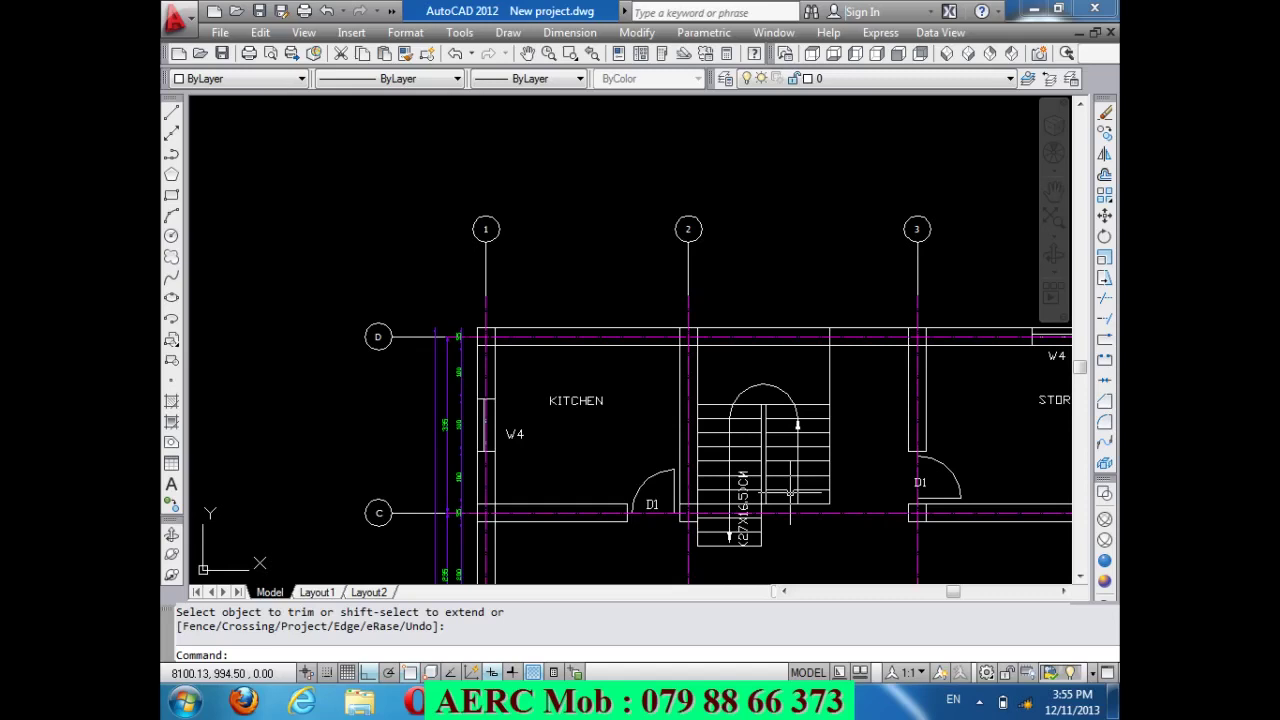
pyautogui.click(790, 494)
pyautogui.click(784, 485)
pyautogui.click(781, 476)
pyautogui.click(781, 464)
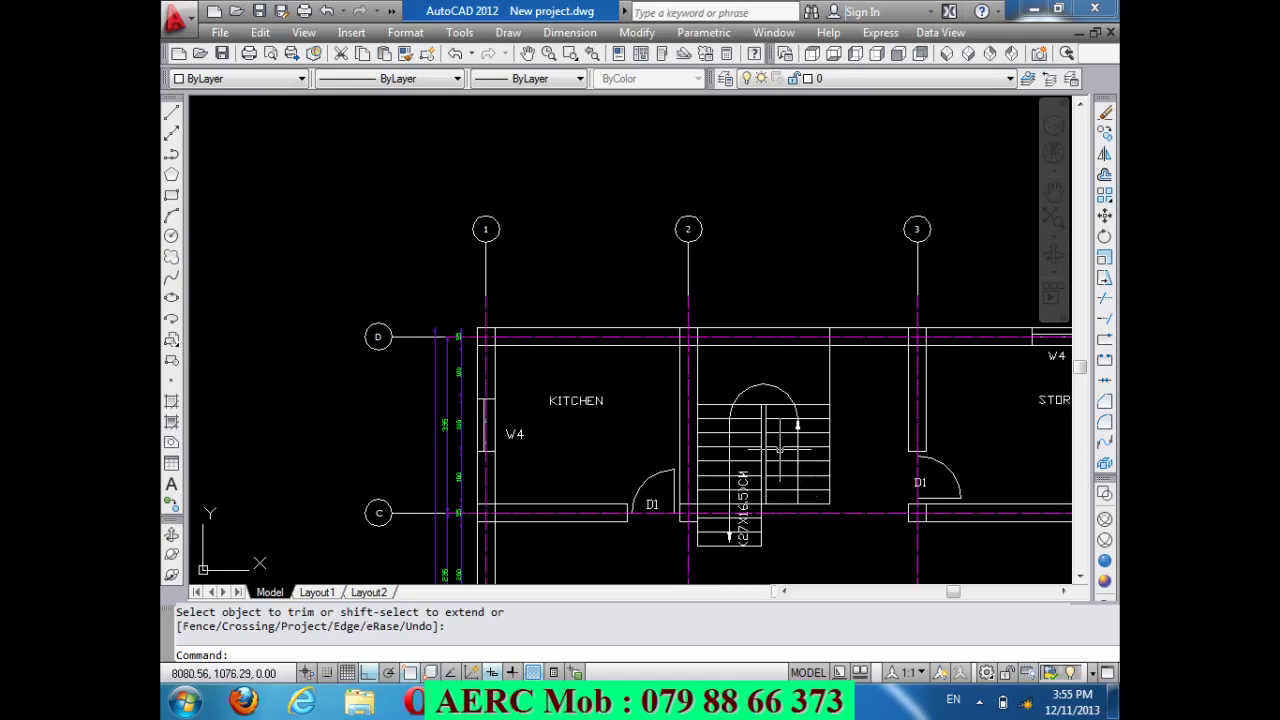
pyautogui.click(780, 452)
pyautogui.click(780, 440)
pyautogui.click(779, 431)
pyautogui.click(780, 420)
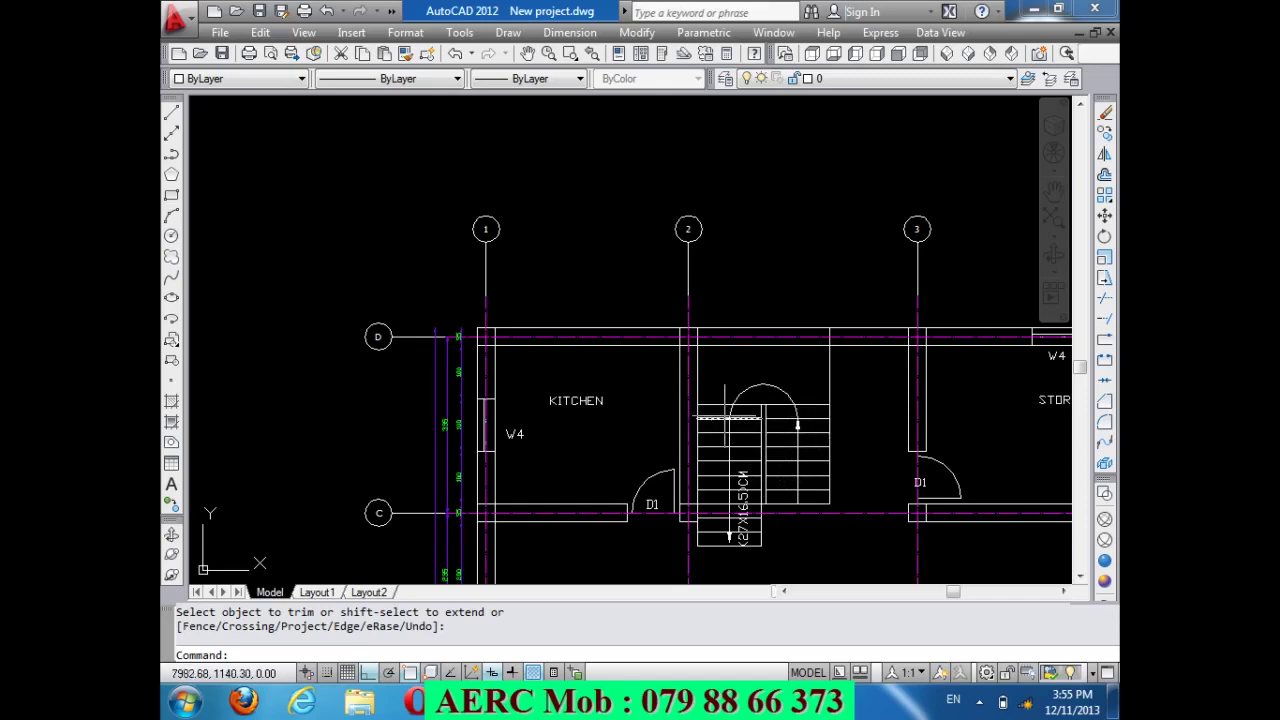
# Zoom in on the foot of the lower flight and the slab beneath it.
pyautogui.scroll(-5, 530, 380)
pyautogui.scroll(-4, 314, 347)
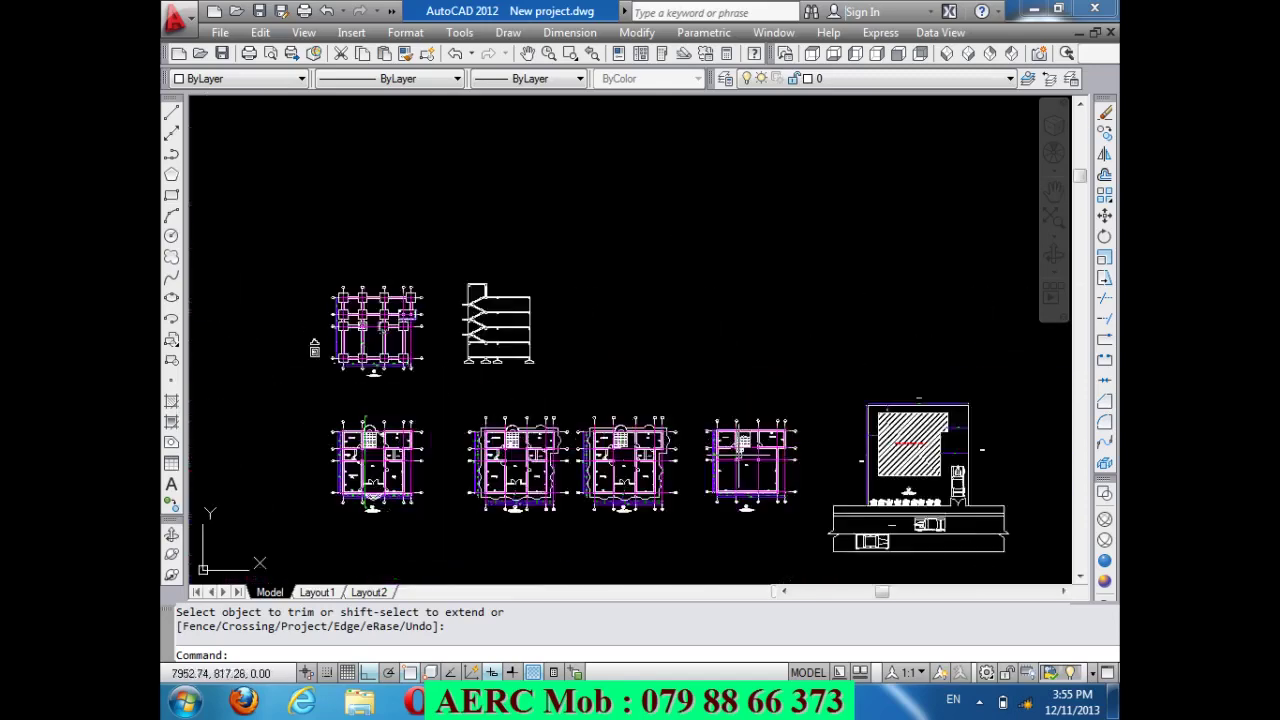
pyautogui.scroll(4, 468, 330)
pyautogui.scroll(4, 468, 330)
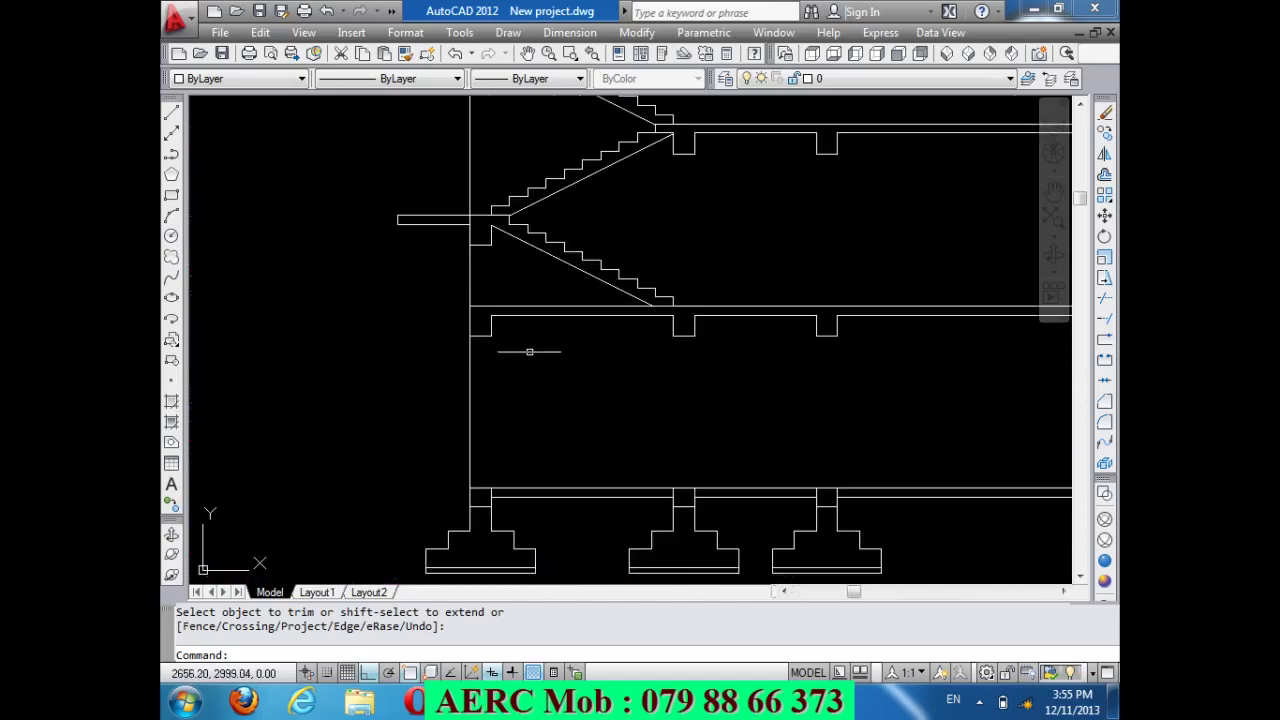
pyautogui.scroll(2, 561, 360)
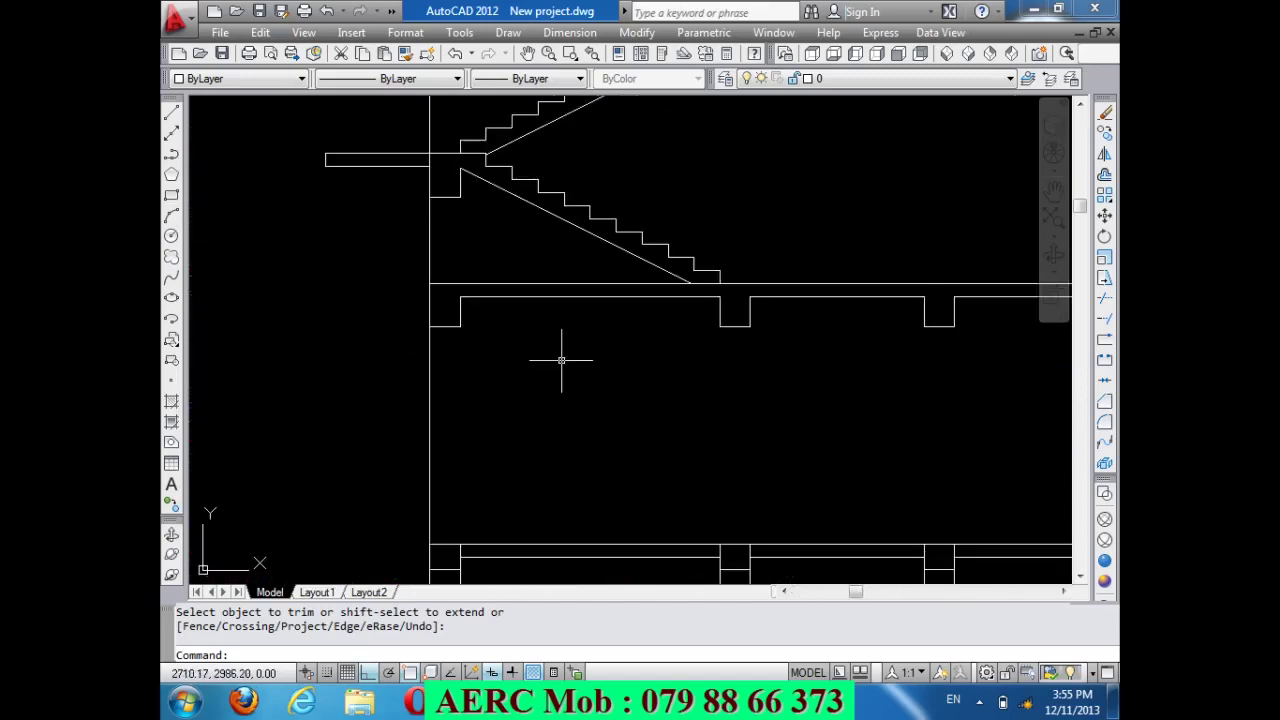
# Start a line at the lower flight's stair corner, undoing a mistaken 27-unit segment.
pyautogui.write('L')
pyautogui.press('Return')
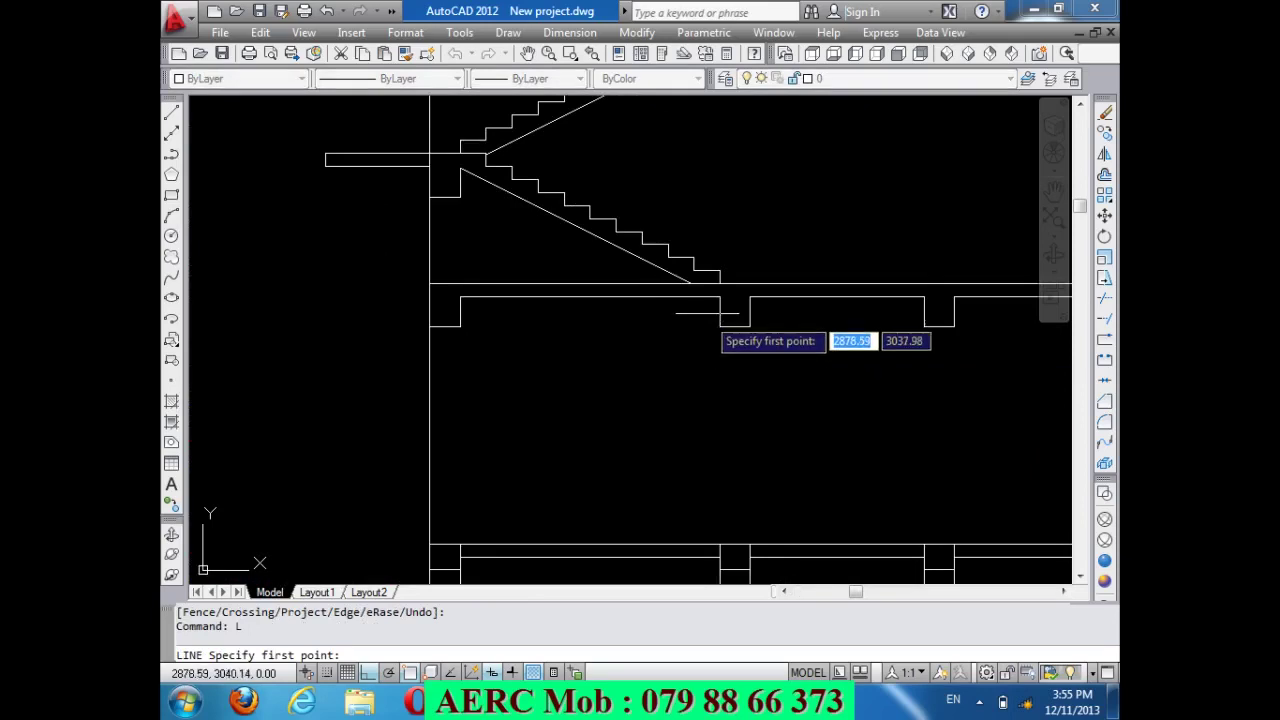
pyautogui.click(720, 283)
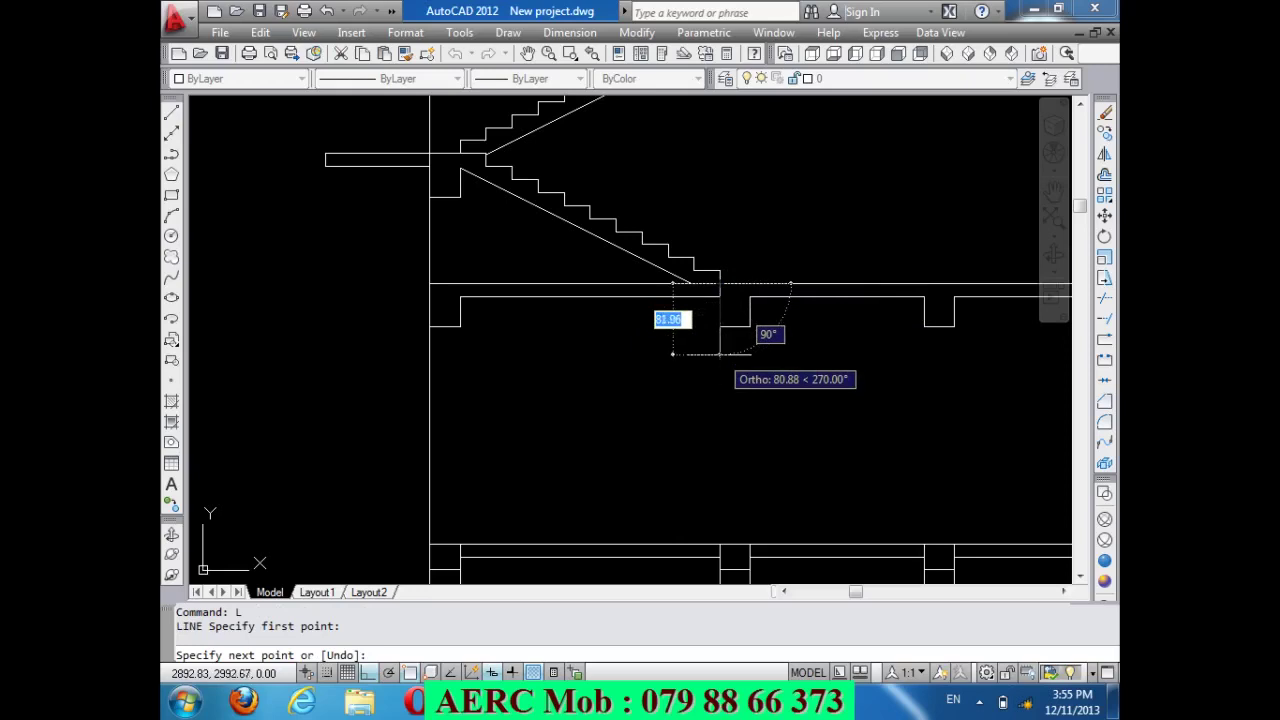
pyautogui.write('27')
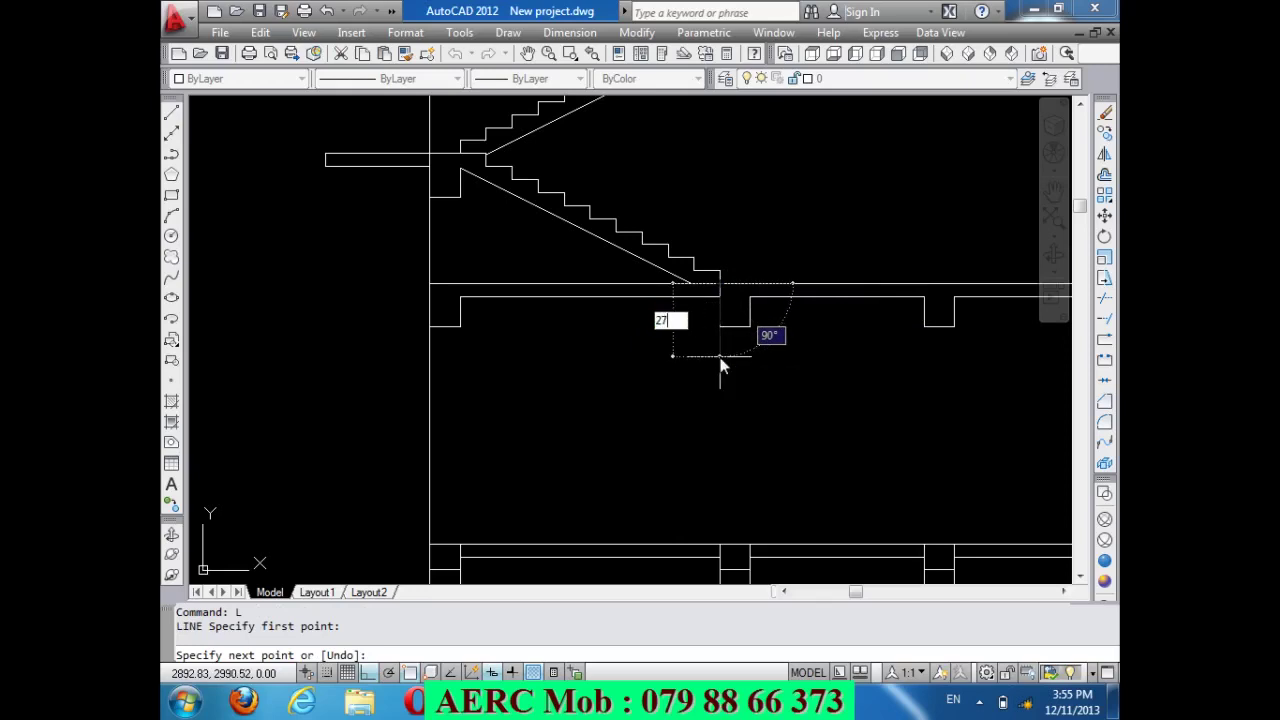
pyautogui.press('Return')
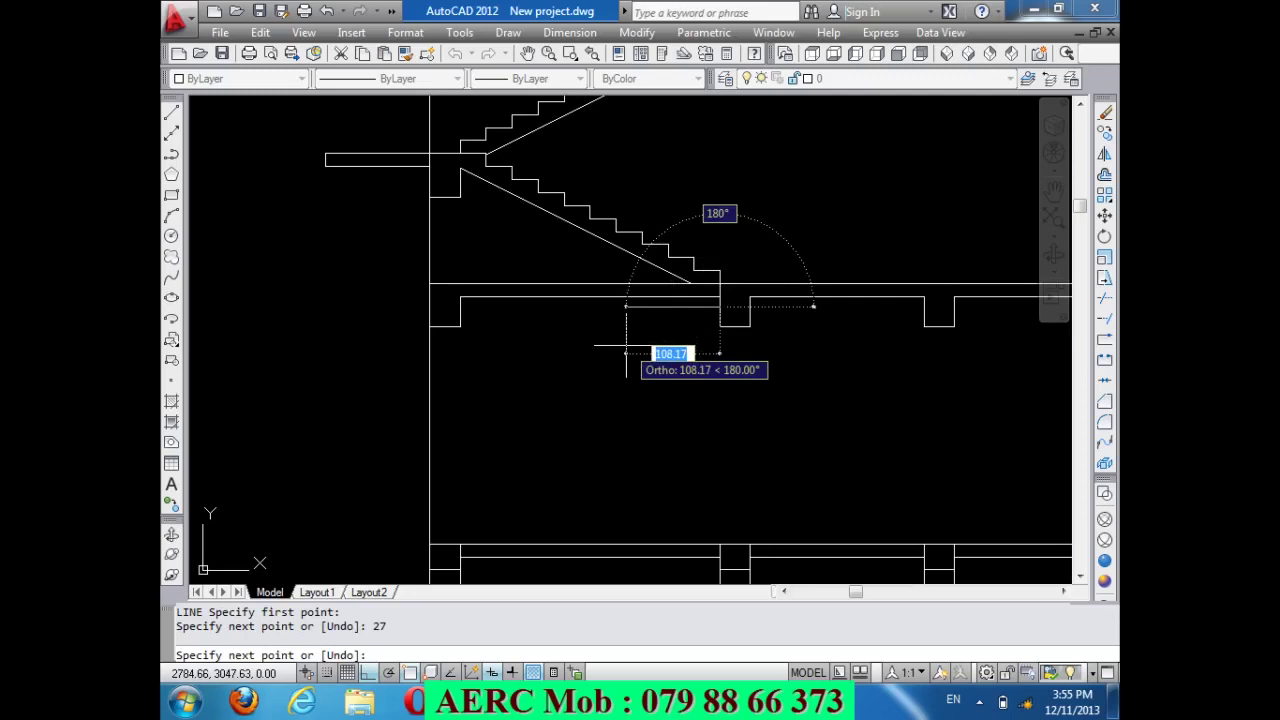
pyautogui.hotkey('ctrl', 'z')
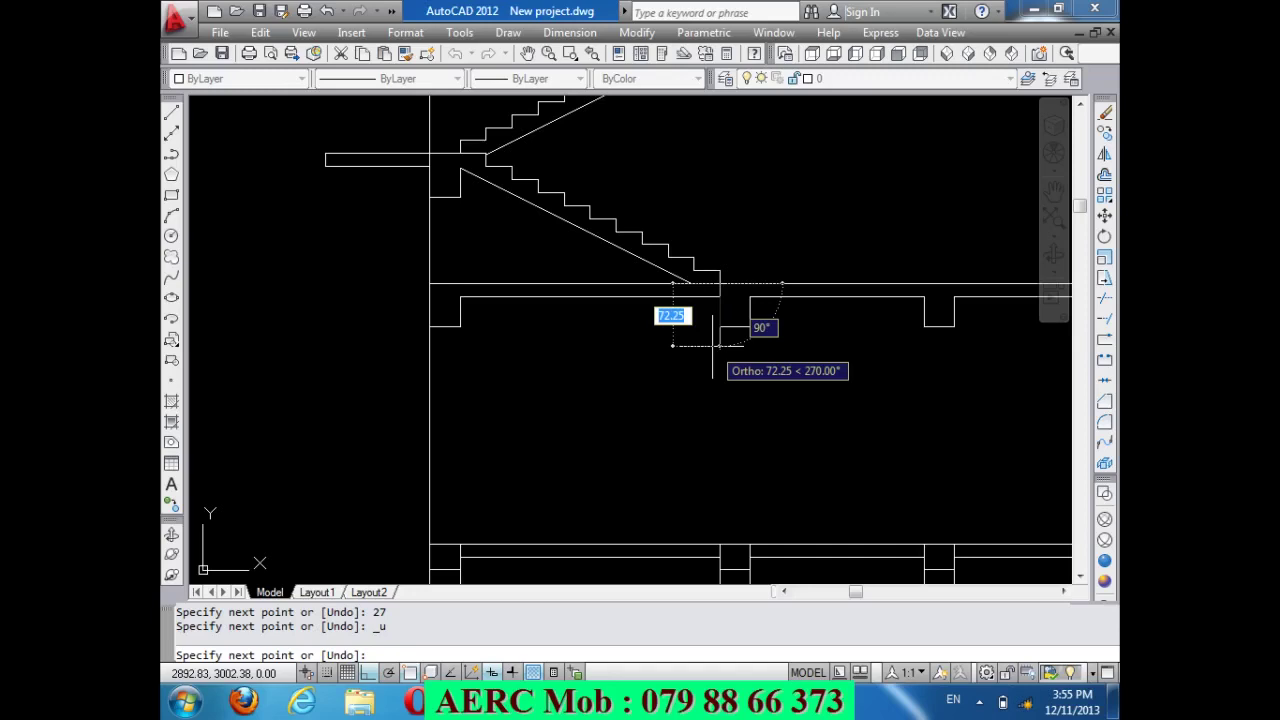
# Draw two descending steps: 16.5 riser, 27 tread, 16.5 riser, 27 tread.
pyautogui.write('16.5')
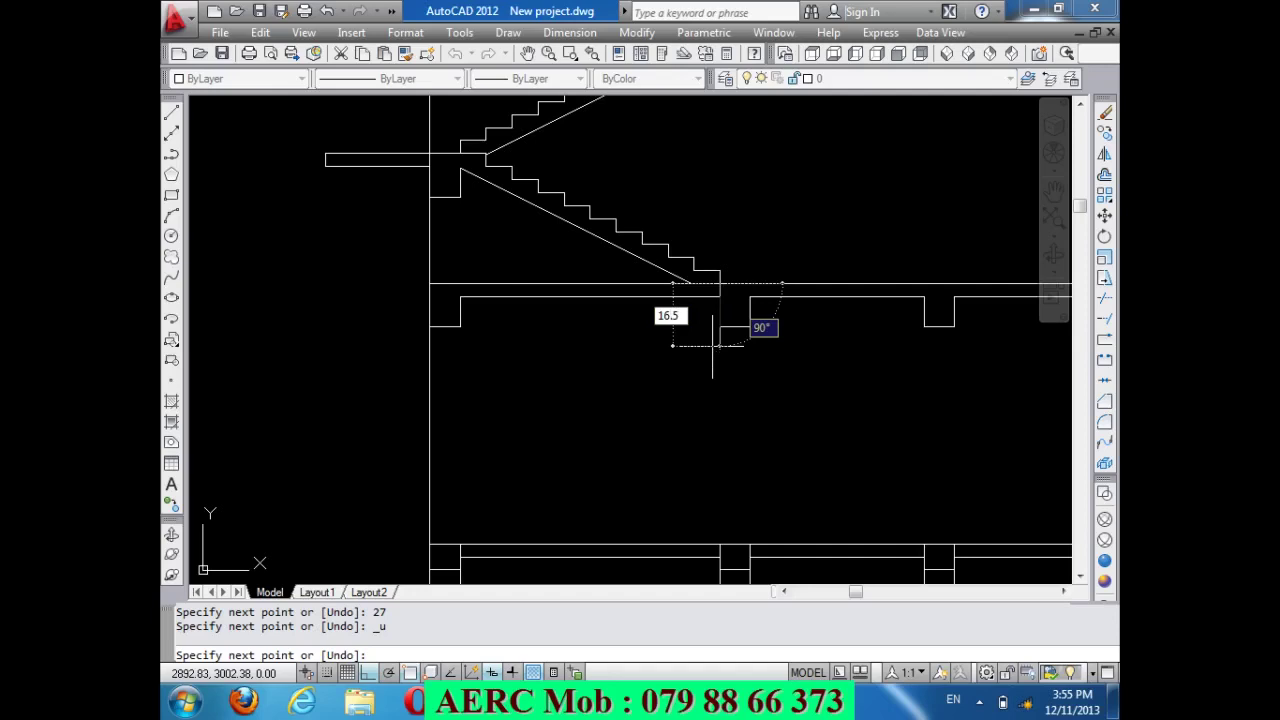
pyautogui.press('Return')
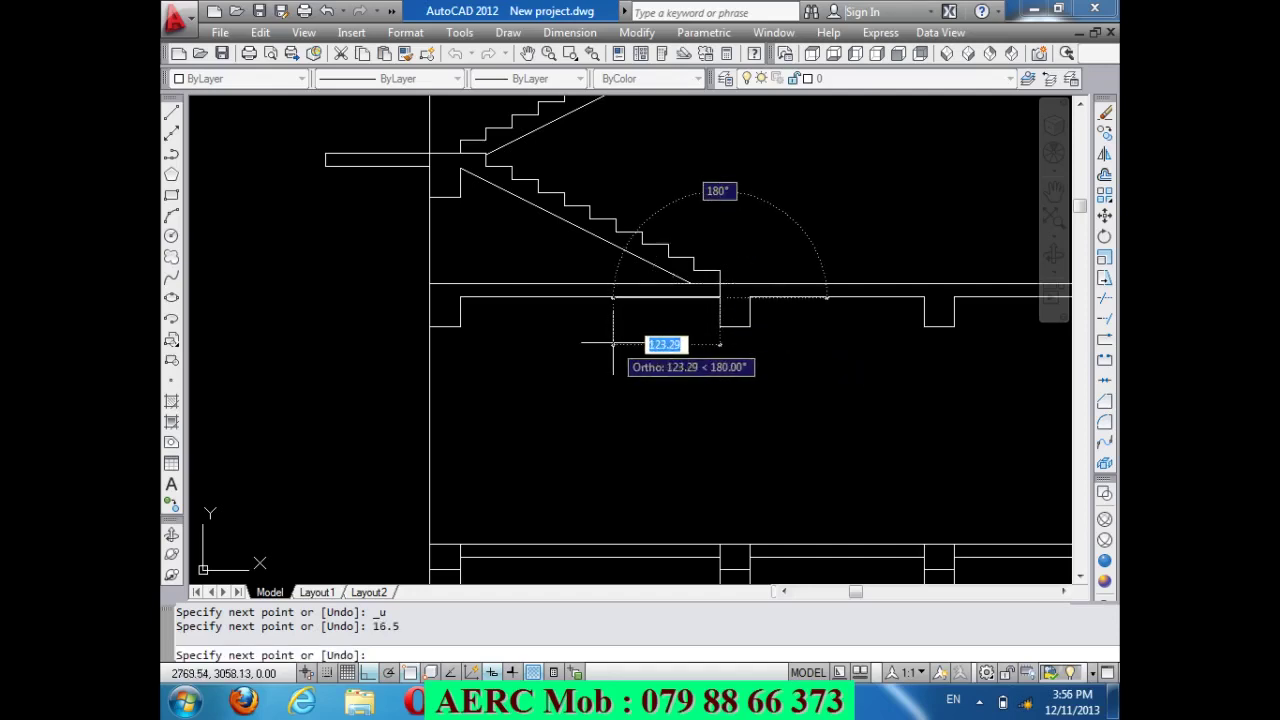
pyautogui.write('27')
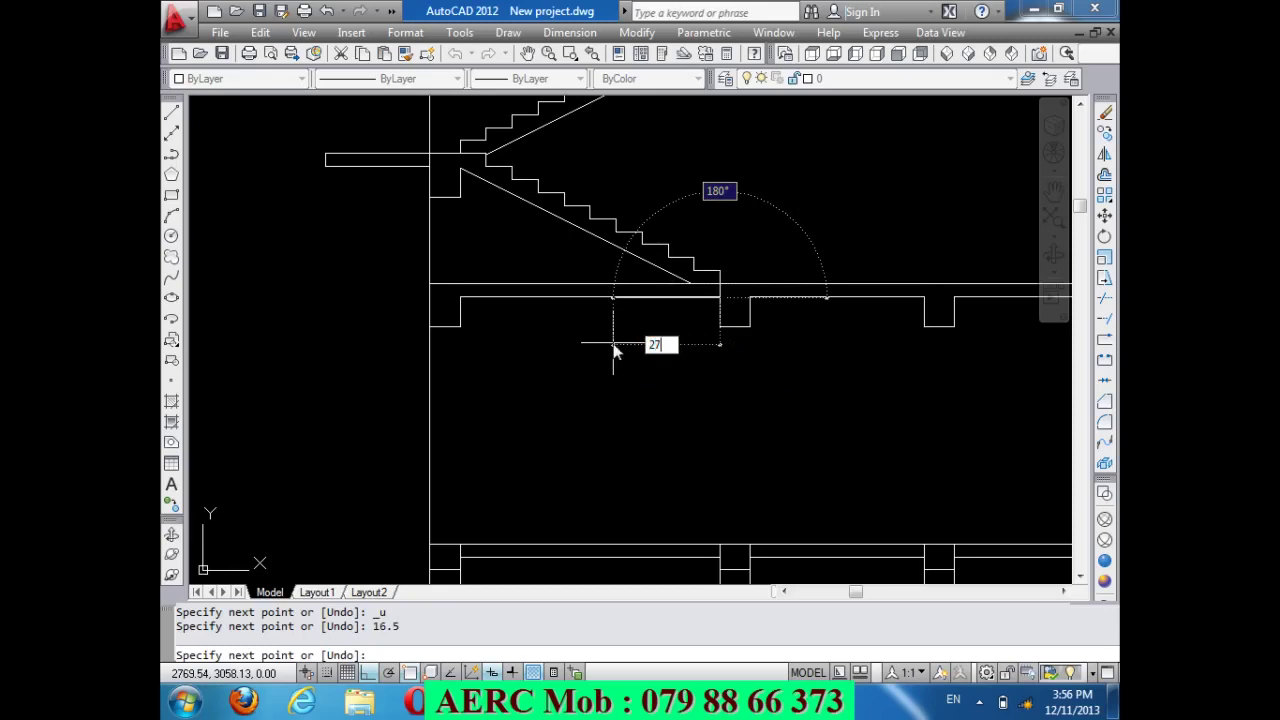
pyautogui.press('Return')
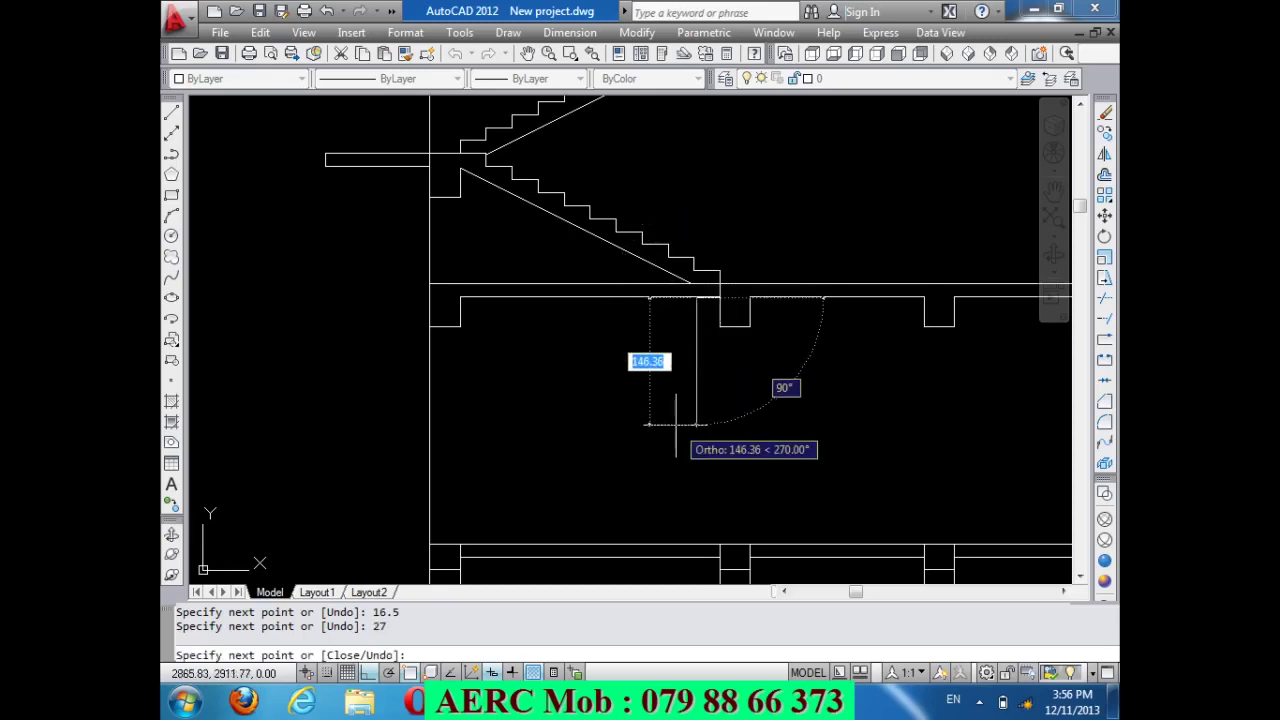
pyautogui.write('16')
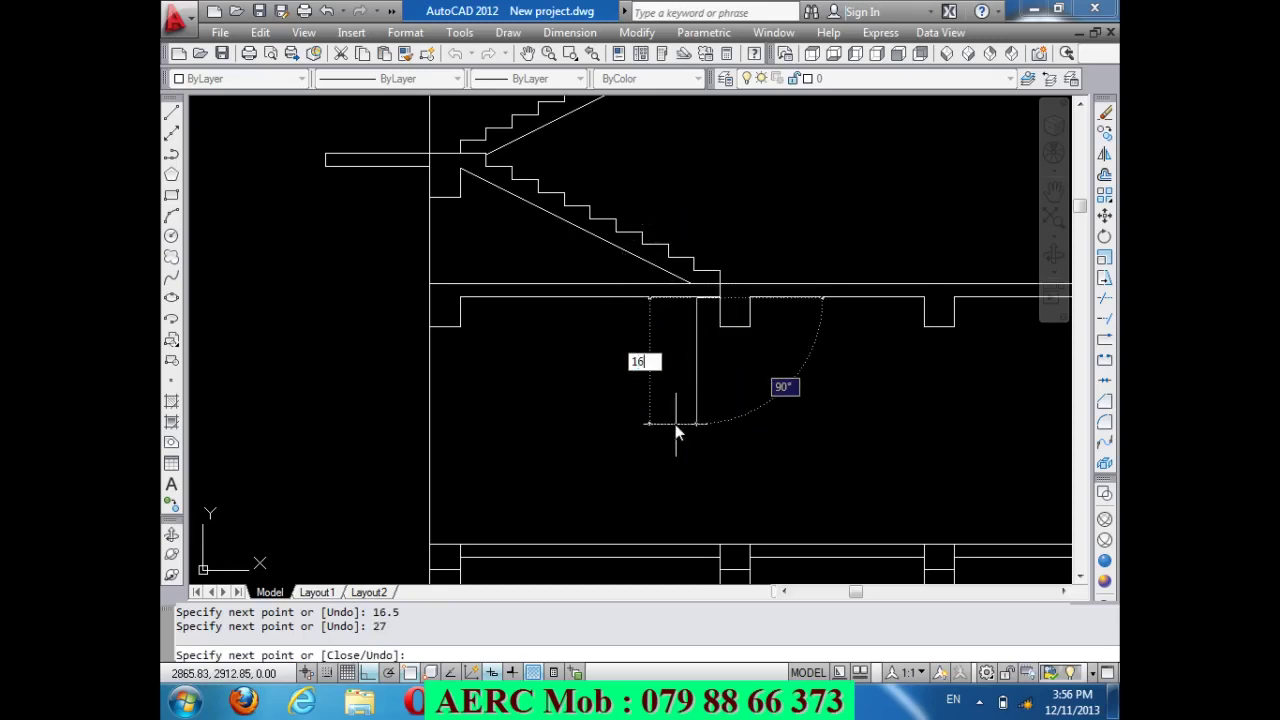
pyautogui.write('.5')
pyautogui.press('Return')
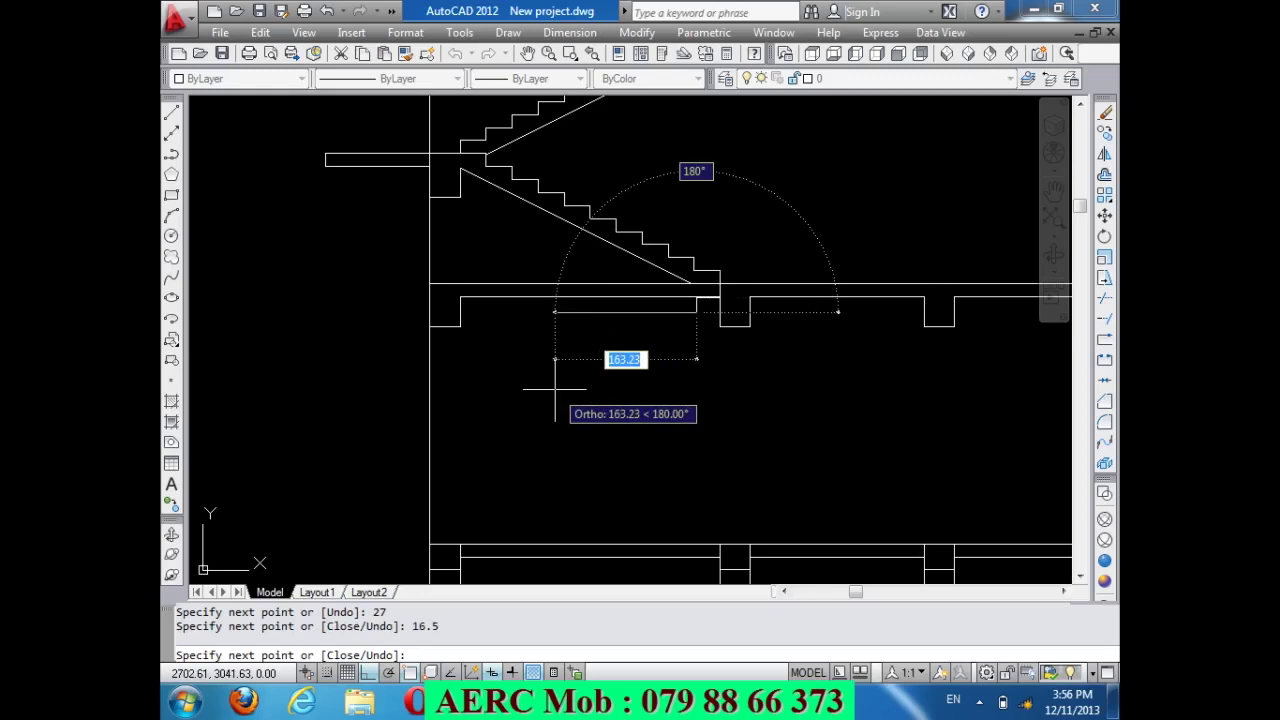
pyautogui.write('27')
pyautogui.press('Return')
pyautogui.press('Return')
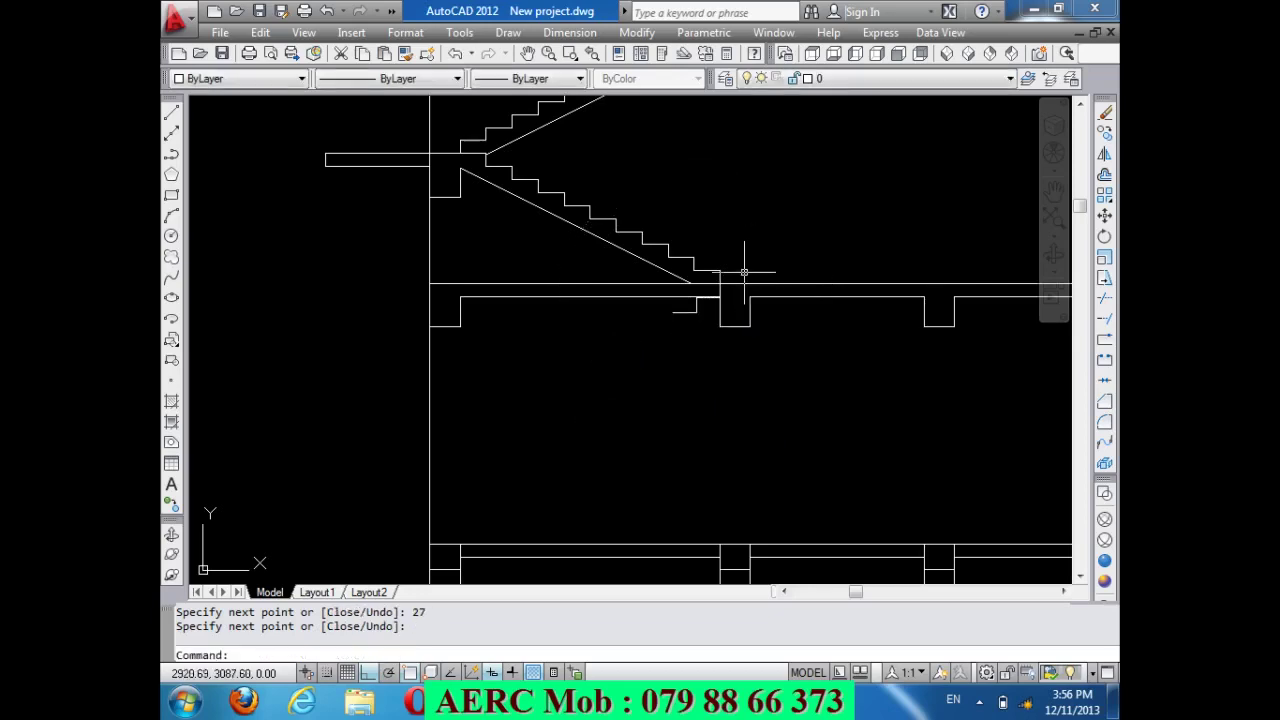
pyautogui.scroll(4, 745, 272)
# Trim the slab line pieces left of the stair foot.
pyautogui.write('t')
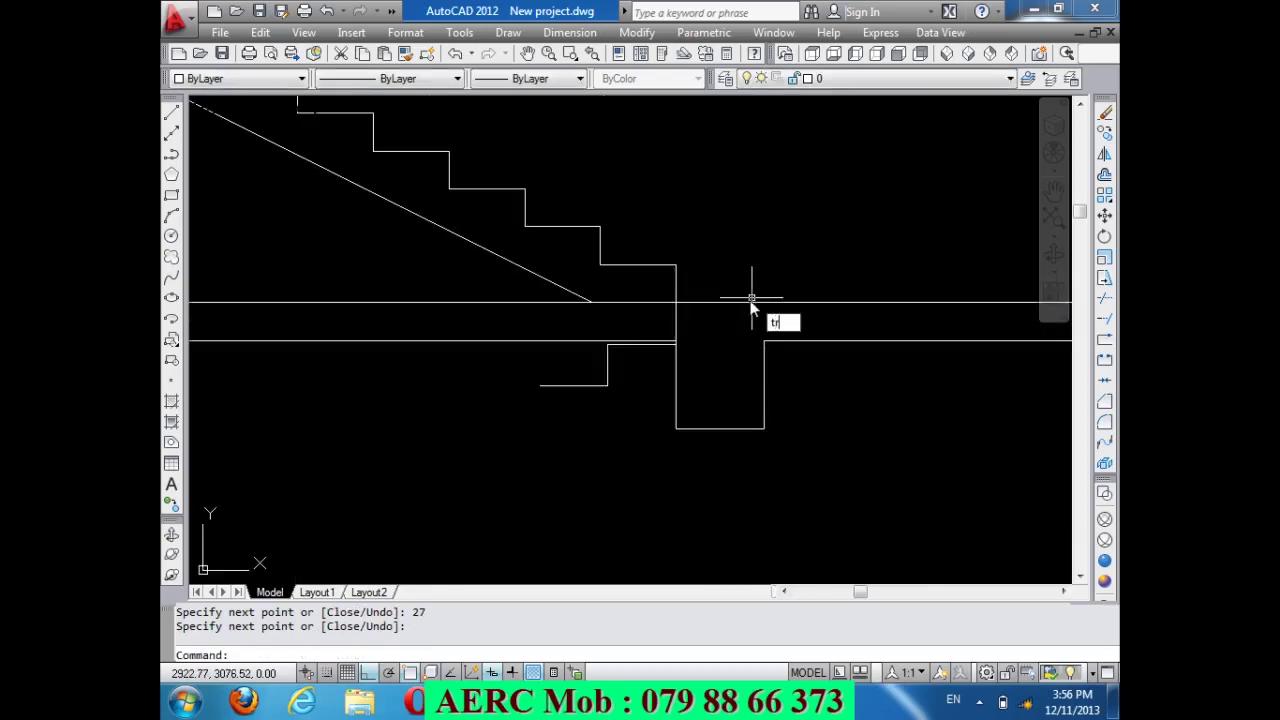
pyautogui.write('r')
pyautogui.press('Return')
pyautogui.press('Return')
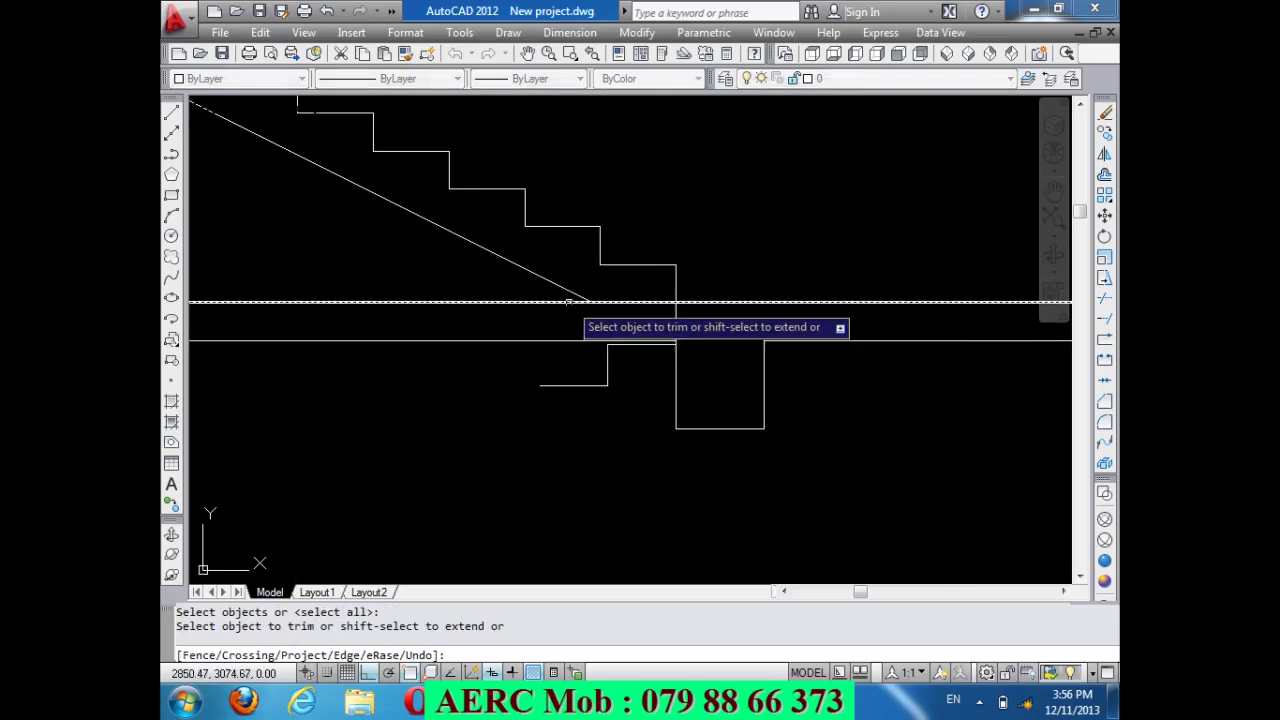
pyautogui.click(569, 302)
pyautogui.click(720, 341)
pyautogui.click(558, 366)
pyautogui.click(529, 344)
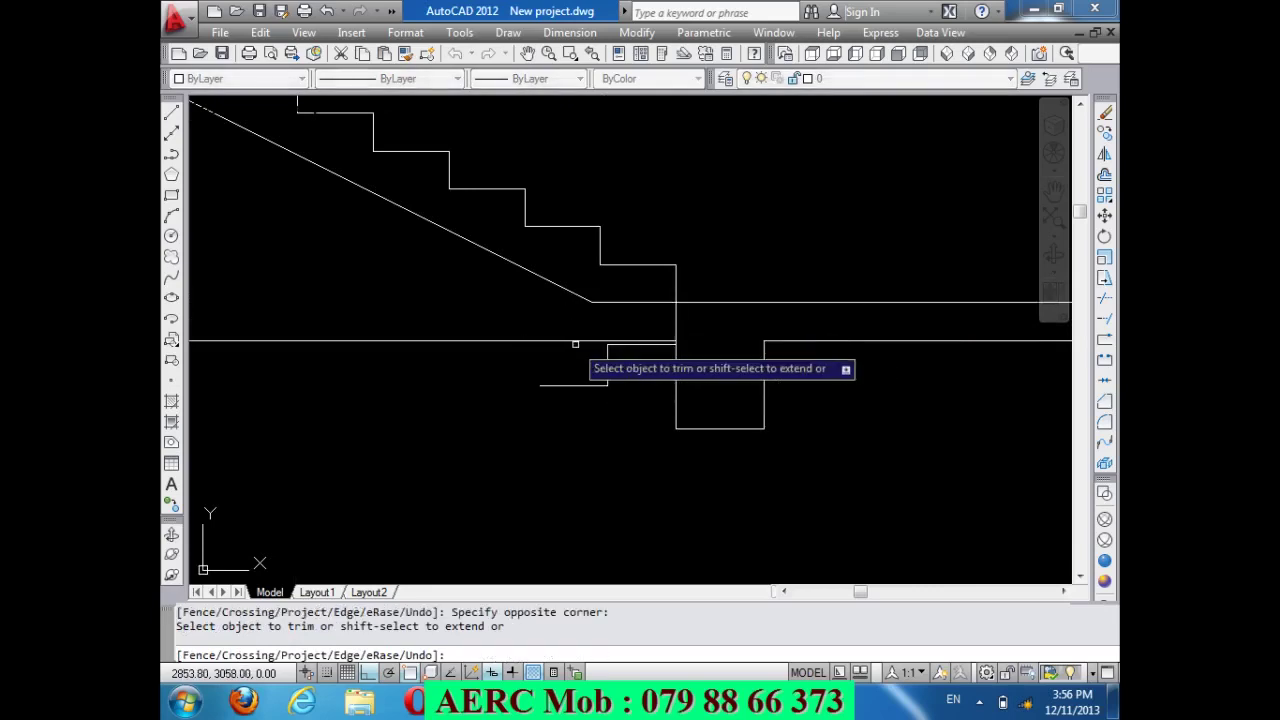
pyautogui.scroll(-4, 568, 347)
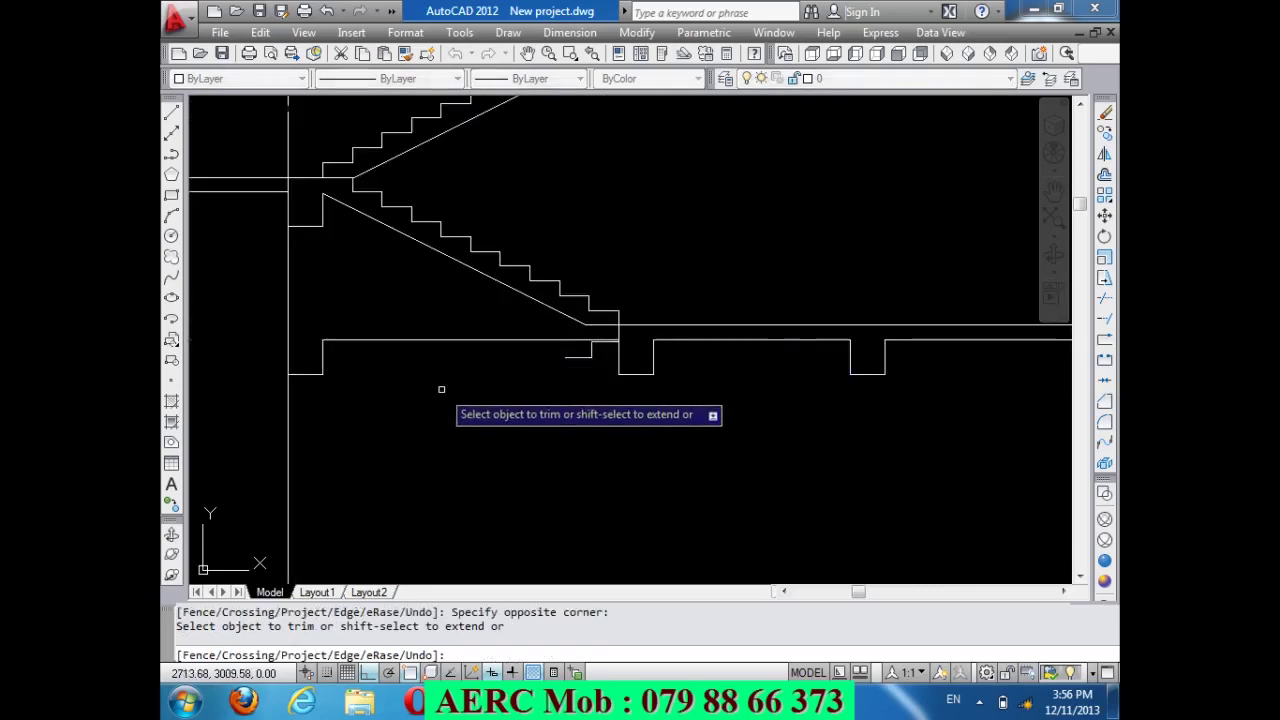
pyautogui.press('Return')
# Erase the three leftover line pieces near the outer wall.
pyautogui.click(440, 424)
pyautogui.click(314, 336)
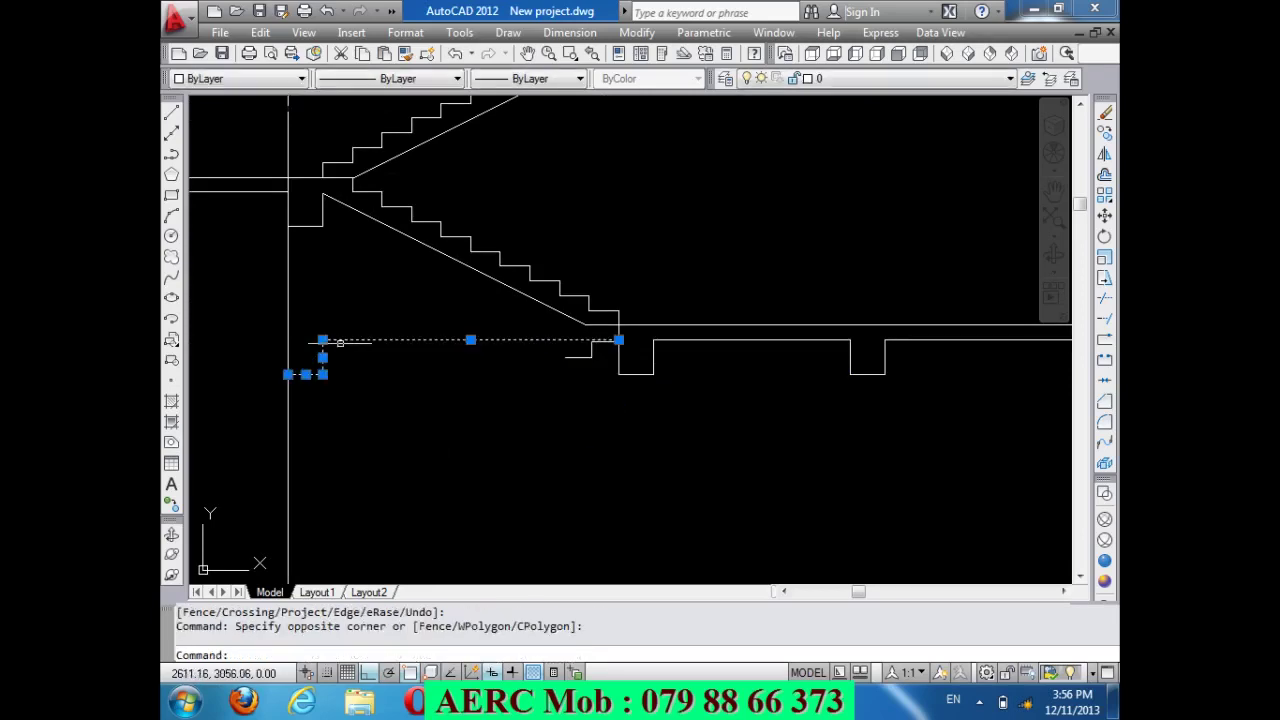
pyautogui.press('Delete')
pyautogui.scroll(-2, 594, 386)
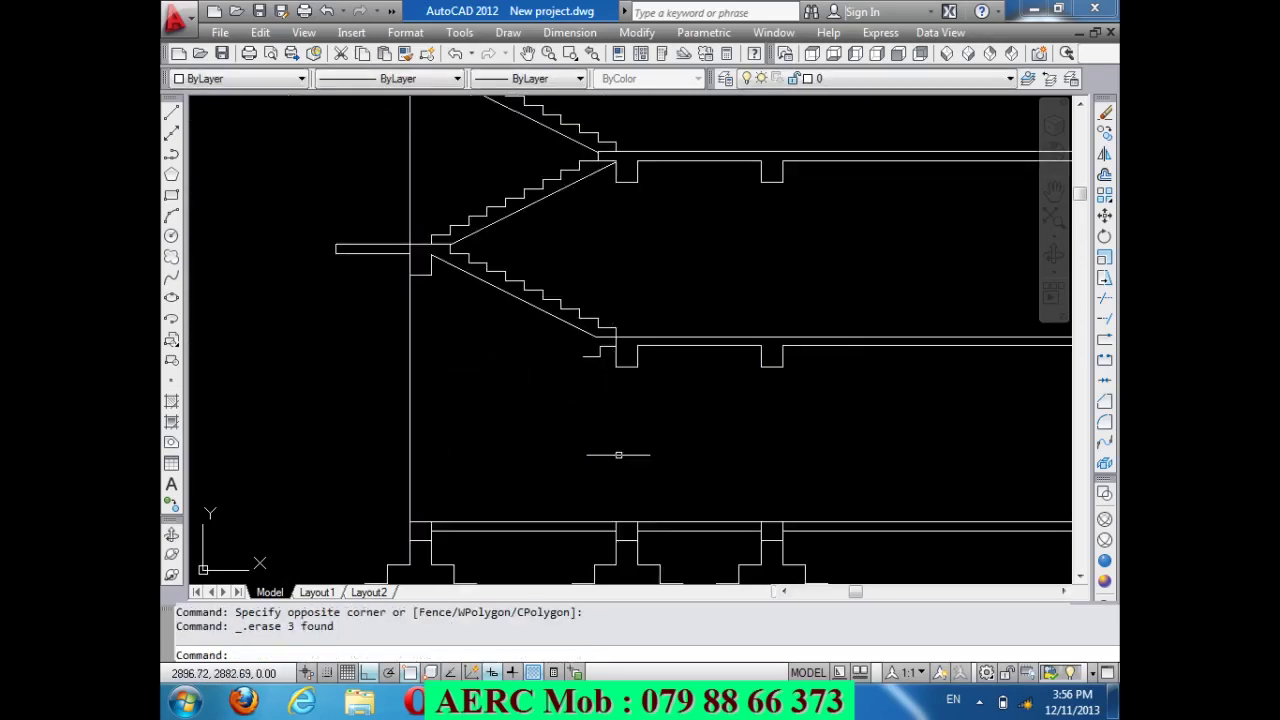
pyautogui.scroll(2, 610, 441)
pyautogui.scroll(4, 594, 370)
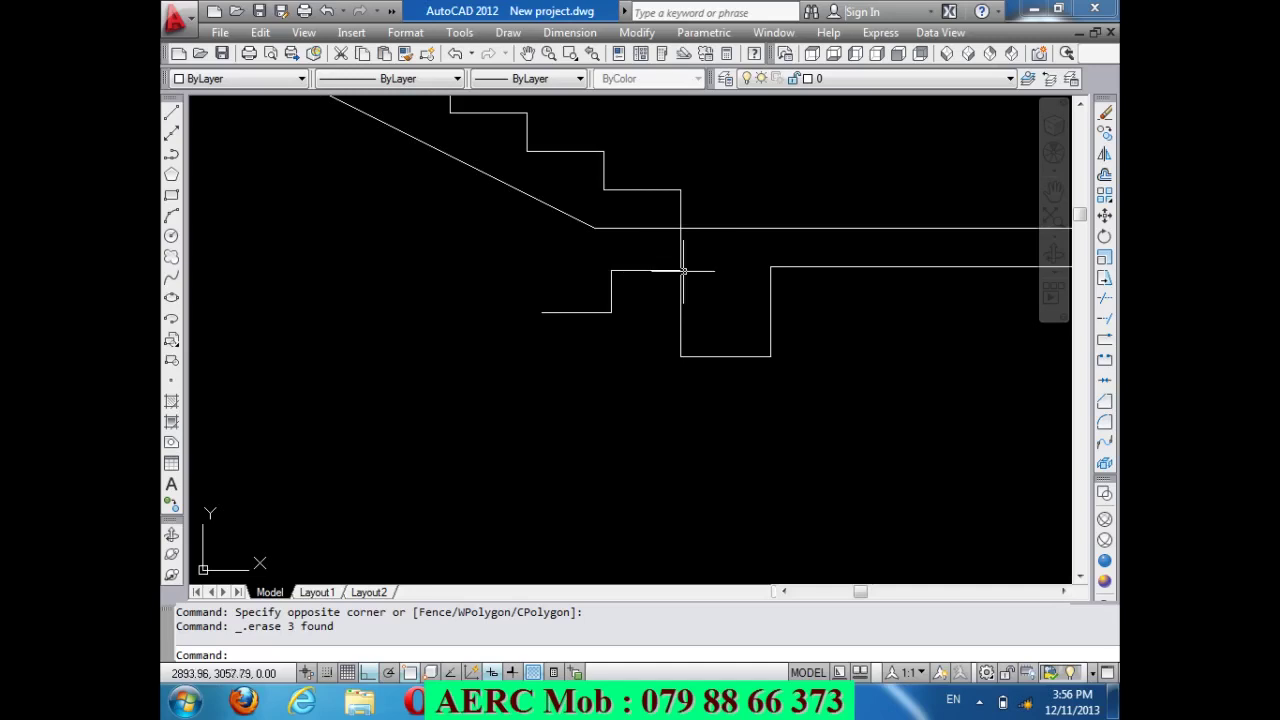
pyautogui.write('ex')
# Extend the lower flight's diagonal soffit line to the vertical edge.
pyautogui.press('Return')
pyautogui.press('Return')
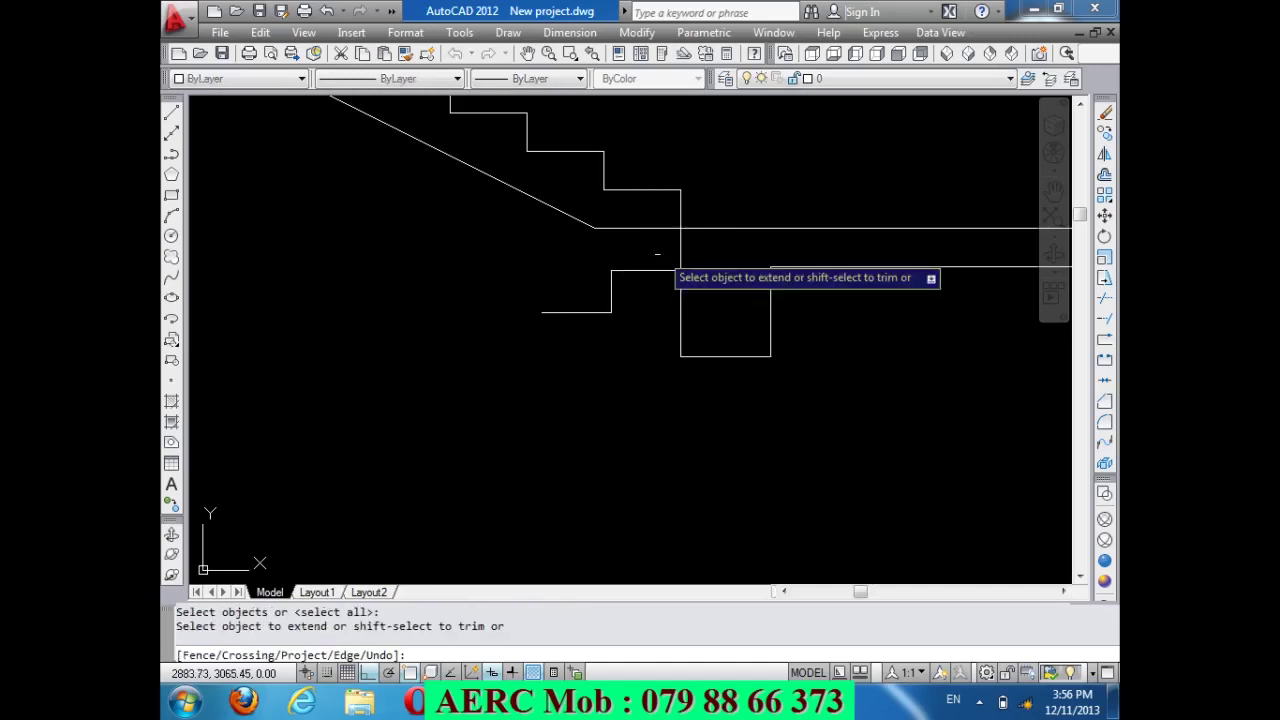
pyautogui.click(594, 234)
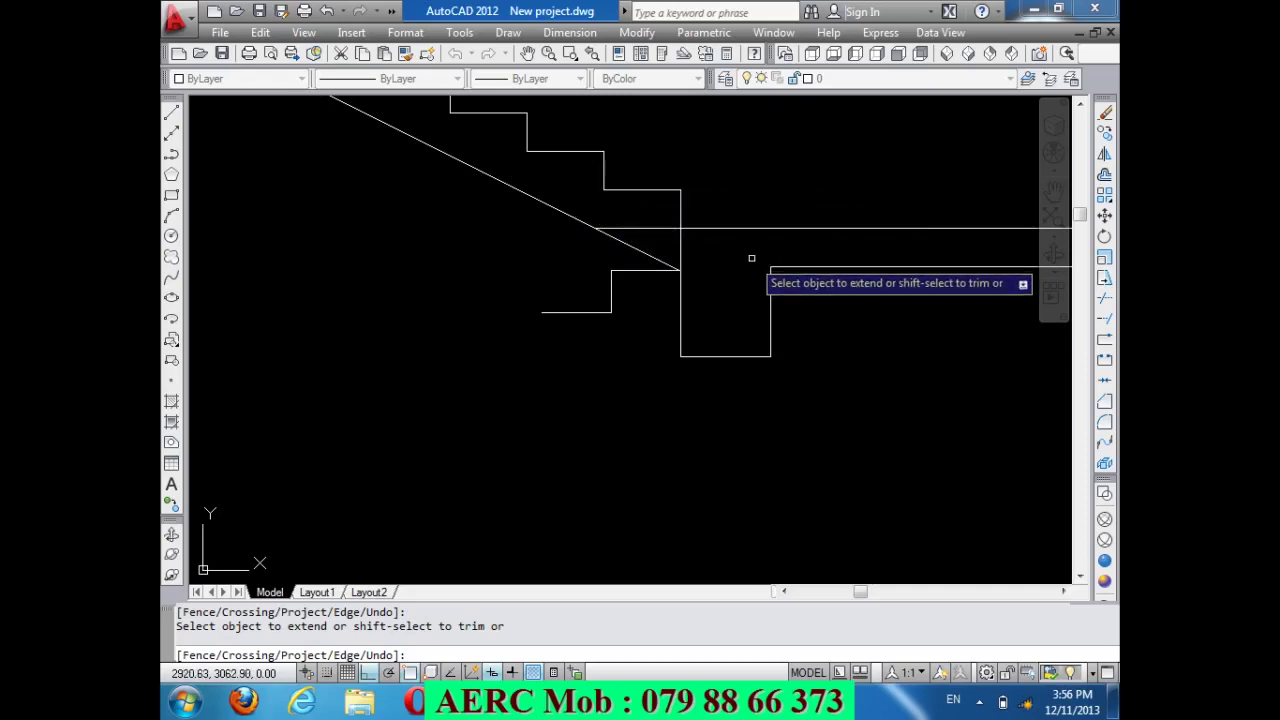
pyautogui.scroll(-3, 676, 432)
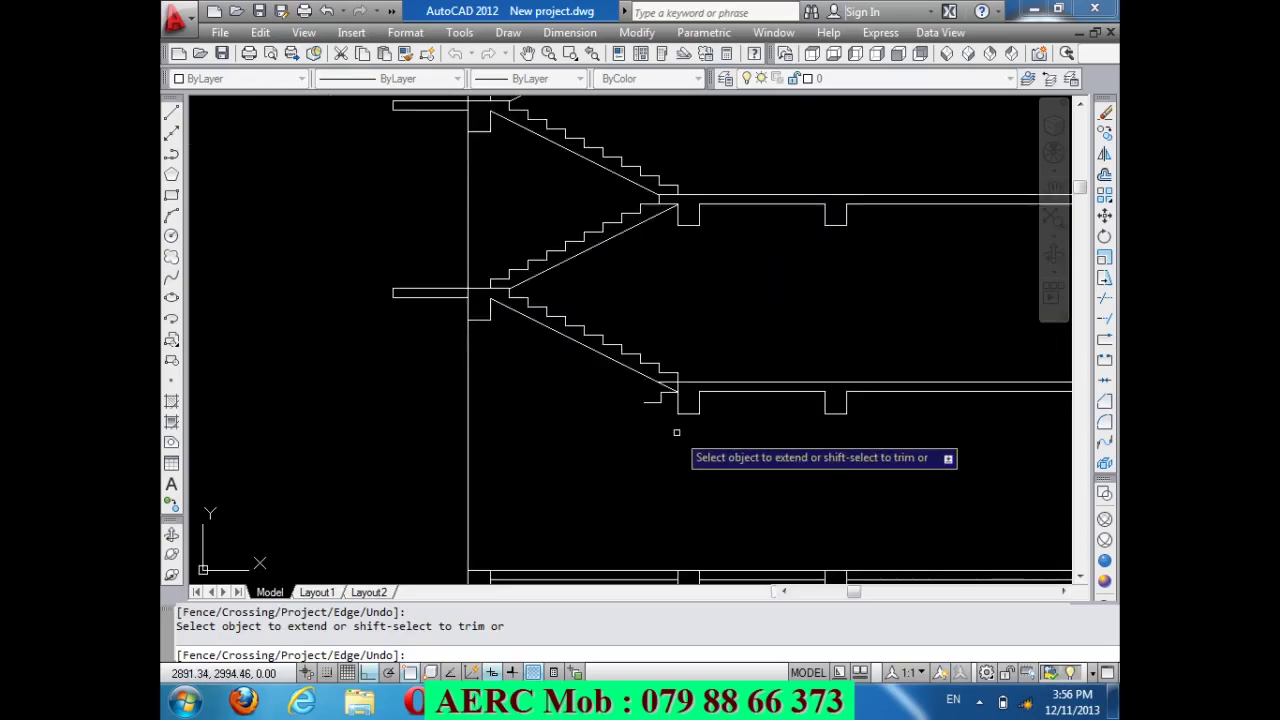
pyautogui.press('Return')
pyautogui.scroll(4, 655, 401)
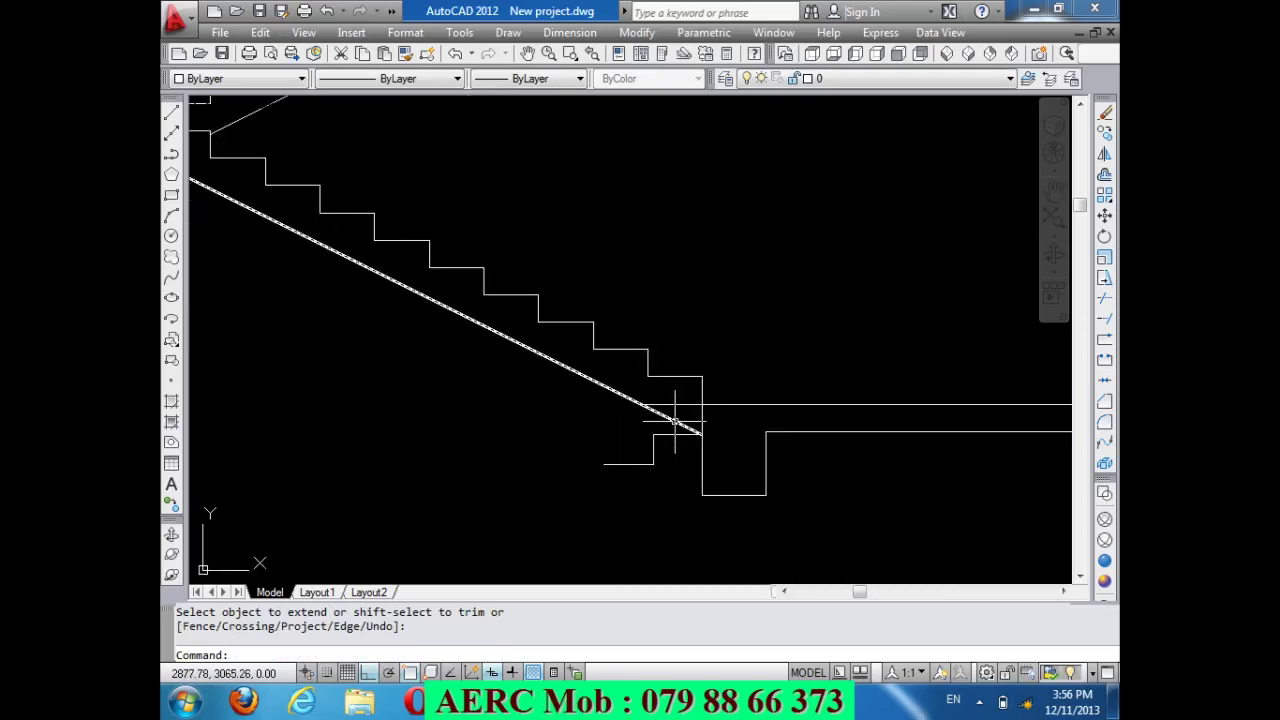
# Trim the diagonal piece lying between the slab lines.
pyautogui.write('tr')
pyautogui.press('Return')
pyautogui.press('Return')
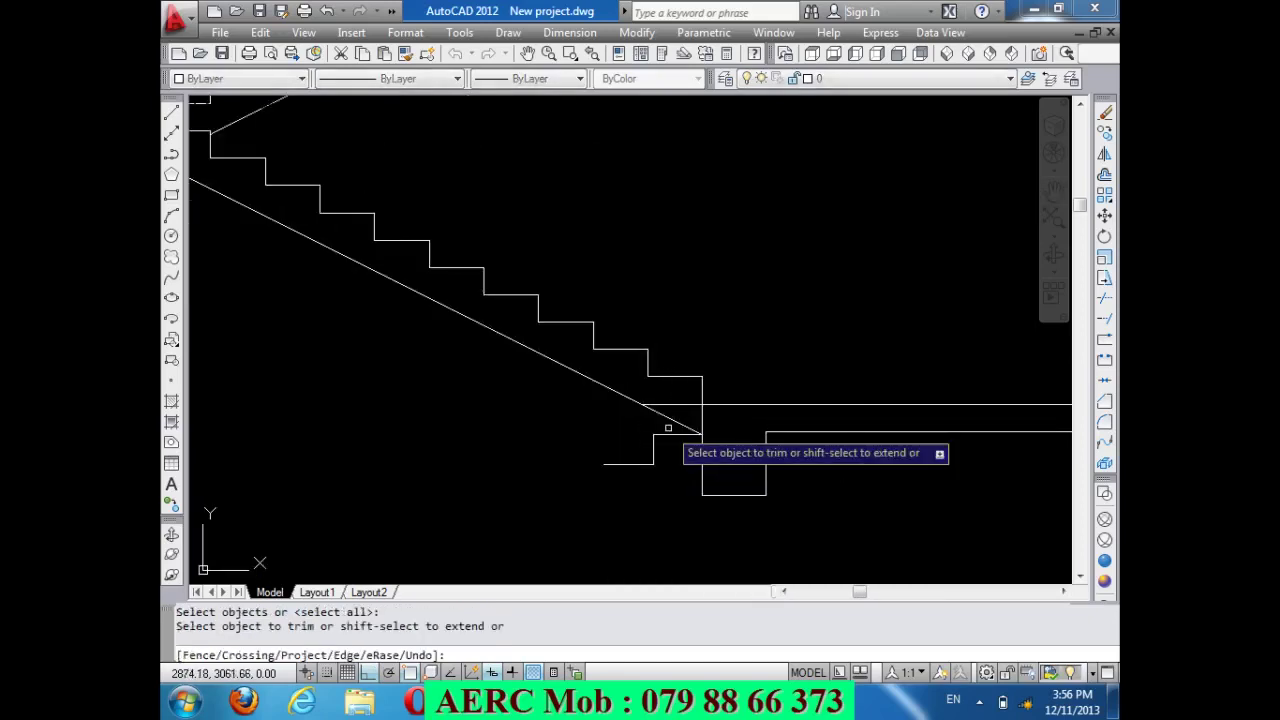
pyautogui.click(685, 424)
pyautogui.press('Return')
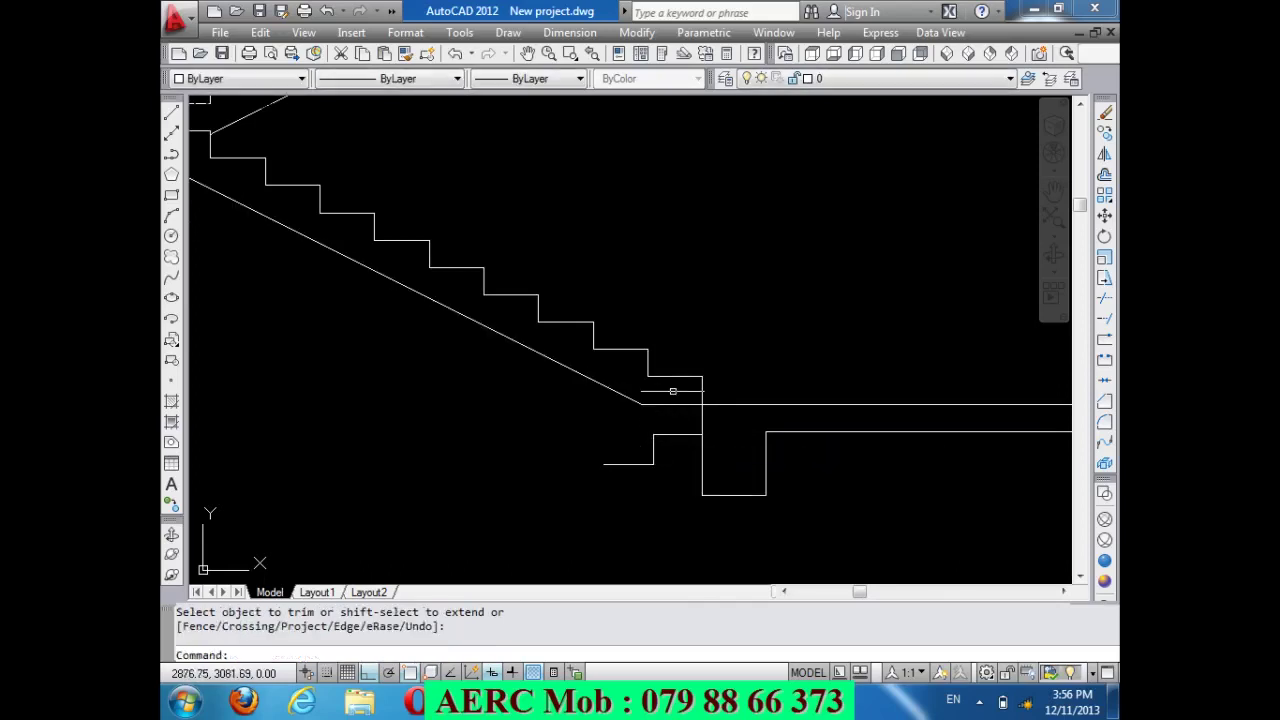
pyautogui.scroll(-2, 630, 384)
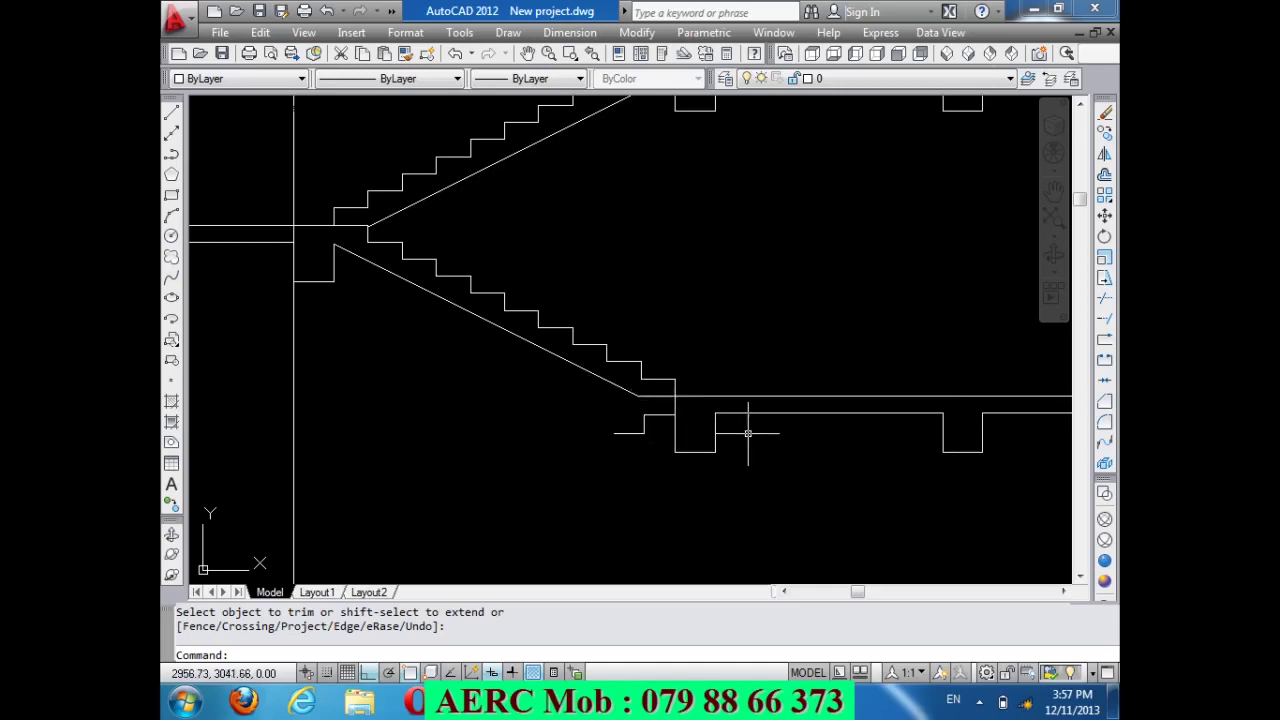
# Extend the diagonal down to the vertical stair edge at the foot.
pyautogui.write('ex')
pyautogui.press('Return')
pyautogui.press('Return')
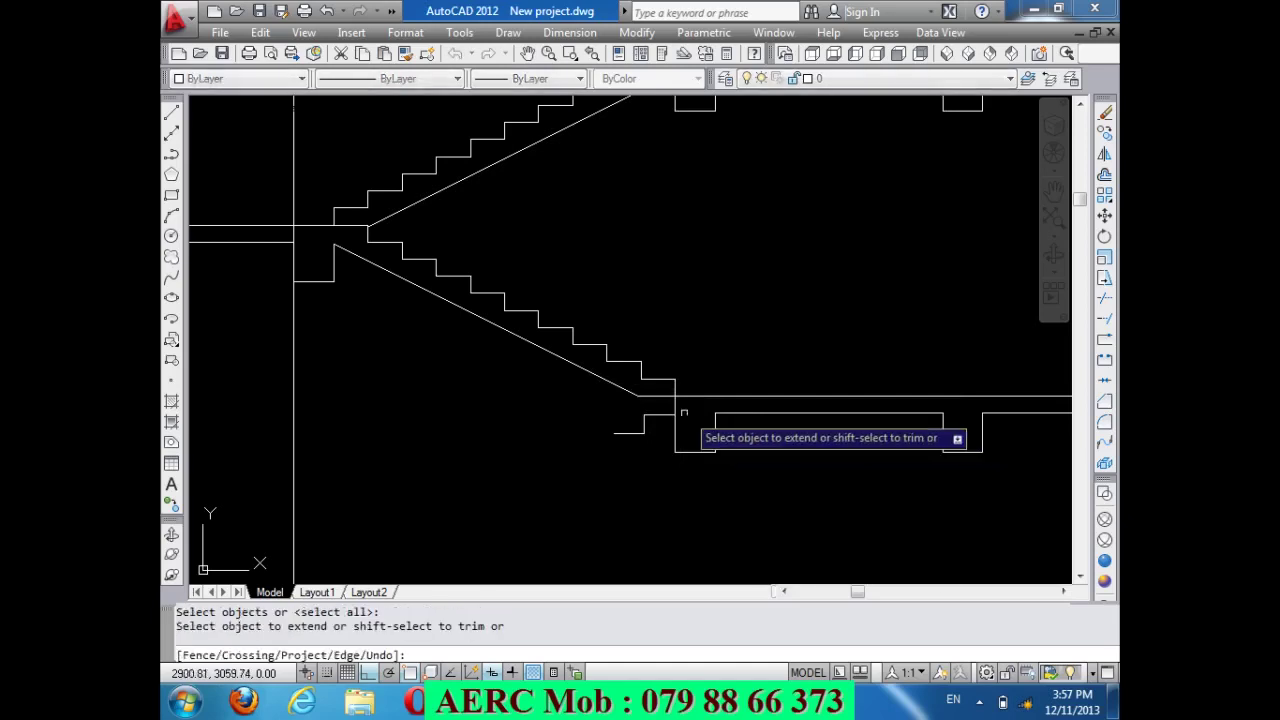
pyautogui.click(625, 392)
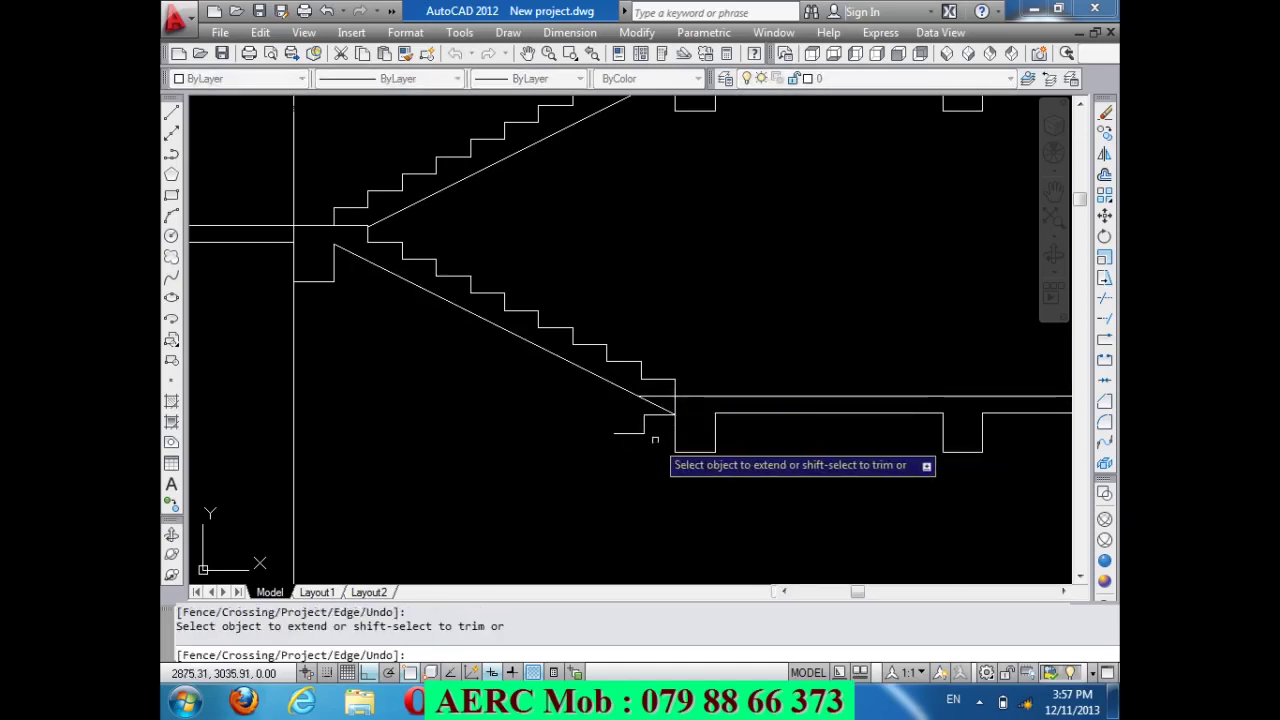
pyautogui.press('Return')
pyautogui.scroll(3, 645, 403)
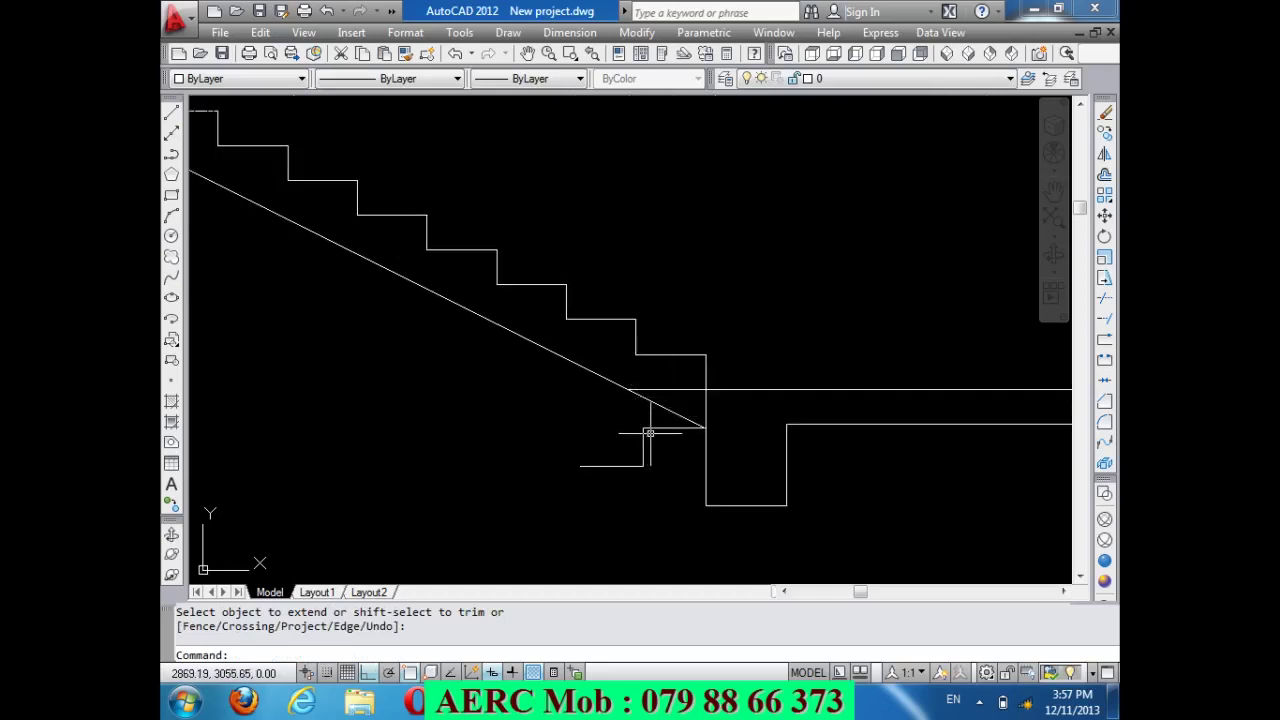
# Trim away the stray leftover slab piece to the left.
pyautogui.write('tr')
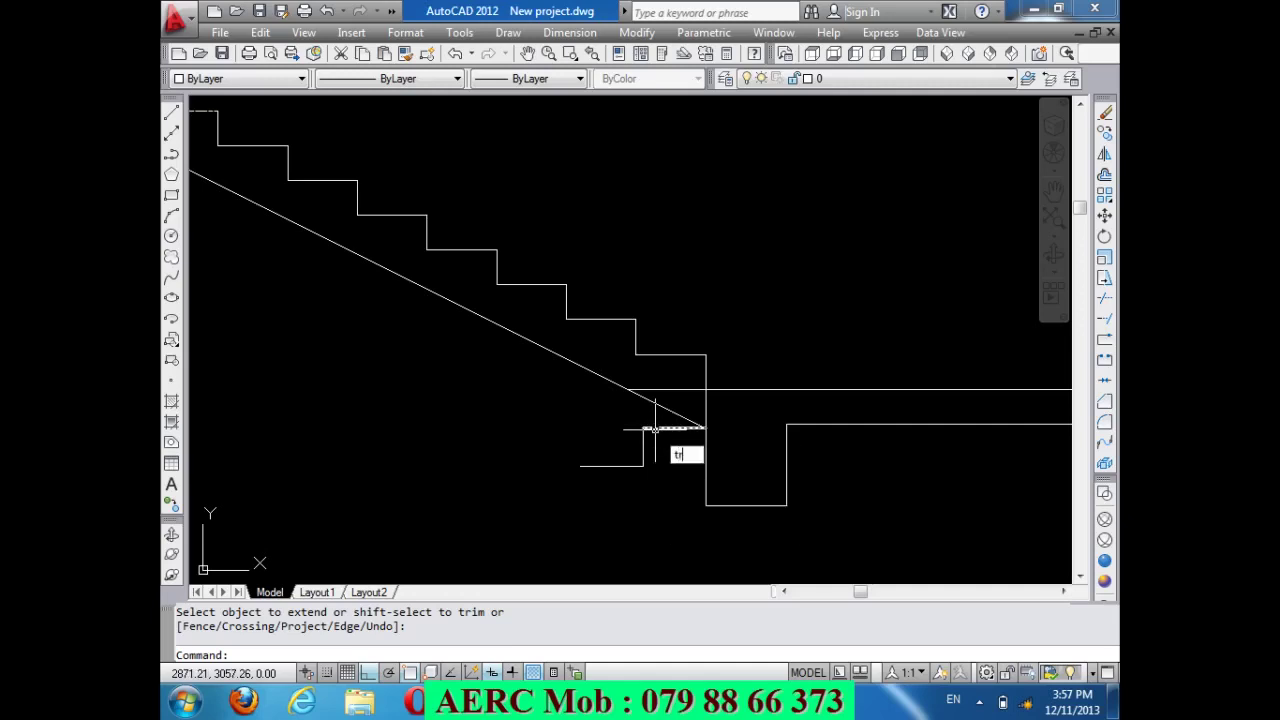
pyautogui.press('Return')
pyautogui.press('Return')
pyautogui.click(680, 389)
pyautogui.scroll(-6, 630, 445)
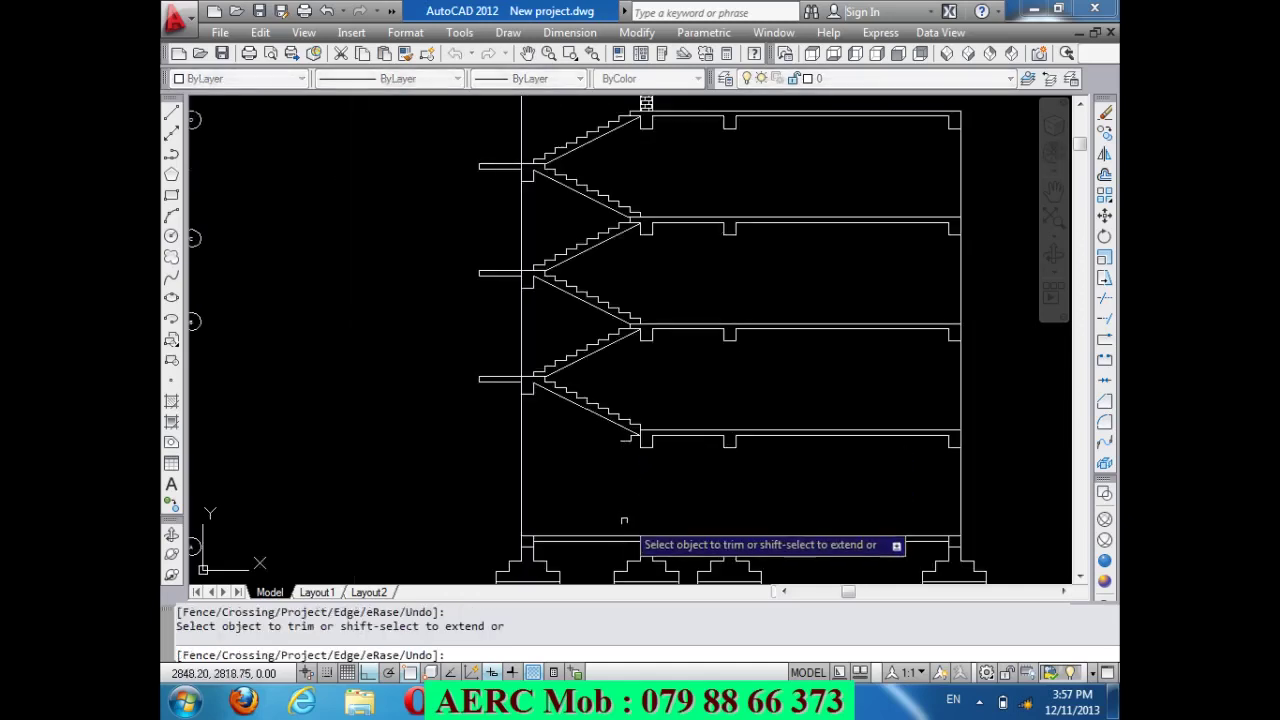
pyautogui.scroll(4, 628, 450)
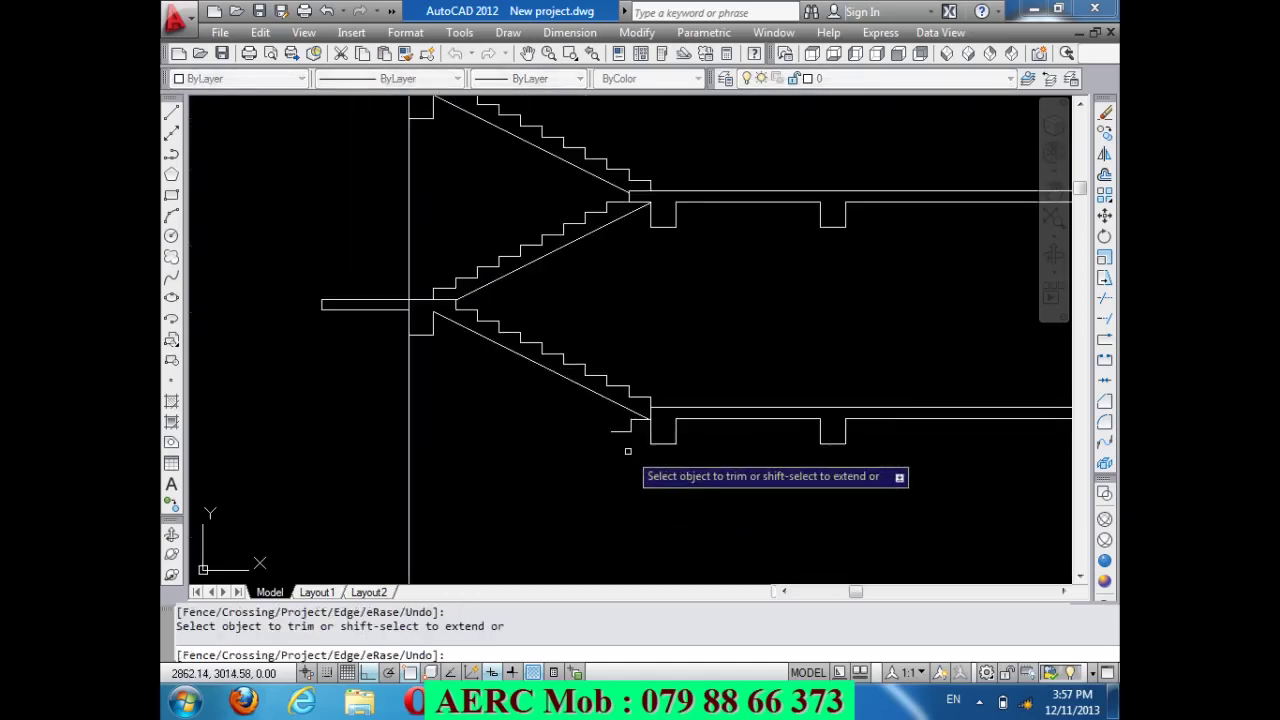
pyautogui.press('Return')
pyautogui.scroll(2, 606, 444)
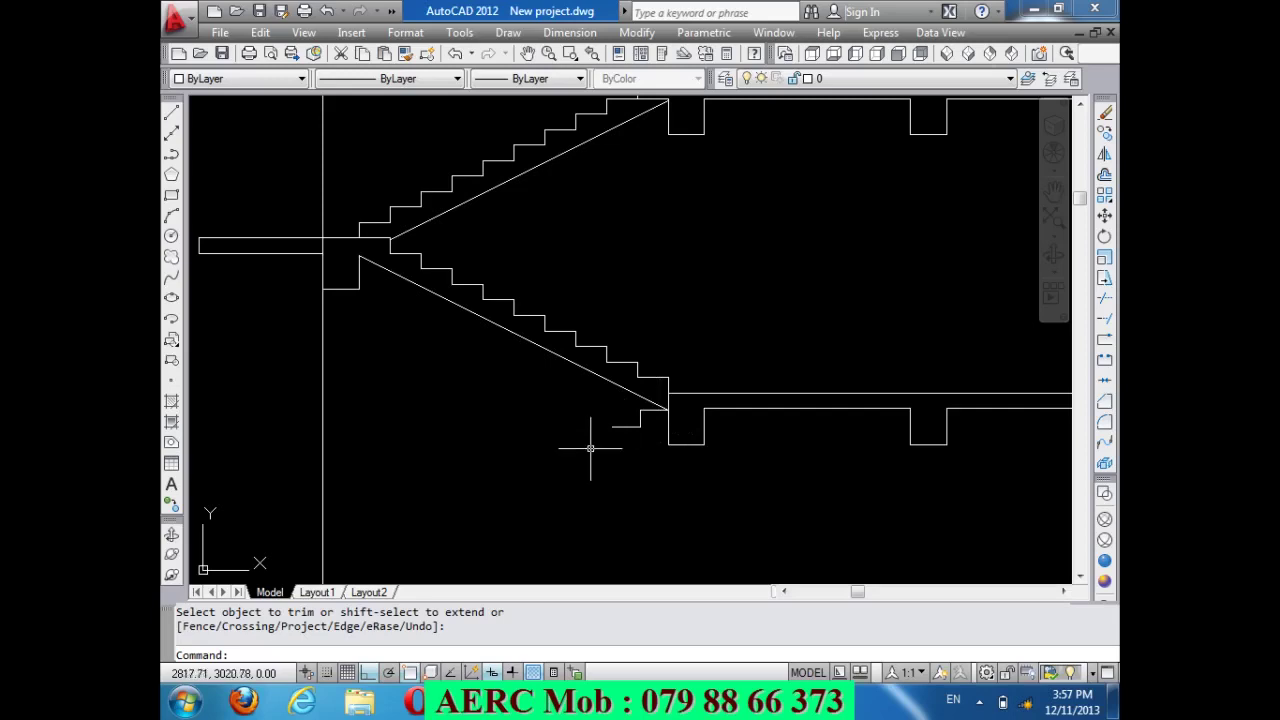
# Copy the bottom step's tread and riser four times, stepping down to the left.
pyautogui.write('co')
pyautogui.press('Return')
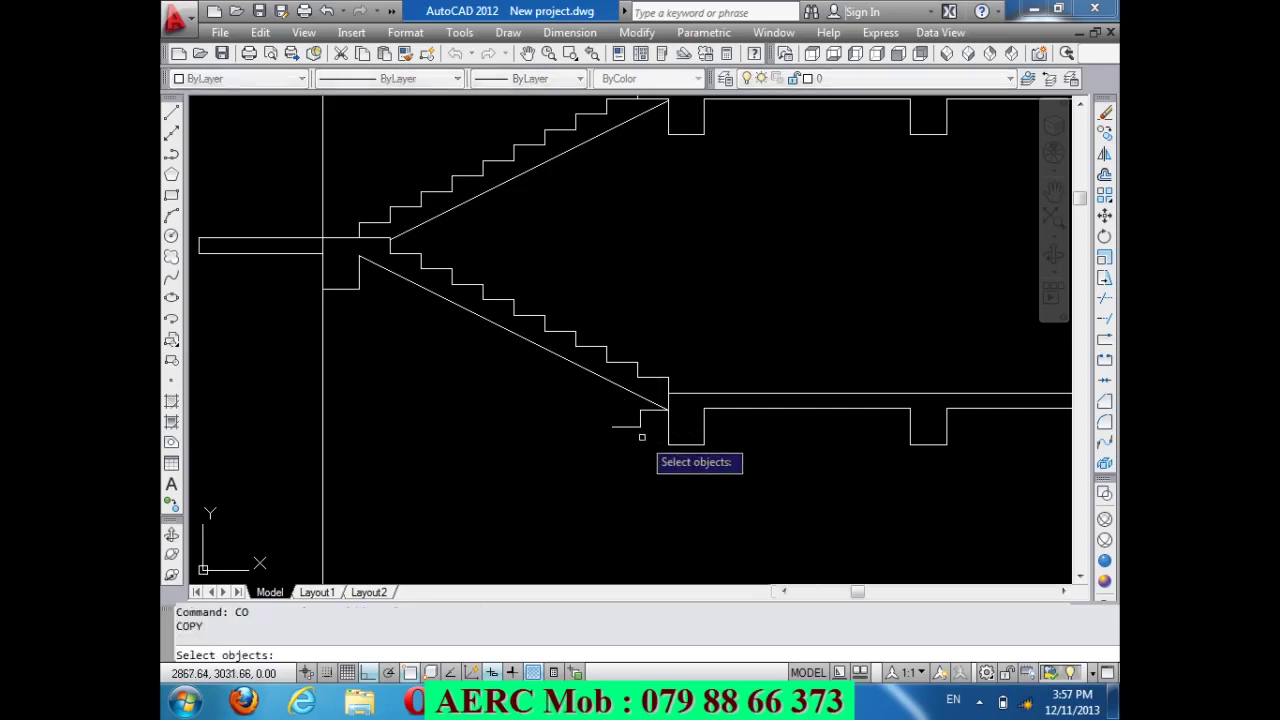
pyautogui.click(644, 440)
pyautogui.click(629, 417)
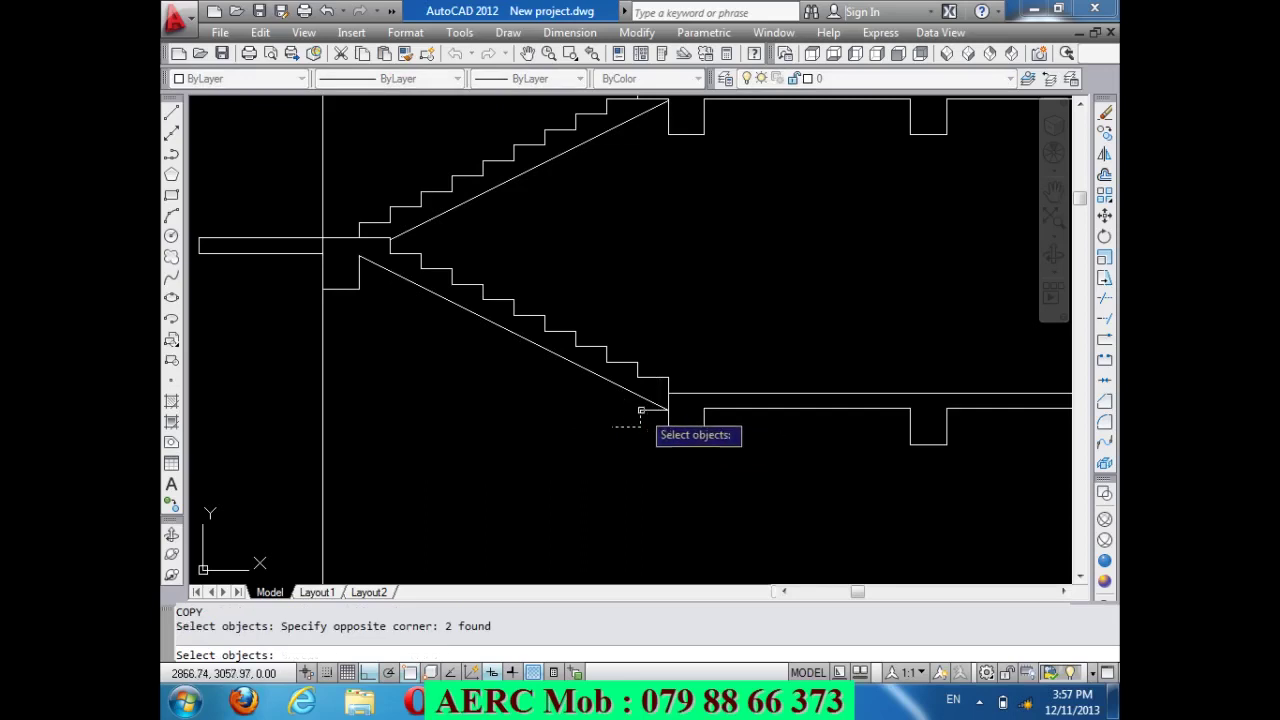
pyautogui.press('Return')
pyautogui.click(640, 410)
pyautogui.click(610, 423)
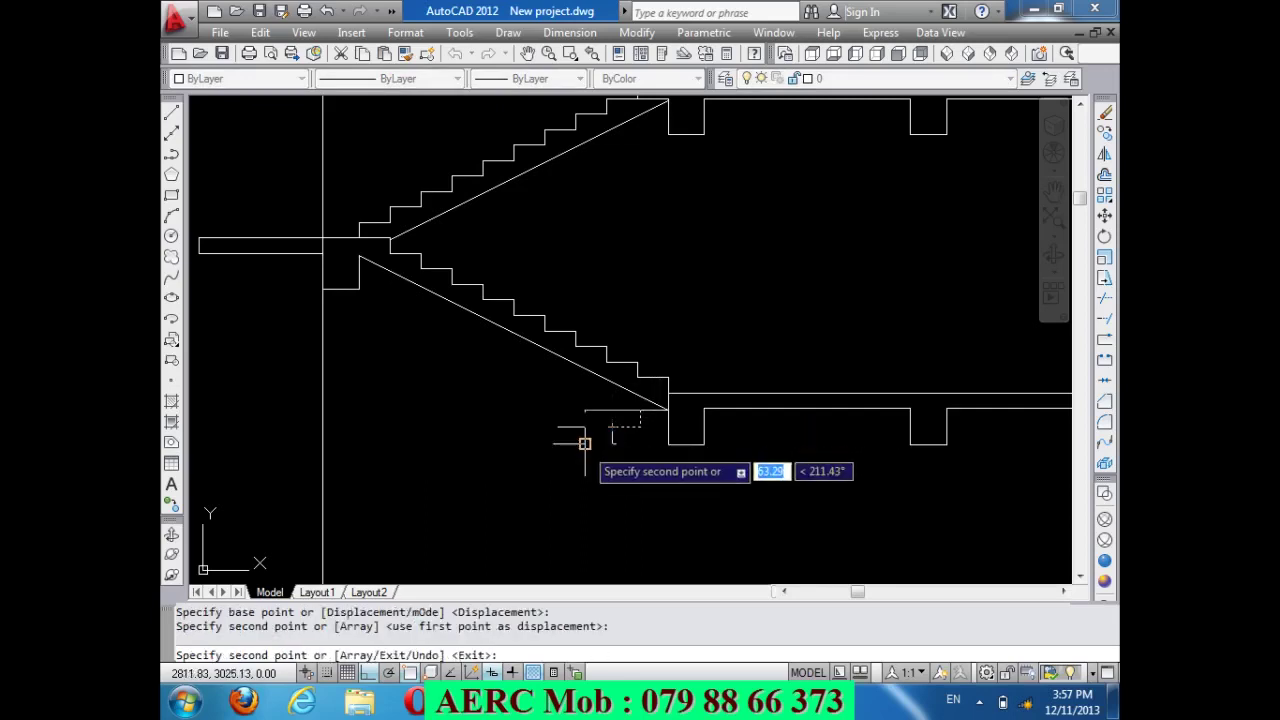
pyautogui.click(555, 459)
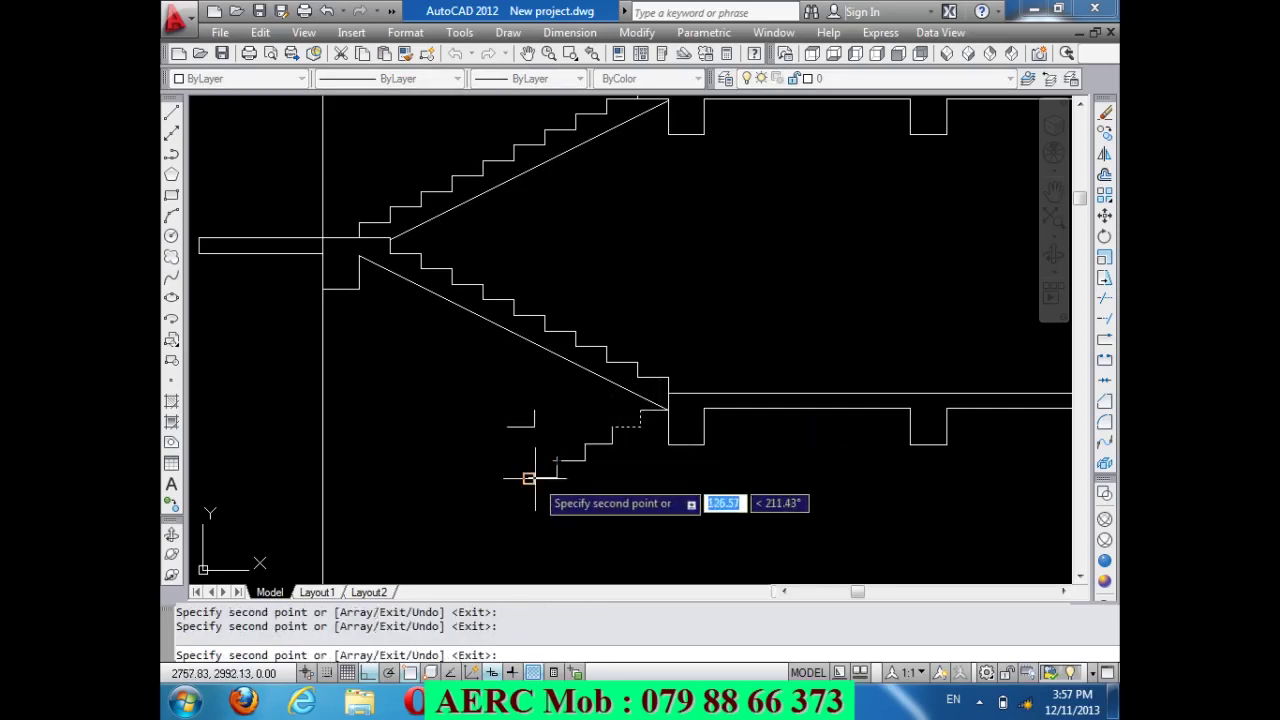
pyautogui.click(528, 478)
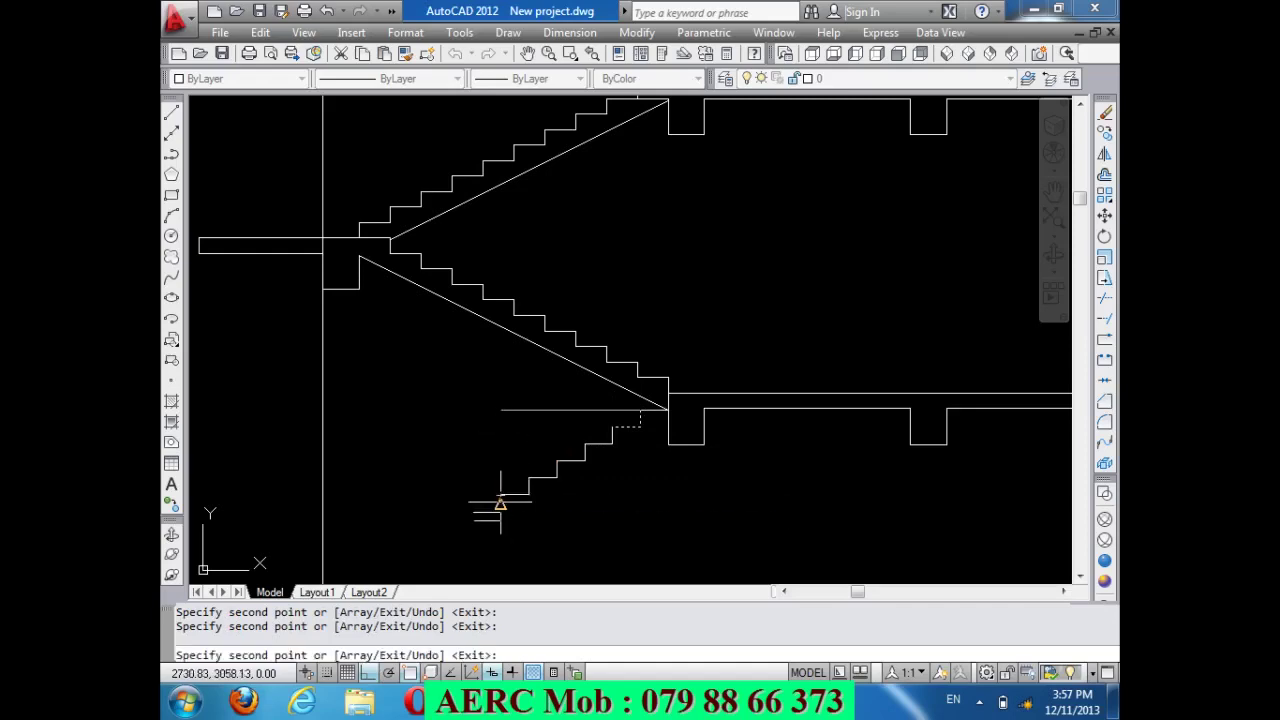
pyautogui.click(500, 505)
pyautogui.press('Return')
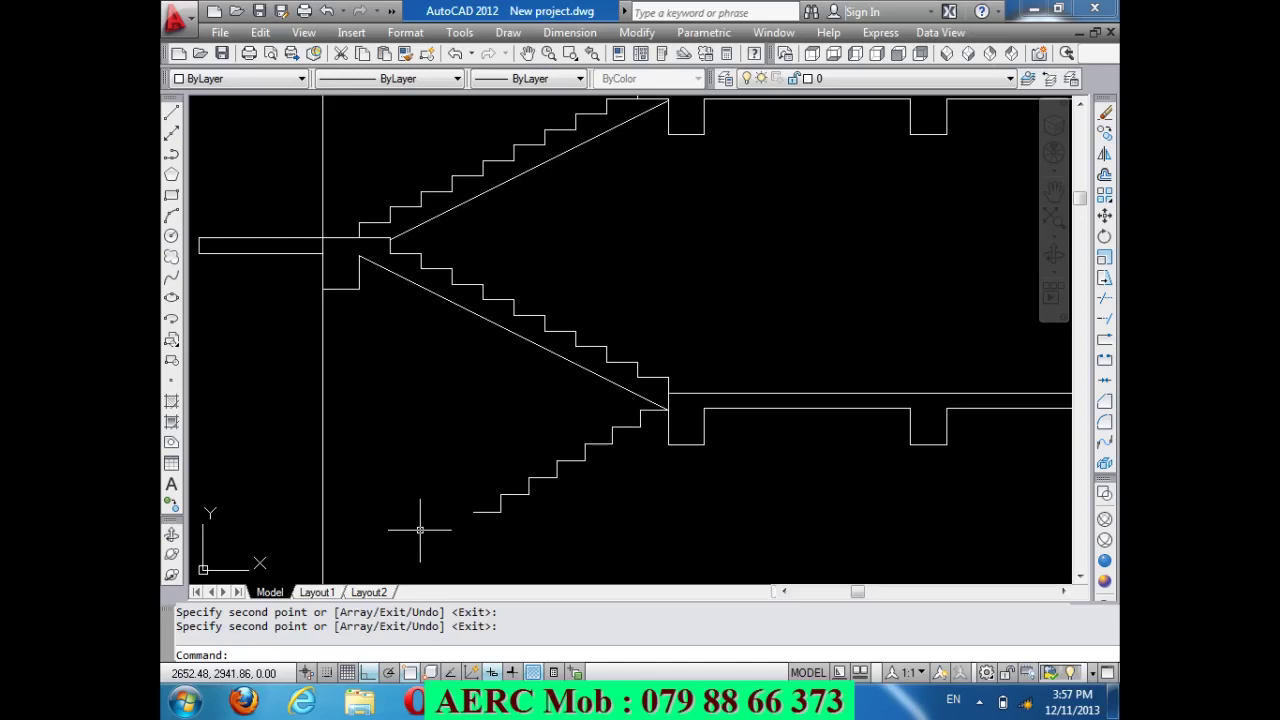
pyautogui.write('dli')
pyautogui.press('Return')
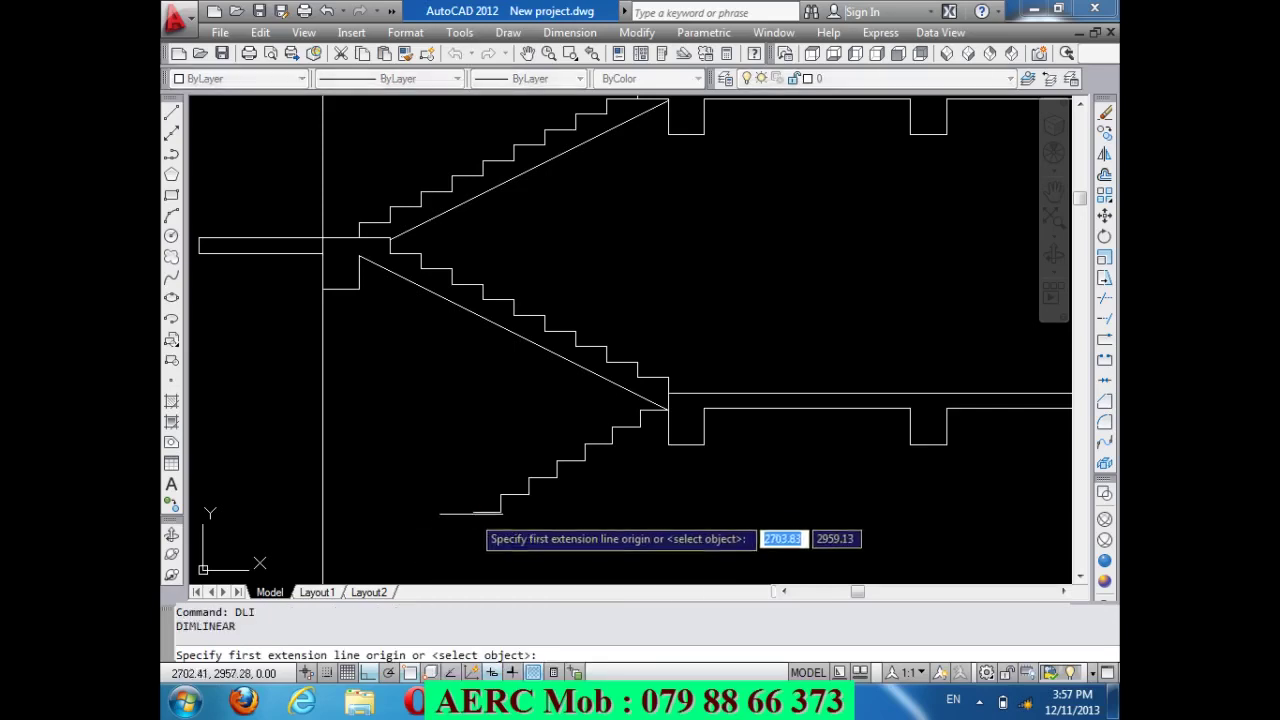
pyautogui.click(470, 513)
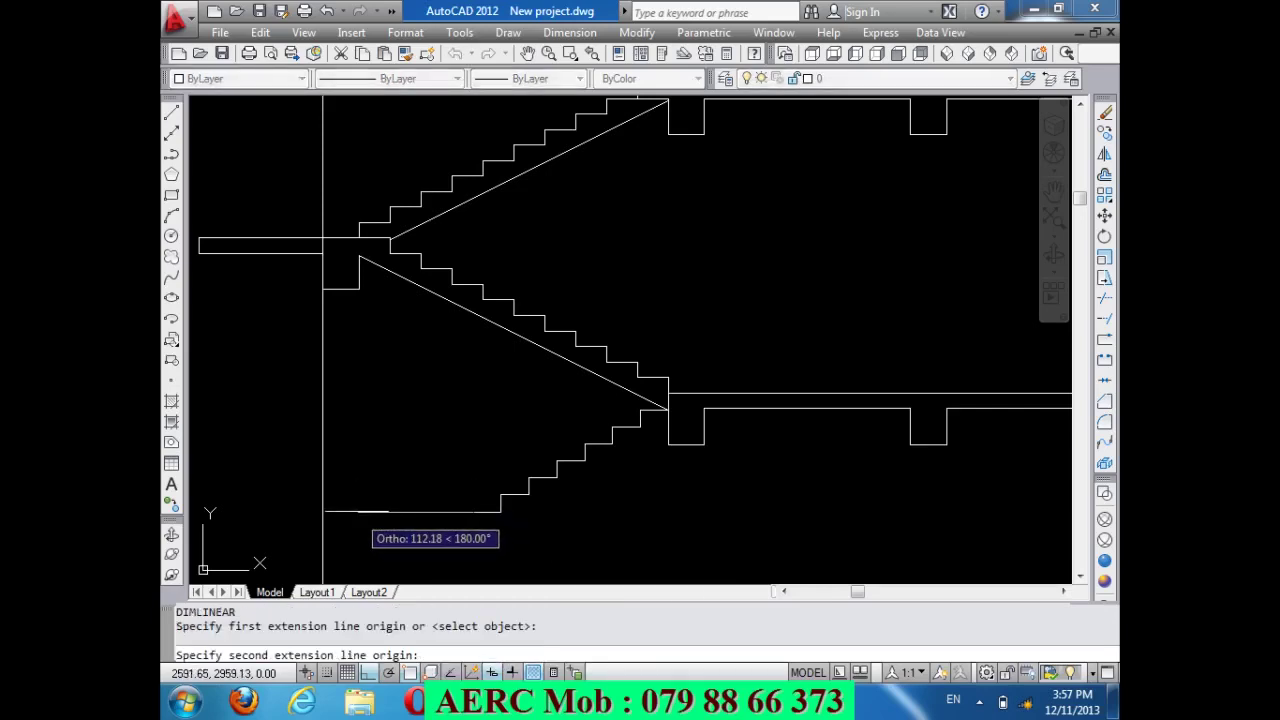
pyautogui.click(358, 288)
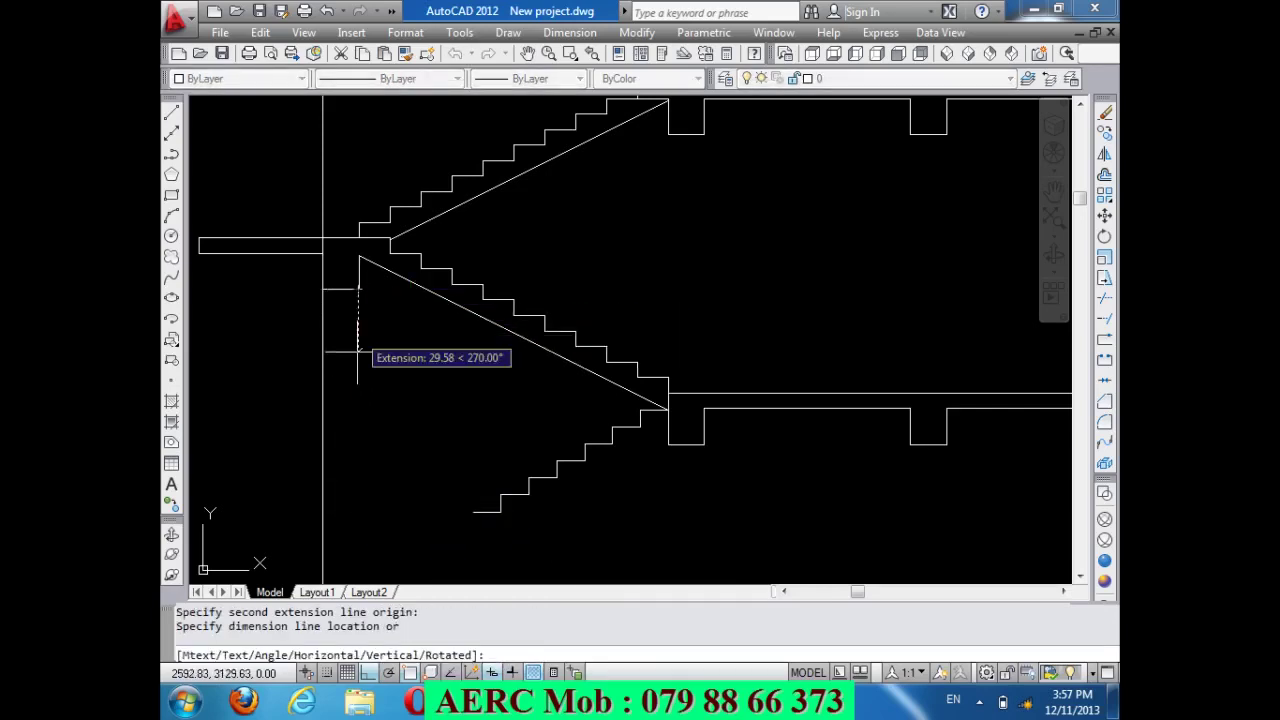
pyautogui.click(466, 531)
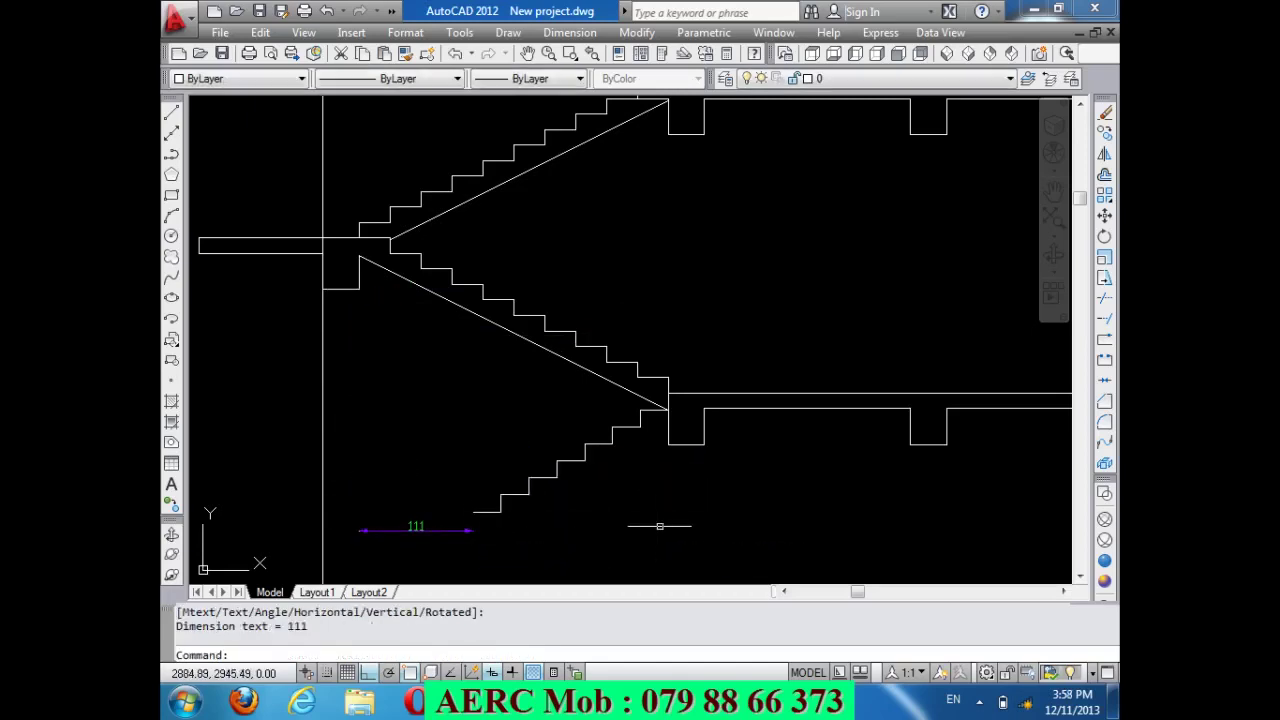
pyautogui.click(395, 529)
pyautogui.press('Delete')
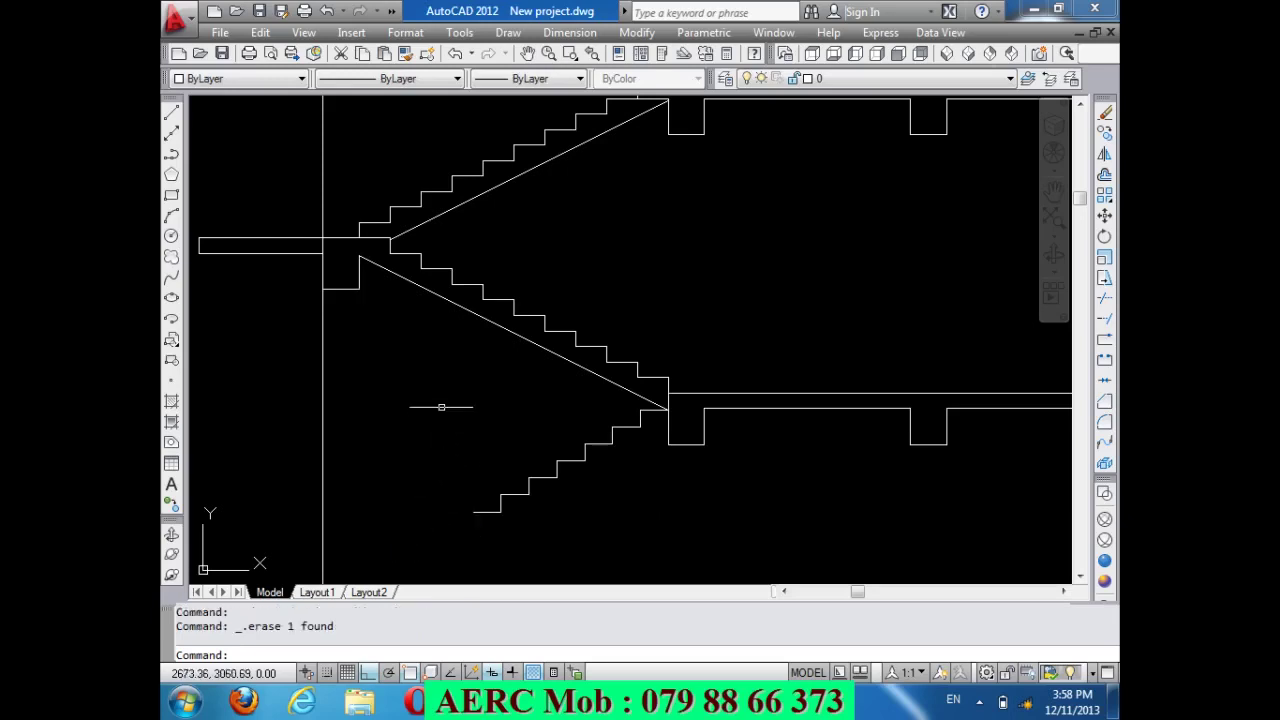
pyautogui.scroll(-2, 430, 390)
pyautogui.scroll(-3, 418, 366)
pyautogui.scroll(5, 424, 432)
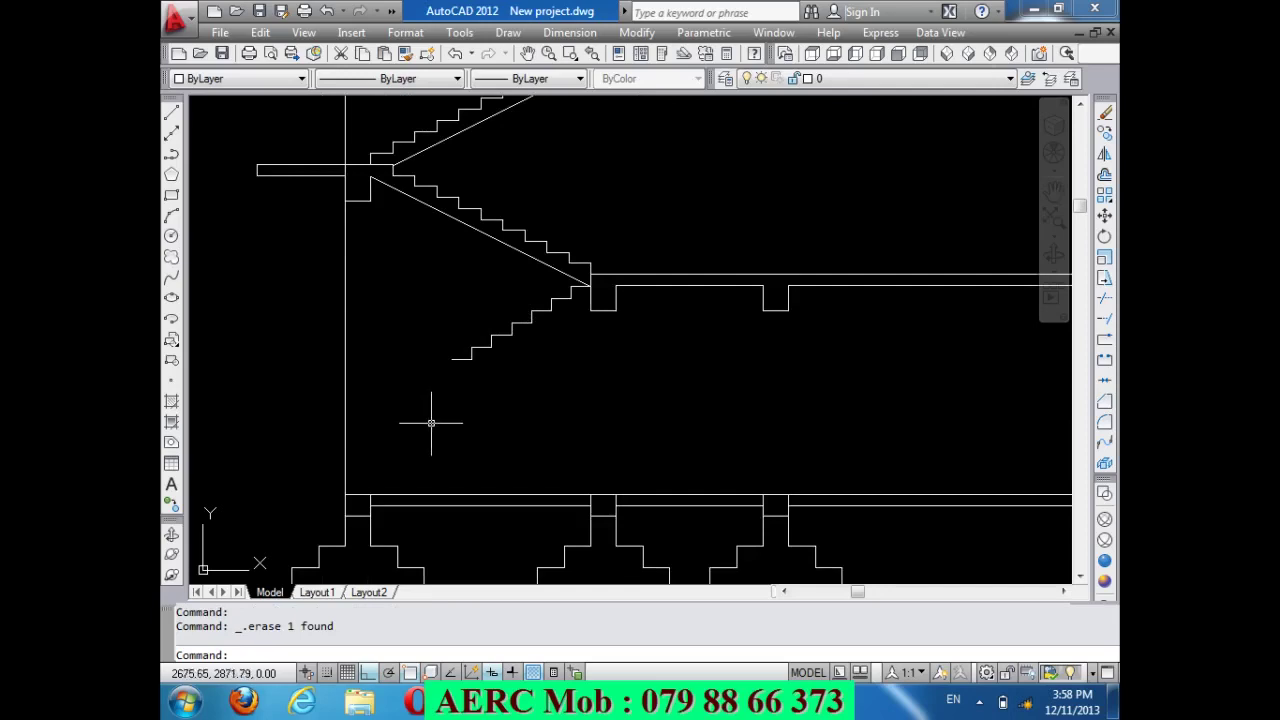
# Draw a landing line from the lowest step across to the wall.
pyautogui.write('L')
pyautogui.press('Return')
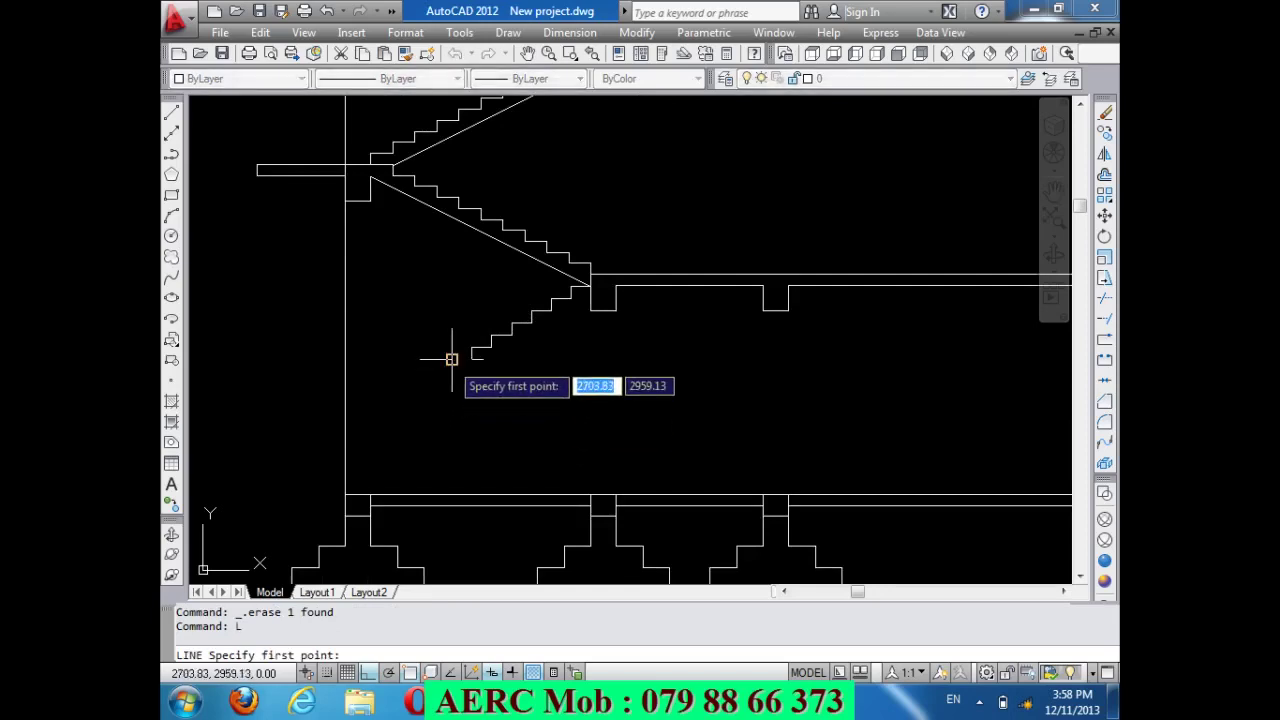
pyautogui.click(452, 358)
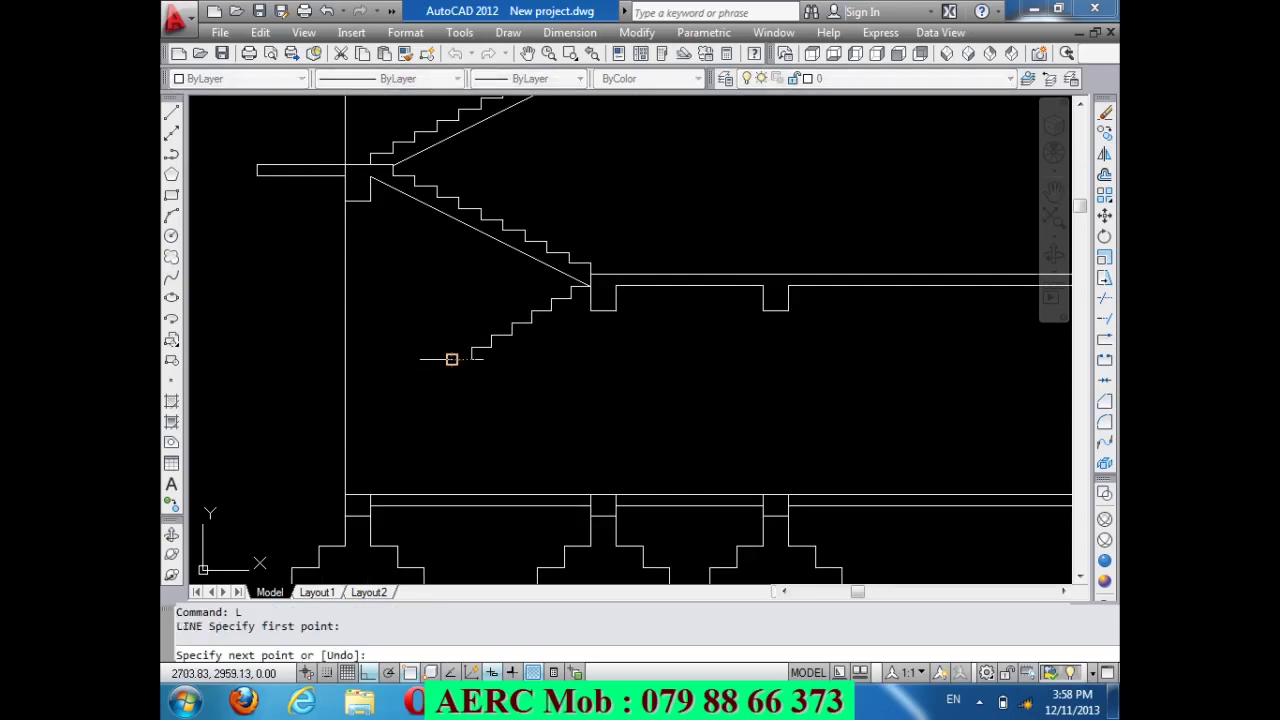
pyautogui.click(345, 359)
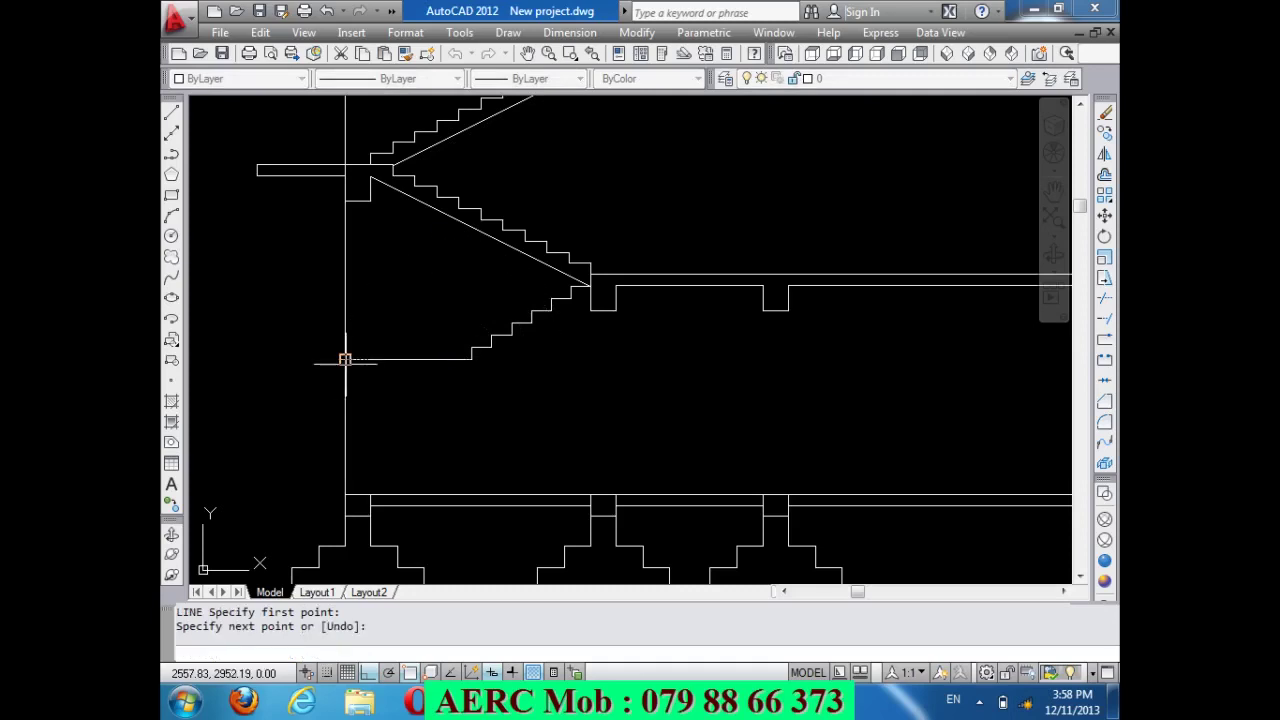
pyautogui.press('Return')
pyautogui.press('Return')
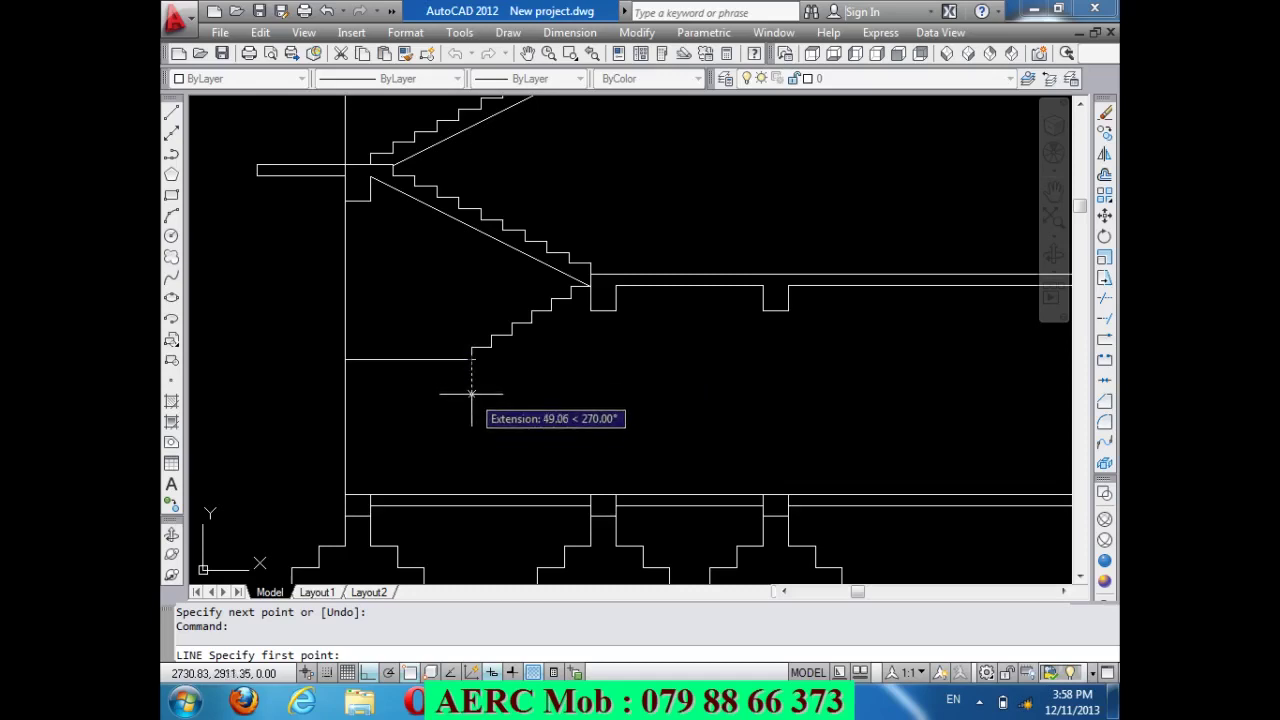
pyautogui.press('Escape')
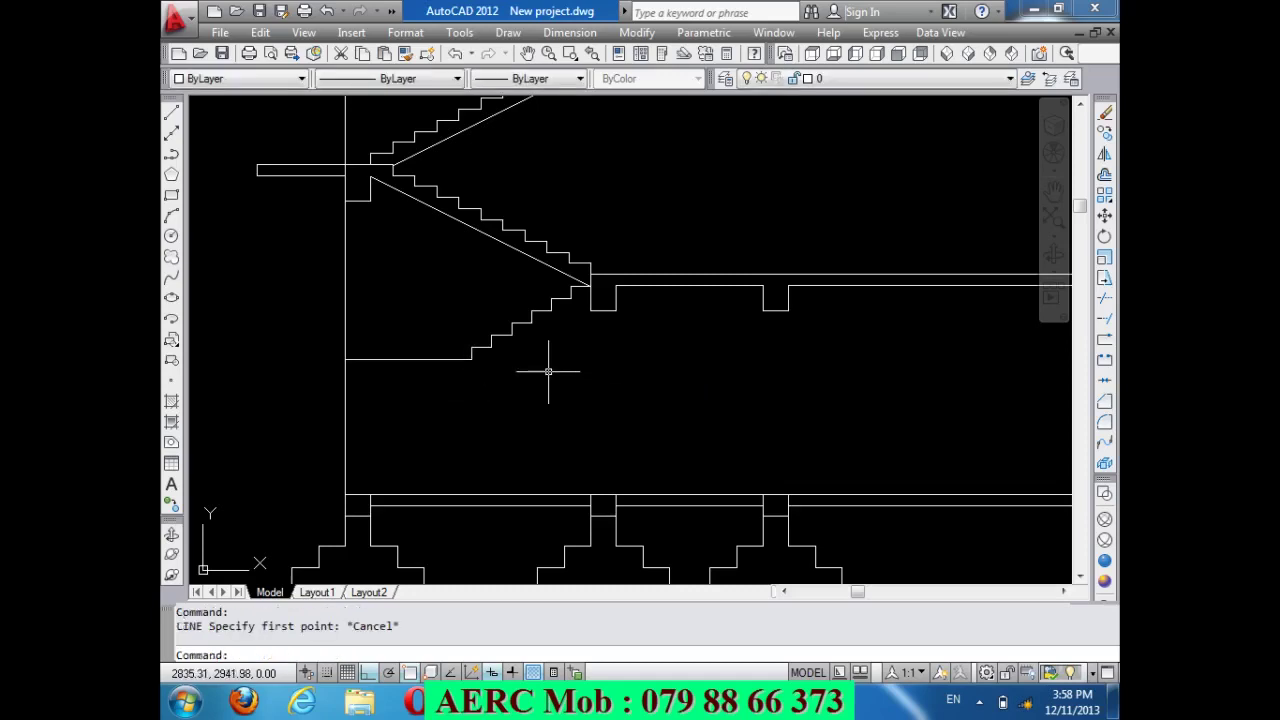
# Offset the landing line 15 units below it.
pyautogui.write('o')
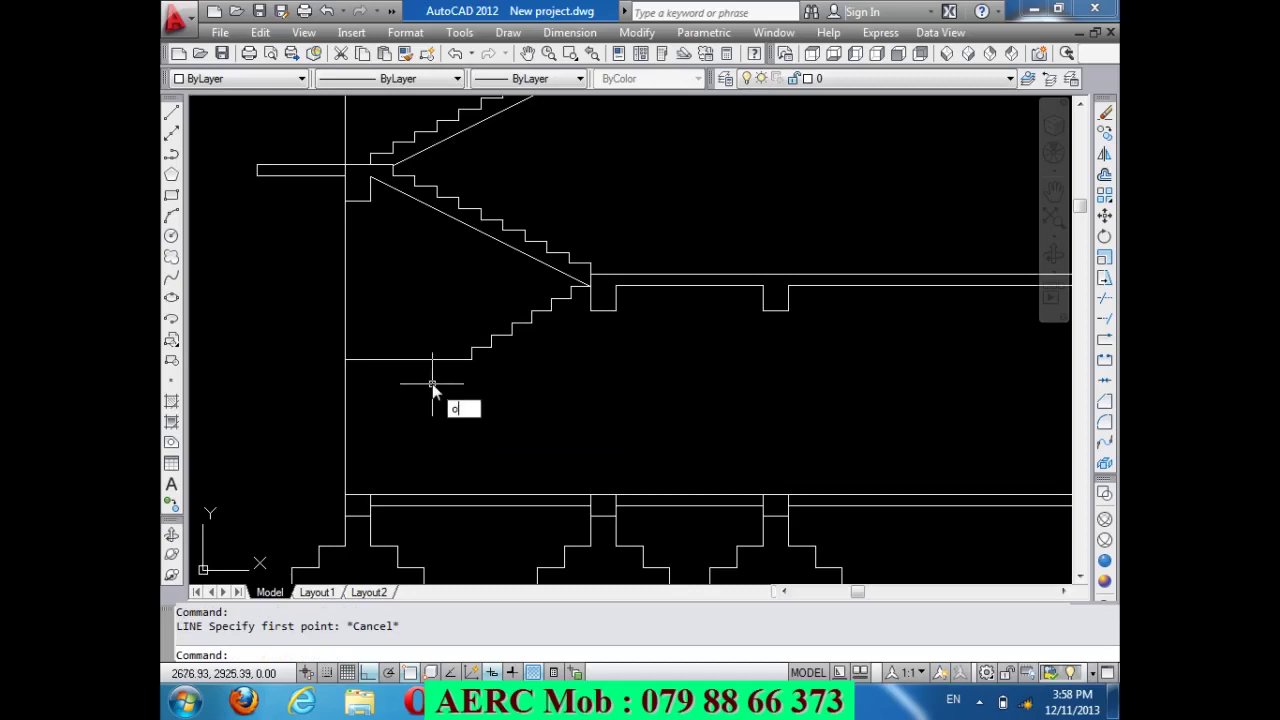
pyautogui.press('Return')
pyautogui.write('15')
pyautogui.press('Return')
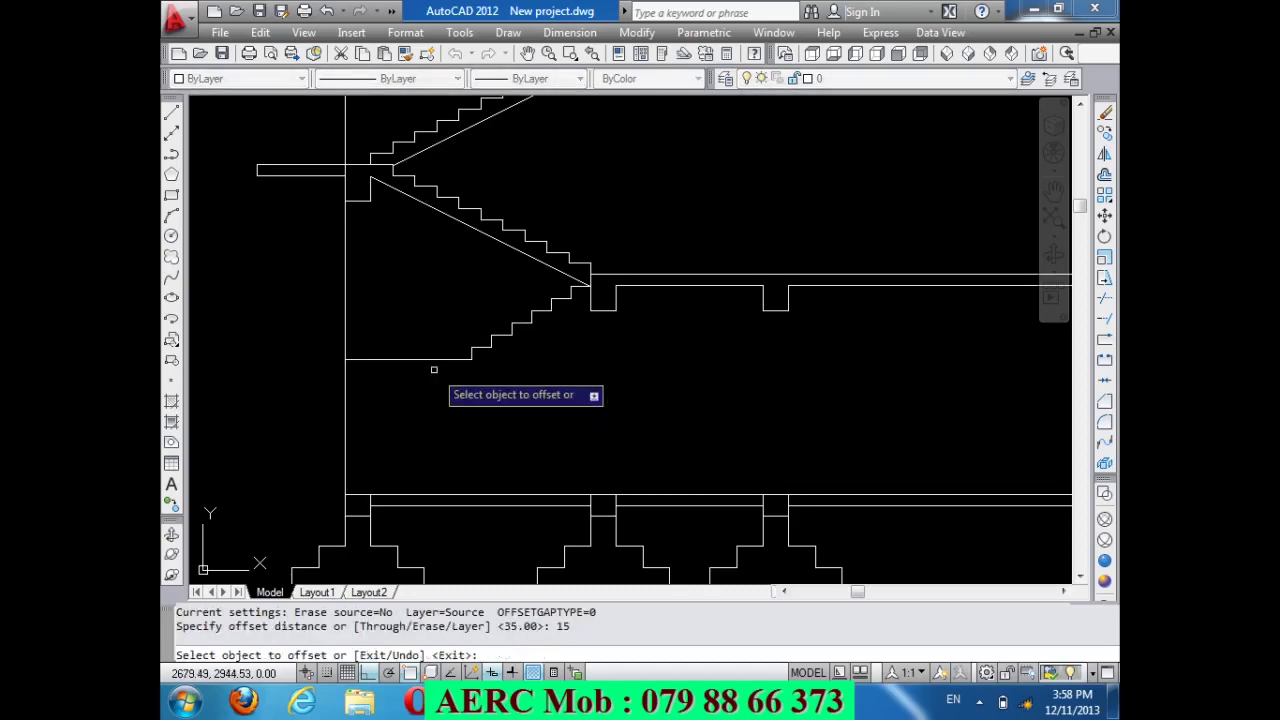
pyautogui.click(430, 359)
pyautogui.click(429, 391)
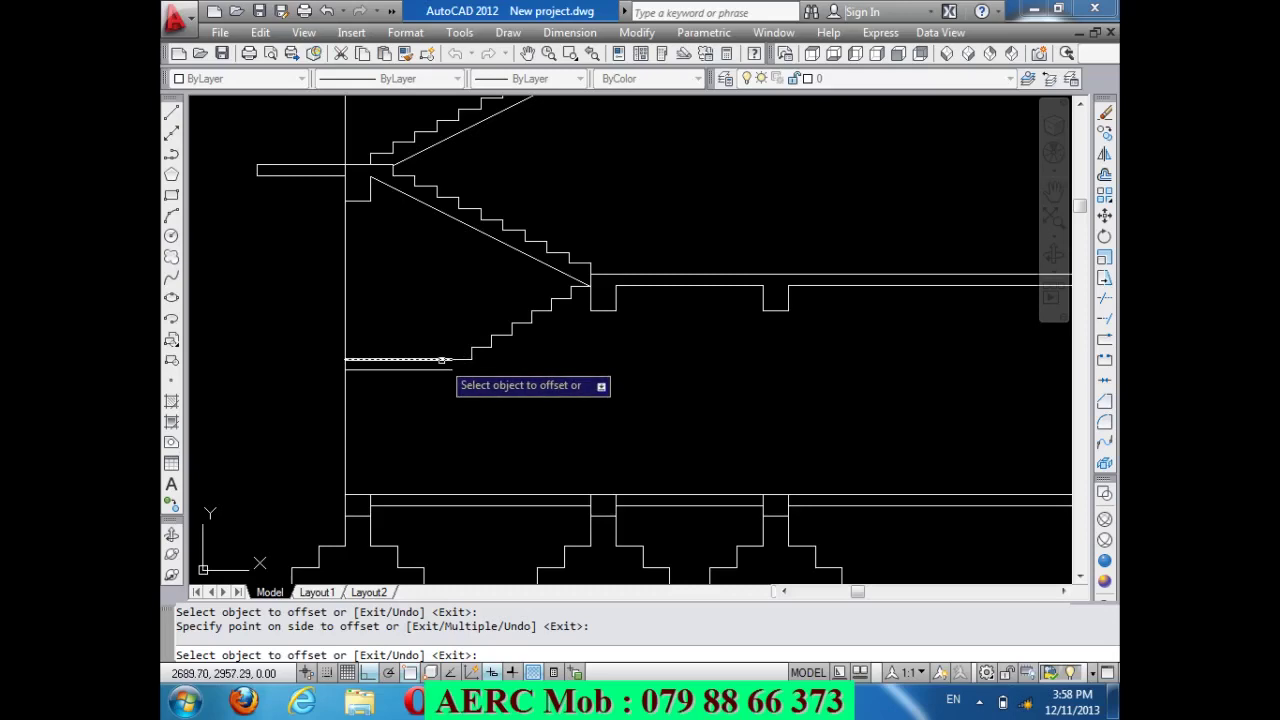
pyautogui.press('Escape')
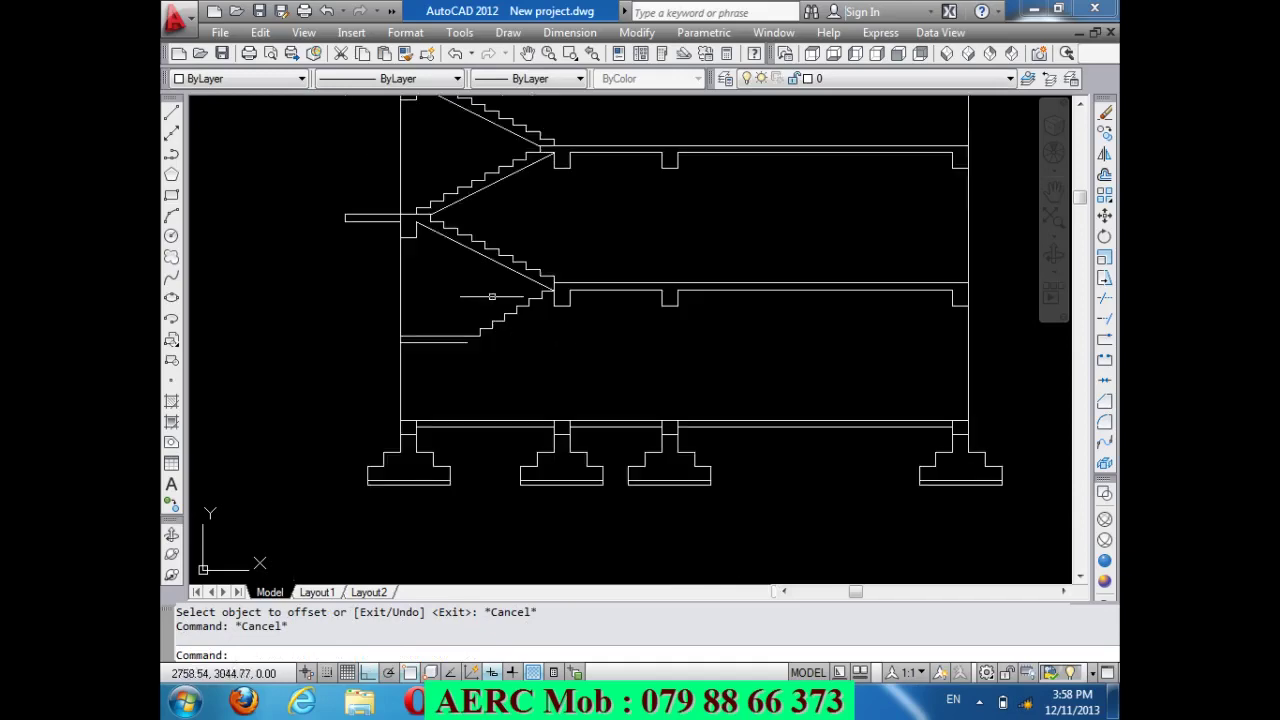
pyautogui.scroll(-4, 491, 295)
pyautogui.scroll(-5, 492, 296)
pyautogui.scroll(5, 731, 410)
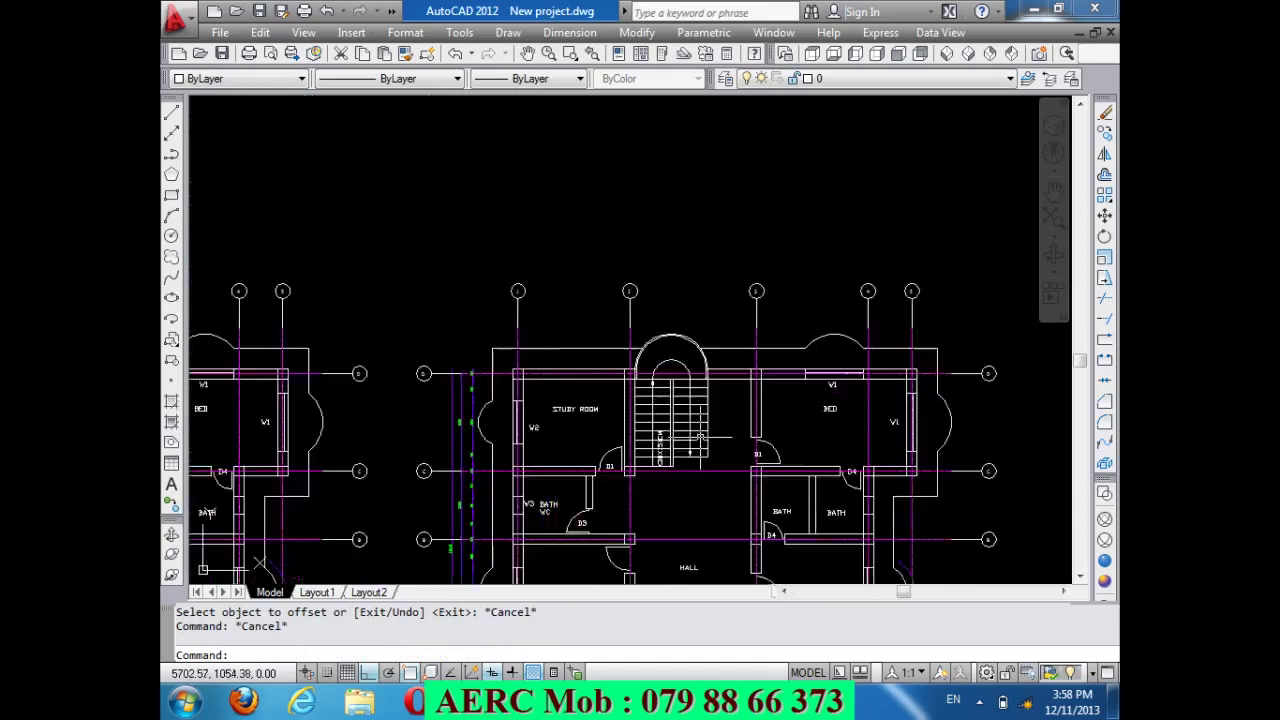
pyautogui.scroll(5, 700, 430)
pyautogui.scroll(-5, 615, 409)
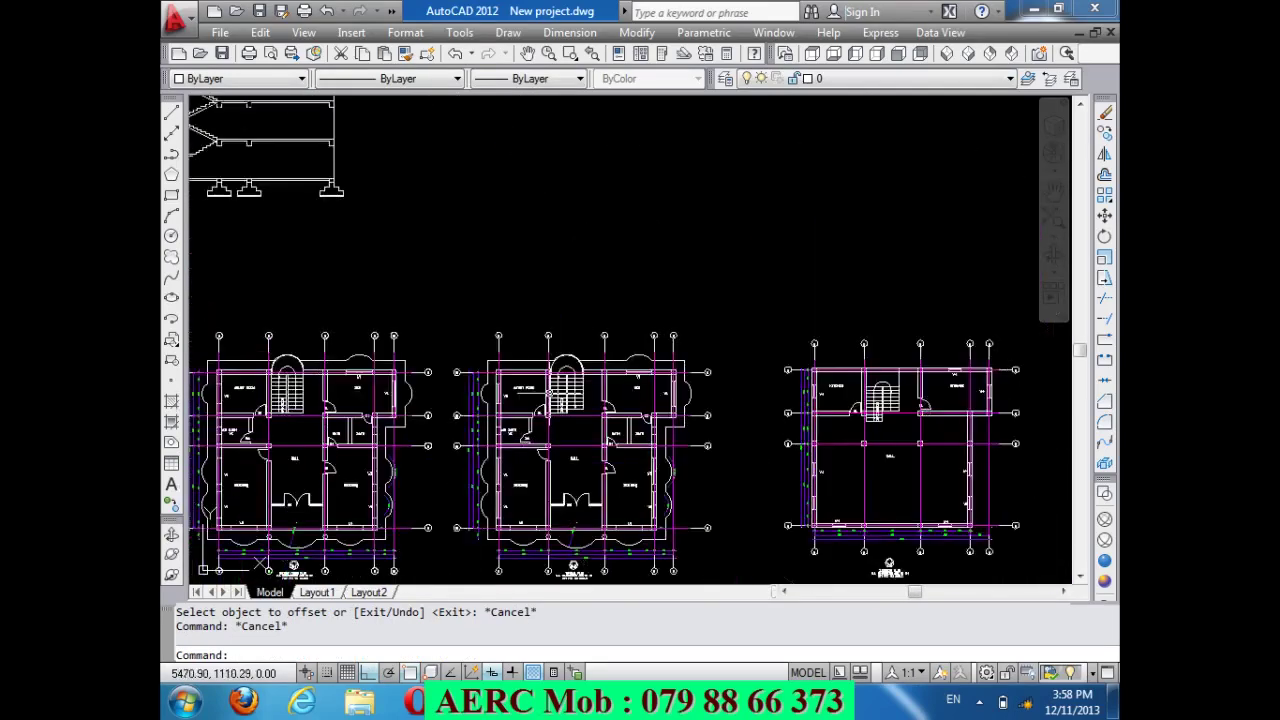
pyautogui.scroll(5, 916, 440)
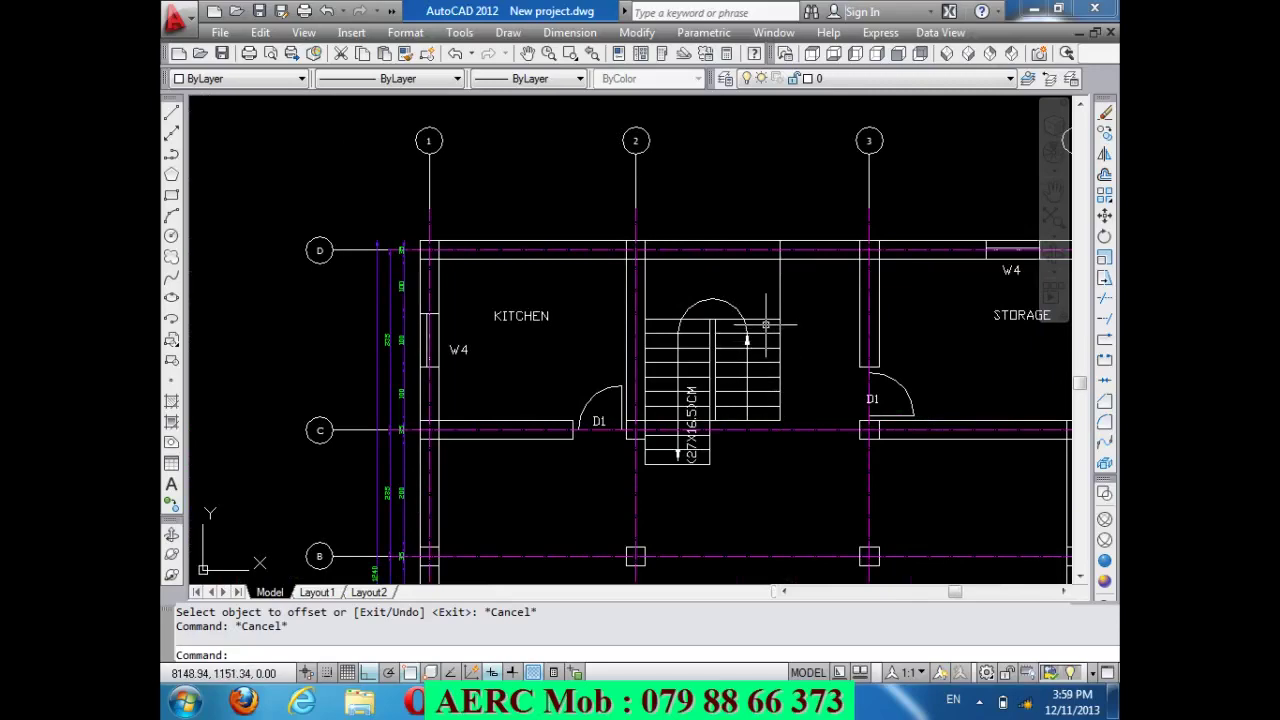
pyautogui.scroll(-5, 747, 299)
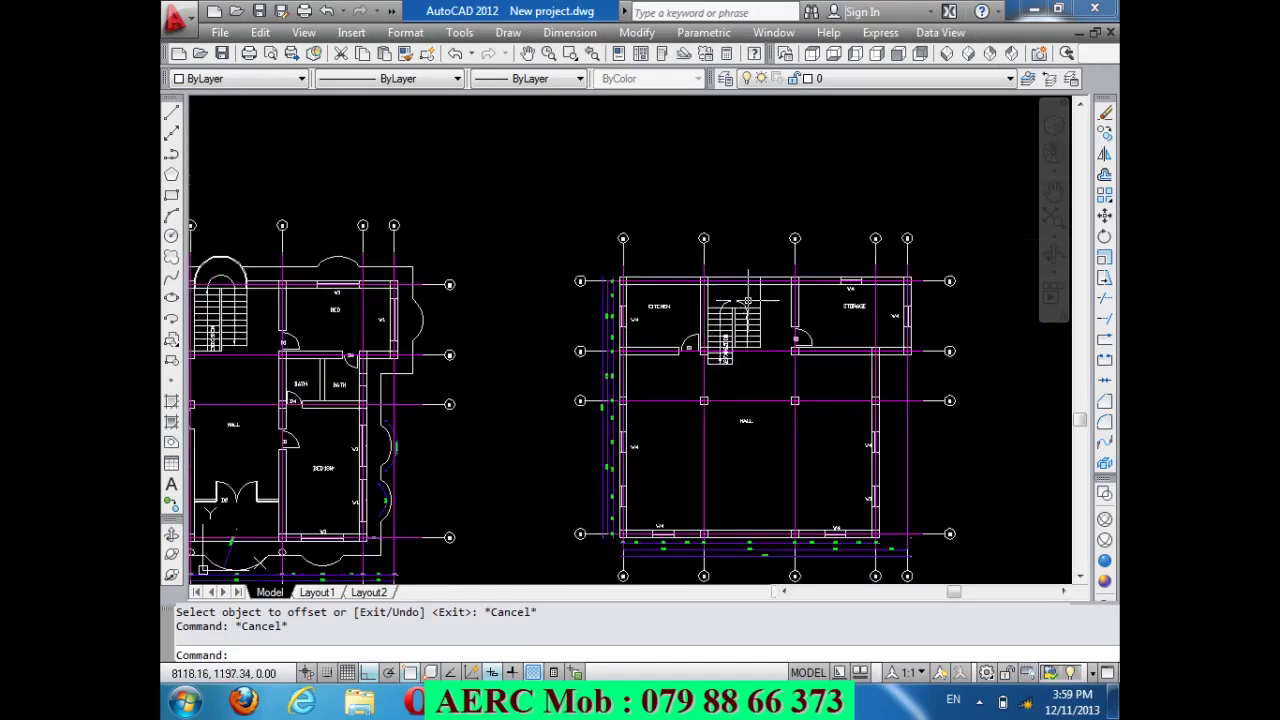
pyautogui.scroll(-2, 747, 299)
pyautogui.scroll(-2, 747, 299)
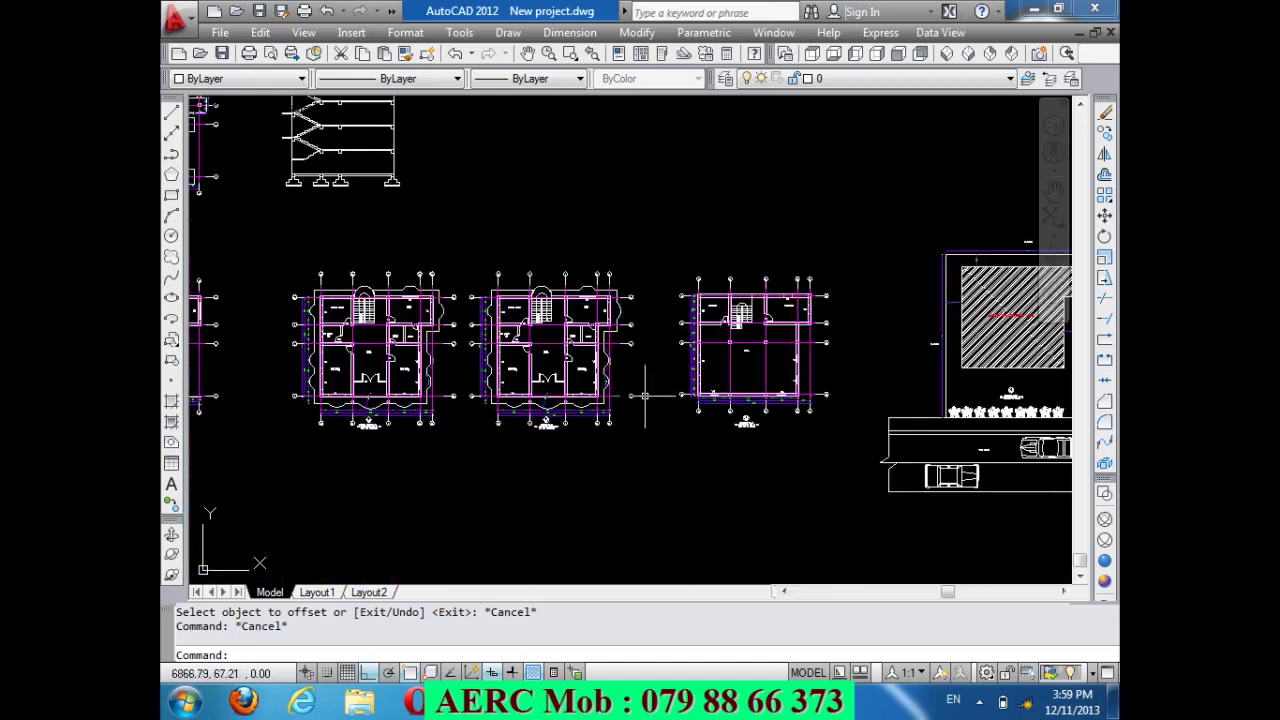
pyautogui.scroll(-2, 600, 372)
pyautogui.scroll(3, 426, 246)
pyautogui.scroll(3, 425, 260)
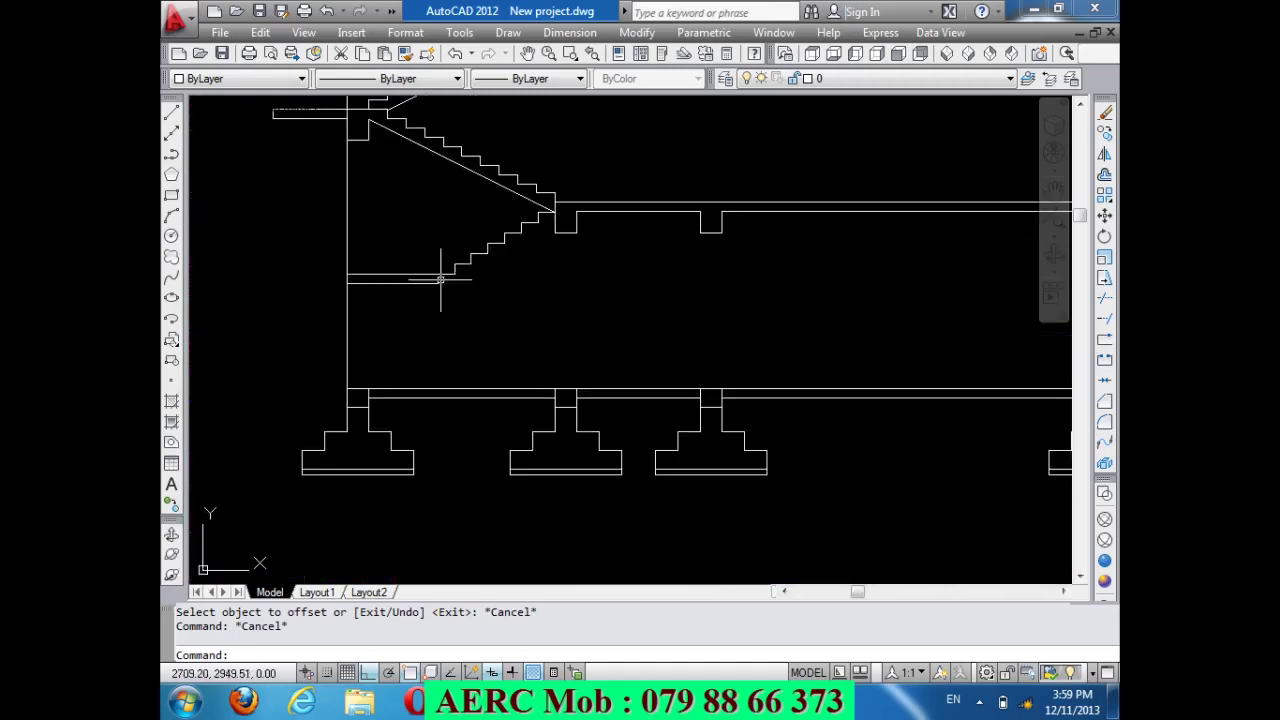
pyautogui.scroll(2, 424, 265)
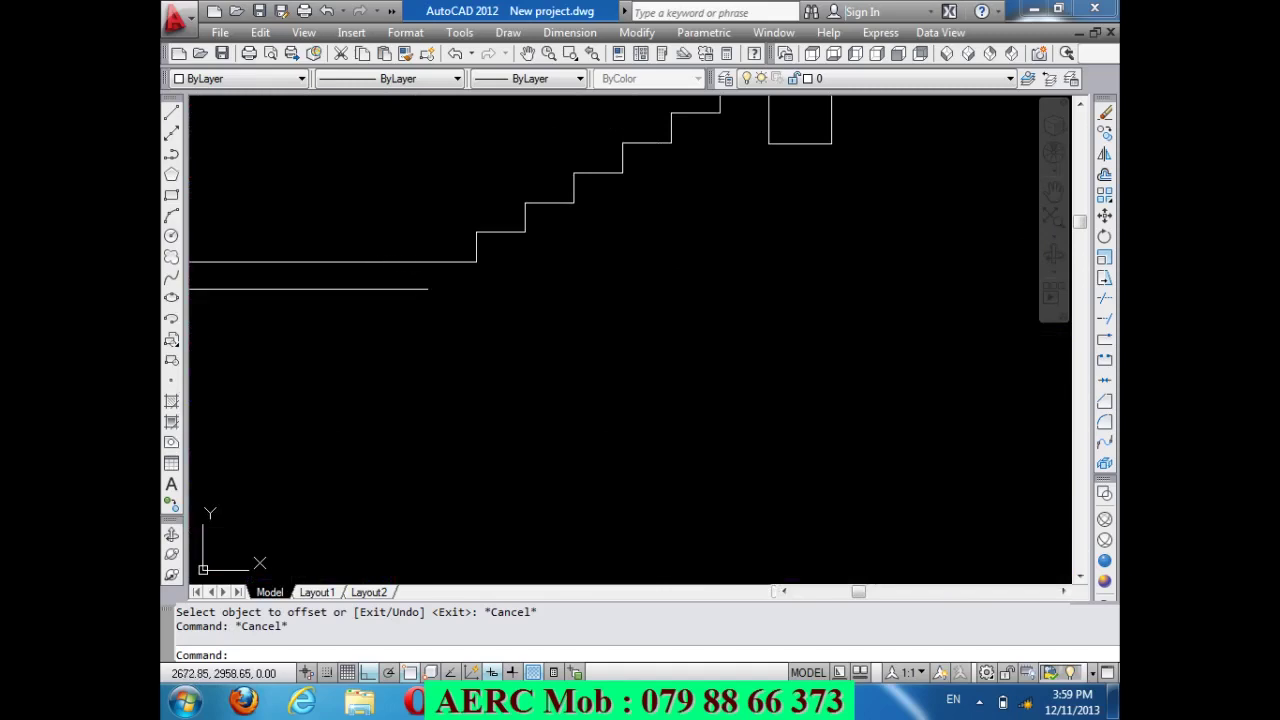
# Delete the upper landing line and draw a line from the long line's end to the stair foot.
pyautogui.click(357, 263)
pyautogui.press('Delete')
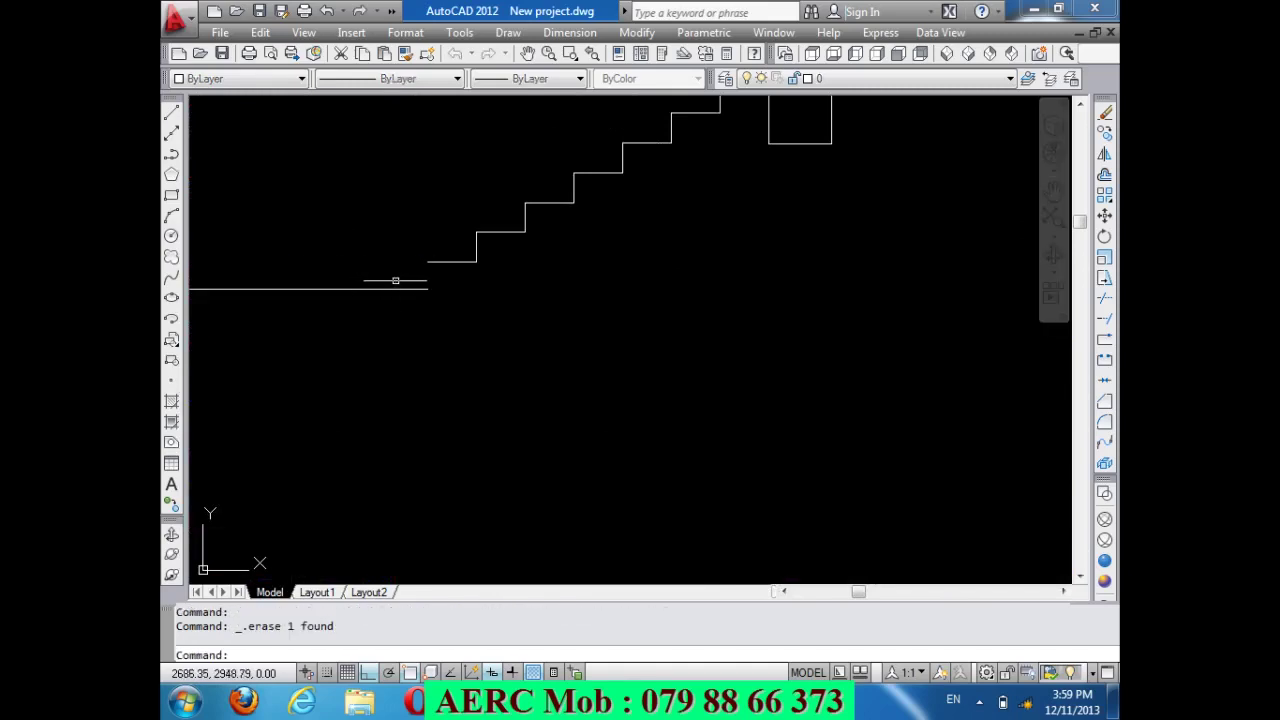
pyautogui.write('l')
pyautogui.press('Return')
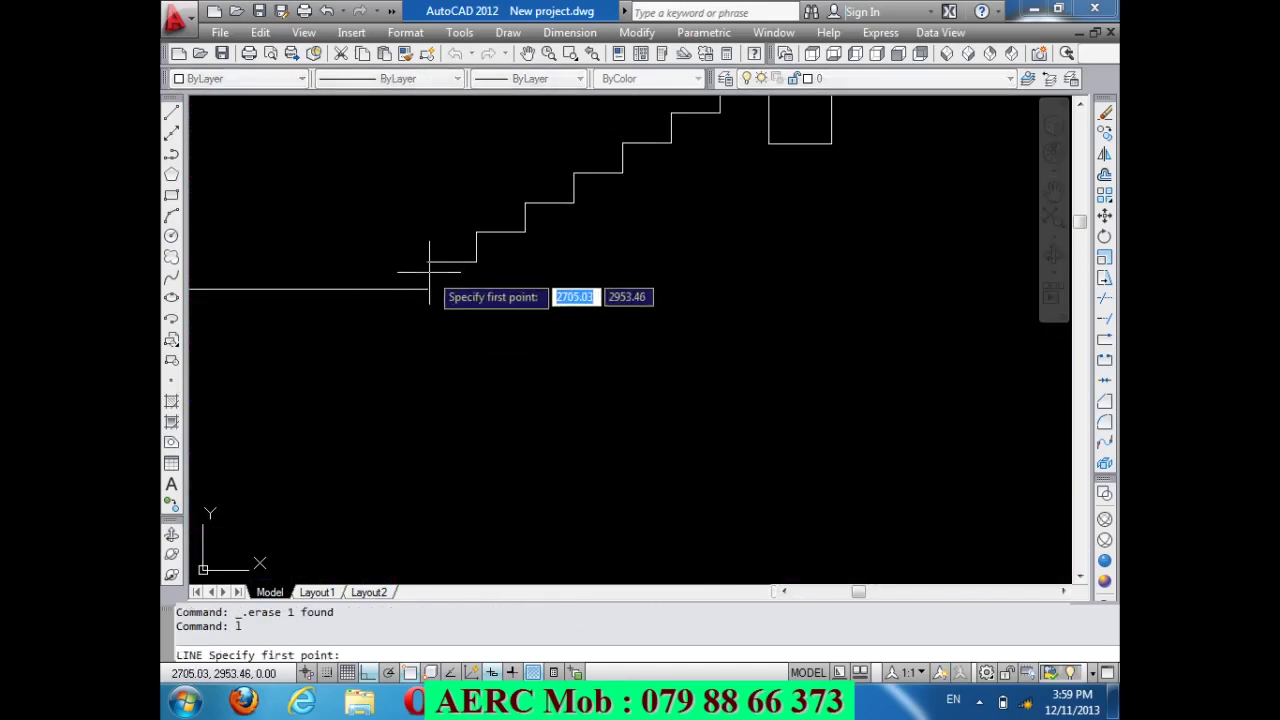
pyautogui.click(428, 289)
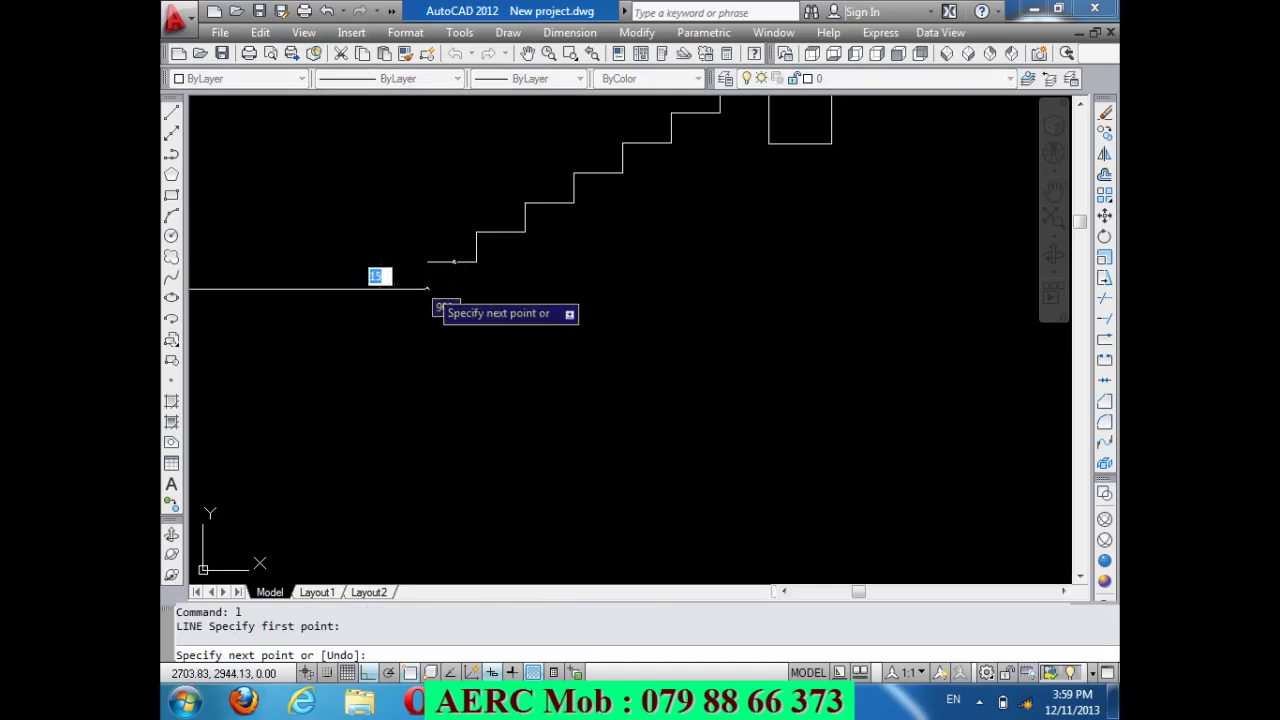
pyautogui.press('Return')
# Offset the new landing line 15 units downward.
pyautogui.press('Return')
pyautogui.scroll(-3, 428, 289)
pyautogui.scroll(-3, 460, 348)
pyautogui.scroll(3, 446, 343)
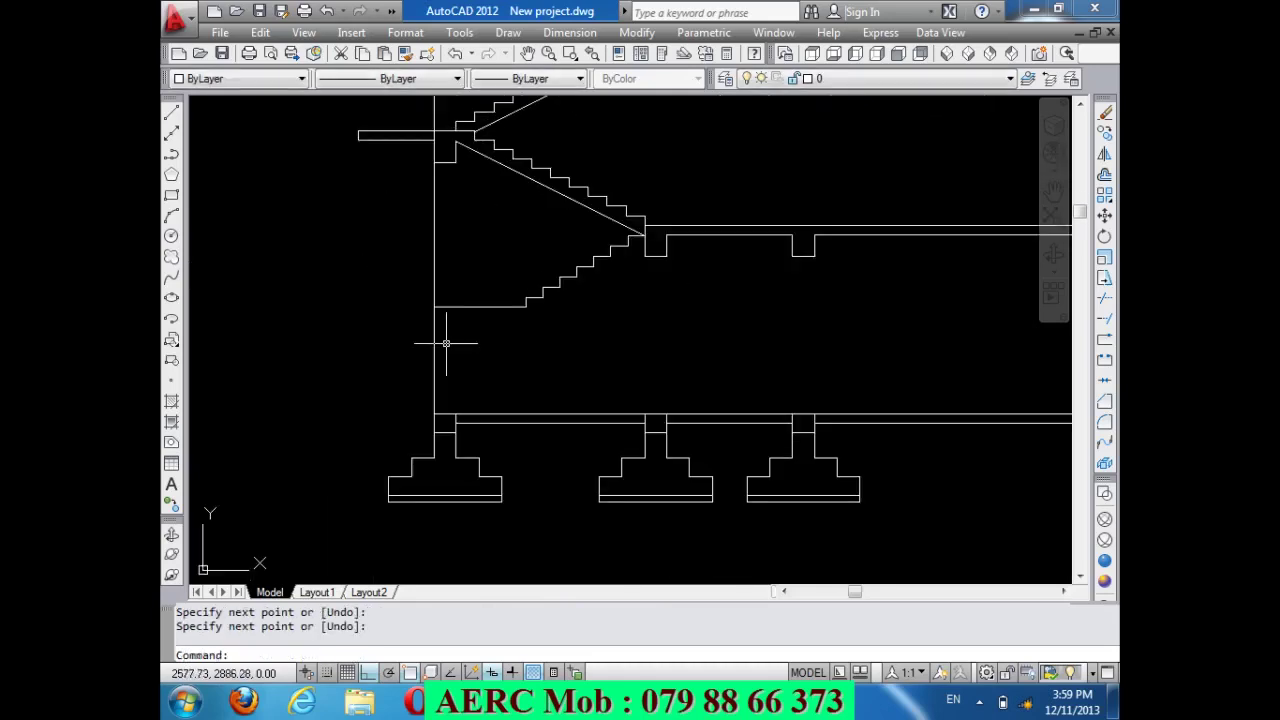
pyautogui.write('o')
pyautogui.press('Return')
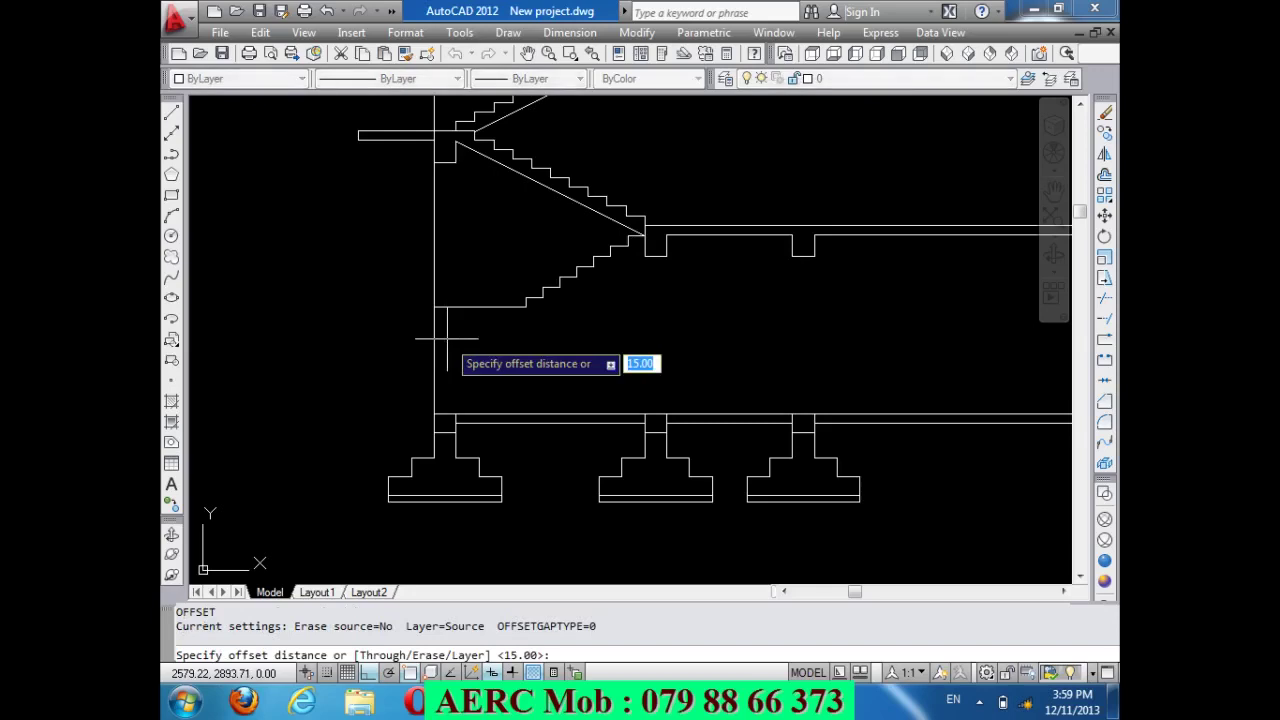
pyautogui.press('Return')
pyautogui.click(490, 307)
pyautogui.click(496, 342)
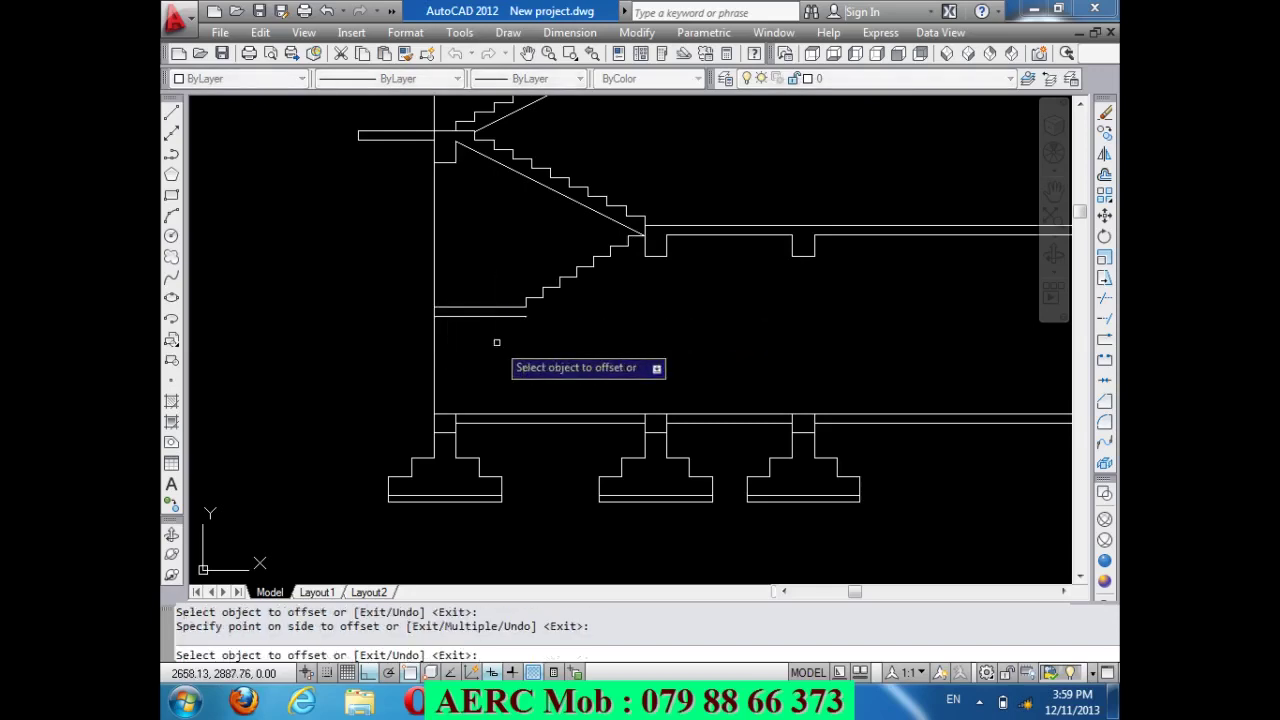
pyautogui.press('Return')
pyautogui.scroll(3, 518, 338)
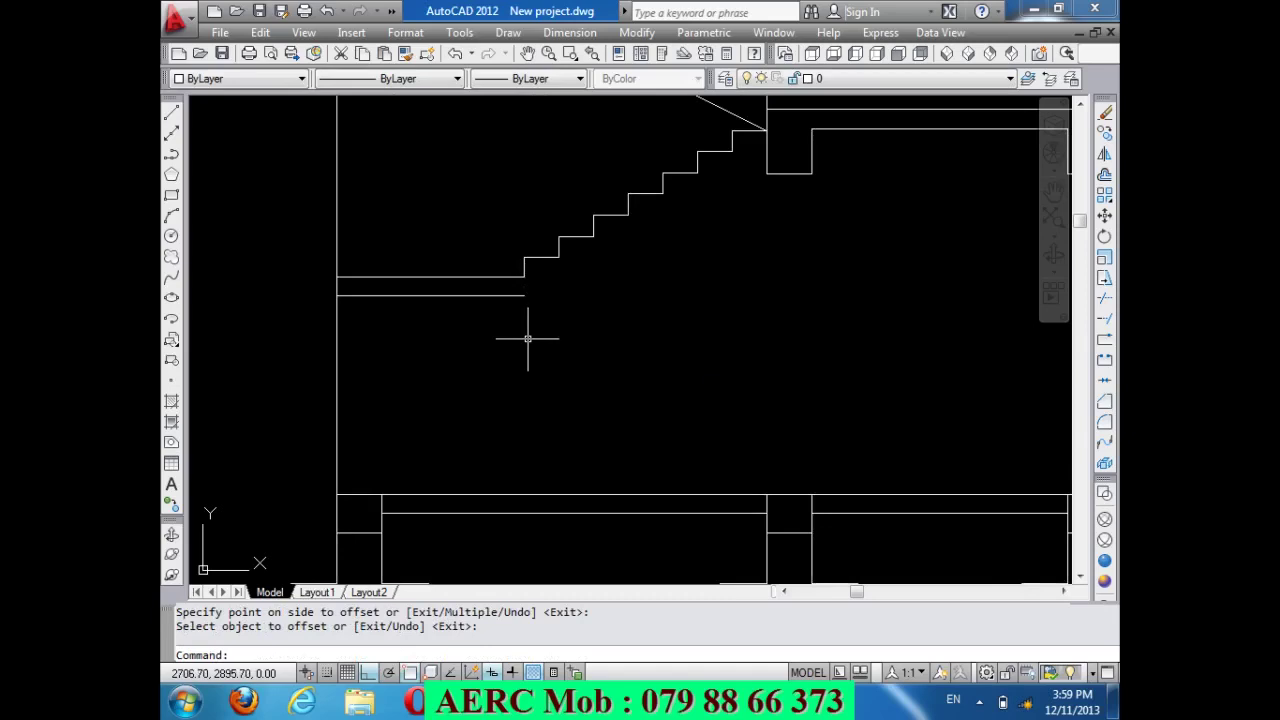
# Draw a 27 tread and 16.5 riser from the lower slab line's end, undoing a stray 7 segment.
pyautogui.press('Return')
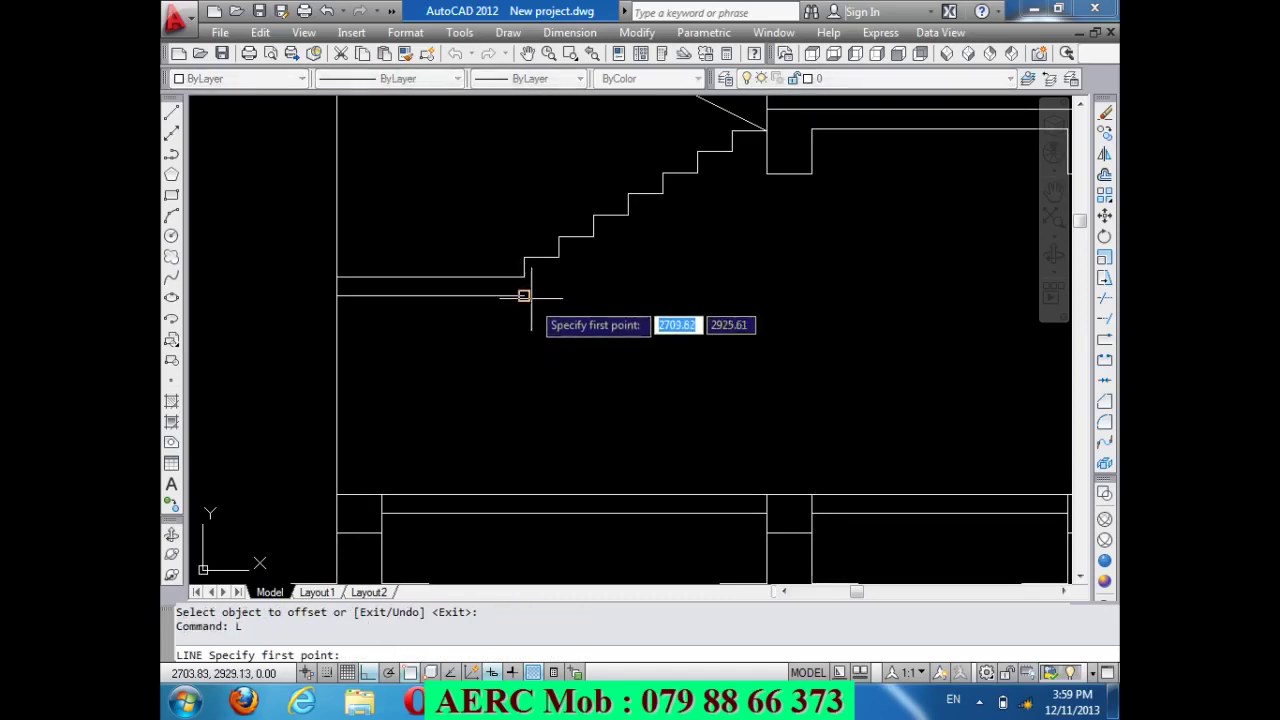
pyautogui.click(524, 277)
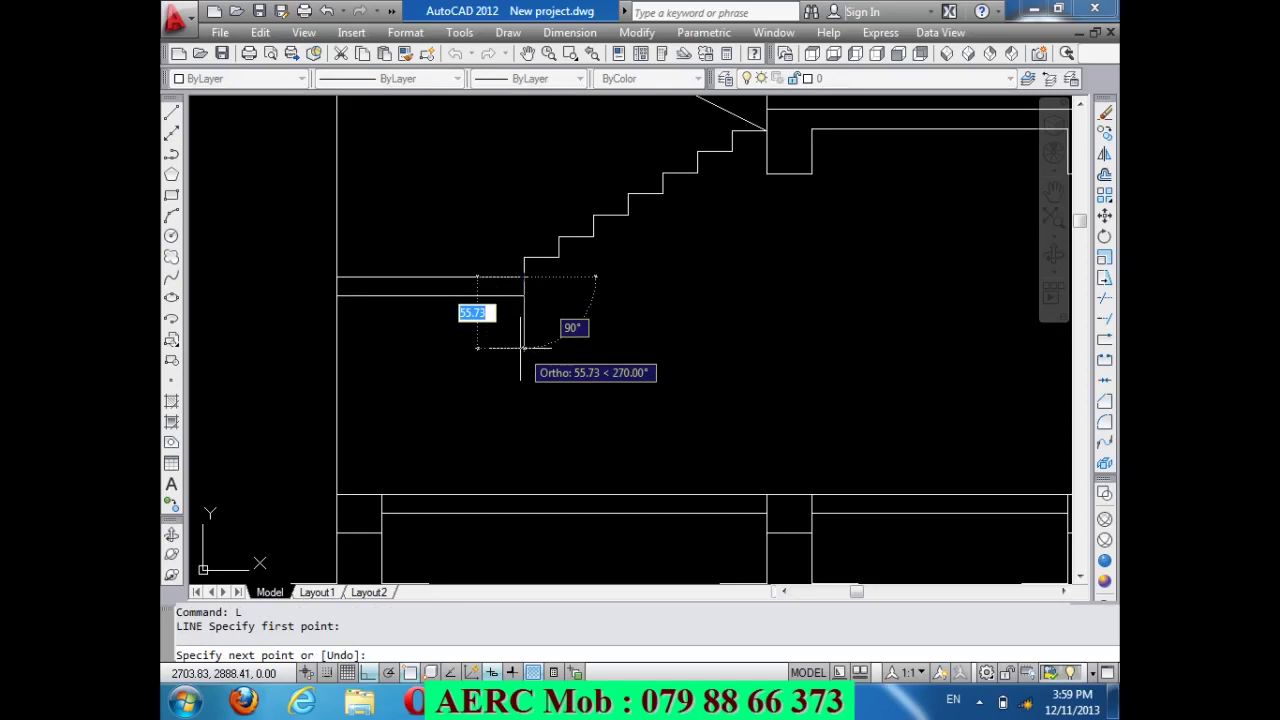
pyautogui.write('16.')
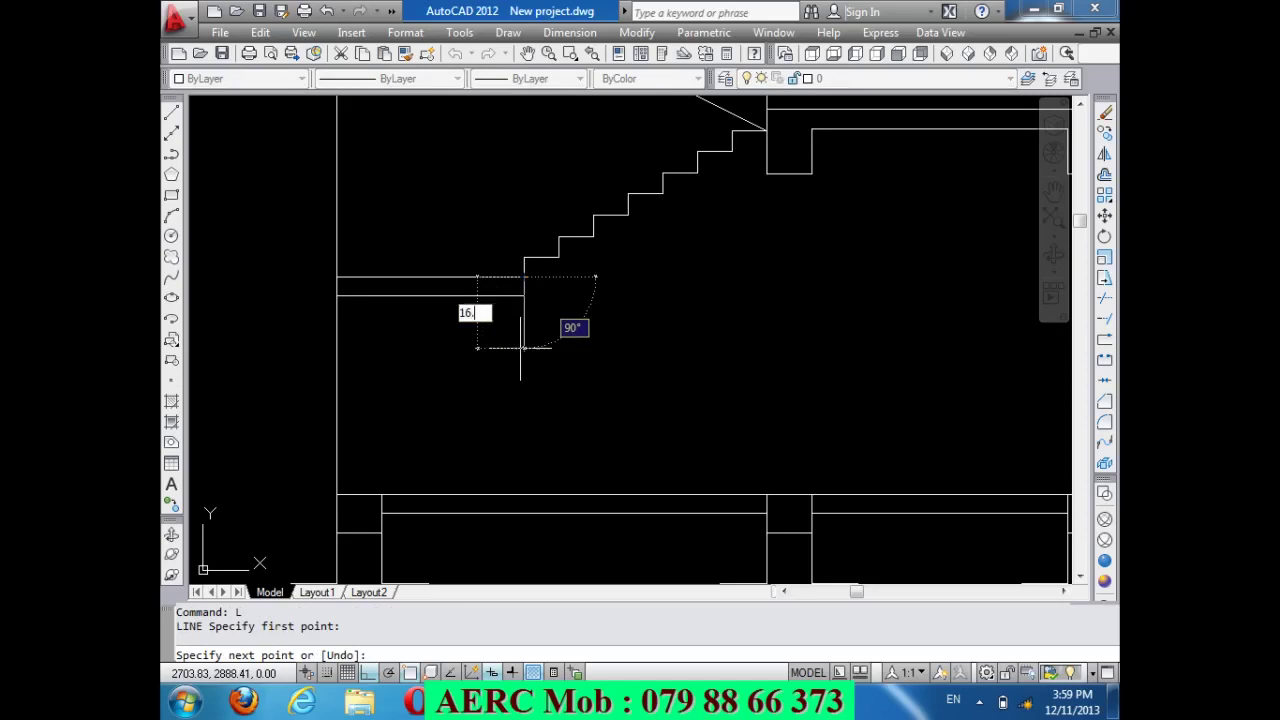
pyautogui.write('5')
pyautogui.press('Return')
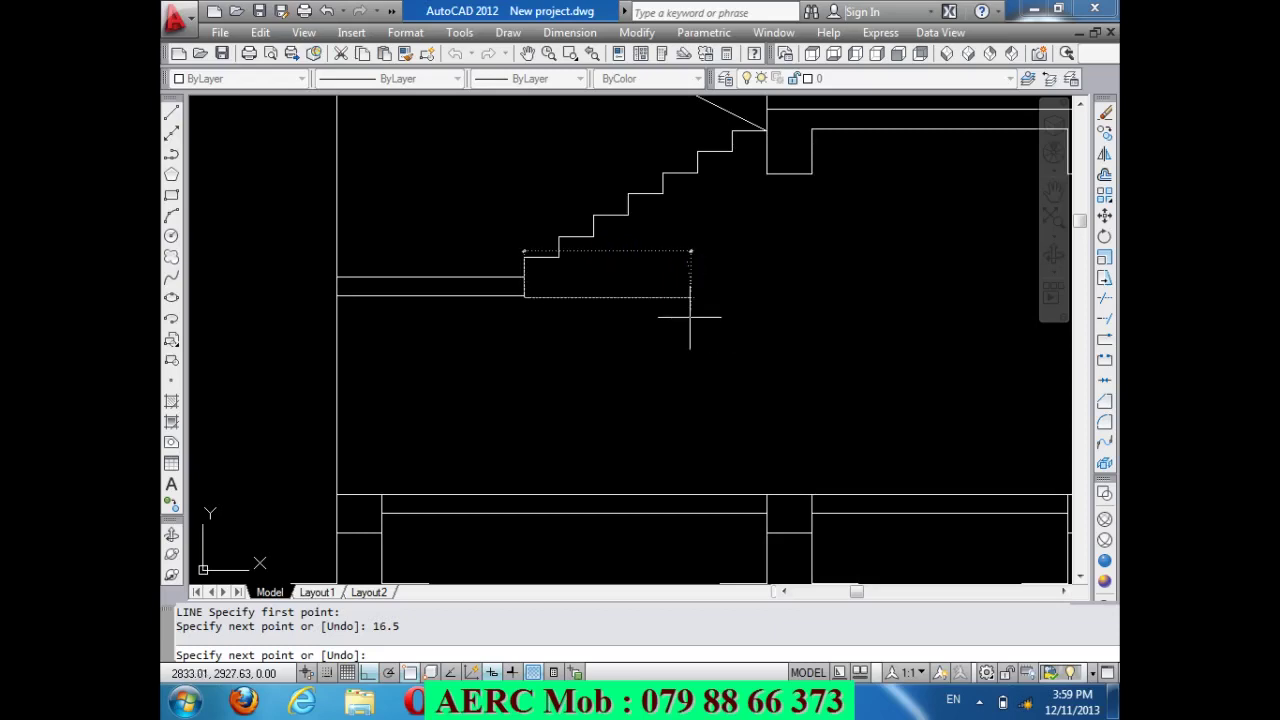
pyautogui.write('7')
pyautogui.press('Return')
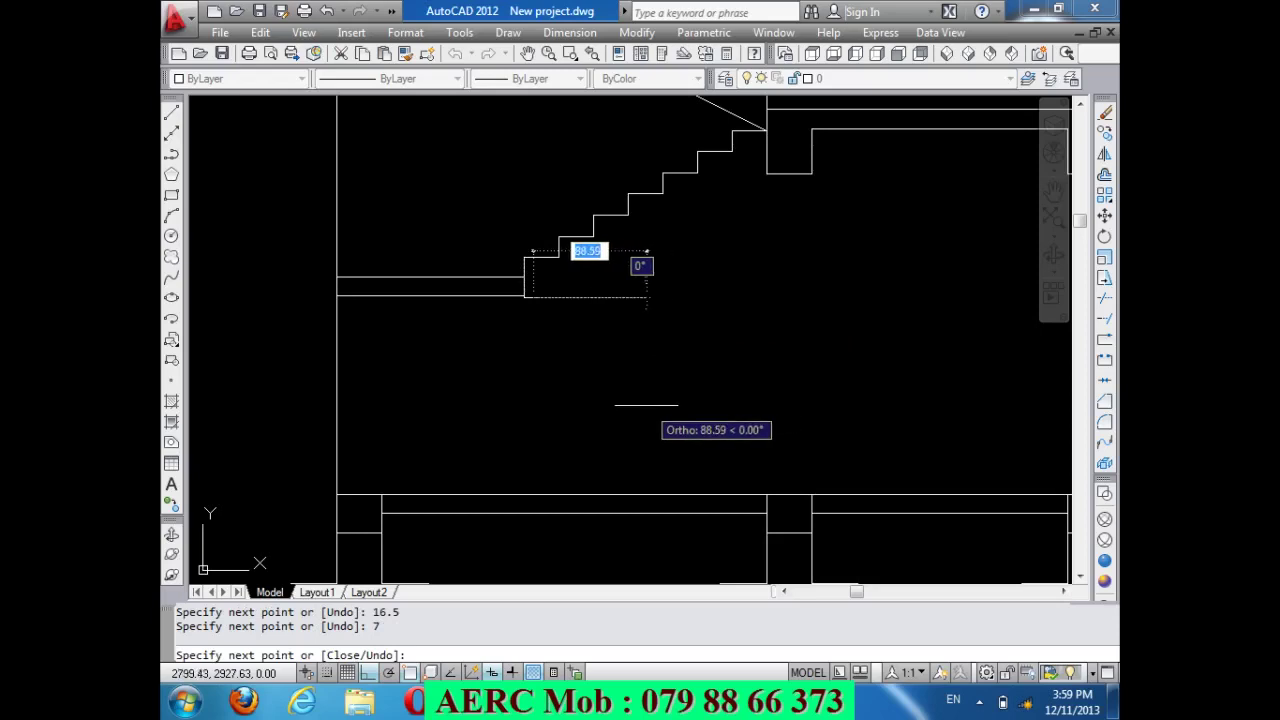
pyautogui.hotkey('ctrl', 'z')
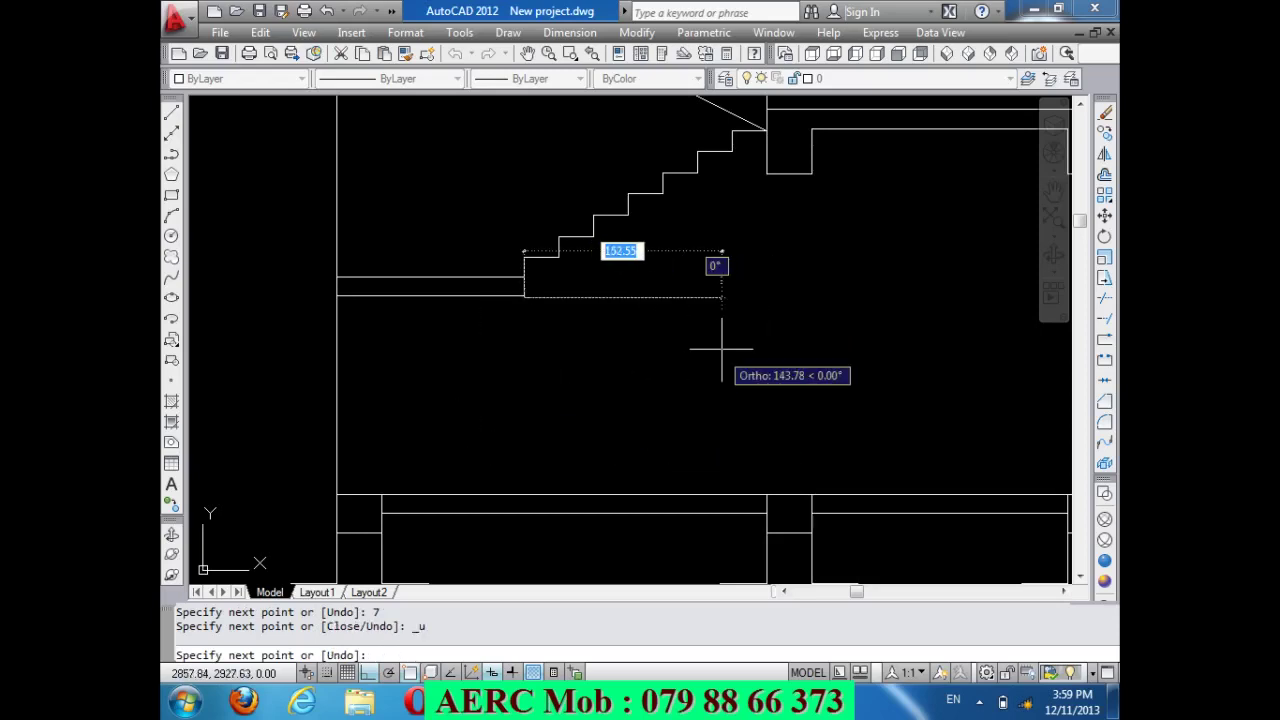
pyautogui.write('27')
pyautogui.press('Return')
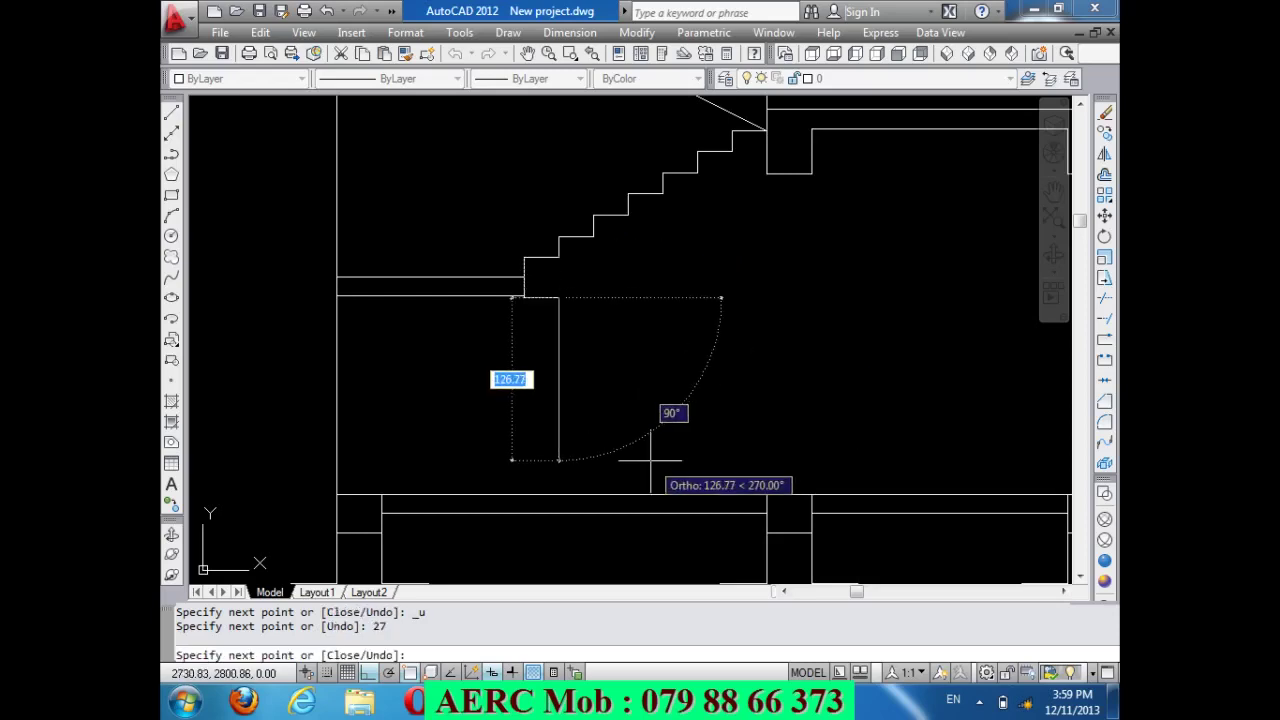
pyautogui.write('16.5')
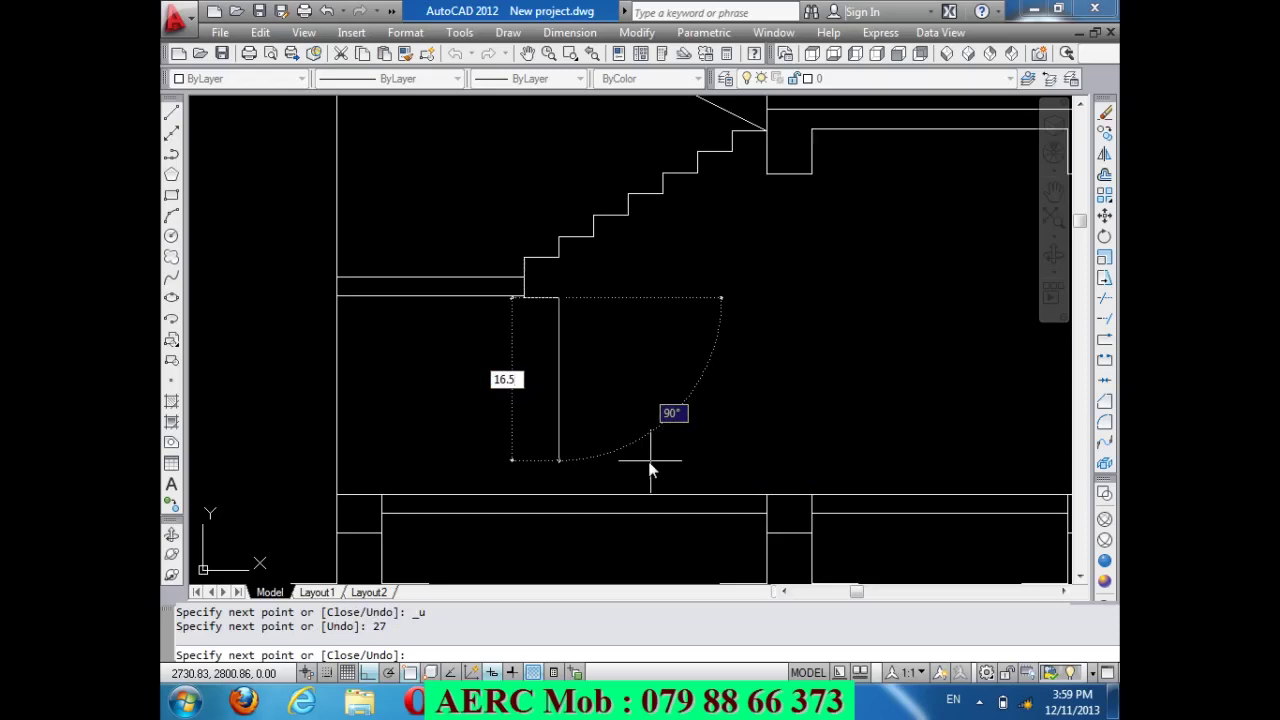
pyautogui.press('Return')
pyautogui.press('Return')
pyautogui.write('c')
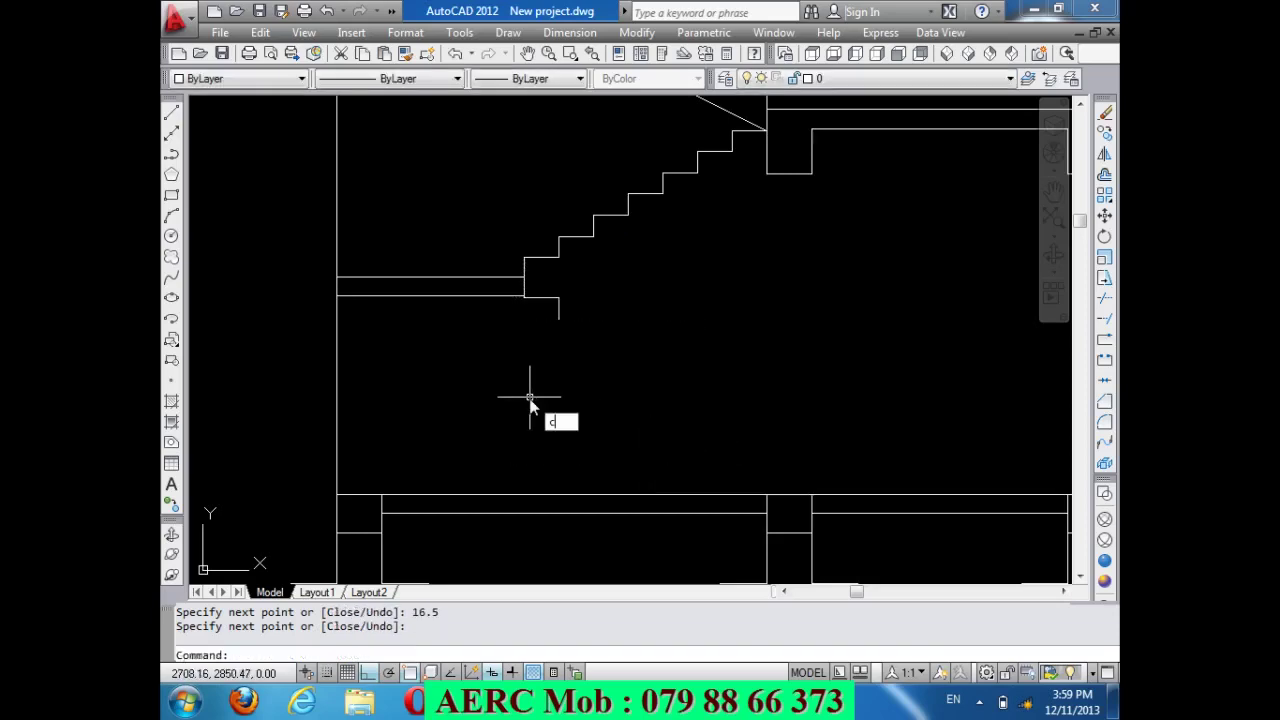
pyautogui.write('o')
pyautogui.press('Return')
# Copy the new tread-and-riser step six times diagonally down the flight.
pyautogui.click(600, 352)
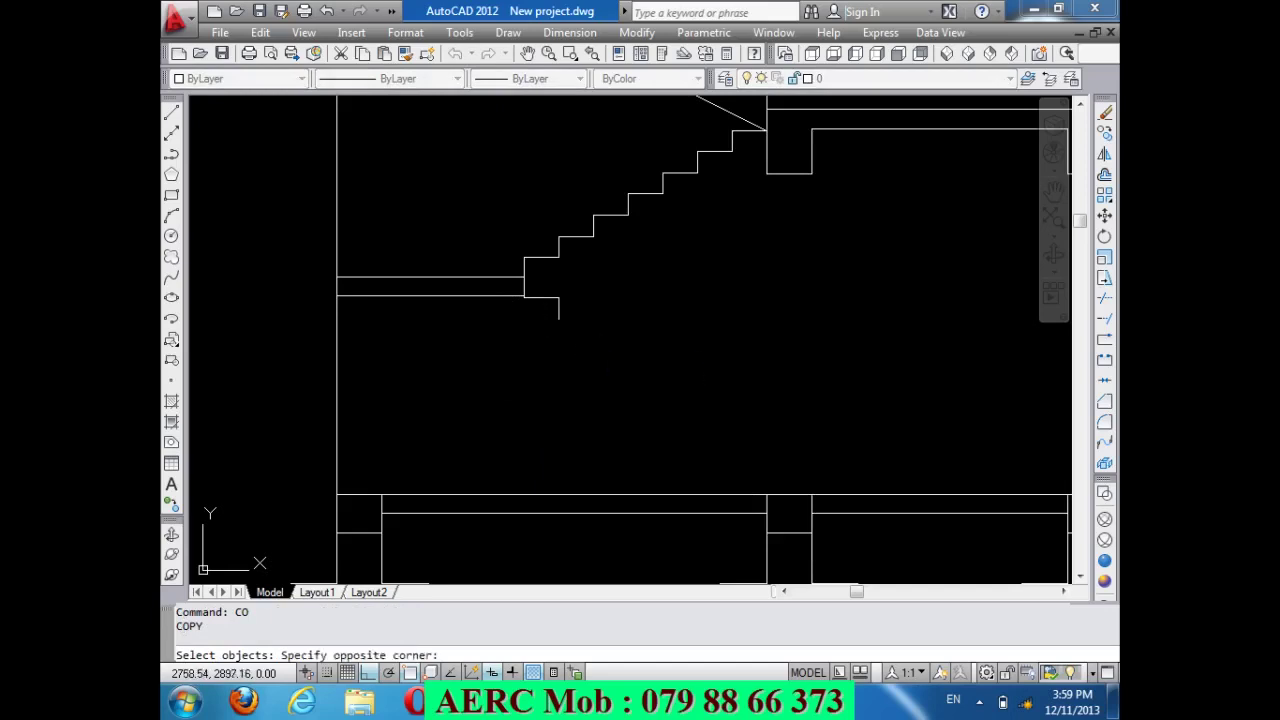
pyautogui.click(545, 300)
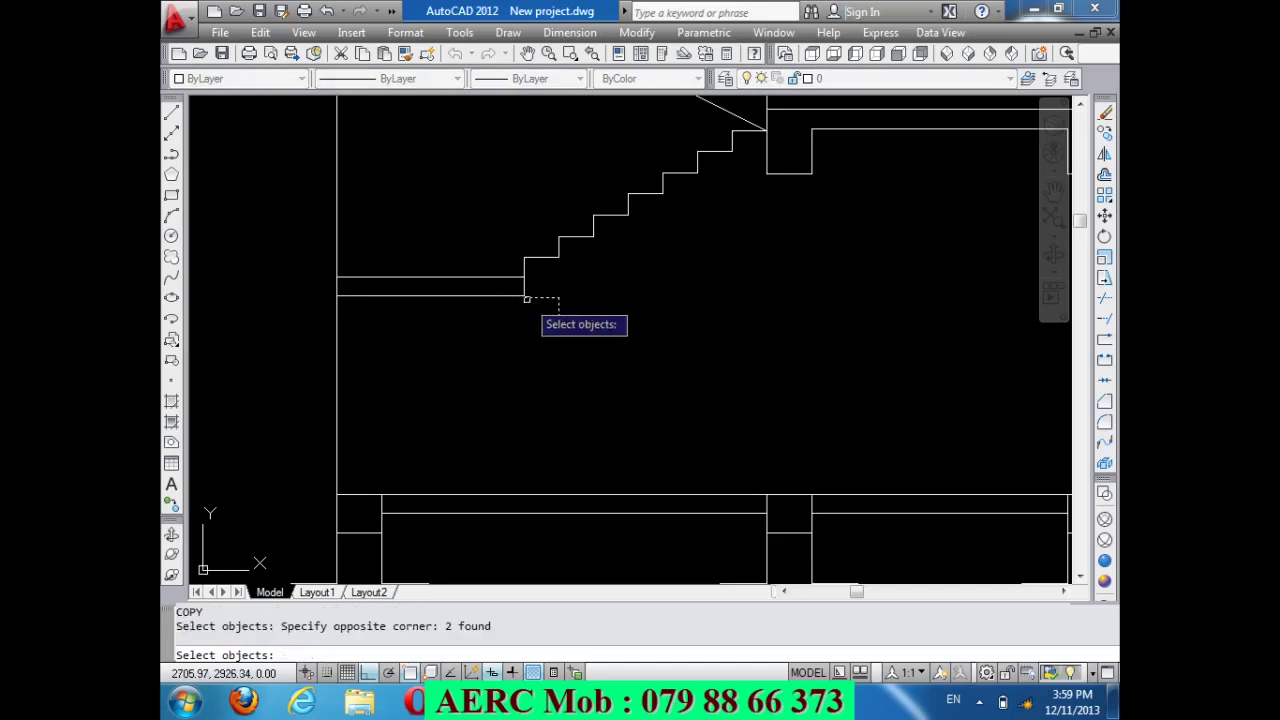
pyautogui.press('Return')
pyautogui.click(524, 297)
pyautogui.click(559, 298)
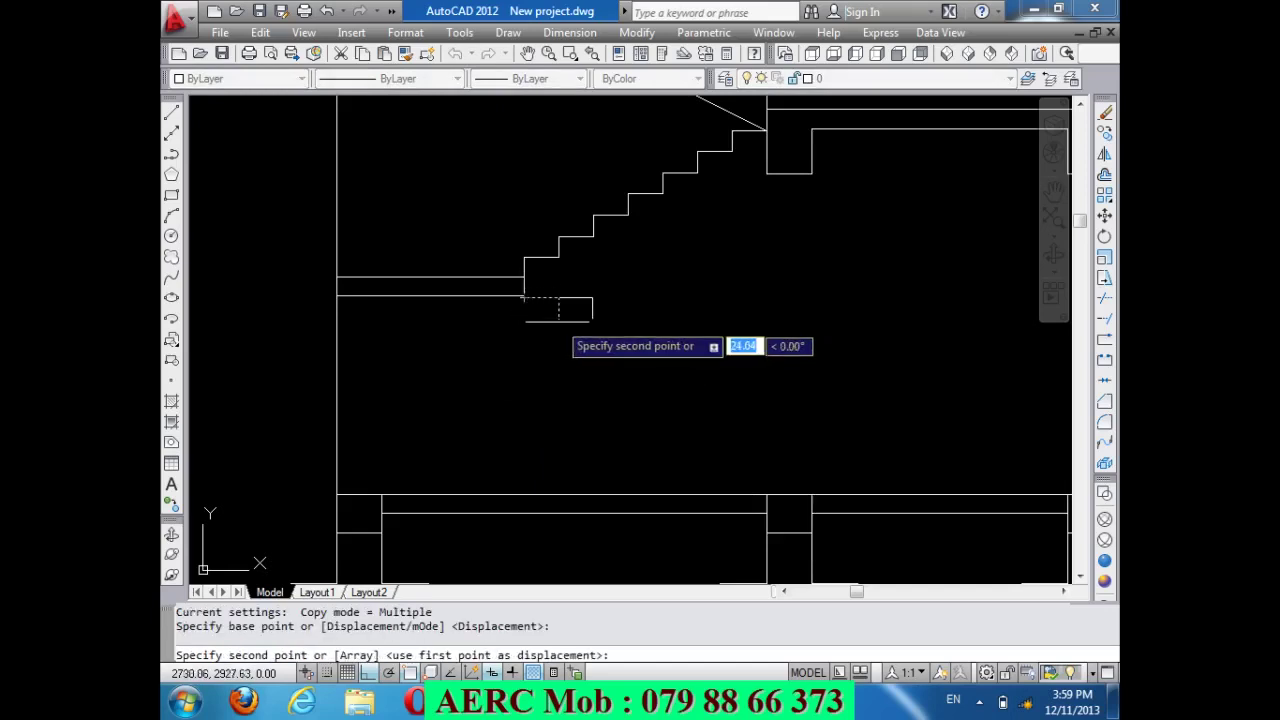
pyautogui.click(593, 338)
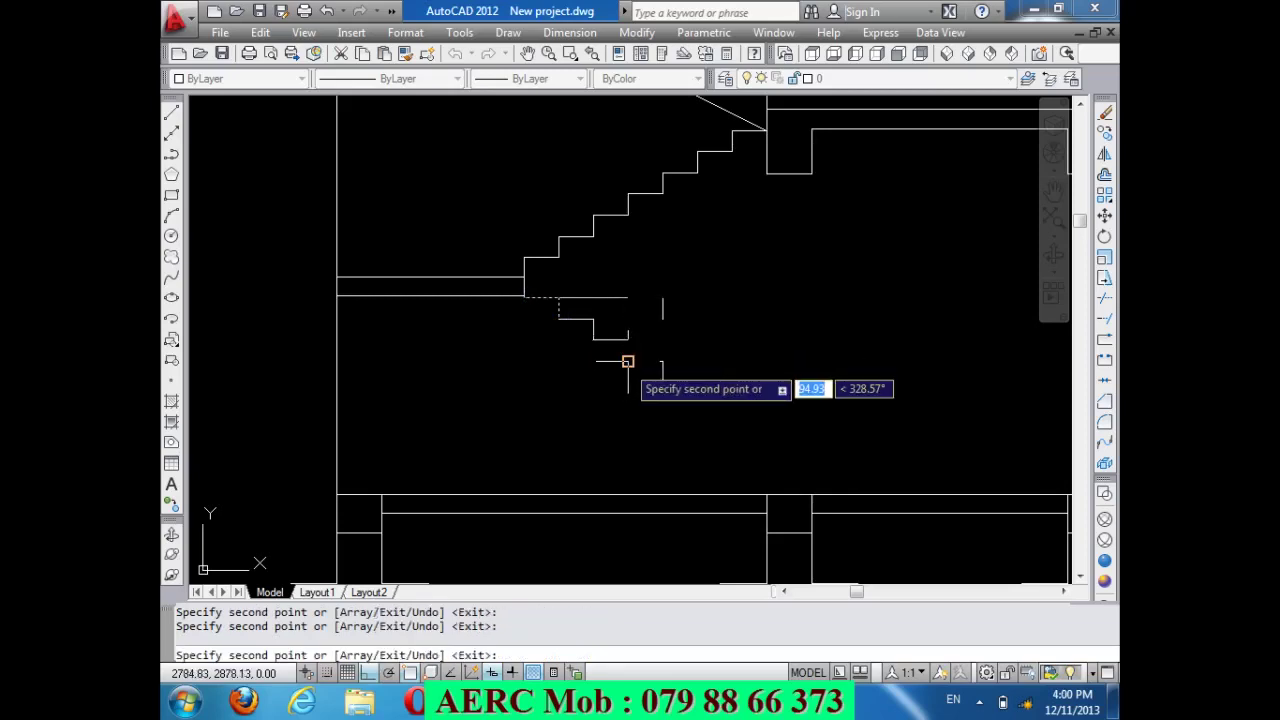
pyautogui.click(627, 361)
pyautogui.click(662, 383)
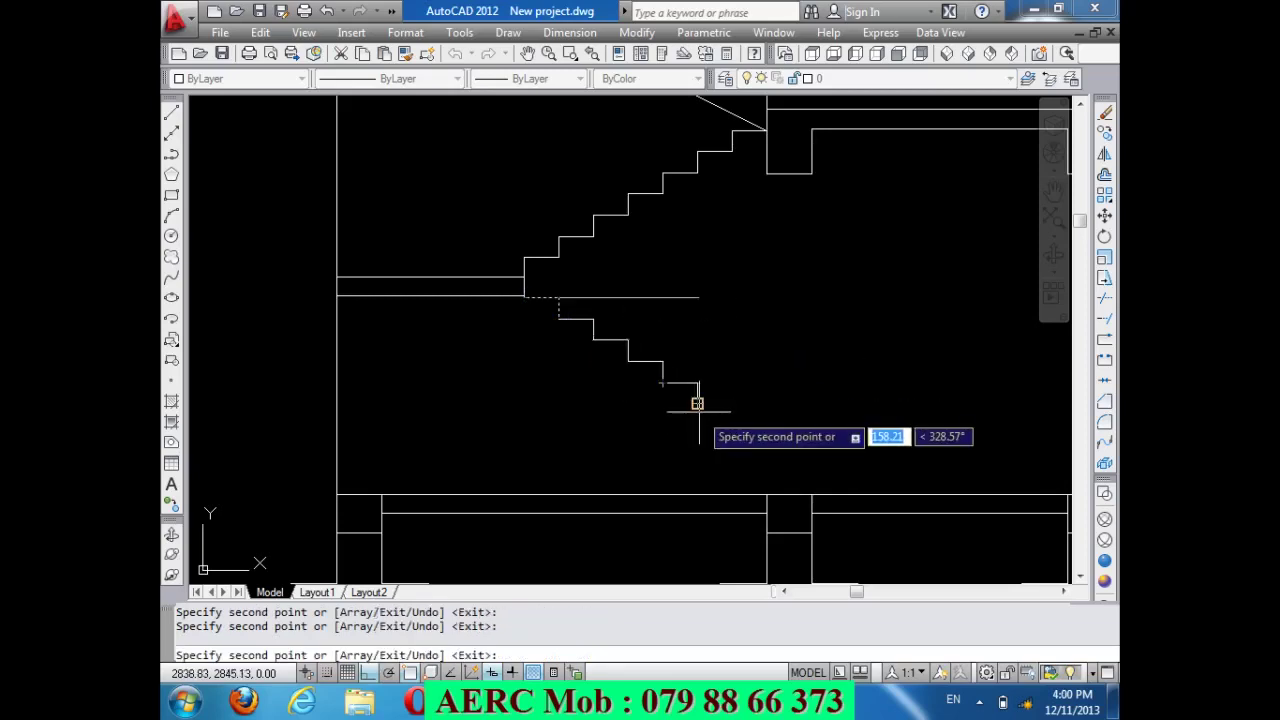
pyautogui.click(697, 403)
pyautogui.click(732, 424)
# Add the last two step copies just above the ground slab.
pyautogui.scroll(-3, 690, 410)
pyautogui.scroll(2, 700, 415)
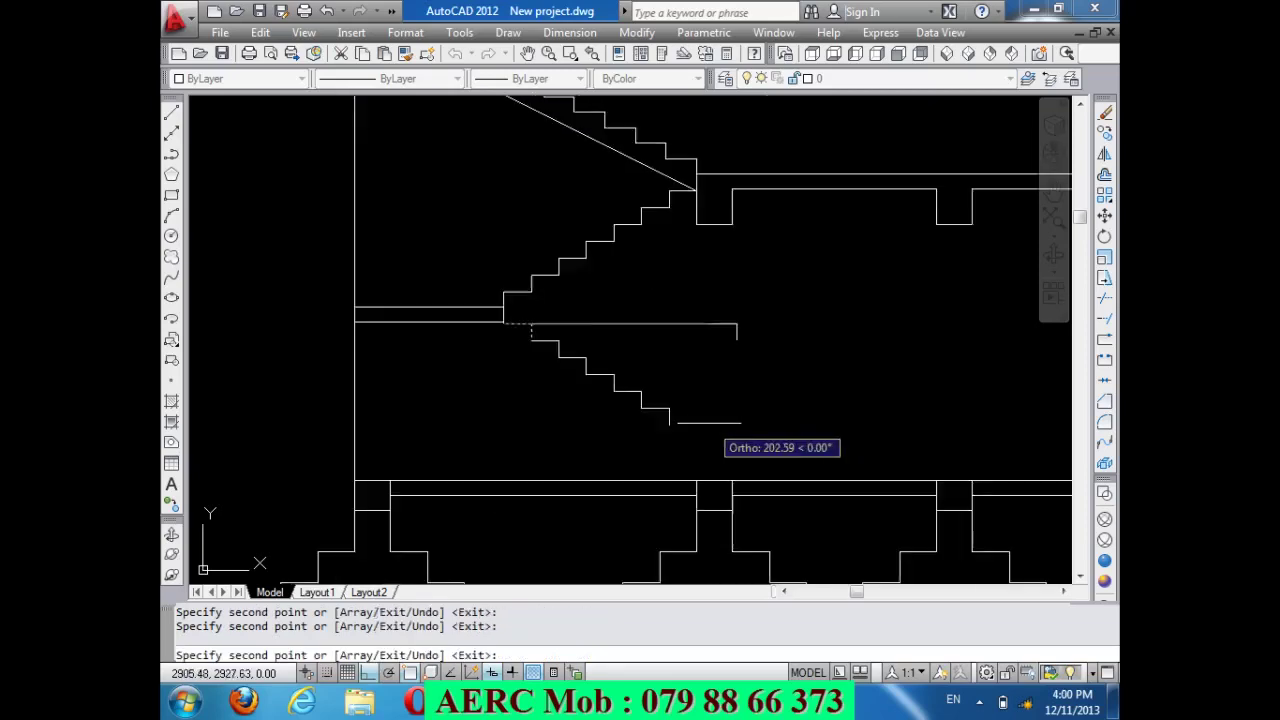
pyautogui.scroll(1, 720, 423)
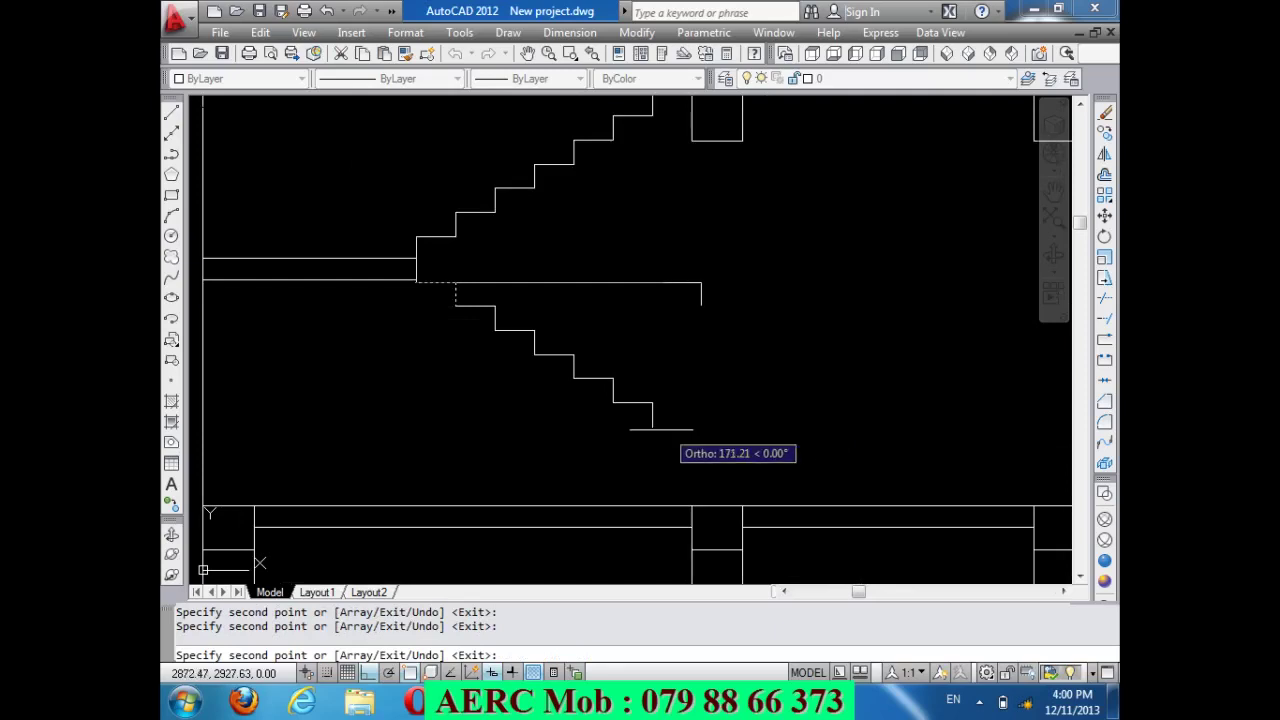
pyautogui.click(691, 451)
pyautogui.click(731, 475)
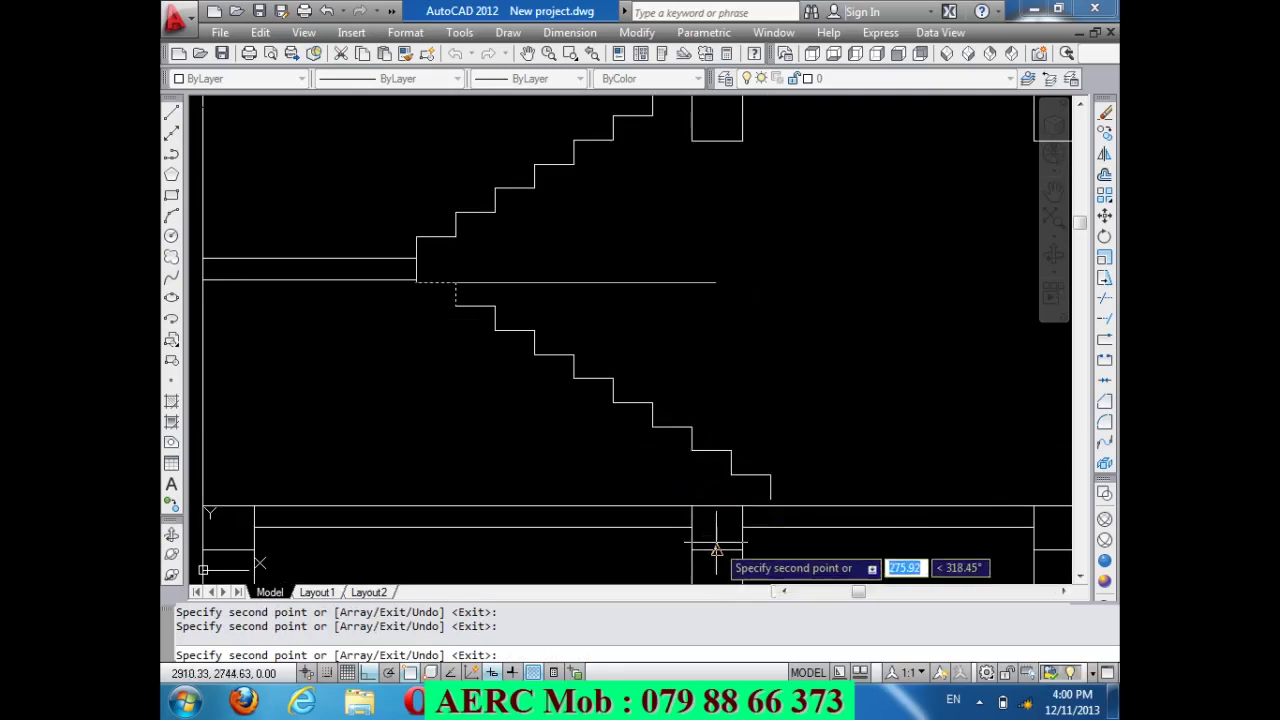
pyautogui.press('Return')
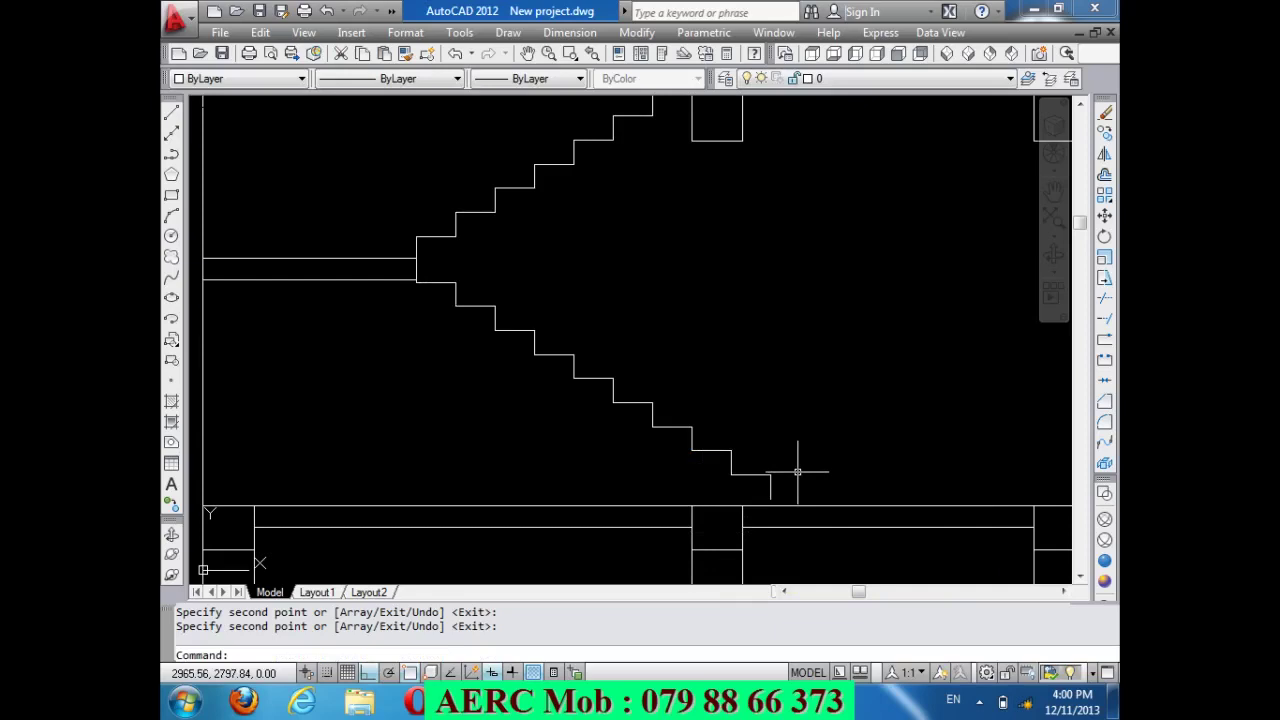
pyautogui.scroll(3, 776, 511)
pyautogui.scroll(-2, 760, 459)
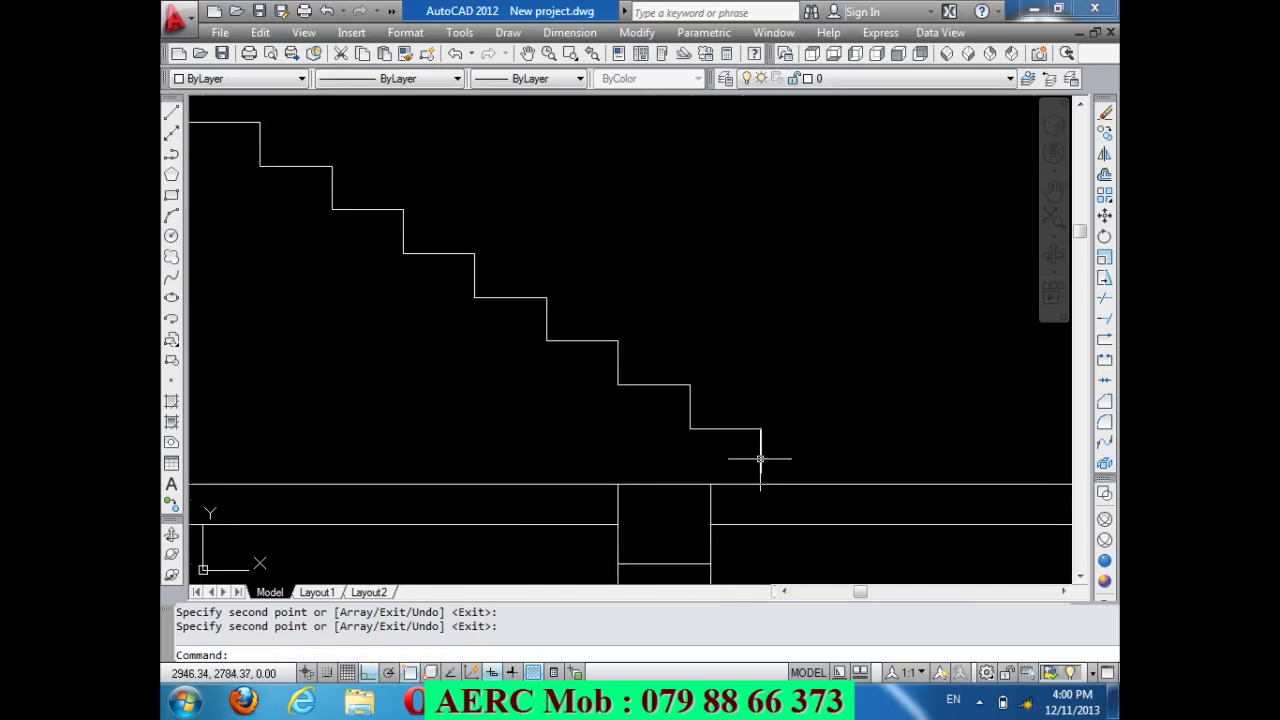
pyautogui.scroll(-1, 839, 530)
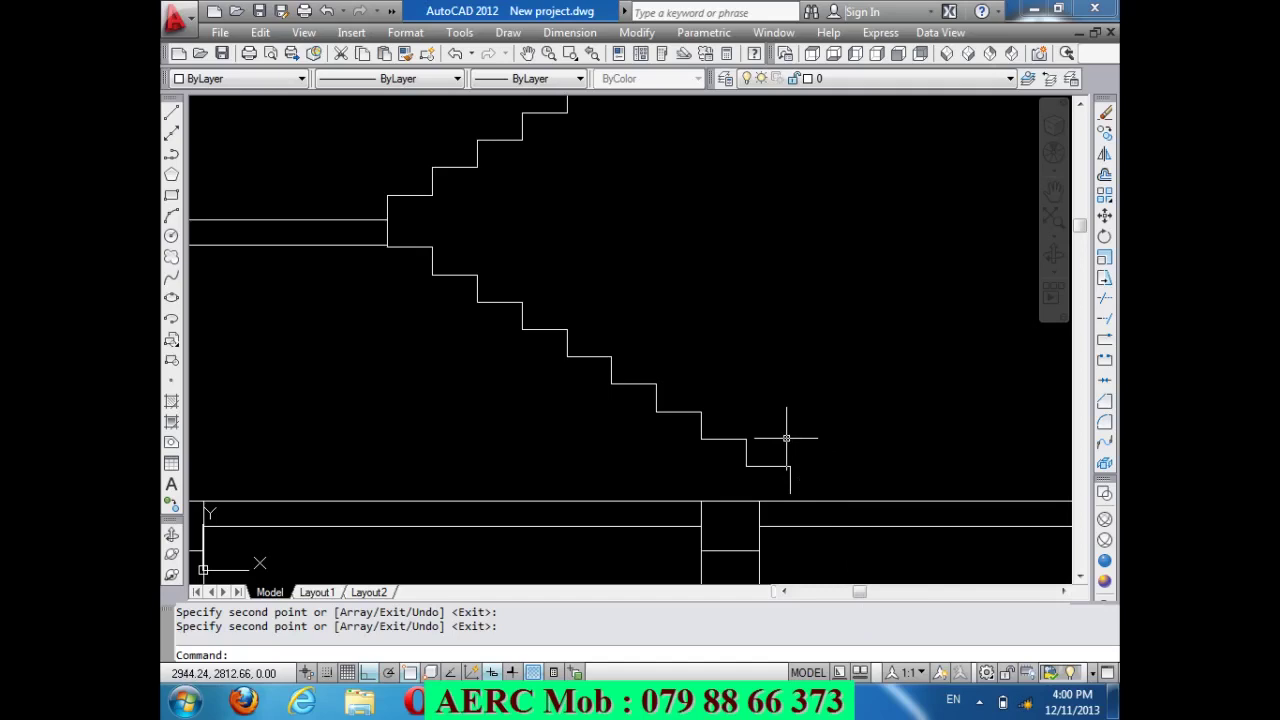
pyautogui.scroll(1, 793, 537)
pyautogui.scroll(2, 808, 548)
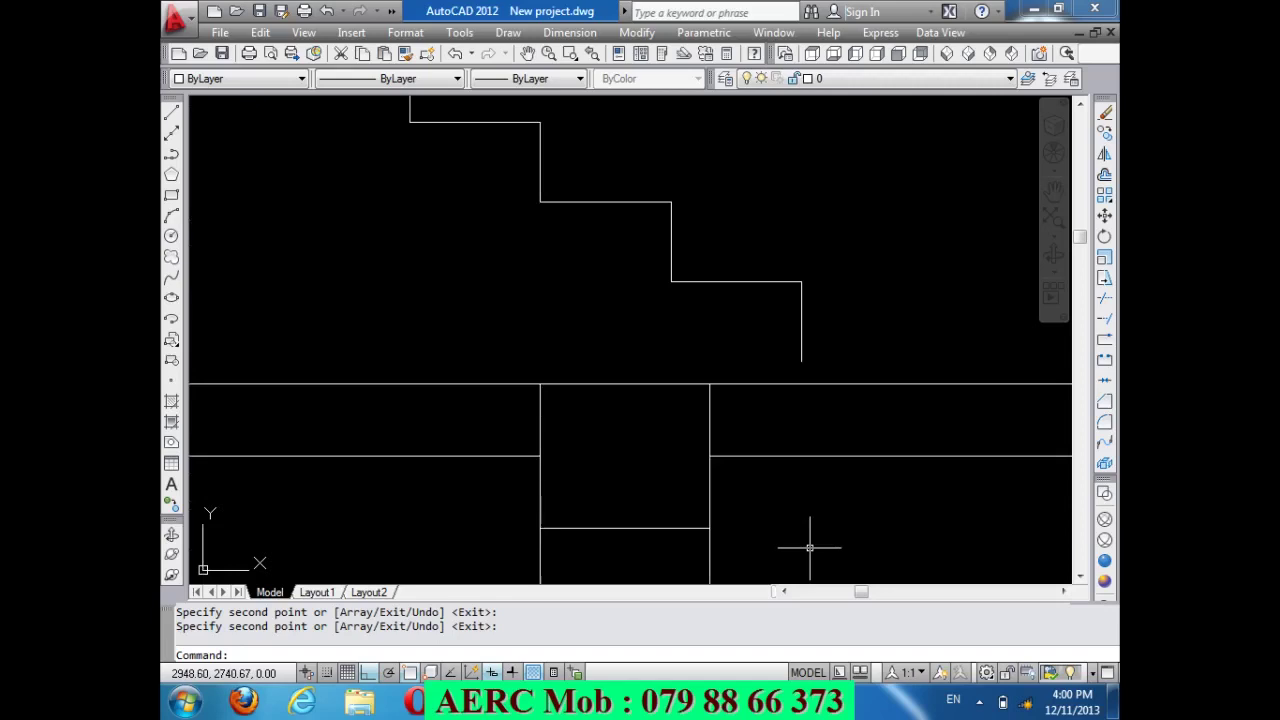
pyautogui.write('DLI')
pyautogui.press('Return')
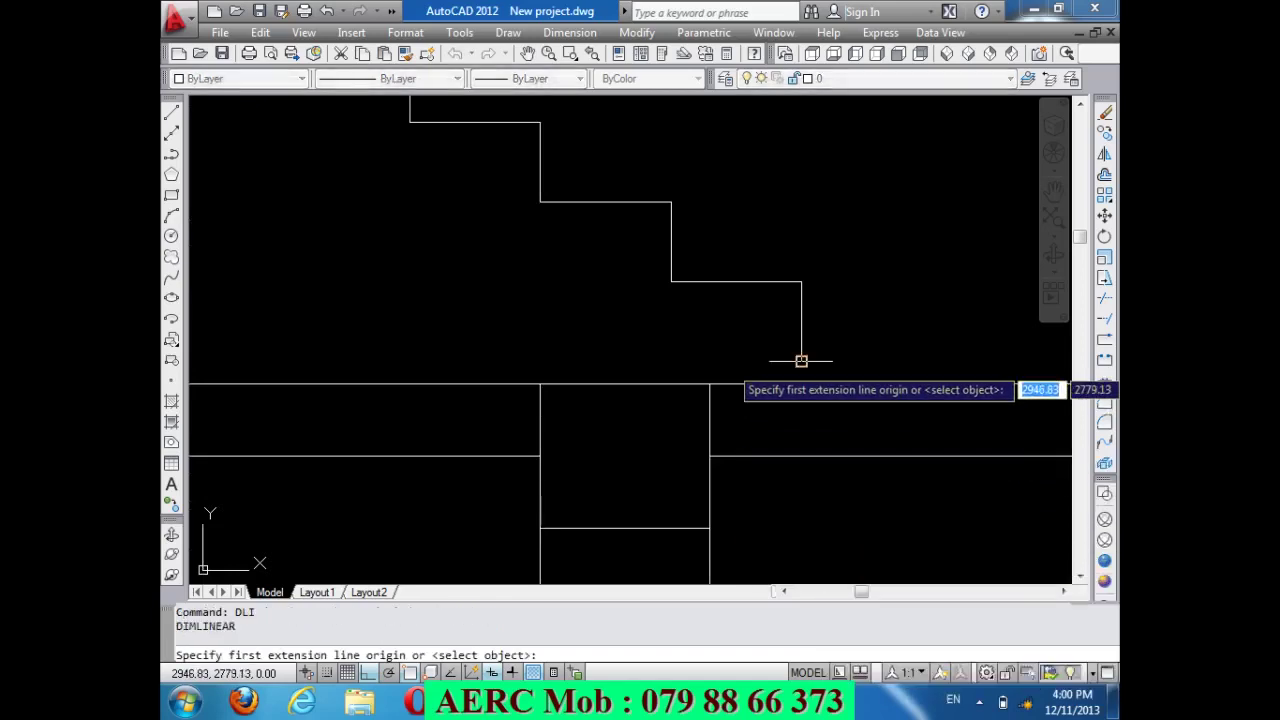
pyautogui.click(801, 361)
pyautogui.click(801, 383)
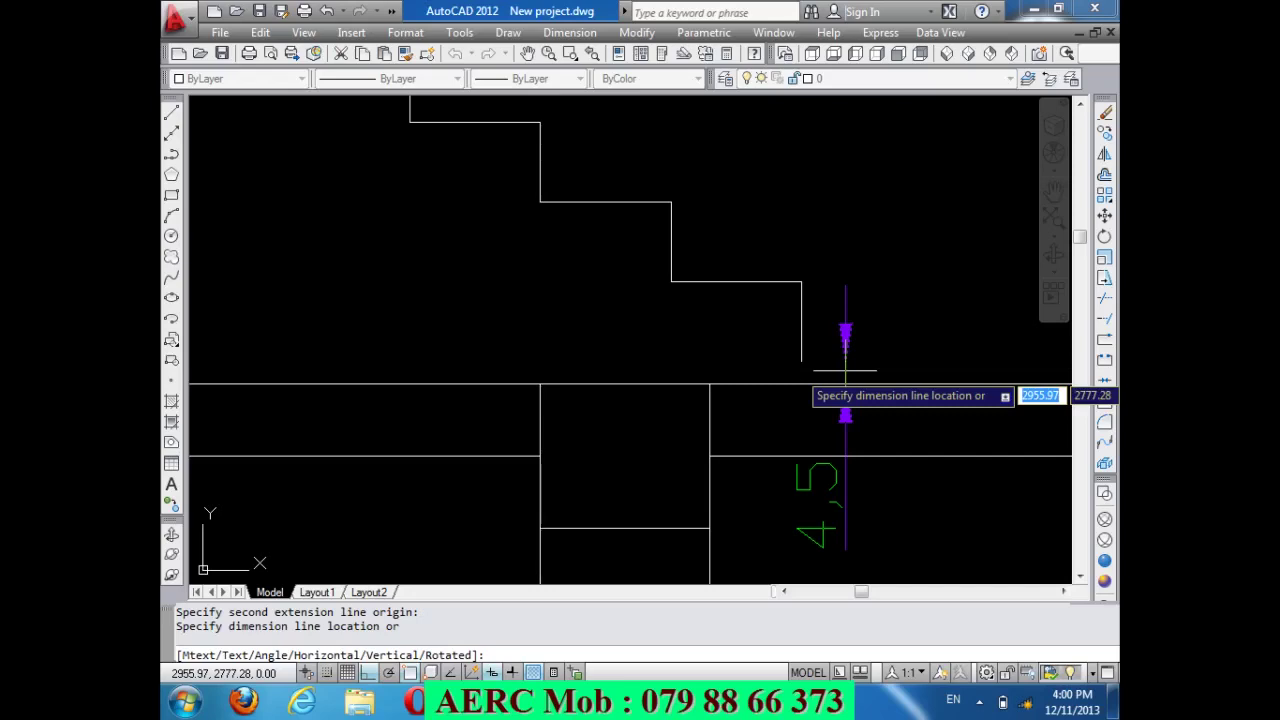
pyautogui.press('Escape')
pyautogui.scroll(-4, 743, 403)
pyautogui.scroll(-1, 763, 437)
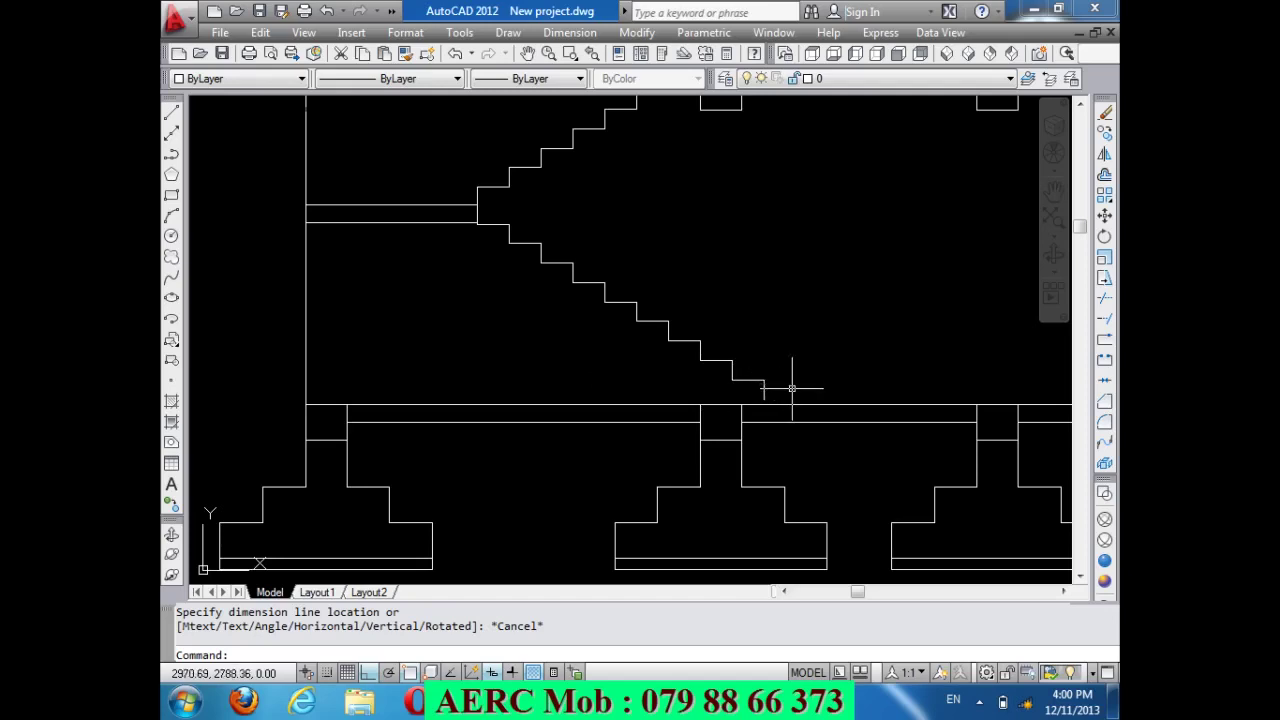
# Zoom in on the upper stair flight above the floor slab.
pyautogui.scroll(3, 583, 316)
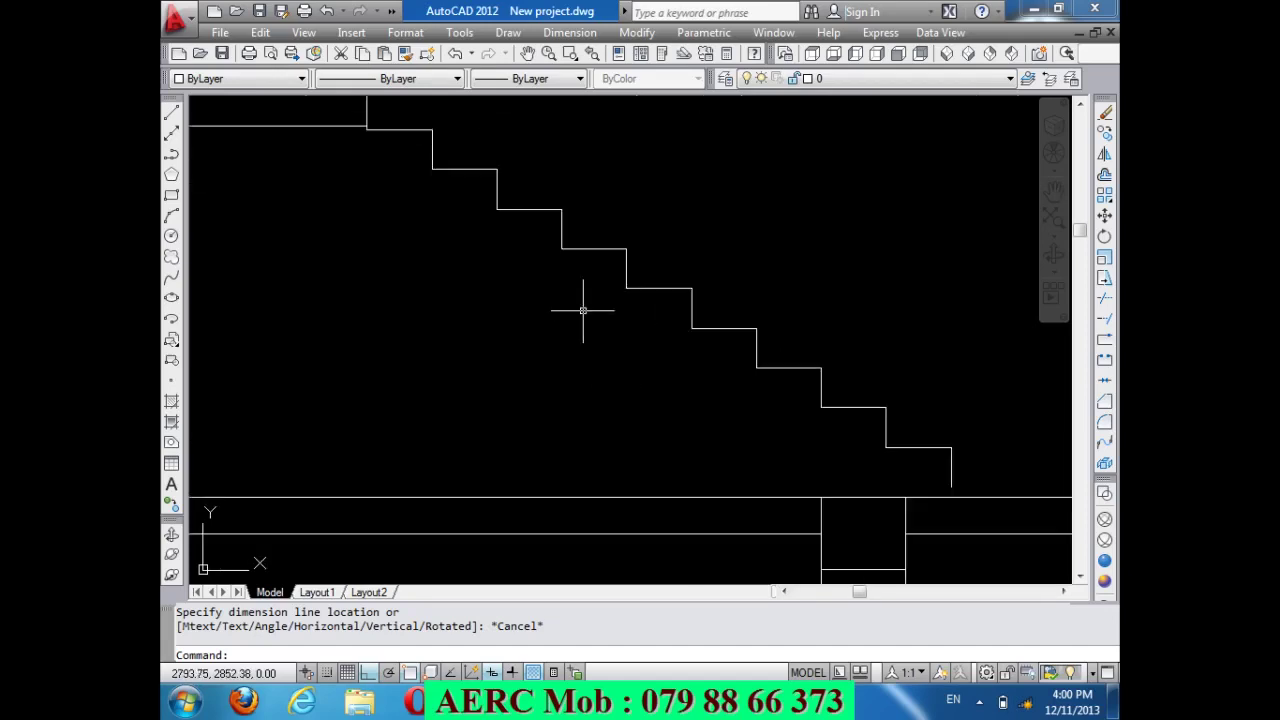
# Lengthen the stair risers by a delta of 1 so they meet their treads, undoing the last pick.
pyautogui.write('e')
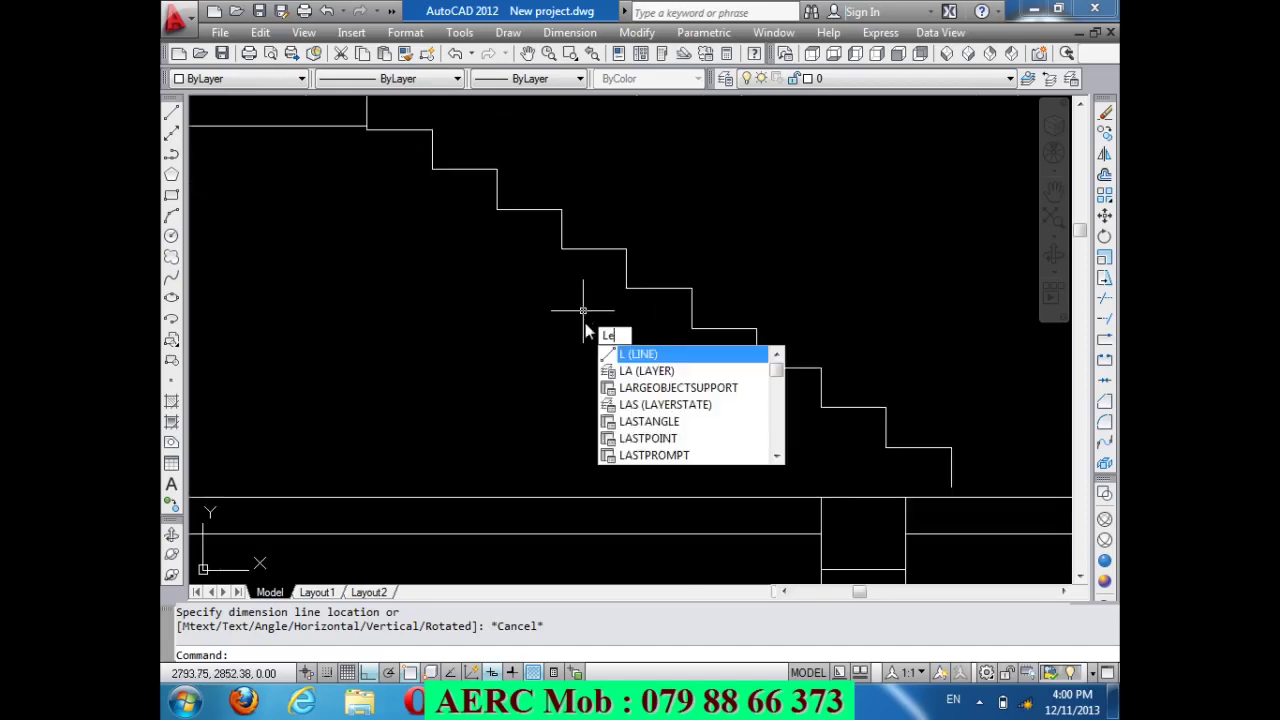
pyautogui.write('n')
pyautogui.press('Return')
pyautogui.write('de')
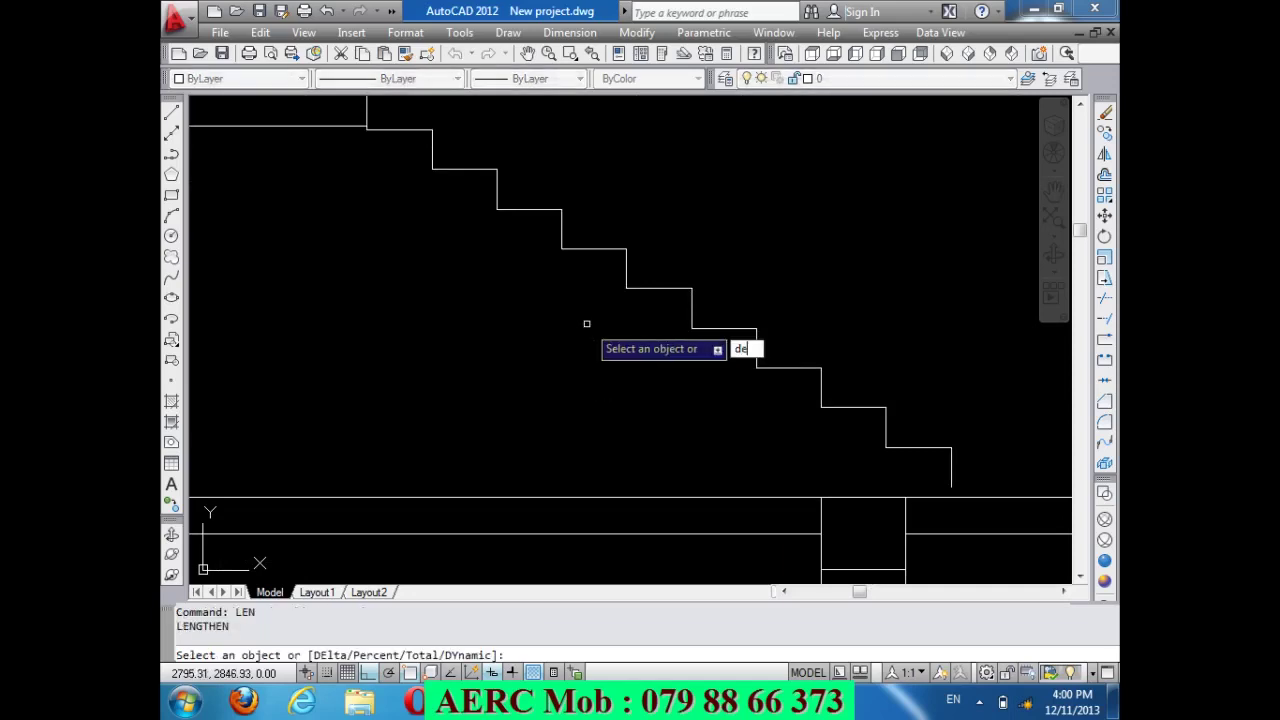
pyautogui.press('Return')
pyautogui.write('1')
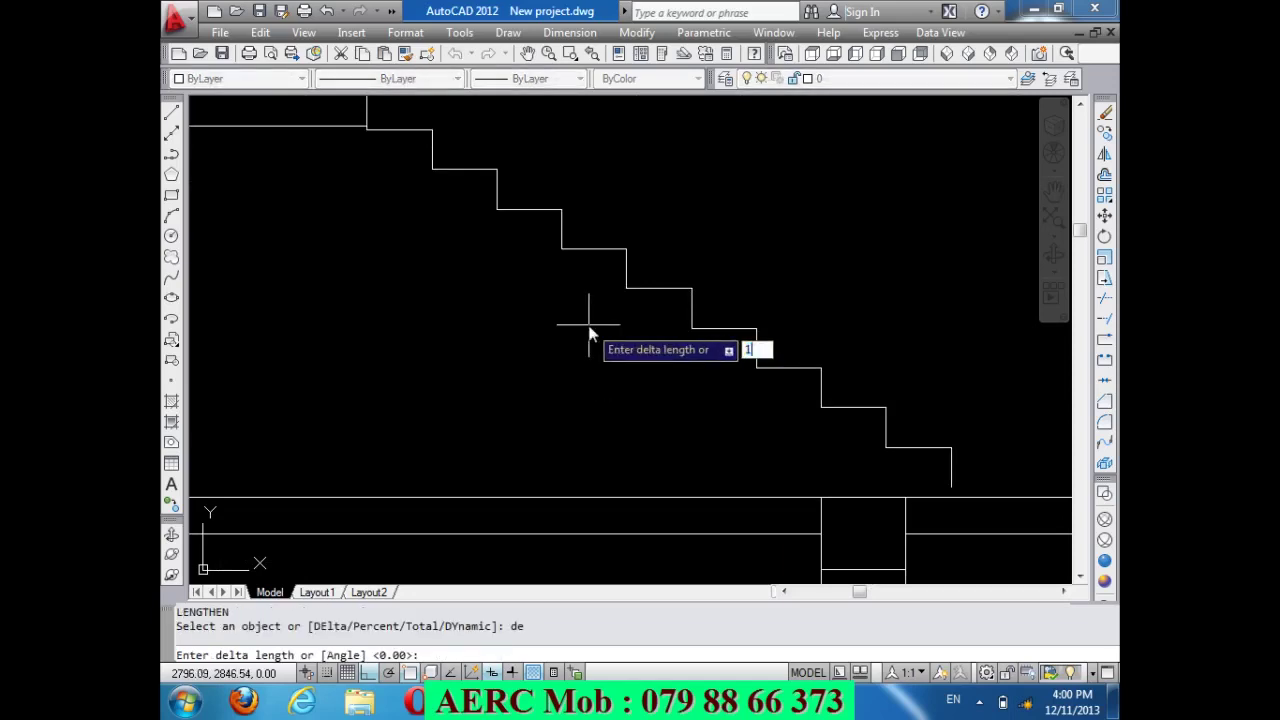
pyautogui.press('Return')
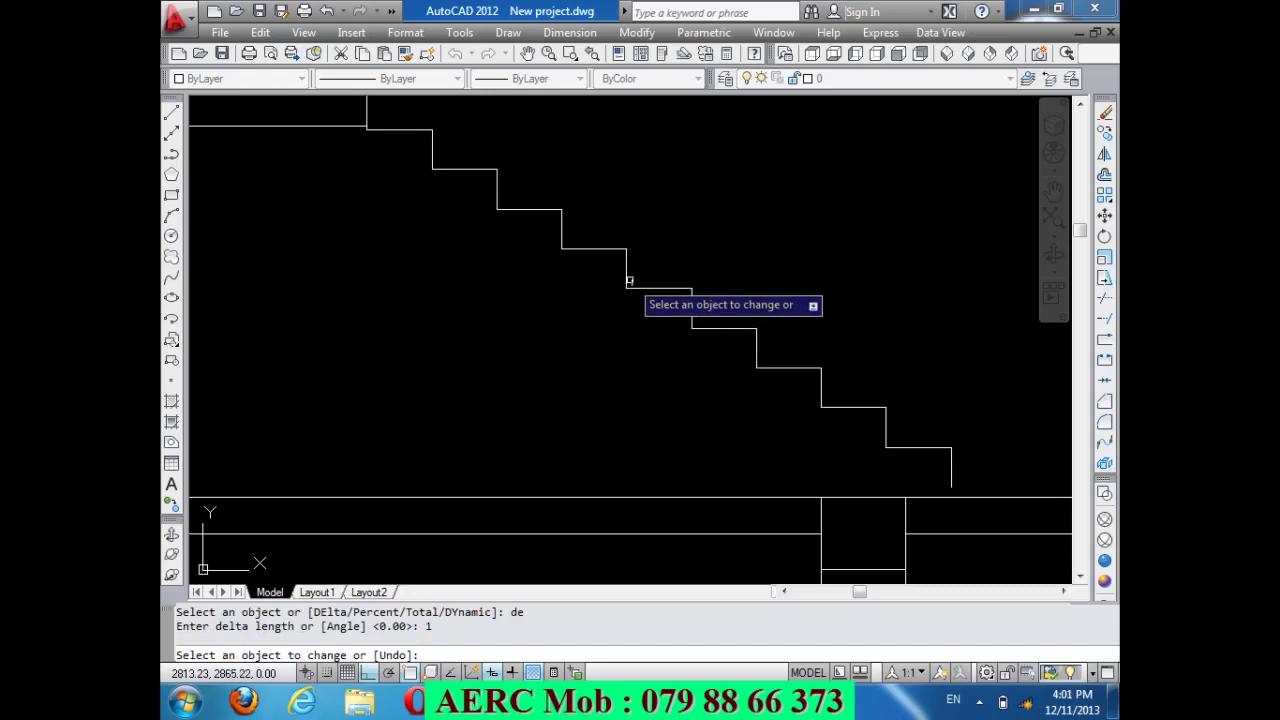
pyautogui.click(626, 272)
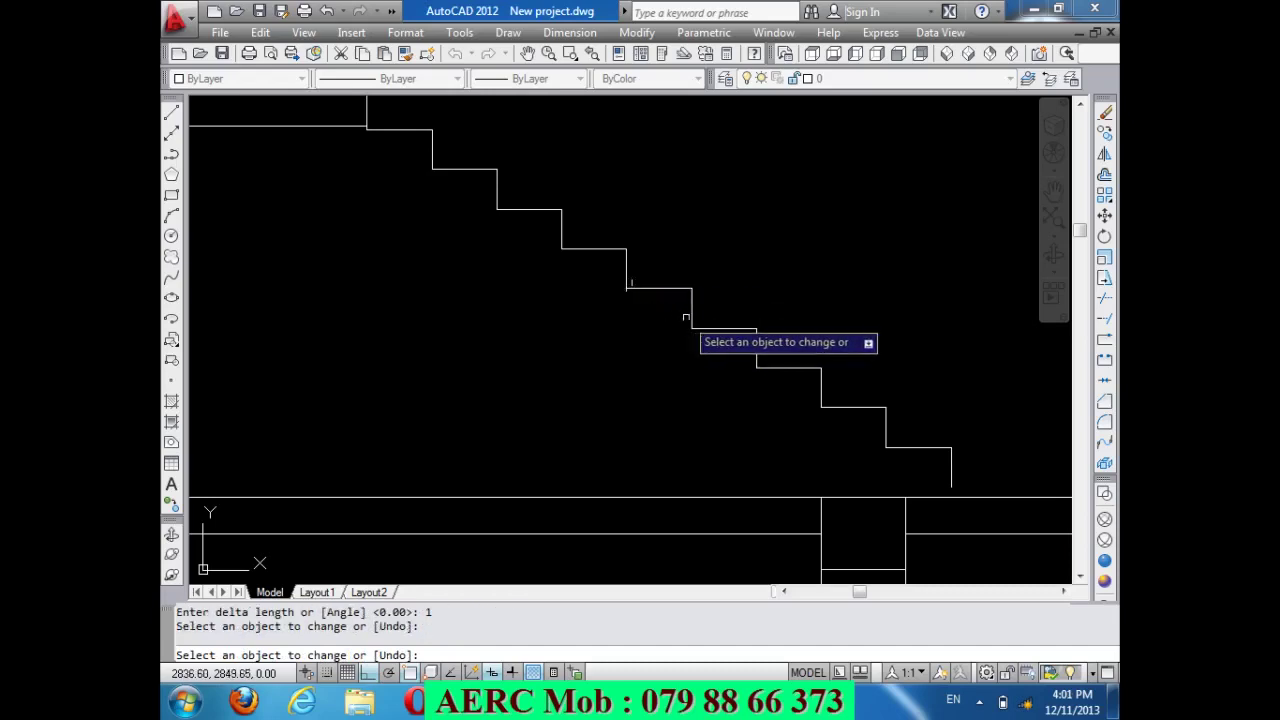
pyautogui.click(692, 308)
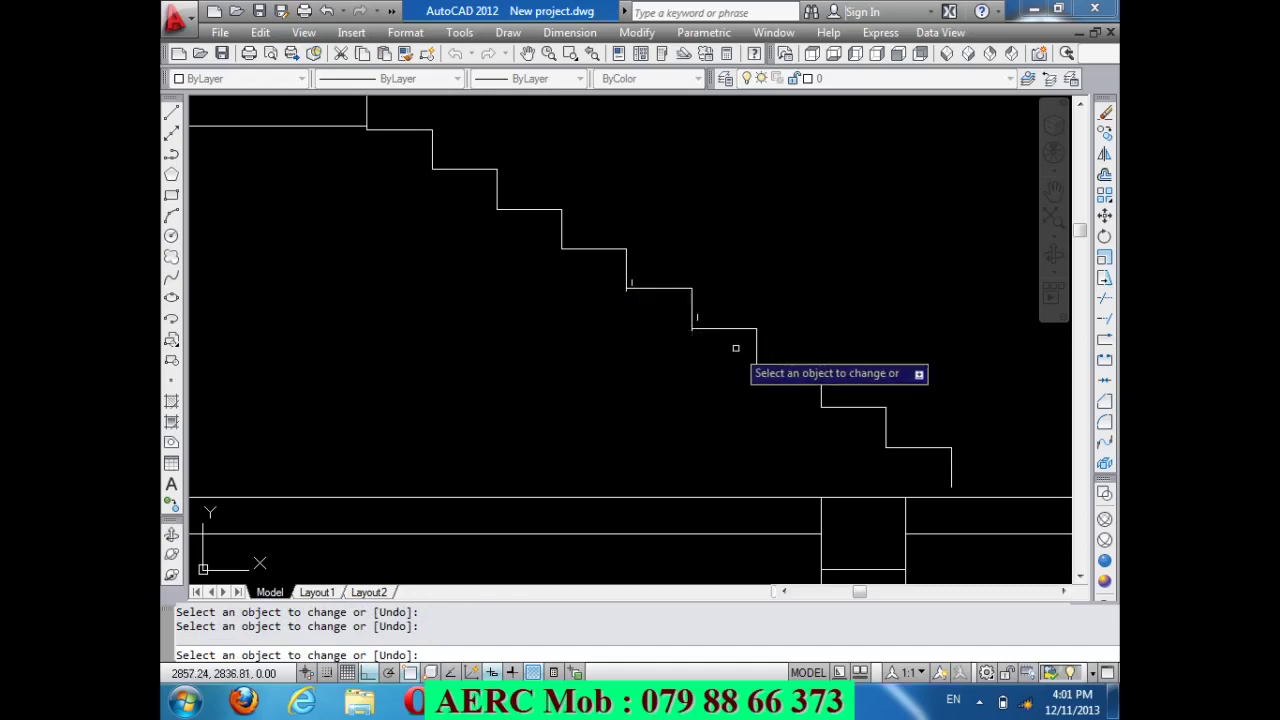
pyautogui.click(756, 354)
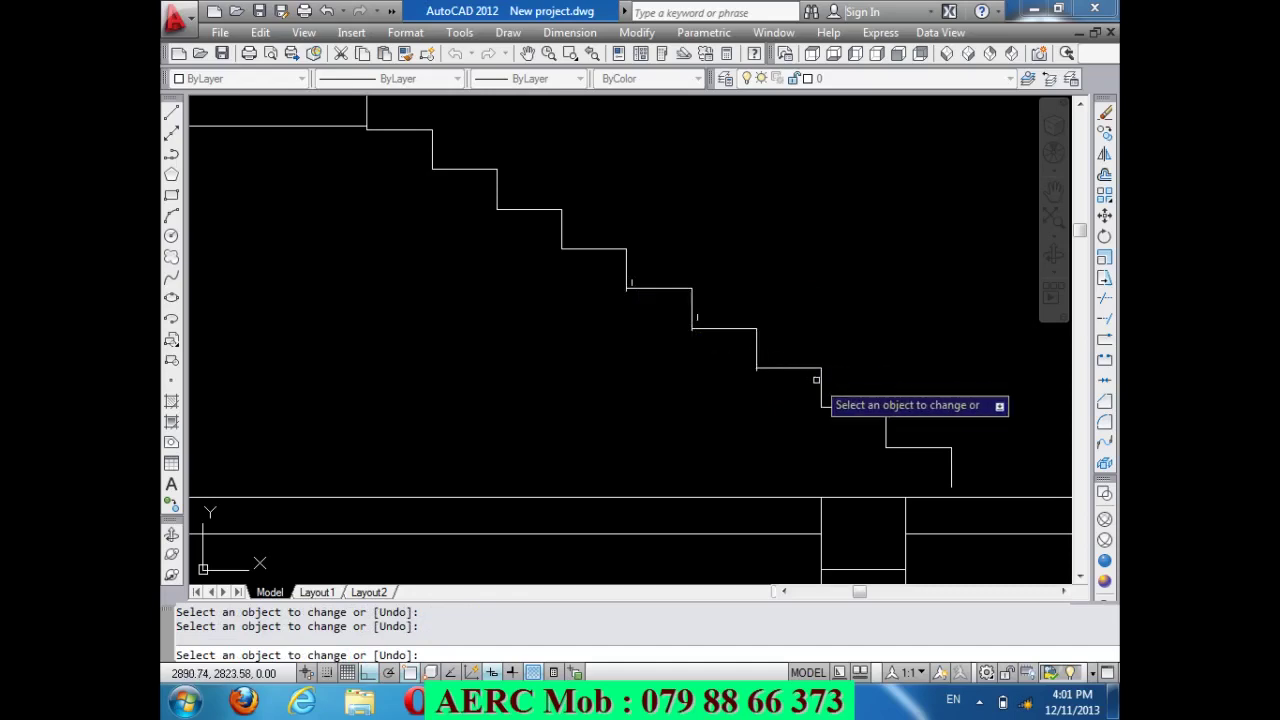
pyautogui.click(820, 385)
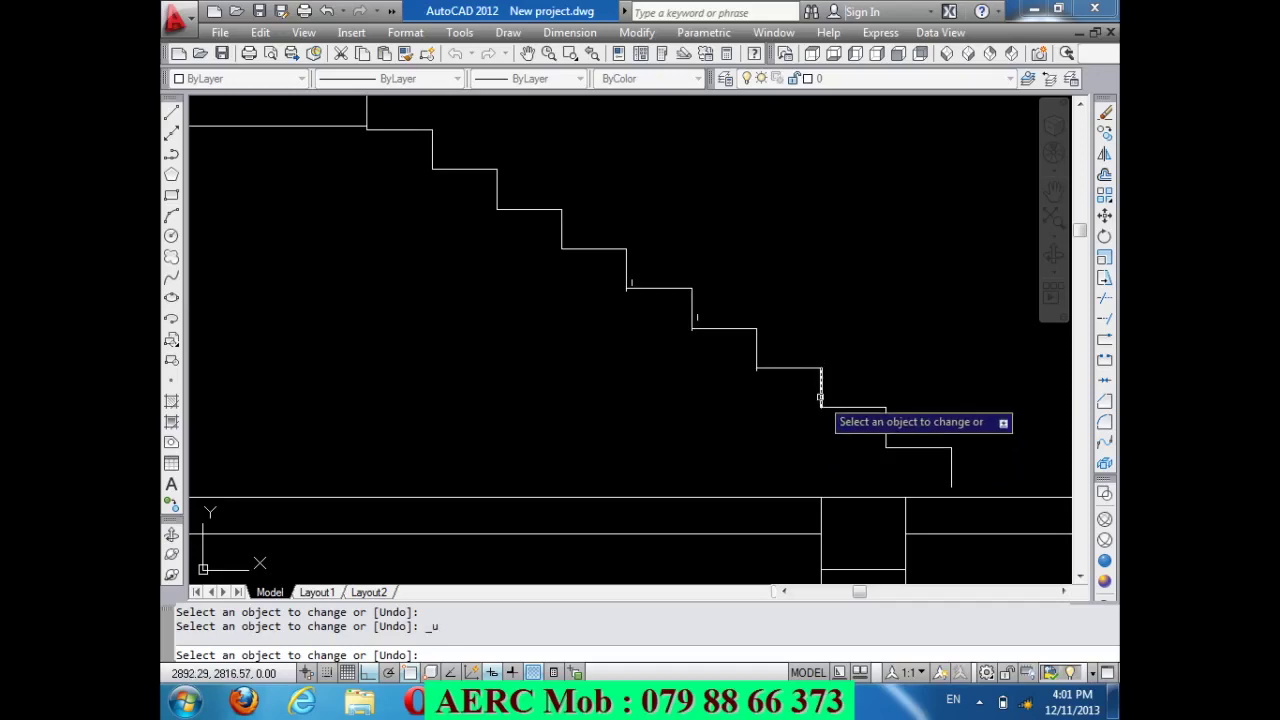
pyautogui.click(819, 398)
pyautogui.press('Return')
pyautogui.write('m')
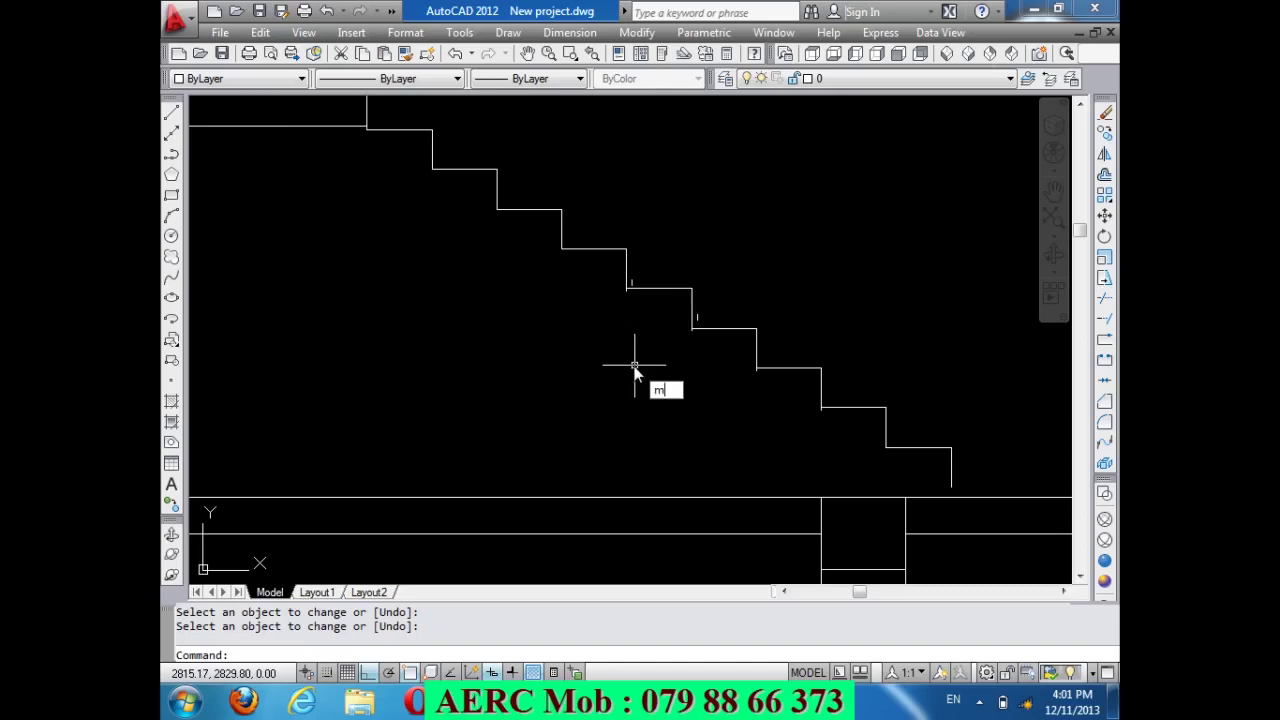
# Move the selected step lines slightly down from the step corner to their new position.
pyautogui.press('Return')
pyautogui.click(710, 306)
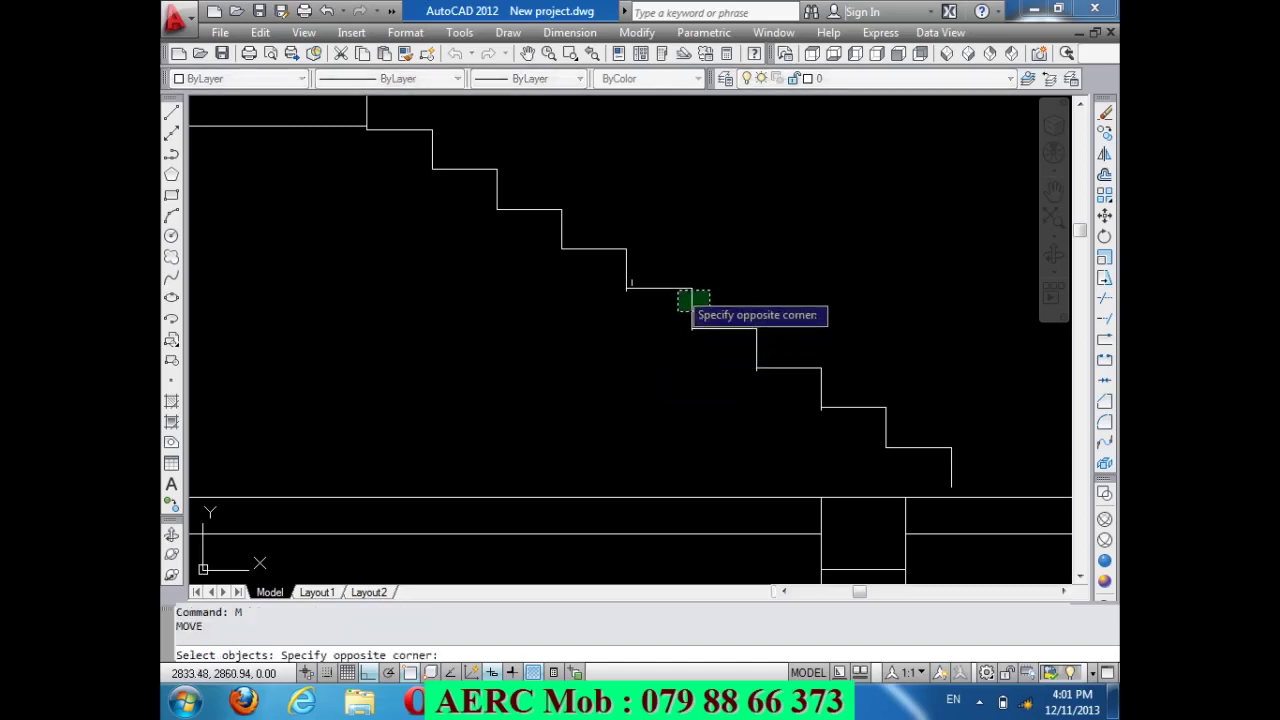
pyautogui.click(678, 291)
pyautogui.click(671, 294)
pyautogui.click(654, 283)
pyautogui.scroll(5, 643, 297)
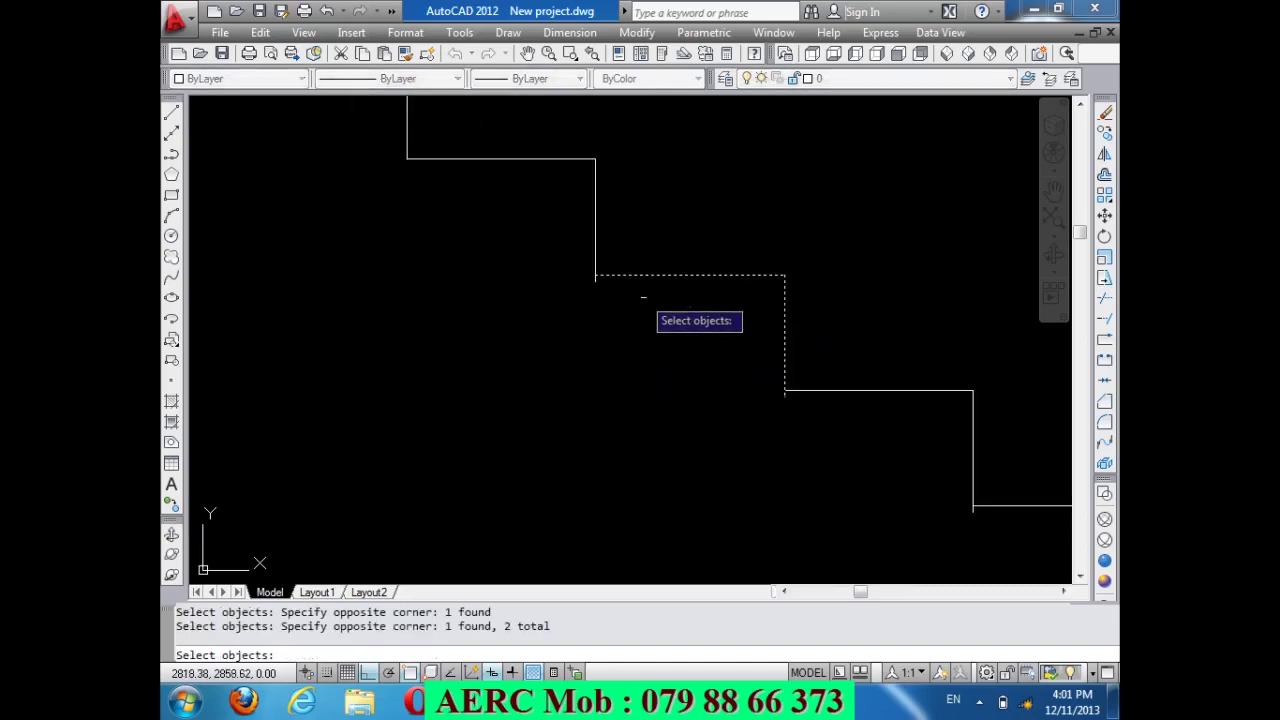
pyautogui.scroll(3, 595, 272)
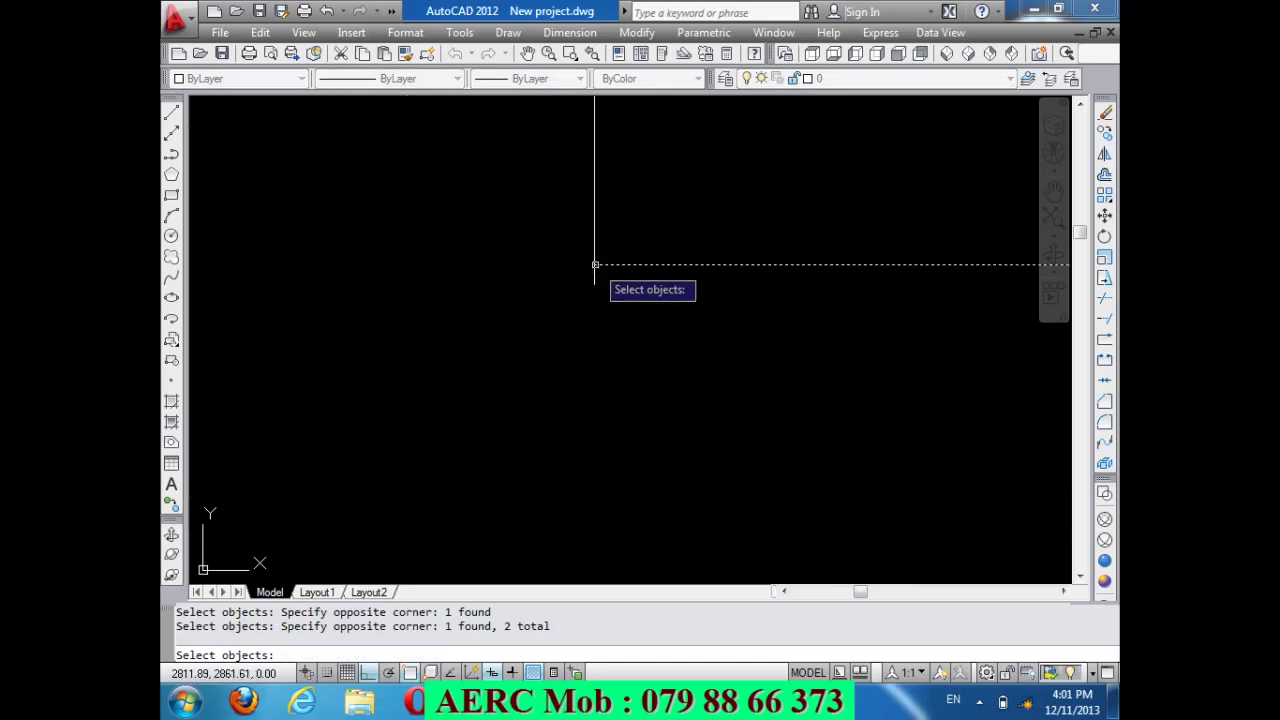
pyautogui.press('Return')
pyautogui.click(595, 265)
pyautogui.click(594, 272)
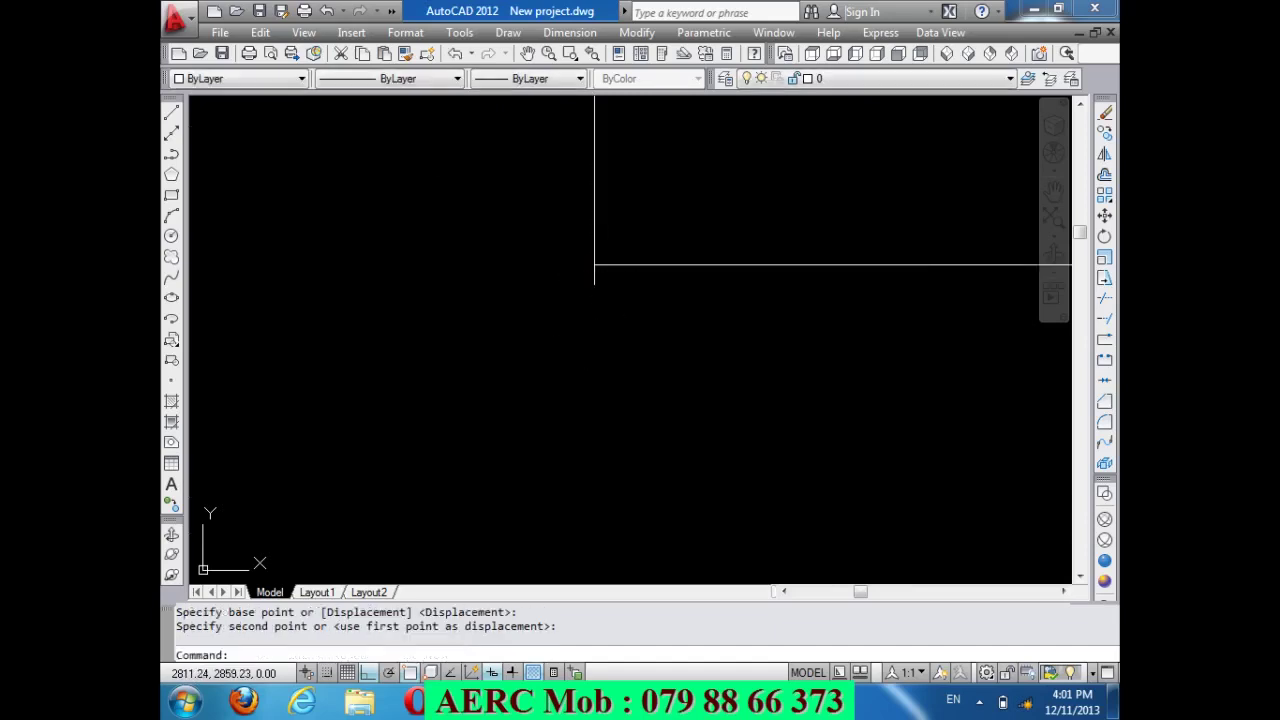
# Move the next tread and riser at the step corner lower to close the gap.
pyautogui.press('Return')
pyautogui.click(680, 296)
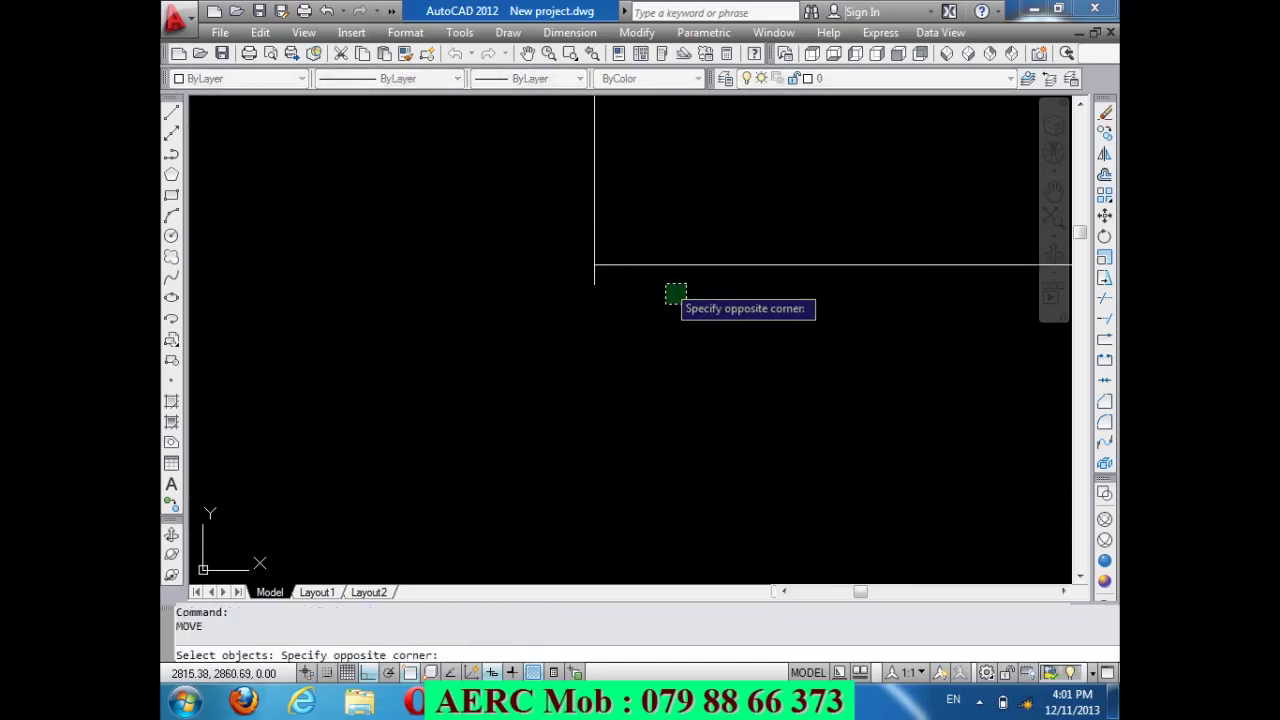
pyautogui.scroll(-2, 640, 296)
pyautogui.click(633, 296)
pyautogui.click(891, 357)
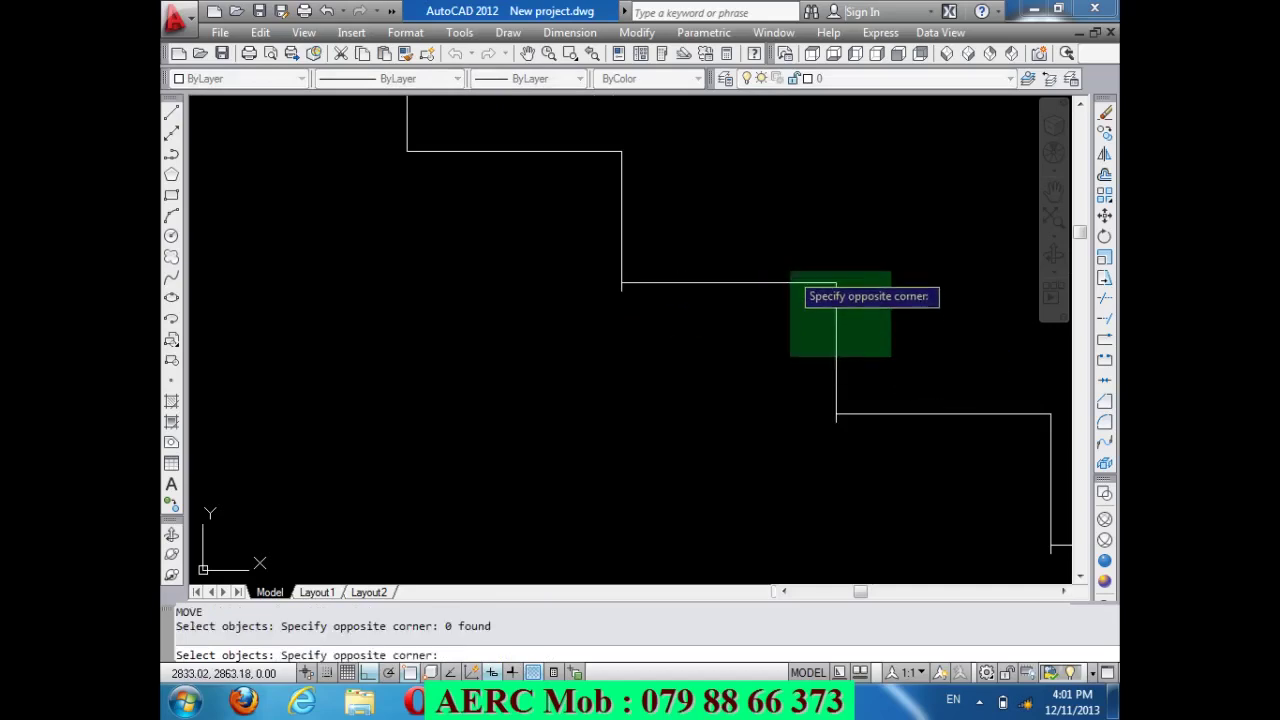
pyautogui.click(772, 265)
pyautogui.scroll(4, 637, 307)
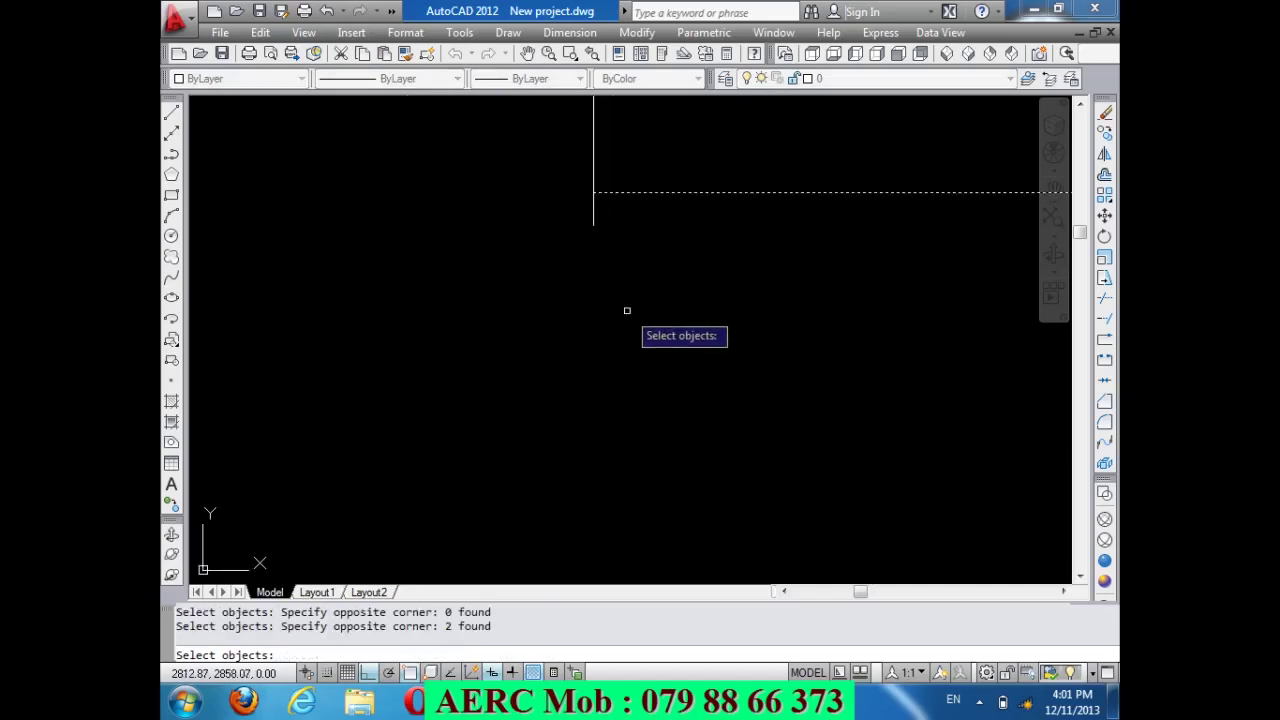
pyautogui.press('Return')
pyautogui.click(595, 191)
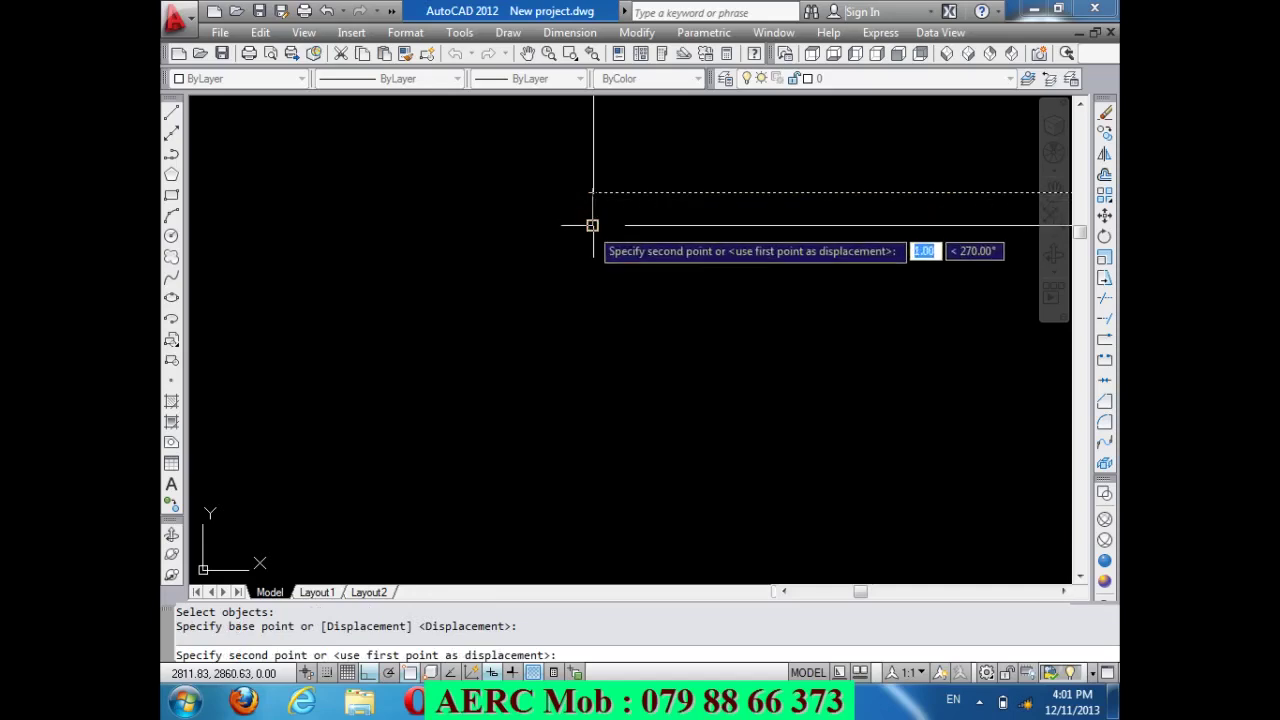
pyautogui.click(594, 224)
pyautogui.scroll(-5, 440, 221)
pyautogui.scroll(-4, 540, 311)
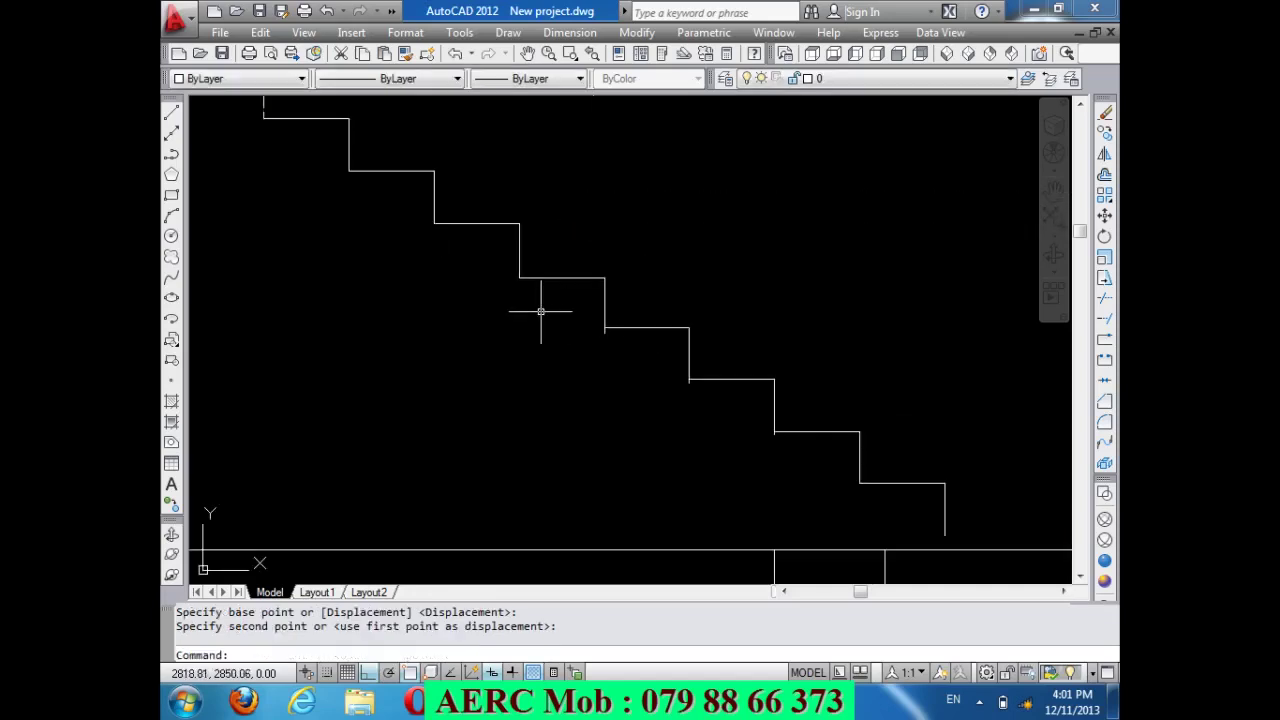
pyautogui.scroll(4, 811, 412)
pyautogui.scroll(-2, 790, 408)
pyautogui.scroll(1, 481, 298)
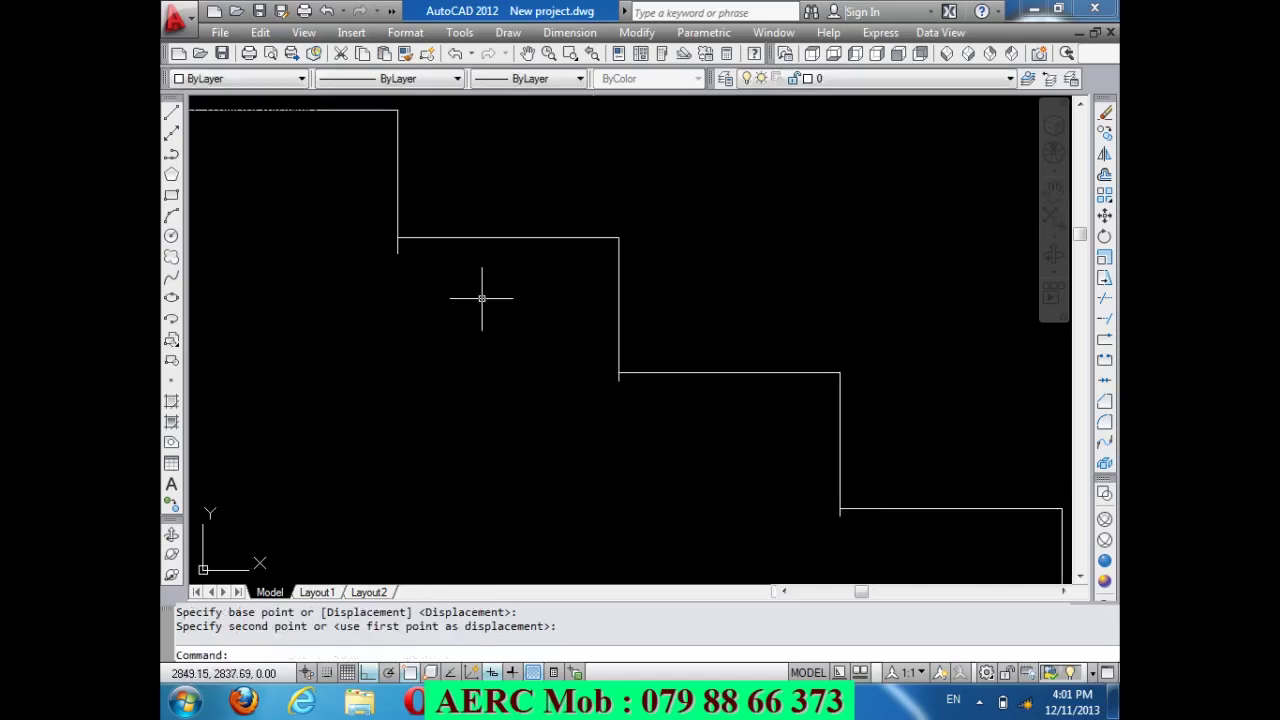
# Move another step's tread and riser down so it joins the stepped profile.
pyautogui.write('m')
pyautogui.press('Return')
pyautogui.click(720, 300)
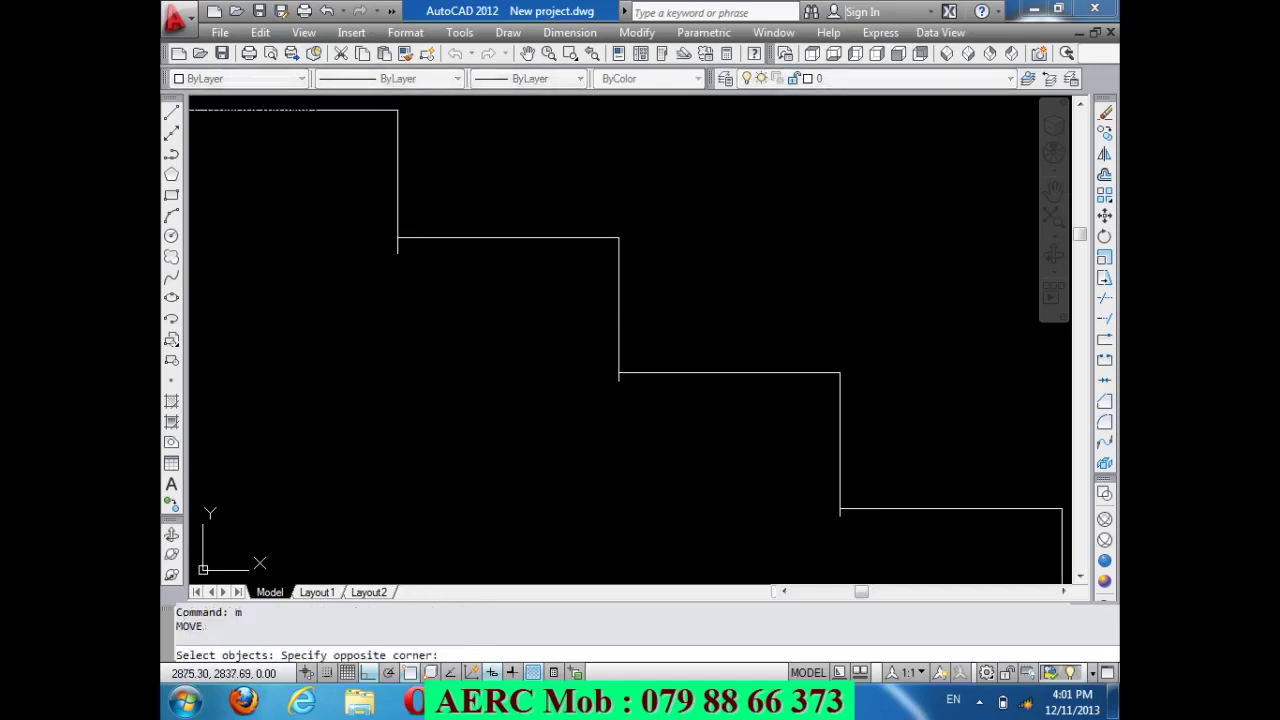
pyautogui.click(512, 204)
pyautogui.scroll(4, 406, 252)
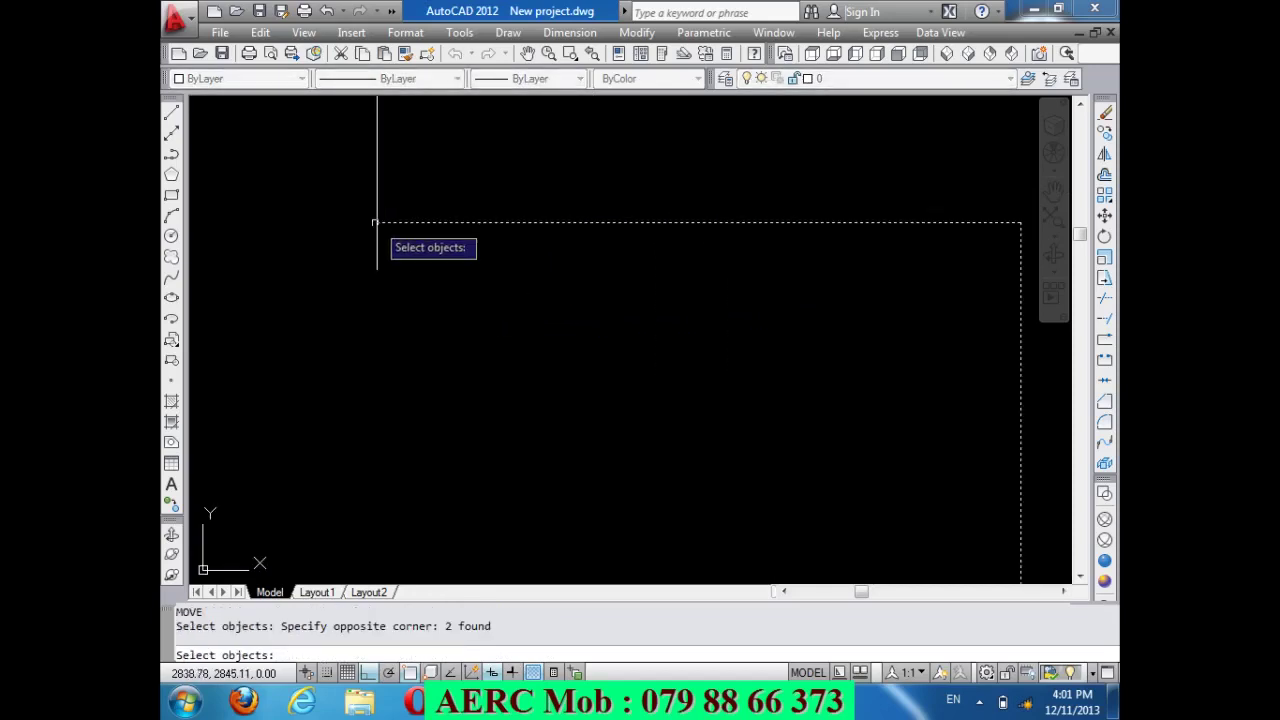
pyautogui.press('Return')
pyautogui.click(376, 222)
pyautogui.click(377, 264)
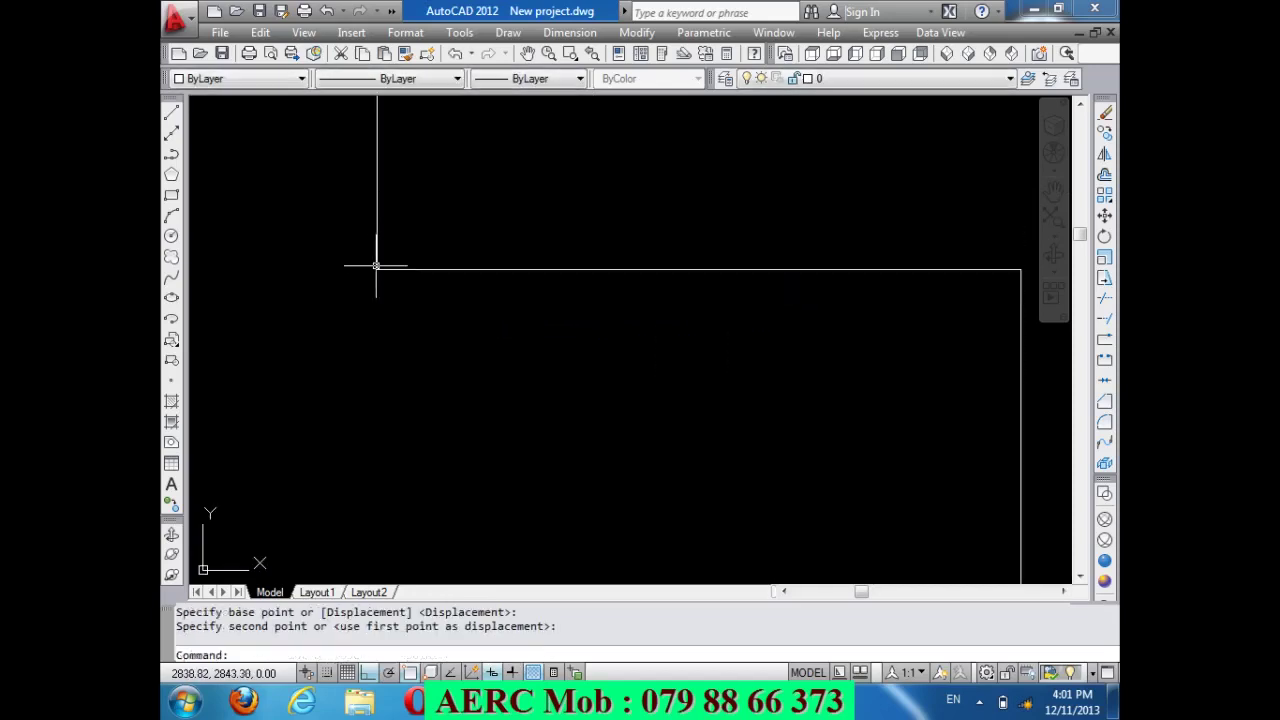
pyautogui.scroll(-2, 356, 220)
pyautogui.scroll(2, 709, 467)
pyautogui.scroll(2, 709, 467)
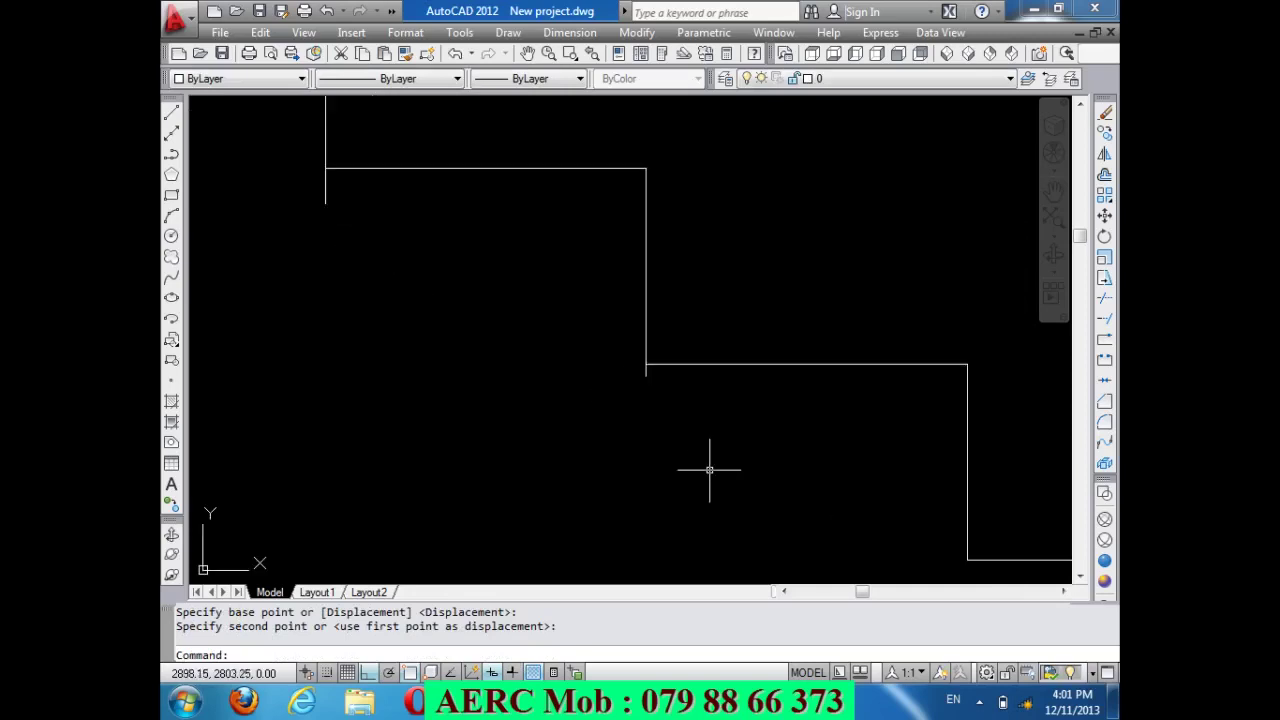
# Shift a further tread and riser down, using the tread's left end as base point.
pyautogui.write('m')
pyautogui.press('Return')
pyautogui.click(711, 243)
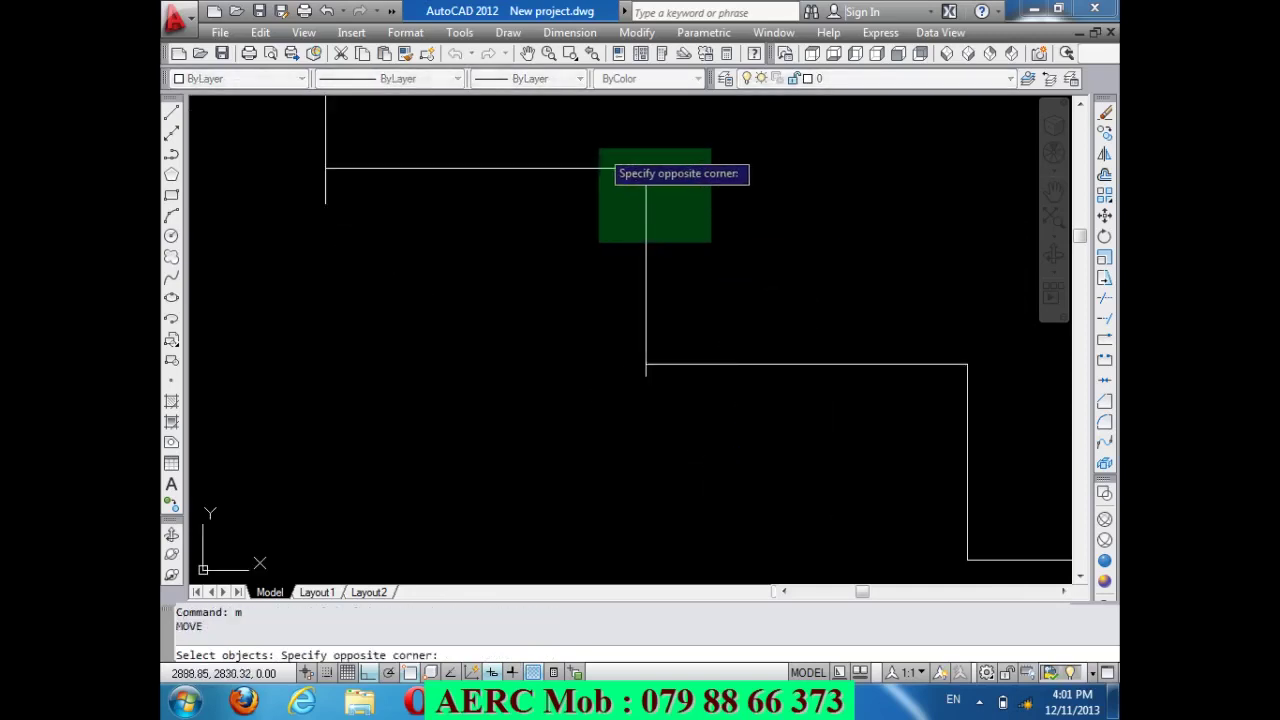
pyautogui.click(599, 150)
pyautogui.press('Return')
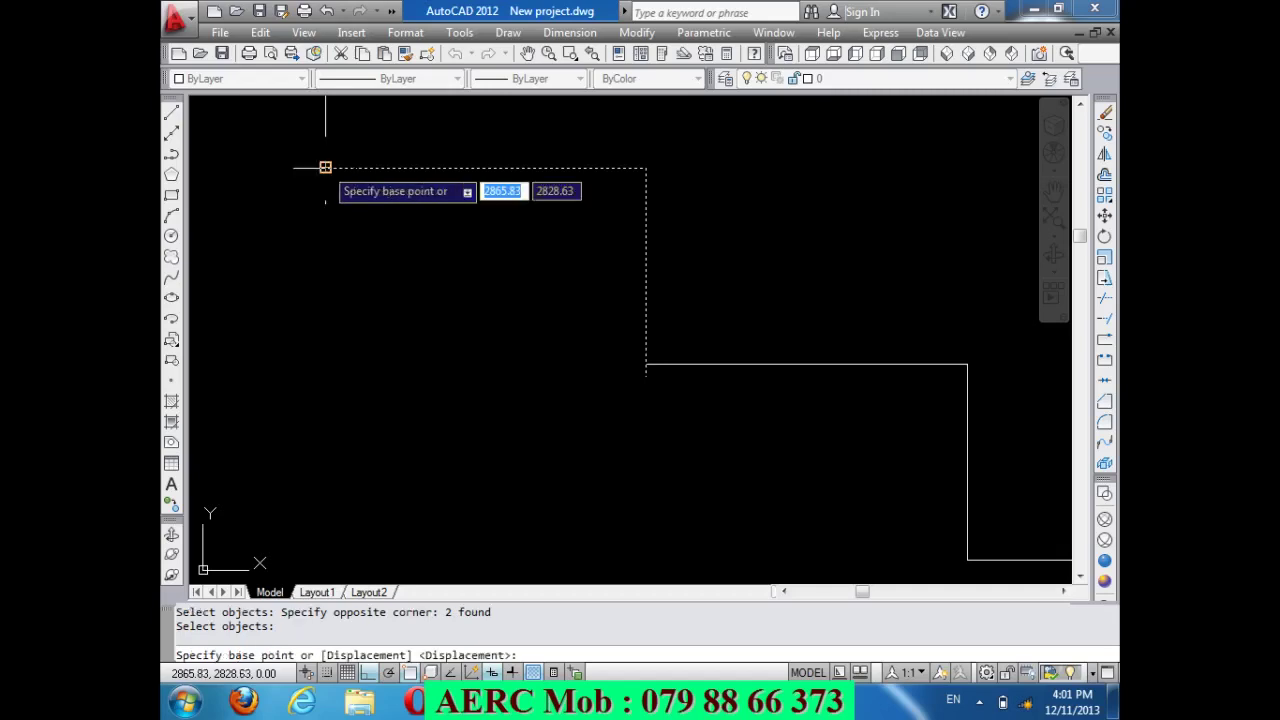
pyautogui.click(325, 168)
pyautogui.click(323, 203)
pyautogui.scroll(-3, 316, 194)
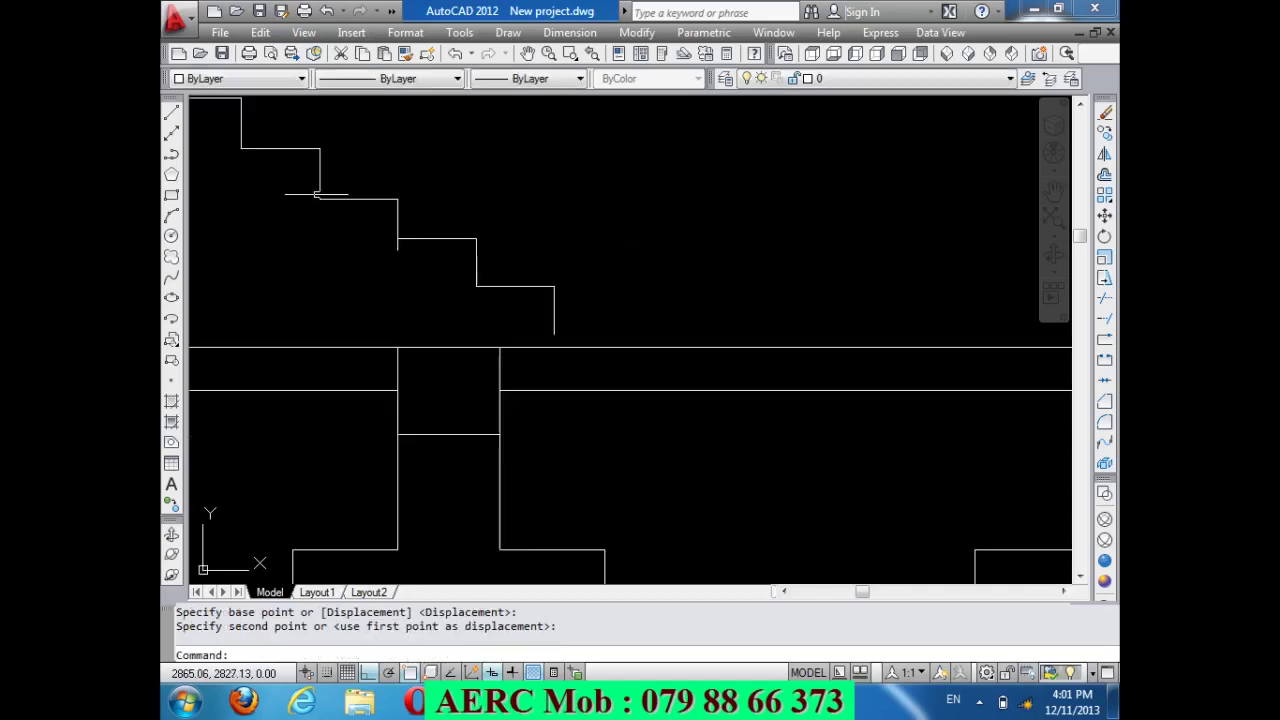
# Move the four lines of the lower steps down into position.
pyautogui.write('m')
pyautogui.press('Return')
pyautogui.click(609, 321)
pyautogui.click(467, 222)
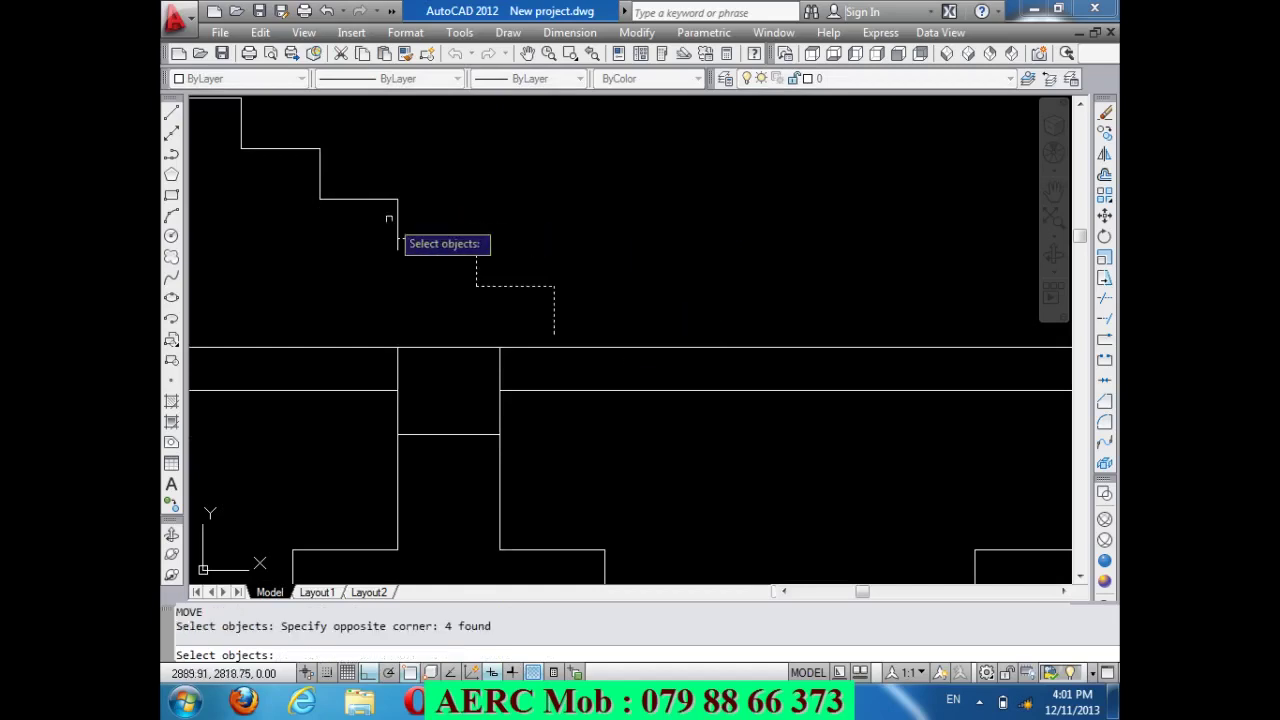
pyautogui.scroll(5, 398, 240)
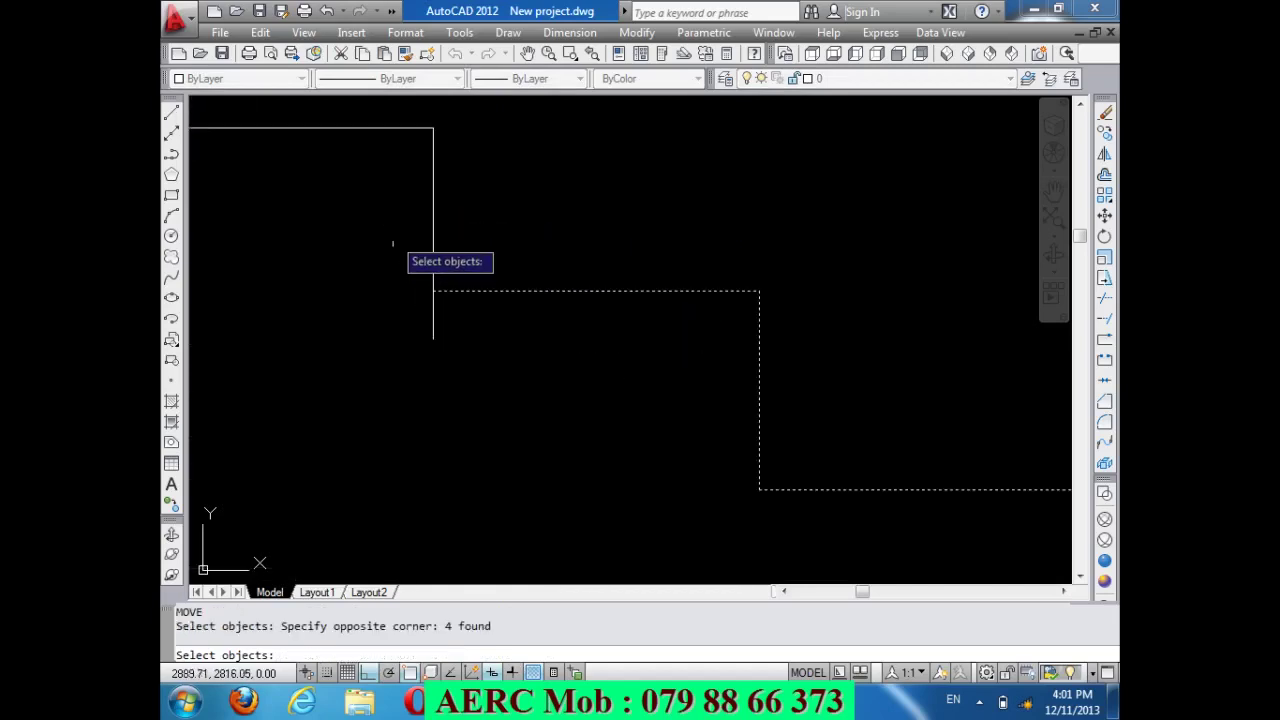
pyautogui.press('Return')
pyautogui.click(433, 290)
pyautogui.click(433, 339)
pyautogui.scroll(-2, 430, 300)
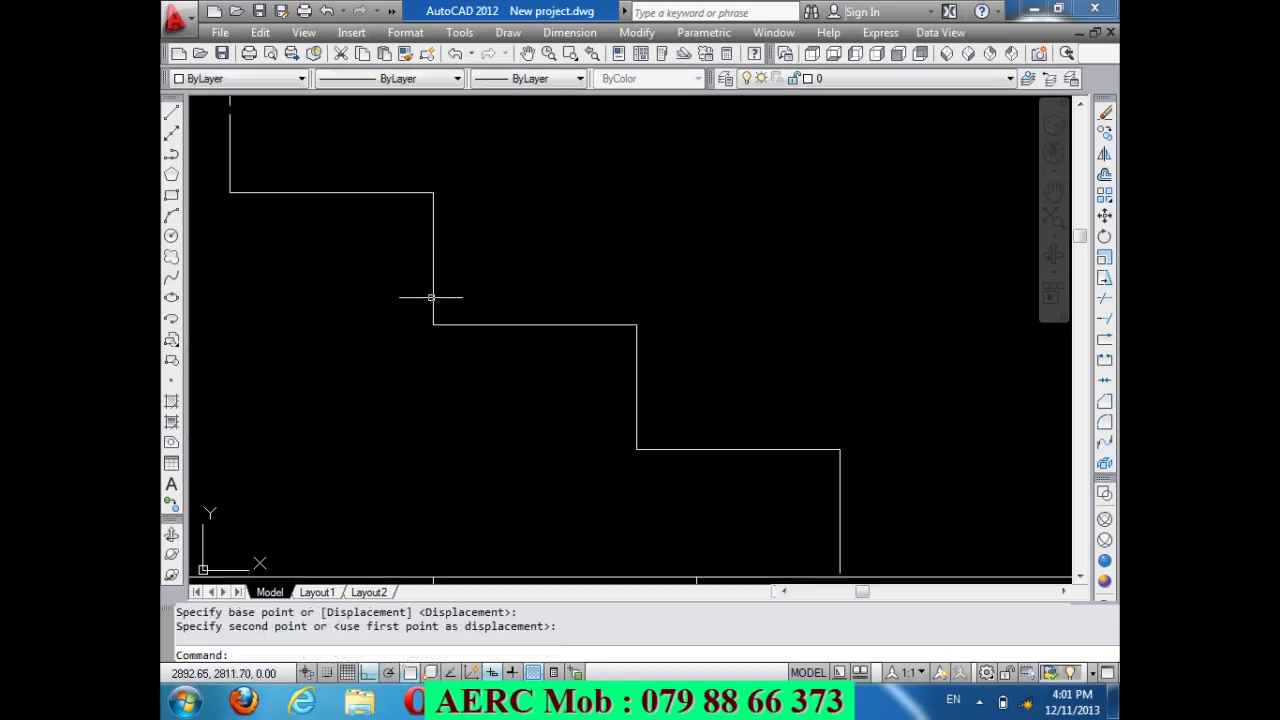
pyautogui.scroll(-4, 432, 291)
pyautogui.scroll(3, 603, 410)
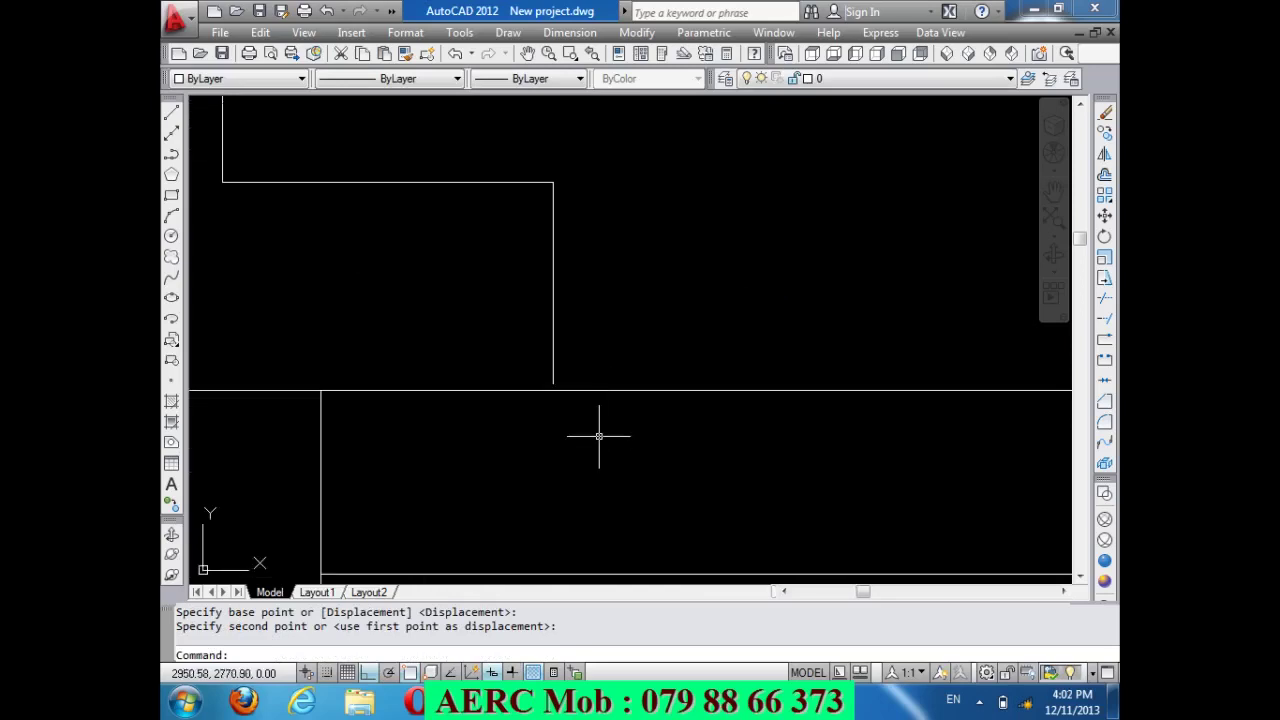
pyautogui.write('ex')
# Launch Extend with the default boundaries and zoom out to view the whole staircase.
pyautogui.press('Return')
pyautogui.press('Return')
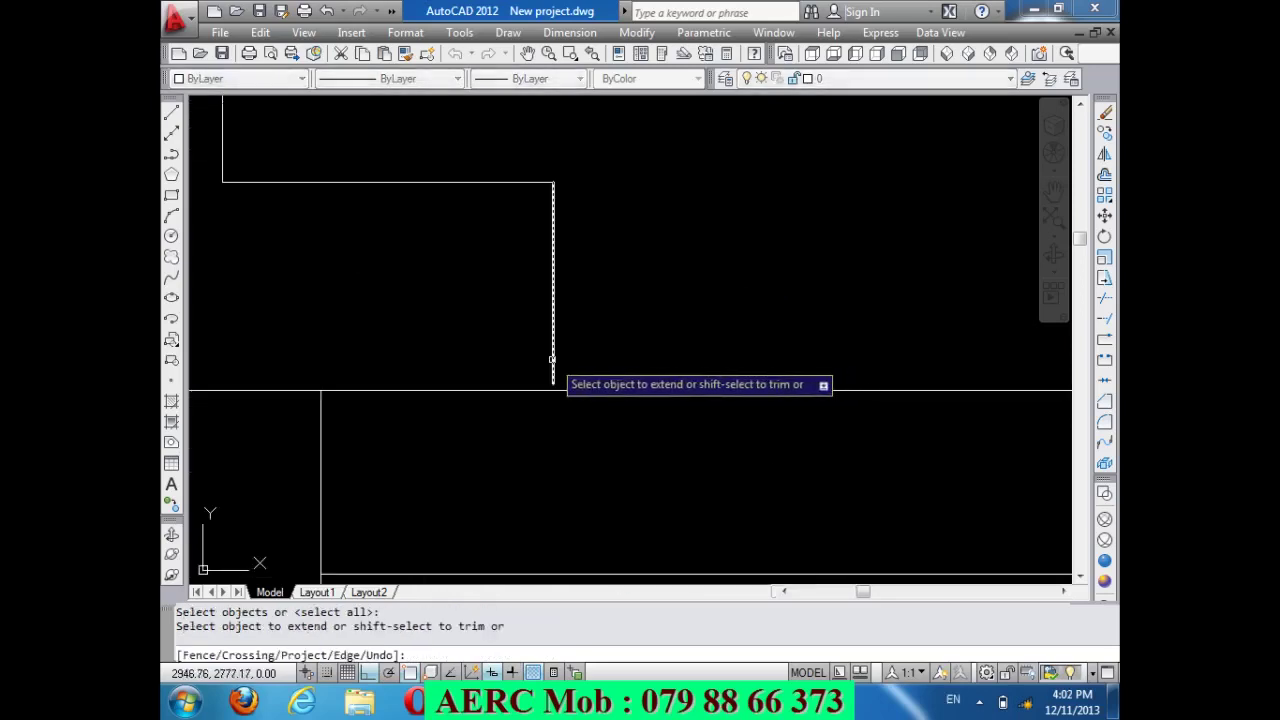
pyautogui.scroll(-2, 562, 382)
pyautogui.scroll(-1, 609, 368)
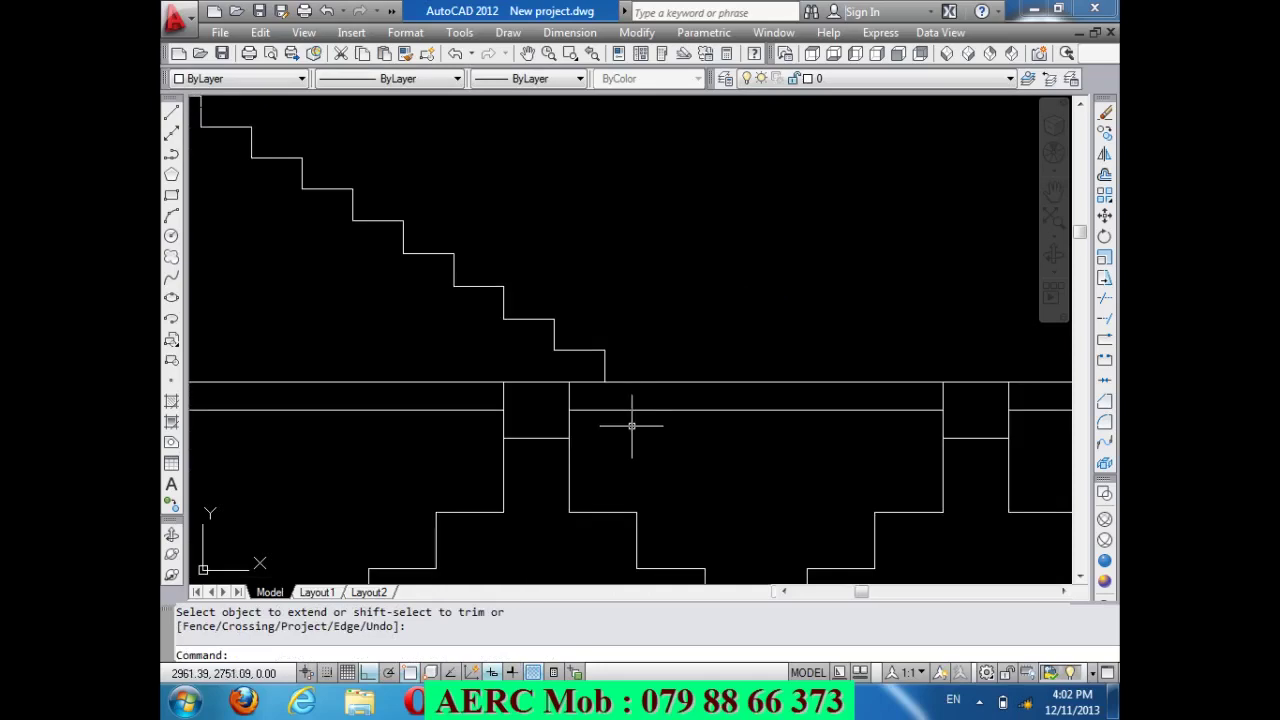
pyautogui.scroll(-3, 600, 350)
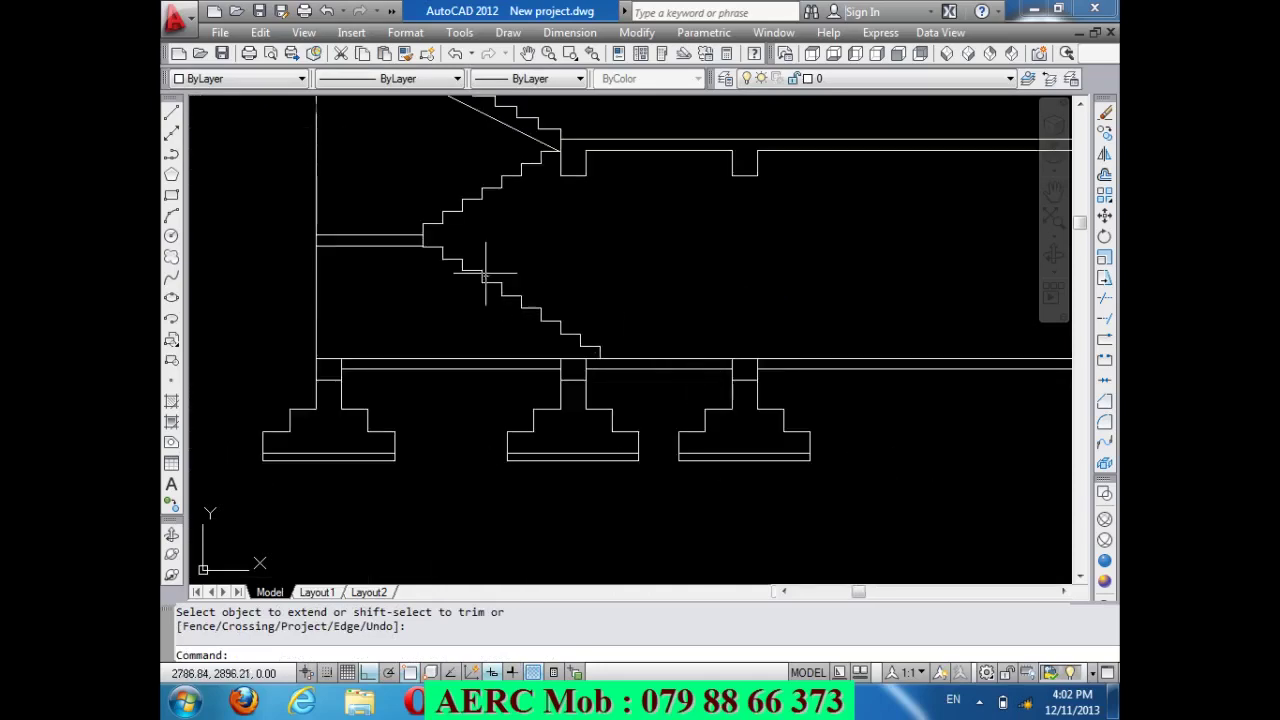
pyautogui.scroll(3, 389, 225)
pyautogui.scroll(-1, 508, 259)
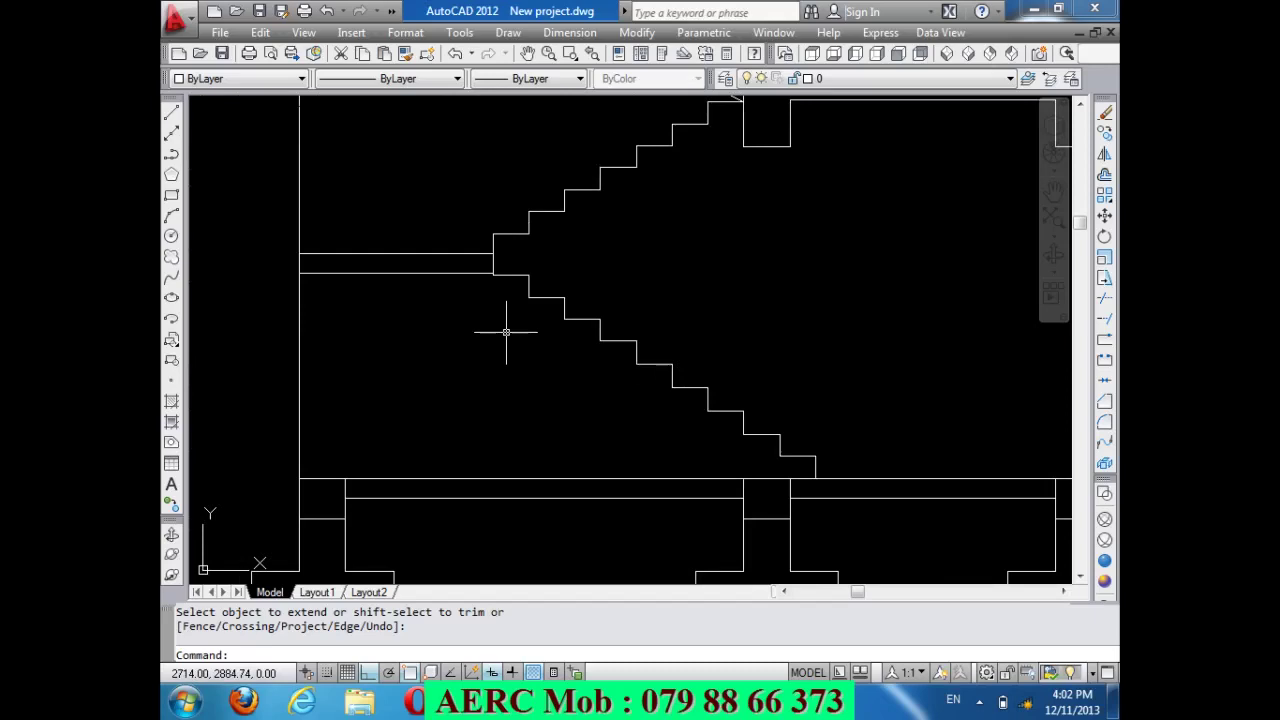
# Draw a diagonal line from the lower flight's bottom end up to the landing corner.
pyautogui.write('l')
pyautogui.press('Return')
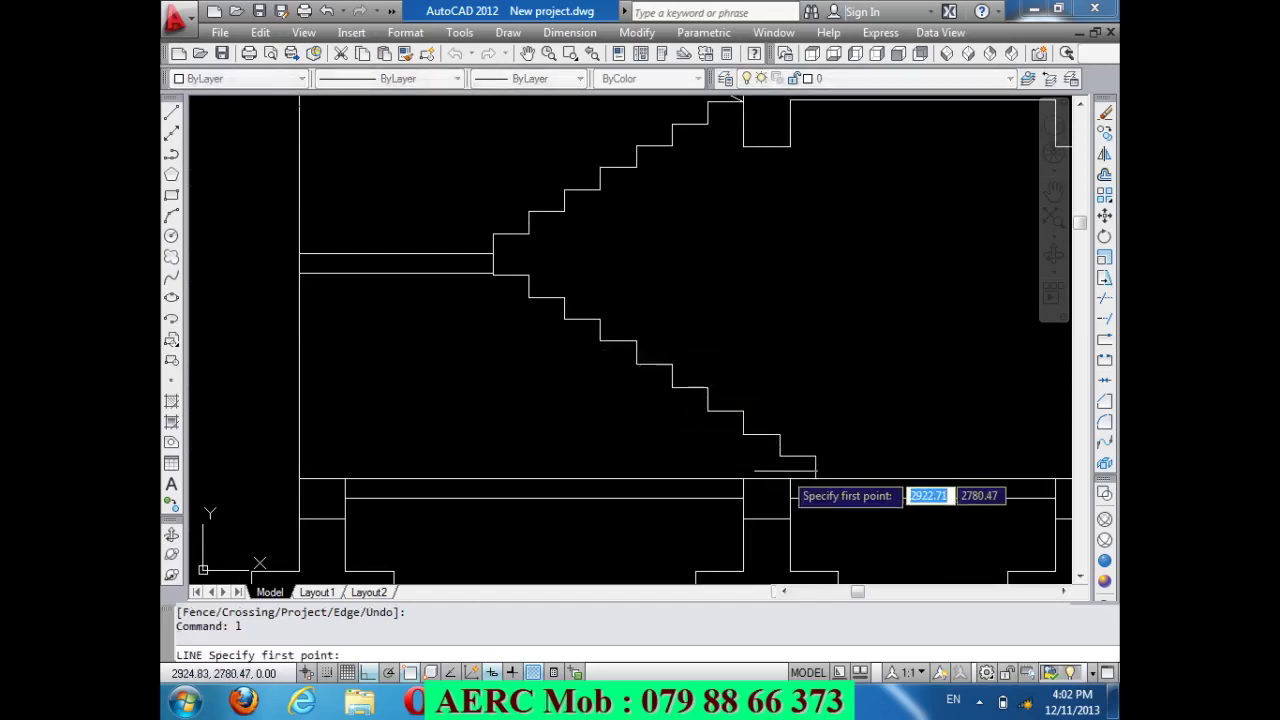
pyautogui.click(815, 474)
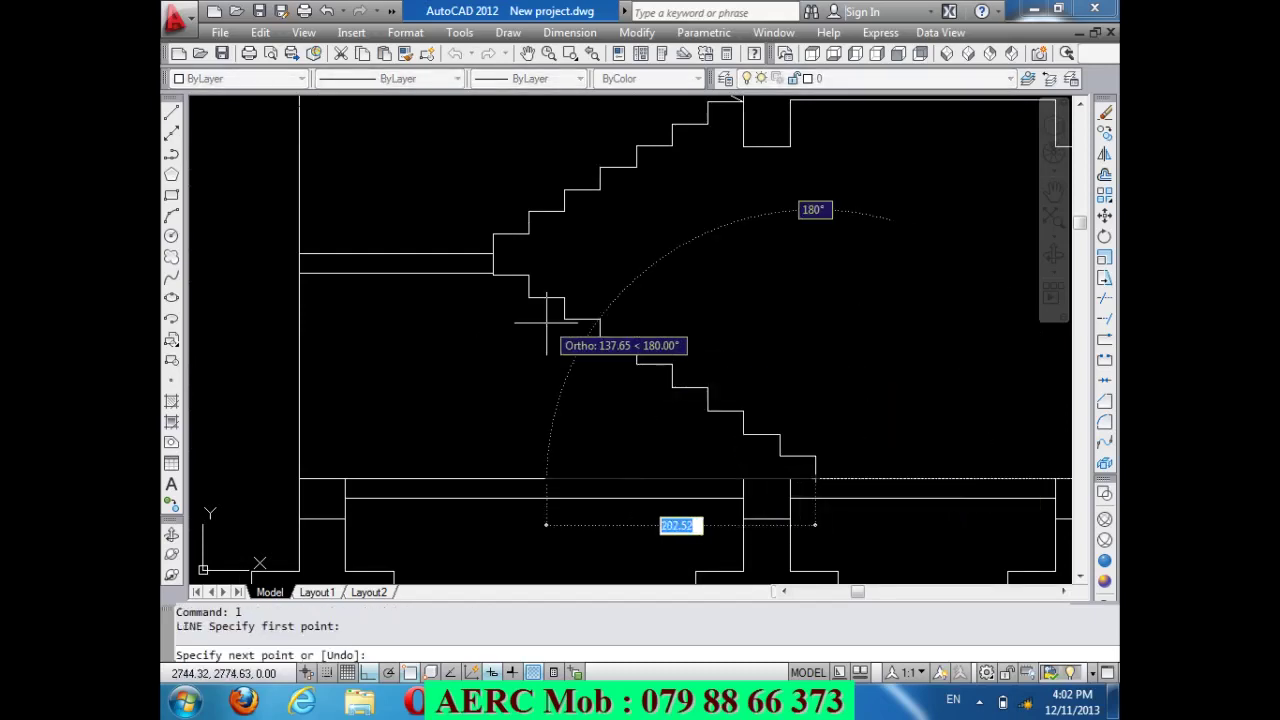
pyautogui.scroll(3, 505, 284)
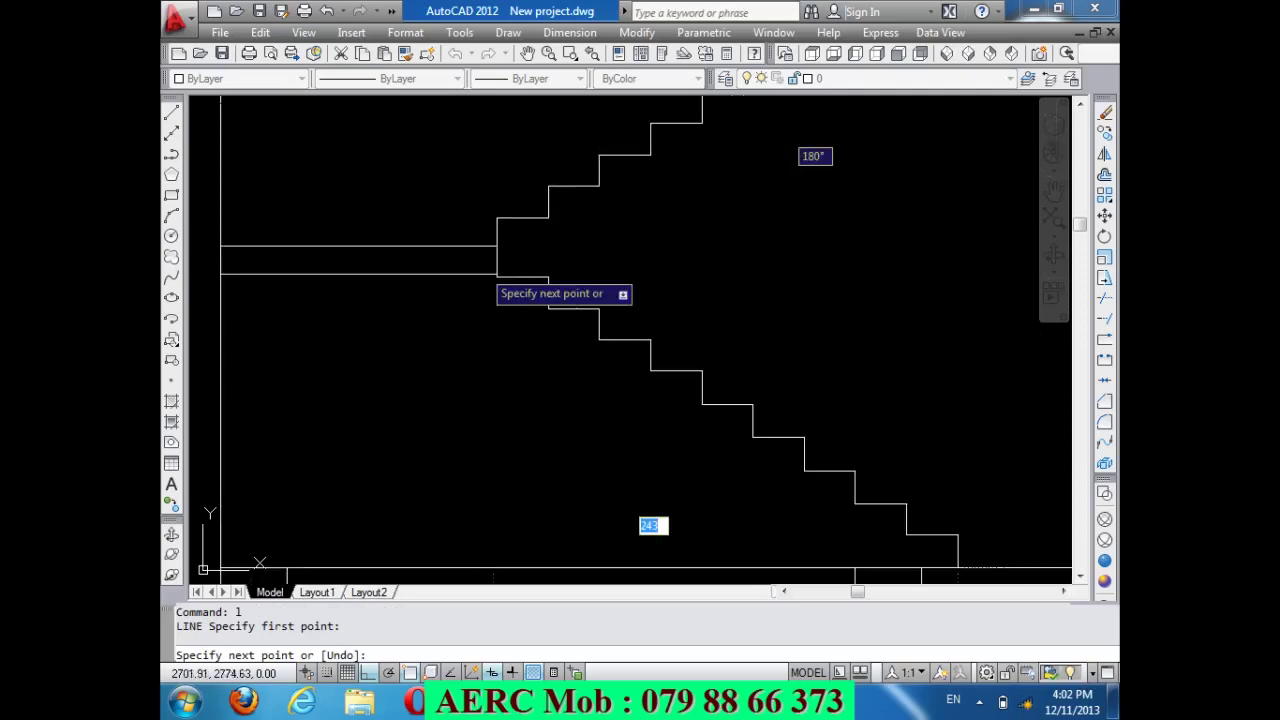
pyautogui.click(502, 280)
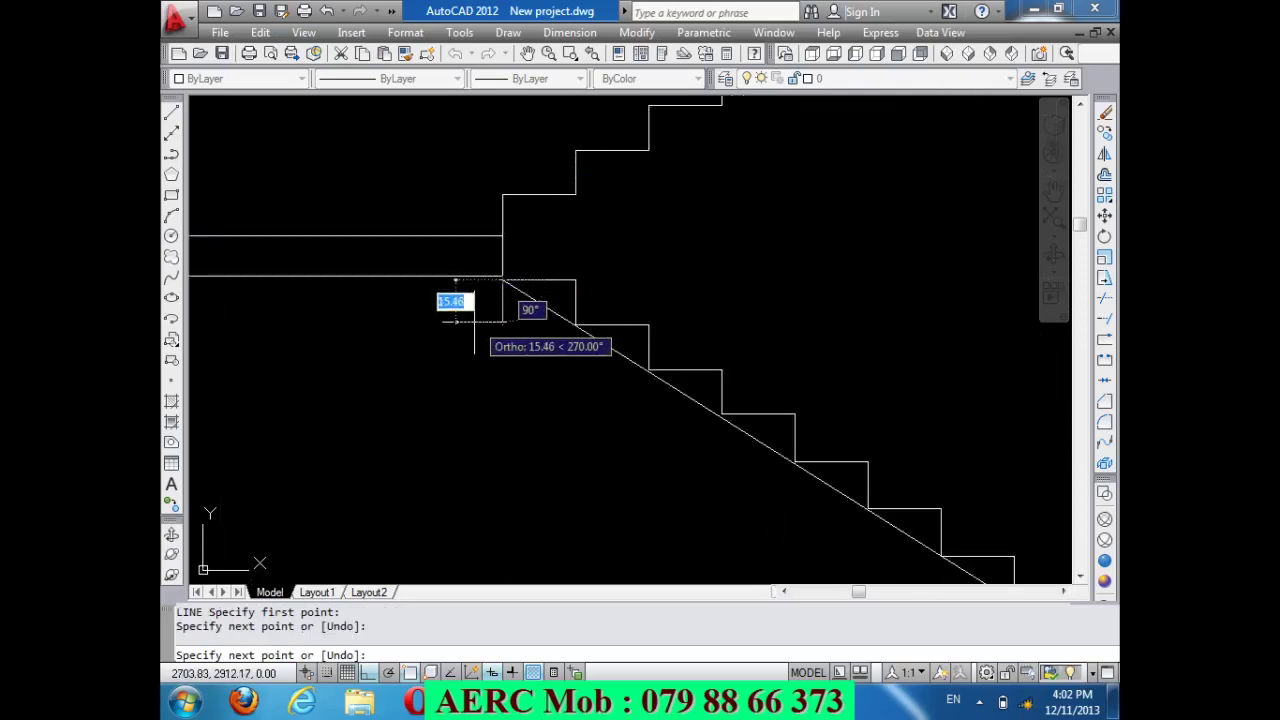
pyautogui.press('Return')
pyautogui.scroll(-3, 414, 300)
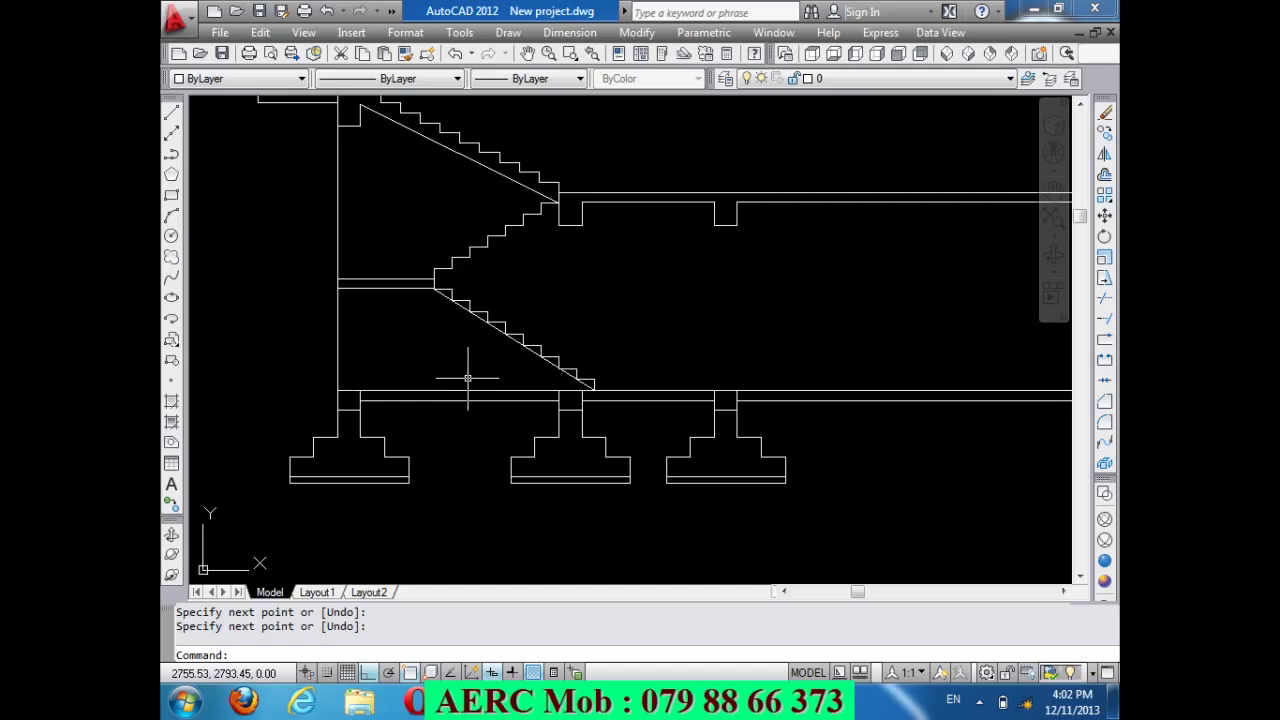
# Offset the lower flight's diagonal 15 units below it to form the slab thickness.
pyautogui.write('o')
pyautogui.press('Return')
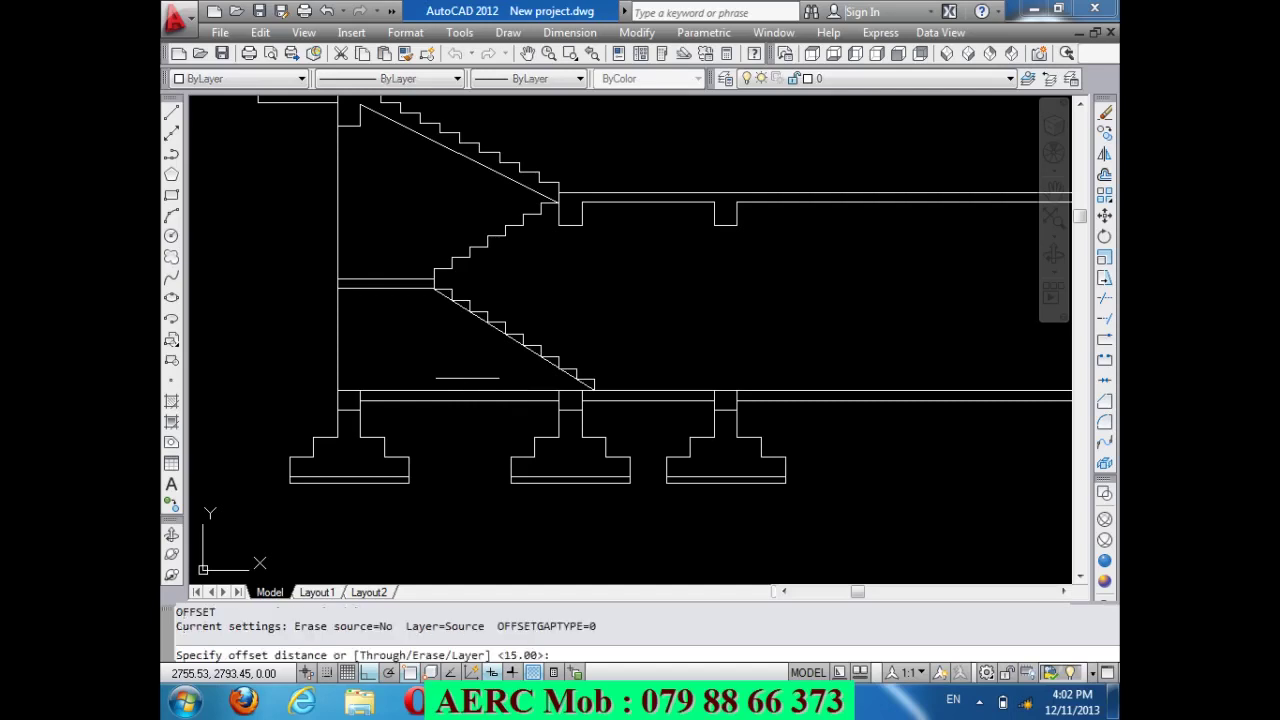
pyautogui.press('Return')
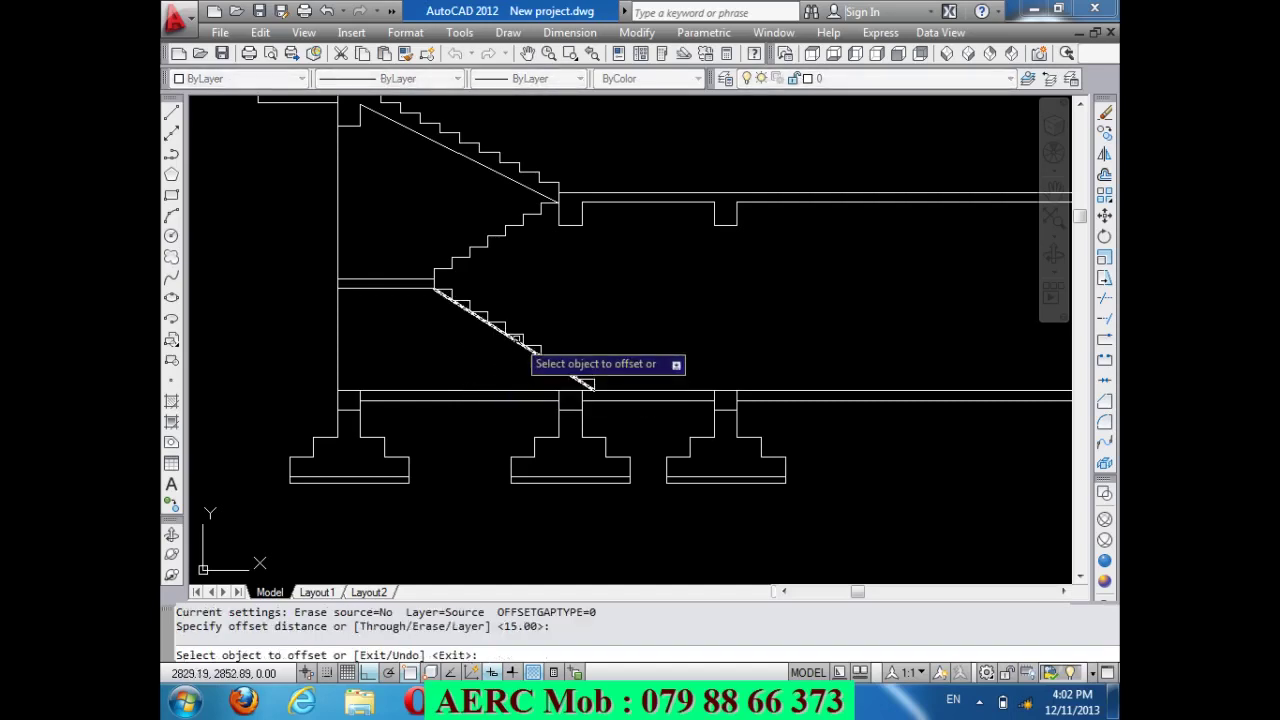
pyautogui.click(475, 314)
pyautogui.click(435, 450)
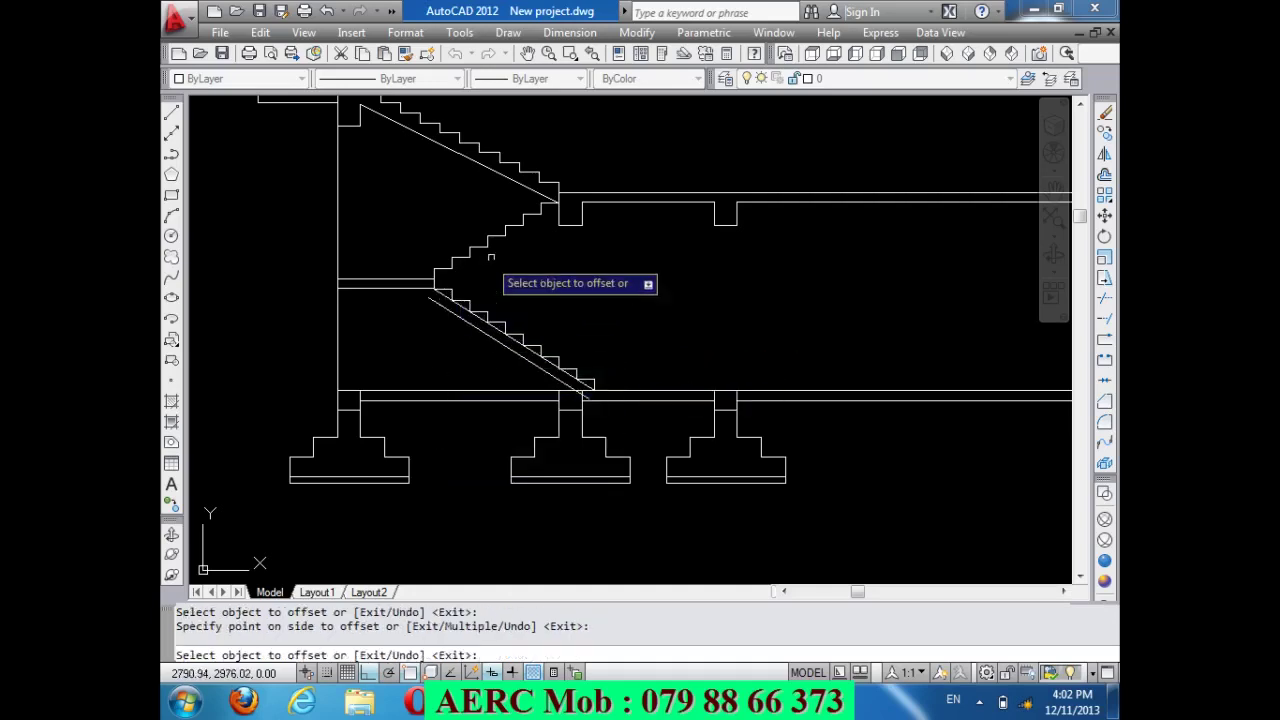
pyautogui.press('Return')
pyautogui.write('e')
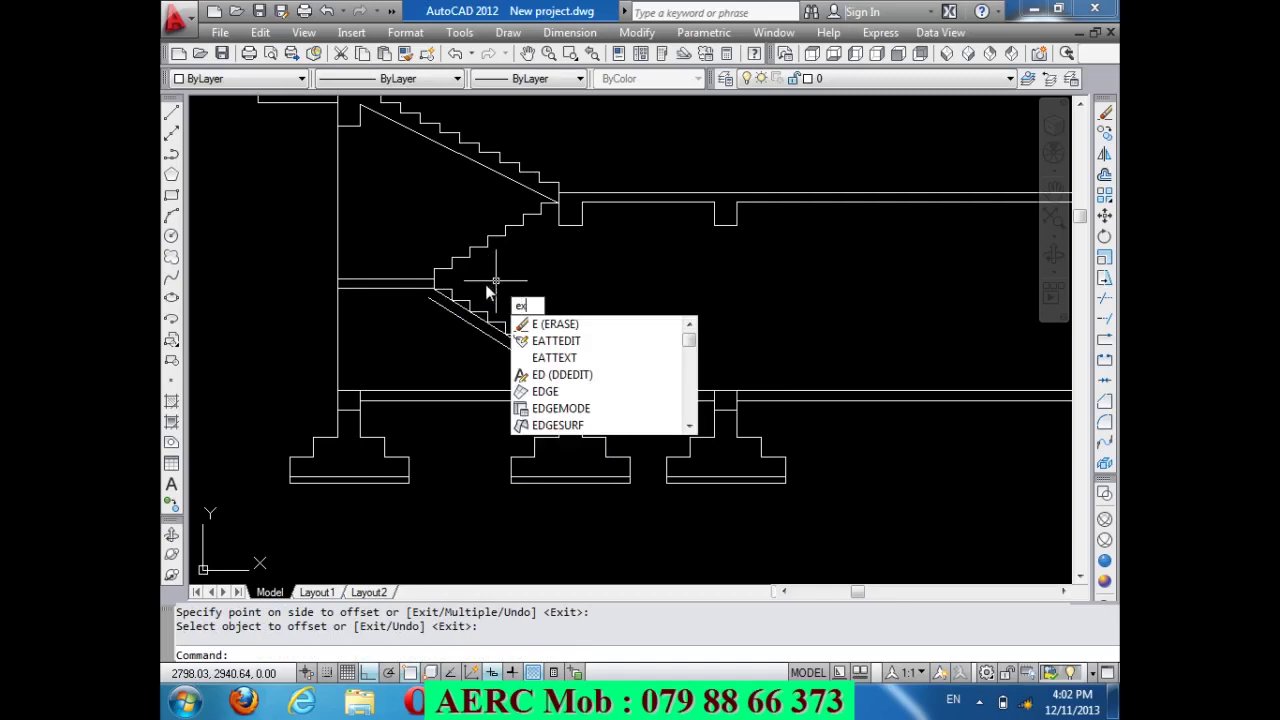
# Extend the new offset diagonal up to the landing slab line.
pyautogui.write('x')
pyautogui.press('Return')
pyautogui.press('Return')
pyautogui.click(450, 307)
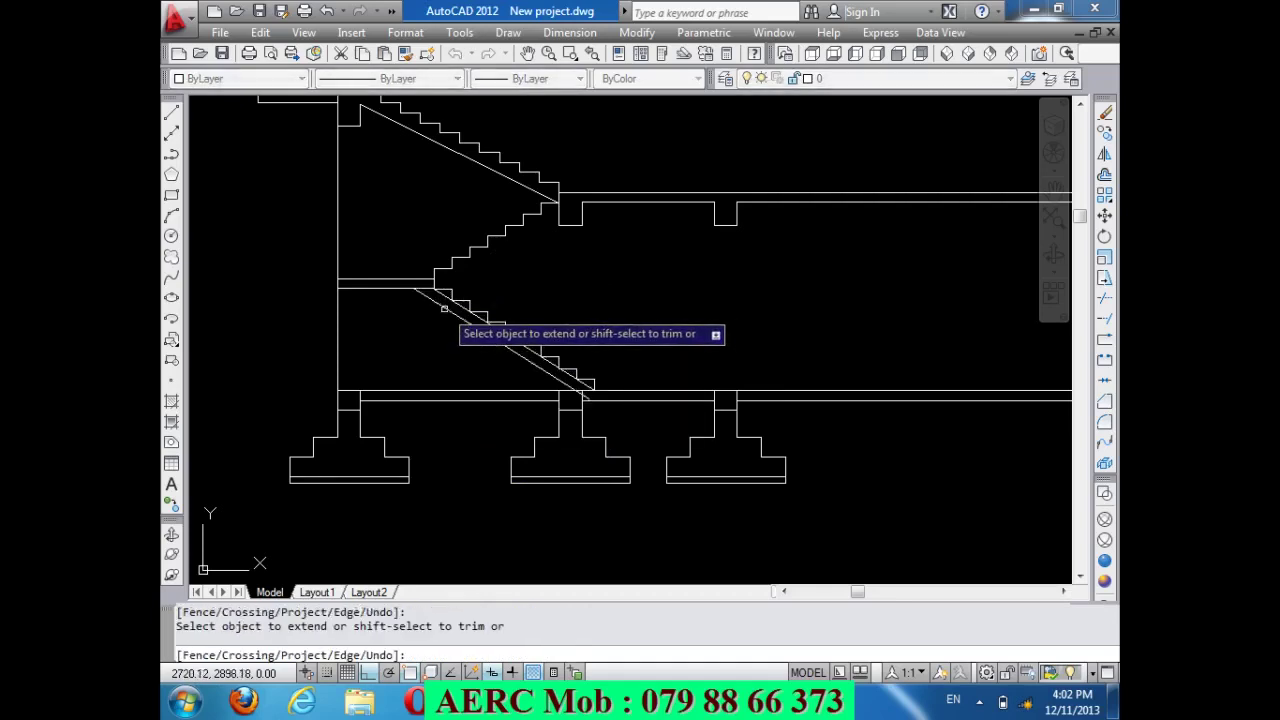
pyautogui.press('Return')
# Delete the original diagonal line under the steps.
pyautogui.scroll(2, 510, 350)
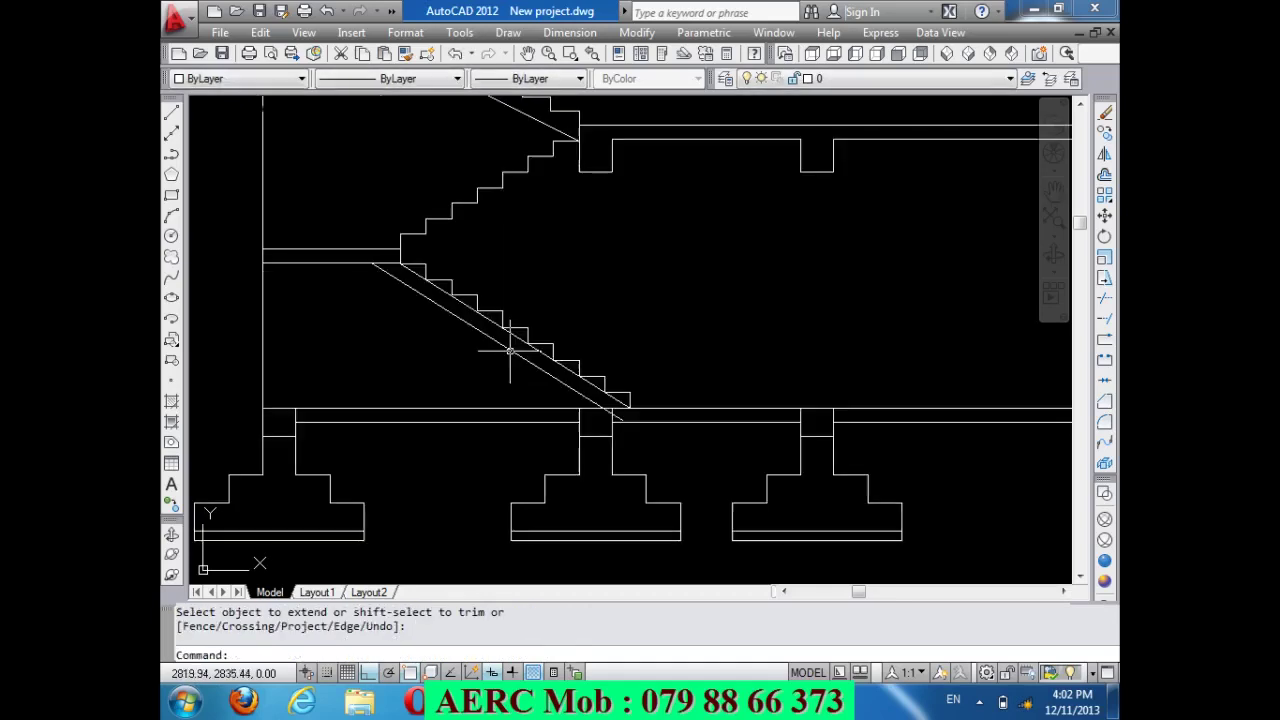
pyautogui.press('Return')
pyautogui.click(586, 378)
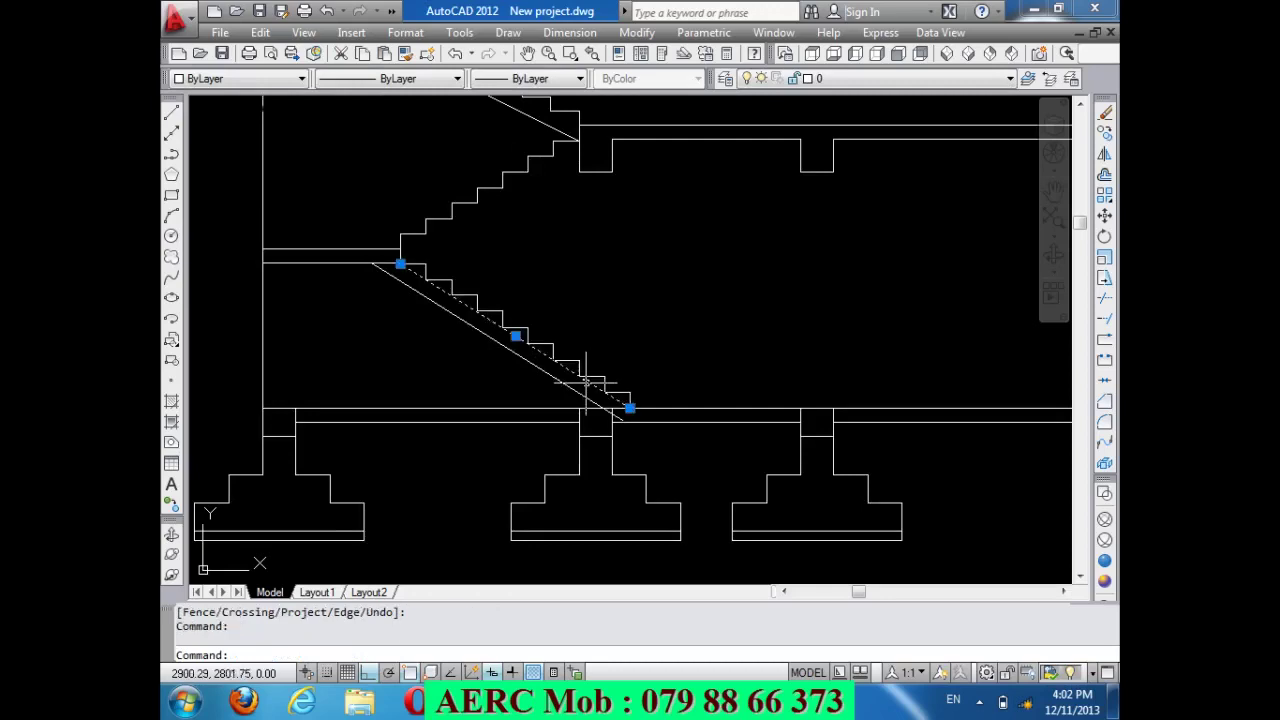
pyautogui.press('Delete')
# Trim the offset diagonal's end that runs below the floor slab.
pyautogui.scroll(2, 608, 459)
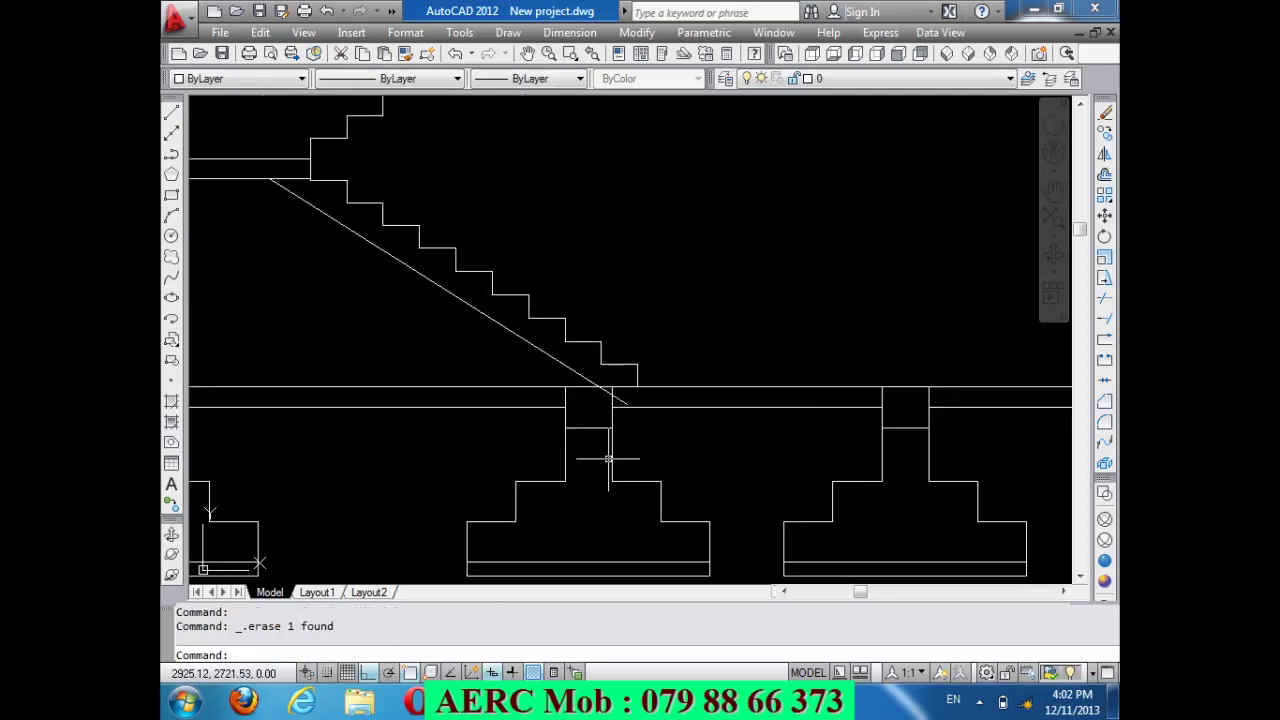
pyautogui.write('tr')
pyautogui.press('Return')
pyautogui.press('Return')
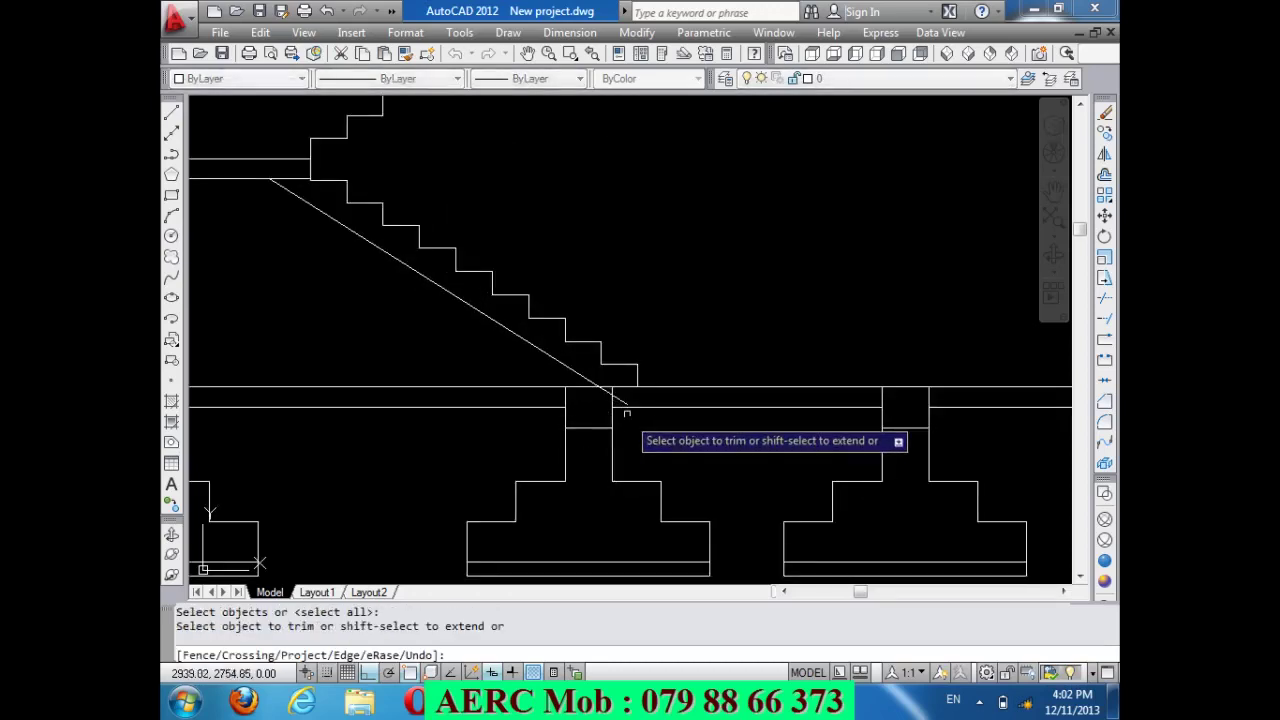
pyautogui.scroll(2, 620, 405)
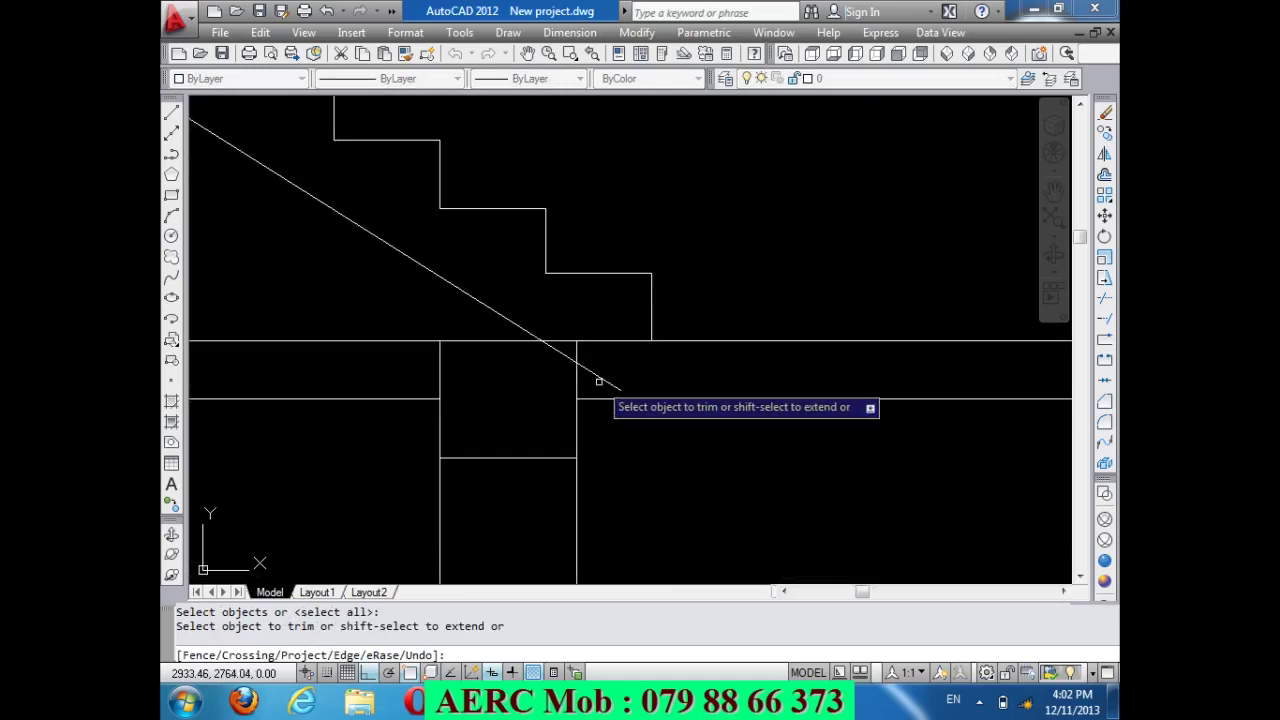
pyautogui.click(601, 377)
pyautogui.scroll(-2, 558, 354)
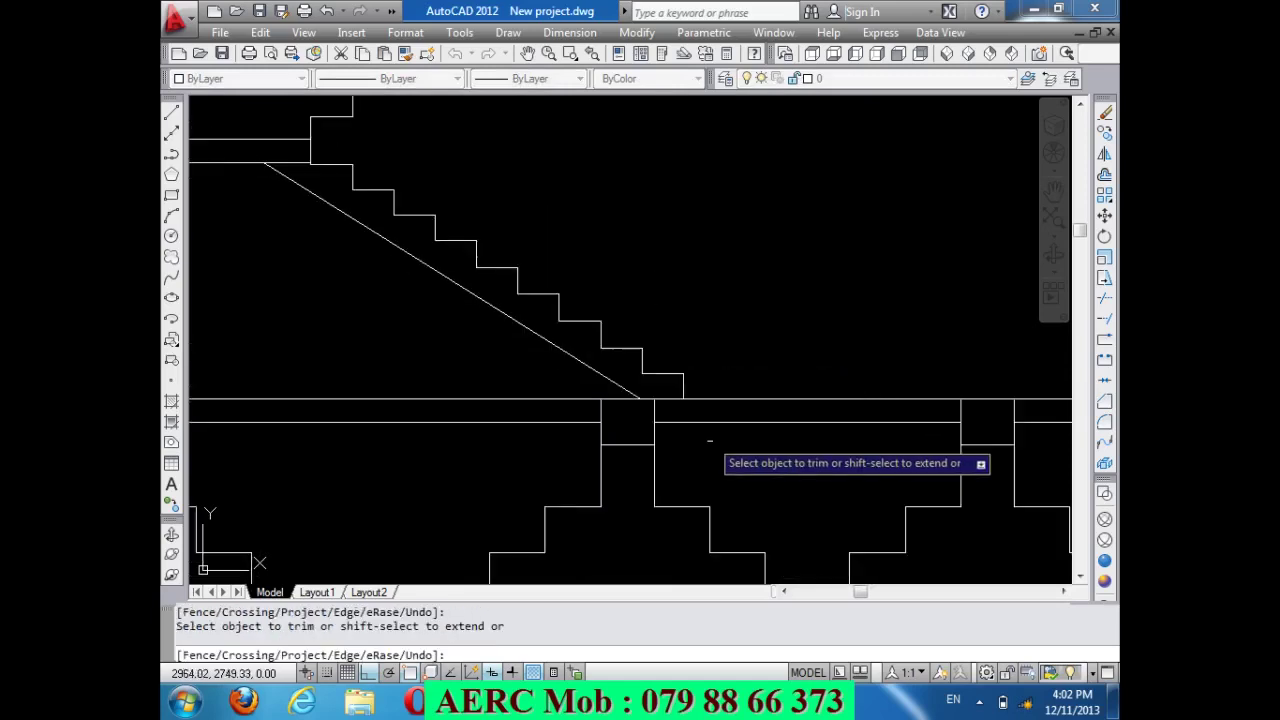
pyautogui.scroll(-2, 709, 443)
pyautogui.scroll(3, 520, 360)
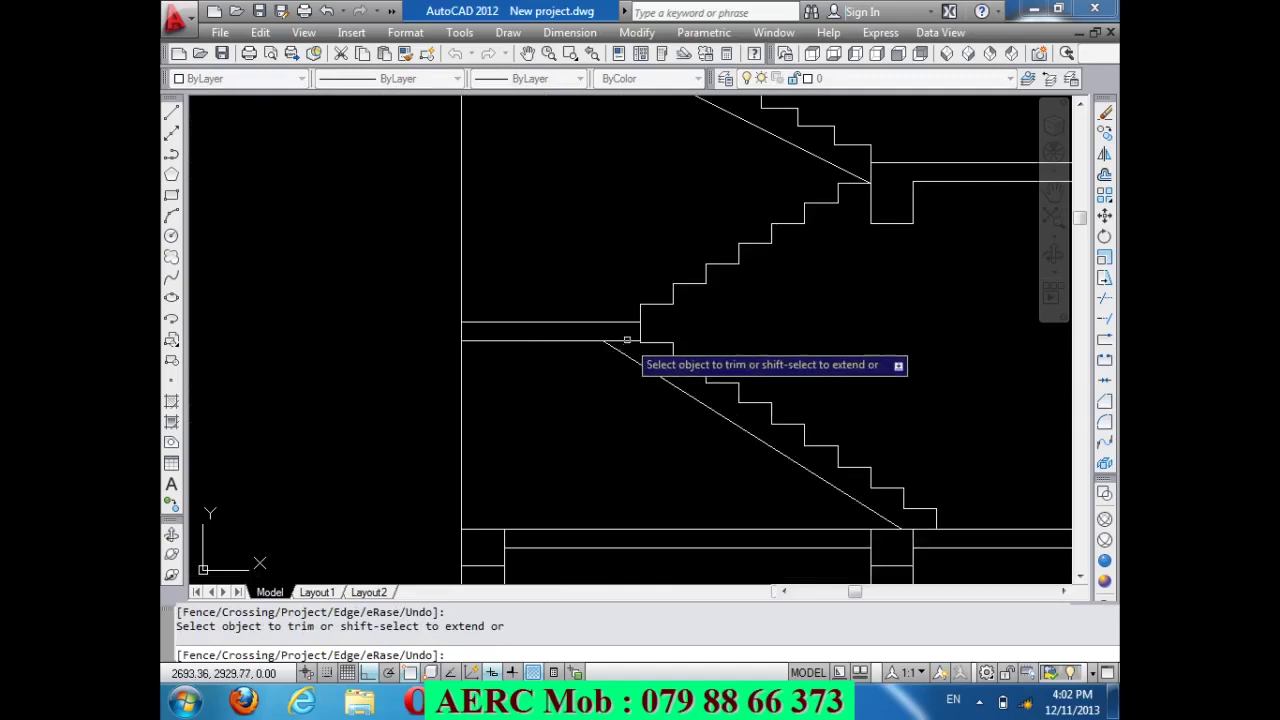
pyautogui.press('Return')
pyautogui.scroll(-2, 538, 428)
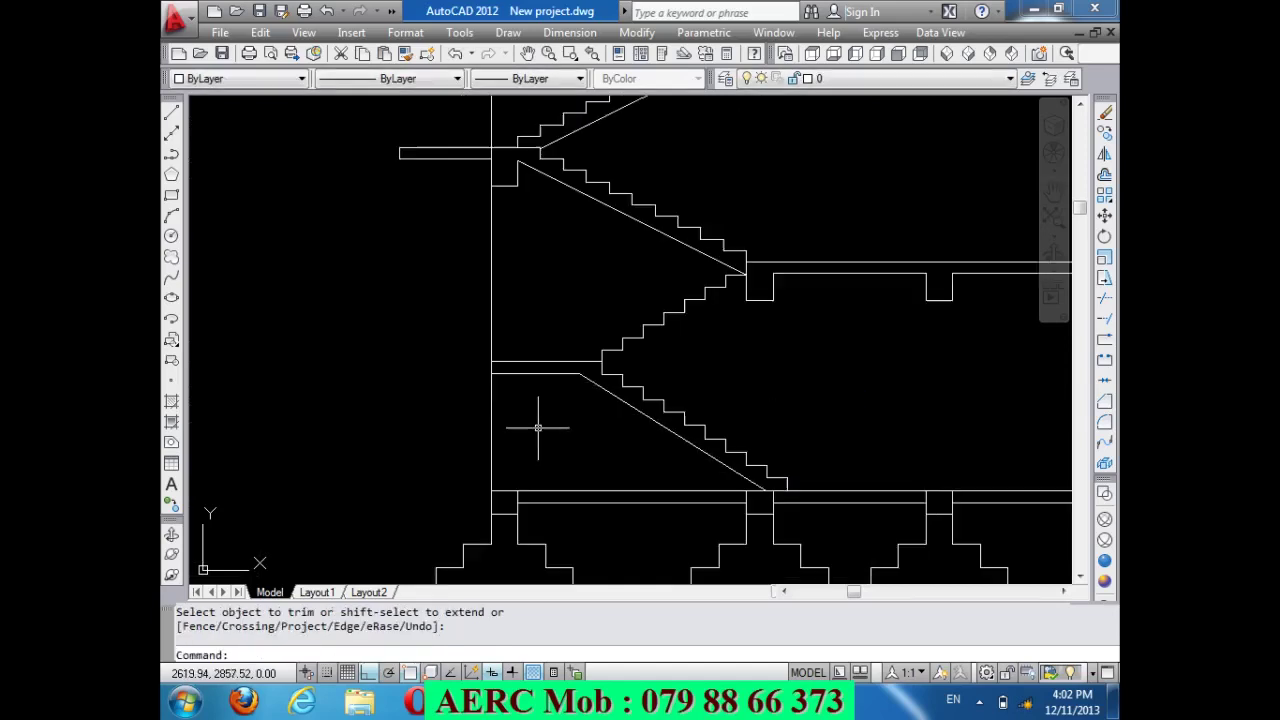
# Draw a diagonal from the upper flight's bottom step to the upper landing corner.
pyautogui.write('L')
pyautogui.press('Return')
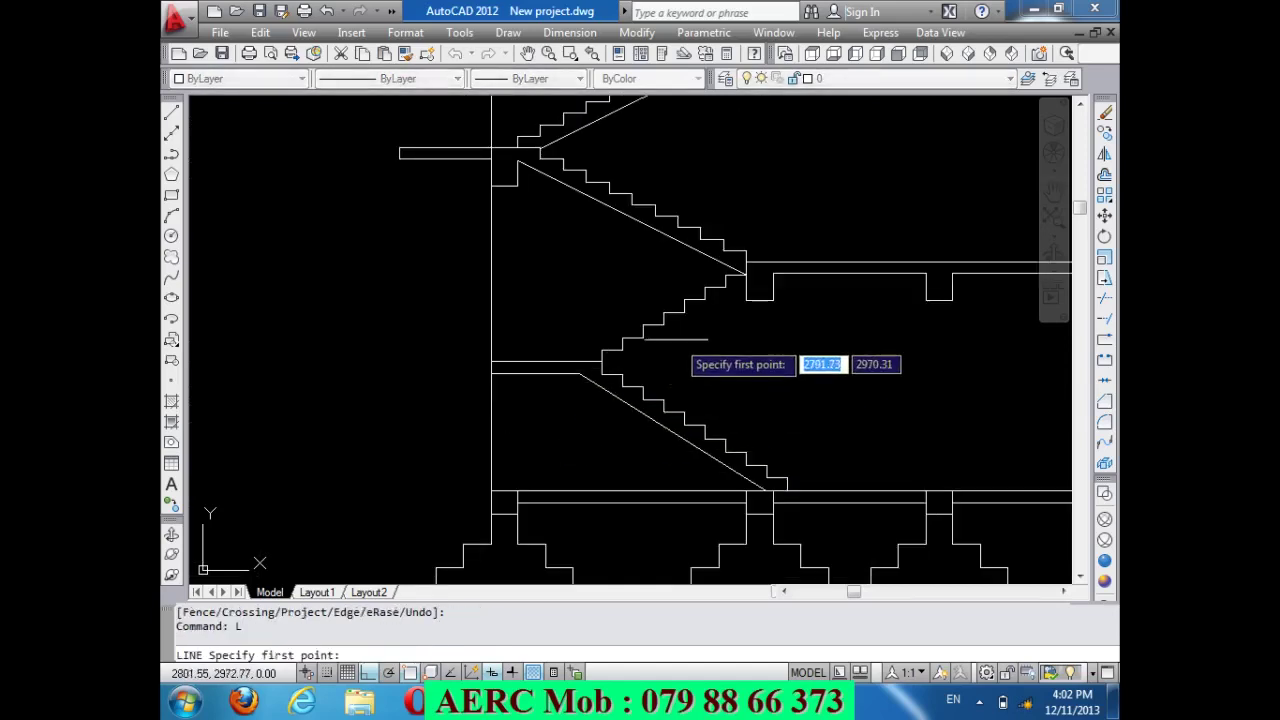
pyautogui.scroll(3, 594, 352)
pyautogui.scroll(3, 592, 352)
pyautogui.click(592, 352)
pyautogui.scroll(-2, 600, 365)
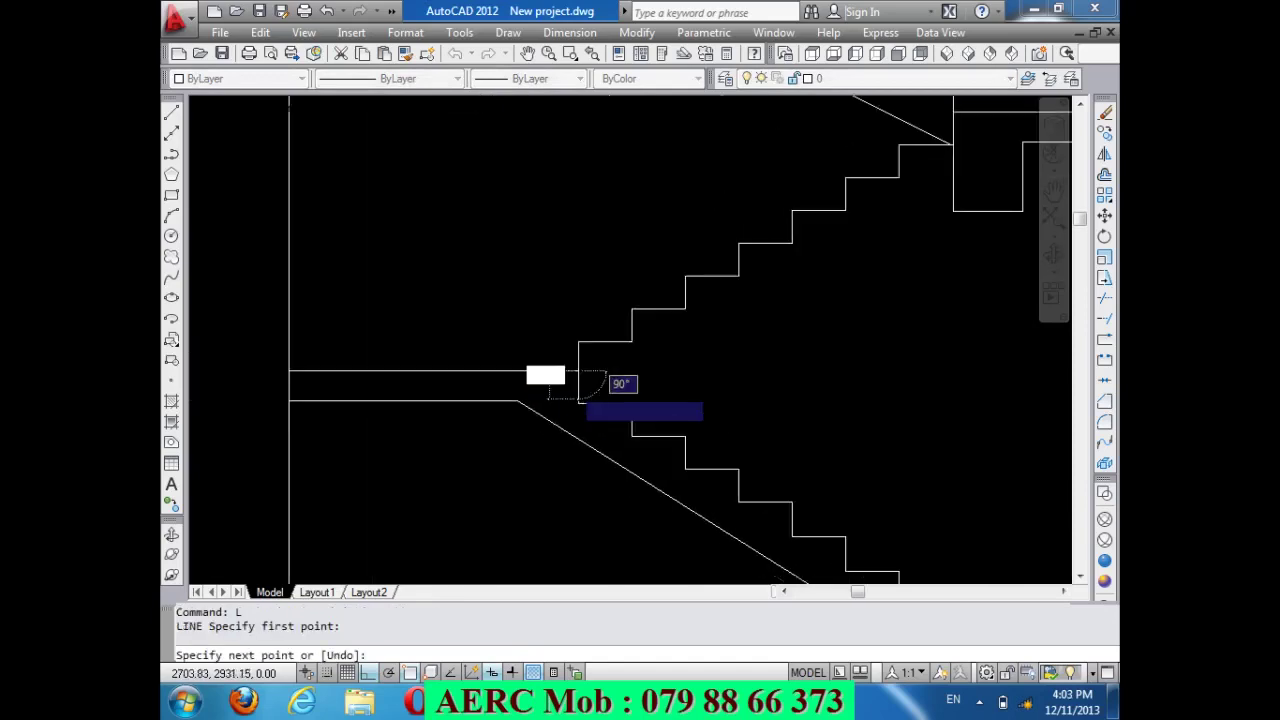
pyautogui.scroll(-2, 560, 390)
pyautogui.scroll(3, 702, 356)
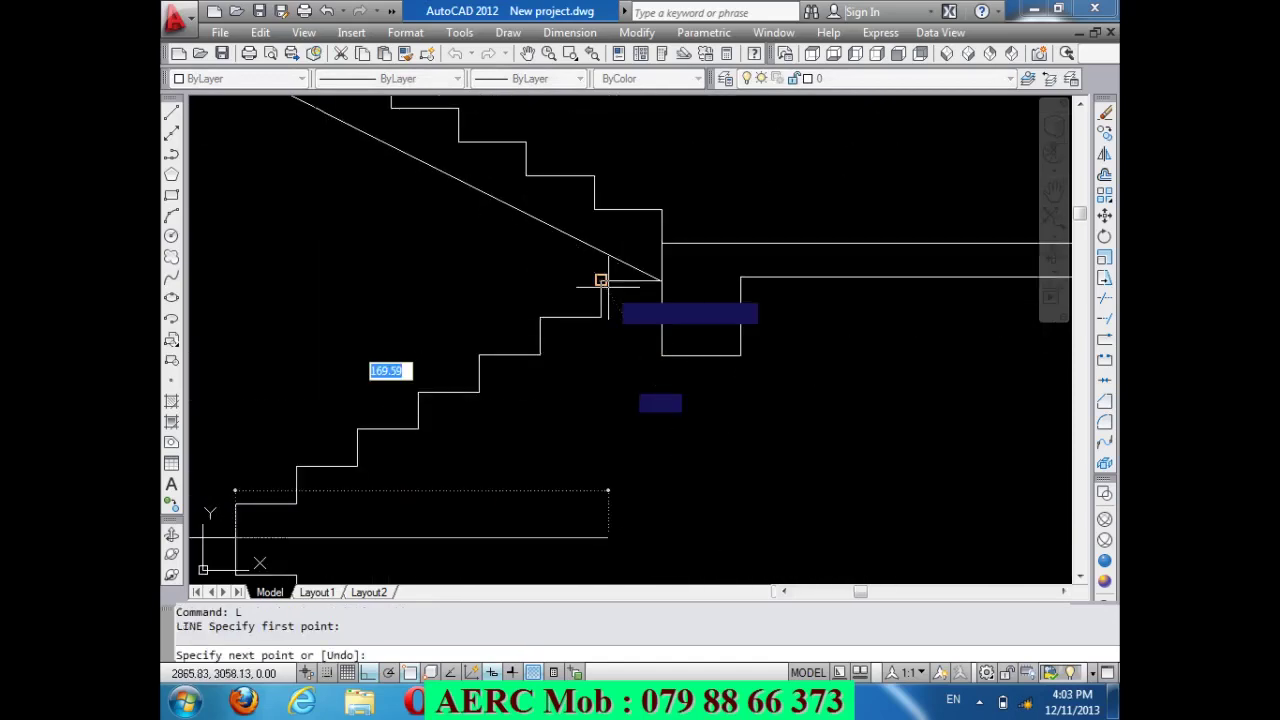
pyautogui.click(600, 317)
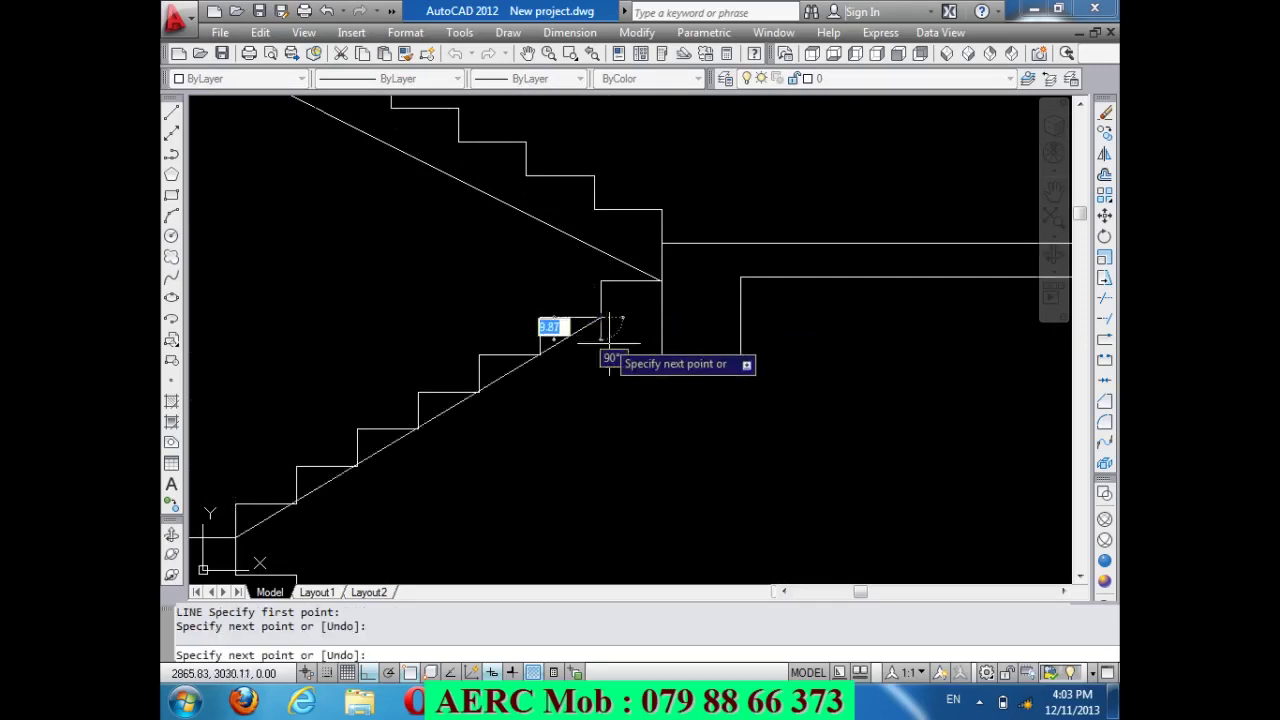
pyautogui.press('Return')
pyautogui.scroll(-4, 644, 282)
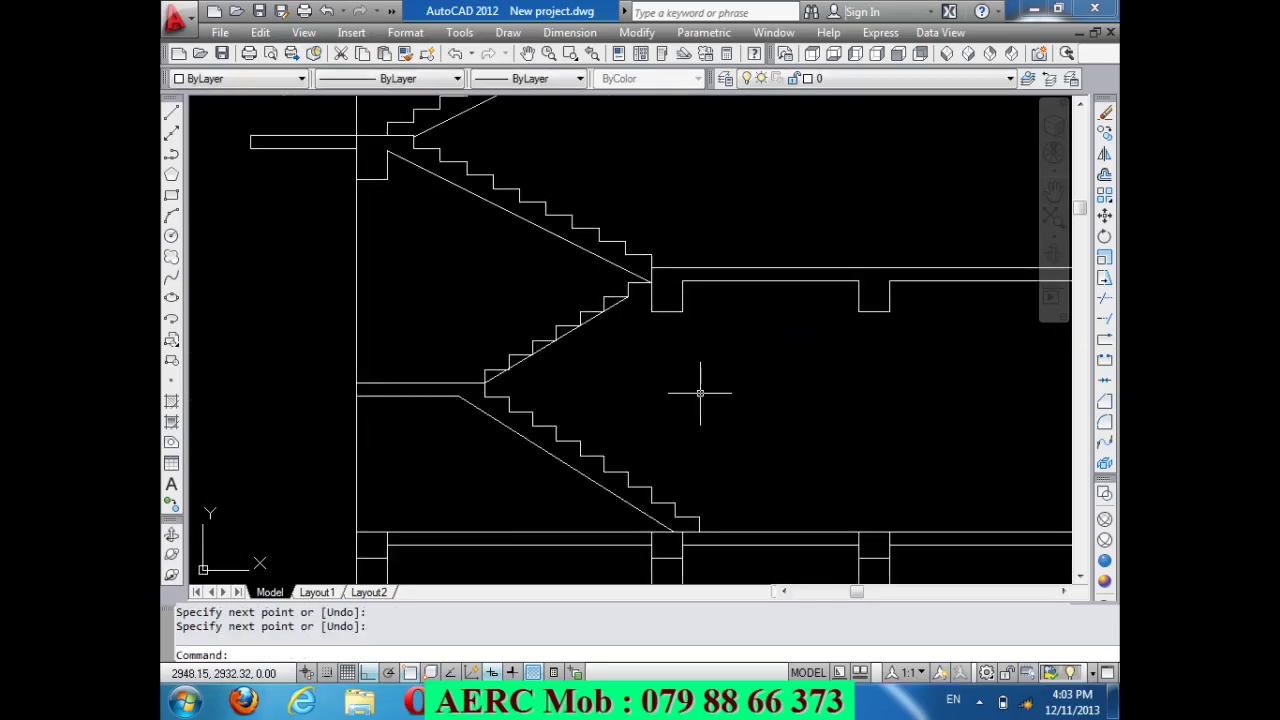
# Offset the upper flight's diagonal 15 units below-right of it.
pyautogui.write('o')
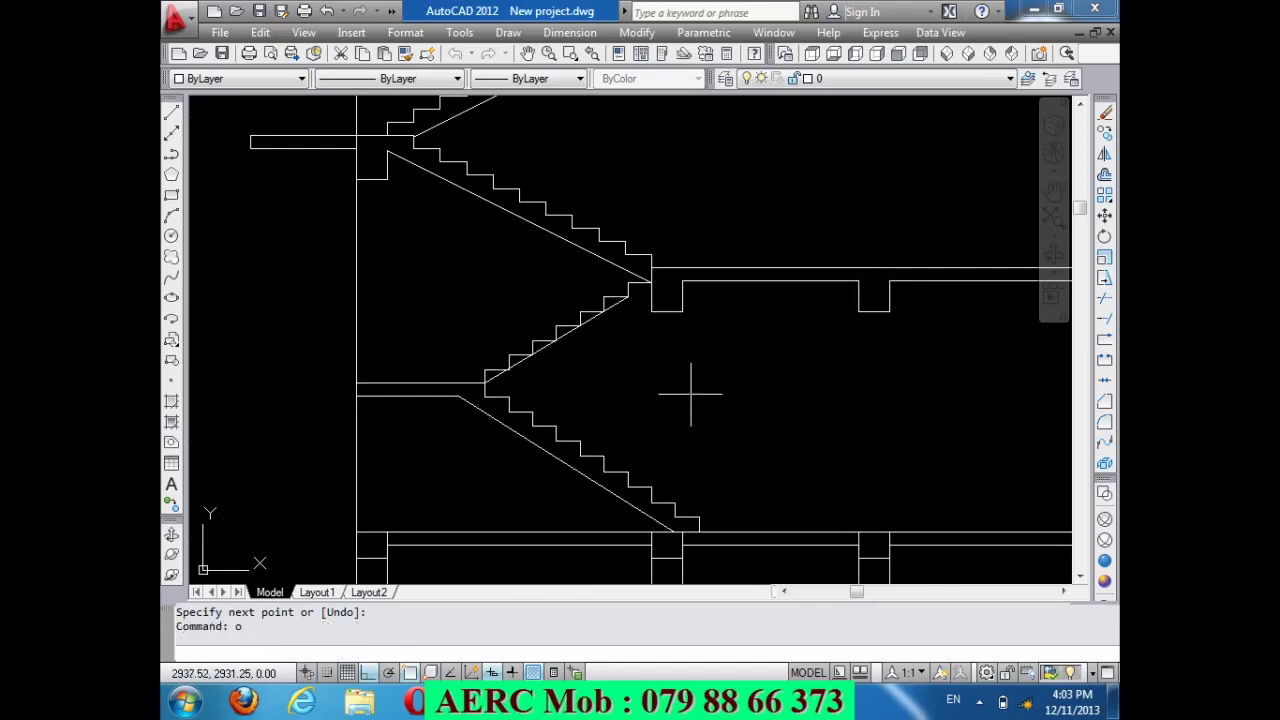
pyautogui.press('Return')
pyautogui.press('Return')
pyautogui.click(568, 336)
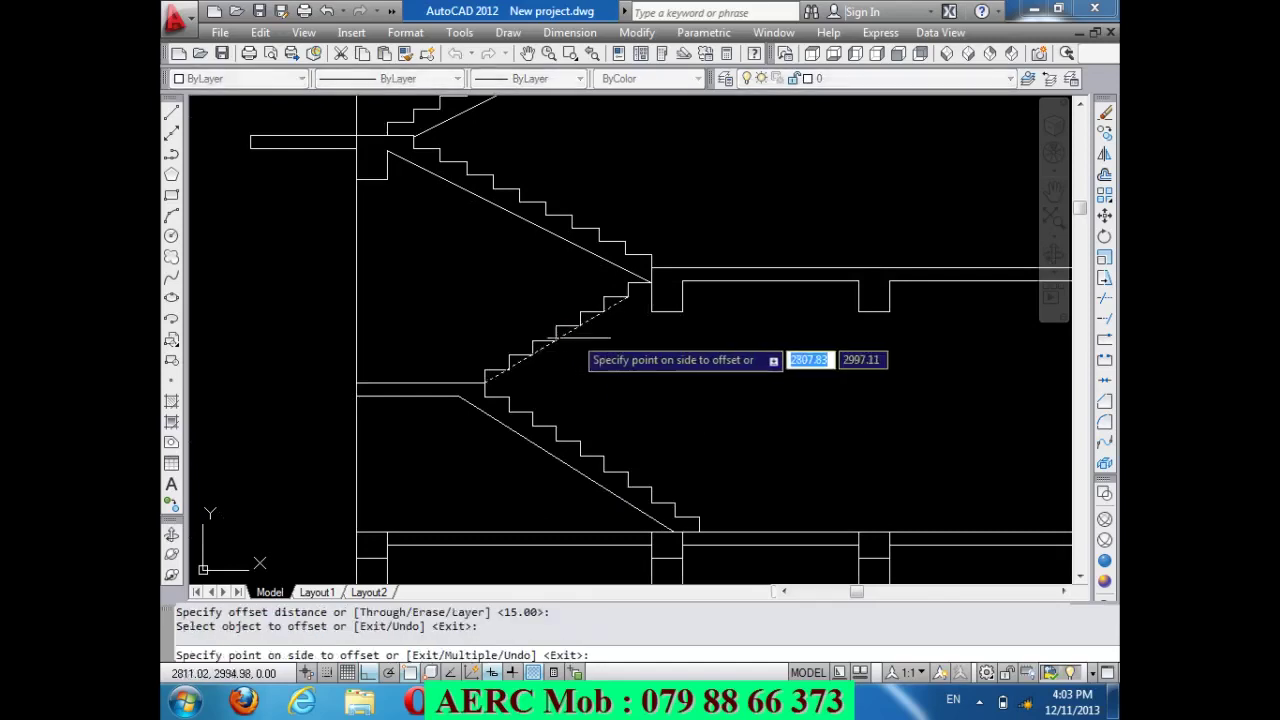
pyautogui.click(605, 355)
pyautogui.press('Return')
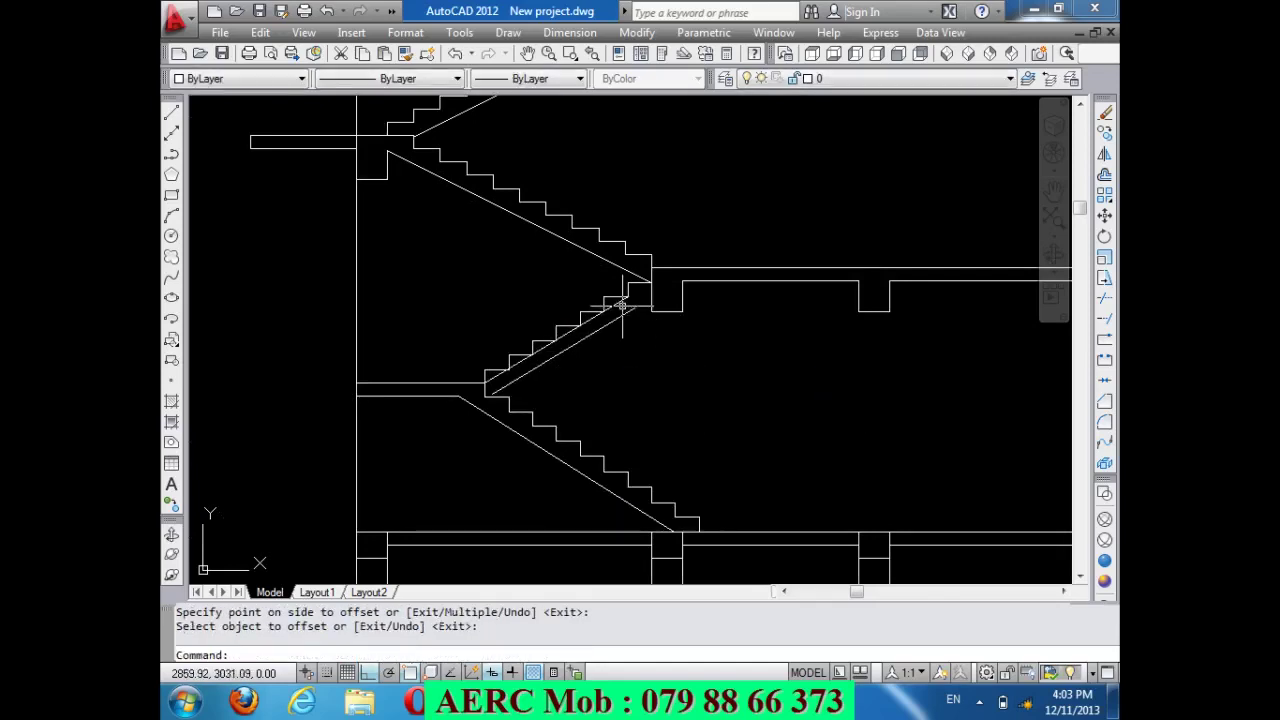
# Delete the stray diagonal and extend the sloping flight line up to the slab.
pyautogui.click(621, 303)
pyautogui.press('Delete')
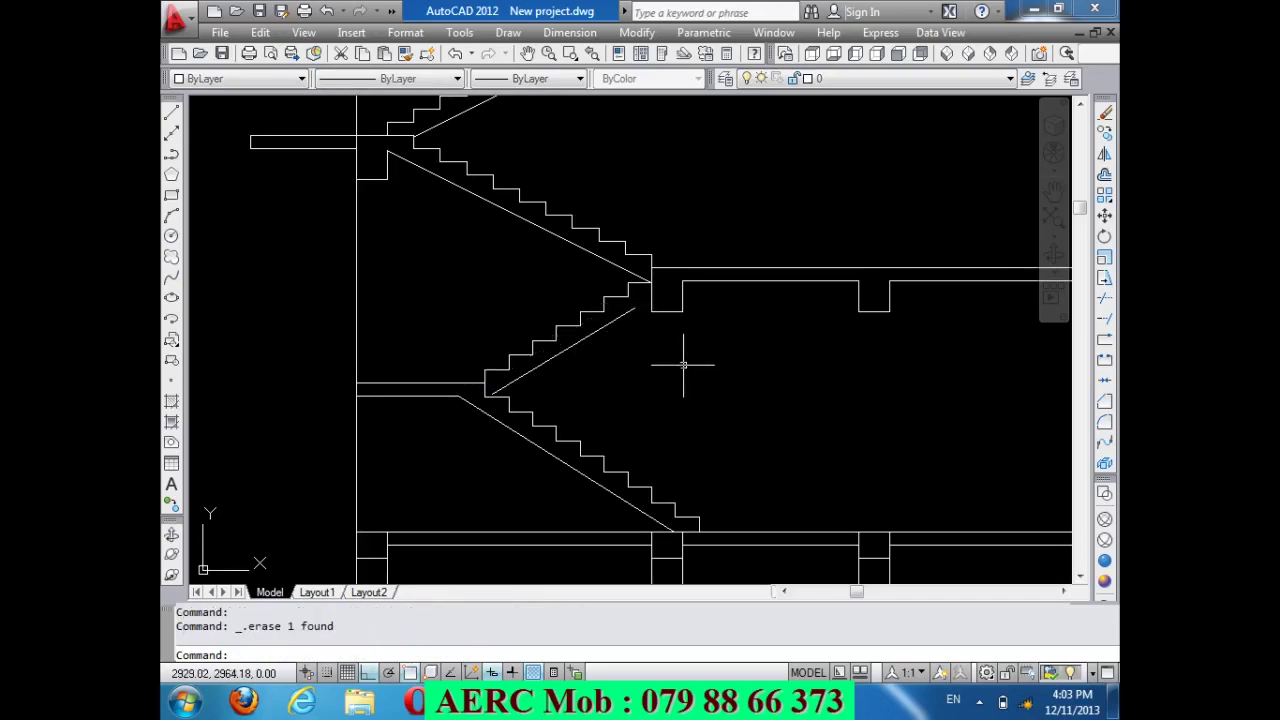
pyautogui.write('ex')
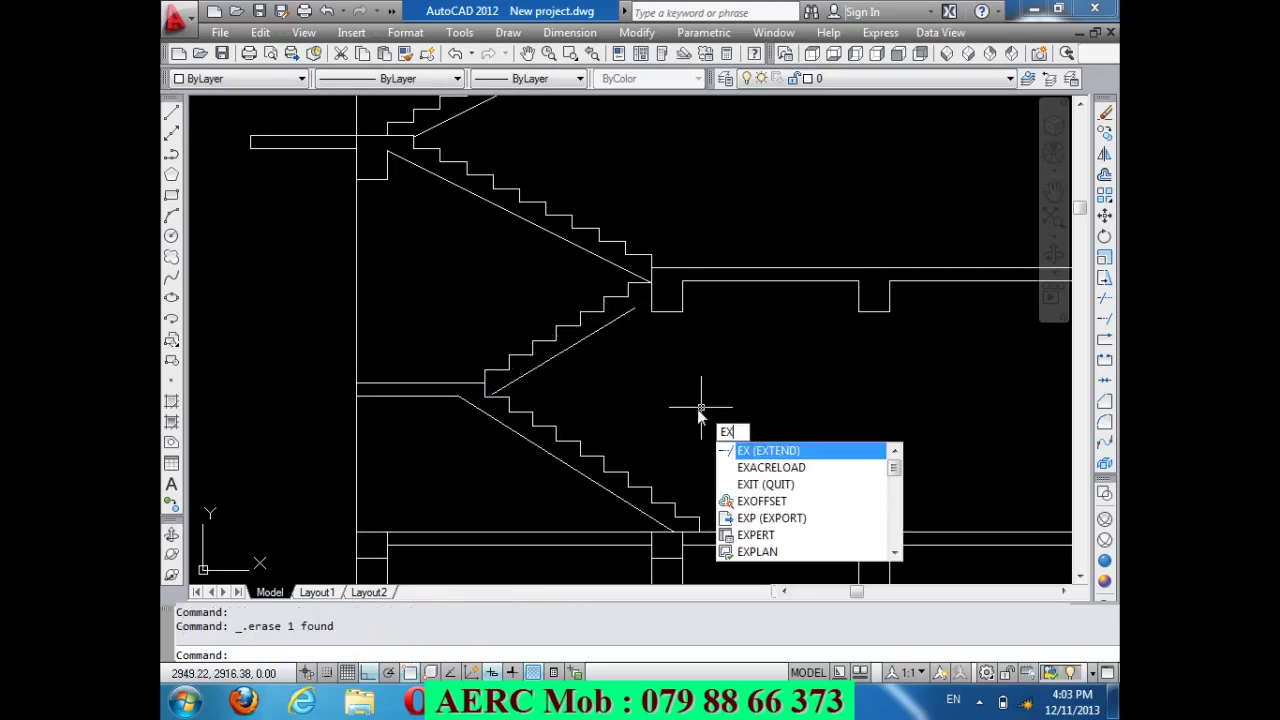
pyautogui.press('Return')
pyautogui.press('Return')
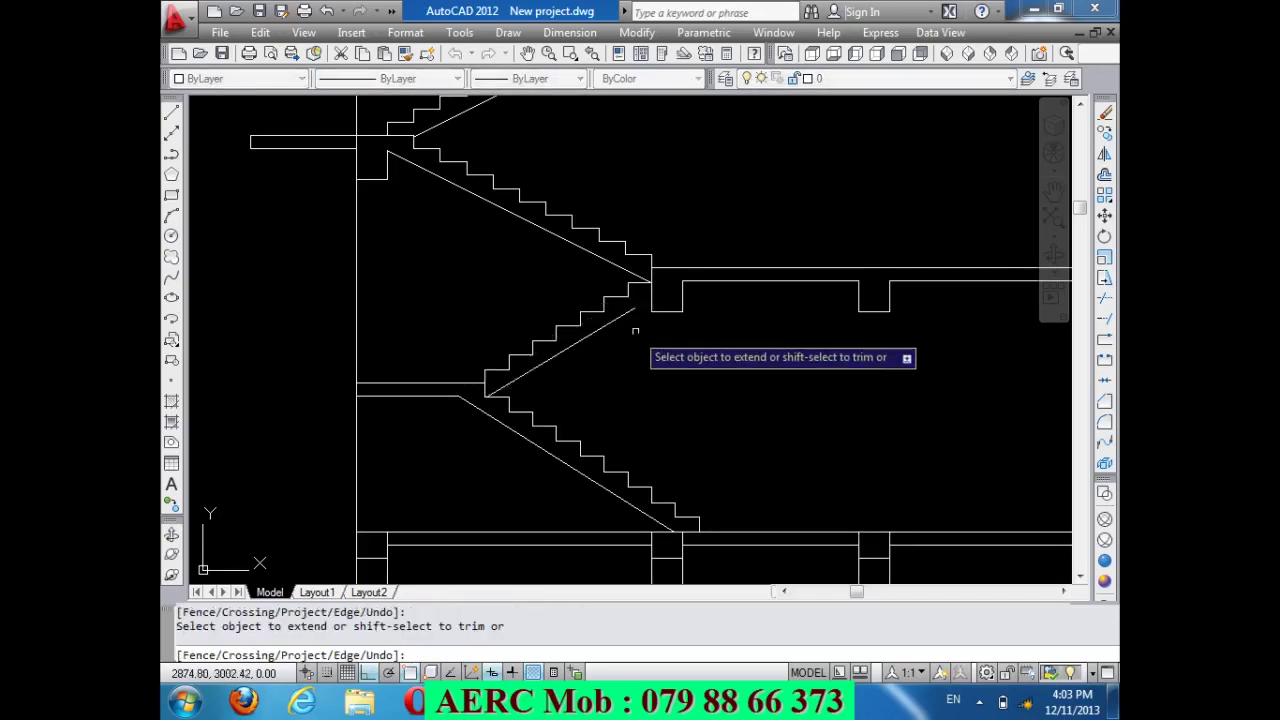
pyautogui.click(630, 318)
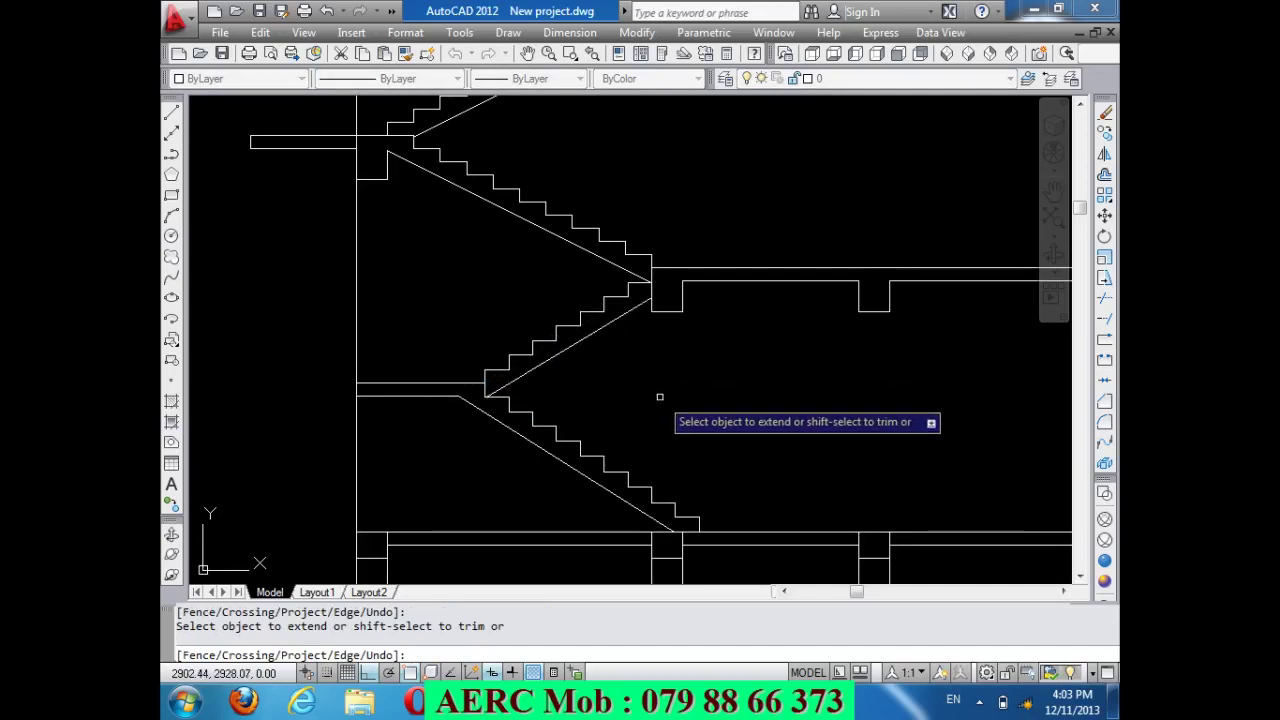
pyautogui.press('Return')
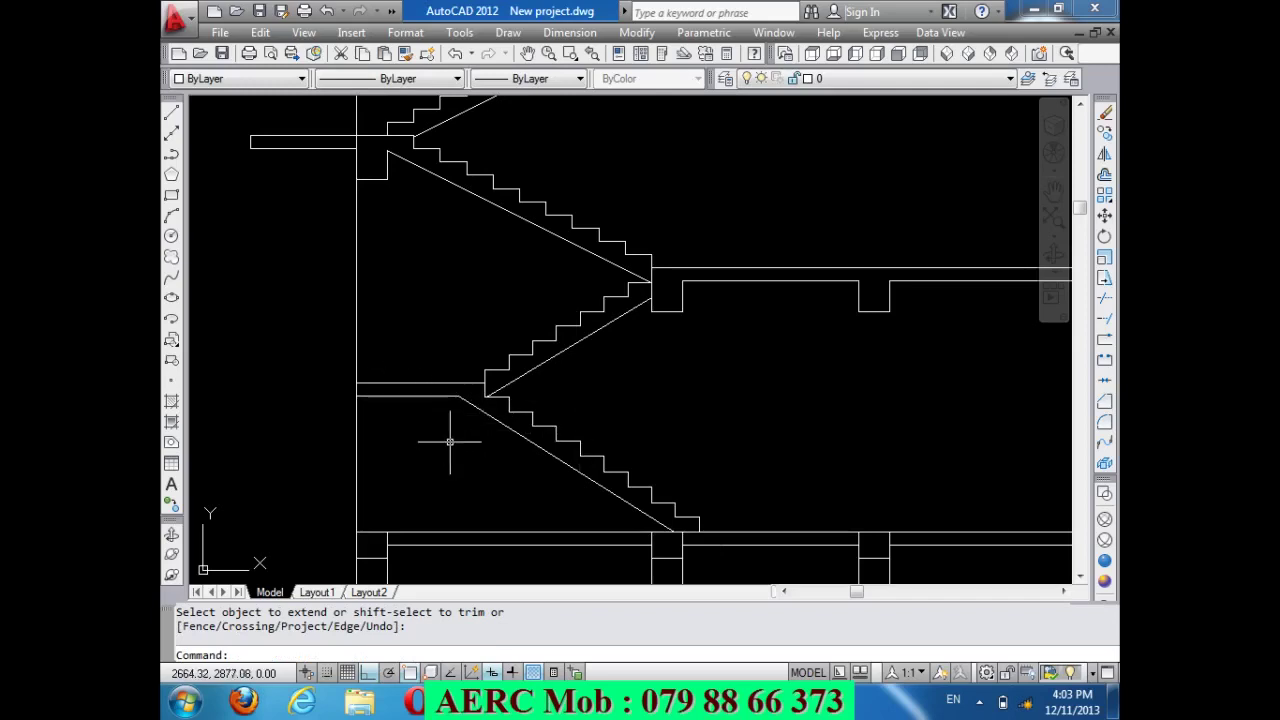
# Draw a 50-deep, 35-wide beam outline at the landing corner and trim the landing line inside it.
pyautogui.write('l')
pyautogui.press('Return')
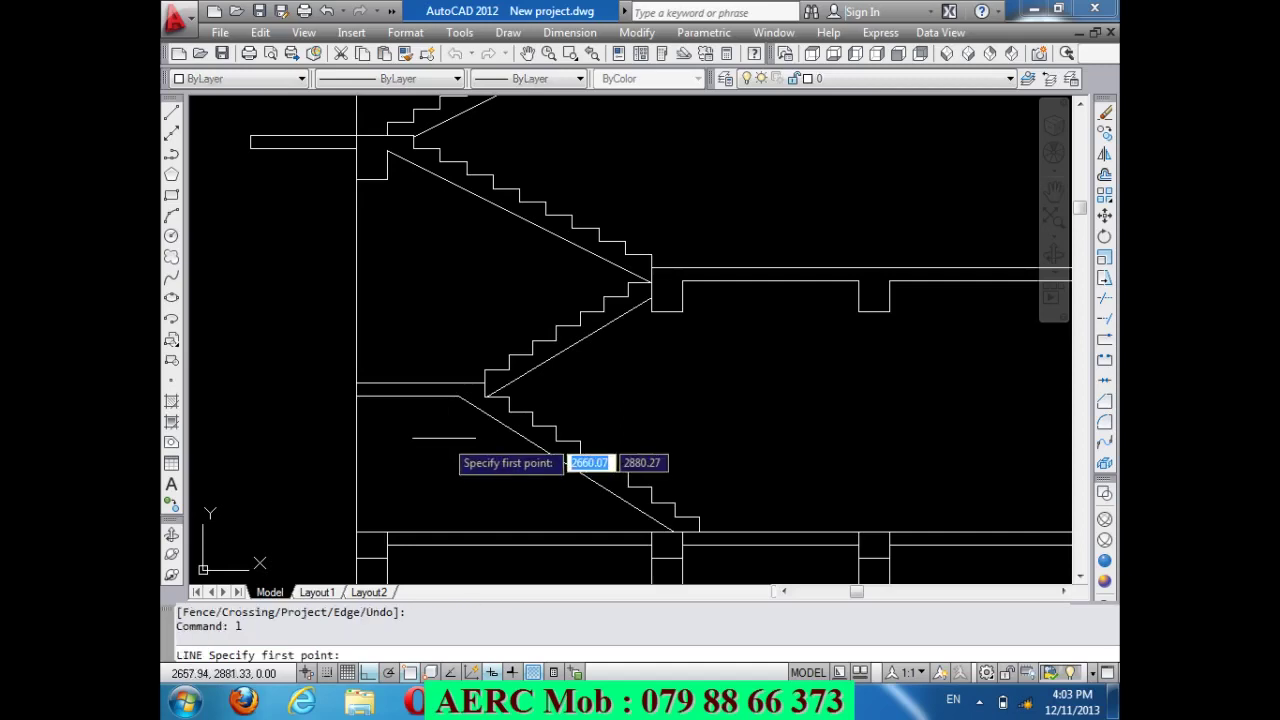
pyautogui.click(356, 382)
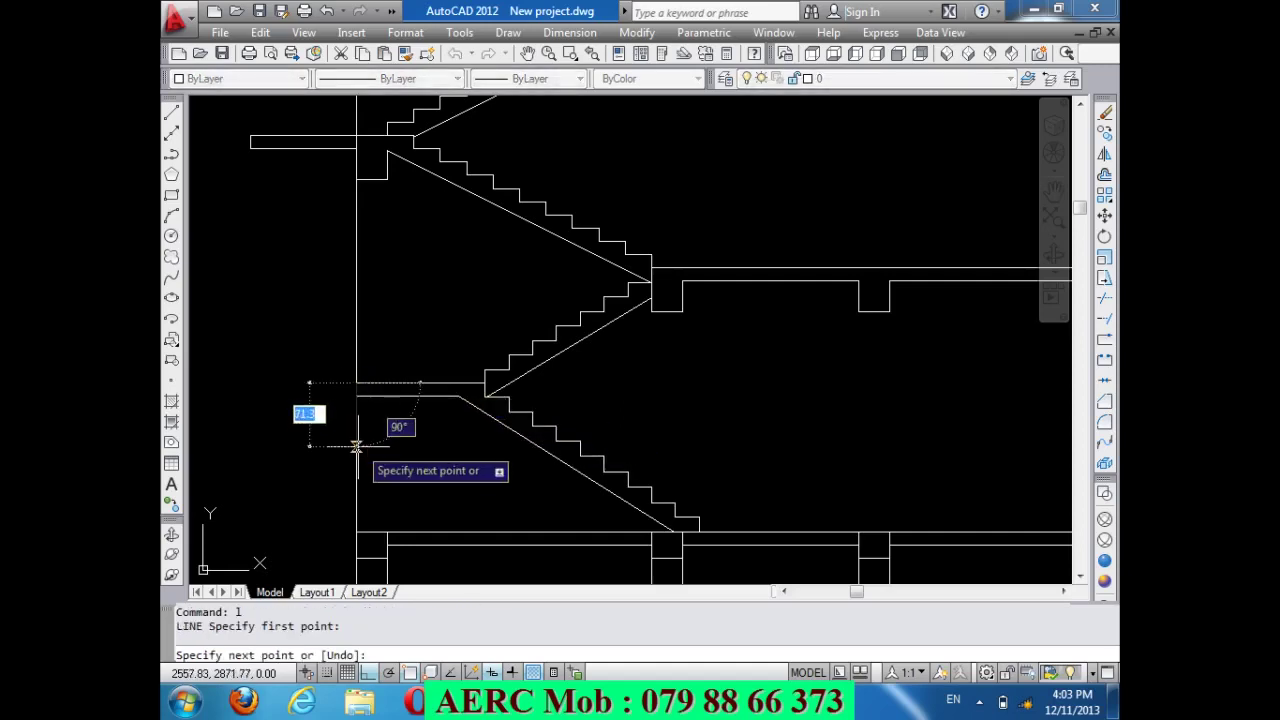
pyautogui.press('Return')
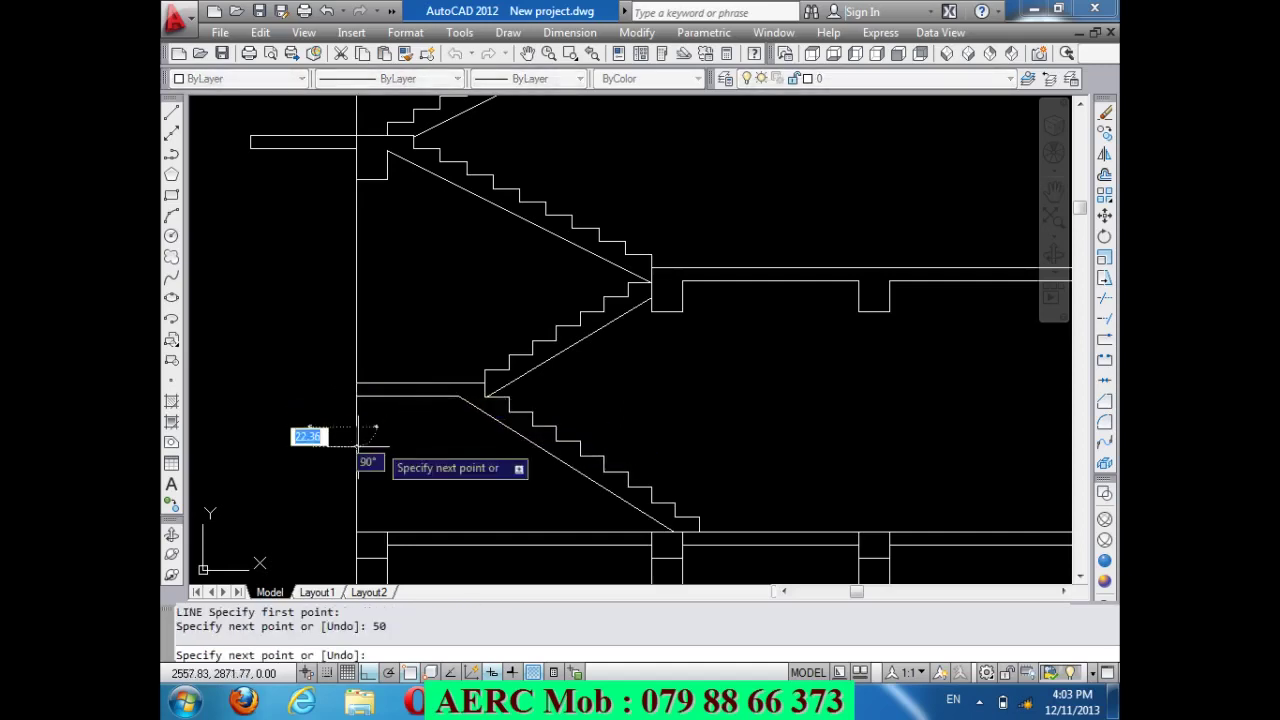
pyautogui.write('35')
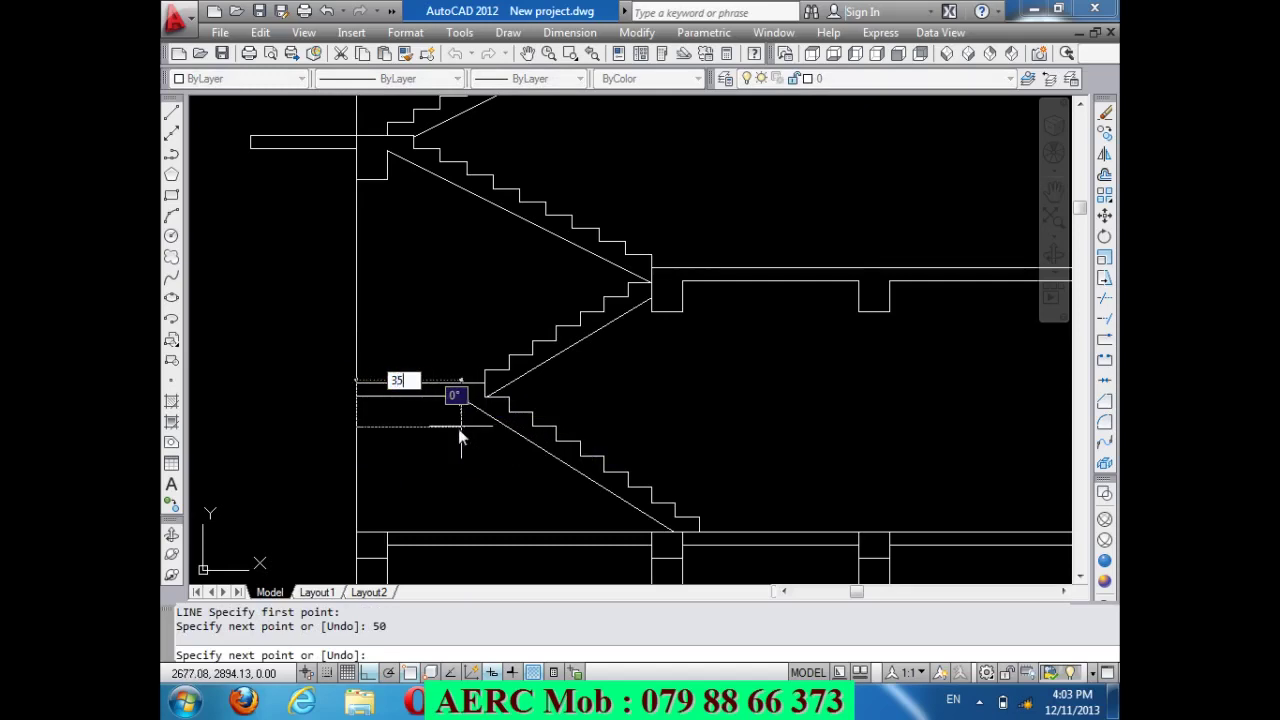
pyautogui.press('Return')
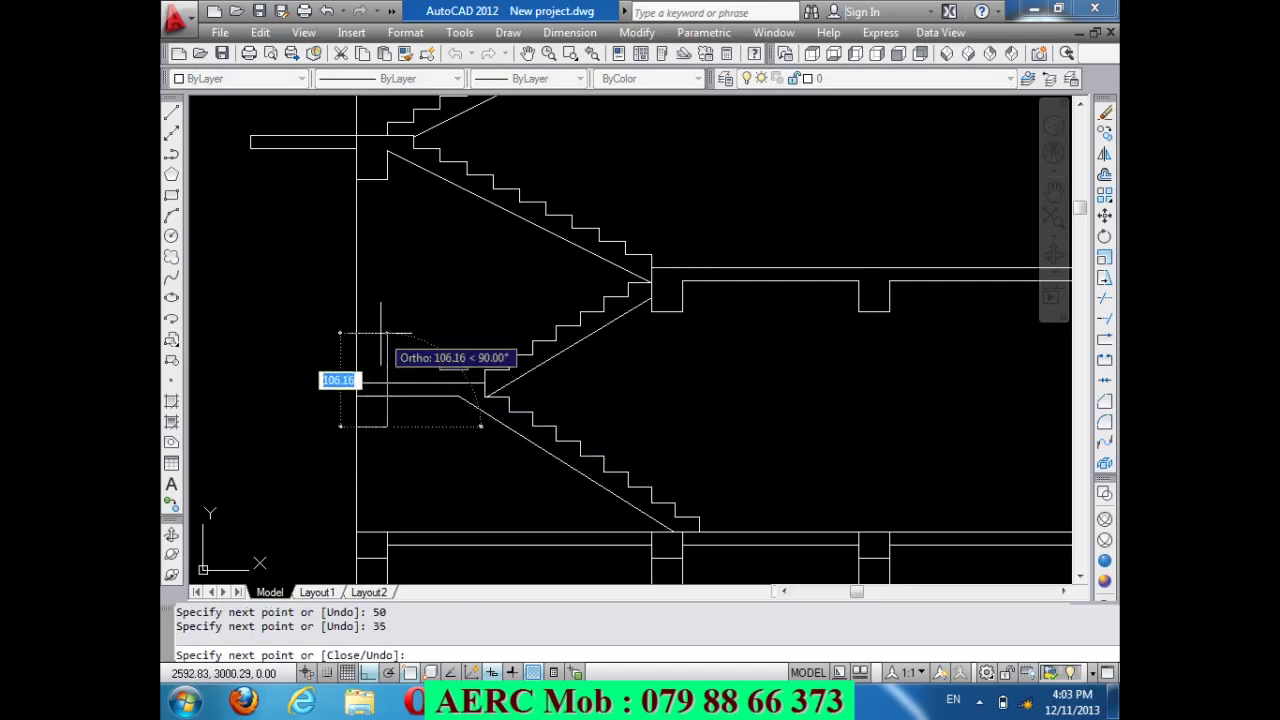
pyautogui.write('35')
pyautogui.press('Return')
pyautogui.press('Return')
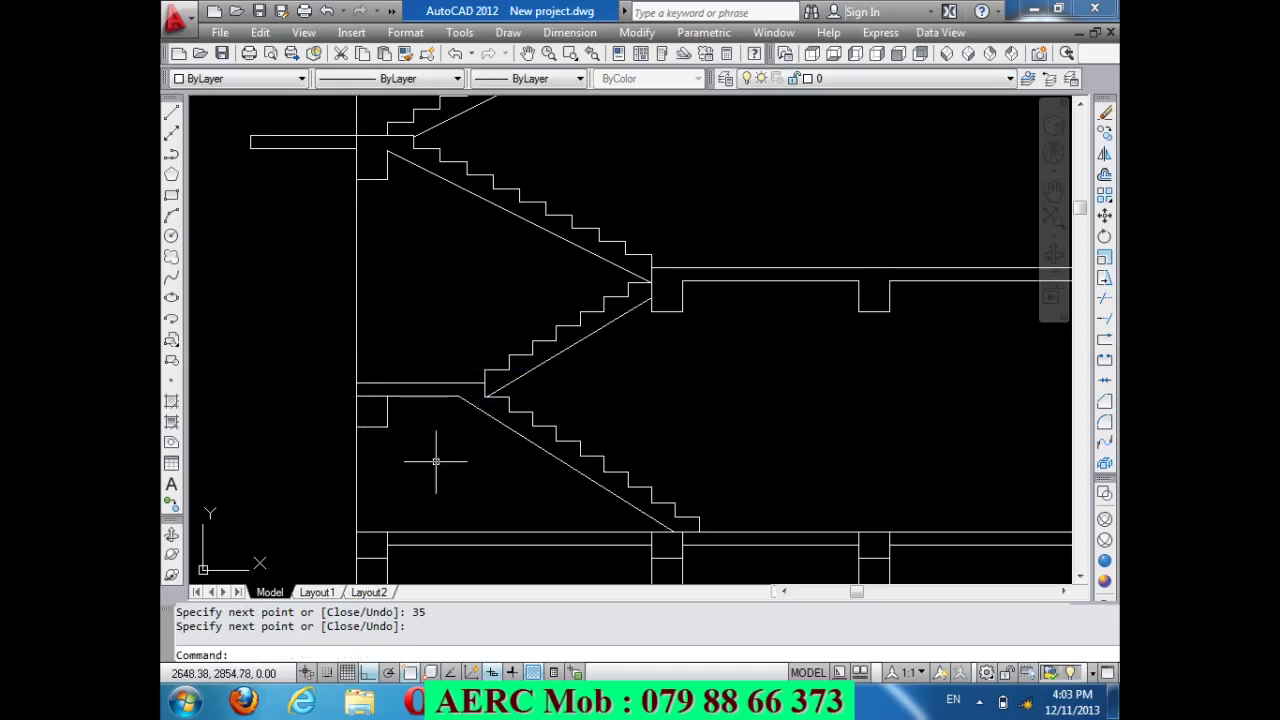
pyautogui.write('tr')
pyautogui.press('Return')
pyautogui.press('Return')
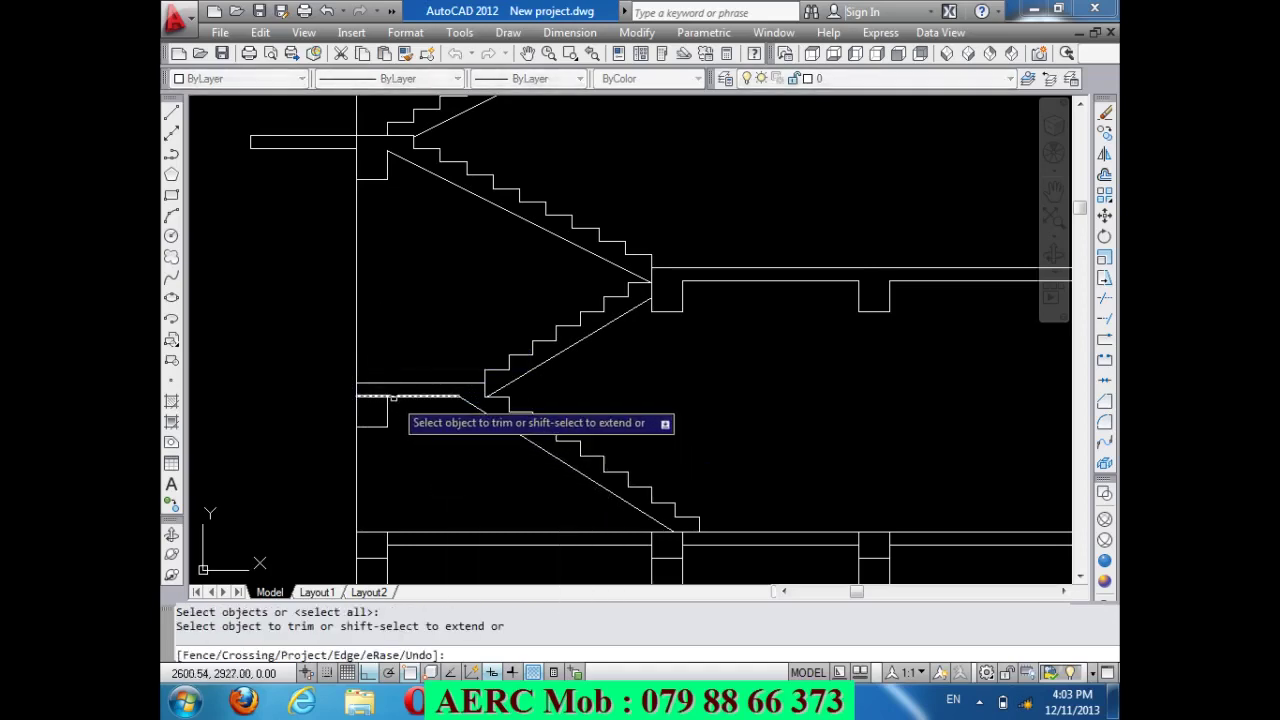
pyautogui.click(371, 395)
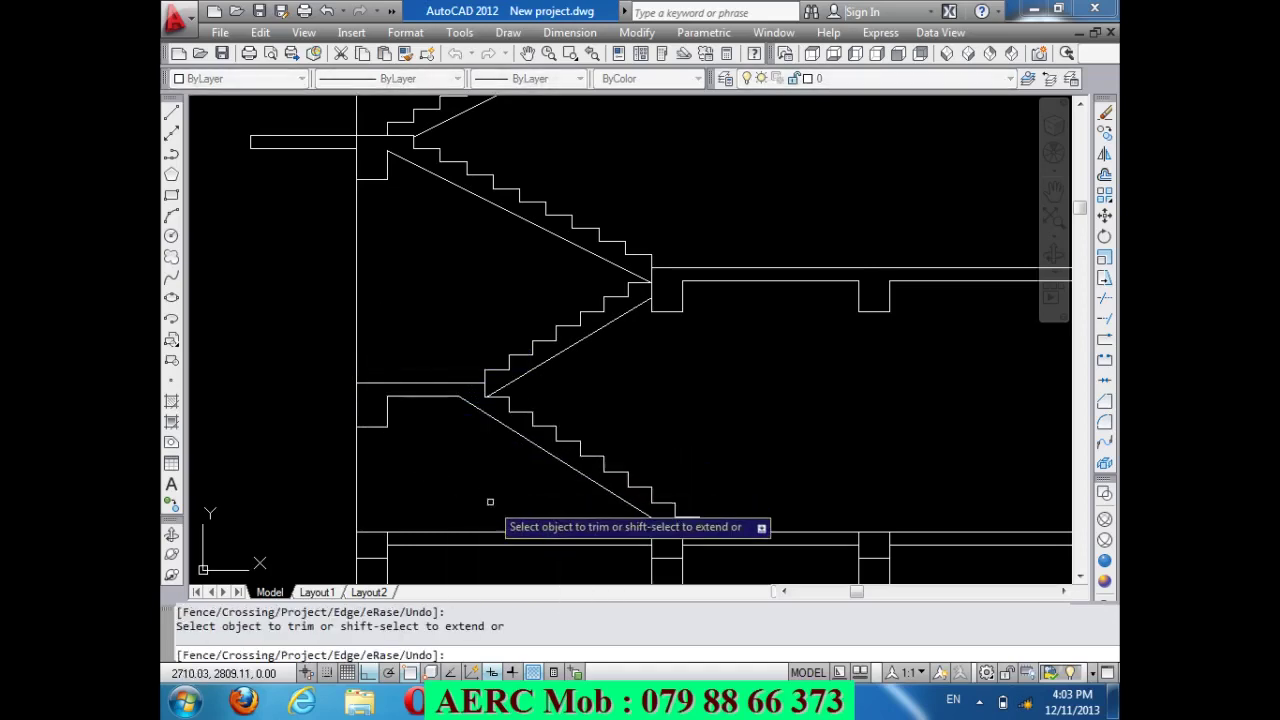
pyautogui.press('Return')
# Zoom out to review the whole multi-storey stair section, then bring up the drawing colour list.
pyautogui.scroll(-4, 501, 440)
pyautogui.scroll(-2, 533, 497)
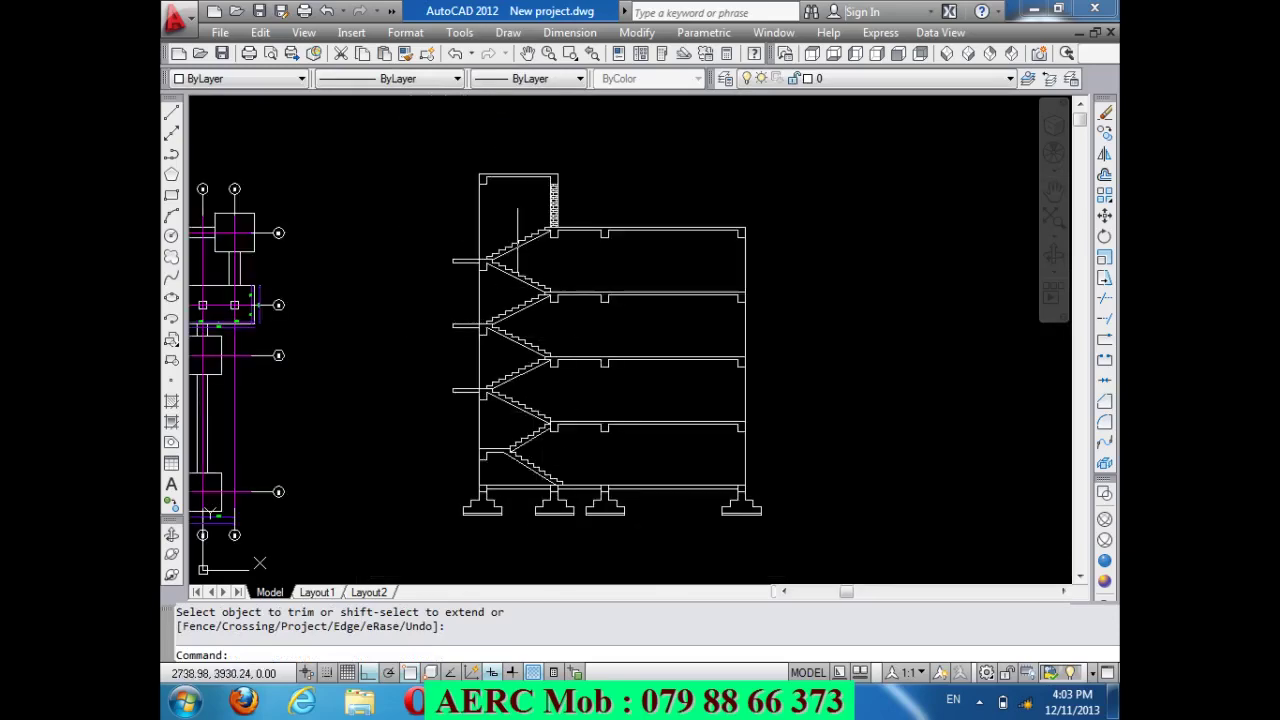
pyautogui.scroll(4, 515, 240)
pyautogui.scroll(2, 514, 377)
pyautogui.scroll(2, 523, 337)
pyautogui.scroll(-4, 529, 332)
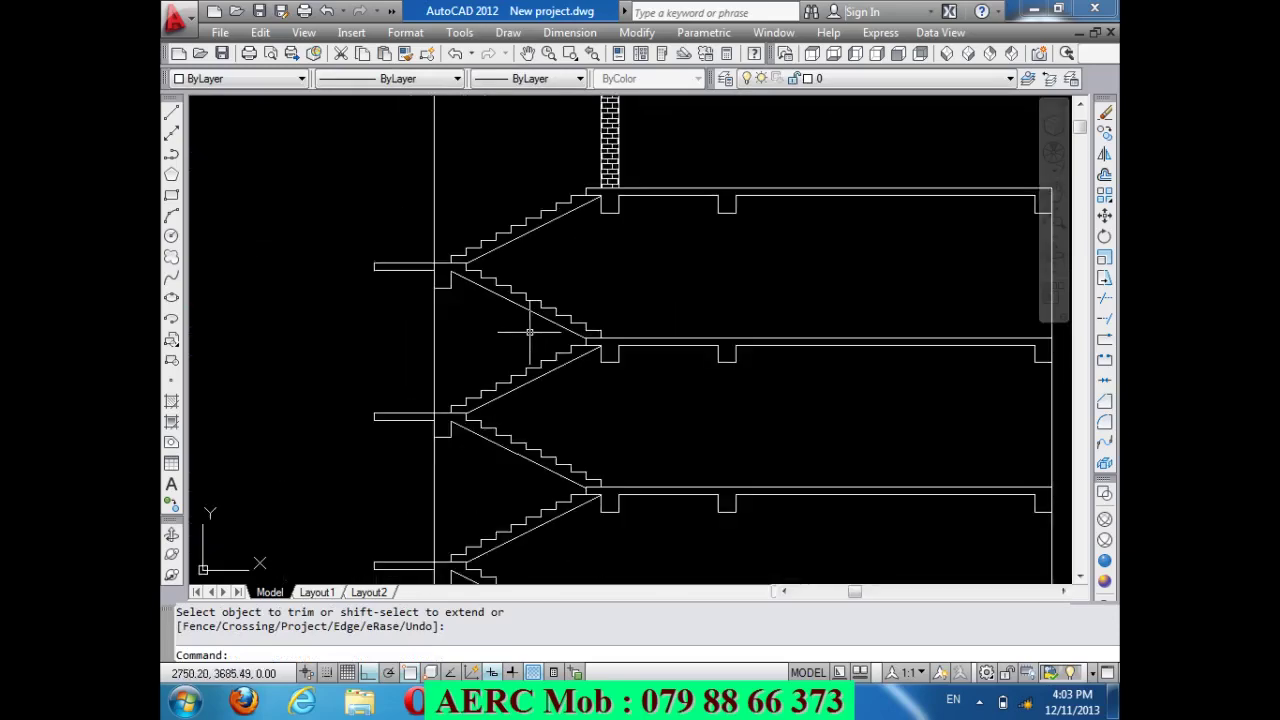
pyautogui.scroll(-2, 538, 345)
pyautogui.scroll(-3, 560, 400)
pyautogui.scroll(1, 571, 423)
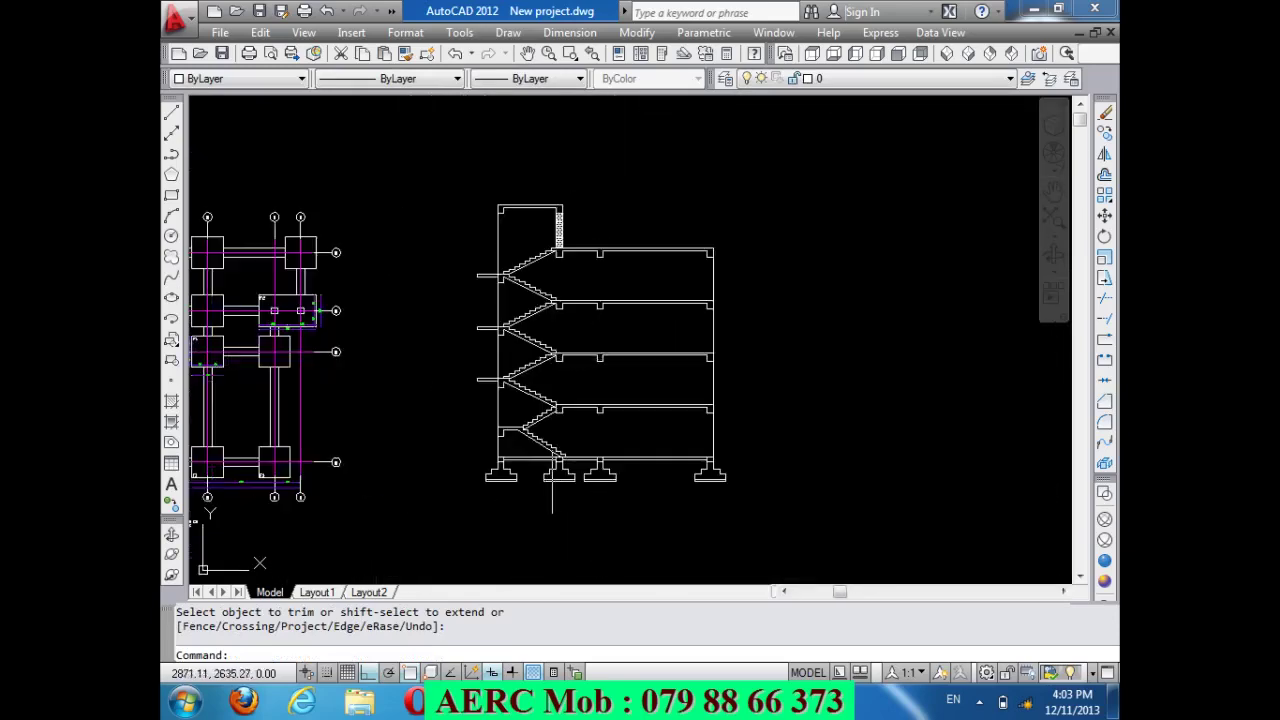
pyautogui.scroll(2, 569, 431)
pyautogui.scroll(3, 569, 431)
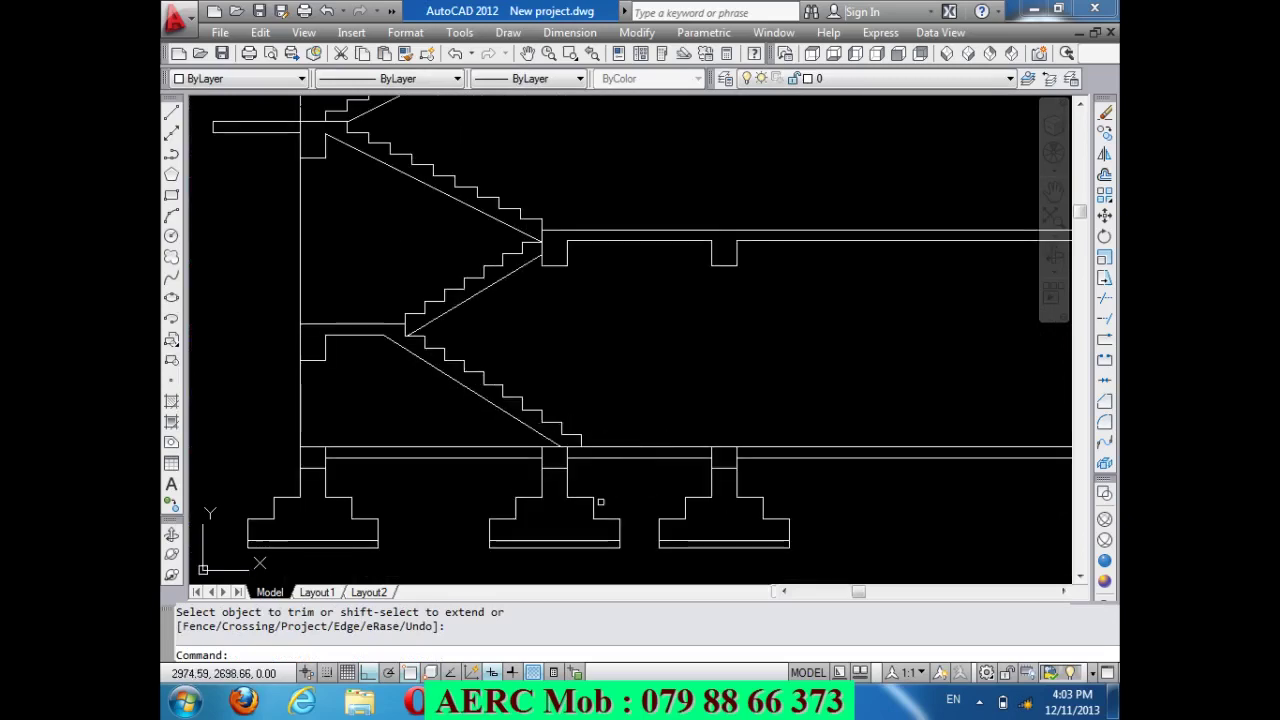
pyautogui.scroll(-2, 600, 502)
pyautogui.scroll(2, 437, 218)
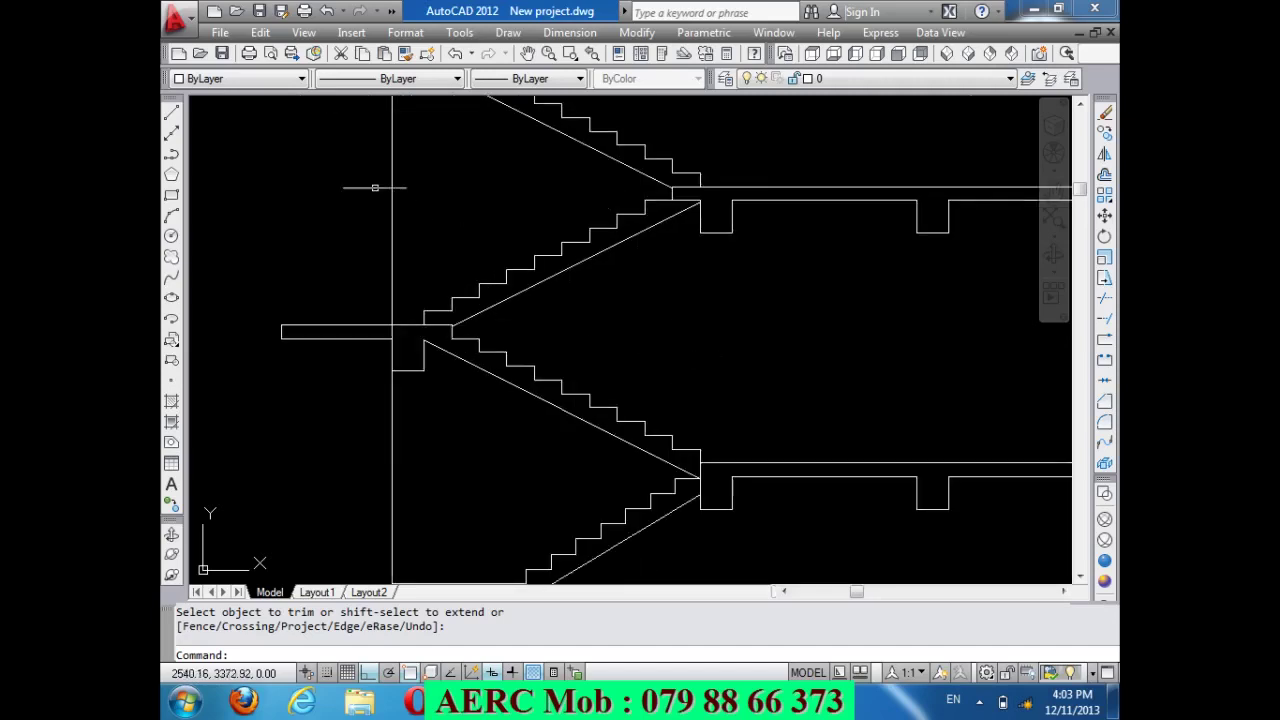
pyautogui.click(270, 84)
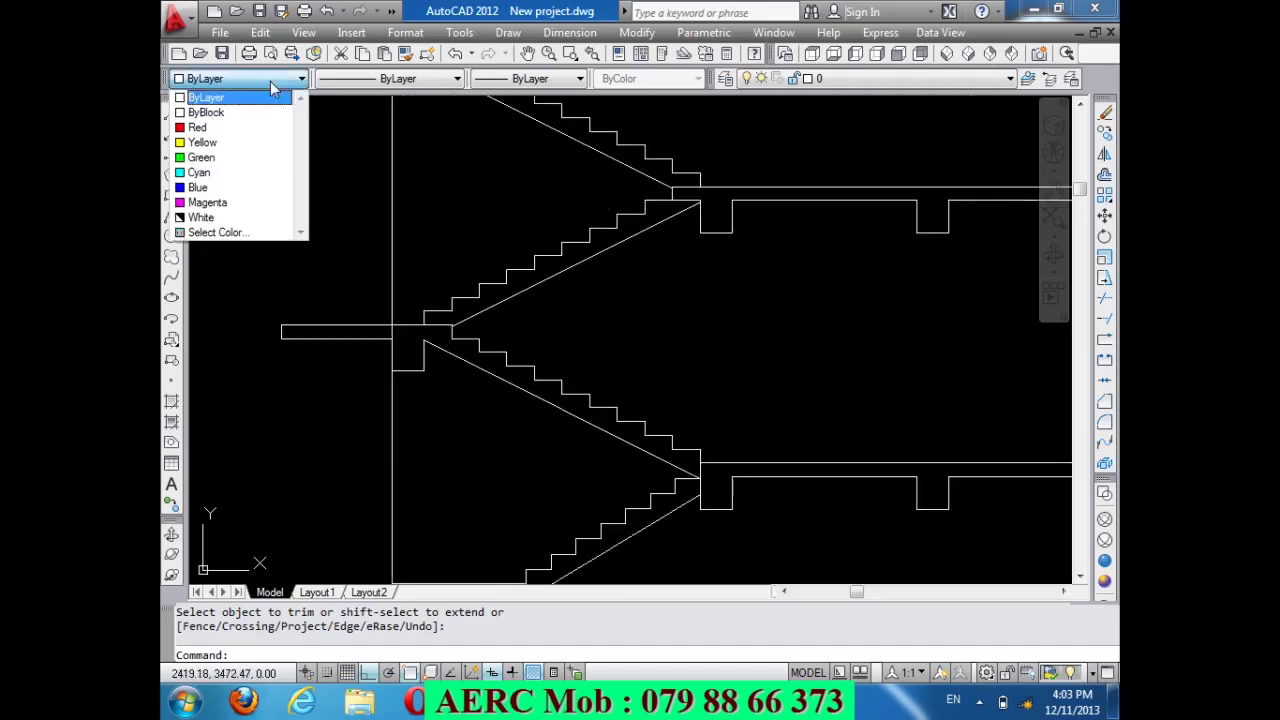
# Make Blue current and draw an 80-unit vertical baluster from the top step corner.
pyautogui.click(224, 190)
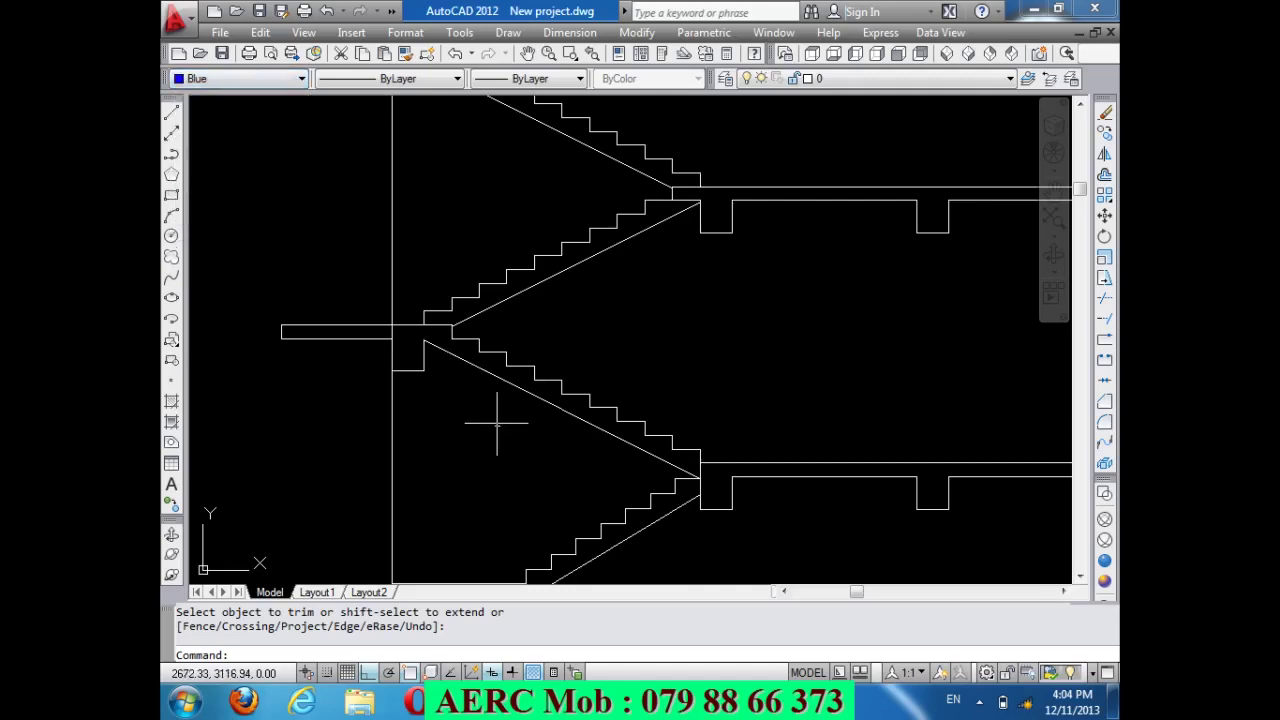
pyautogui.press('Return')
pyautogui.write('l')
pyautogui.press('Return')
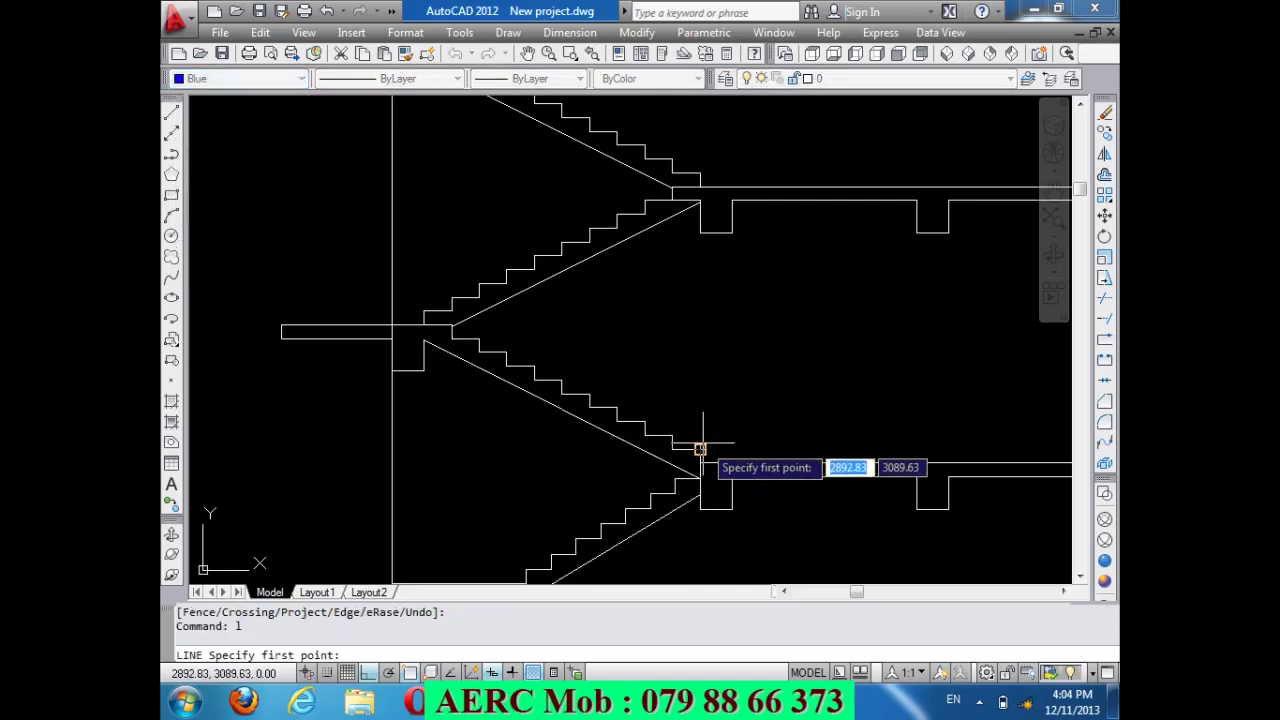
pyautogui.click(700, 447)
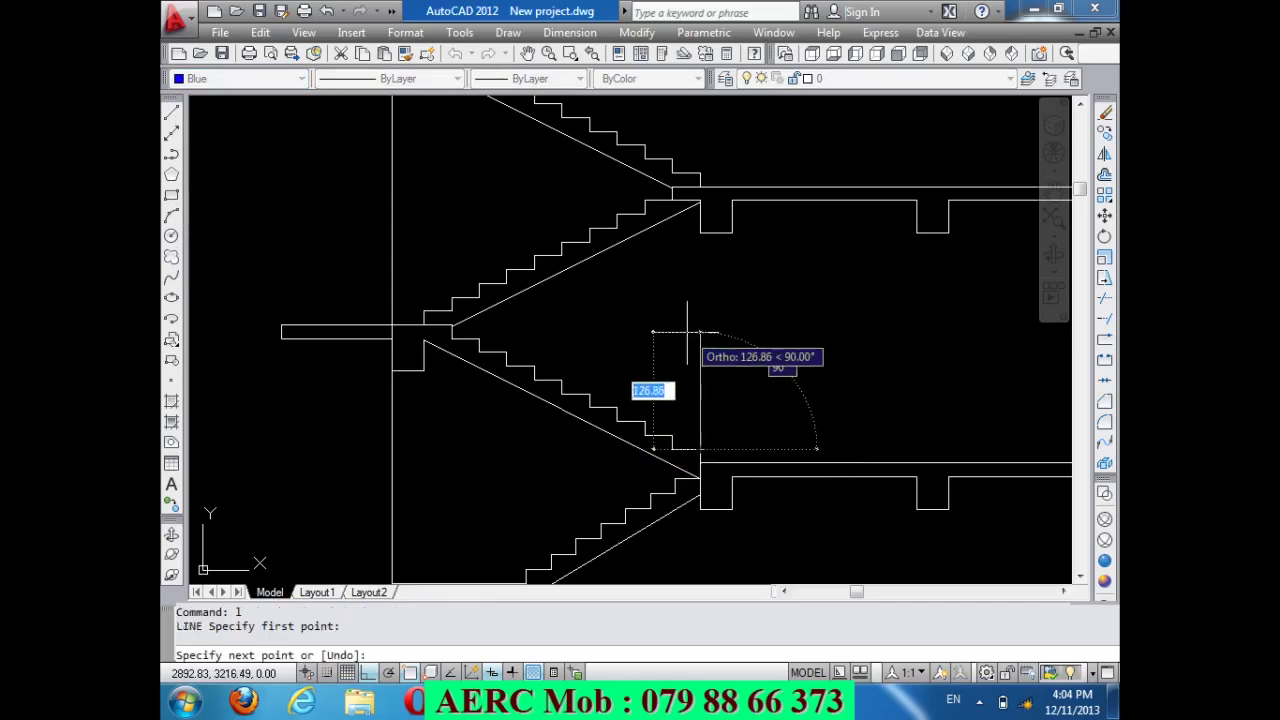
pyautogui.write('80')
pyautogui.press('Return')
pyautogui.press('Return')
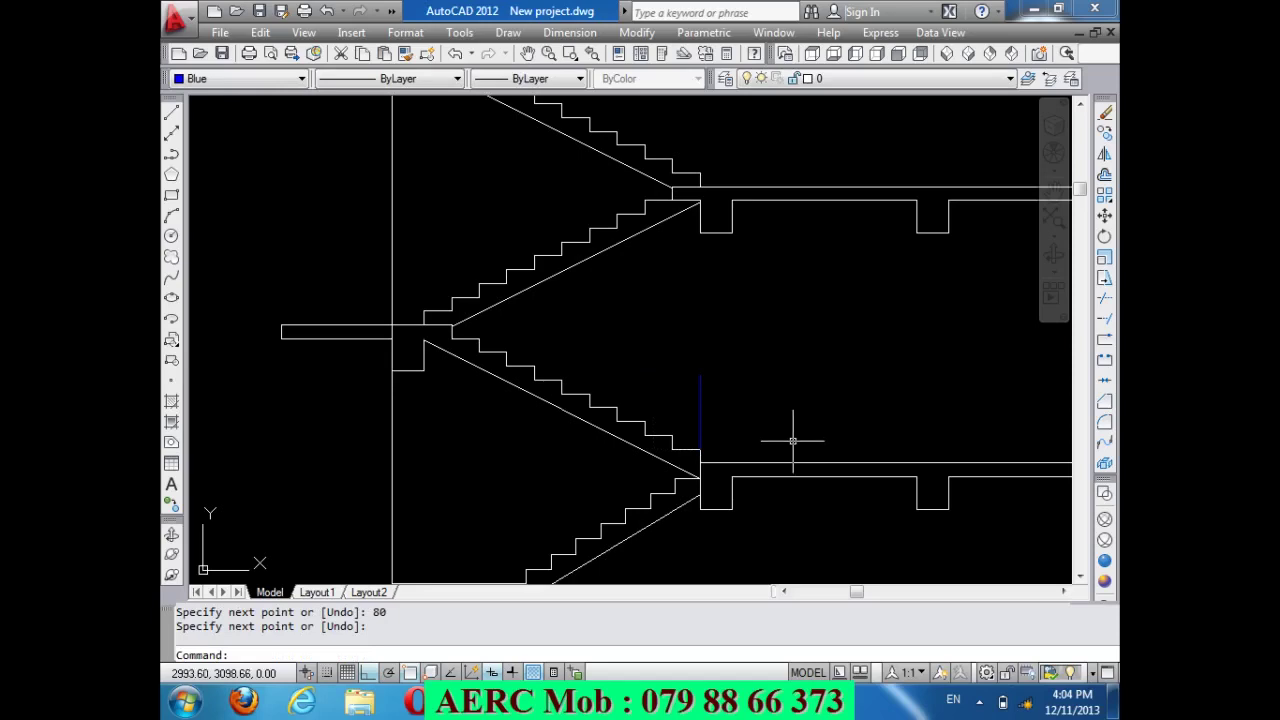
# Copy the blue baluster onto nine further steps along the flight.
pyautogui.write('co')
pyautogui.press('Return')
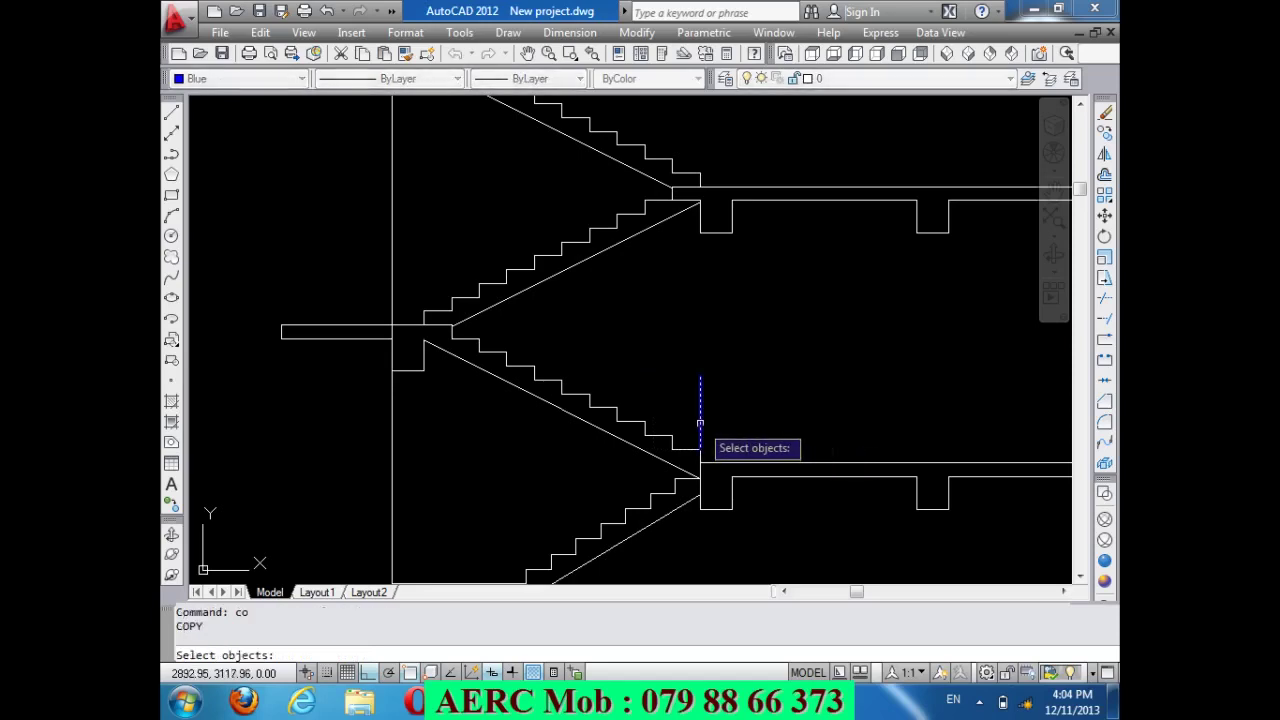
pyautogui.click(700, 430)
pyautogui.press('Return')
pyautogui.click(700, 448)
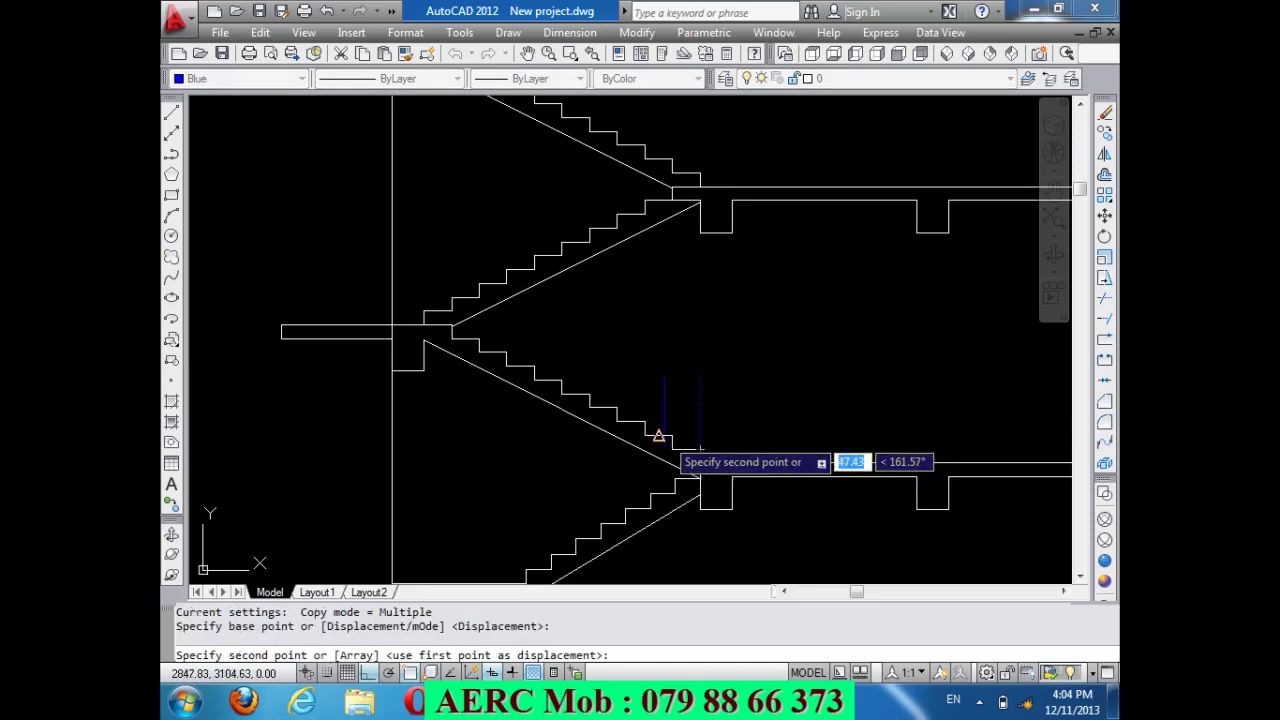
pyautogui.click(645, 420)
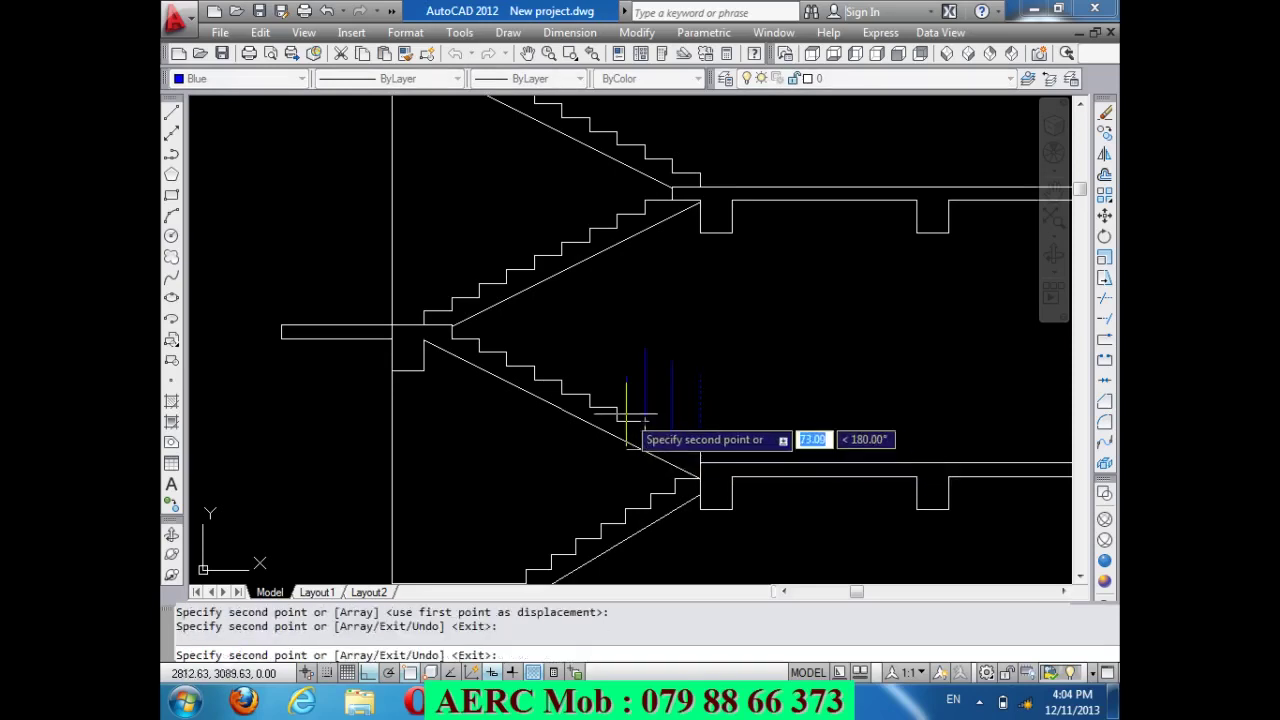
pyautogui.click(617, 408)
pyautogui.click(590, 394)
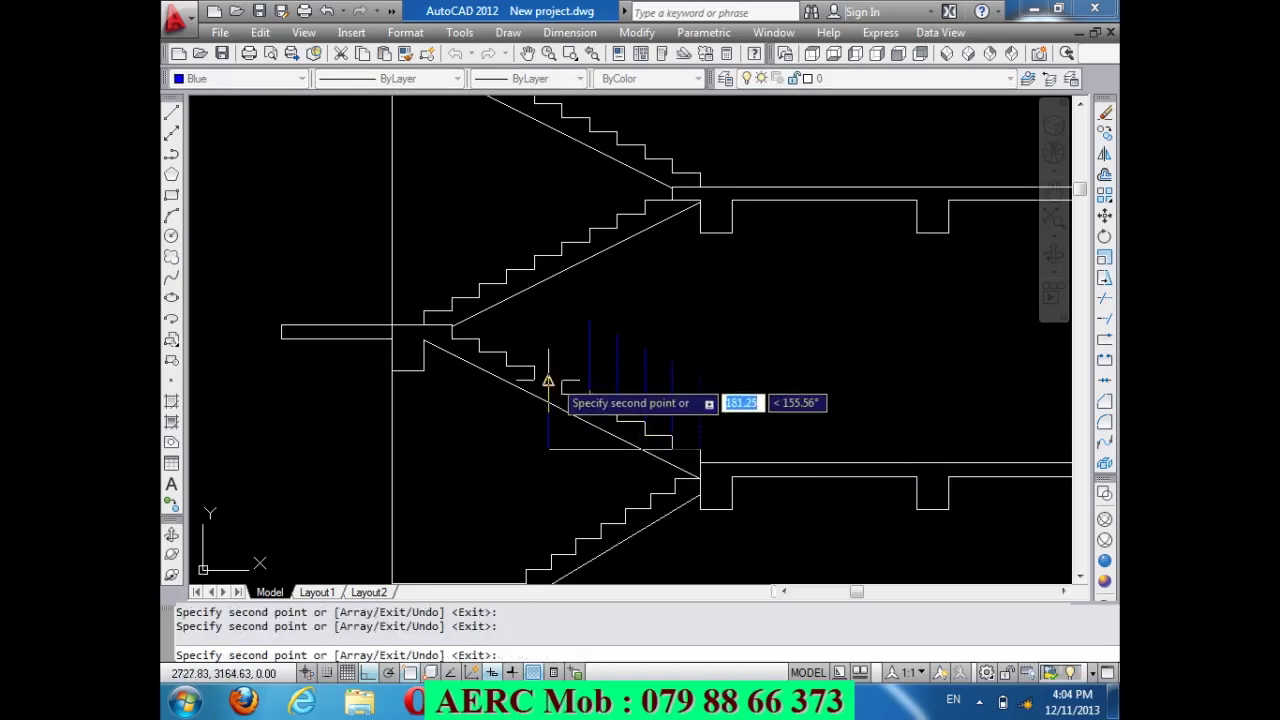
pyautogui.click(562, 380)
pyautogui.click(535, 362)
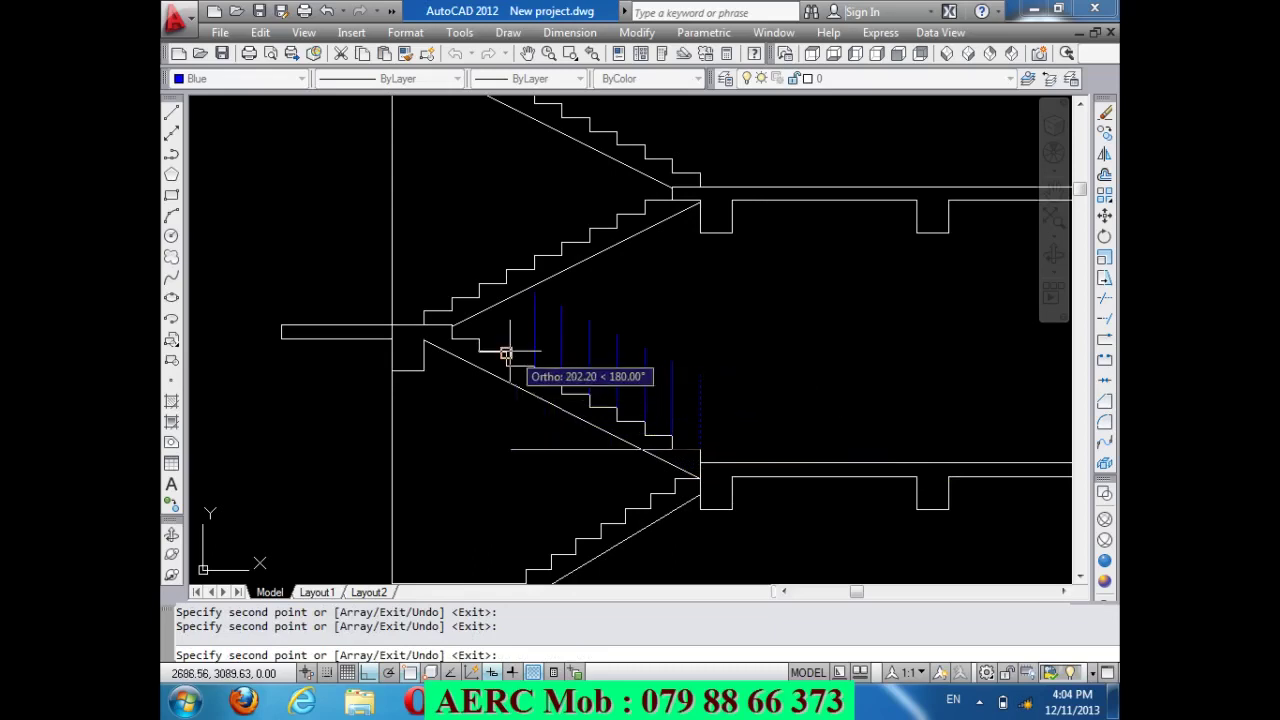
pyautogui.click(507, 345)
pyautogui.click(479, 338)
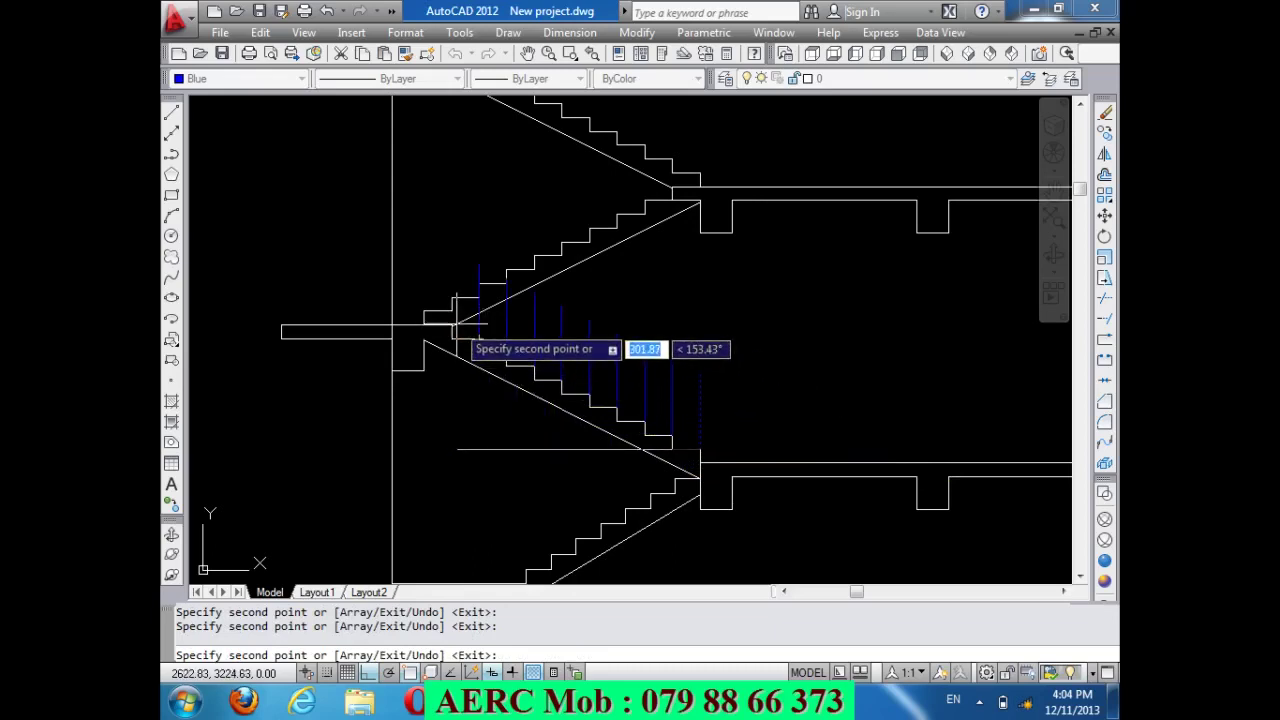
pyautogui.click(452, 325)
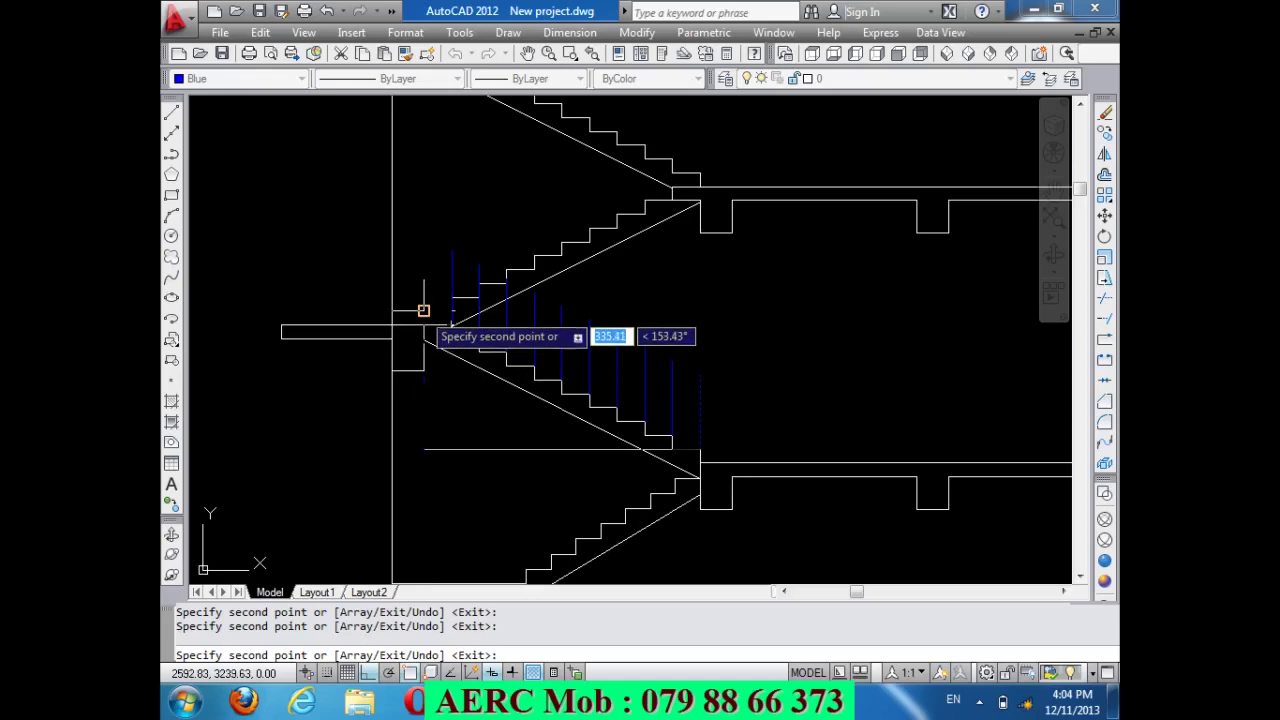
pyautogui.click(424, 311)
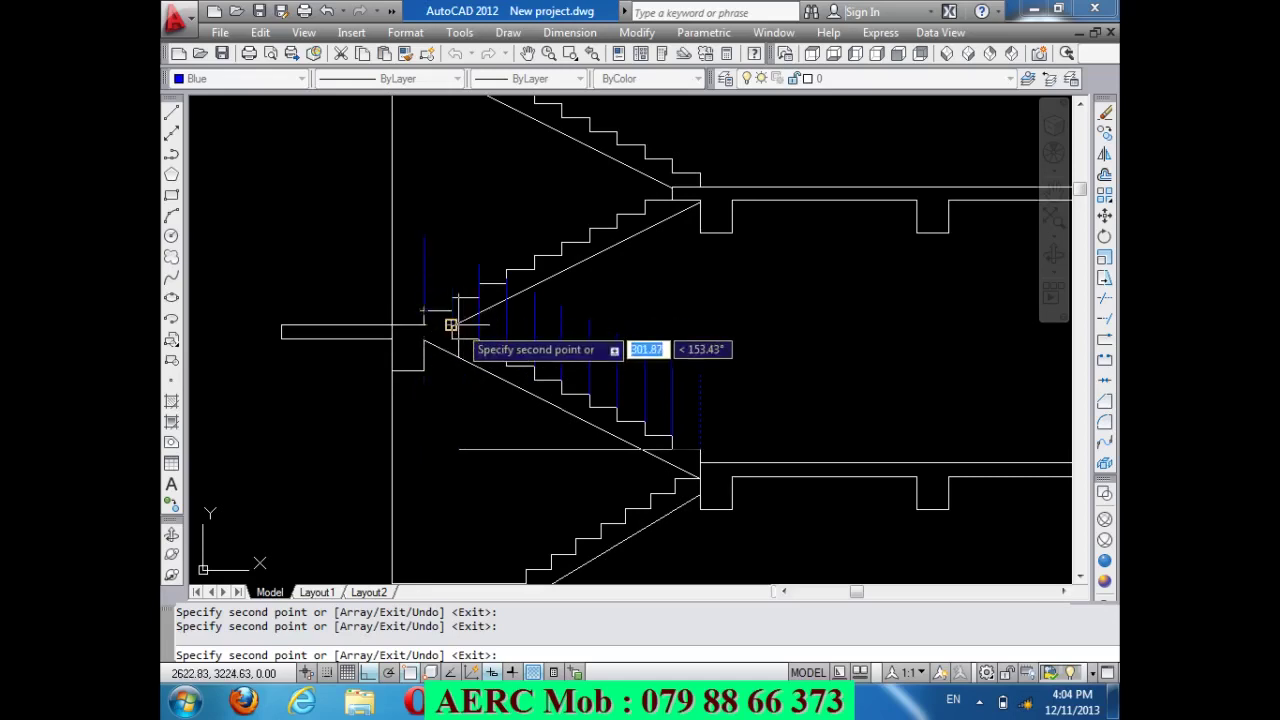
pyautogui.press('Return')
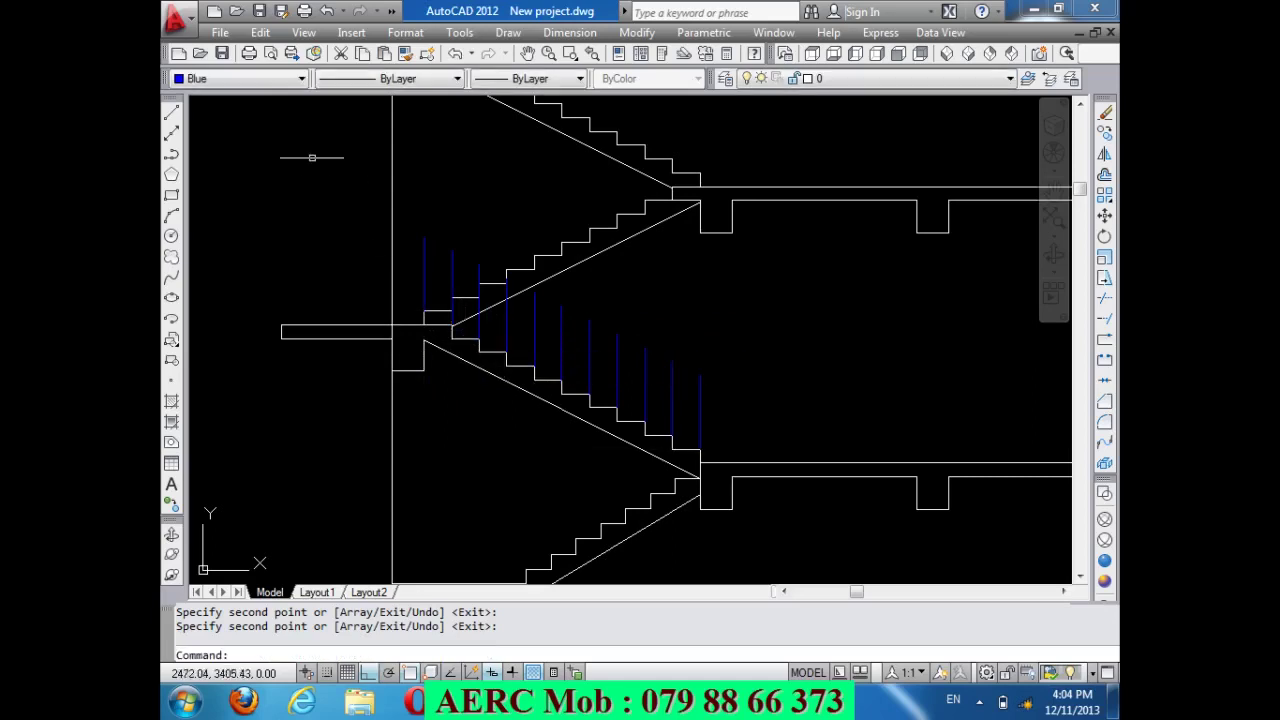
pyautogui.click(265, 80)
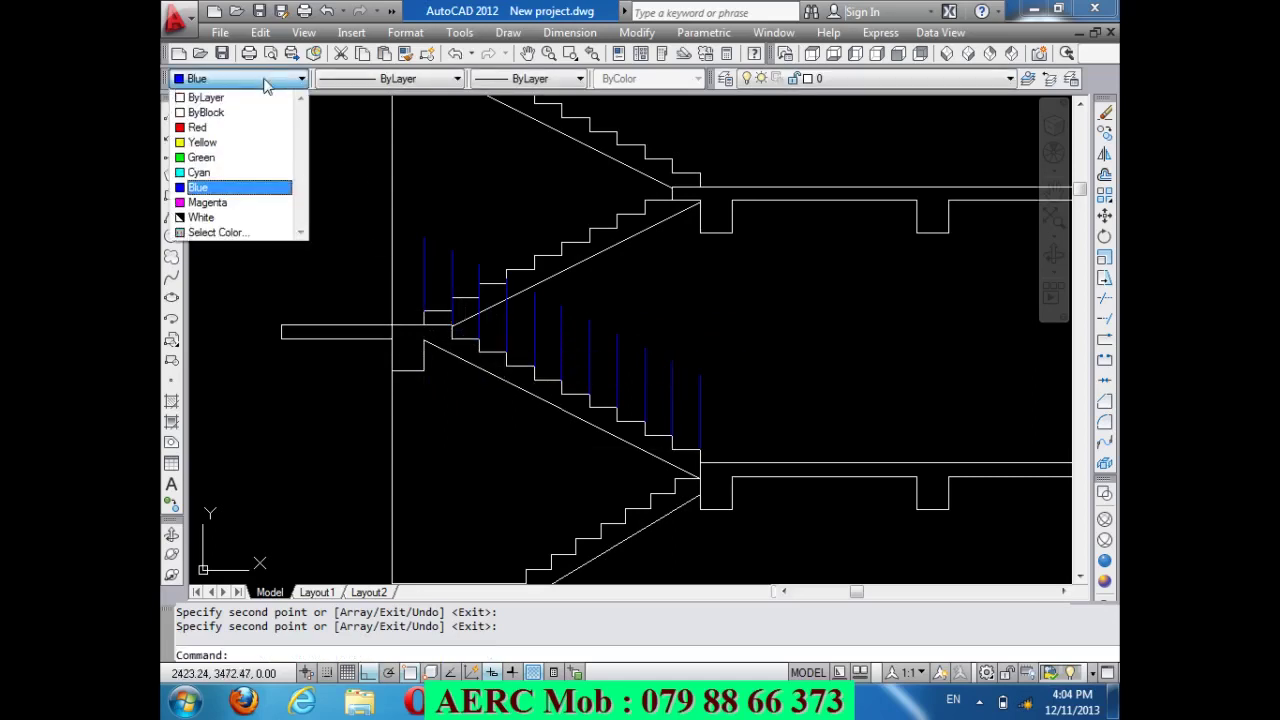
# In Magenta, draw the handrail from the last baluster top to the first, ending in a short level return.
pyautogui.click(204, 203)
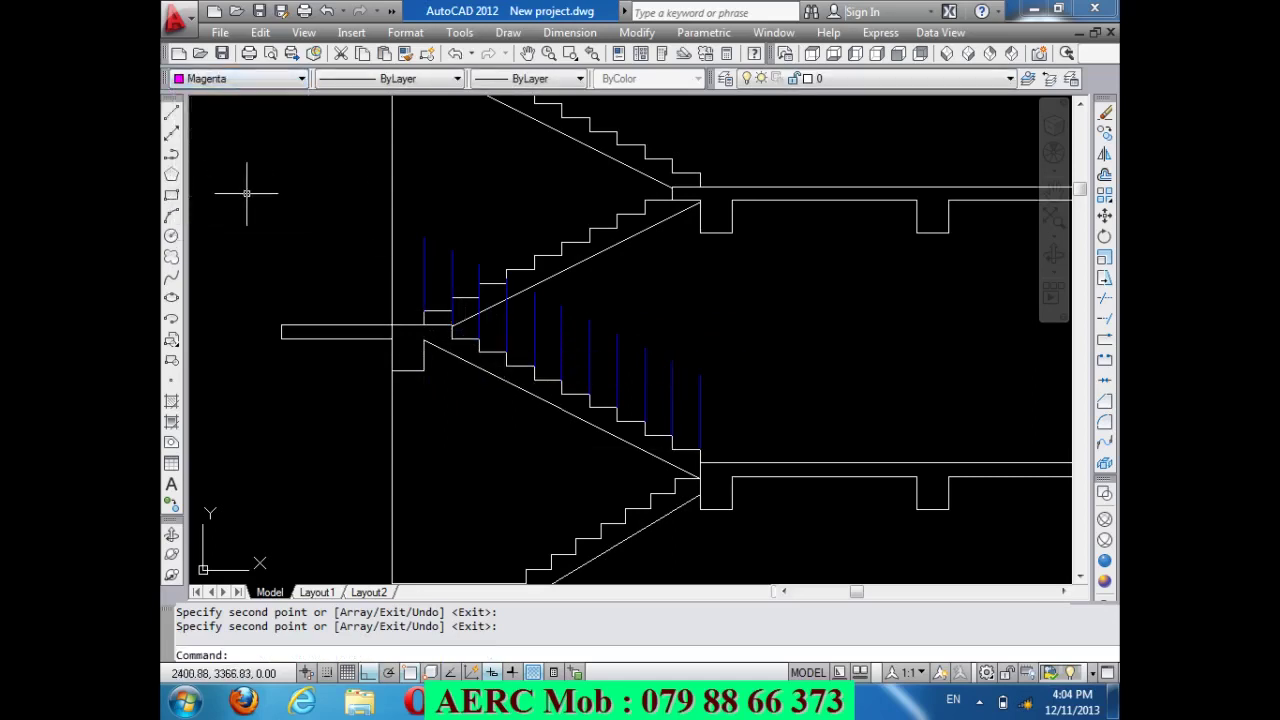
pyautogui.write('l')
pyautogui.press('Return')
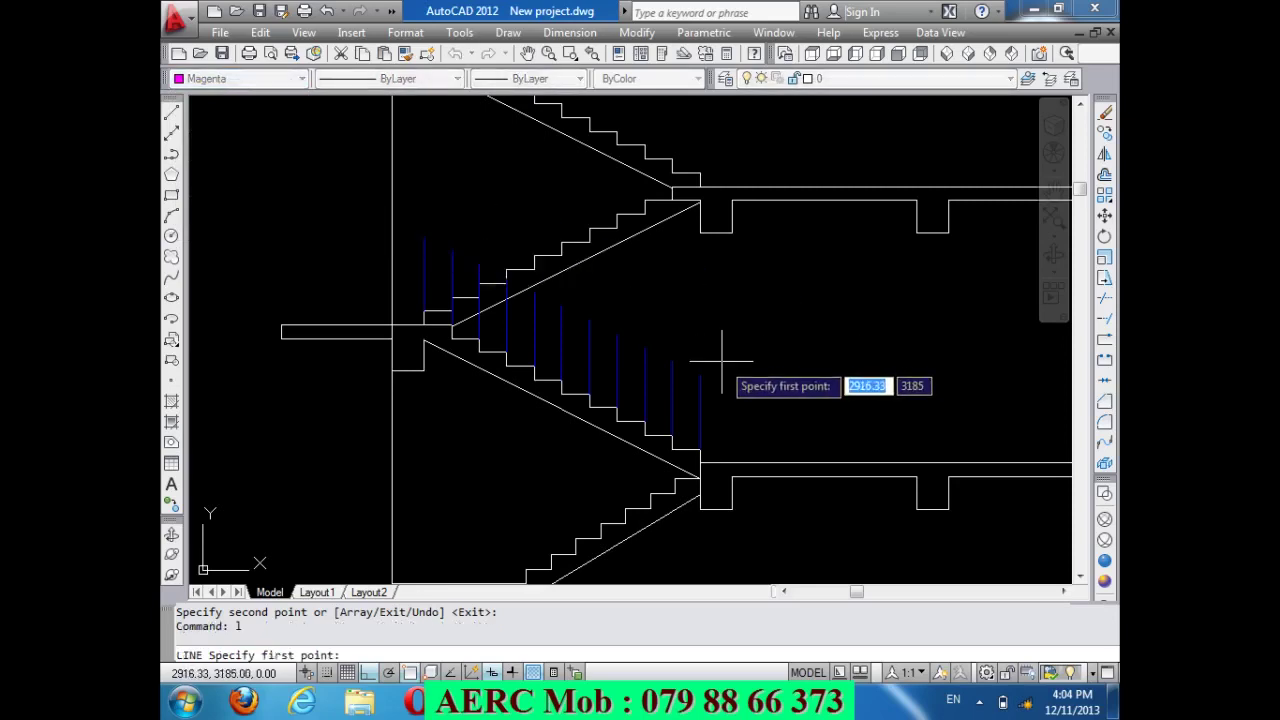
pyautogui.click(700, 375)
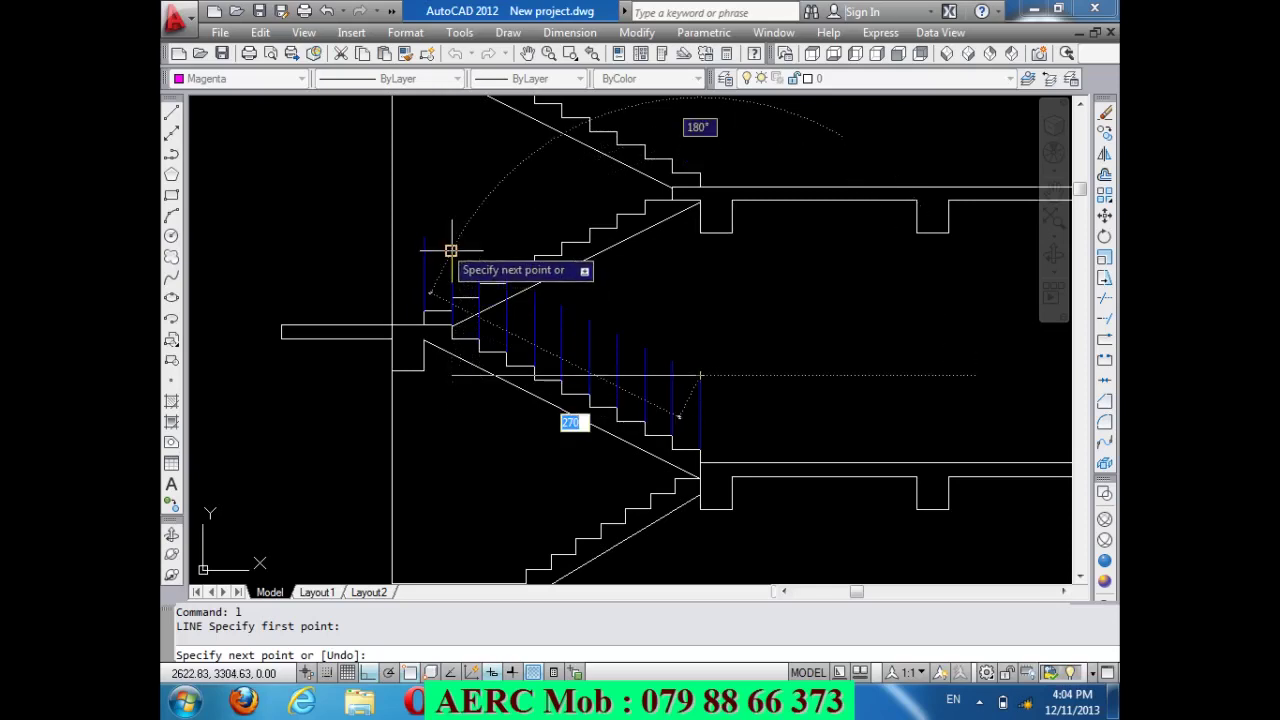
pyautogui.click(451, 250)
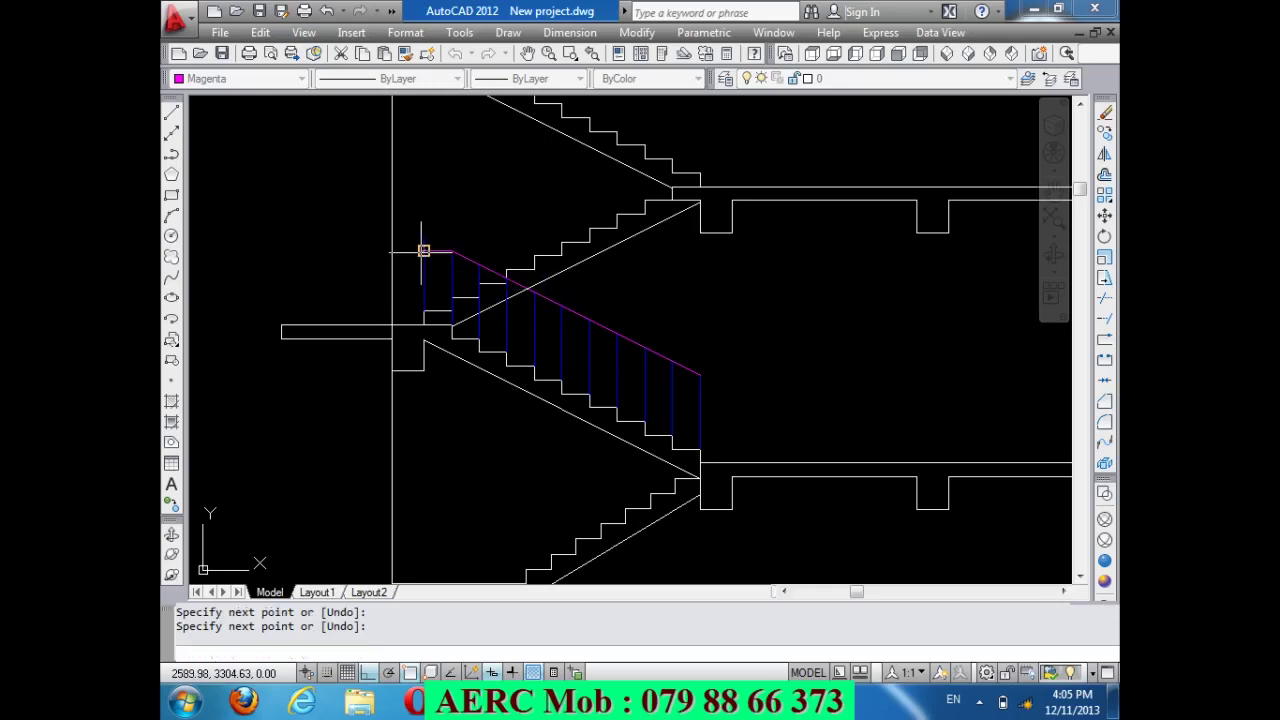
pyautogui.click(422, 250)
pyautogui.click(430, 305)
pyautogui.press('Return')
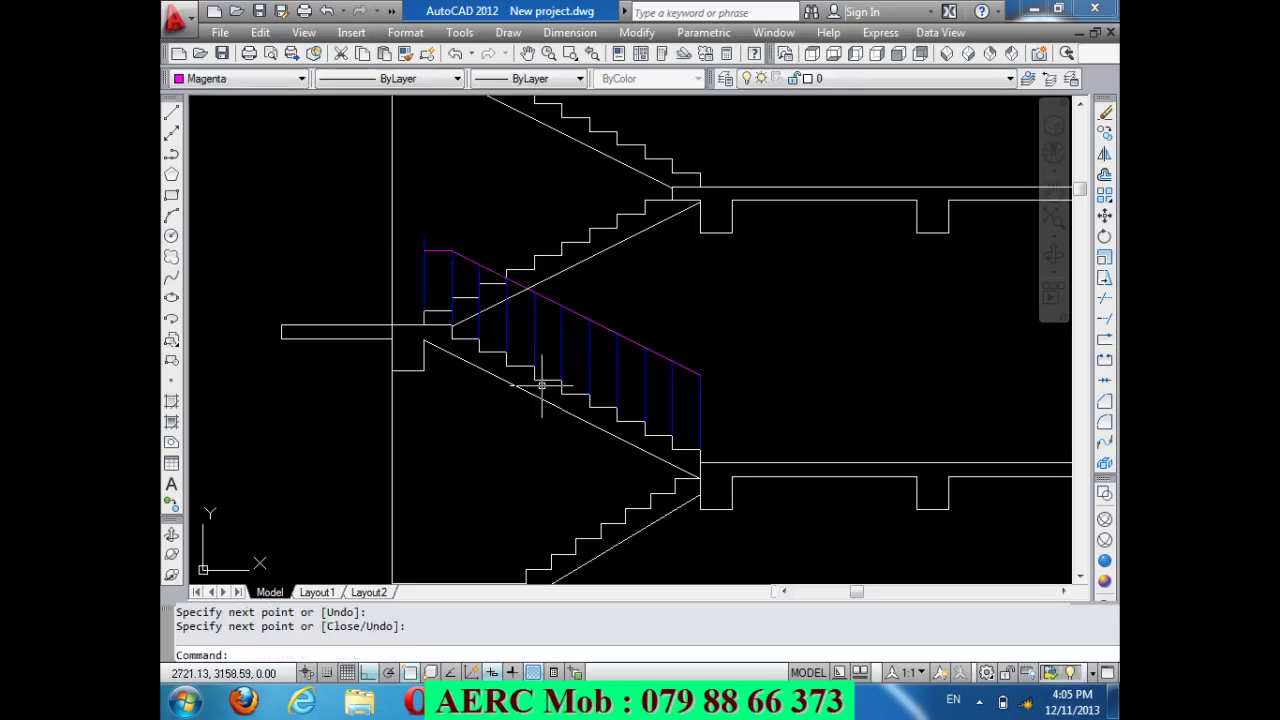
# Copy a blue baluster onto the steps of the upward flight, the last one at the upper landing.
pyautogui.write('co')
pyautogui.press('Return')
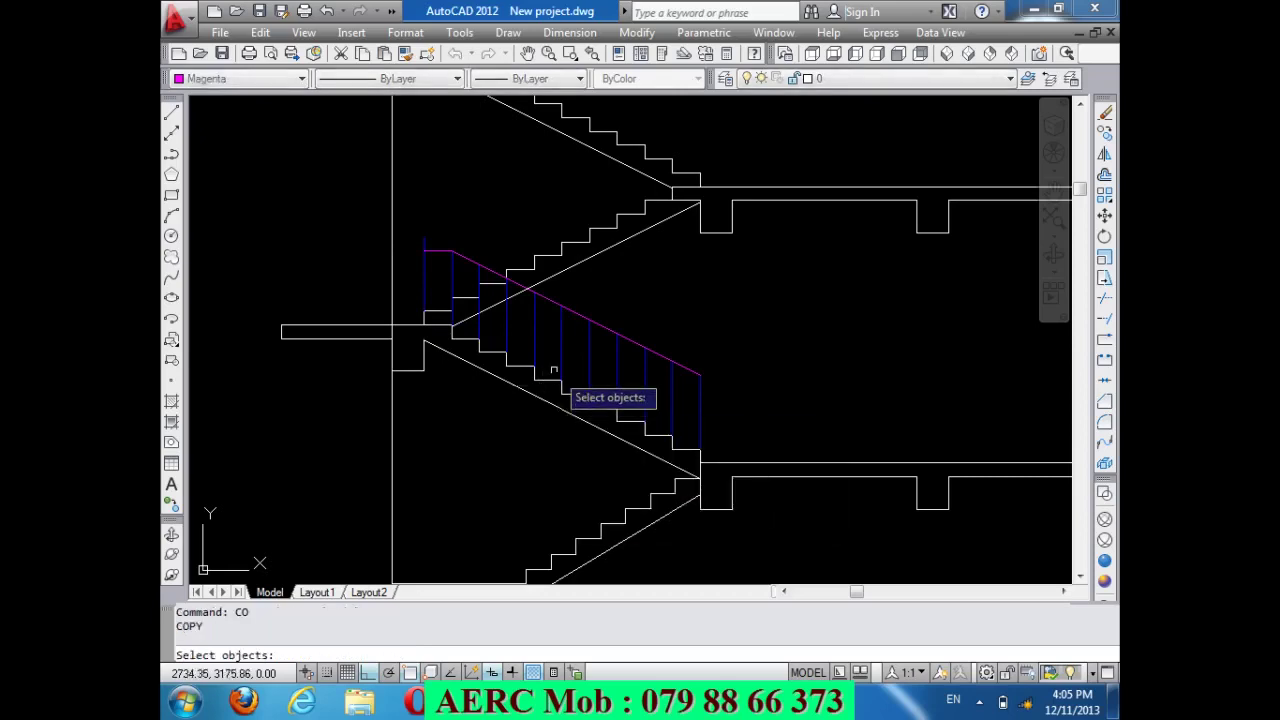
pyautogui.click(479, 330)
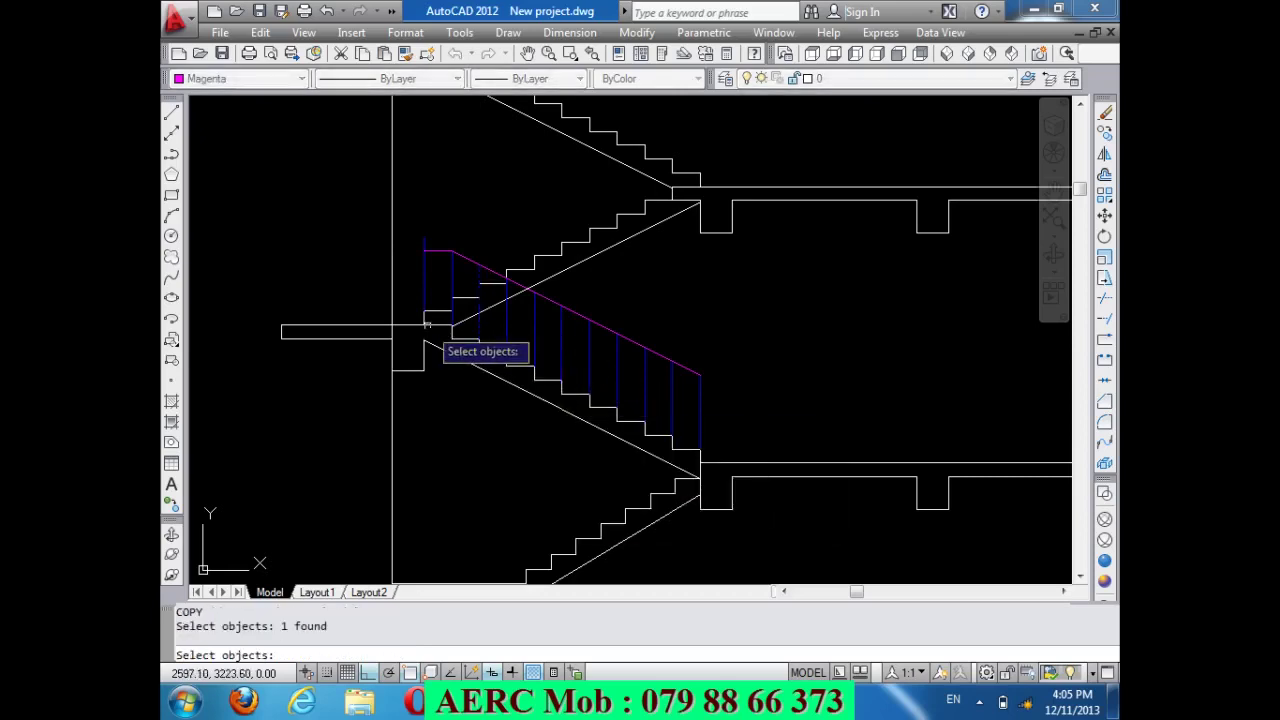
pyautogui.scroll(4, 428, 330)
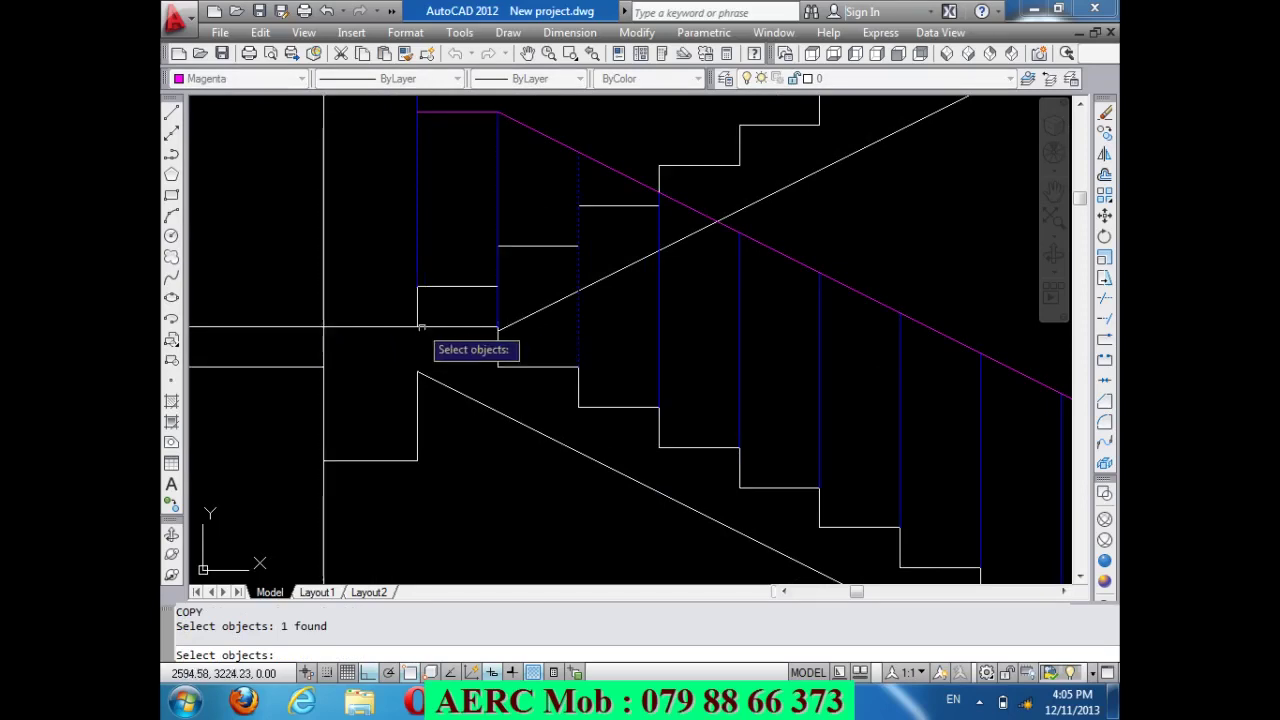
pyautogui.scroll(-6, 415, 412)
pyautogui.scroll(5, 455, 405)
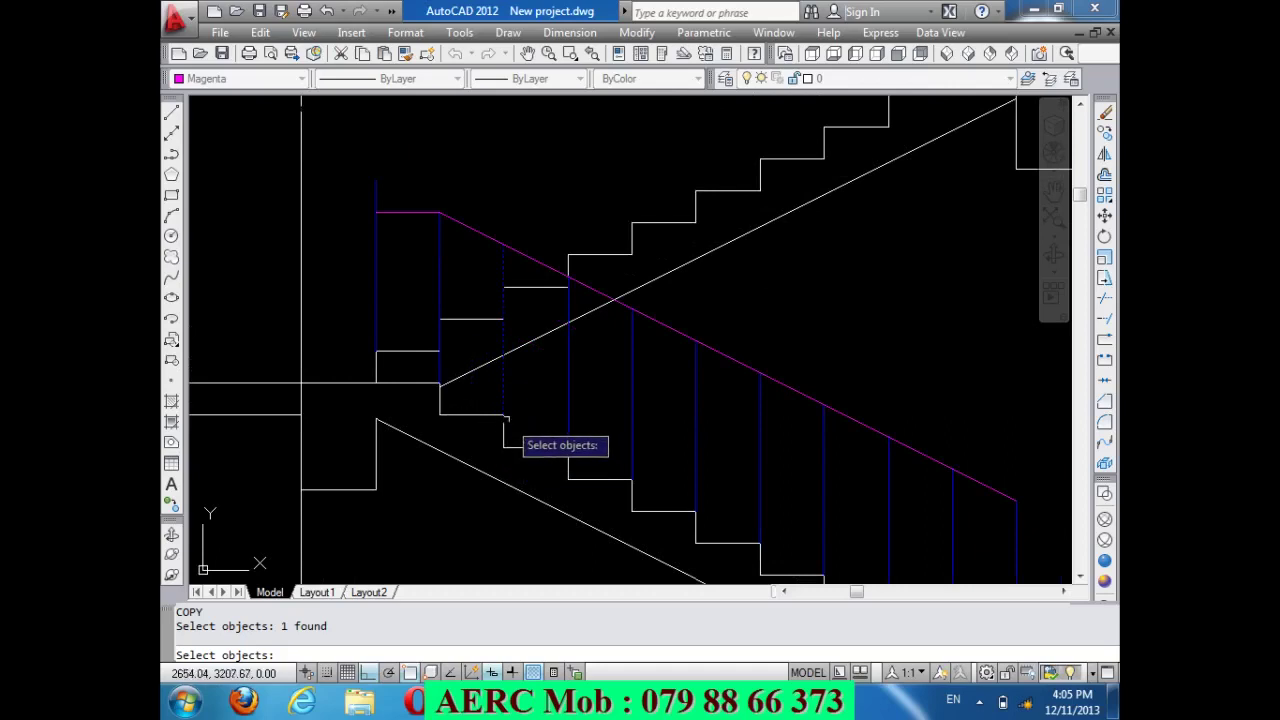
pyautogui.press('Return')
pyautogui.click(503, 414)
pyautogui.click(503, 318)
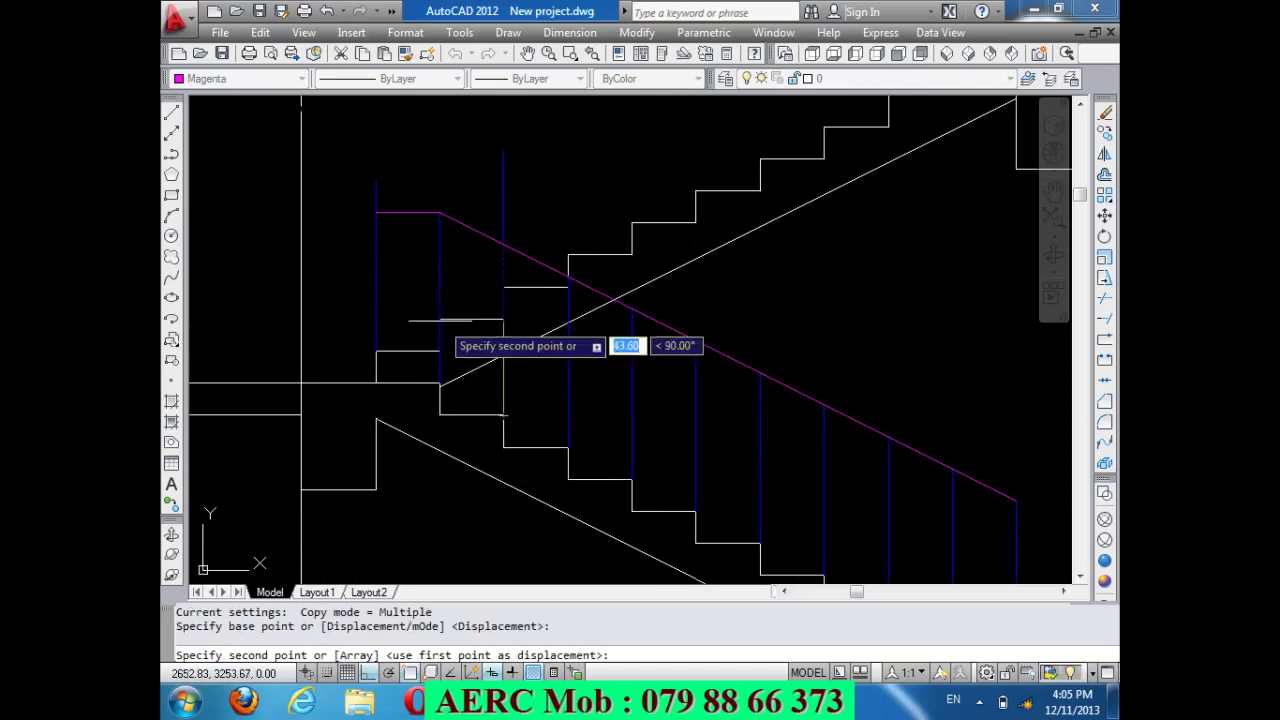
pyautogui.click(503, 287)
pyautogui.scroll(-2, 449, 378)
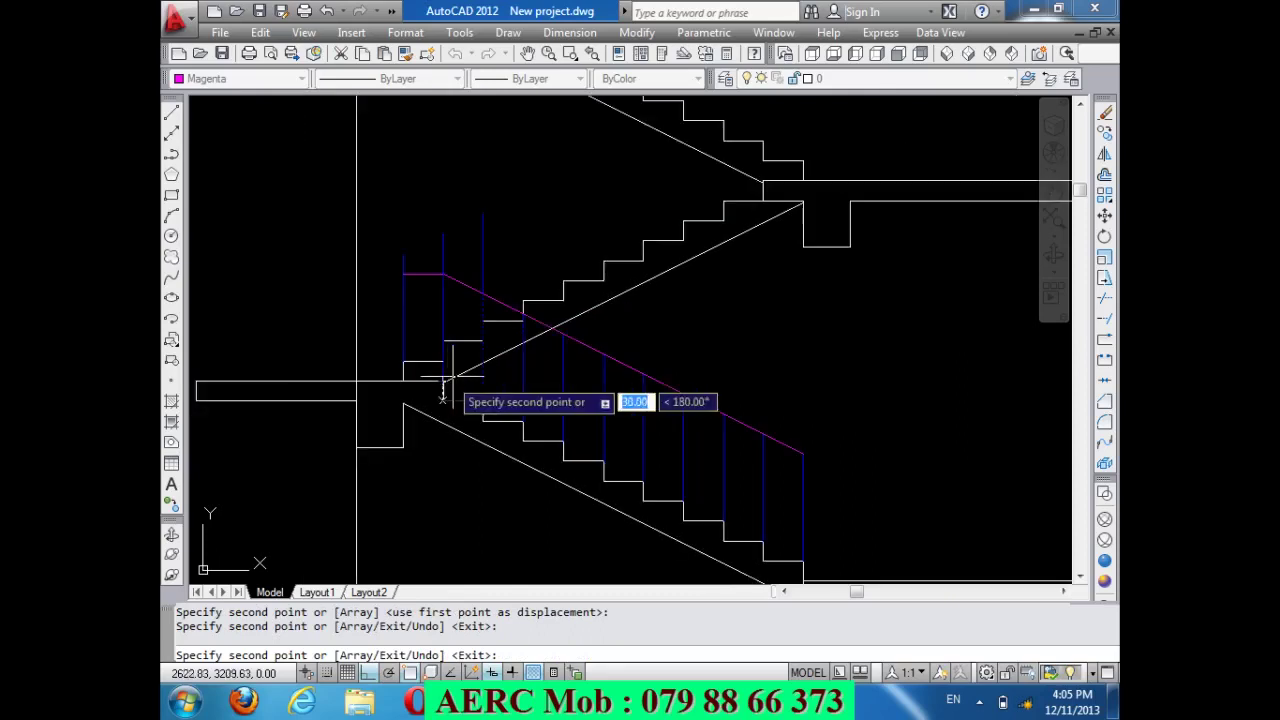
pyautogui.click(522, 299)
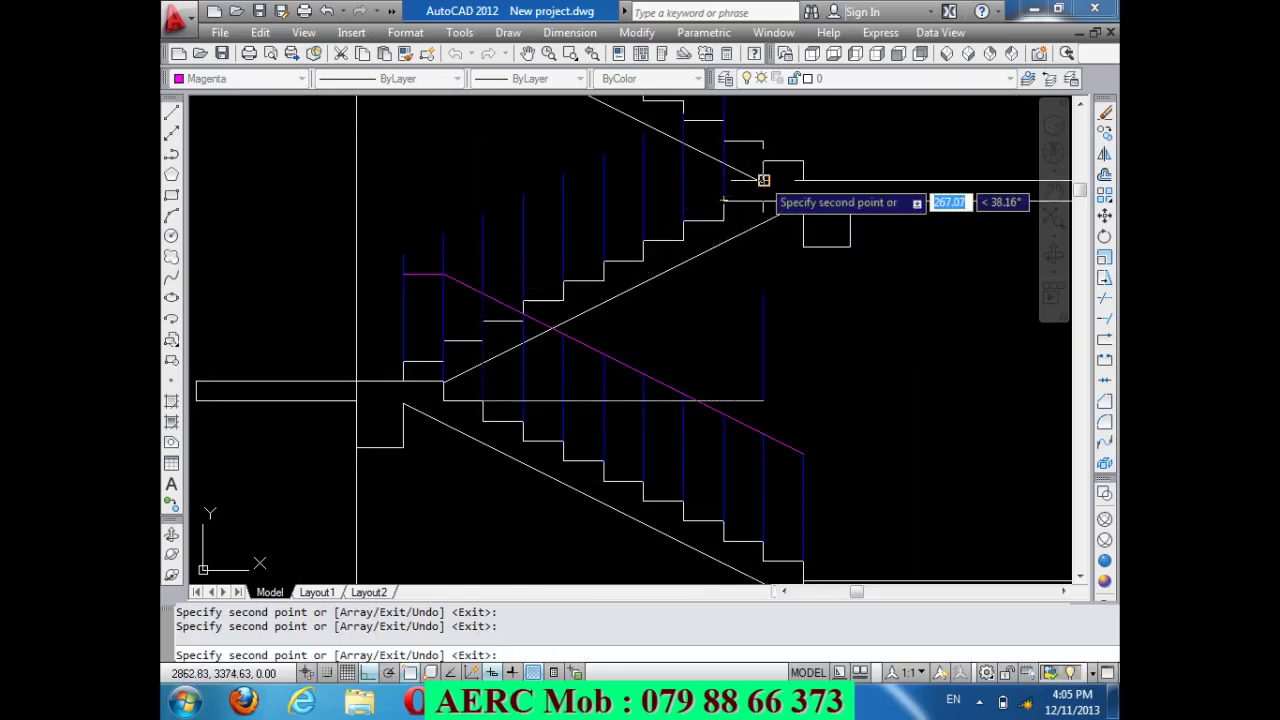
pyautogui.click(763, 179)
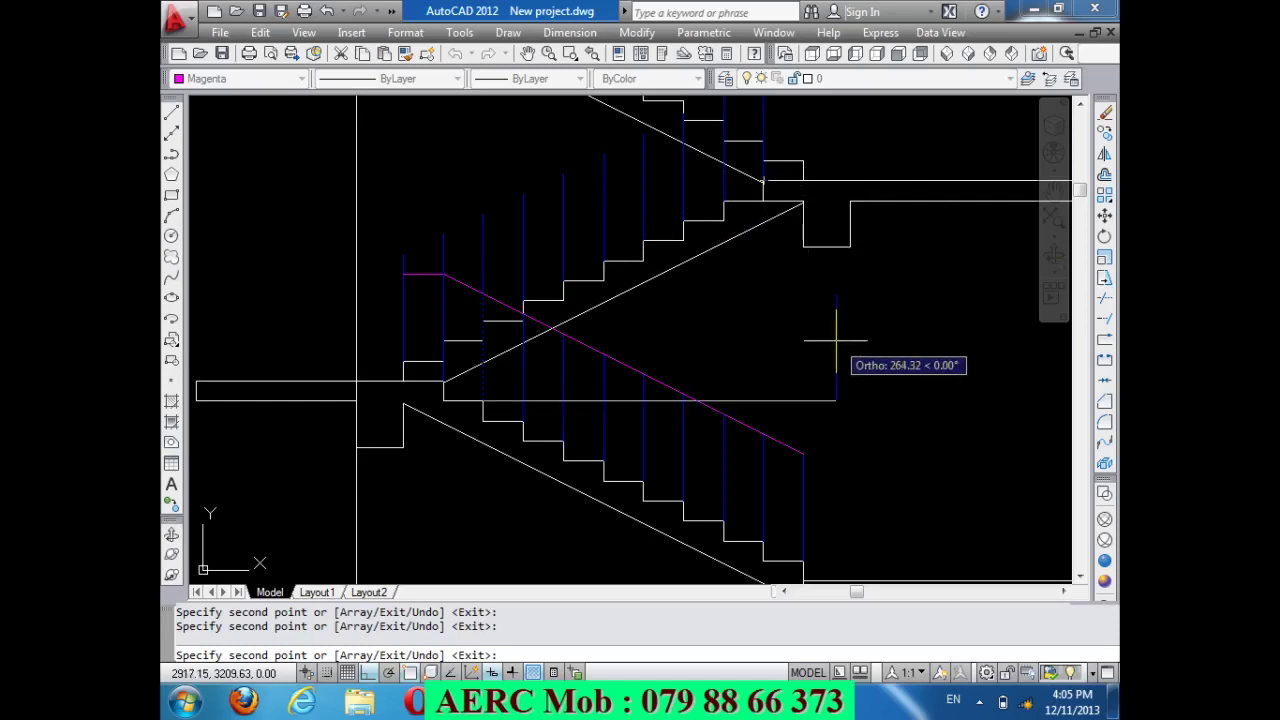
pyautogui.press('Return')
pyautogui.scroll(-2, 817, 467)
pyautogui.scroll(3, 503, 308)
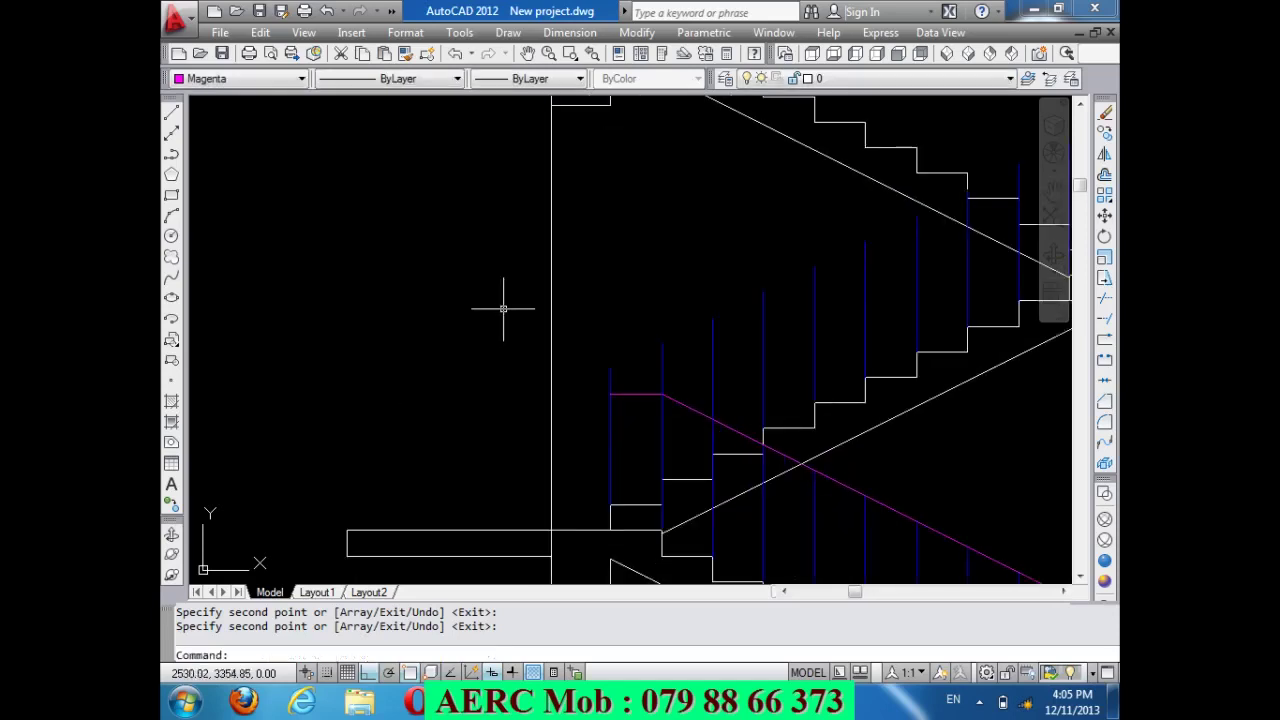
pyautogui.scroll(-2, 448, 336)
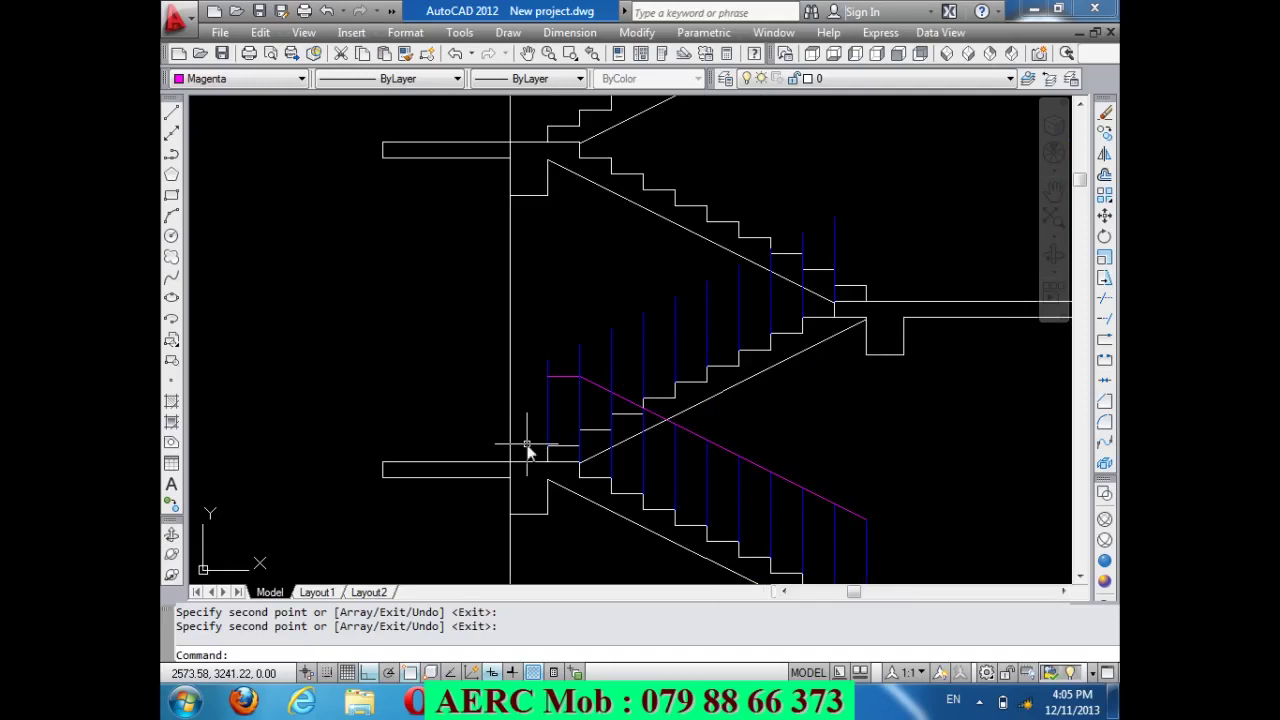
pyautogui.write('l')
pyautogui.press('Return')
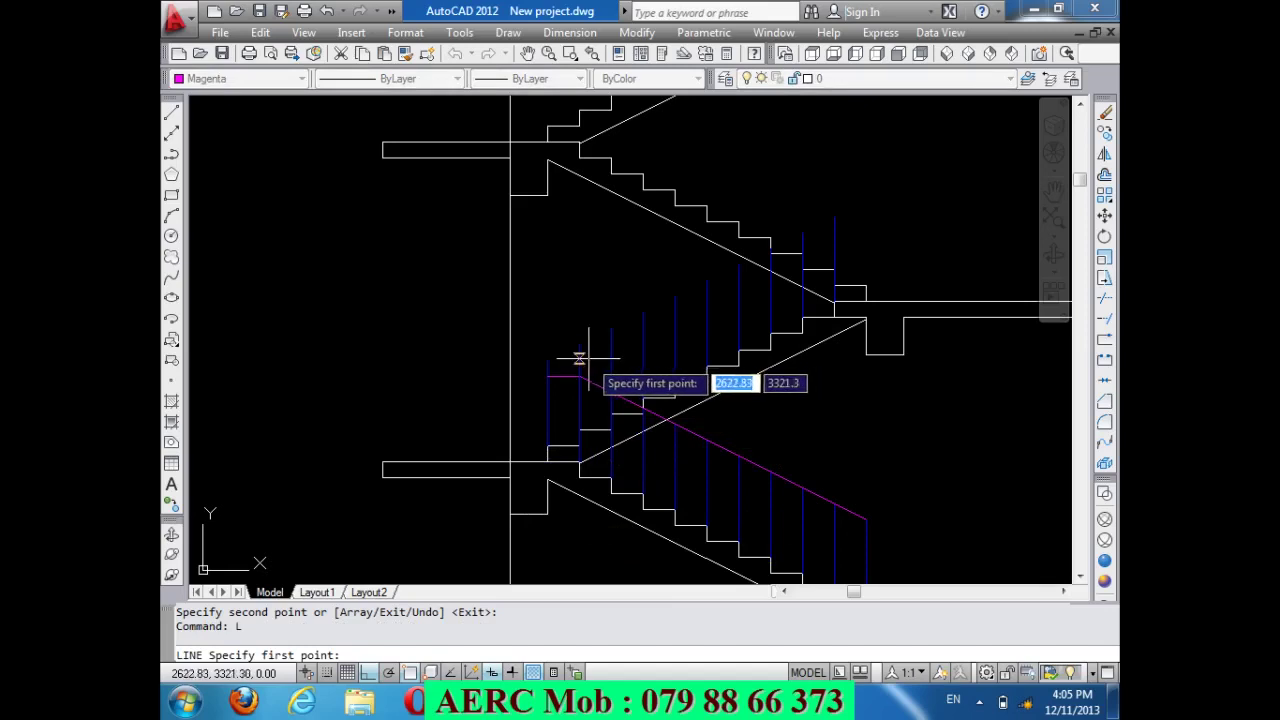
# Delete the short level return at the end of the lower handrail.
pyautogui.press('Escape')
pyautogui.click(562, 377)
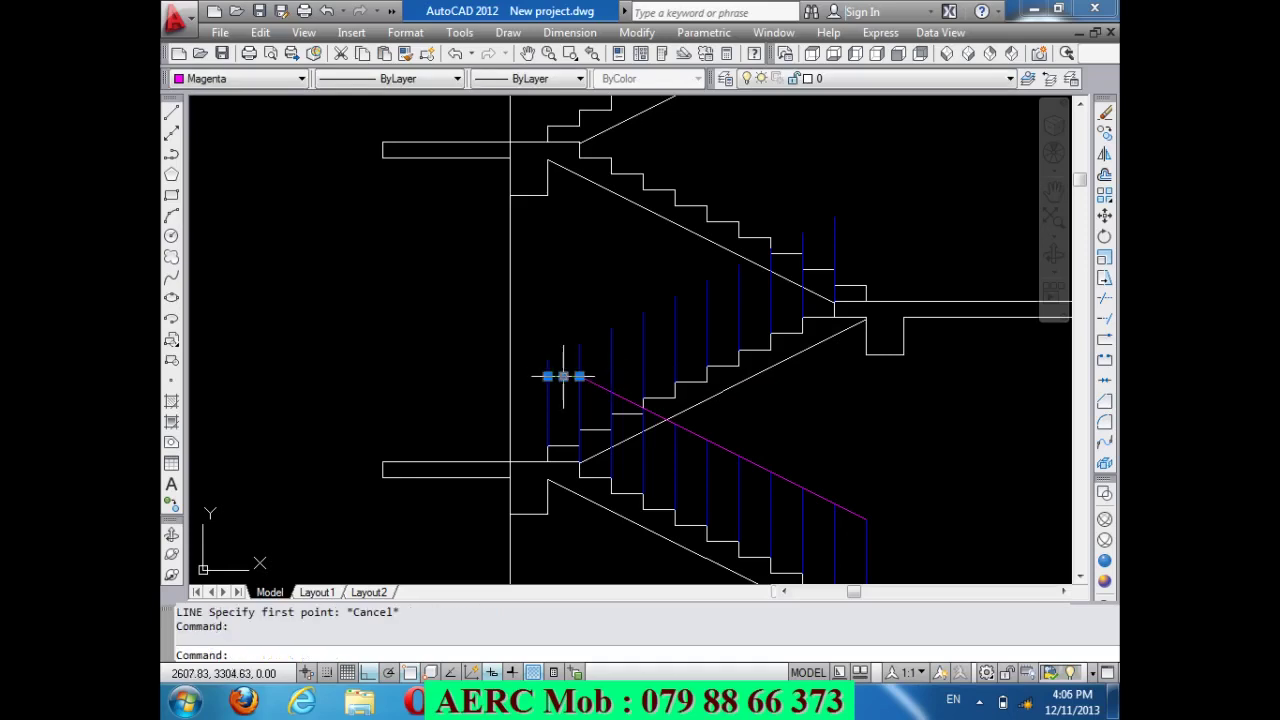
pyautogui.press('Delete')
# Draw magenta handrail from the lower rail to the landing corner, then up to the top baluster.
pyautogui.write('l')
pyautogui.press('Return')
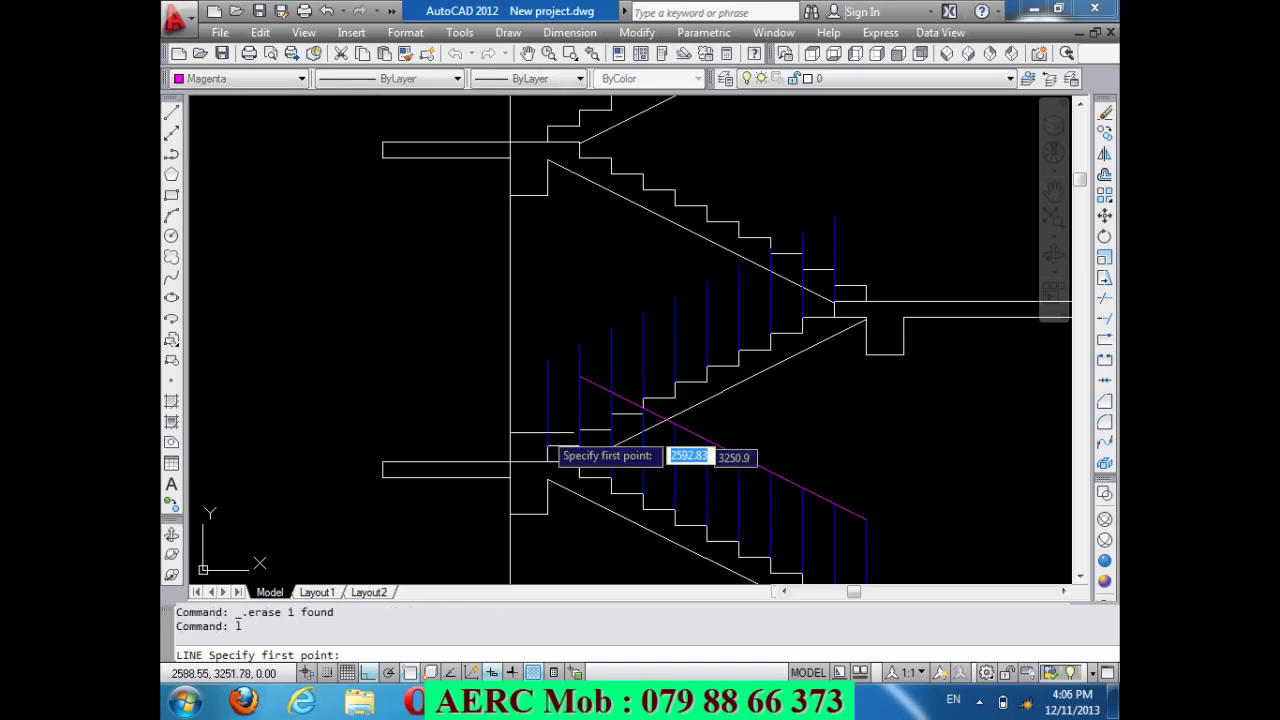
pyautogui.click(548, 361)
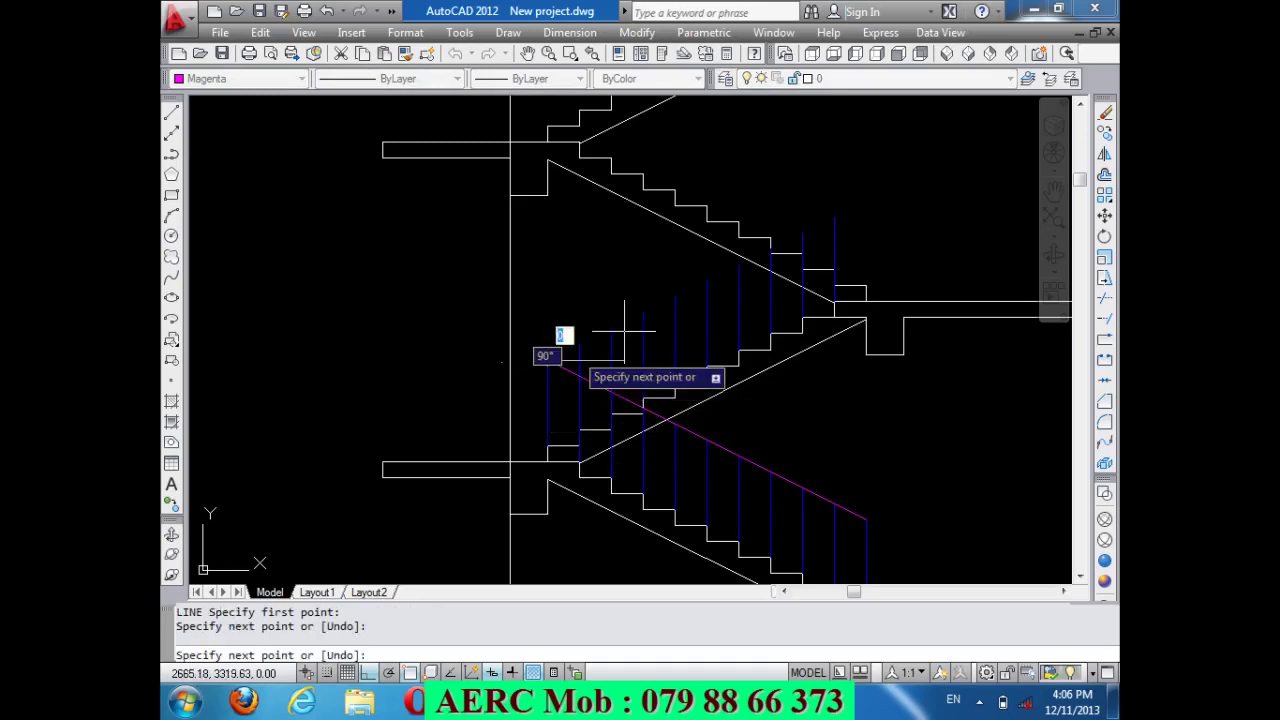
pyautogui.click(834, 216)
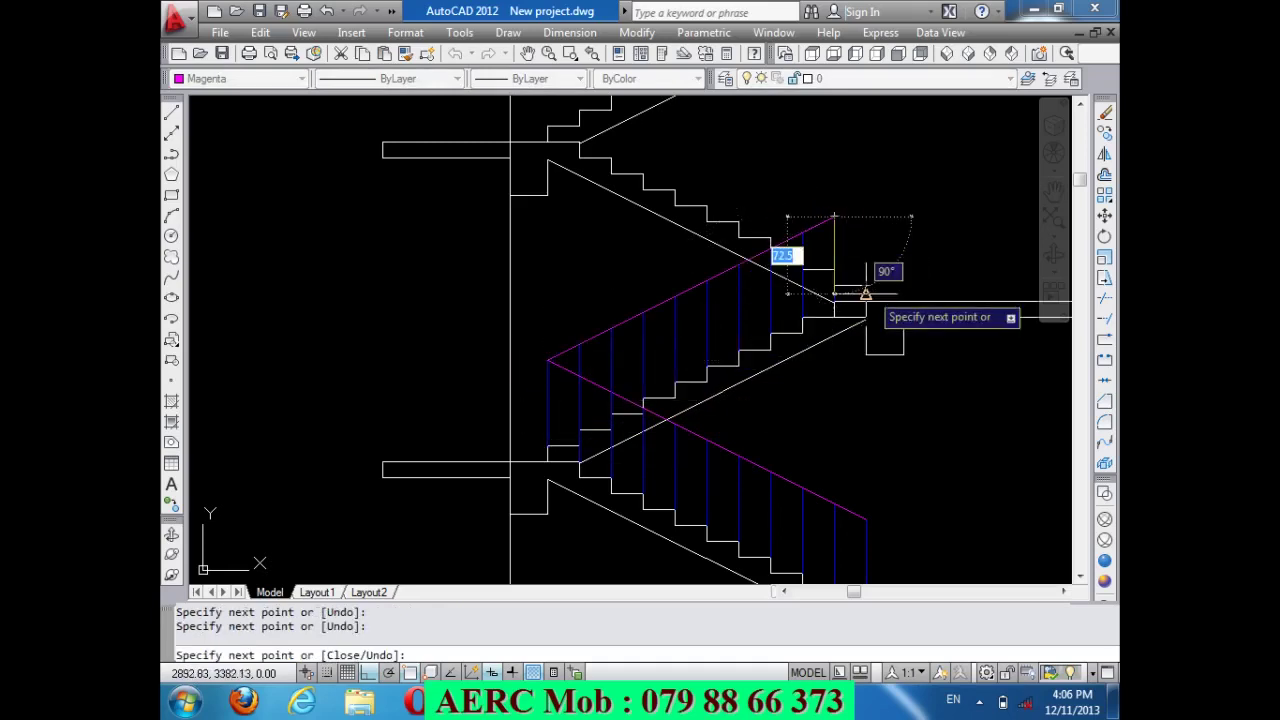
pyautogui.press('Return')
pyautogui.scroll(-5, 647, 428)
pyautogui.scroll(4, 620, 410)
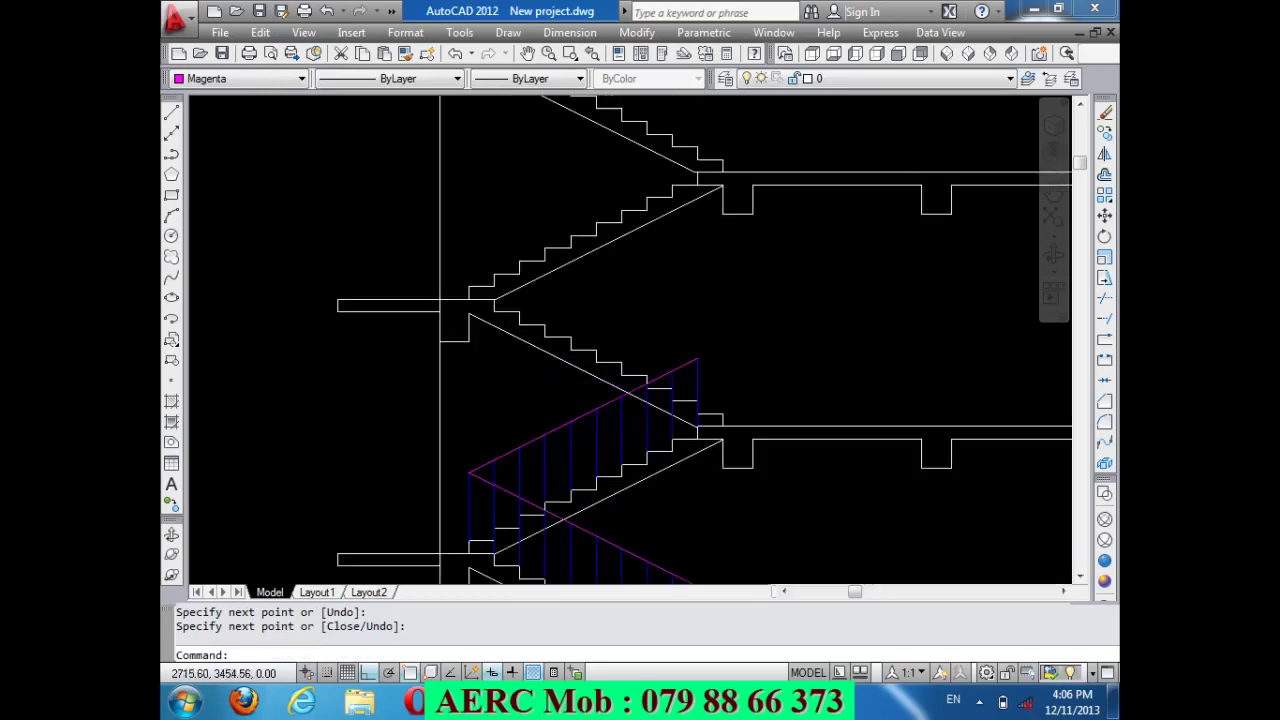
pyautogui.scroll(2, 593, 385)
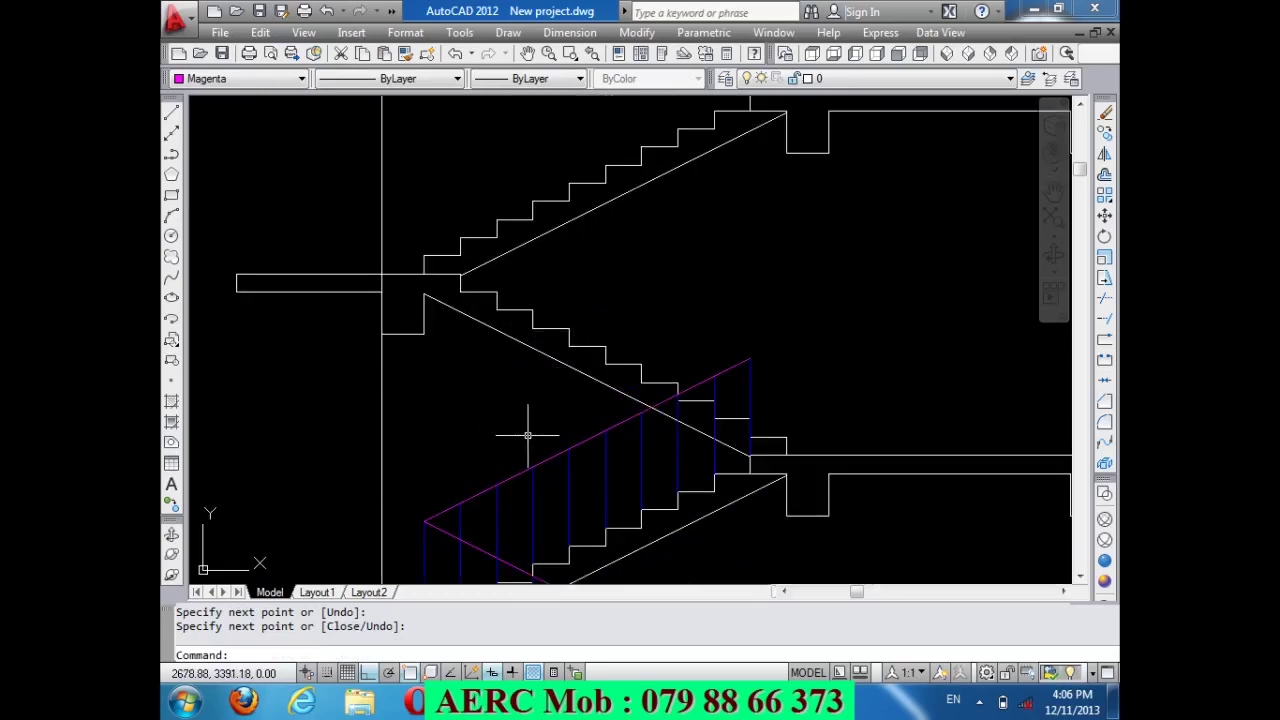
pyautogui.scroll(-1, 595, 395)
pyautogui.scroll(-1, 597, 392)
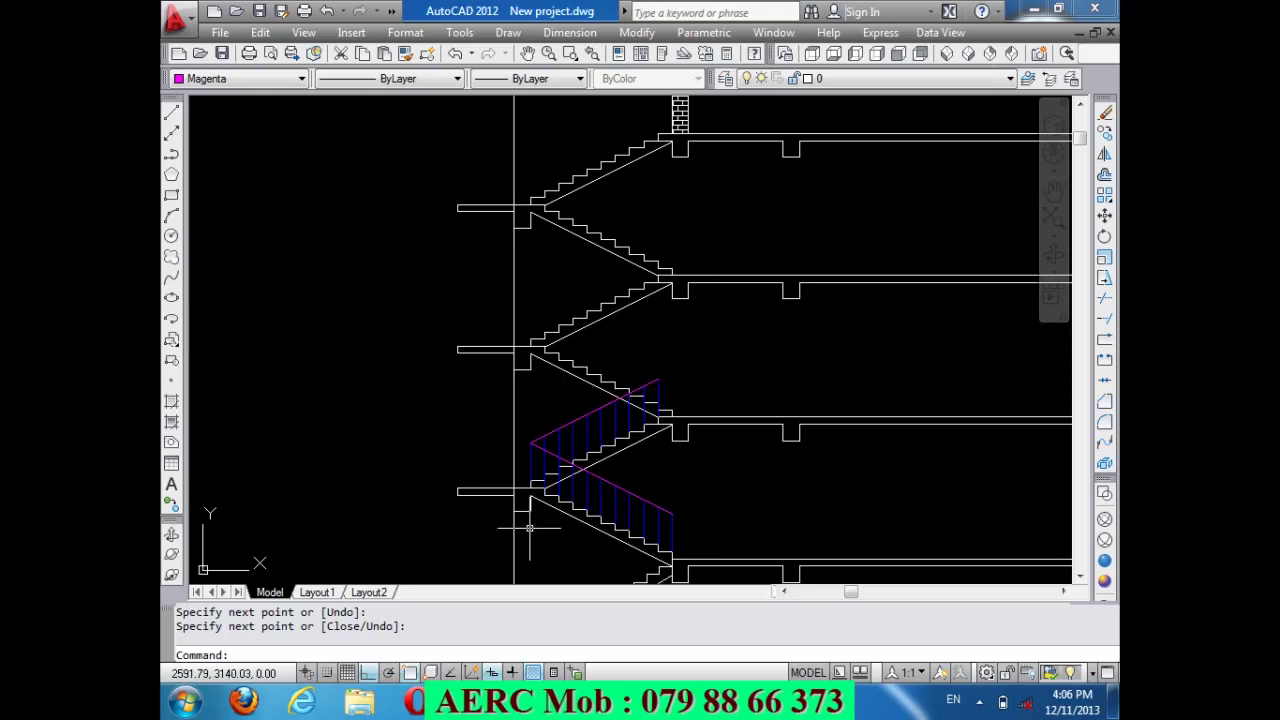
# With COPY, window-select all the flight's blue balusters and magenta handrails.
pyautogui.write('co')
pyautogui.press('Return')
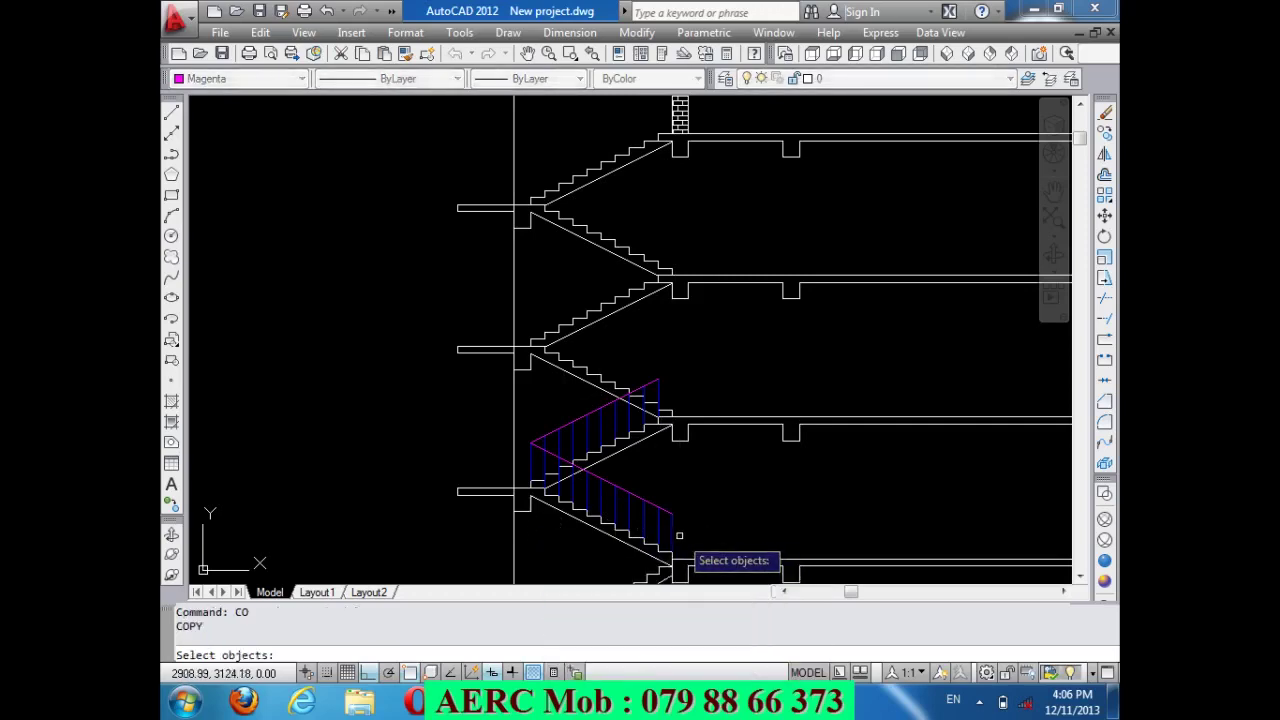
pyautogui.click(684, 530)
pyautogui.click(635, 489)
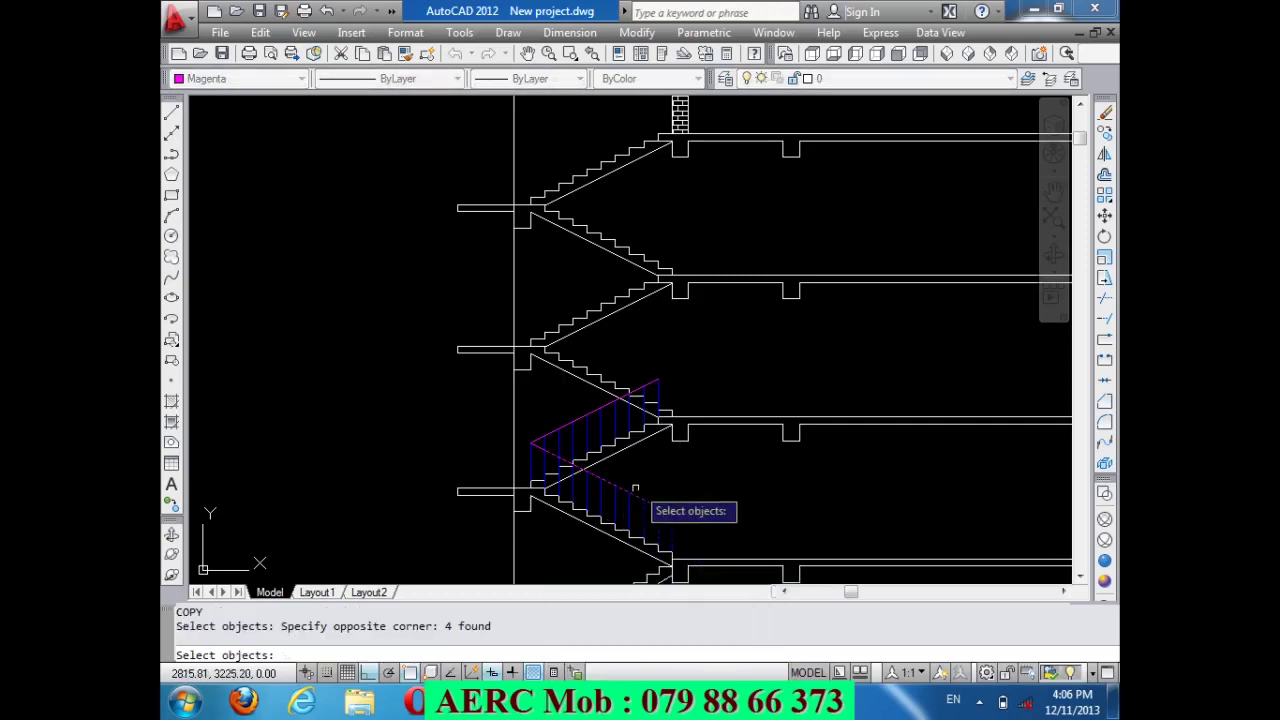
pyautogui.click(636, 510)
pyautogui.click(610, 497)
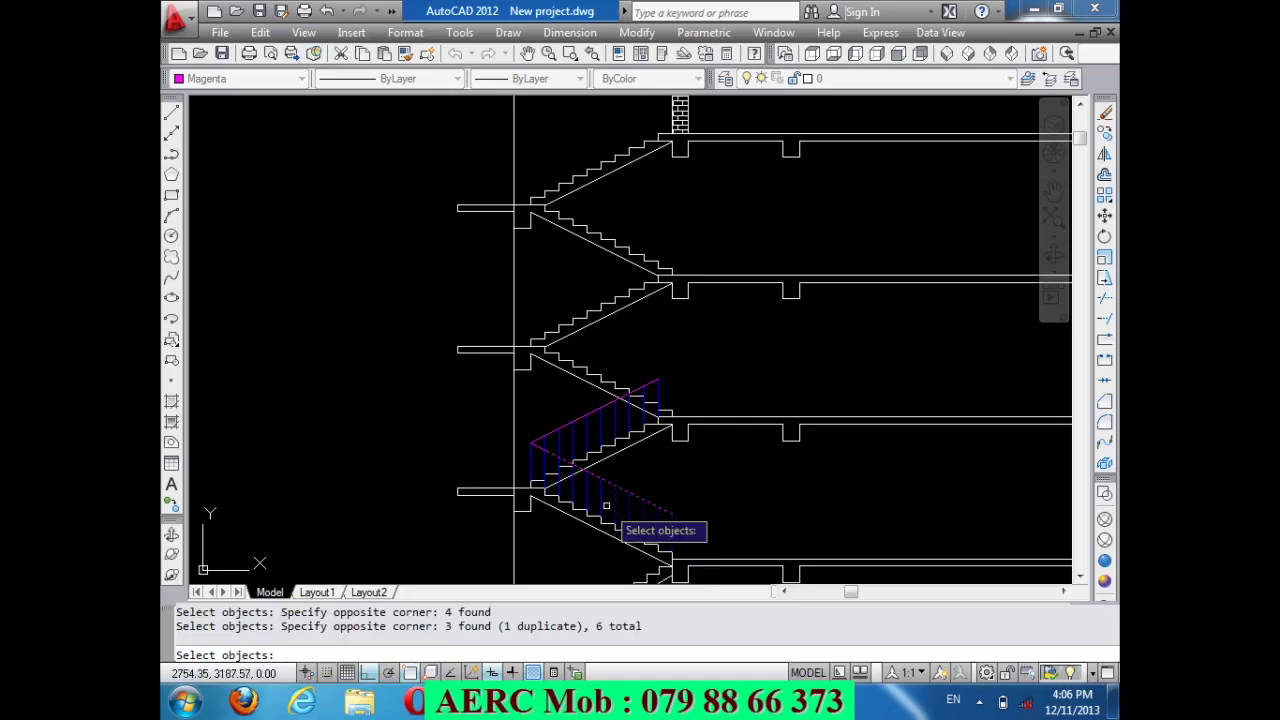
pyautogui.scroll(2, 606, 506)
pyautogui.scroll(2, 606, 506)
pyautogui.click(688, 528)
pyautogui.click(660, 520)
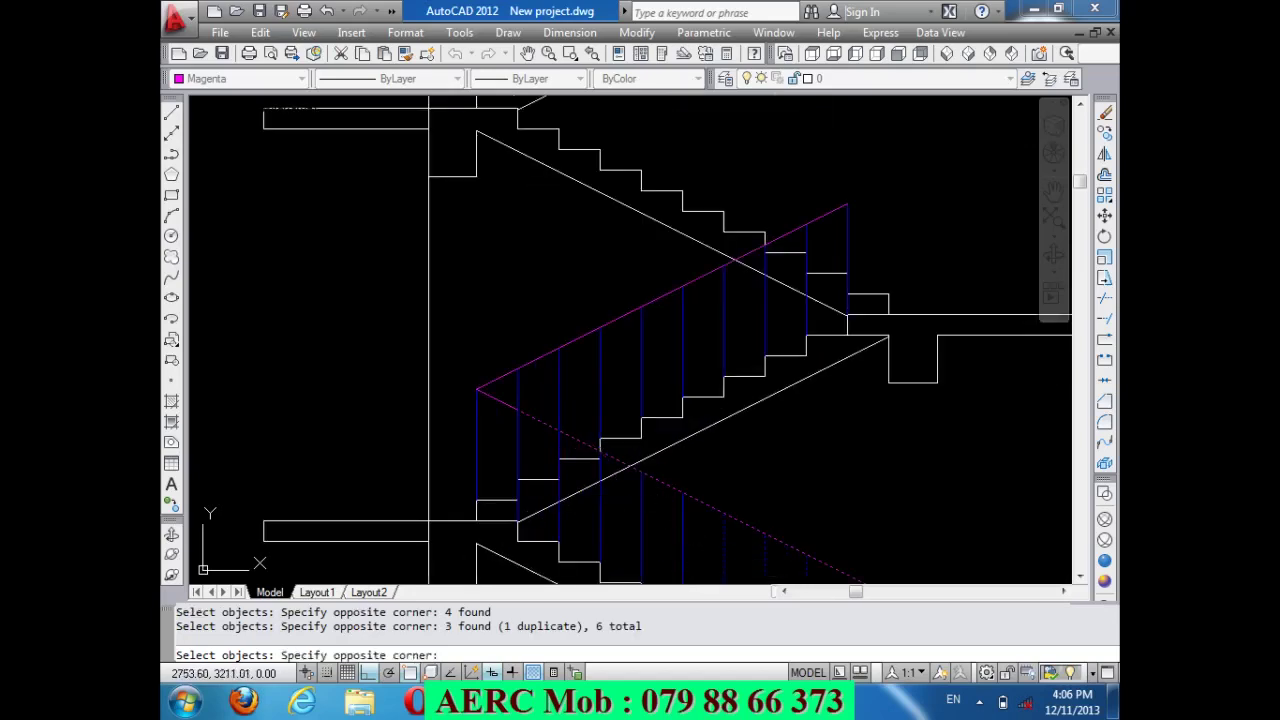
pyautogui.click(628, 515)
pyautogui.click(575, 500)
pyautogui.click(558, 492)
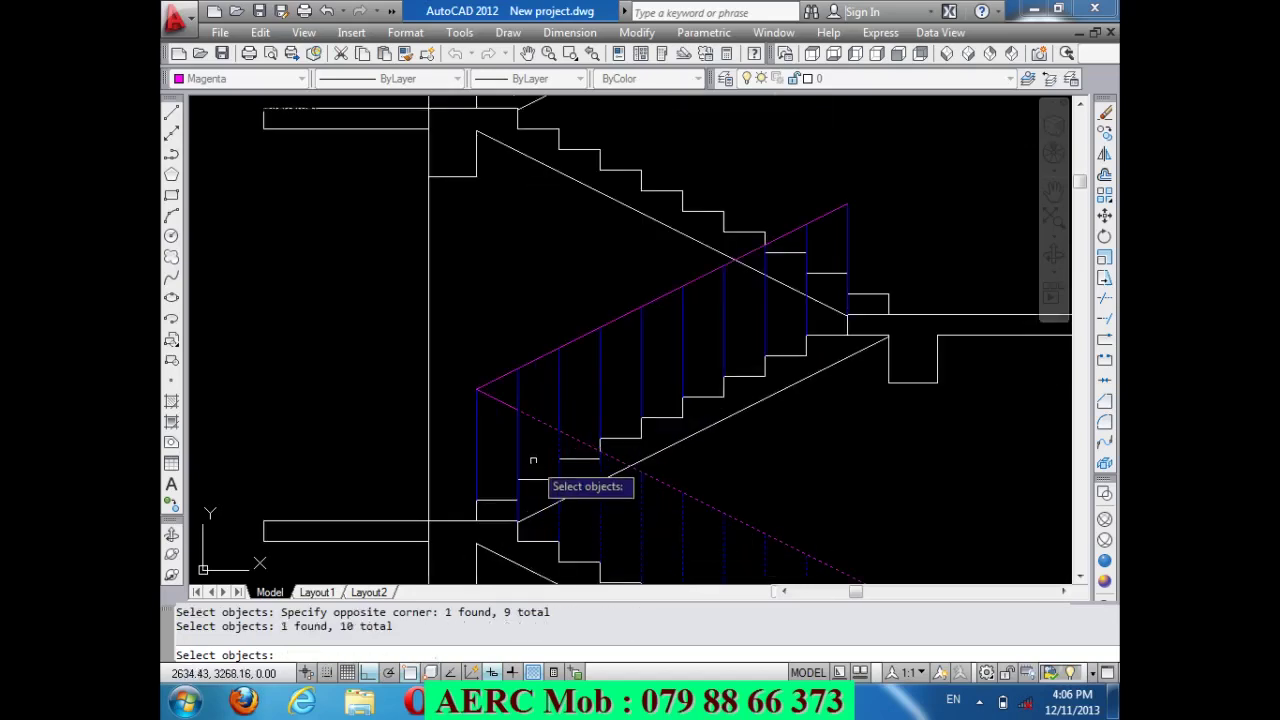
pyautogui.click(535, 458)
pyautogui.click(474, 434)
pyautogui.click(663, 377)
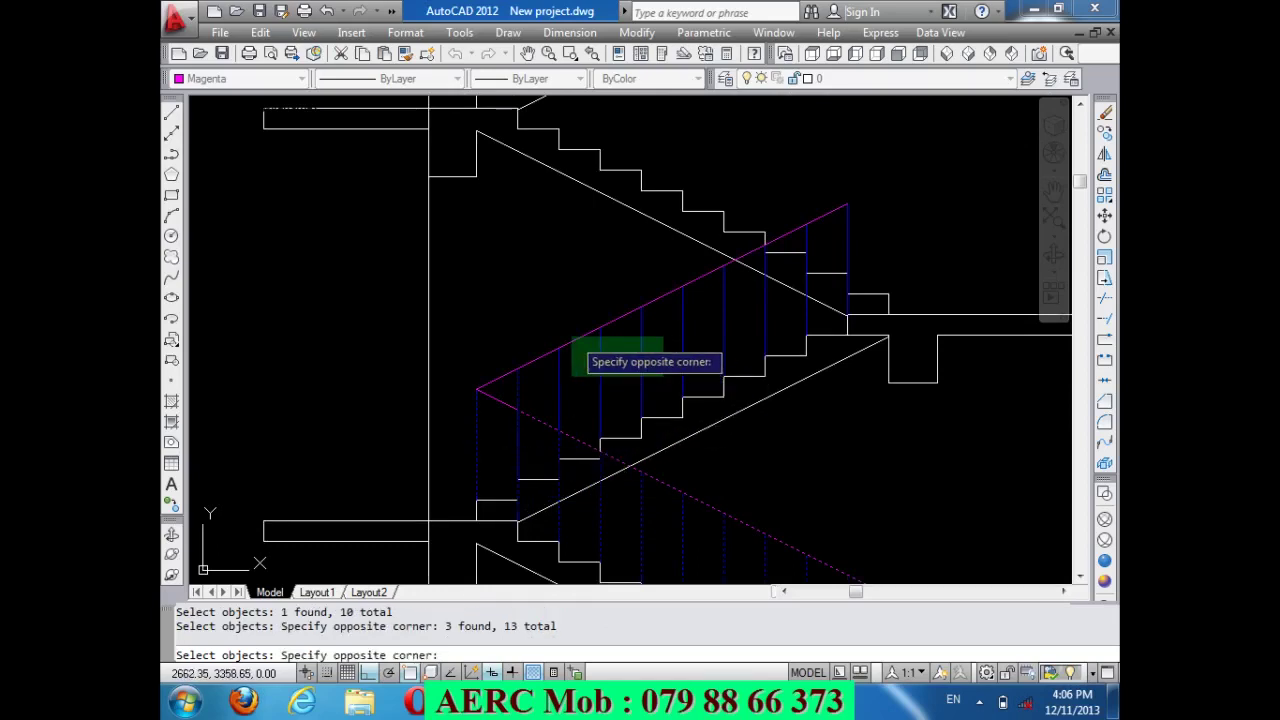
pyautogui.click(542, 320)
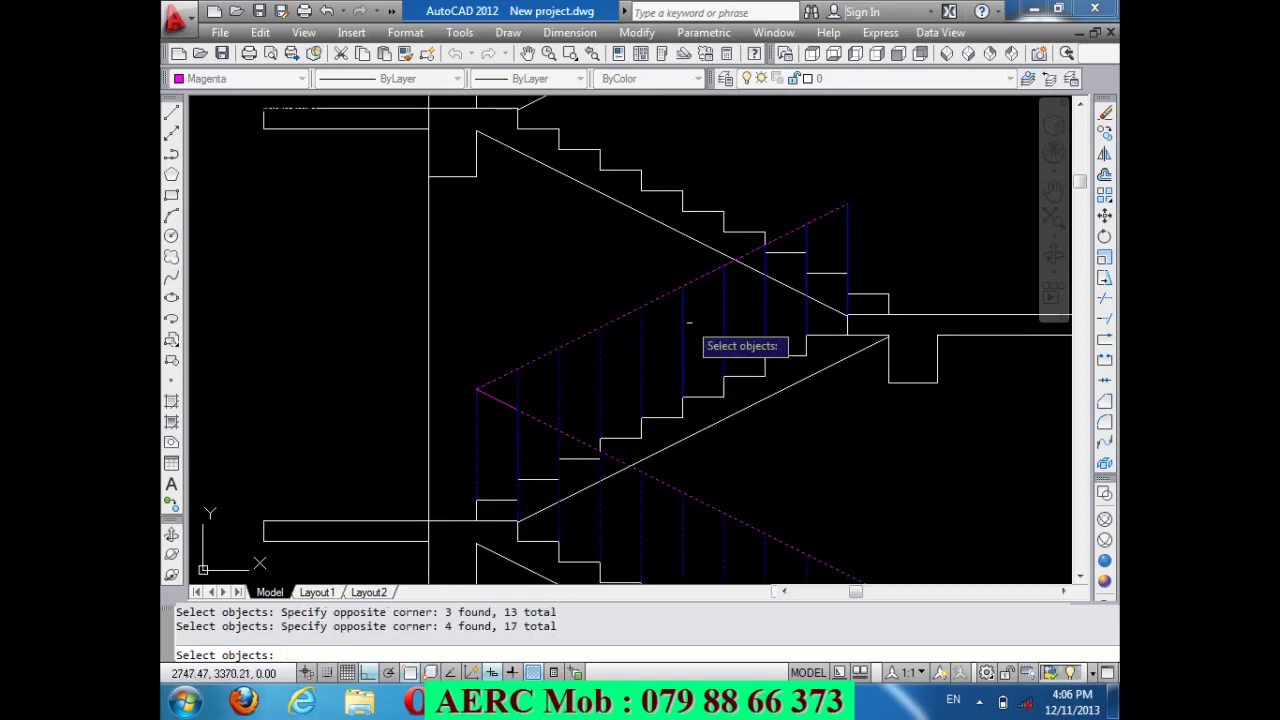
pyautogui.click(780, 326)
pyautogui.click(658, 316)
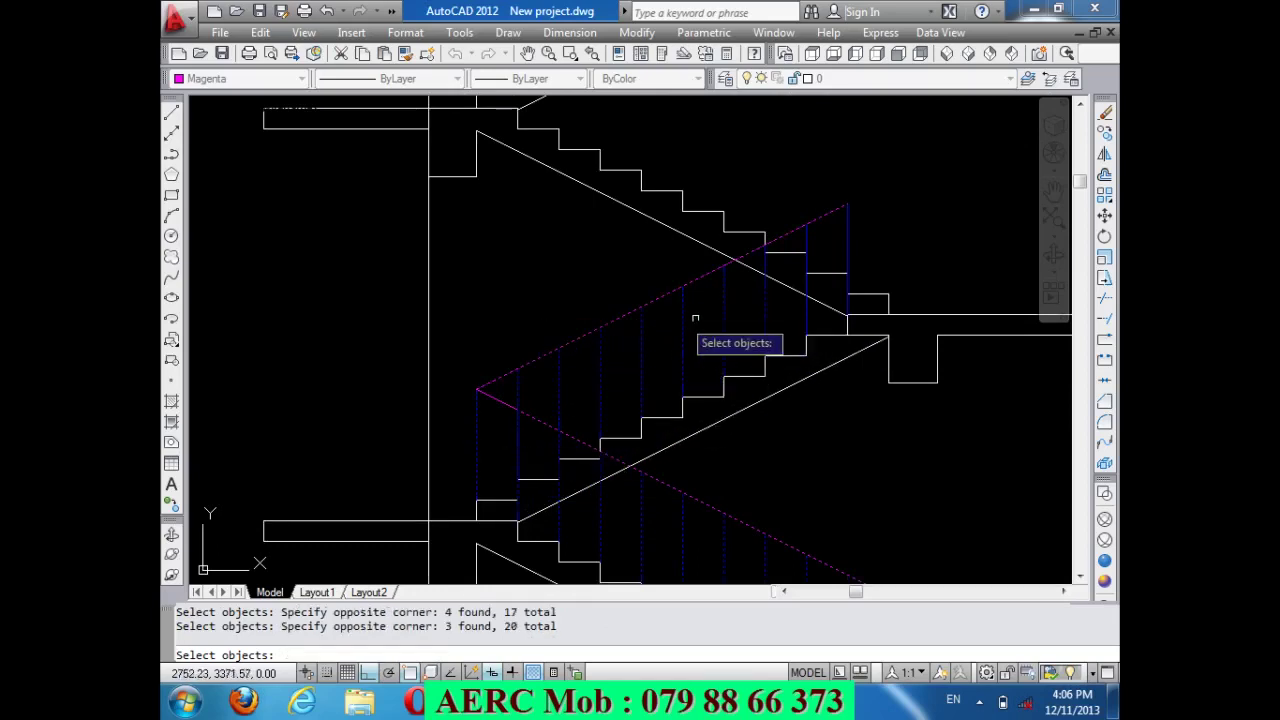
pyautogui.click(806, 292)
pyautogui.click(847, 260)
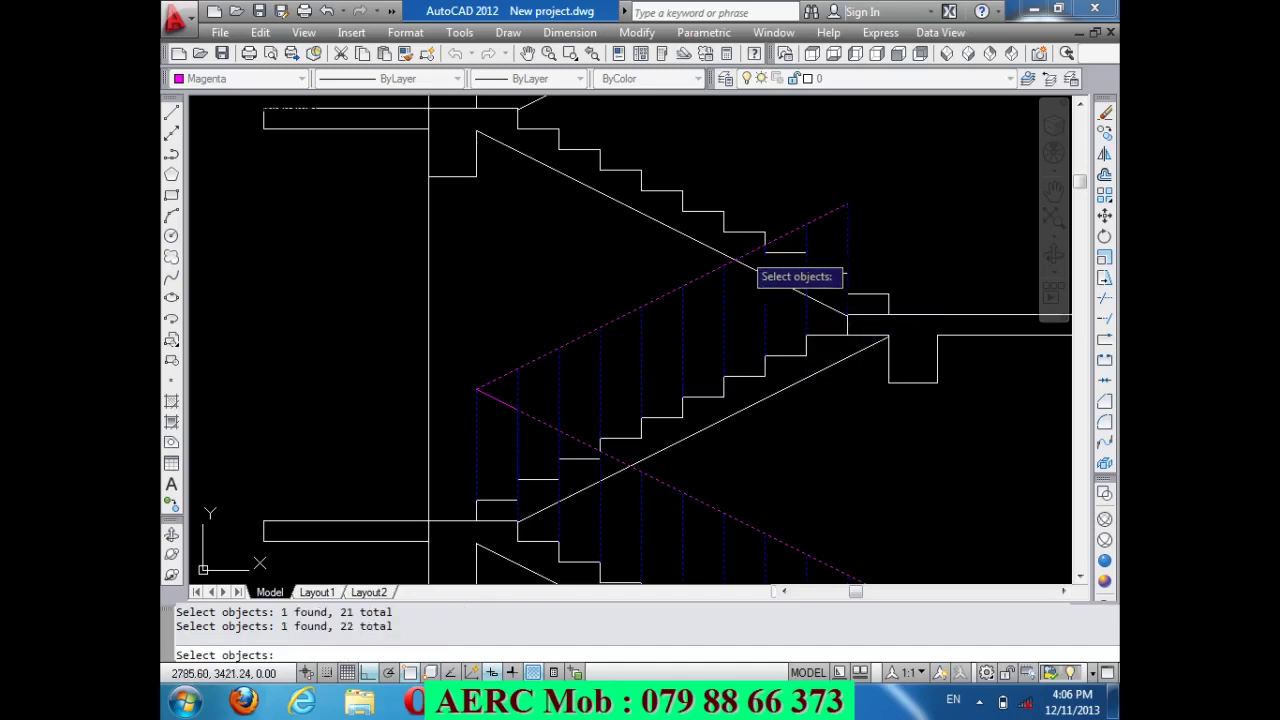
pyautogui.scroll(-2, 740, 255)
pyautogui.scroll(-3, 735, 290)
pyautogui.scroll(4, 765, 320)
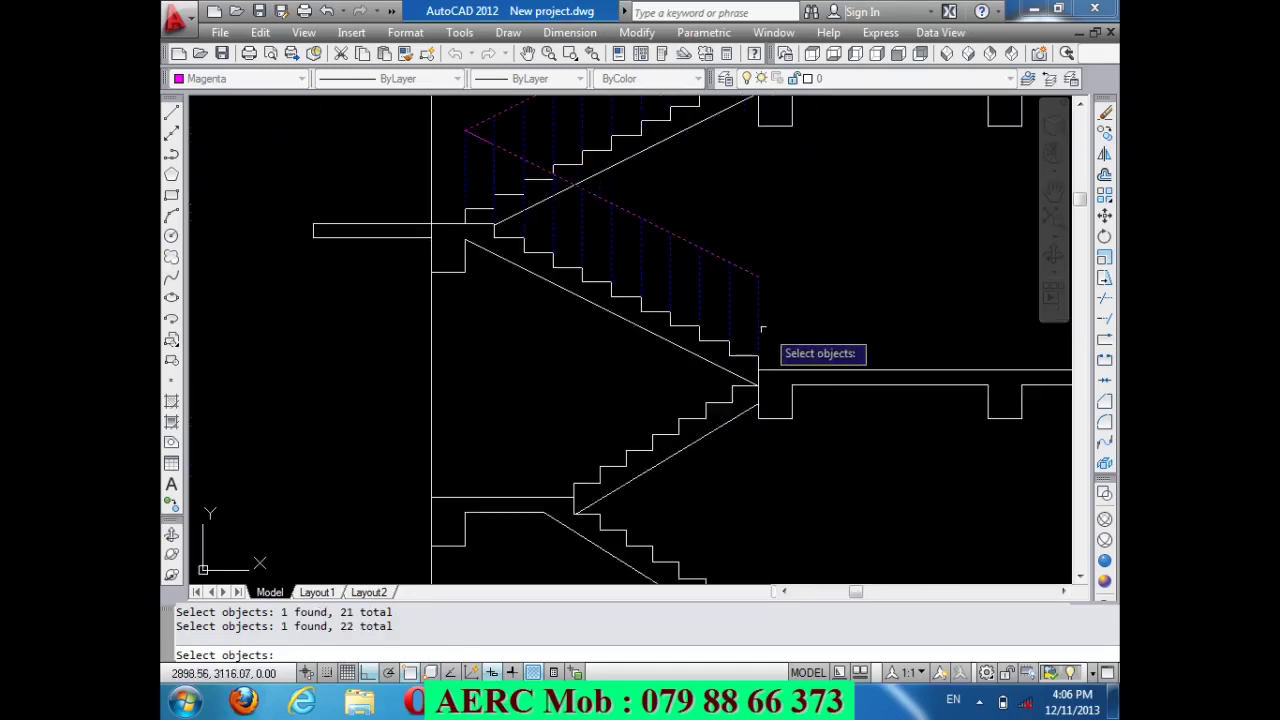
pyautogui.scroll(5, 762, 330)
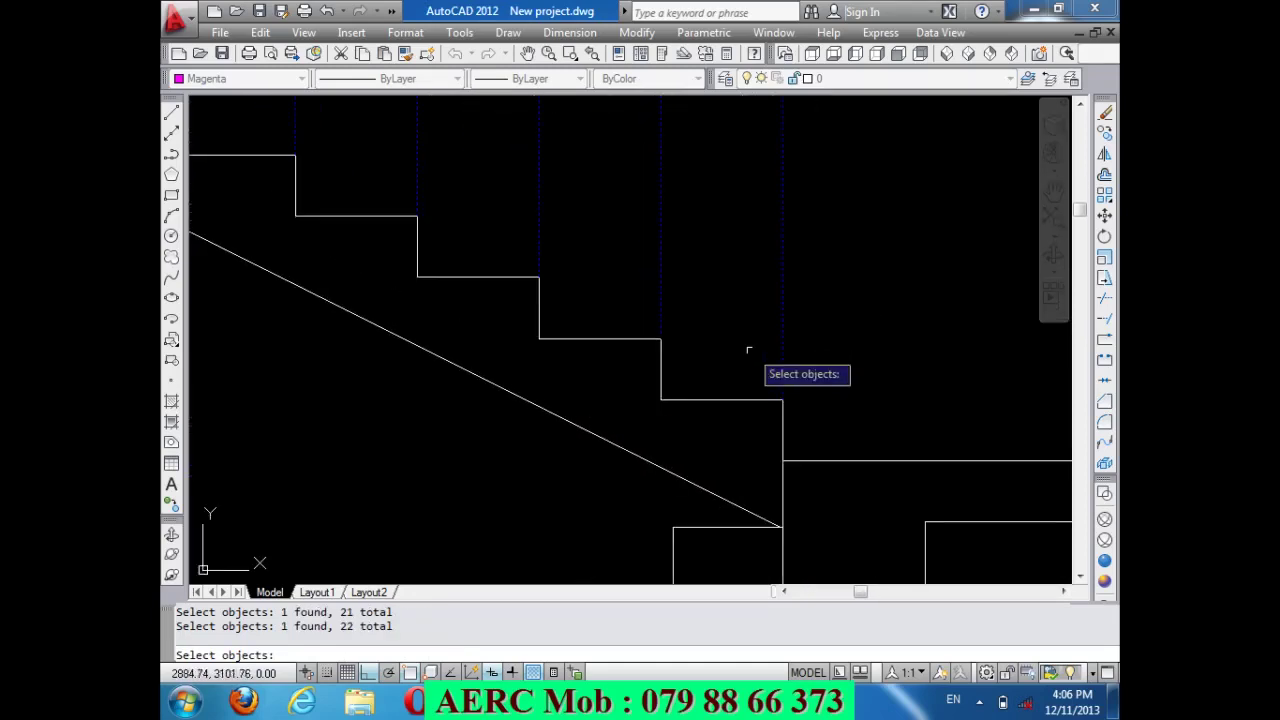
pyautogui.press('Return')
# Place copies of the railings on the stair flights of the next two floors up.
pyautogui.click(781, 400)
pyautogui.scroll(-3, 781, 400)
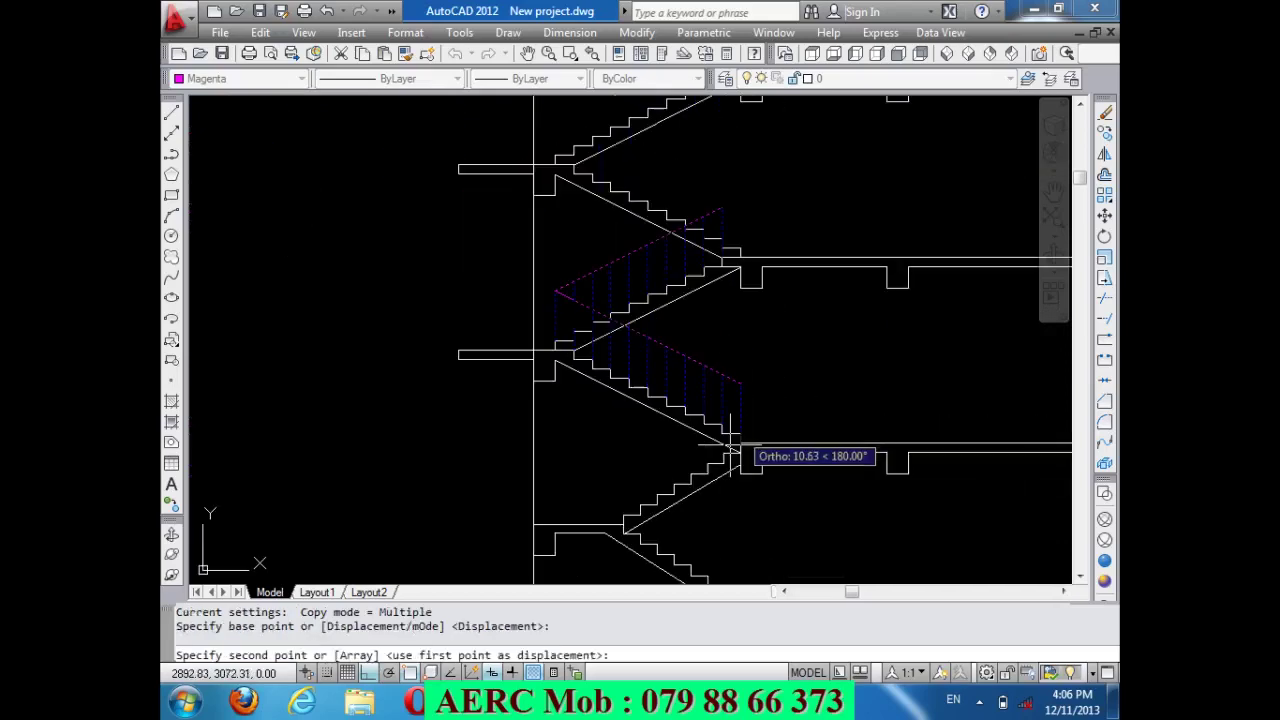
pyautogui.scroll(4, 740, 255)
pyautogui.click(743, 271)
pyautogui.scroll(-2, 736, 430)
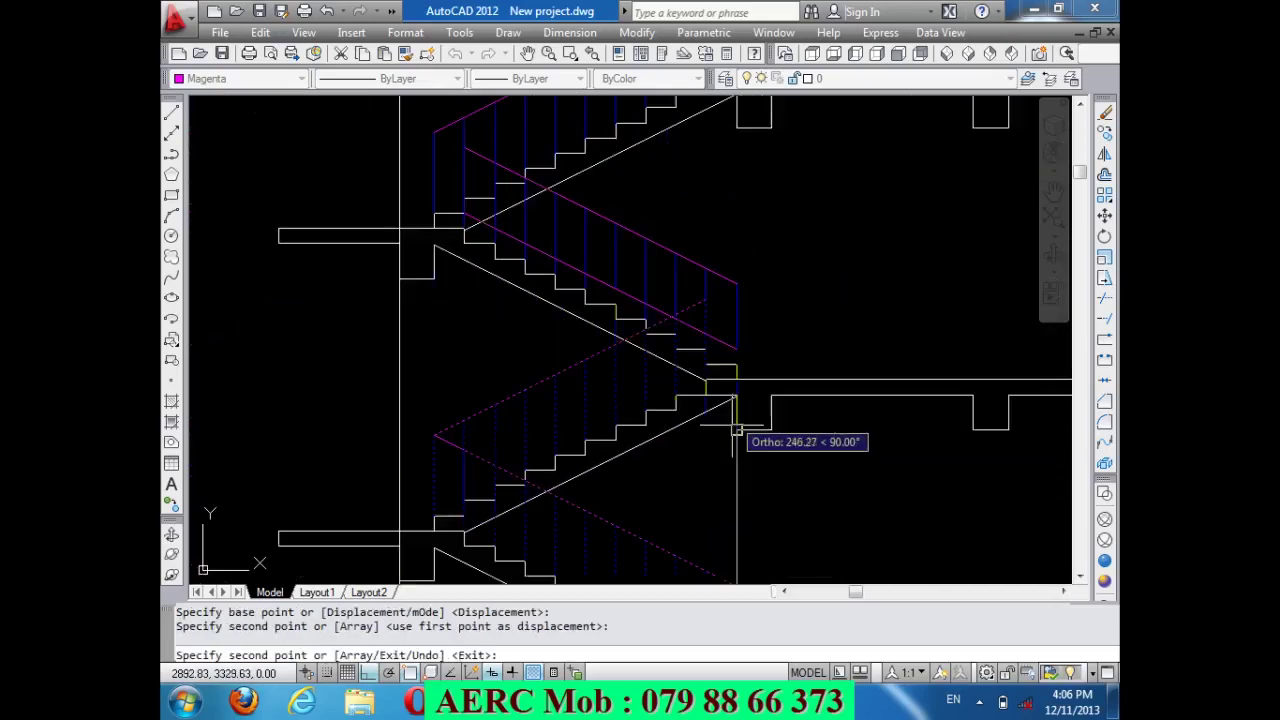
pyautogui.scroll(-3, 736, 430)
pyautogui.scroll(5, 741, 283)
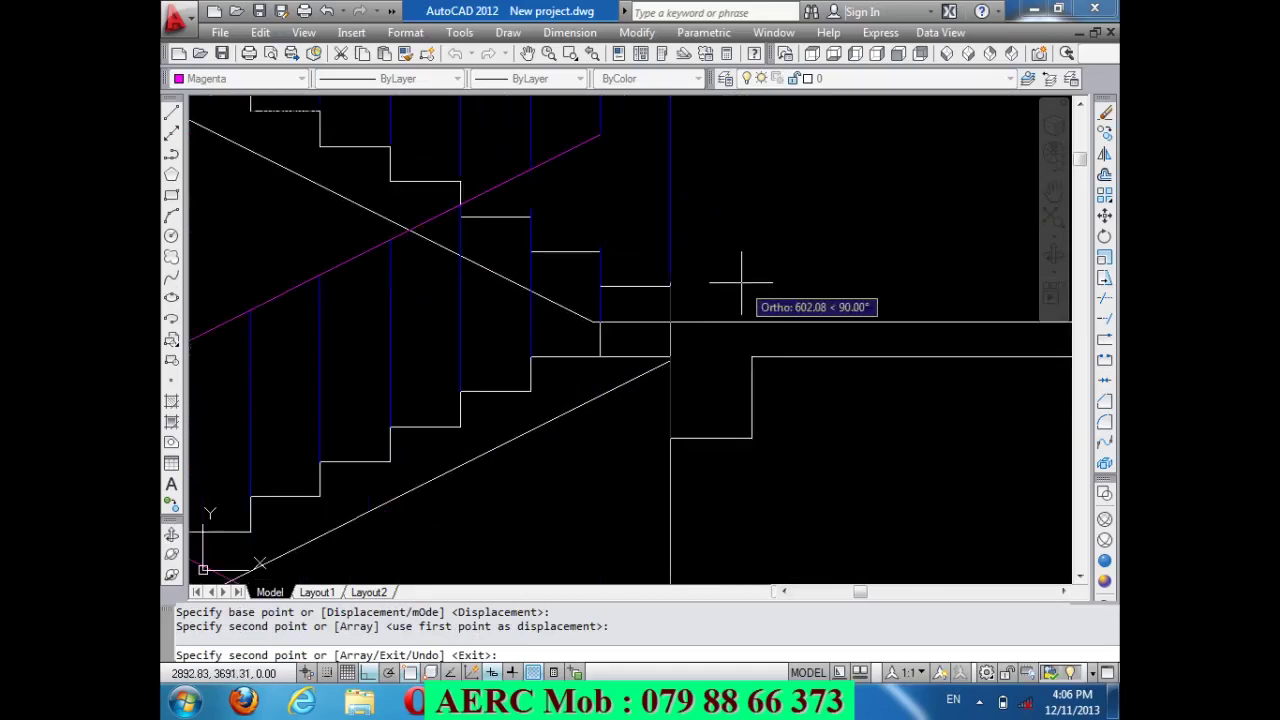
pyautogui.click(670, 286)
pyautogui.scroll(-3, 679, 380)
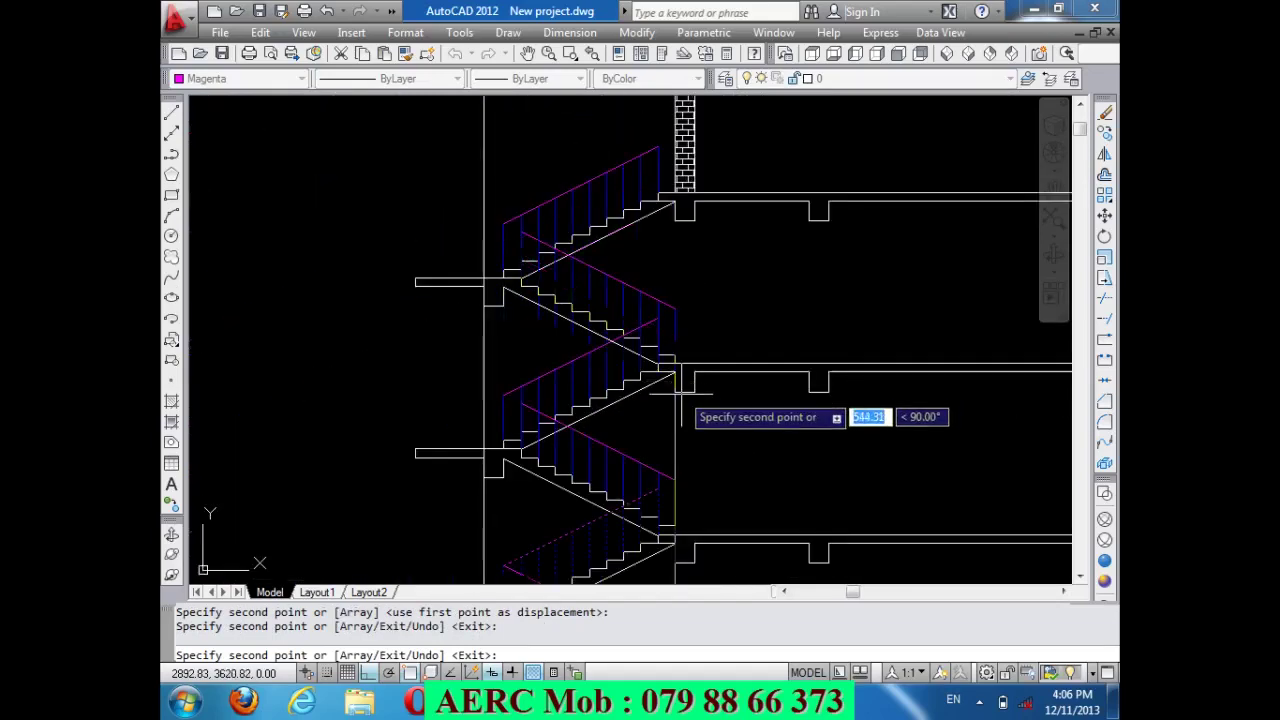
pyautogui.press('Return')
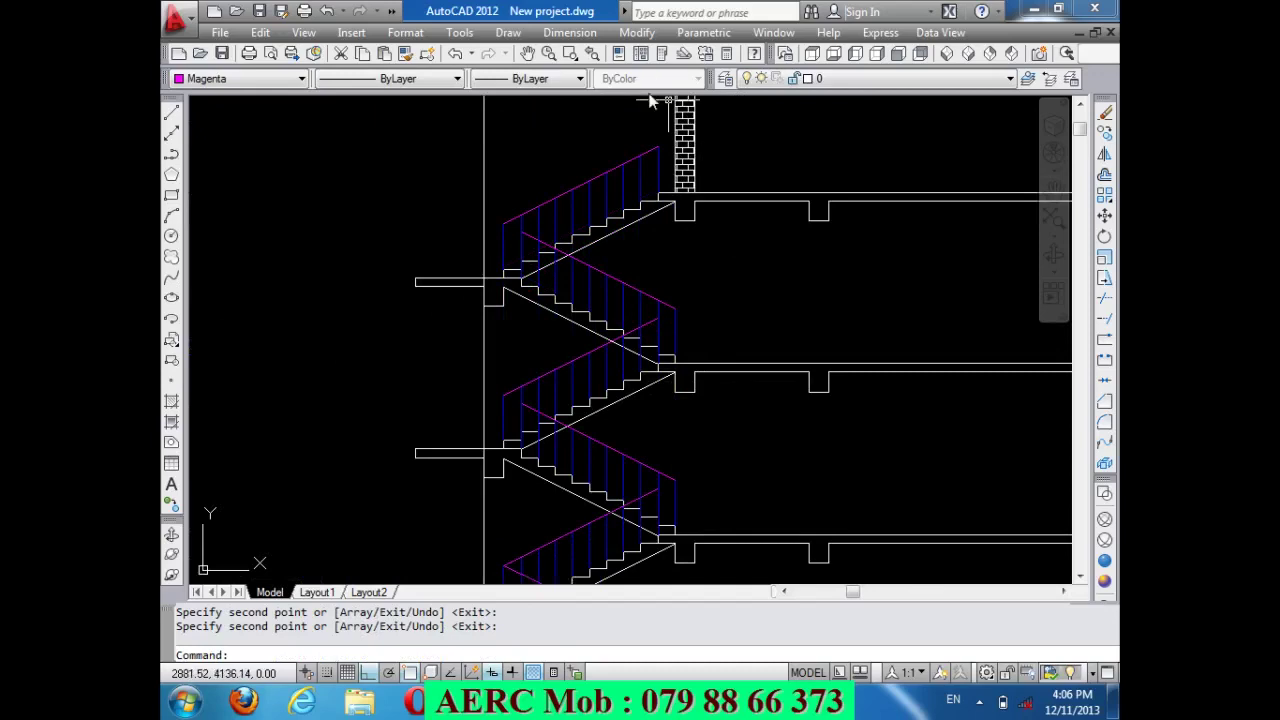
pyautogui.scroll(4, 653, 125)
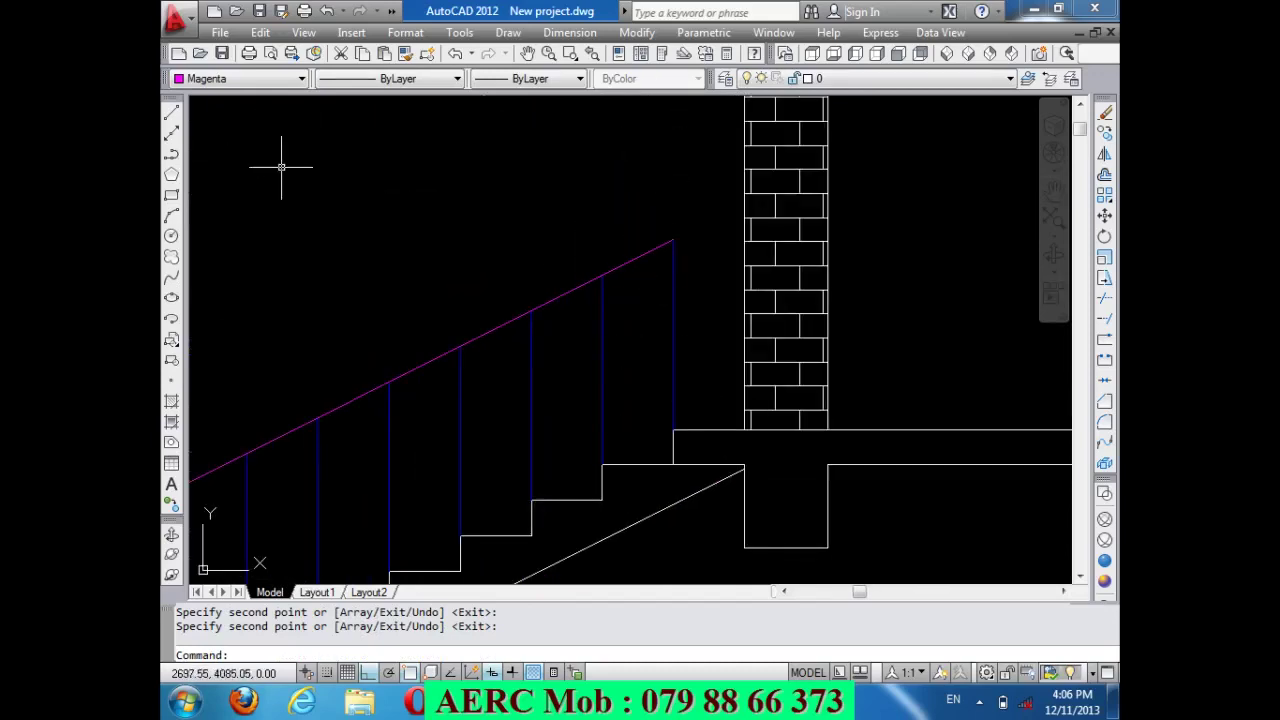
# Draw a horizontal line from the top handrail's end to the brick column.
pyautogui.write('l')
pyautogui.press('Return')
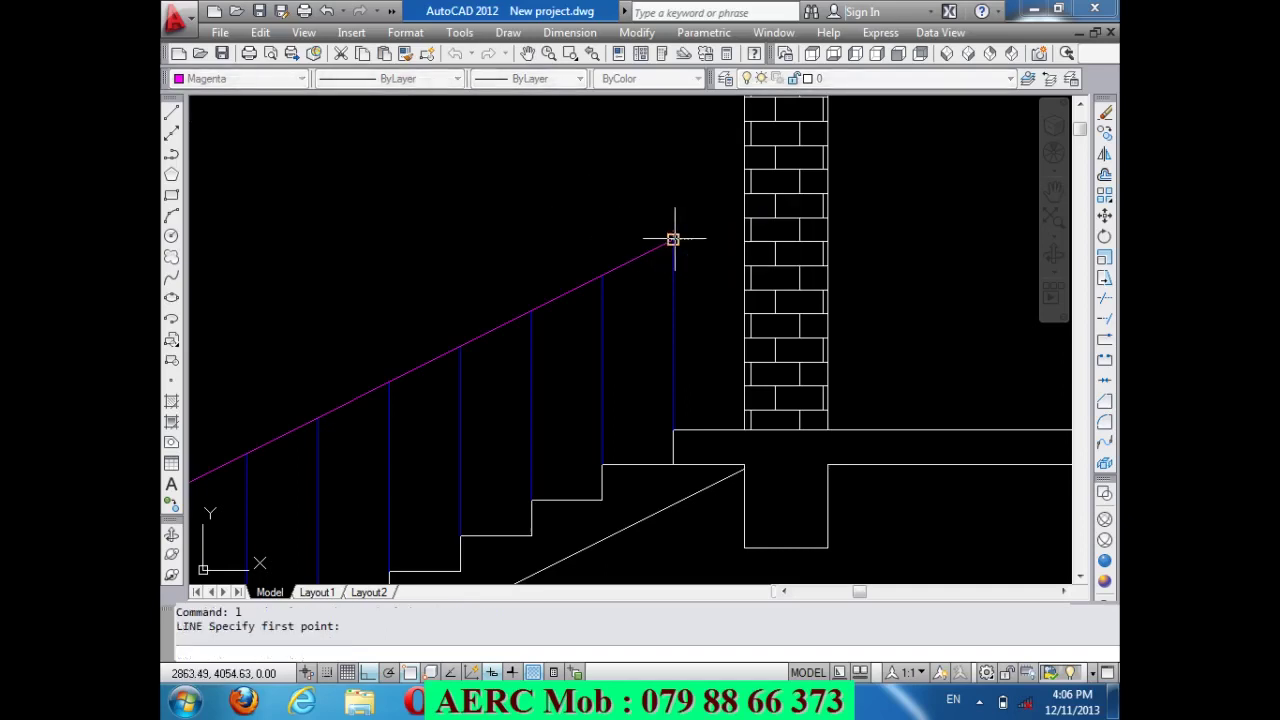
pyautogui.click(672, 240)
pyautogui.click(729, 240)
pyautogui.press('Return')
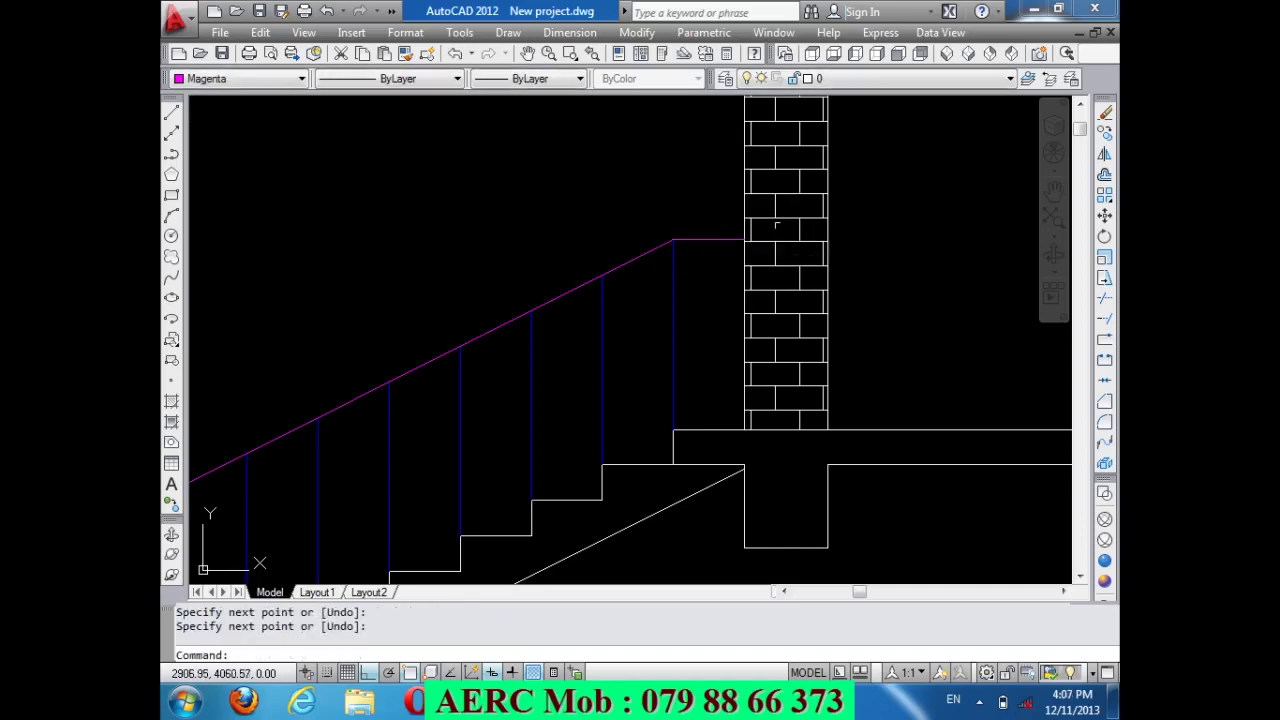
pyautogui.scroll(-3, 800, 195)
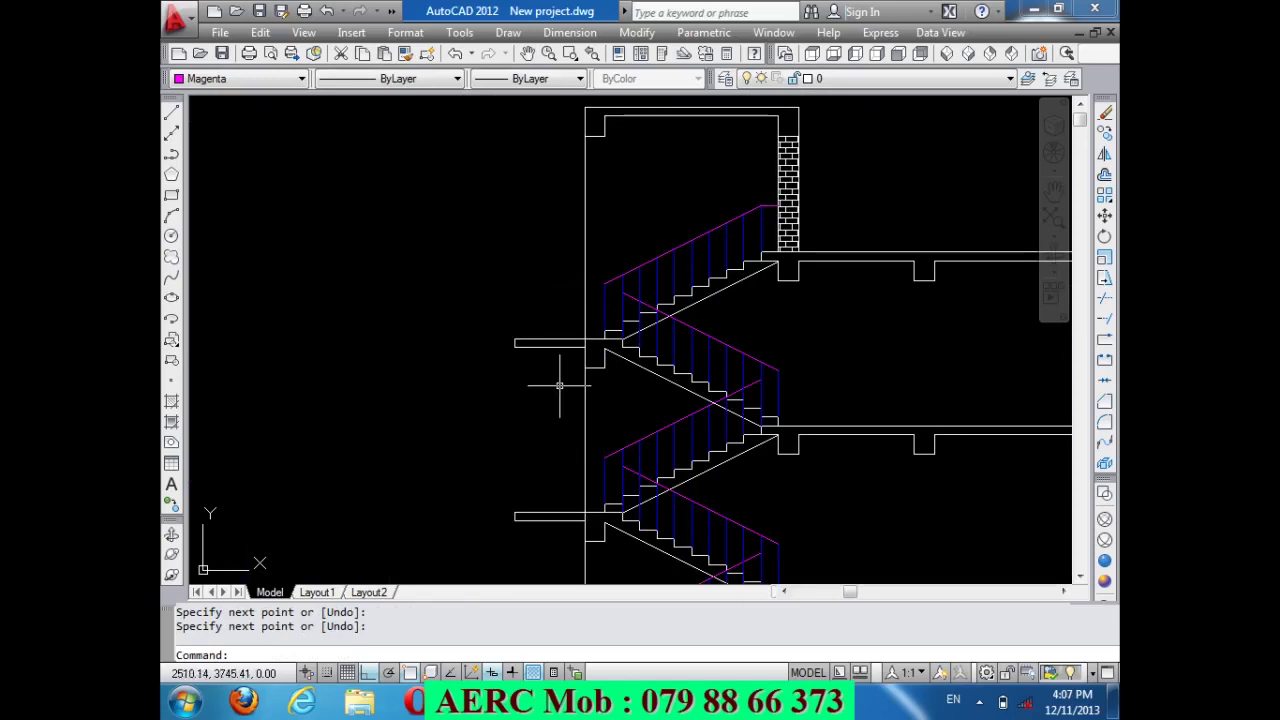
# Extend the upper flights' magenta handrails so they meet at the landing edges.
pyautogui.write('e')
pyautogui.press('Return')
pyautogui.press('Return')
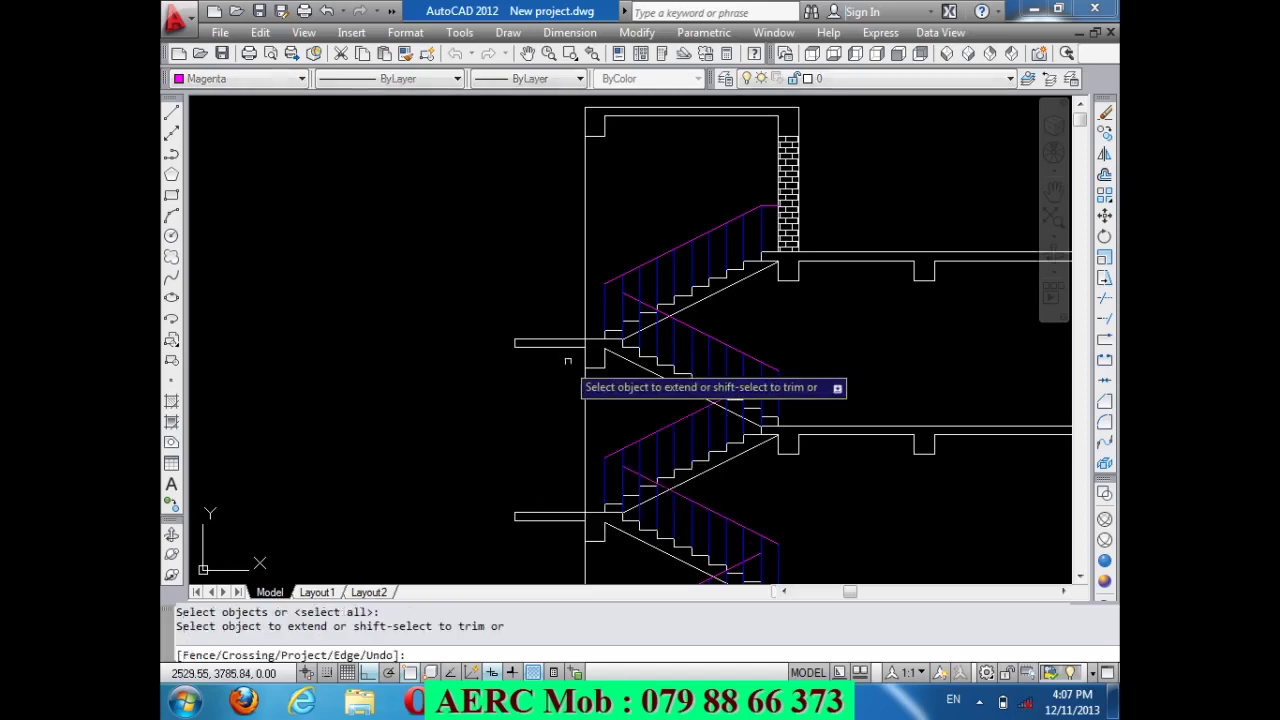
pyautogui.click(631, 297)
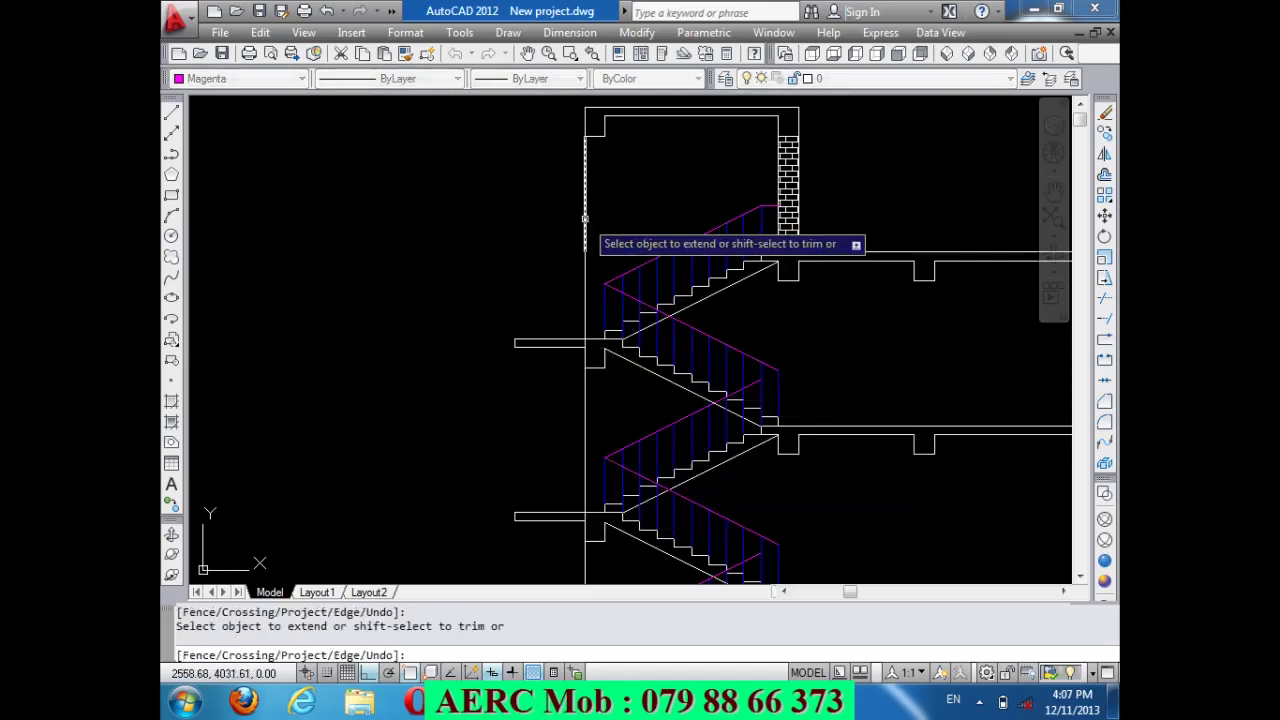
pyautogui.scroll(-5, 605, 250)
pyautogui.scroll(3, 630, 400)
pyautogui.scroll(1, 641, 414)
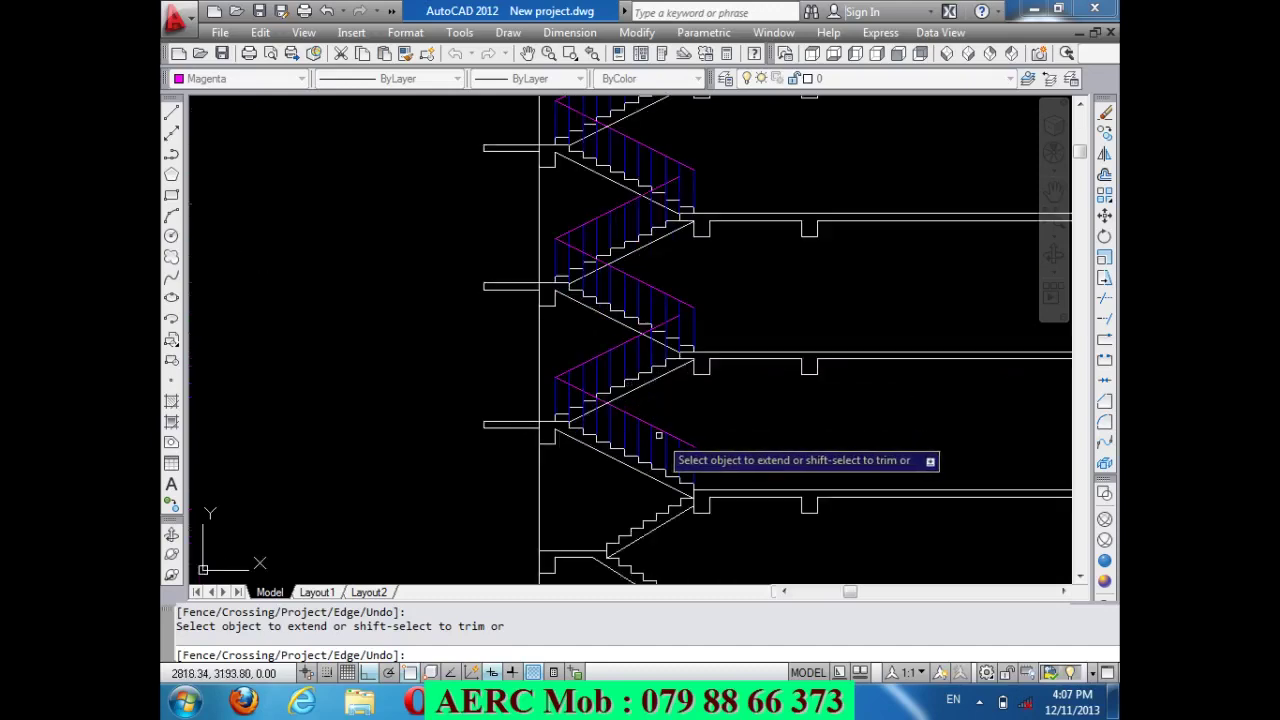
pyautogui.scroll(3, 585, 433)
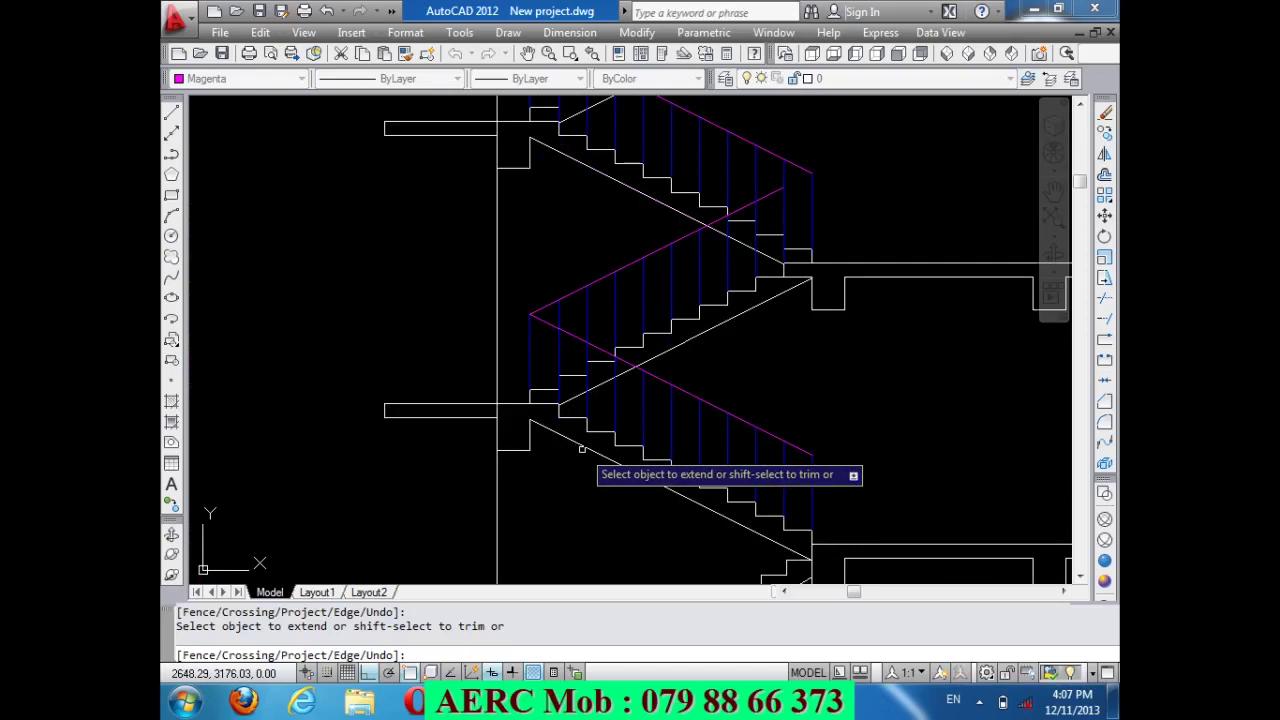
pyautogui.scroll(-4, 550, 380)
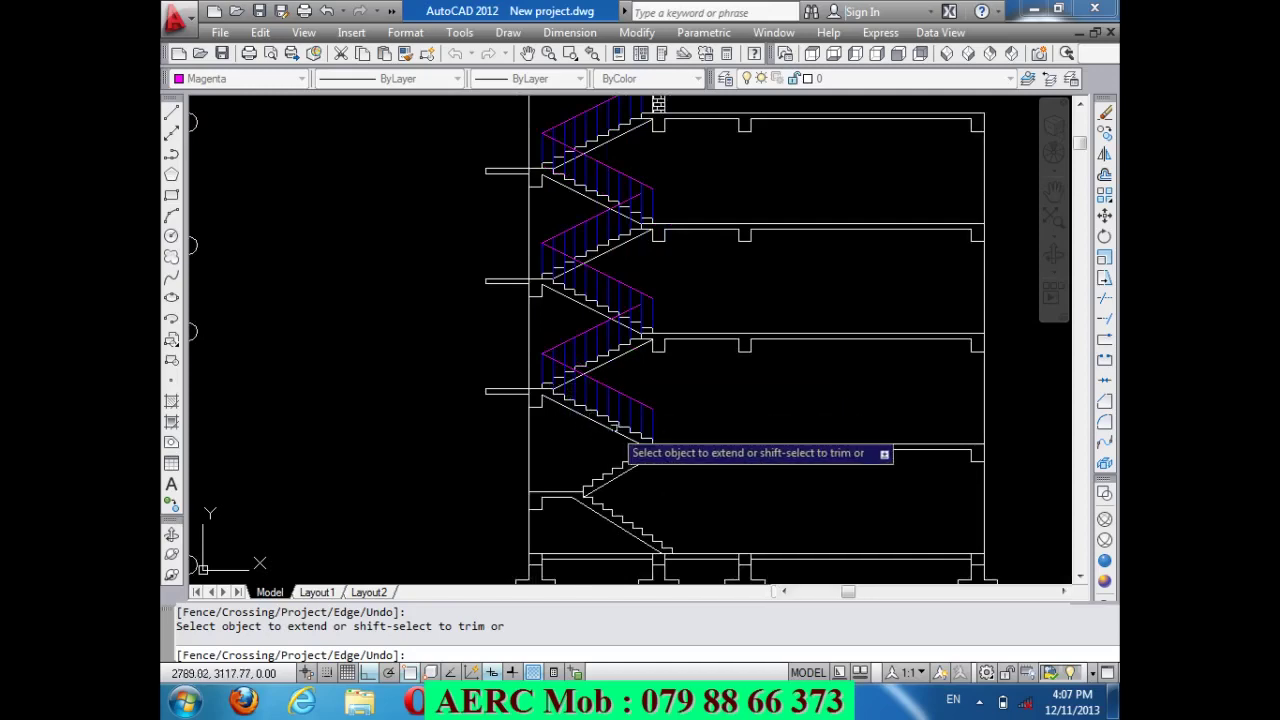
pyautogui.scroll(3, 632, 204)
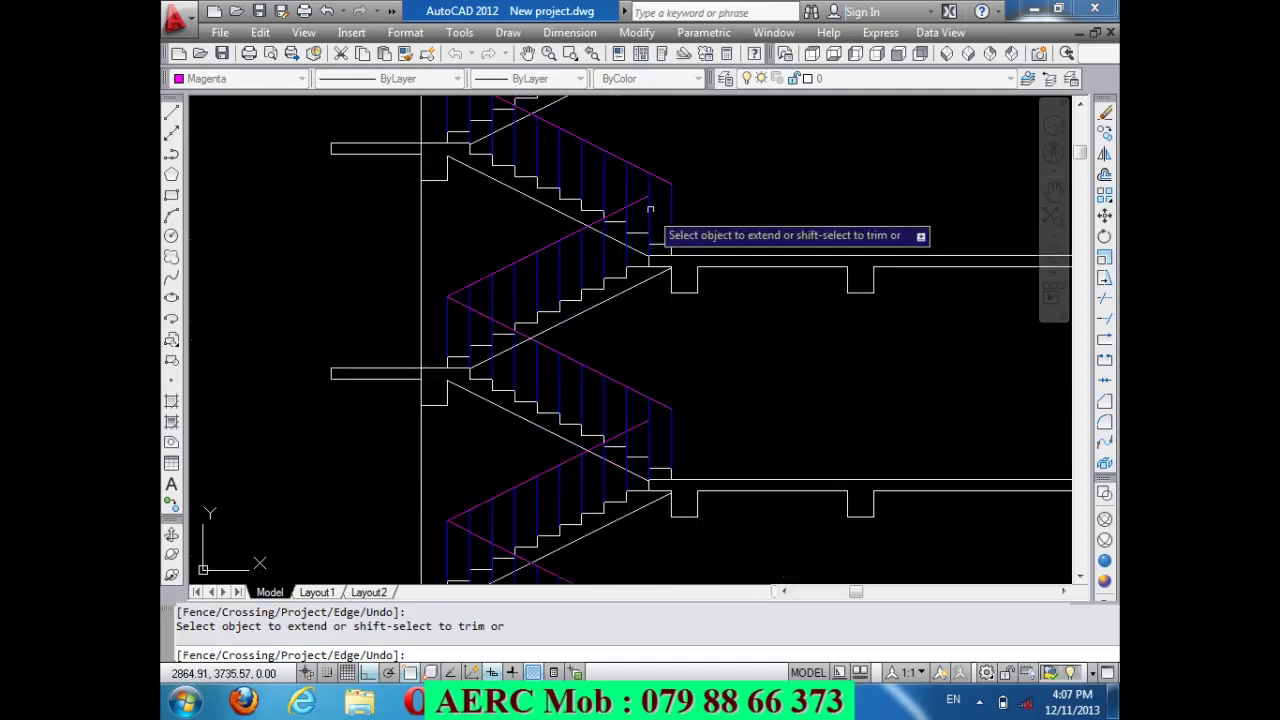
pyautogui.click(649, 208)
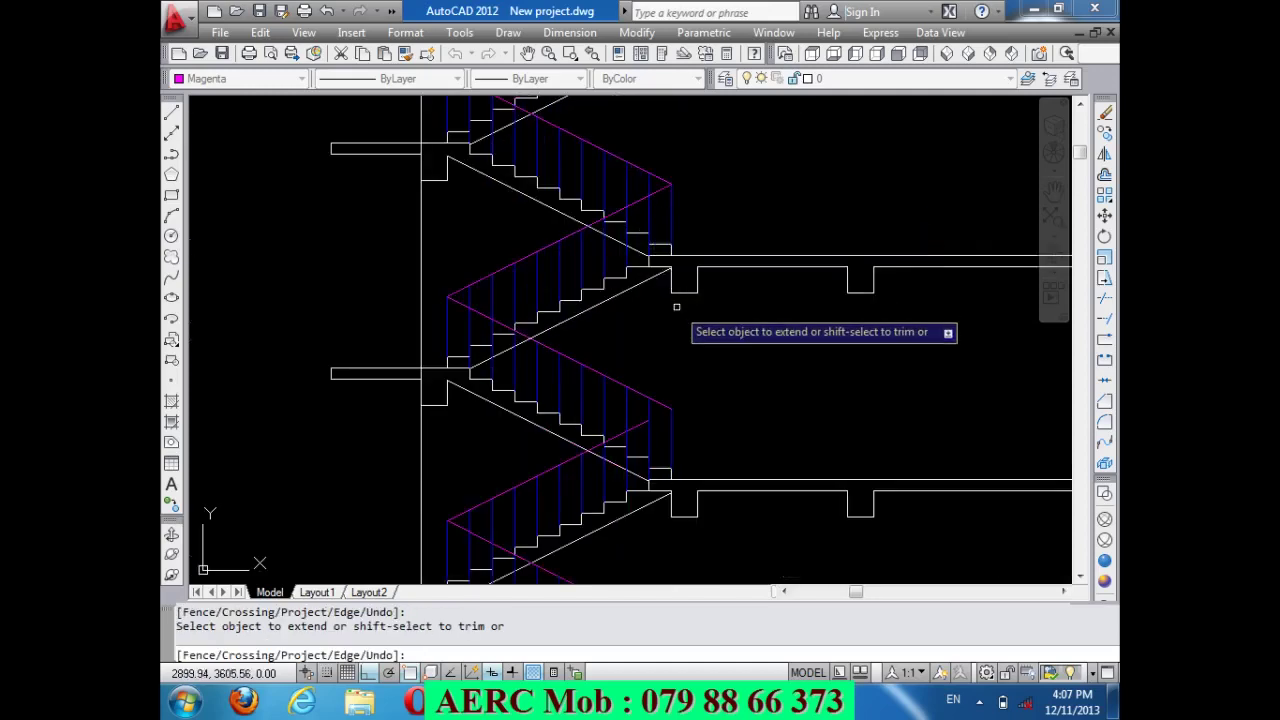
pyautogui.press('Return')
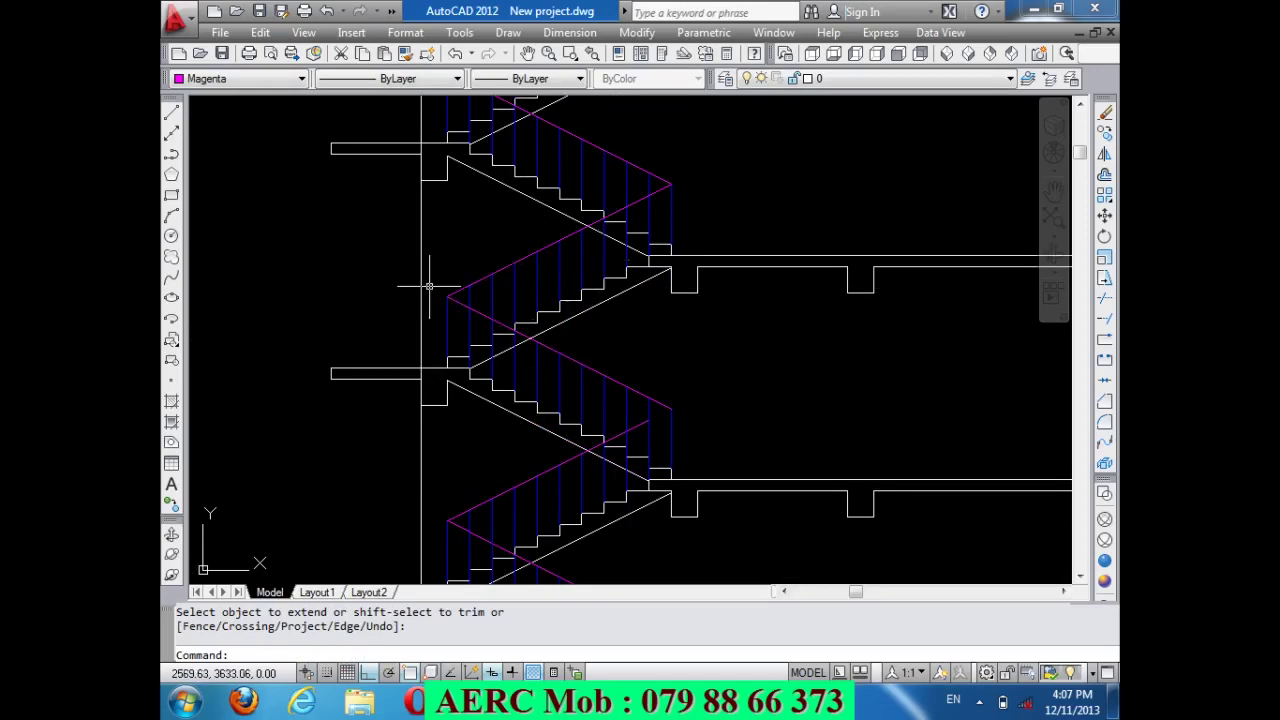
# Select the flight's lower magenta handrail and inspect the handrail joins at the landings.
pyautogui.scroll(2, 429, 287)
pyautogui.scroll(2, 437, 277)
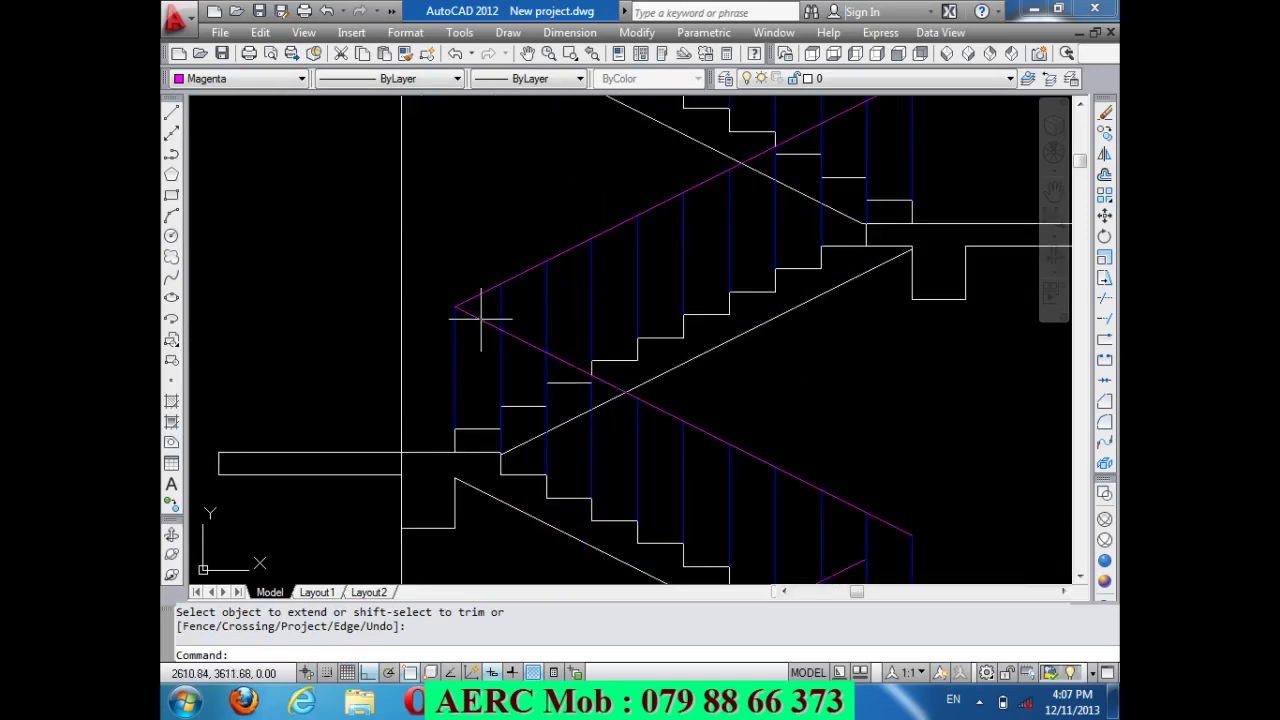
pyautogui.click(481, 319)
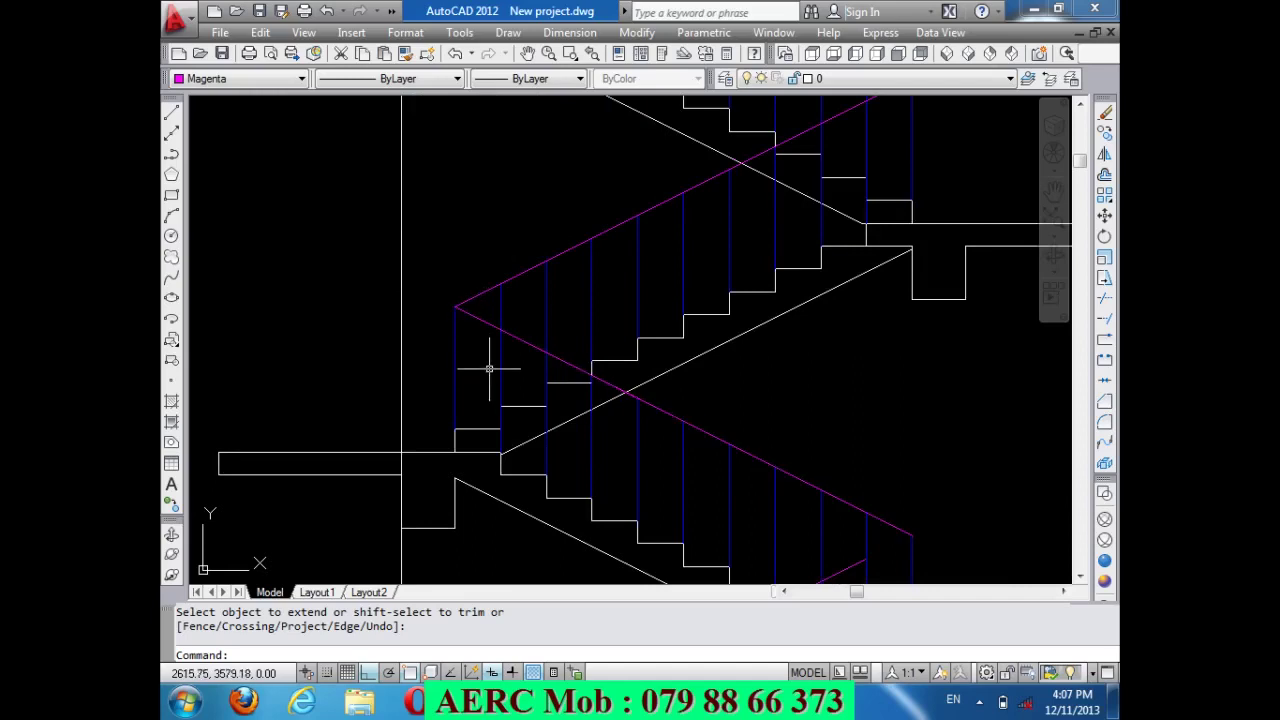
pyautogui.scroll(-4, 488, 369)
pyautogui.scroll(-2, 514, 352)
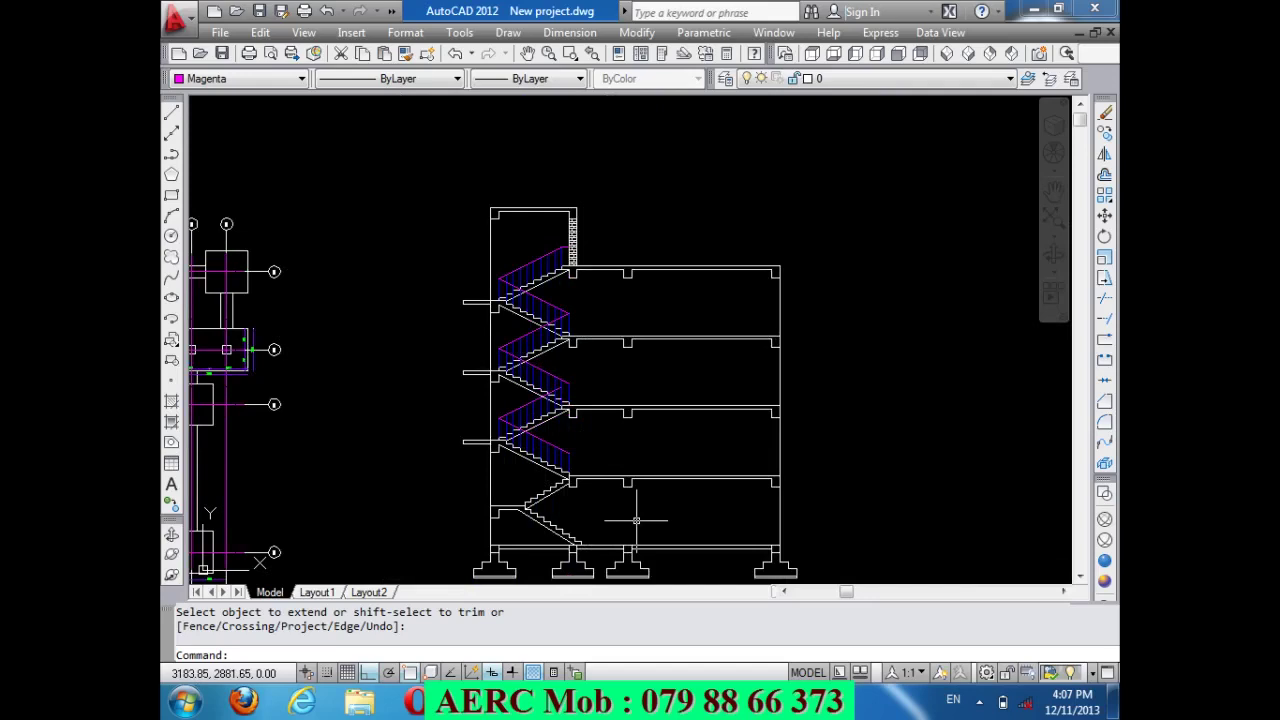
pyautogui.scroll(5, 472, 423)
pyautogui.scroll(4, 505, 428)
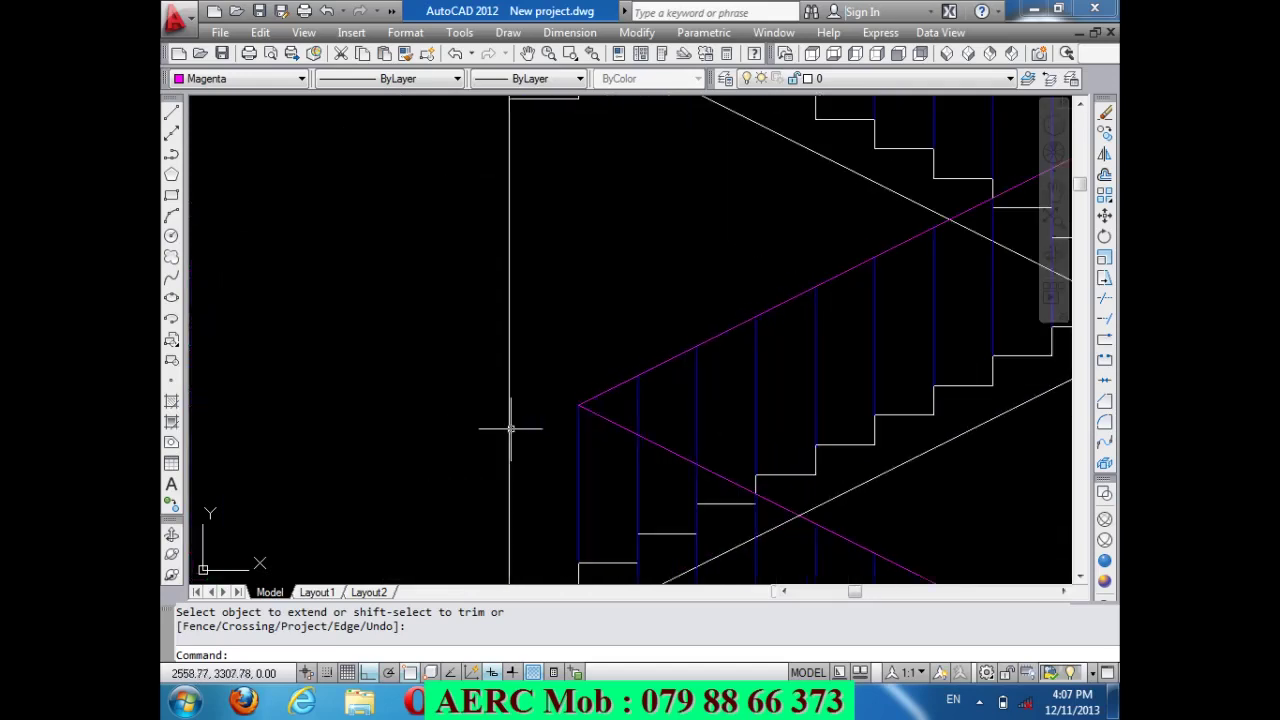
pyautogui.scroll(-2, 488, 416)
pyautogui.scroll(-1, 484, 414)
# Cancel the extend, trim the handrails at the landing, and delete the short leftover magenta segment.
pyautogui.press('Return')
pyautogui.press('Return')
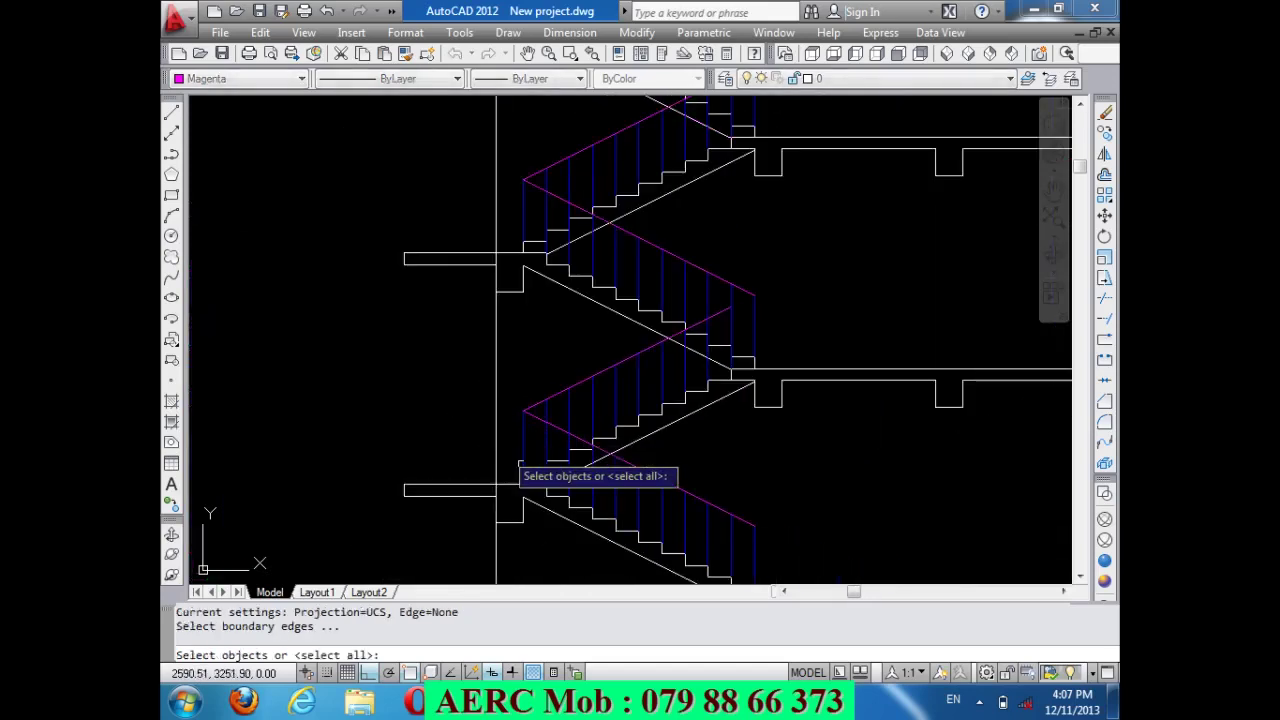
pyautogui.press('Escape')
pyautogui.scroll(3, 545, 494)
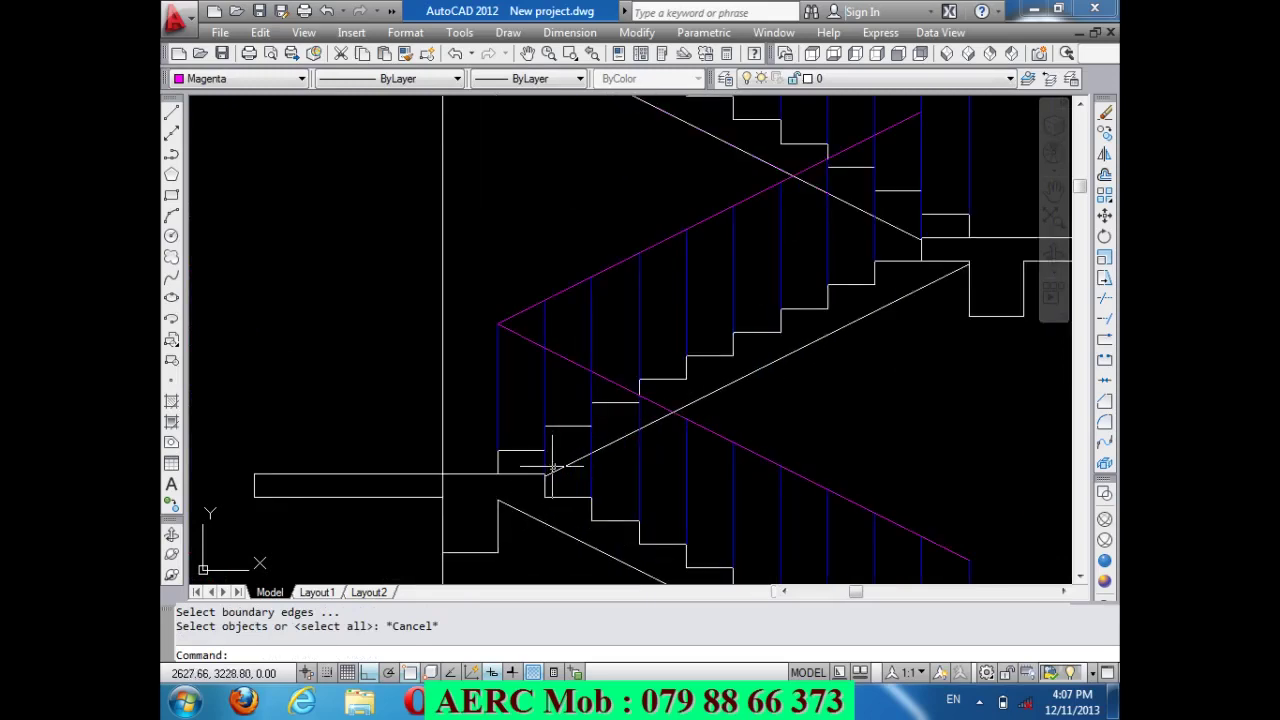
pyautogui.moveTo(544, 474)
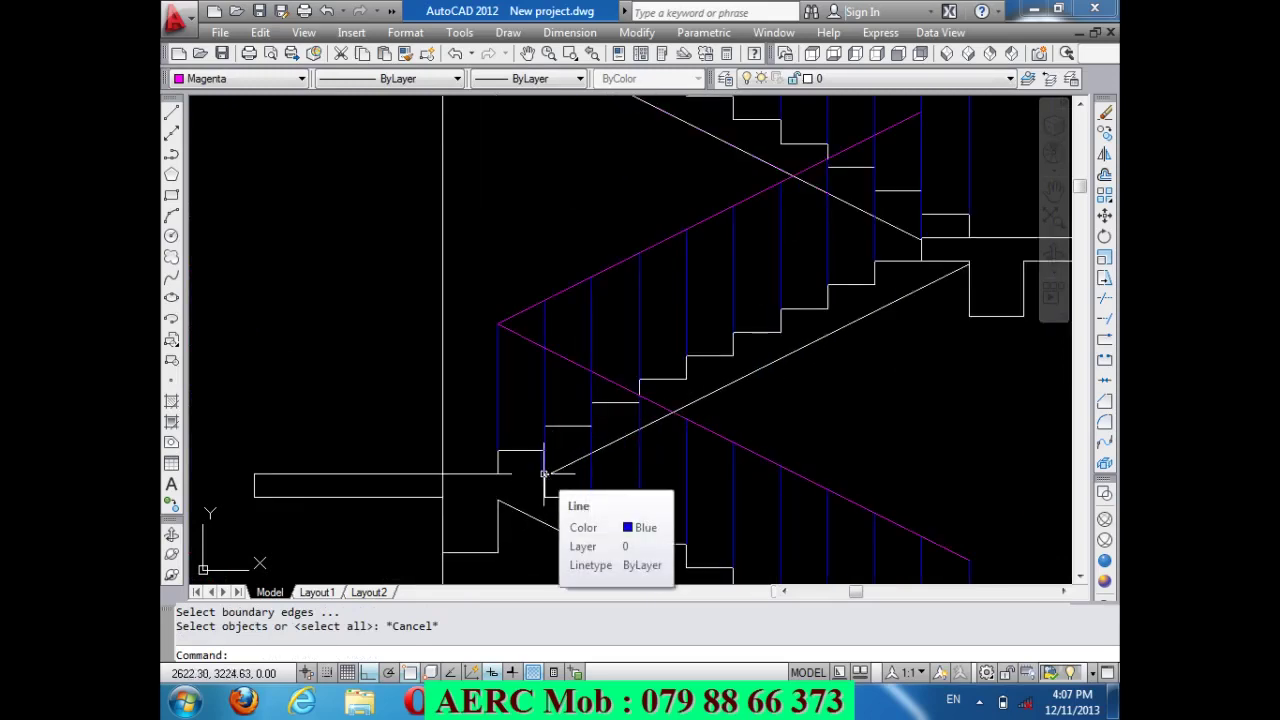
pyautogui.press('Escape')
pyautogui.press('Return')
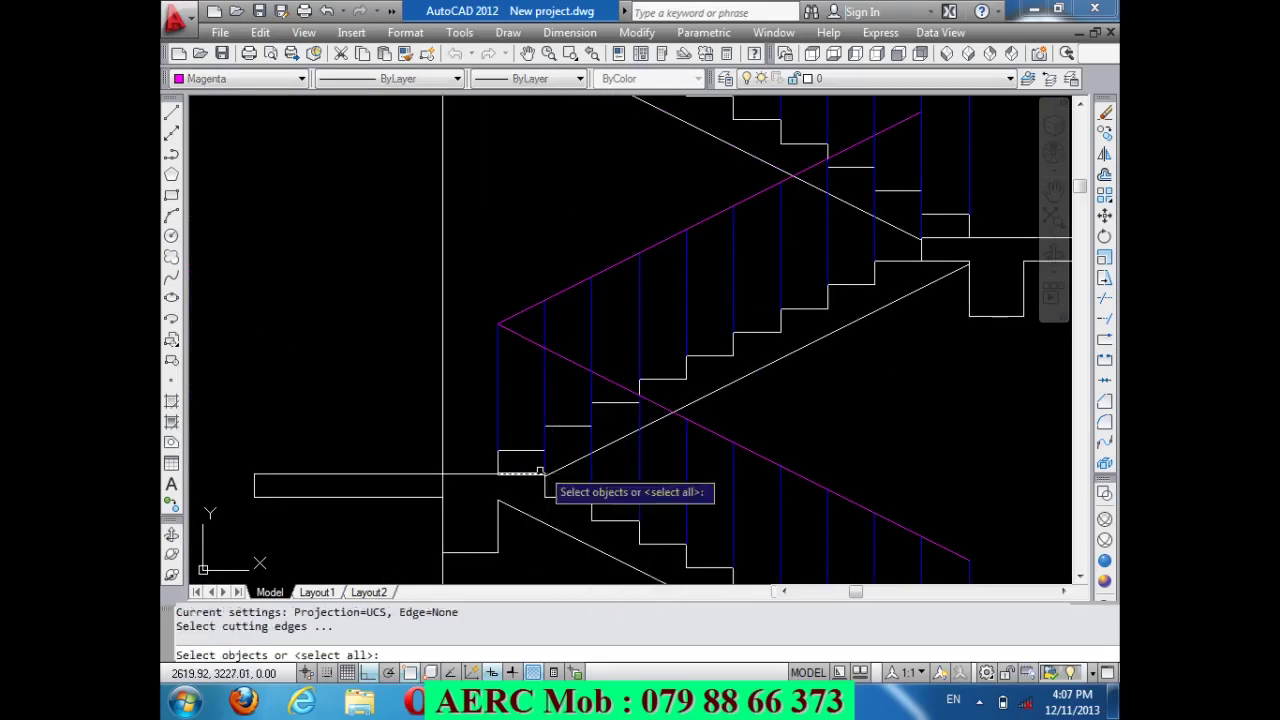
pyautogui.press('Return')
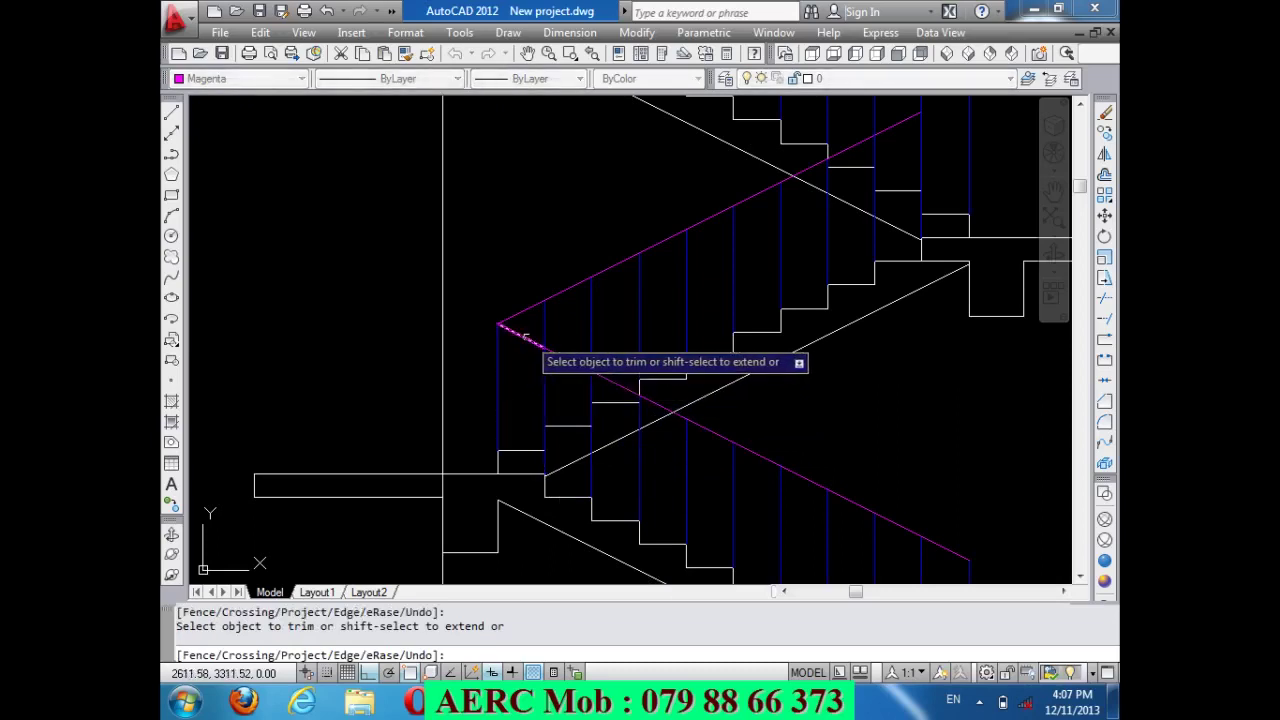
pyautogui.press('Return')
pyautogui.click(529, 341)
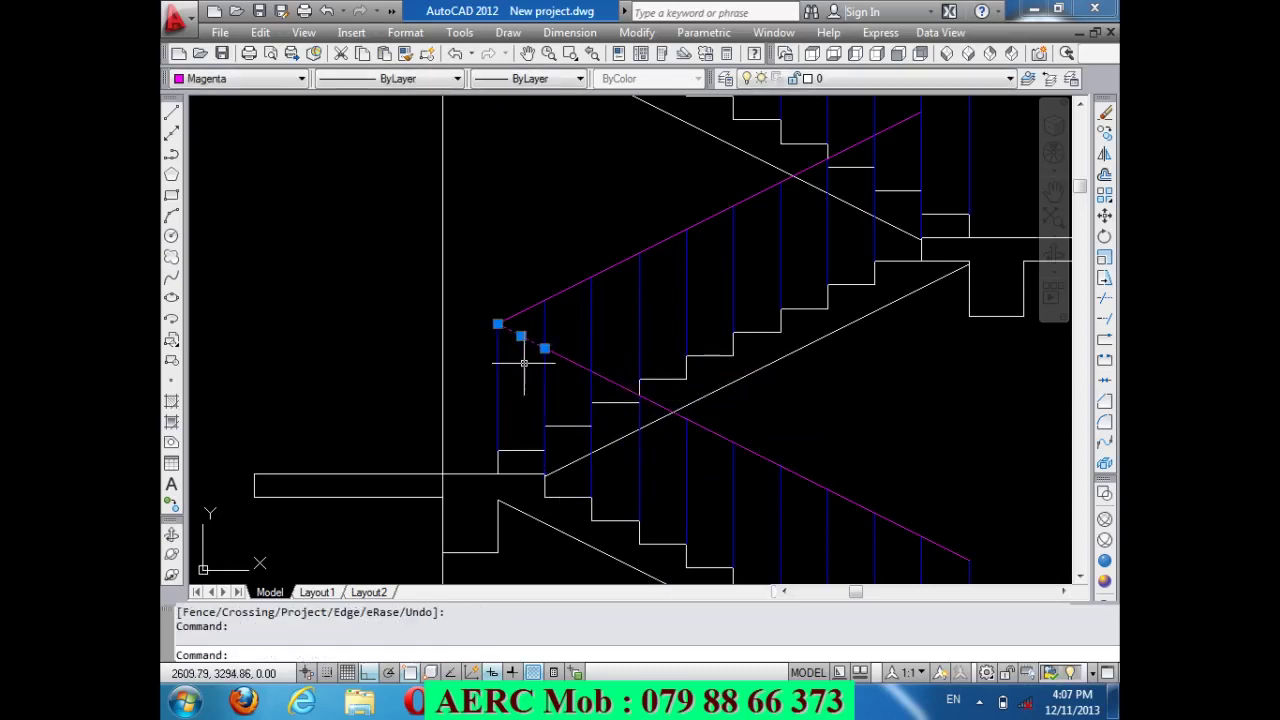
pyautogui.press('Delete')
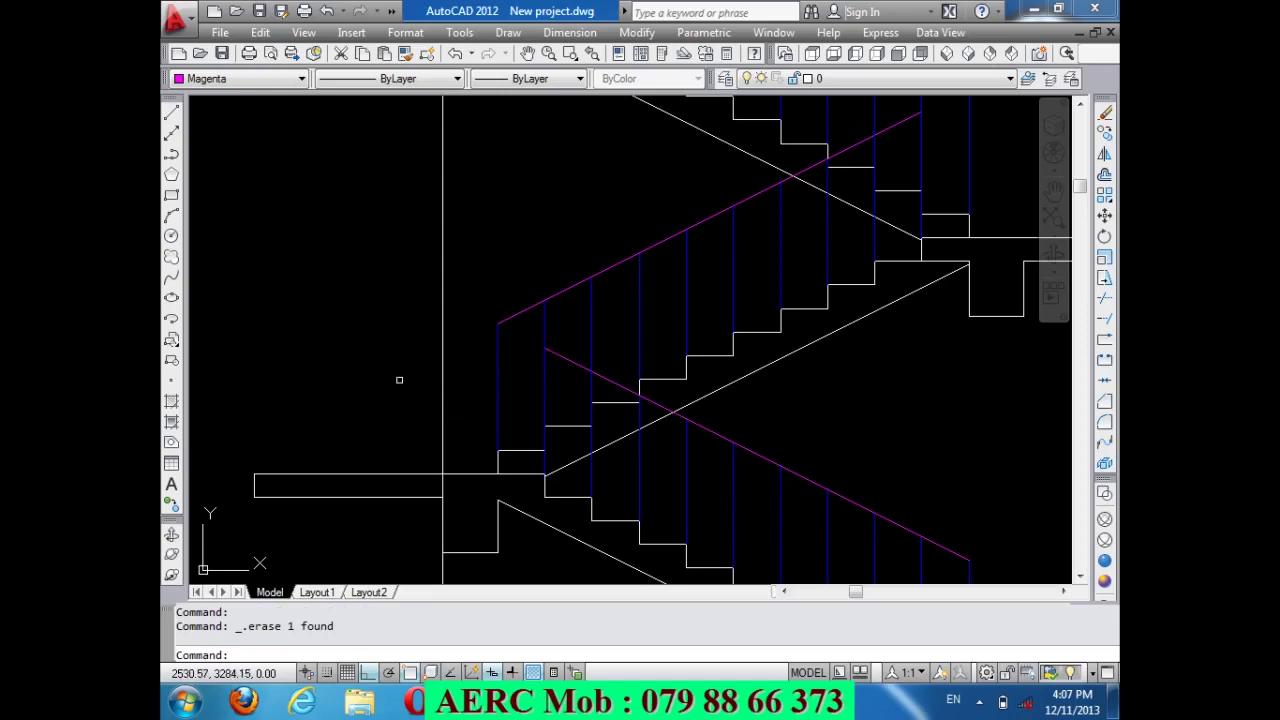
# Draw a short vertical connector from the lower handrail end up to the upper handrail.
pyautogui.write('l')
pyautogui.press('Return')
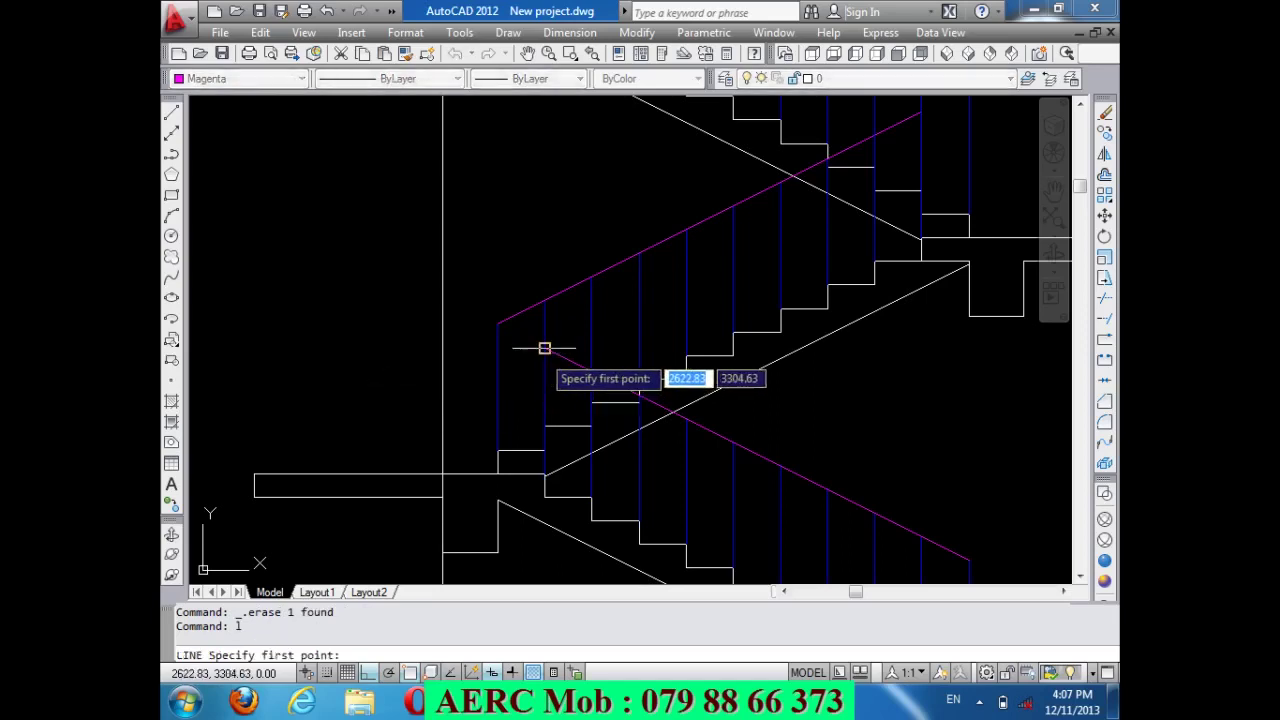
pyautogui.click(499, 347)
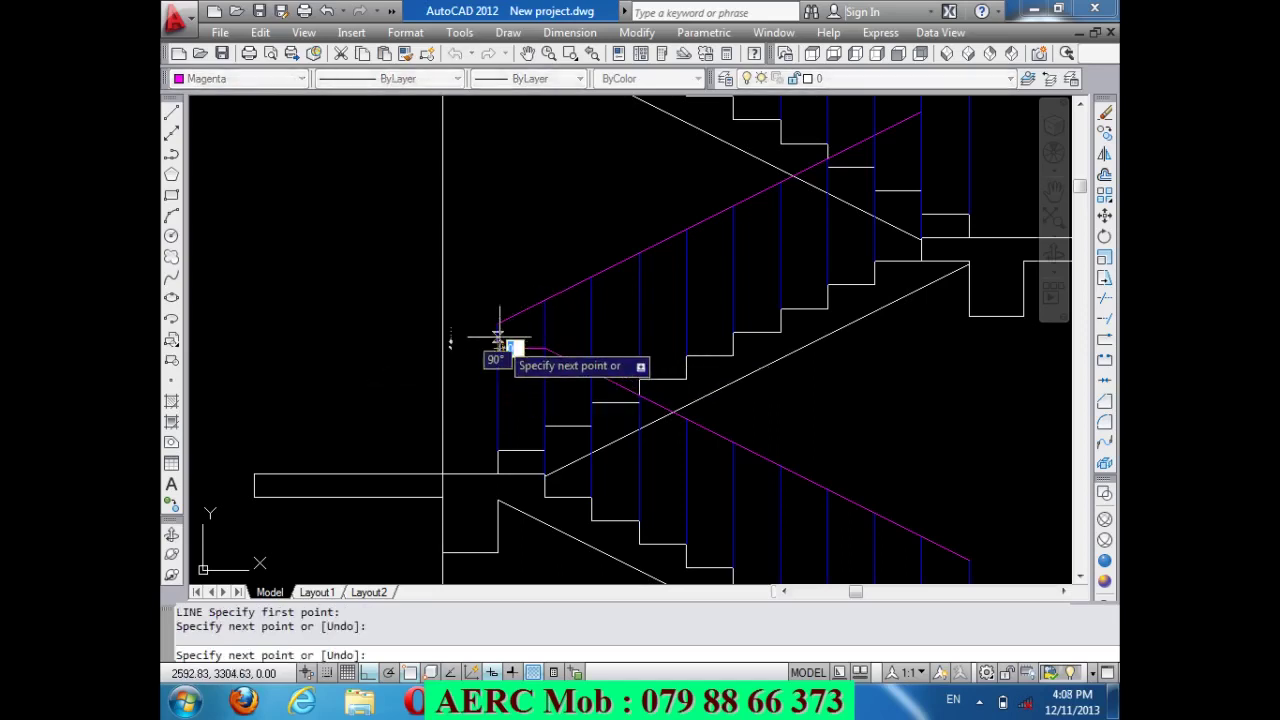
pyautogui.click(499, 324)
pyautogui.press('Return')
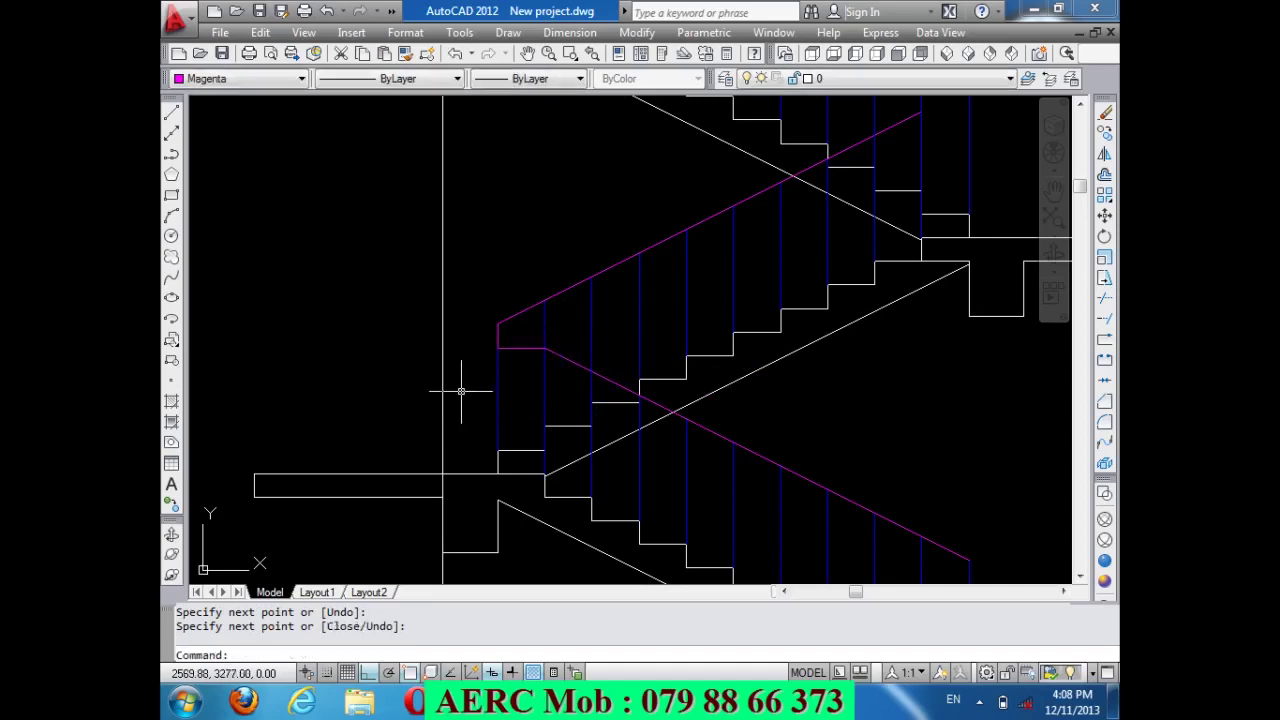
pyautogui.scroll(-4, 463, 390)
pyautogui.scroll(4, 461, 395)
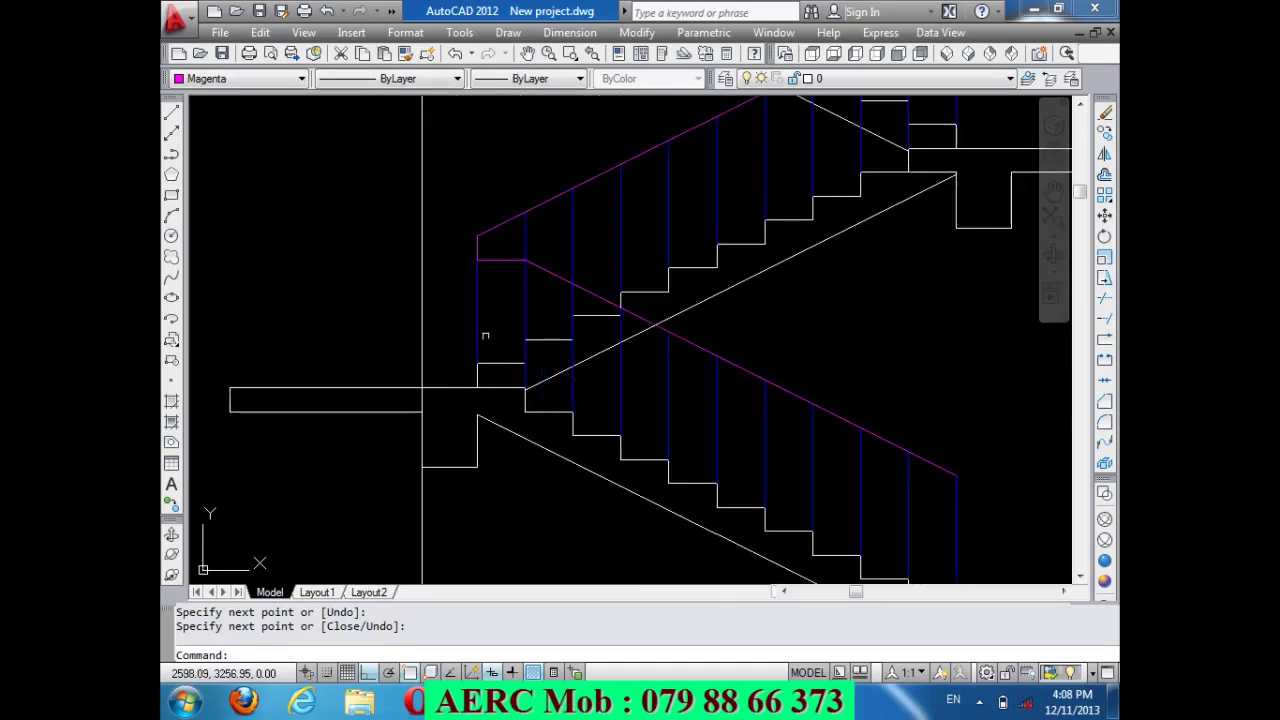
# Delete the short vertical connector piece at the landing.
pyautogui.click(480, 248)
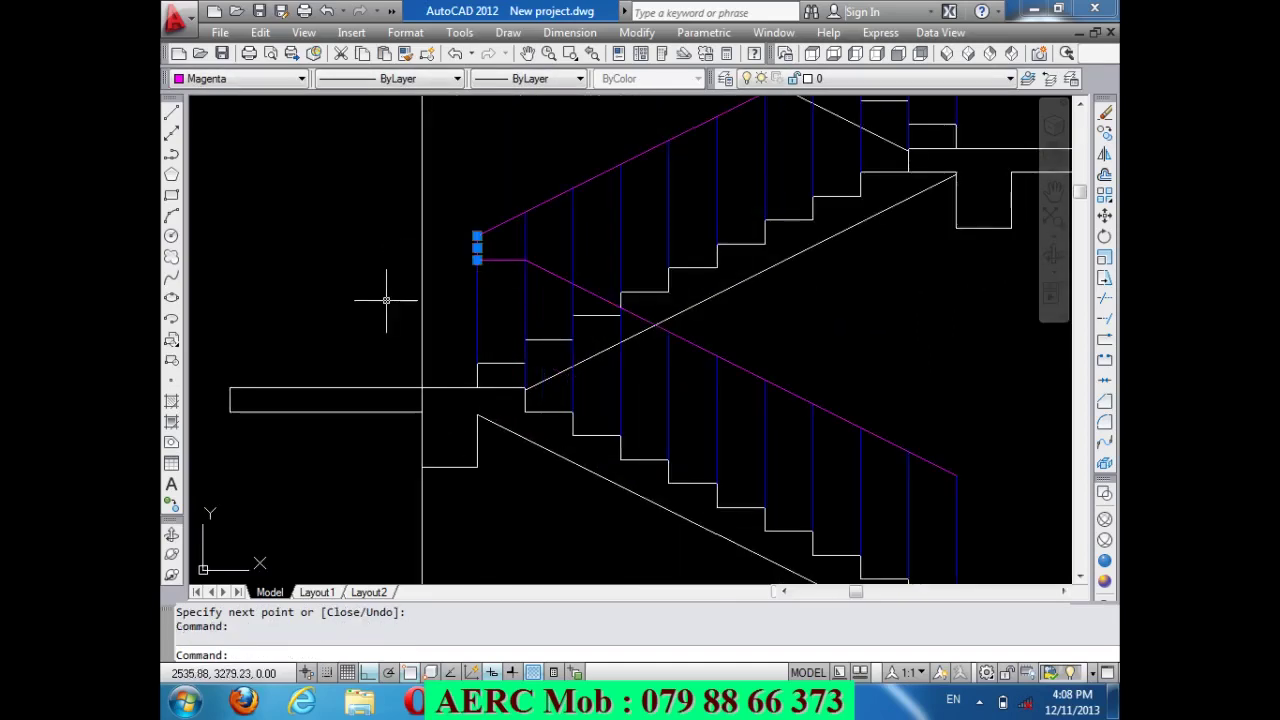
pyautogui.press('Delete')
pyautogui.scroll(-3, 422, 403)
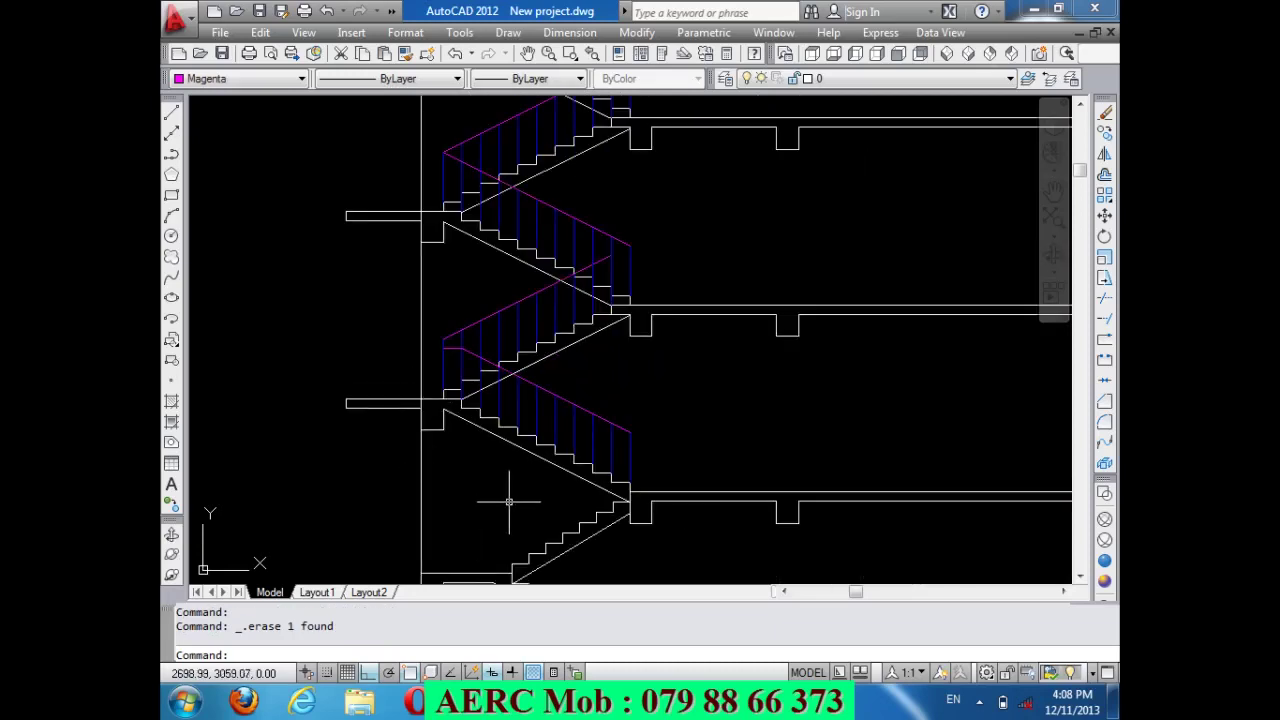
# Delete the leftover magenta stub at the landing.
pyautogui.click(379, 405)
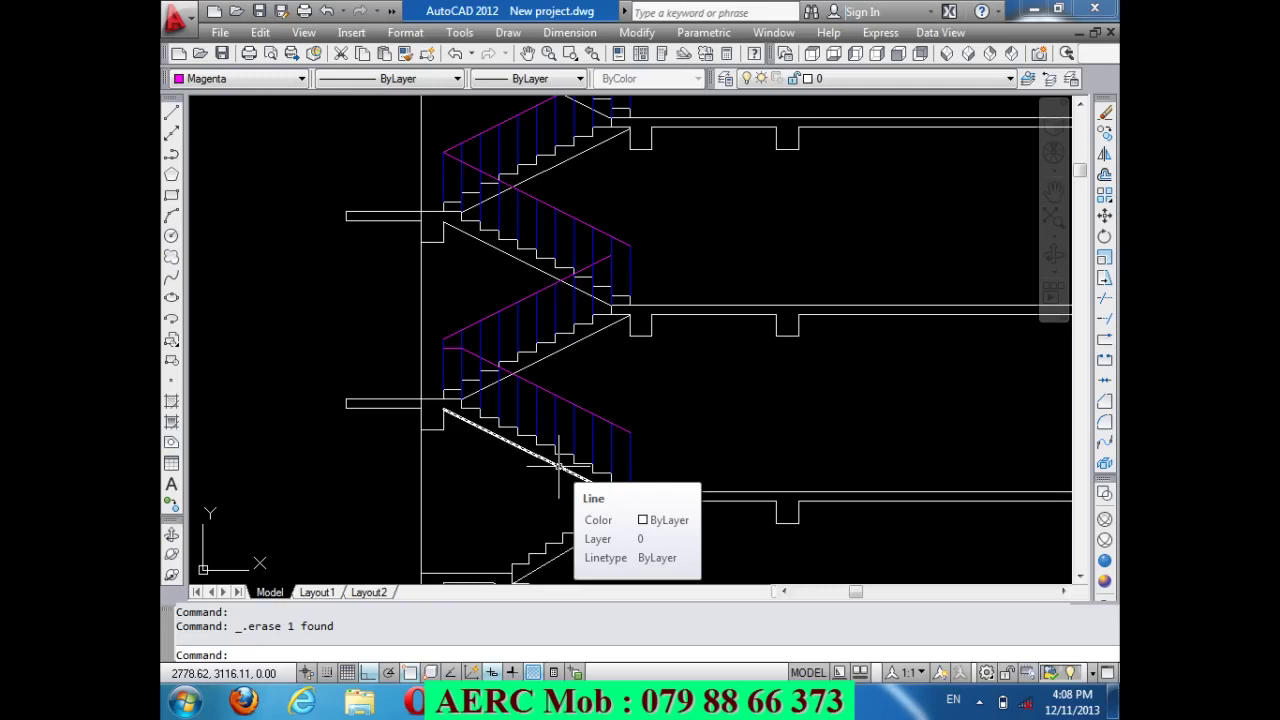
pyautogui.scroll(2, 620, 466)
pyautogui.scroll(-1, 631, 443)
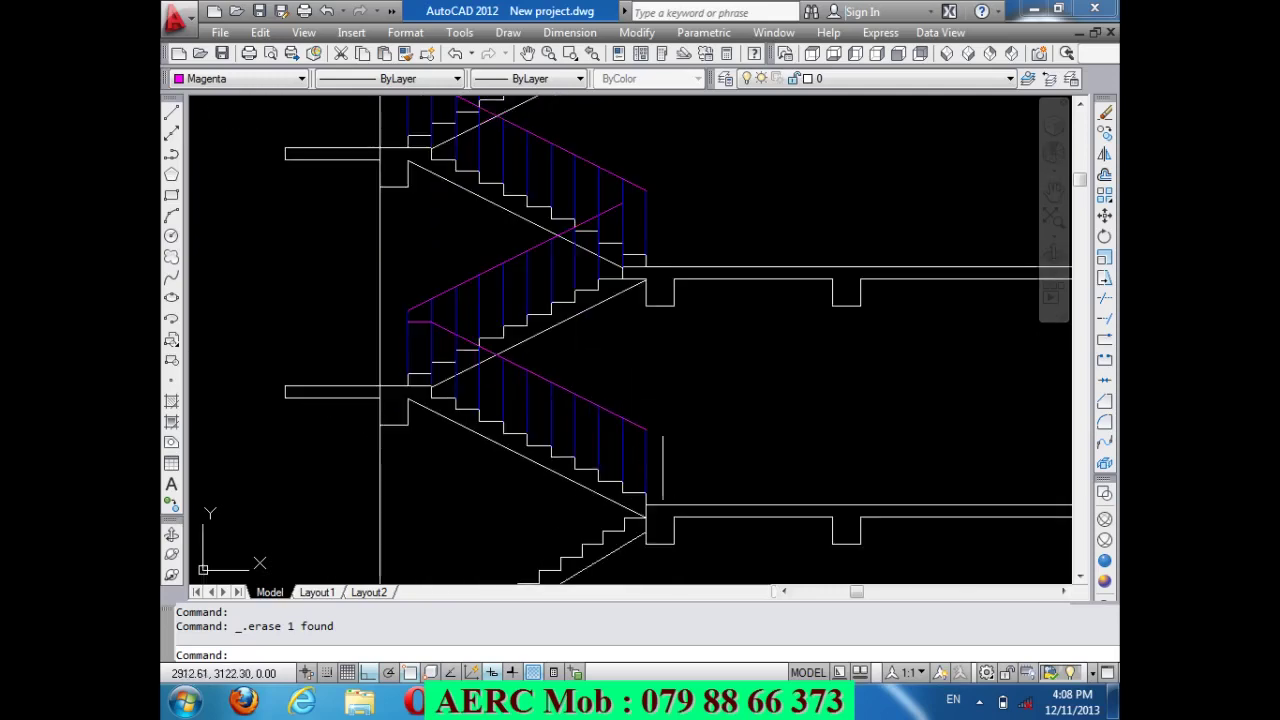
pyautogui.scroll(1, 620, 452)
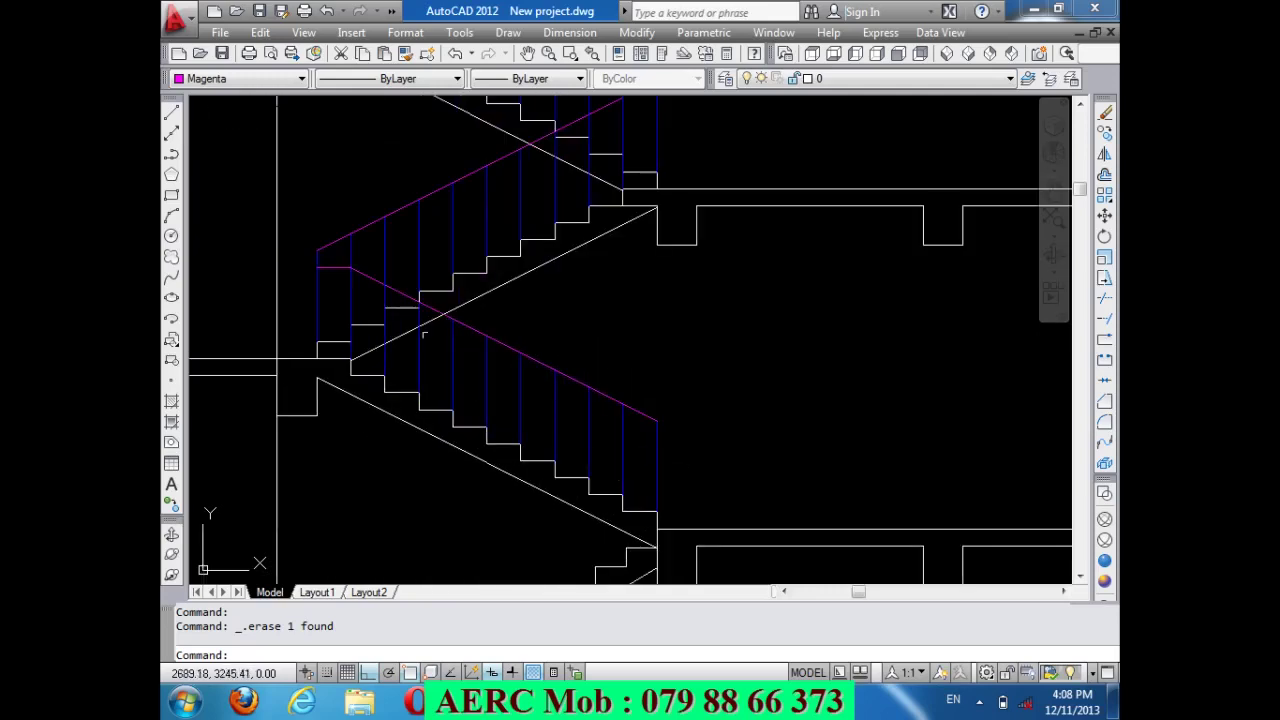
pyautogui.click(335, 267)
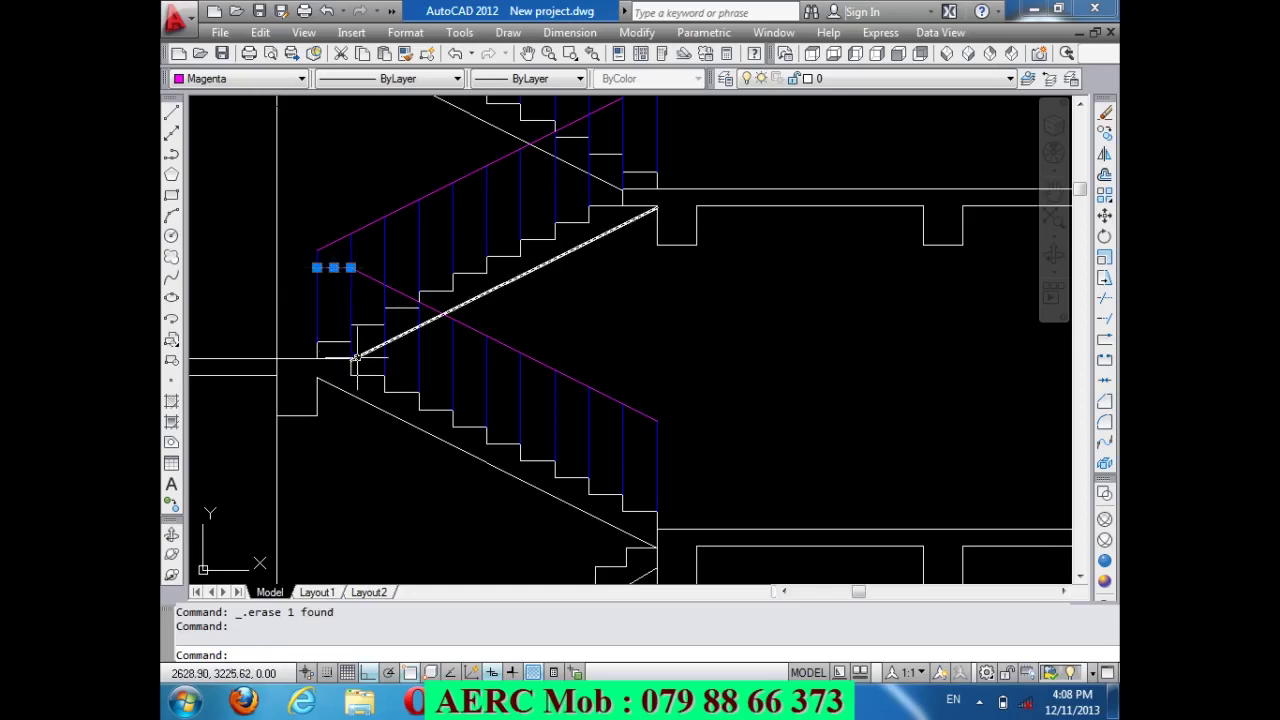
pyautogui.press('Delete')
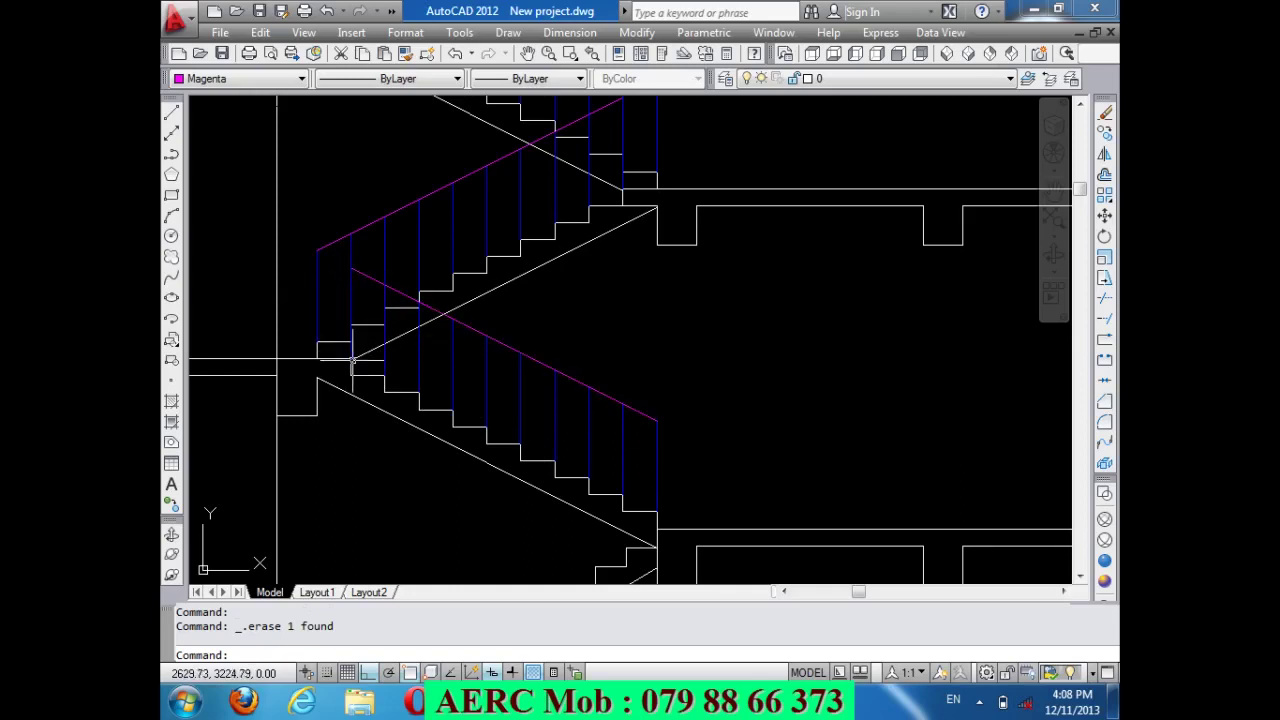
pyautogui.scroll(-2, 353, 400)
pyautogui.scroll(3, 333, 296)
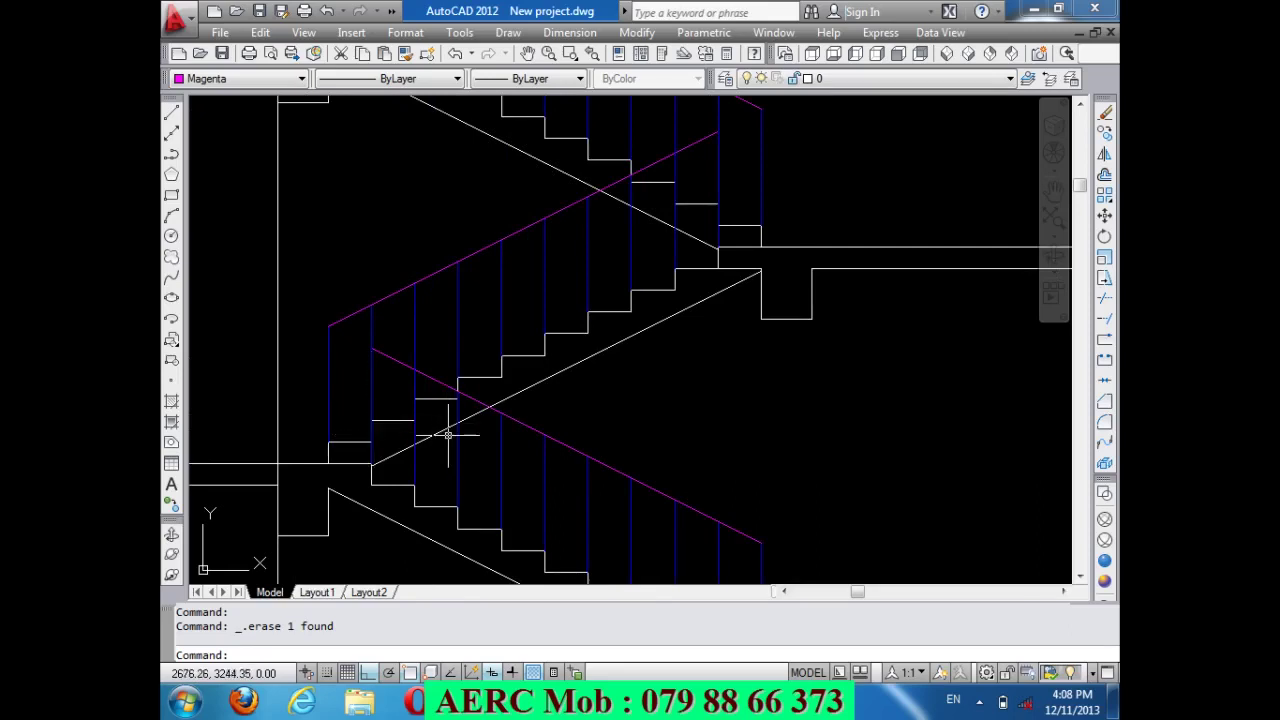
# Draw a vertical connector between the handrail ends, then undo it and the zoom.
pyautogui.write('l')
pyautogui.press('Return')
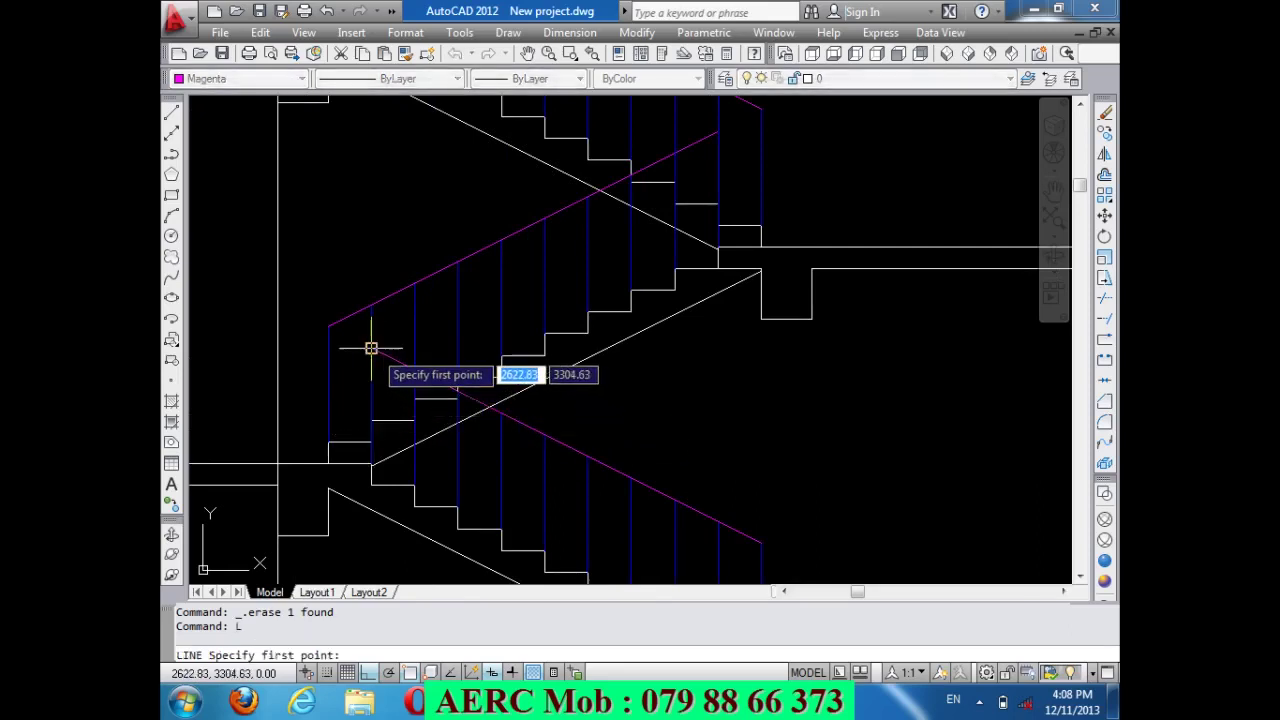
pyautogui.click(328, 348)
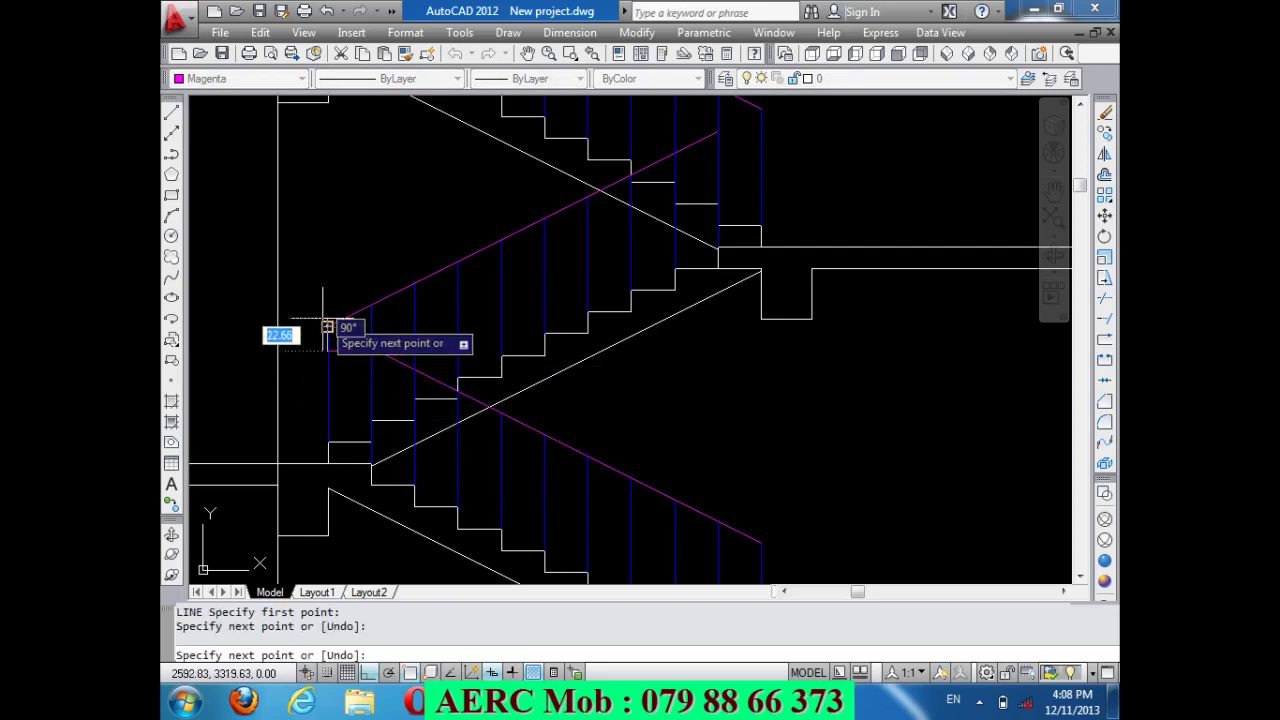
pyautogui.click(328, 326)
pyautogui.press('Return')
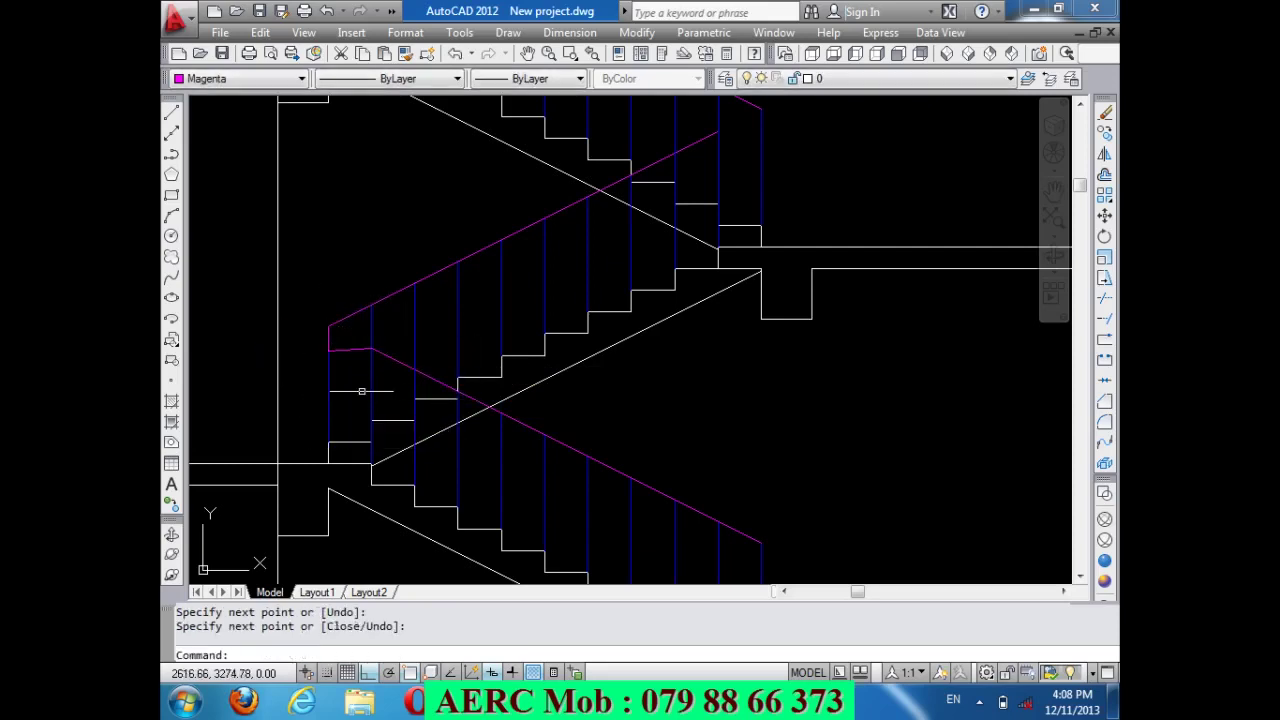
pyautogui.hotkey('ctrl', 'z')
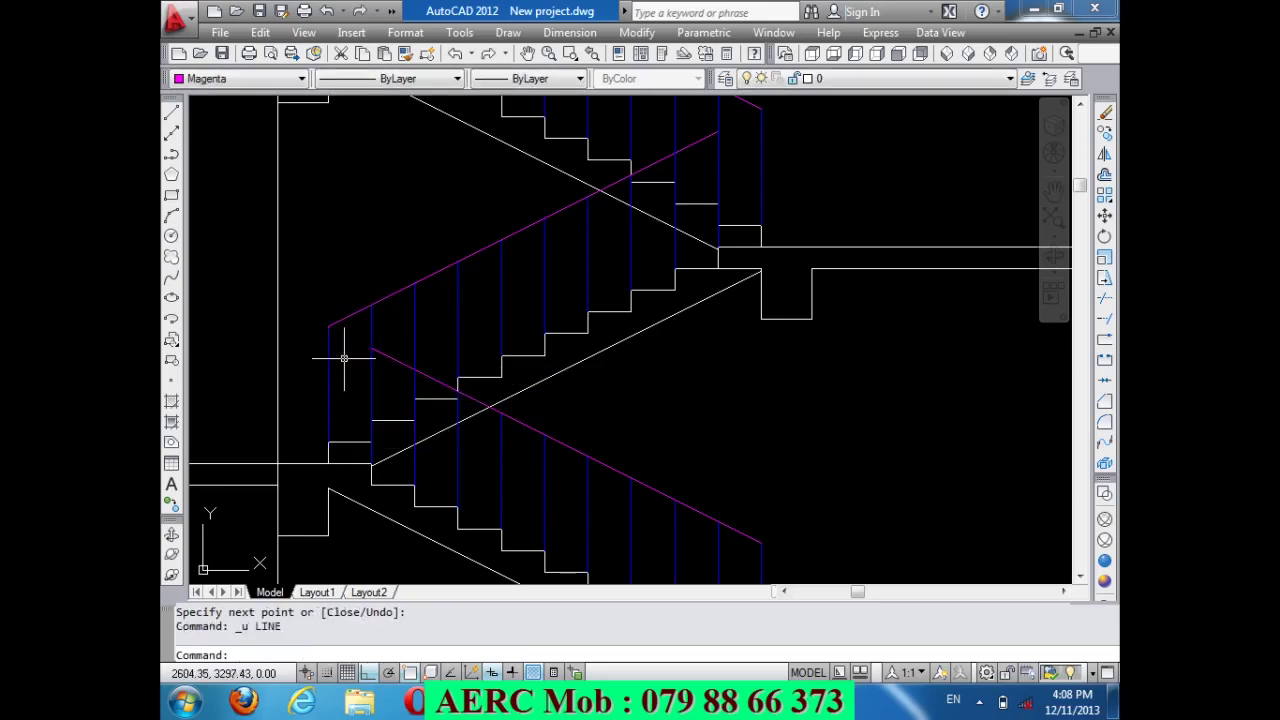
pyautogui.hotkey('ctrl', 'z')
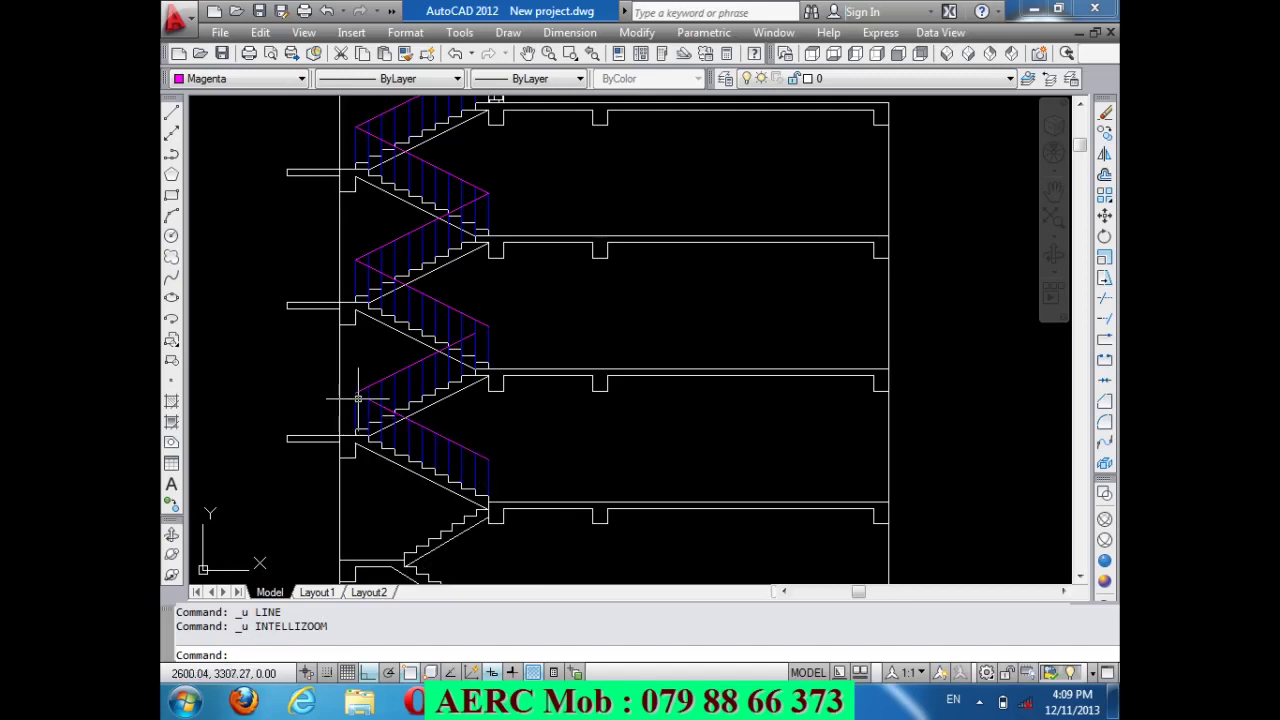
pyautogui.scroll(2, 358, 399)
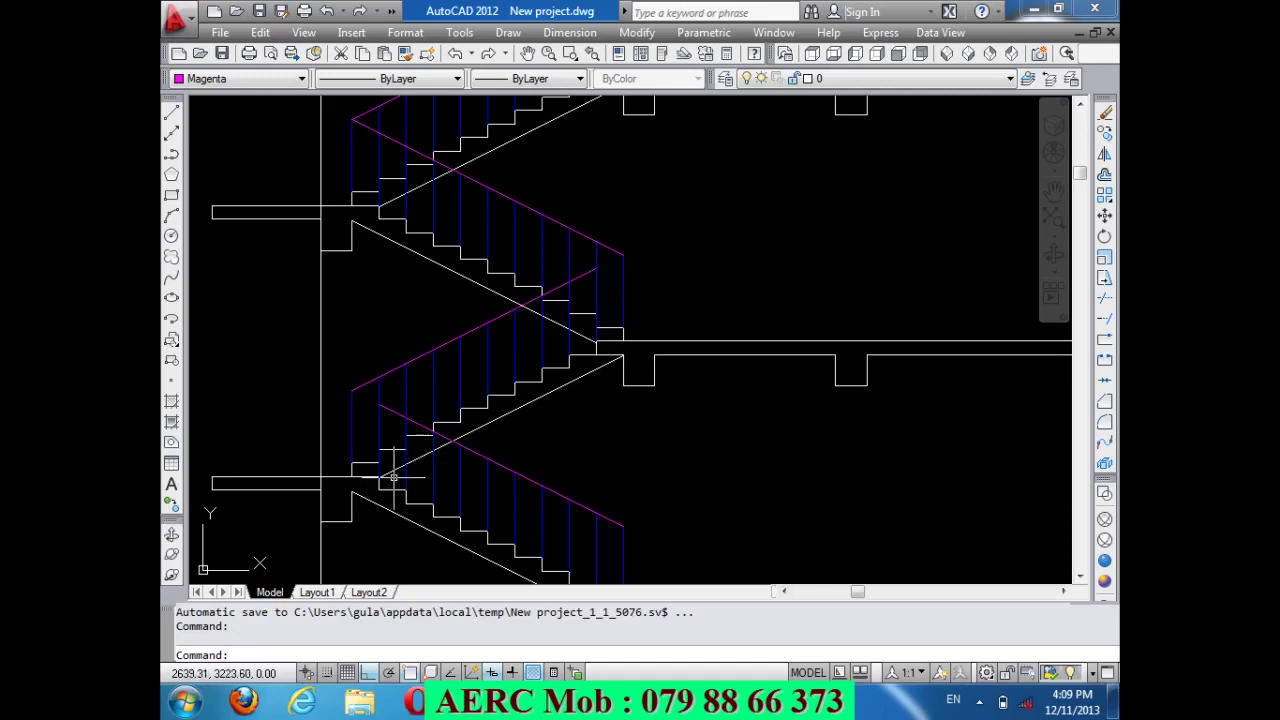
pyautogui.scroll(2, 351, 414)
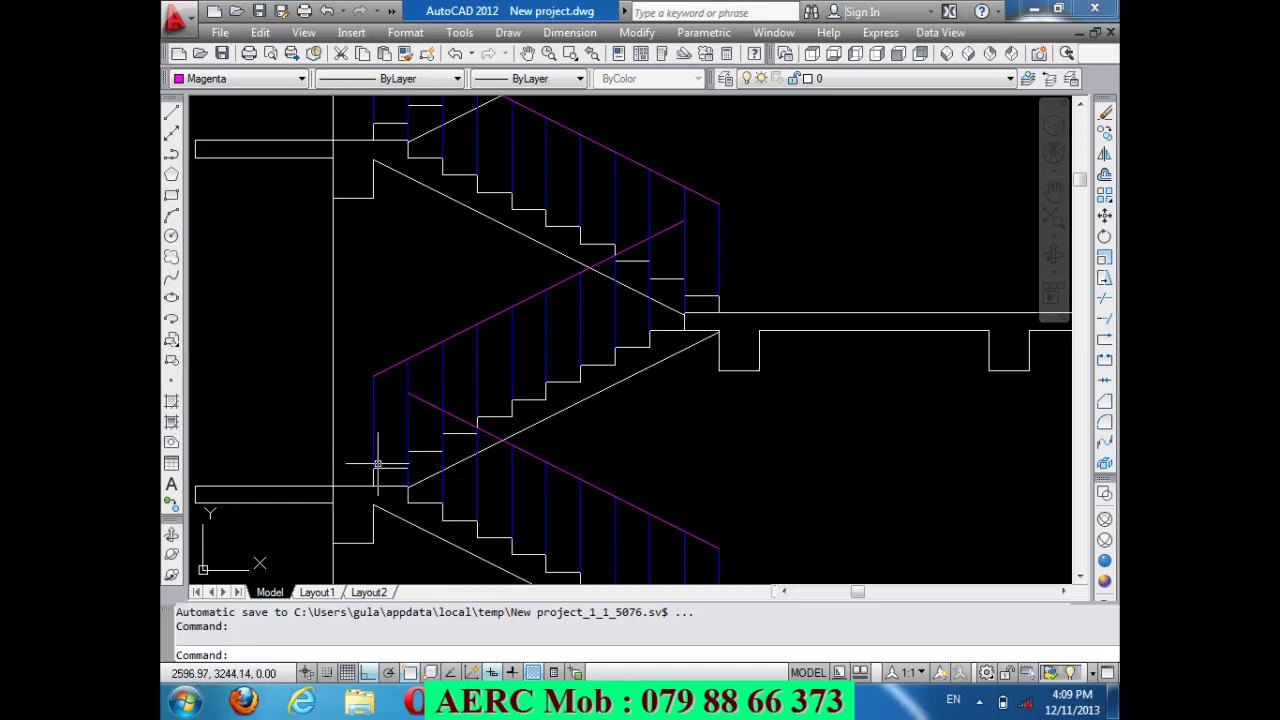
pyautogui.scroll(-3, 404, 470)
pyautogui.scroll(3, 420, 323)
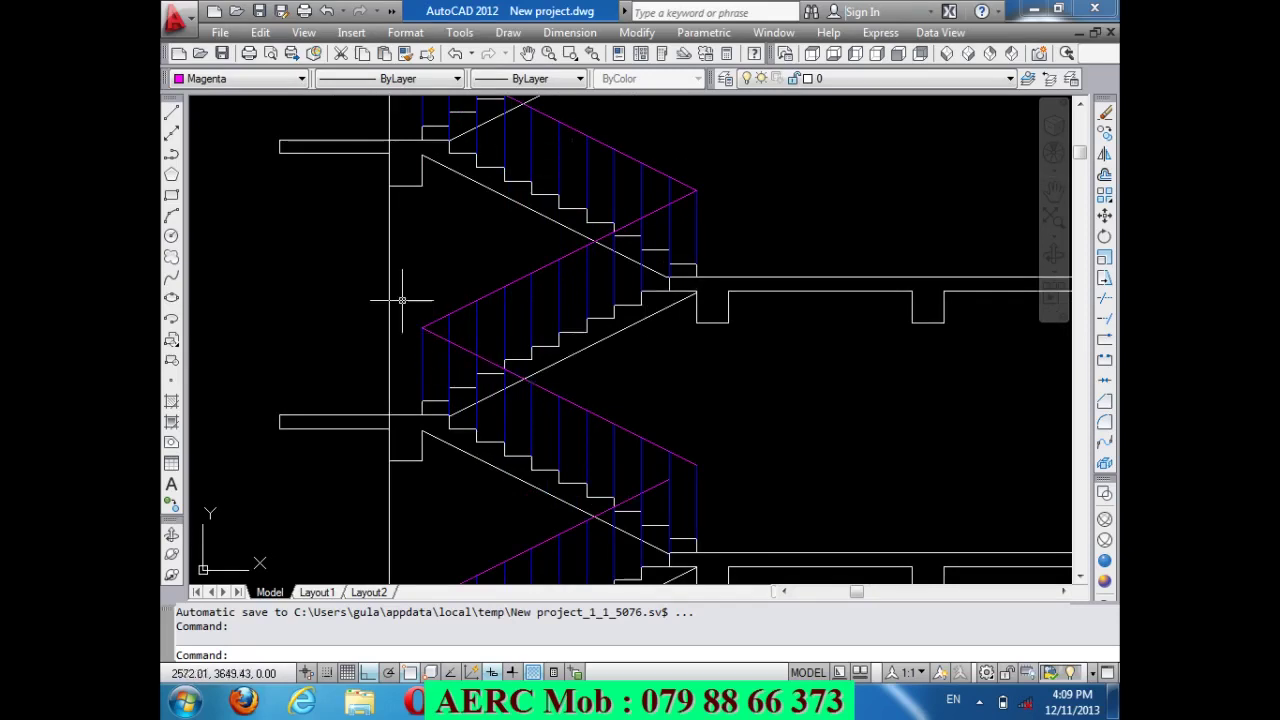
pyautogui.scroll(-2, 441, 350)
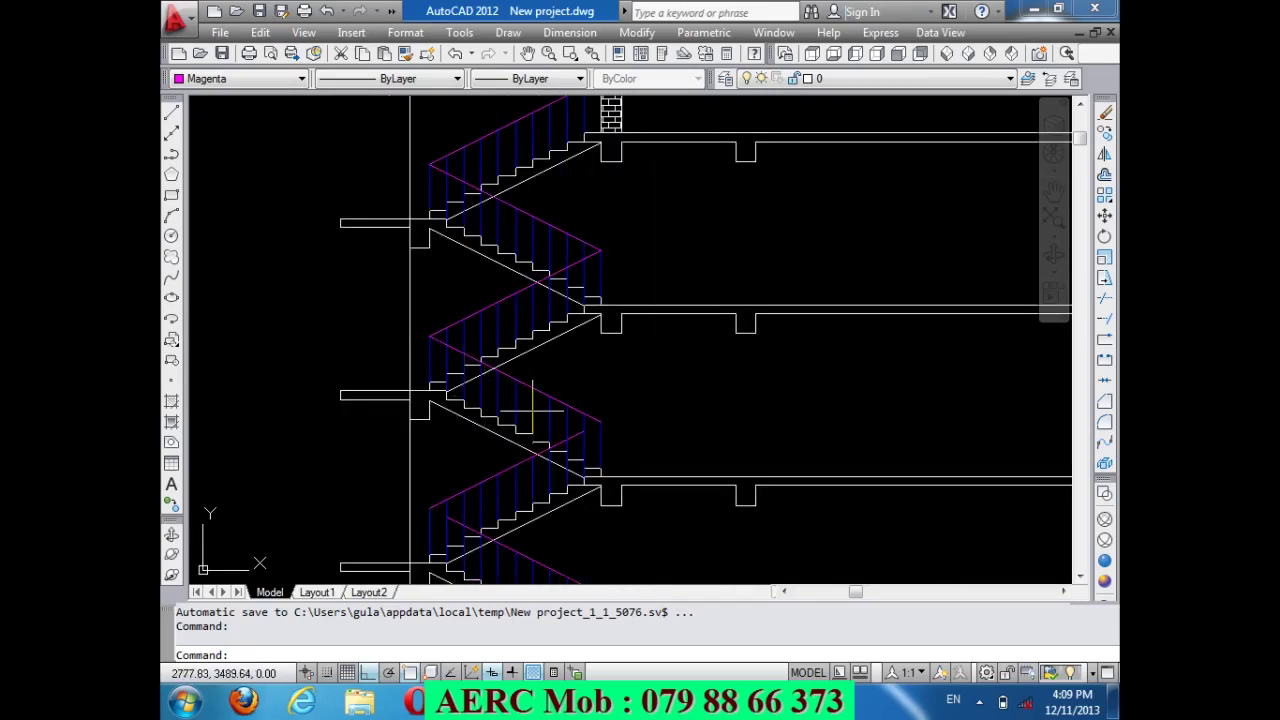
pyautogui.scroll(3, 437, 341)
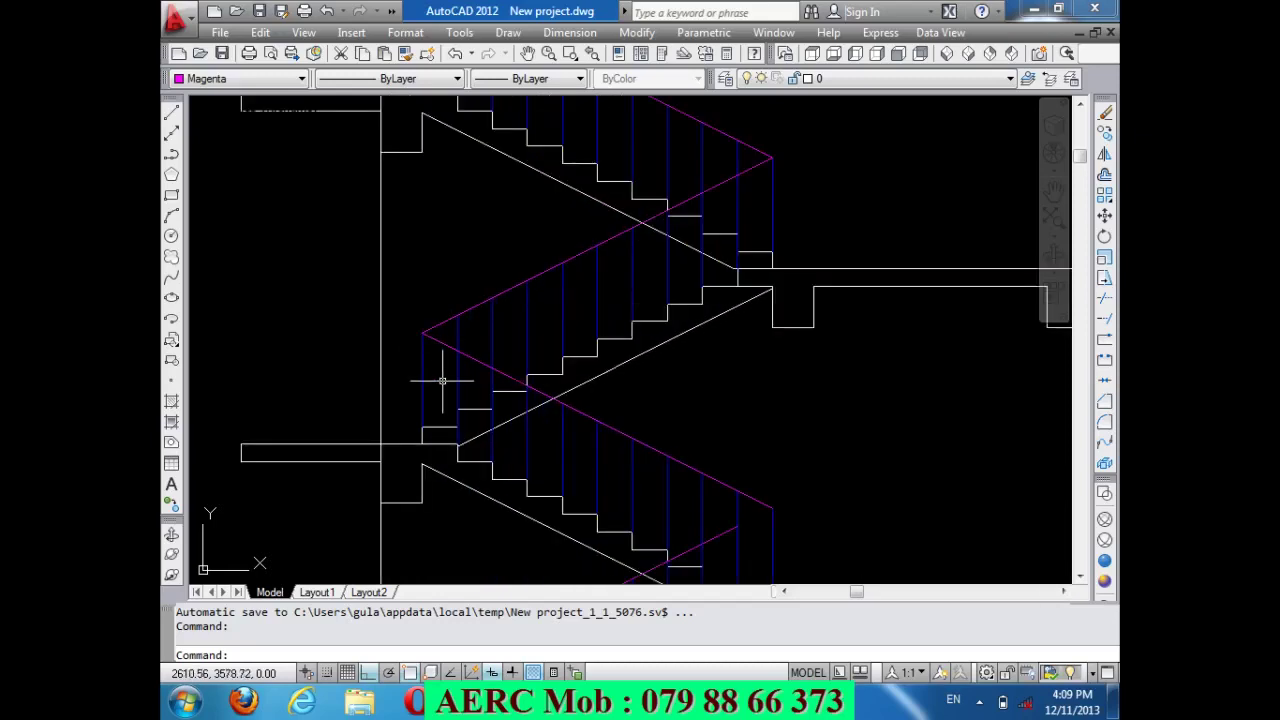
# Trim off the overhanging magenta handrail end at the landing.
pyautogui.write('tr')
pyautogui.press('Return')
pyautogui.press('Return')
pyautogui.click(443, 344)
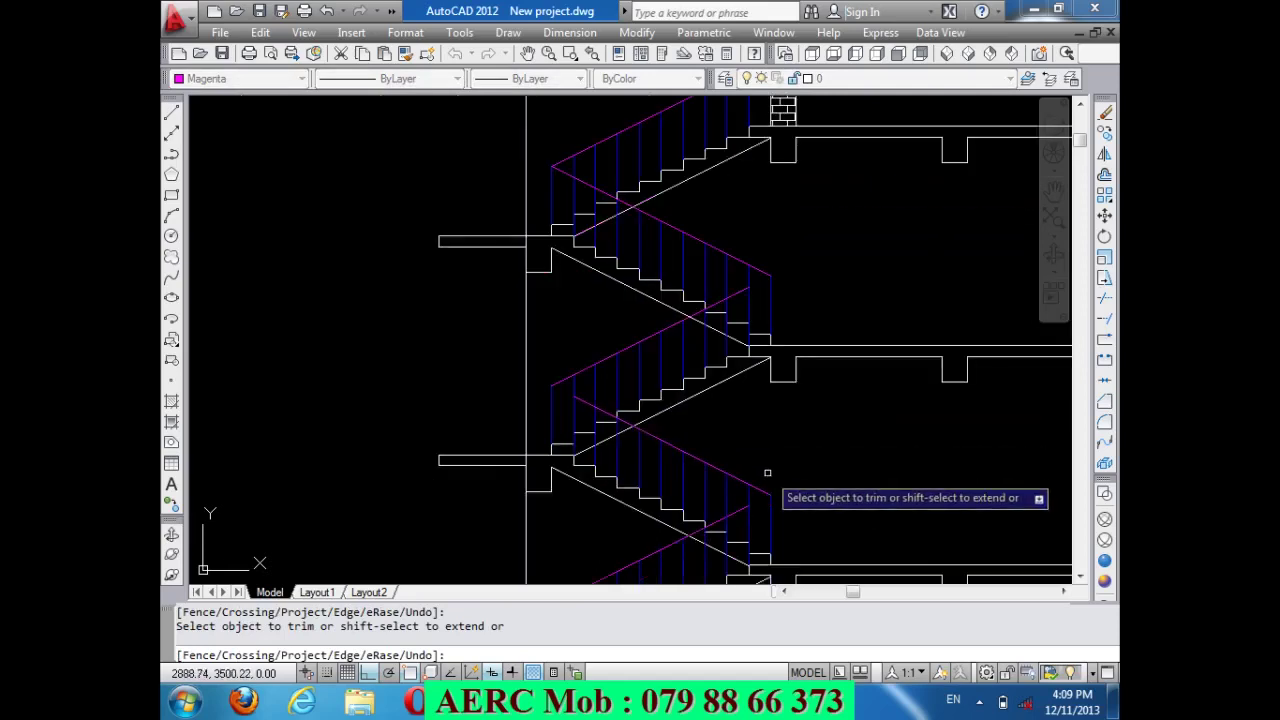
pyautogui.scroll(-2, 766, 471)
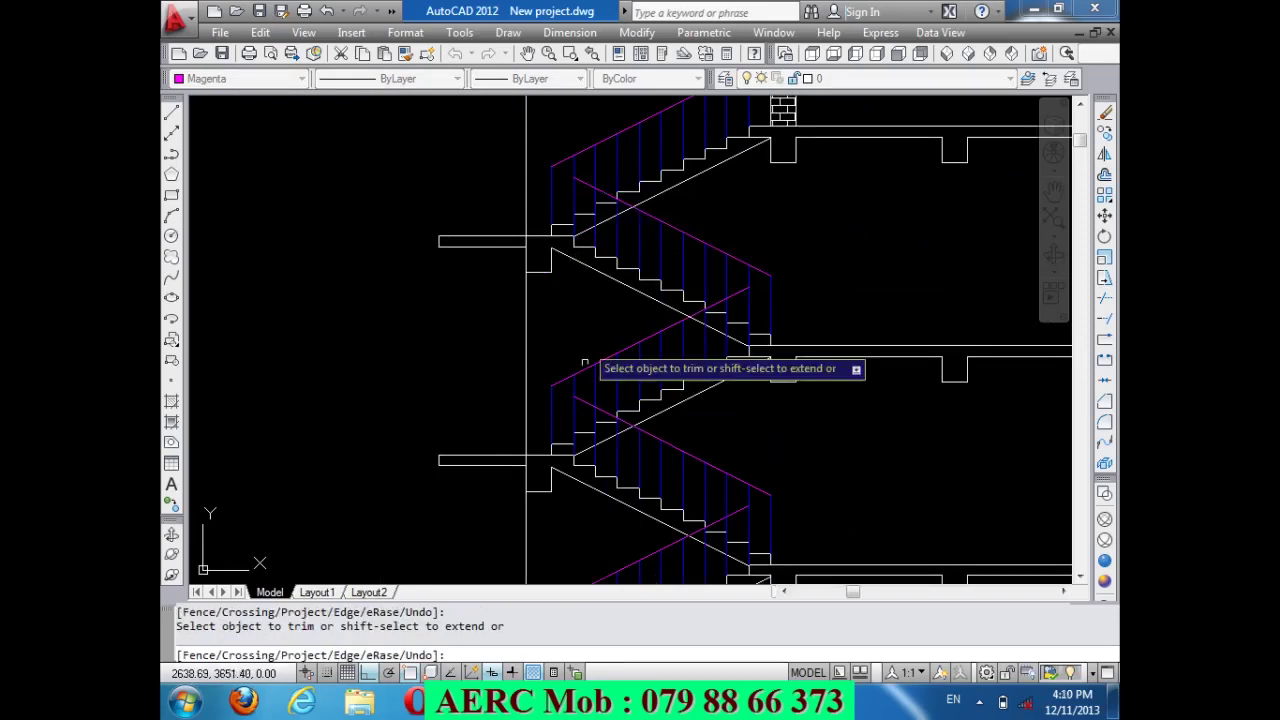
pyautogui.scroll(-2, 607, 440)
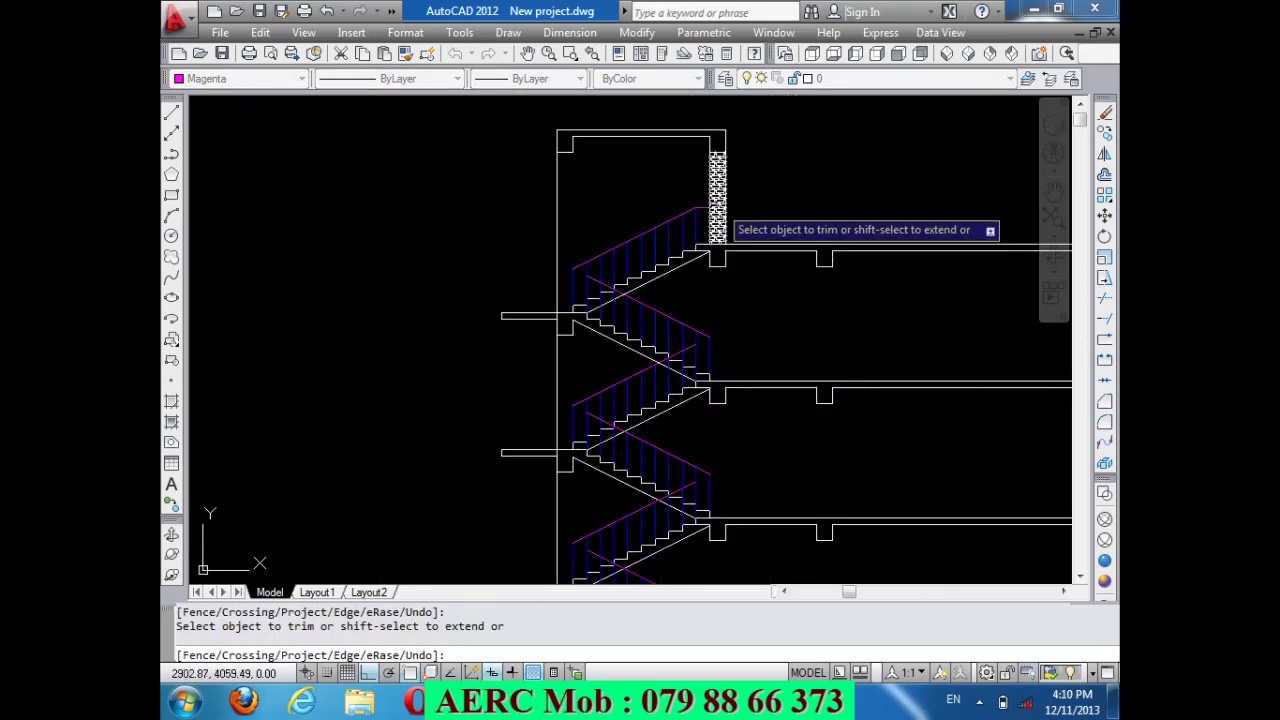
pyautogui.scroll(-3, 648, 171)
pyautogui.scroll(4, 660, 430)
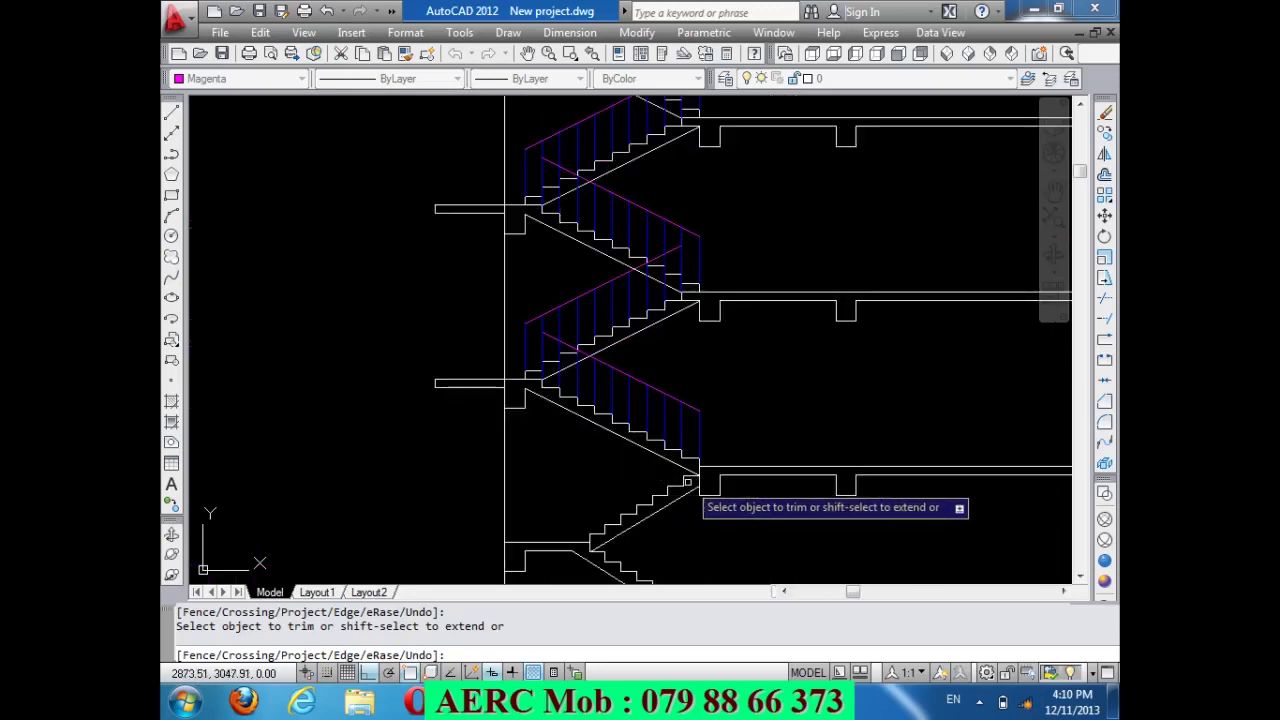
pyautogui.press('Return')
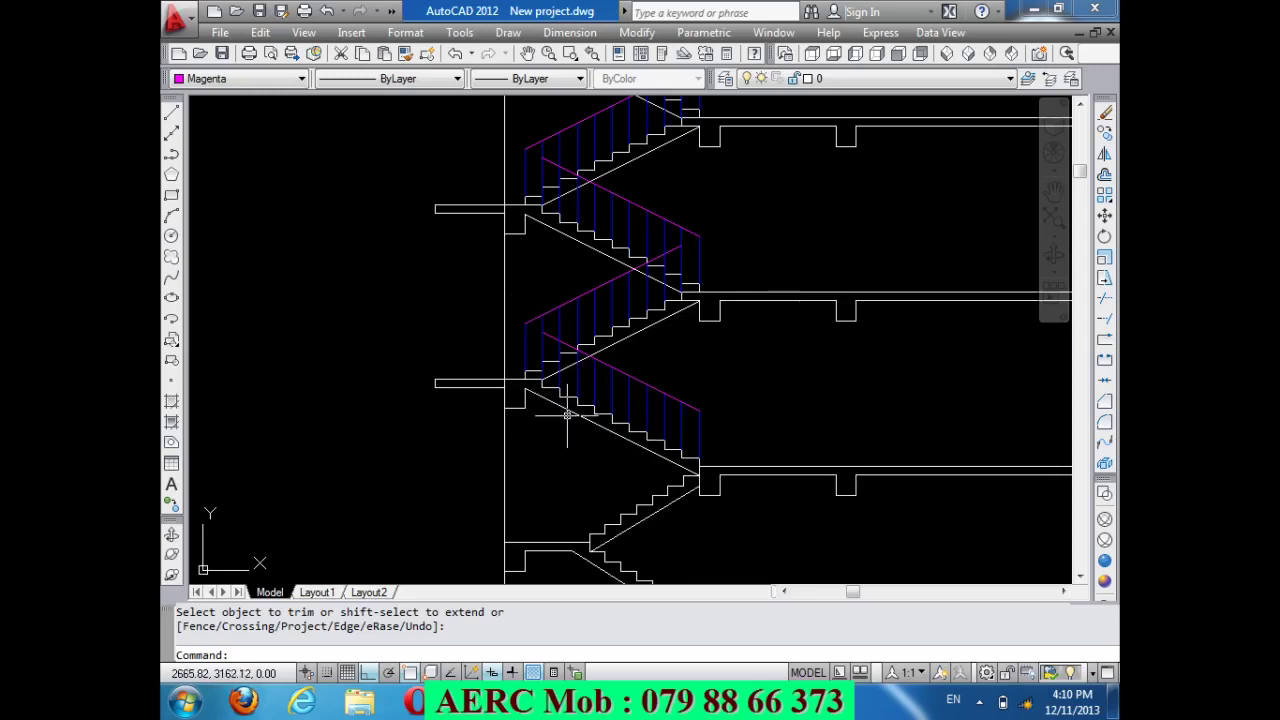
# Start a connector line at the lower handrail's end.
pyautogui.write('l')
pyautogui.press('Return')
pyautogui.scroll(3, 540, 375)
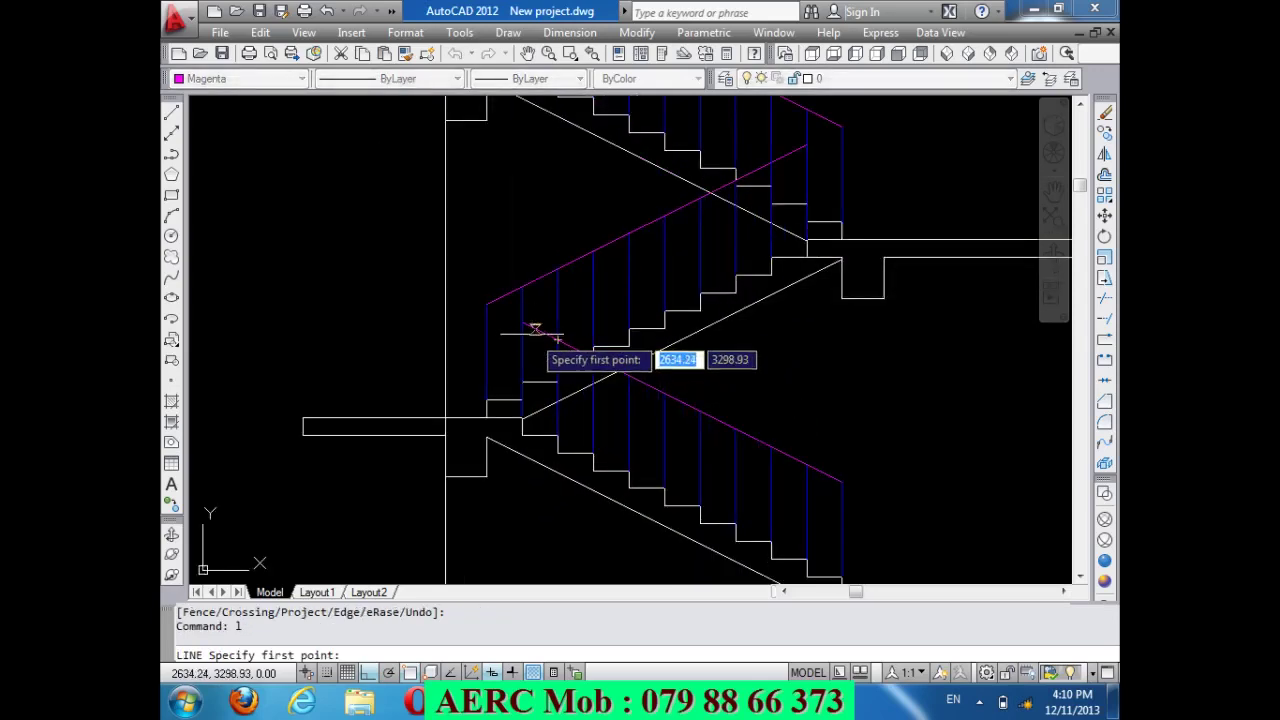
pyautogui.click(489, 304)
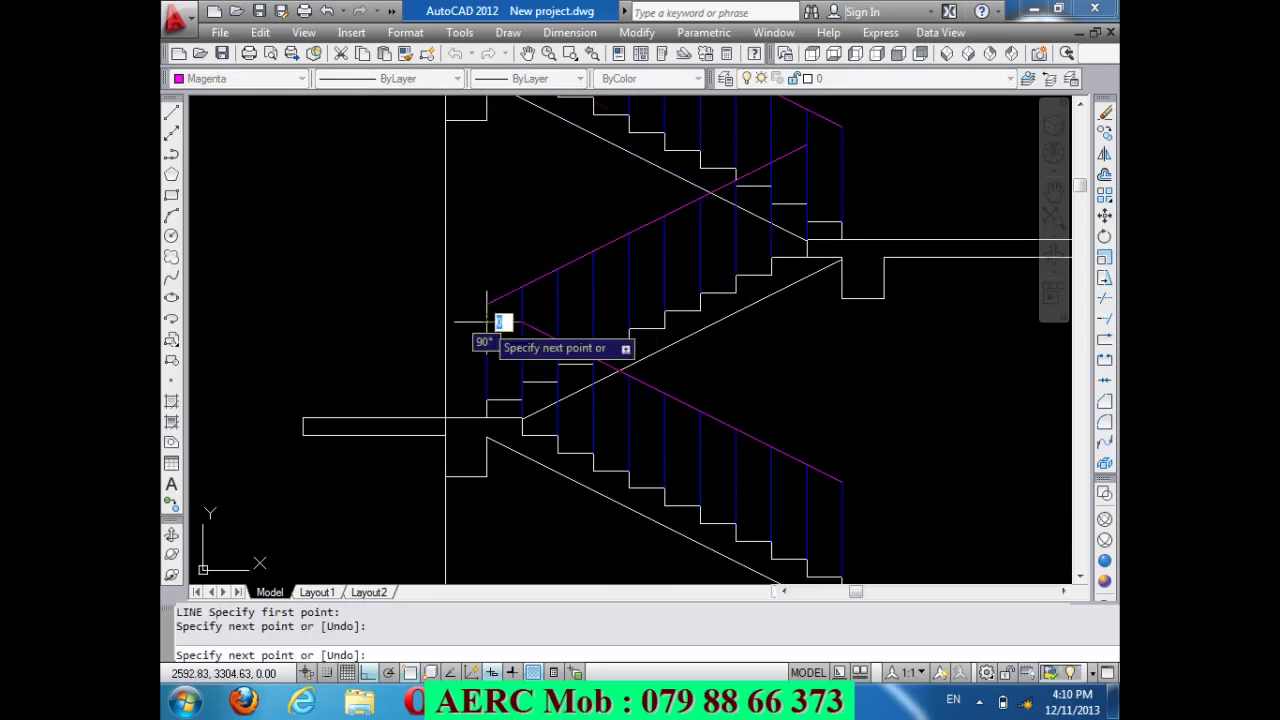
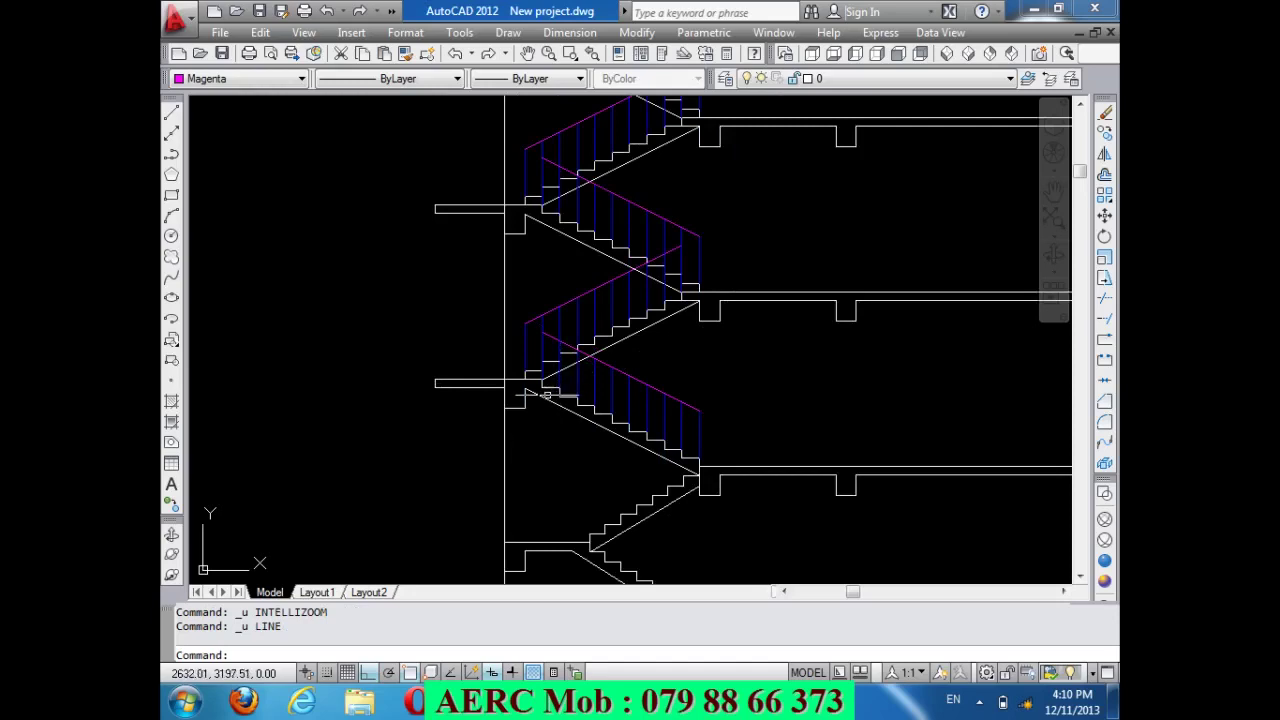
# Inspect an existing blue baluster on the upper stair flights, then clear the selection.
pyautogui.scroll(-2, 486, 404)
pyautogui.scroll(3, 537, 209)
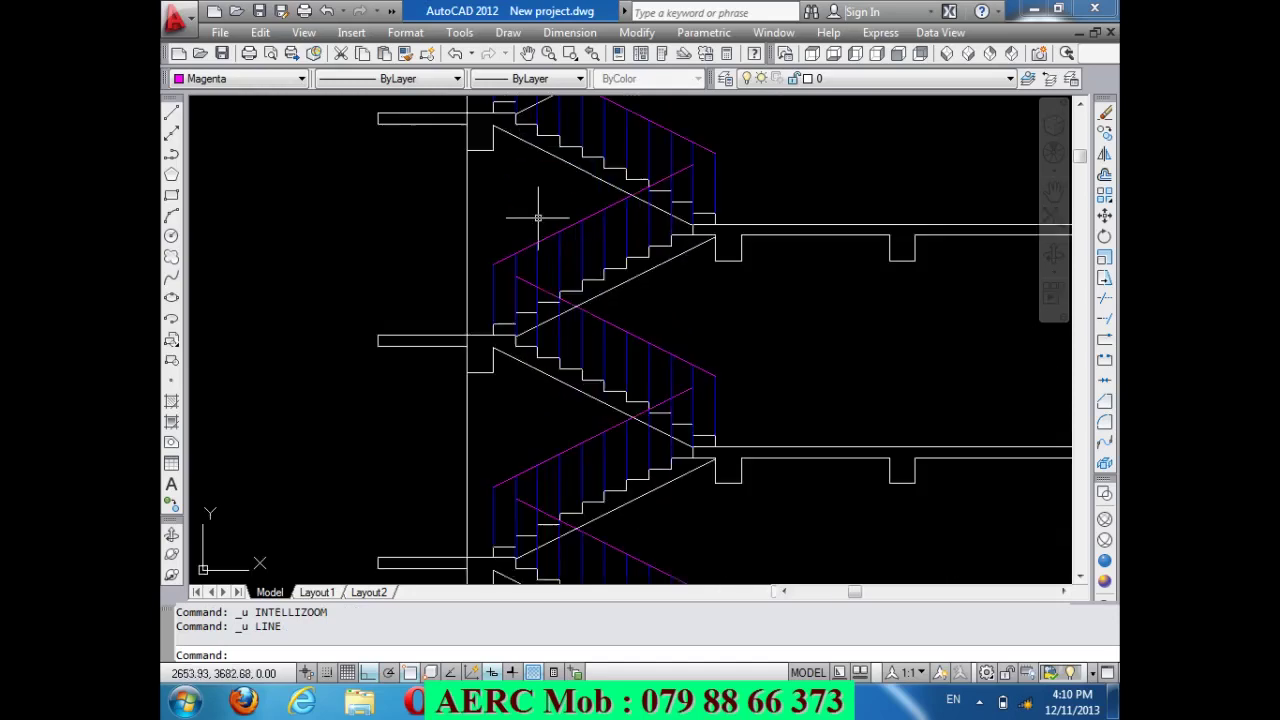
pyautogui.scroll(1, 537, 260)
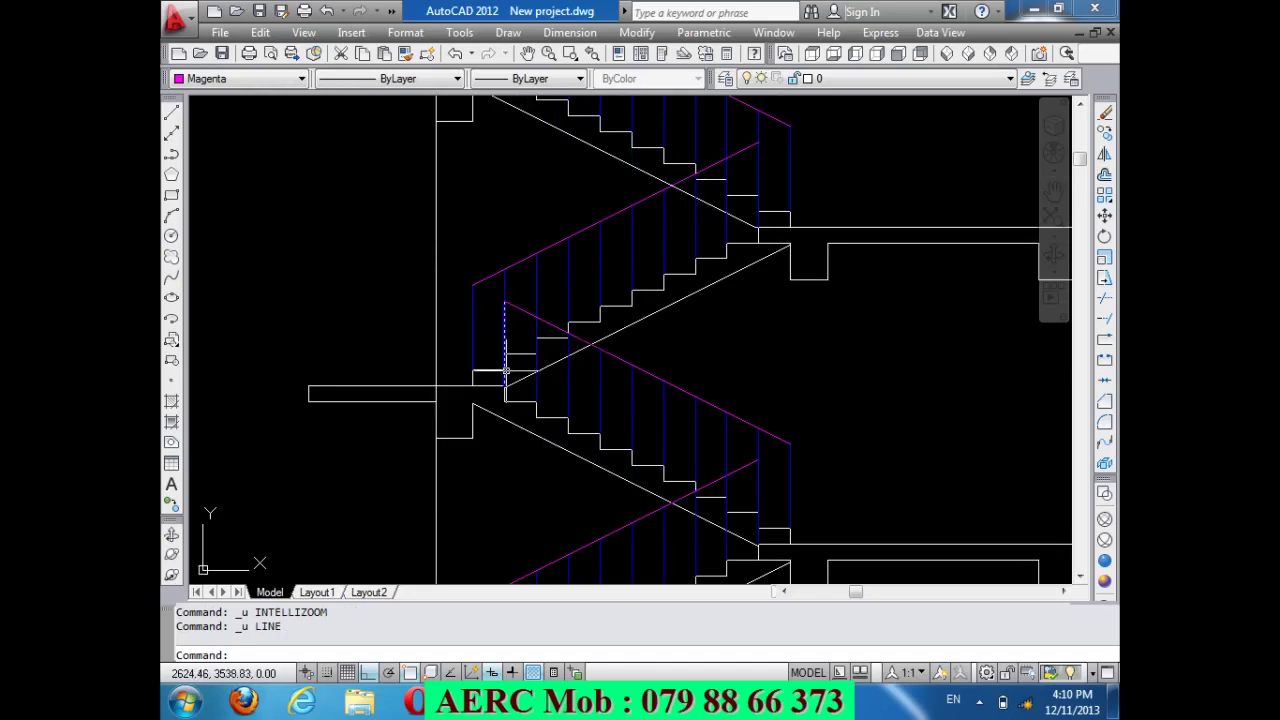
pyautogui.click(505, 371)
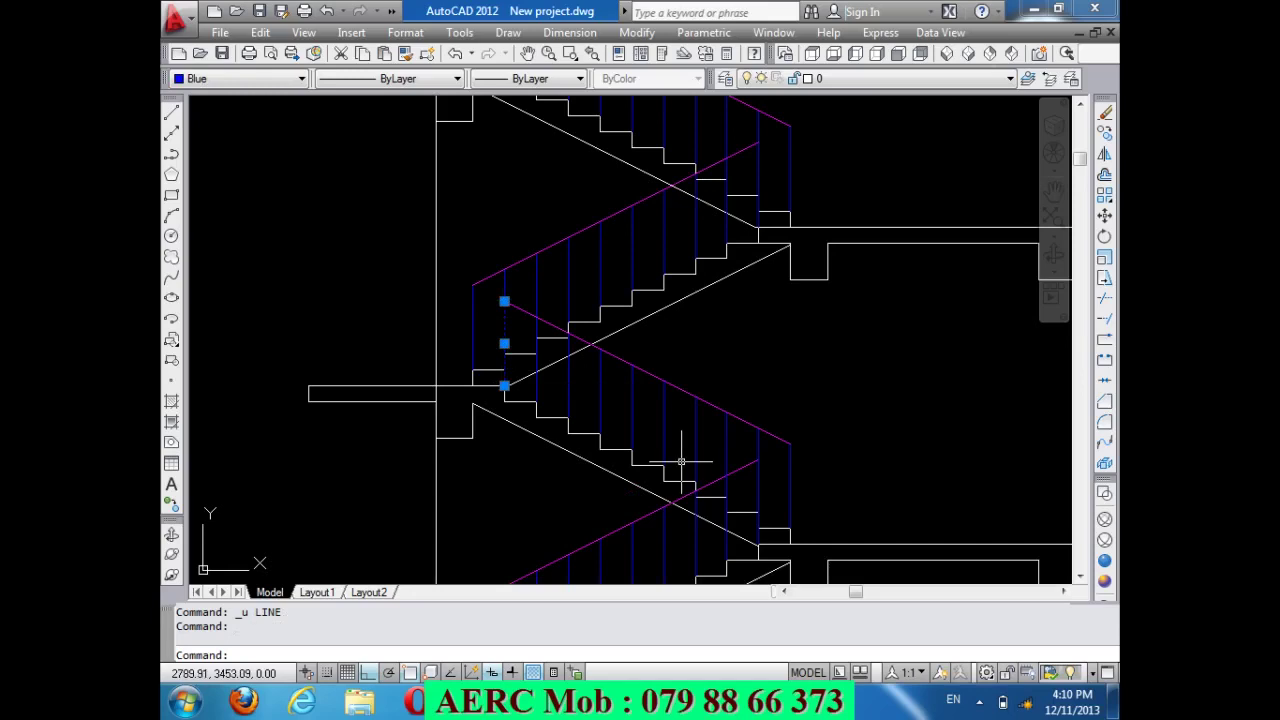
pyautogui.press('Escape')
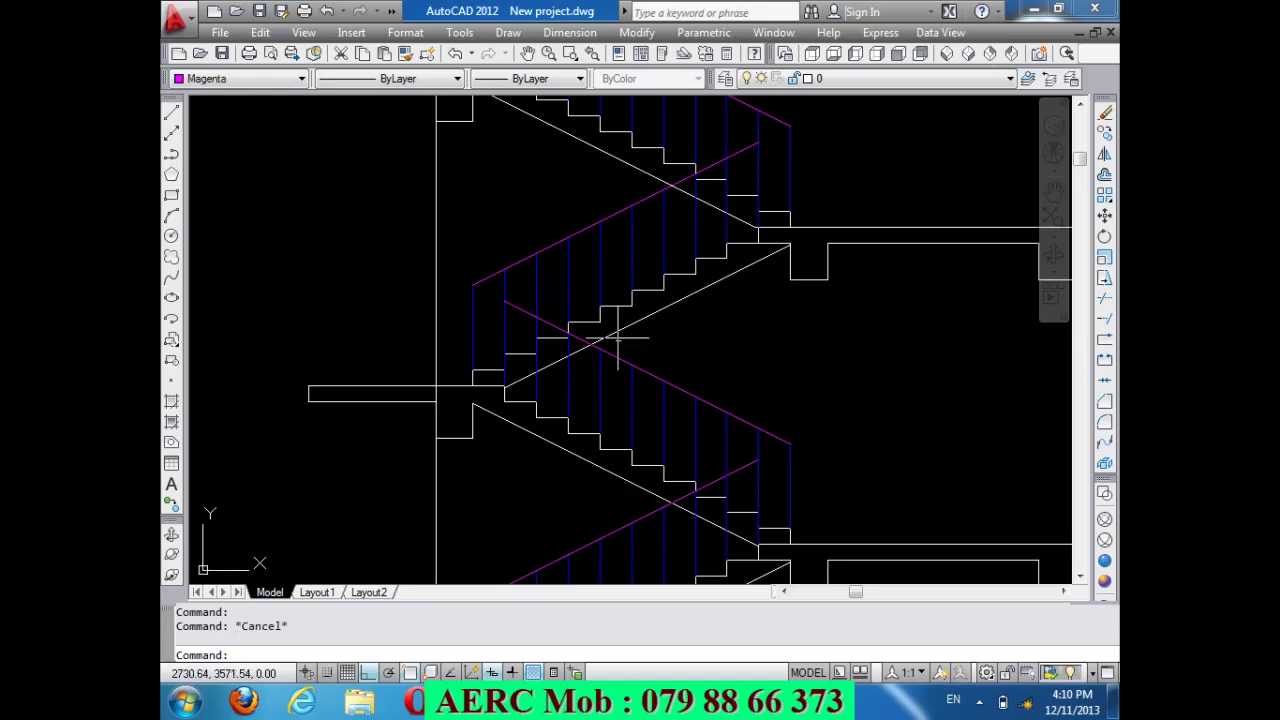
pyautogui.scroll(-3, 616, 319)
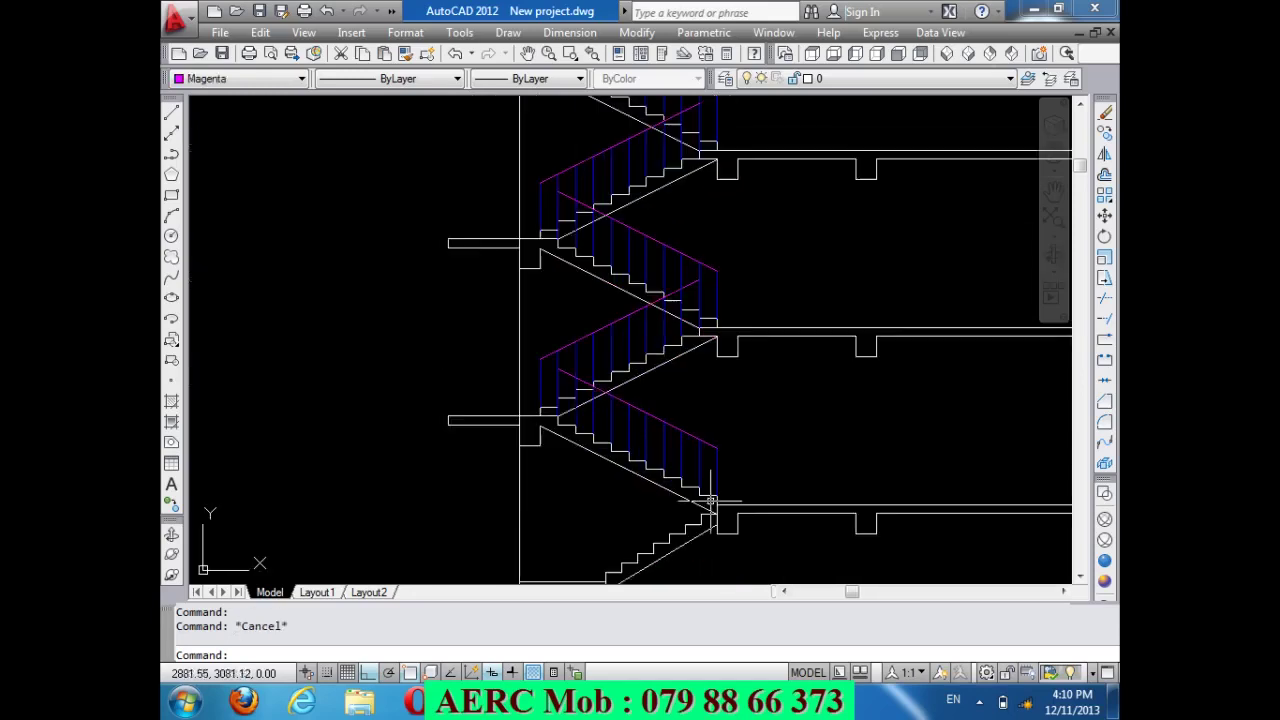
pyautogui.scroll(5, 712, 490)
pyautogui.scroll(1, 725, 388)
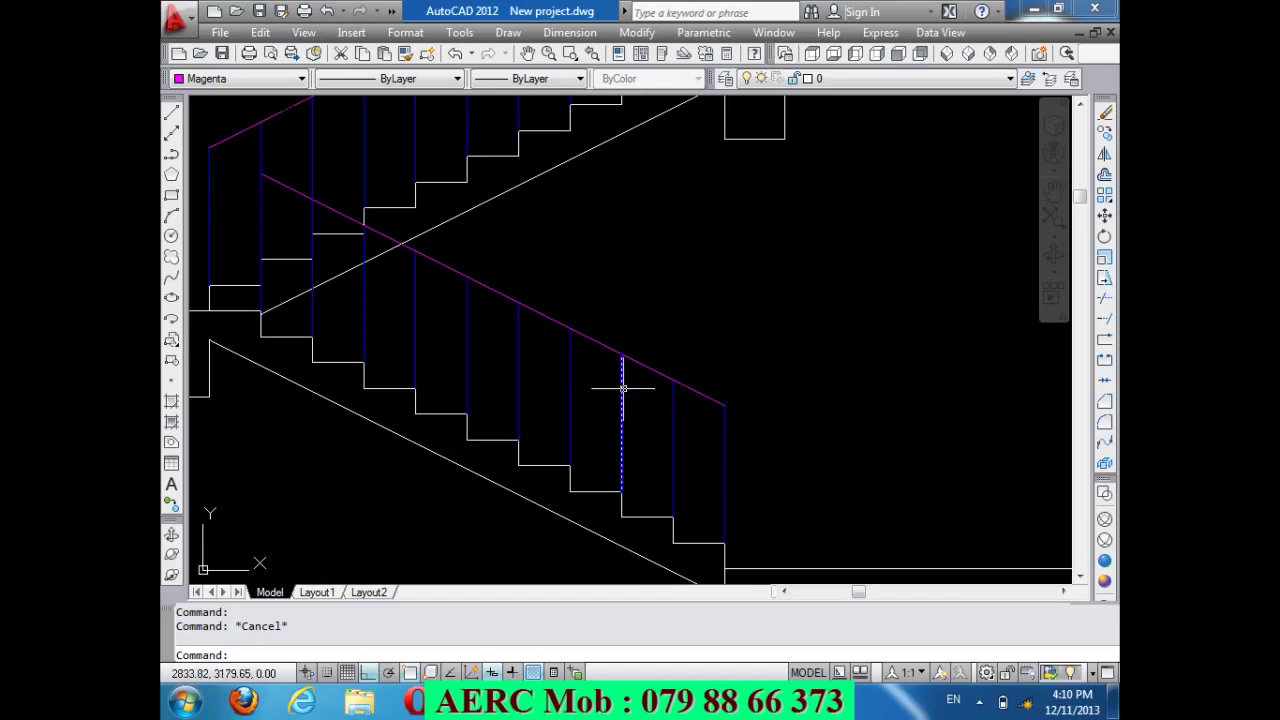
pyautogui.scroll(-5, 623, 380)
pyautogui.scroll(-4, 605, 442)
pyautogui.scroll(1, 600, 174)
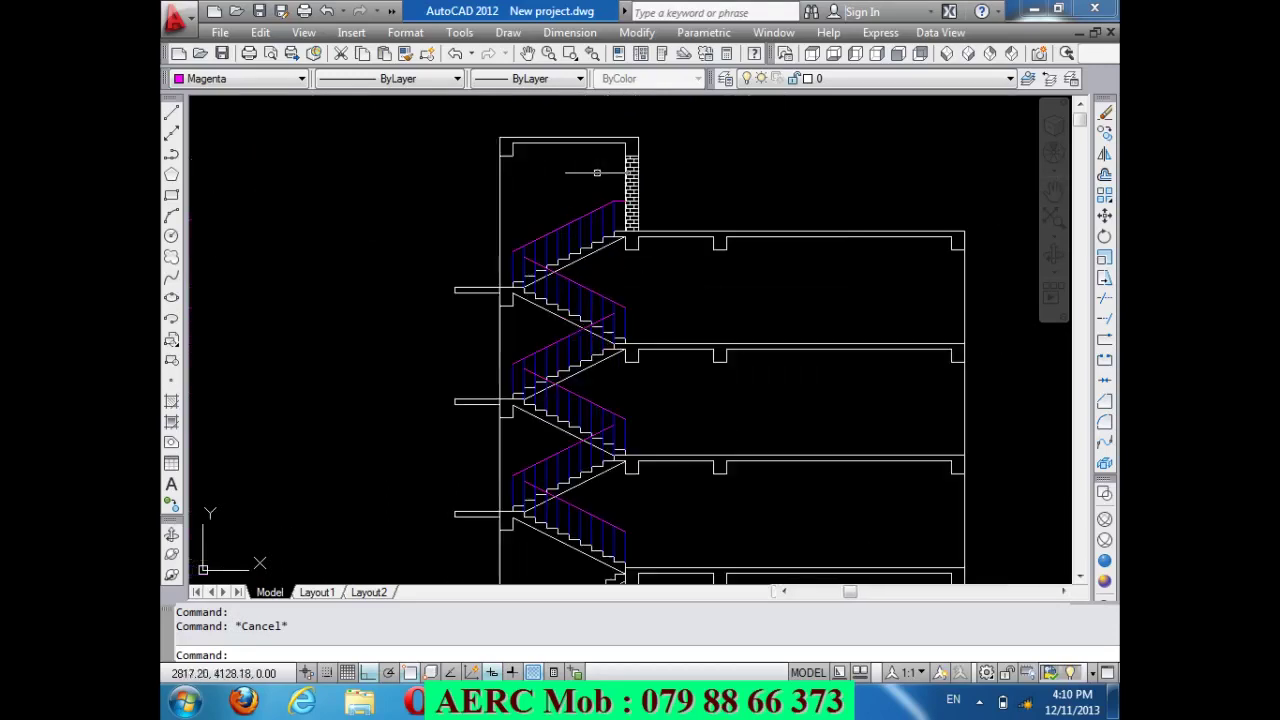
pyautogui.scroll(-1, 593, 173)
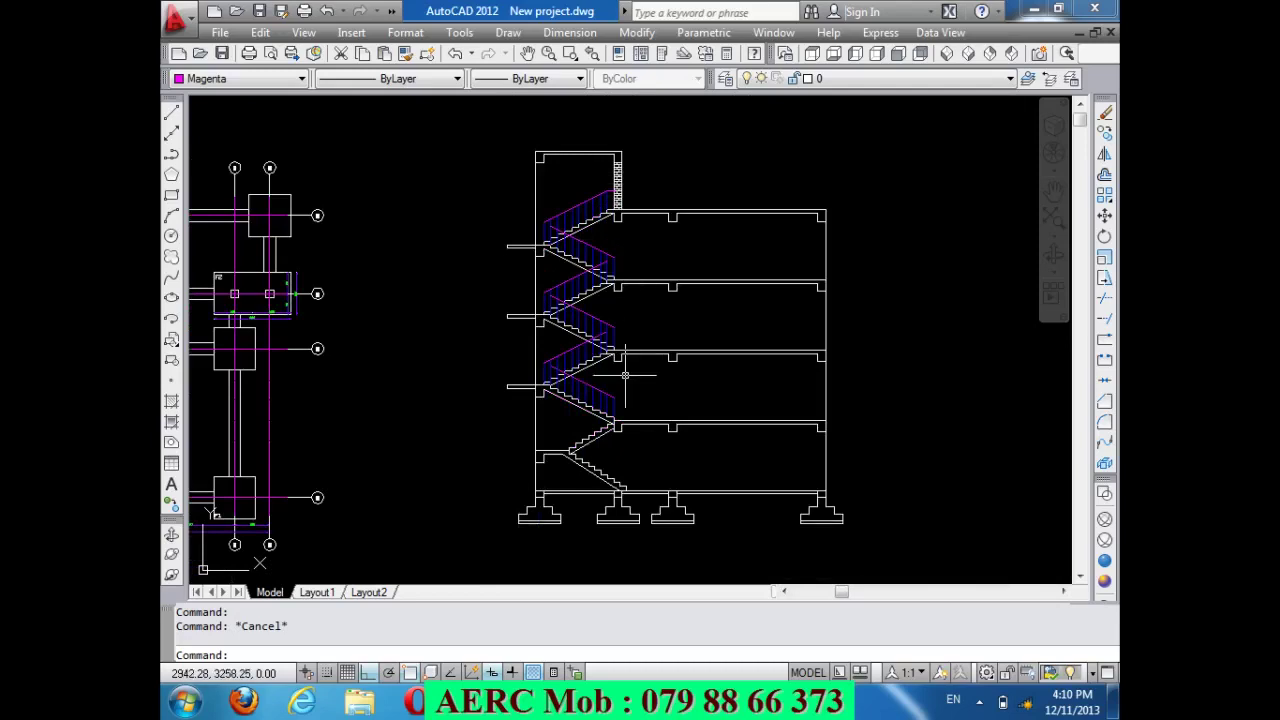
pyautogui.scroll(1, 616, 452)
pyautogui.scroll(2, 662, 518)
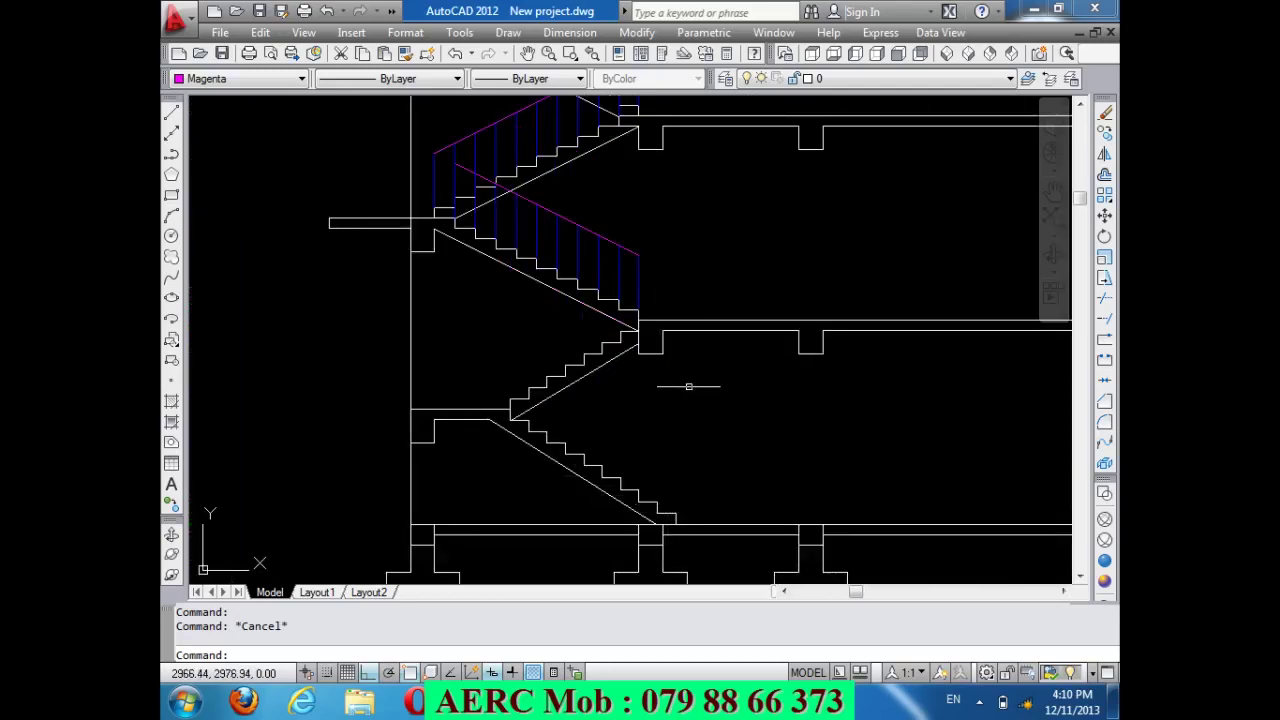
# Start a COPY of a blue baluster, using its foot as the base point.
pyautogui.write('co')
pyautogui.press('Return')
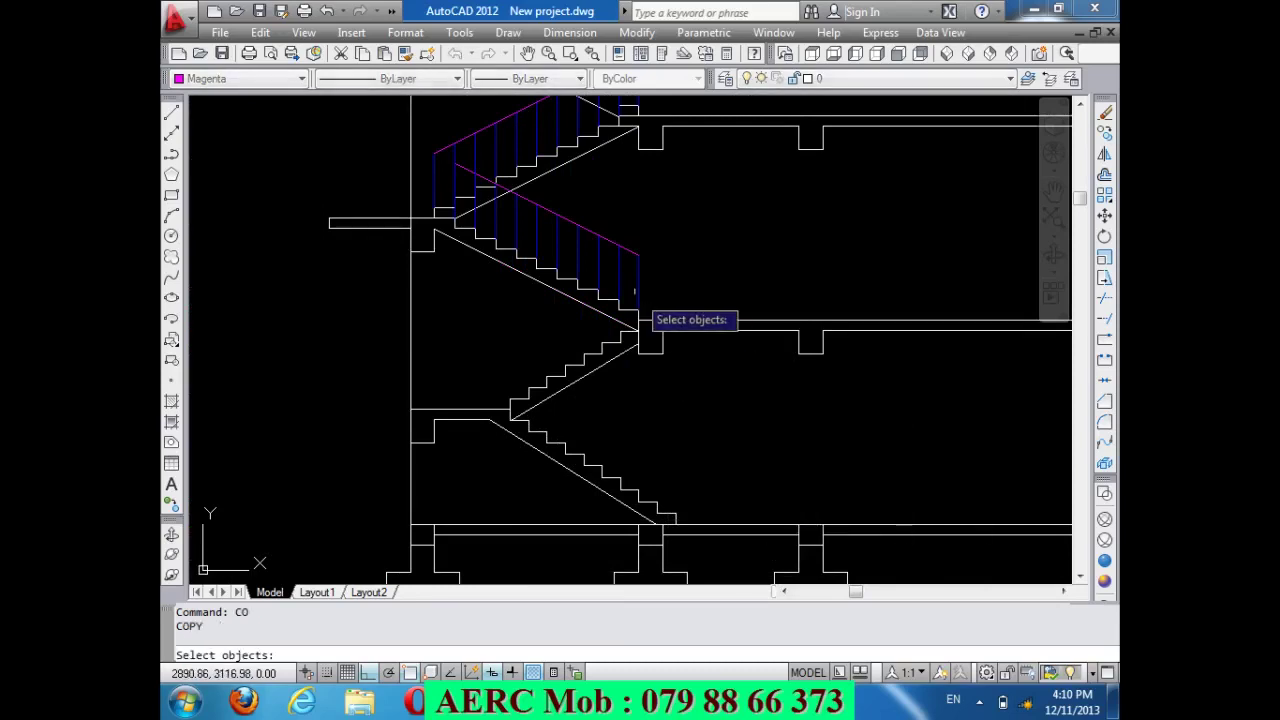
pyautogui.scroll(1, 636, 281)
pyautogui.click(637, 281)
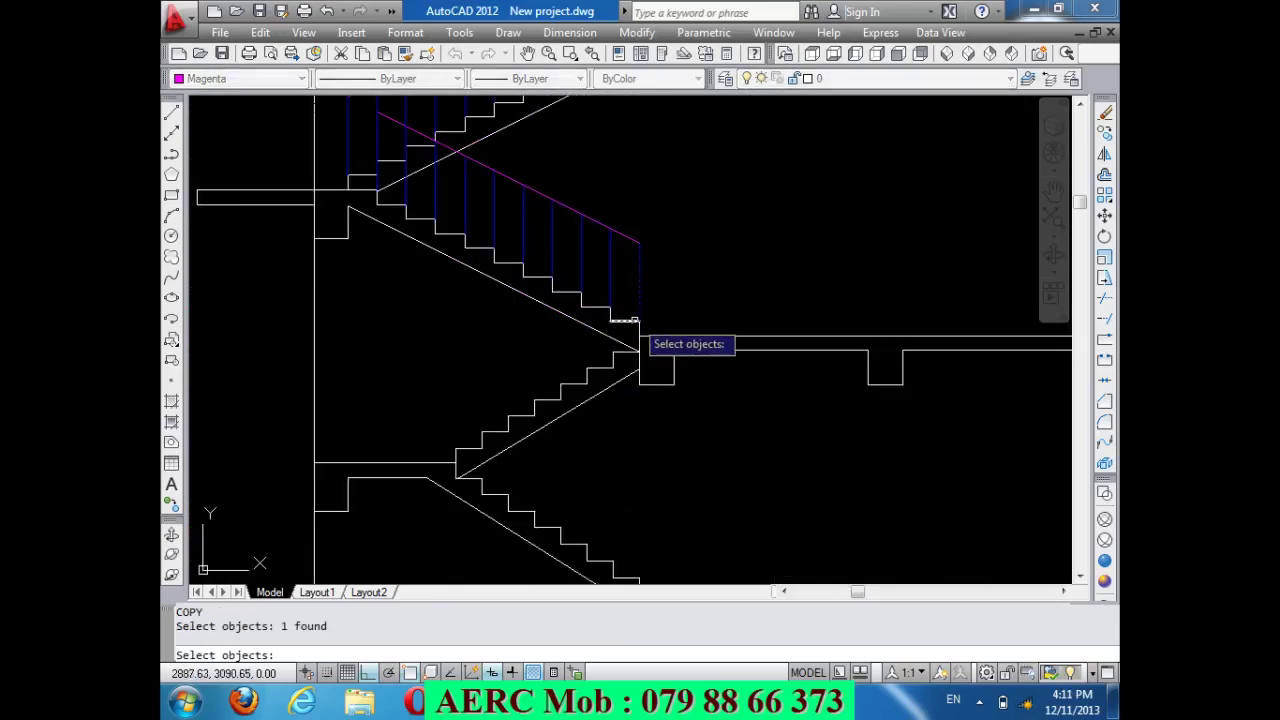
pyautogui.press('Return')
pyautogui.click(640, 322)
pyautogui.scroll(-2, 640, 322)
pyautogui.scroll(-2, 640, 443)
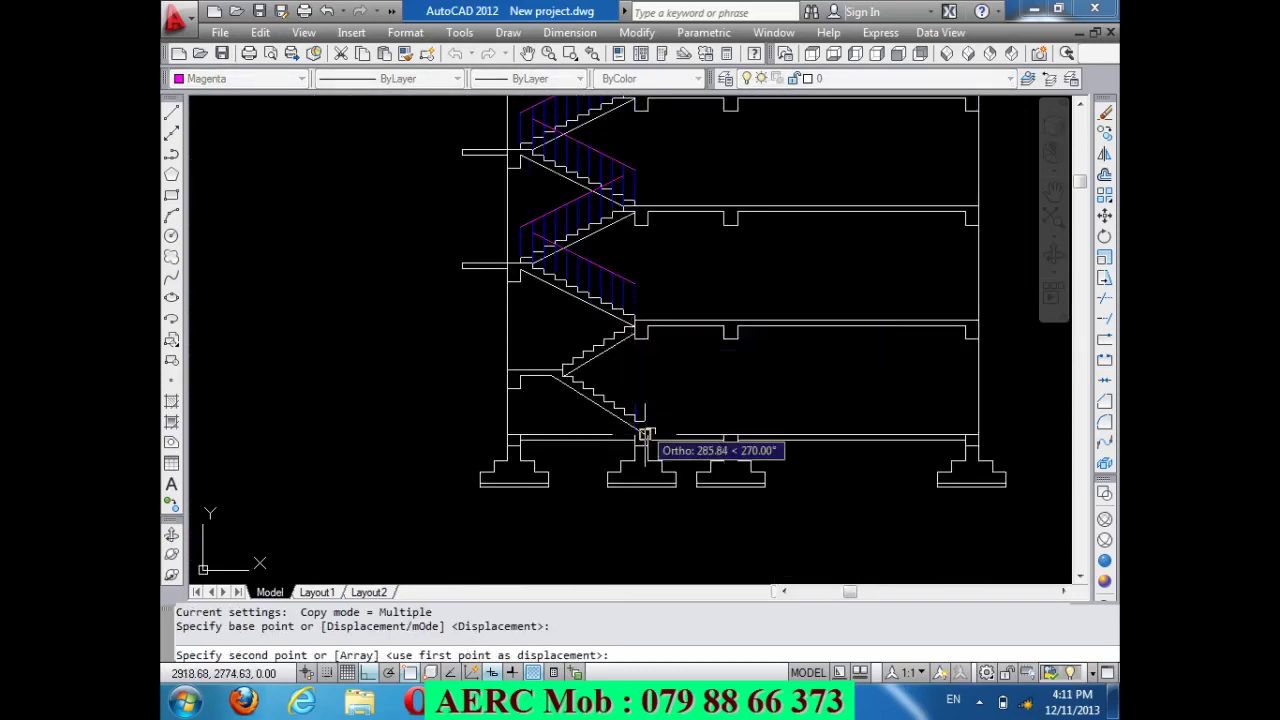
pyautogui.scroll(4, 643, 450)
# Place nine baluster copies on the lowest flight's treads, from the bottom step up to the landing.
pyautogui.click(660, 415)
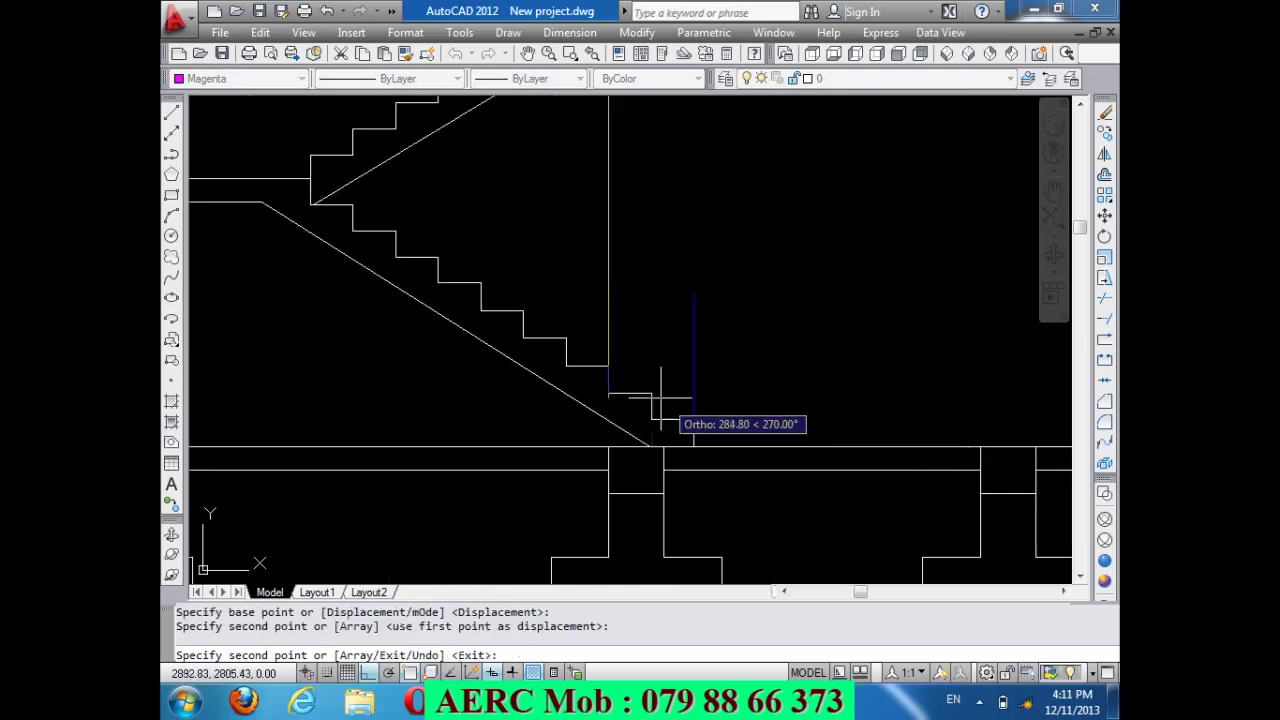
pyautogui.click(651, 393)
pyautogui.click(609, 367)
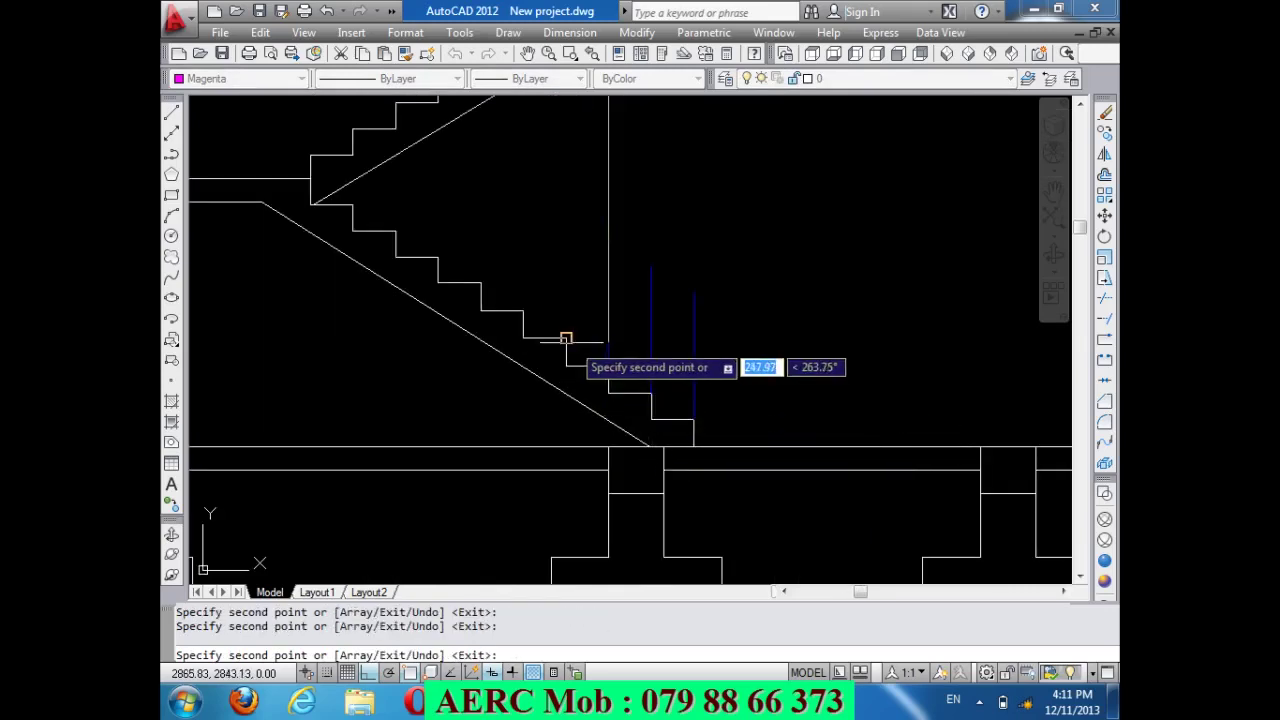
pyautogui.click(566, 338)
pyautogui.click(523, 311)
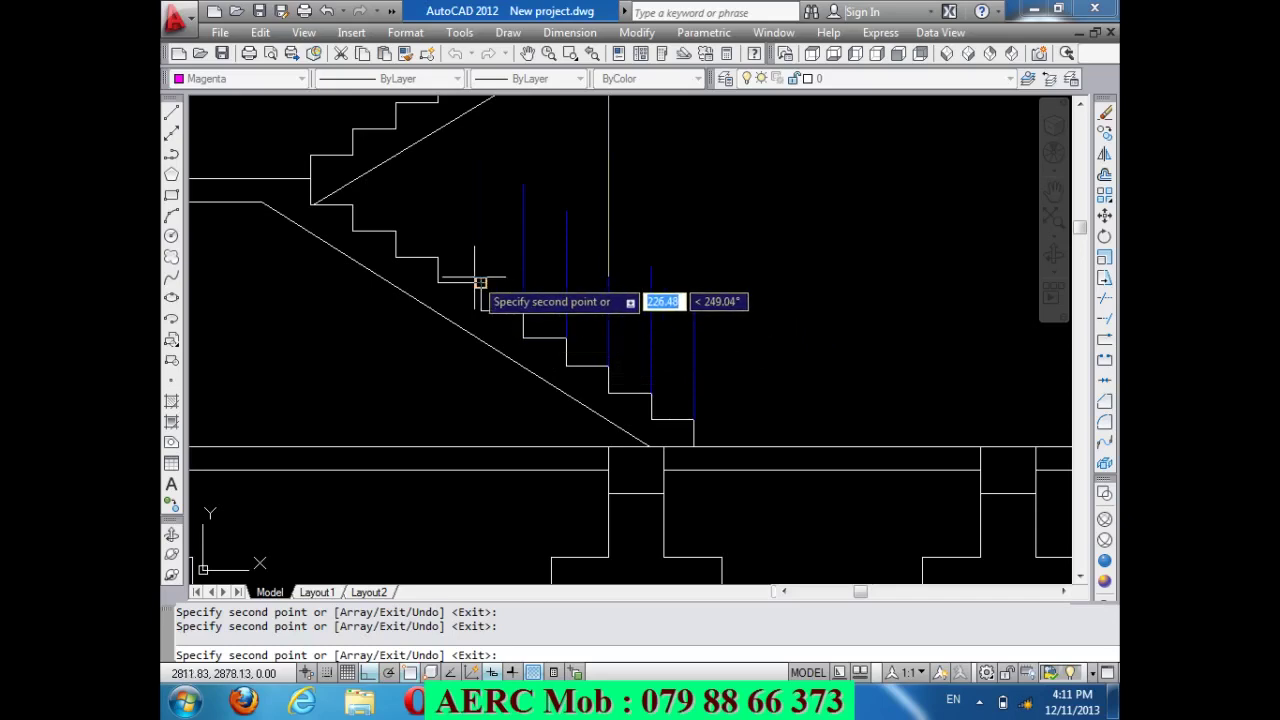
pyautogui.click(481, 280)
pyautogui.click(438, 254)
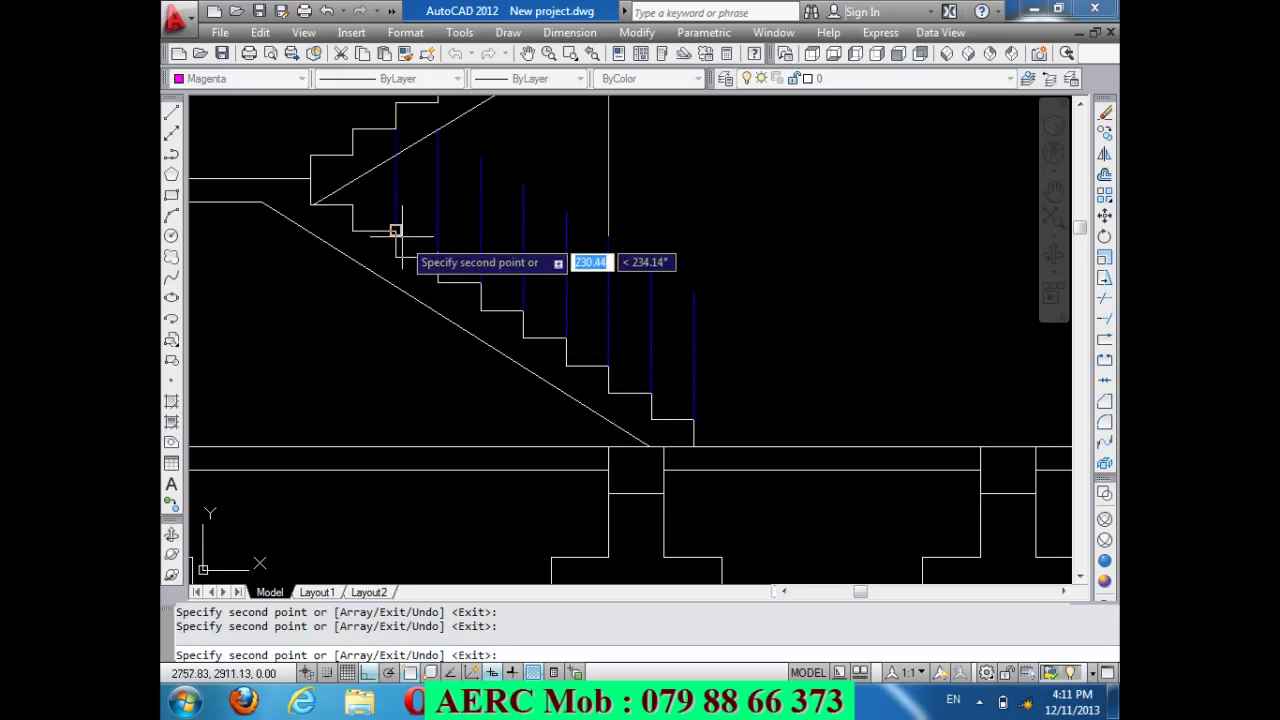
pyautogui.click(395, 230)
pyautogui.click(352, 204)
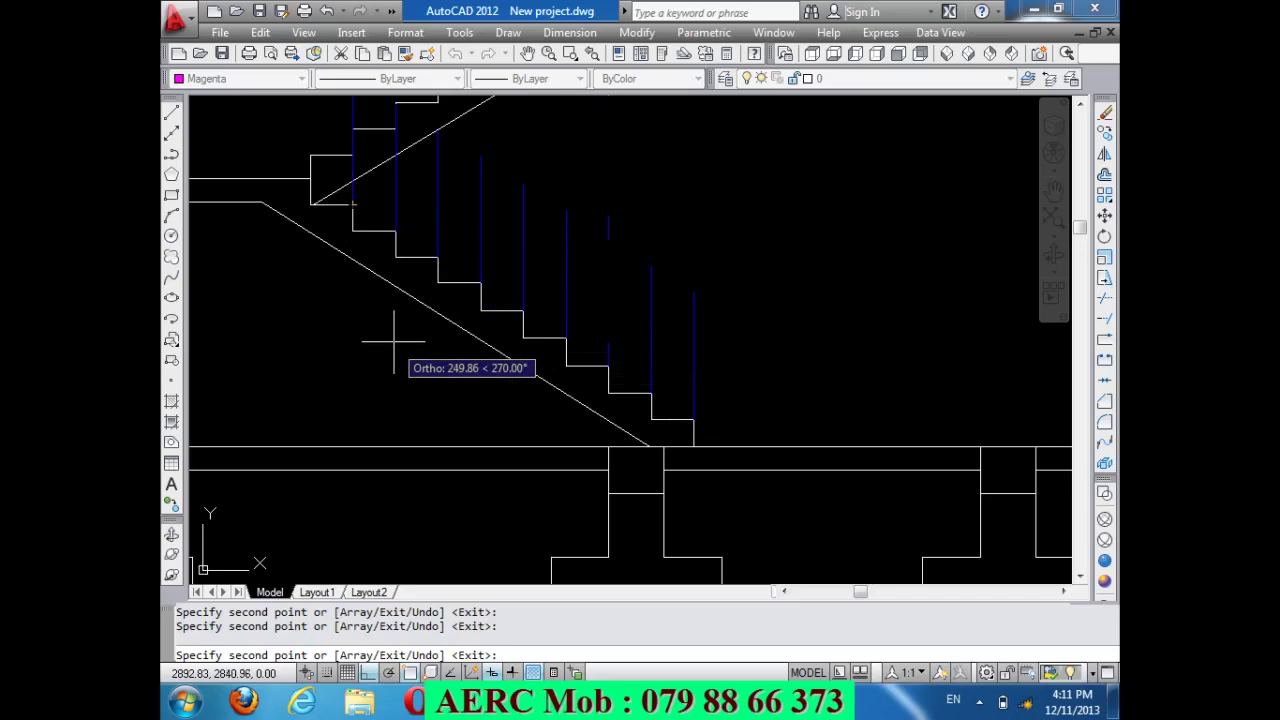
pyautogui.scroll(-2, 393, 343)
pyautogui.scroll(3, 396, 283)
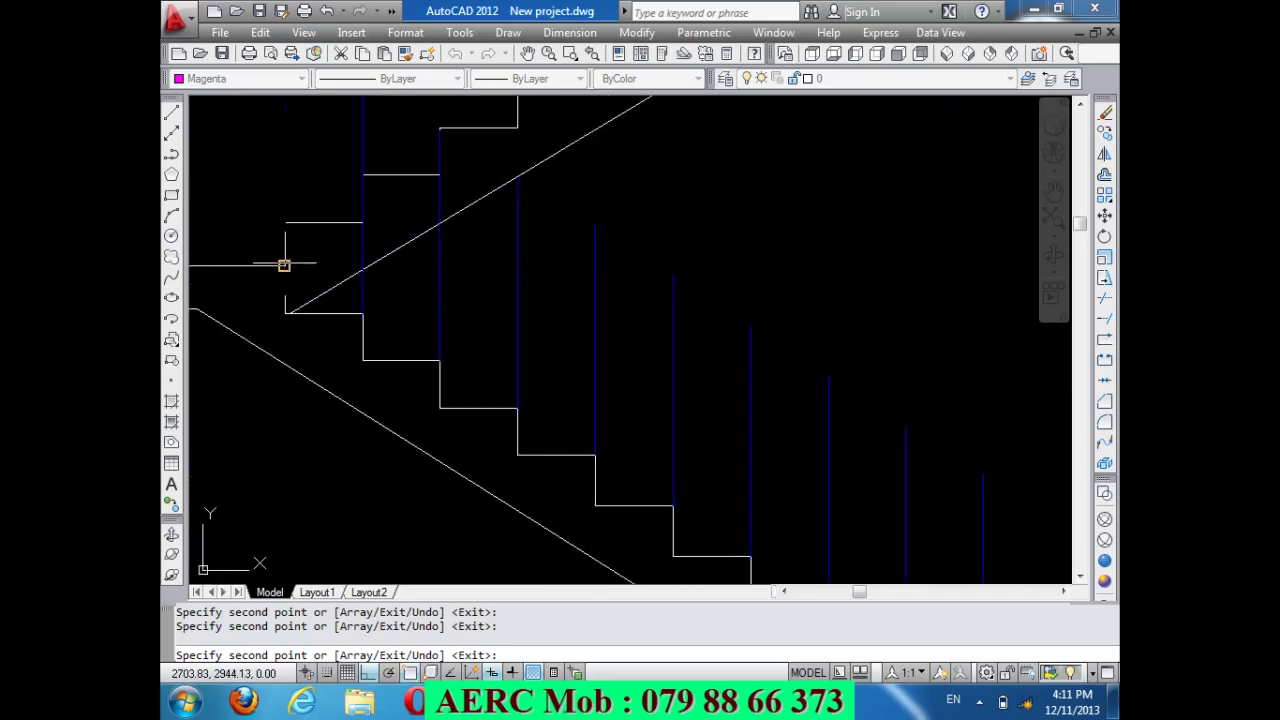
pyautogui.scroll(-2, 346, 360)
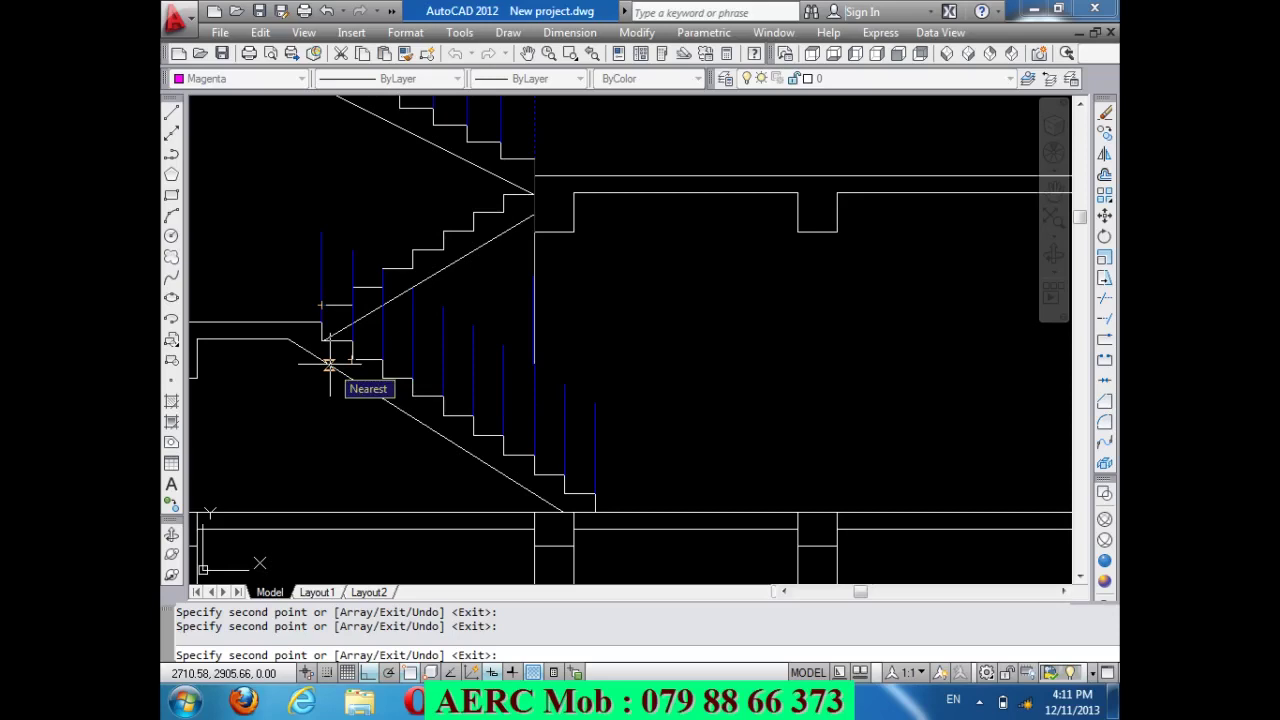
pyautogui.press('Return')
pyautogui.scroll(-2, 414, 371)
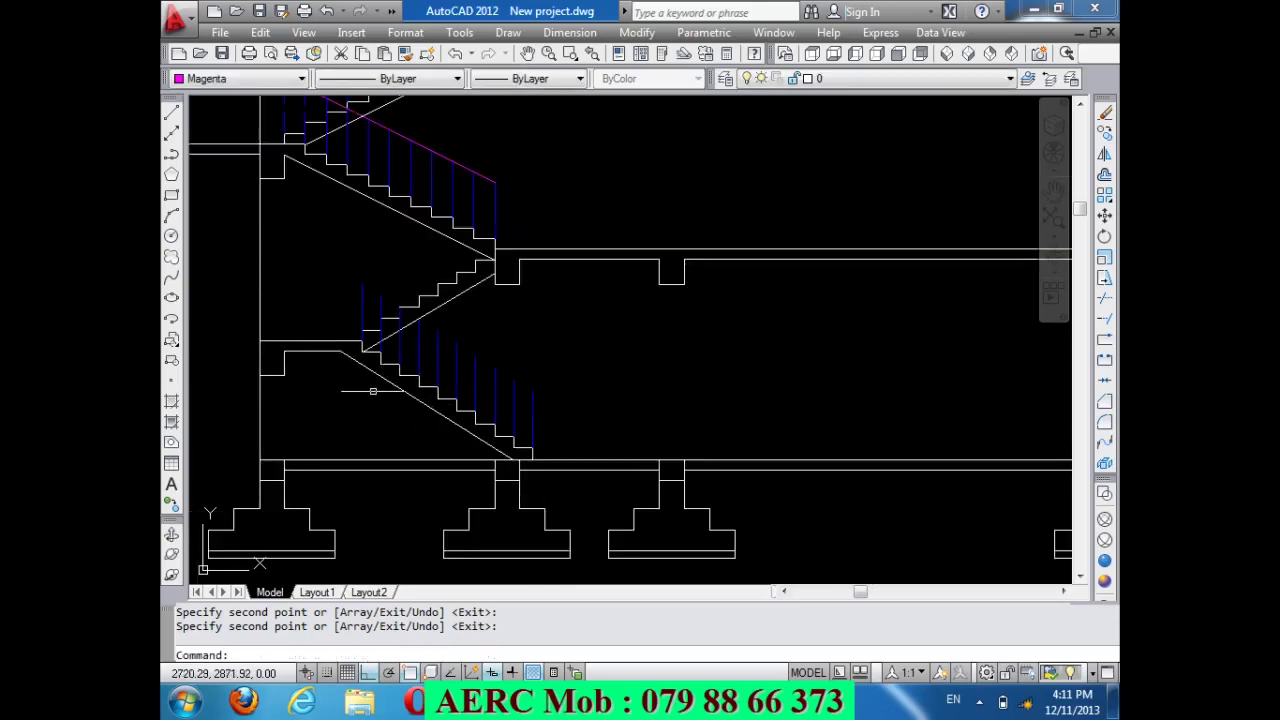
pyautogui.scroll(2, 363, 337)
pyautogui.scroll(1, 363, 337)
pyautogui.scroll(-2, 404, 453)
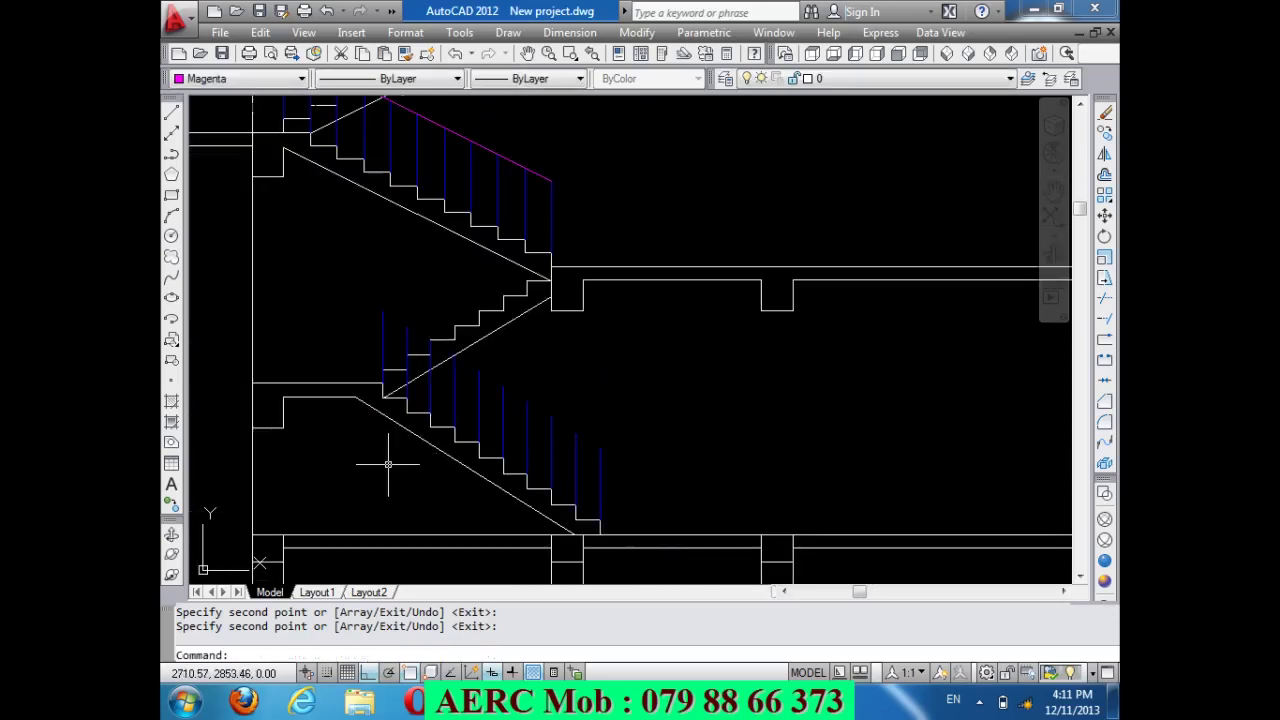
# Draw a line from the lowest baluster's top to the highest baluster's top as the handrail.
pyautogui.write('l')
pyautogui.press('Return')
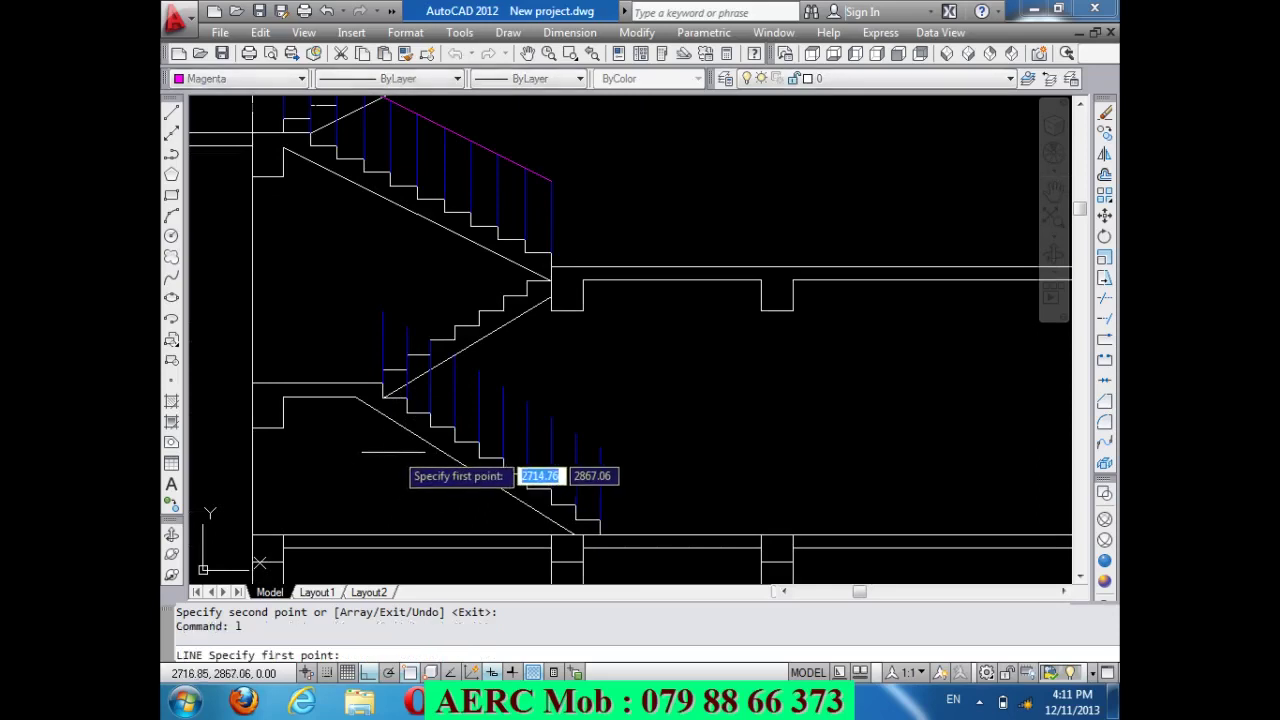
pyautogui.click(599, 448)
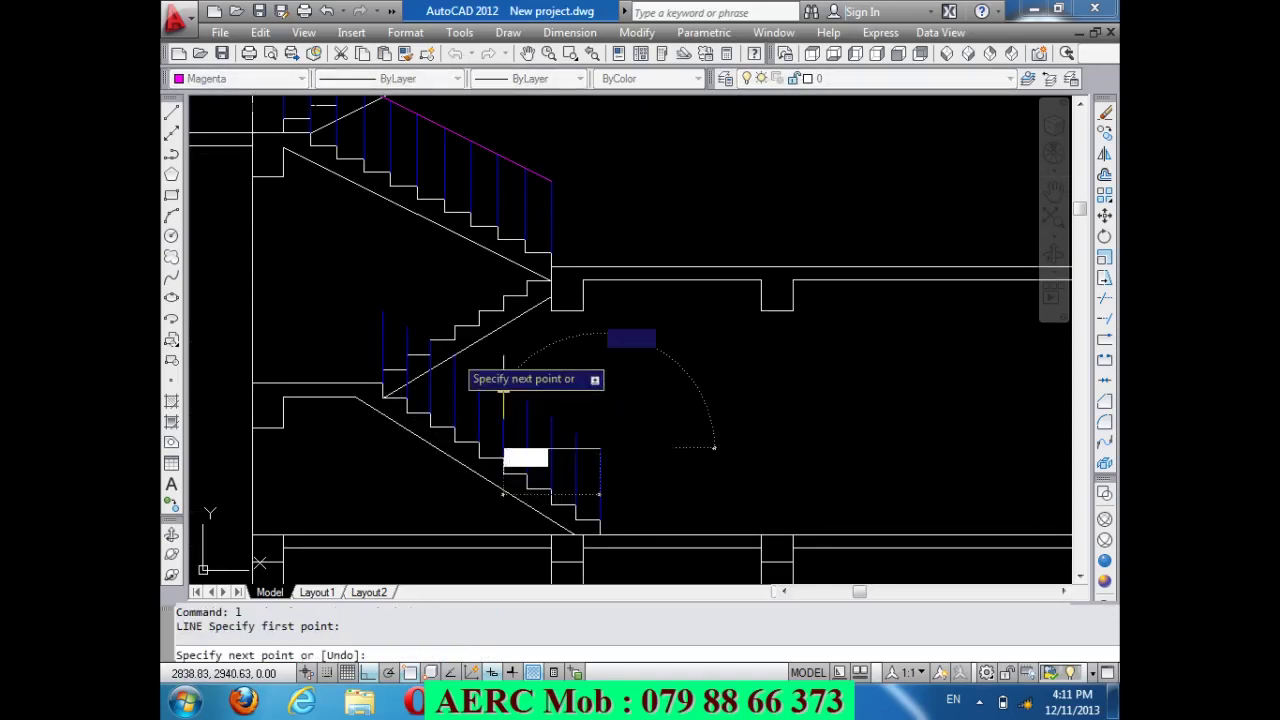
pyautogui.click(382, 311)
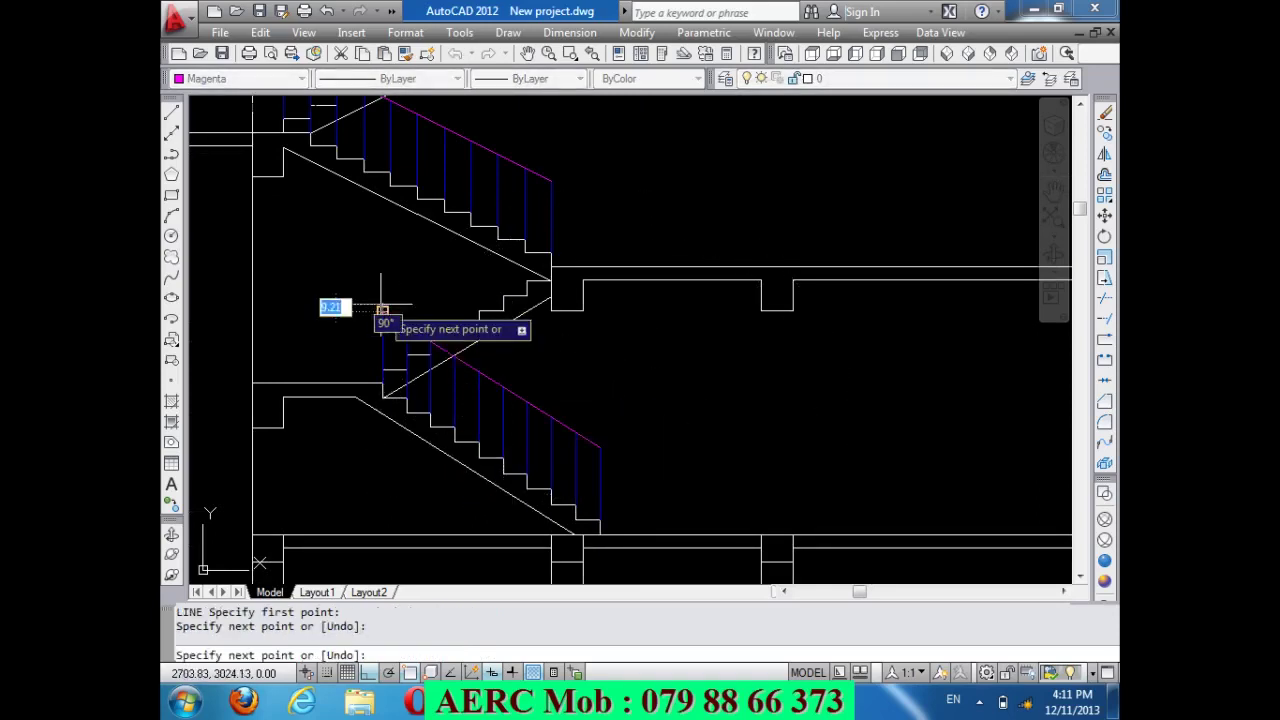
pyautogui.press('Return')
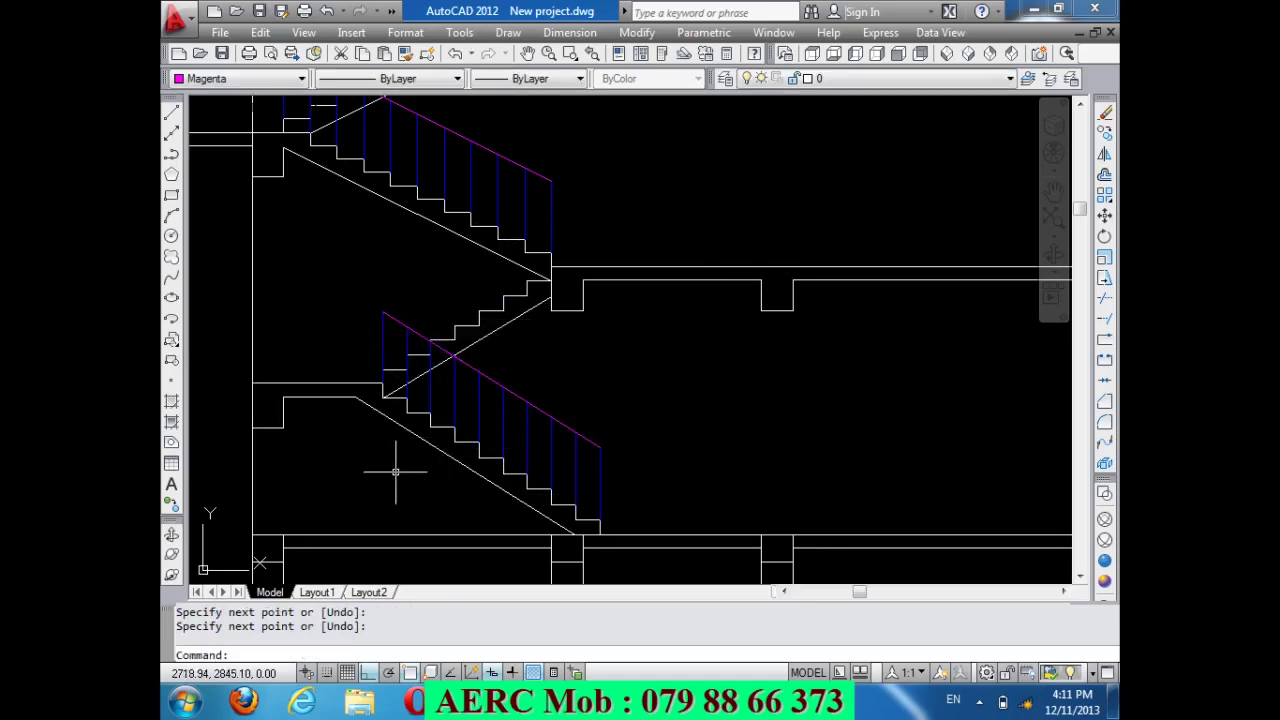
# Start a COPY of the baluster near the landing, using its foot as the base point.
pyautogui.write('CO')
pyautogui.press('Return')
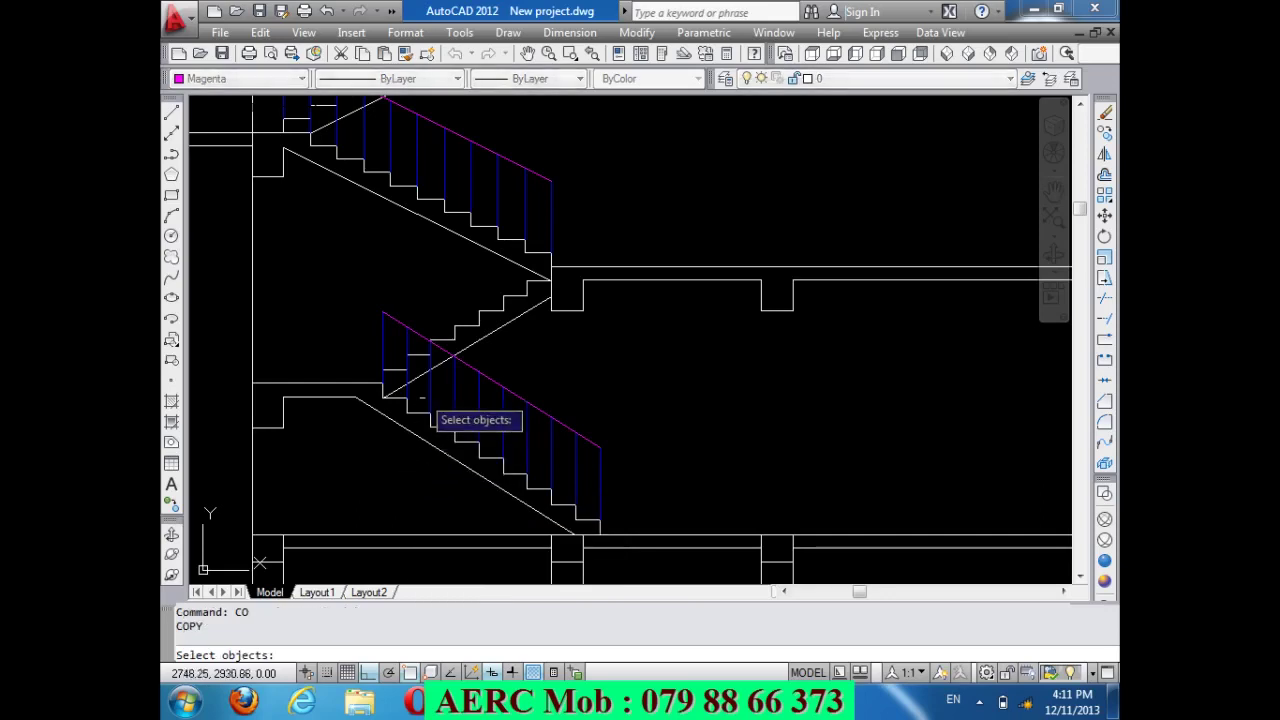
pyautogui.scroll(2, 396, 382)
pyautogui.click(366, 336)
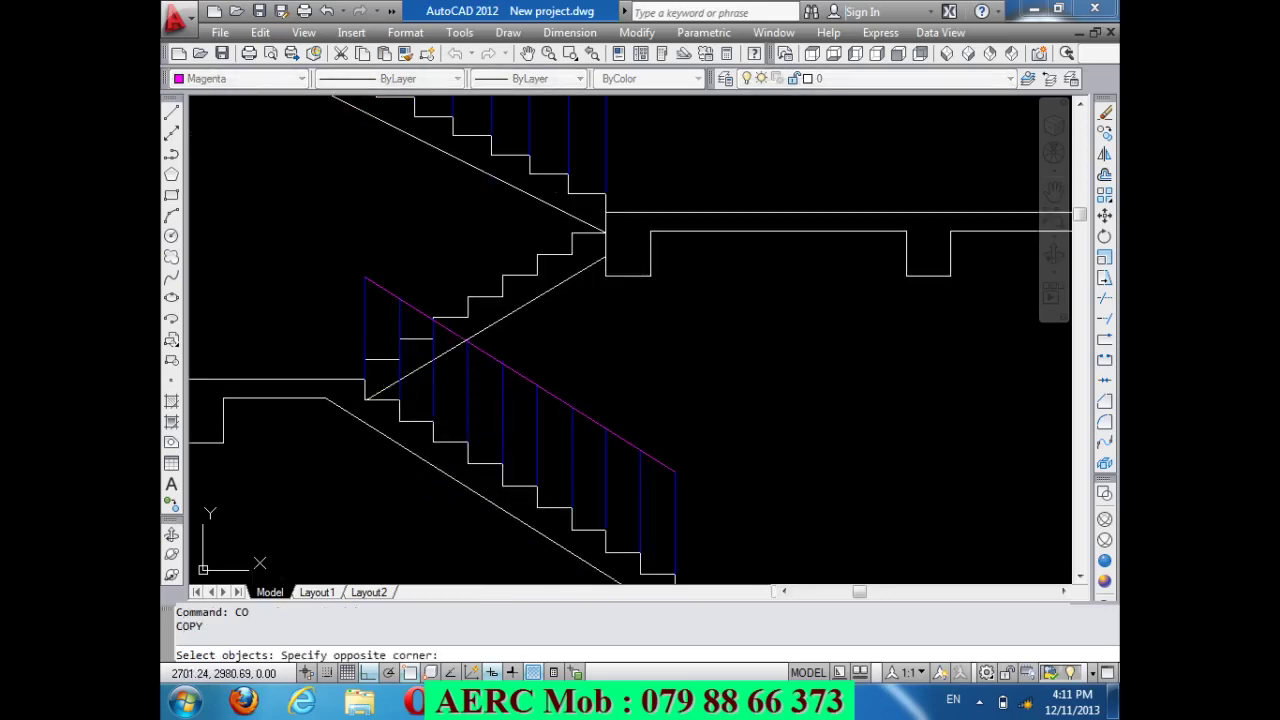
pyautogui.click(372, 344)
pyautogui.click(368, 330)
pyautogui.click(364, 380)
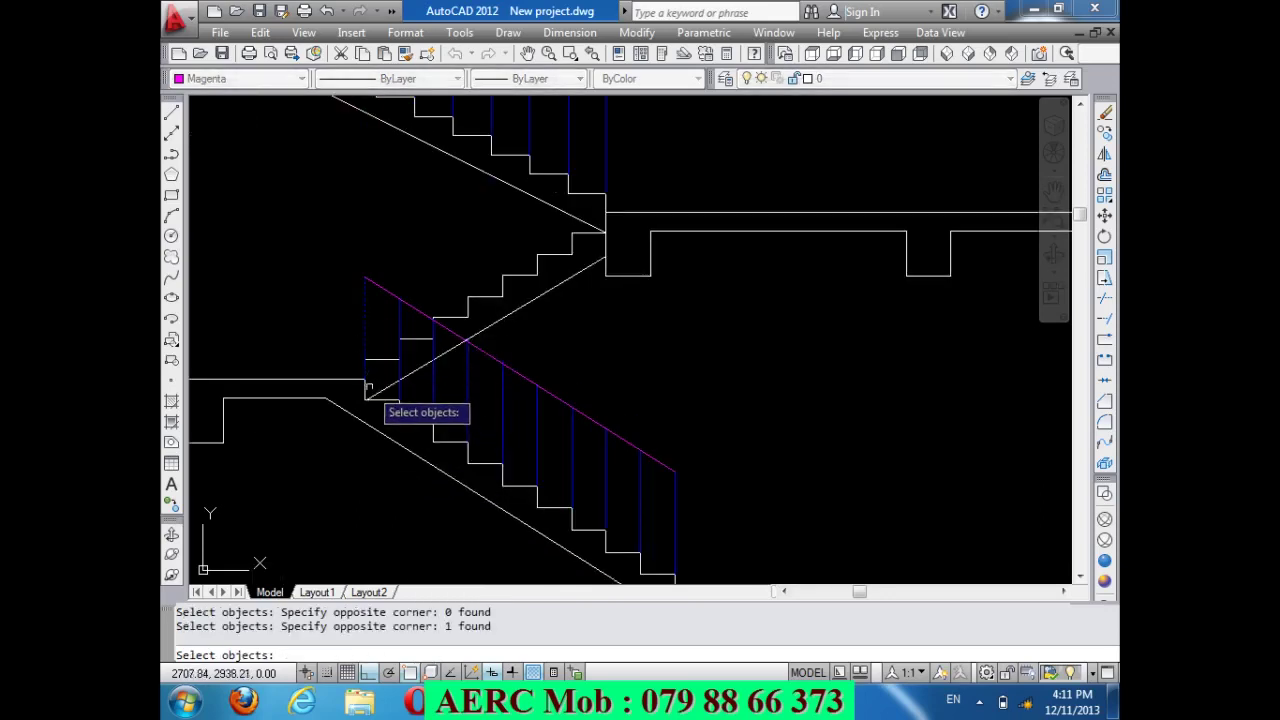
pyautogui.press('Return')
pyautogui.click(364, 380)
# Place eight baluster copies at the step nosings up the return flight.
pyautogui.click(363, 359)
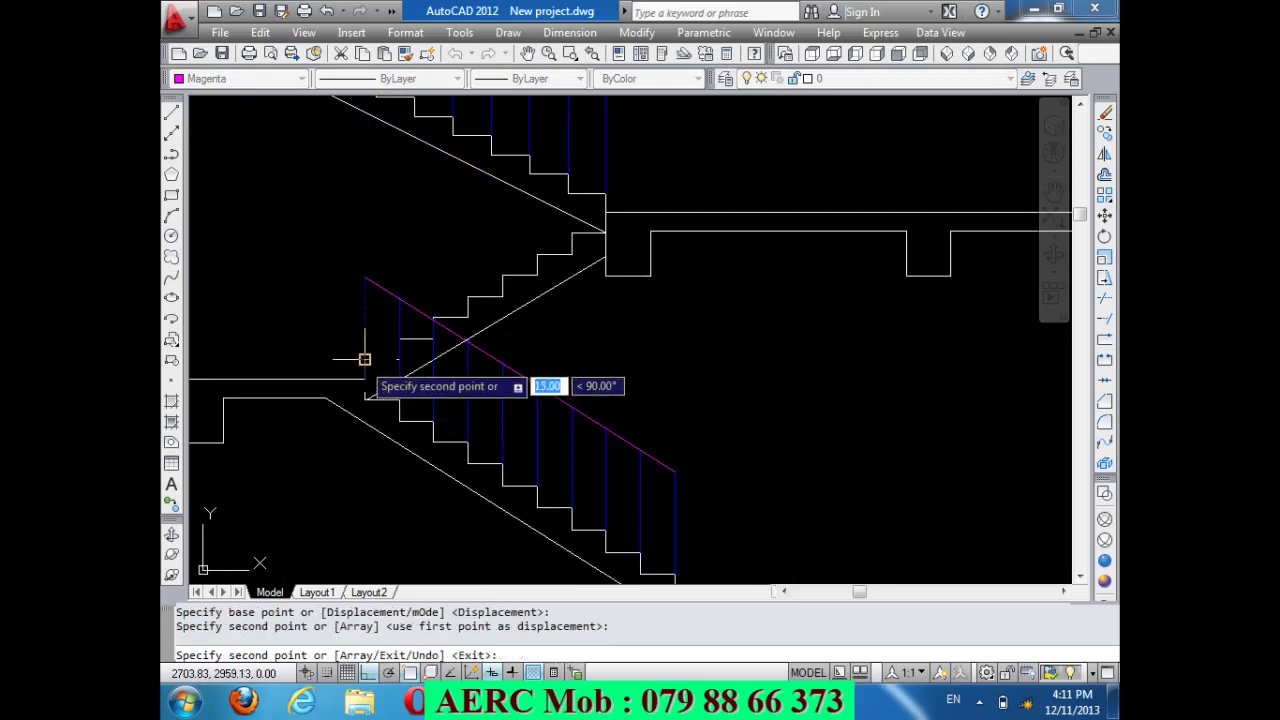
pyautogui.click(398, 338)
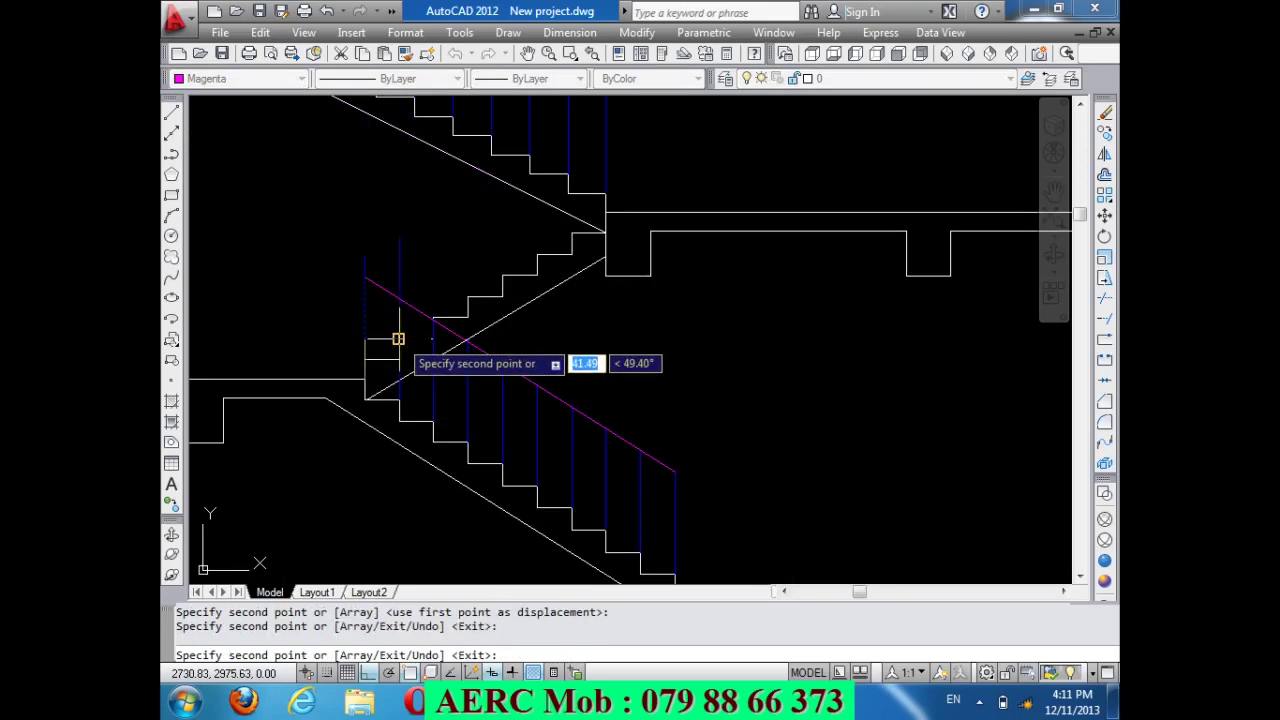
pyautogui.click(433, 320)
pyautogui.click(467, 294)
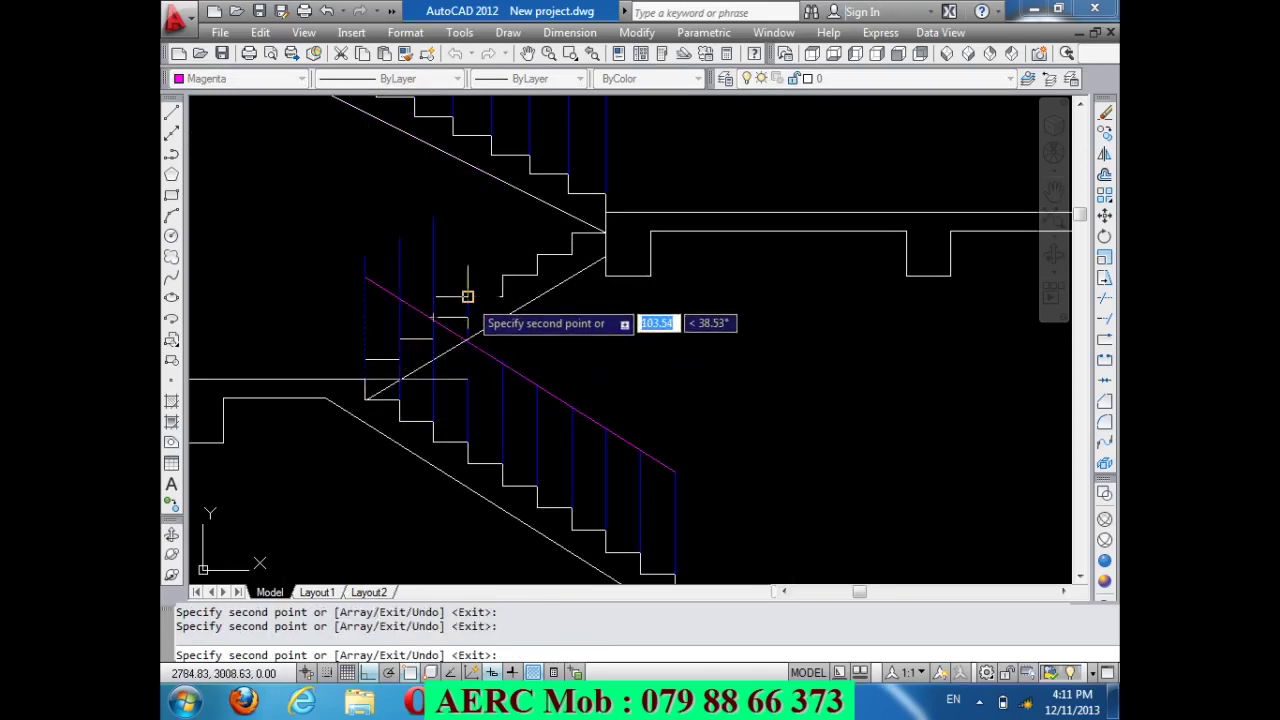
pyautogui.click(502, 276)
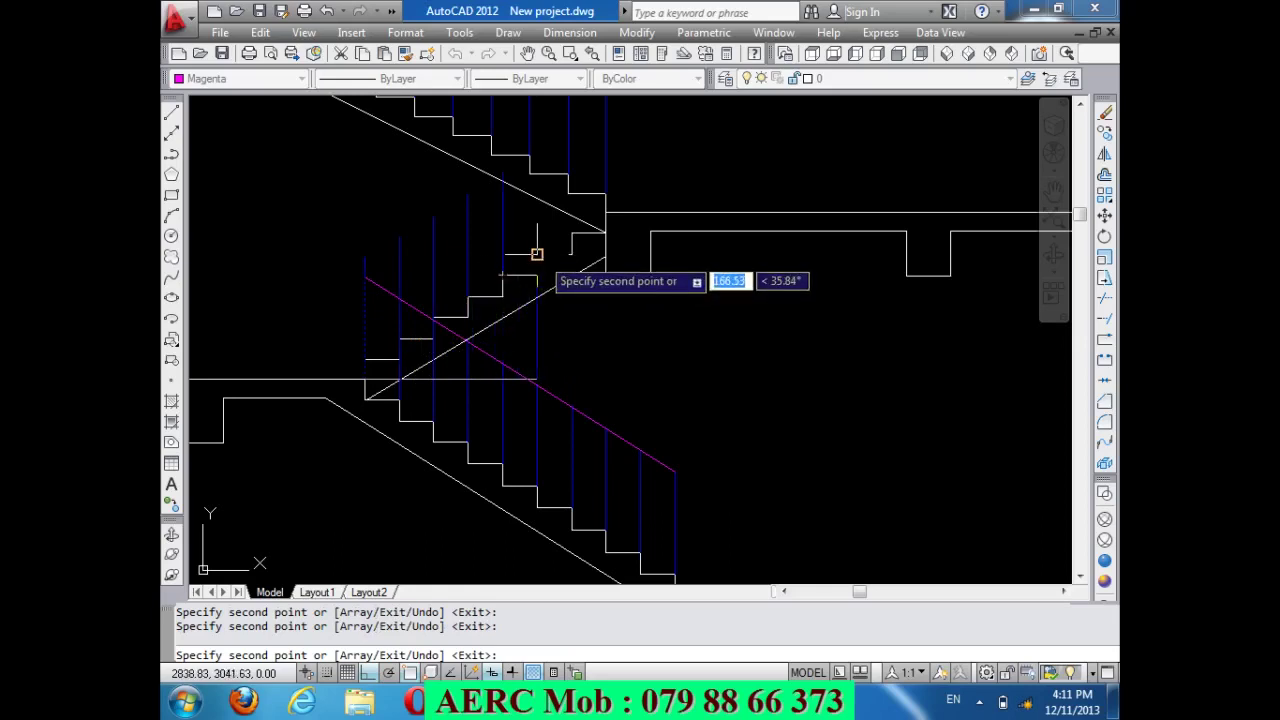
pyautogui.click(537, 255)
pyautogui.click(571, 232)
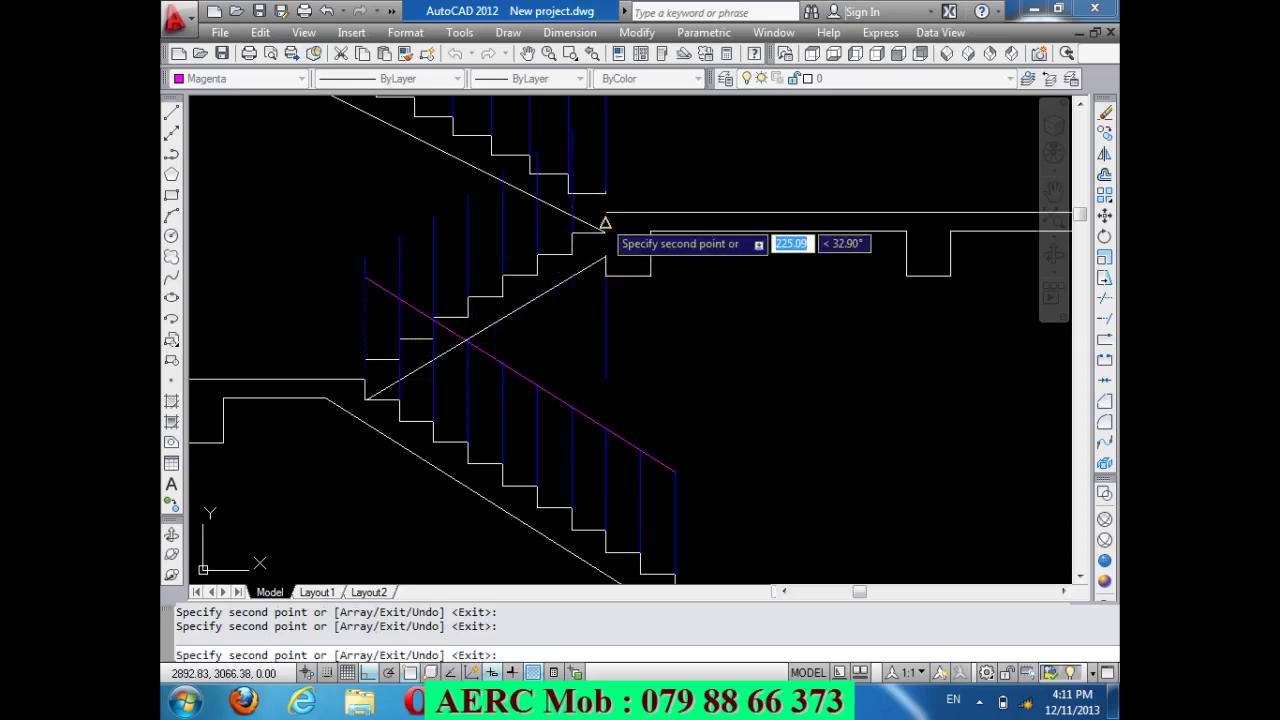
pyautogui.click(605, 212)
pyautogui.press('Return')
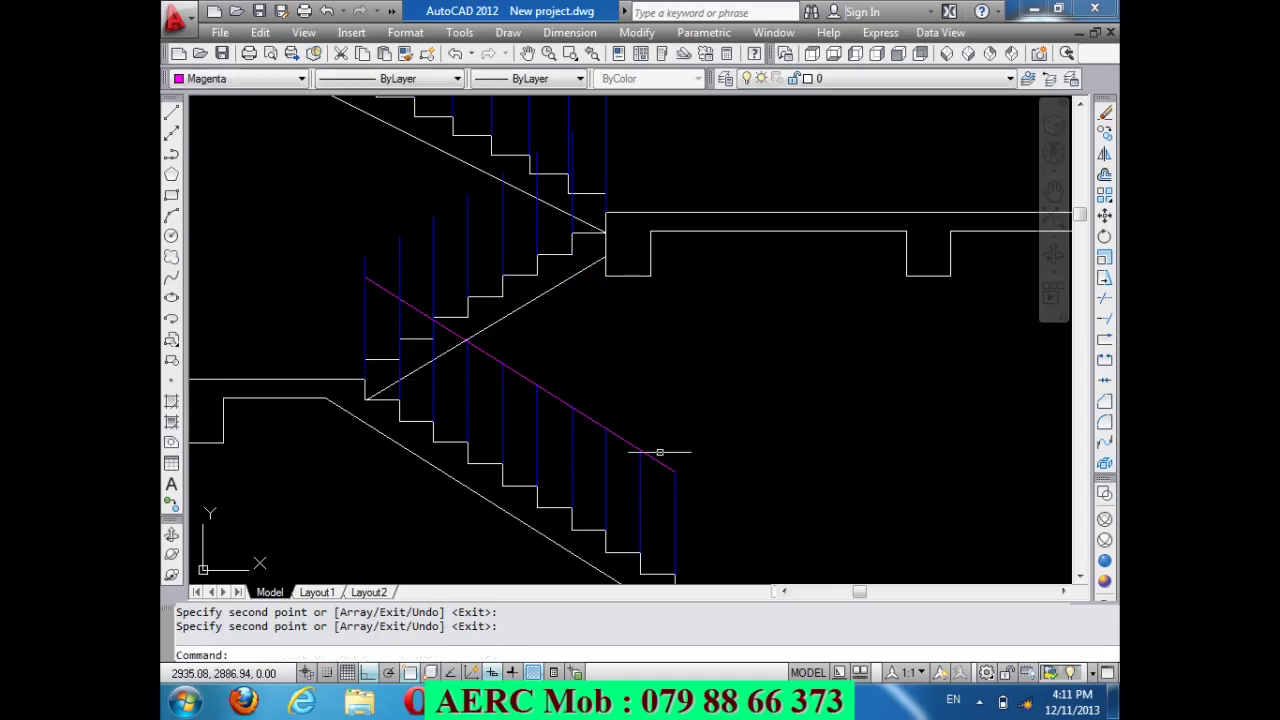
pyautogui.scroll(-2, 663, 452)
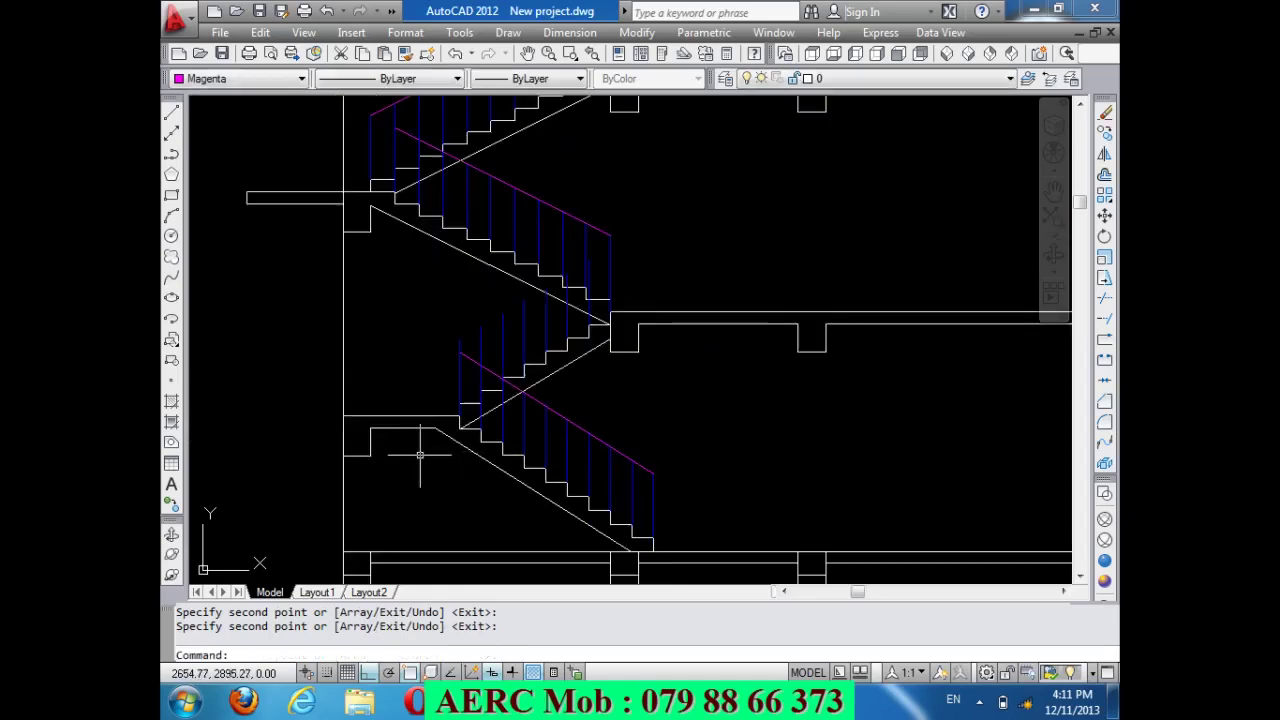
# Draw a sloped handrail from the baluster top to the upper baluster, plus a vertical segment at the turn.
pyautogui.write('l')
pyautogui.press('Return')
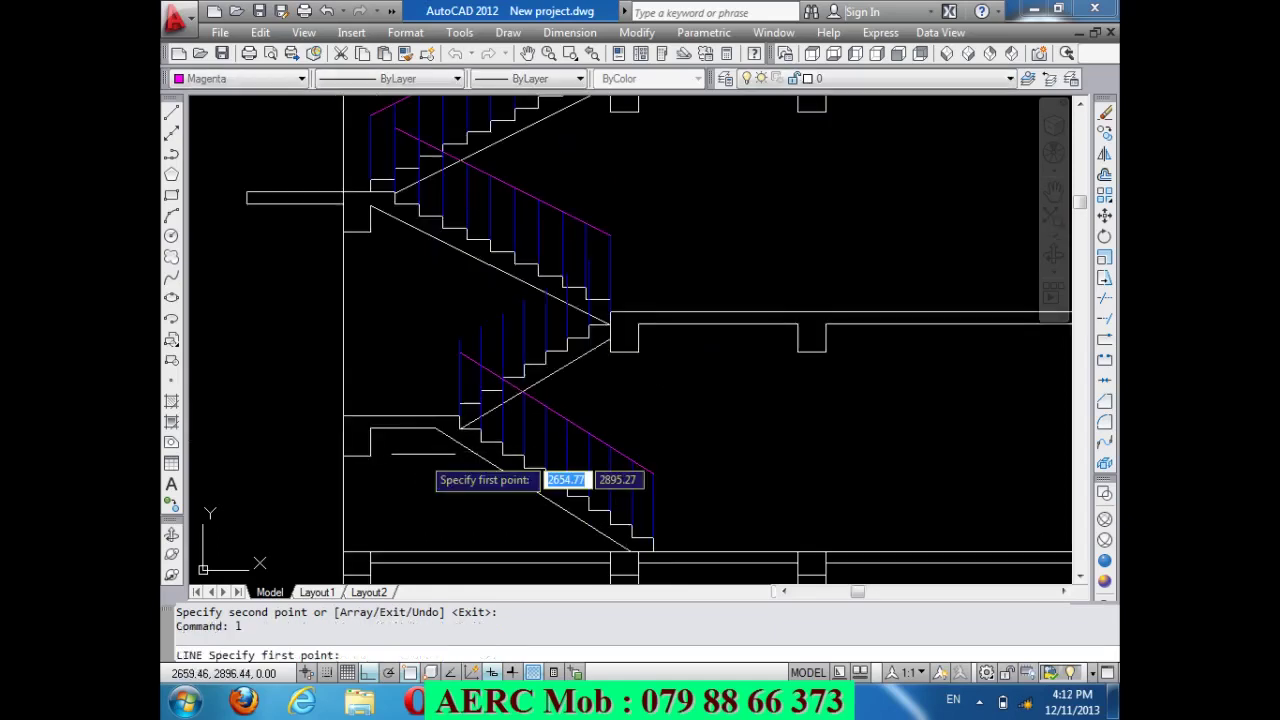
pyautogui.scroll(2, 500, 334)
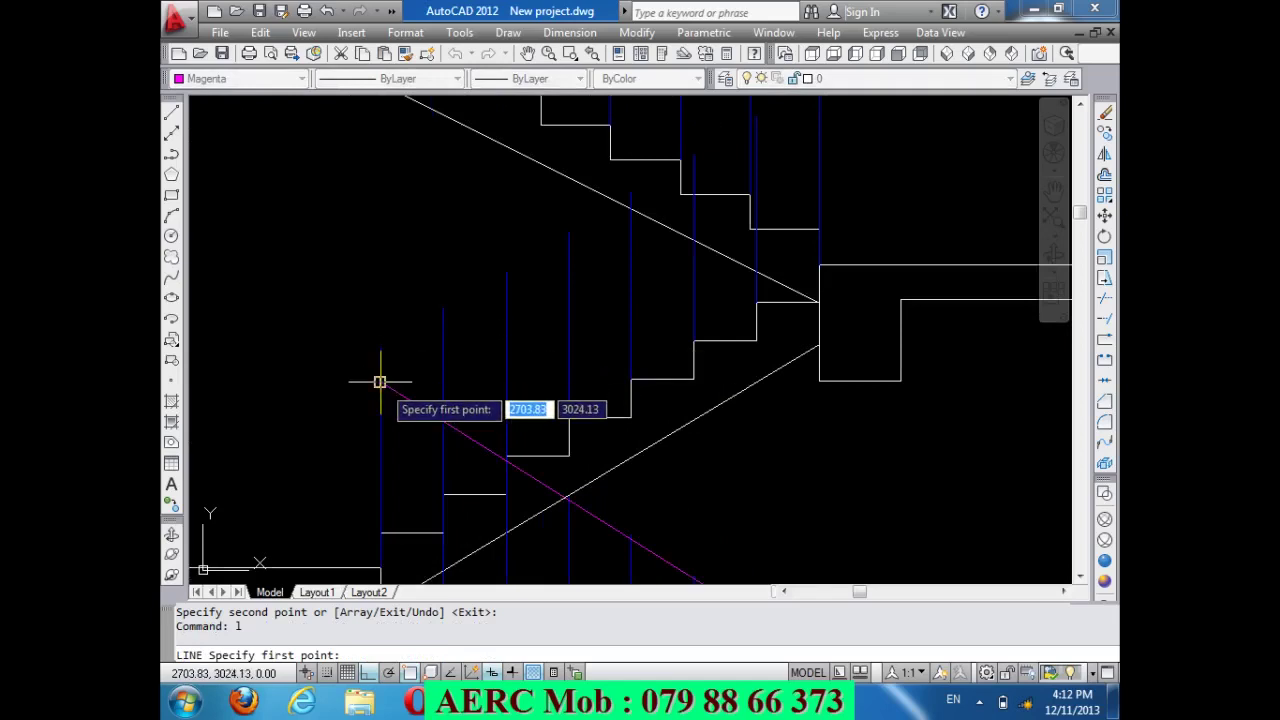
pyautogui.click(380, 381)
pyautogui.scroll(-2, 380, 347)
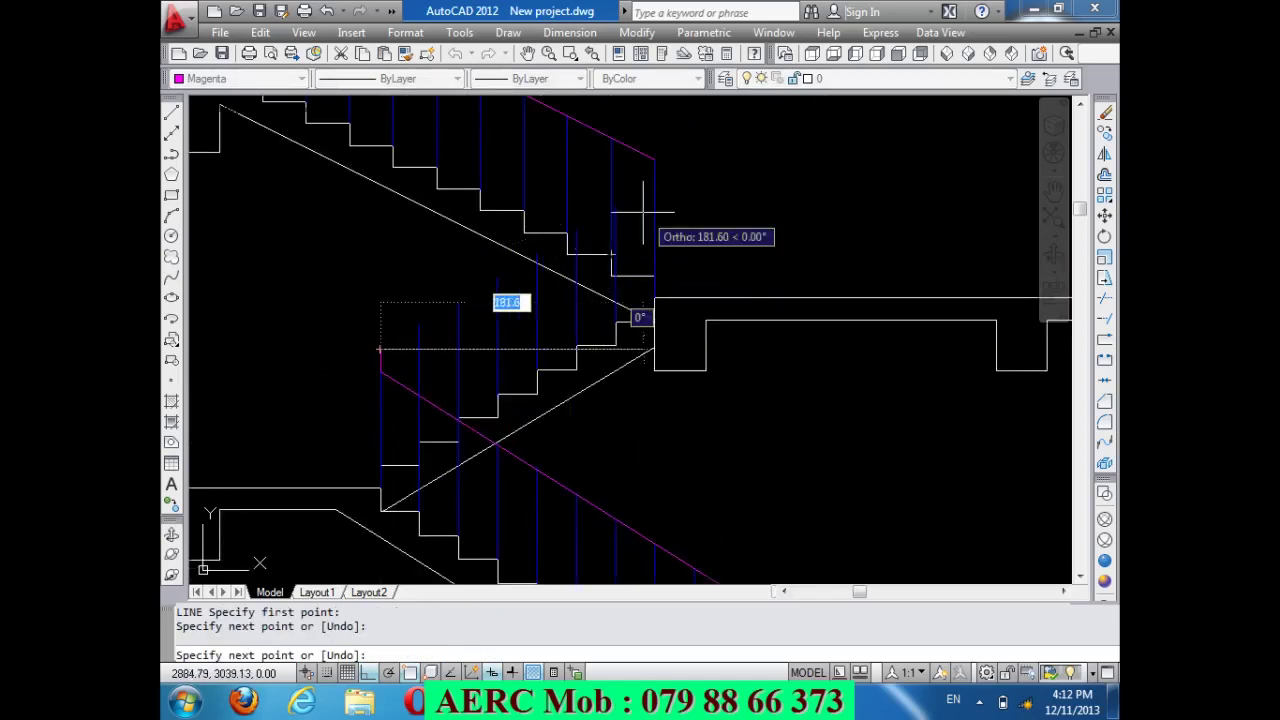
pyautogui.scroll(2, 653, 200)
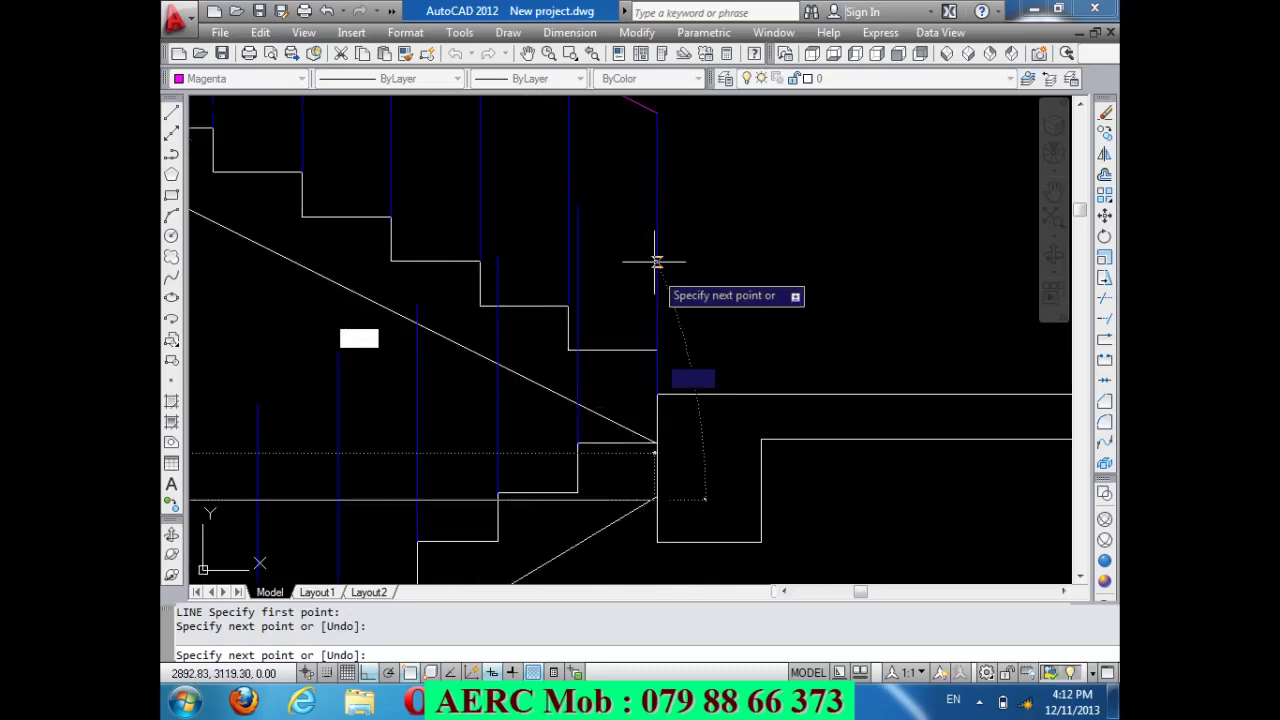
pyautogui.click(657, 157)
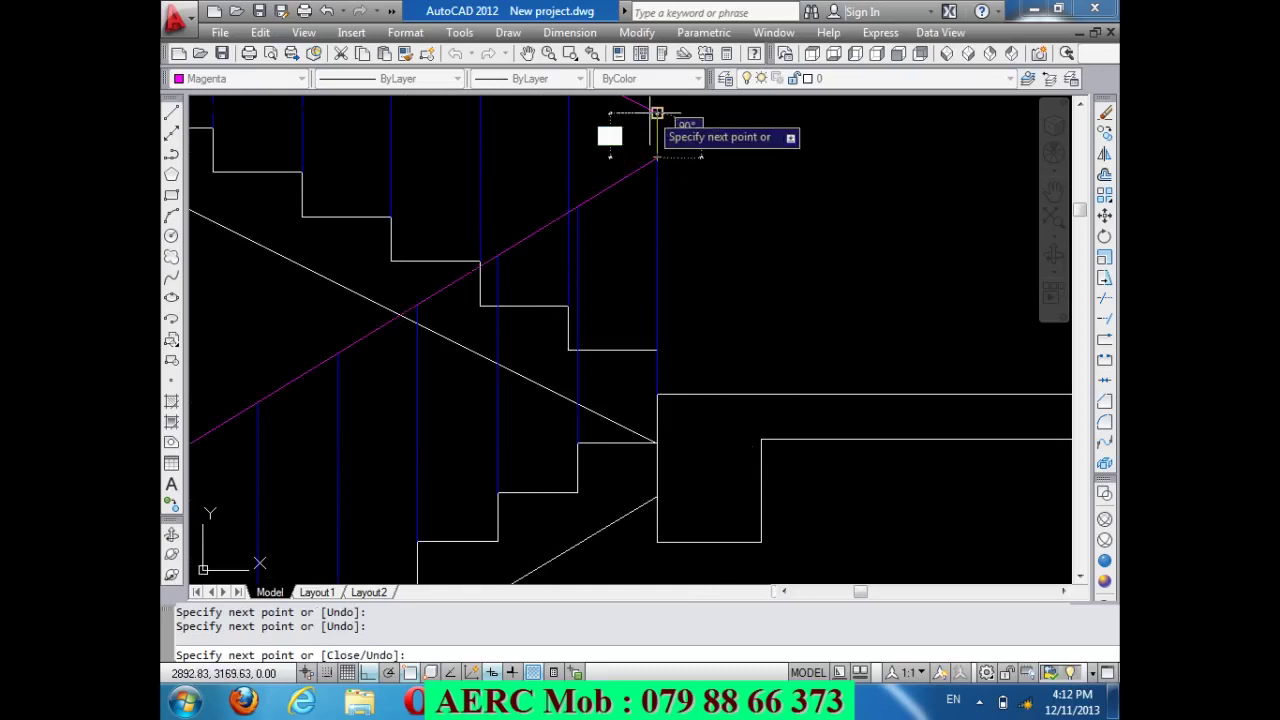
pyautogui.click(657, 112)
pyautogui.press('Return')
pyautogui.scroll(-5, 654, 174)
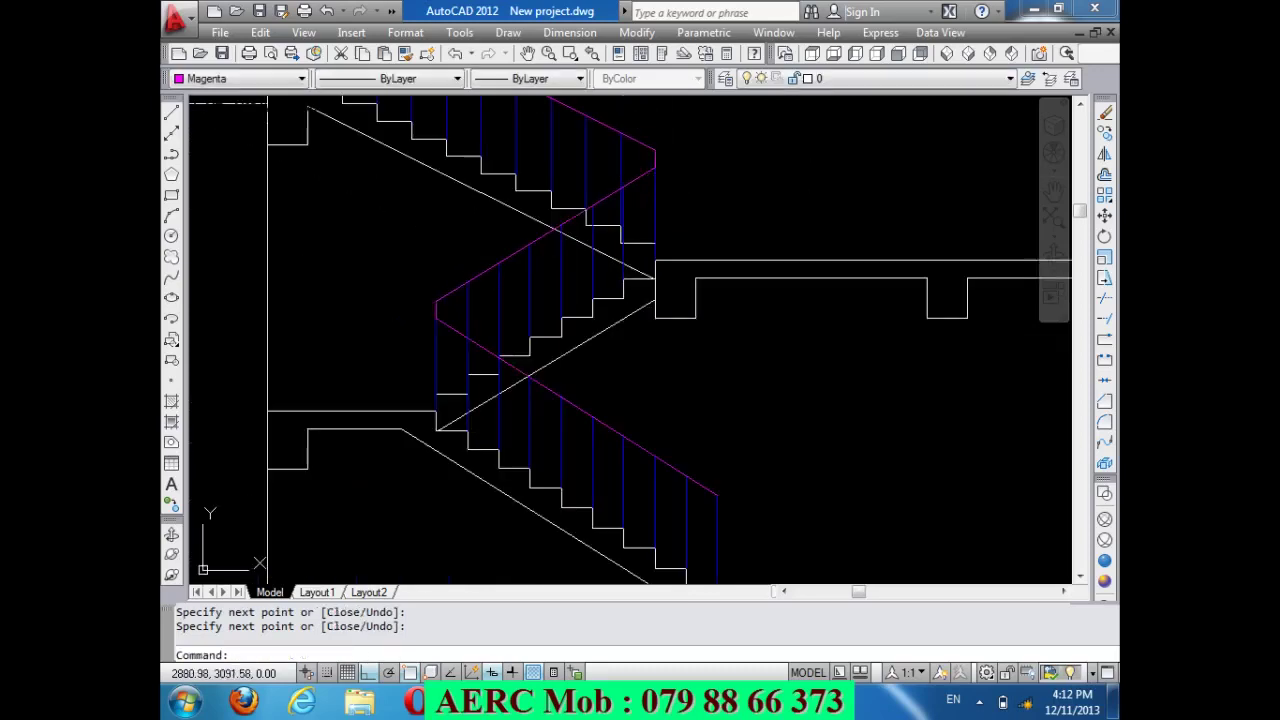
pyautogui.scroll(1, 527, 410)
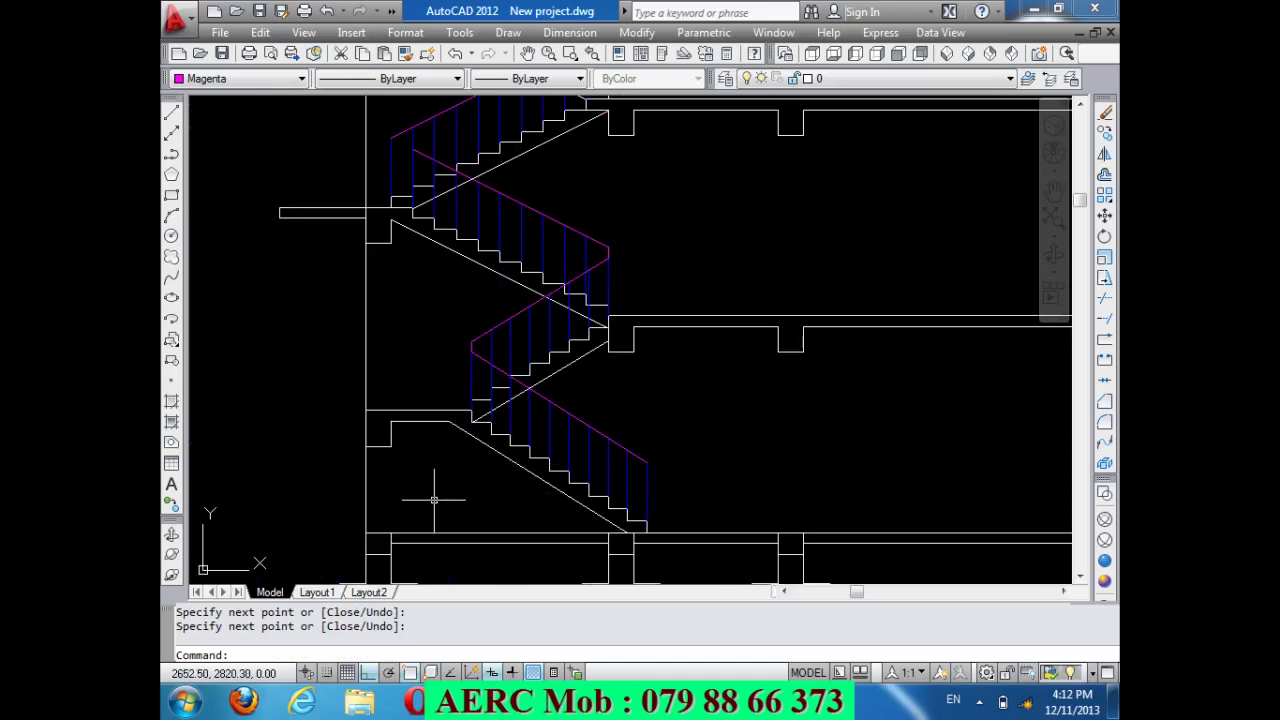
pyautogui.scroll(-2, 434, 500)
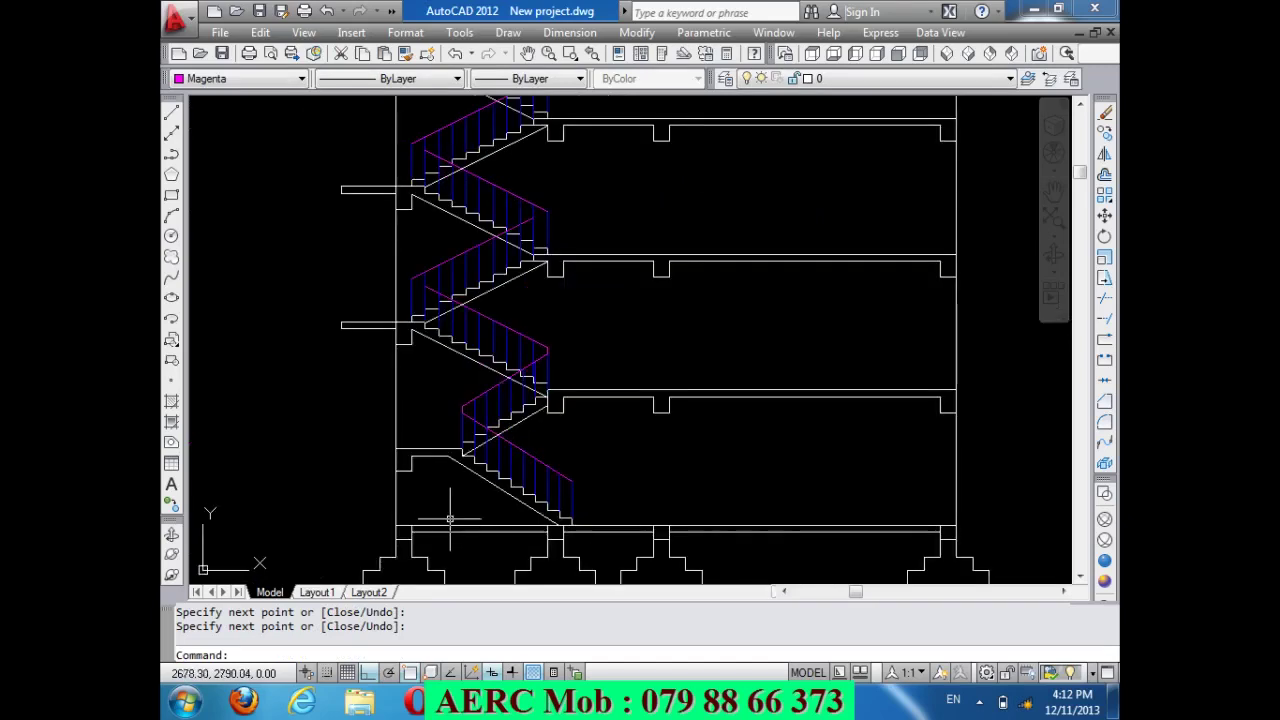
pyautogui.scroll(4, 418, 121)
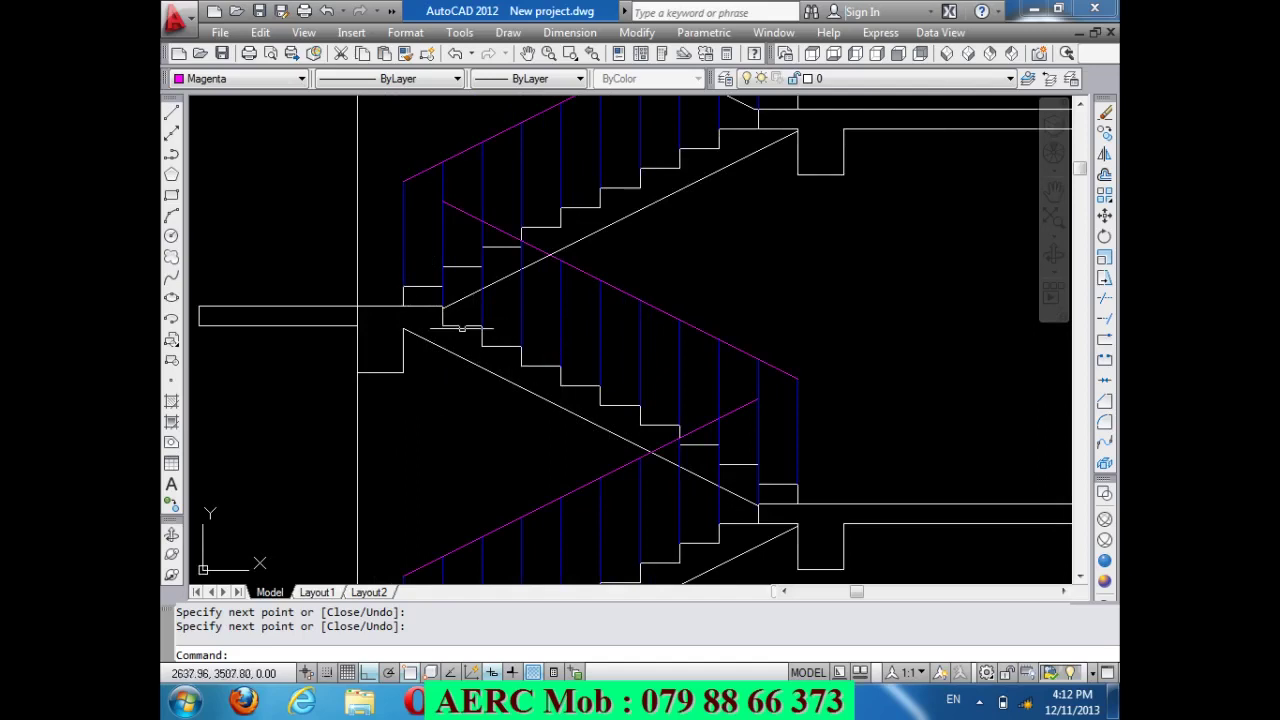
pyautogui.scroll(-3, 405, 291)
pyautogui.scroll(-2, 405, 291)
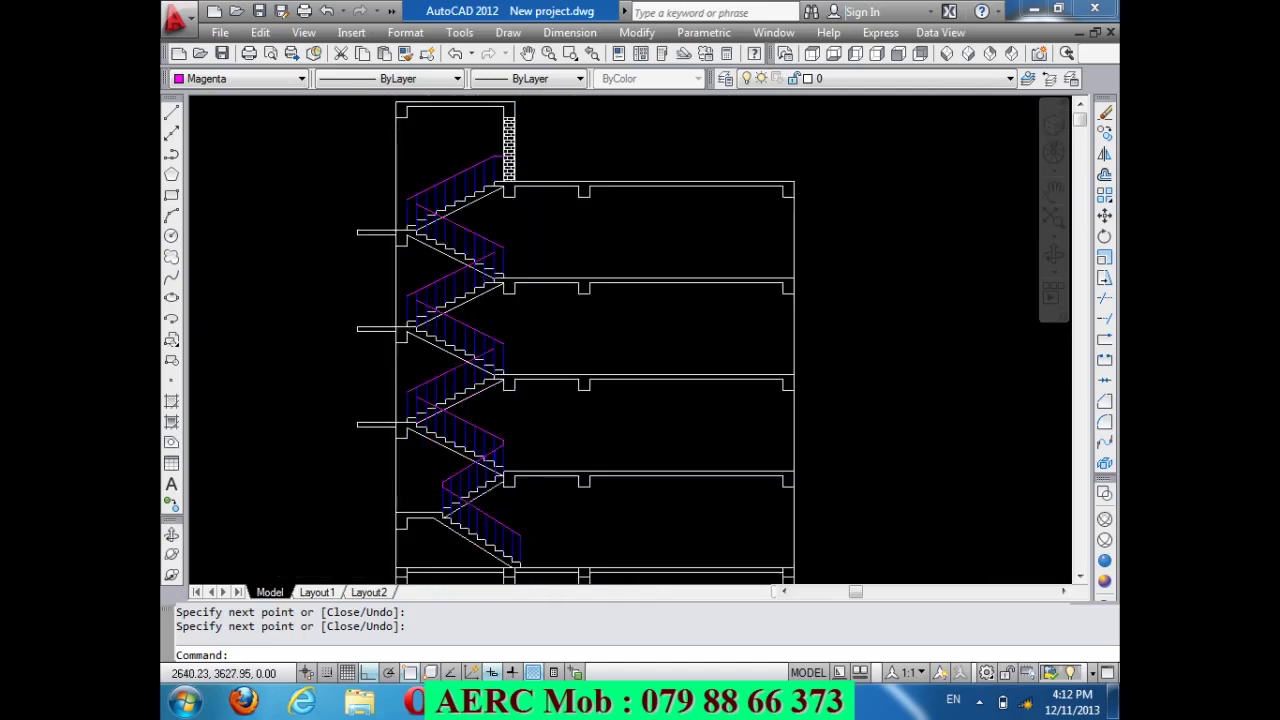
pyautogui.scroll(-2, 405, 291)
pyautogui.scroll(3, 405, 291)
pyautogui.scroll(-1, 464, 341)
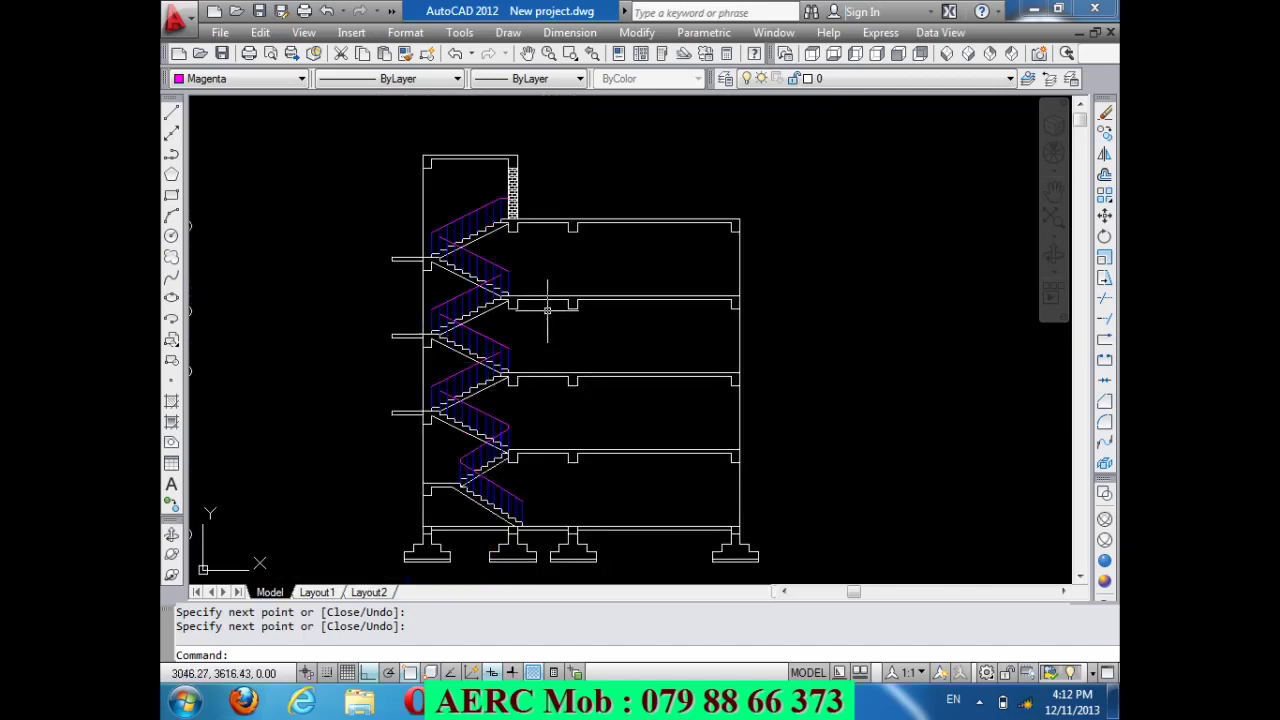
pyautogui.scroll(3, 437, 286)
pyautogui.scroll(3, 443, 286)
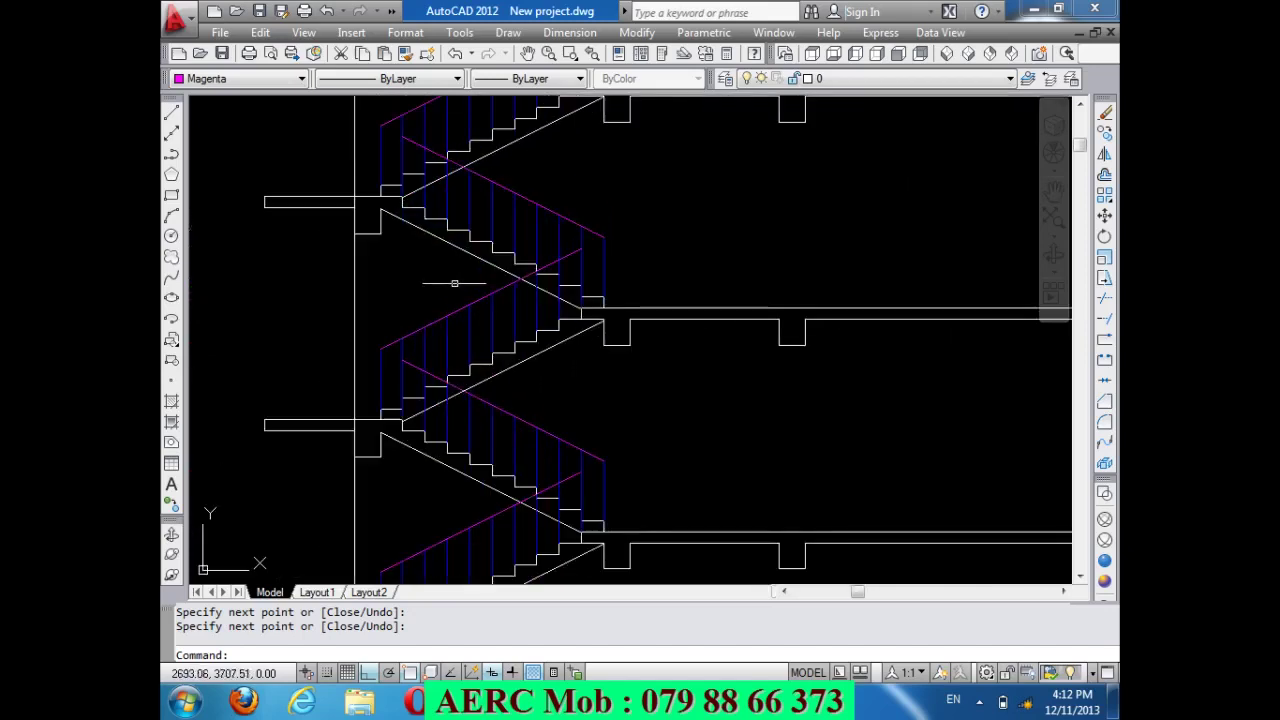
pyautogui.scroll(-2, 503, 260)
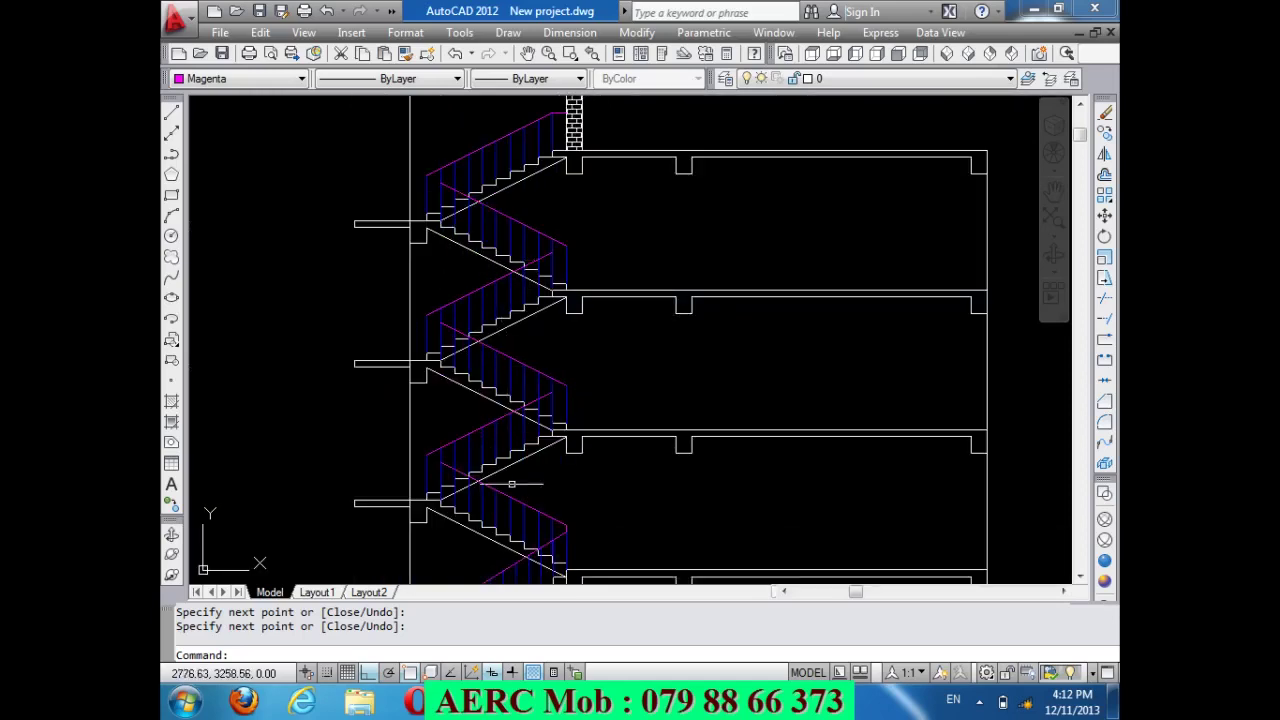
pyautogui.scroll(5, 532, 557)
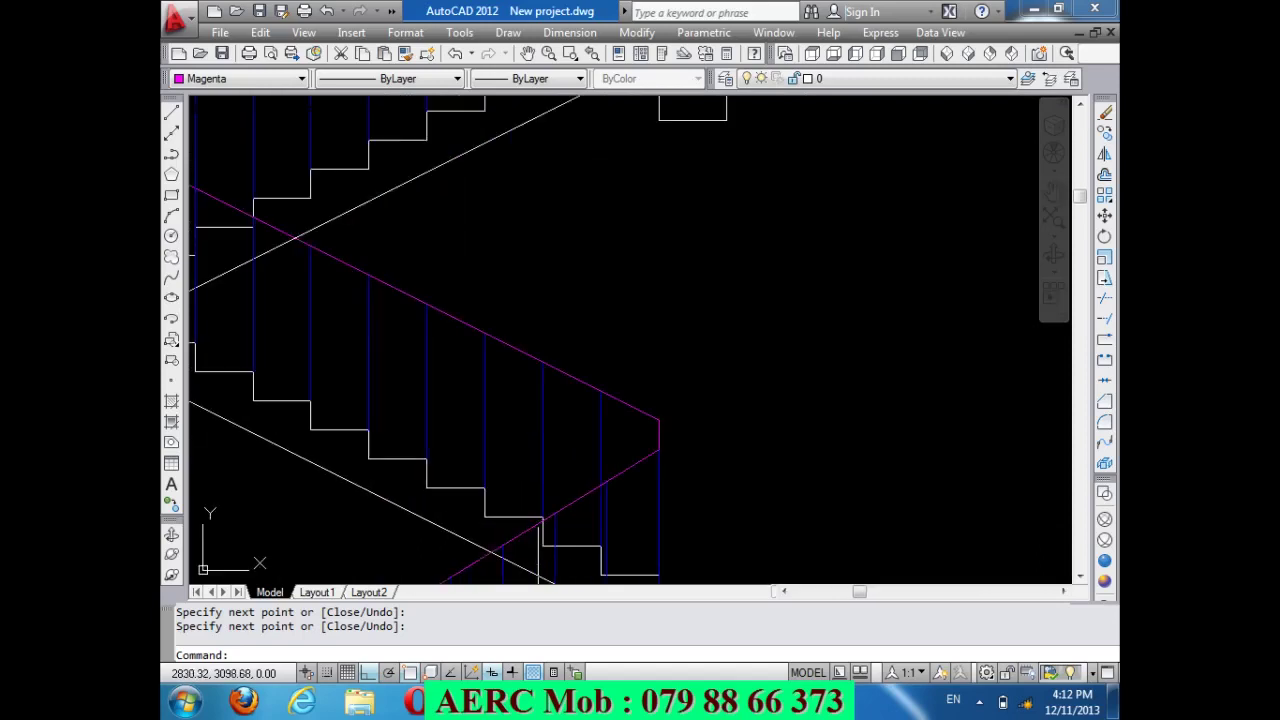
pyautogui.scroll(-4, 518, 531)
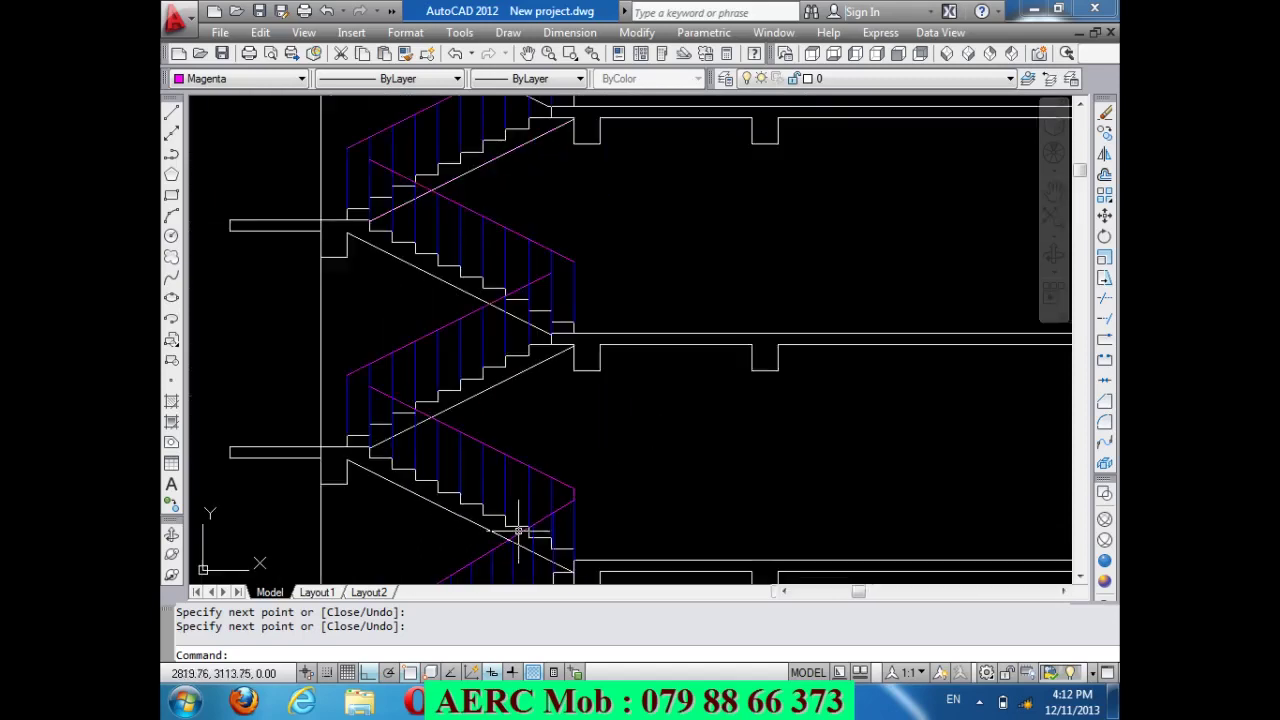
pyautogui.scroll(-2, 502, 412)
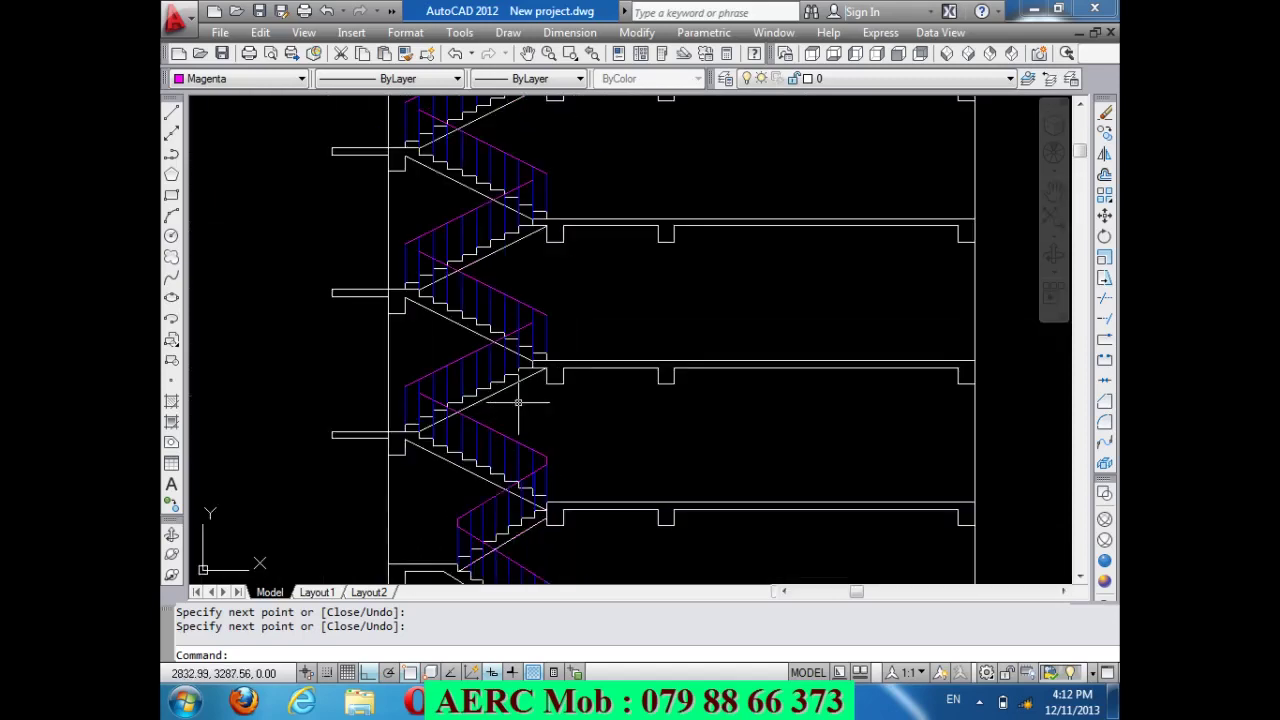
pyautogui.scroll(-2, 520, 400)
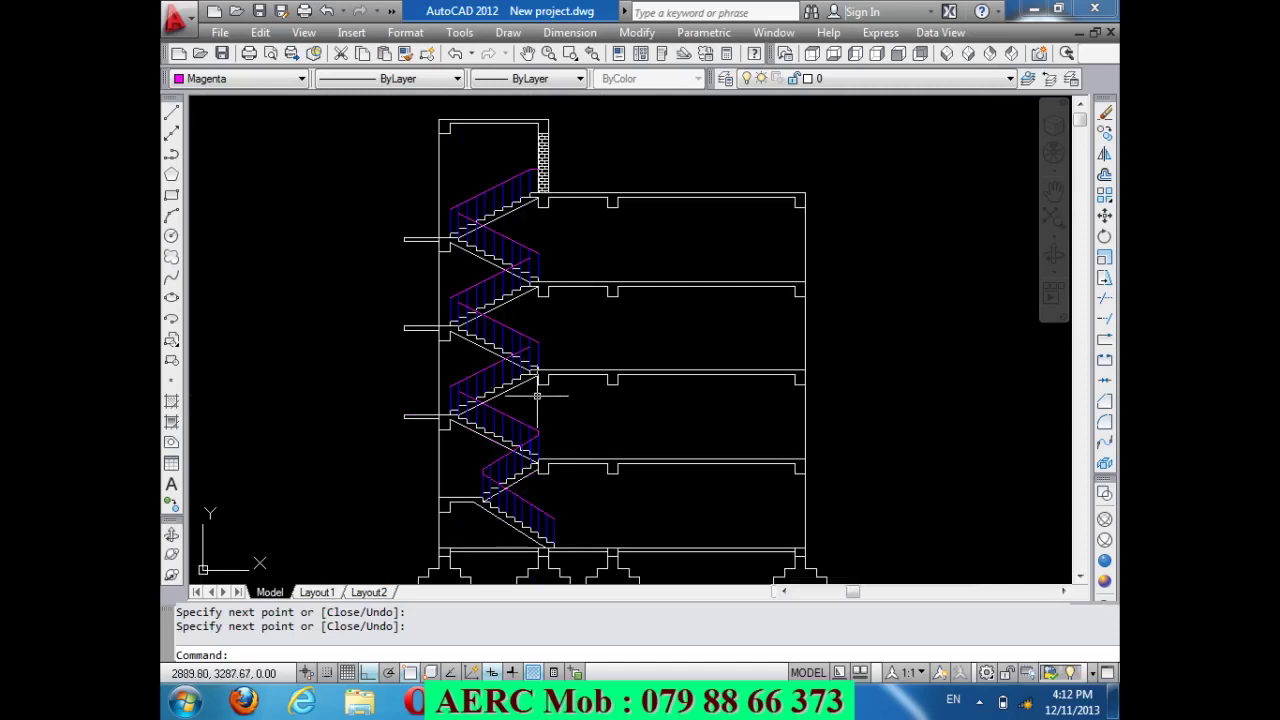
pyautogui.scroll(-3, 581, 315)
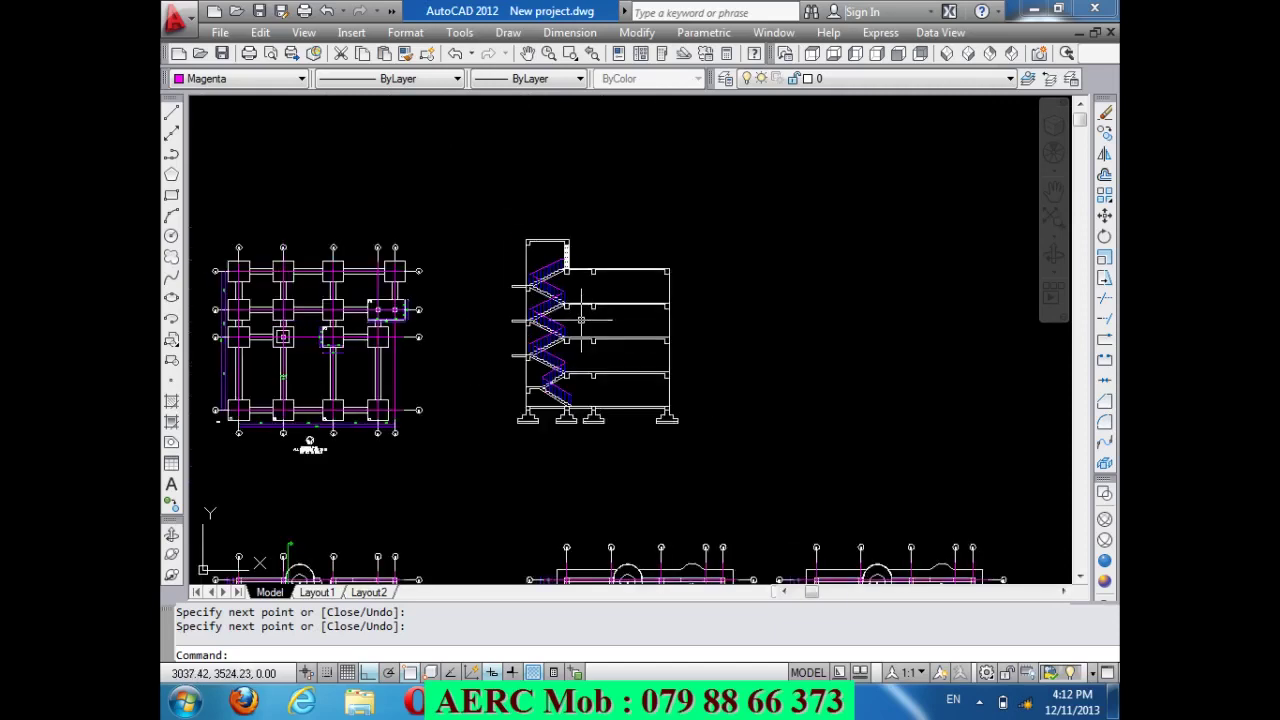
pyautogui.scroll(-2, 545, 294)
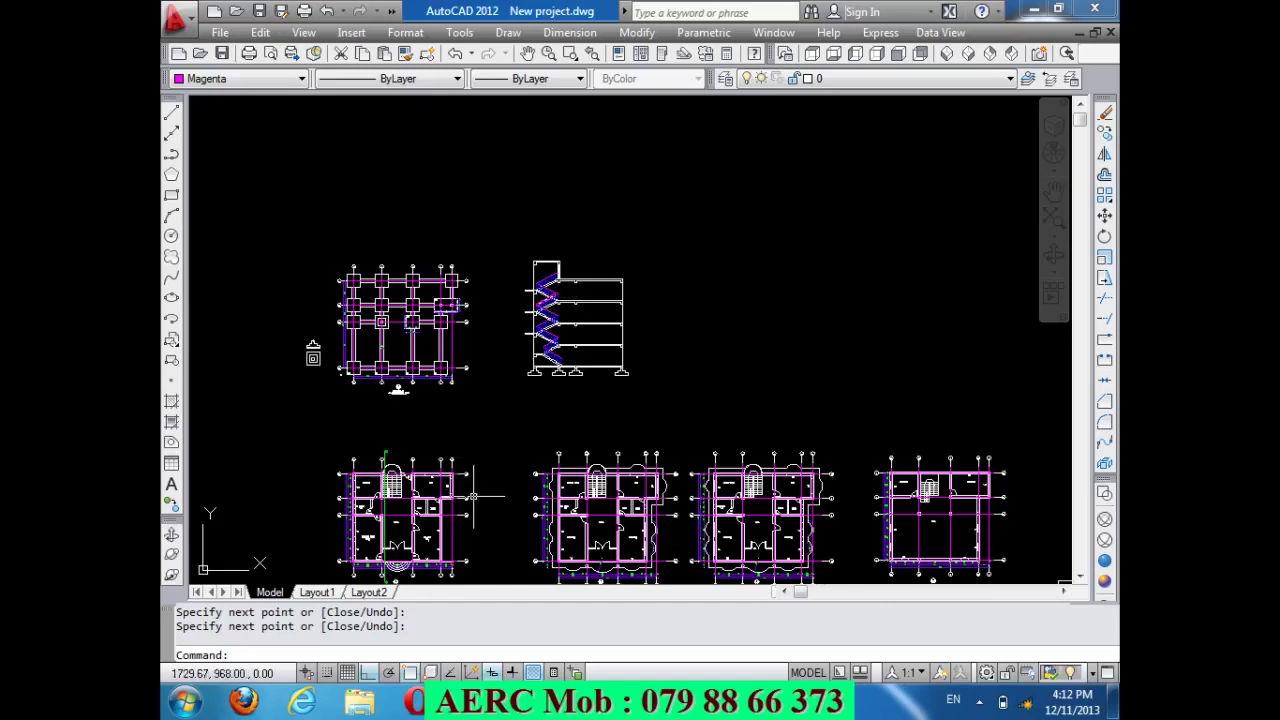
pyautogui.scroll(4, 602, 565)
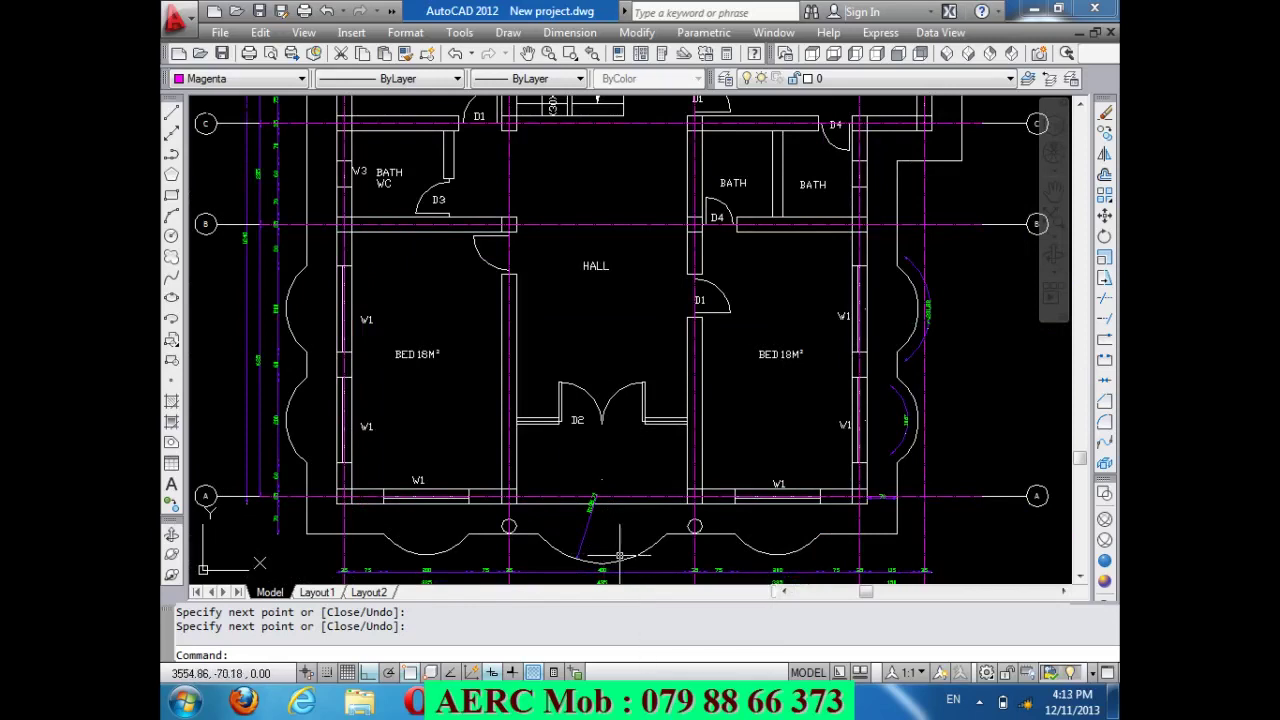
pyautogui.click(448, 548)
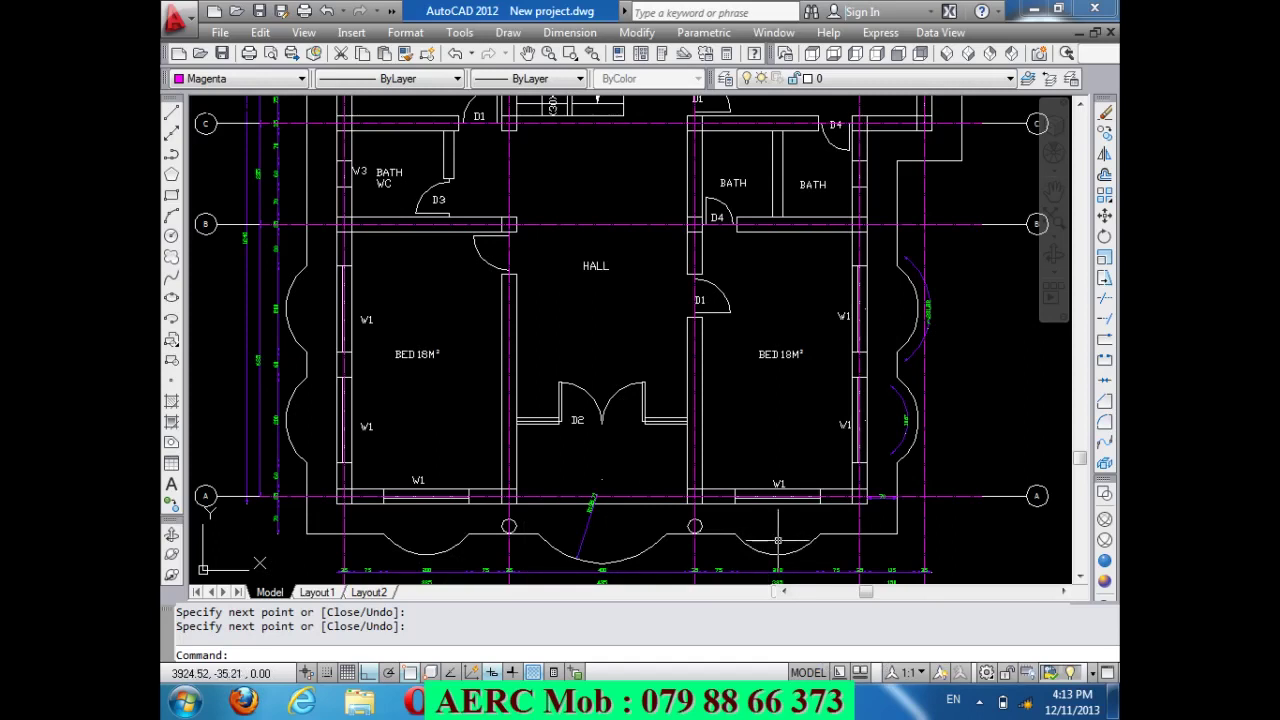
pyautogui.scroll(3, 778, 541)
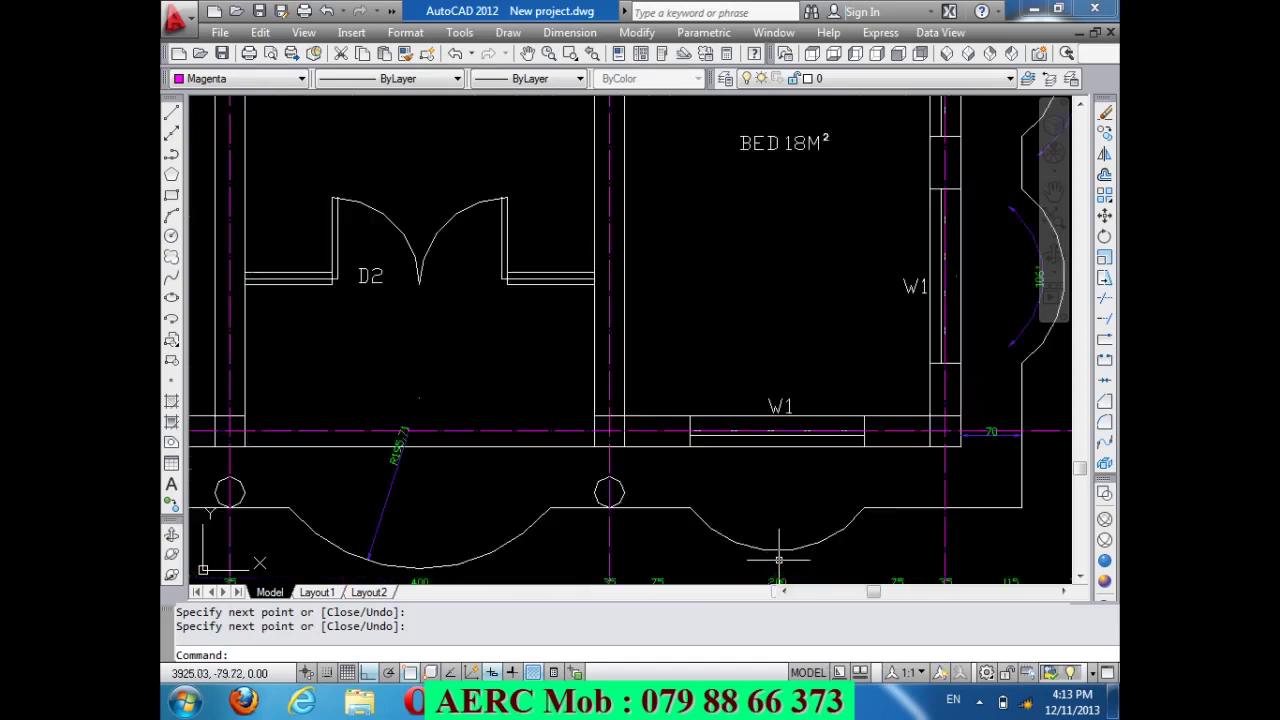
pyautogui.scroll(-2, 615, 516)
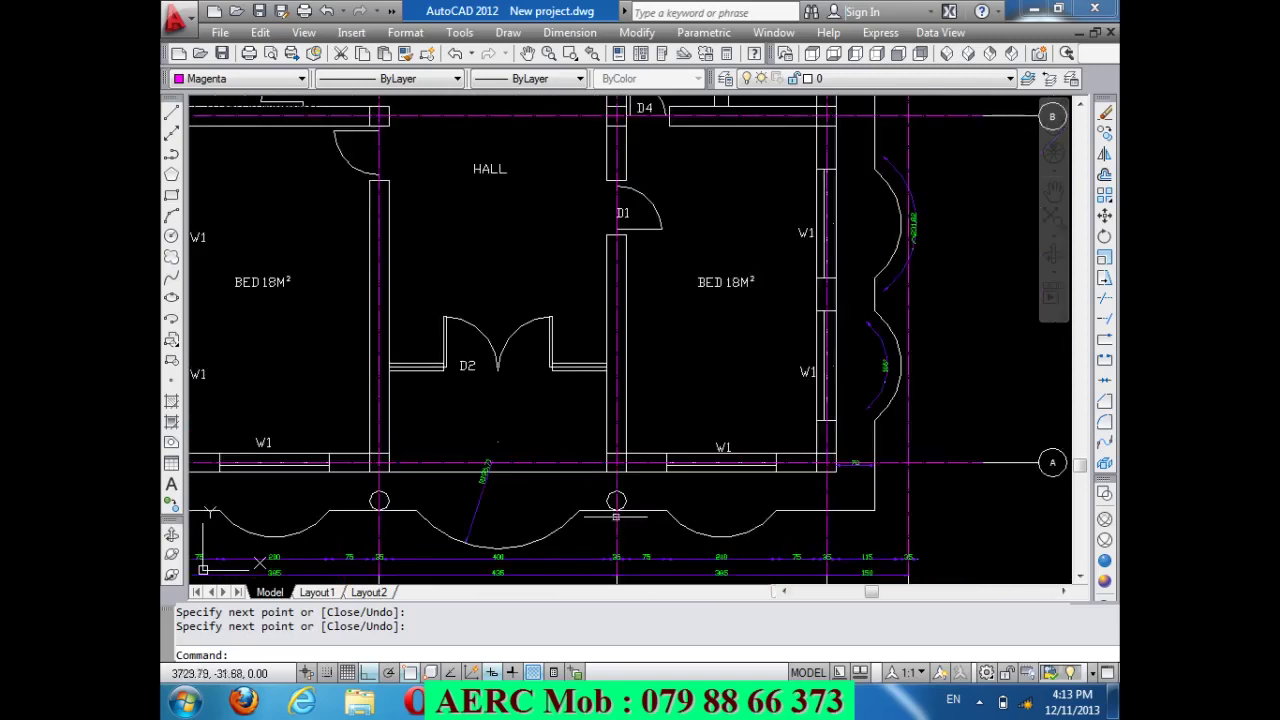
pyautogui.scroll(-4, 587, 546)
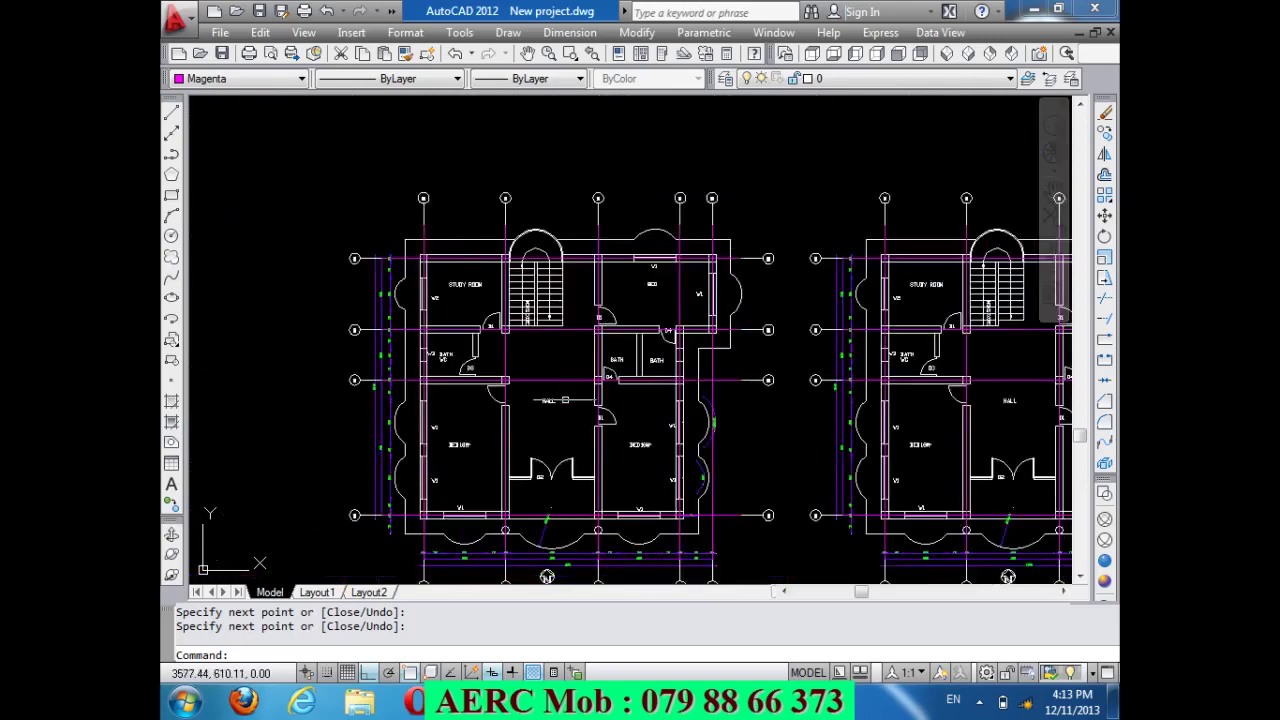
pyautogui.scroll(4, 531, 227)
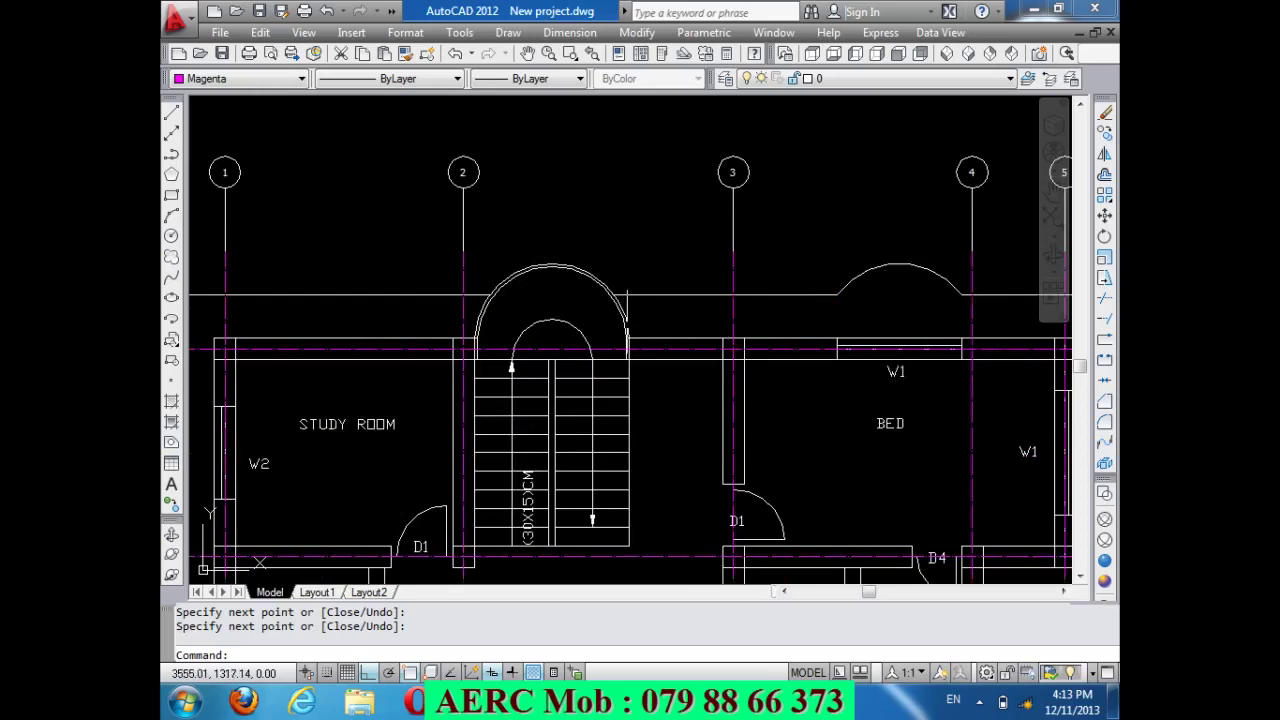
pyautogui.scroll(-2, 487, 277)
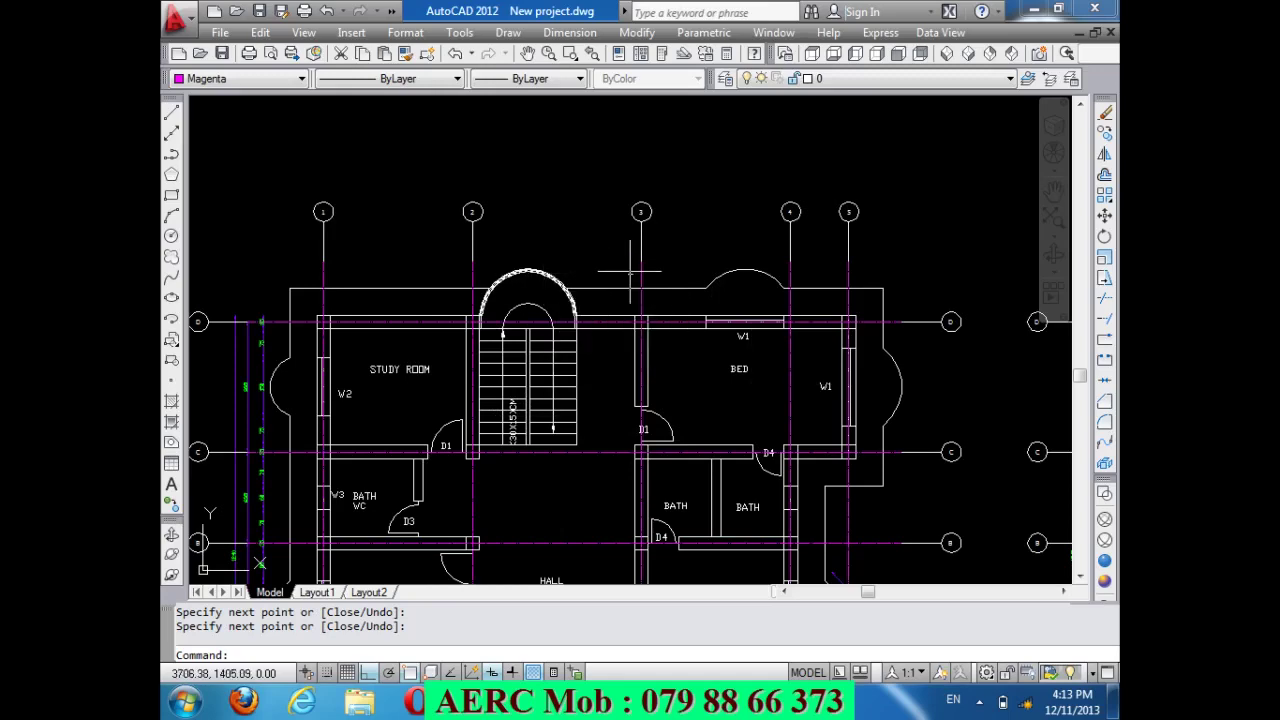
pyautogui.scroll(-6, 643, 271)
# Draw a trial 50-unit line from the roof corner, then delete the stray short magenta segment.
pyautogui.scroll(6, 560, 210)
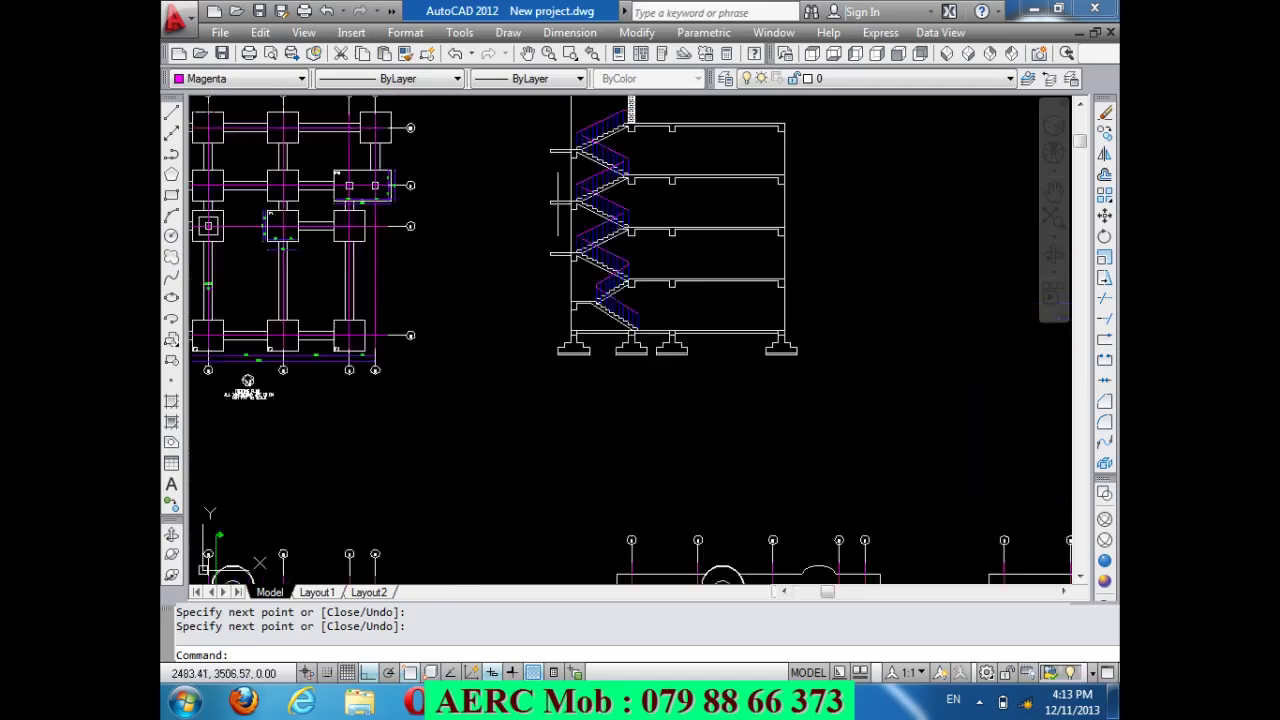
pyautogui.scroll(2, 580, 225)
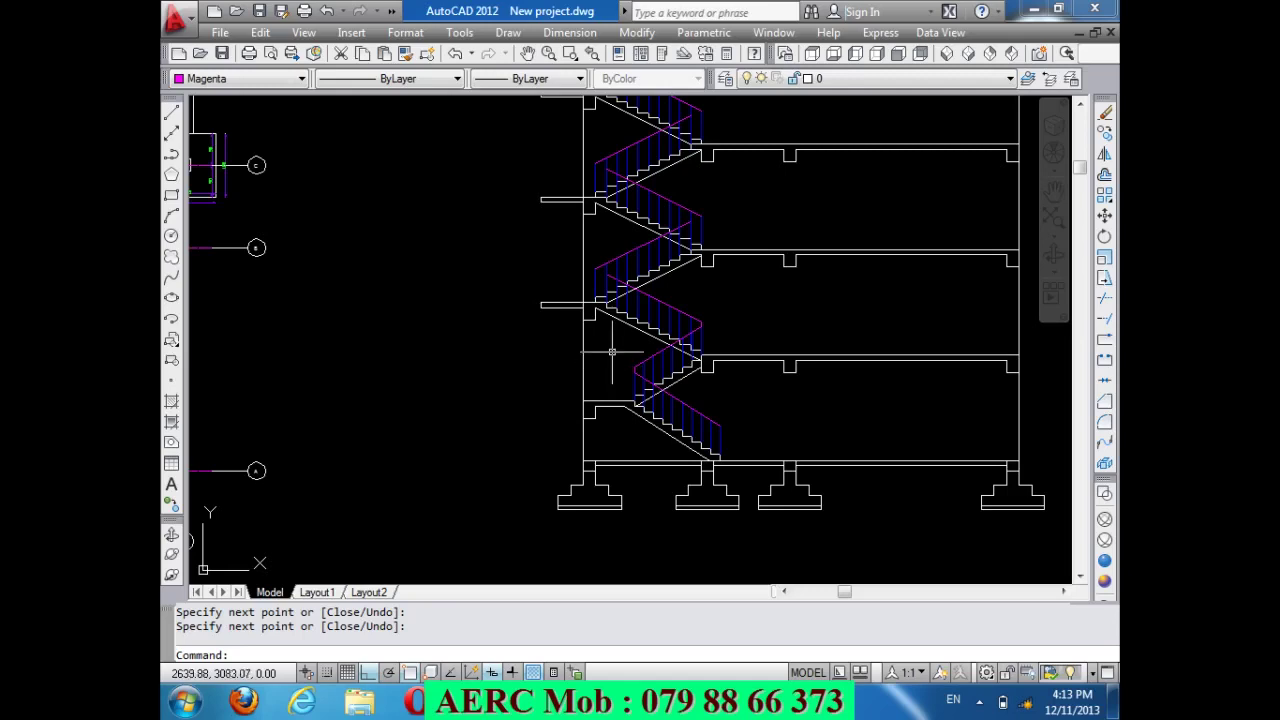
pyautogui.scroll(-3, 612, 364)
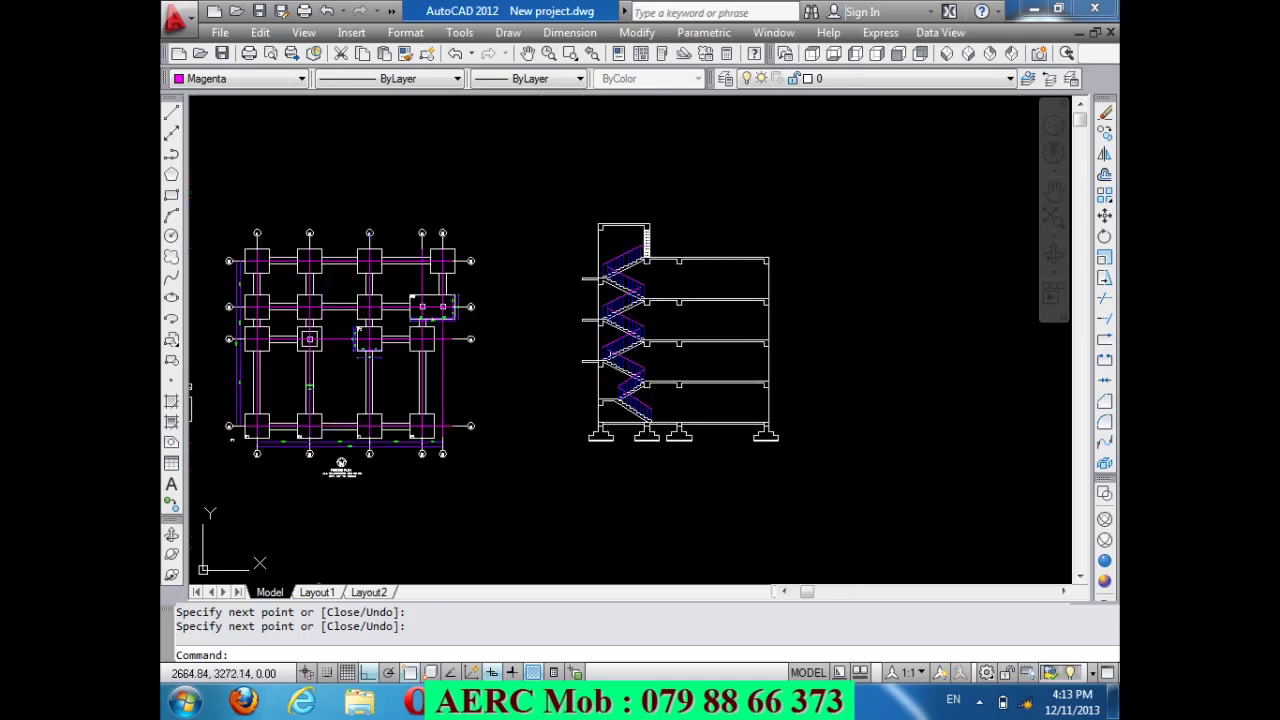
pyautogui.scroll(4, 627, 170)
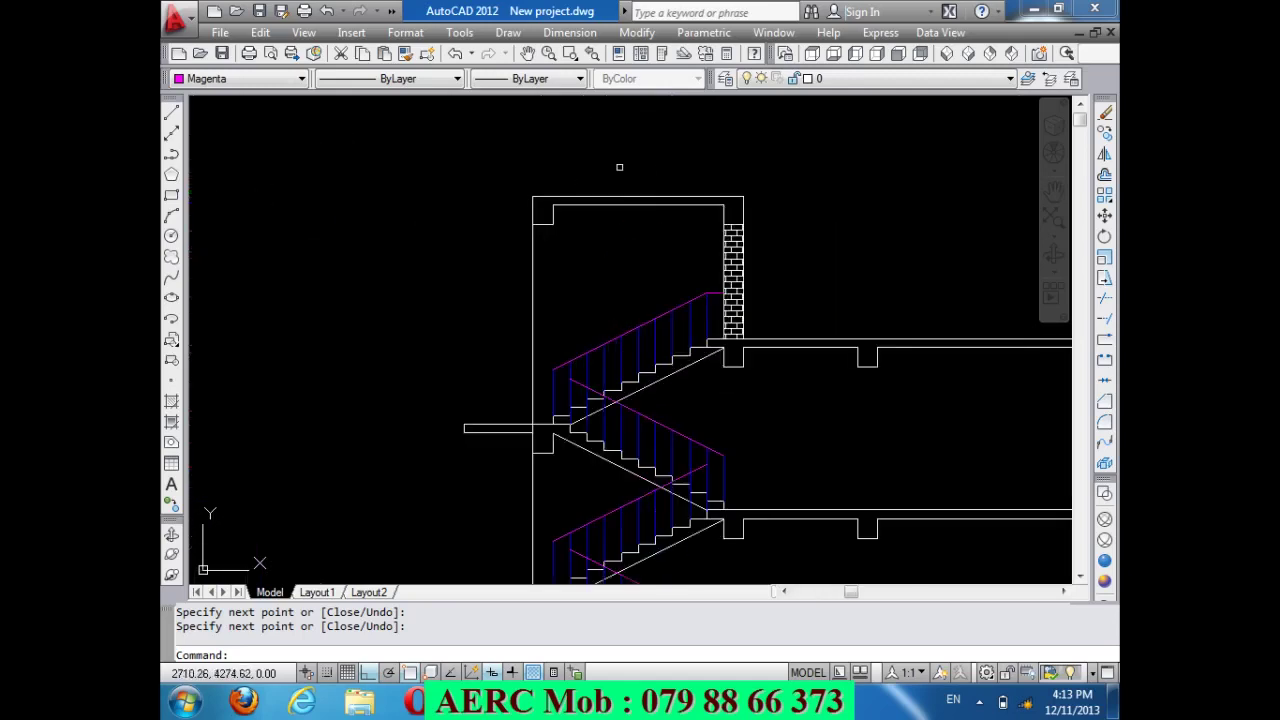
pyautogui.write('l')
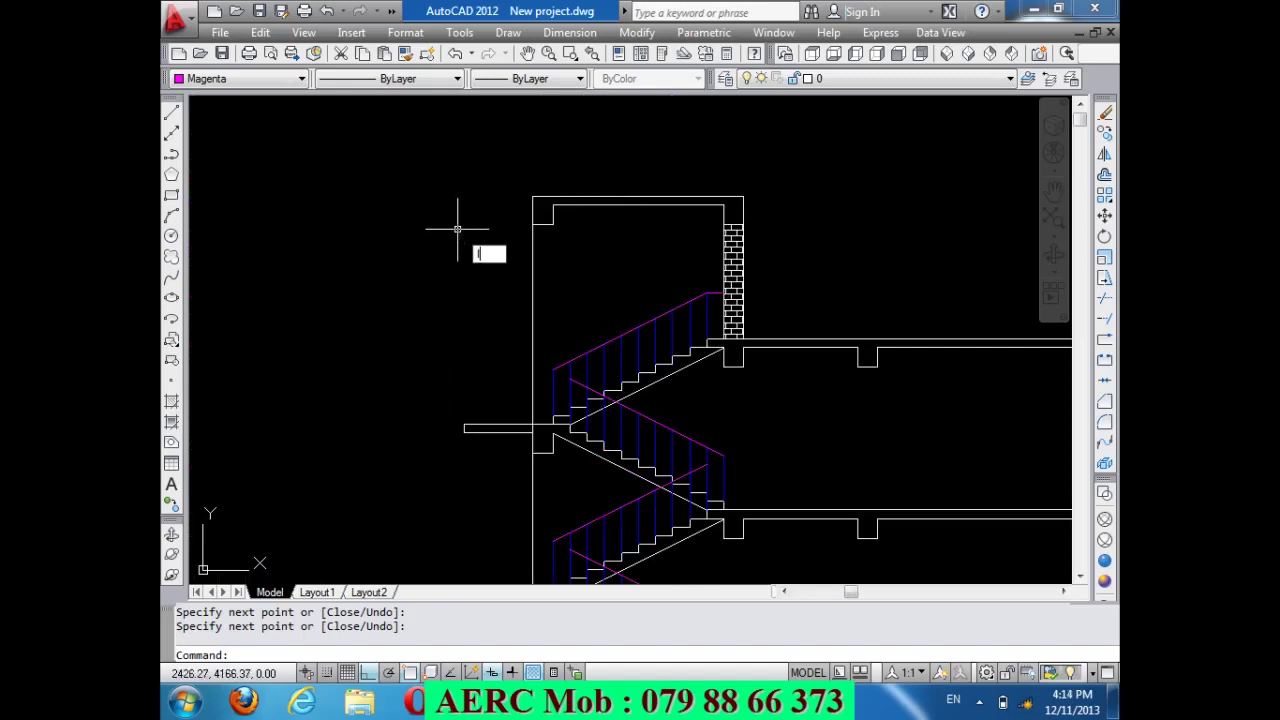
pyautogui.press('Return')
pyautogui.scroll(3, 470, 220)
pyautogui.click(587, 173)
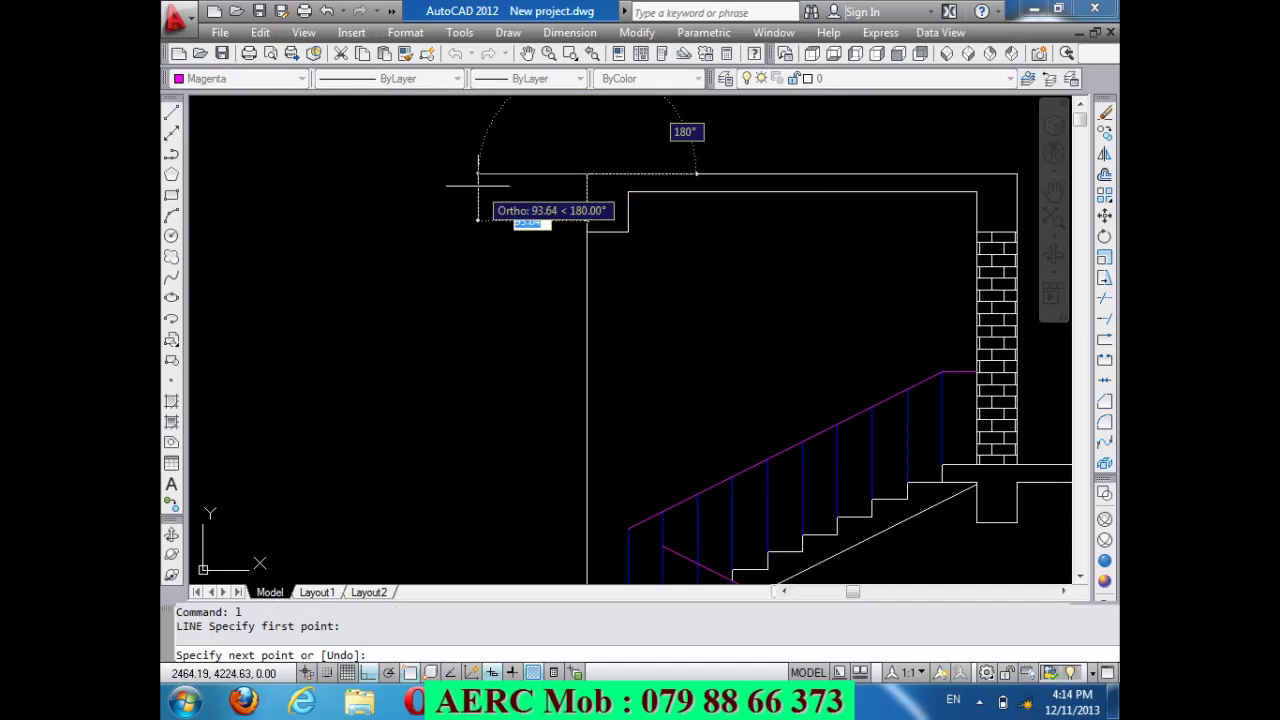
pyautogui.write('50')
pyautogui.press('Return')
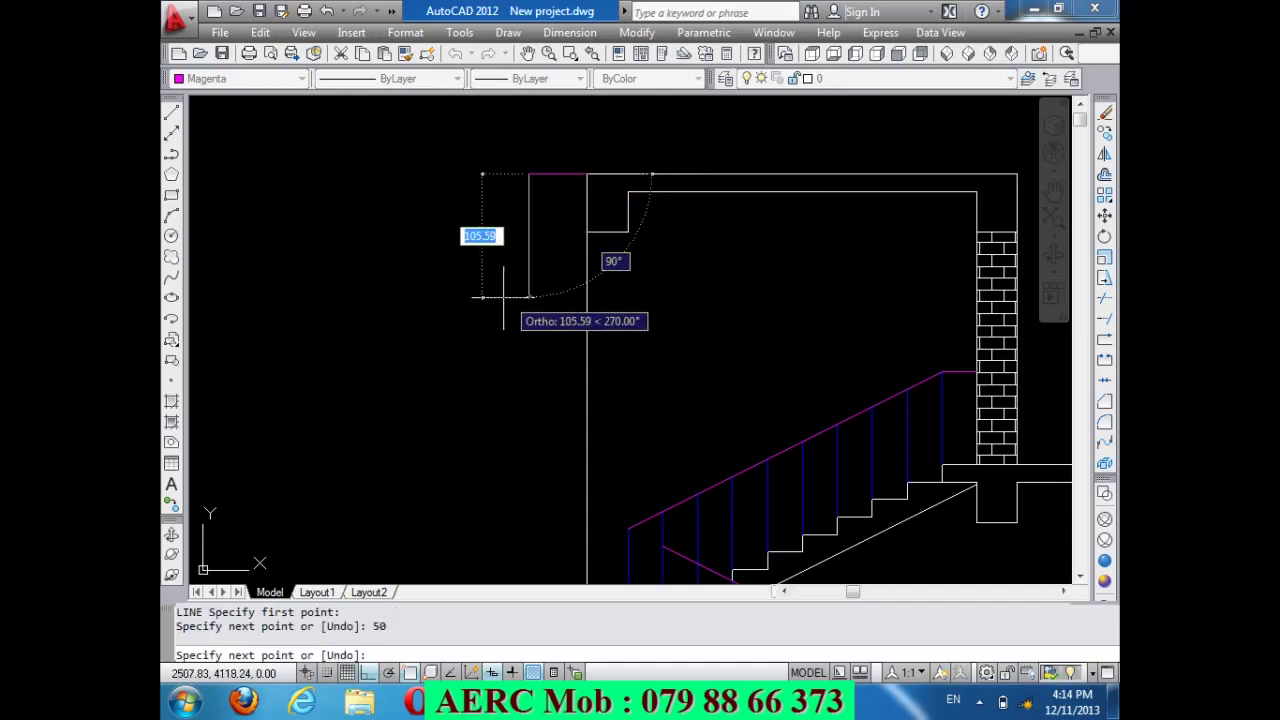
pyautogui.press('Escape')
pyautogui.press('Escape')
pyautogui.press('Escape')
pyautogui.click(530, 233)
pyautogui.click(492, 150)
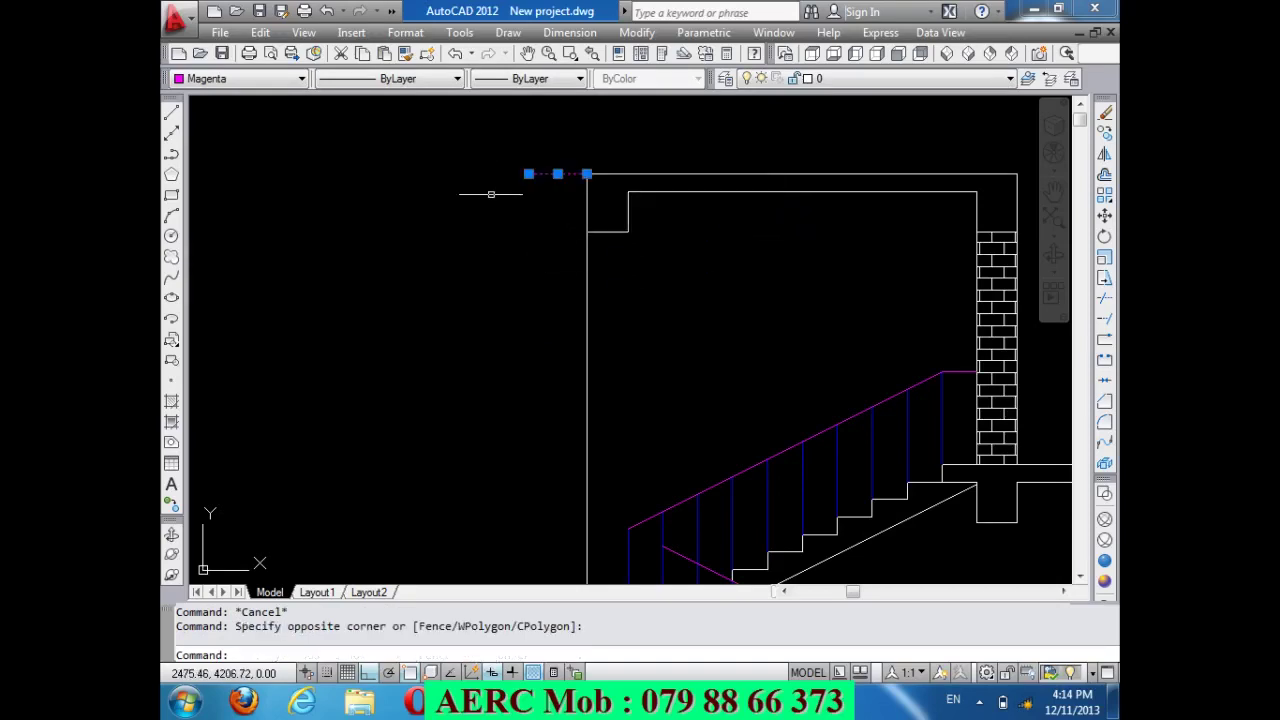
pyautogui.press('Delete')
# Set the colour for new objects to ByLayer.
pyautogui.click(270, 86)
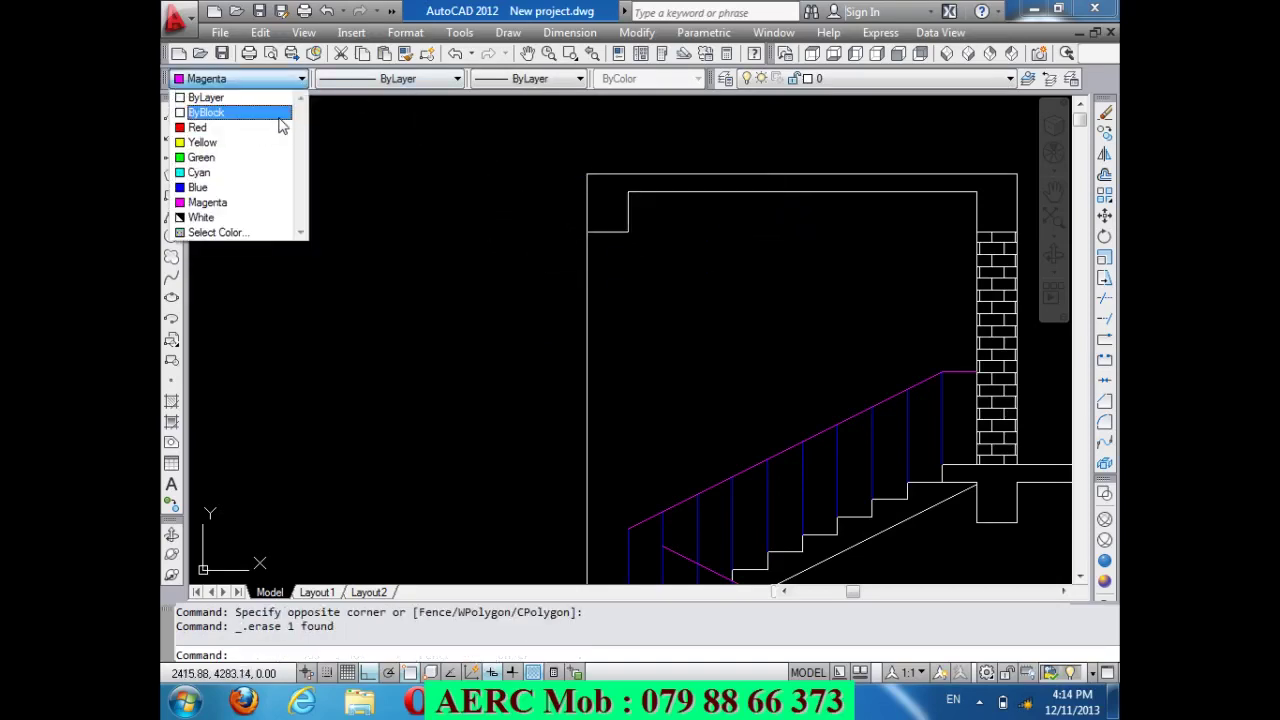
pyautogui.click(271, 100)
pyautogui.scroll(-2, 346, 325)
pyautogui.scroll(-2, 521, 194)
pyautogui.scroll(3, 521, 194)
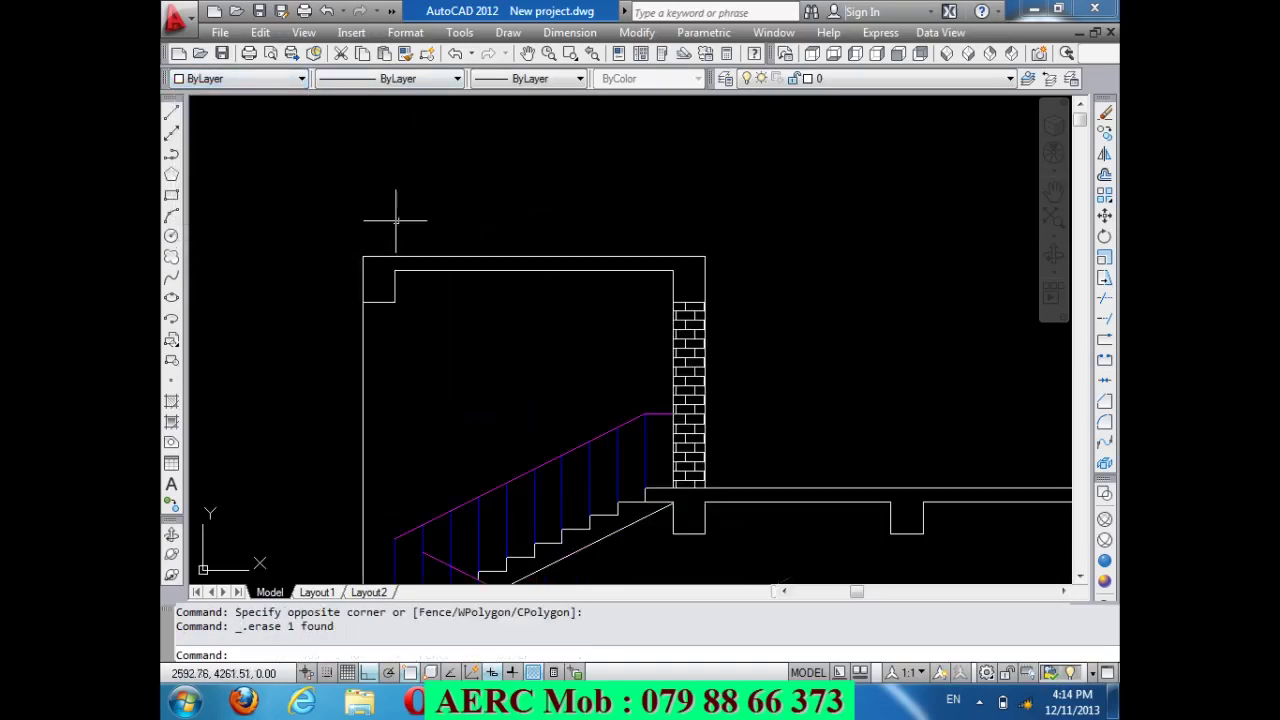
# Draw a 50-unit line running left from the wall's top-left corner.
pyautogui.write('l')
pyautogui.press('Return')
pyautogui.scroll(-2, 542, 200)
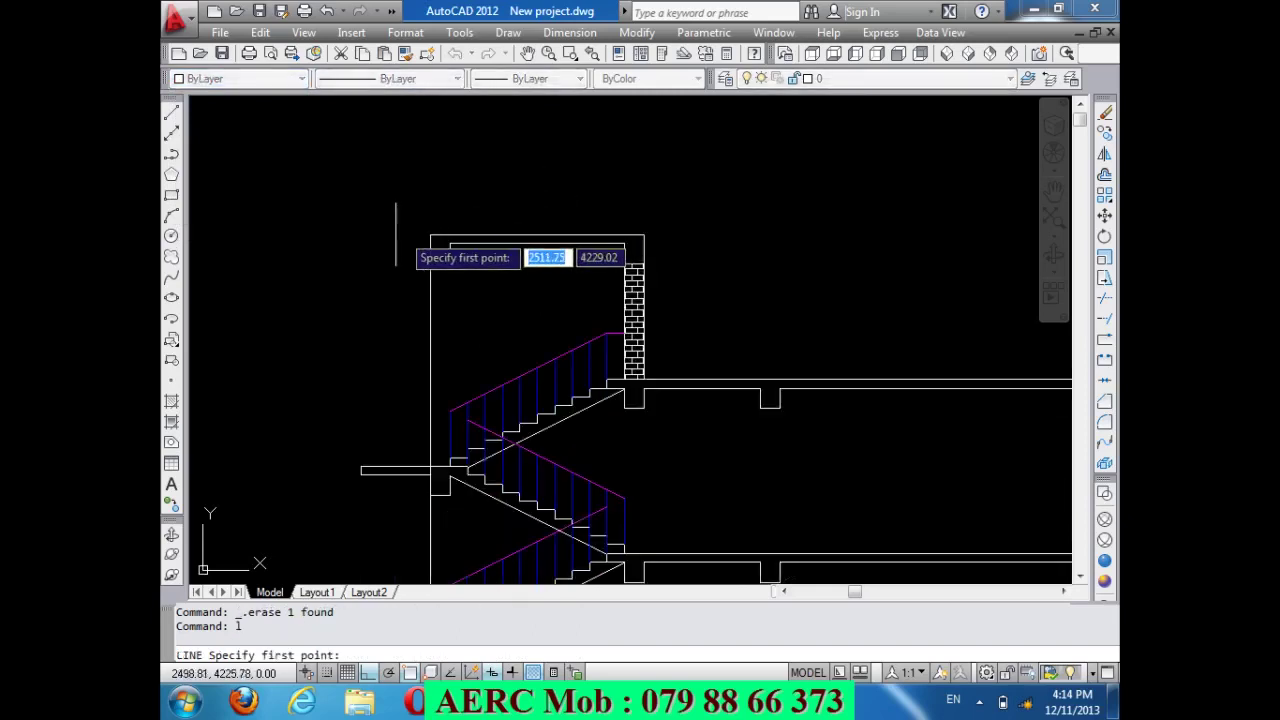
pyautogui.click(430, 237)
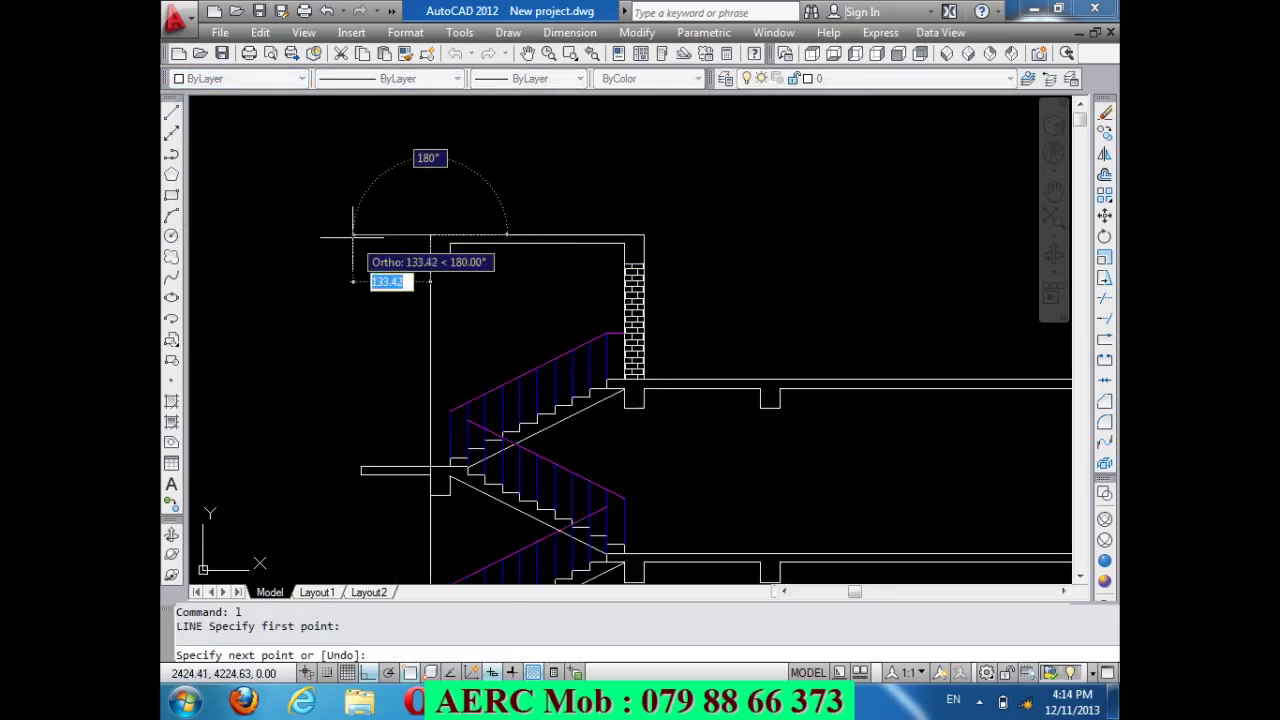
pyautogui.write('50')
pyautogui.press('Return')
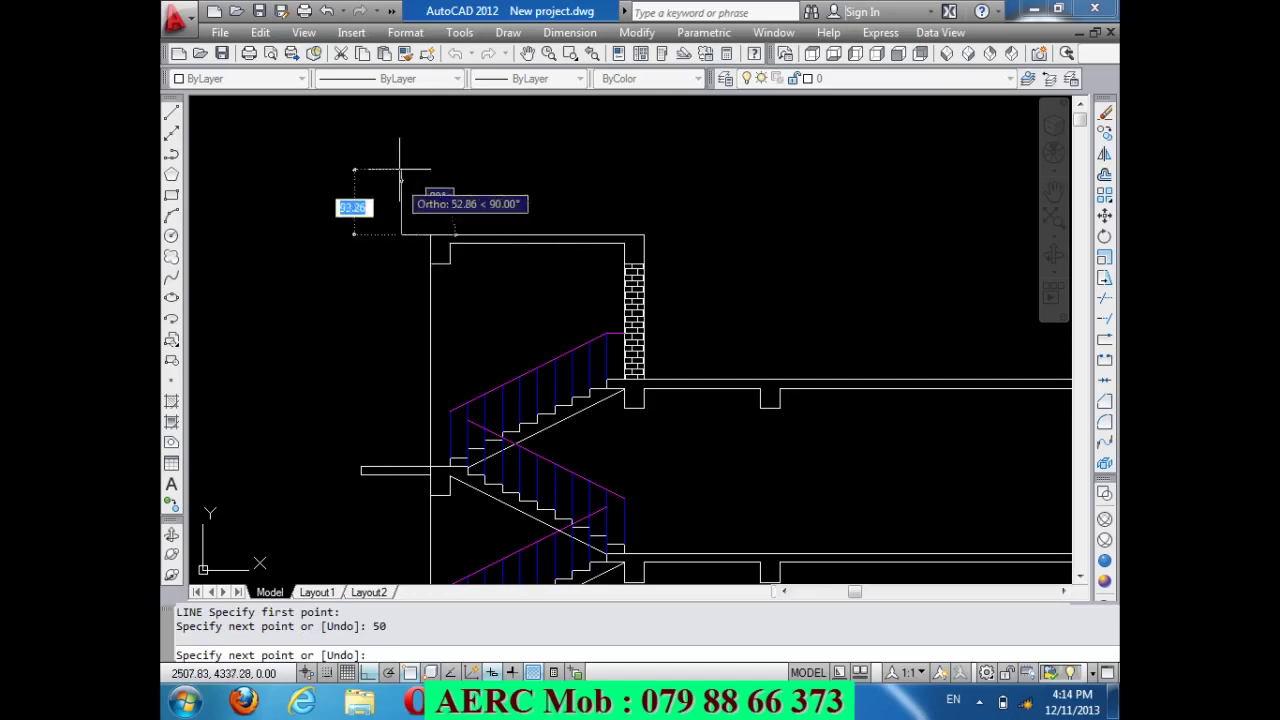
pyautogui.scroll(1, 400, 180)
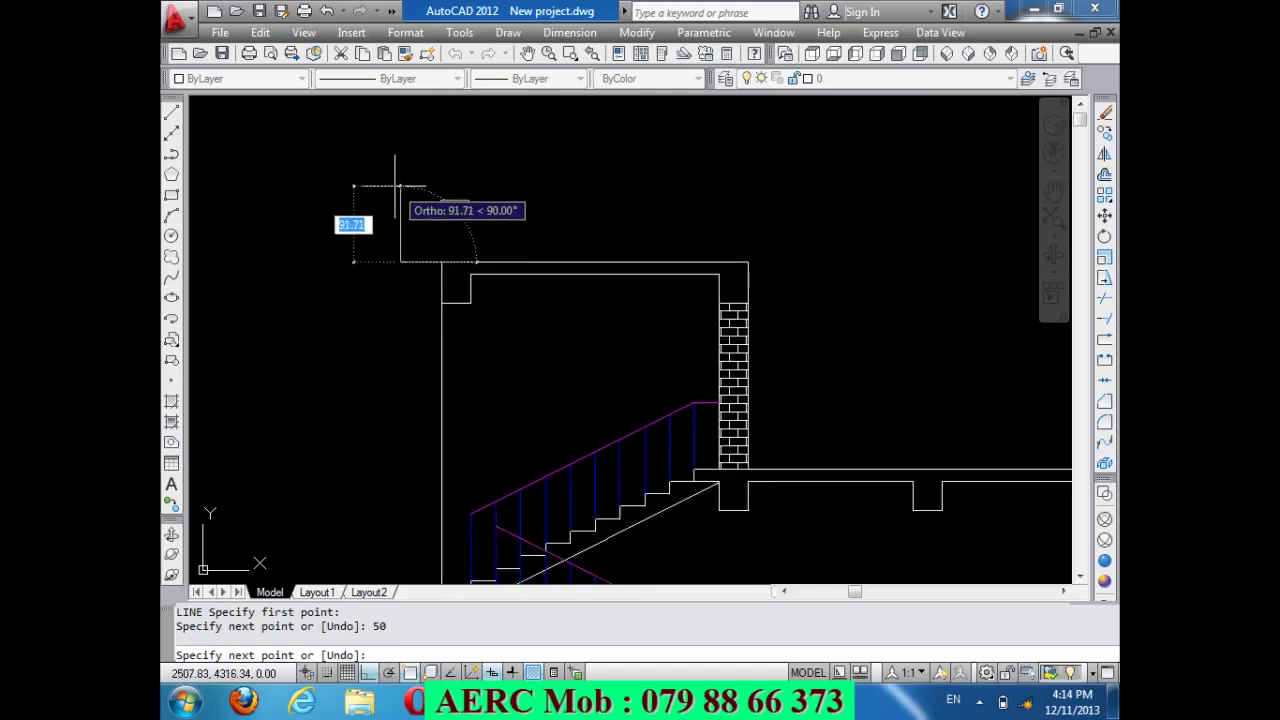
pyautogui.write('5')
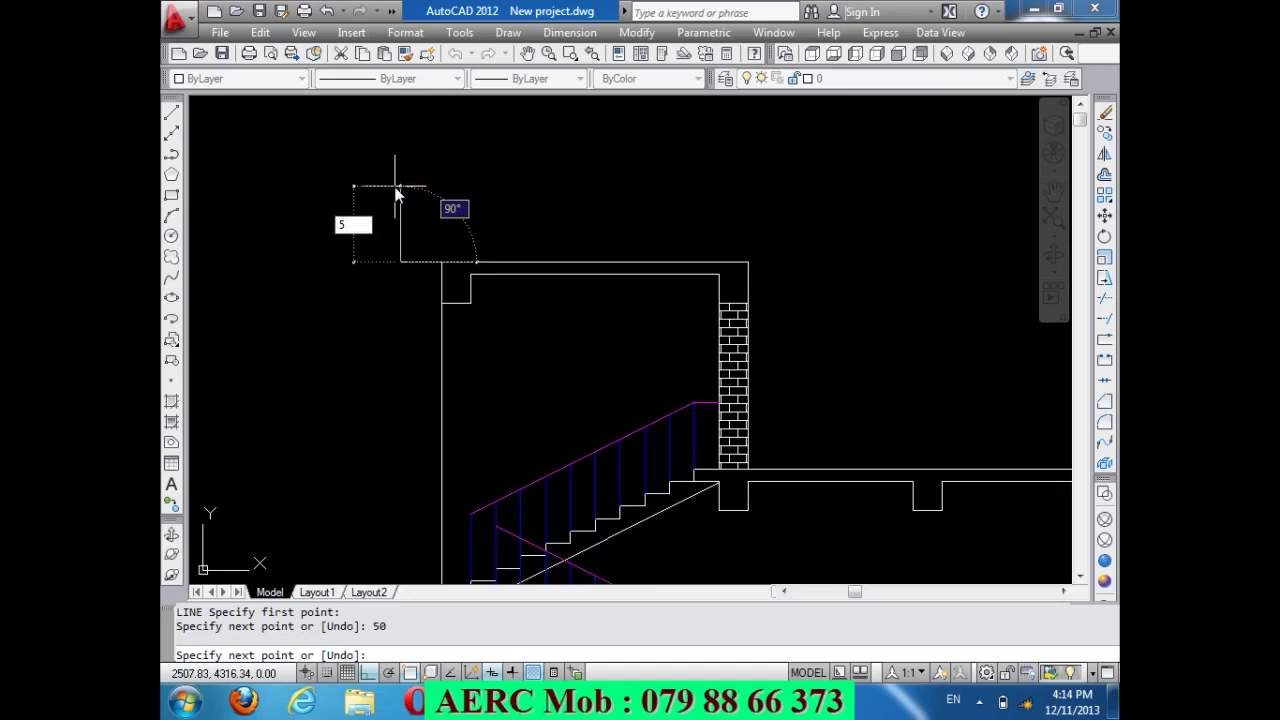
pyautogui.press('Escape')
pyautogui.press('Escape')
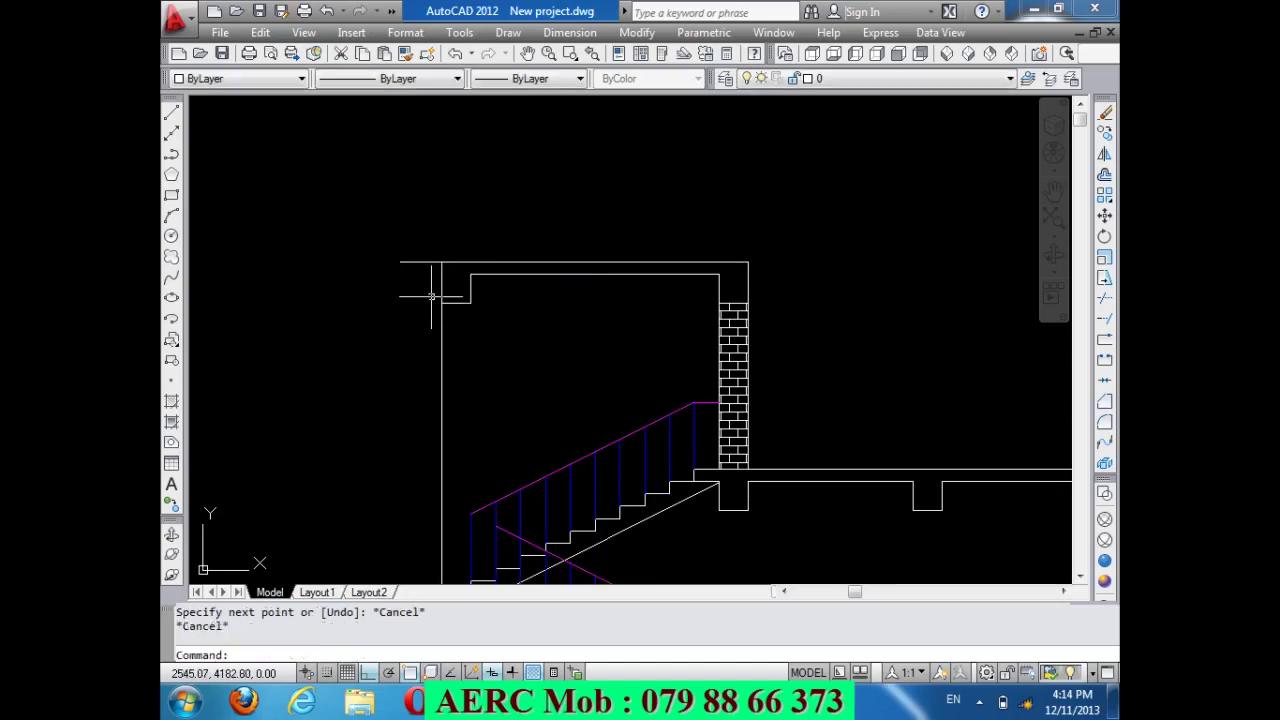
# Offset the roof's top line by 15 and delete the extra short top-left line.
pyautogui.write('o')
pyautogui.press('Return')
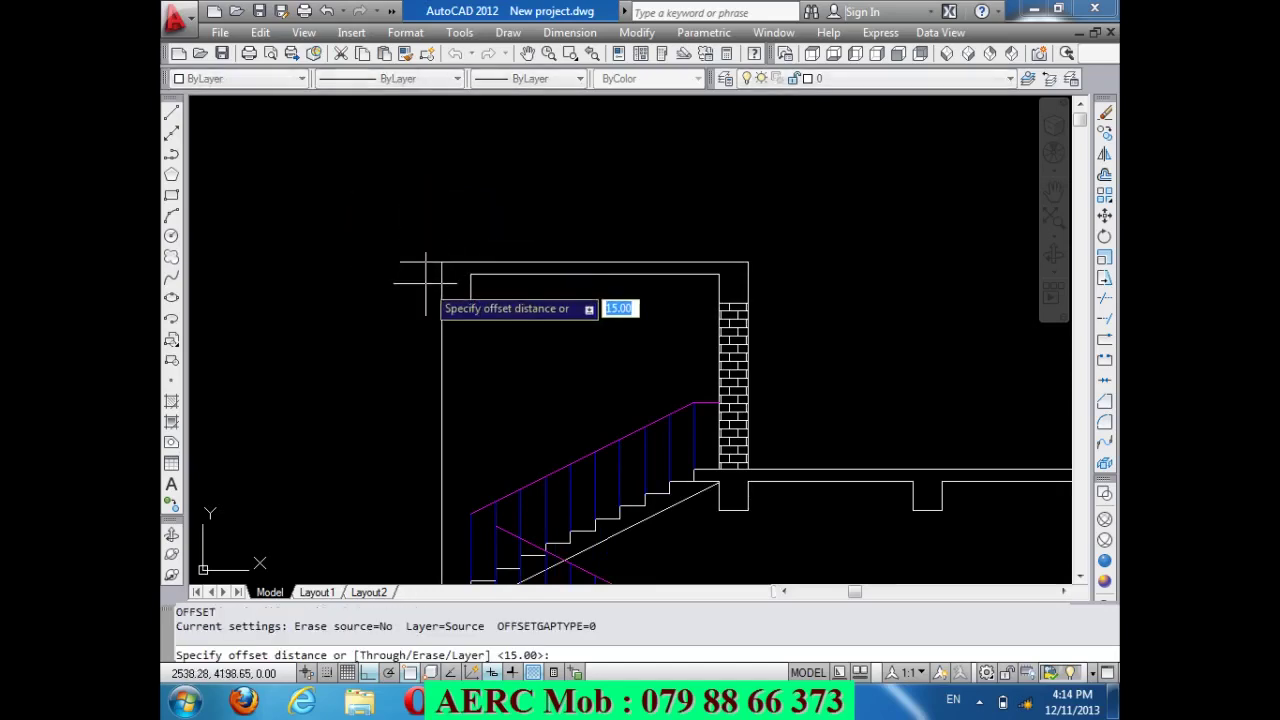
pyautogui.write('15')
pyautogui.press('Return')
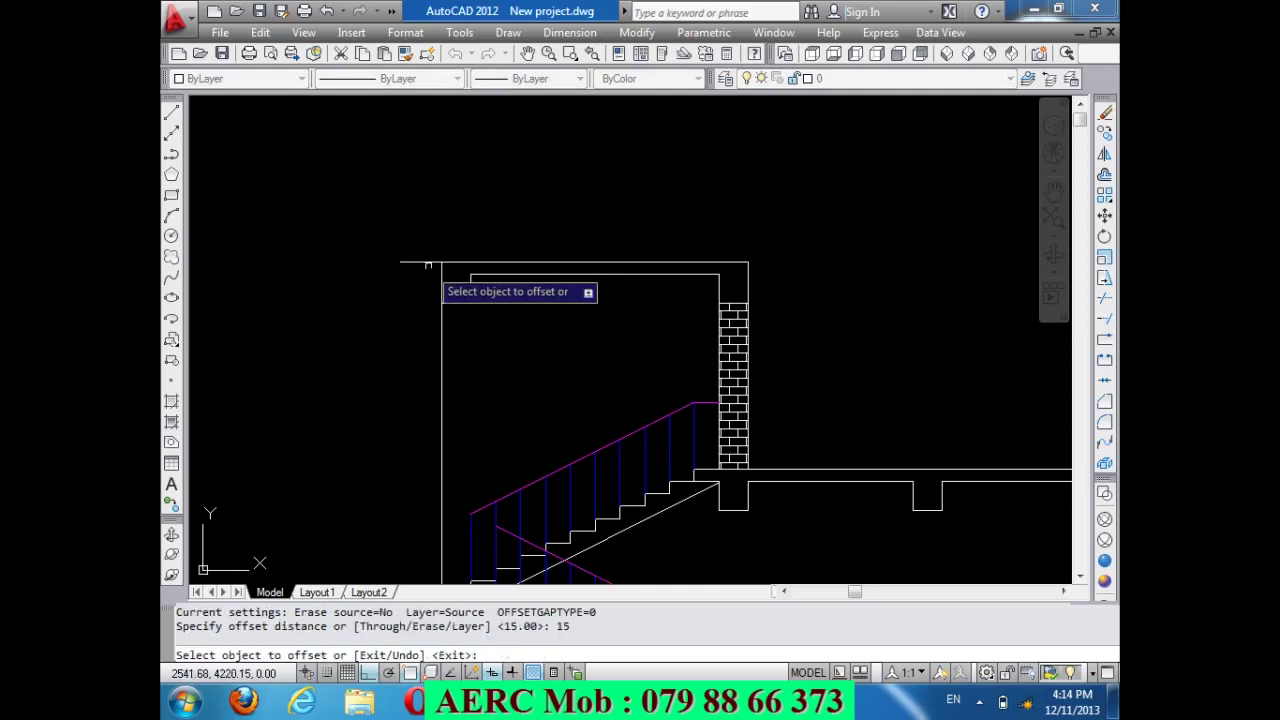
pyautogui.click(426, 262)
pyautogui.click(415, 308)
pyautogui.press('Return')
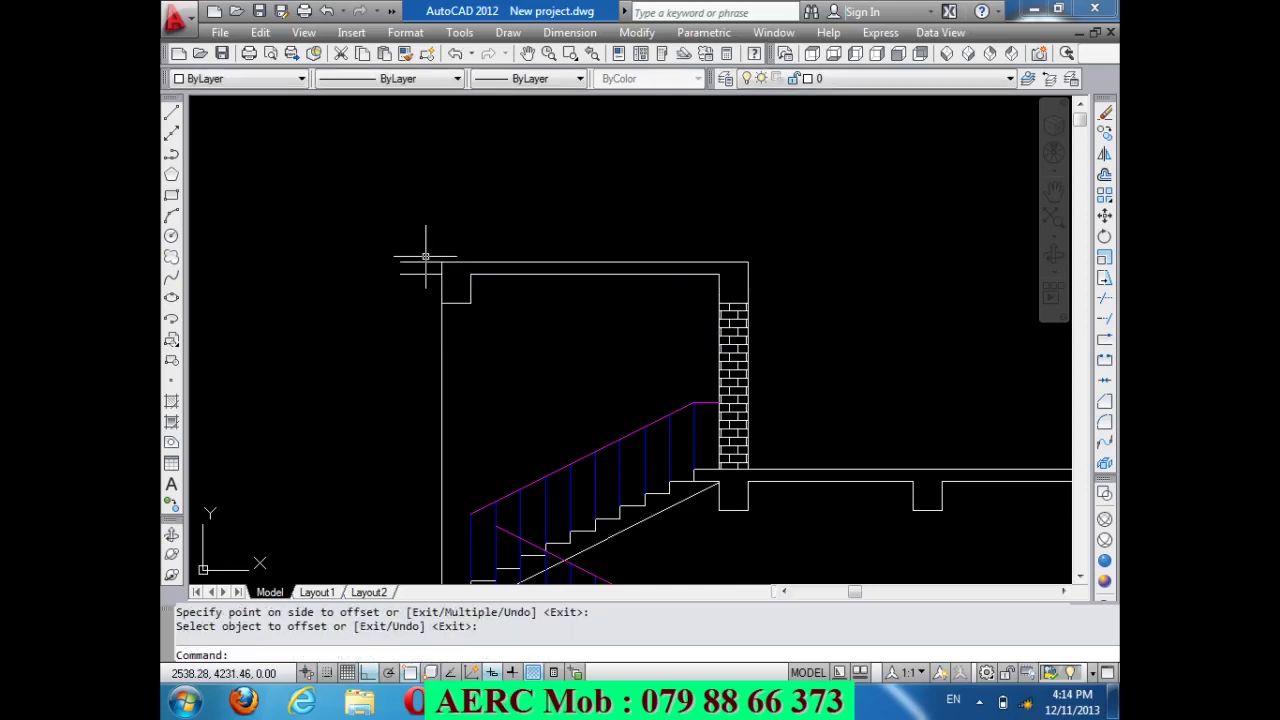
pyautogui.click(420, 262)
pyautogui.press('Delete')
pyautogui.scroll(3, 351, 269)
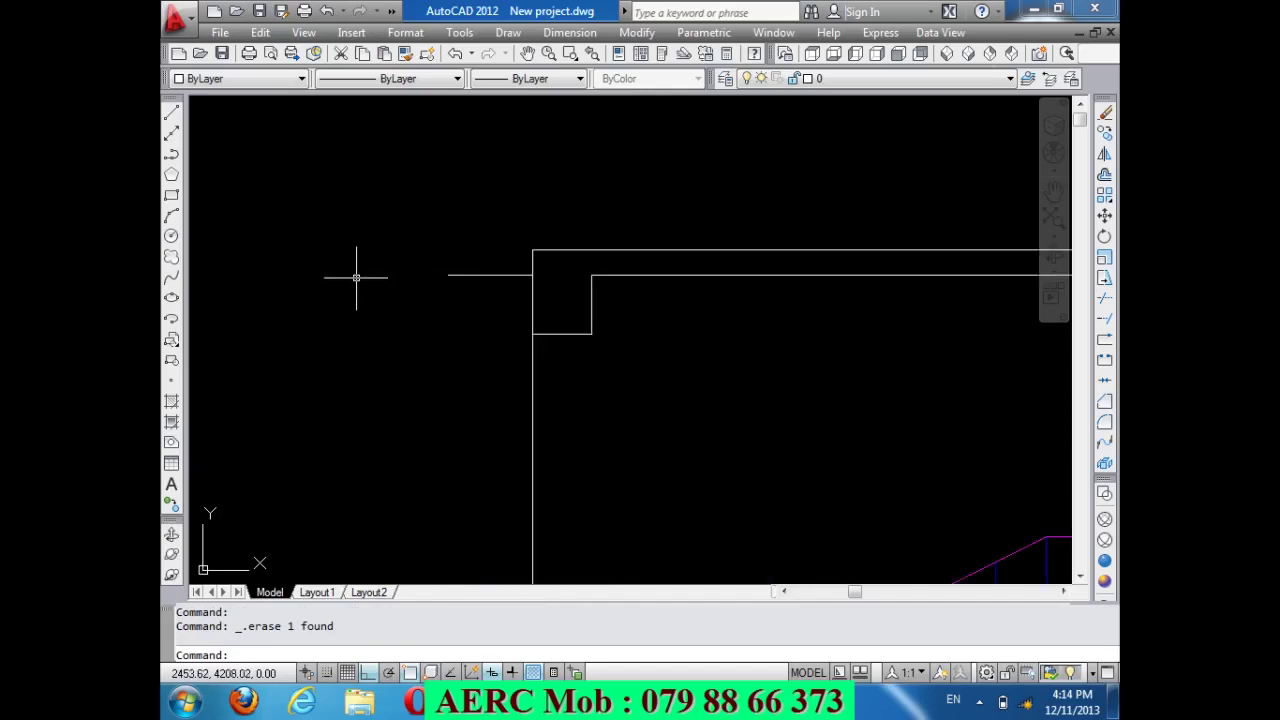
# From the wall's top-left corner, draw the lower cornice steps with alternating 10-unit rises and runs.
pyautogui.write('l')
pyautogui.press('Return')
pyautogui.click(448, 275)
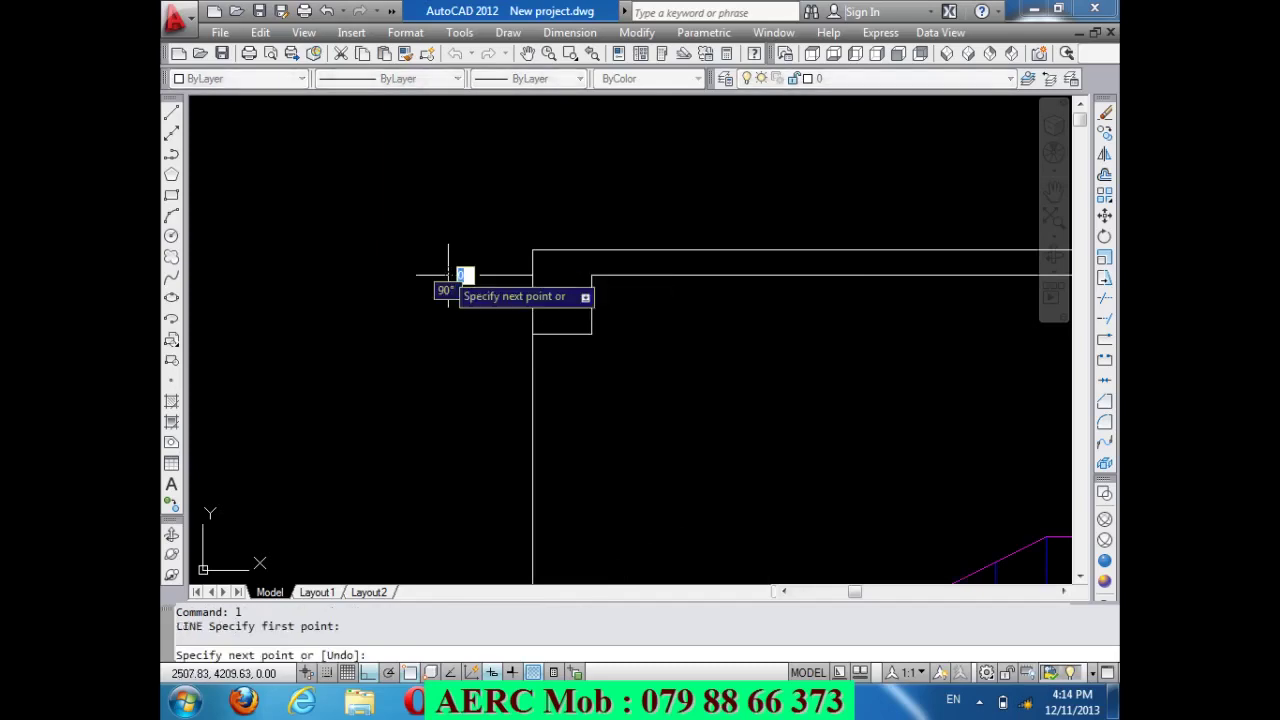
pyautogui.write('5')
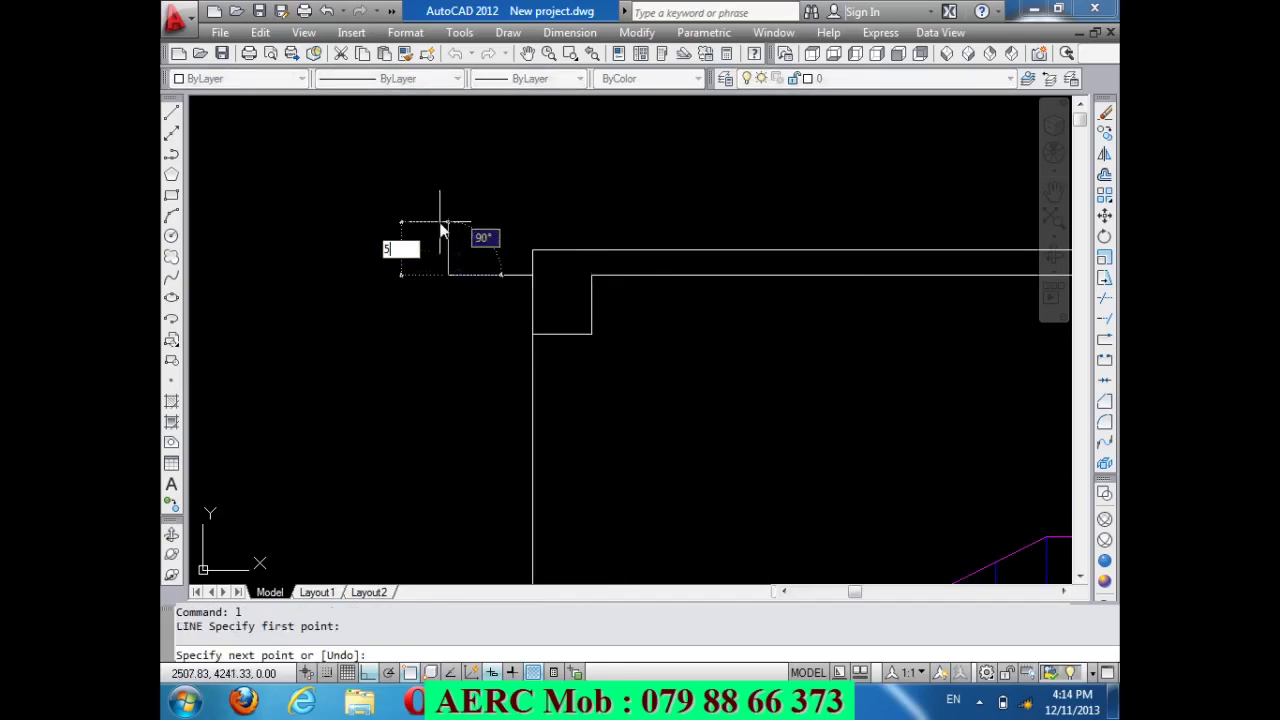
pyautogui.press('Return')
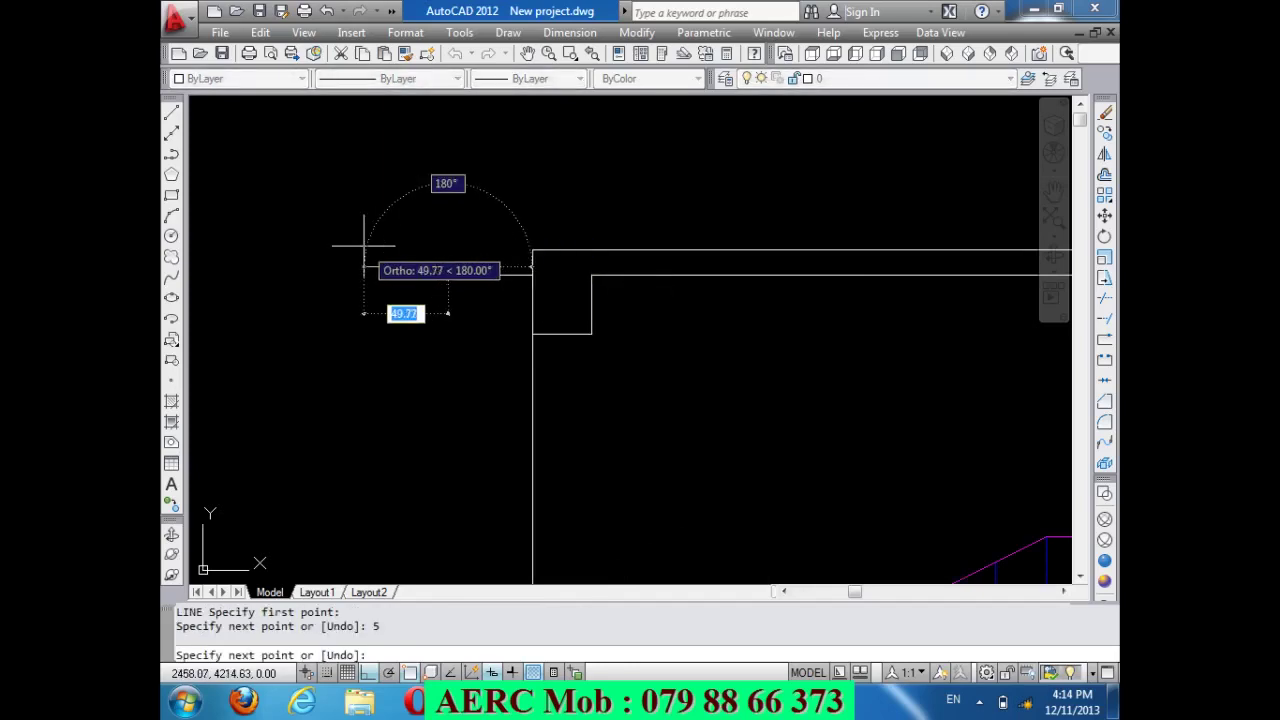
pyautogui.hotkey('ctrl', 'z')
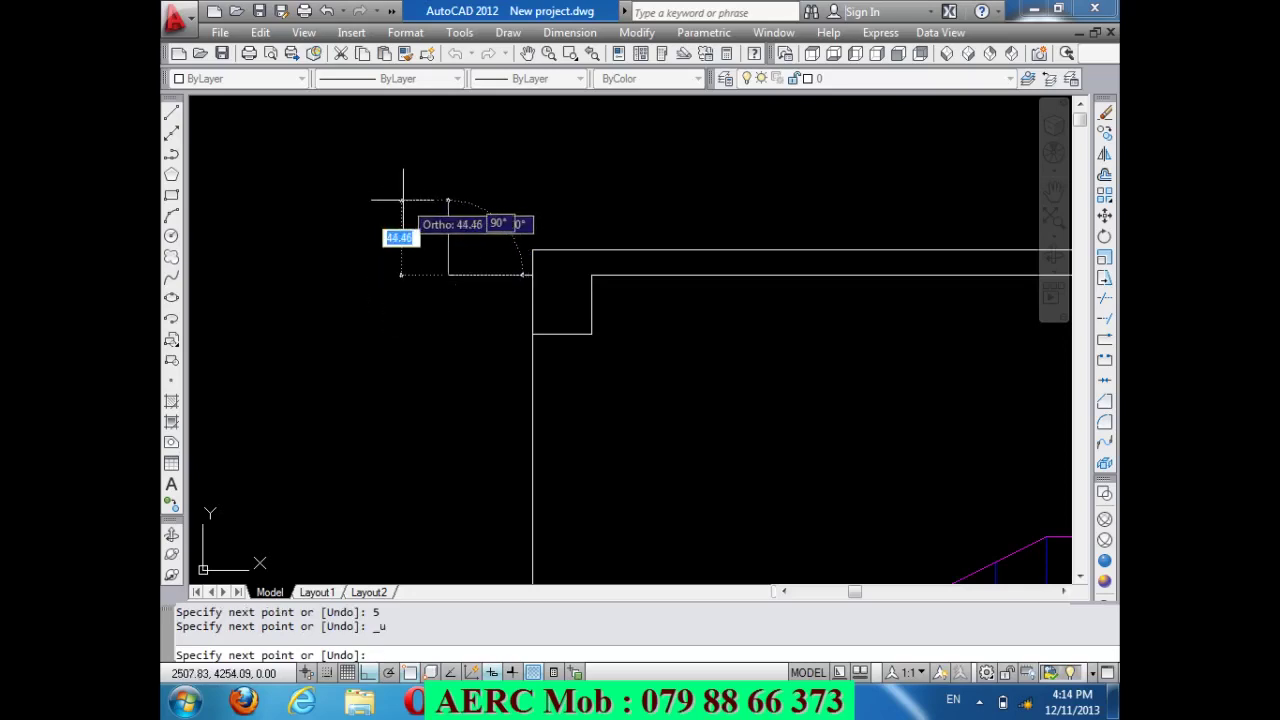
pyautogui.write('10')
pyautogui.press('Return')
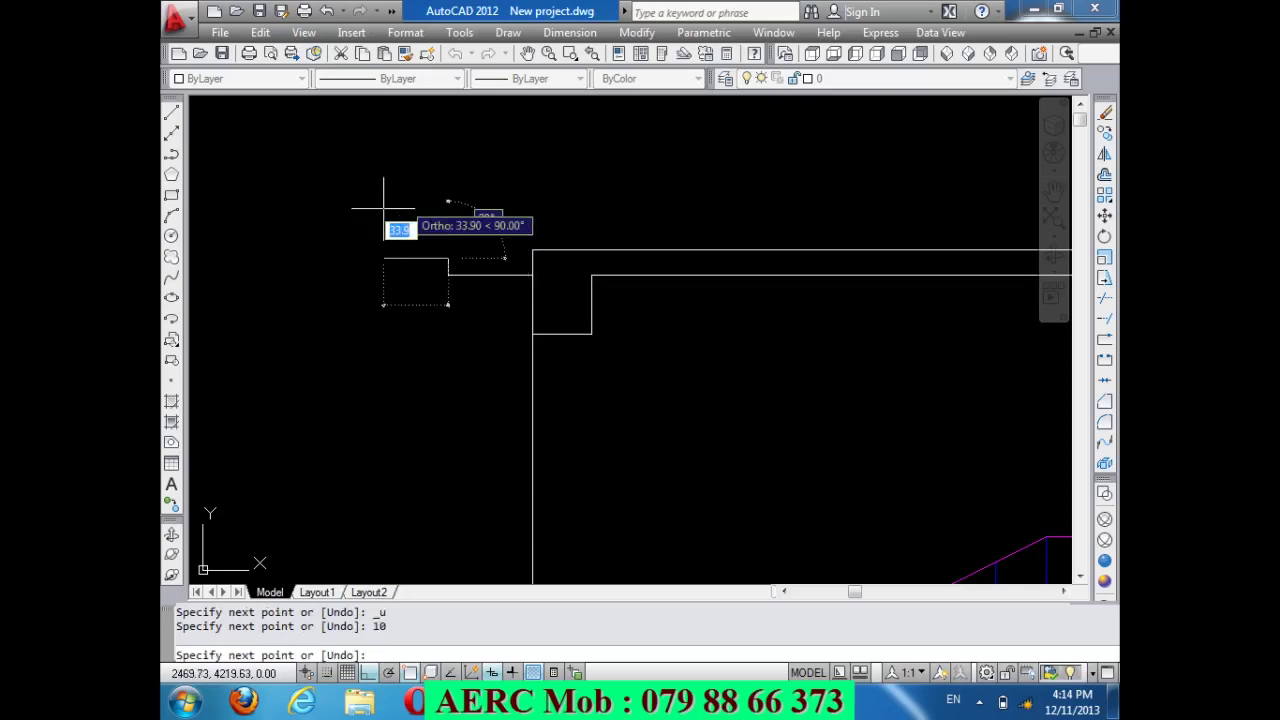
pyautogui.write('10')
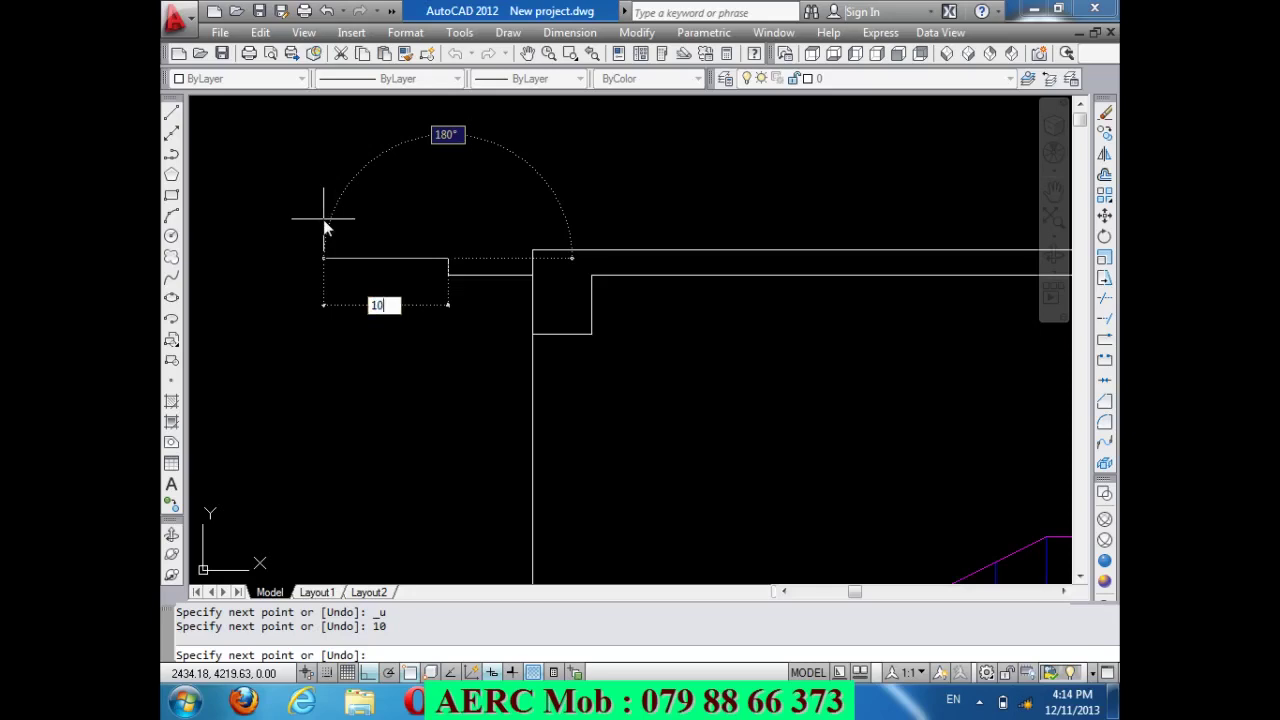
pyautogui.press('Return')
pyautogui.write('10')
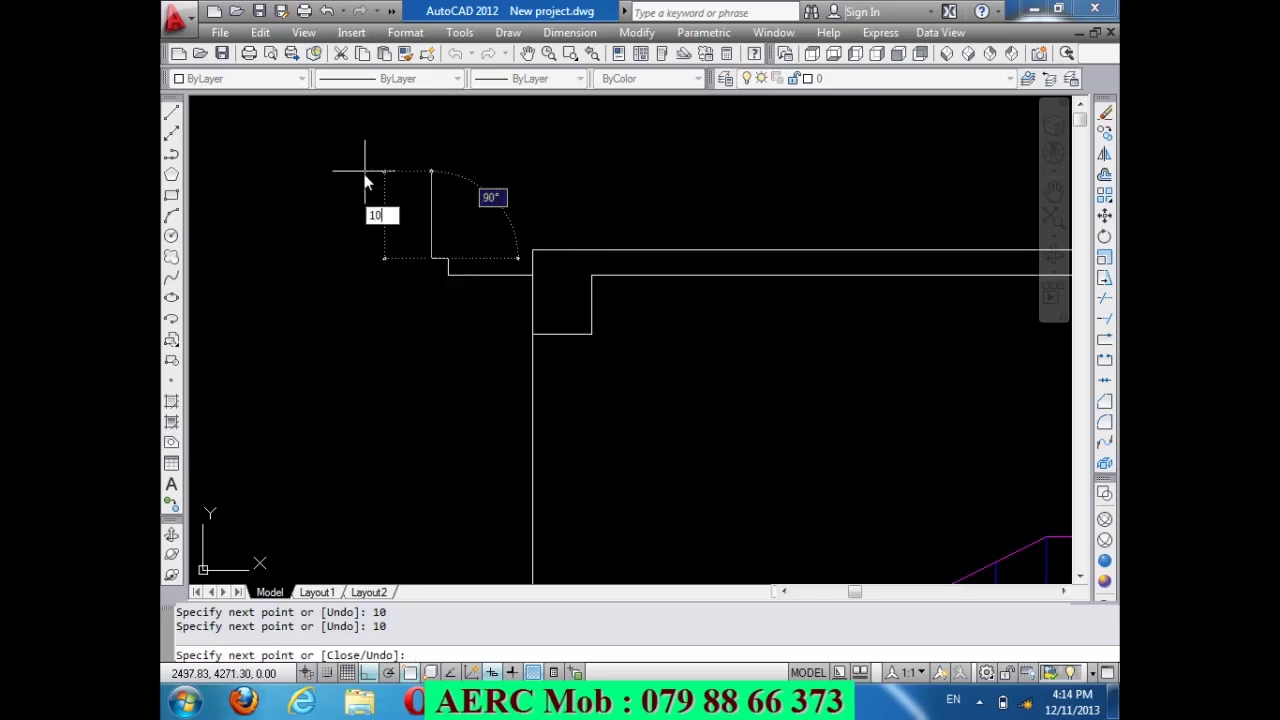
pyautogui.press('Return')
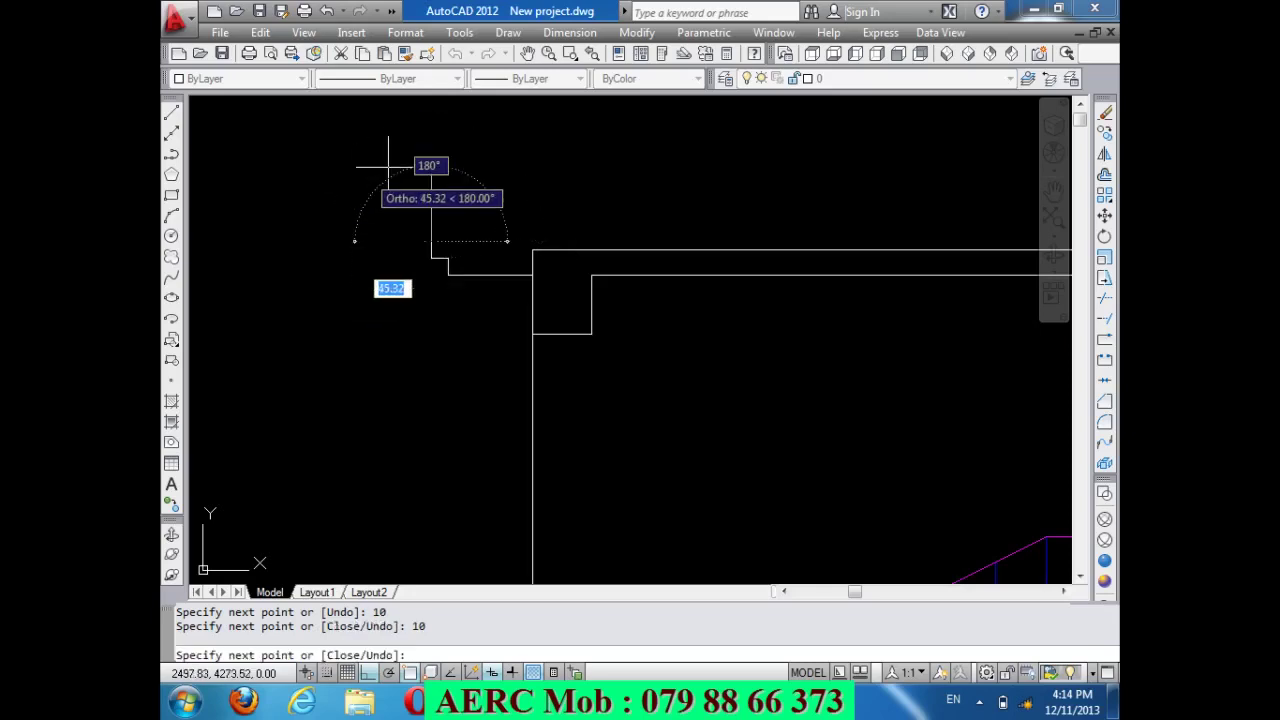
pyautogui.scroll(3, 431, 177)
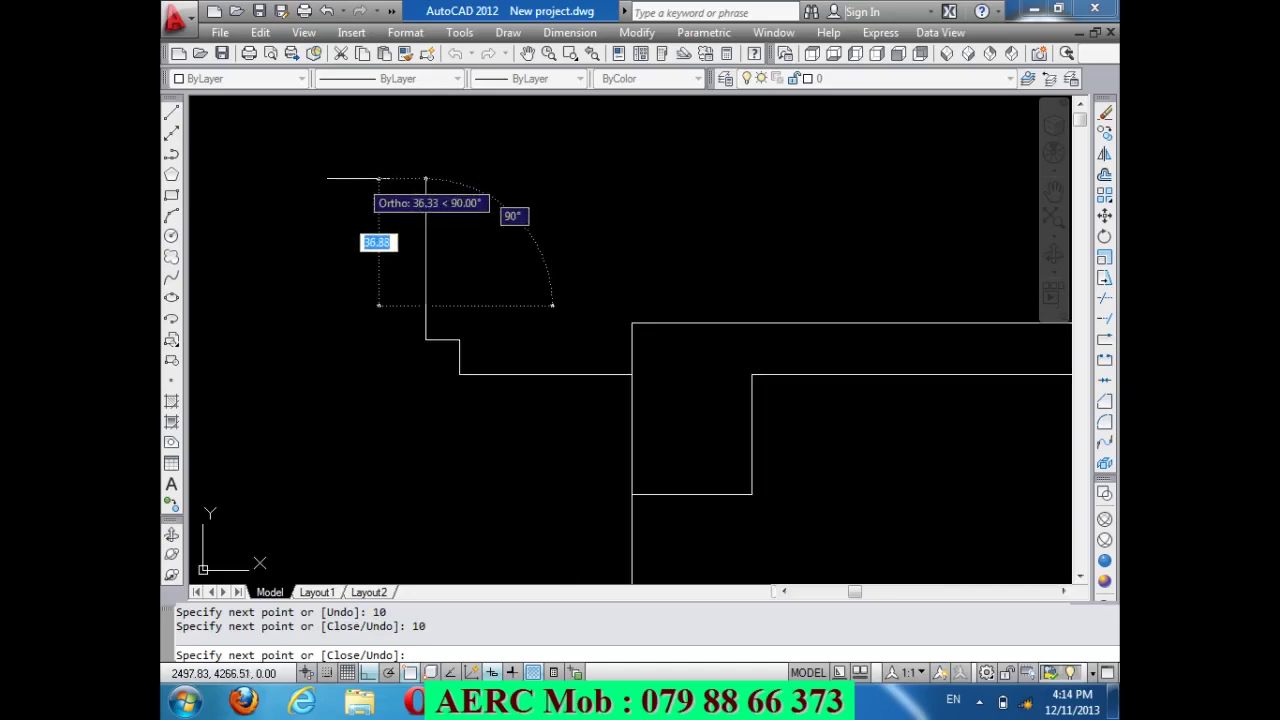
pyautogui.scroll(-2, 500, 215)
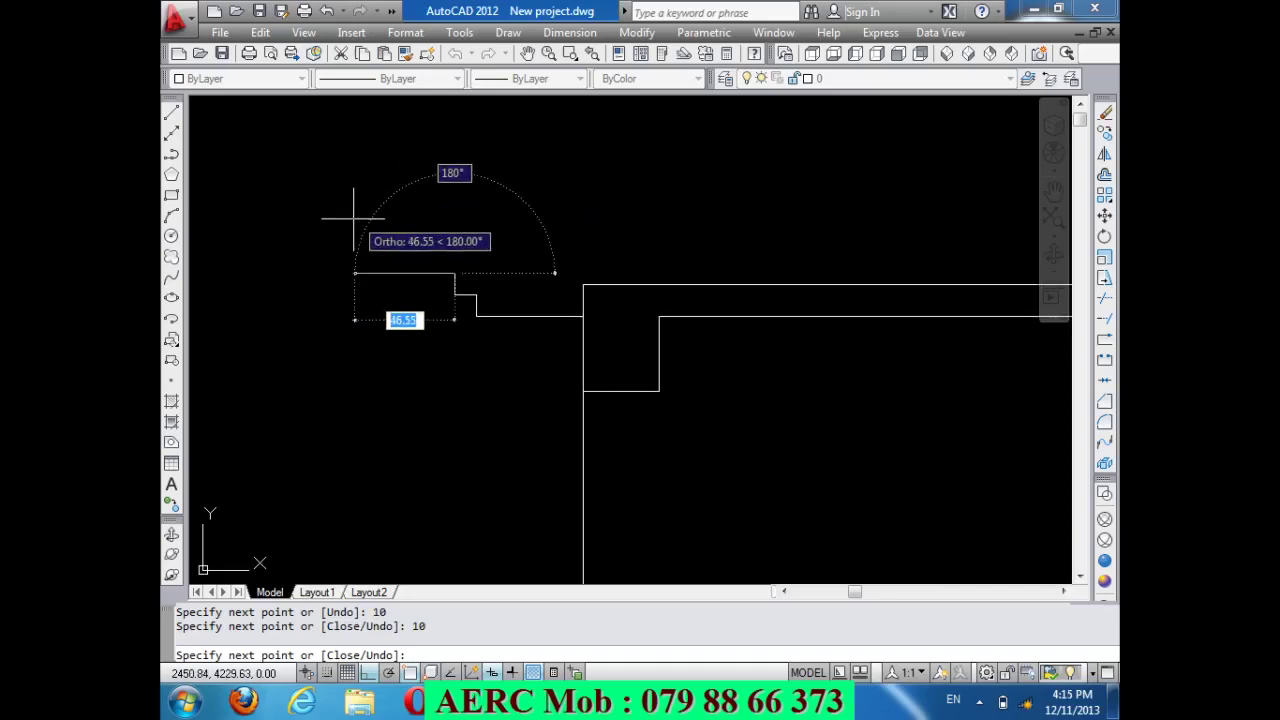
pyautogui.write('10')
pyautogui.press('Return')
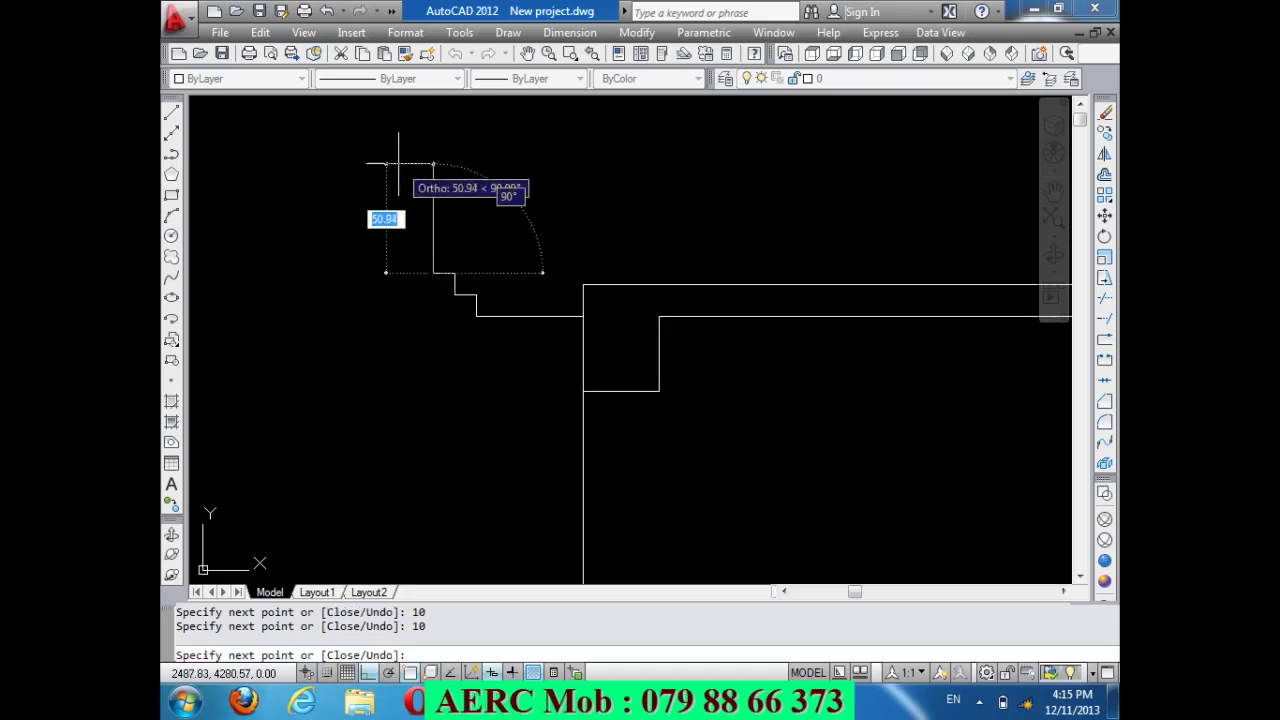
pyautogui.write('10')
pyautogui.press('Return')
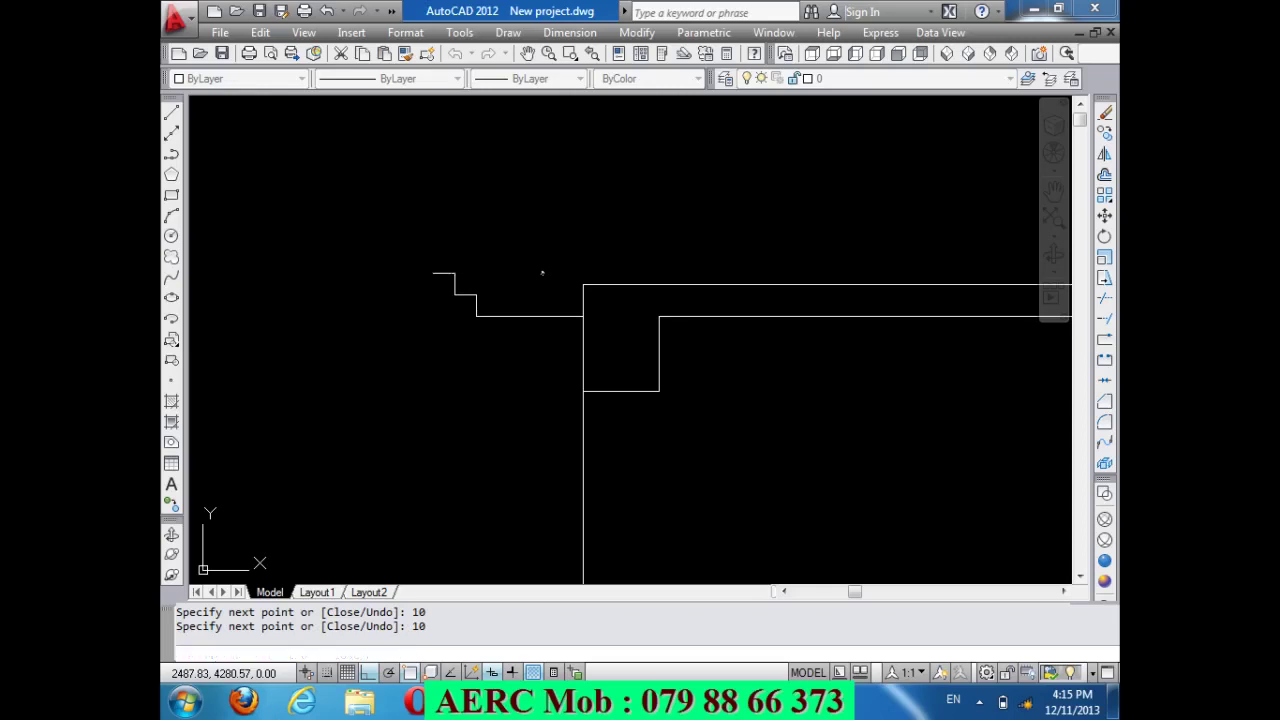
pyautogui.scroll(-2, 510, 220)
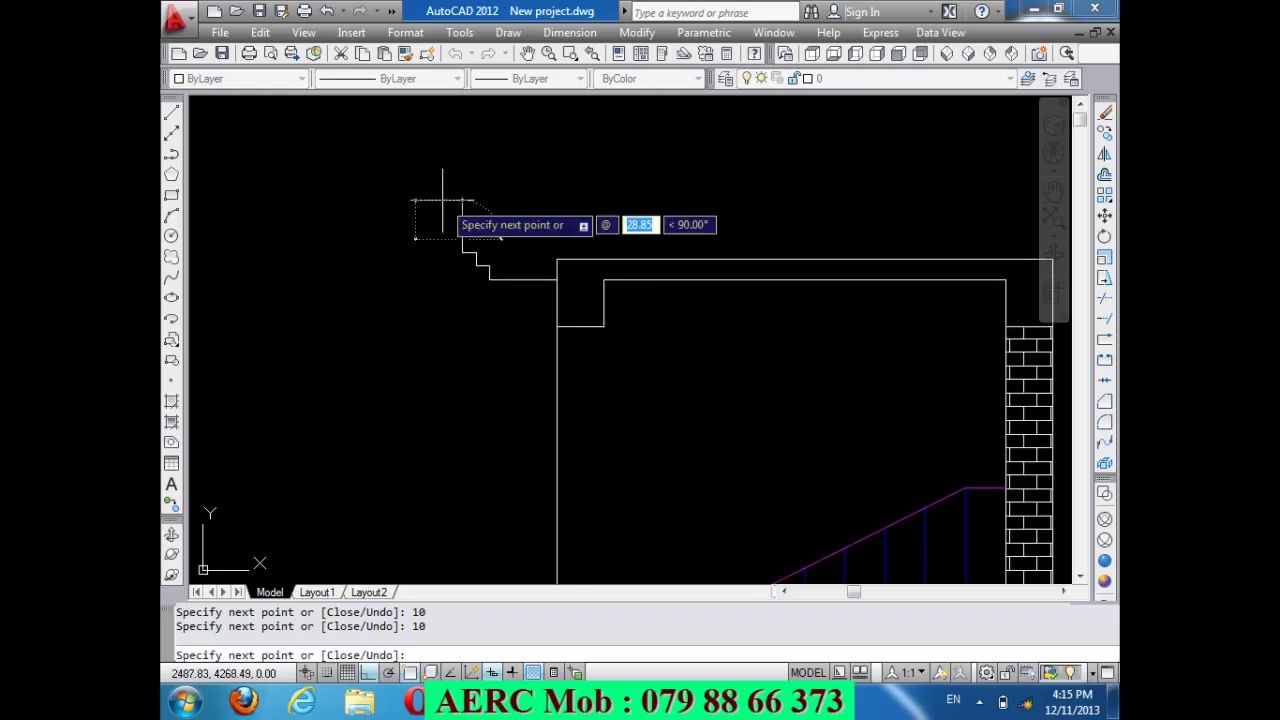
# Add the 30-unit diagonal at 135°, replacing the mistaken 45° attempt.
pyautogui.write('3')
pyautogui.write('0')
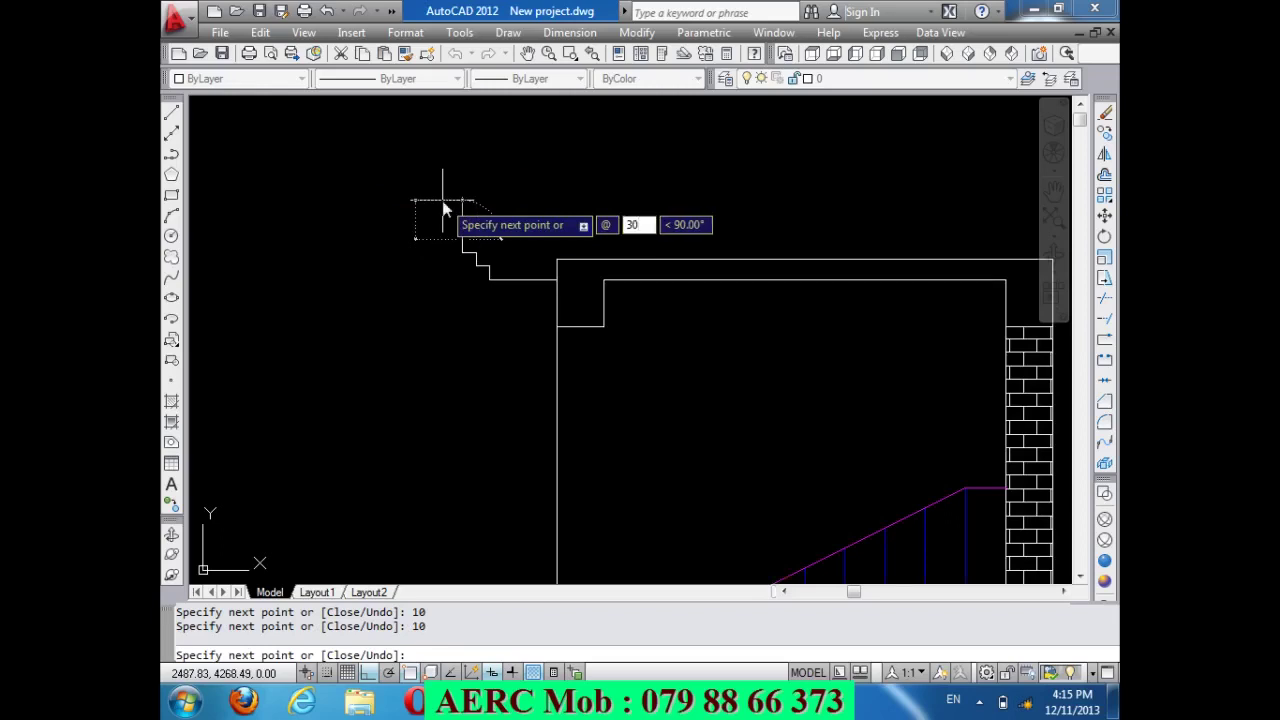
pyautogui.press('Tab')
pyautogui.write('4')
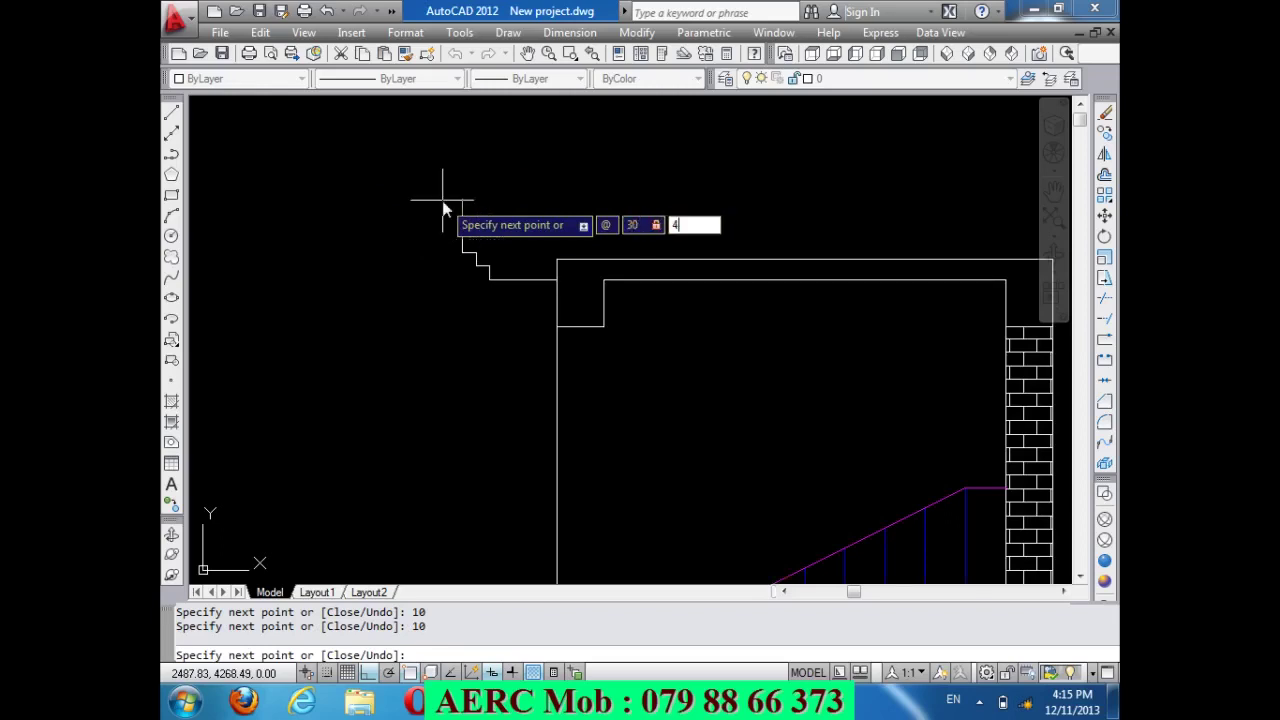
pyautogui.write('5')
pyautogui.press('Return')
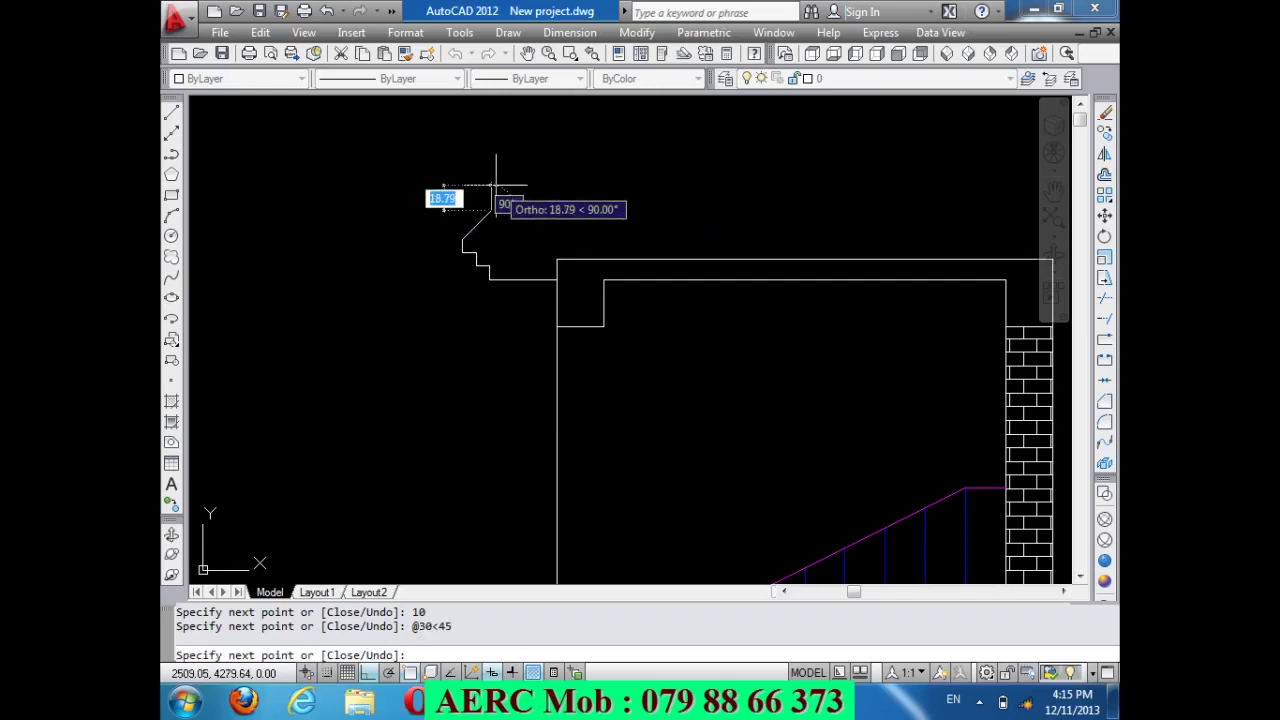
pyautogui.hotkey('ctrl', 'z')
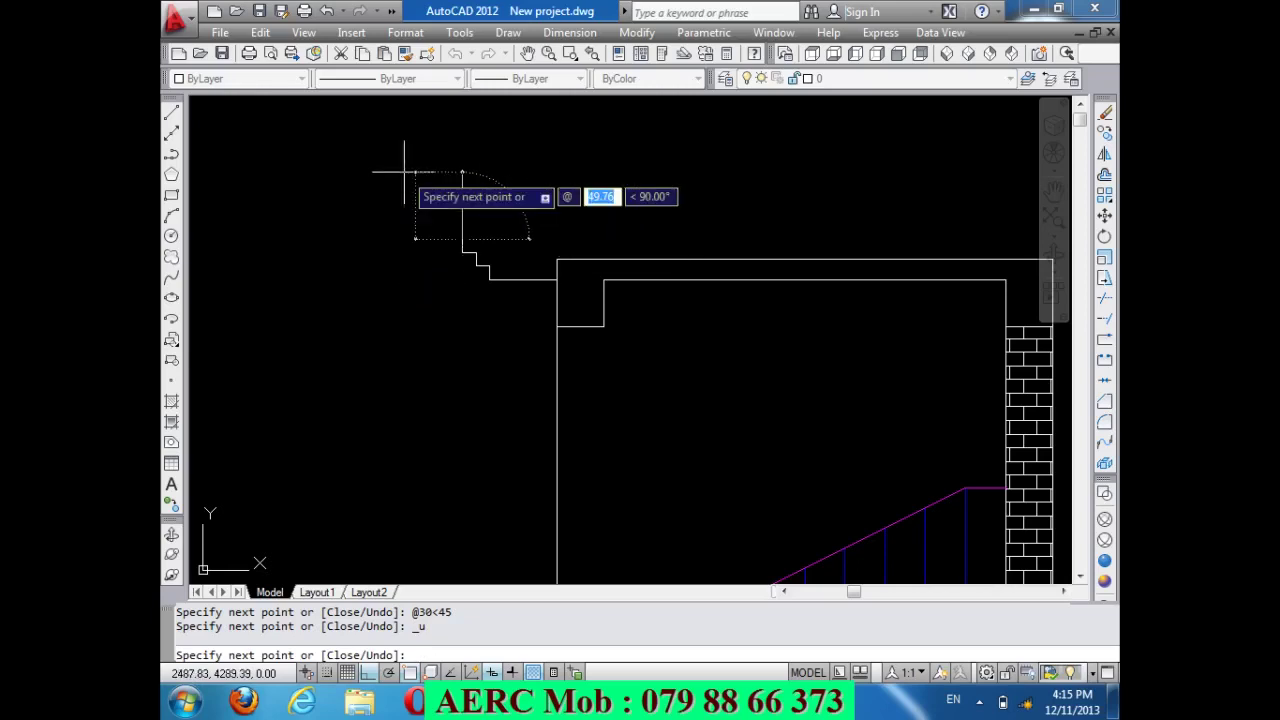
pyautogui.write('30')
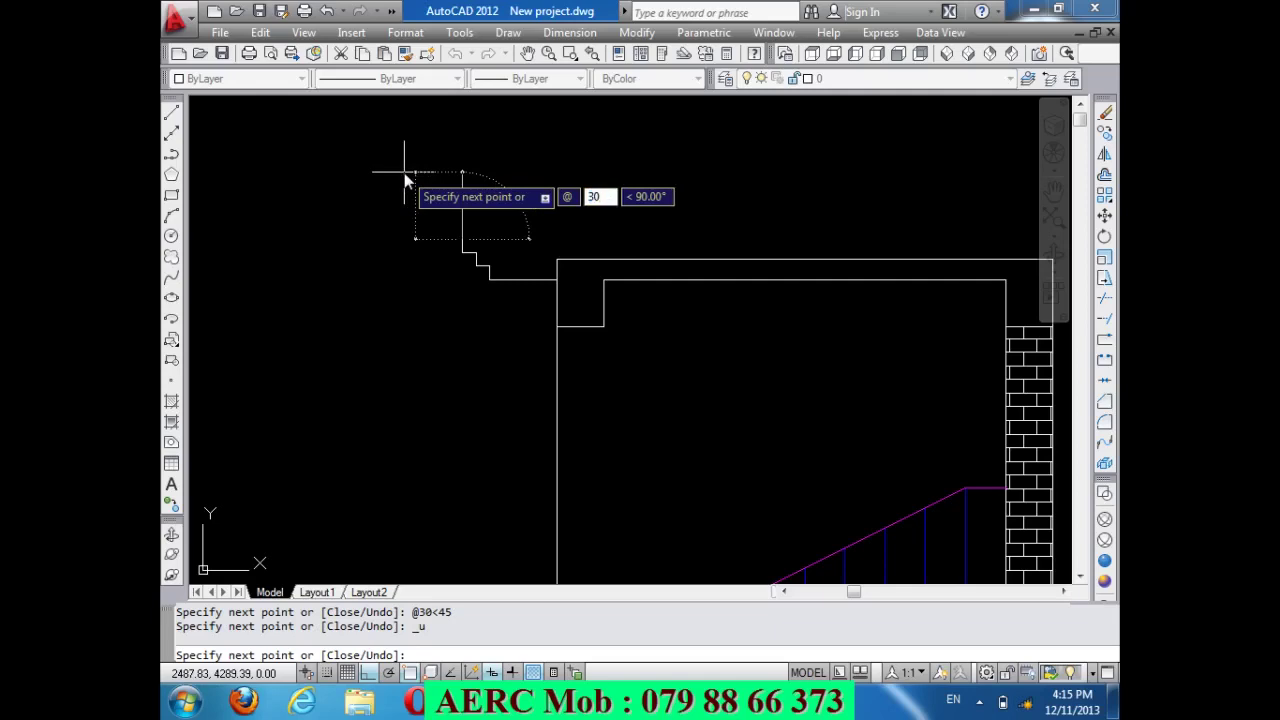
pyautogui.press('Tab')
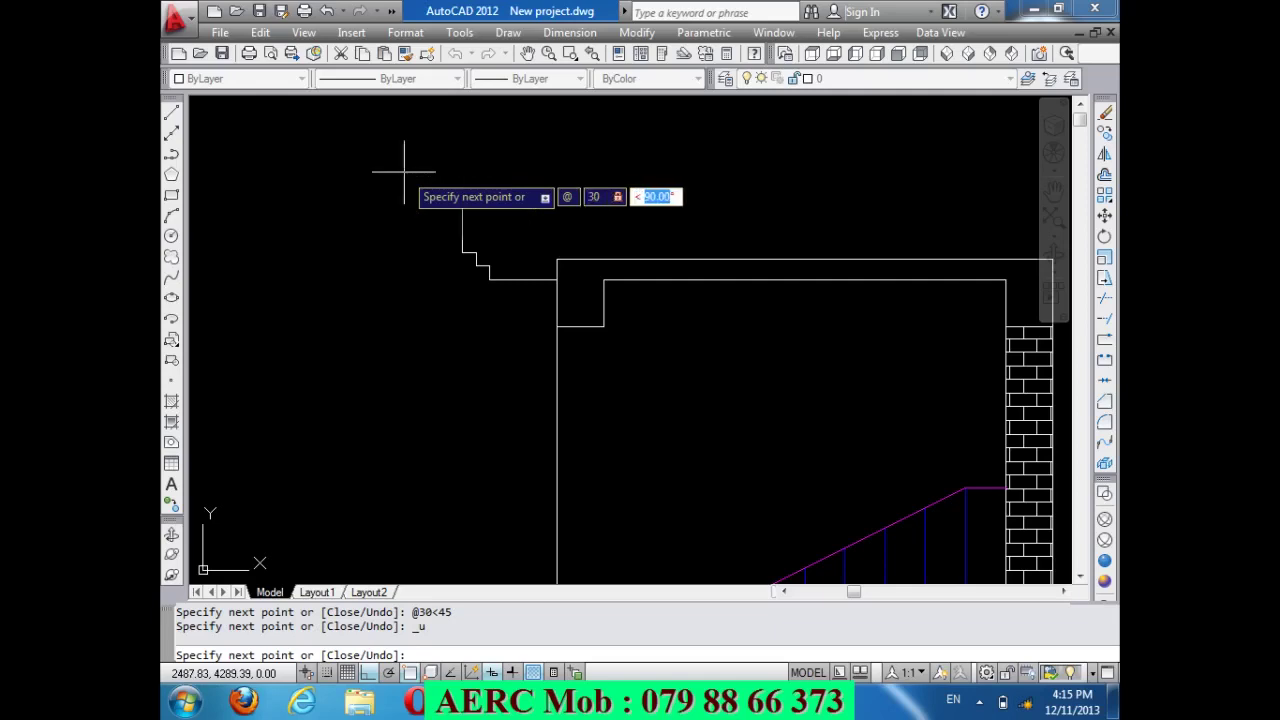
pyautogui.write('135')
pyautogui.press('Return')
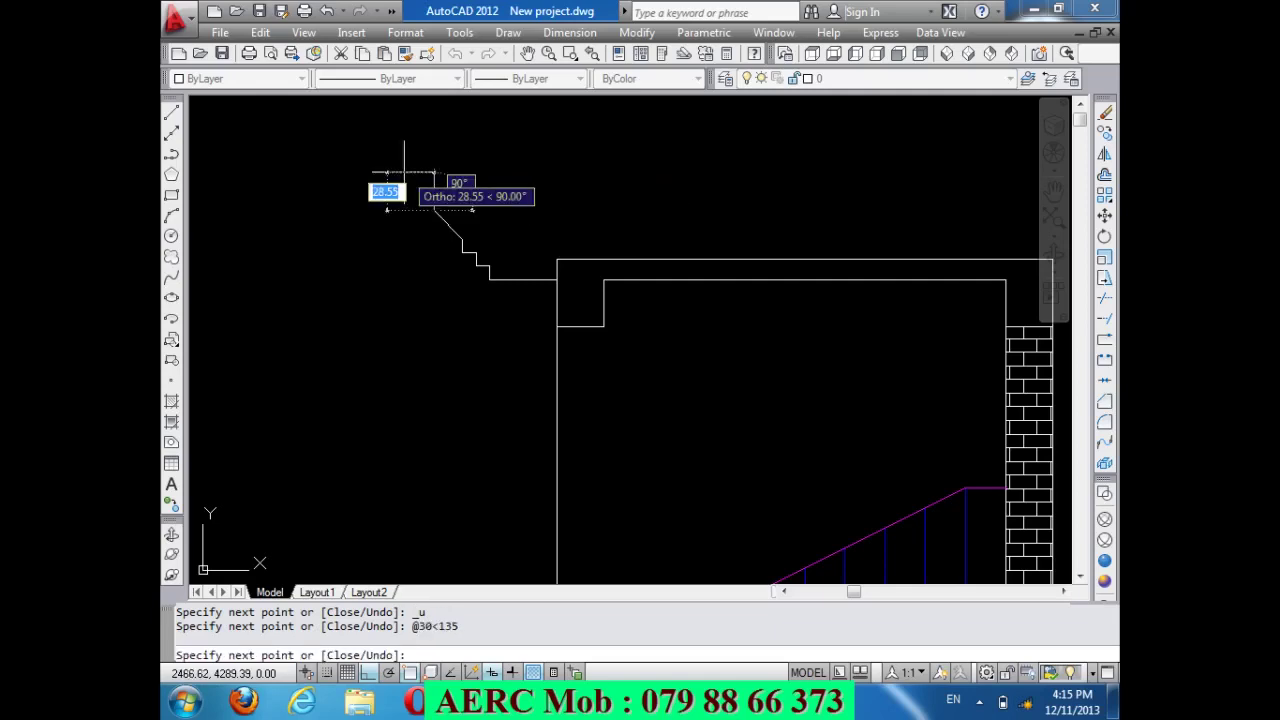
pyautogui.scroll(2, 420, 156)
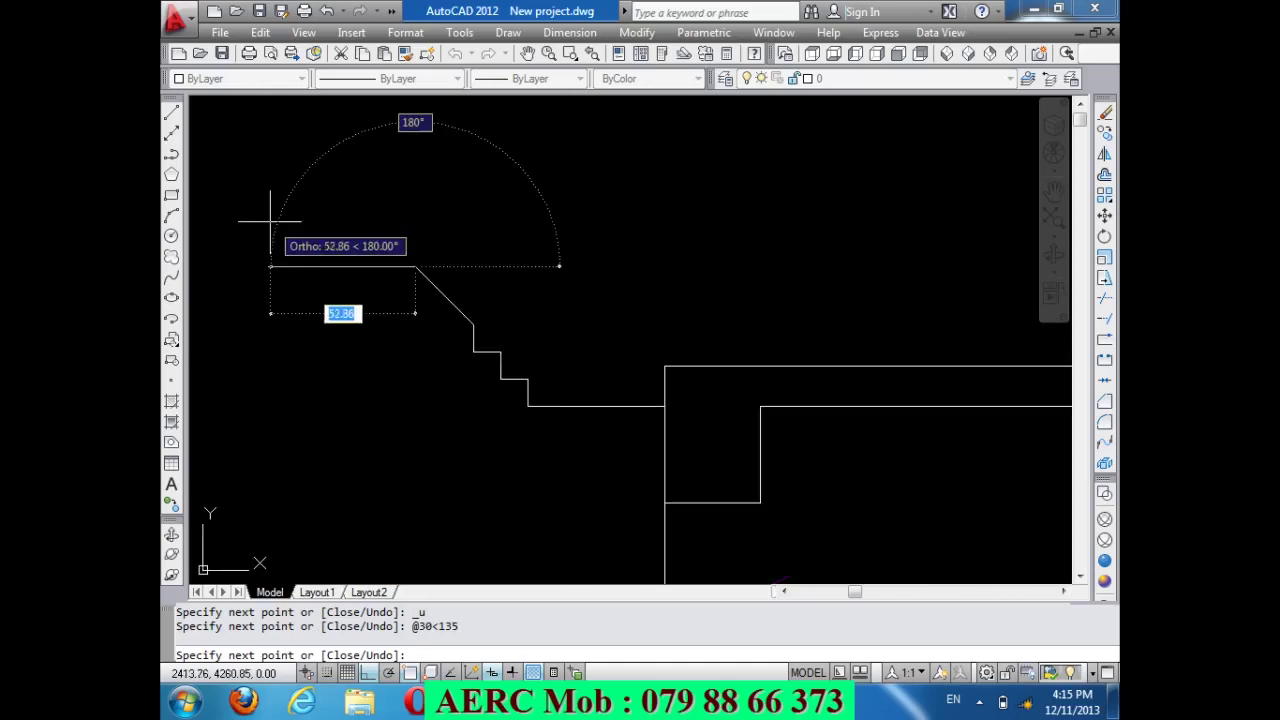
# Finish the profile with four more 10-unit step segments and end the line.
pyautogui.write('10')
pyautogui.press('Return')
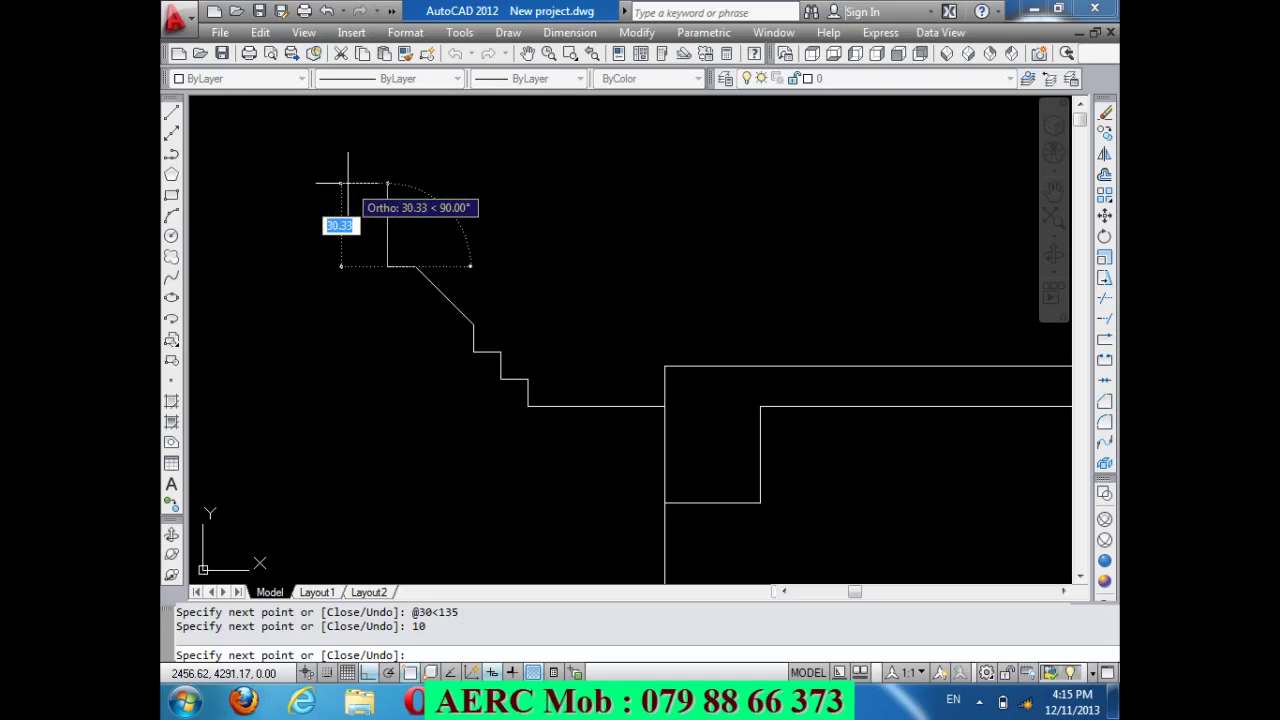
pyautogui.scroll(-2, 348, 183)
pyautogui.scroll(-2, 348, 183)
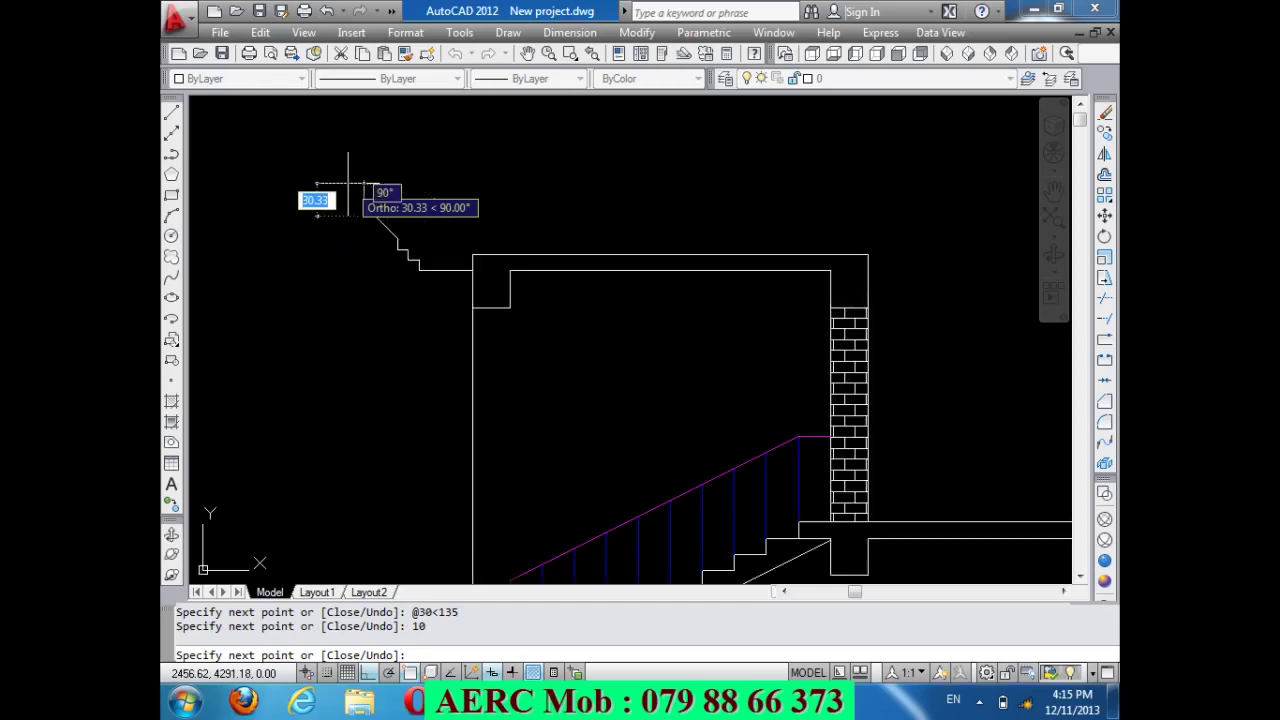
pyautogui.scroll(2, 348, 183)
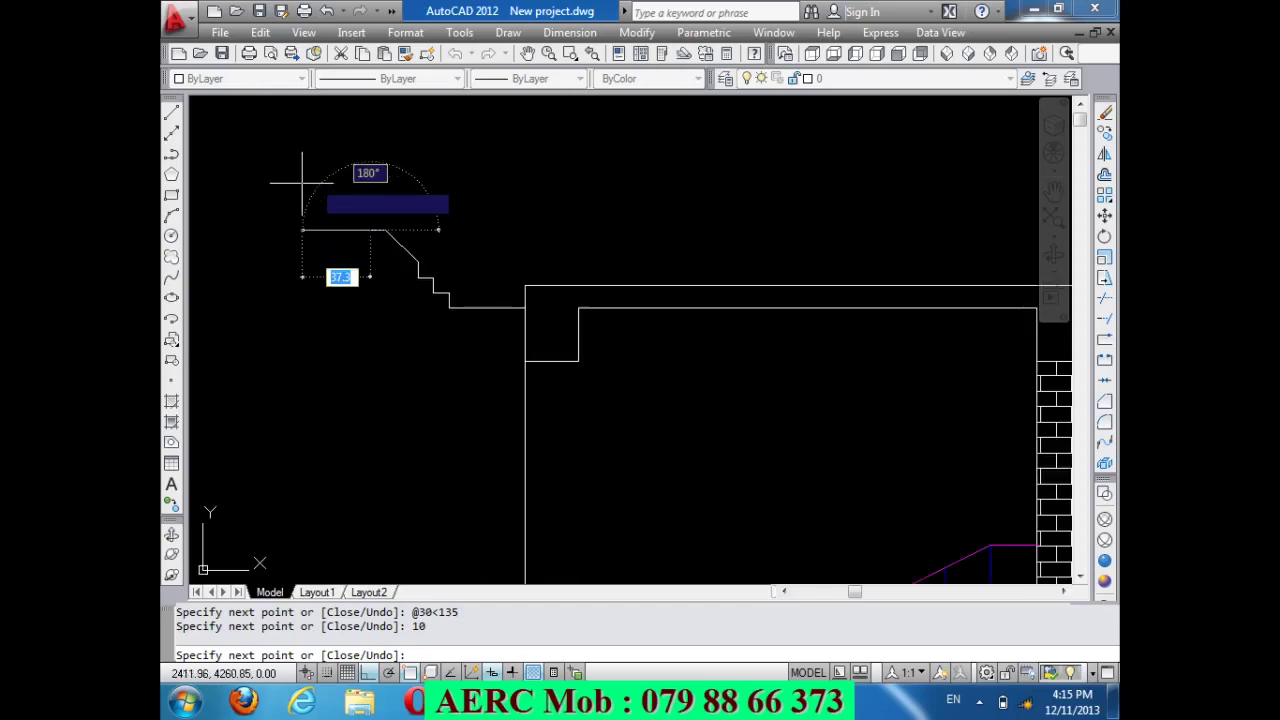
pyautogui.write('1')
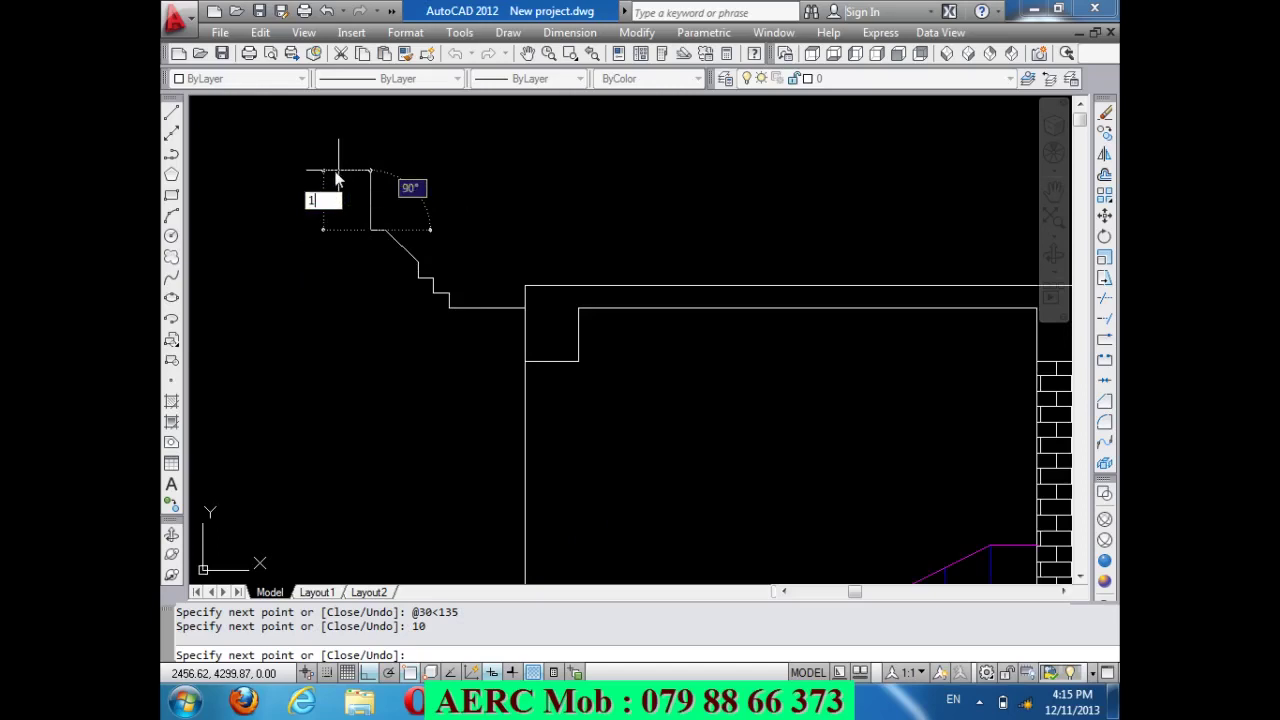
pyautogui.write('0')
pyautogui.press('Return')
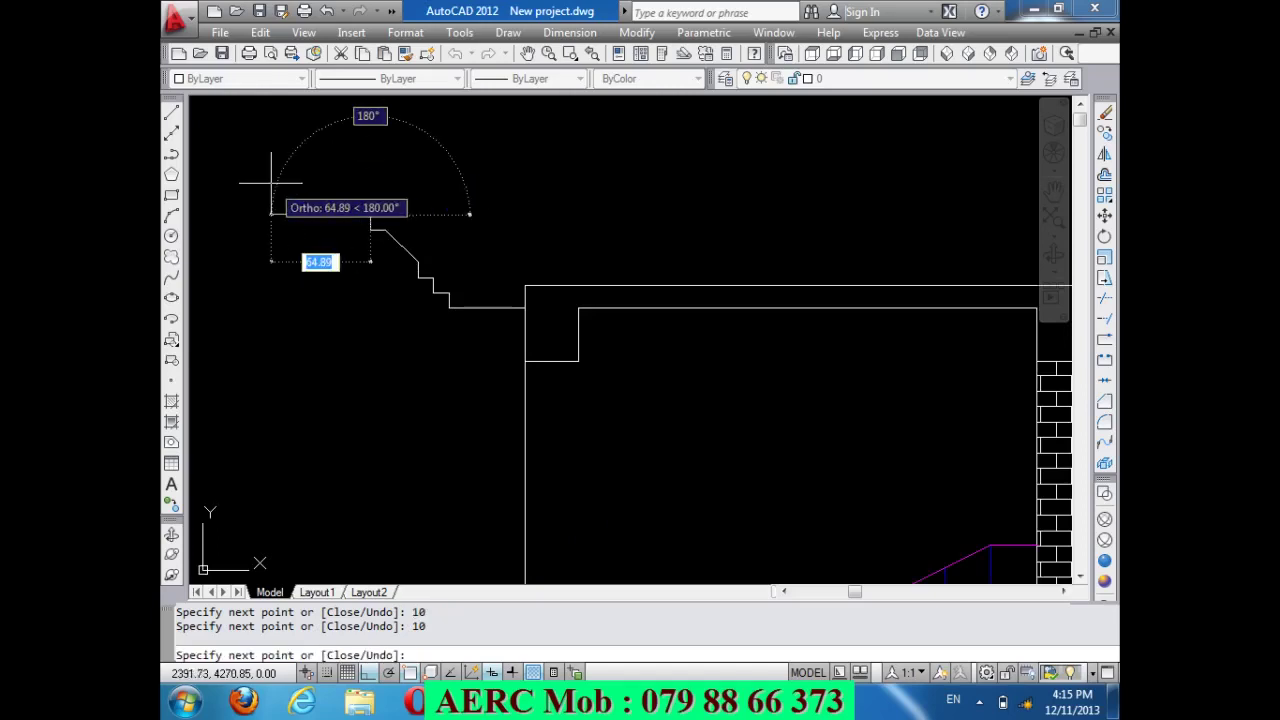
pyautogui.write('10')
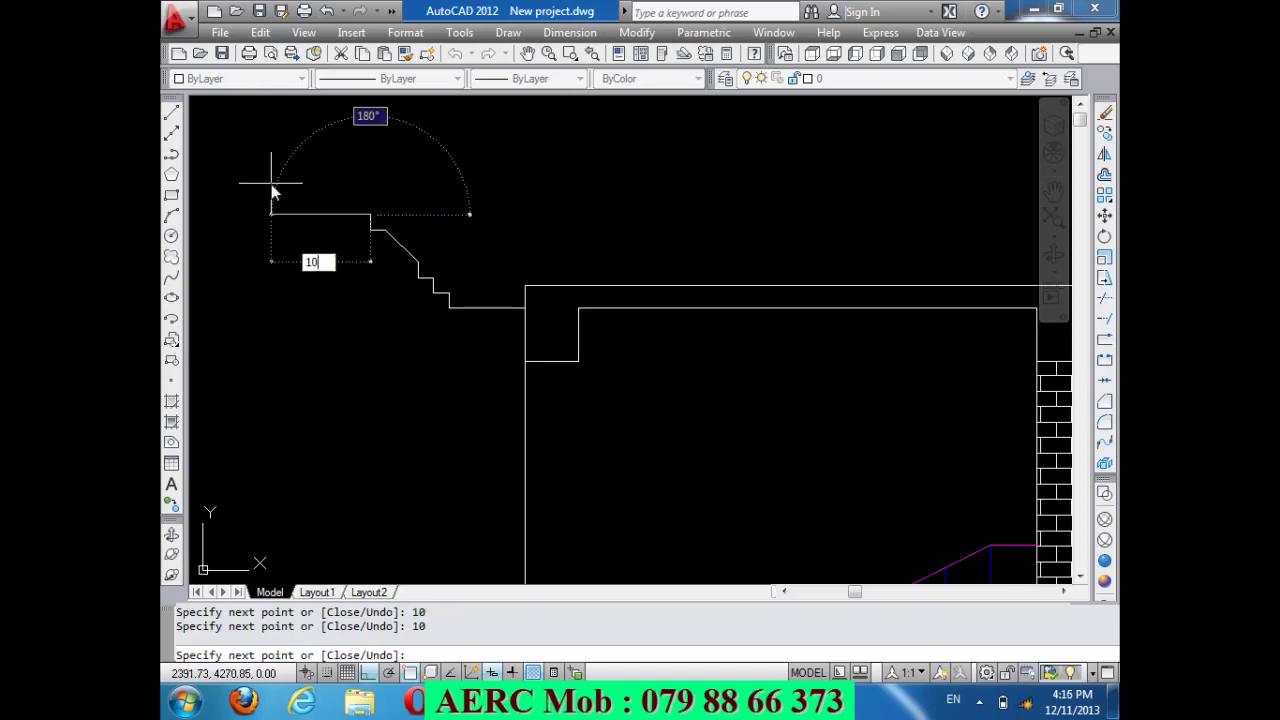
pyautogui.press('Return')
pyautogui.write('10')
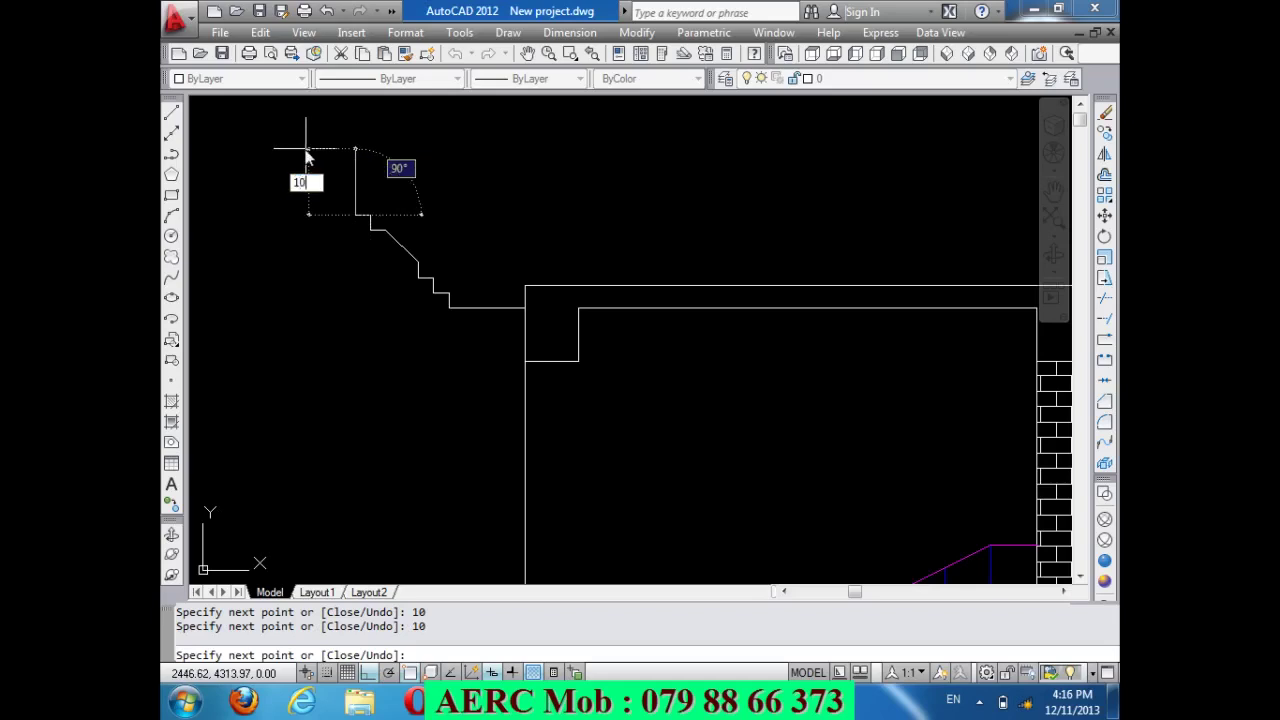
pyautogui.press('Return')
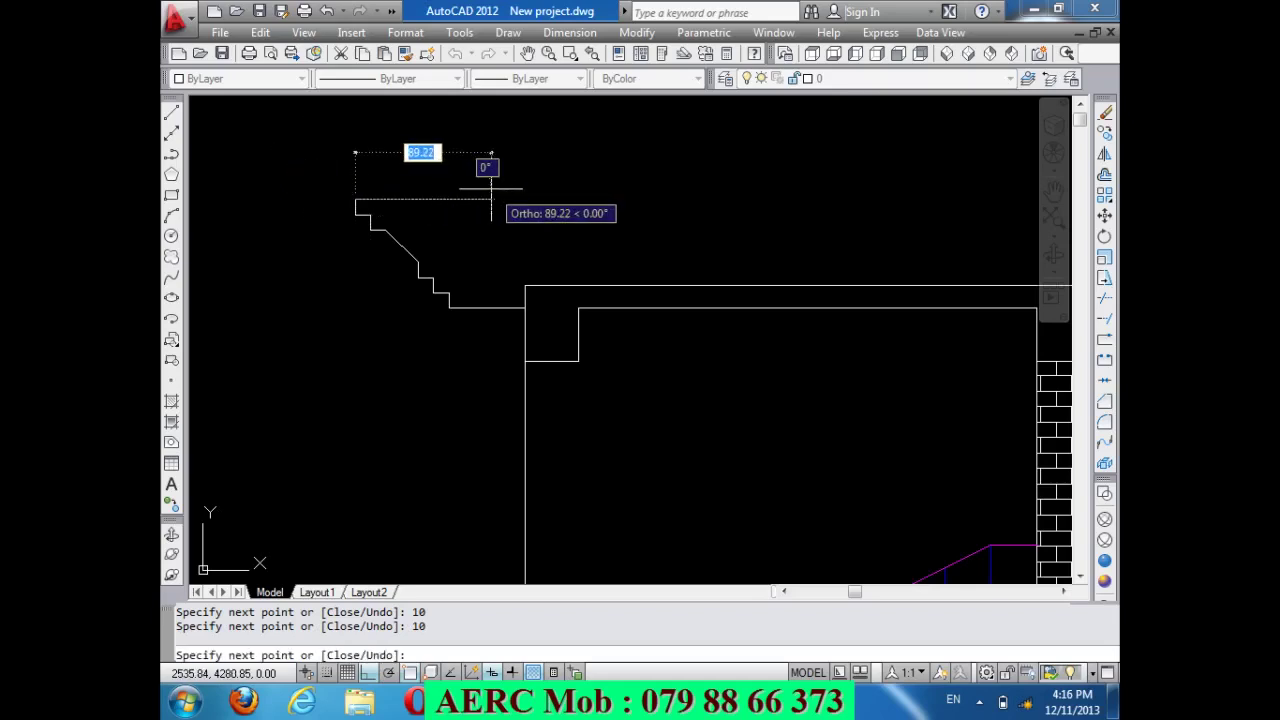
pyautogui.press('Return')
pyautogui.scroll(2, 400, 248)
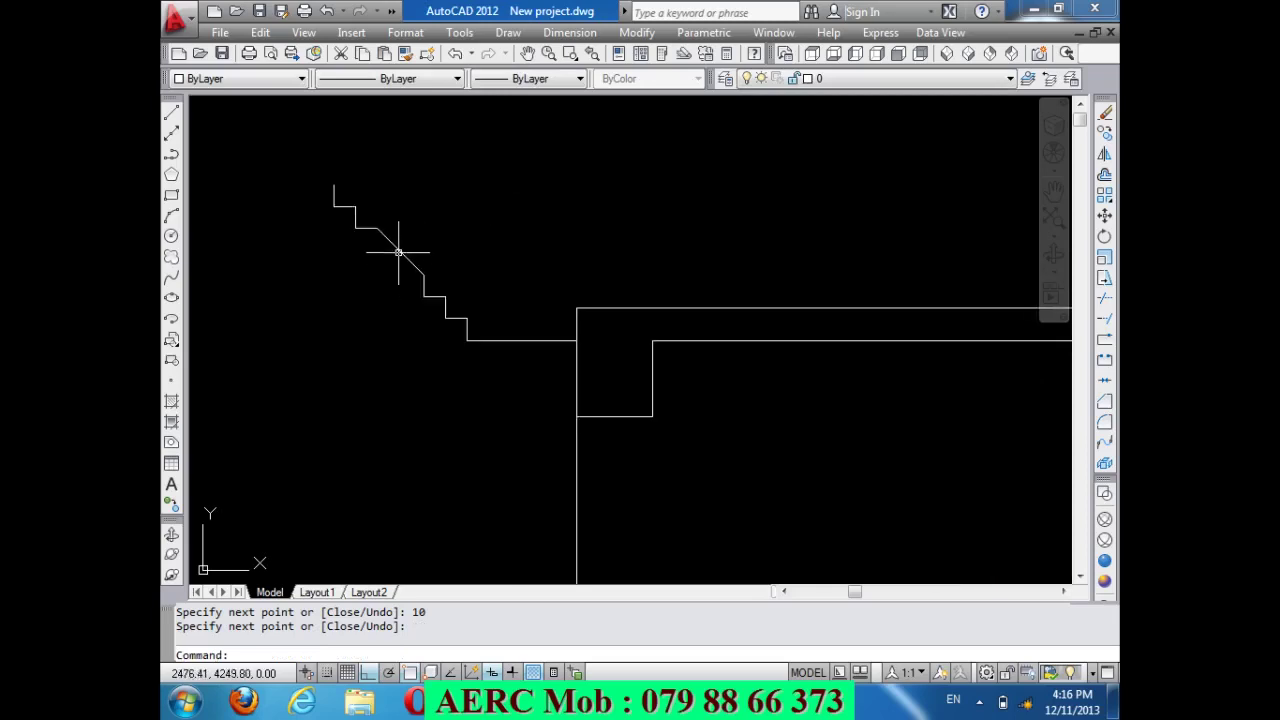
# Delete the 135° diagonal and draw a start-end-direction arc between the two step corners.
pyautogui.click(398, 252)
pyautogui.press('Delete')
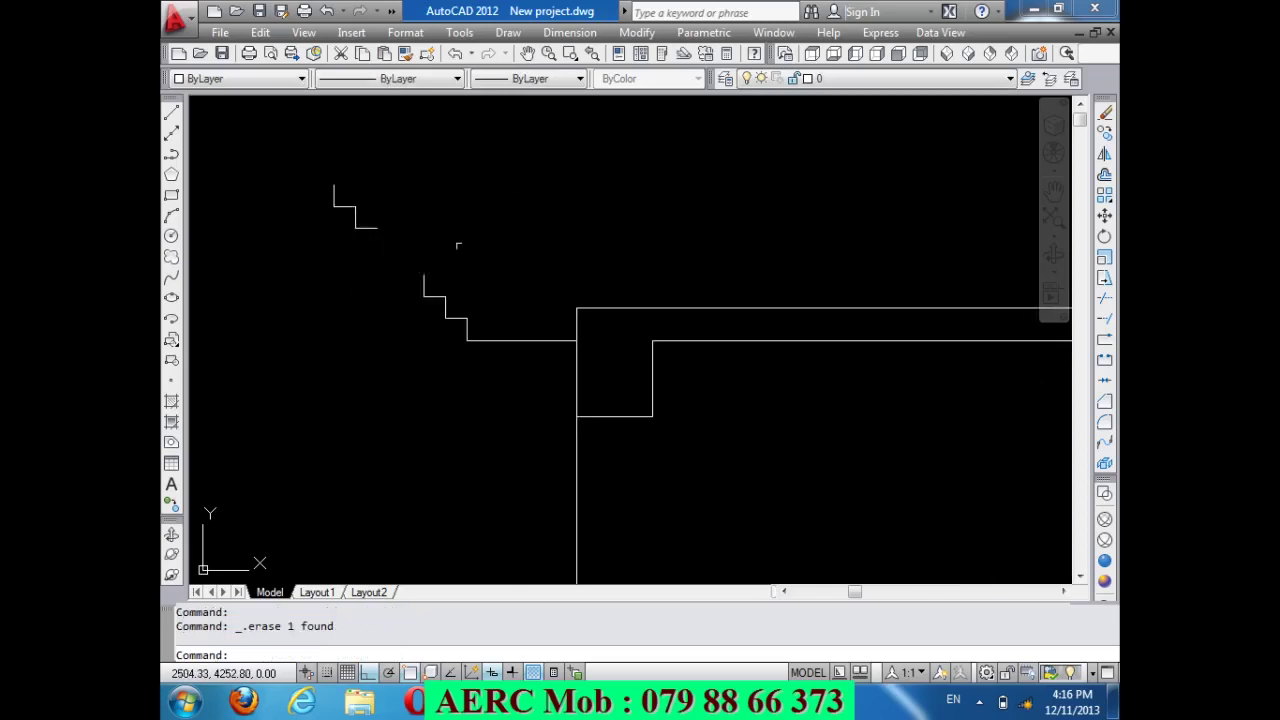
pyautogui.click(508, 32)
pyautogui.moveTo(526, 284)
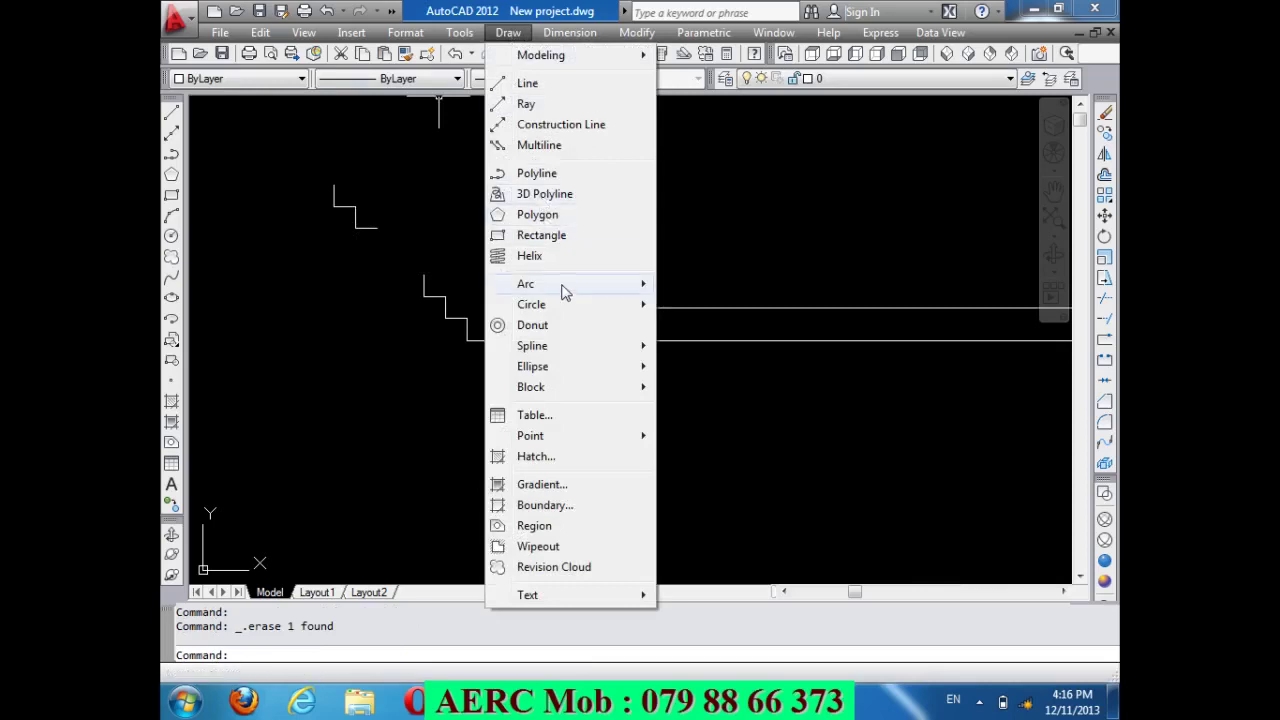
pyautogui.click(733, 401)
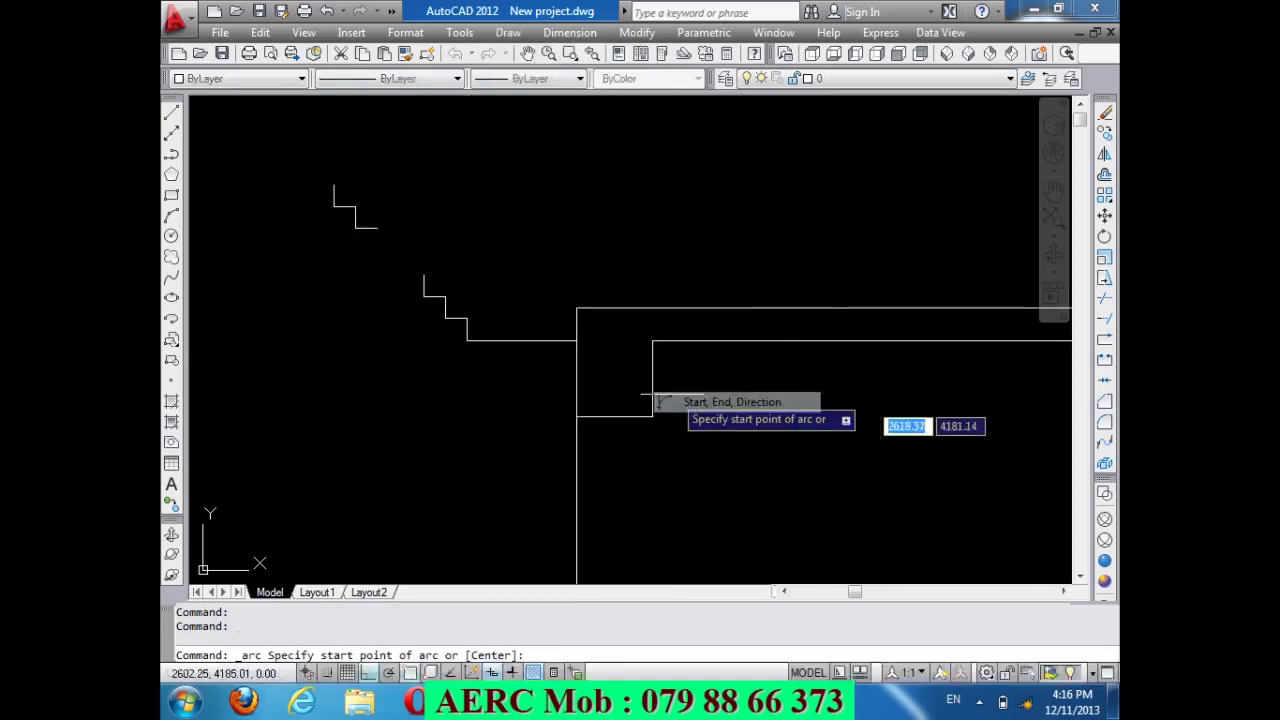
pyautogui.click(377, 228)
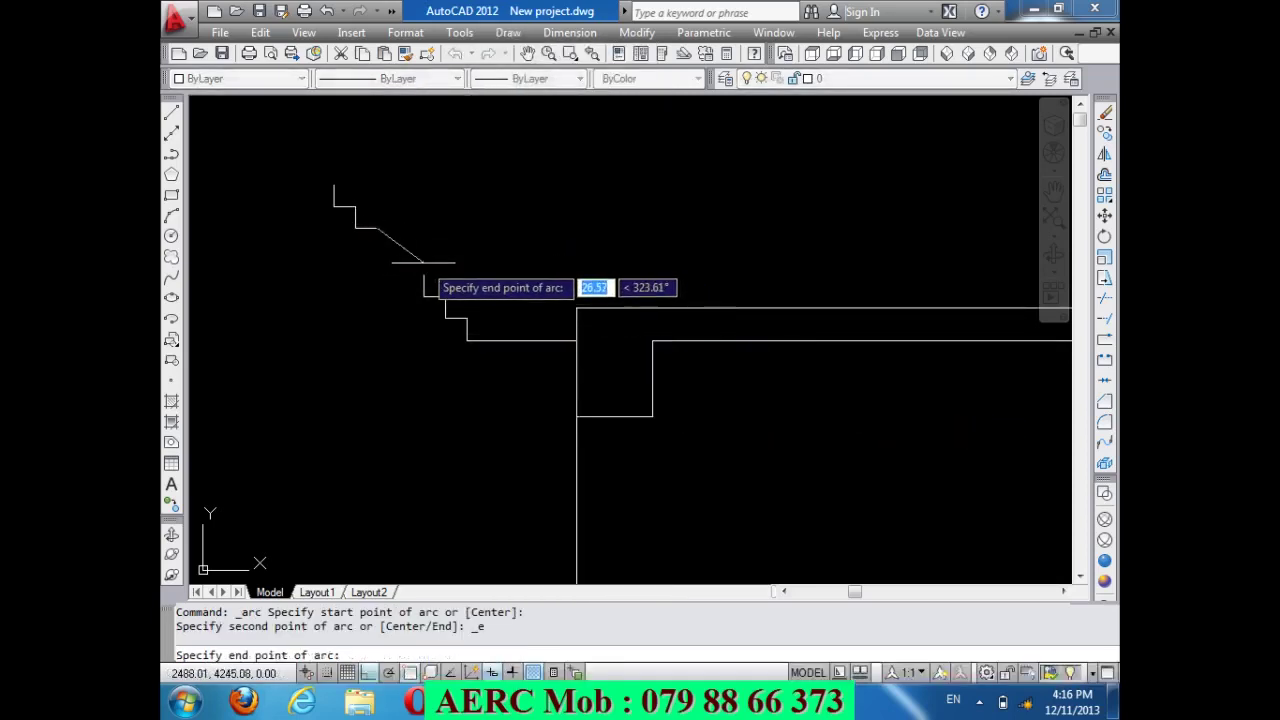
pyautogui.click(424, 274)
pyautogui.click(464, 216)
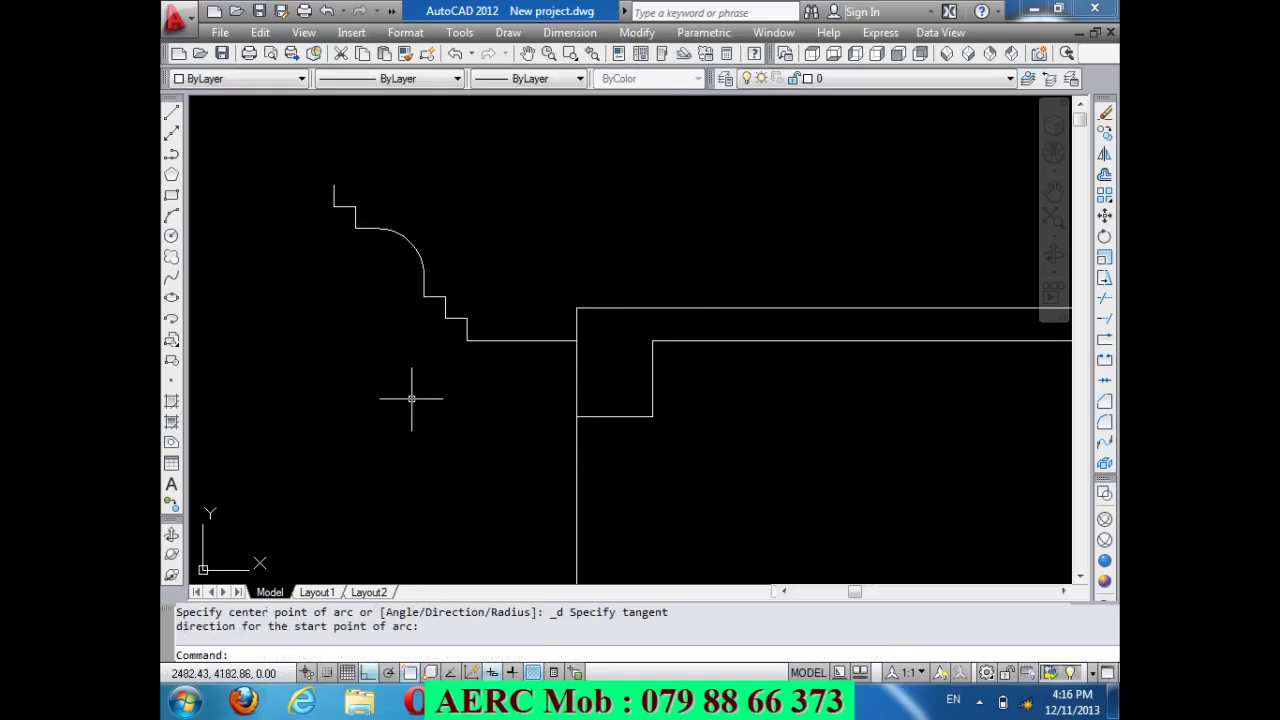
pyautogui.write('l')
pyautogui.press('Return')
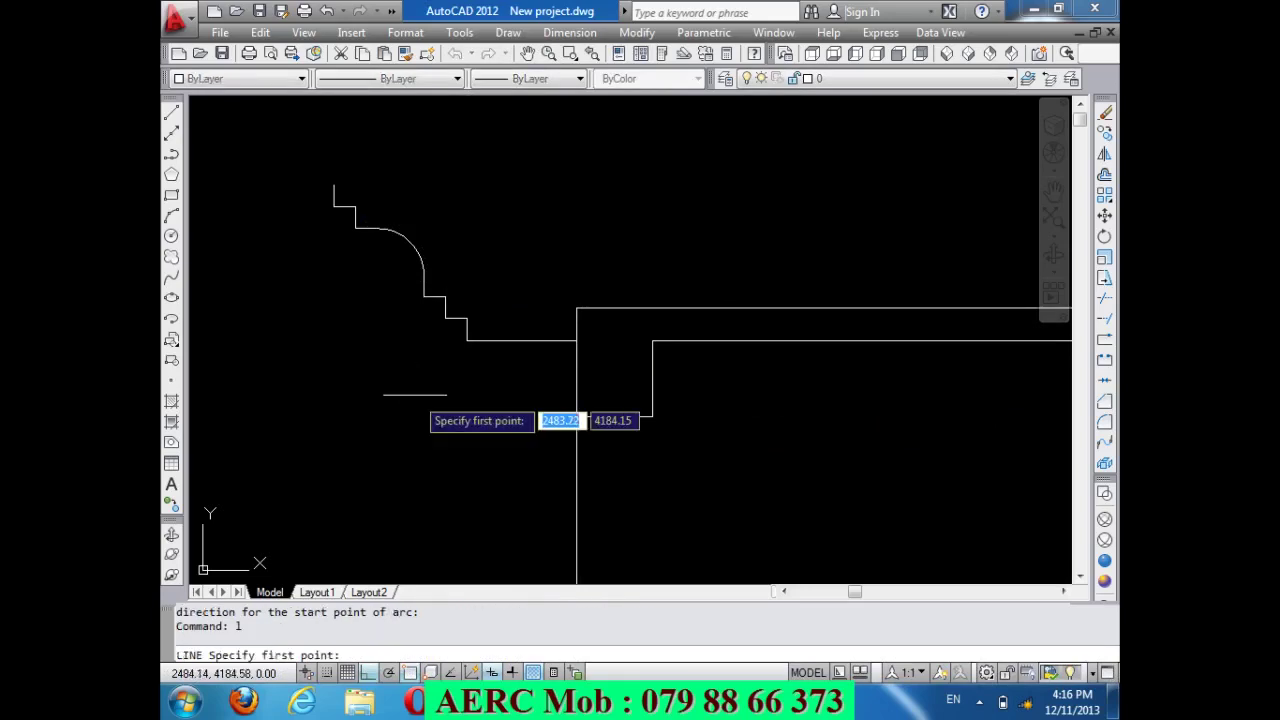
# Draw a 15-unit top line, then a diagonal back edge down to the lower line's midpoint.
pyautogui.click(333, 185)
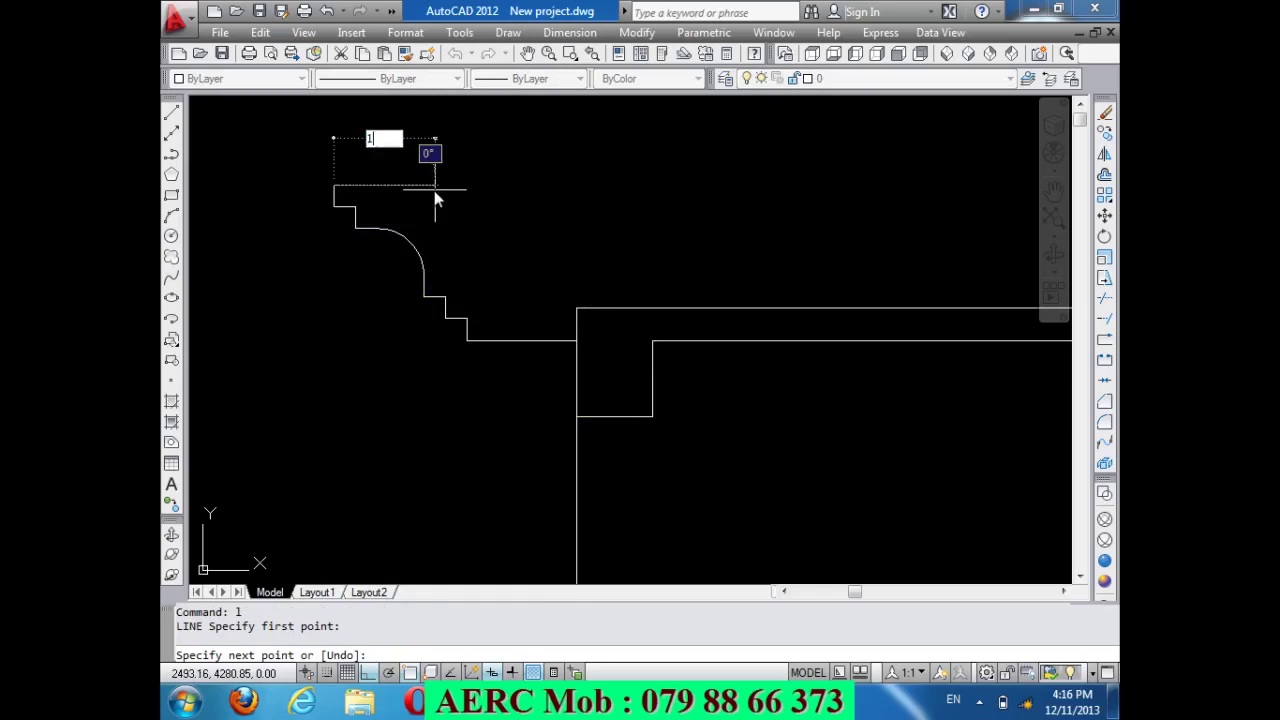
pyautogui.write('15')
pyautogui.press('Return')
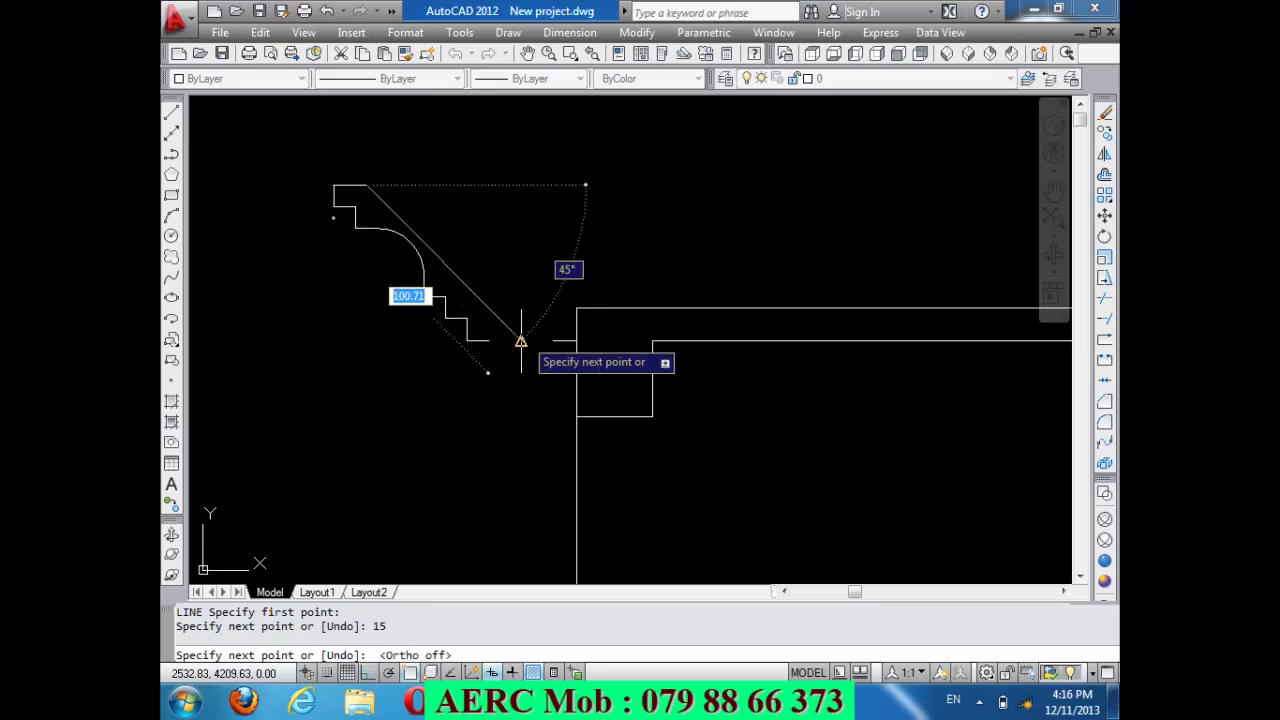
pyautogui.press('F8')
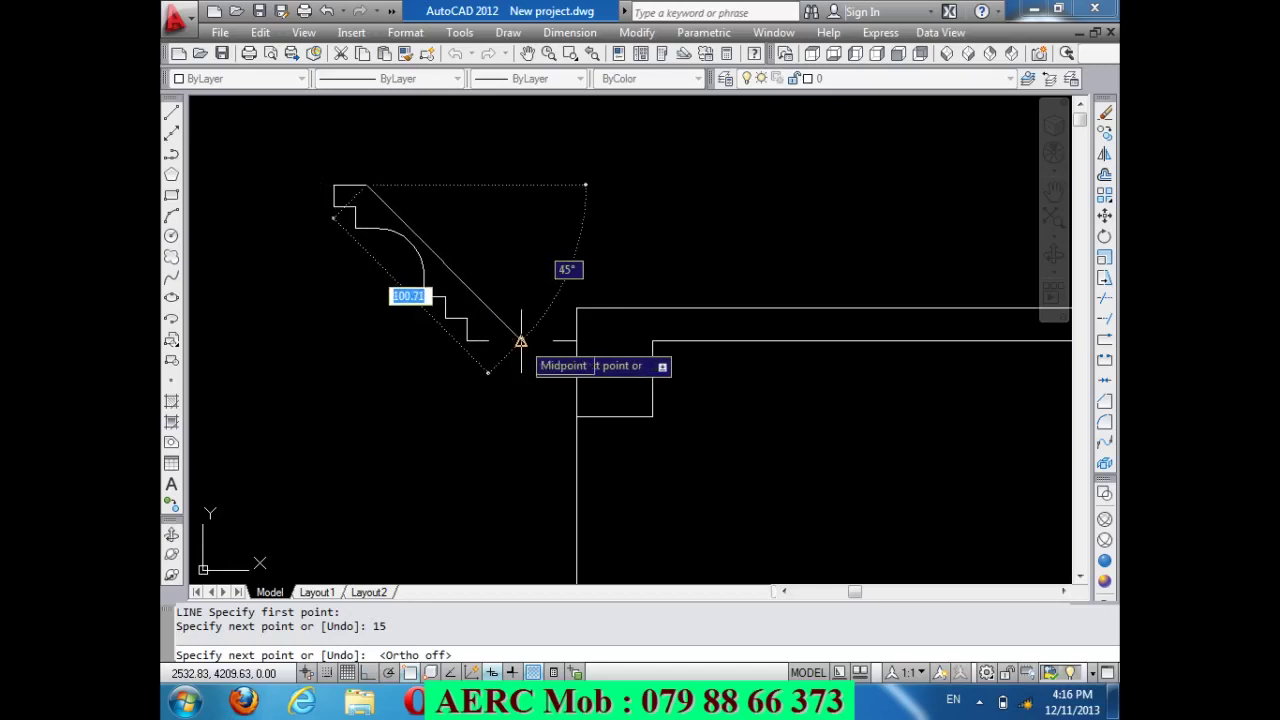
pyautogui.click(521, 342)
pyautogui.press('Return')
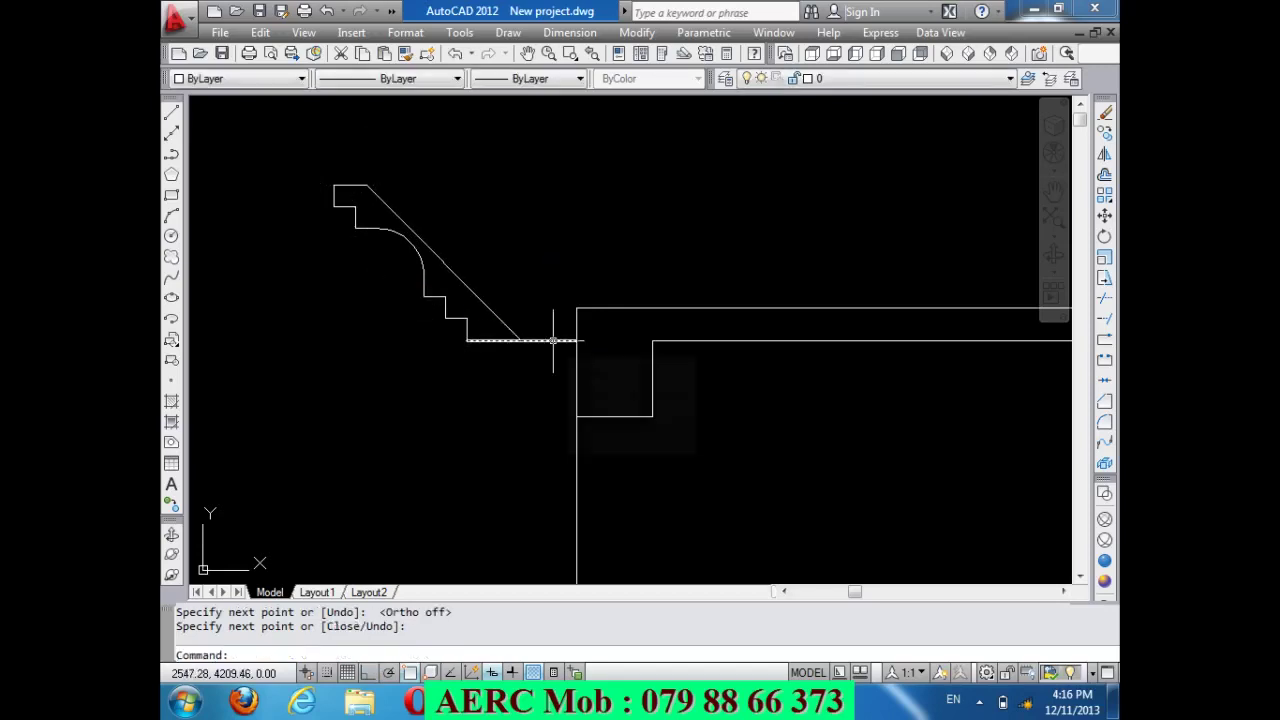
# Extend the top horizontal line to the diagonal and trim off the excess moulding line.
pyautogui.write('3')
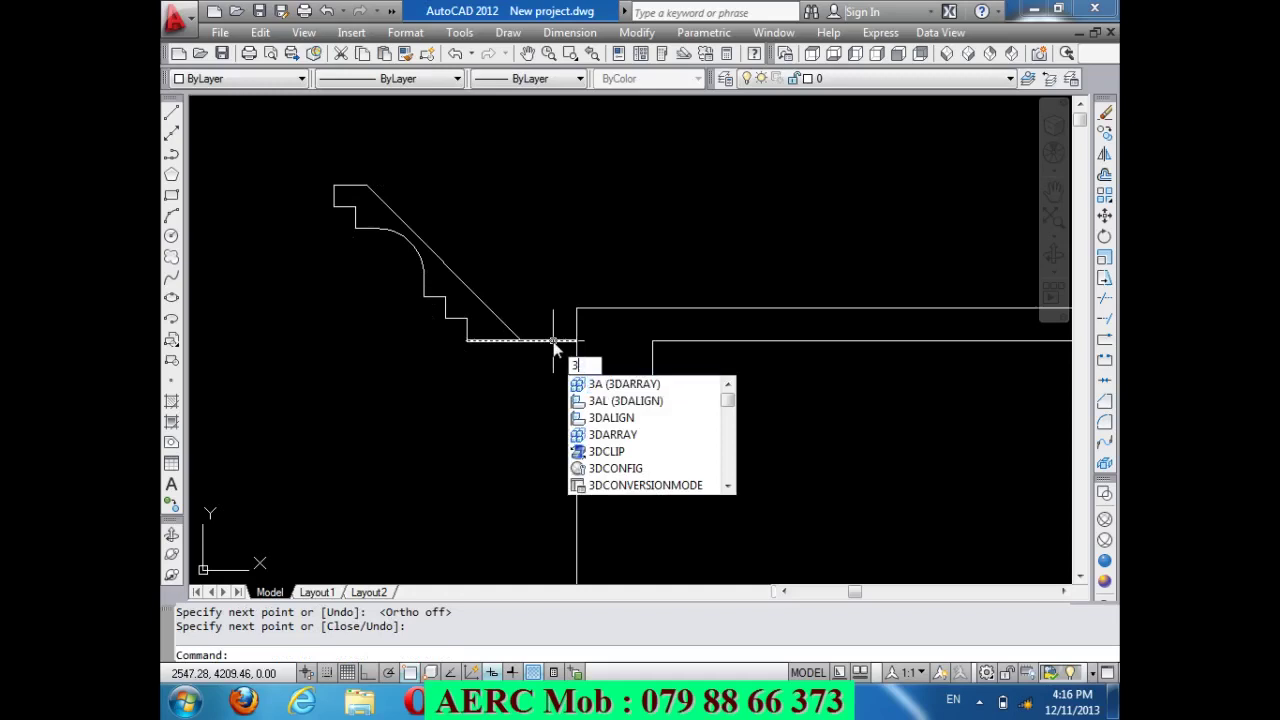
pyautogui.write('EX')
pyautogui.press('Return')
pyautogui.press('Return')
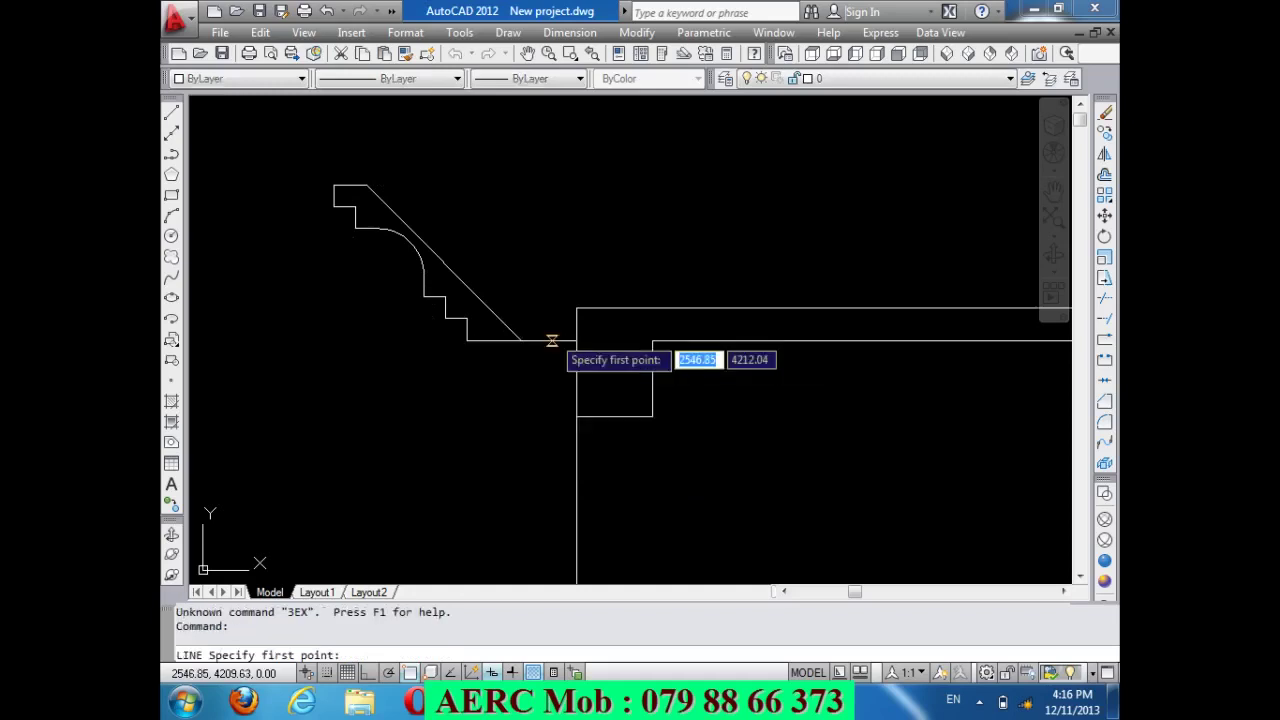
pyautogui.press('Escape')
pyautogui.write('E')
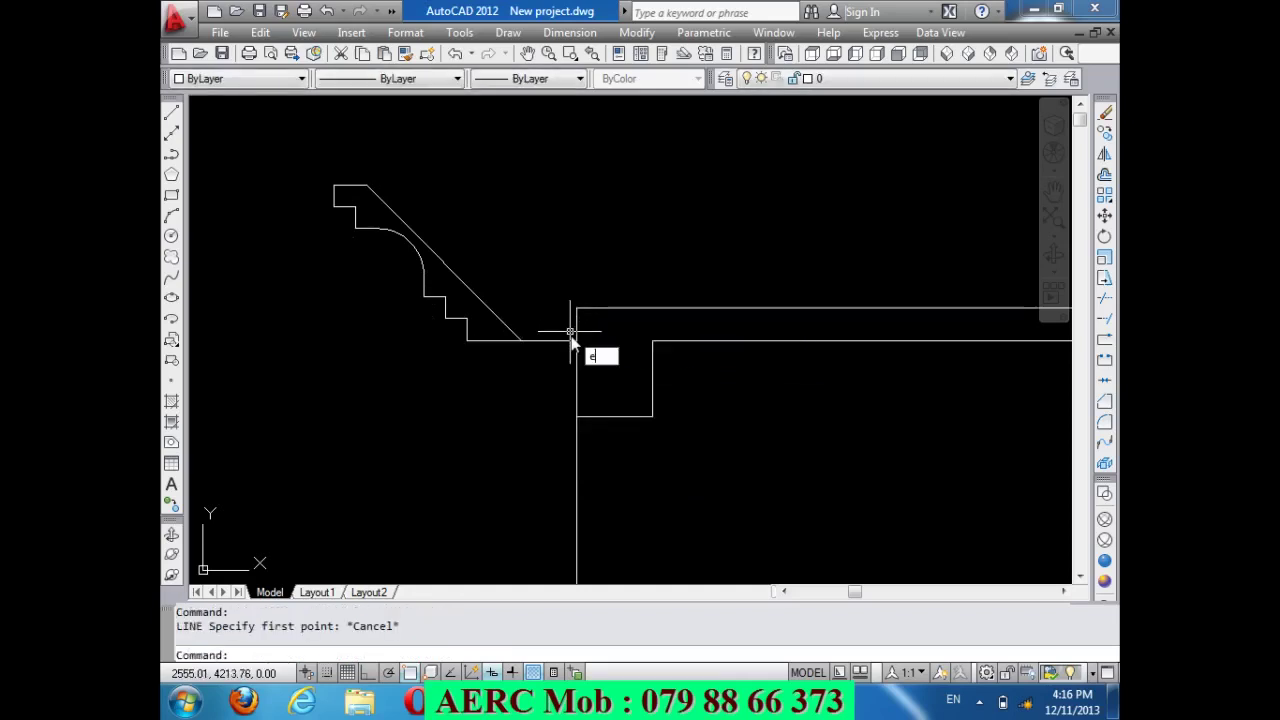
pyautogui.write('X')
pyautogui.press('Return')
pyautogui.press('Return')
pyautogui.click(596, 309)
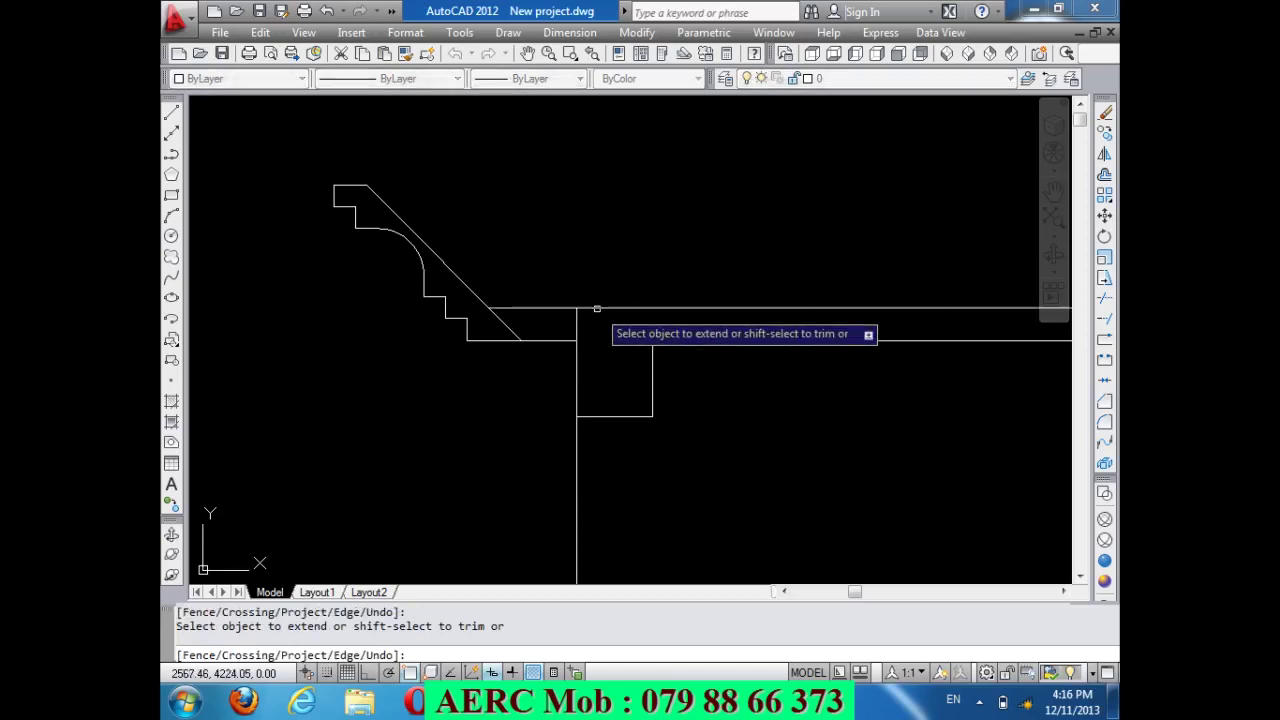
pyautogui.press('Return')
pyautogui.write('tr')
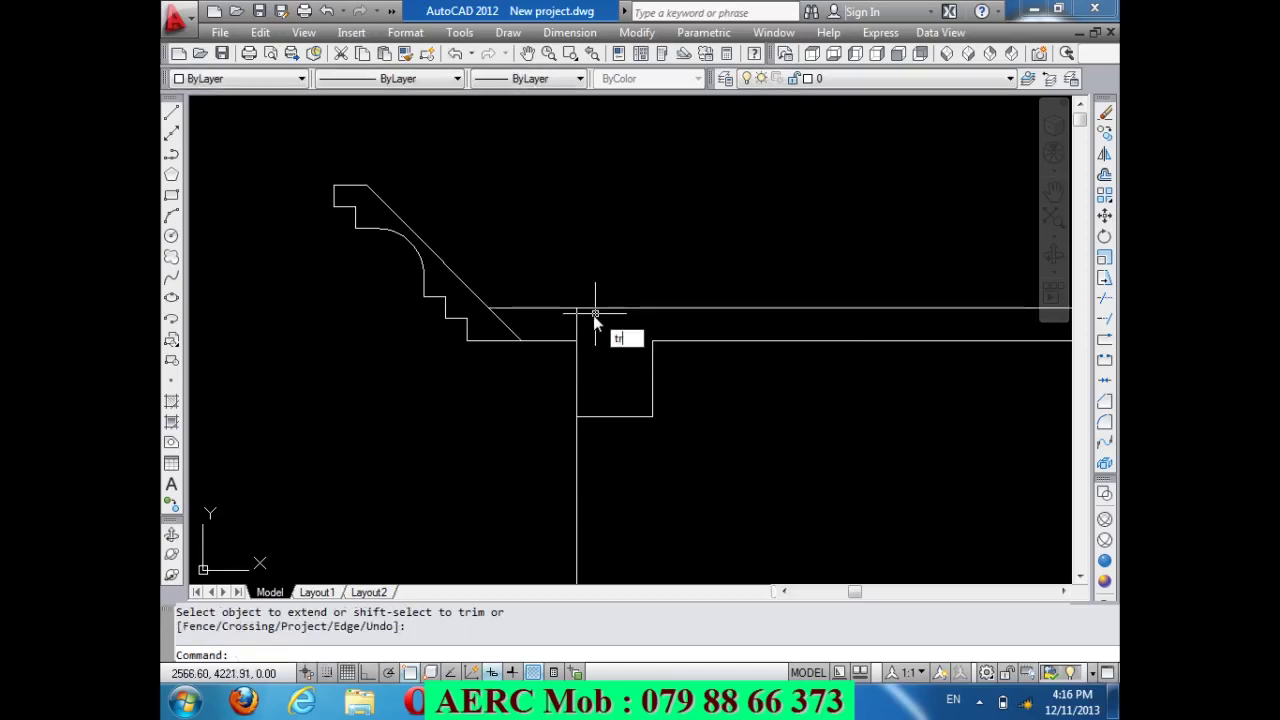
pyautogui.press('Return')
pyautogui.press('Return')
pyautogui.click(503, 322)
pyautogui.scroll(-3, 392, 300)
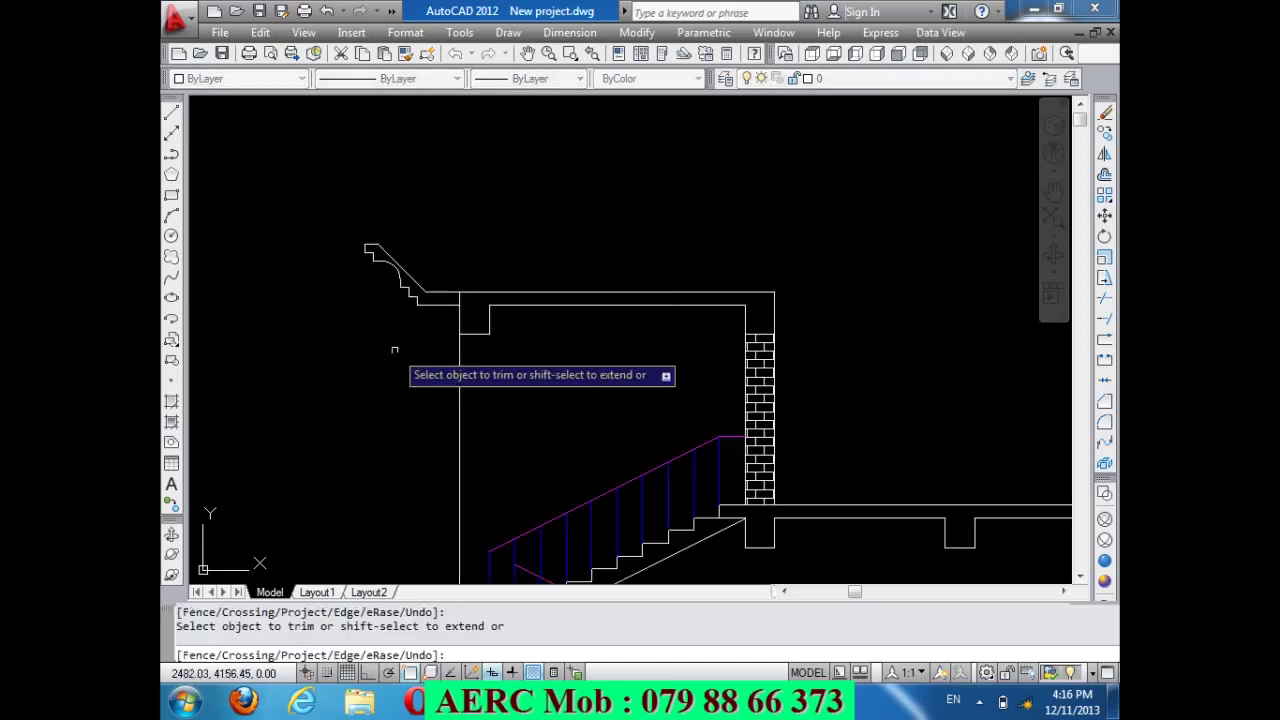
pyautogui.scroll(4, 362, 245)
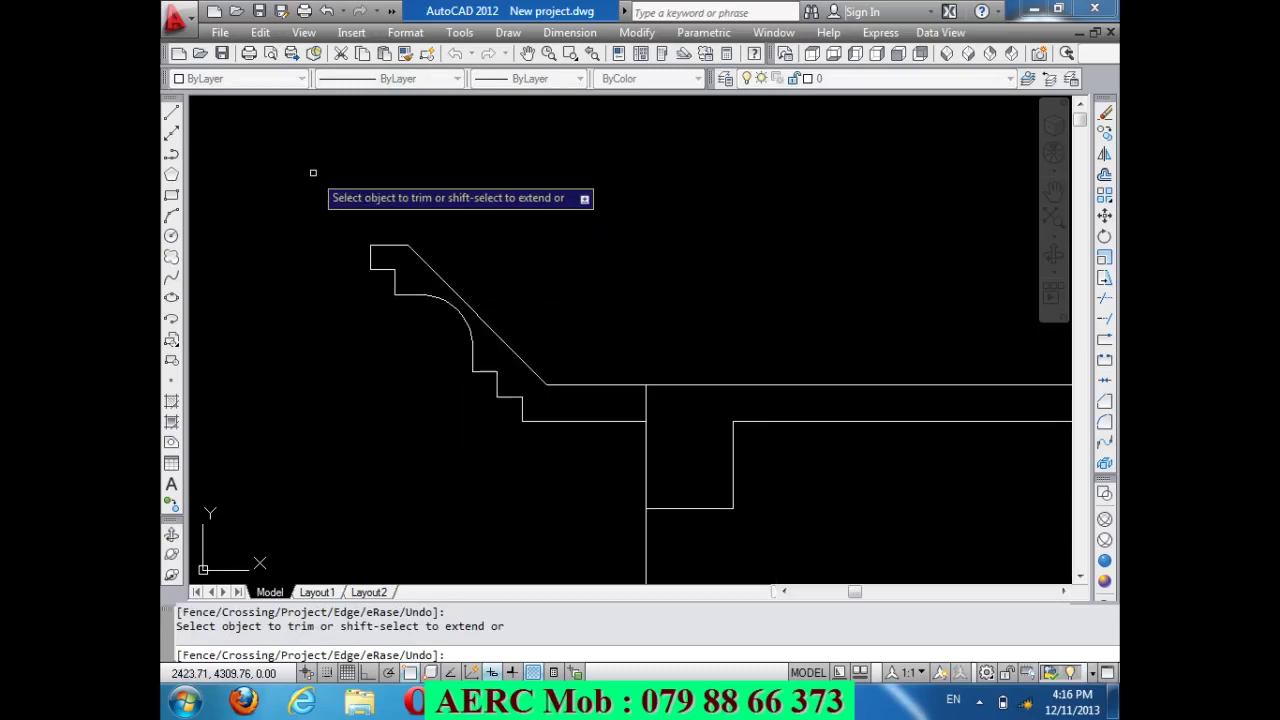
pyautogui.press('Return')
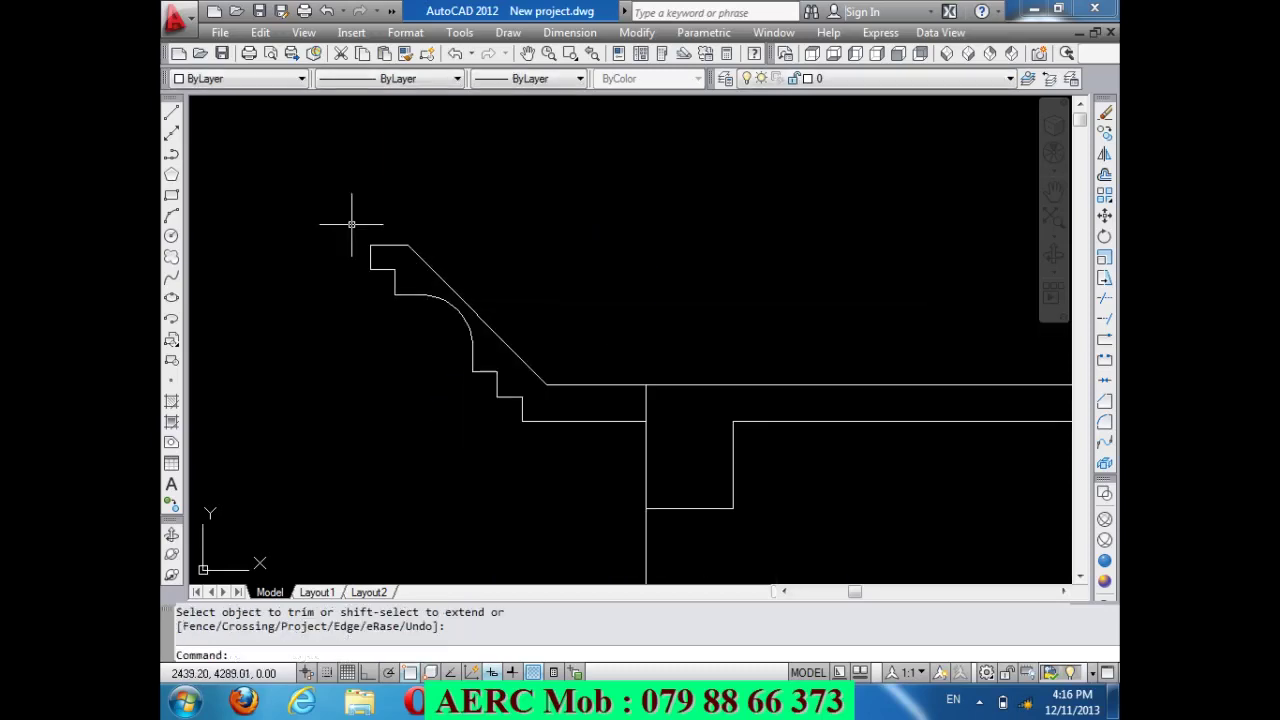
pyautogui.scroll(-2, 350, 286)
pyautogui.scroll(2, 440, 352)
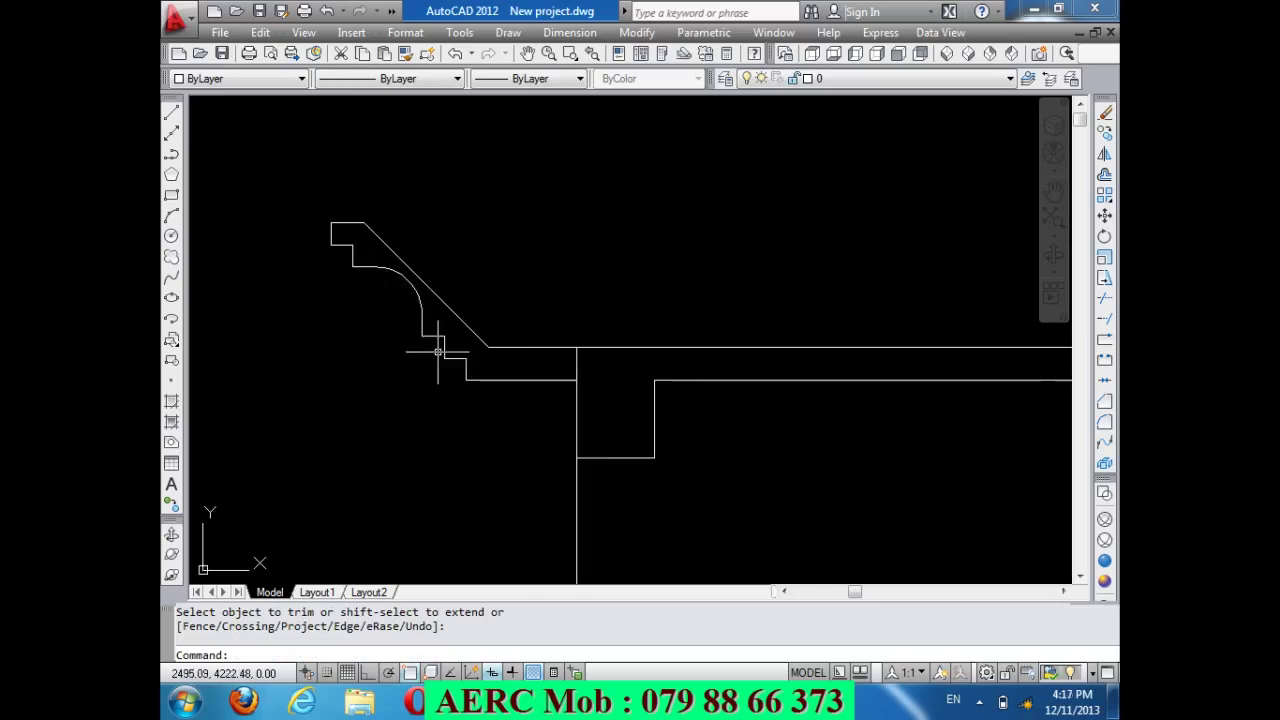
pyautogui.scroll(1, 438, 350)
pyautogui.scroll(-1, 410, 355)
# Copy the 14-object cornice horizontally to the right with Ortho on.
pyautogui.scroll(-1, 398, 362)
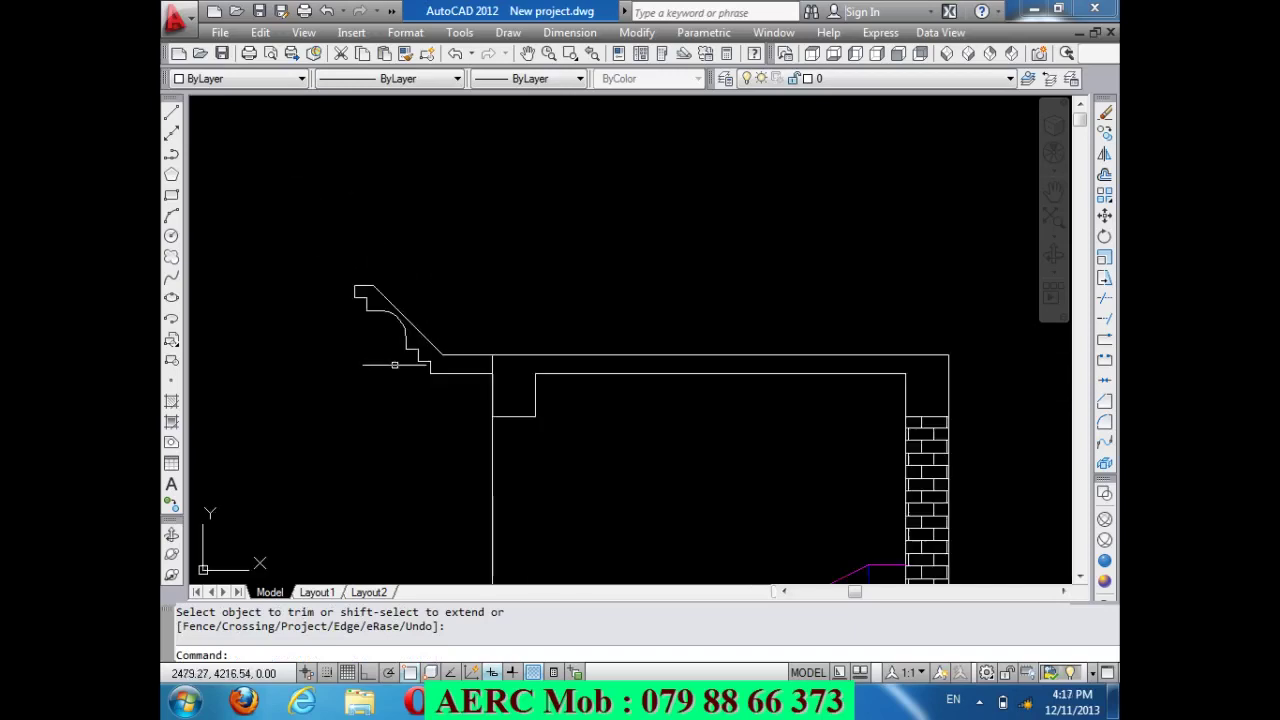
pyautogui.write('co')
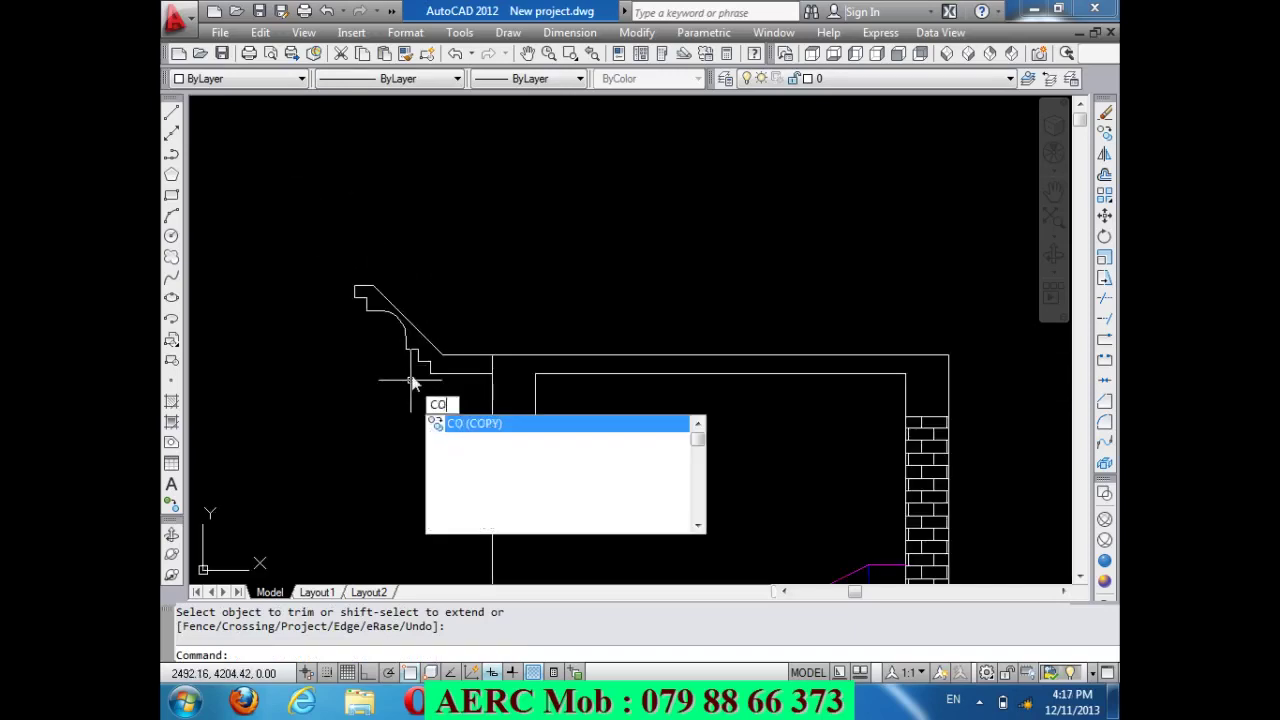
pyautogui.press('Return')
pyautogui.click(466, 398)
pyautogui.click(355, 280)
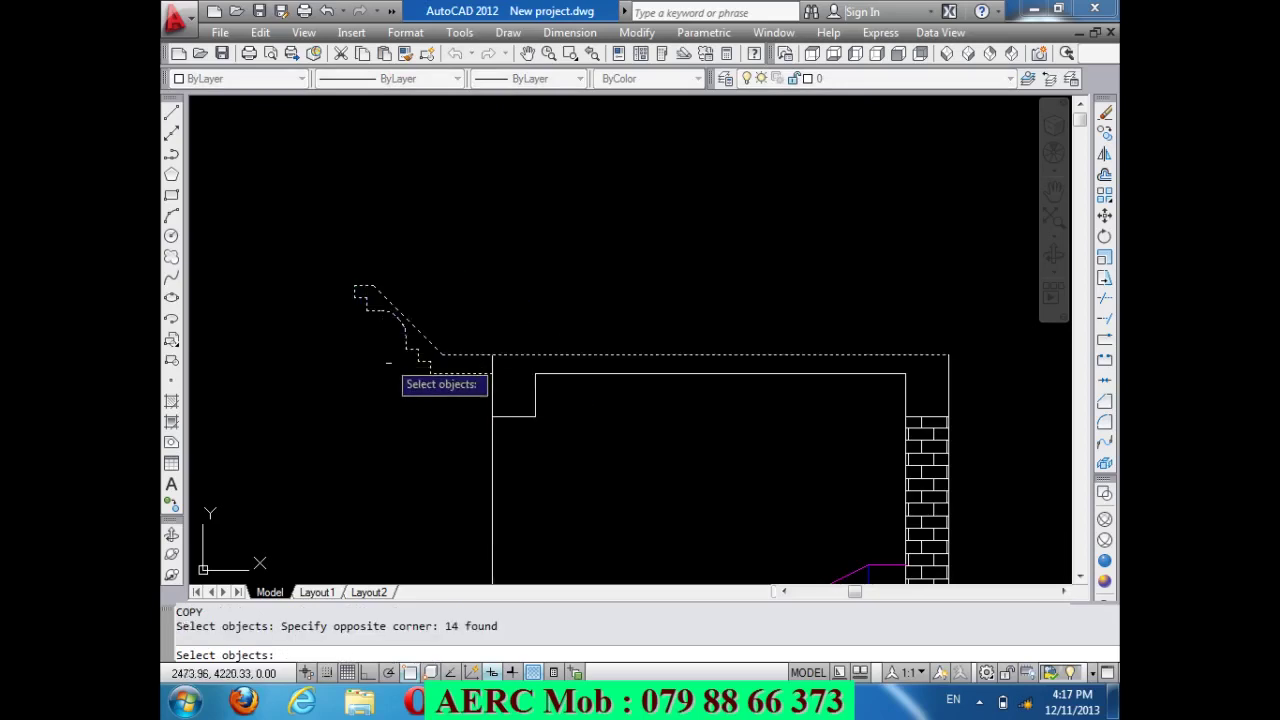
pyautogui.scroll(-1, 391, 360)
pyautogui.press('Return')
pyautogui.click(451, 368)
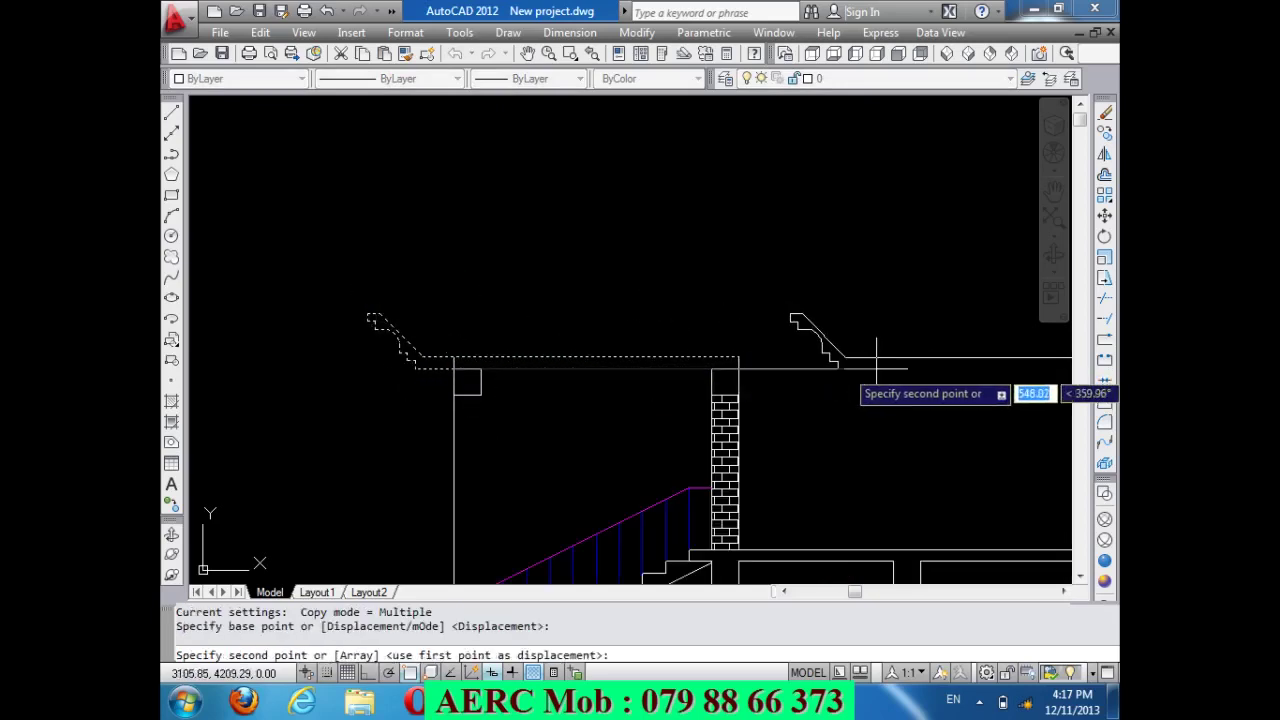
pyautogui.press('F8')
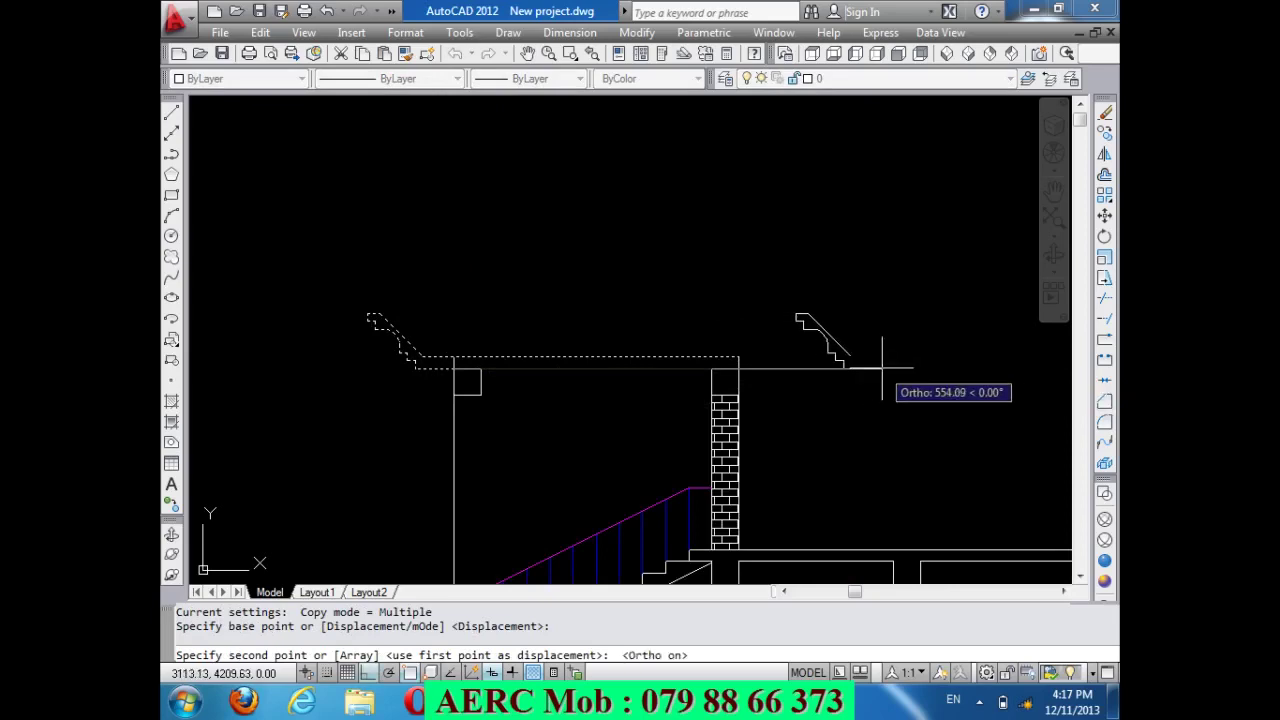
pyautogui.click(886, 365)
pyautogui.press('Return')
pyautogui.scroll(1, 888, 358)
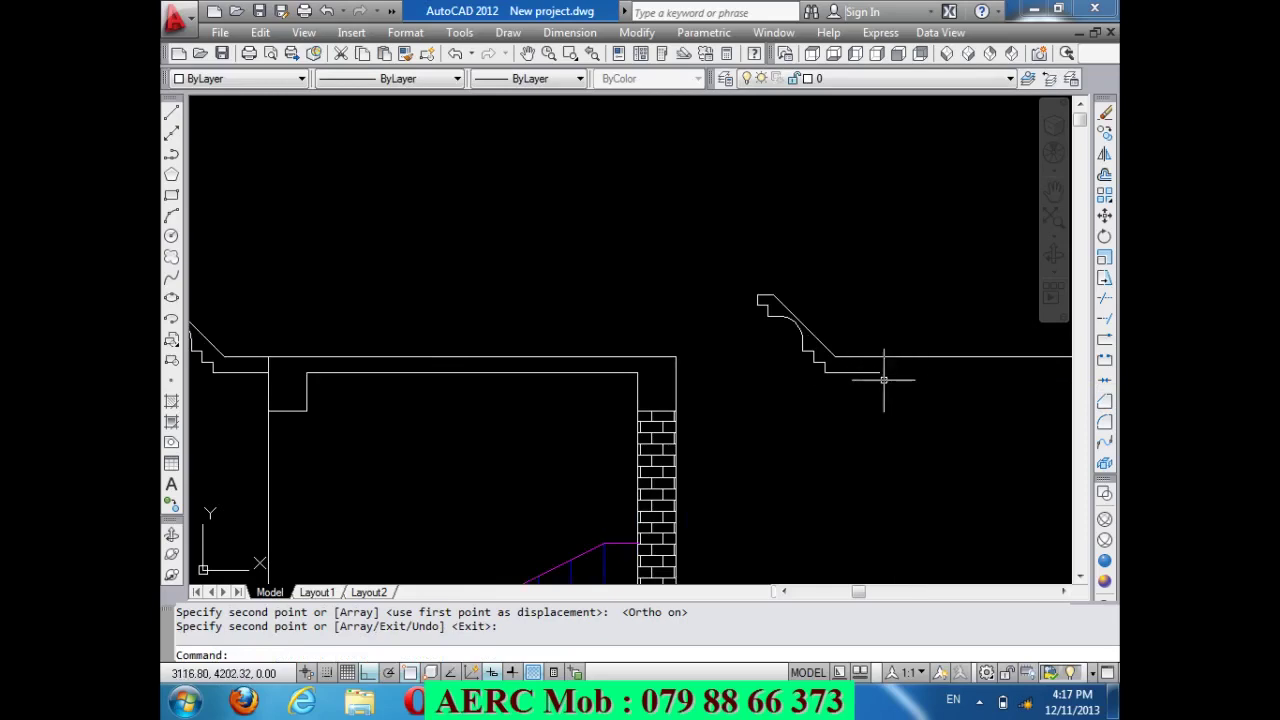
# Close the copy's open end with a short vertical line and trim the excess line.
pyautogui.write('l')
pyautogui.press('Return')
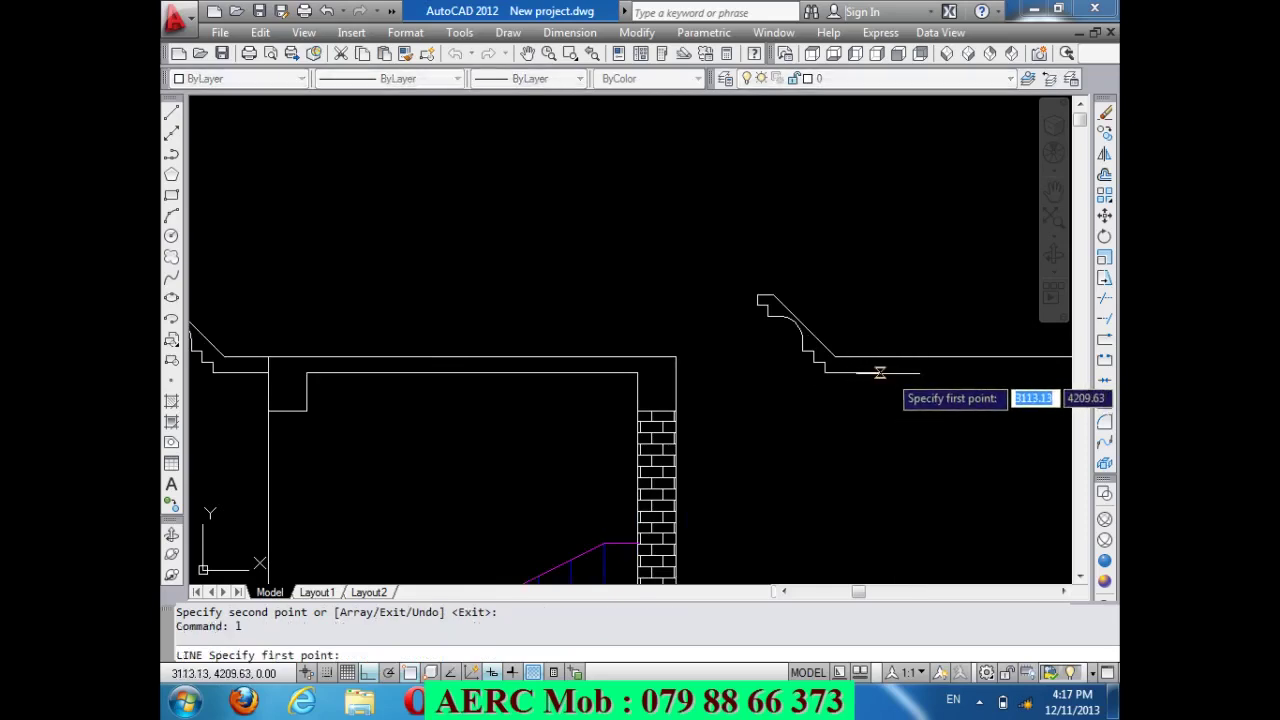
pyautogui.click(881, 372)
pyautogui.click(879, 362)
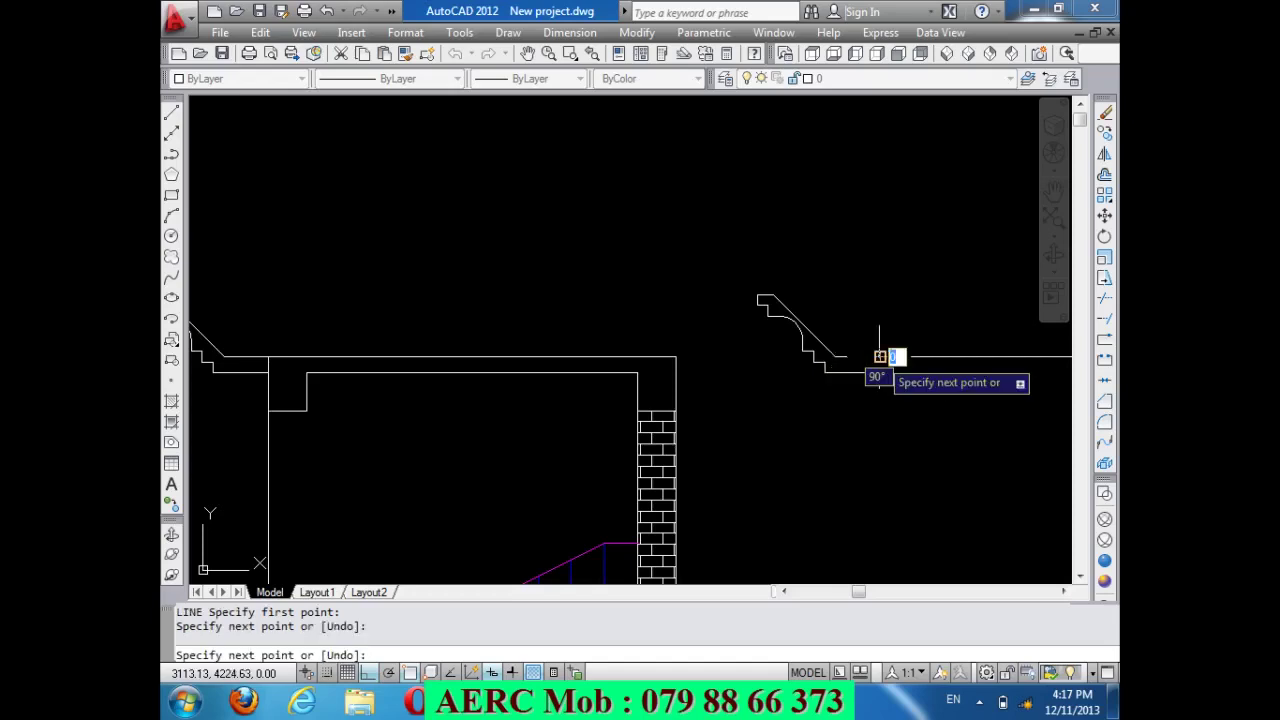
pyautogui.press('Return')
pyautogui.press('Return')
pyautogui.press('Return')
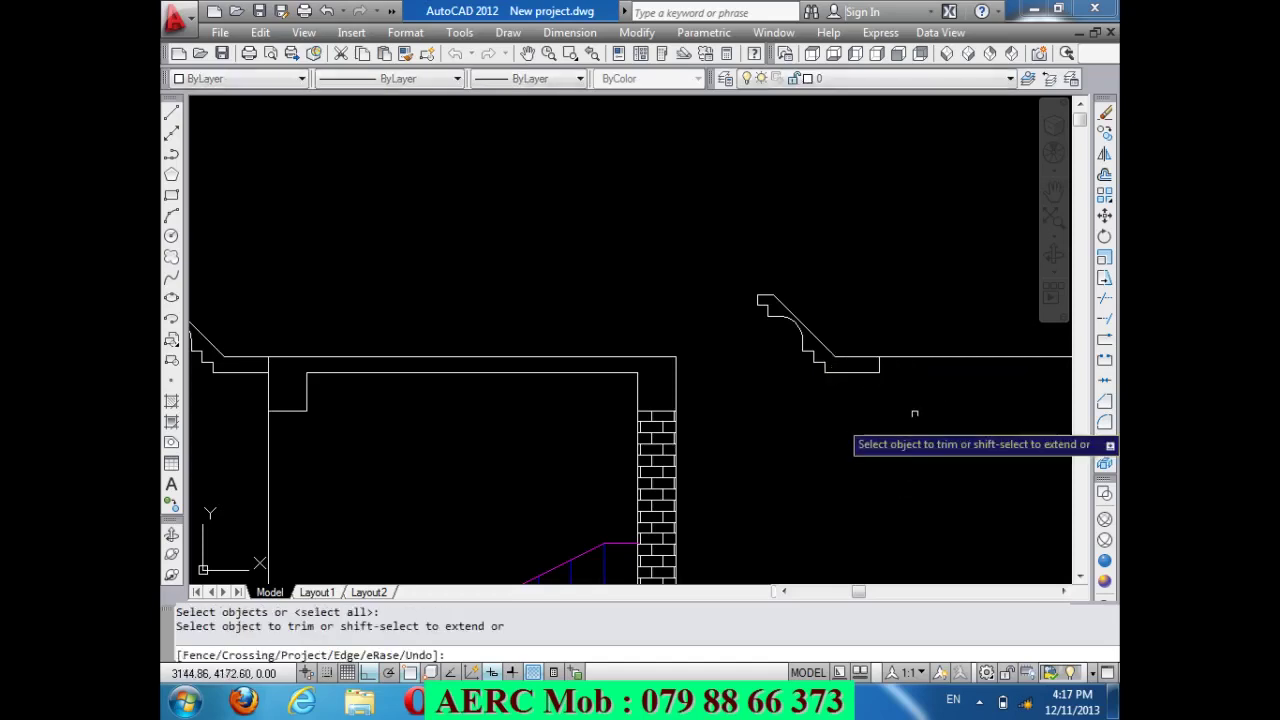
pyautogui.click(898, 318)
pyautogui.click(884, 362)
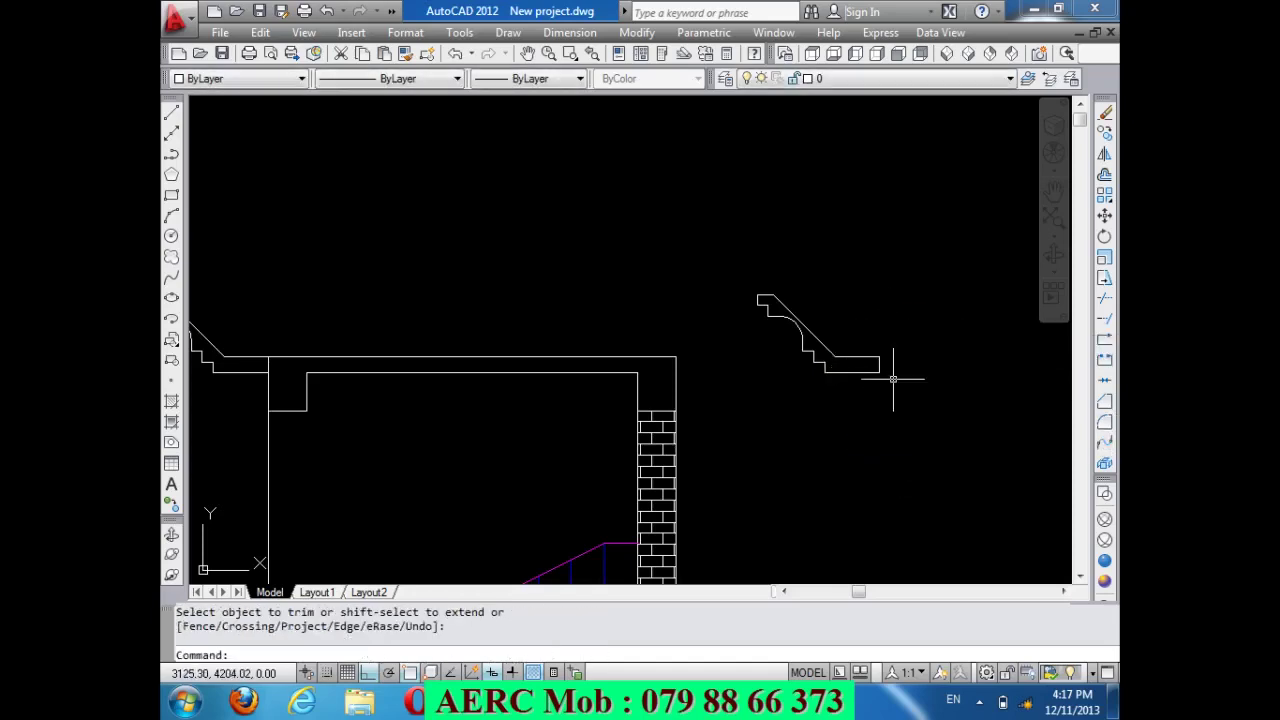
pyautogui.write('mi')
pyautogui.press('Escape')
pyautogui.press('Return')
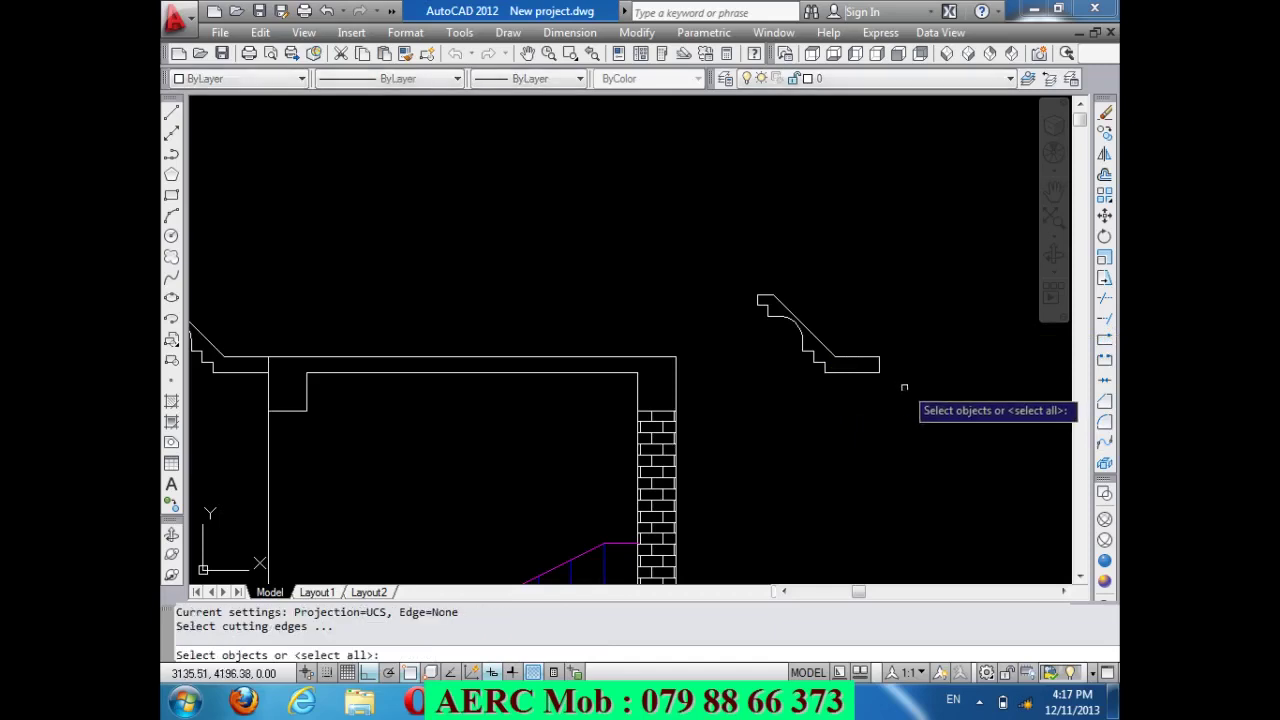
pyautogui.click(918, 416)
pyautogui.click(742, 272)
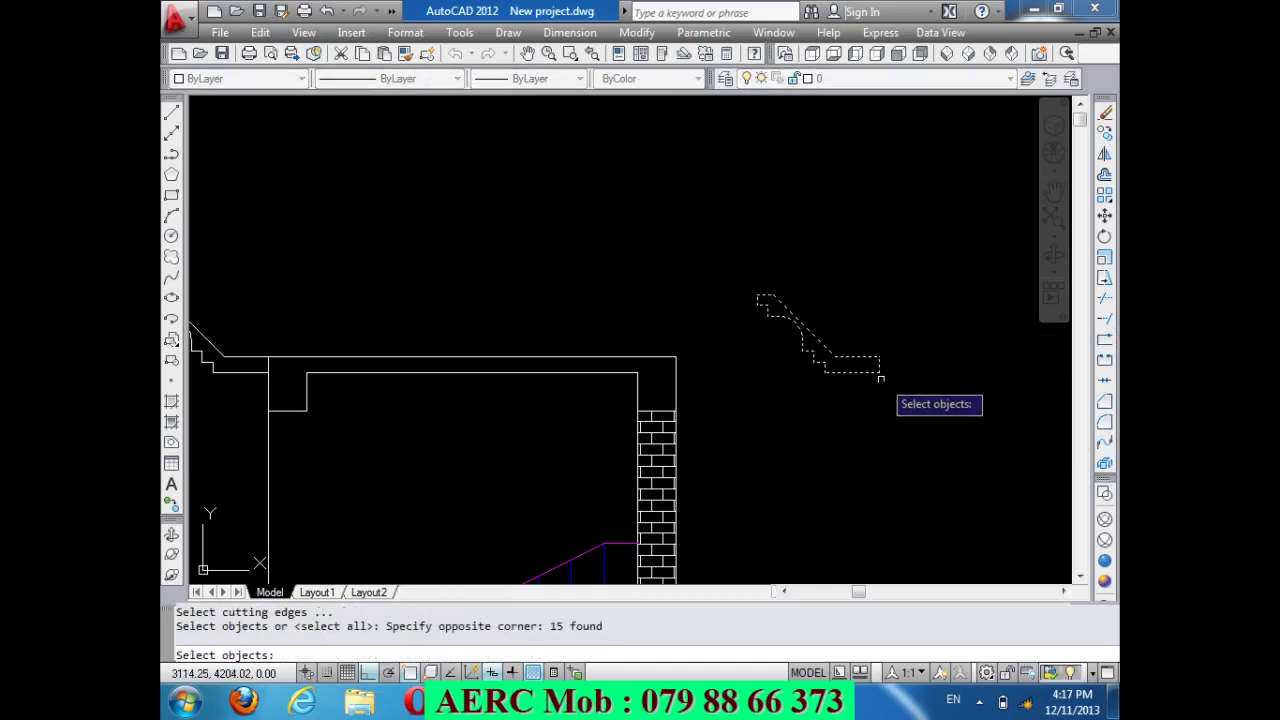
pyautogui.scroll(4, 880, 370)
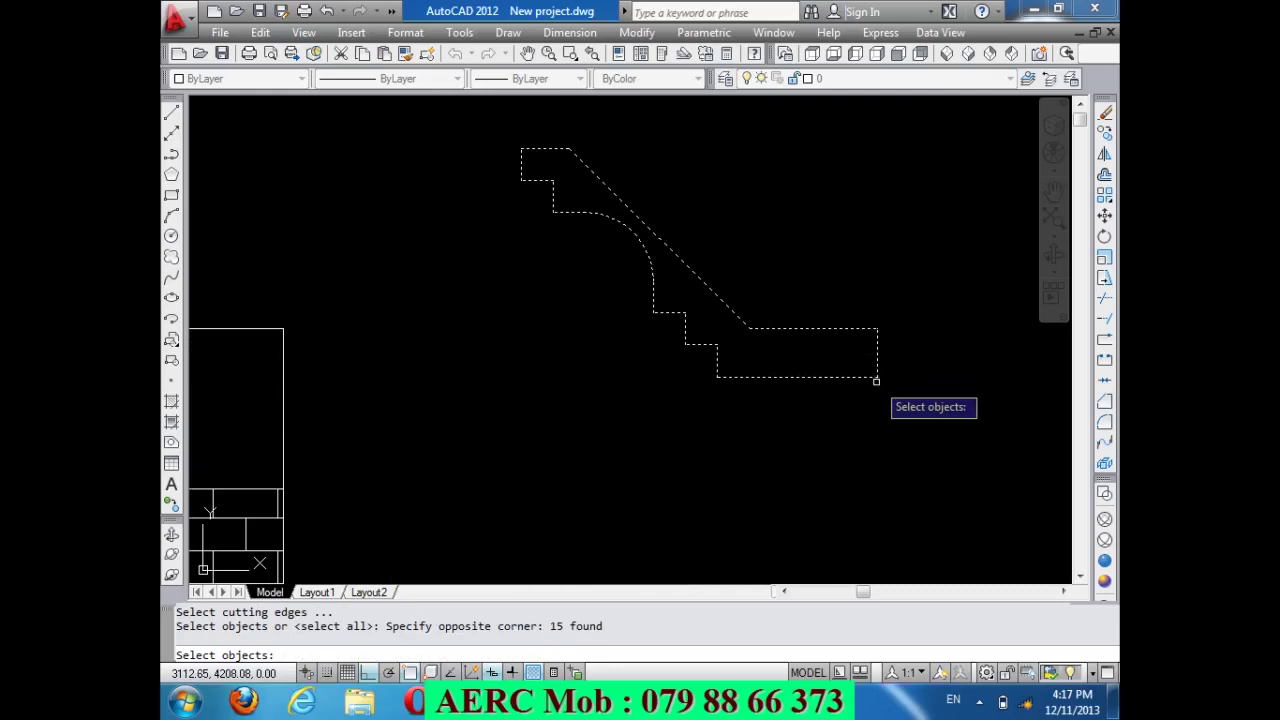
pyautogui.press('Return')
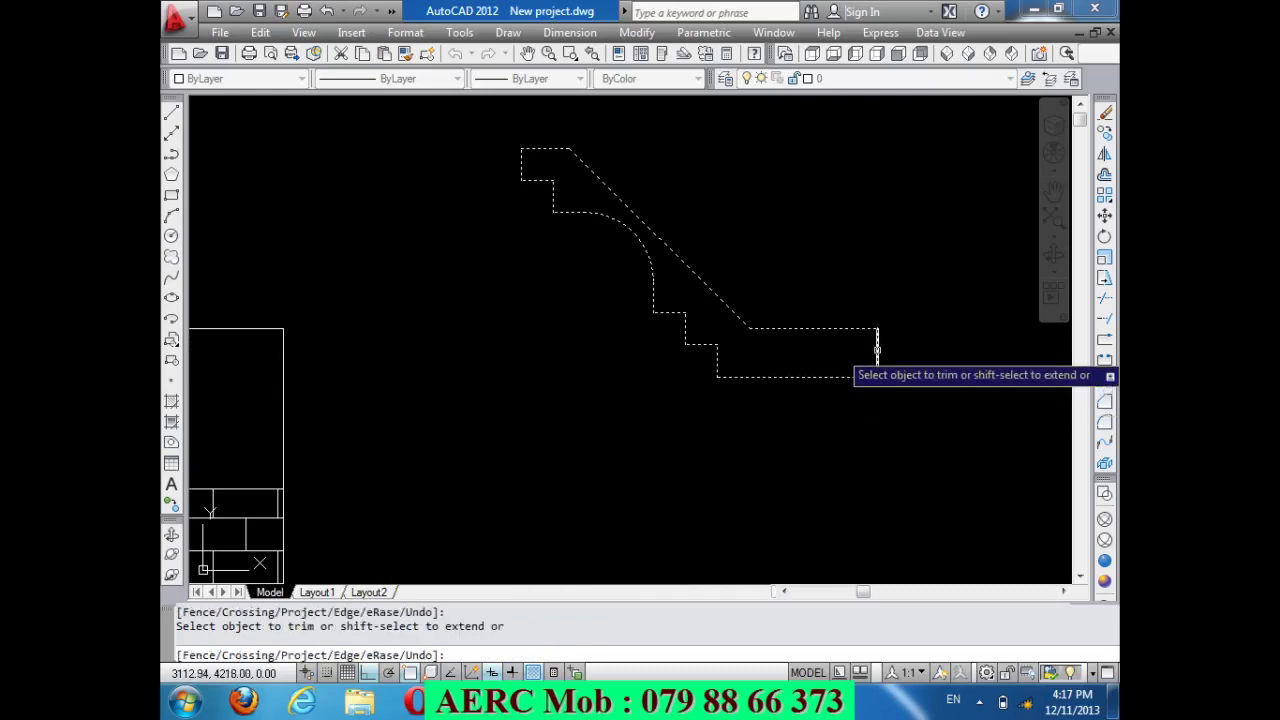
pyautogui.press('Escape')
# Mirror the 15-object copied cornice about a vertical line, erasing the original.
pyautogui.write('i')
pyautogui.press('Return')
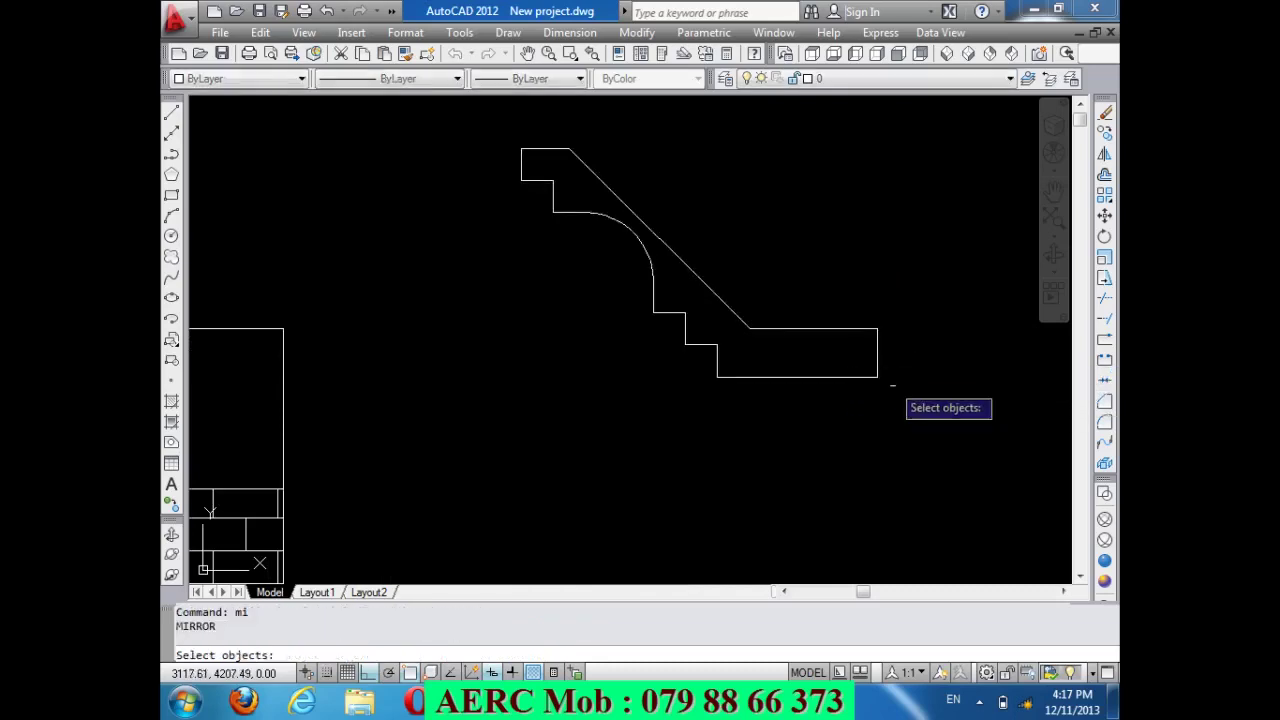
pyautogui.click(904, 438)
pyautogui.click(482, 124)
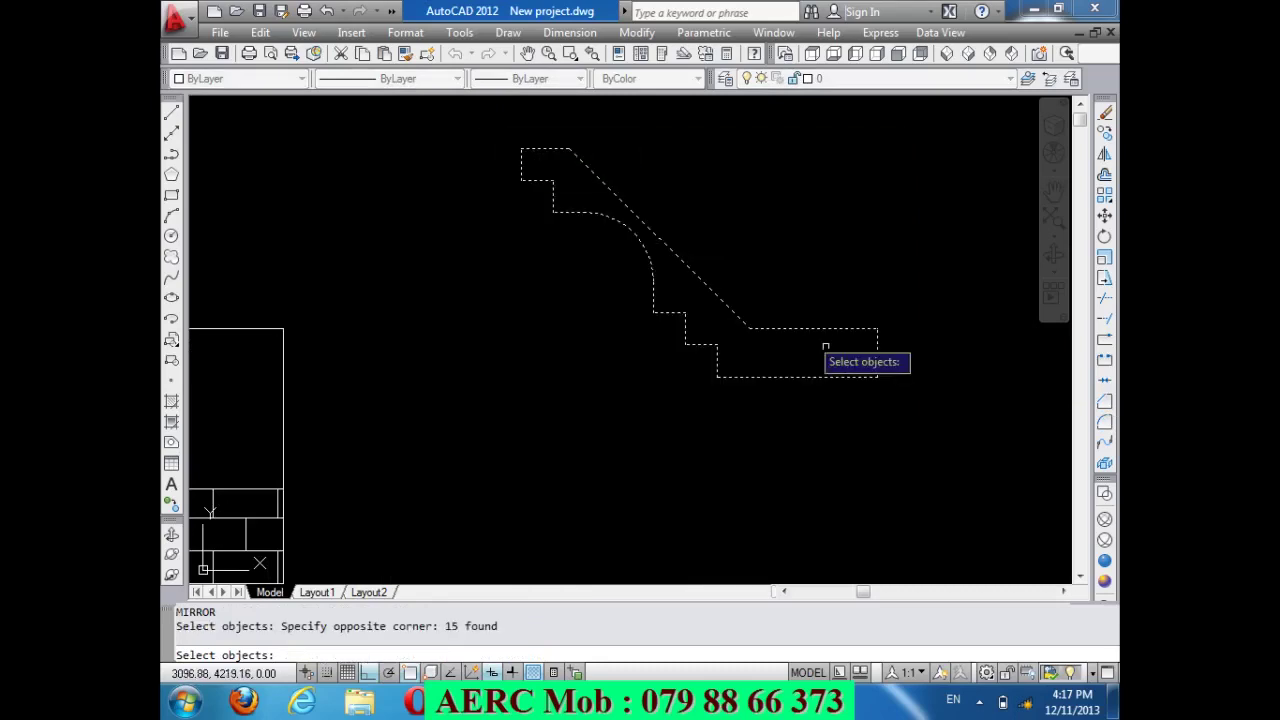
pyautogui.press('Return')
pyautogui.click(877, 377)
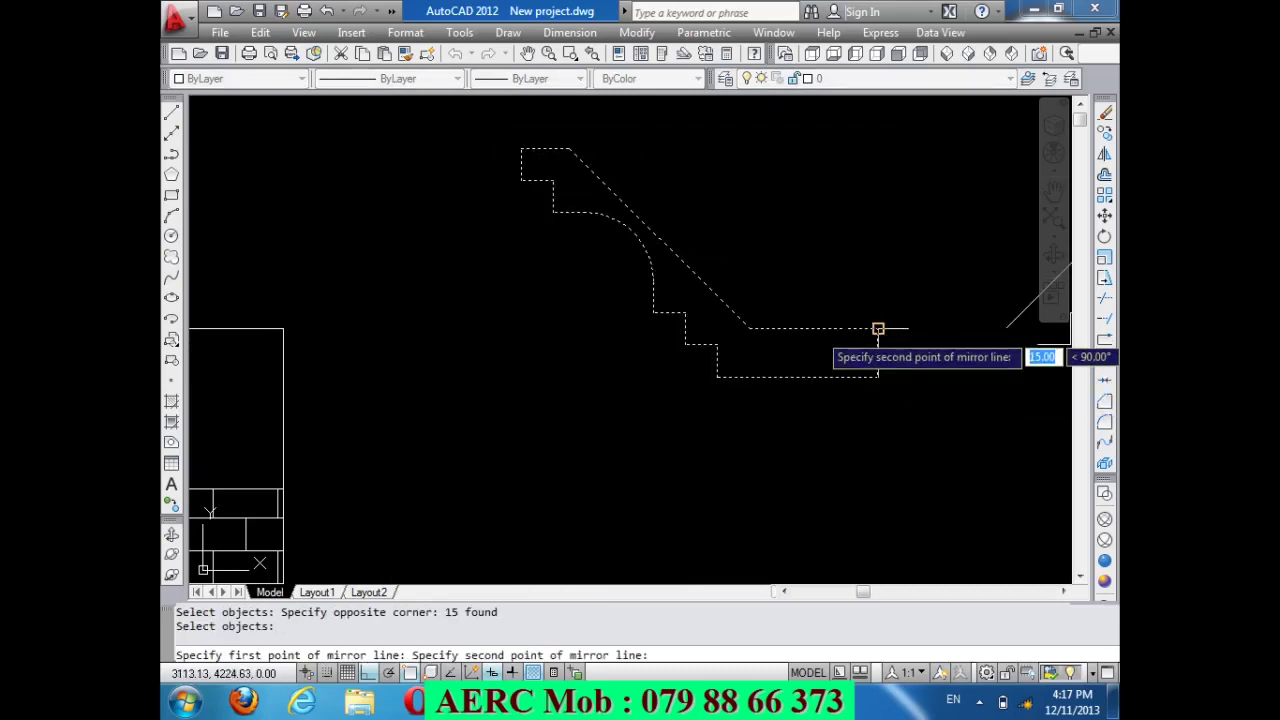
pyautogui.click(876, 329)
pyautogui.write('y')
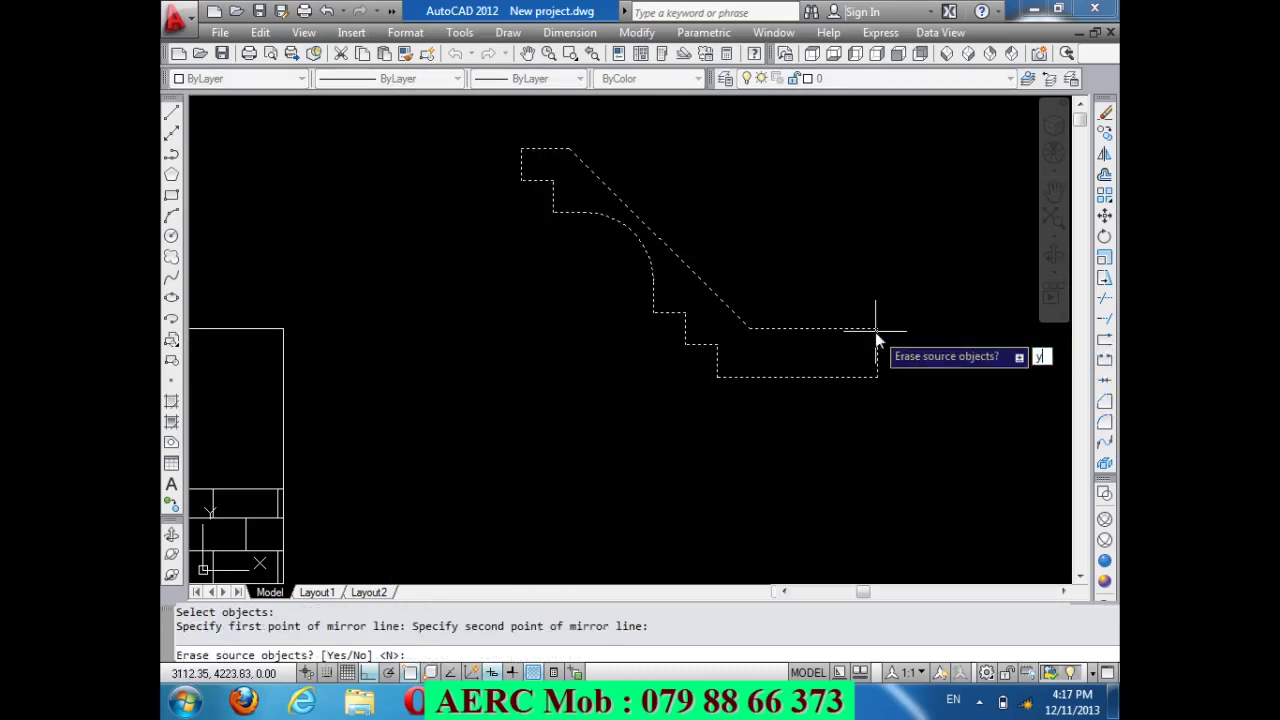
pyautogui.press('Return')
pyautogui.scroll(-5, 638, 379)
pyautogui.scroll(-2, 727, 352)
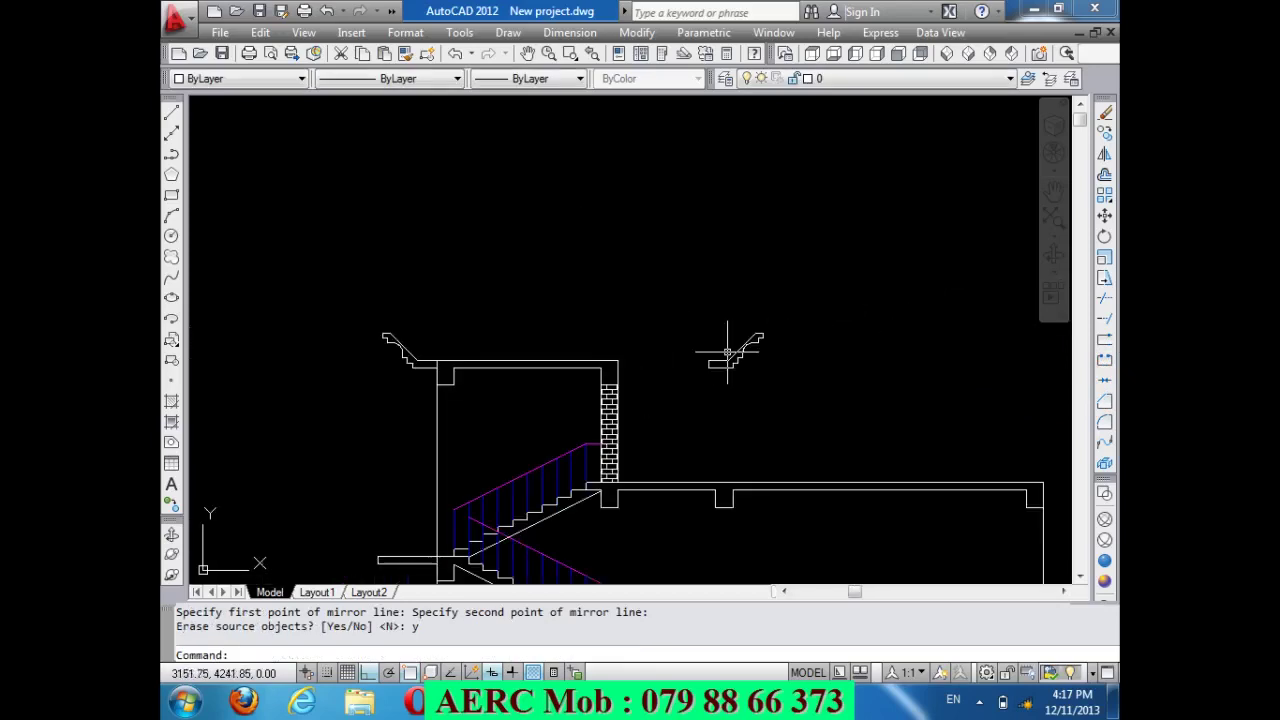
pyautogui.scroll(5, 722, 380)
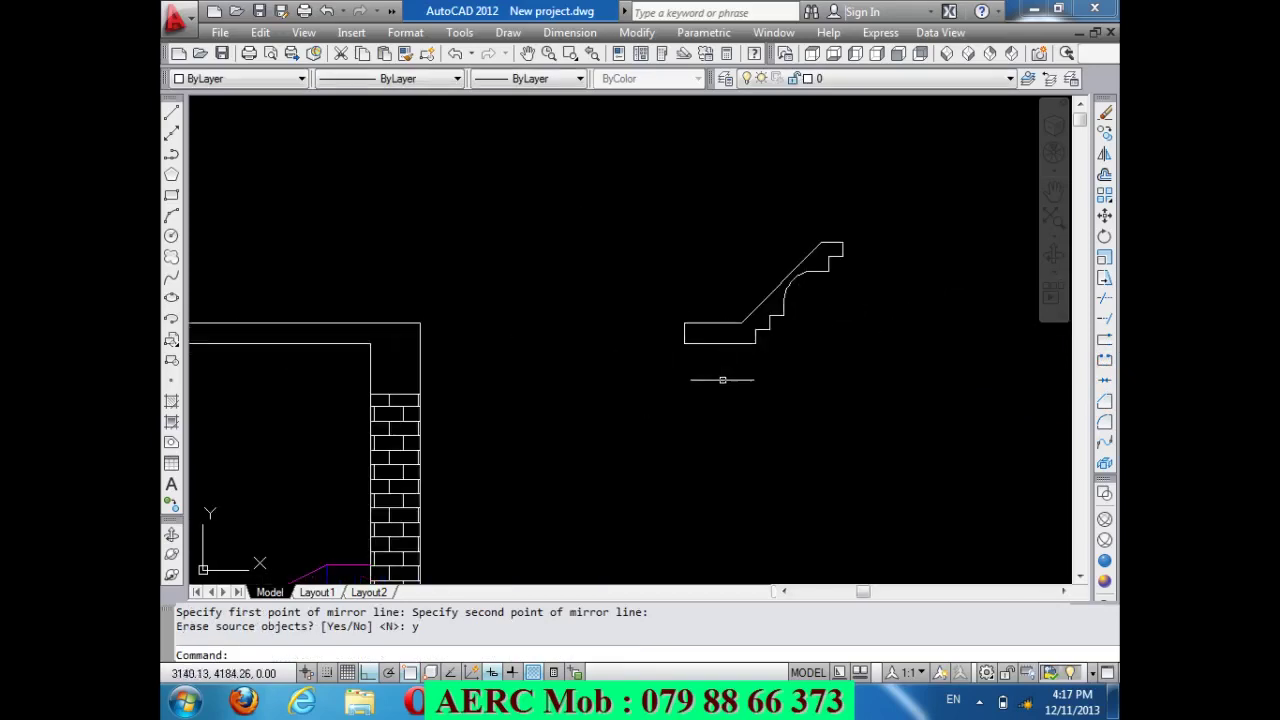
# Delete the stray short line and move the cornice onto the roof slab's right corner.
pyautogui.click(683, 334)
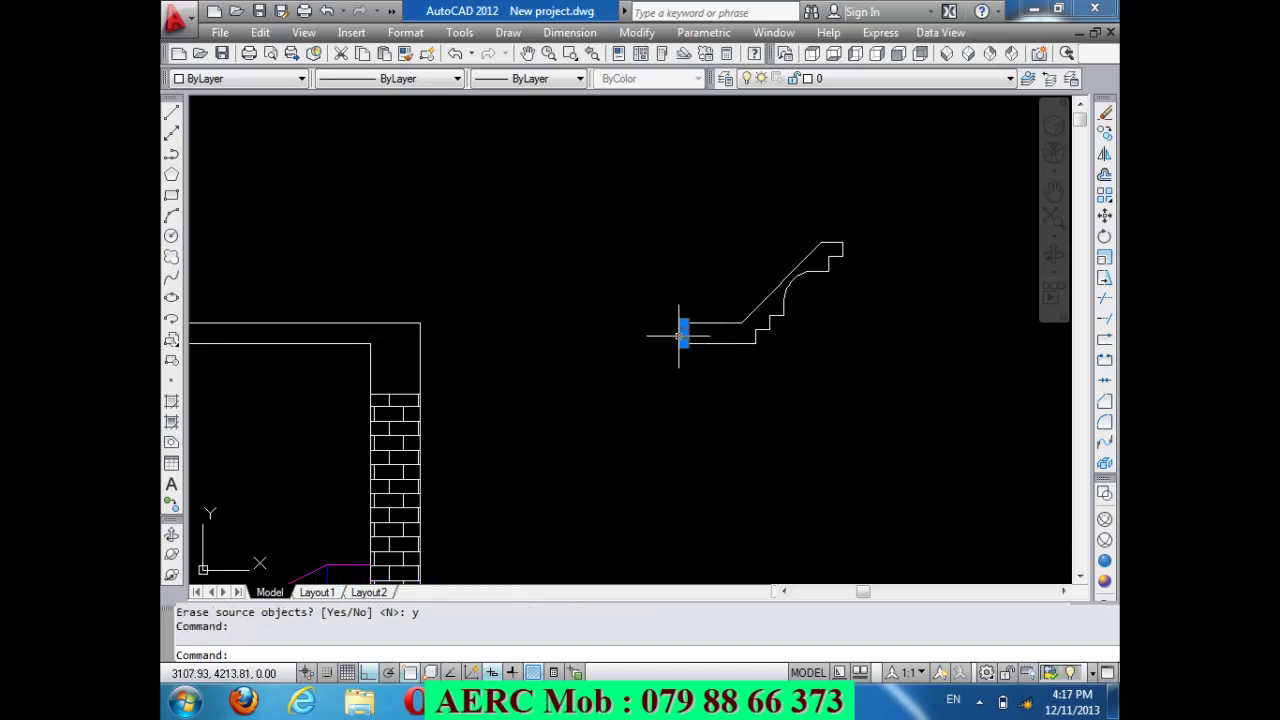
pyautogui.press('Delete')
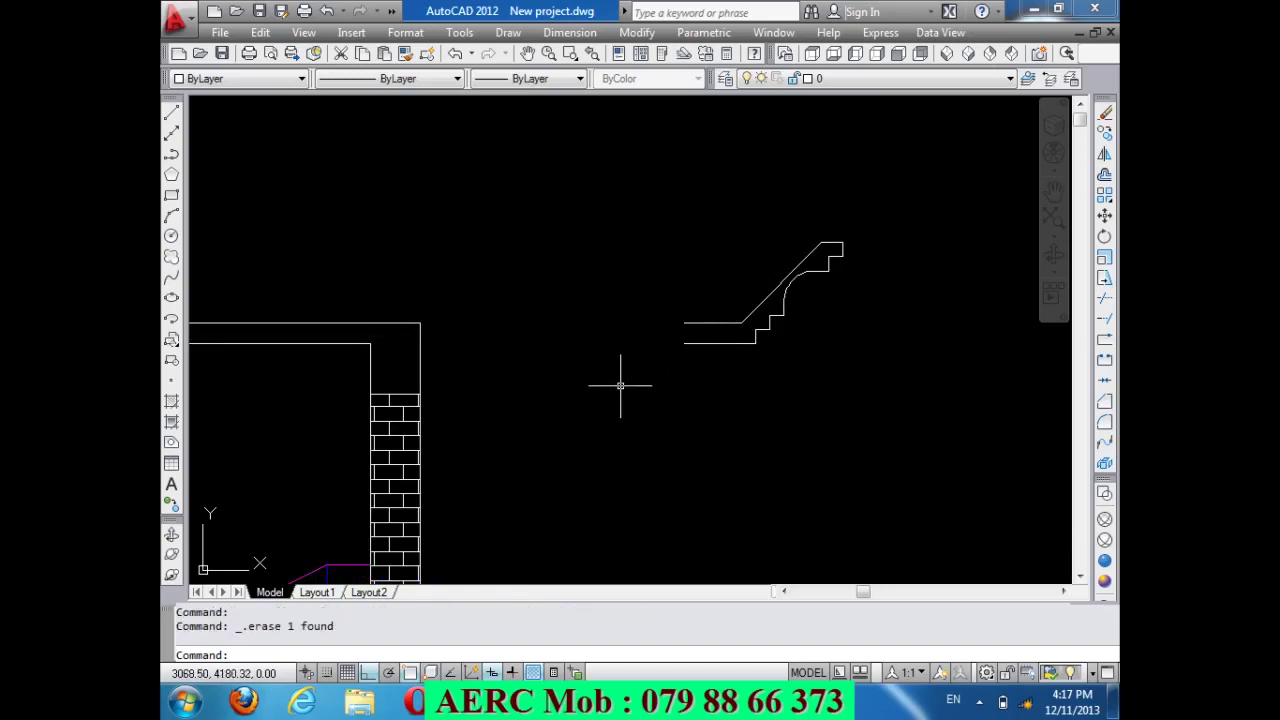
pyautogui.write('m')
pyautogui.press('Return')
pyautogui.click(880, 434)
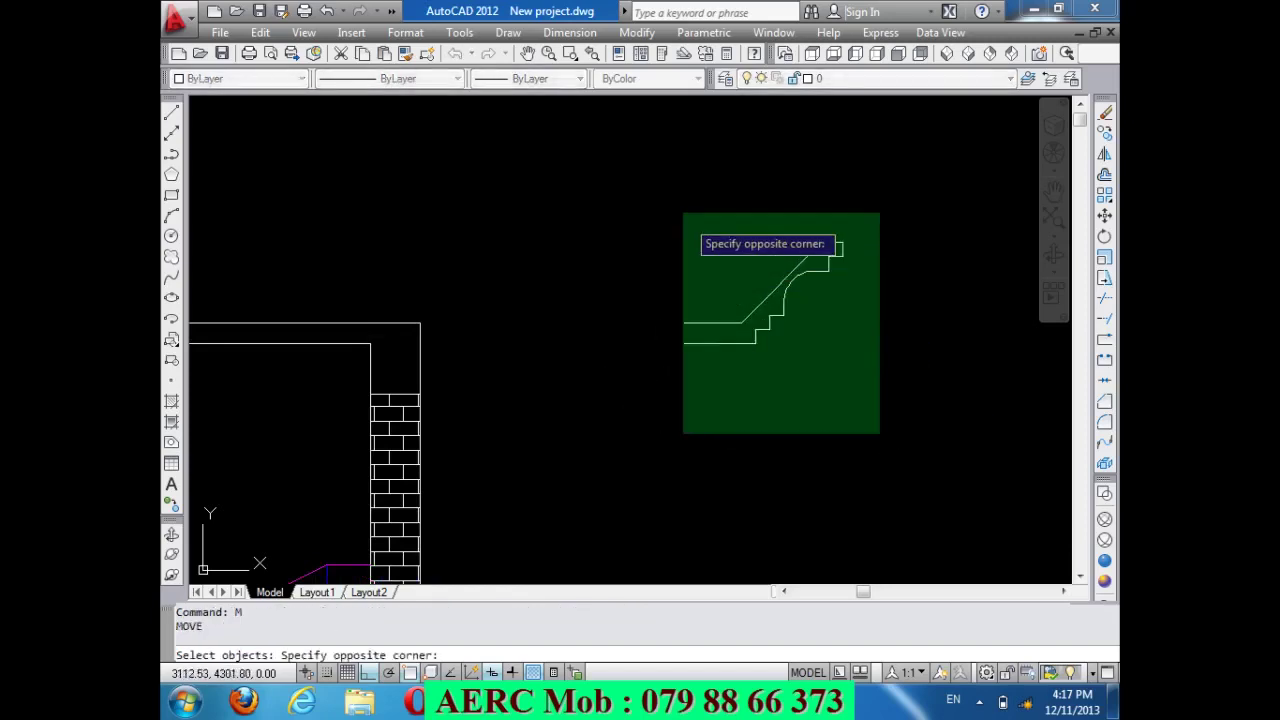
pyautogui.click(682, 212)
pyautogui.press('Return')
pyautogui.click(684, 322)
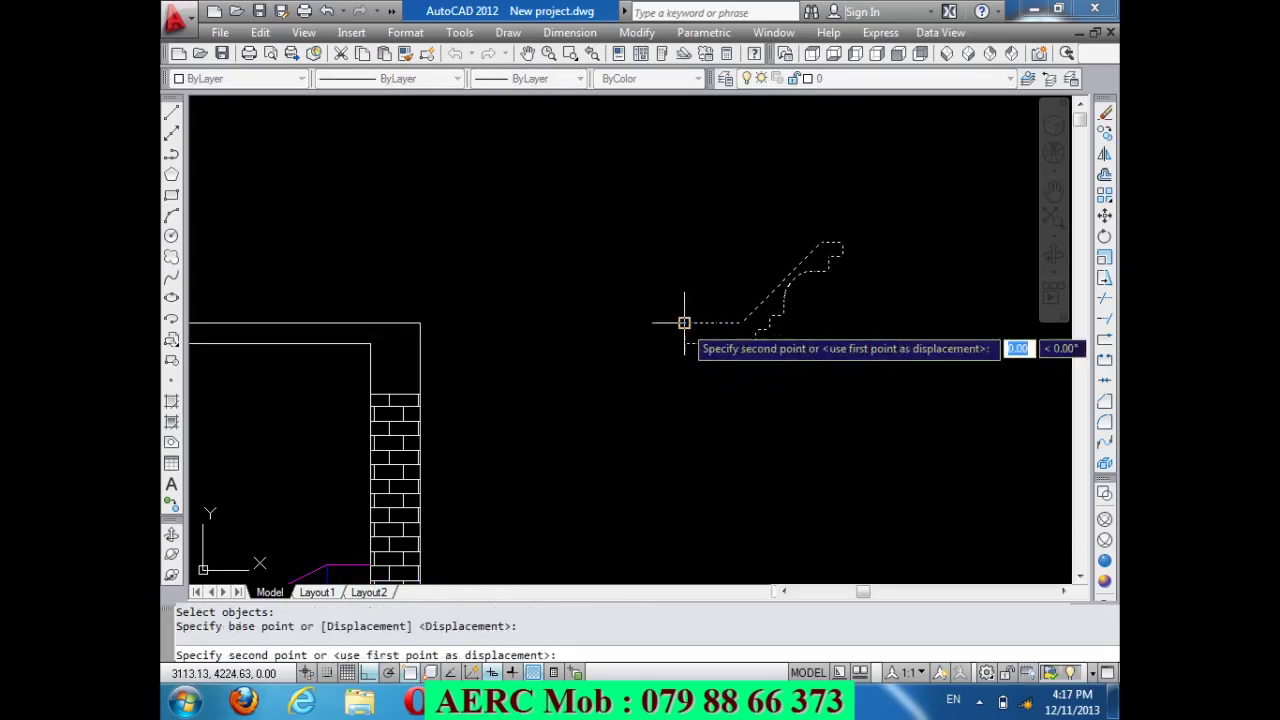
pyautogui.click(420, 322)
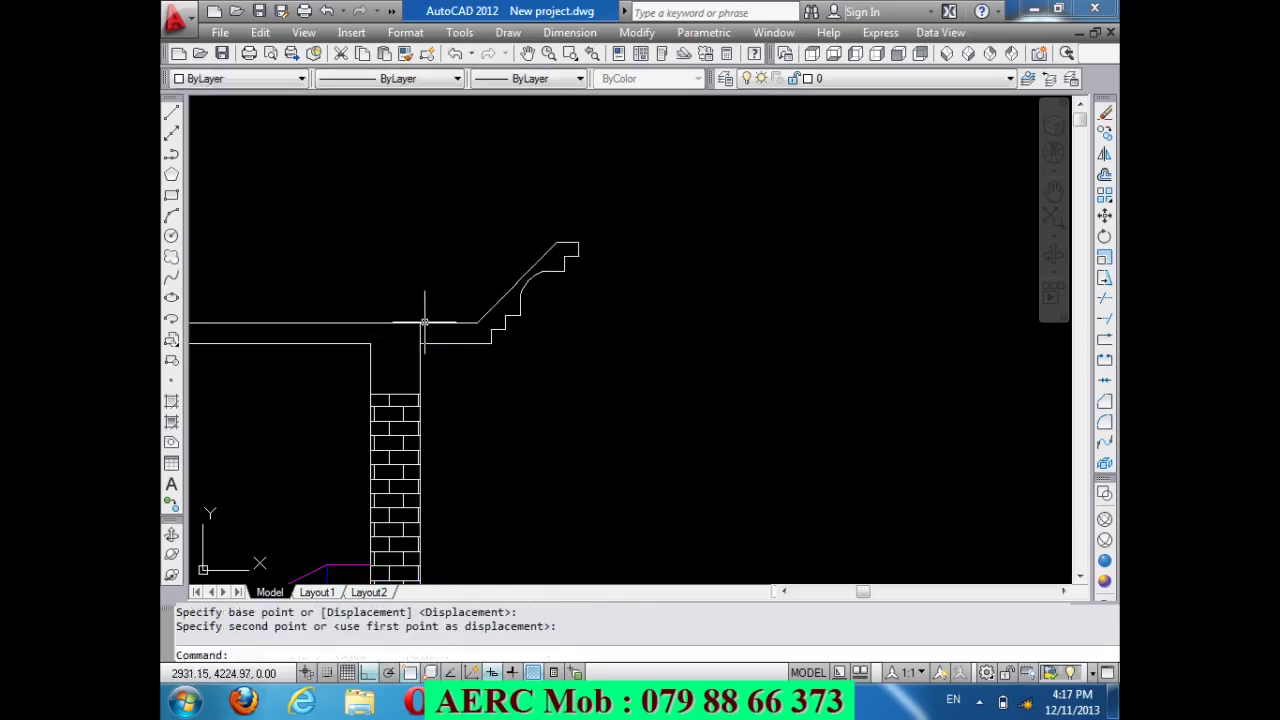
pyautogui.scroll(-3, 691, 369)
pyautogui.scroll(2, 530, 375)
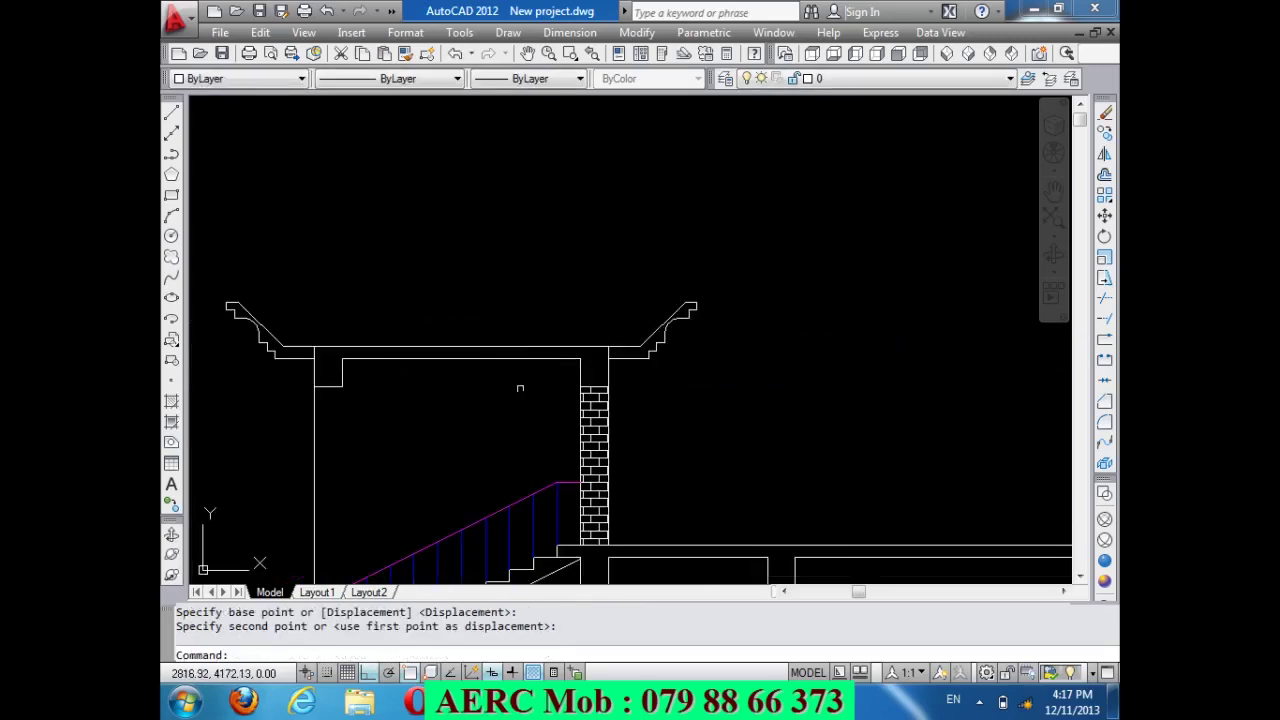
pyautogui.write('tr')
pyautogui.press('Return')
pyautogui.press('Return')
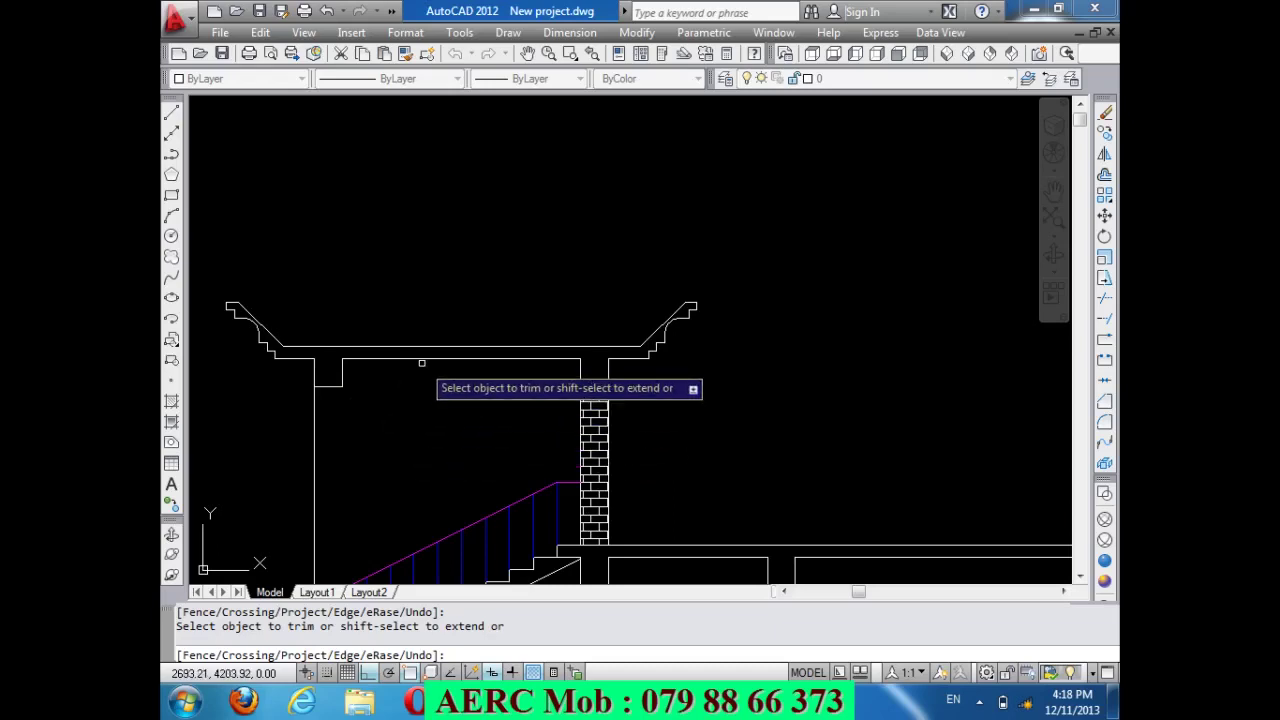
# Draw a horizontal line from the stair landing corner left to the outer wall.
pyautogui.press('Return')
pyautogui.scroll(-1, 492, 270)
pyautogui.scroll(-1, 552, 456)
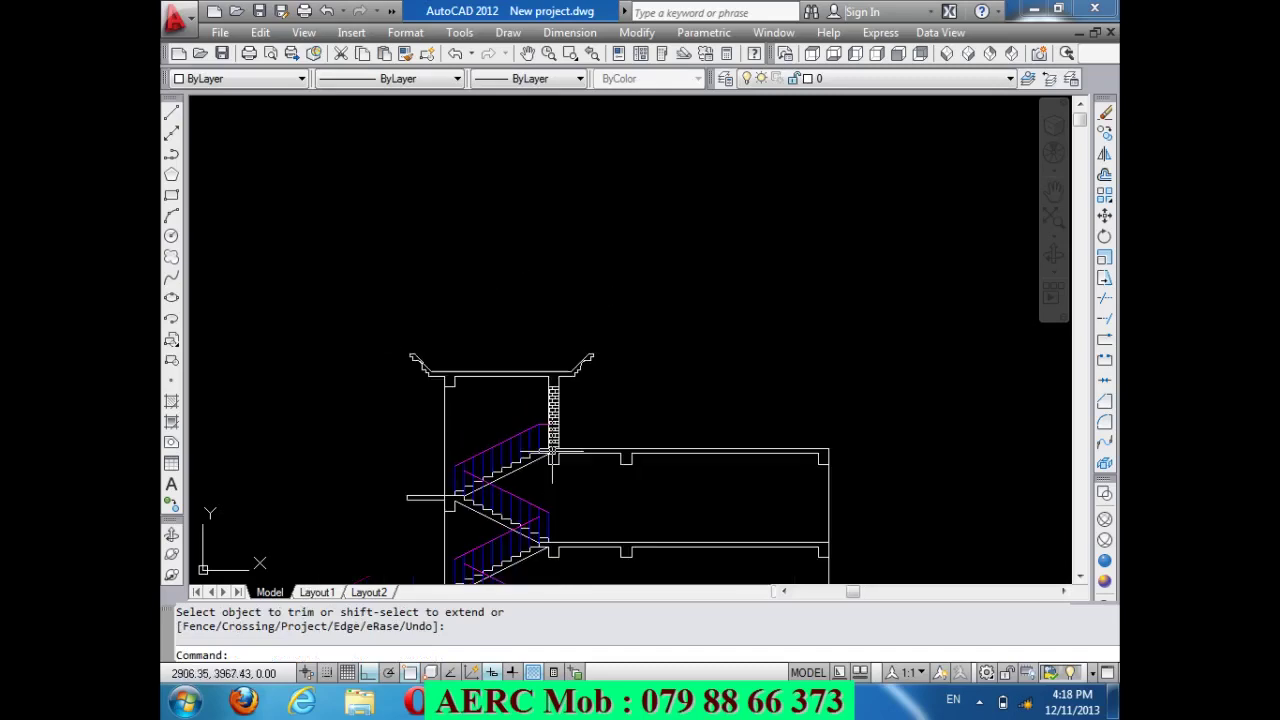
pyautogui.scroll(3, 497, 565)
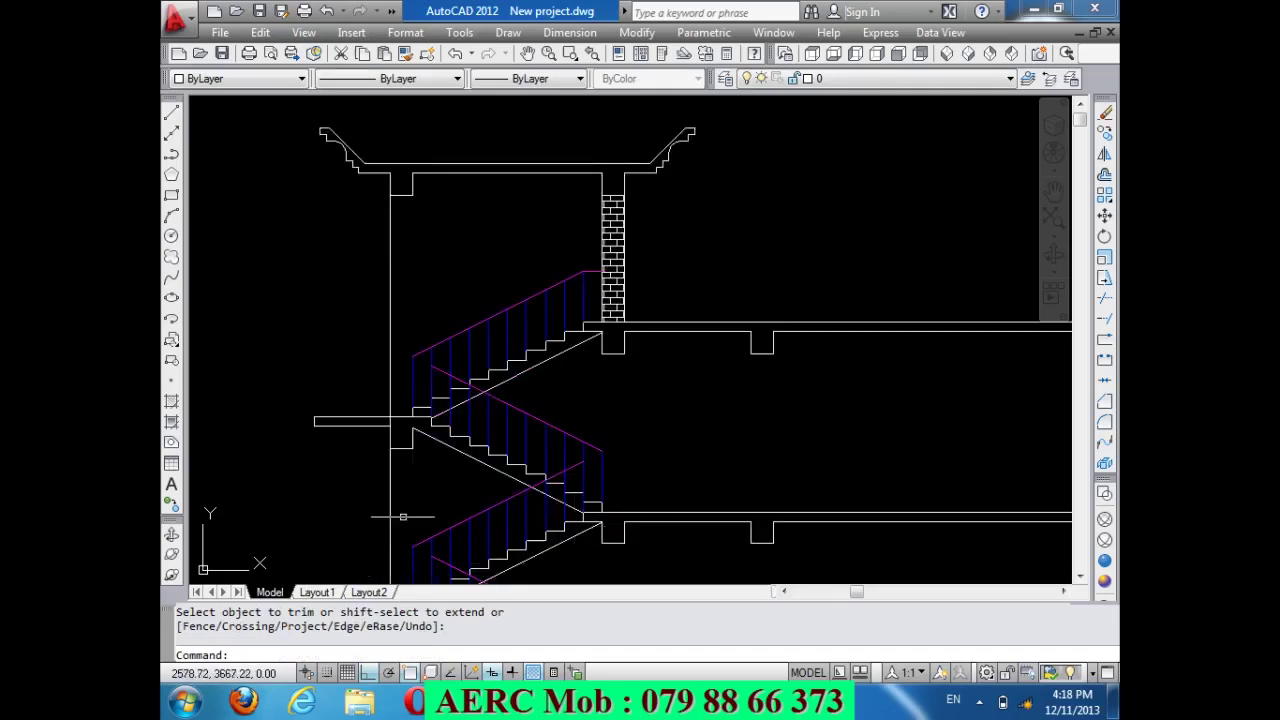
pyautogui.scroll(2, 403, 516)
pyautogui.press('Return')
pyautogui.scroll(-2, 515, 430)
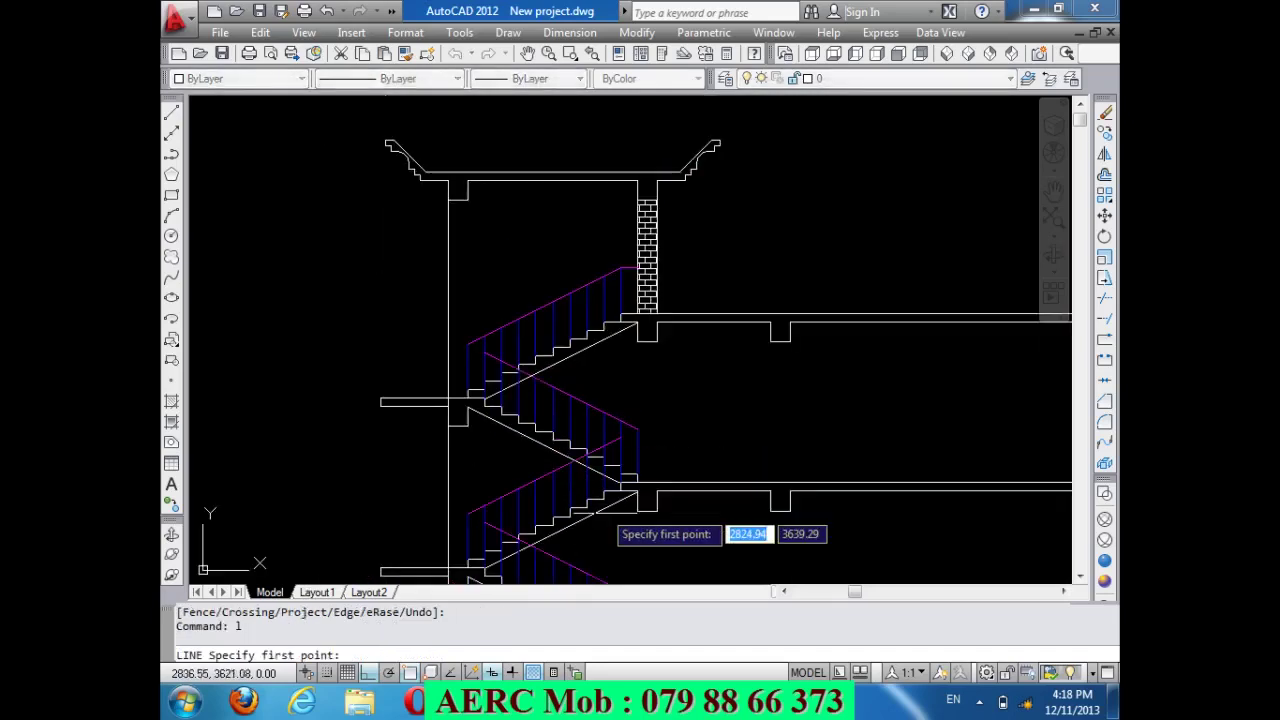
pyautogui.scroll(4, 580, 508)
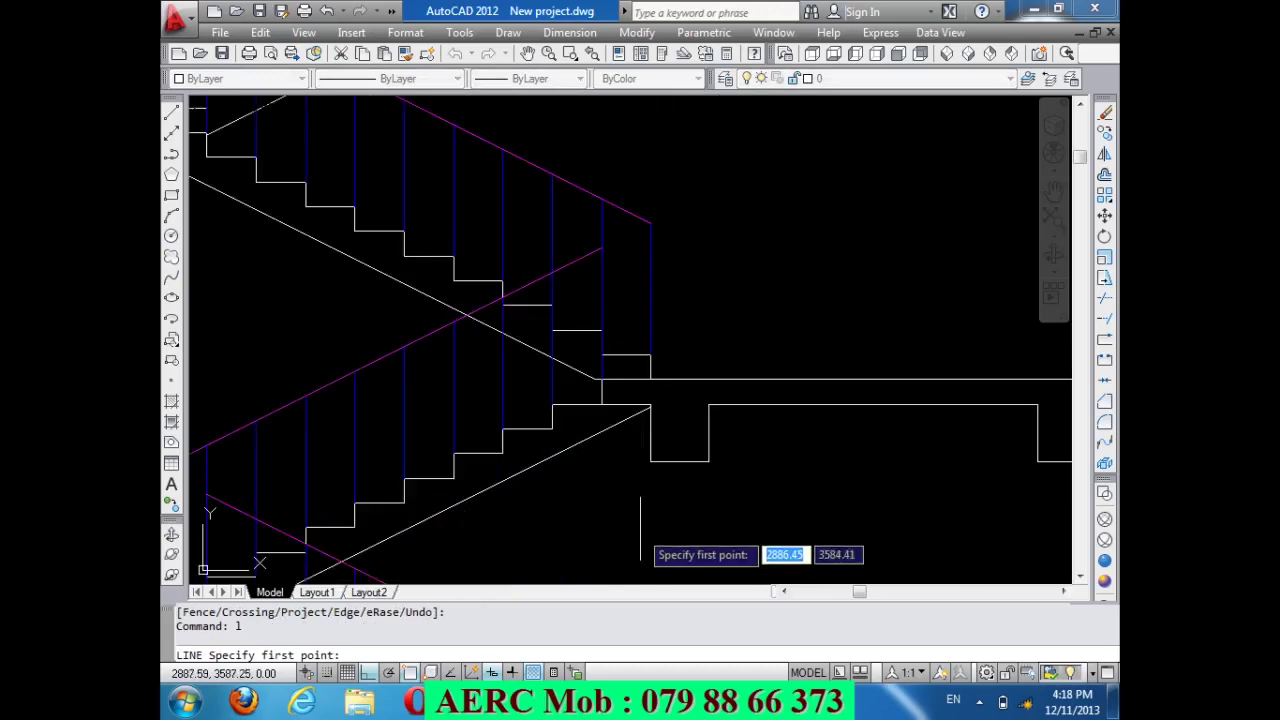
pyautogui.click(655, 379)
pyautogui.scroll(-2, 665, 380)
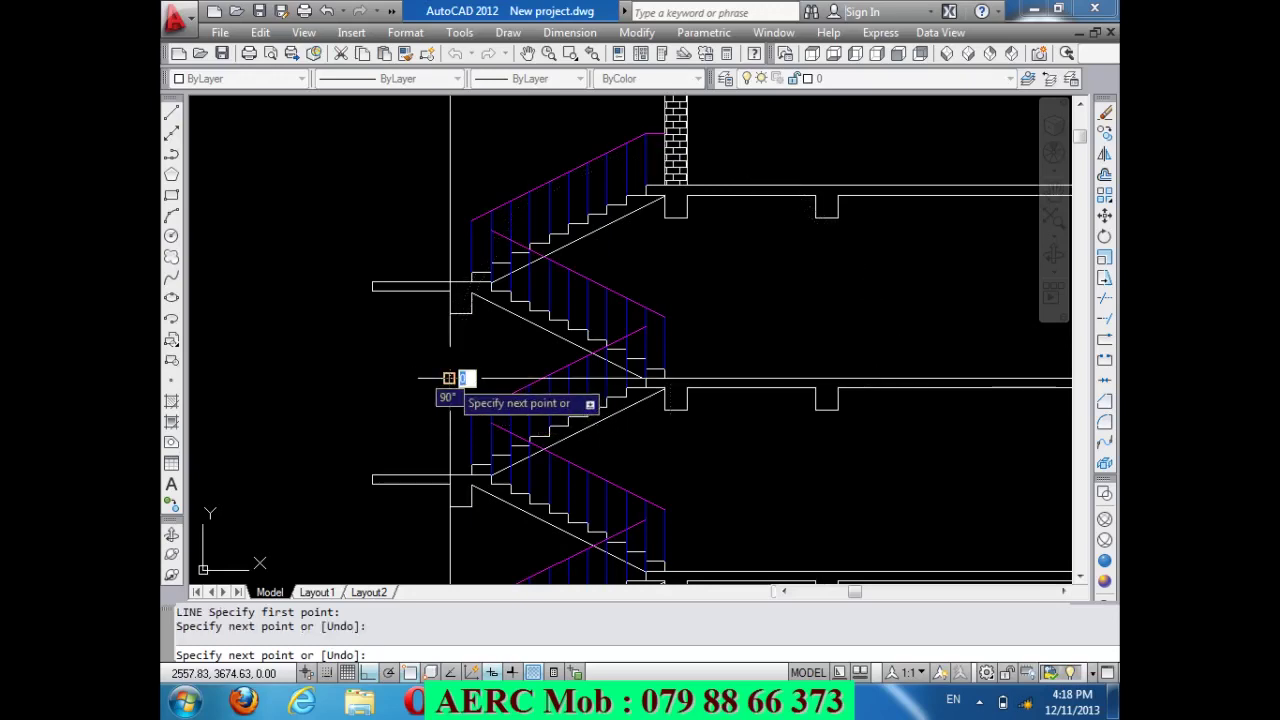
pyautogui.click(449, 378)
pyautogui.press('Return')
pyautogui.scroll(-2, 456, 345)
pyautogui.scroll(3, 511, 523)
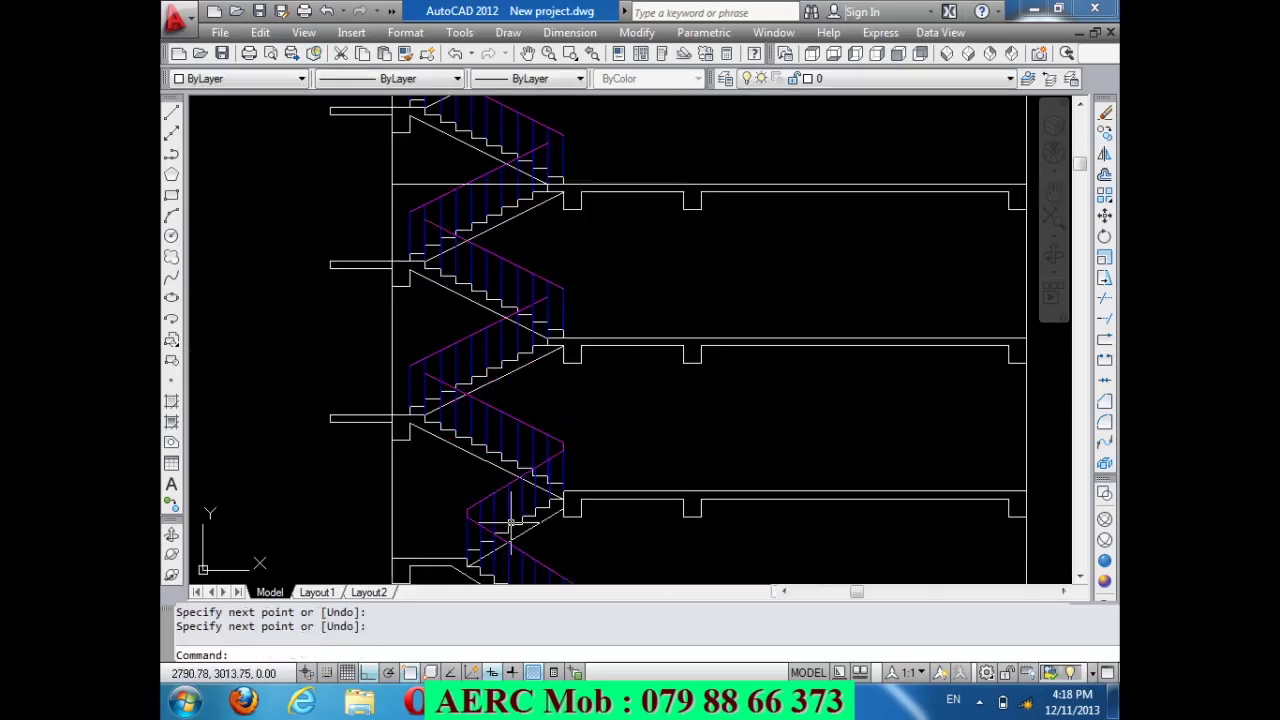
# Draw a second horizontal line from the floor slab edge left to the outer wall.
pyautogui.write(' l')
pyautogui.press('Return')
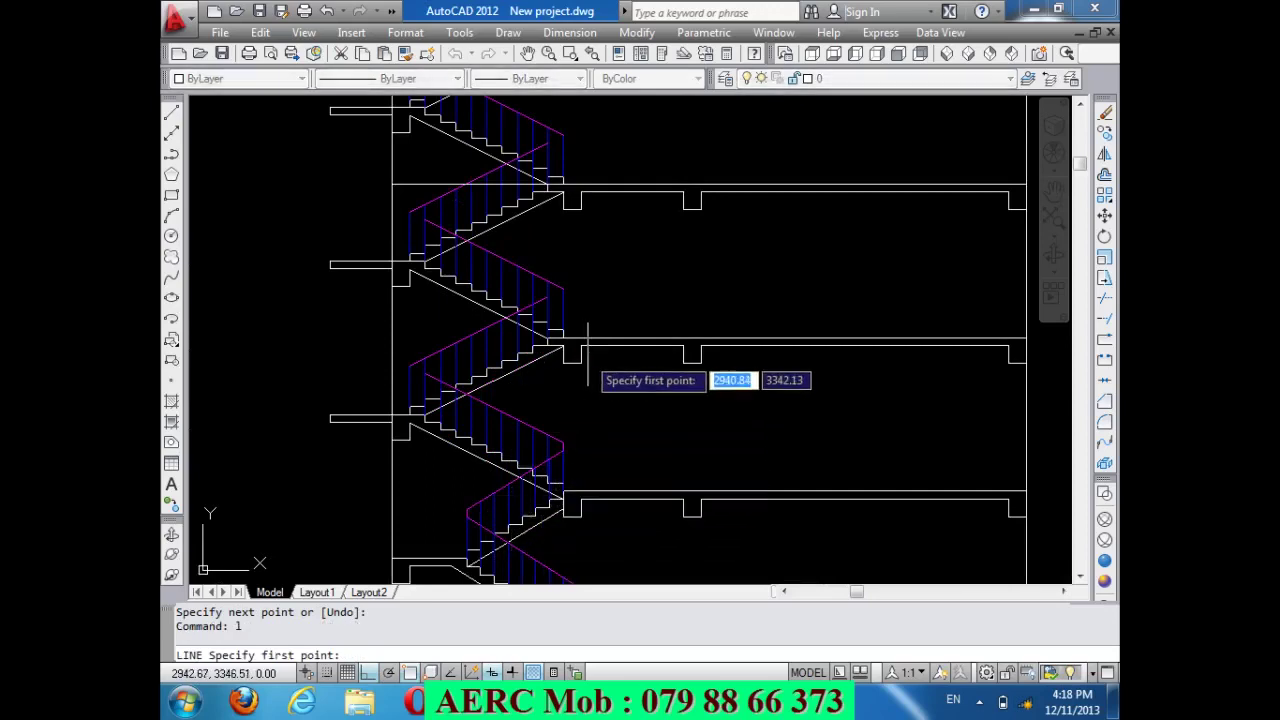
pyautogui.click(595, 340)
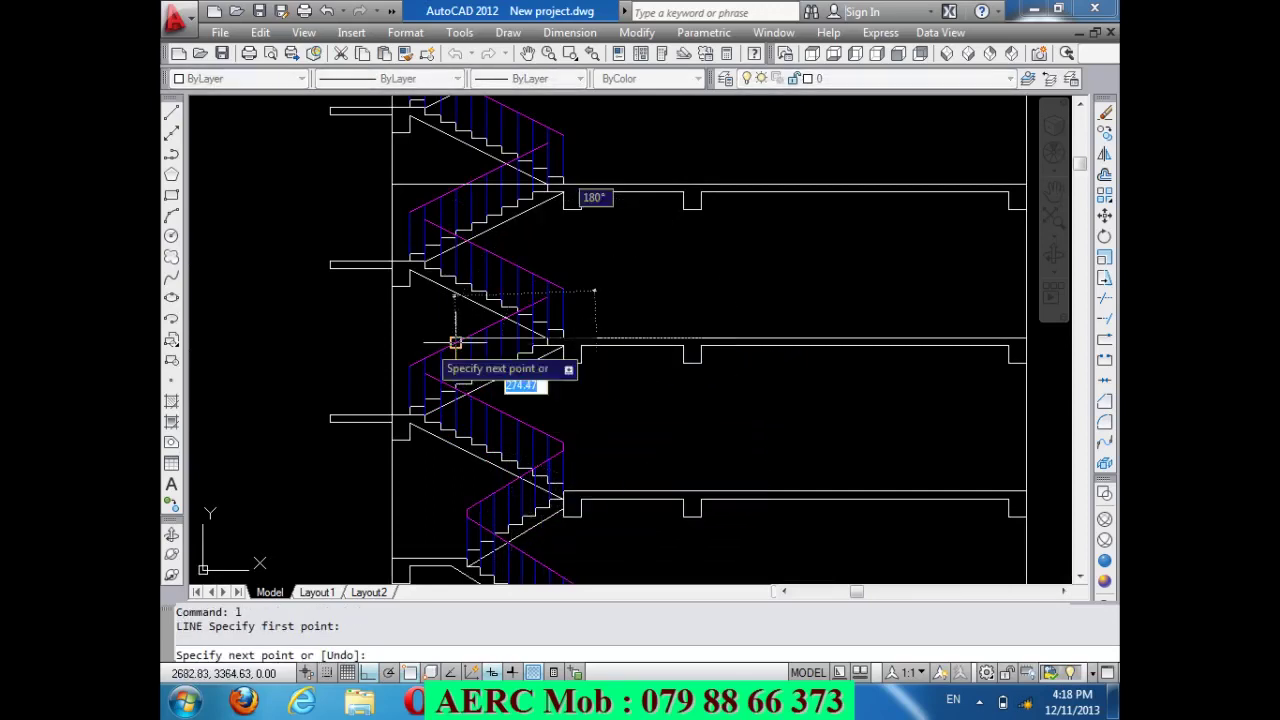
pyautogui.click(392, 338)
pyautogui.press('Return')
pyautogui.scroll(-4, 392, 338)
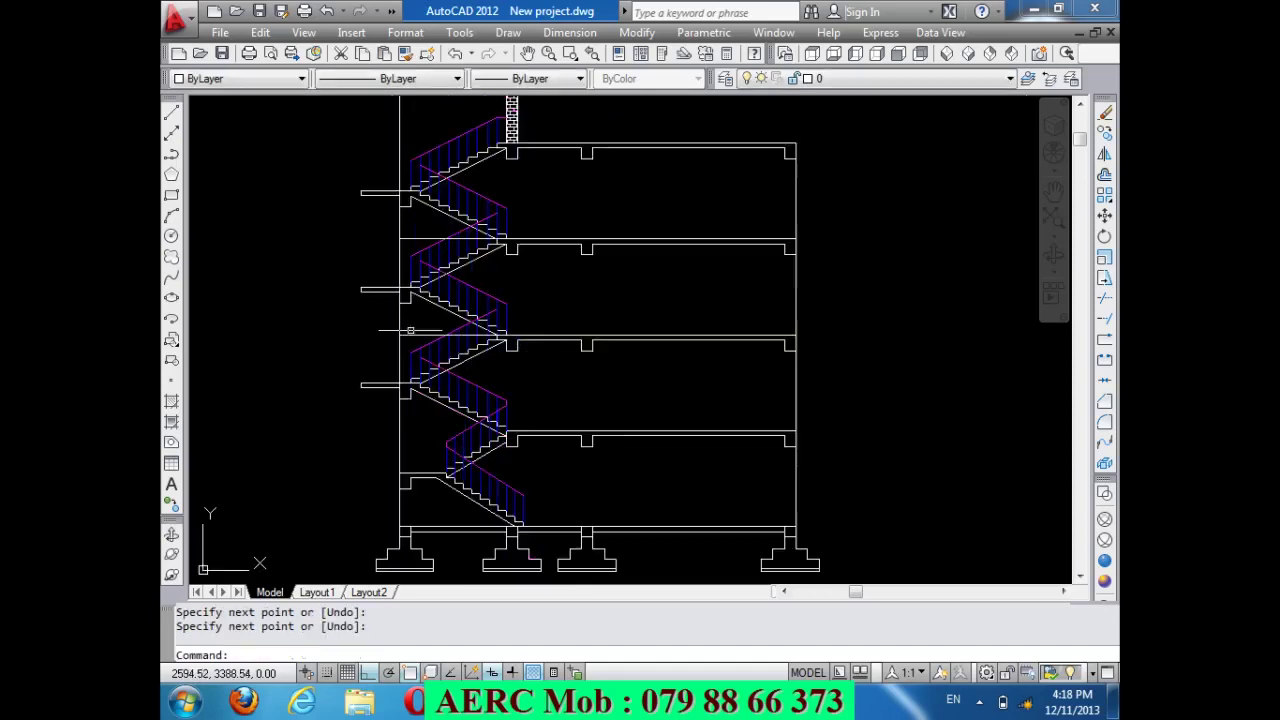
pyautogui.scroll(2, 424, 444)
pyautogui.scroll(1, 424, 444)
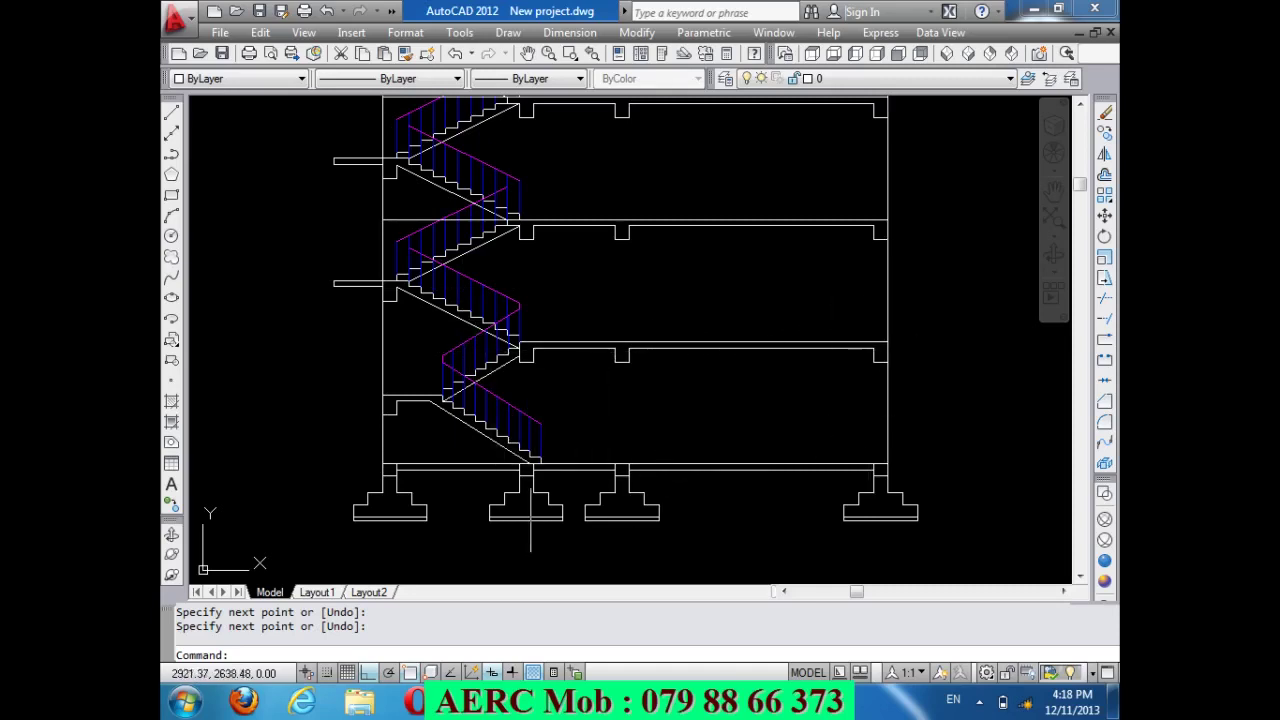
# Start copying the left roof cornice, then cancel after selecting it.
pyautogui.scroll(-2, 510, 535)
pyautogui.scroll(2, 390, 105)
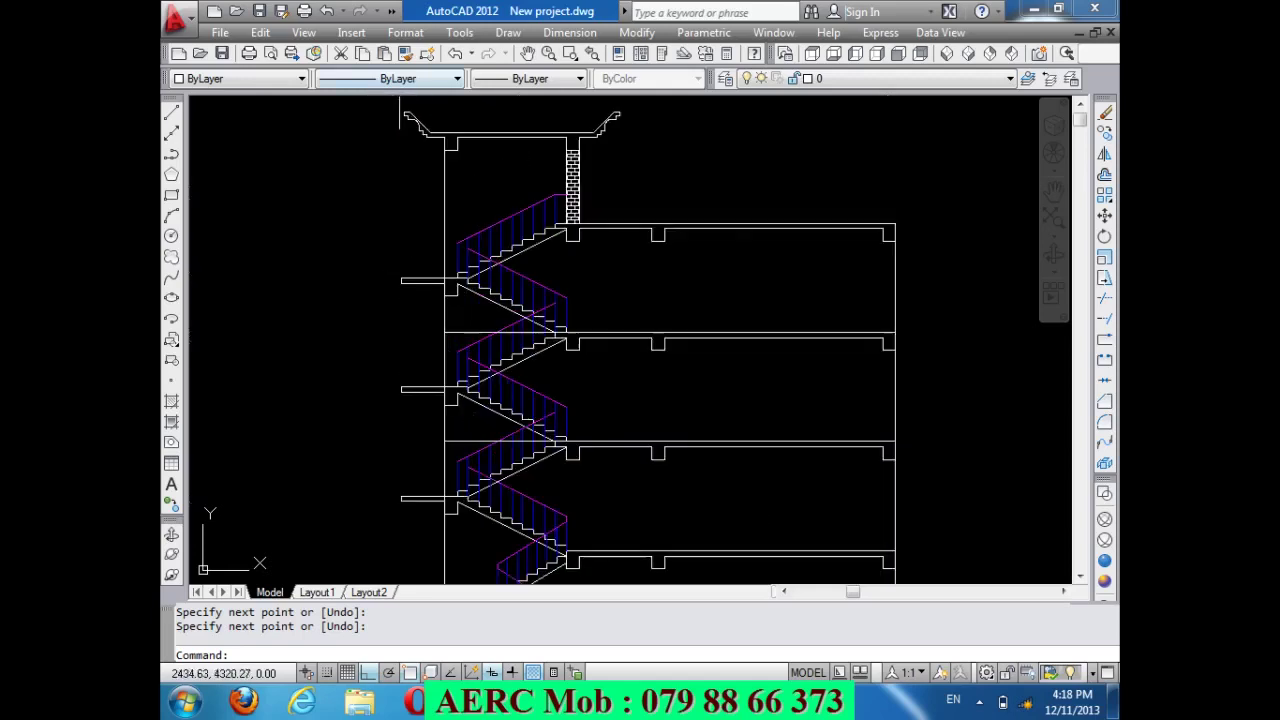
pyautogui.scroll(2, 380, 114)
pyautogui.scroll(2, 377, 131)
pyautogui.write('c')
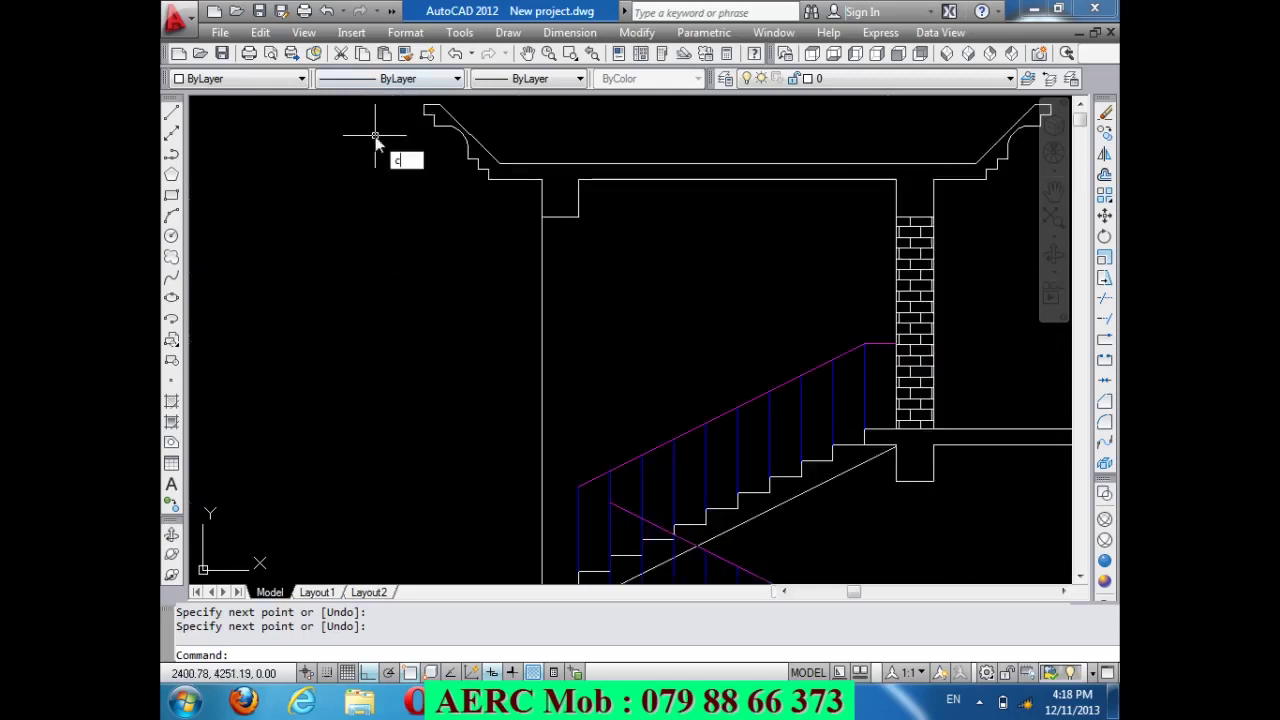
pyautogui.write('o')
pyautogui.press('Return')
pyautogui.click(520, 200)
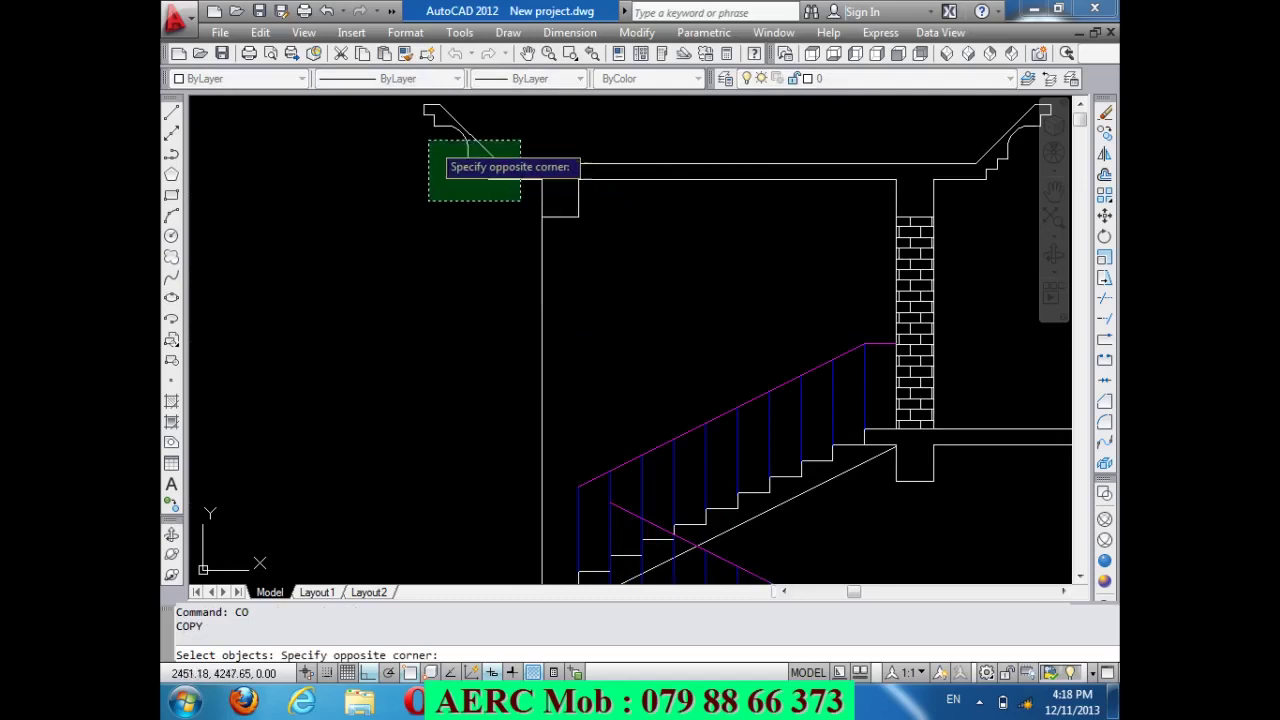
pyautogui.click(410, 101)
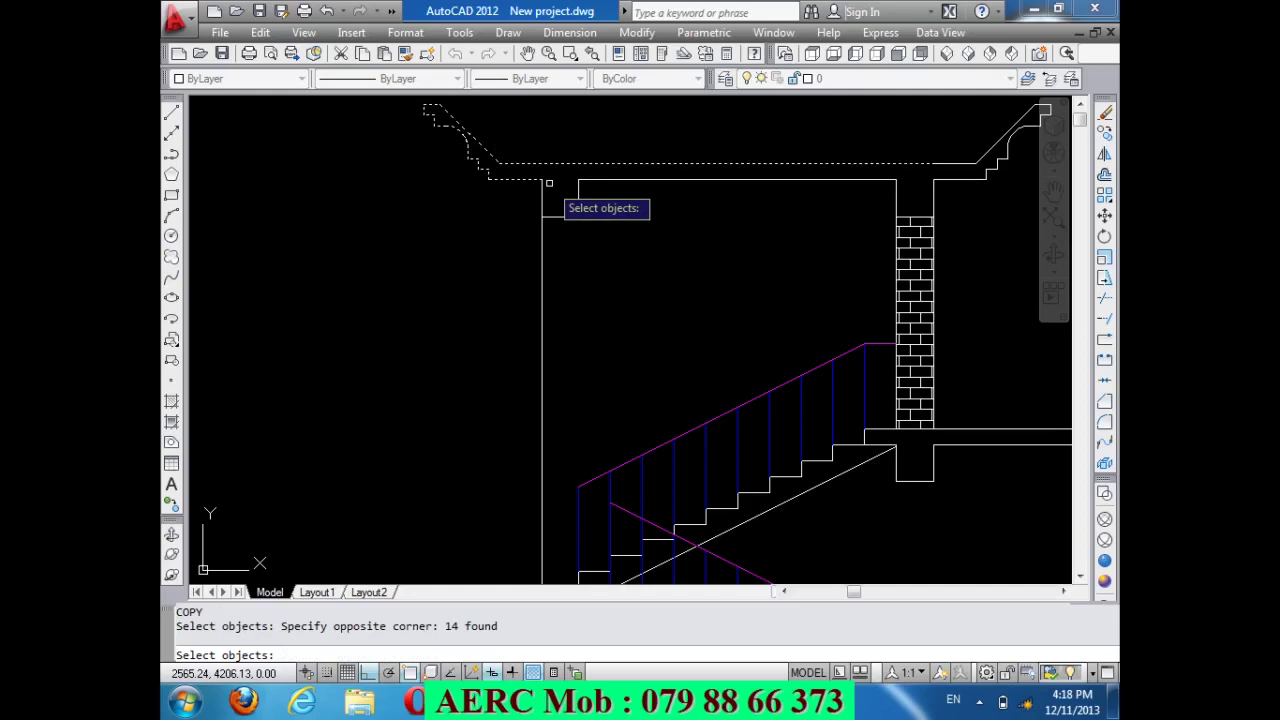
pyautogui.press('Escape')
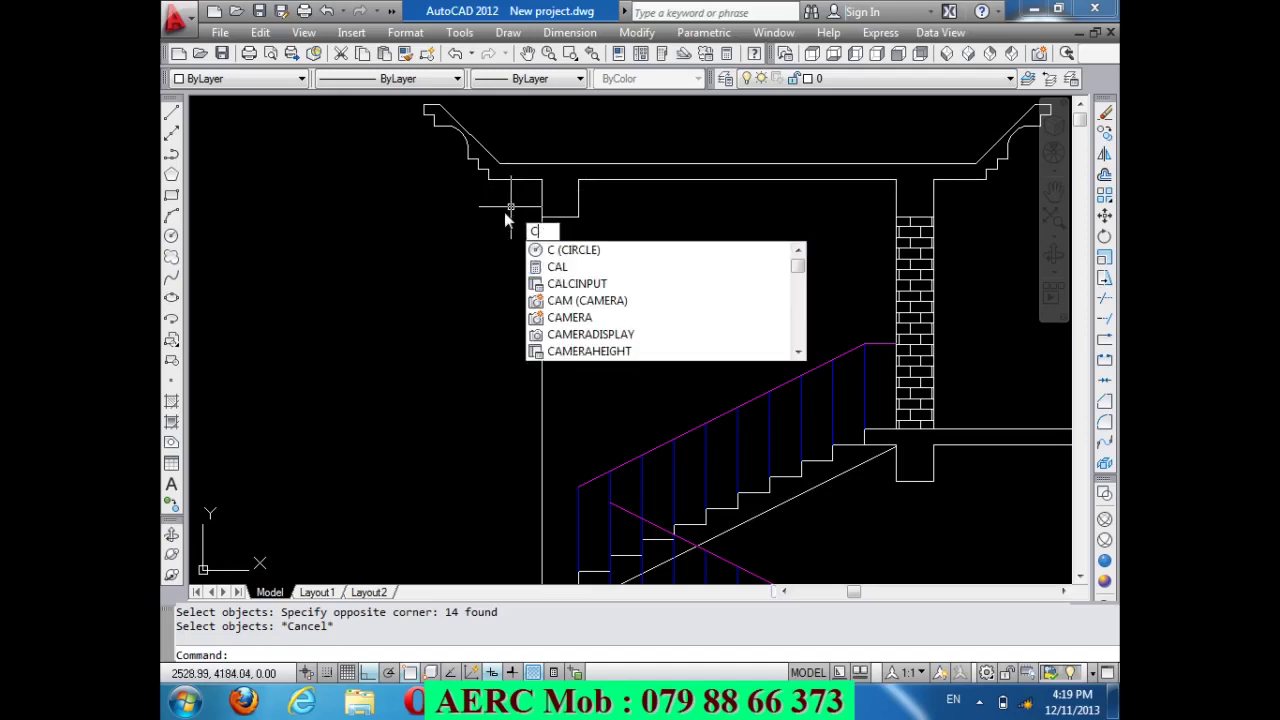
# Retry selecting the left cornice pieces for a copy, then cancel again.
pyautogui.write('o')
pyautogui.press('Return')
pyautogui.click(502, 190)
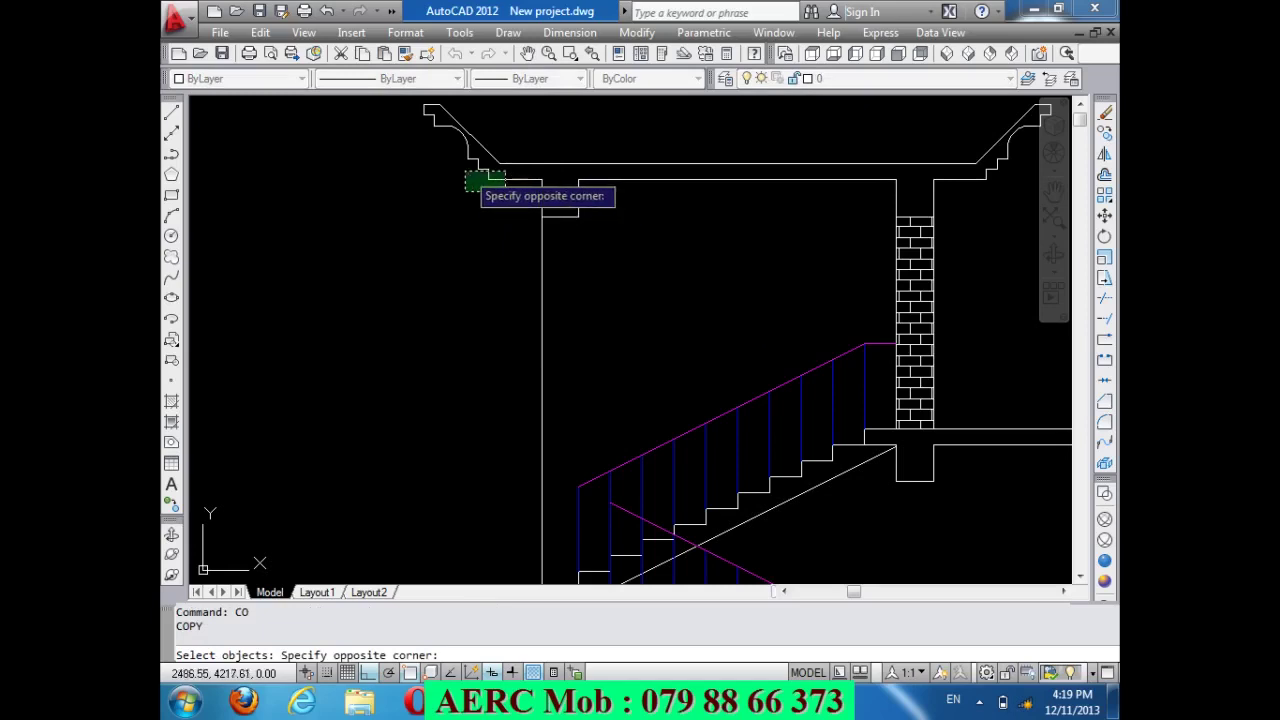
pyautogui.click(466, 168)
pyautogui.click(472, 182)
pyautogui.click(416, 104)
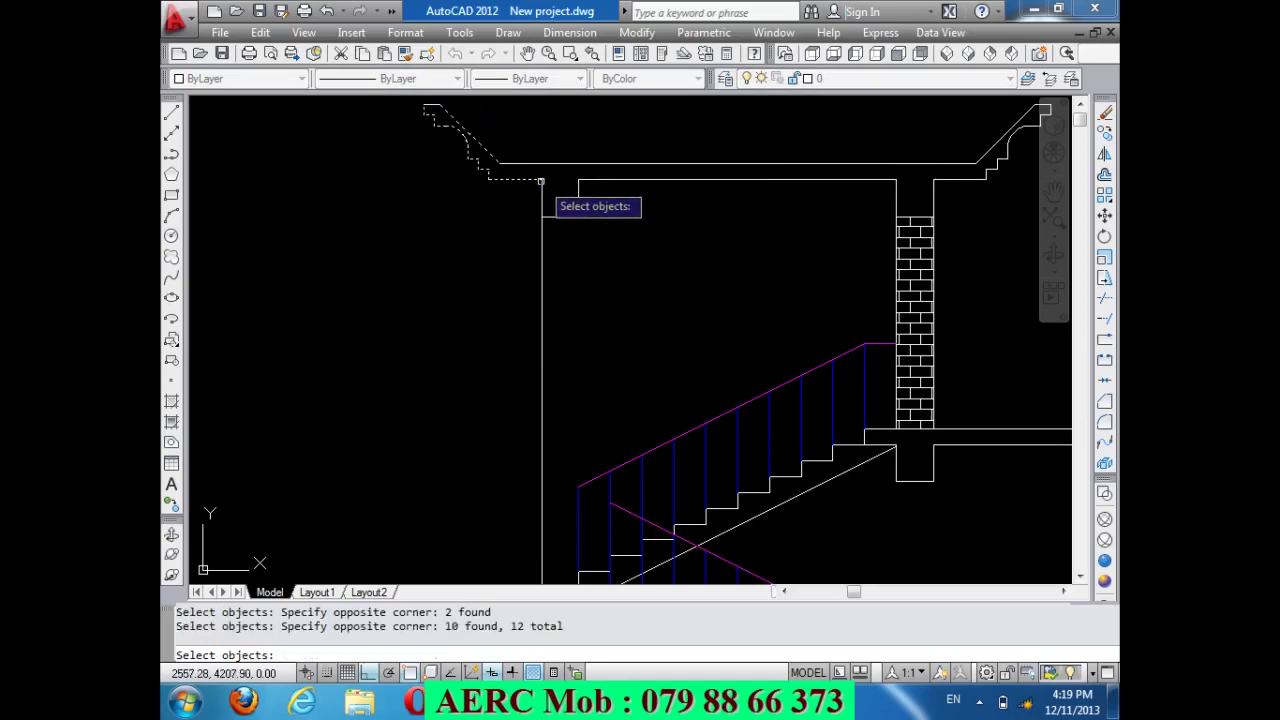
pyautogui.scroll(1, 540, 181)
pyautogui.scroll(-3, 543, 176)
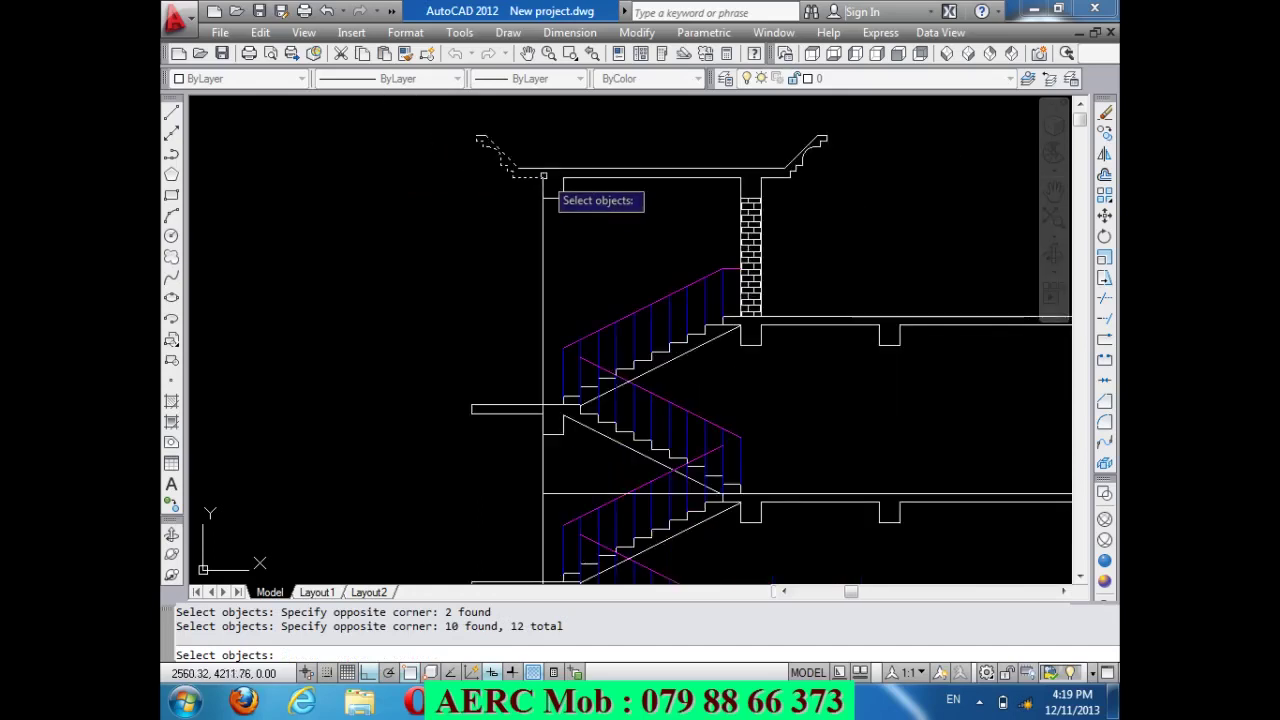
pyautogui.press('Escape')
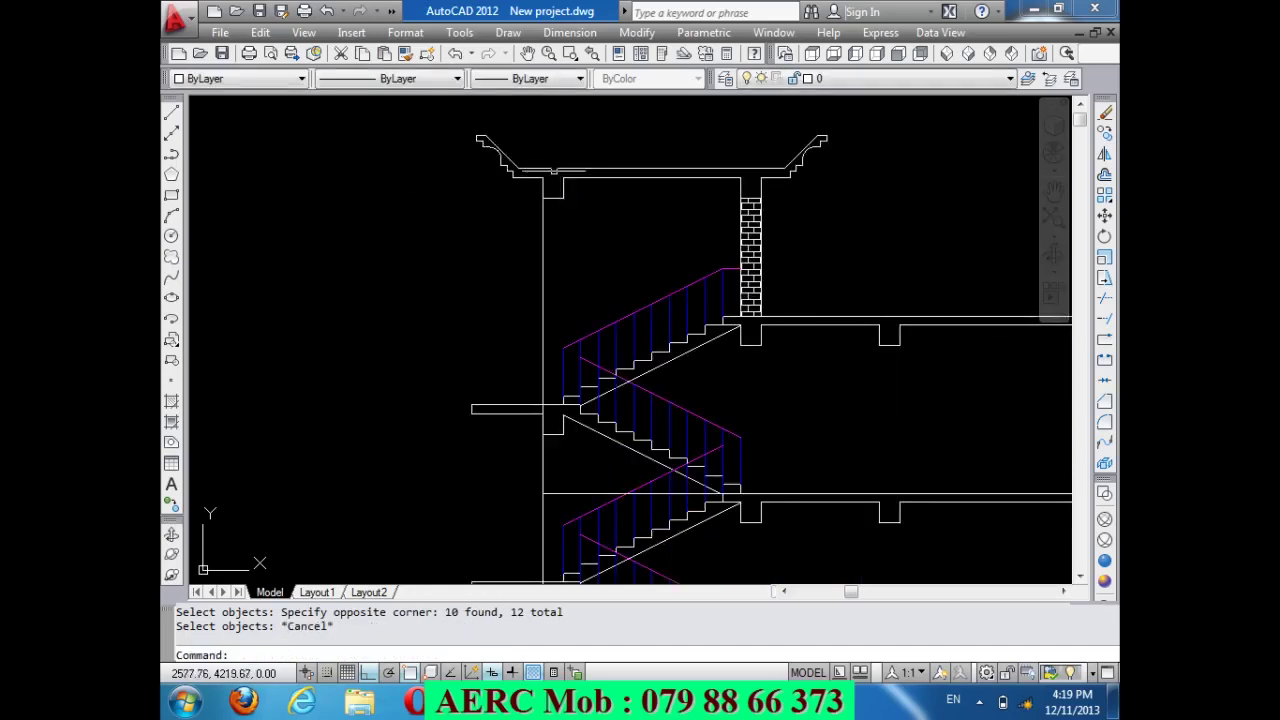
# Draw a 40-unit line from the lower corner of the left roof cornice.
pyautogui.write('l')
pyautogui.press('Return')
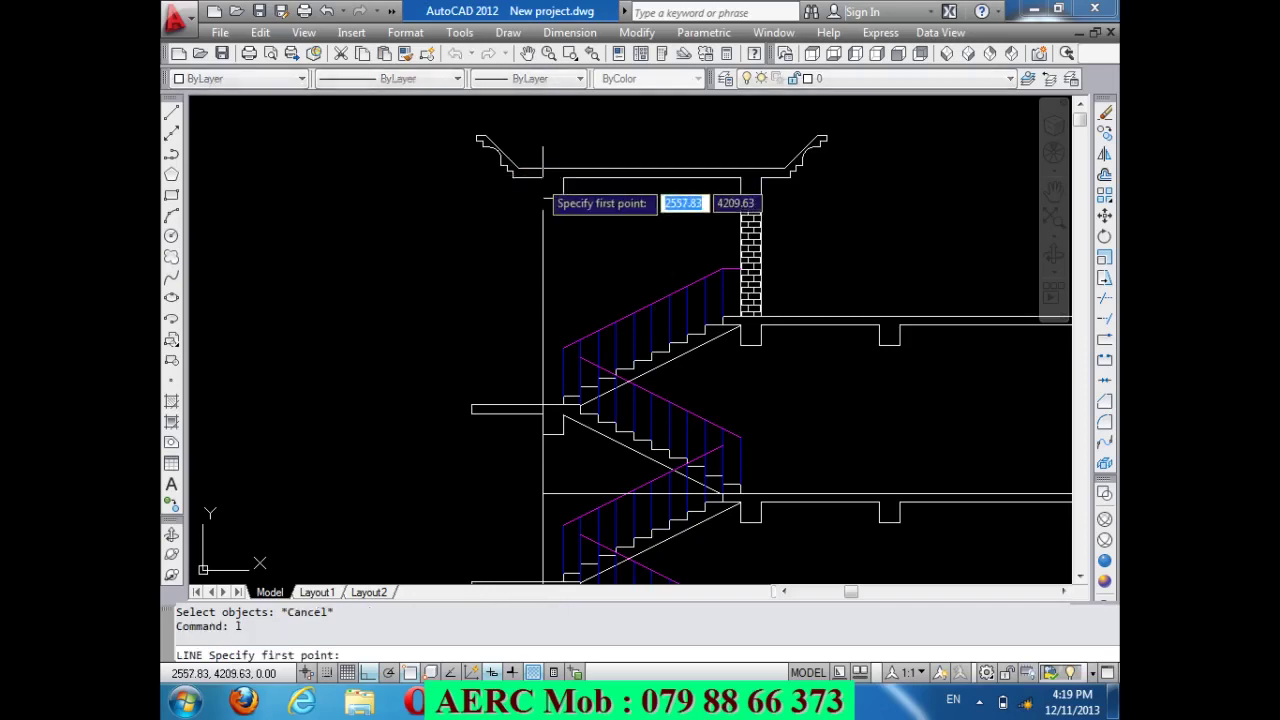
pyautogui.scroll(3, 543, 174)
pyautogui.click(543, 174)
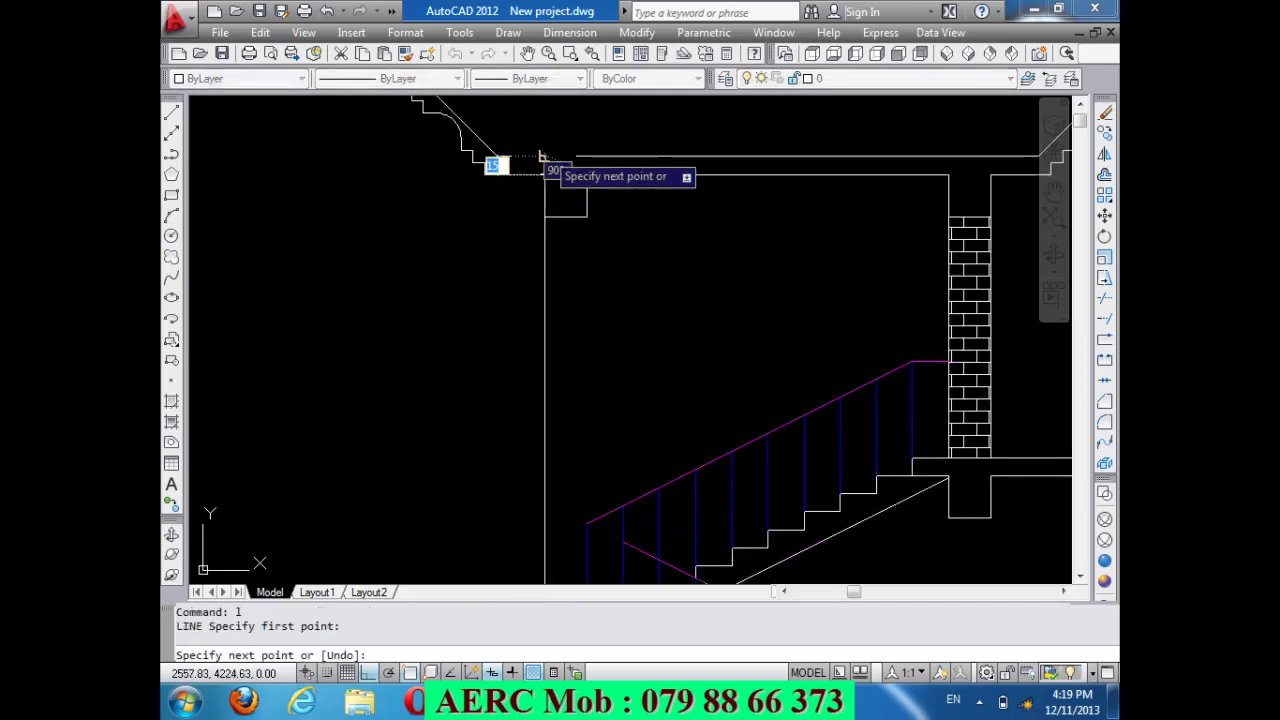
pyautogui.press('Return')
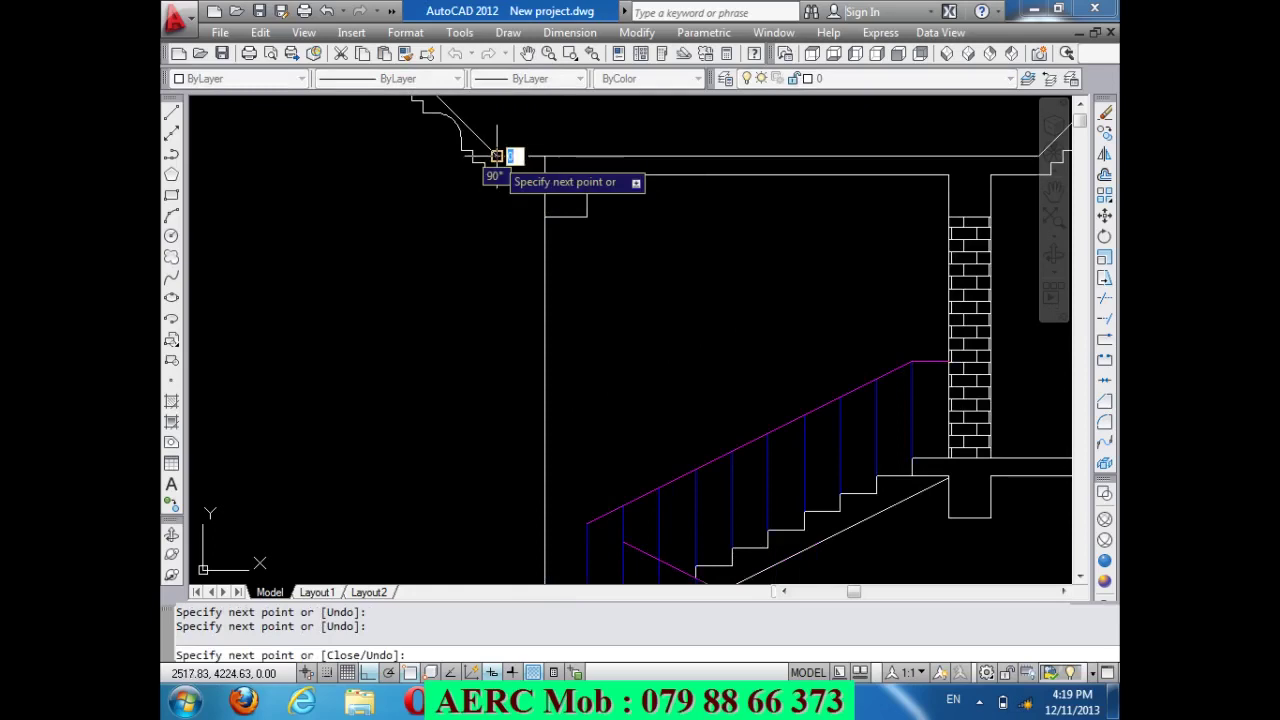
pyautogui.press('Return')
pyautogui.scroll(-3, 533, 201)
pyautogui.write('c')
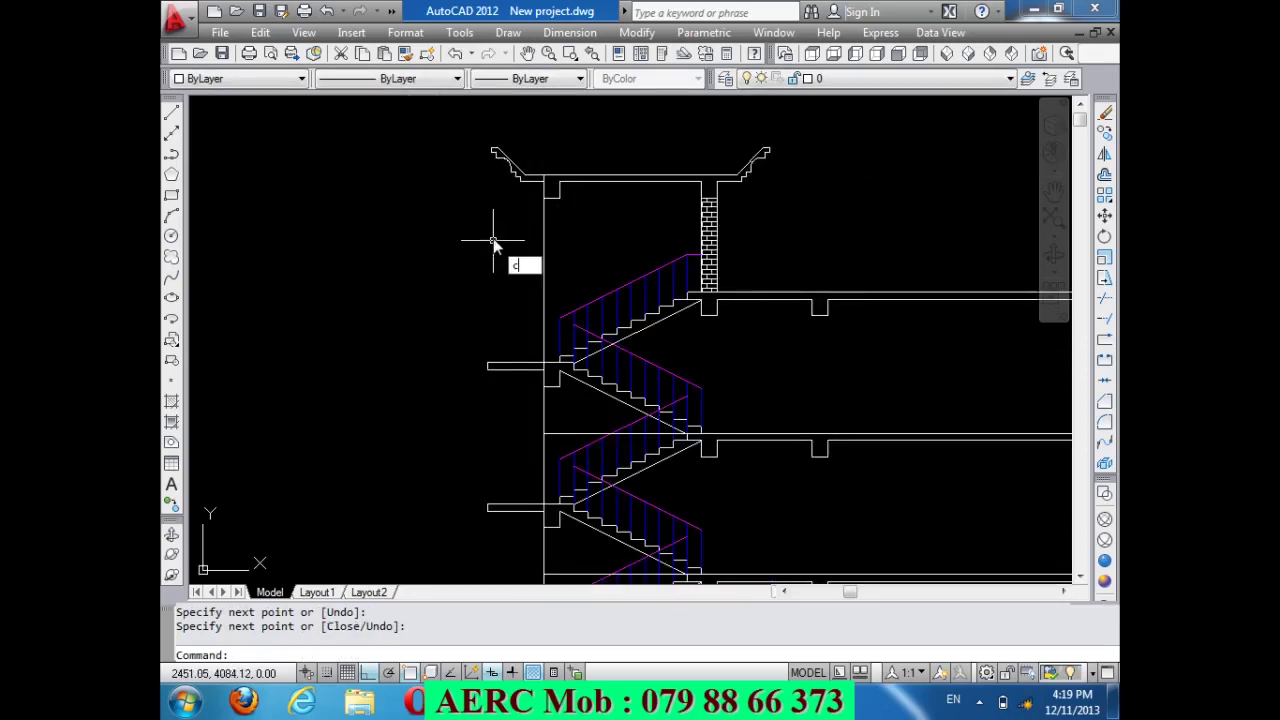
pyautogui.write('o')
pyautogui.press('Return')
# Select the left roof cornice pieces, excluding the long roof line.
pyautogui.click(526, 189)
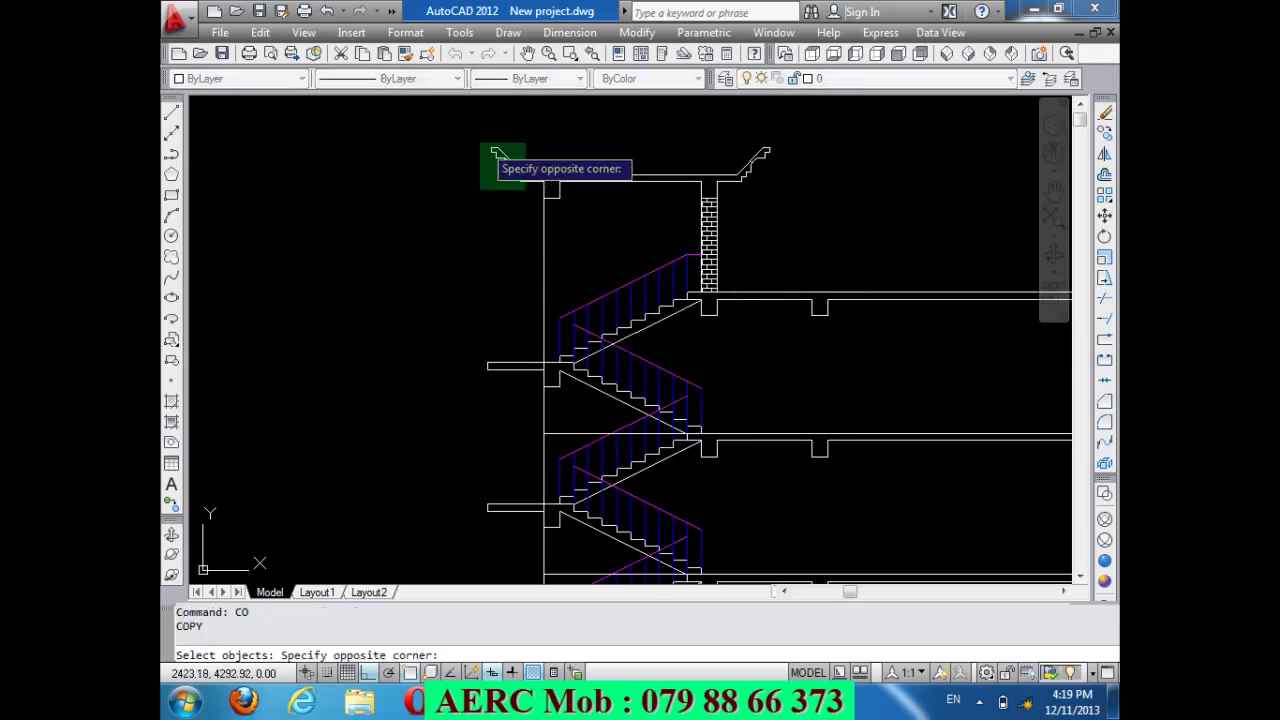
pyautogui.click(496, 151)
pyautogui.scroll(3, 543, 157)
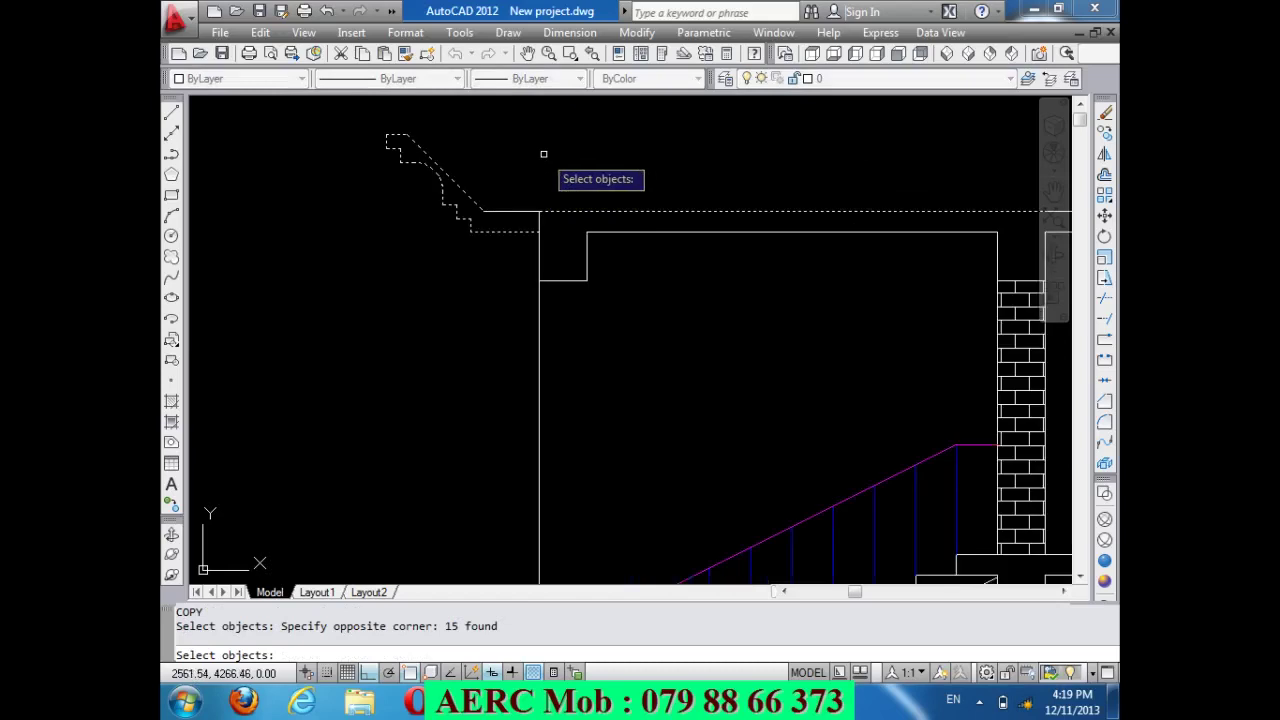
pyautogui.click(526, 211)
pyautogui.click(511, 218)
pyautogui.click(500, 190)
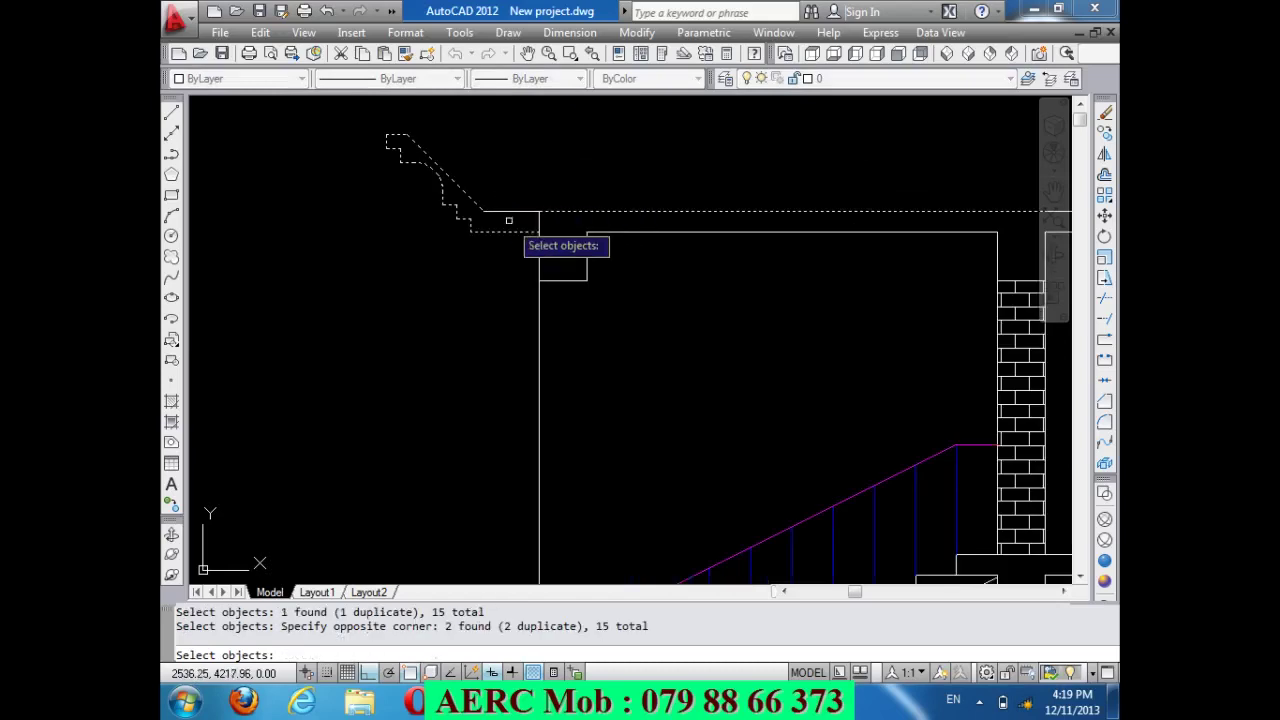
pyautogui.keyDown('shift'); pyautogui.click(601, 210); pyautogui.keyUp('shift')
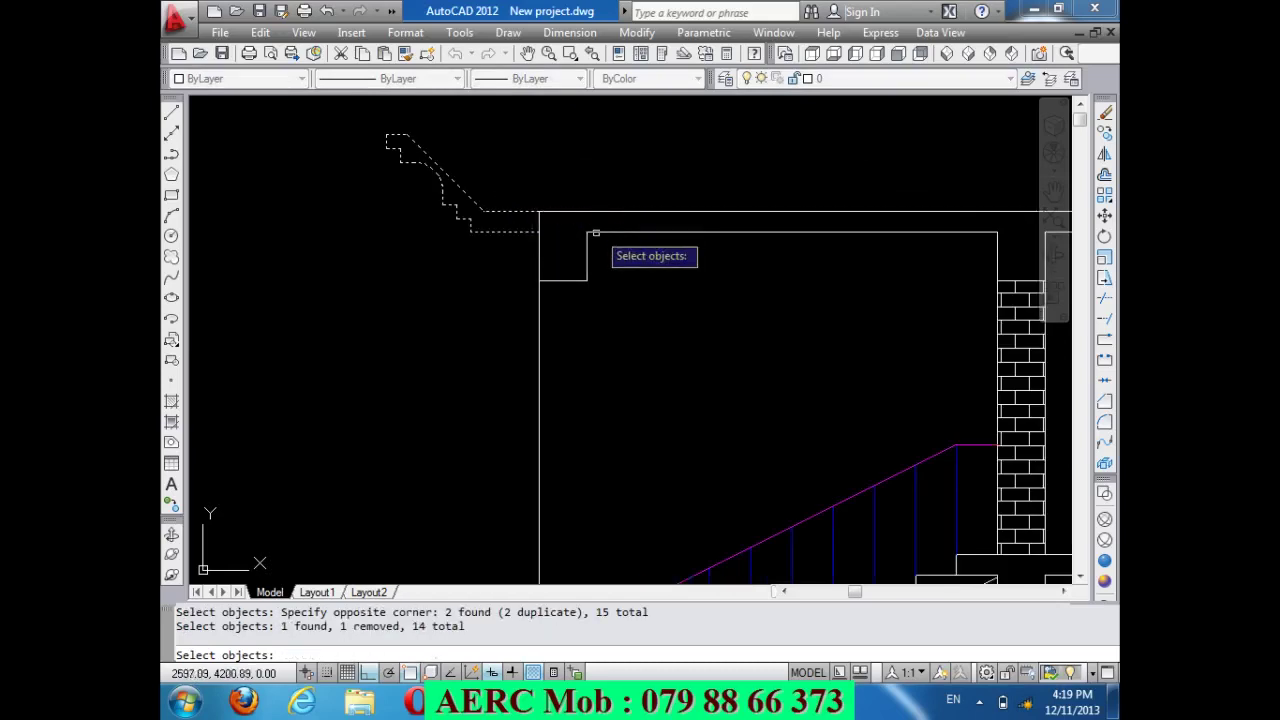
pyautogui.press('Return')
# Copy the cornice from the wall corner down to two lower floor levels.
pyautogui.click(538, 211)
pyautogui.scroll(-3, 540, 205)
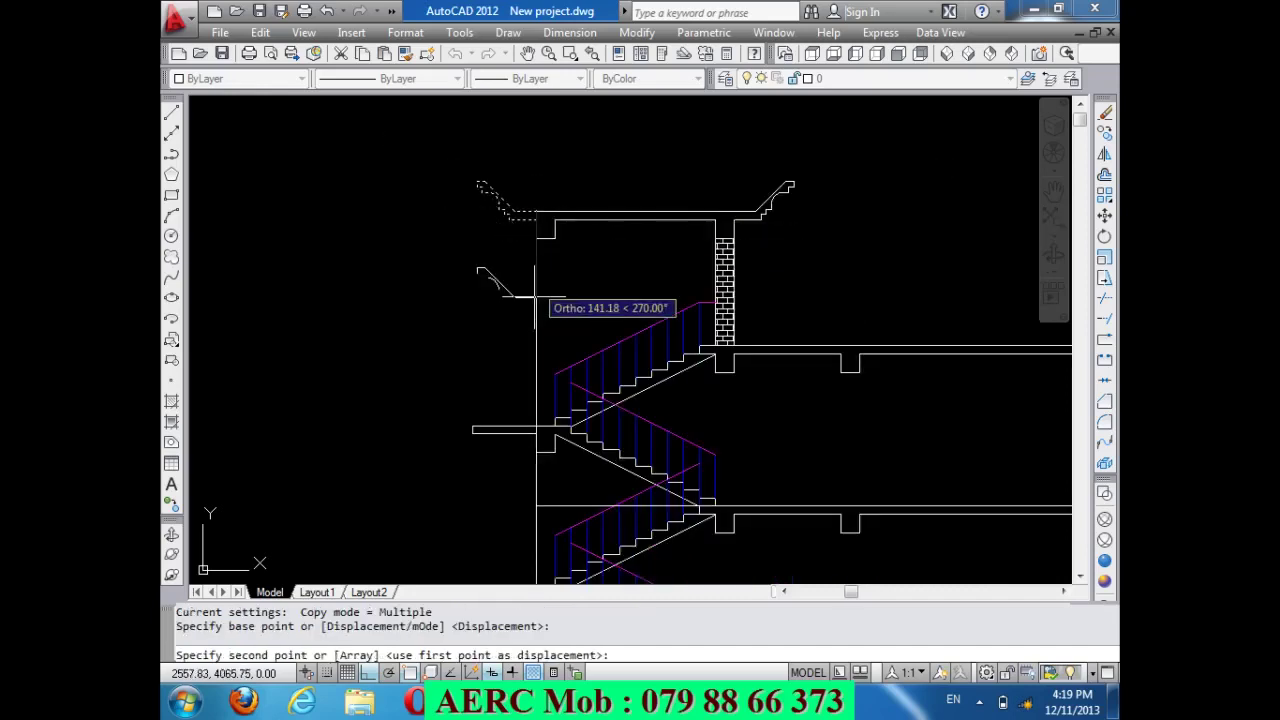
pyautogui.click(537, 505)
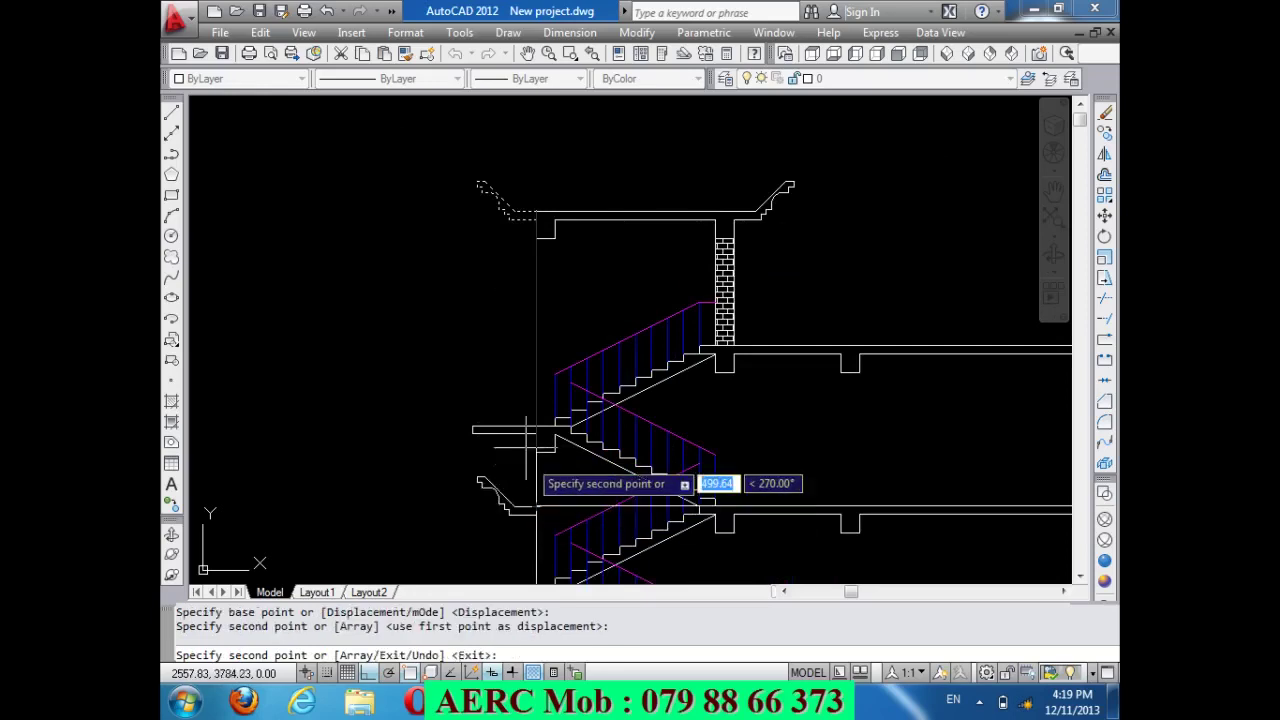
pyautogui.scroll(-3, 518, 388)
pyautogui.scroll(4, 519, 505)
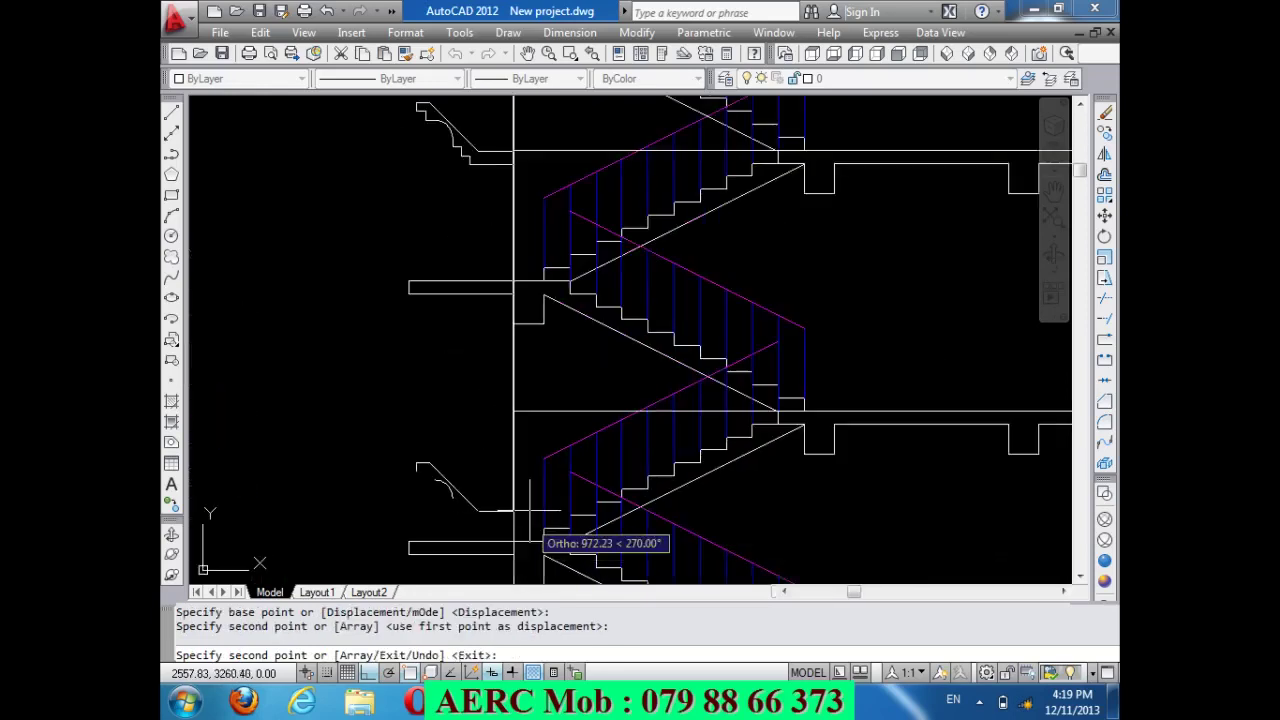
pyautogui.click(512, 410)
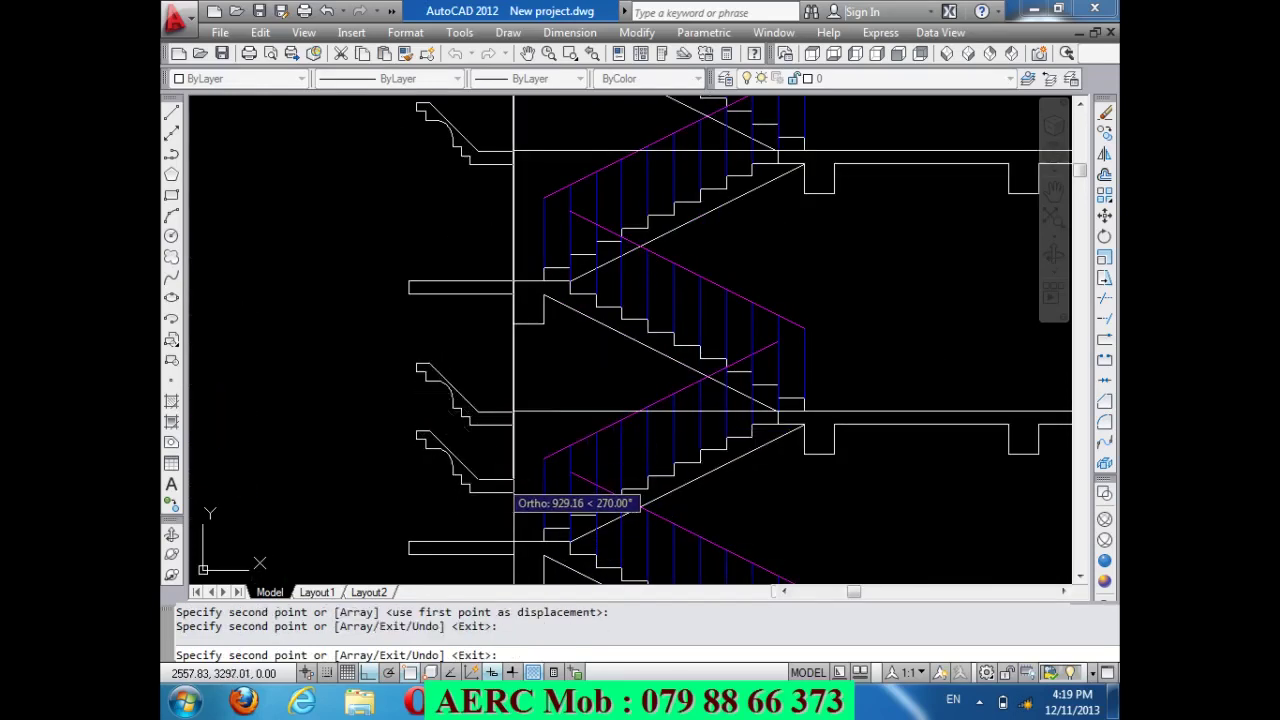
pyautogui.press('Return')
# Erase the stray copied horizontal lines.
pyautogui.click(562, 410)
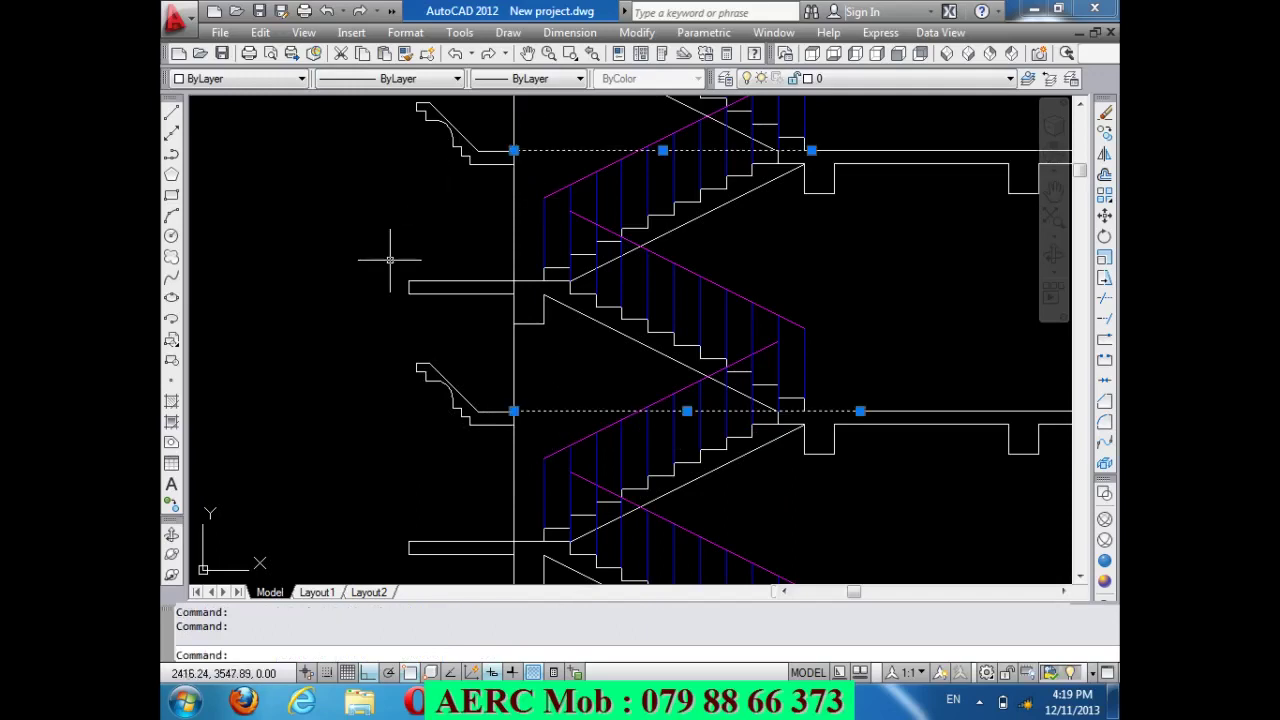
pyautogui.scroll(-3, 405, 282)
pyautogui.scroll(-2, 607, 345)
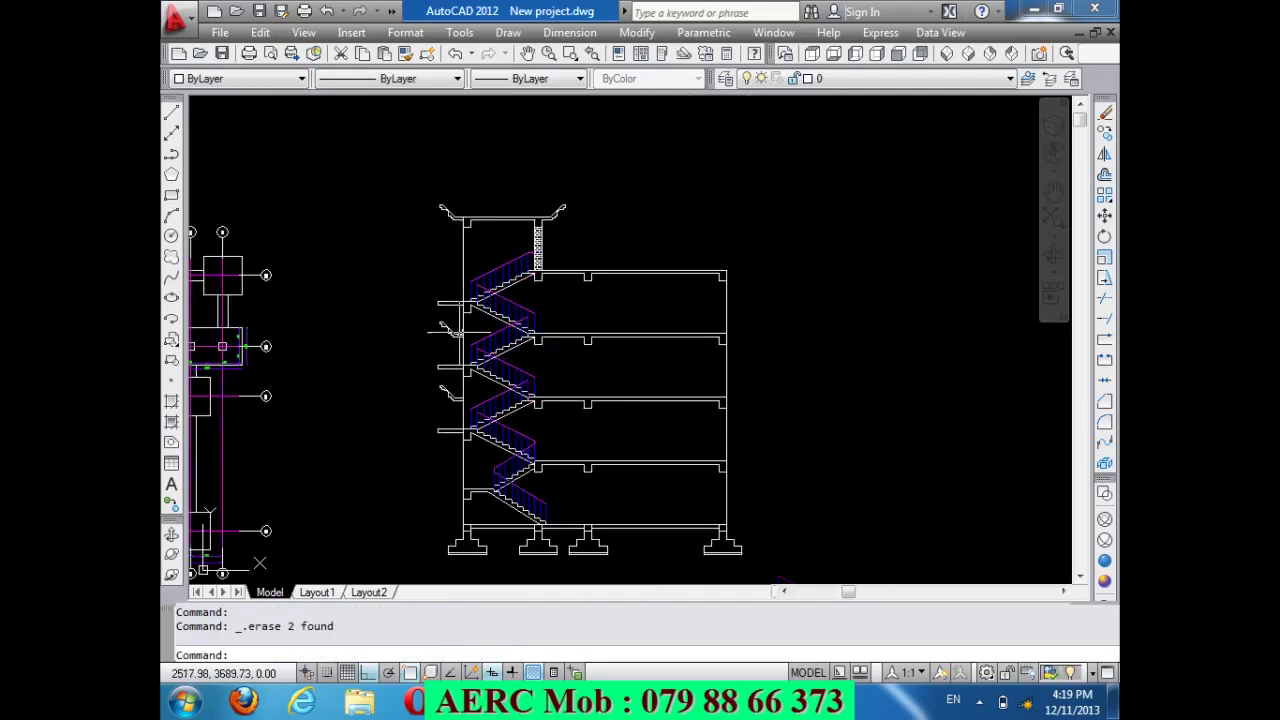
pyautogui.scroll(5, 450, 328)
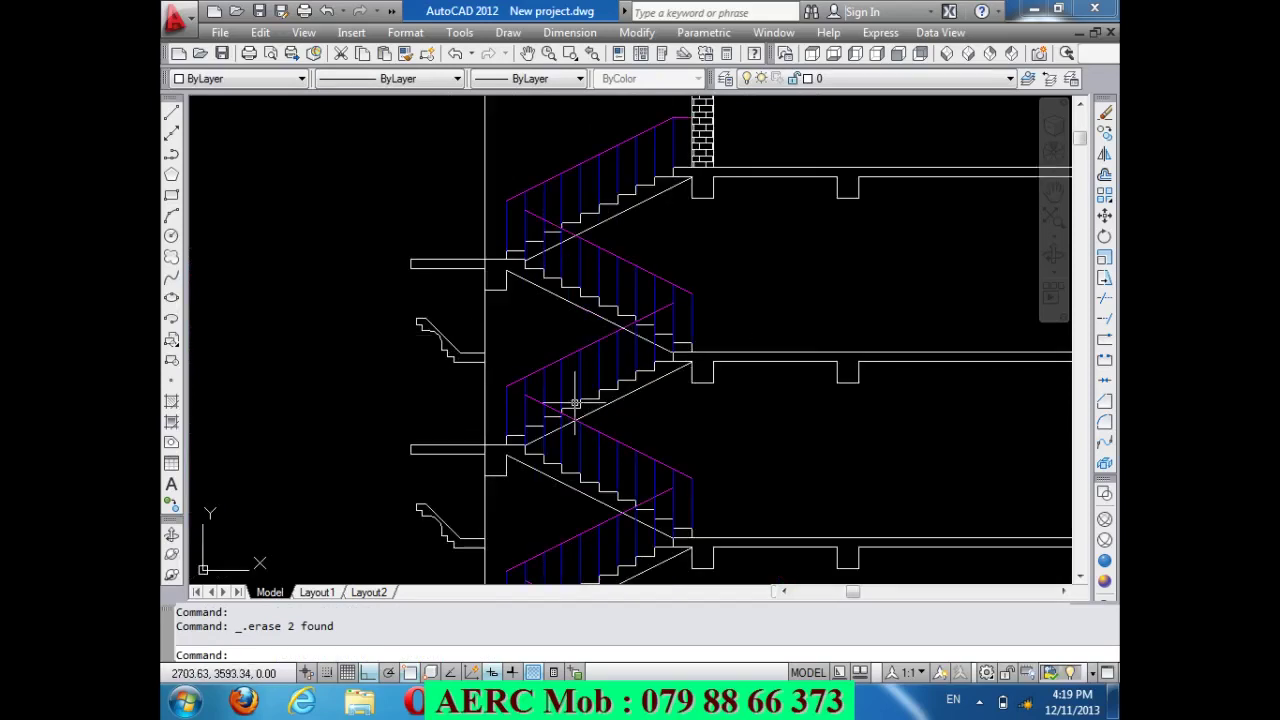
pyautogui.scroll(-4, 634, 385)
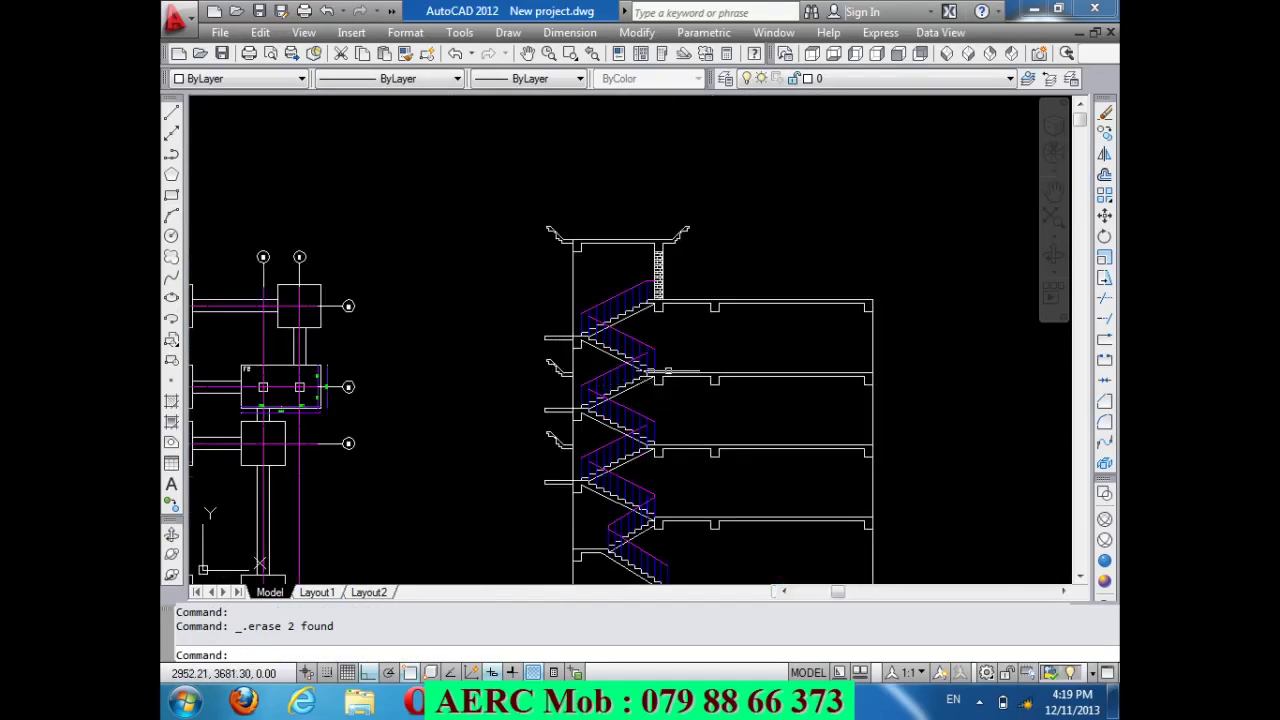
# Window-select the top roof cornice for copying.
pyautogui.scroll(5, 715, 241)
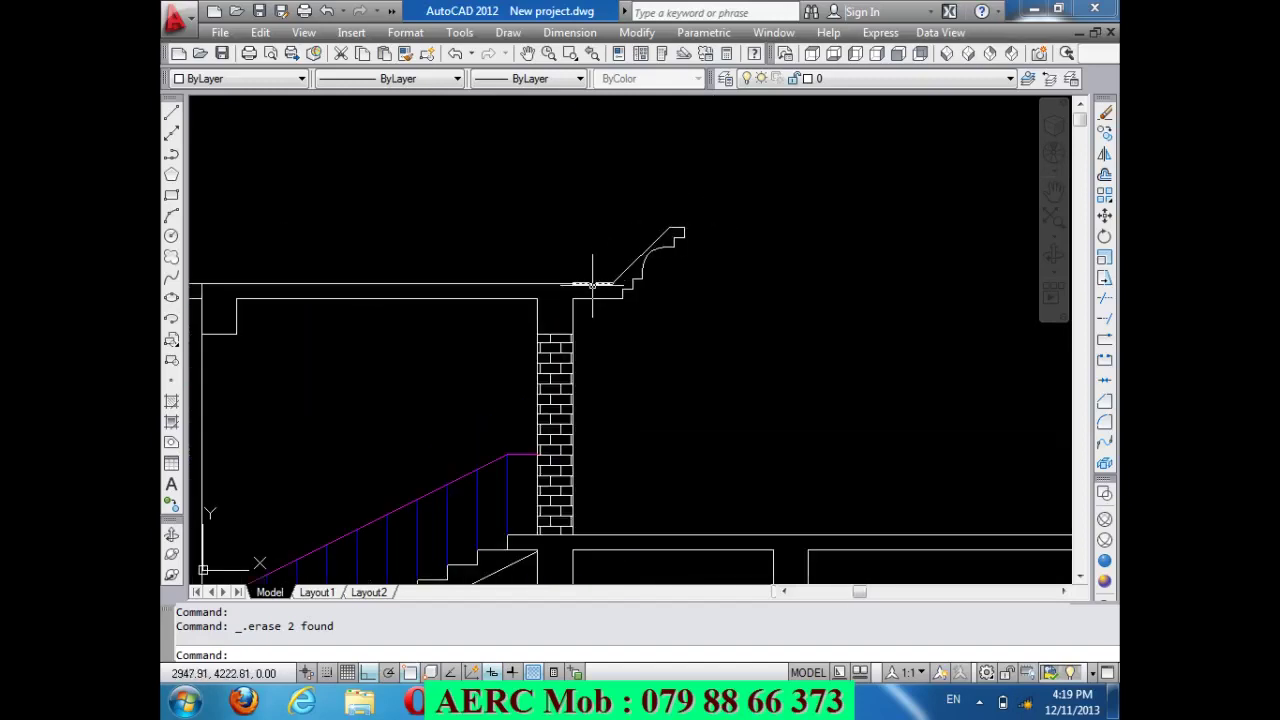
pyautogui.write('C')
pyautogui.press('Return')
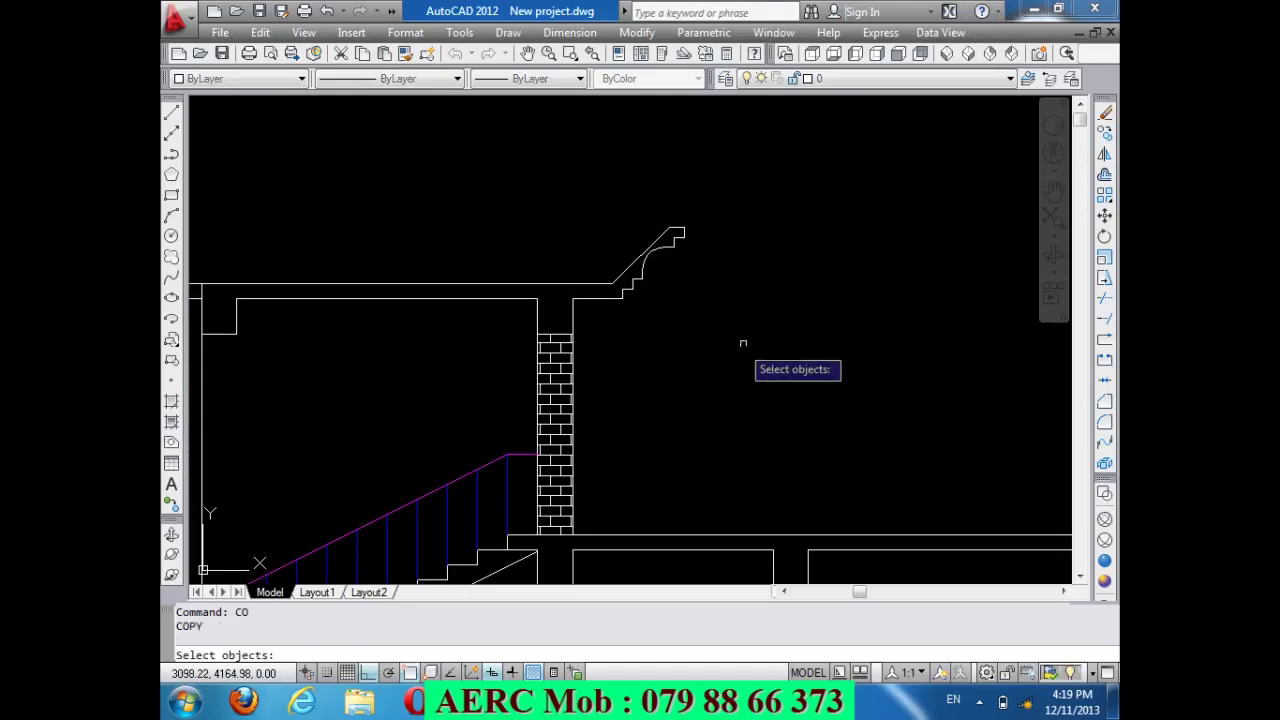
pyautogui.click(769, 403)
pyautogui.click(592, 216)
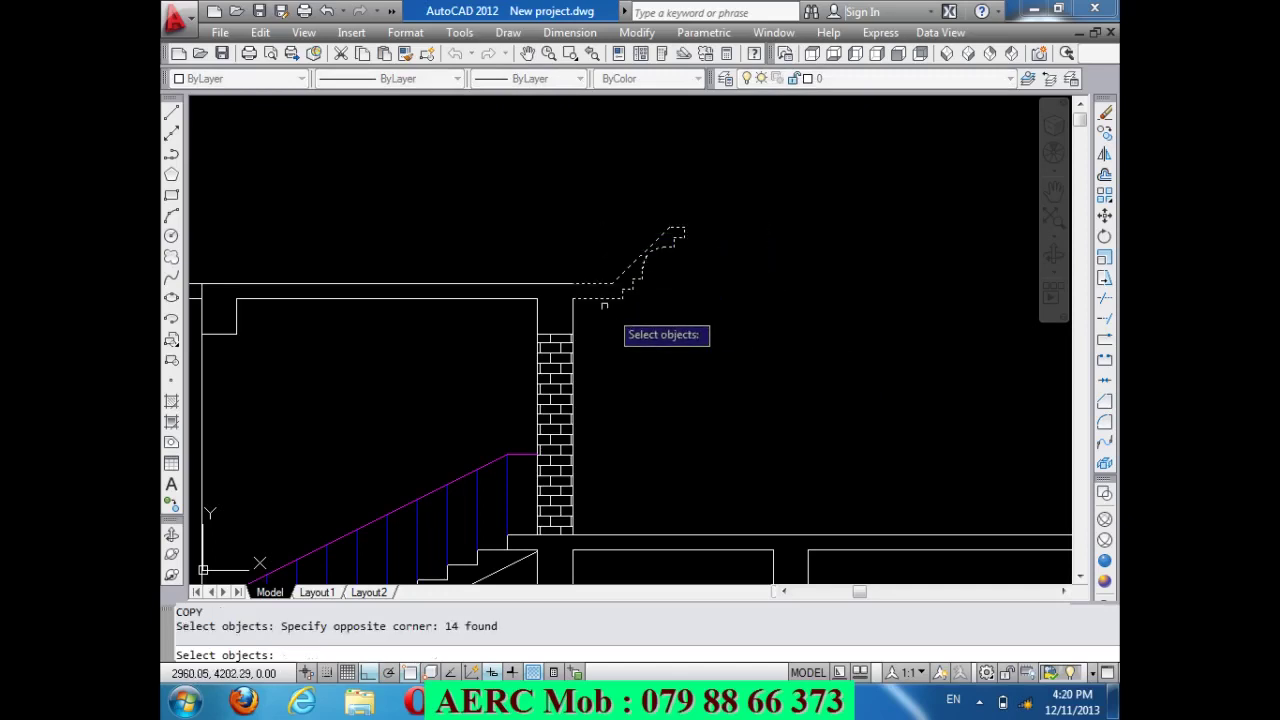
pyautogui.scroll(4, 578, 286)
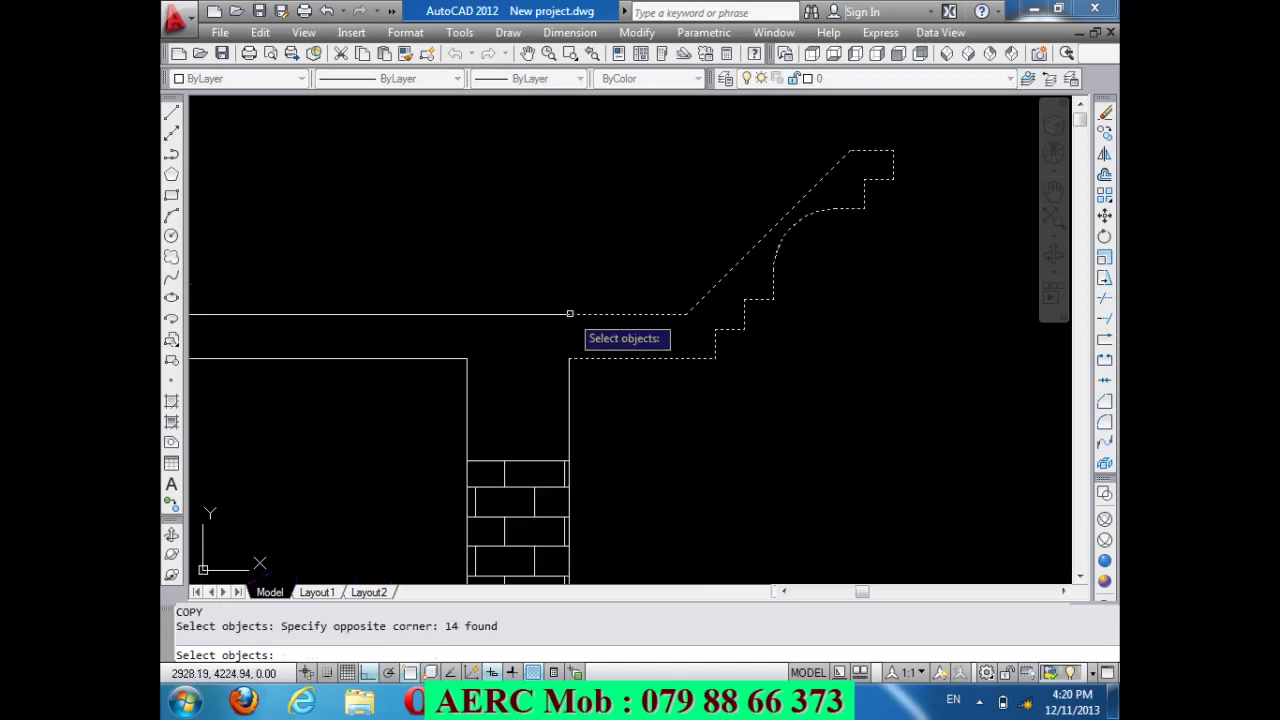
pyautogui.press('Return')
# Copy the cornice from its inner corner to three right-hand floor slab ends.
pyautogui.click(569, 313)
pyautogui.scroll(-4, 550, 300)
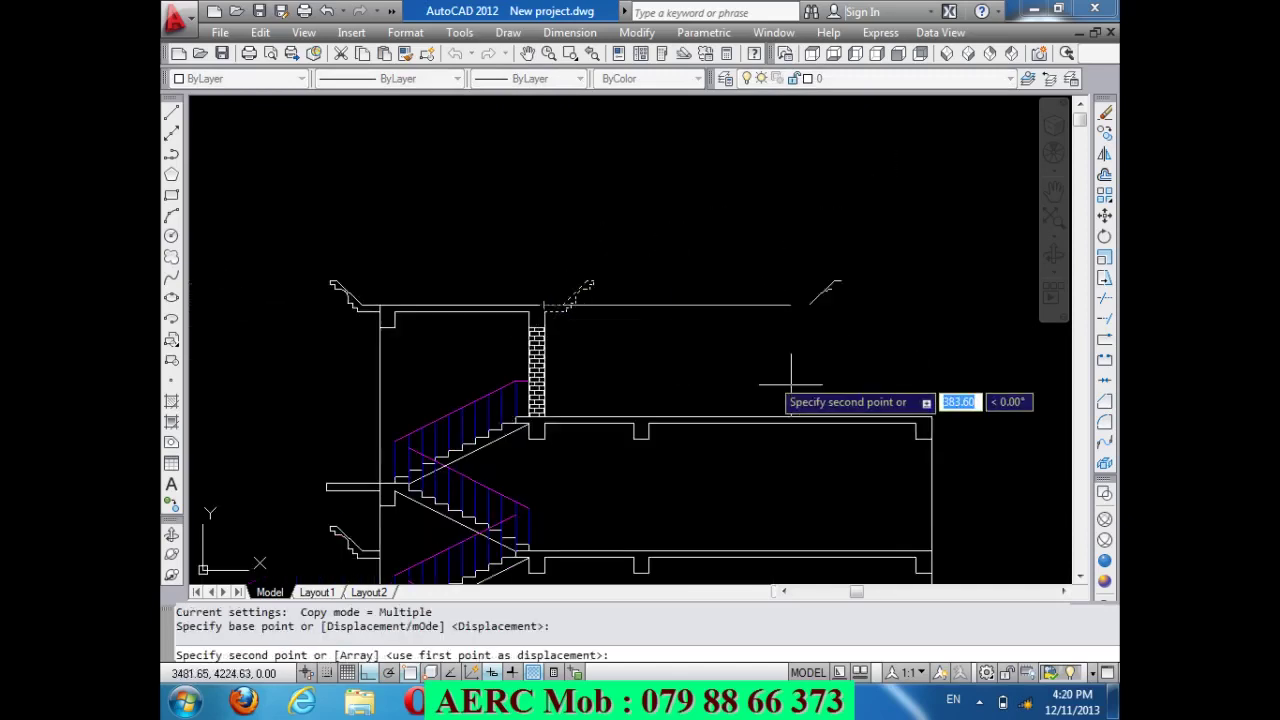
pyautogui.click(932, 418)
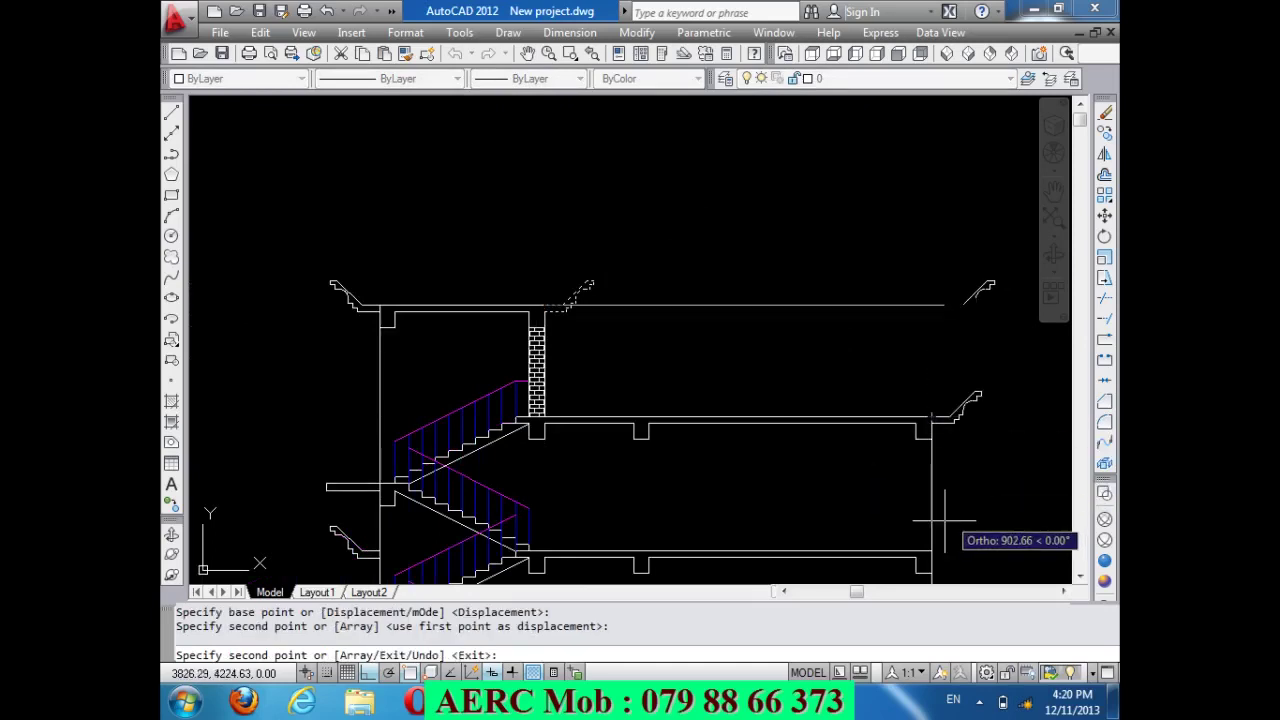
pyautogui.click(932, 552)
pyautogui.scroll(-4, 814, 356)
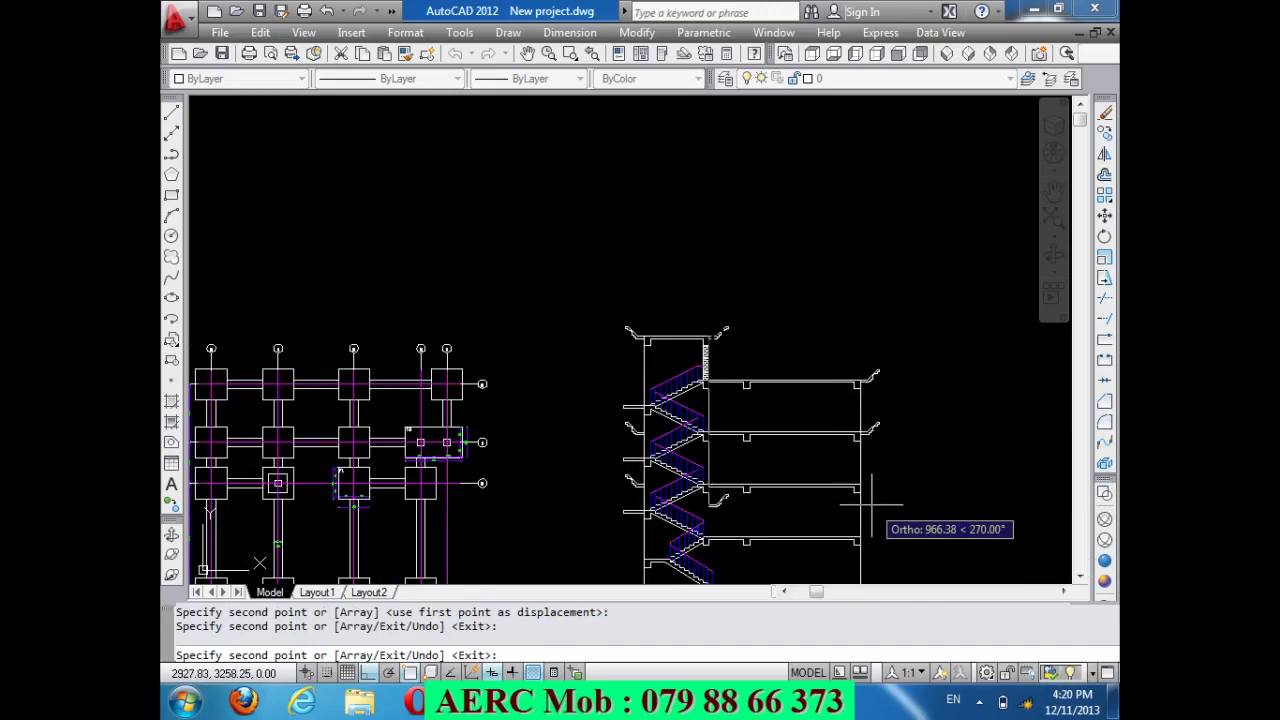
pyautogui.scroll(2, 865, 505)
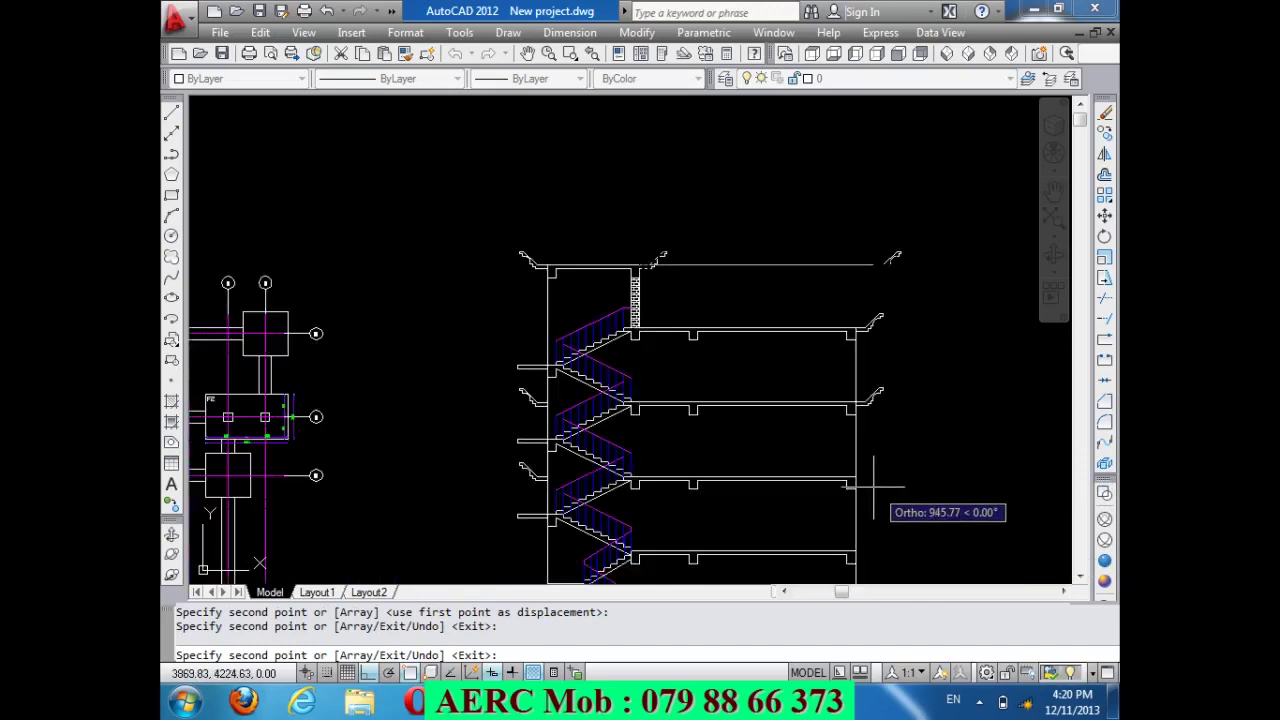
pyautogui.scroll(4, 880, 490)
pyautogui.click(831, 463)
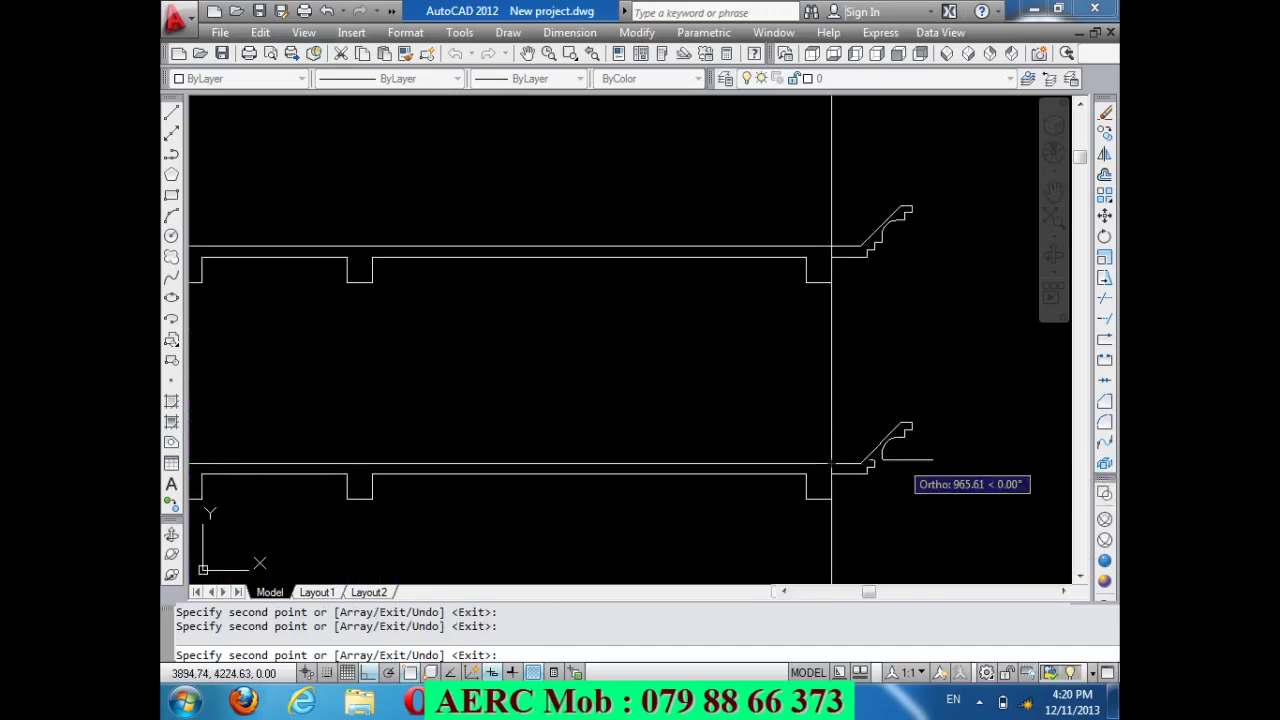
pyautogui.press('Return')
pyautogui.scroll(-5, 903, 460)
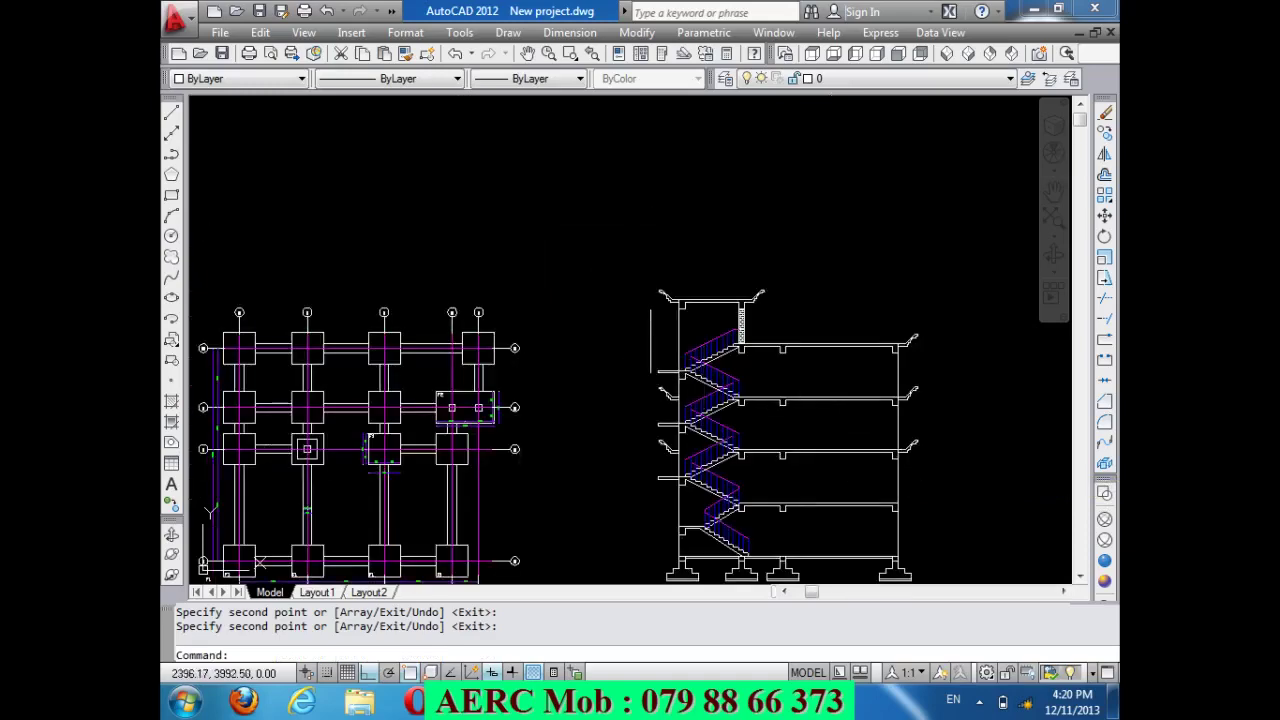
pyautogui.scroll(5, 651, 341)
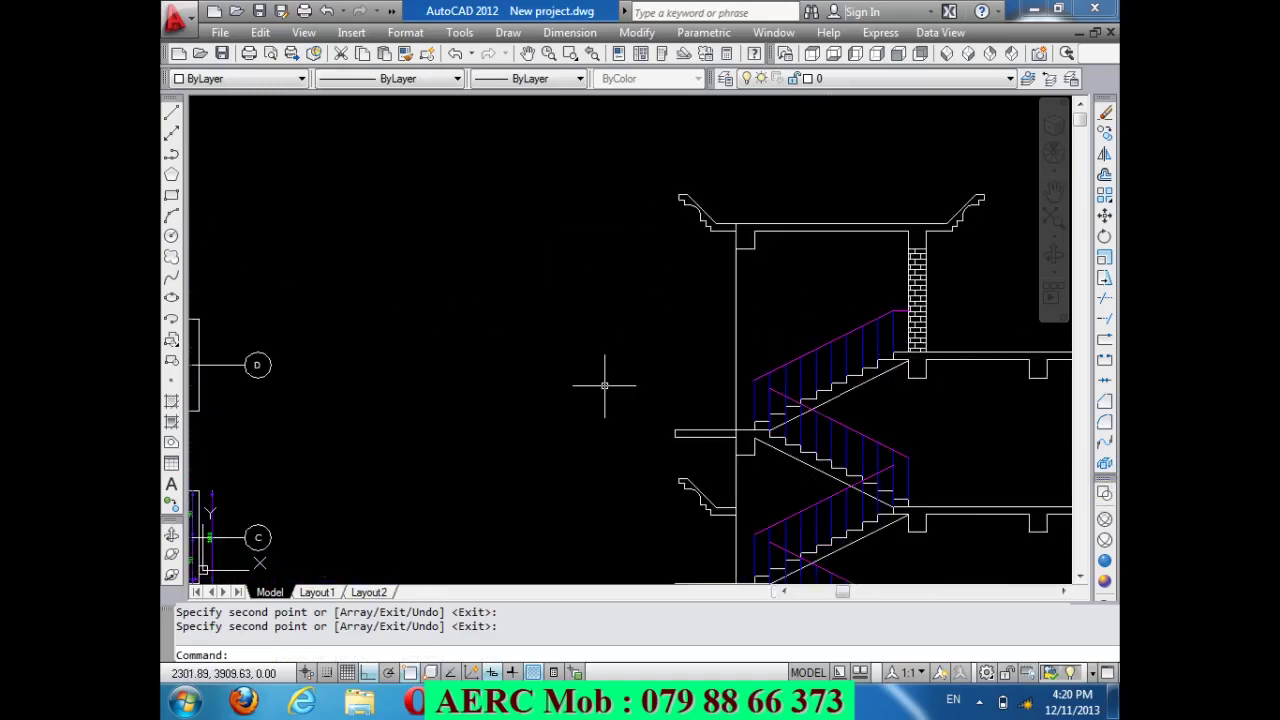
# Draw a temporary horizontal helper line from the stair top to the left wall.
pyautogui.press('Return')
pyautogui.scroll(3, 900, 385)
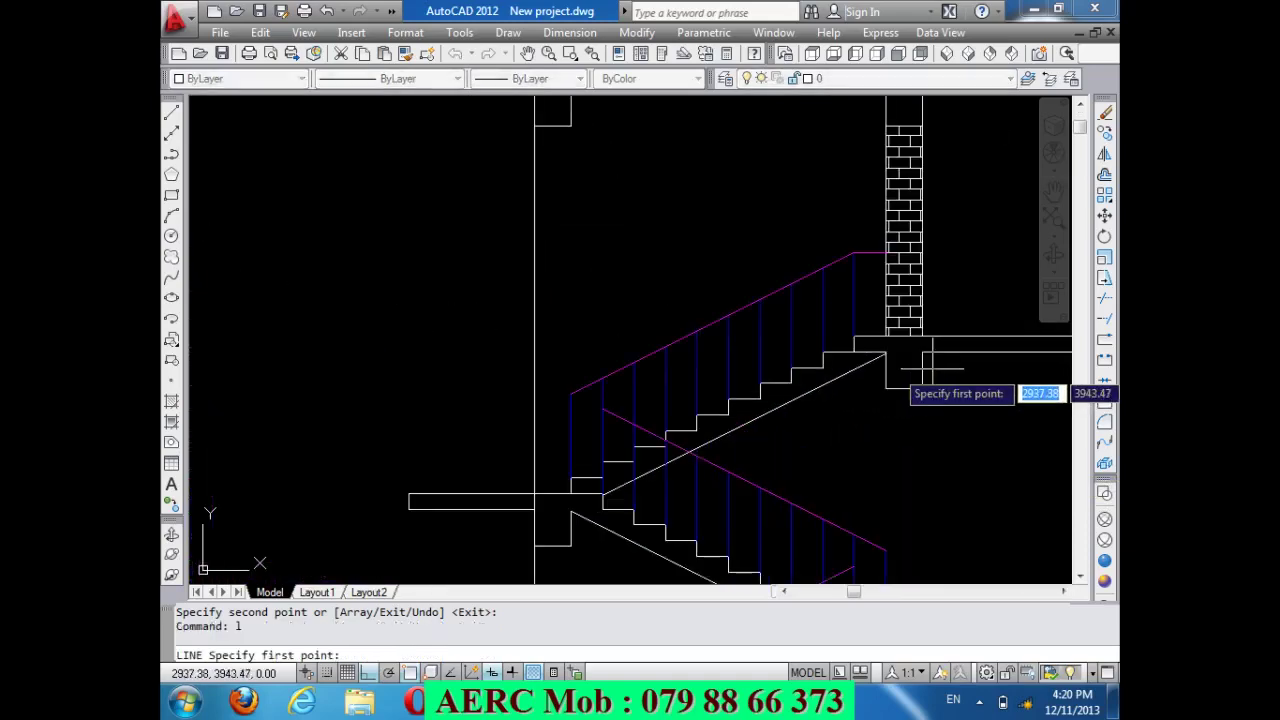
pyautogui.click(871, 338)
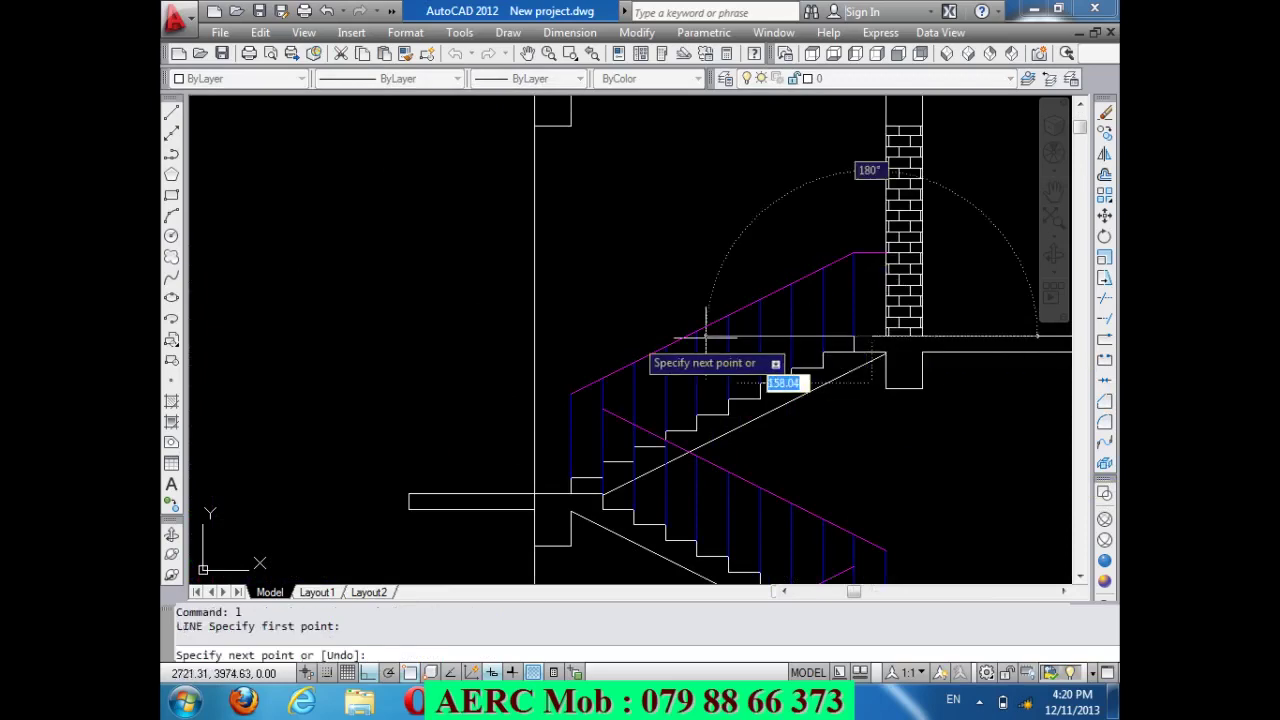
pyautogui.click(535, 338)
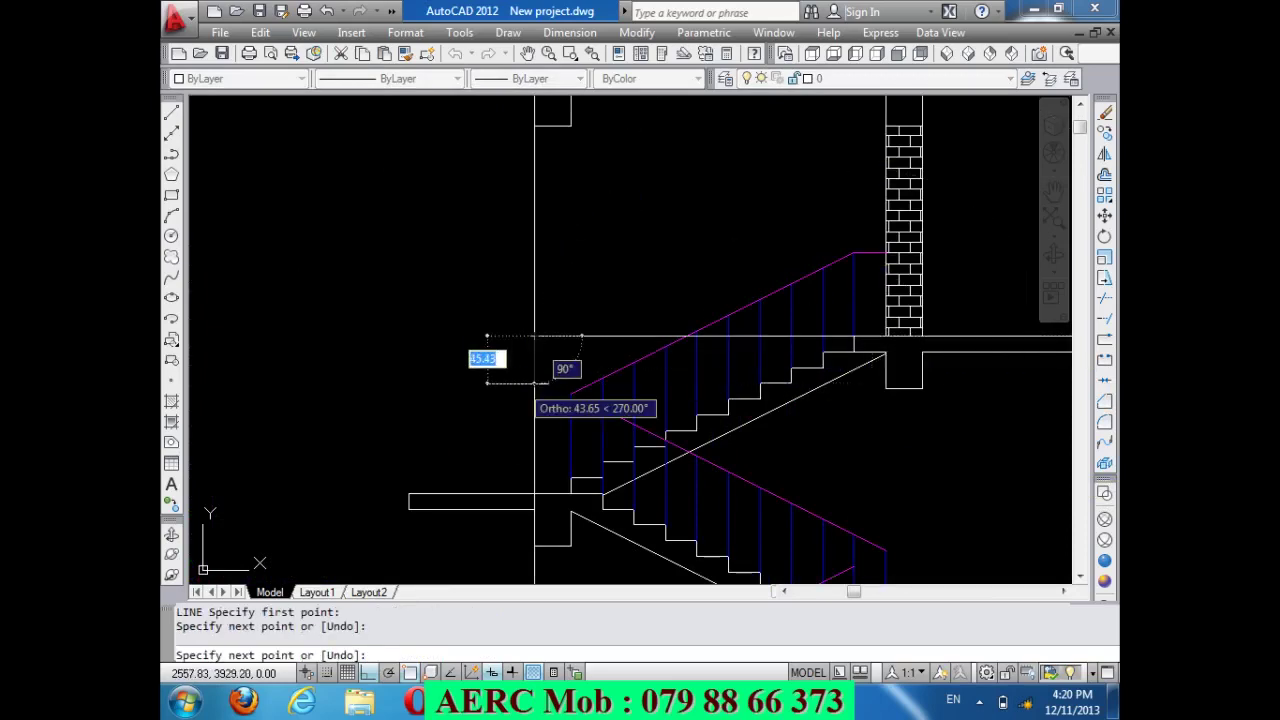
pyautogui.press('Return')
pyautogui.scroll(-4, 519, 419)
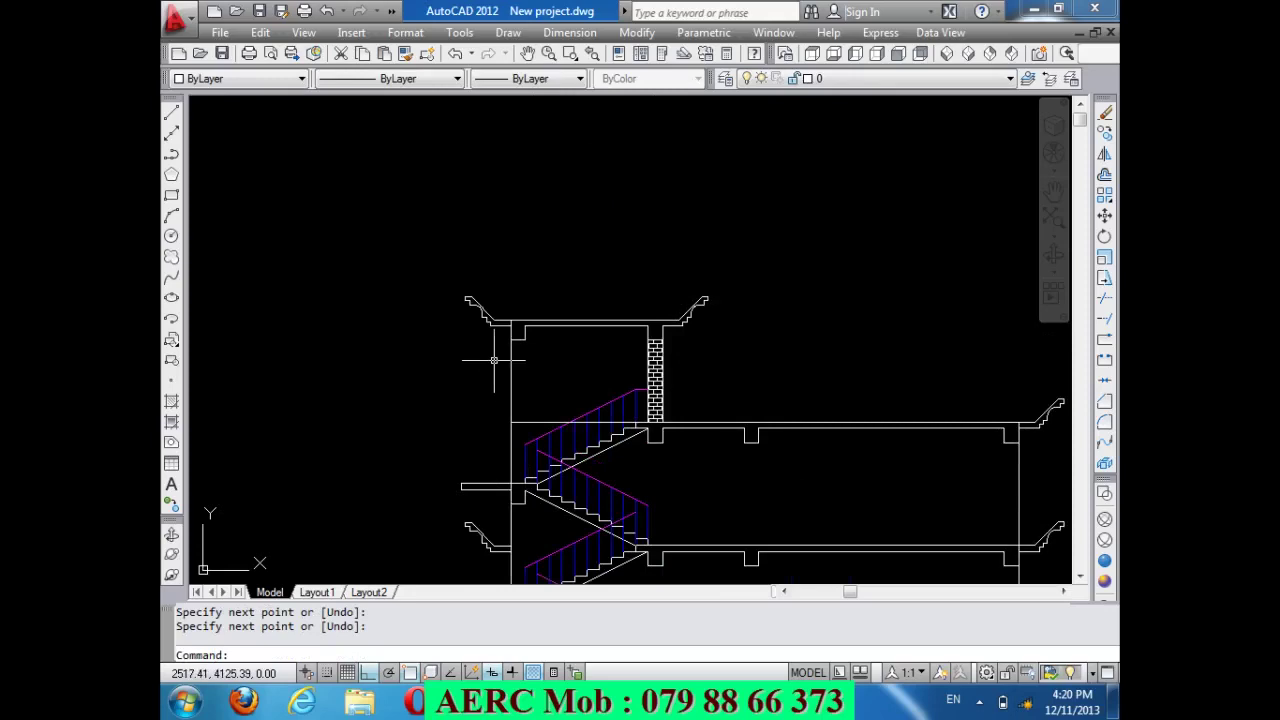
# Select all the left roof cornice lines for a COPY.
pyautogui.write('co')
pyautogui.press('Return')
pyautogui.scroll(3, 490, 358)
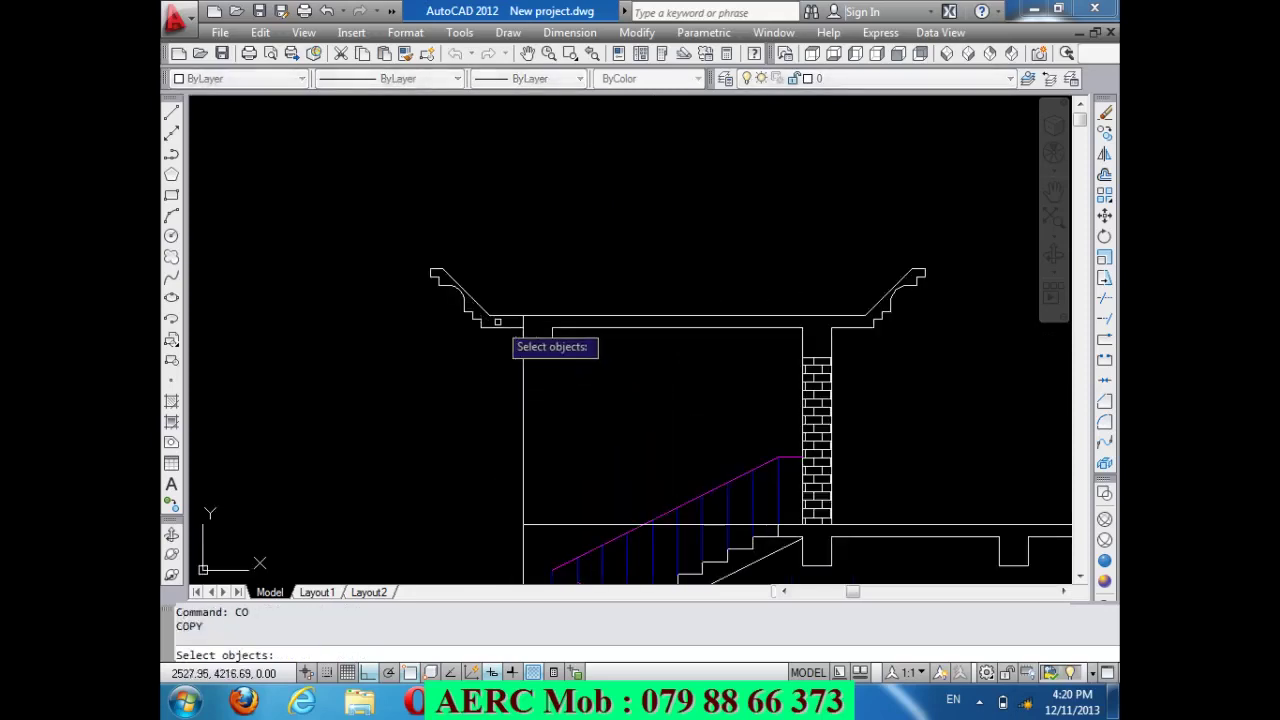
pyautogui.click(515, 335)
pyautogui.click(412, 230)
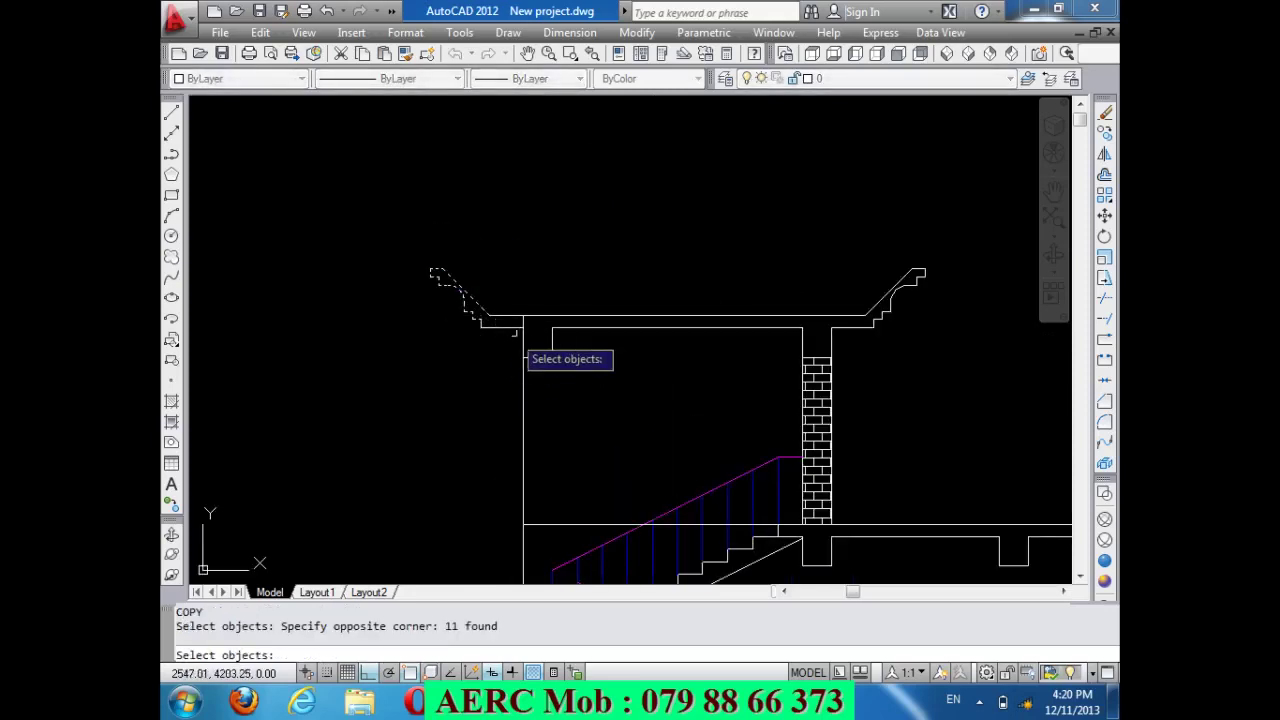
pyautogui.scroll(2, 509, 331)
pyautogui.click(500, 345)
pyautogui.click(427, 312)
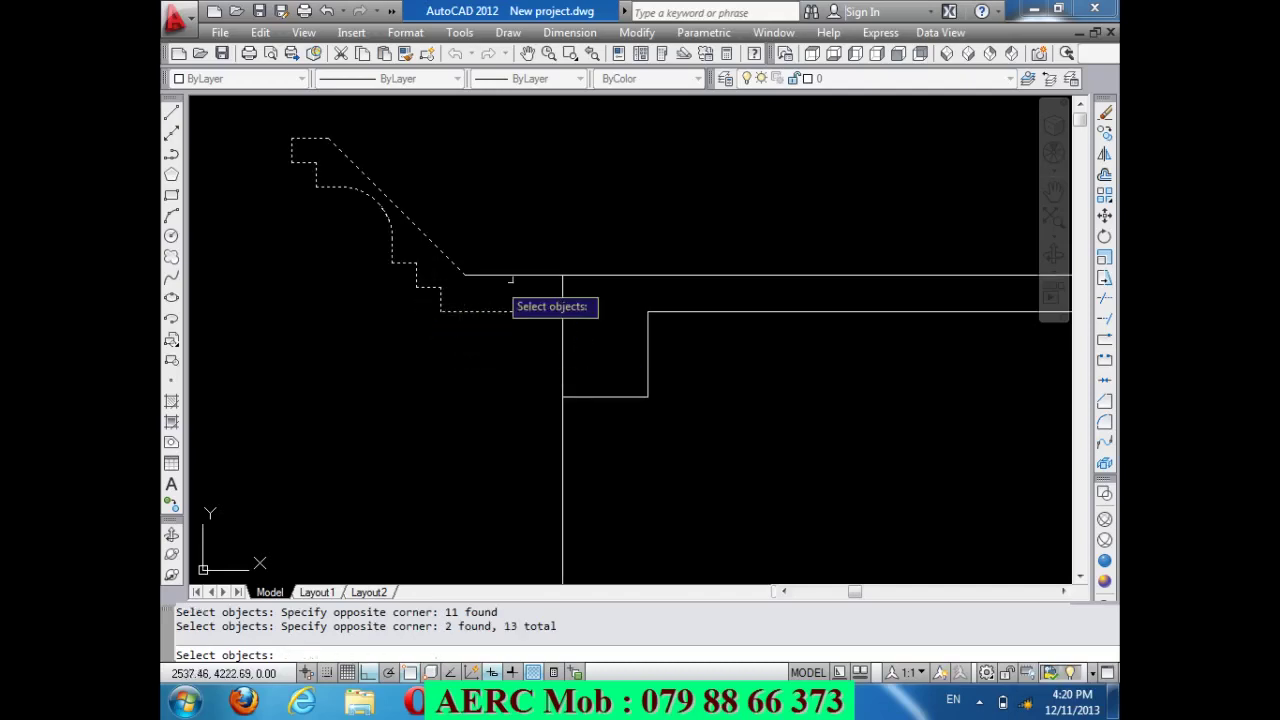
pyautogui.press('Return')
# Copy the cornice from its wall corner to the helper line's end, then delete the helper line.
pyautogui.click(563, 275)
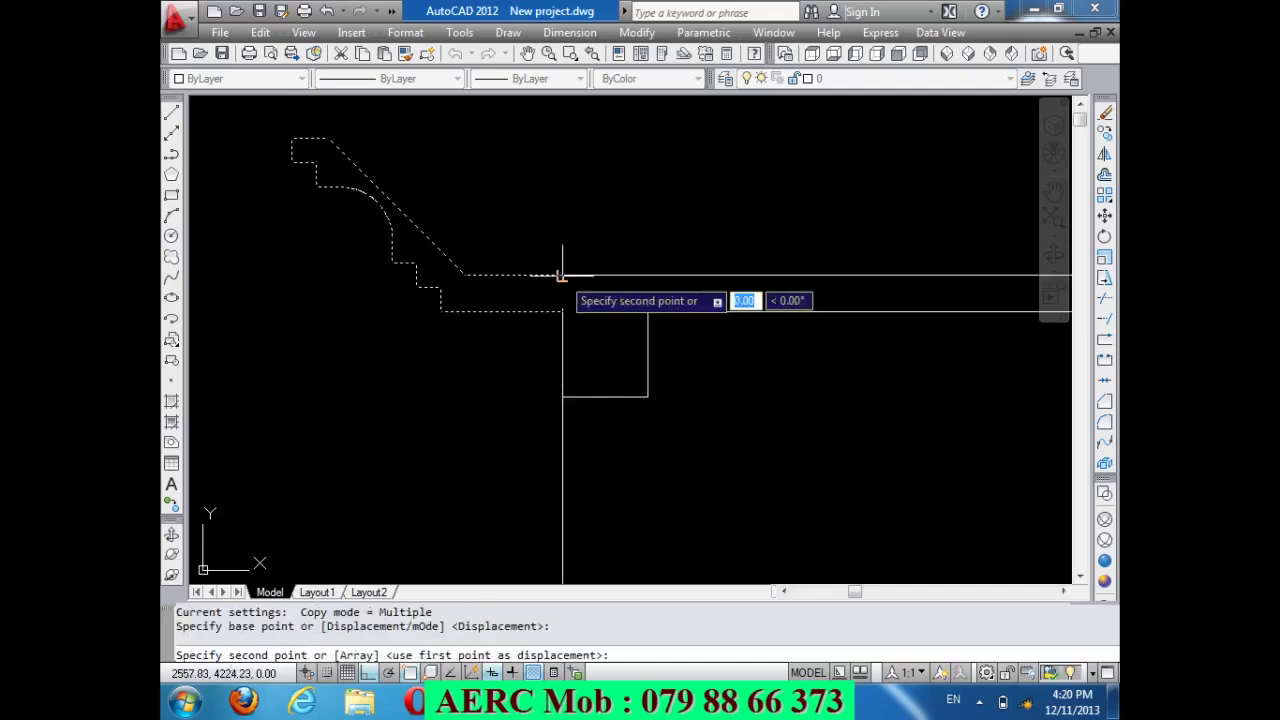
pyautogui.scroll(-3, 562, 277)
pyautogui.scroll(3, 560, 425)
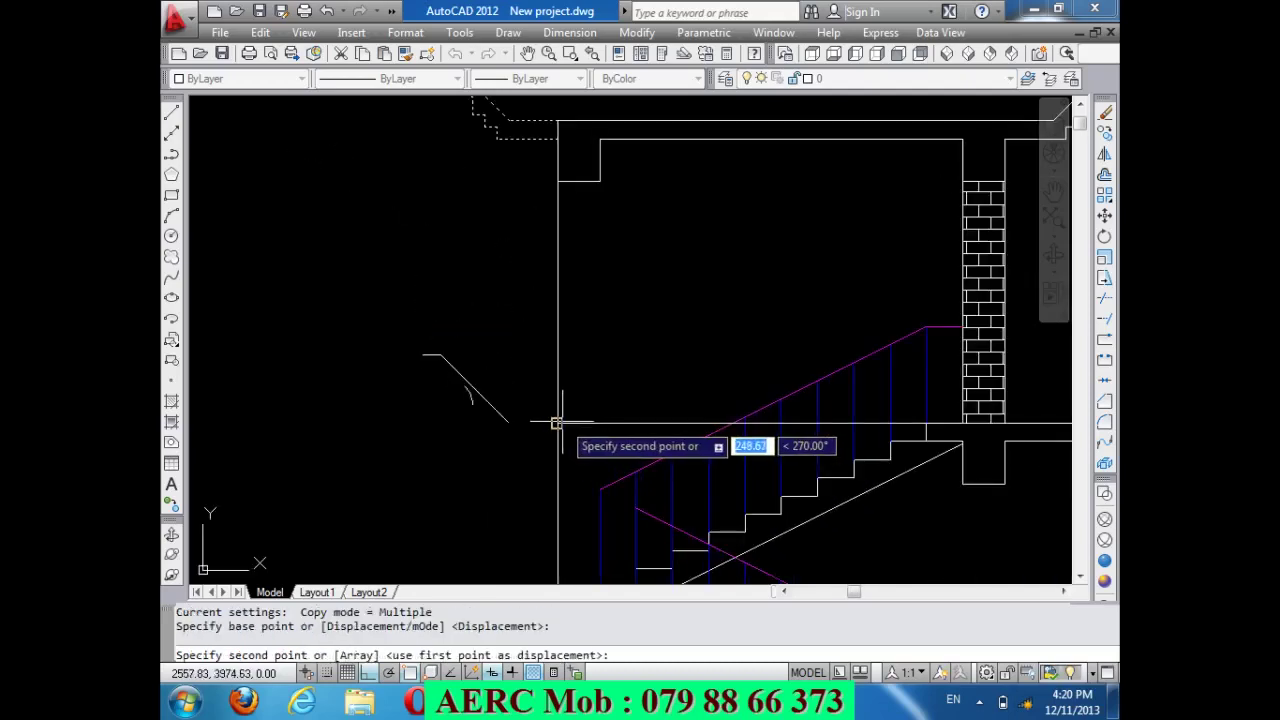
pyautogui.click(557, 423)
pyautogui.press('Return')
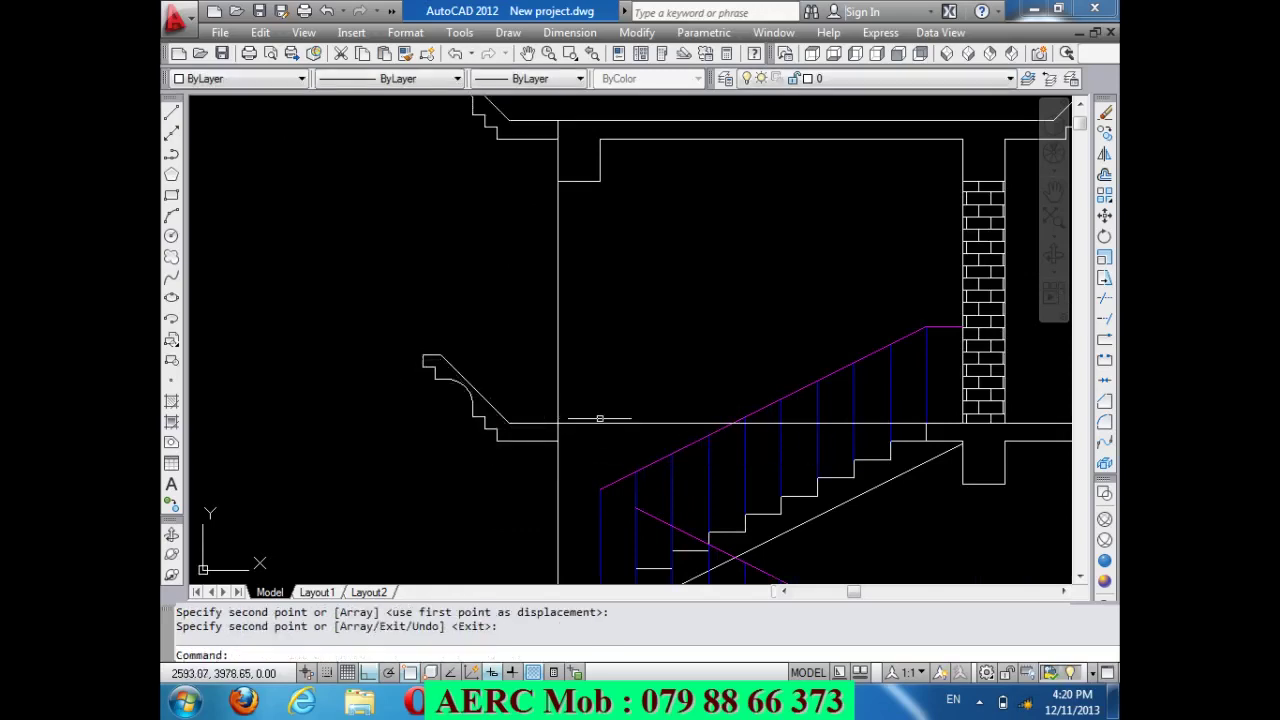
pyautogui.click(607, 428)
pyautogui.click(593, 441)
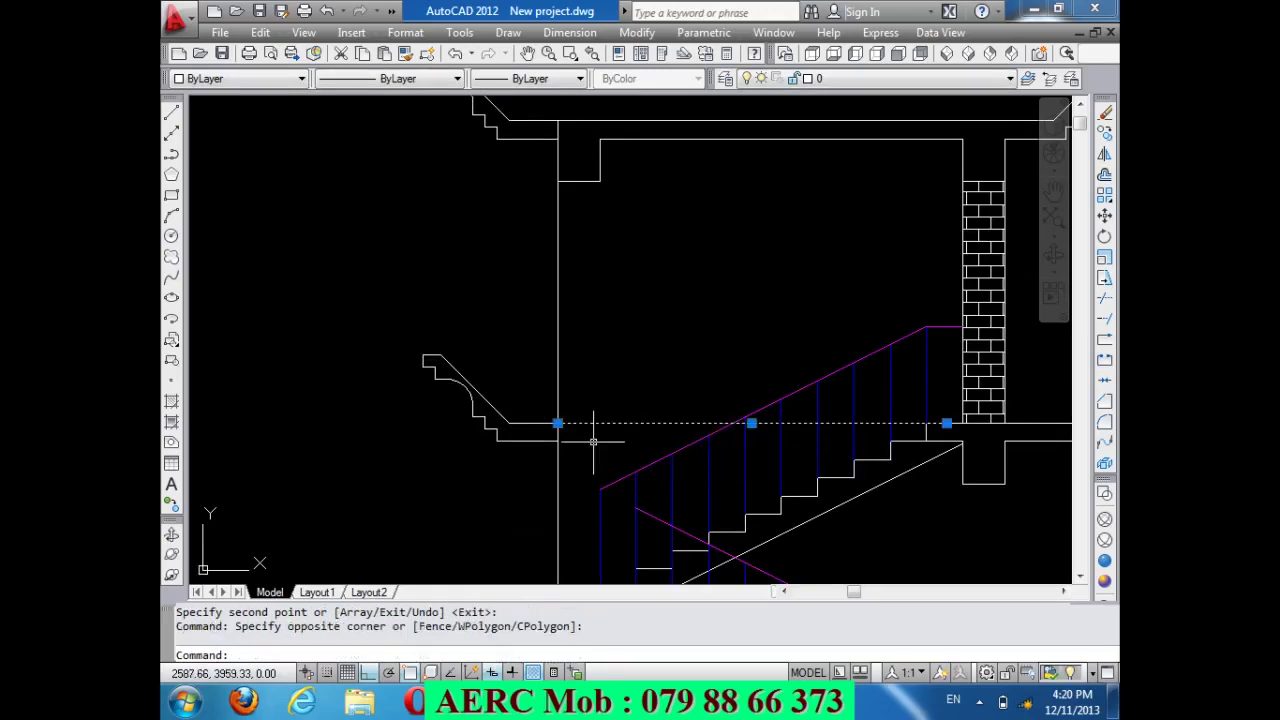
pyautogui.press('Delete')
pyautogui.scroll(-3, 517, 432)
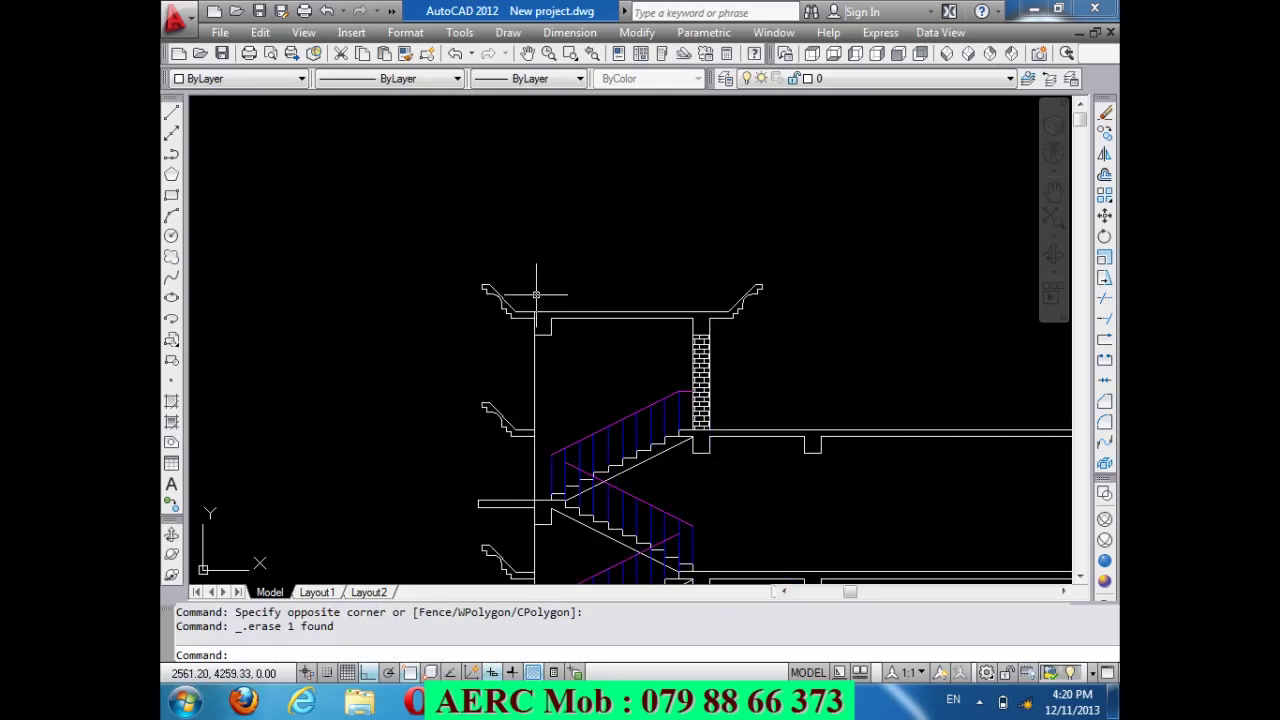
# Draw a roof line from the left cornice's top corner to the right cornice's corner.
pyautogui.scroll(3, 454, 301)
pyautogui.scroll(-2, 408, 320)
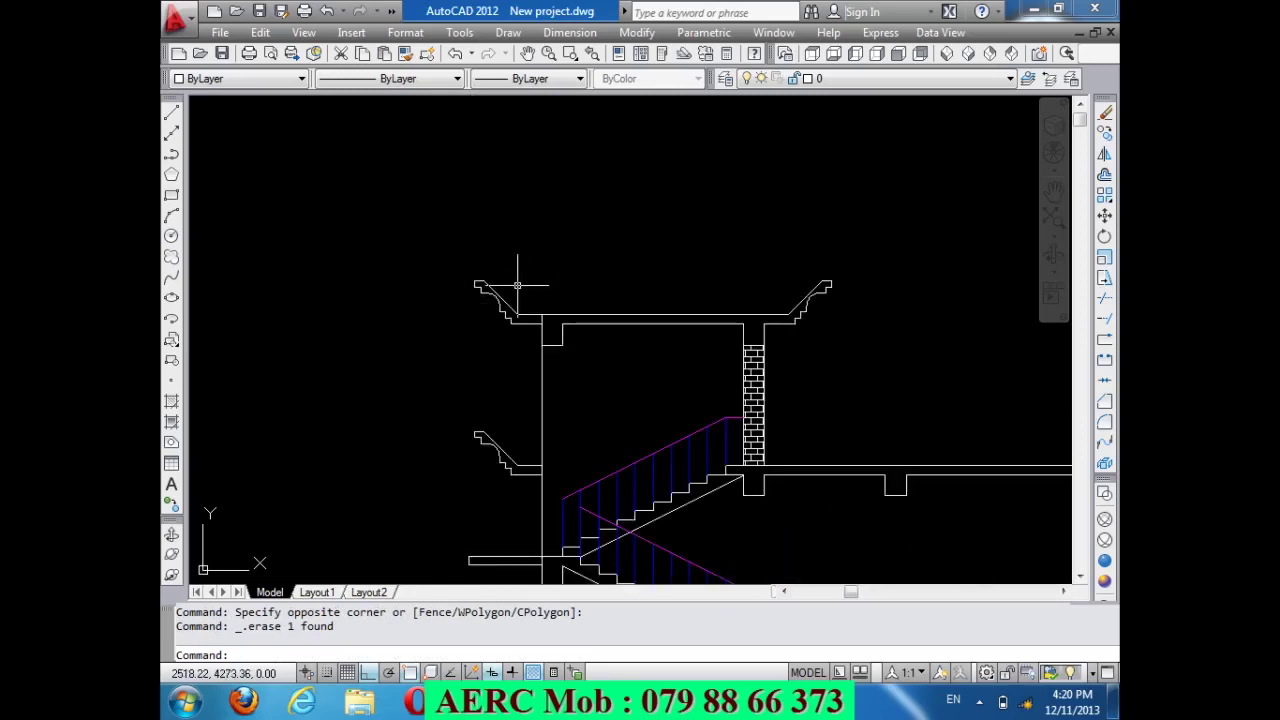
pyautogui.write('L')
pyautogui.press('Return')
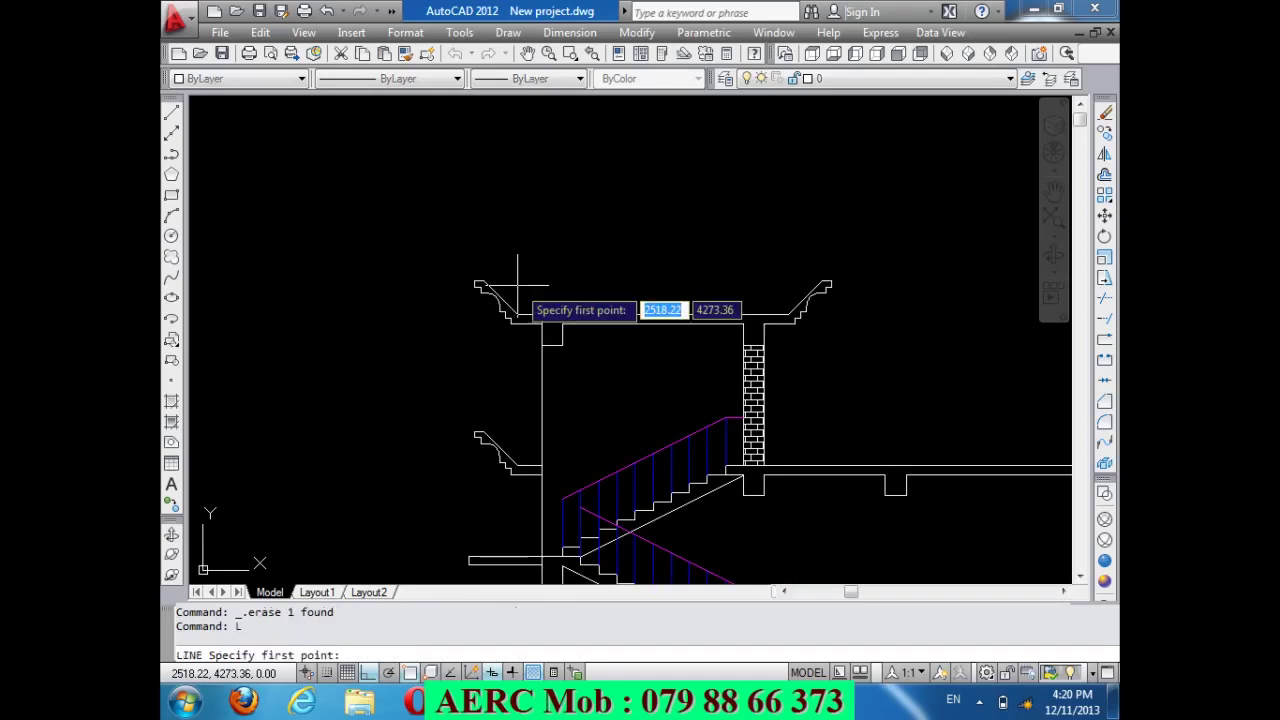
pyautogui.scroll(2, 500, 280)
pyautogui.click(455, 287)
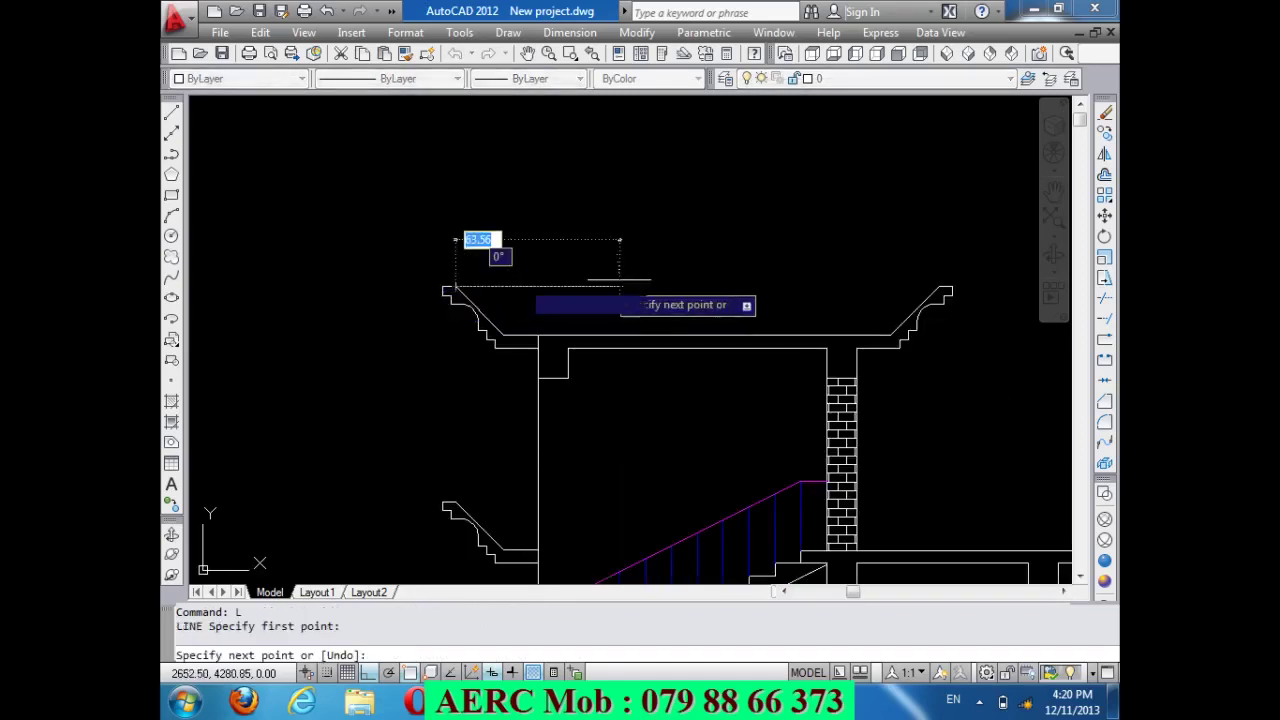
pyautogui.click(939, 287)
pyautogui.press('Return')
pyautogui.scroll(-2, 588, 225)
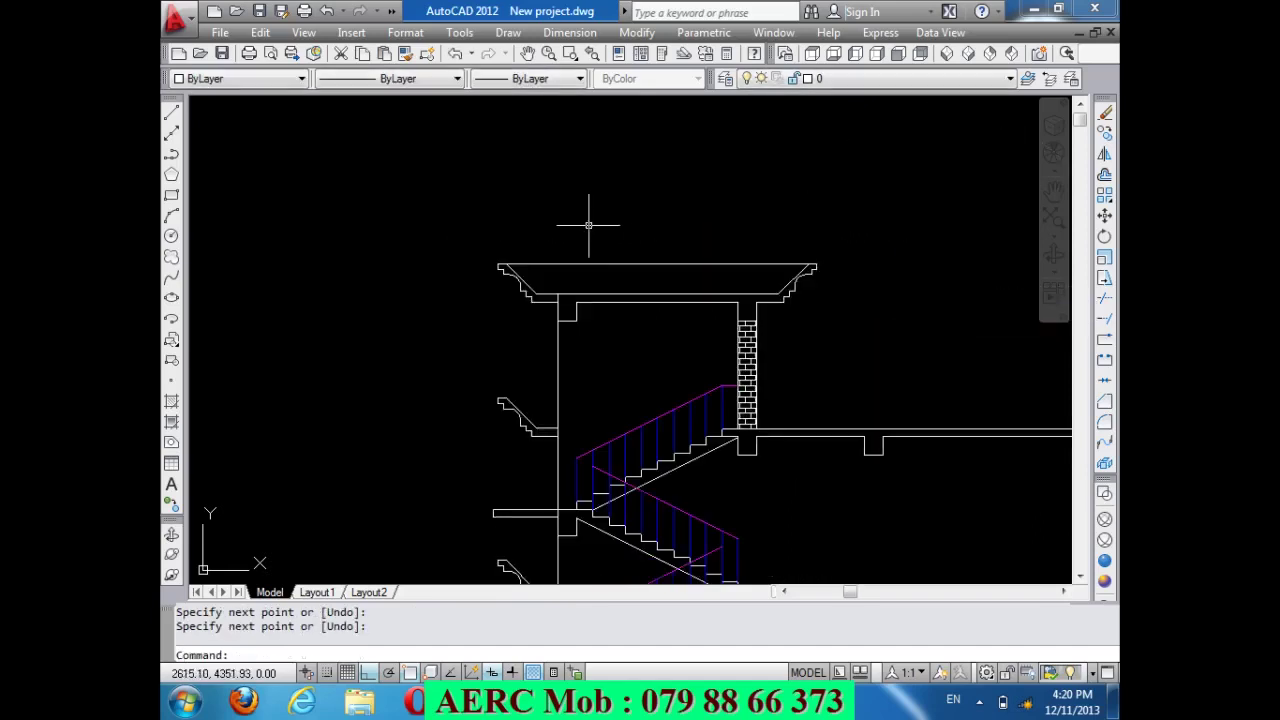
pyautogui.scroll(2, 524, 397)
# Draw a short line from the lower cornice's tip to the exterior wall.
pyautogui.press('l')
pyautogui.press('Return')
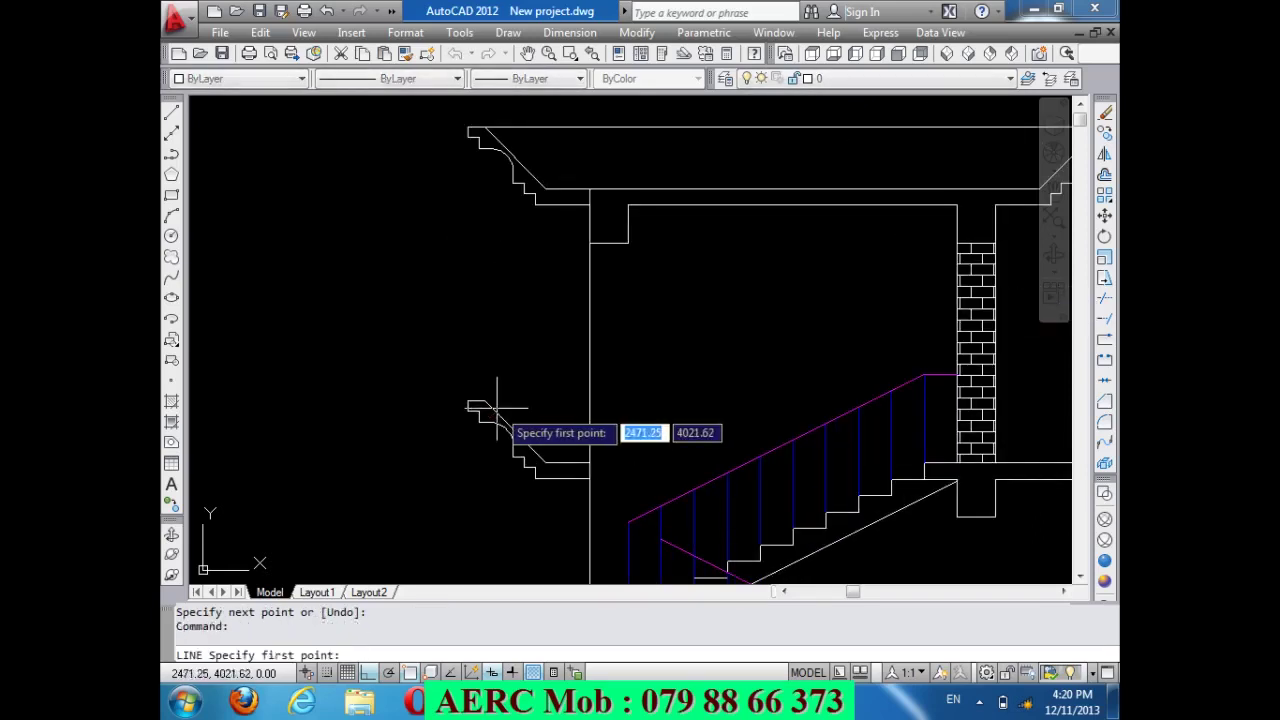
pyautogui.click(484, 402)
pyautogui.click(557, 401)
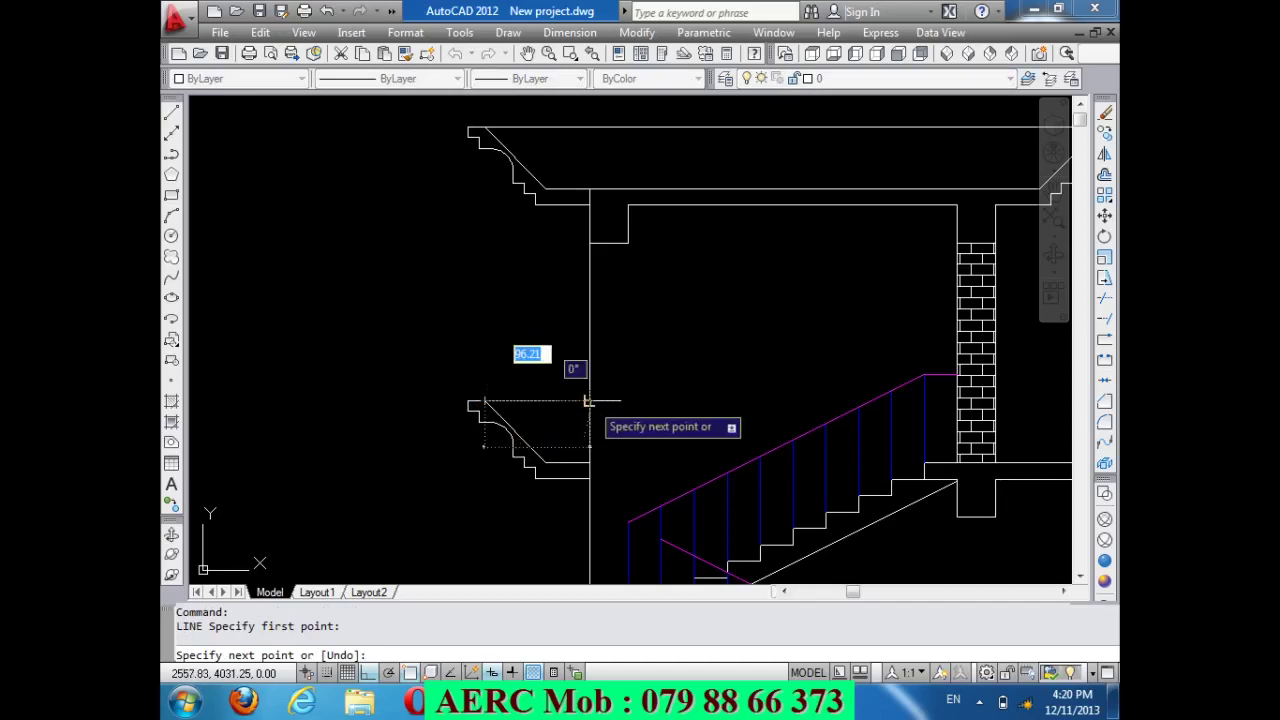
pyautogui.press('Escape')
pyautogui.scroll(-3, 603, 401)
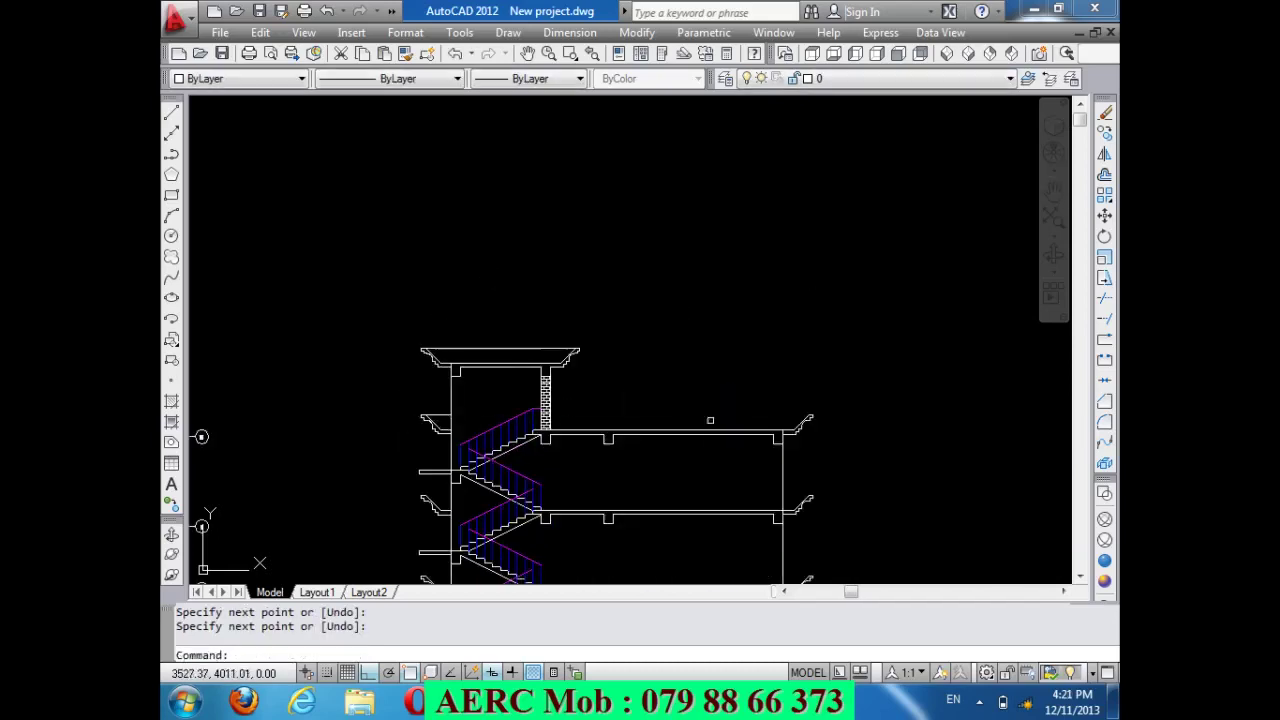
pyautogui.scroll(3, 733, 417)
# Draw a line from the right cornice corner across to the brick column corner.
pyautogui.press('l')
pyautogui.press('Return')
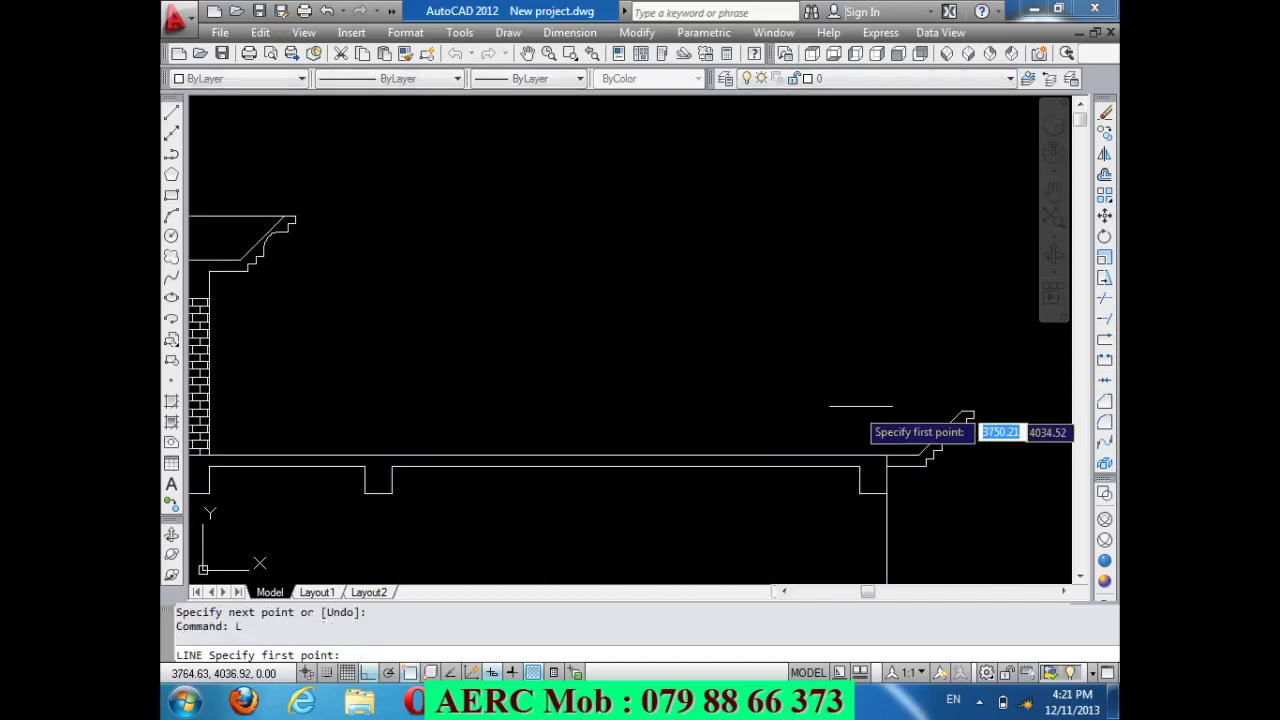
pyautogui.click(960, 411)
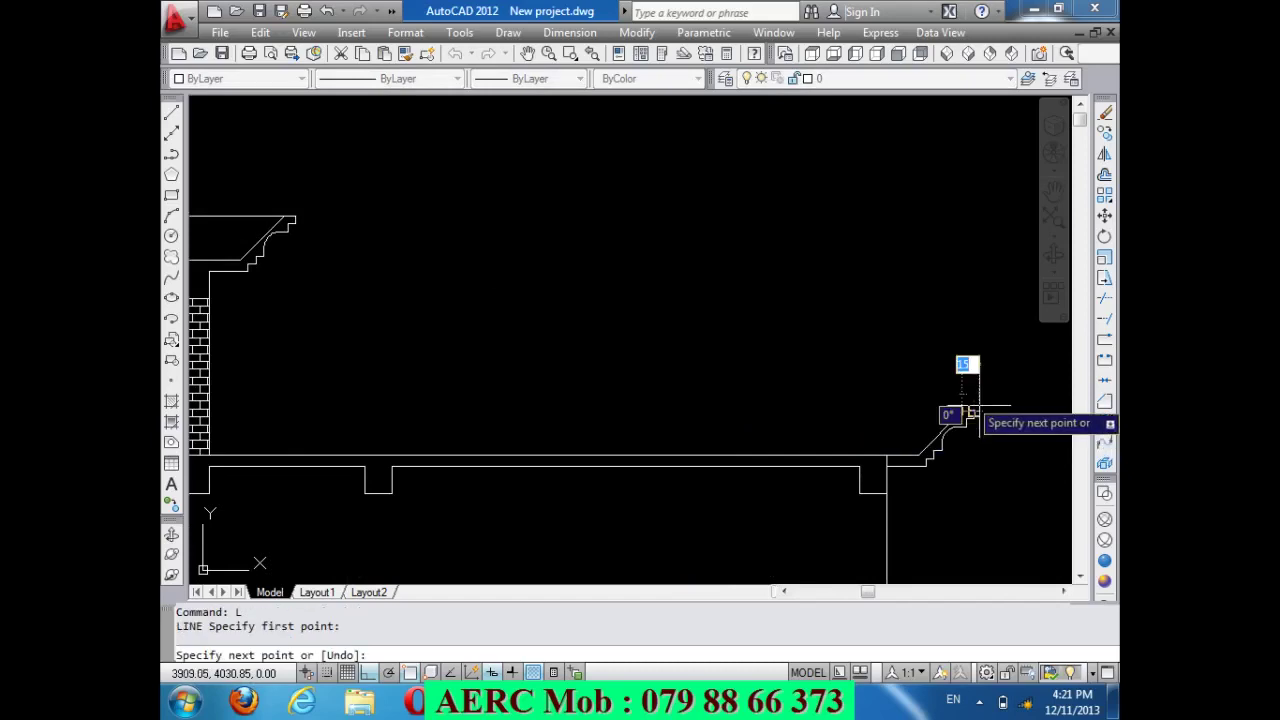
pyautogui.scroll(-2, 966, 395)
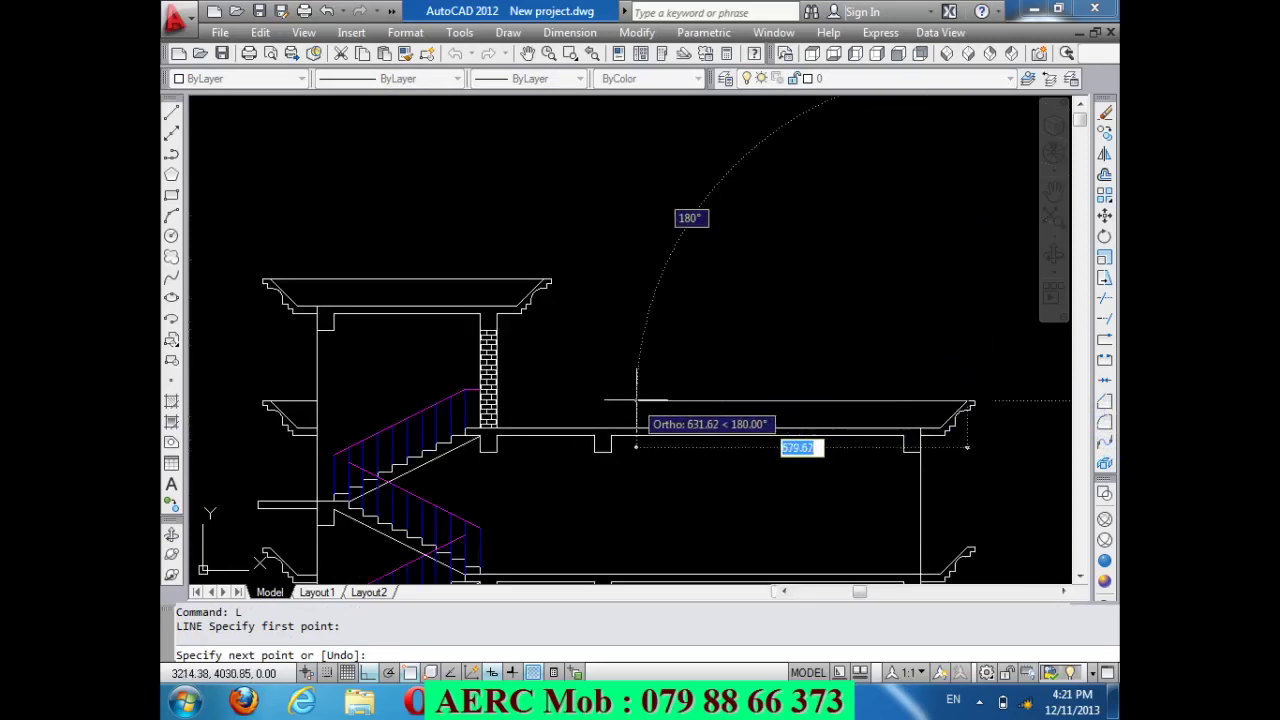
pyautogui.scroll(2, 545, 405)
pyautogui.scroll(1, 535, 456)
pyautogui.scroll(3, 505, 420)
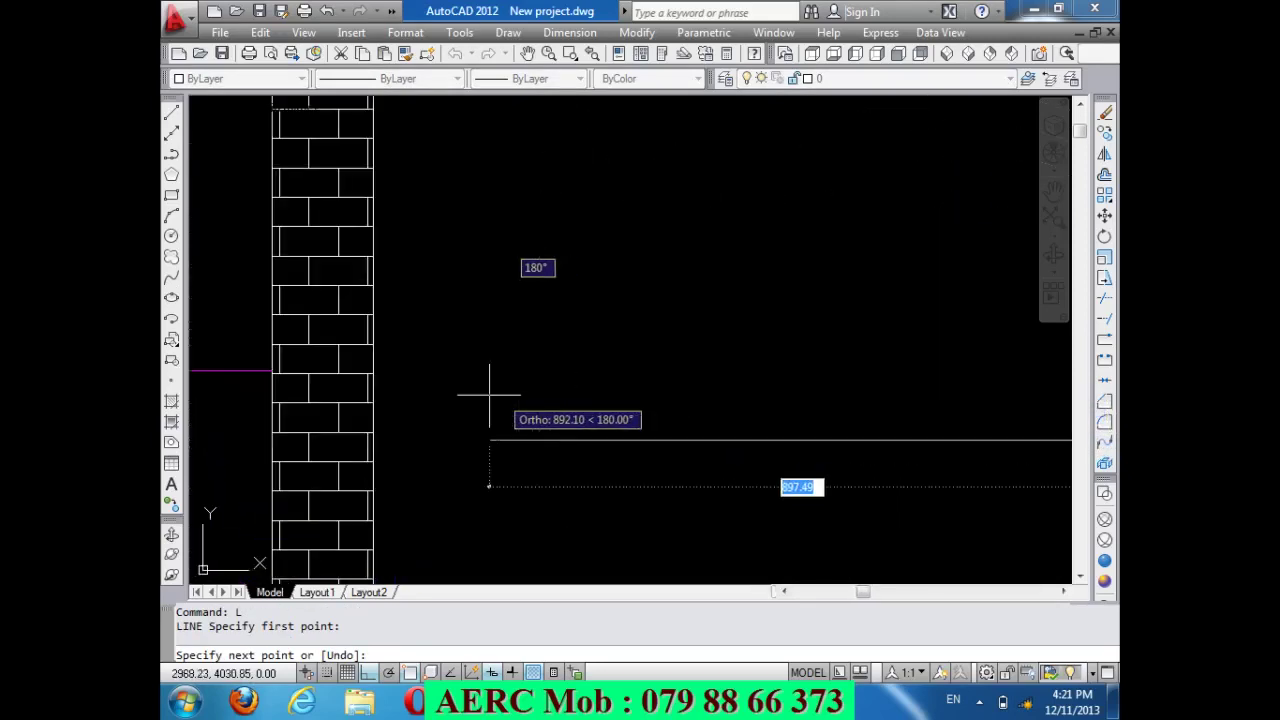
pyautogui.scroll(2, 450, 388)
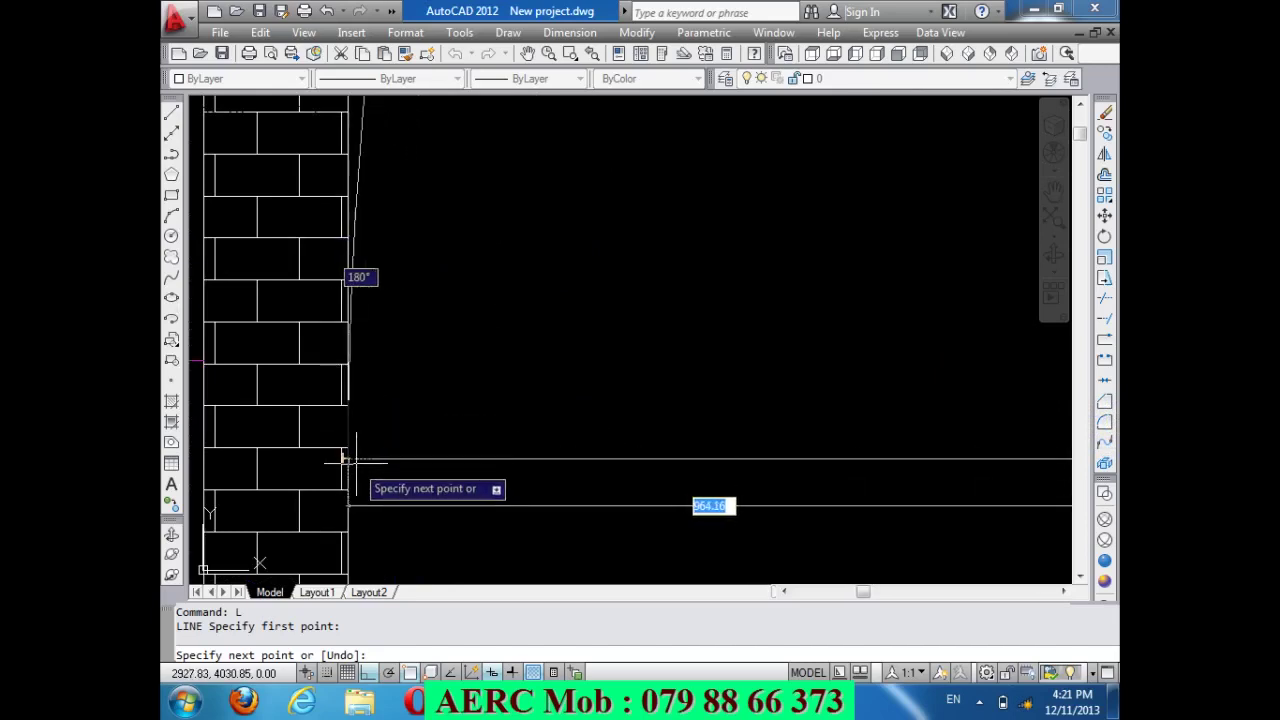
pyautogui.click(346, 459)
pyautogui.press('Return')
pyautogui.scroll(-4, 486, 363)
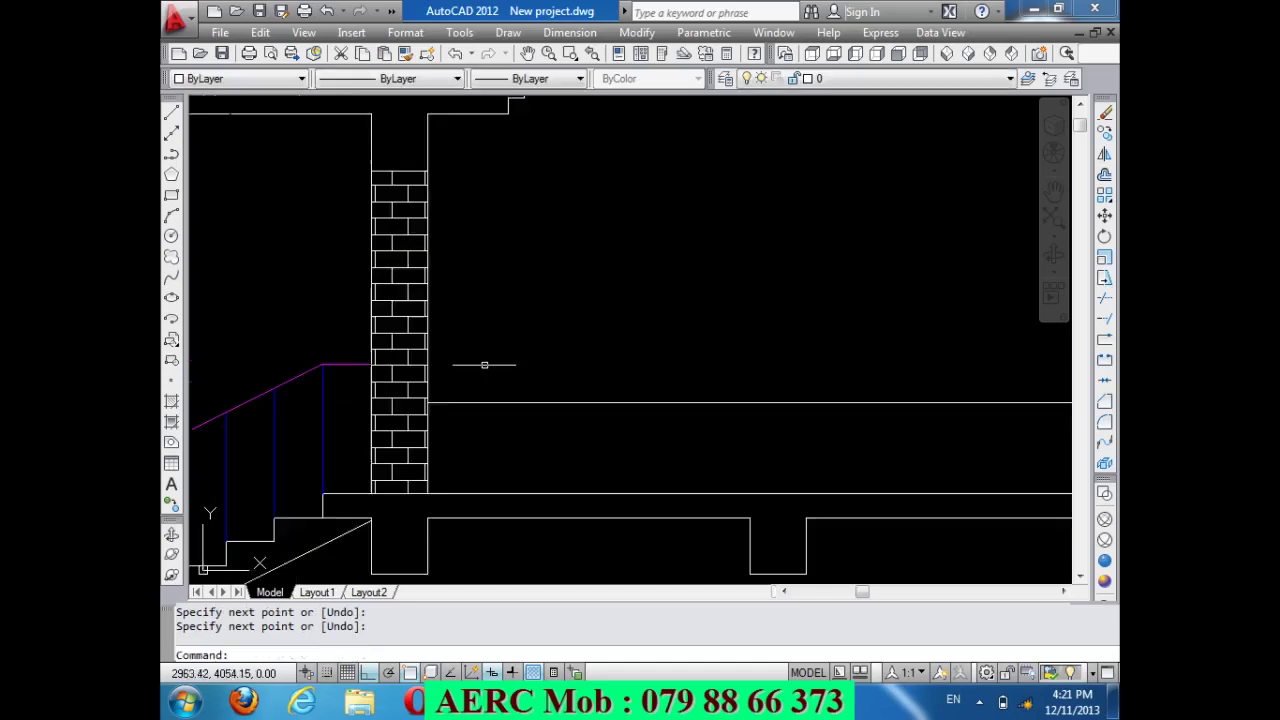
pyautogui.scroll(-5, 523, 349)
pyautogui.scroll(-1, 532, 347)
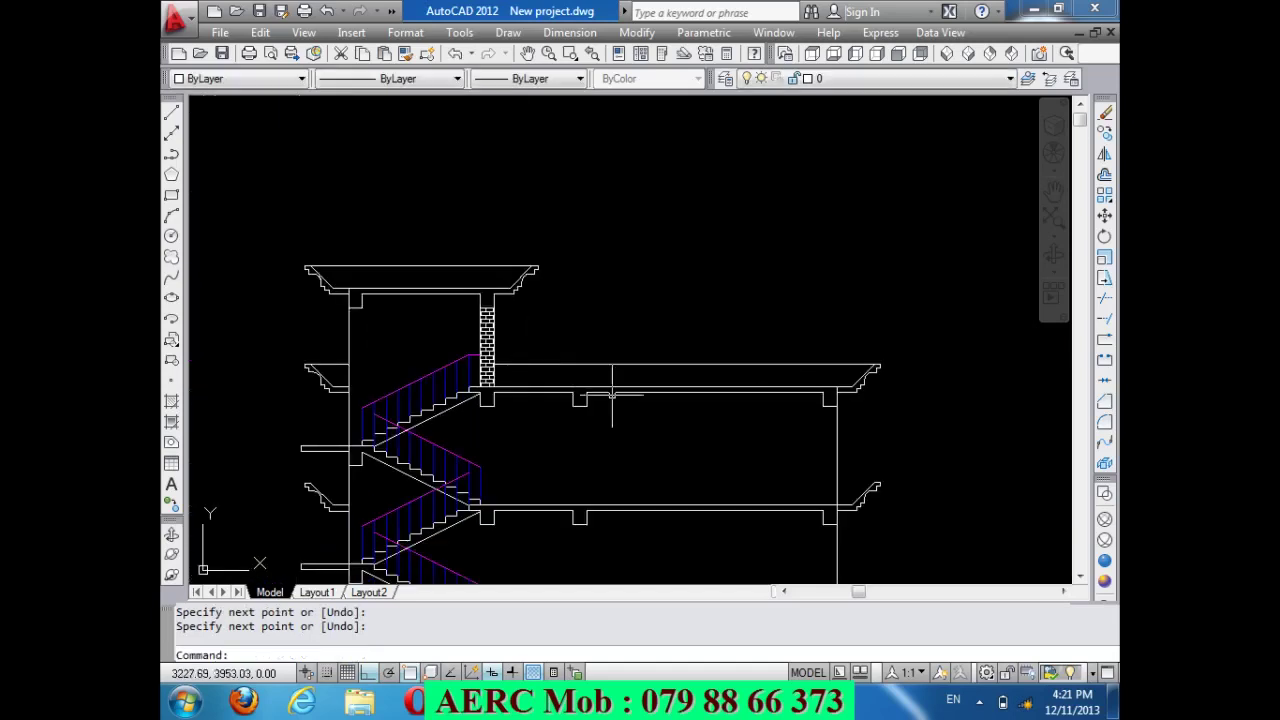
# Draw the first two cornice top lines back to the wall faces with LINE.
pyautogui.scroll(2, 314, 528)
pyautogui.scroll(2, 302, 518)
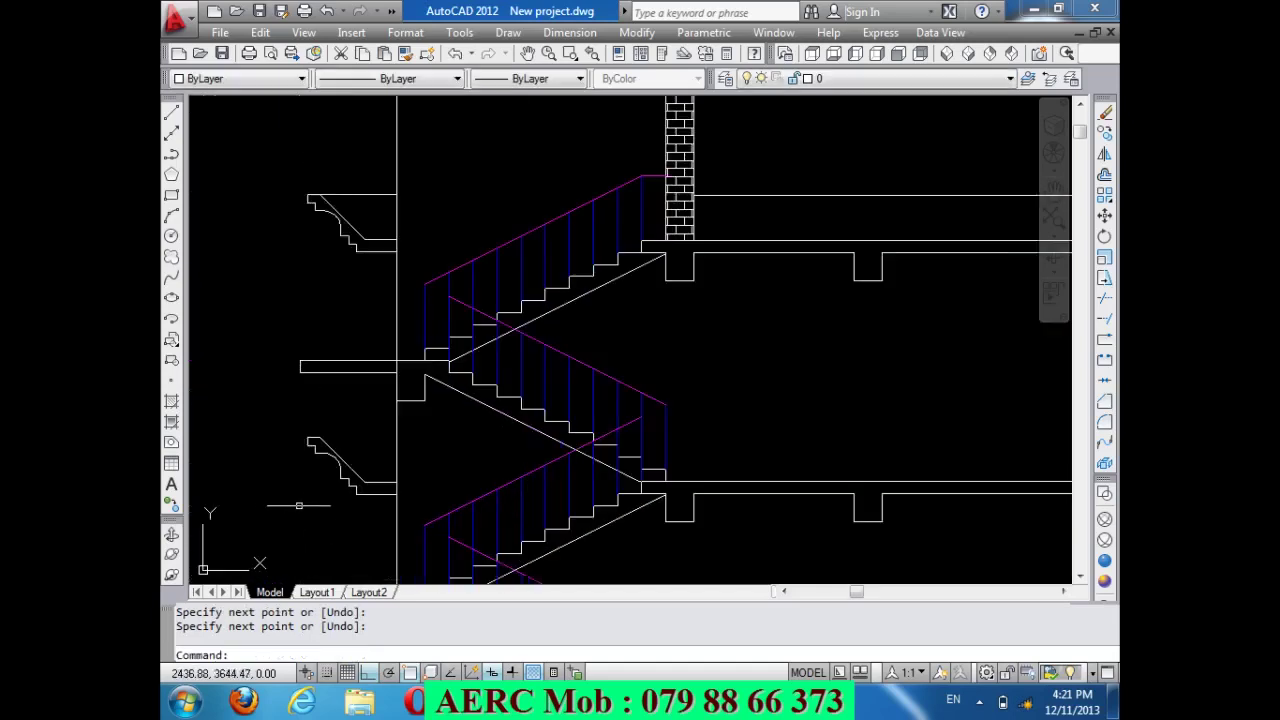
pyautogui.write('l')
pyautogui.press('Return')
pyautogui.scroll(3, 338, 472)
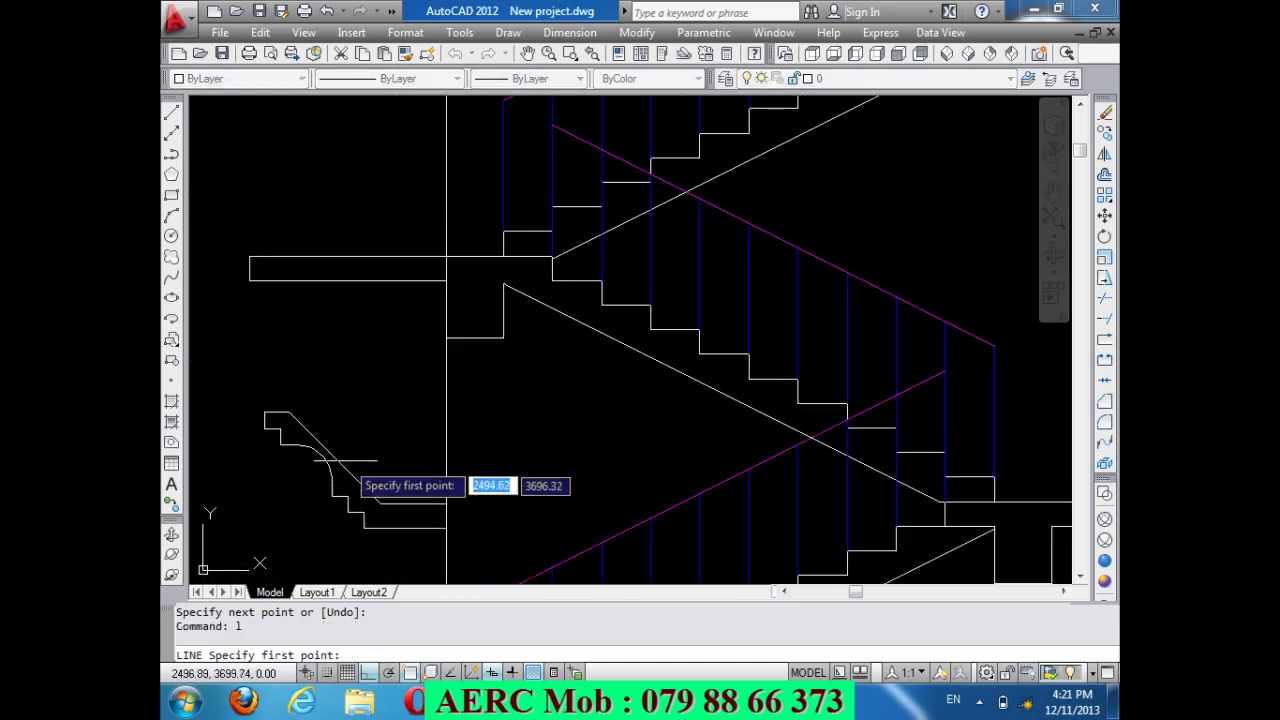
pyautogui.click(290, 427)
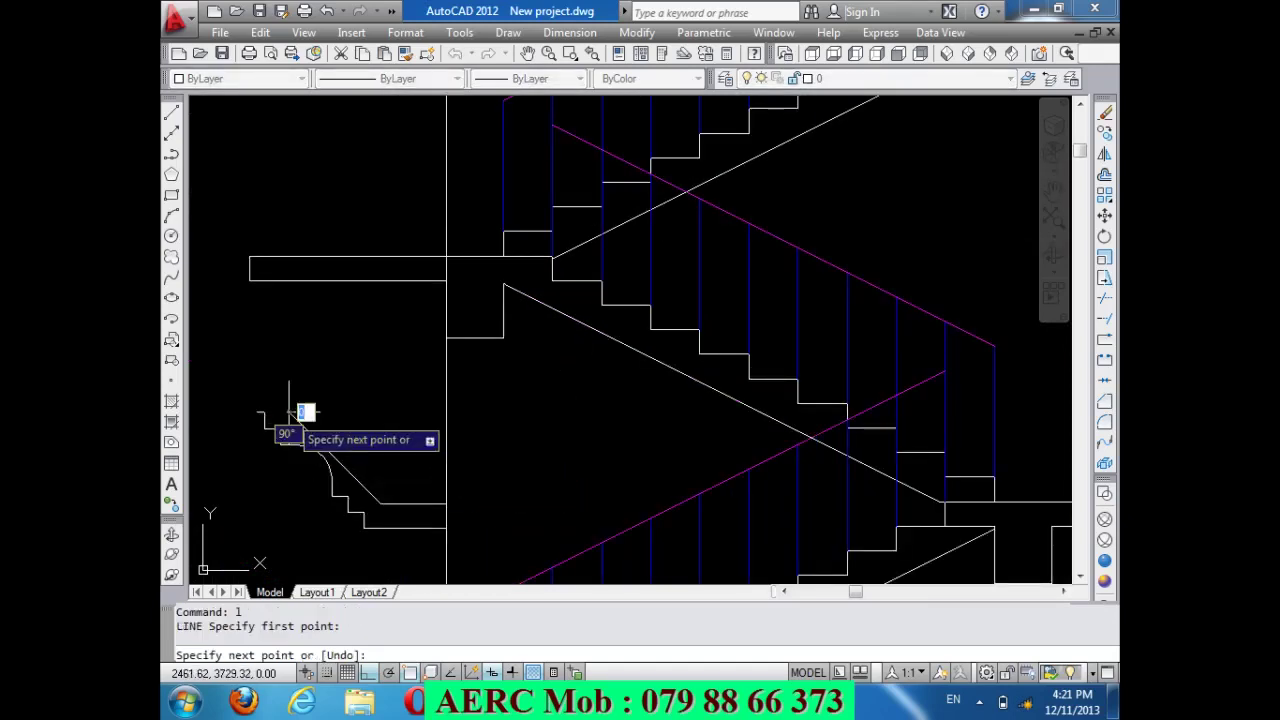
pyautogui.click(445, 412)
pyautogui.press('Return')
pyautogui.scroll(-5, 340, 380)
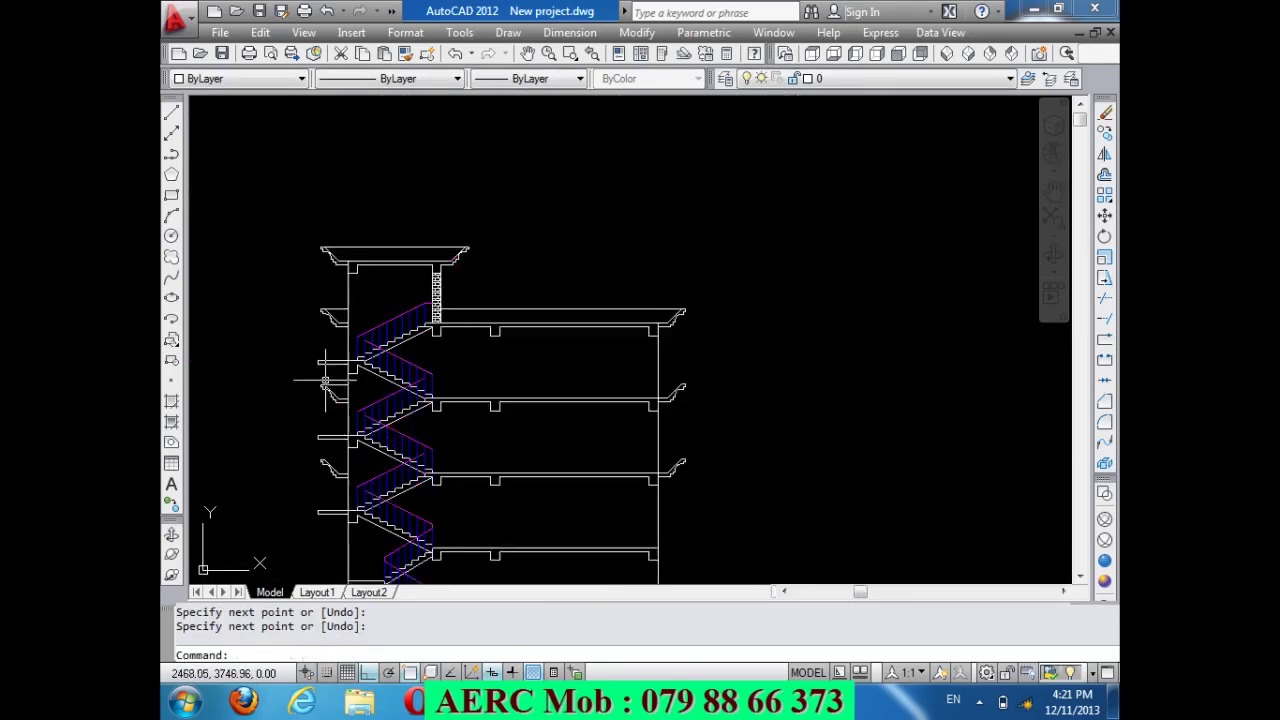
pyautogui.scroll(6, 701, 386)
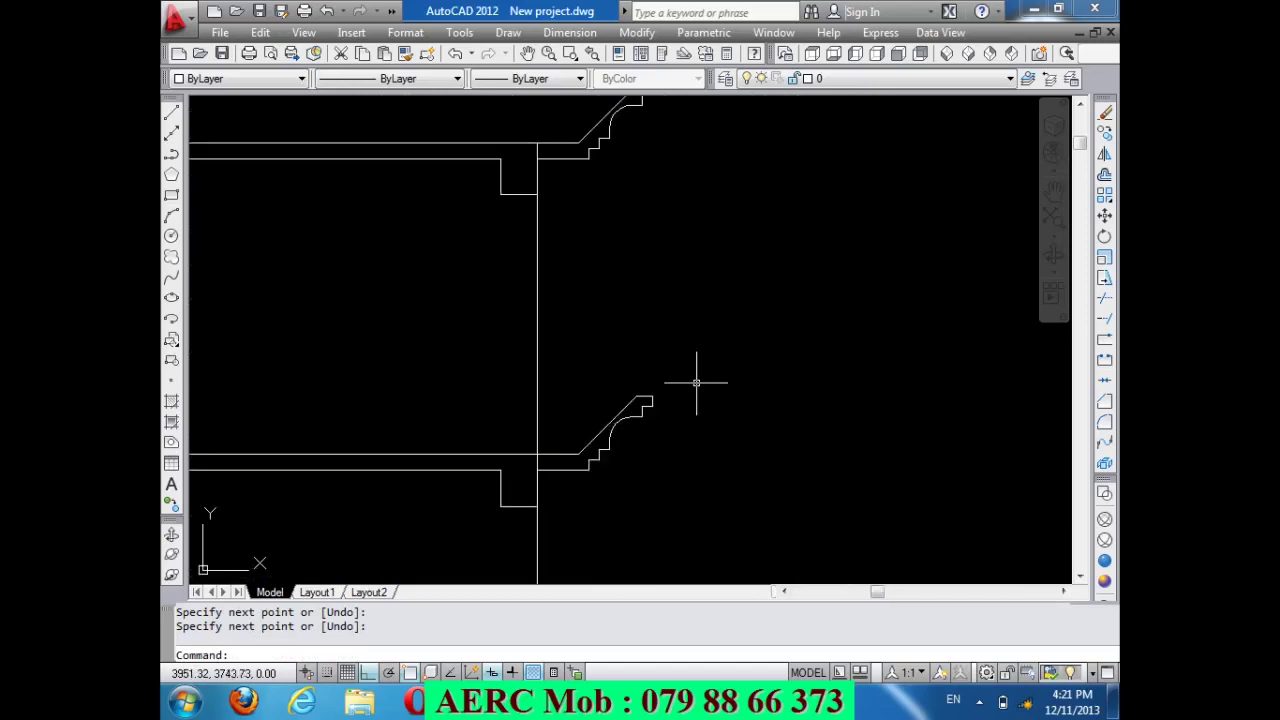
pyautogui.press('Return')
pyautogui.click(633, 396)
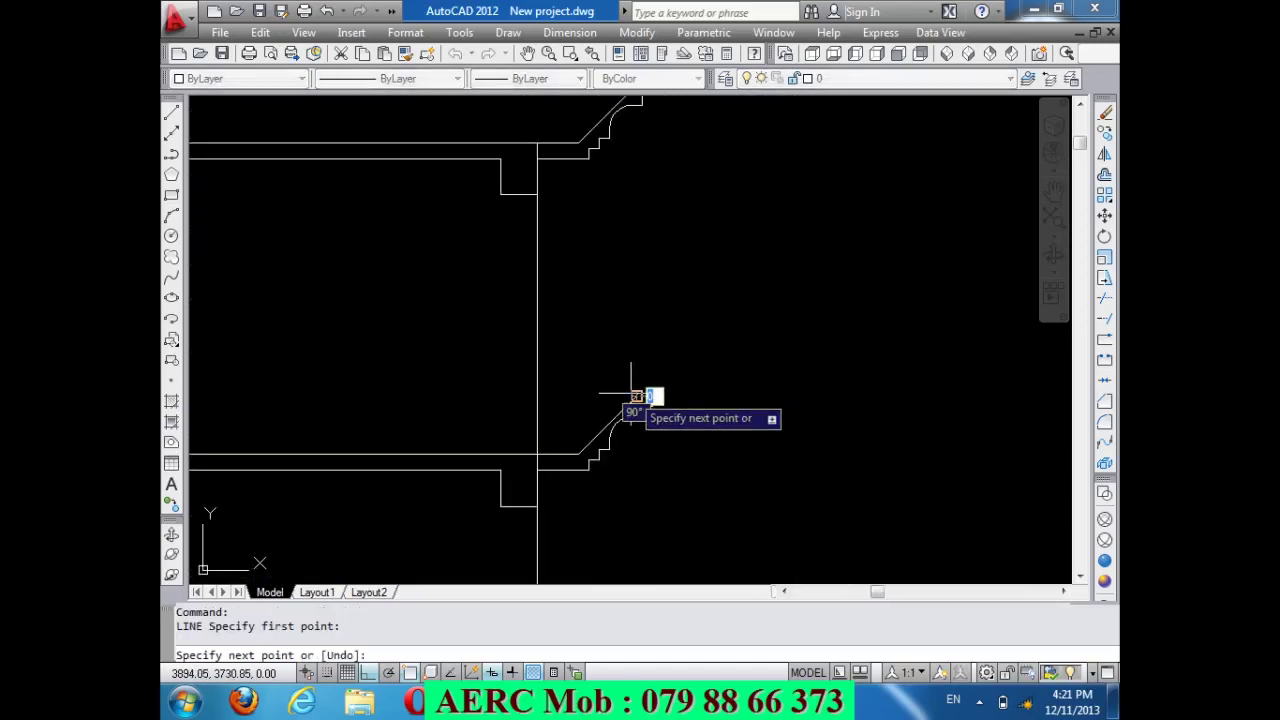
pyautogui.click(631, 396)
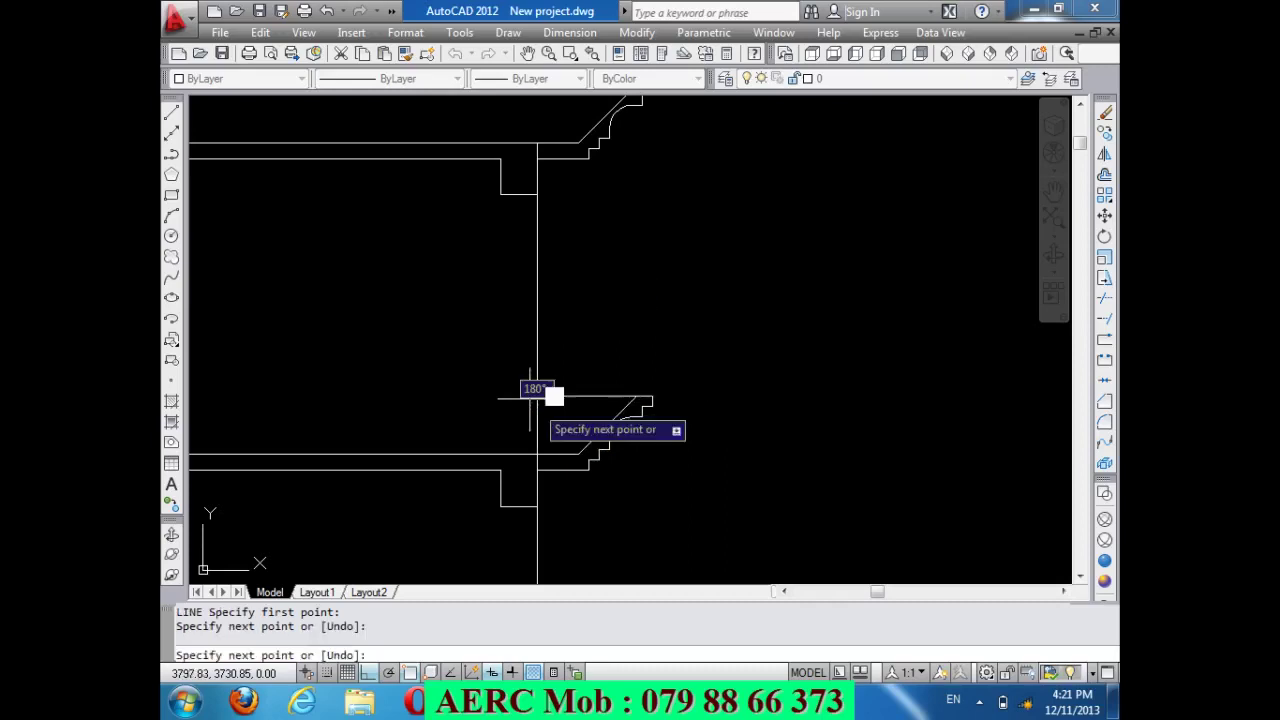
pyautogui.click(563, 430)
pyautogui.press('Return')
pyautogui.scroll(-5, 634, 286)
pyautogui.scroll(-2, 701, 297)
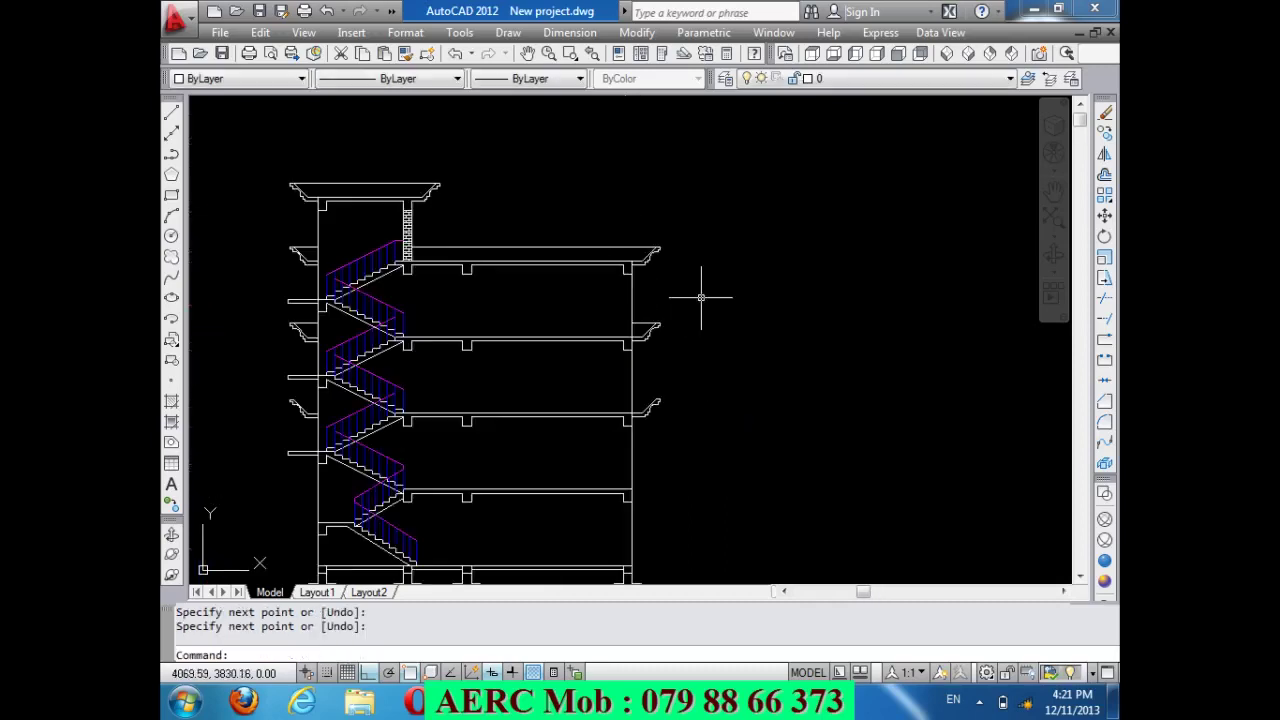
pyautogui.scroll(3, 662, 420)
pyautogui.scroll(3, 657, 430)
# Draw the remaining two cornice top lines, from each cornice corner to the wall.
pyautogui.press('Return')
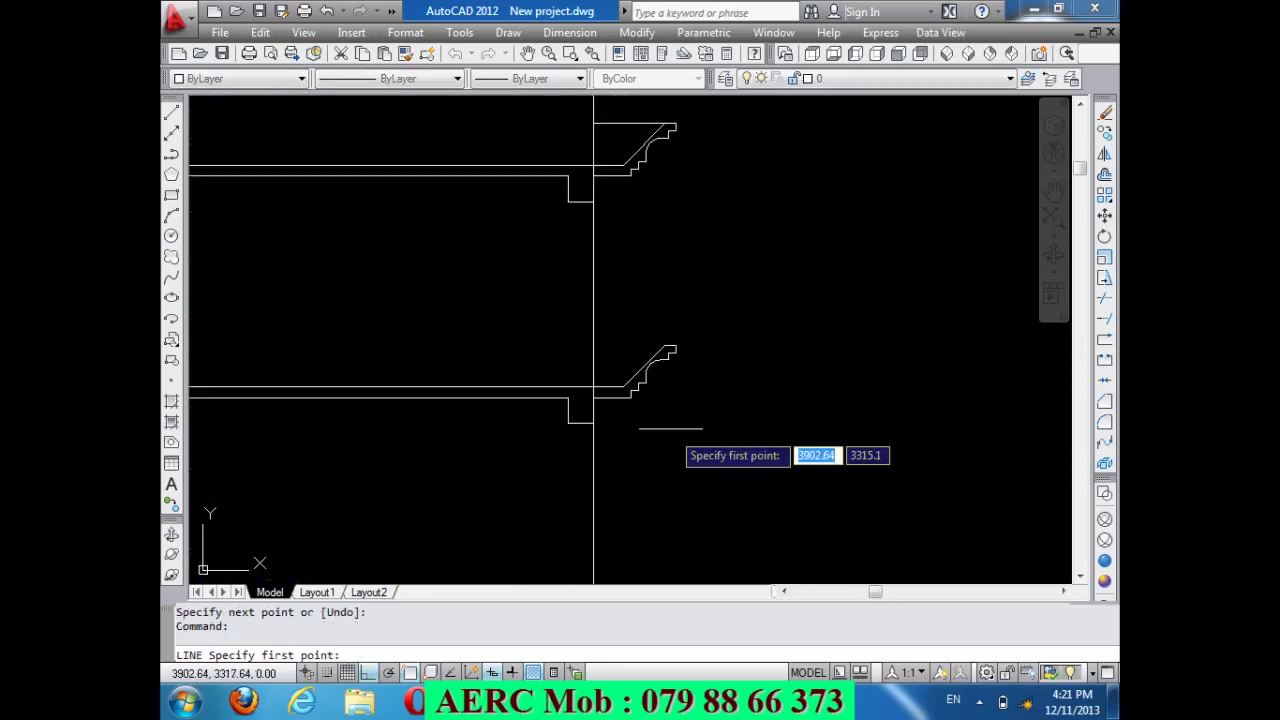
pyautogui.scroll(3, 680, 338)
pyautogui.click(671, 355)
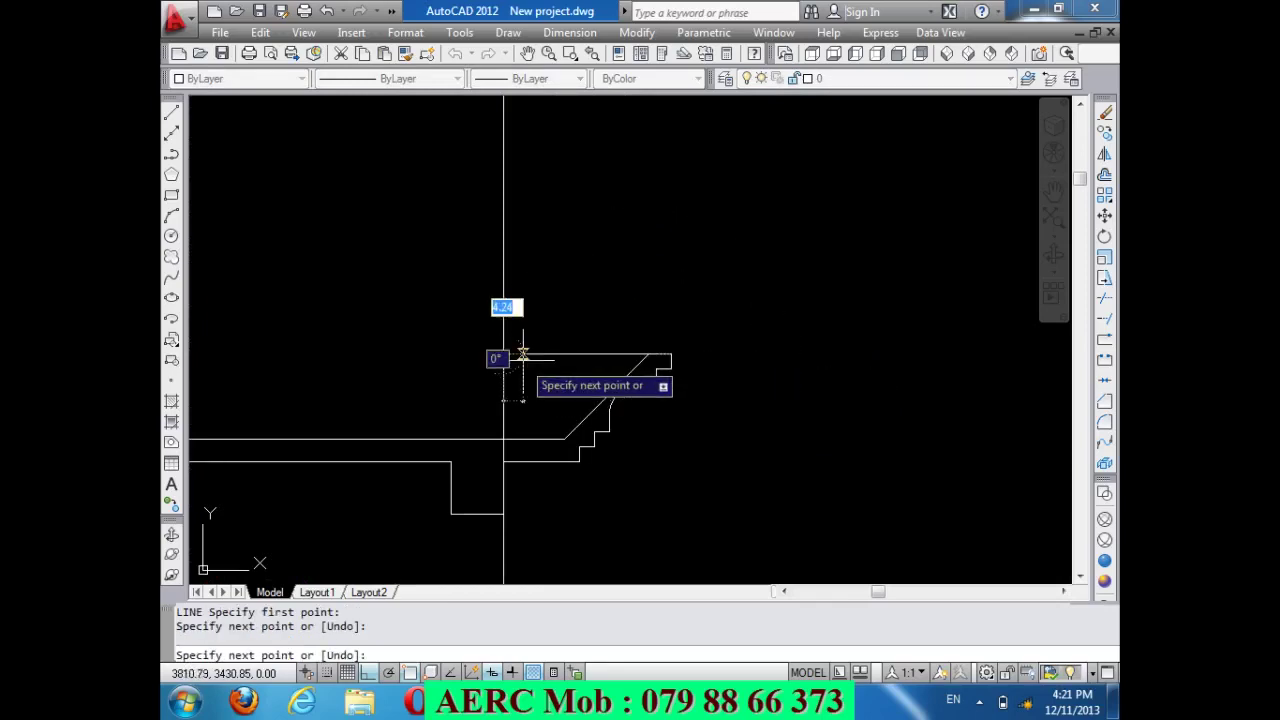
pyautogui.click(503, 353)
pyautogui.press('Return')
pyautogui.scroll(-2, 756, 314)
pyautogui.scroll(-3, 808, 329)
pyautogui.scroll(-3, 650, 337)
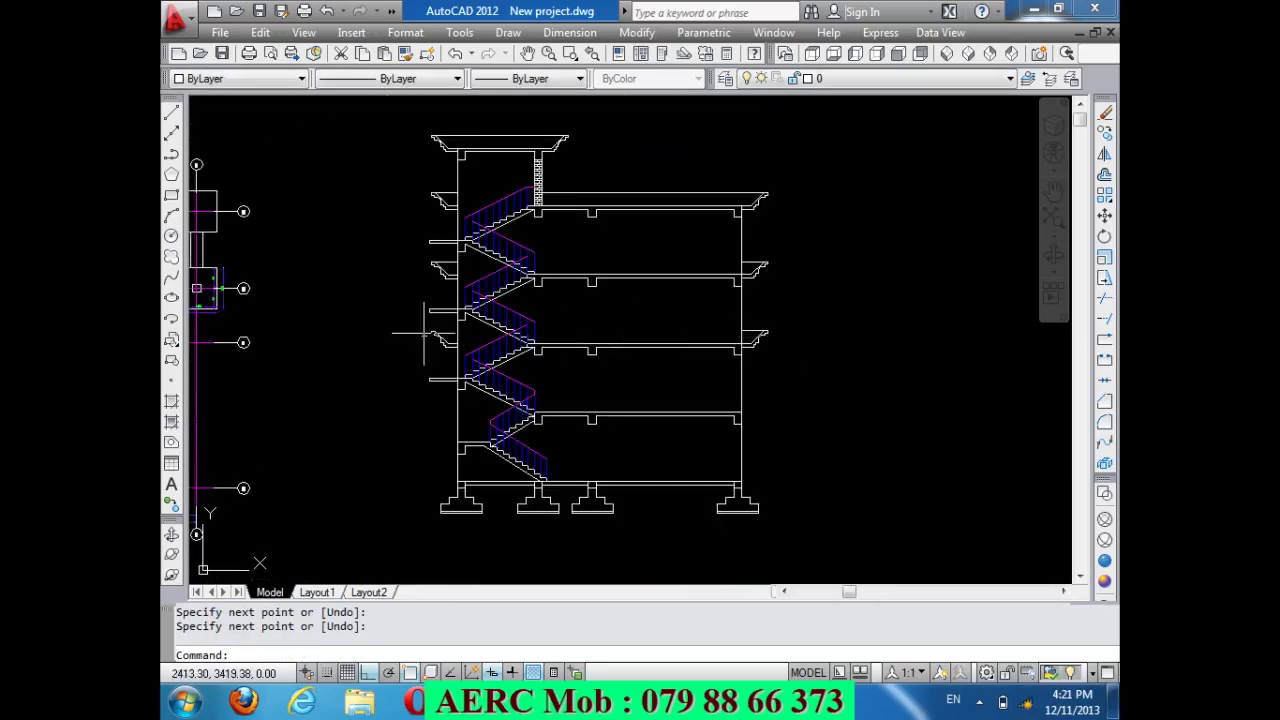
pyautogui.scroll(4, 425, 335)
pyautogui.scroll(1, 430, 328)
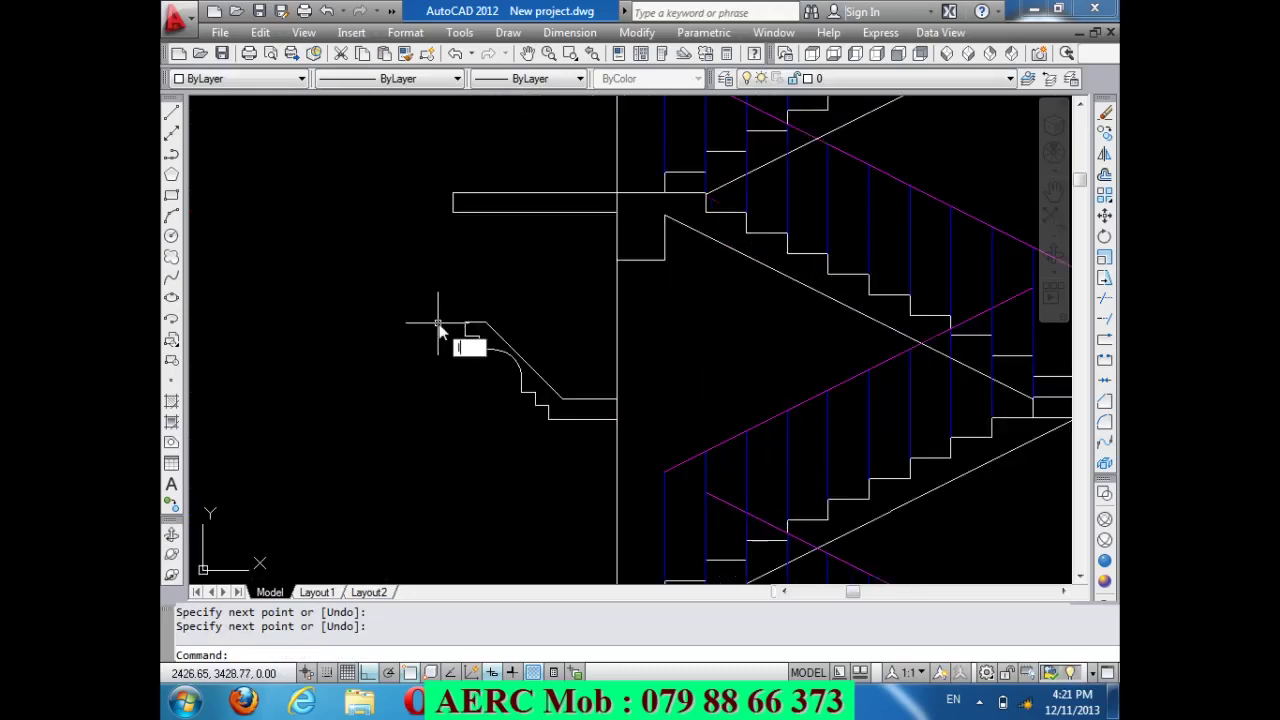
pyautogui.press('Return')
pyautogui.click(486, 321)
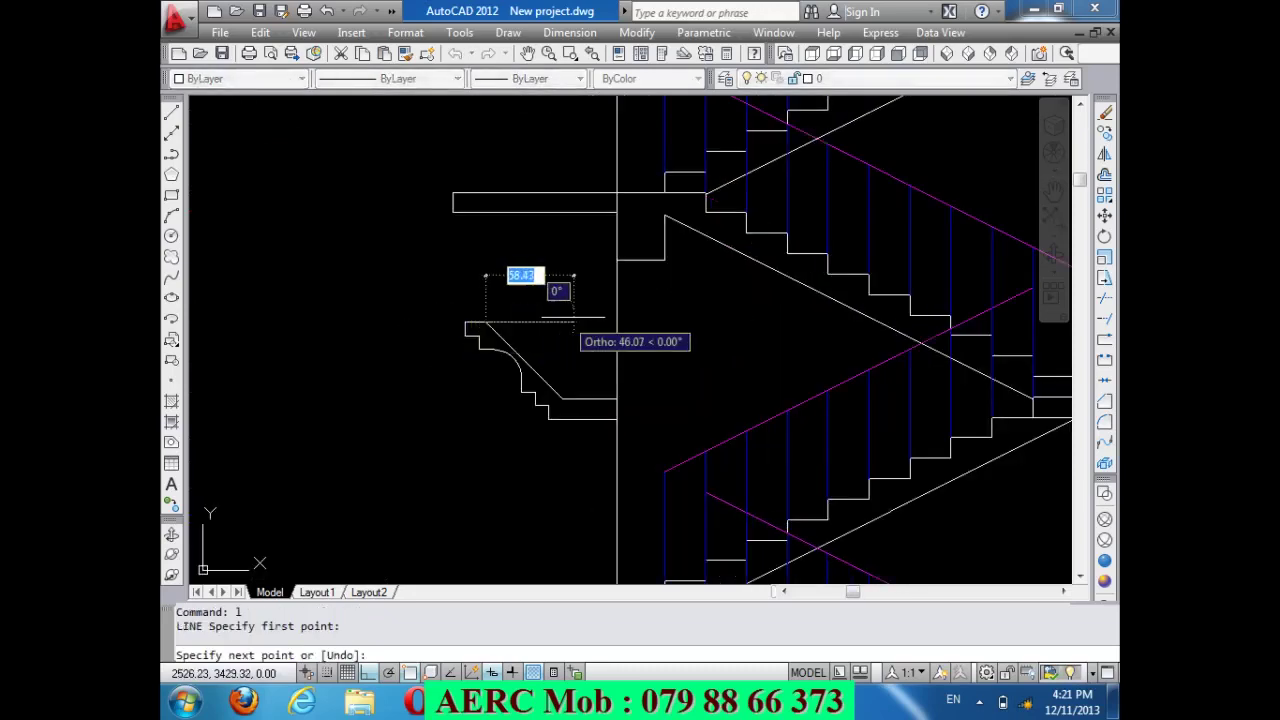
pyautogui.click(617, 321)
pyautogui.press('Return')
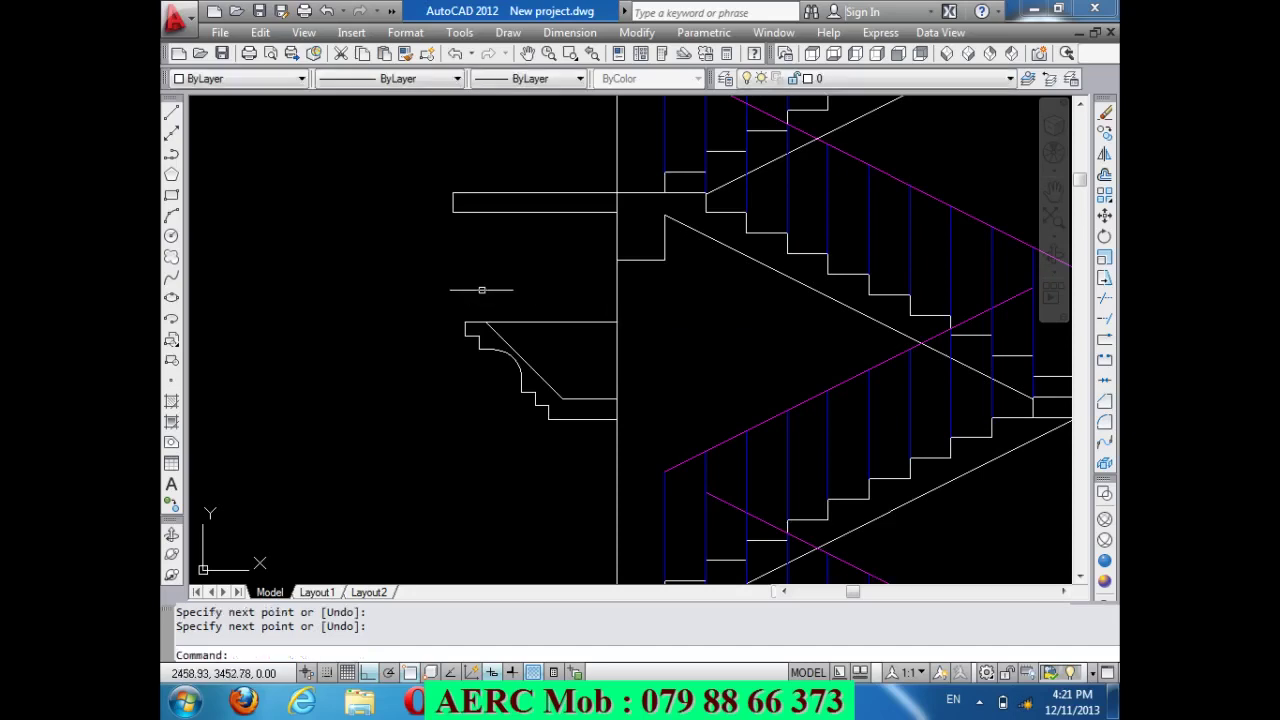
pyautogui.scroll(-3, 481, 290)
pyautogui.scroll(-2, 468, 282)
pyautogui.scroll(-1, 455, 284)
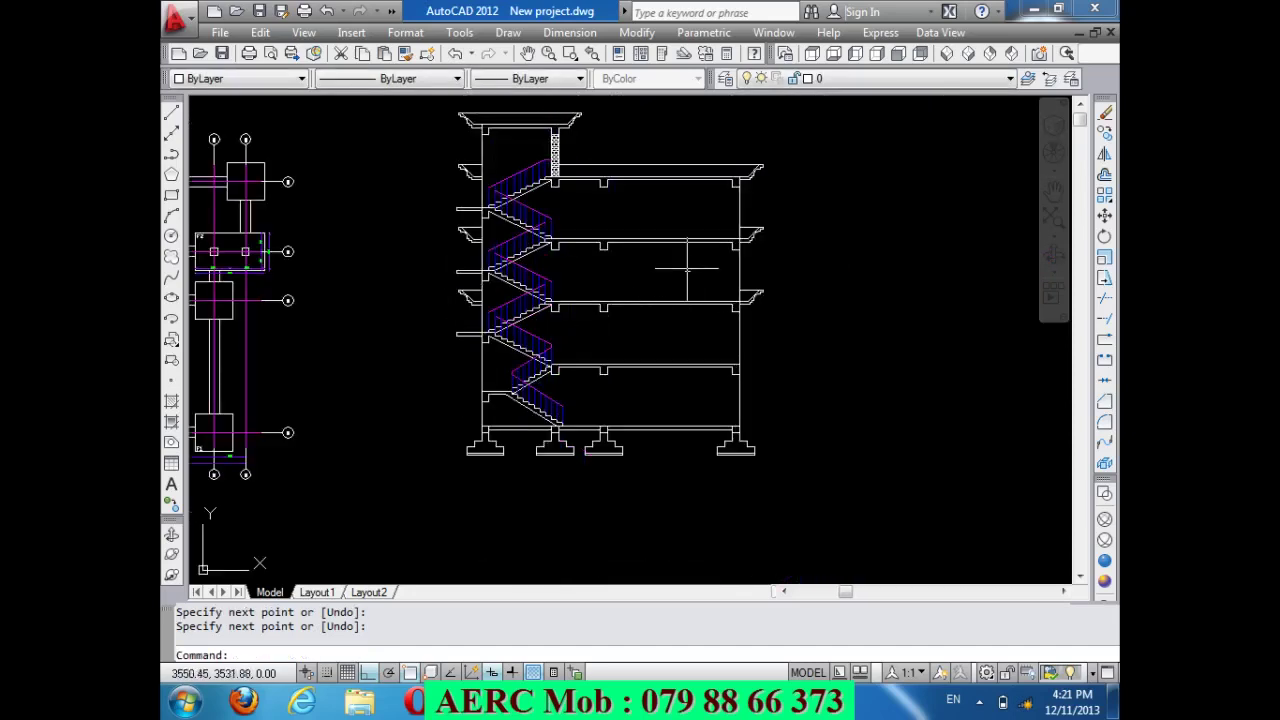
pyautogui.scroll(2, 740, 203)
pyautogui.scroll(5, 737, 138)
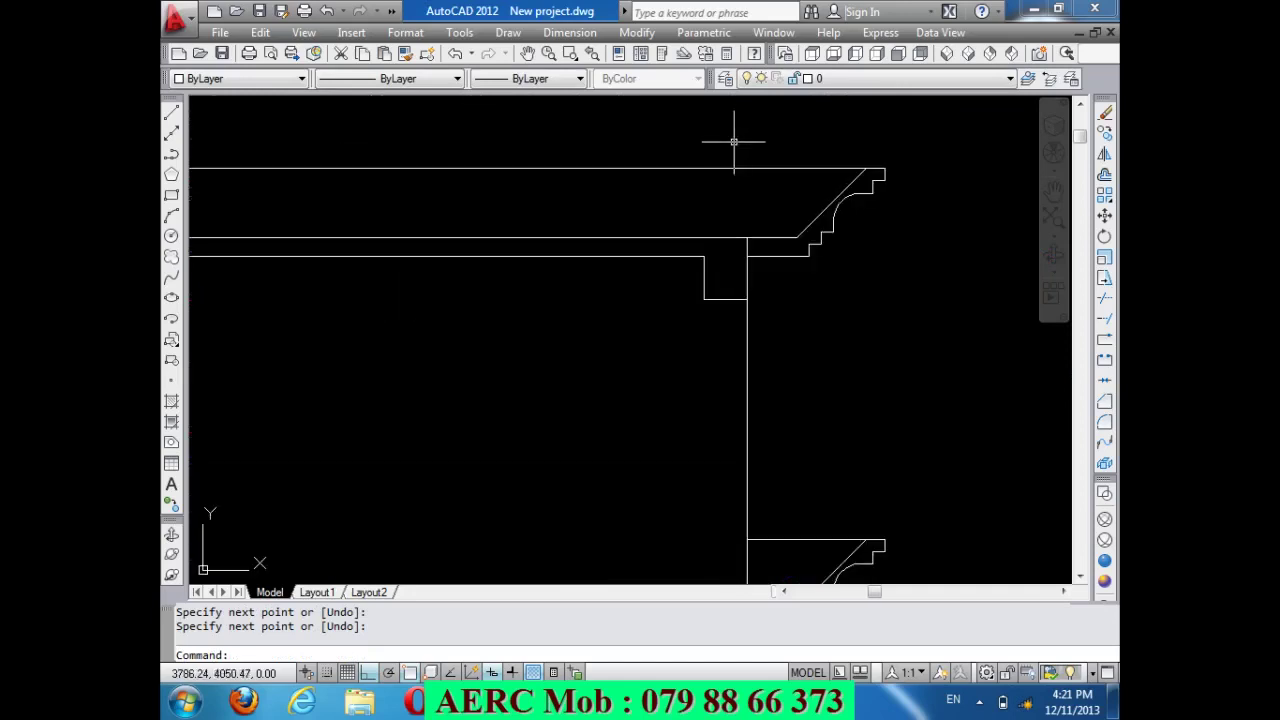
pyautogui.scroll(2, 732, 148)
# Trim the overshooting cornice line back to the wall using all edges.
pyautogui.write('r')
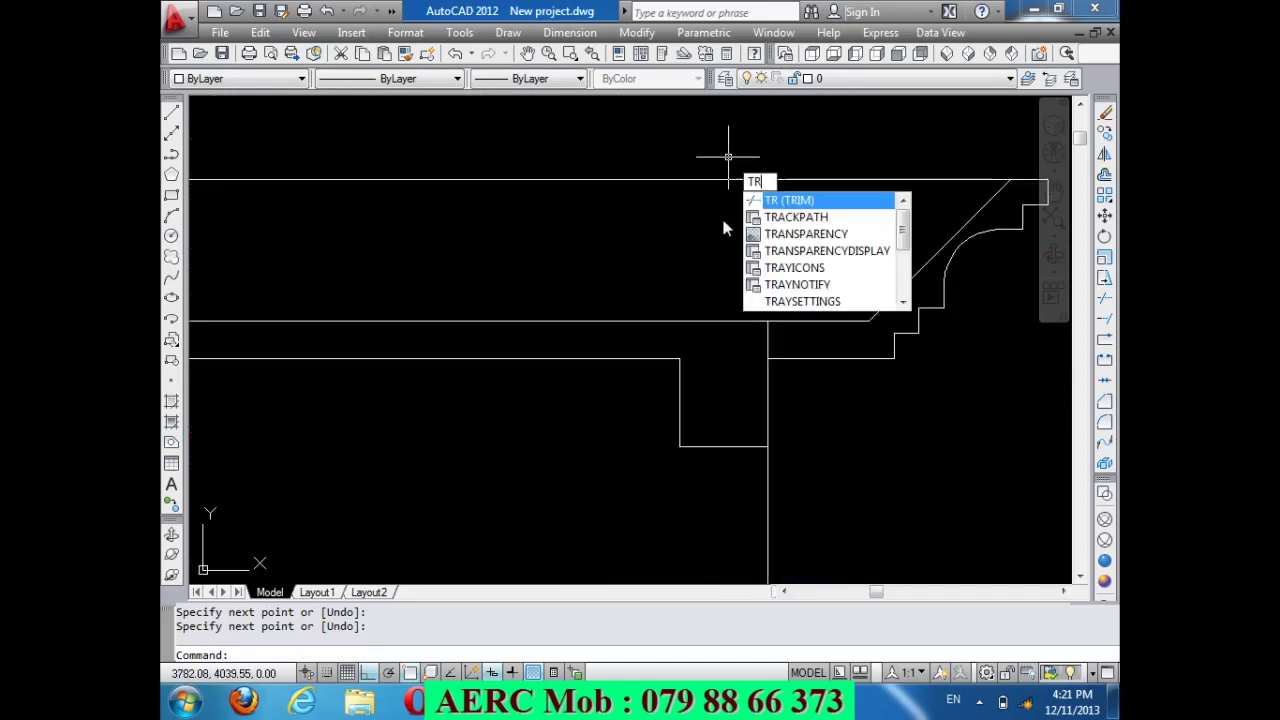
pyautogui.press('Return')
pyautogui.press('Return')
pyautogui.click(790, 346)
pyautogui.click(743, 346)
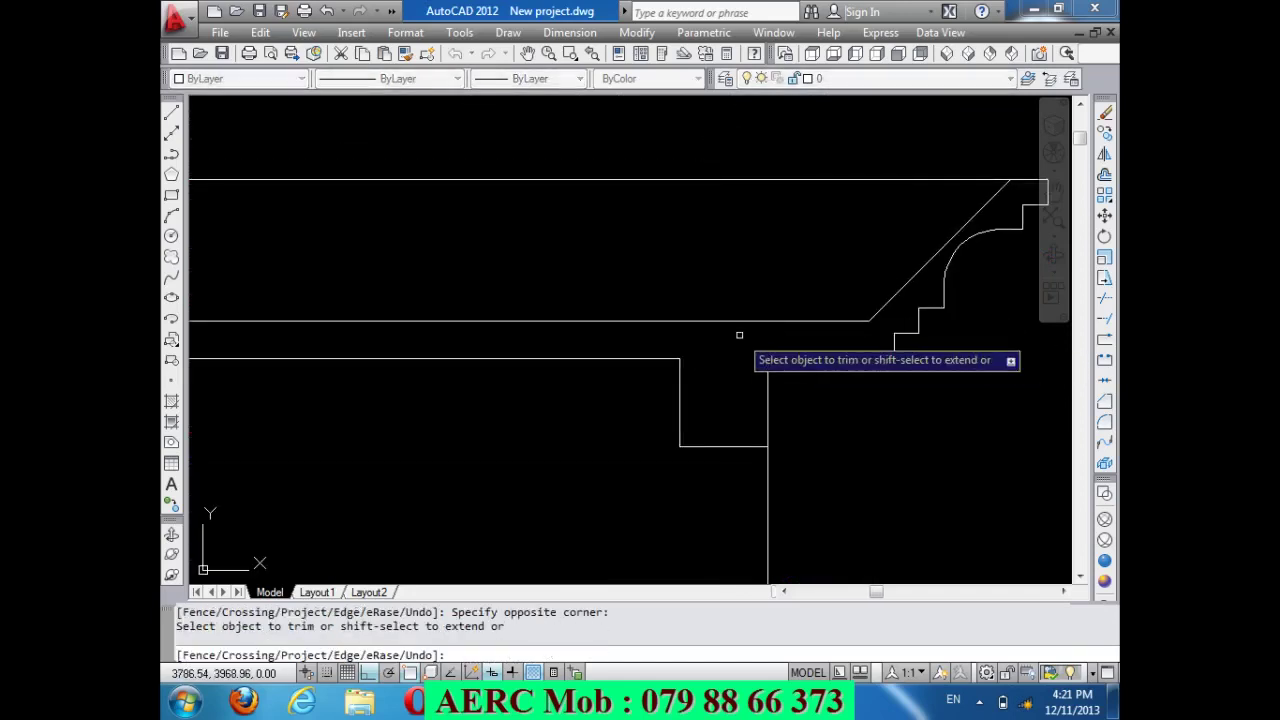
pyautogui.scroll(-5, 740, 337)
pyautogui.scroll(3, 741, 493)
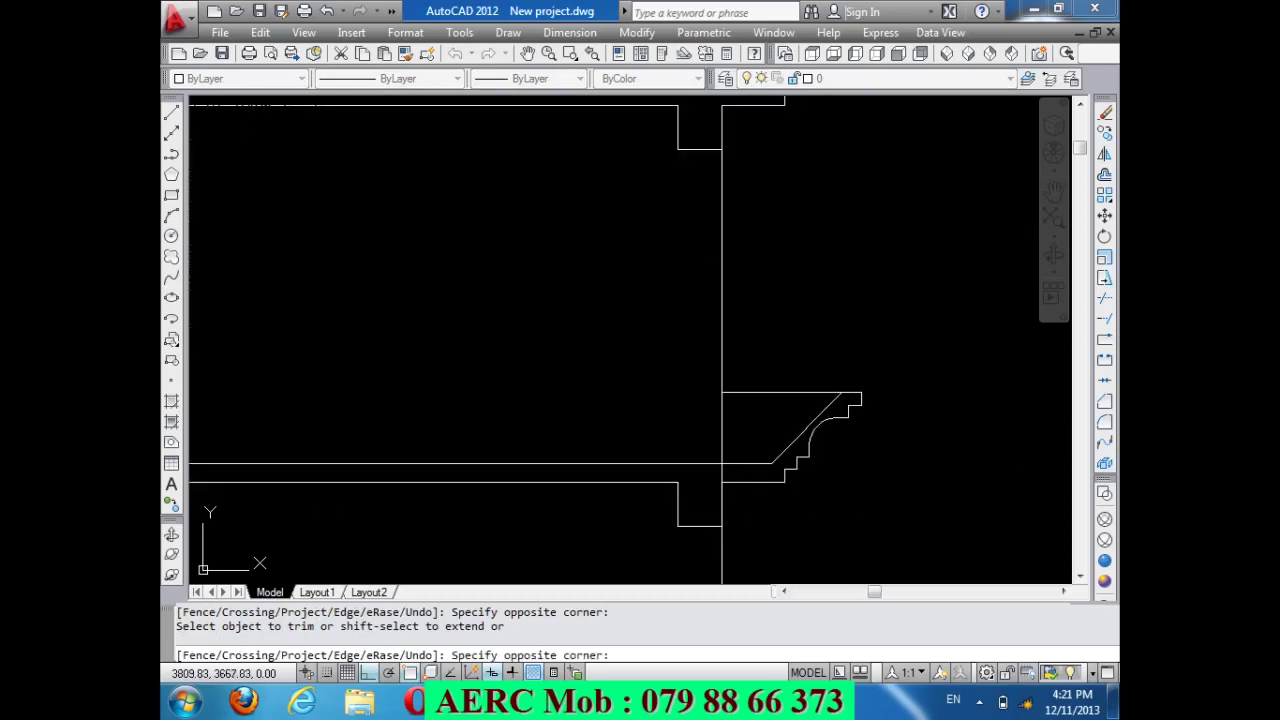
pyautogui.scroll(-2, 705, 465)
pyautogui.scroll(-1, 717, 467)
pyautogui.scroll(5, 718, 466)
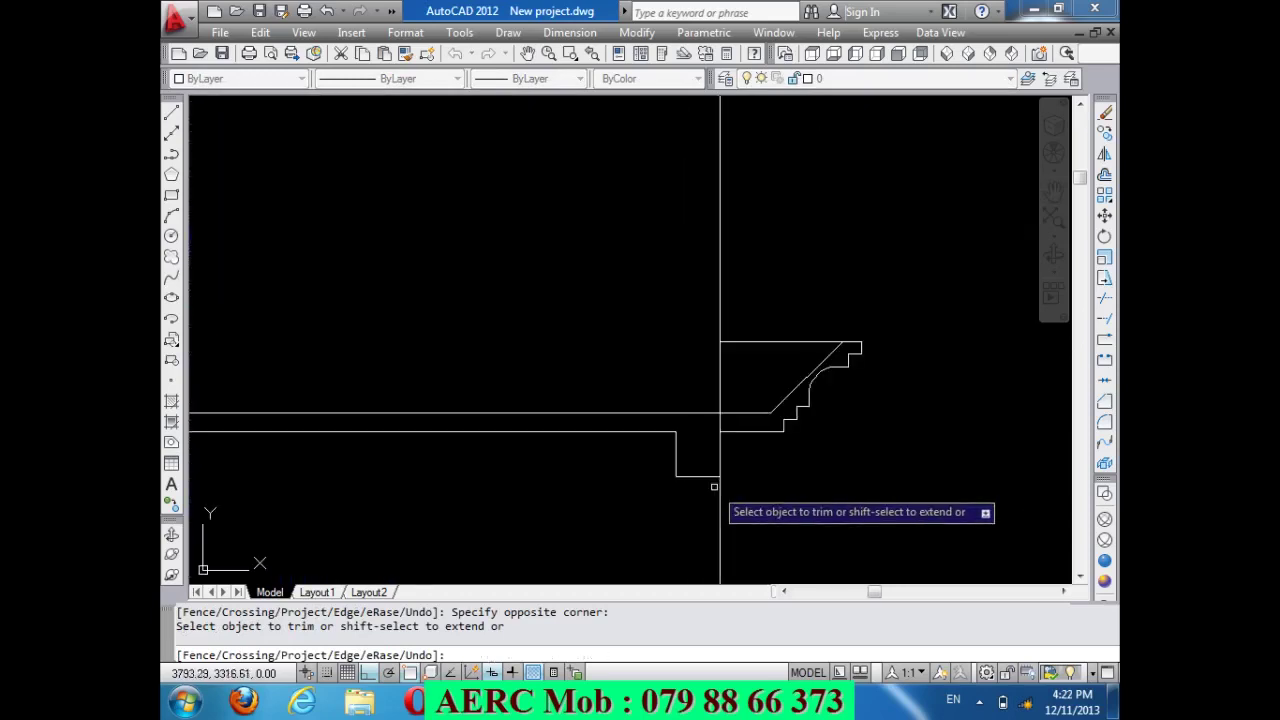
pyautogui.scroll(-5, 747, 355)
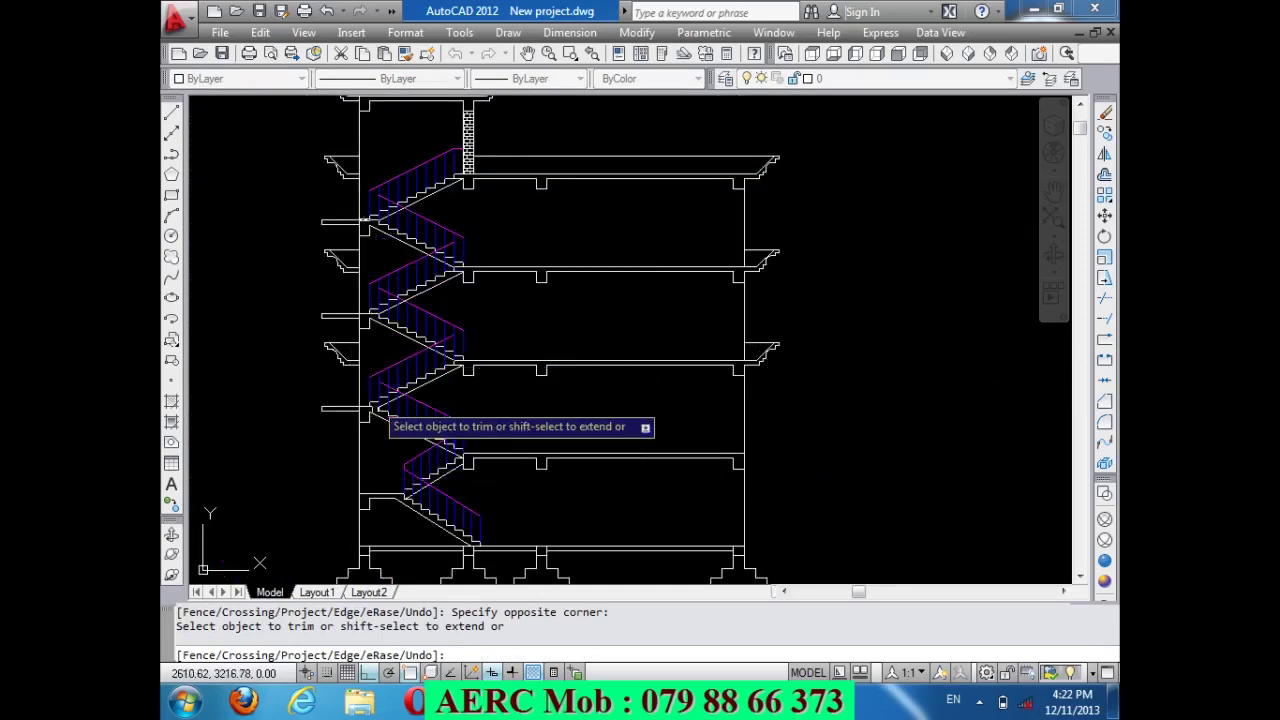
pyautogui.scroll(-2, 386, 414)
pyautogui.scroll(4, 363, 205)
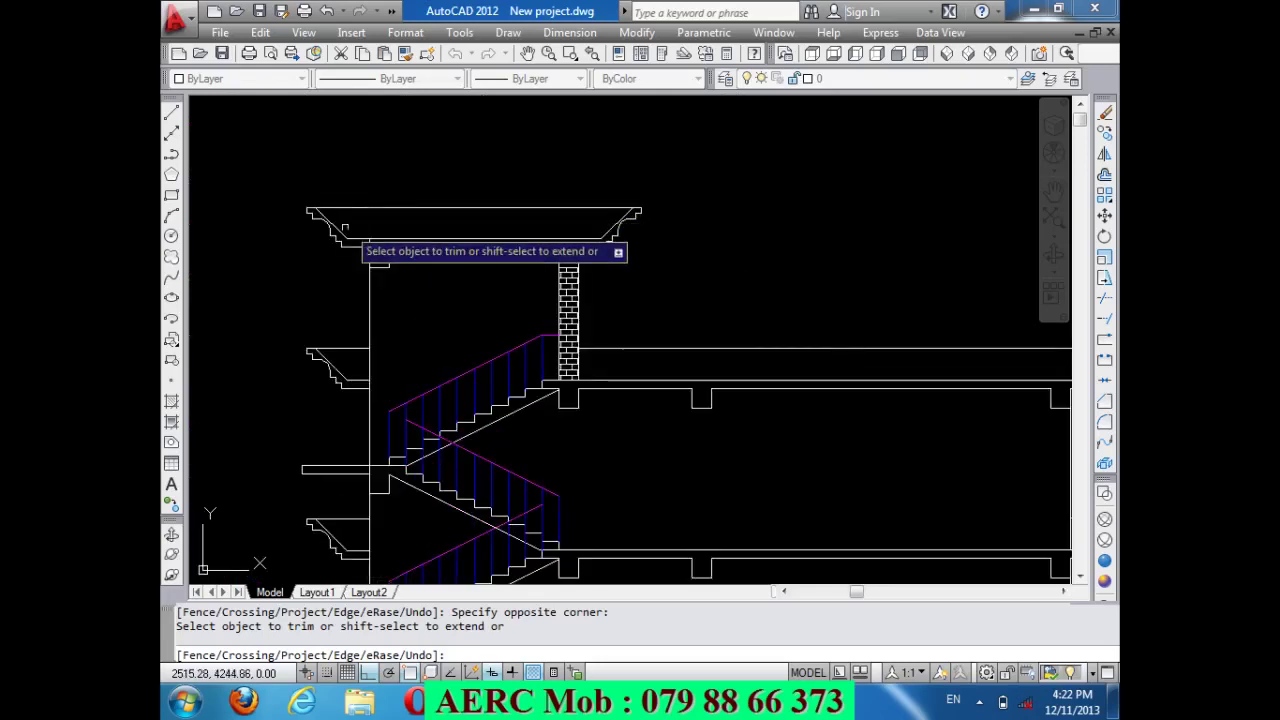
pyautogui.scroll(2, 337, 234)
pyautogui.press('Return')
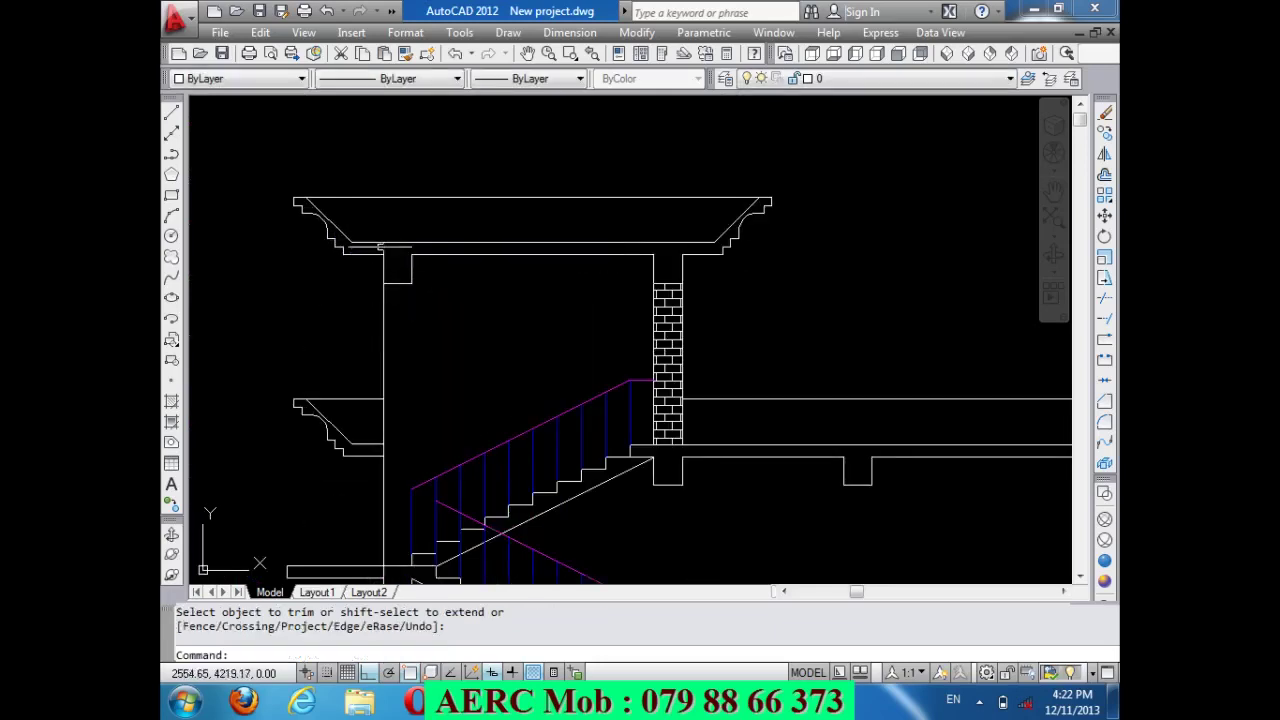
# Erase the stray short line at the top-left cornice corner.
pyautogui.click(381, 246)
pyautogui.click(391, 250)
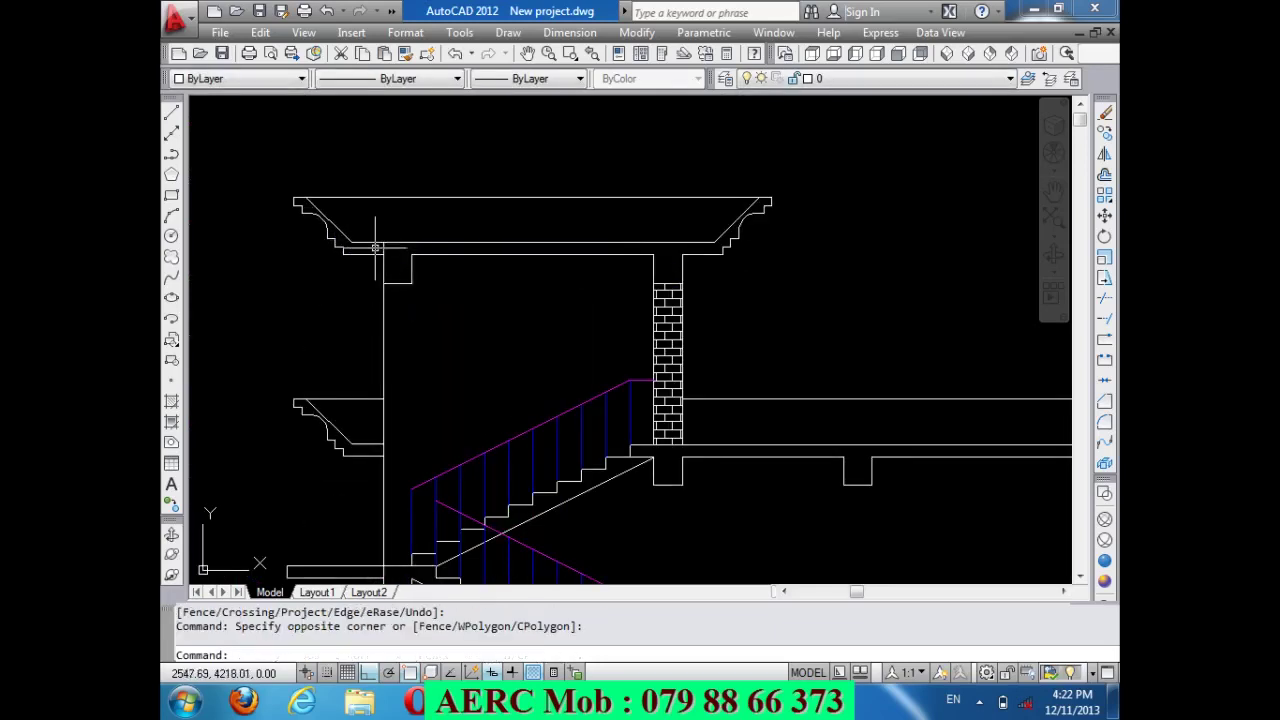
pyautogui.click(382, 246)
pyautogui.press('Delete')
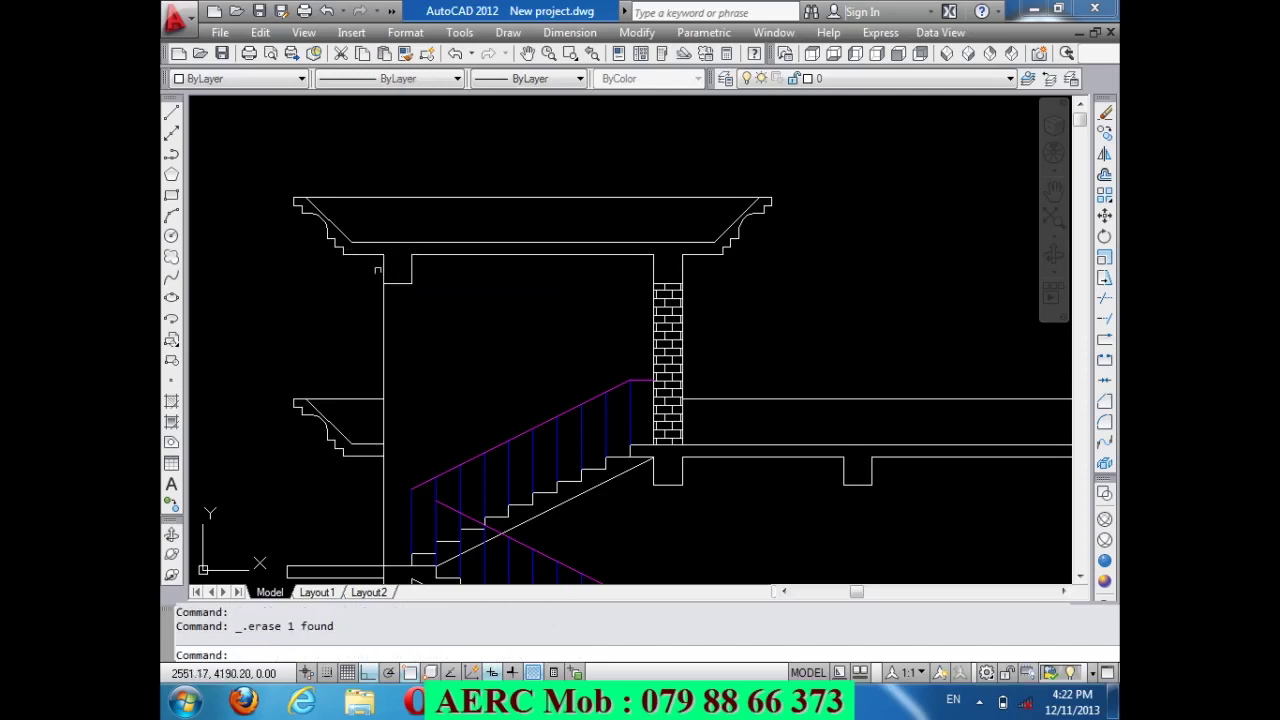
pyautogui.scroll(-4, 423, 200)
pyautogui.scroll(-2, 430, 287)
pyautogui.scroll(3, 463, 527)
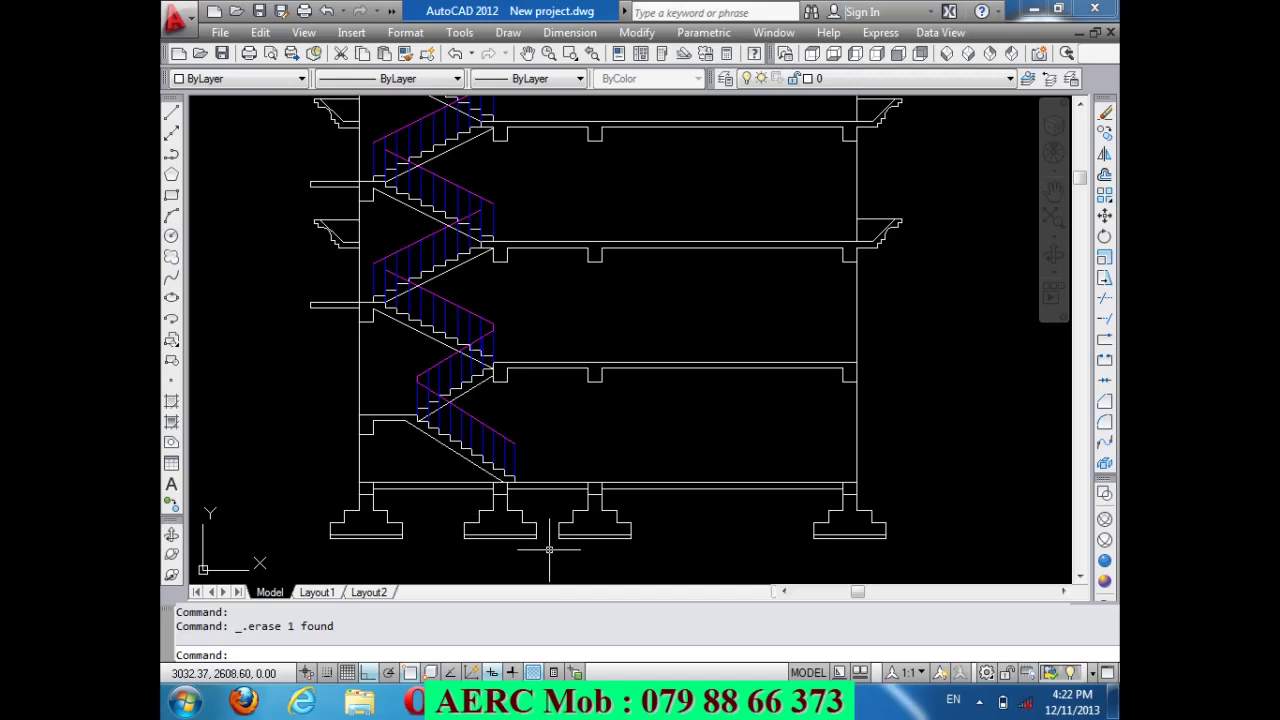
# Choose the AR-CONC hatch pattern, pick inside the middle footing, and preview it.
pyautogui.click(171, 402)
pyautogui.click(542, 217)
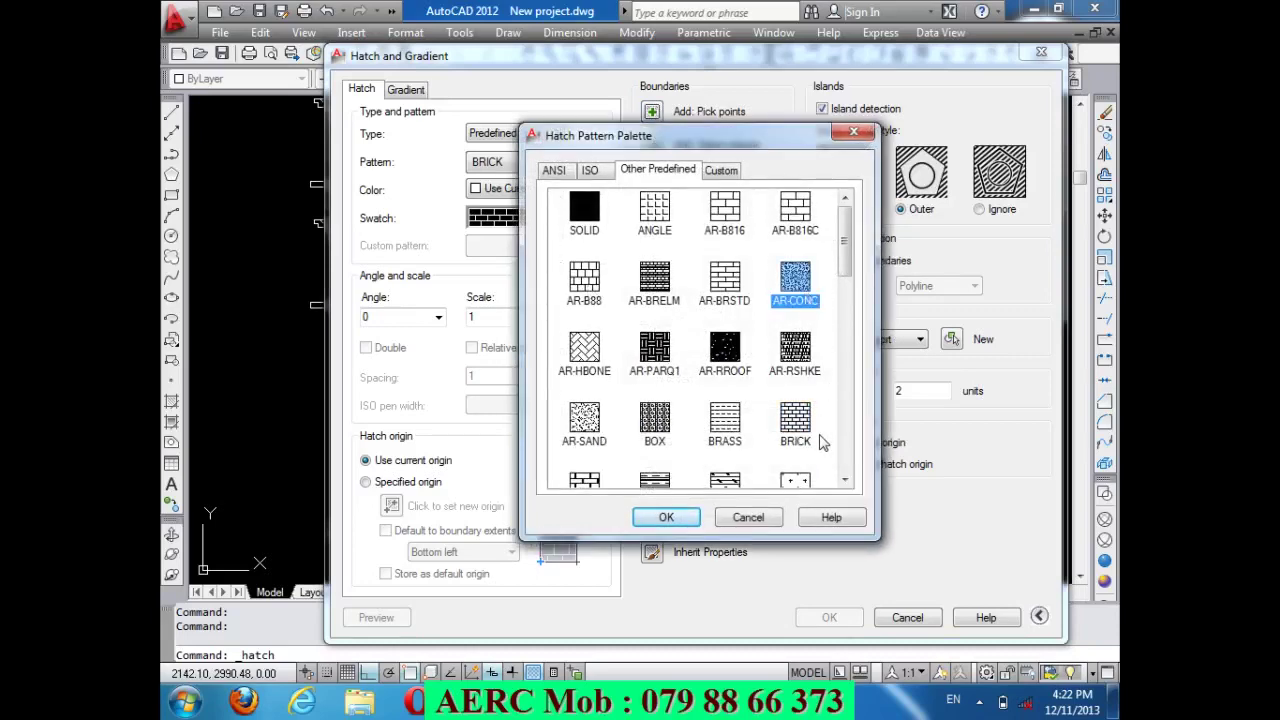
pyautogui.click(664, 518)
pyautogui.click(651, 113)
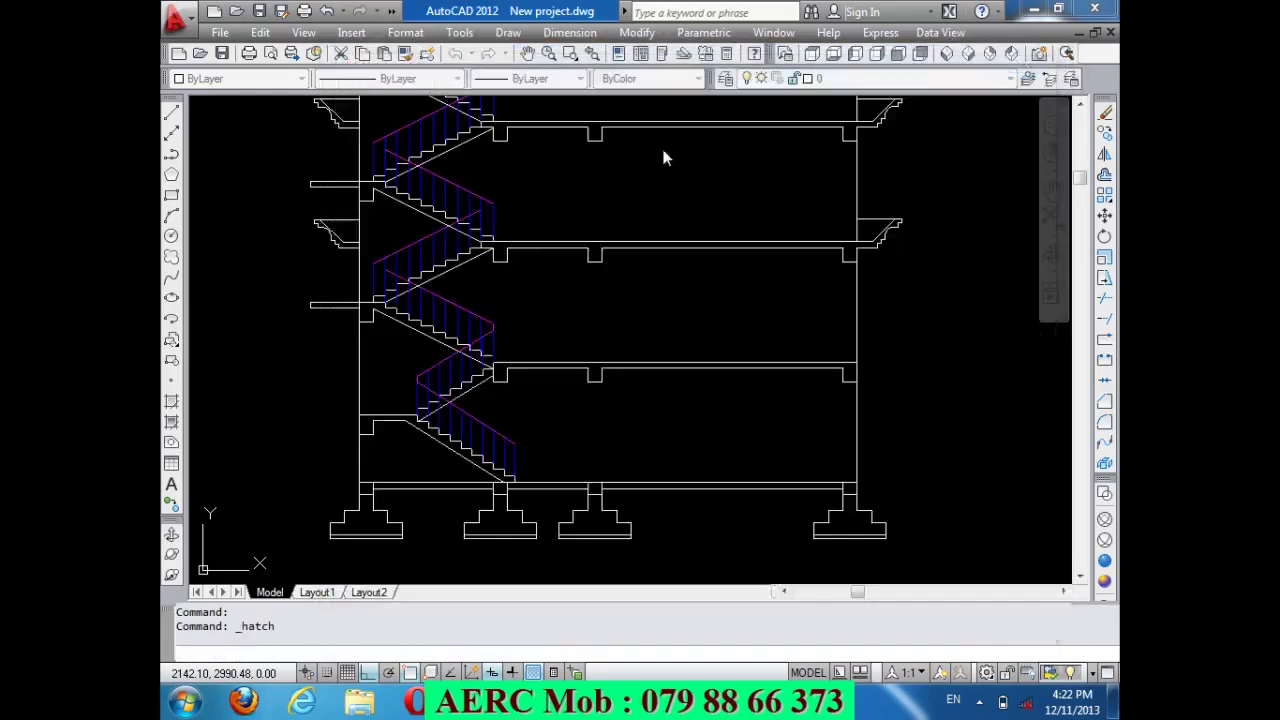
pyautogui.click(495, 524)
pyautogui.rightClick(492, 524)
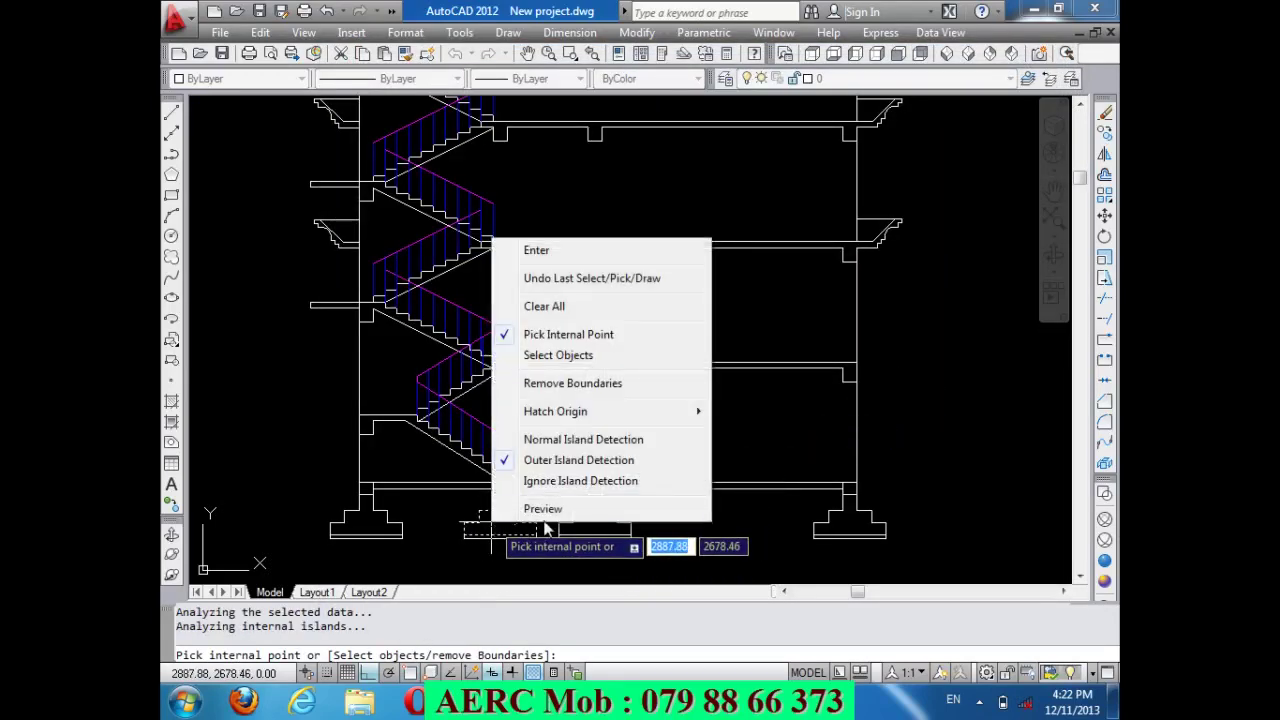
pyautogui.click(556, 510)
# Change the hatch scale to 0.1 and preview the footing hatch again.
pyautogui.scroll(5, 496, 527)
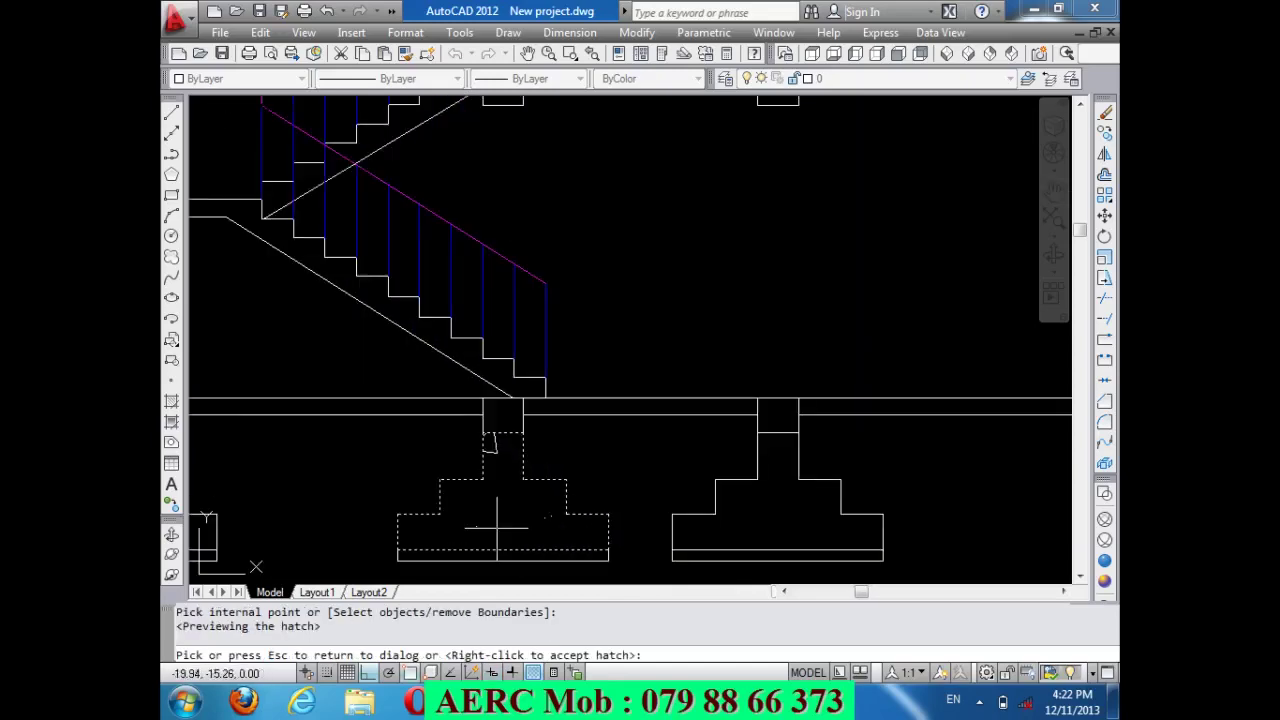
pyautogui.click(553, 498)
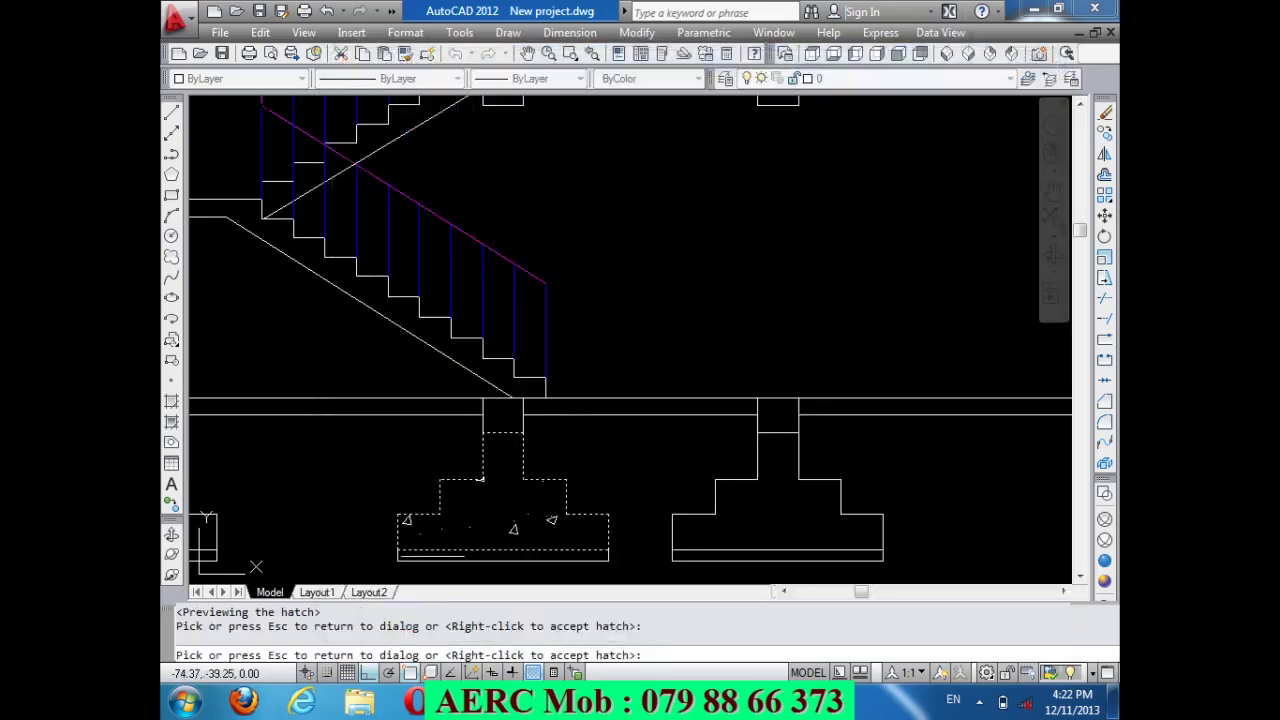
pyautogui.press('Escape')
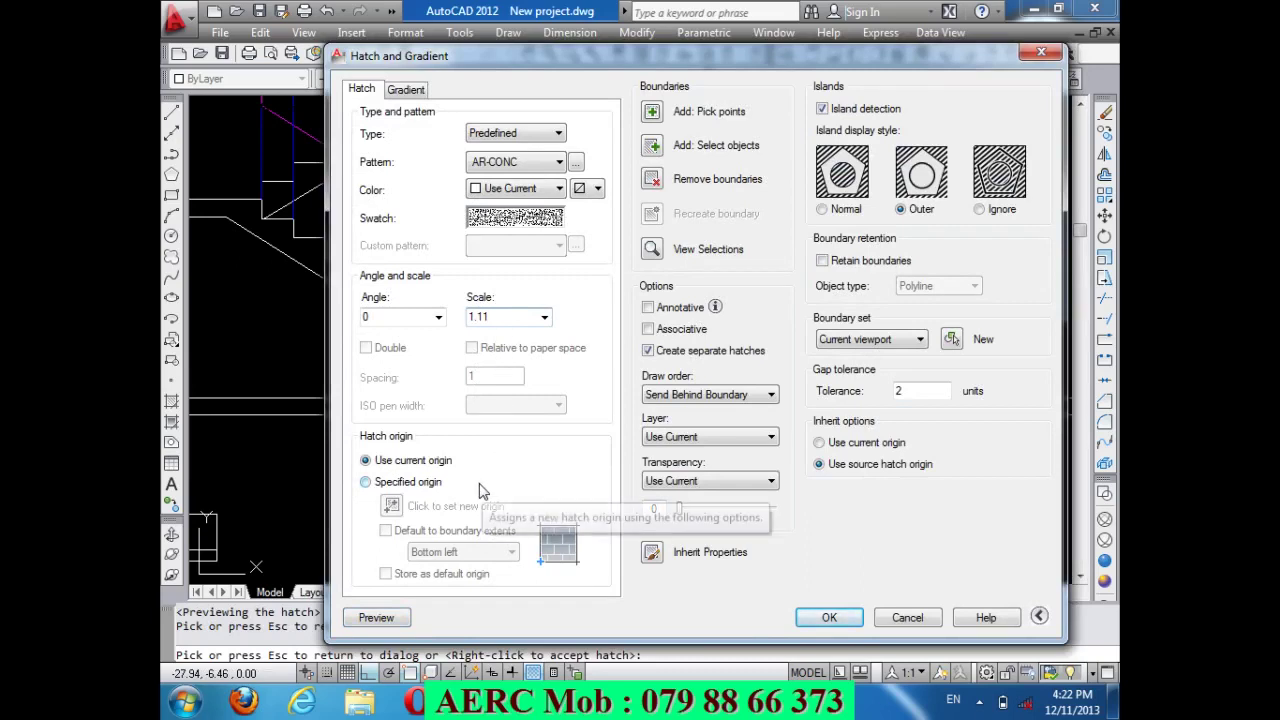
pyautogui.press('BackSpace')
pyautogui.write('0')
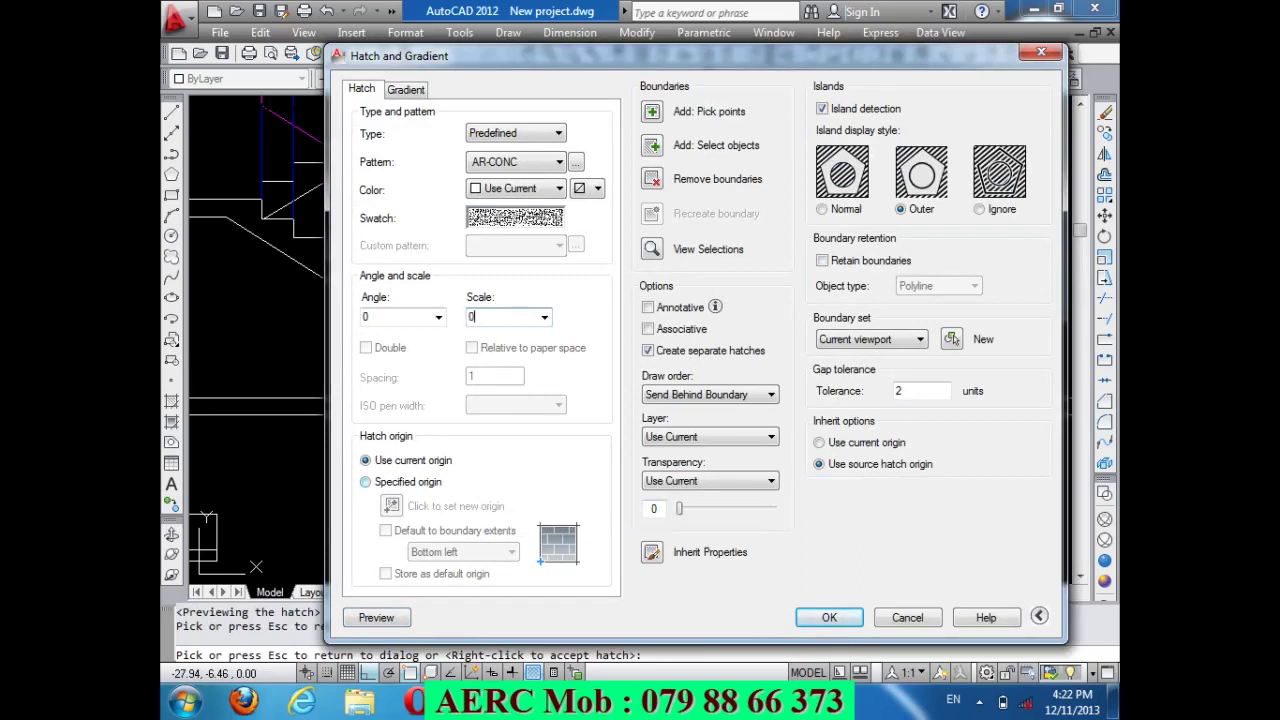
pyautogui.click(396, 621)
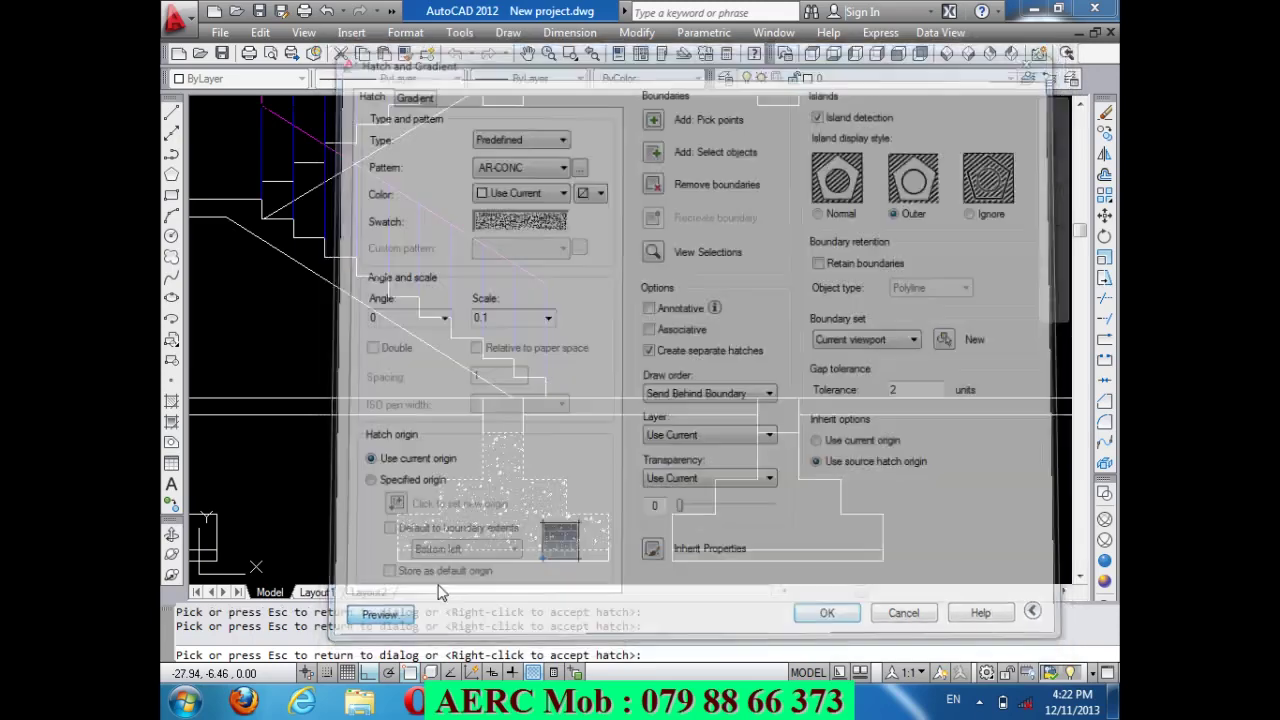
pyautogui.scroll(5, 510, 527)
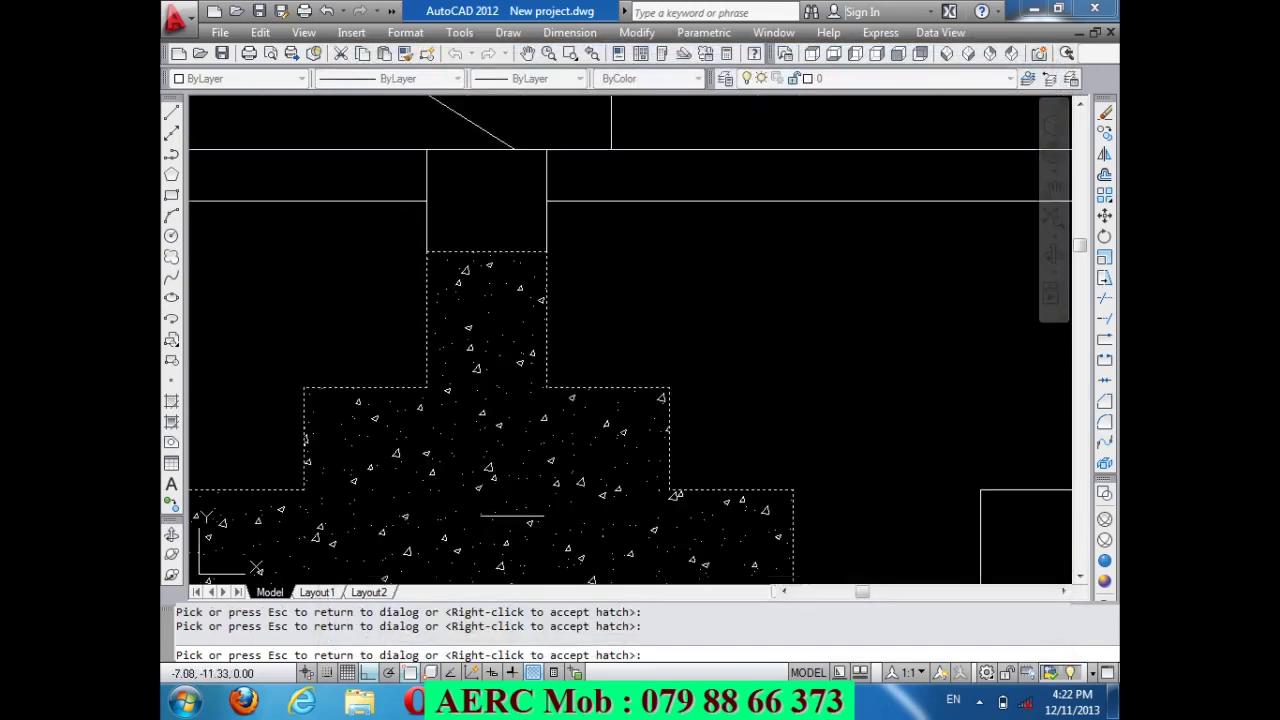
pyautogui.scroll(2, 512, 516)
pyautogui.scroll(-3, 519, 416)
pyautogui.press('Escape')
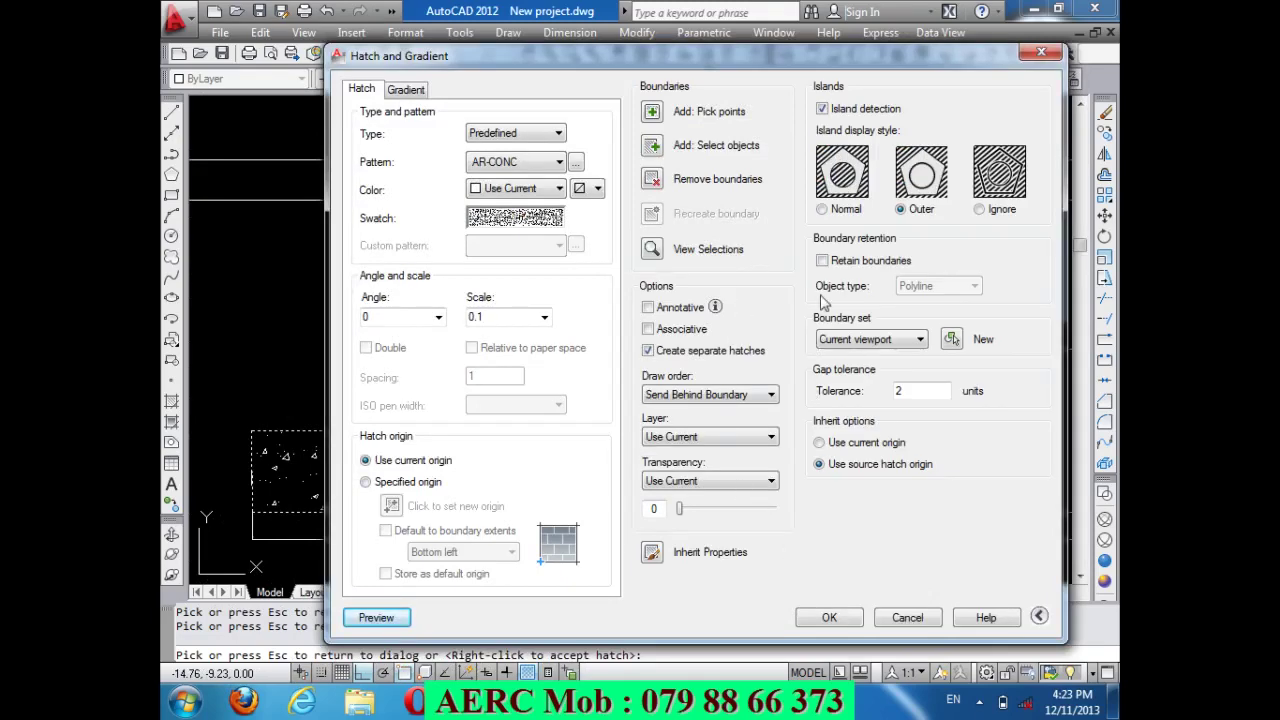
# Pick inside the middle, left and right footings and the middle and upper slabs.
pyautogui.click(651, 114)
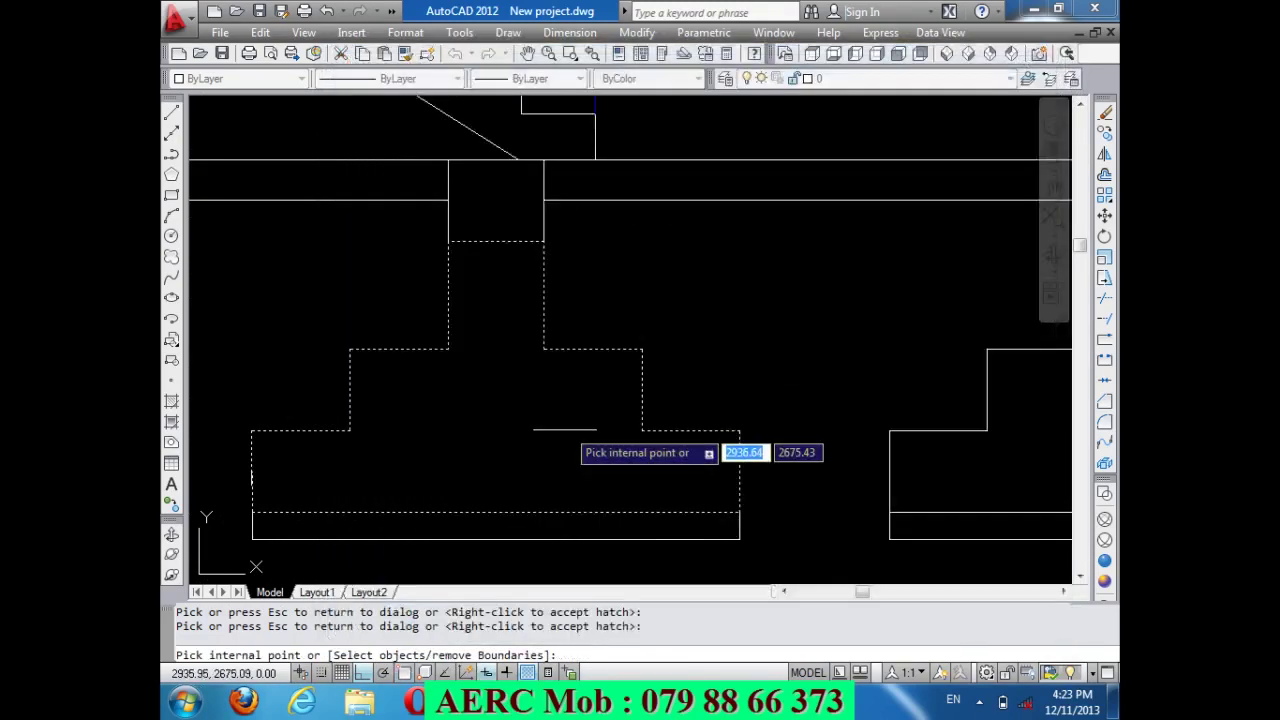
pyautogui.scroll(-3, 580, 380)
pyautogui.click(520, 283)
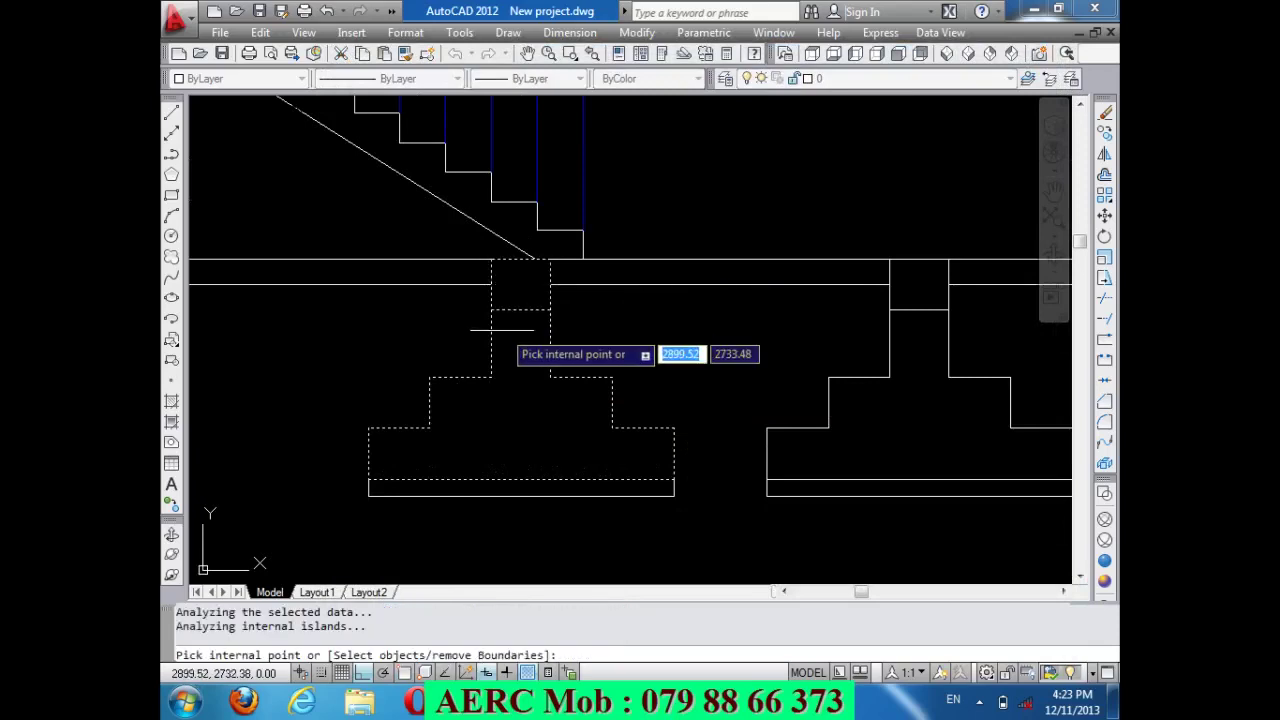
pyautogui.scroll(-4, 503, 331)
pyautogui.click(294, 345)
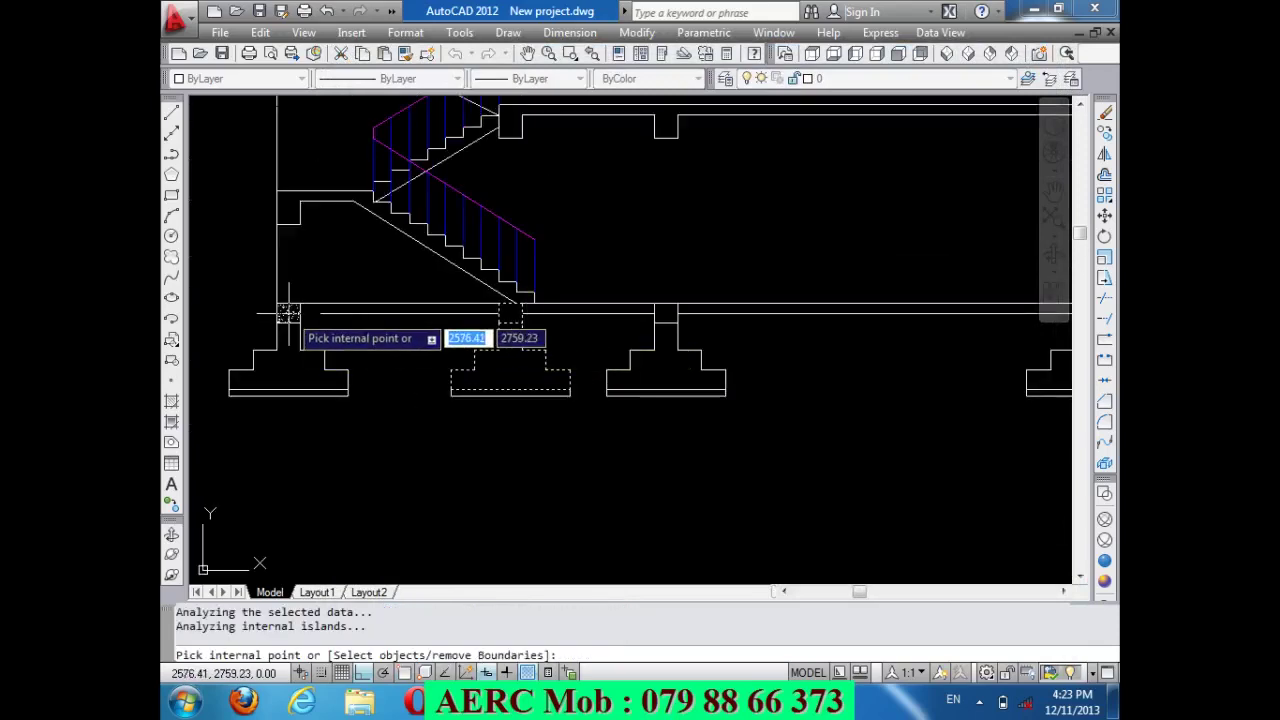
pyautogui.click(678, 385)
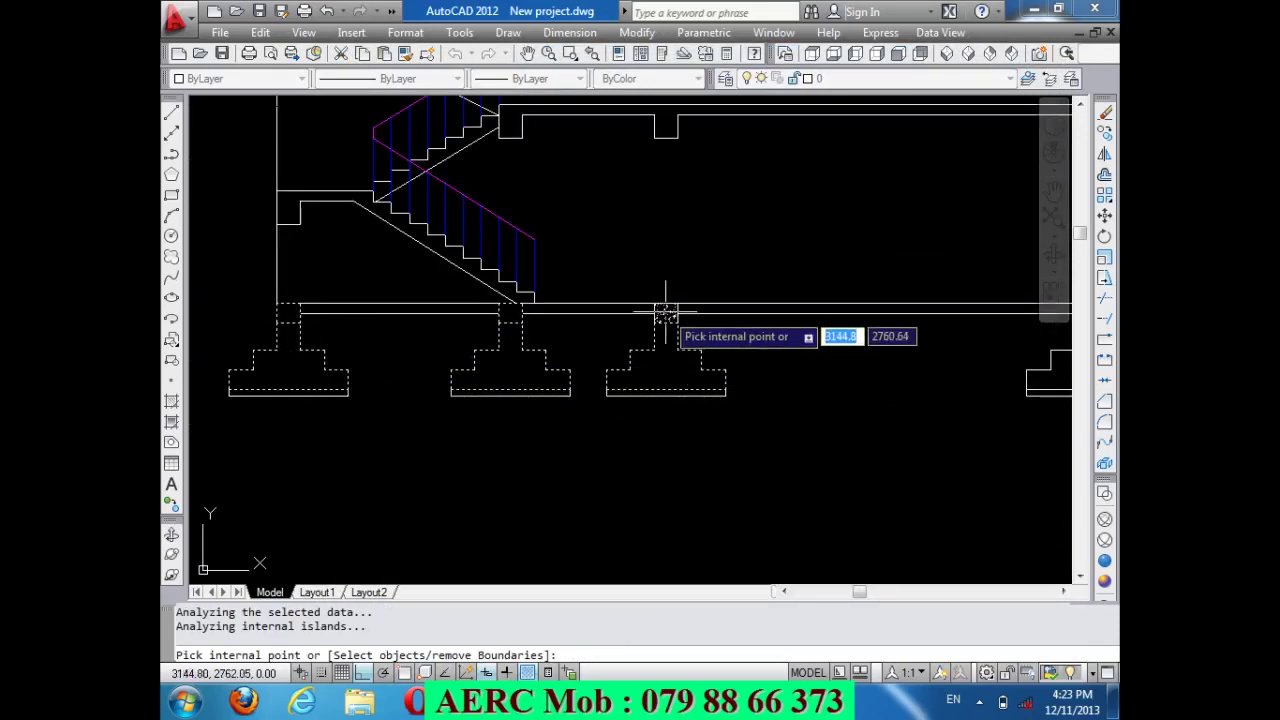
pyautogui.scroll(-3, 560, 345)
pyautogui.scroll(4, 750, 428)
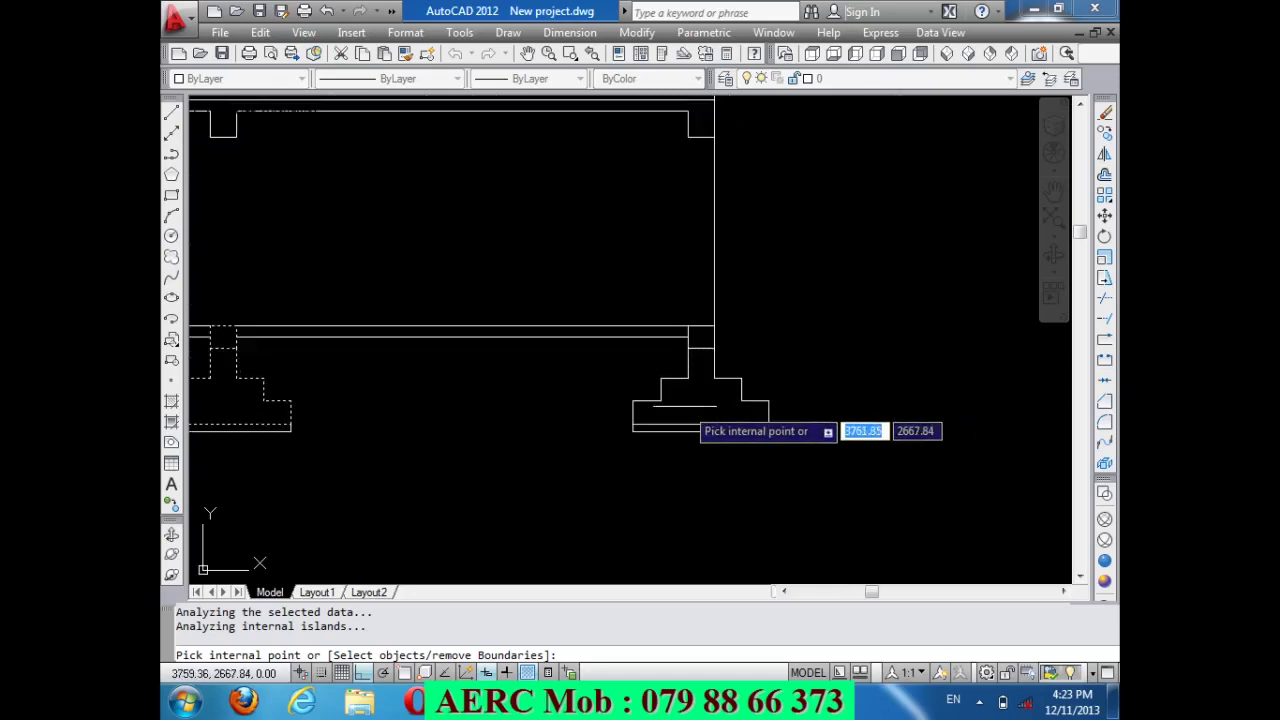
pyautogui.scroll(-2, 717, 440)
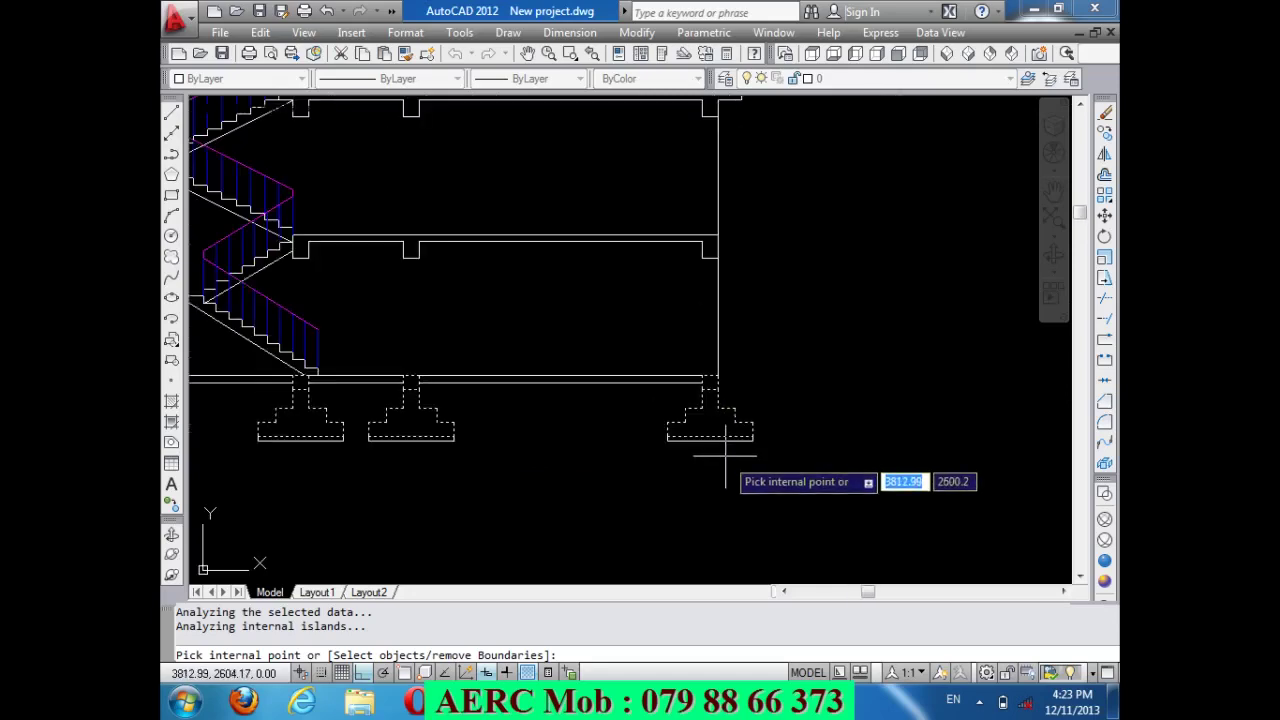
pyautogui.scroll(-1, 634, 457)
pyautogui.scroll(3, 414, 332)
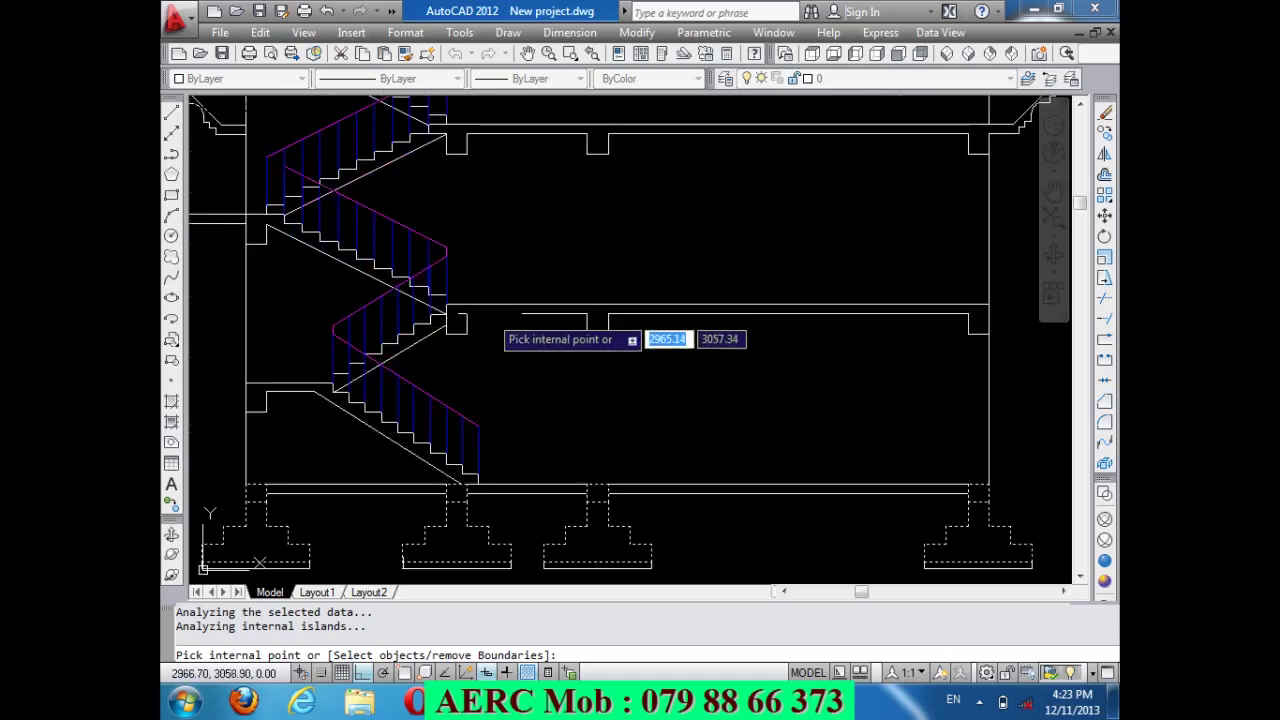
pyautogui.click(505, 318)
pyautogui.scroll(-2, 596, 476)
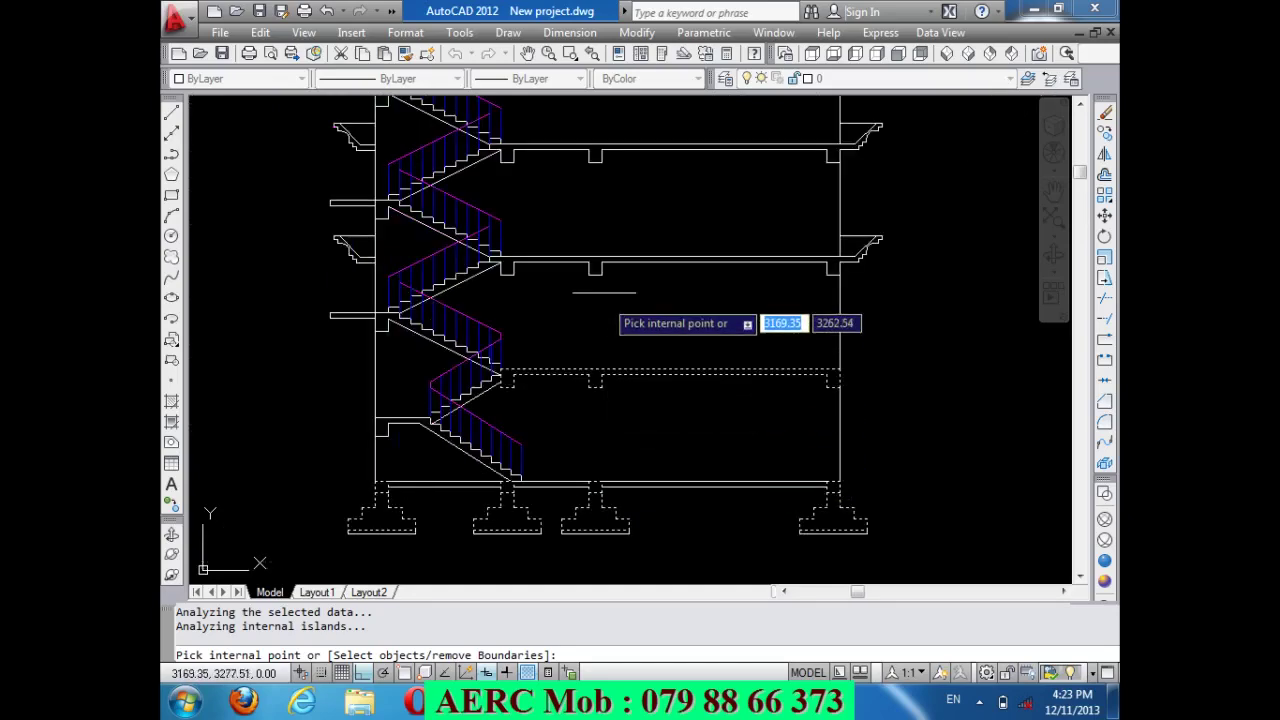
pyautogui.click(595, 265)
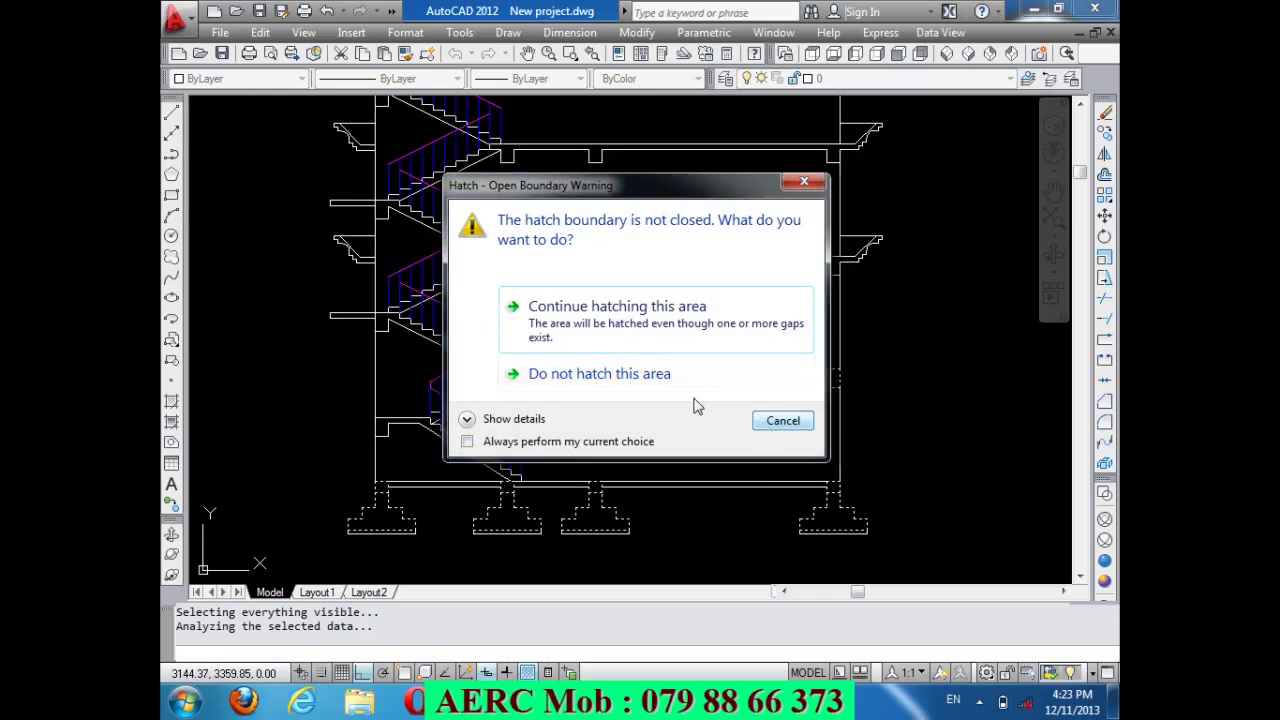
# Handle the open-boundary warnings, undo the last two picks, and apply the concrete hatch.
pyautogui.click(632, 327)
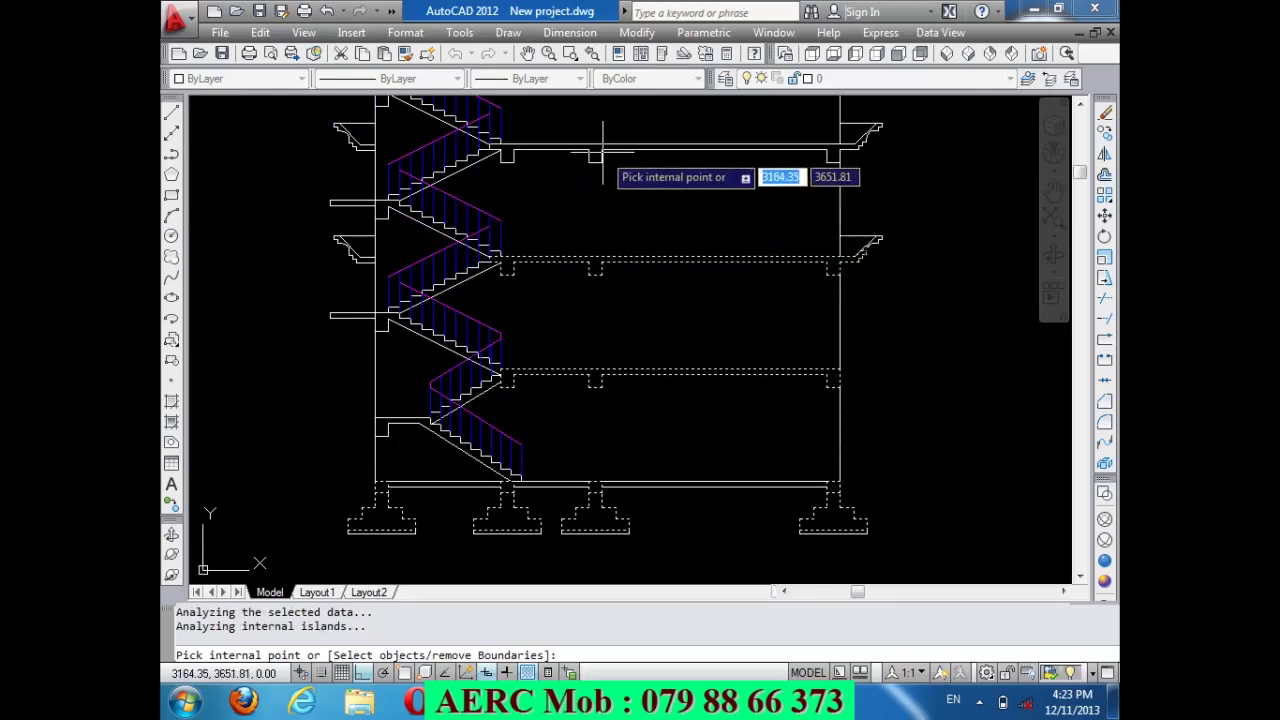
pyautogui.click(597, 155)
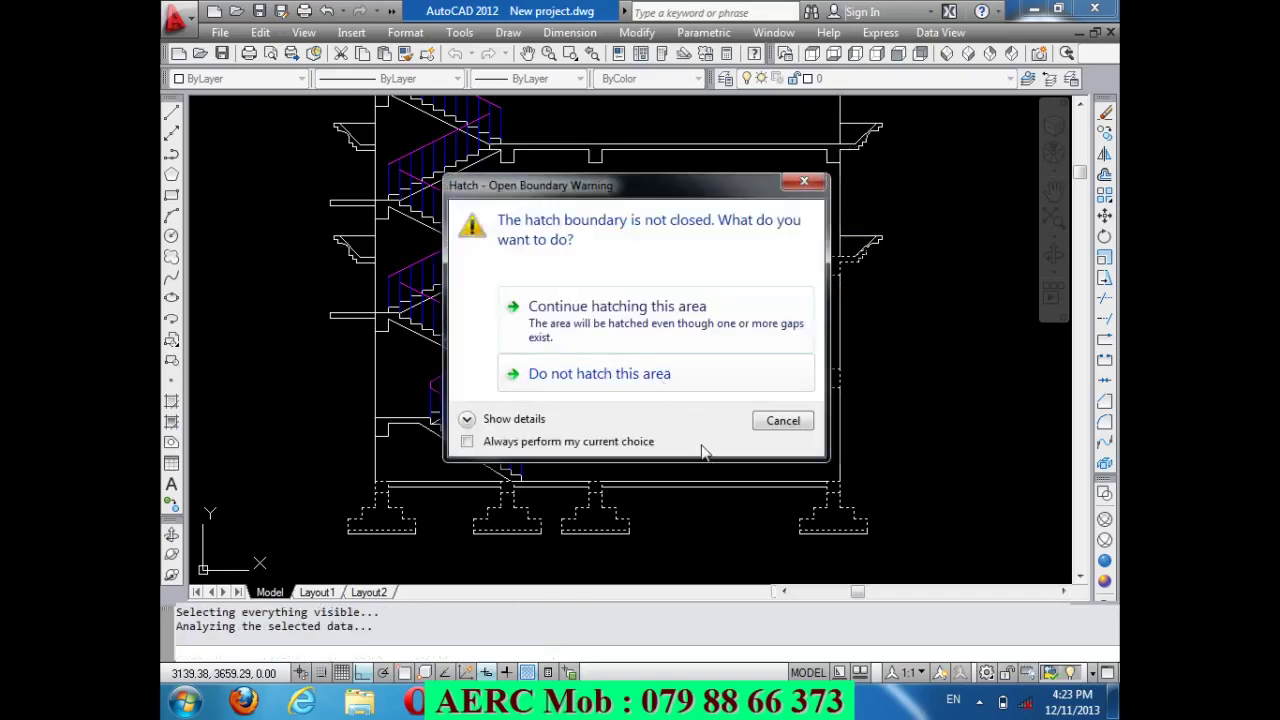
pyautogui.click(597, 327)
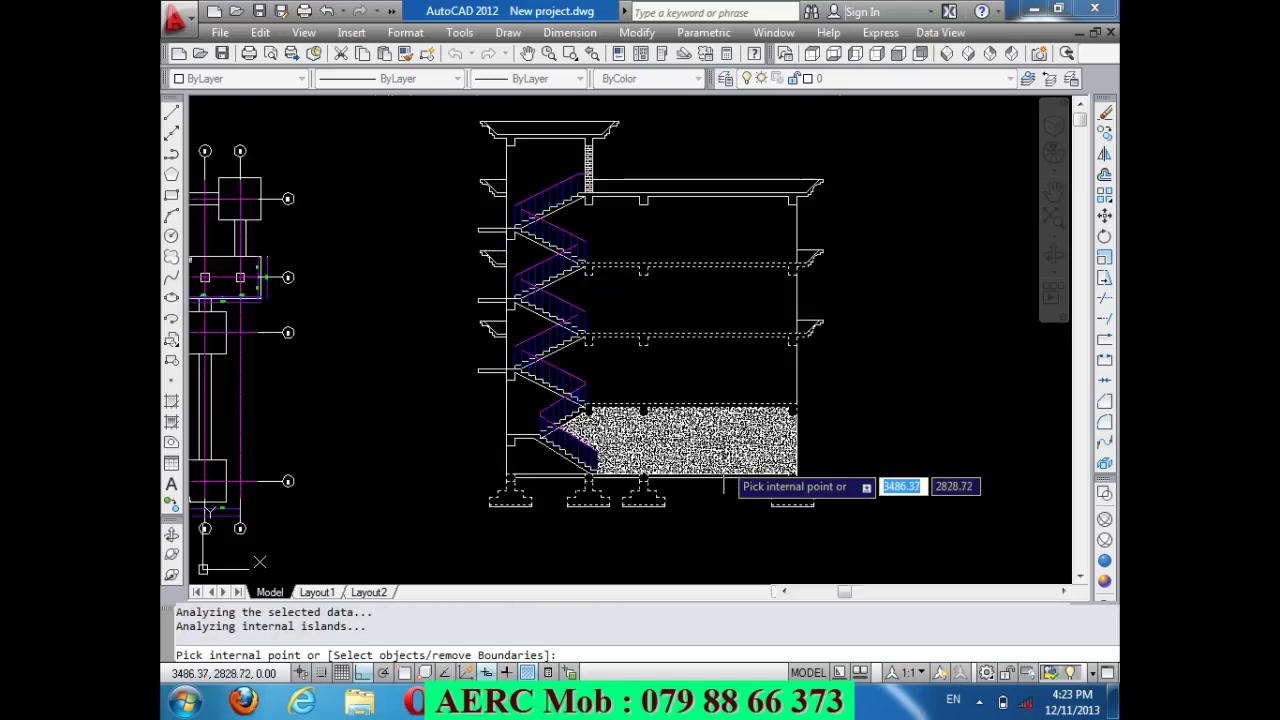
pyautogui.scroll(2, 762, 226)
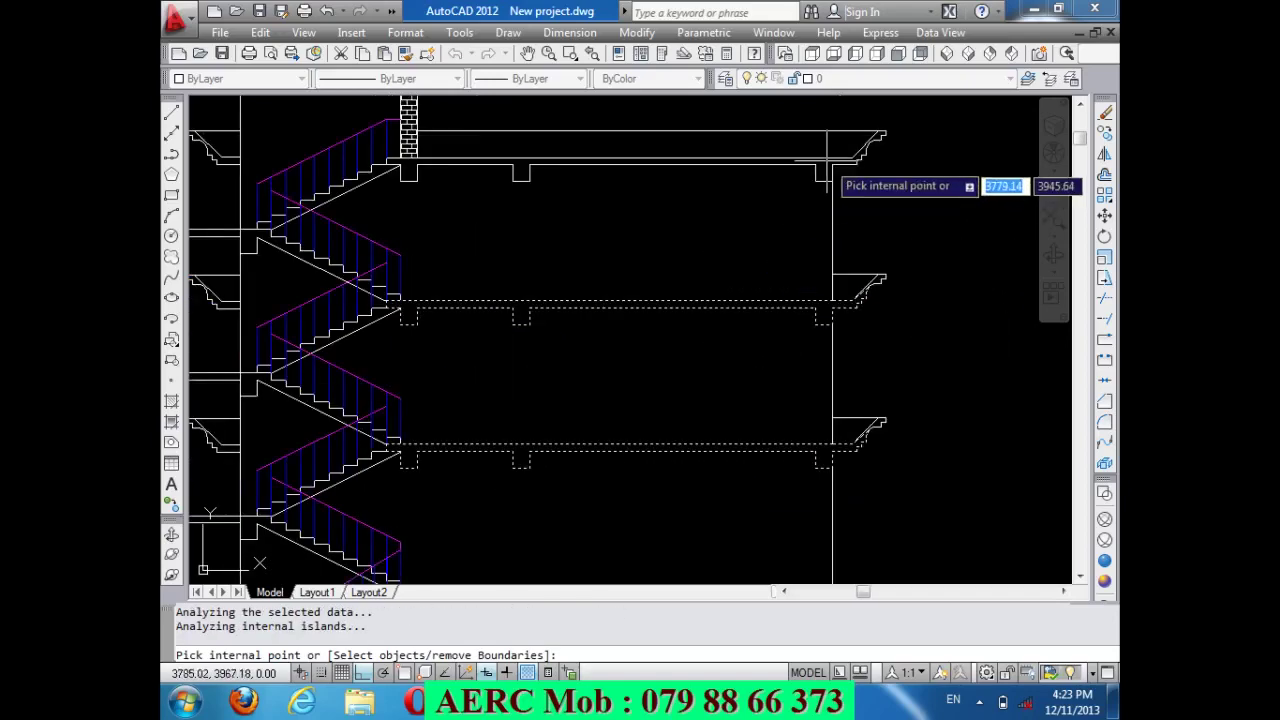
pyautogui.scroll(3, 826, 158)
pyautogui.scroll(-1, 826, 158)
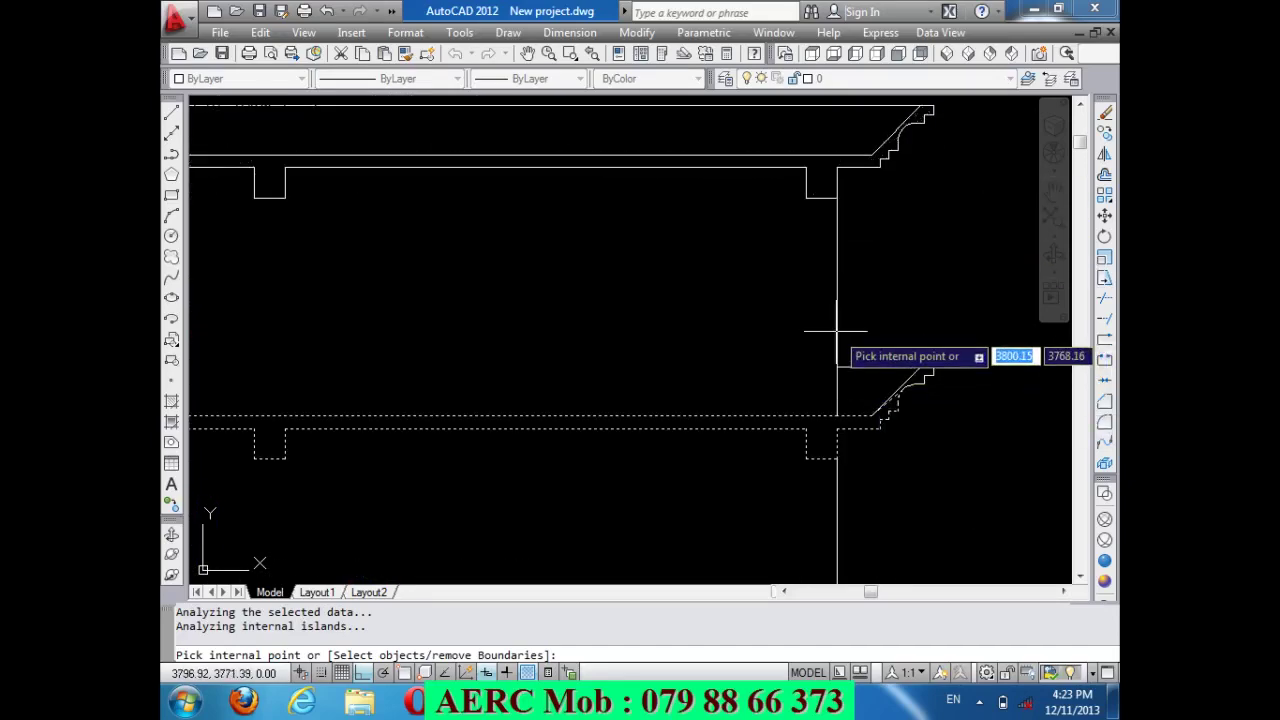
pyautogui.scroll(-2, 830, 345)
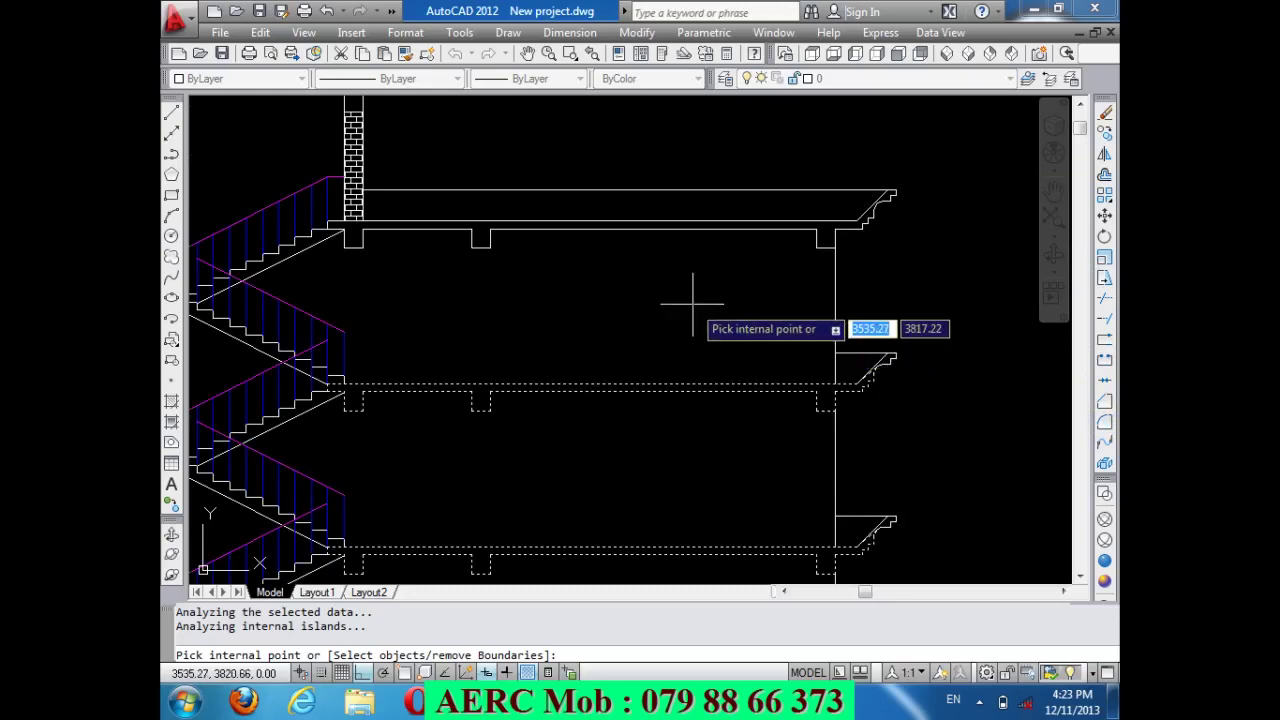
pyautogui.scroll(-2, 686, 320)
pyautogui.hotkey('ctrl', 'z')
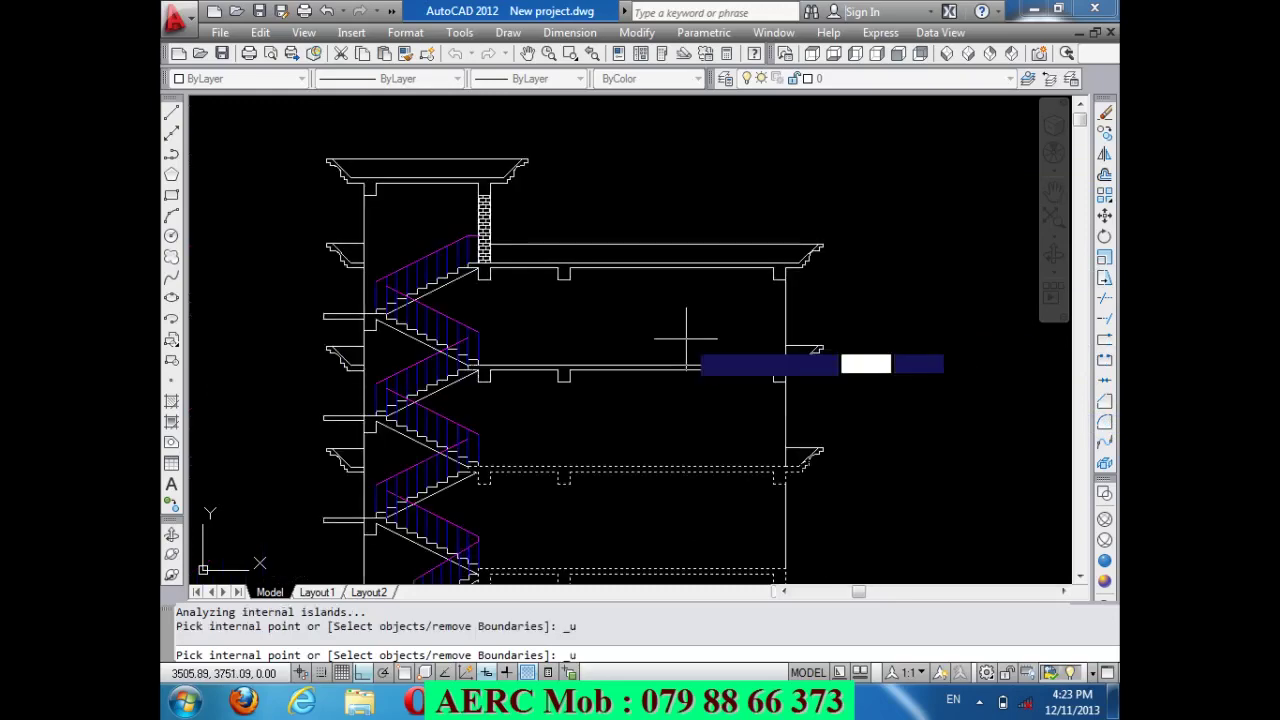
pyautogui.hotkey('ctrl', 'z')
pyautogui.scroll(-2, 686, 339)
pyautogui.scroll(-1, 686, 339)
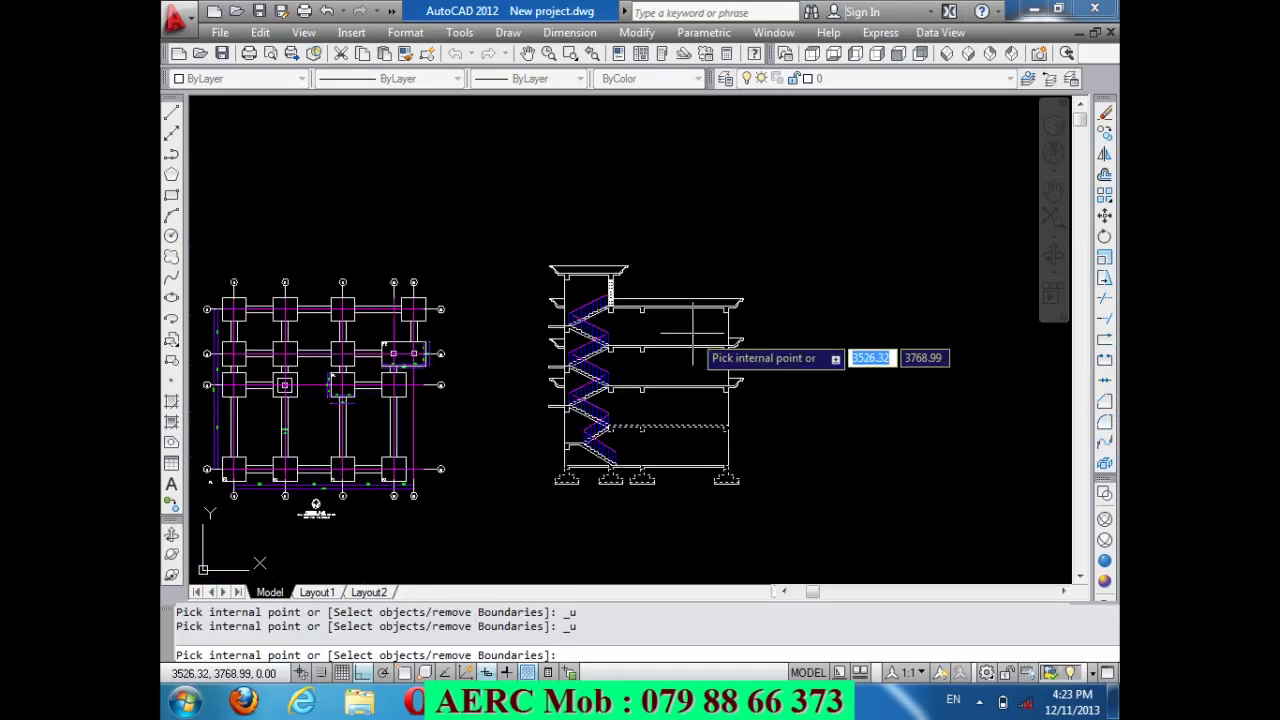
pyautogui.press('Return')
pyautogui.press('Return')
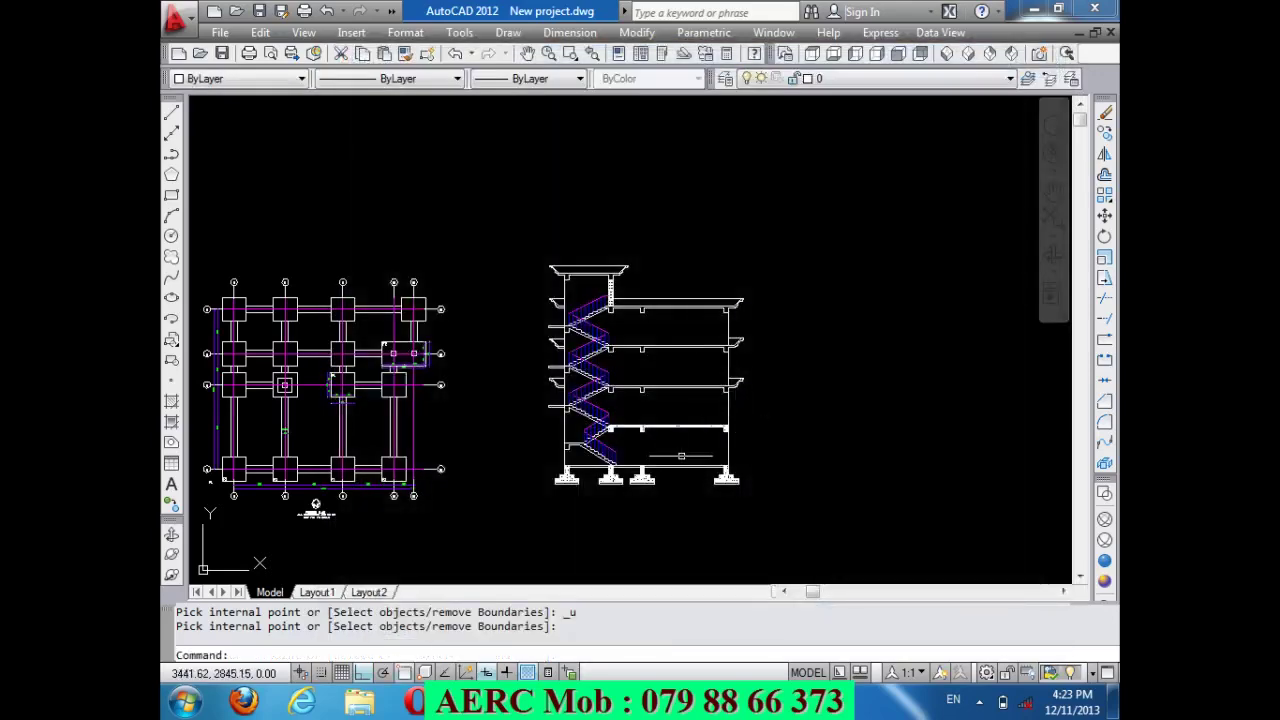
# Reopen the Hatch and Gradient dialog to start another hatch.
pyautogui.scroll(3, 683, 560)
pyautogui.scroll(3, 580, 460)
pyautogui.scroll(-2, 590, 440)
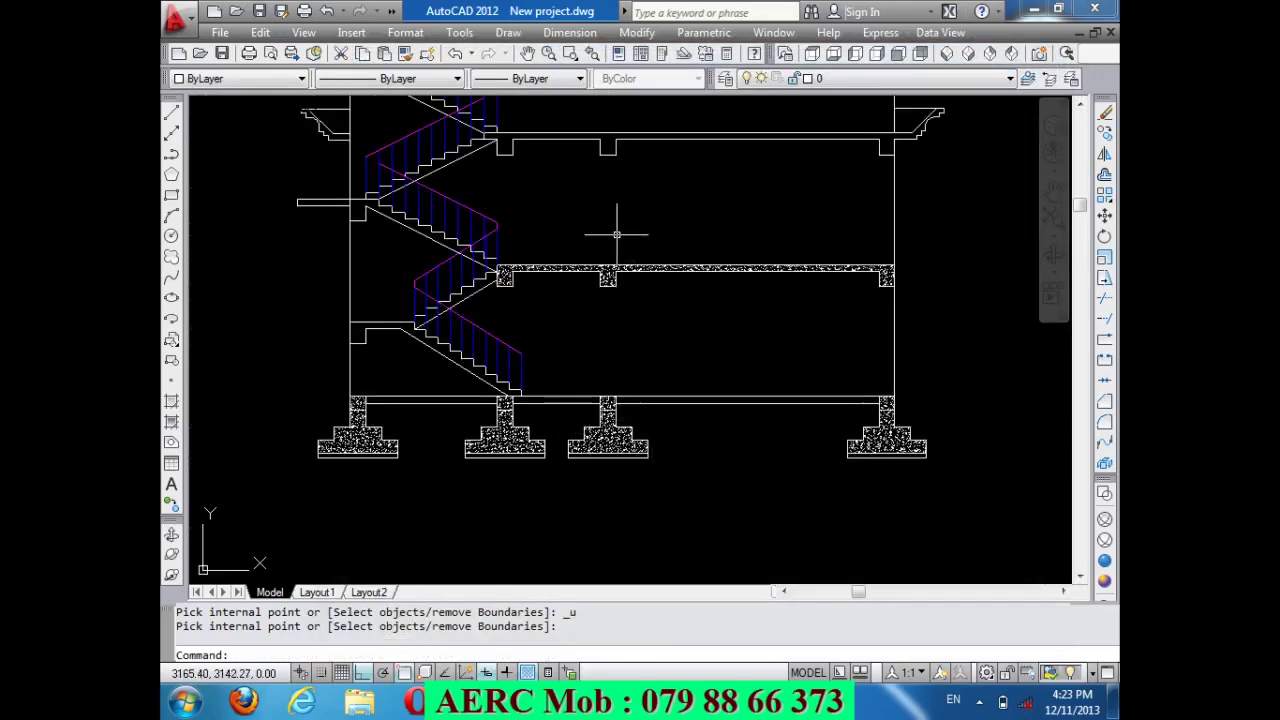
pyautogui.click(172, 403)
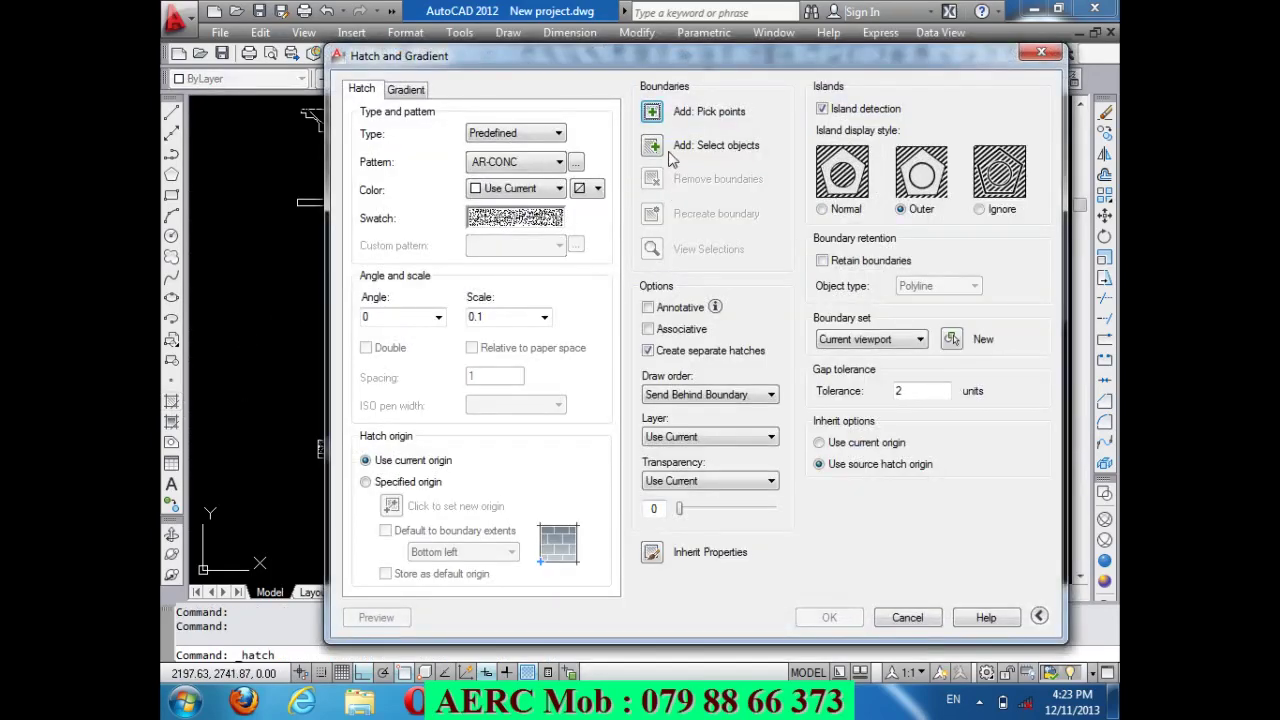
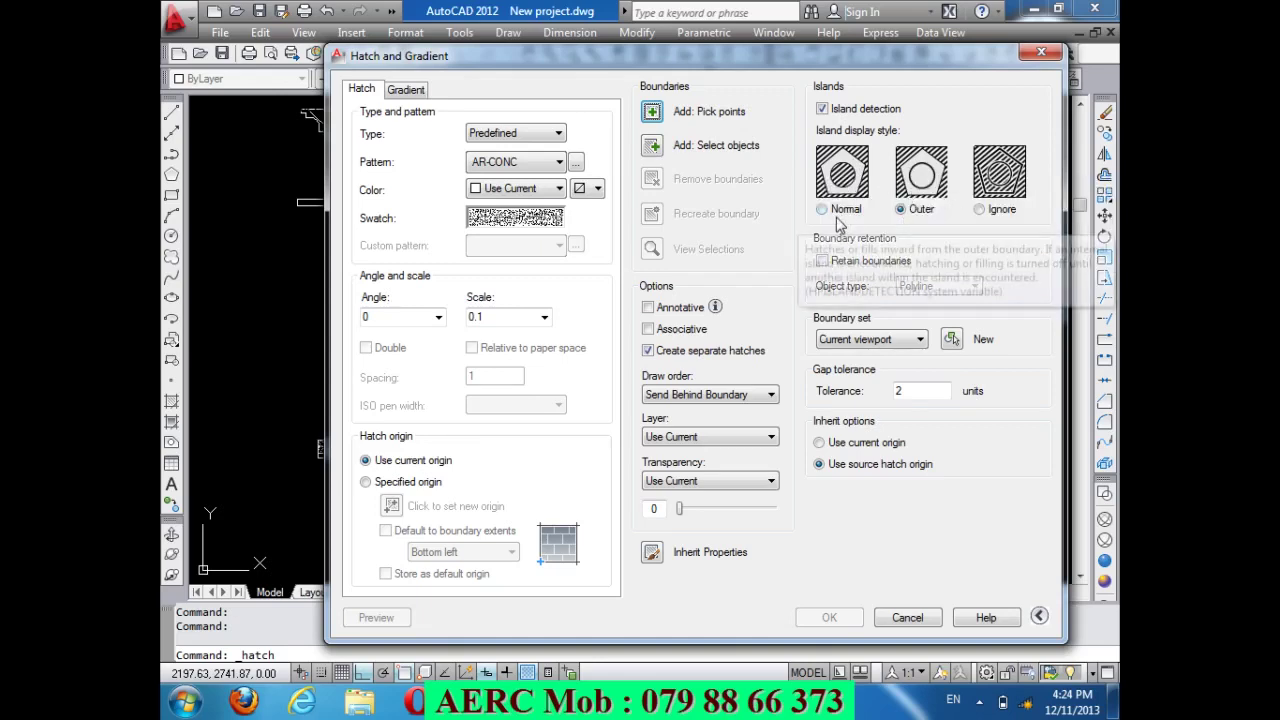
# Try the Outer and Ignore island styles for the AR-CONC hatch, then keep Normal.
pyautogui.click(843, 210)
pyautogui.click(912, 212)
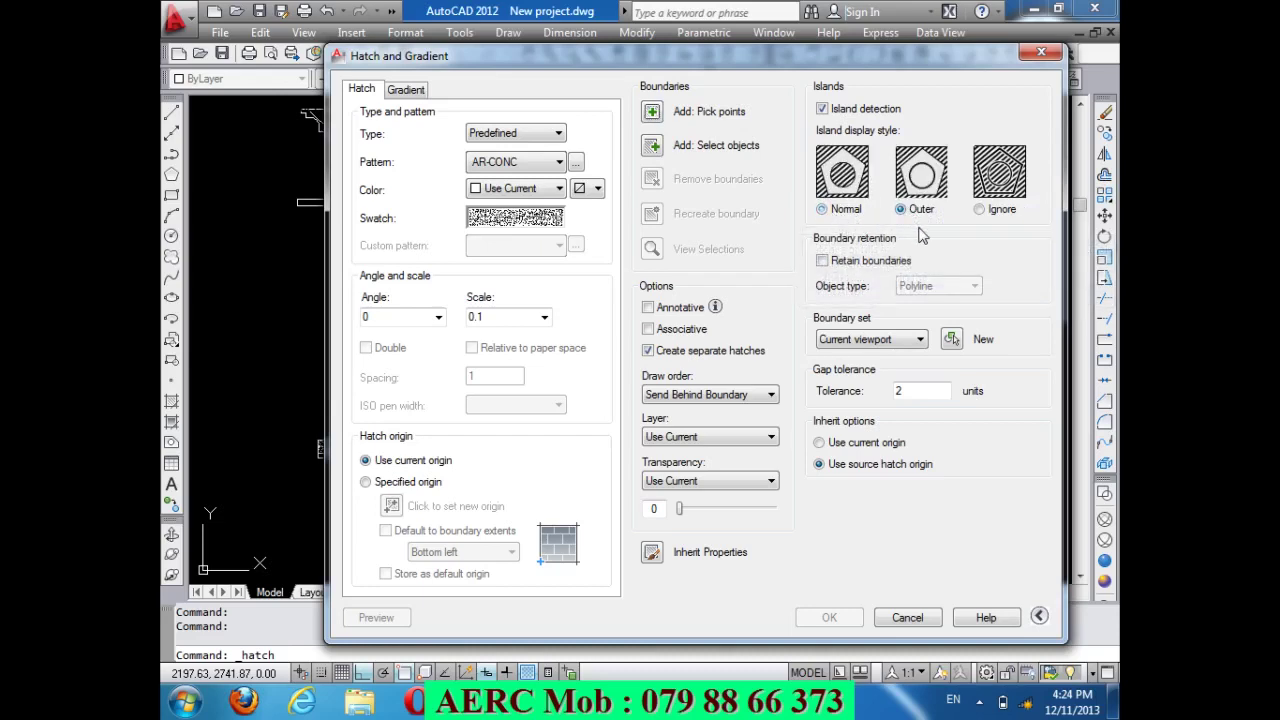
pyautogui.click(1004, 211)
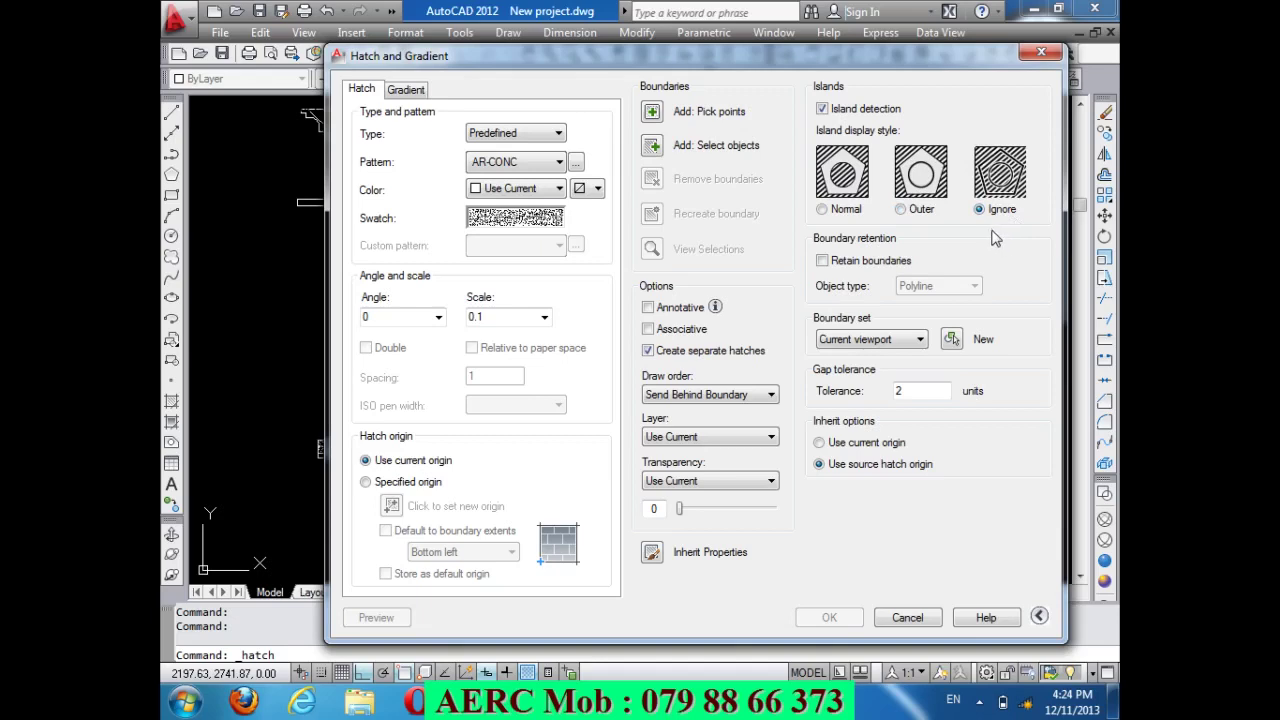
pyautogui.click(896, 216)
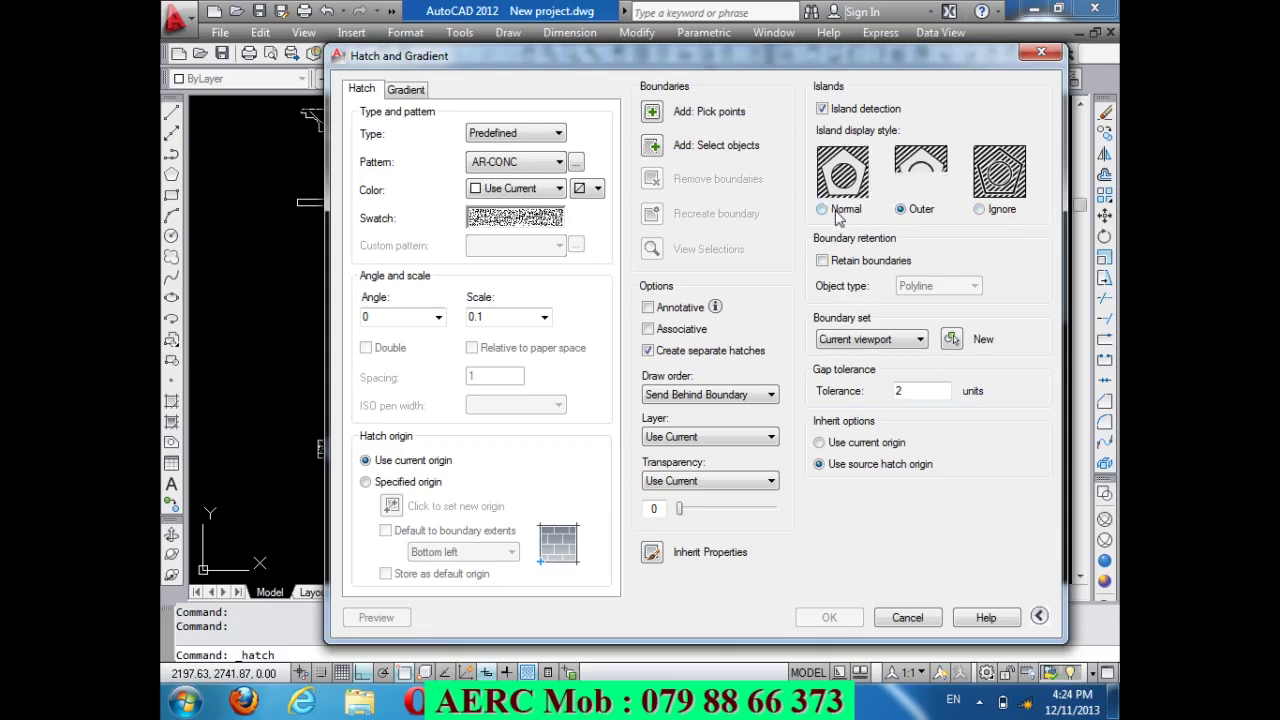
pyautogui.click(653, 113)
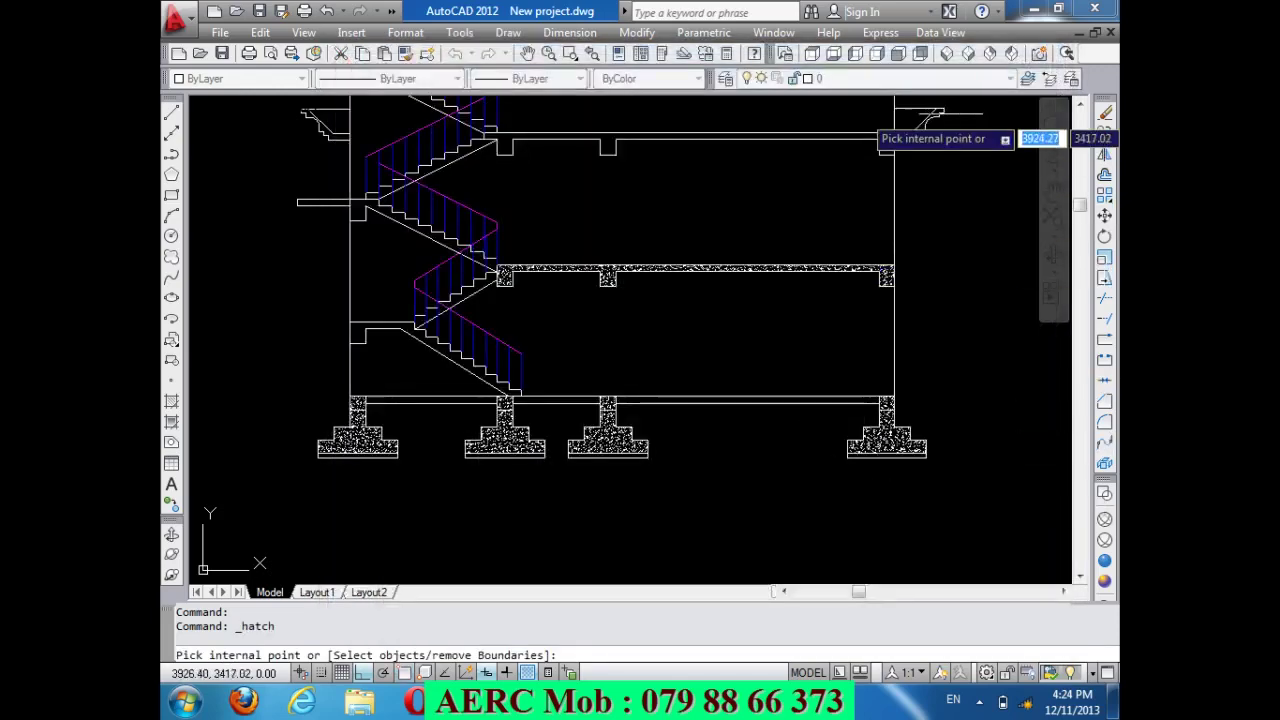
# Fill the top slab and a second upper slab region with AR-CONC concrete hatch.
pyautogui.scroll(5, 925, 118)
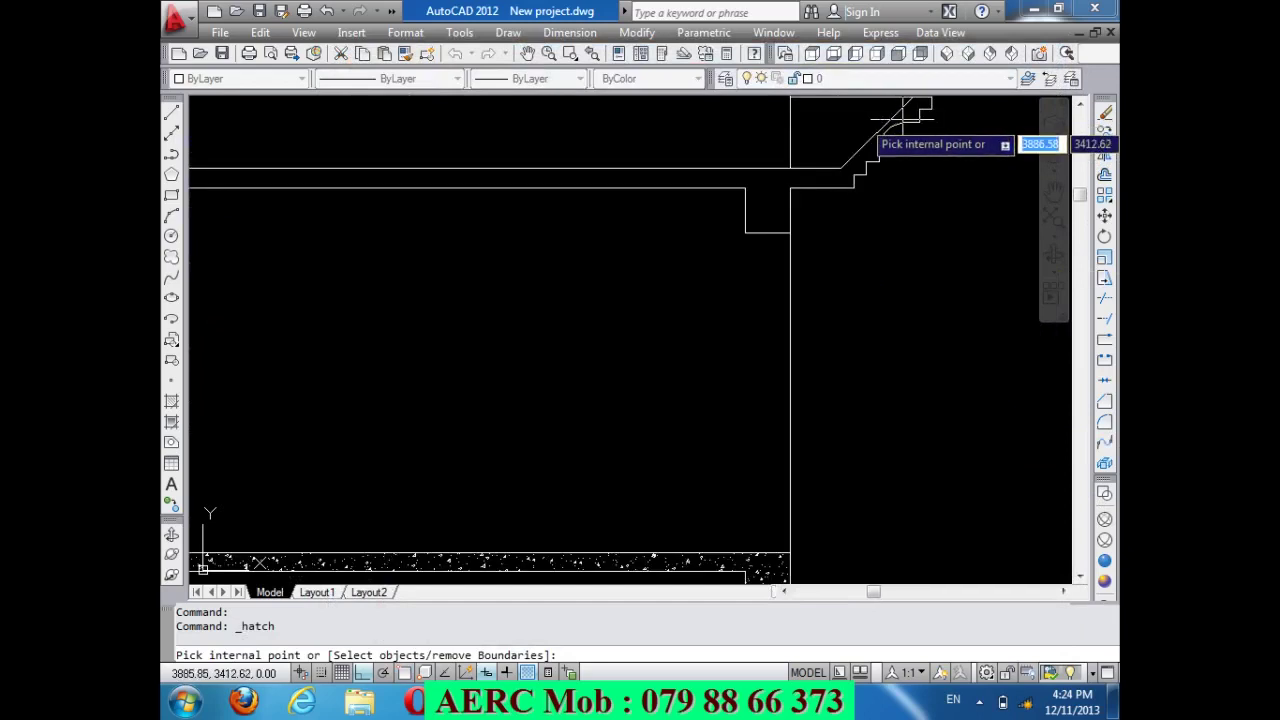
pyautogui.click(765, 190)
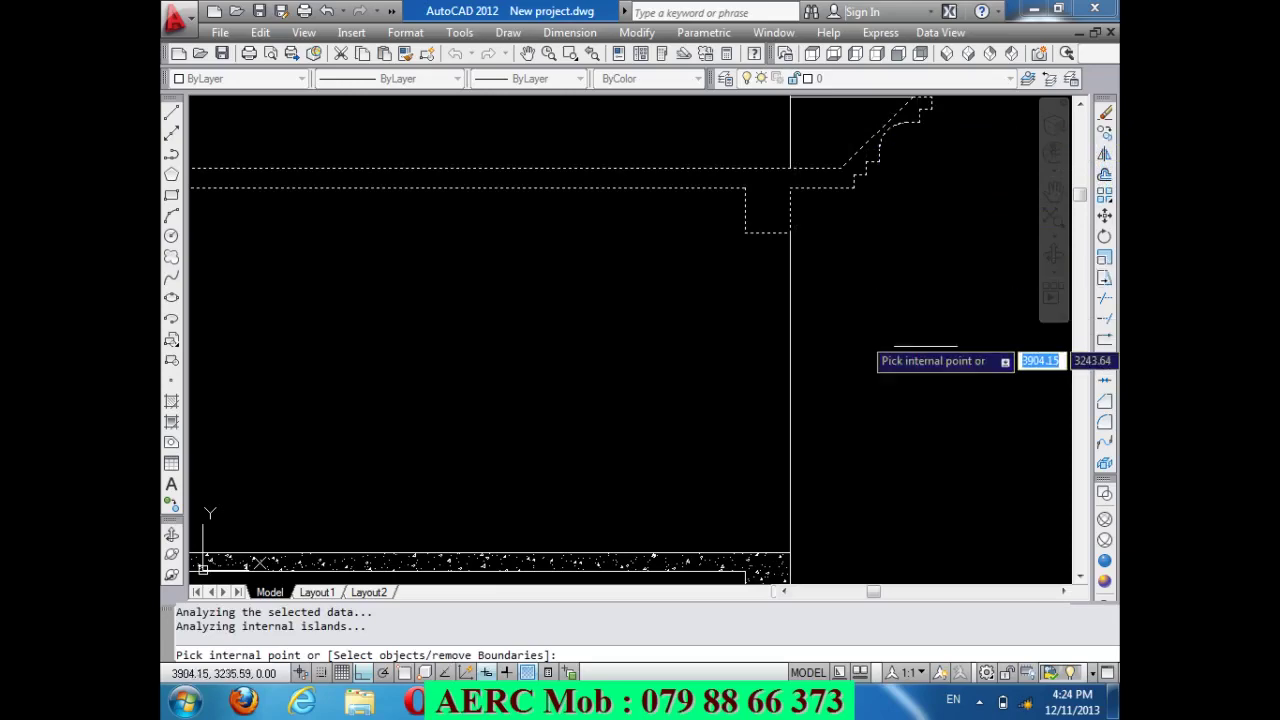
pyautogui.scroll(-3, 925, 347)
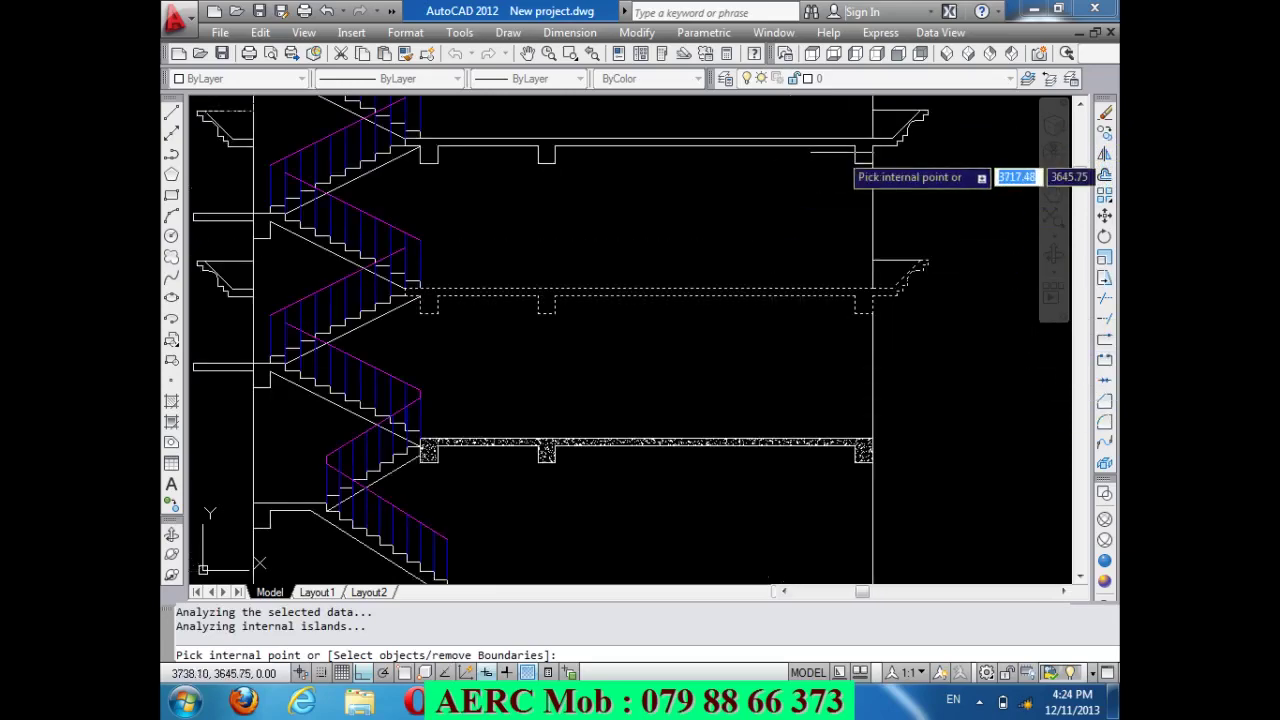
pyautogui.scroll(3, 841, 152)
pyautogui.click(824, 180)
pyautogui.scroll(-4, 874, 395)
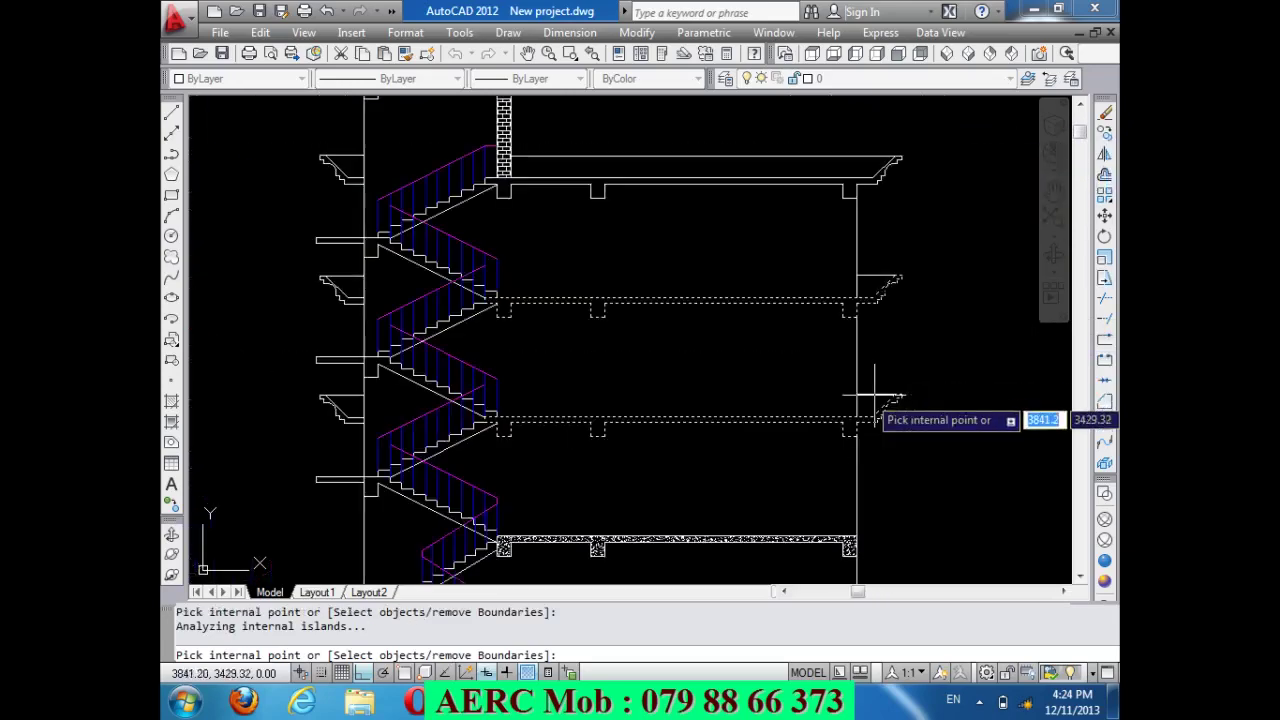
pyautogui.scroll(5, 870, 182)
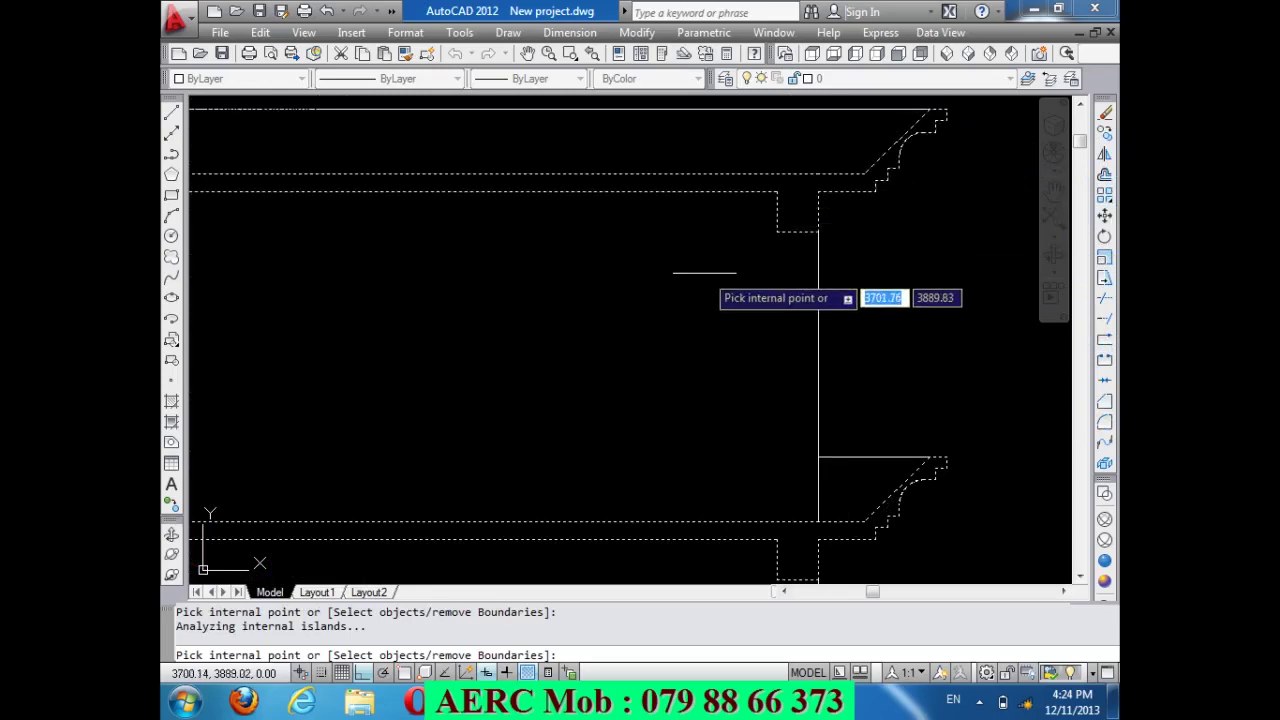
pyautogui.press('Return')
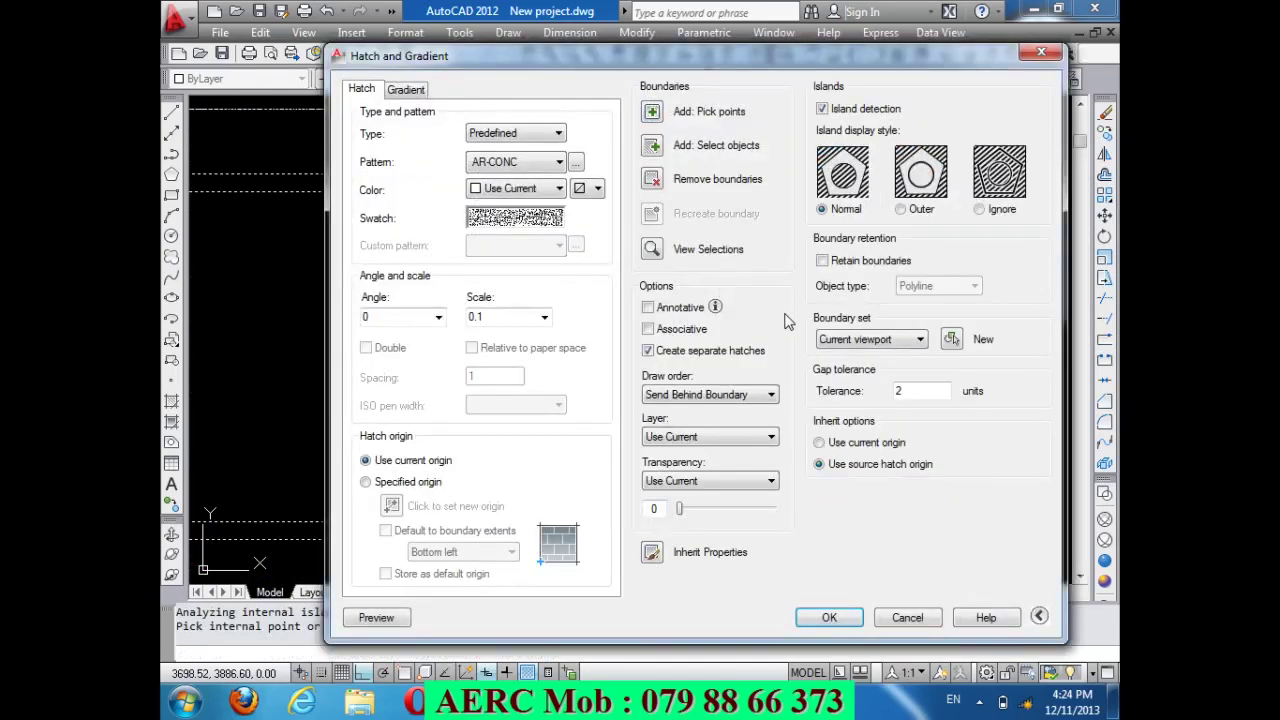
pyautogui.press('Return')
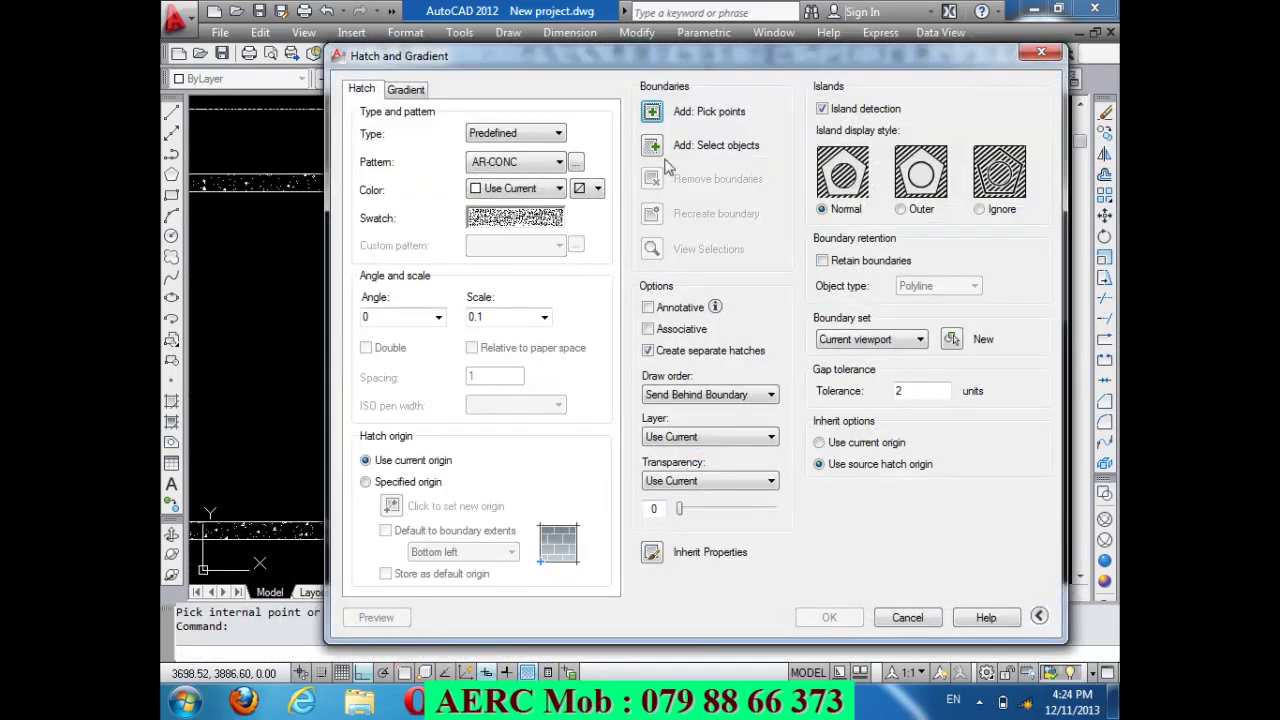
# Hatch the lower and middle stair flights with AR-CONC concrete.
pyautogui.click(652, 112)
pyautogui.scroll(-2, 986, 343)
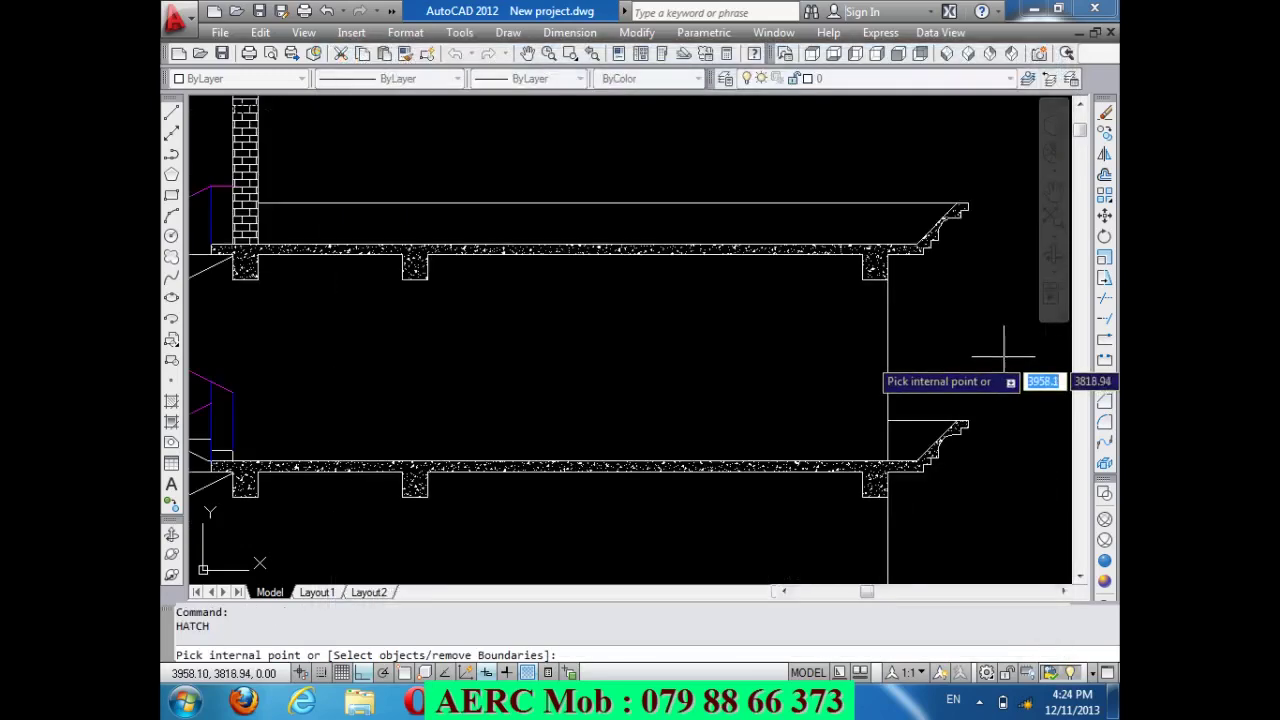
pyautogui.scroll(-2, 958, 354)
pyautogui.scroll(-2, 975, 354)
pyautogui.scroll(5, 795, 480)
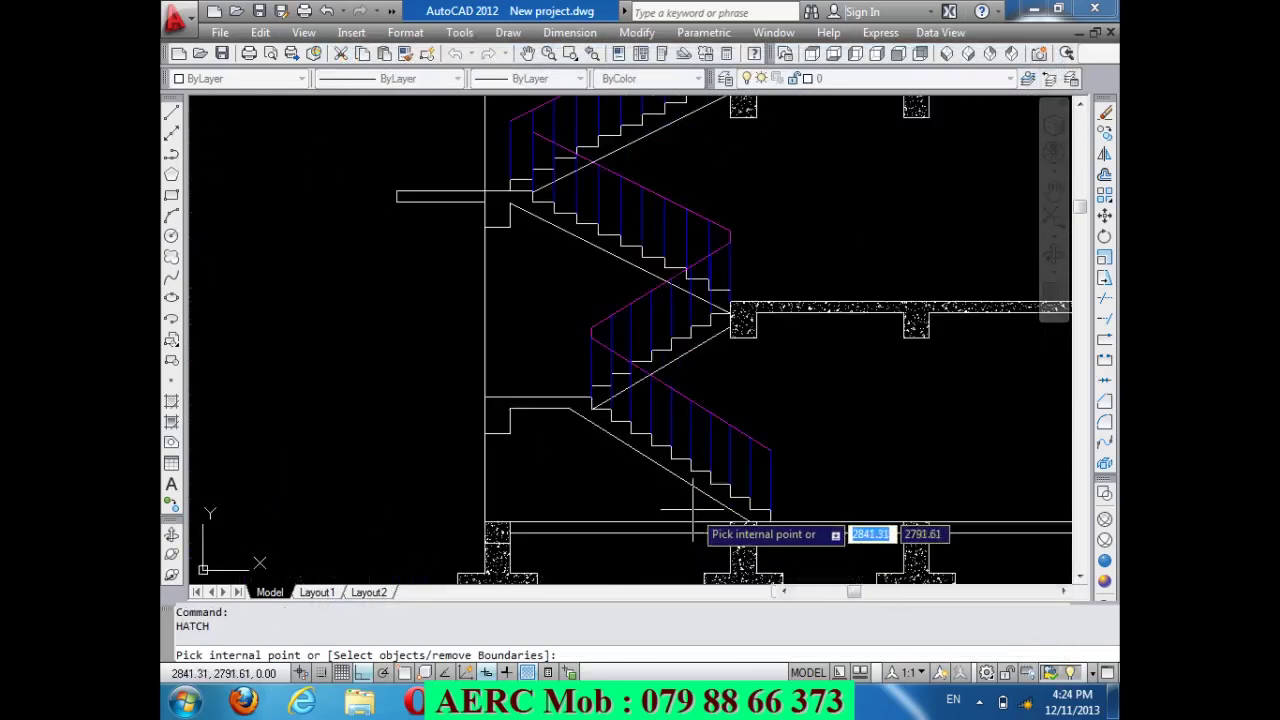
pyautogui.click(693, 484)
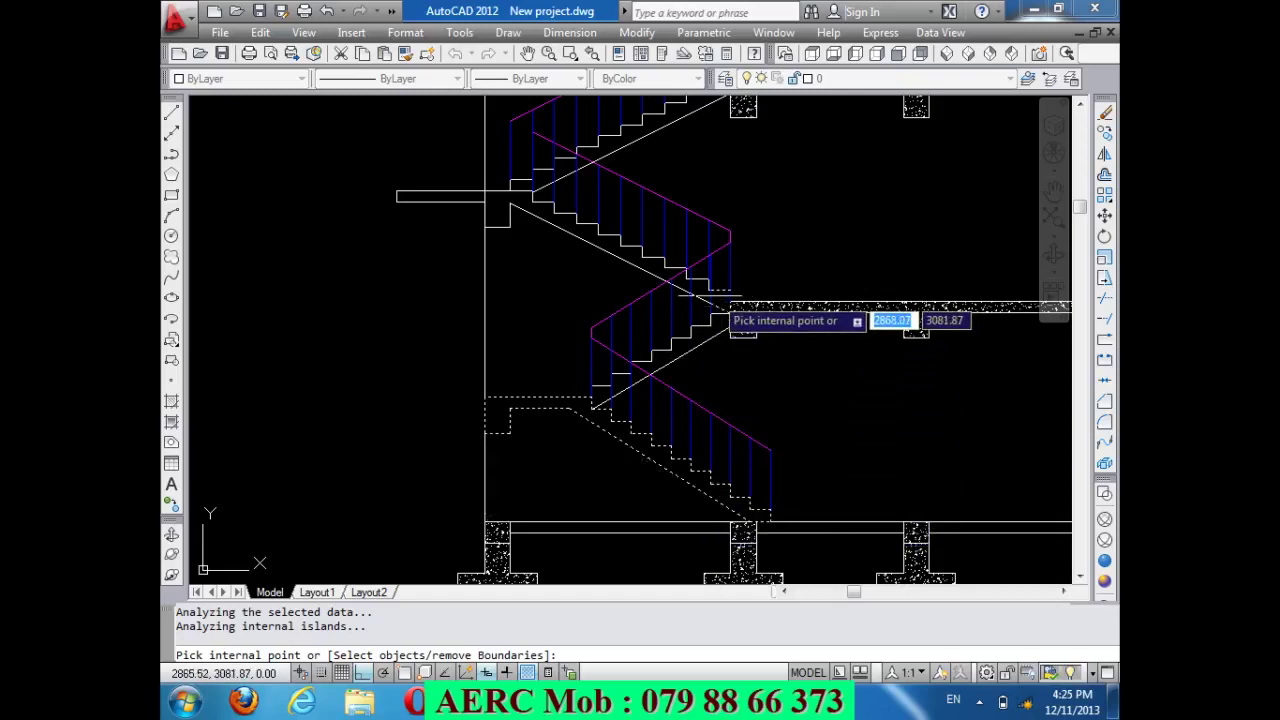
pyautogui.click(659, 272)
pyautogui.scroll(4, 659, 272)
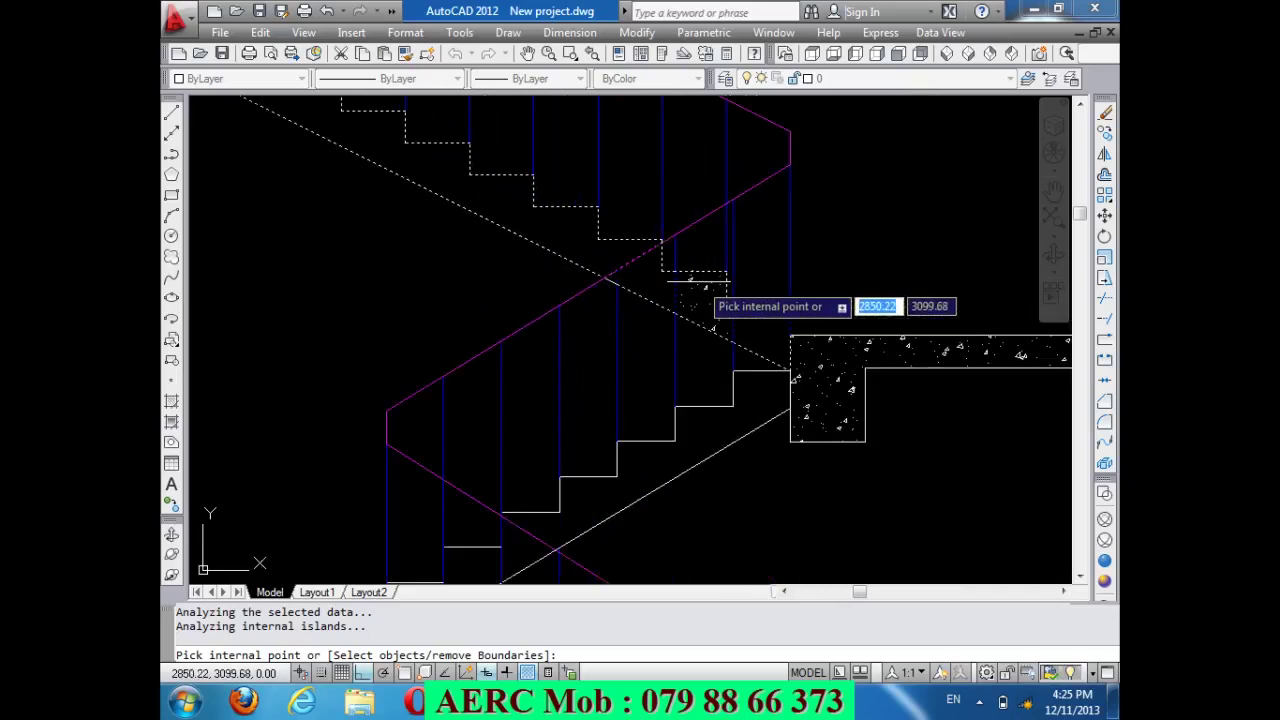
pyautogui.scroll(-4, 705, 385)
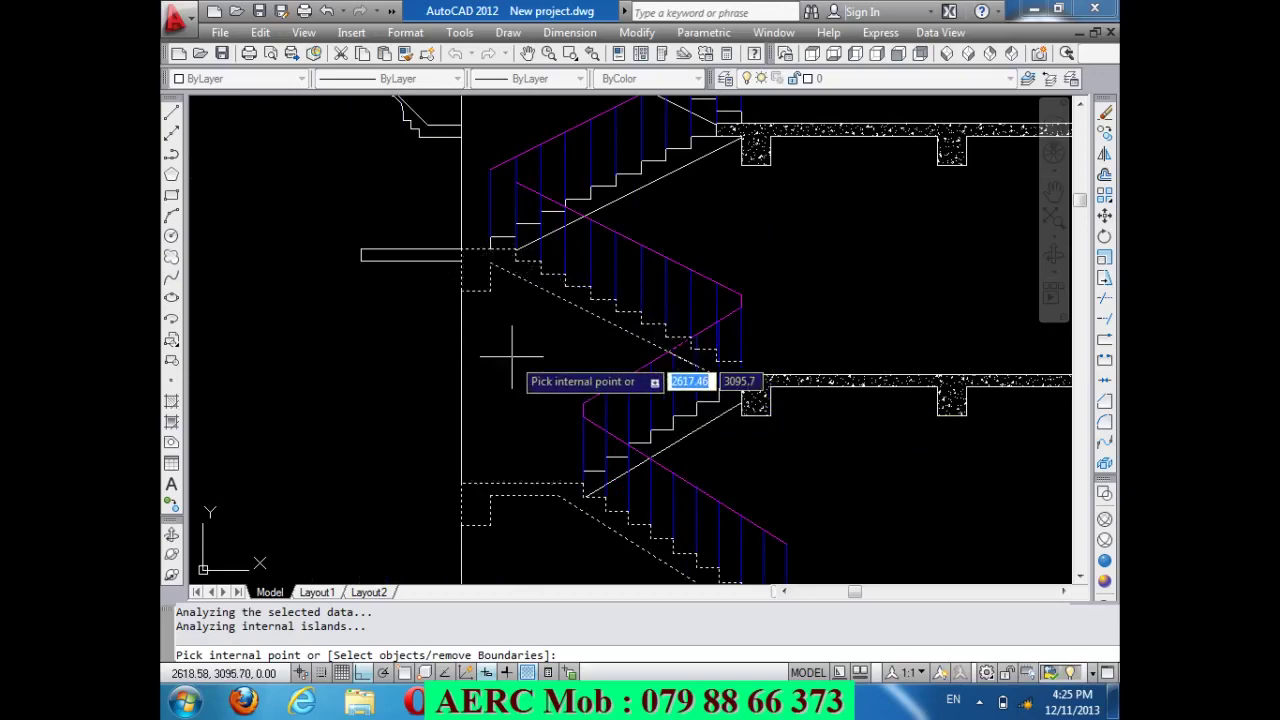
pyautogui.press('Return')
pyautogui.press('Return')
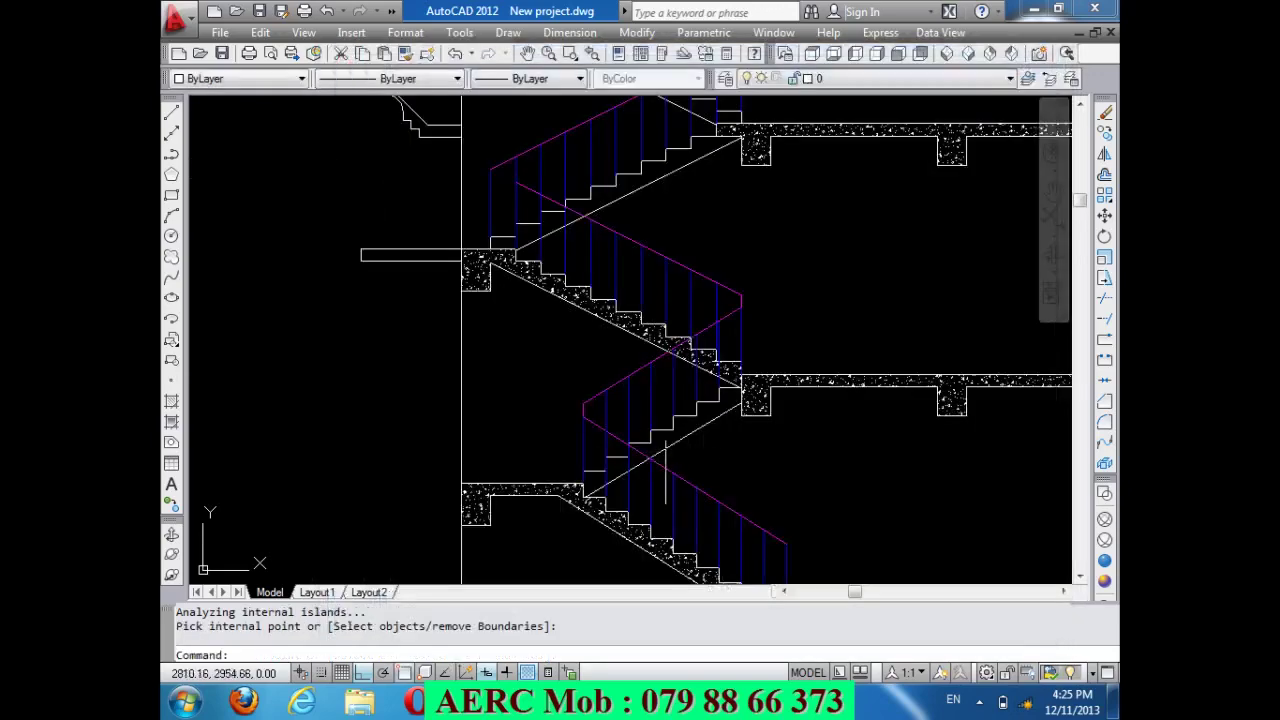
# Commit the stair concrete hatch and return to an empty command prompt.
pyautogui.press('Return')
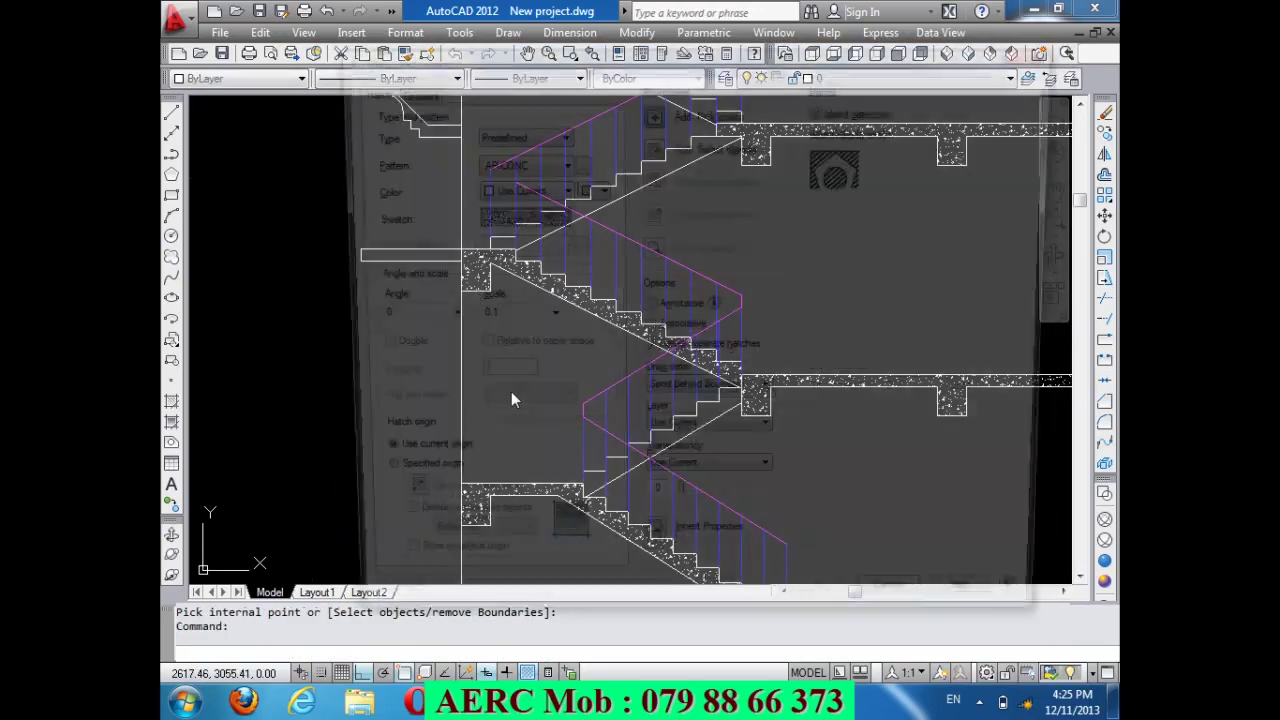
pyautogui.hotkey('alt', 'k')
pyautogui.click(440, 250)
pyautogui.press('Return')
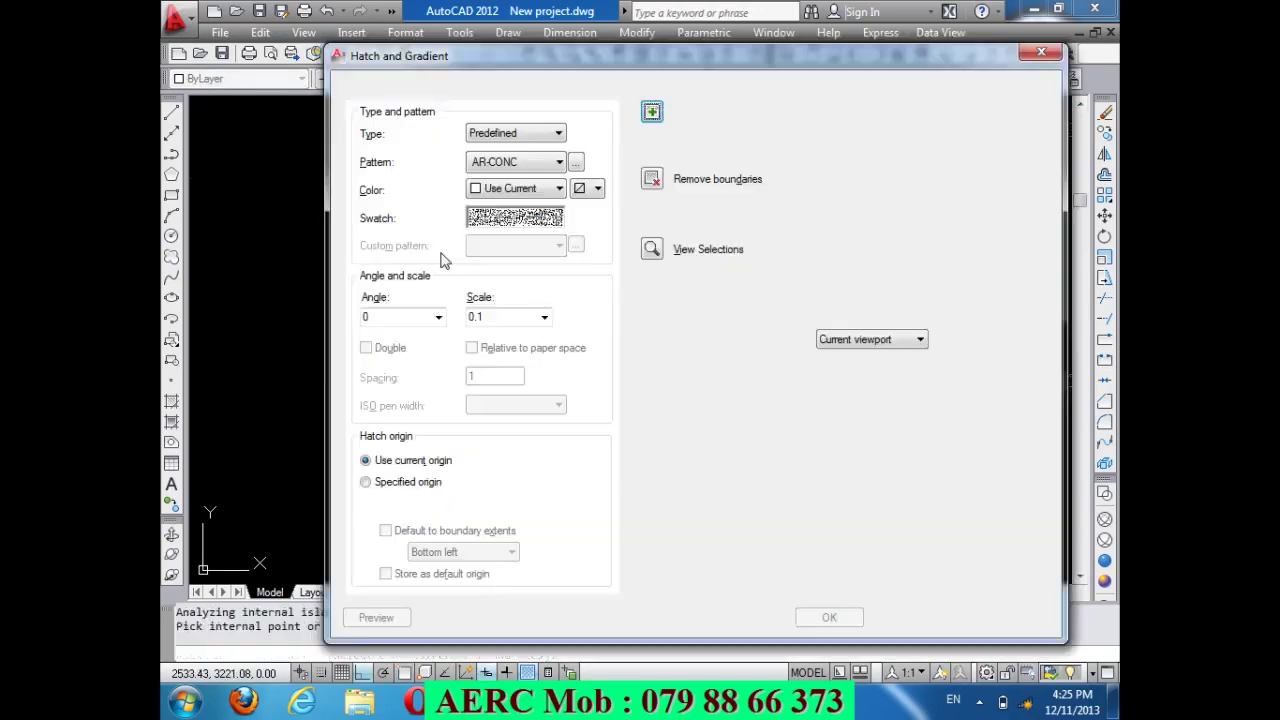
pyautogui.press('Return')
pyautogui.scroll(-3, 556, 275)
pyautogui.scroll(5, 556, 272)
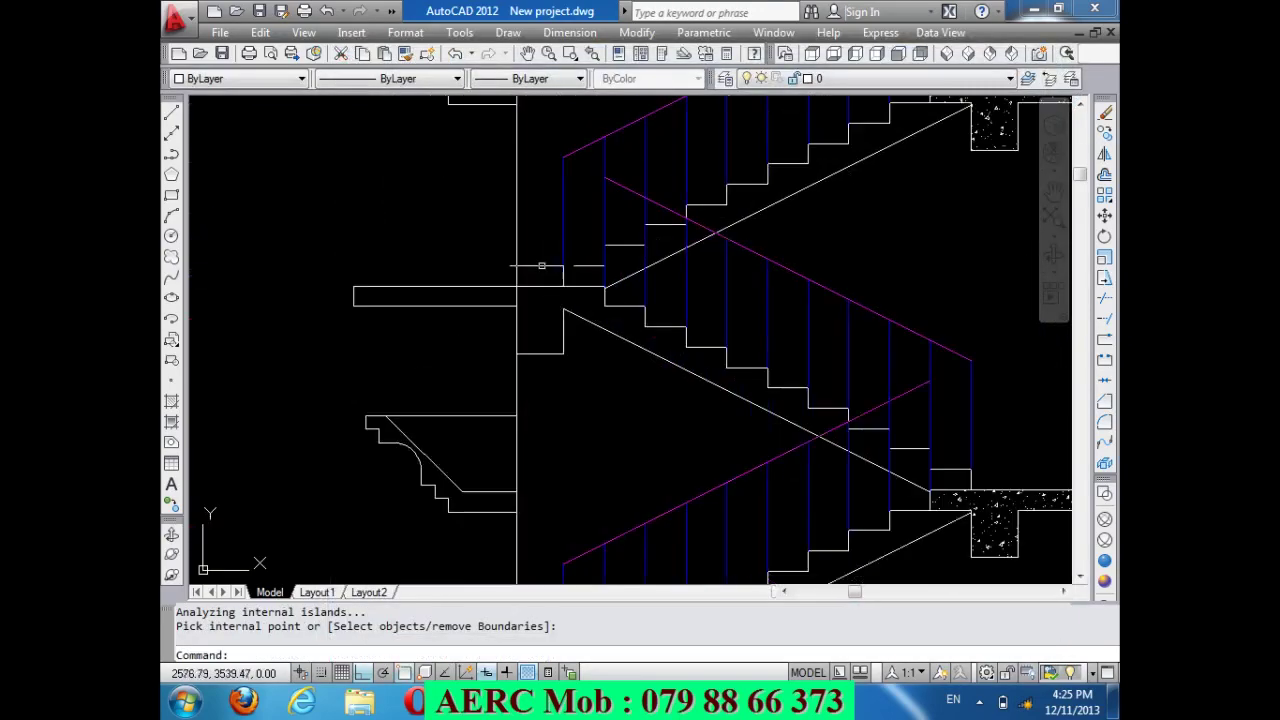
pyautogui.write('tr')
pyautogui.press('Return')
pyautogui.press('Return')
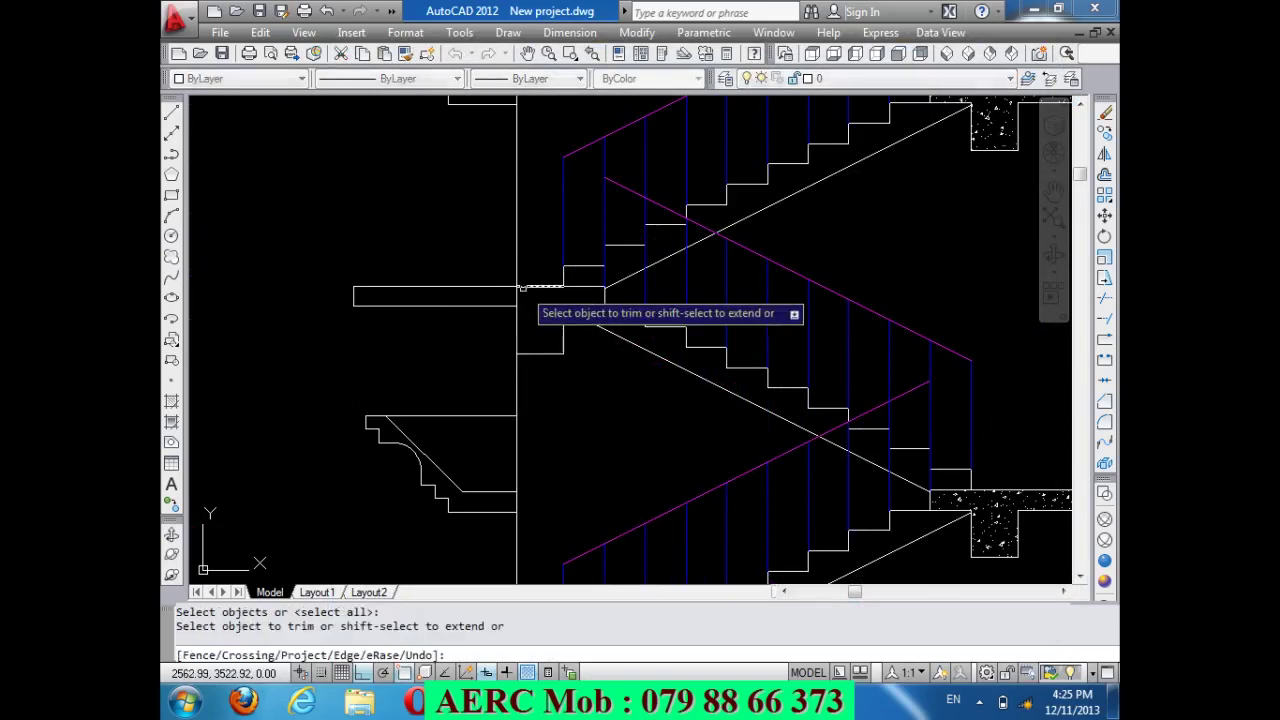
# Trim the short stray line where the stair landing meets the wall.
pyautogui.scroll(-3, 548, 410)
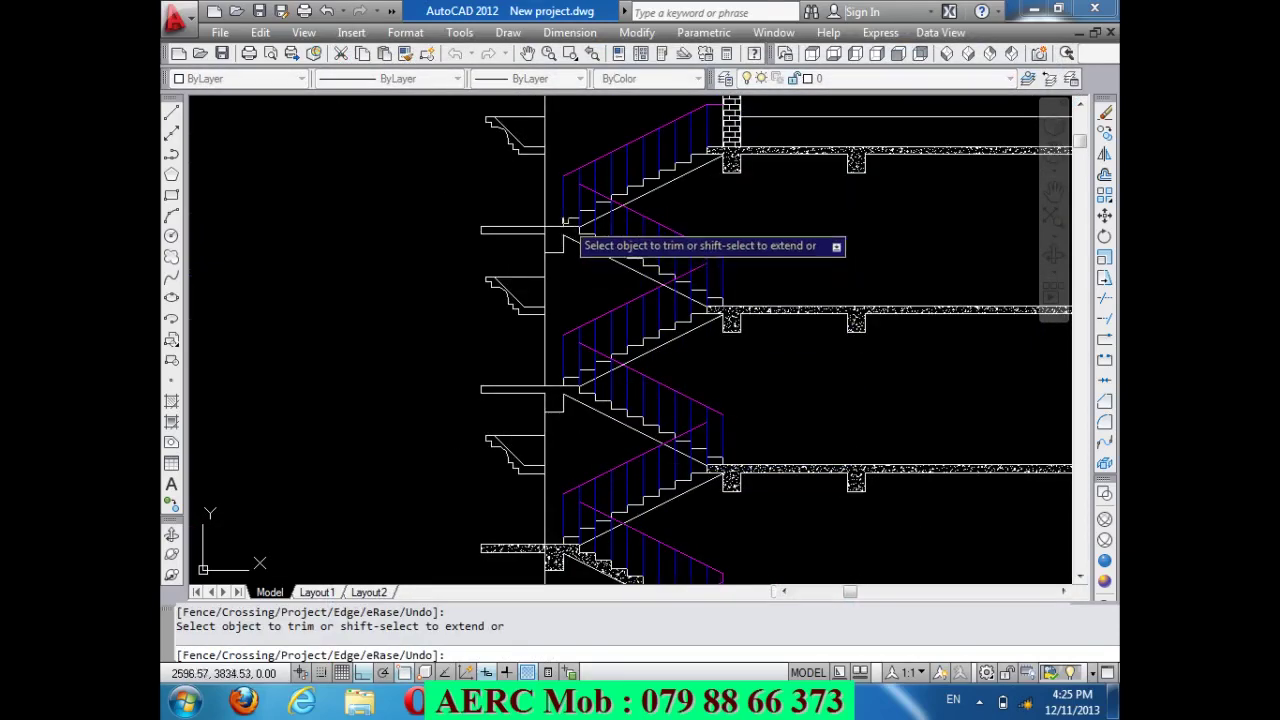
pyautogui.scroll(6, 567, 226)
pyautogui.scroll(-5, 478, 277)
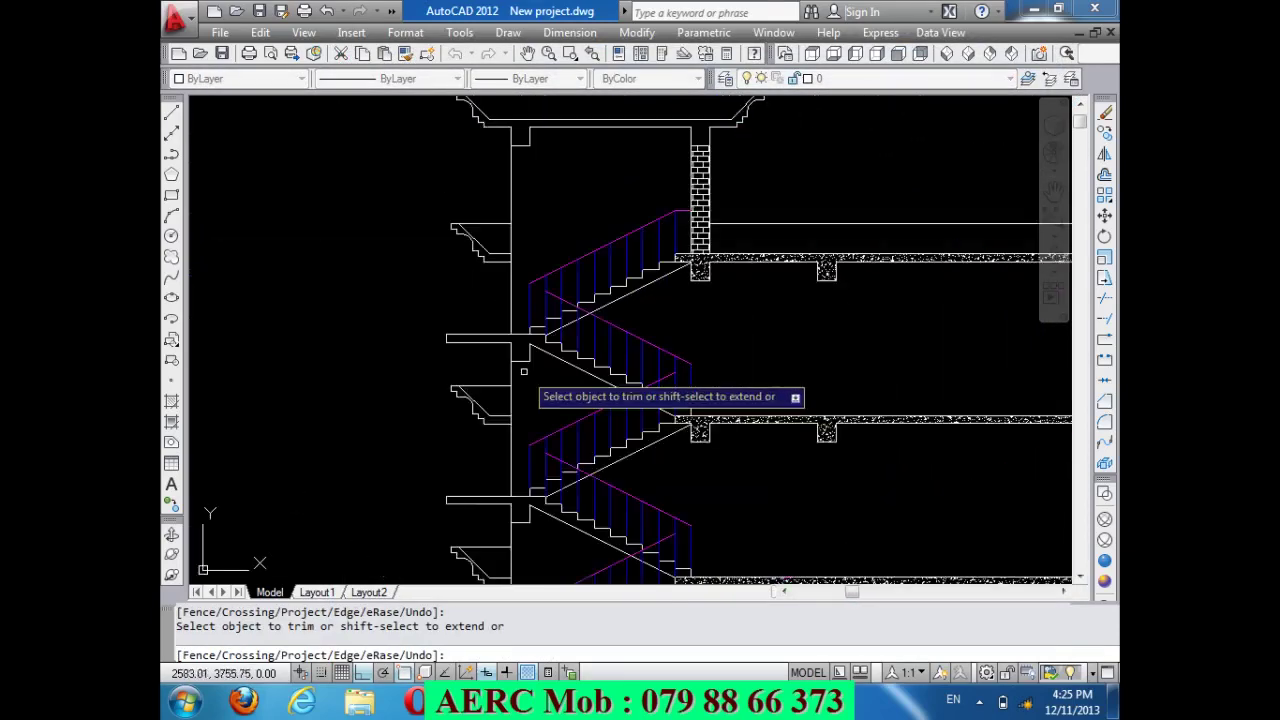
pyautogui.press('Return')
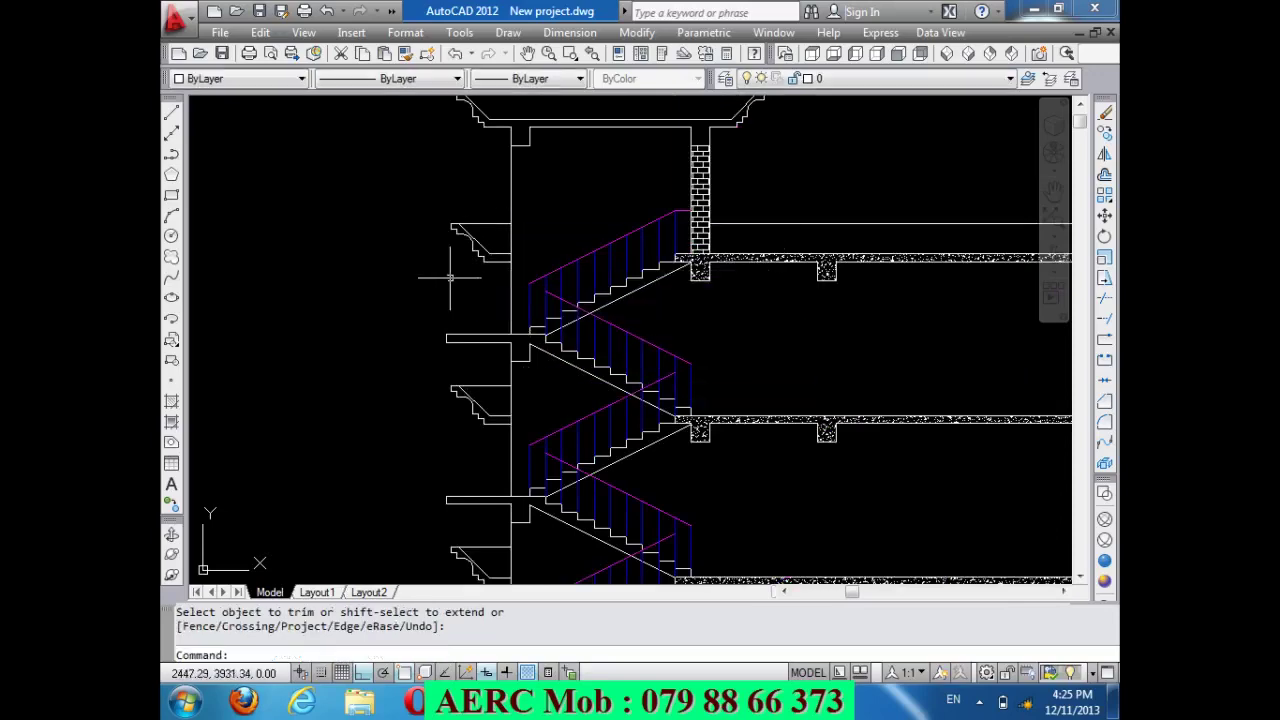
pyautogui.scroll(-4, 465, 236)
pyautogui.scroll(5, 521, 458)
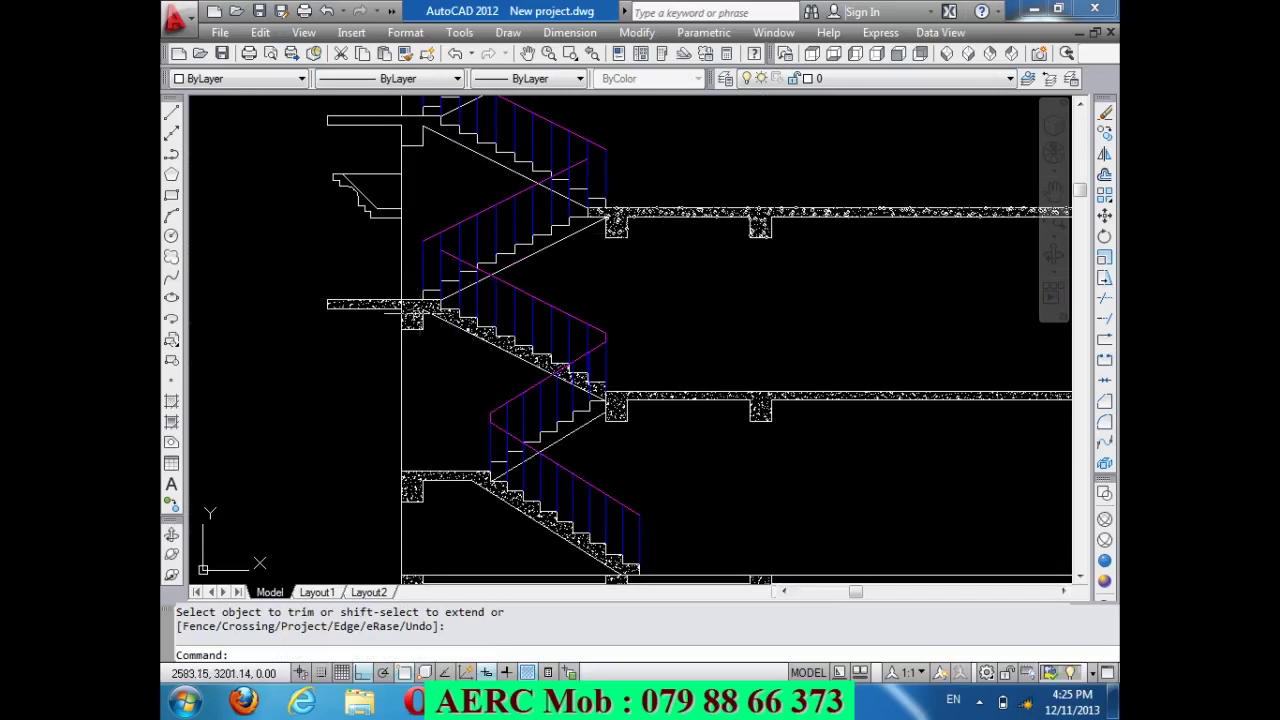
pyautogui.press('Return')
pyautogui.click(430, 315)
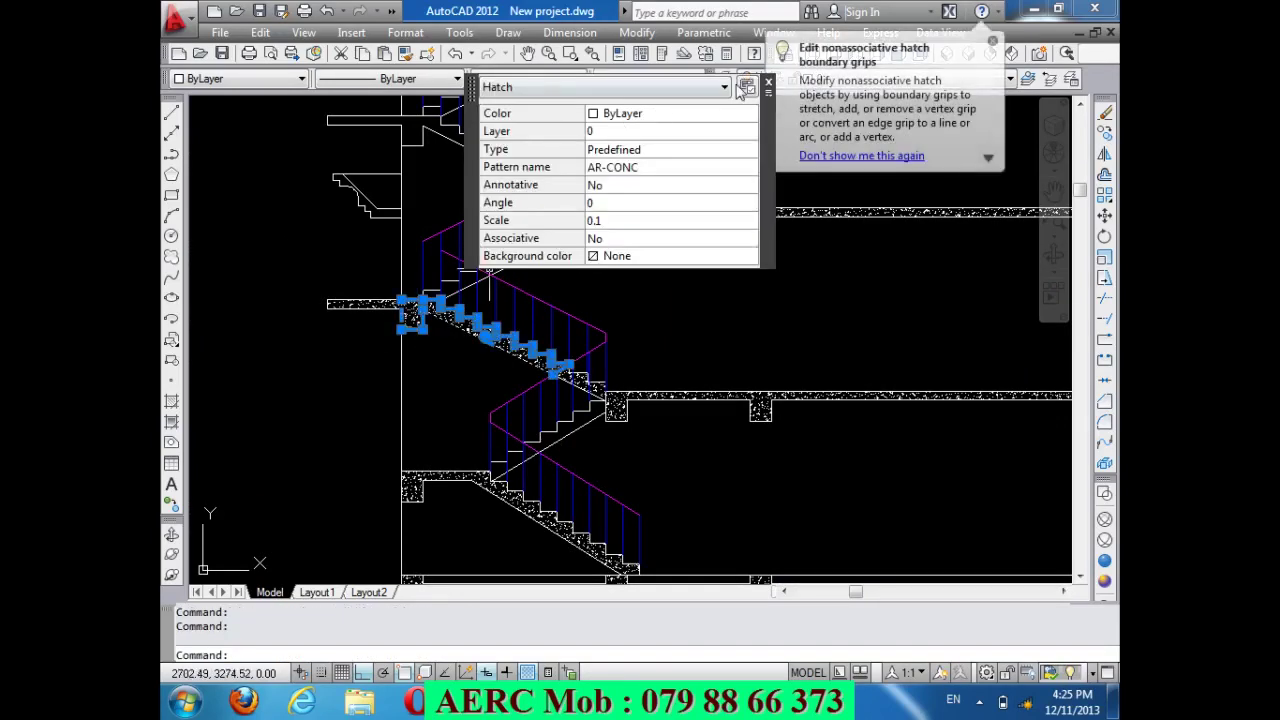
pyautogui.click(757, 86)
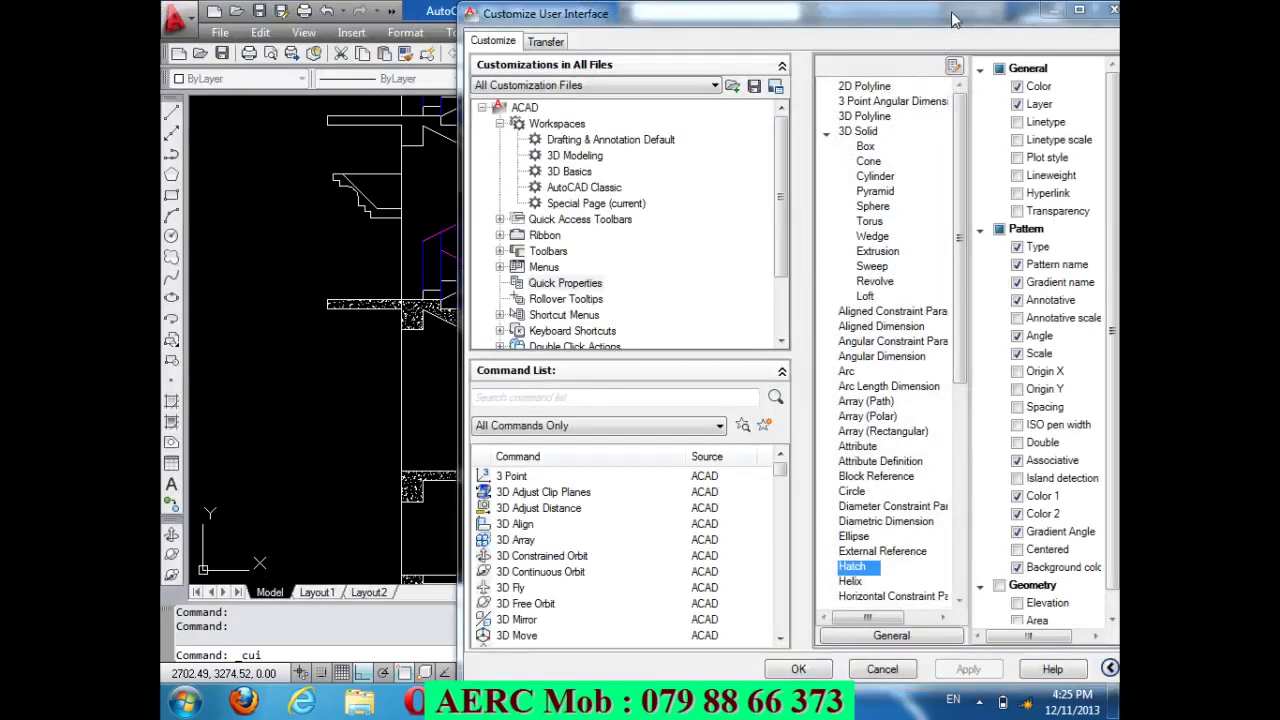
pyautogui.moveTo(953, 20); pyautogui.dragTo(903, 44)
pyautogui.click(1060, 38)
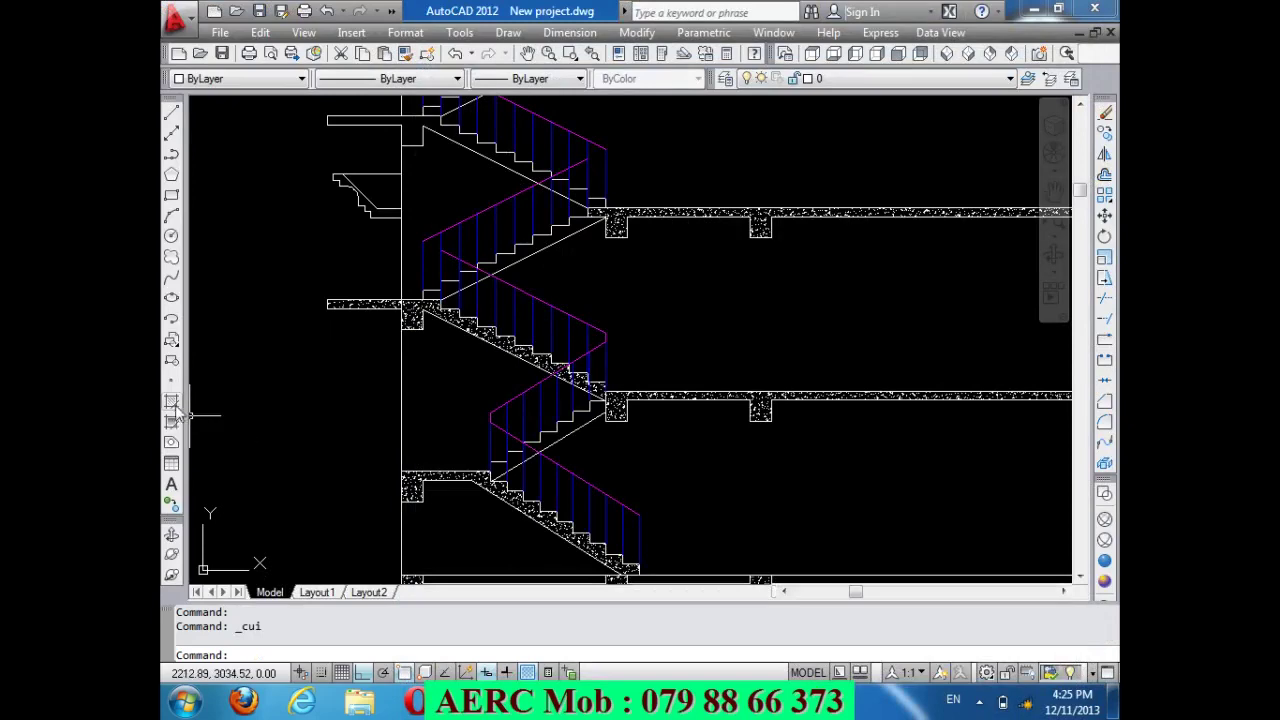
pyautogui.write('h')
pyautogui.press('Return')
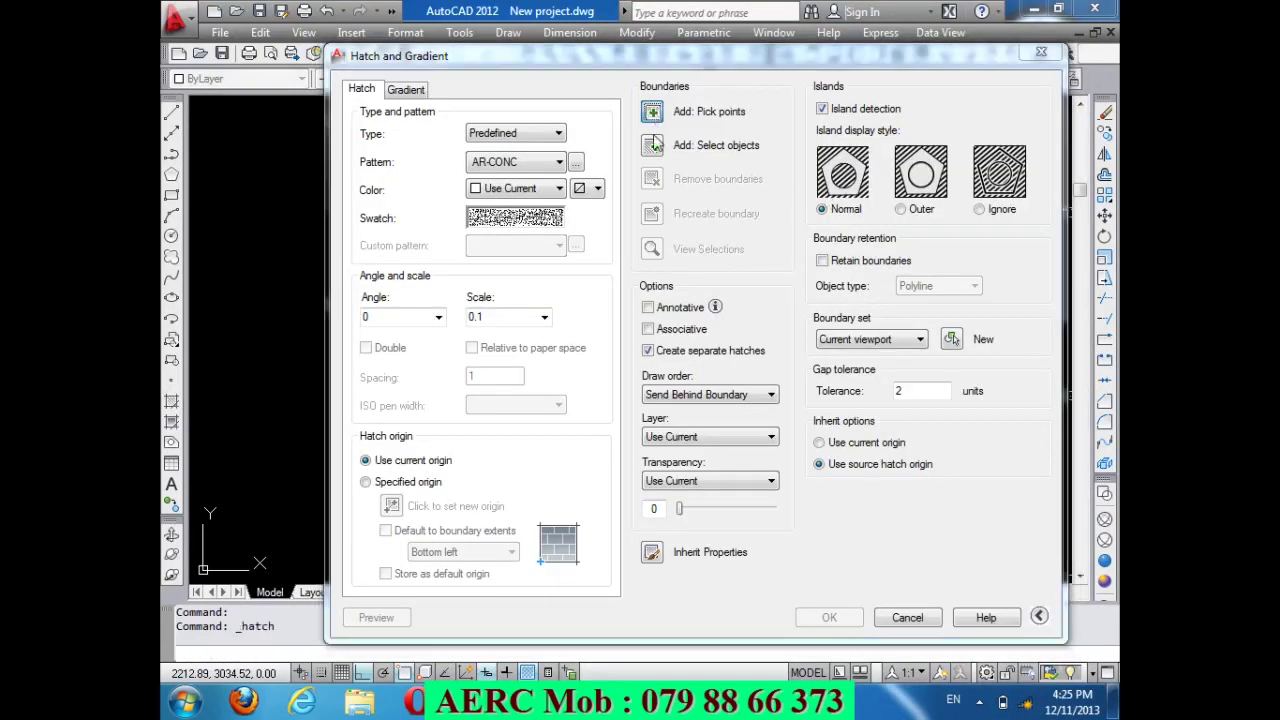
# Pick a stair flight and its landing as areas for the AR-CONC concrete fill.
pyautogui.click(700, 111)
pyautogui.scroll(-2, 582, 420)
pyautogui.scroll(5, 582, 420)
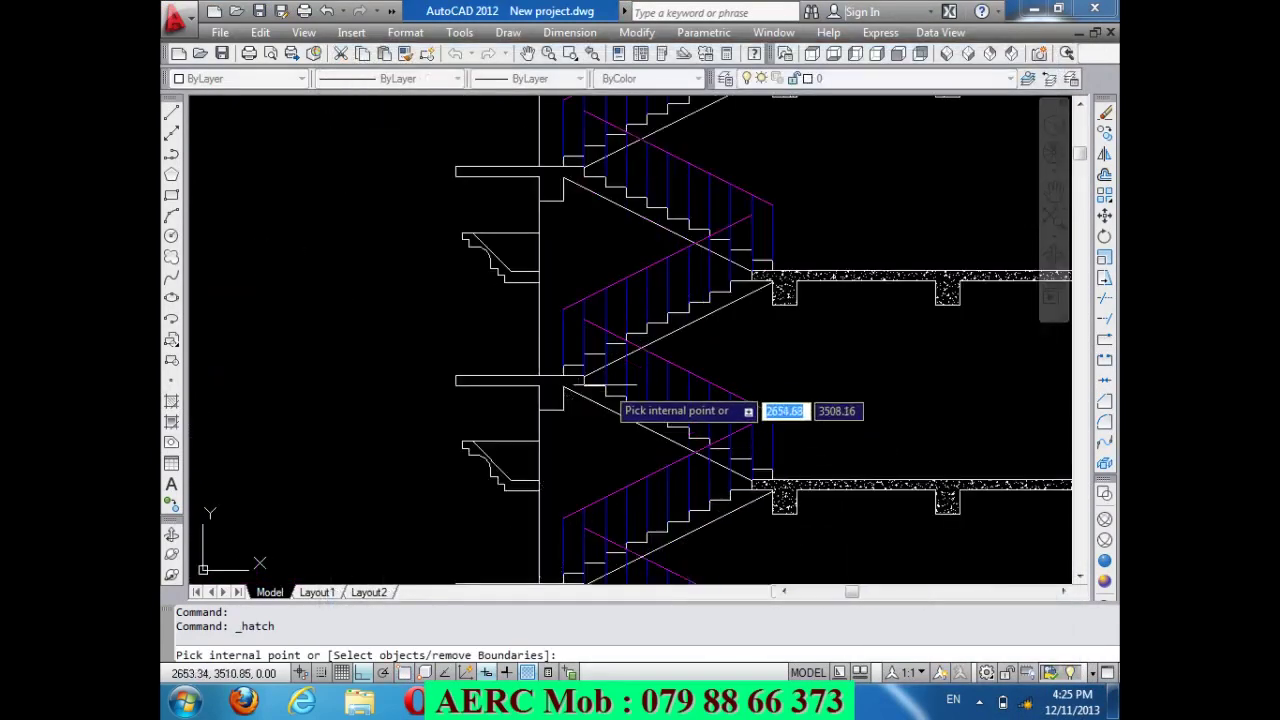
pyautogui.scroll(2, 605, 395)
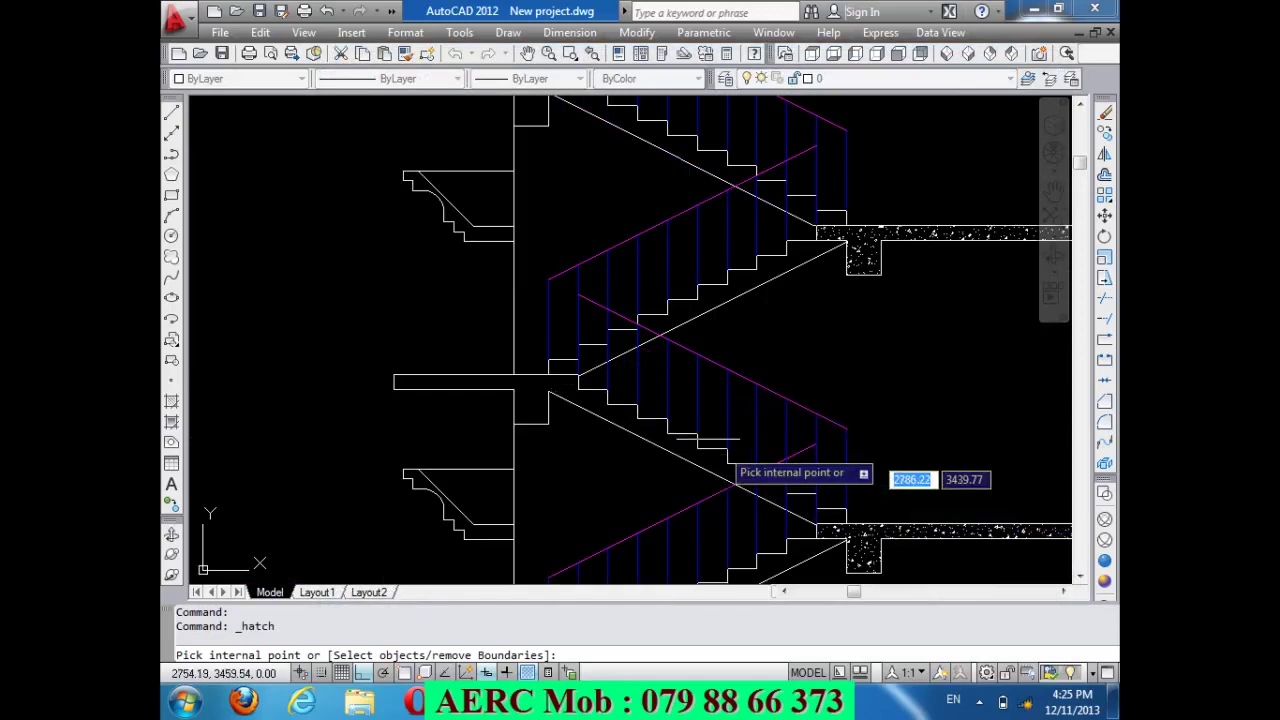
pyautogui.scroll(-3, 740, 420)
pyautogui.scroll(2, 790, 435)
pyautogui.scroll(2, 780, 440)
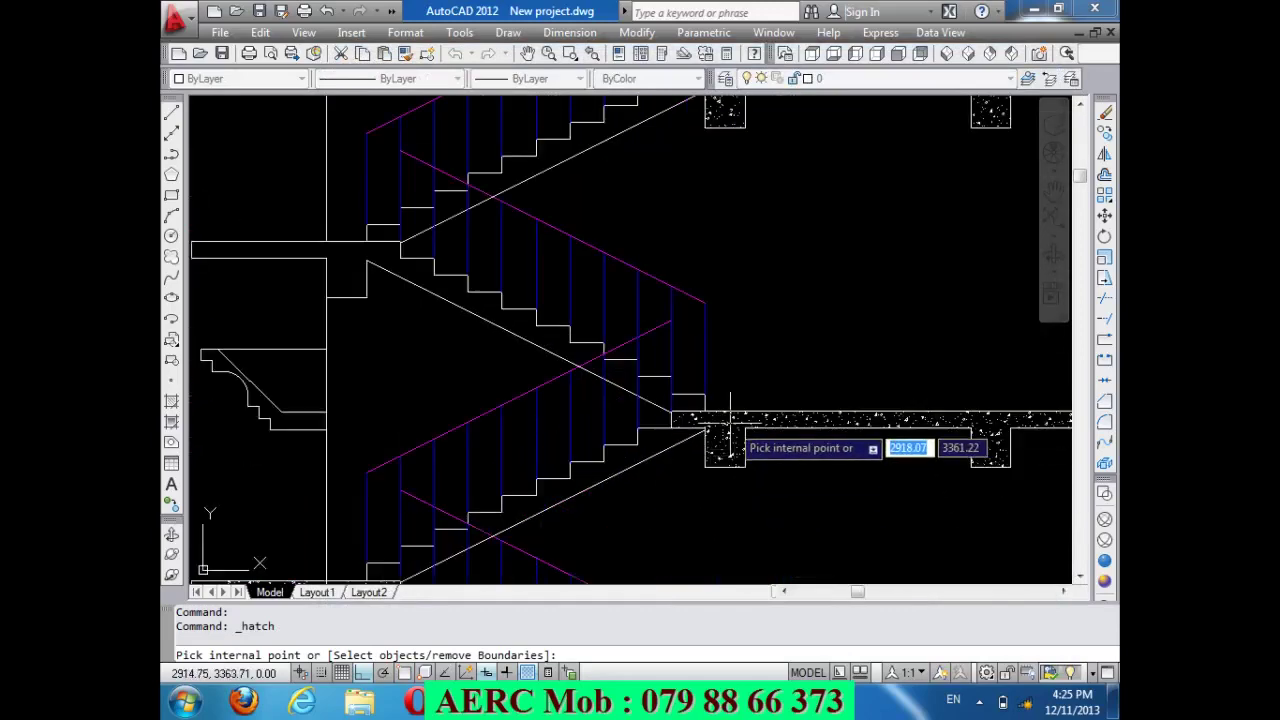
pyautogui.click(678, 398)
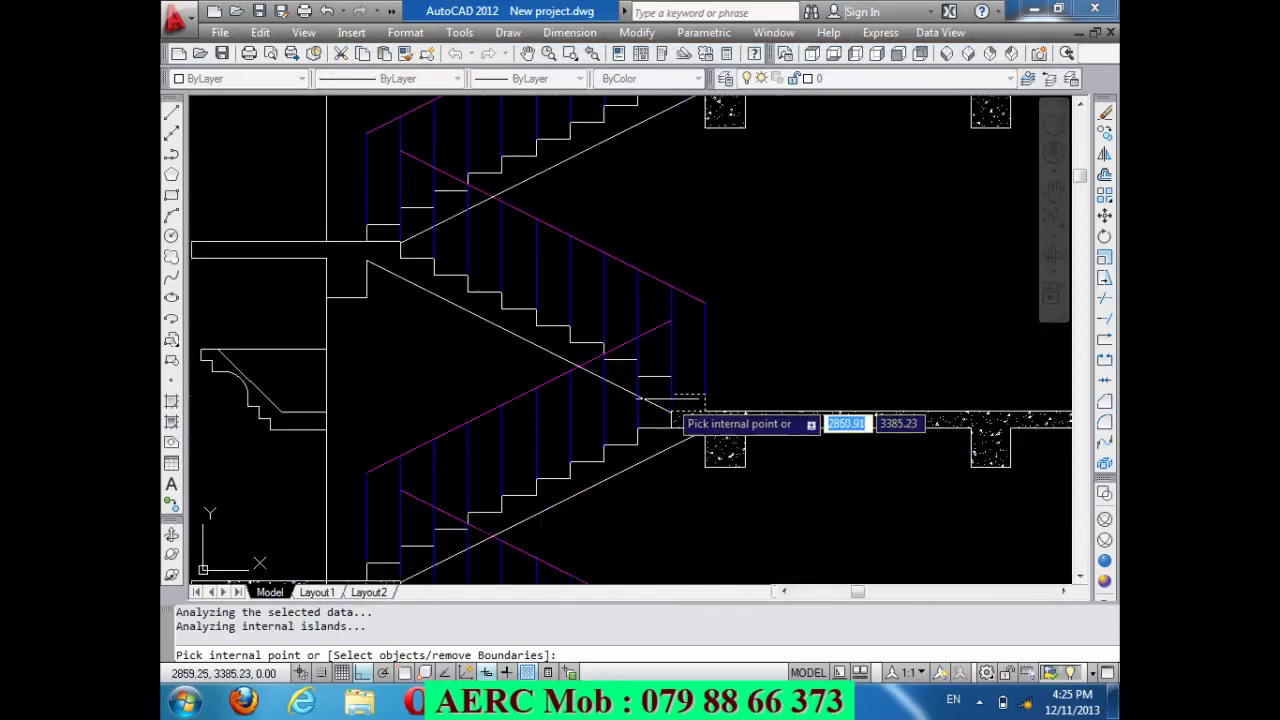
pyautogui.click(575, 345)
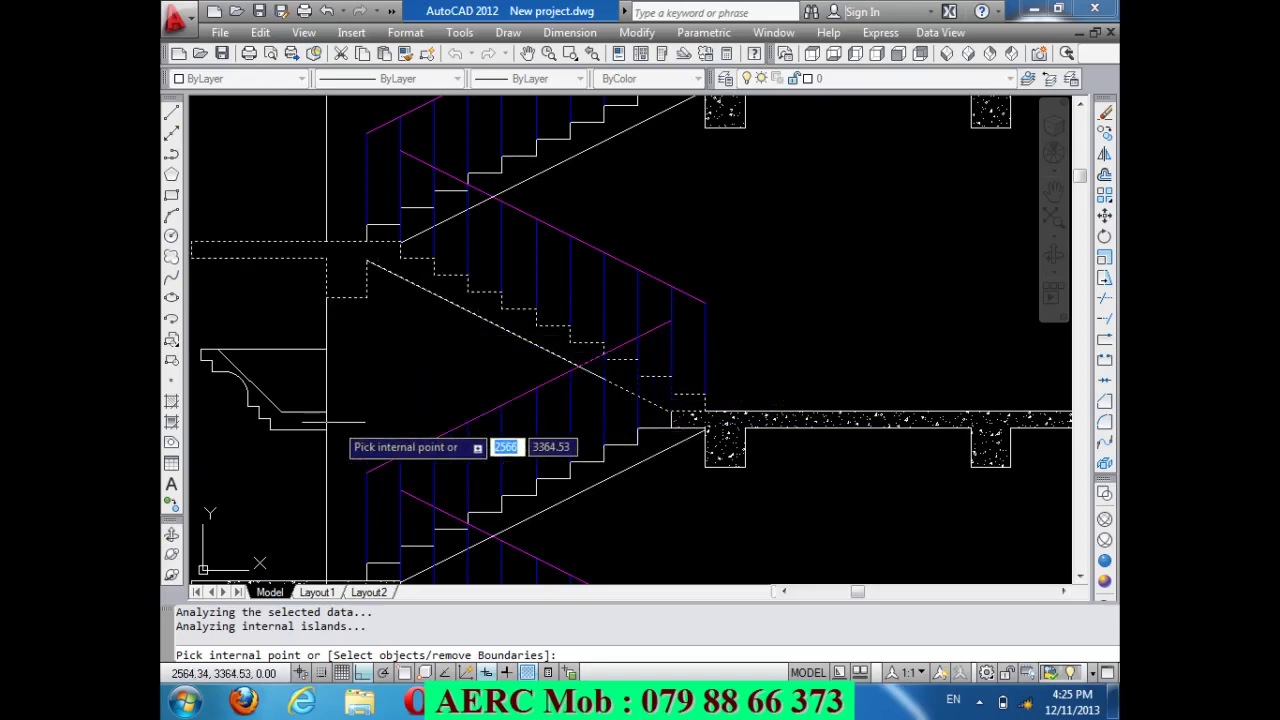
# Add another stair flight and apply the AR-CONC hatch to the picked areas.
pyautogui.scroll(-3, 449, 413)
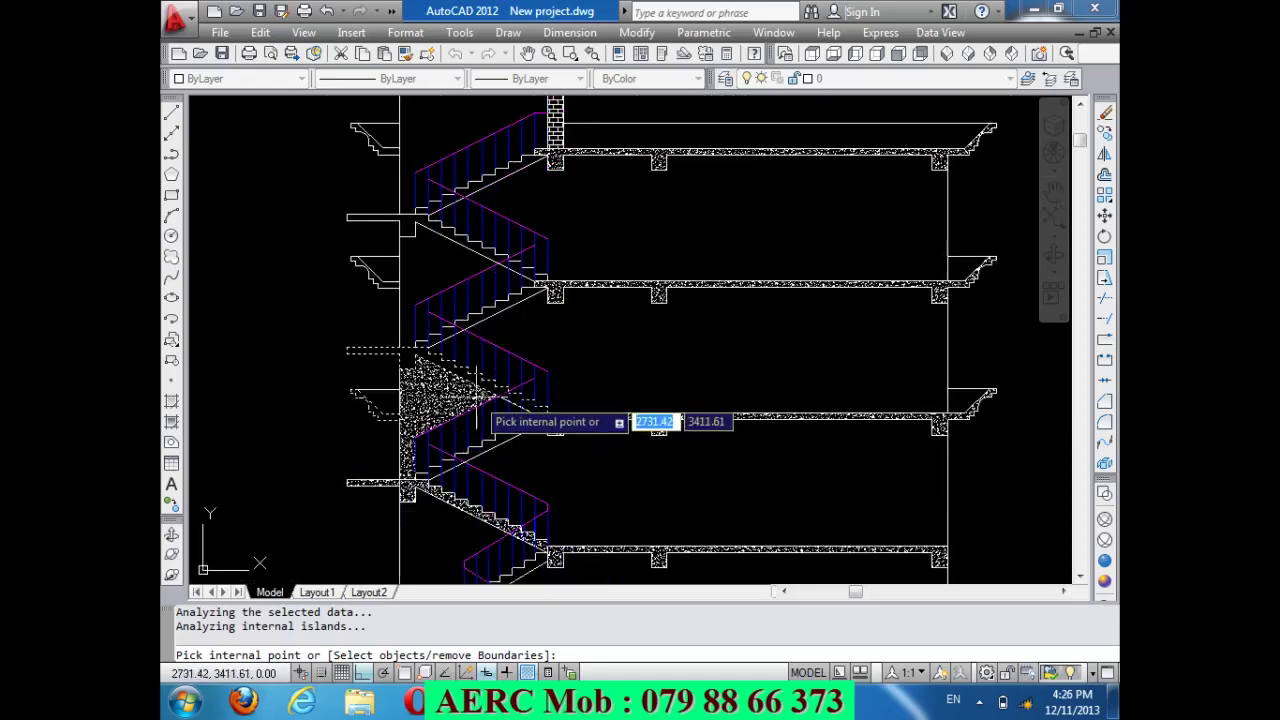
pyautogui.scroll(2, 466, 238)
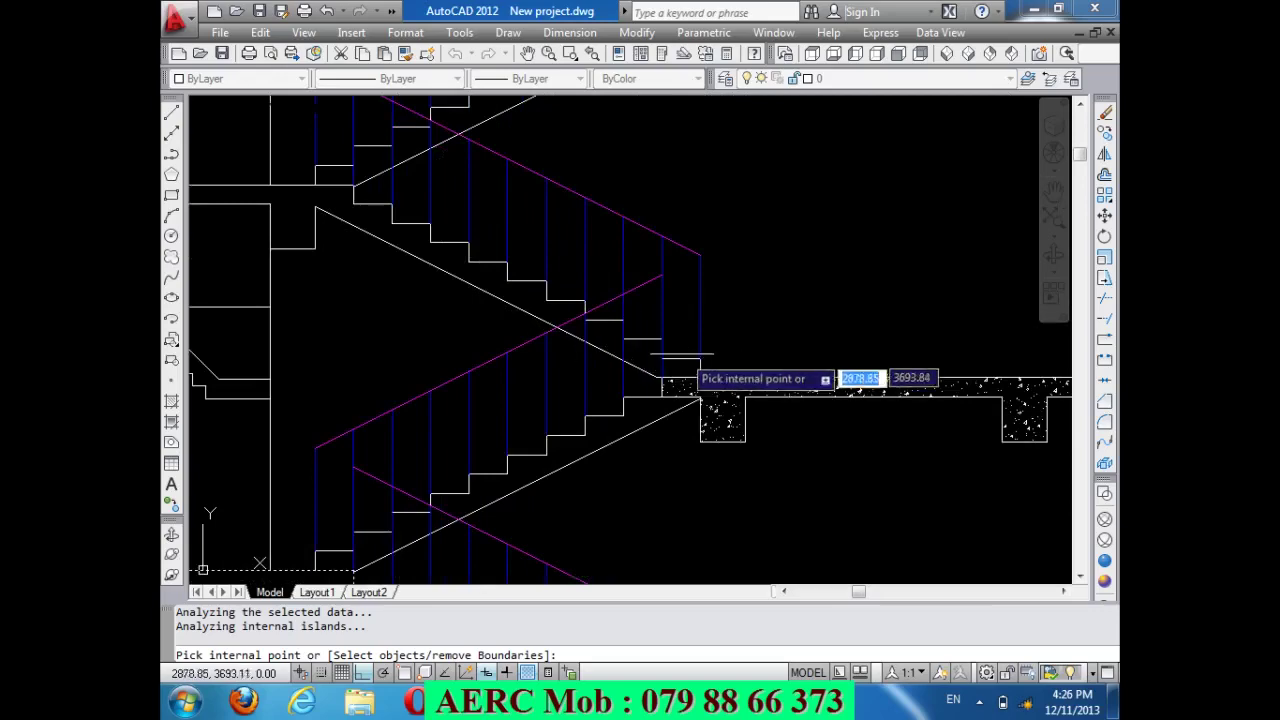
pyautogui.click(643, 355)
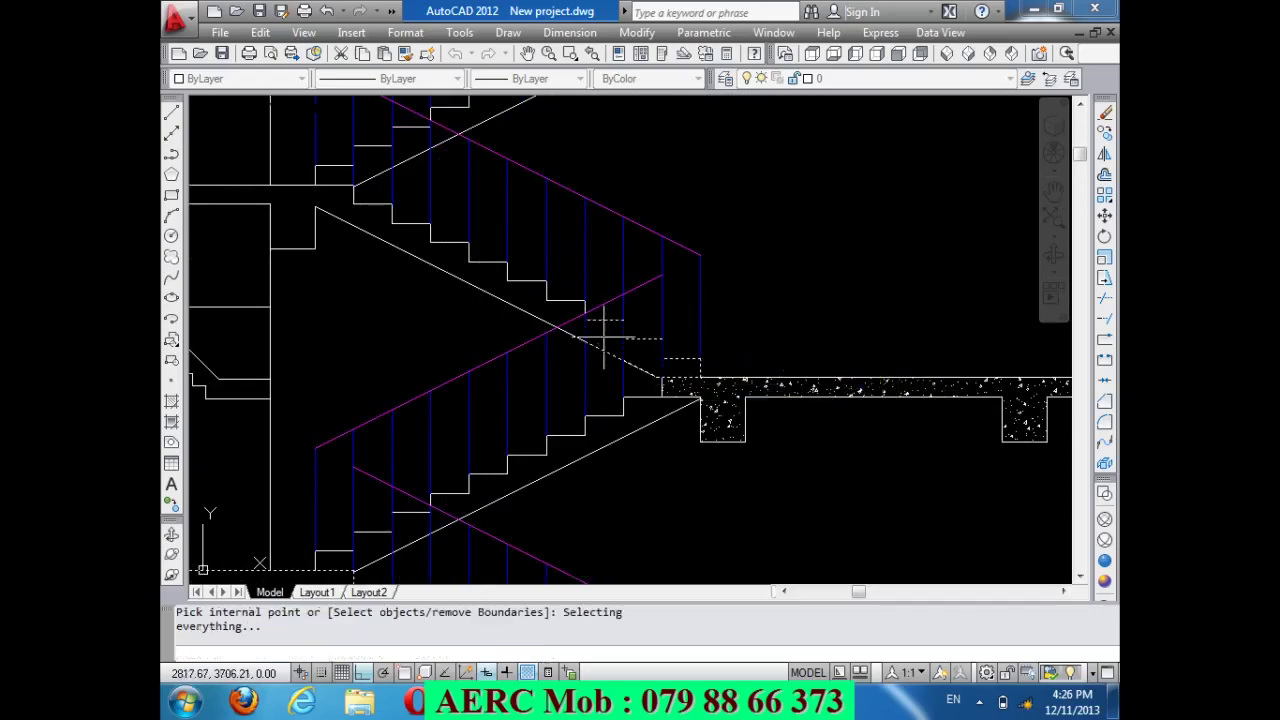
pyautogui.scroll(-3, 455, 294)
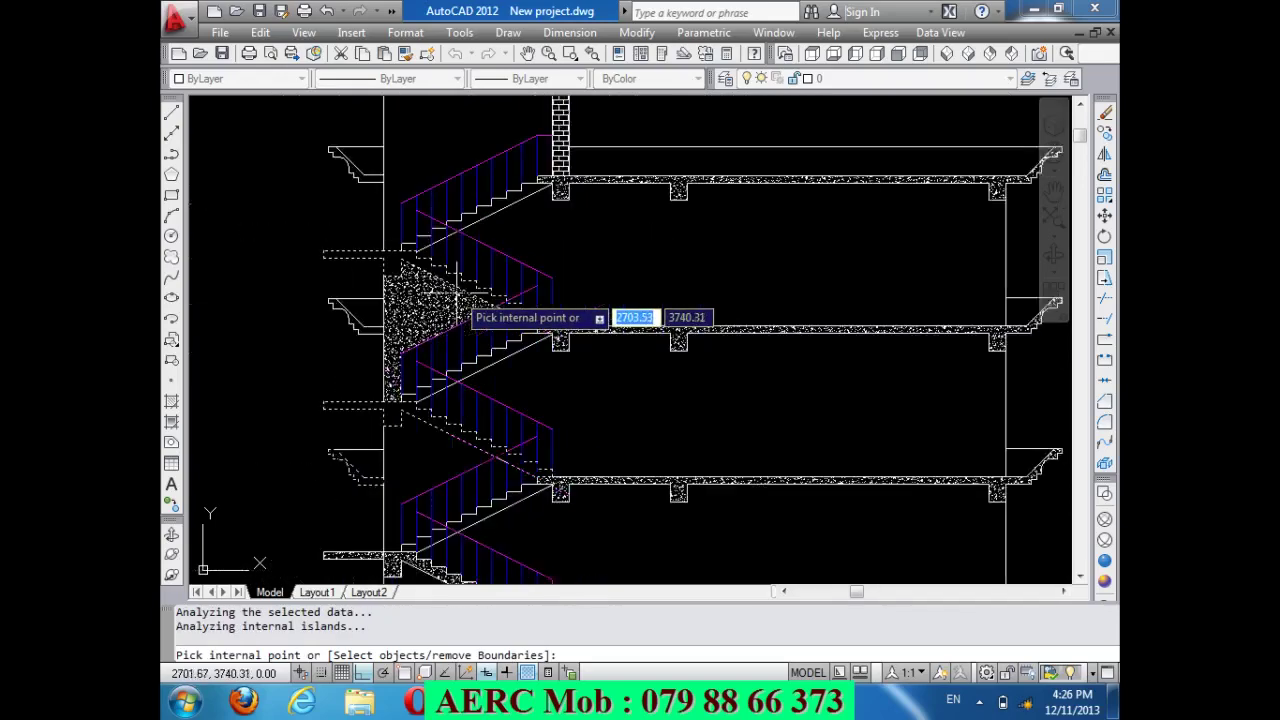
pyautogui.scroll(4, 349, 354)
pyautogui.scroll(-4, 412, 333)
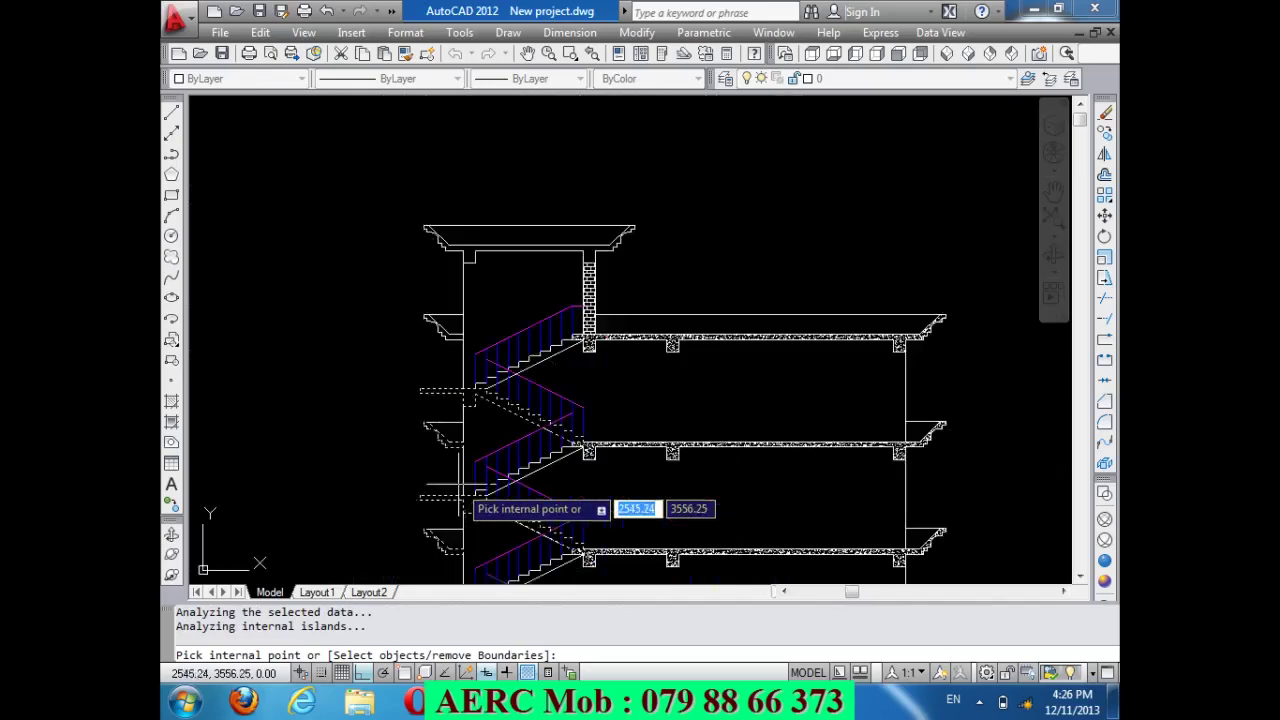
pyautogui.scroll(3, 470, 340)
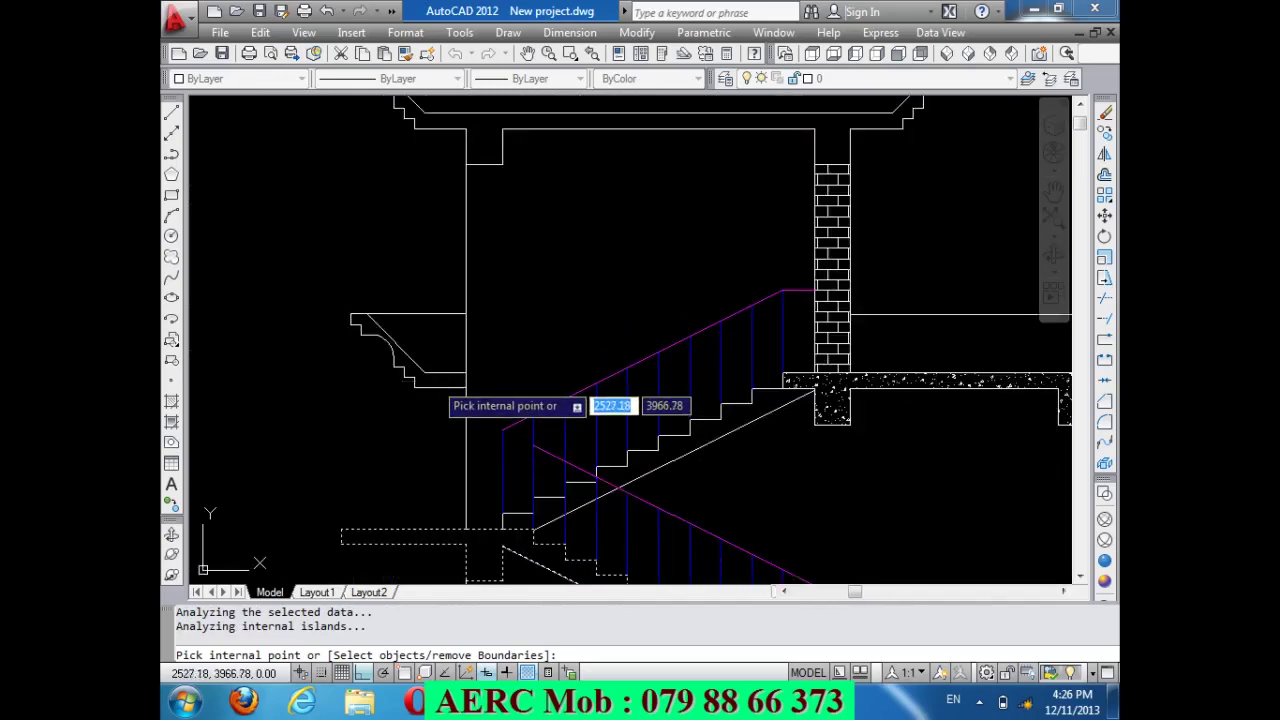
pyautogui.scroll(-3, 476, 385)
pyautogui.scroll(2, 560, 460)
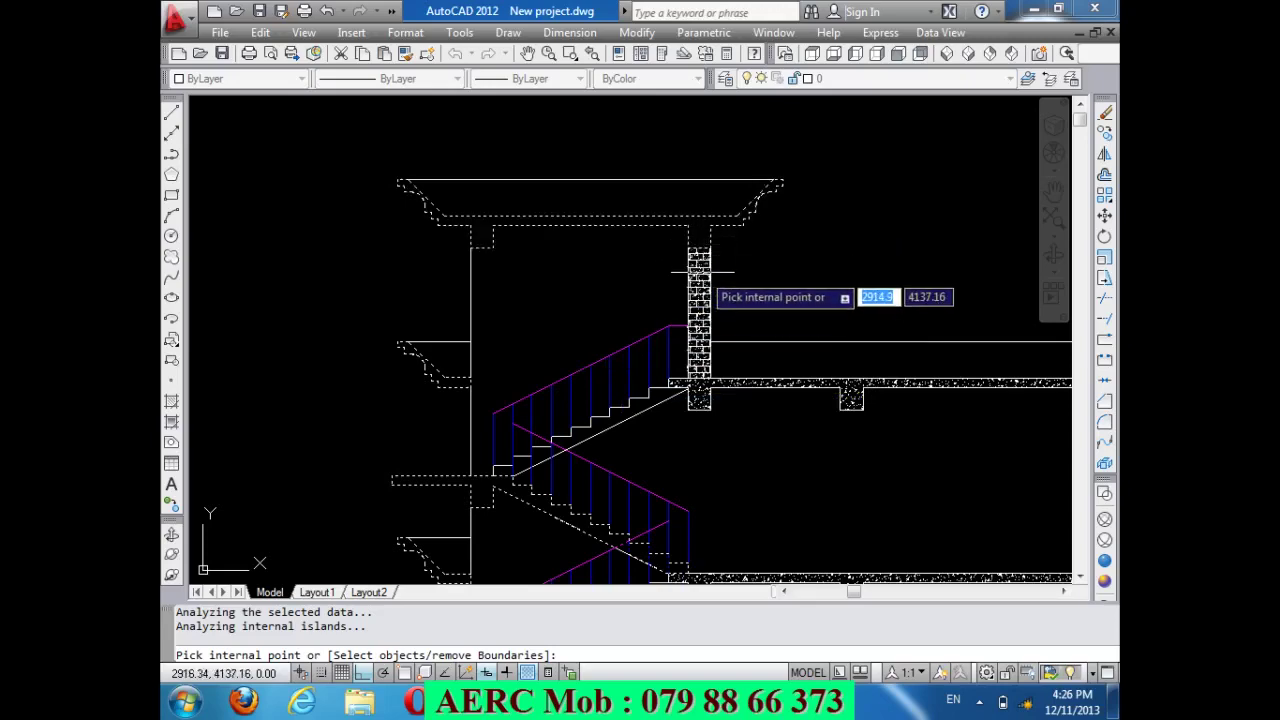
pyautogui.press('Return')
pyautogui.press('Return')
pyautogui.scroll(-2, 490, 282)
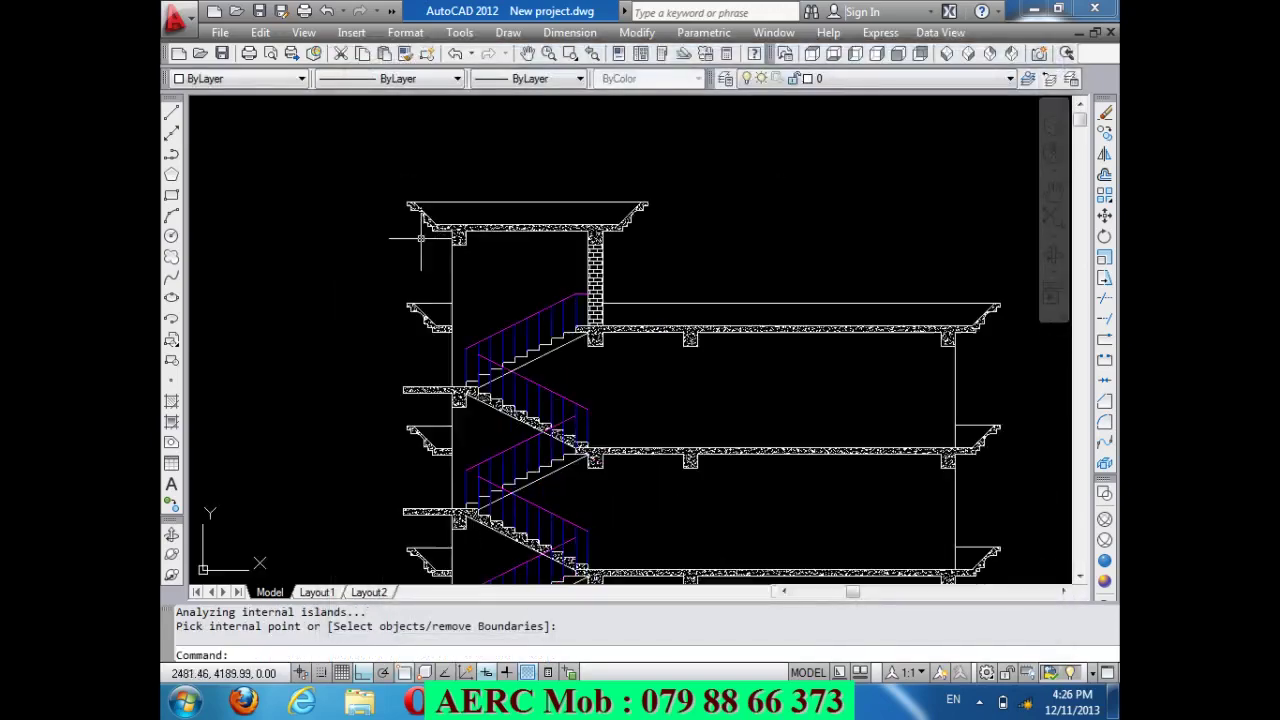
pyautogui.scroll(-2, 431, 283)
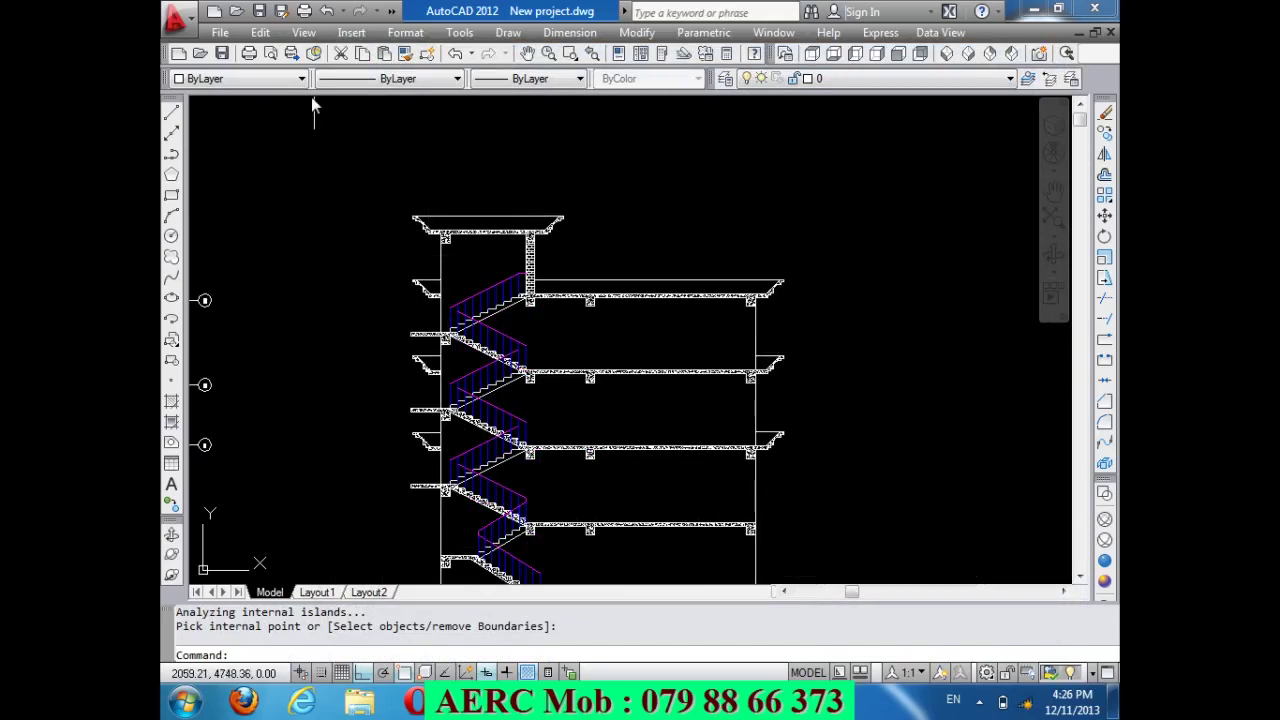
# Make gray colour index 253 the current drawing colour.
pyautogui.click(283, 79)
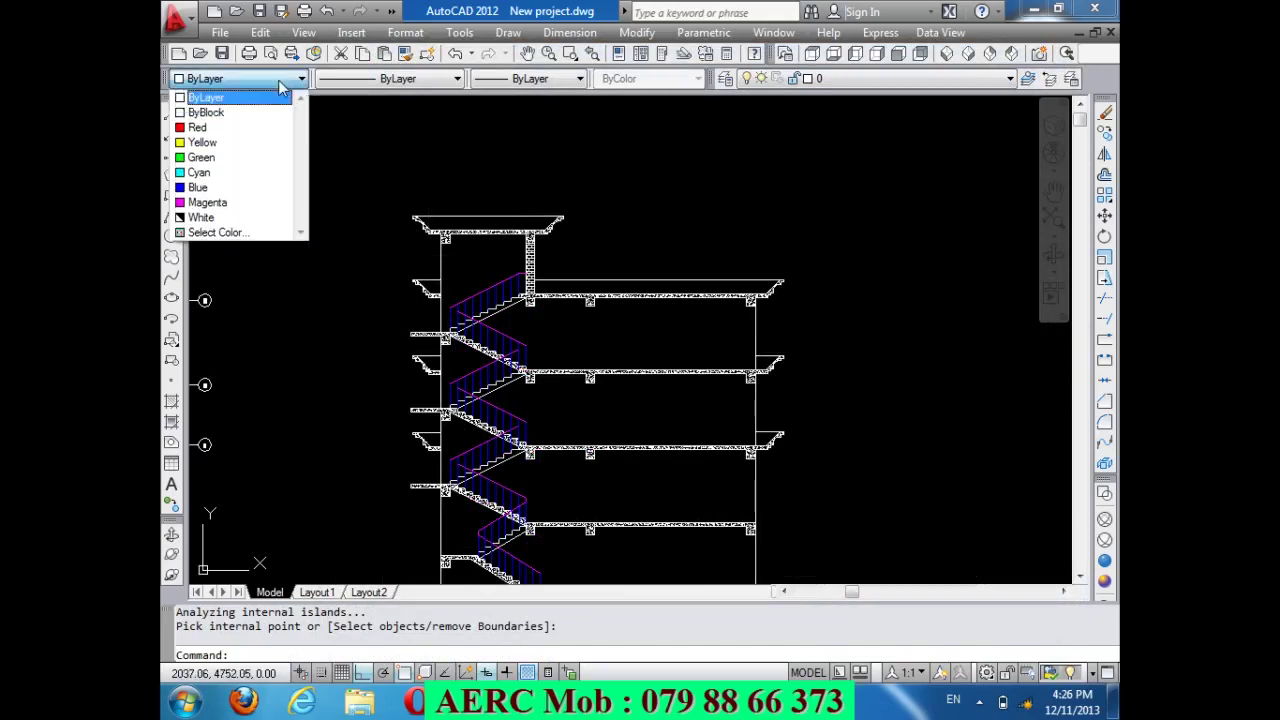
pyautogui.click(213, 233)
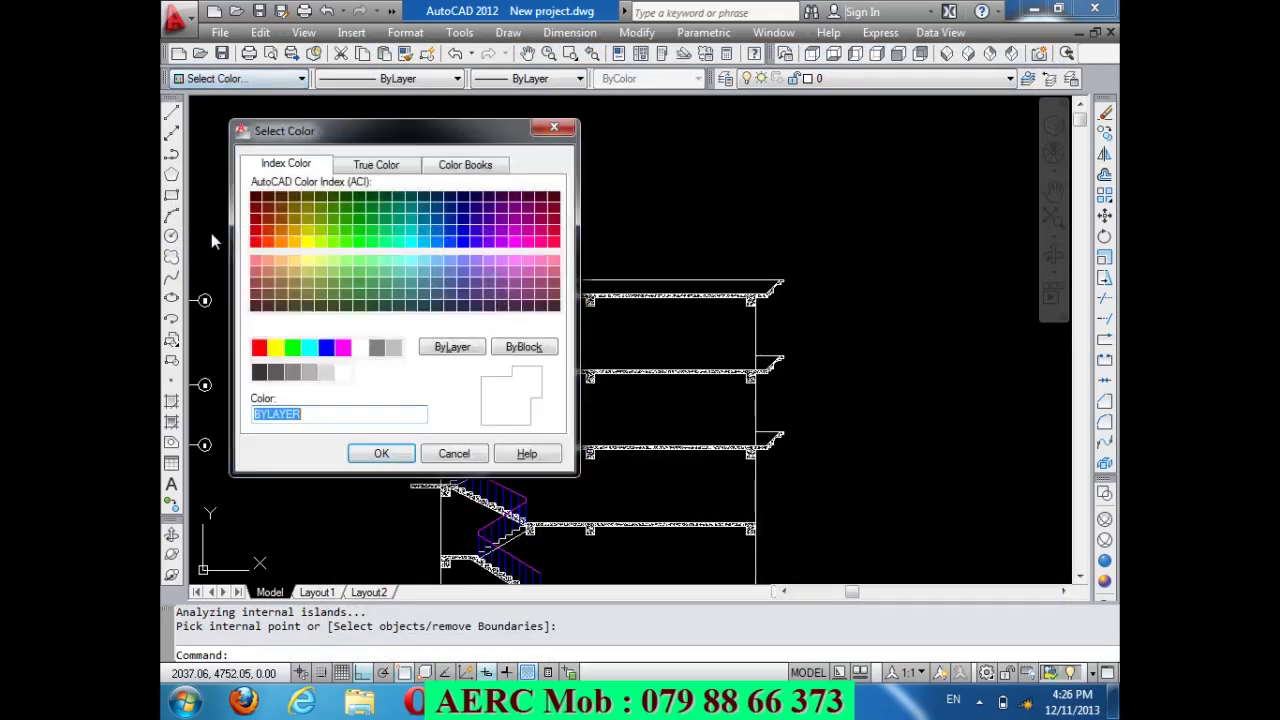
pyautogui.click(309, 374)
pyautogui.click(381, 455)
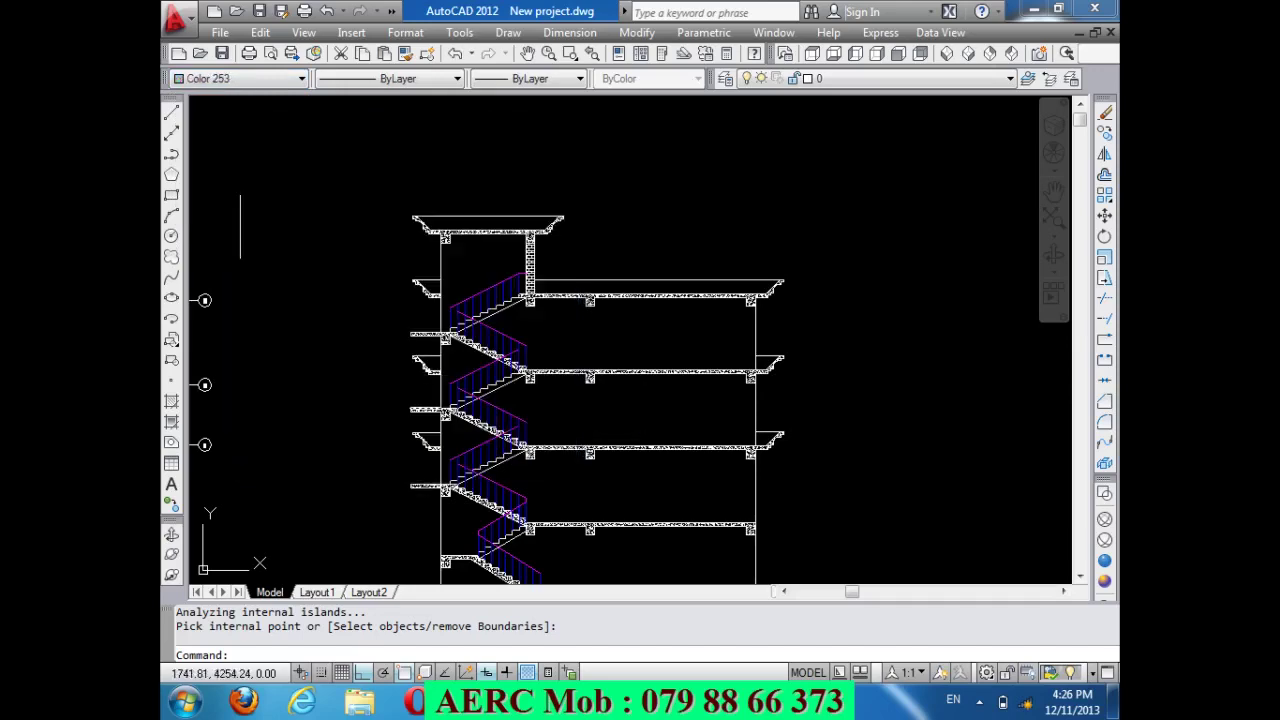
# Set up a new hatch using the SOLID pattern.
pyautogui.click(174, 402)
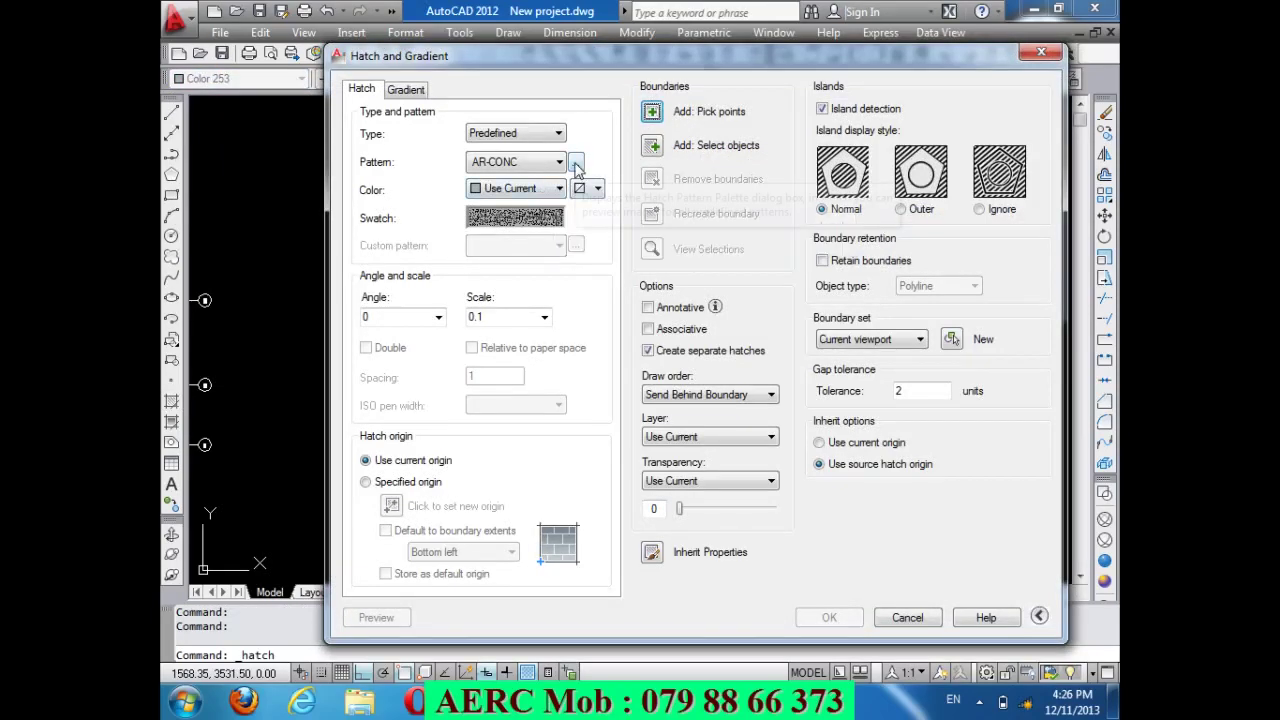
pyautogui.click(576, 162)
pyautogui.click(586, 212)
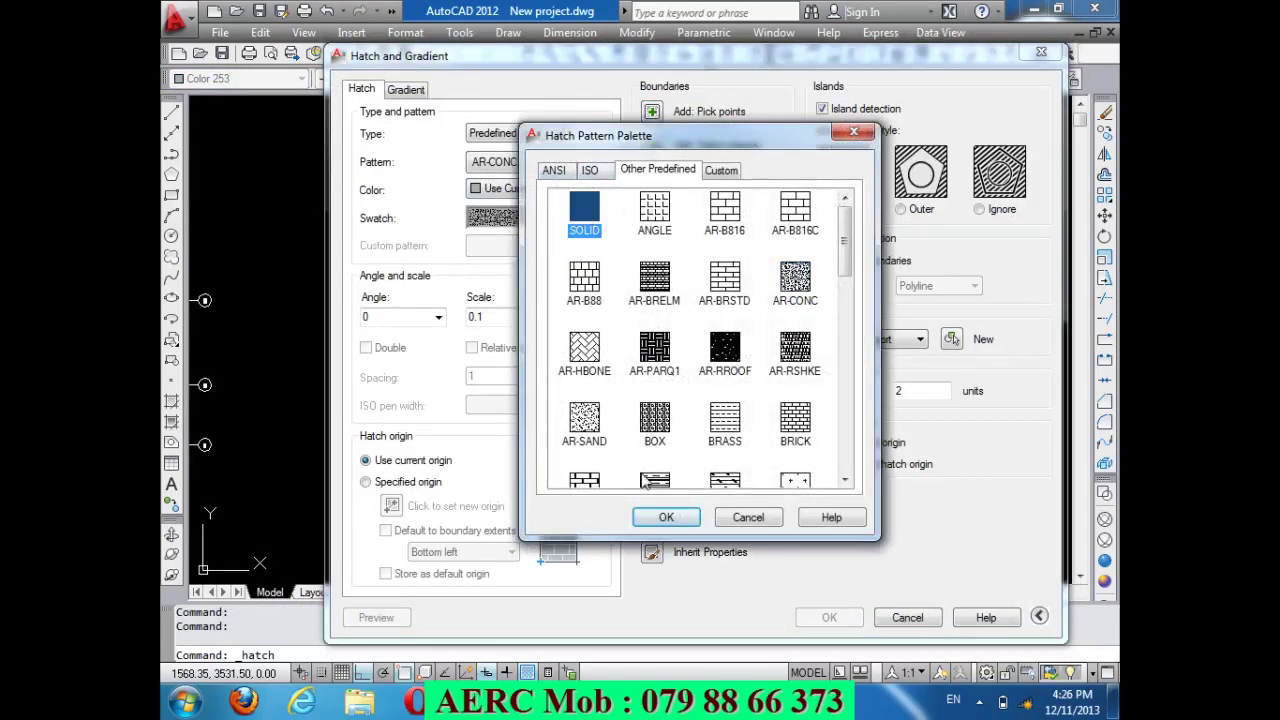
pyautogui.click(659, 517)
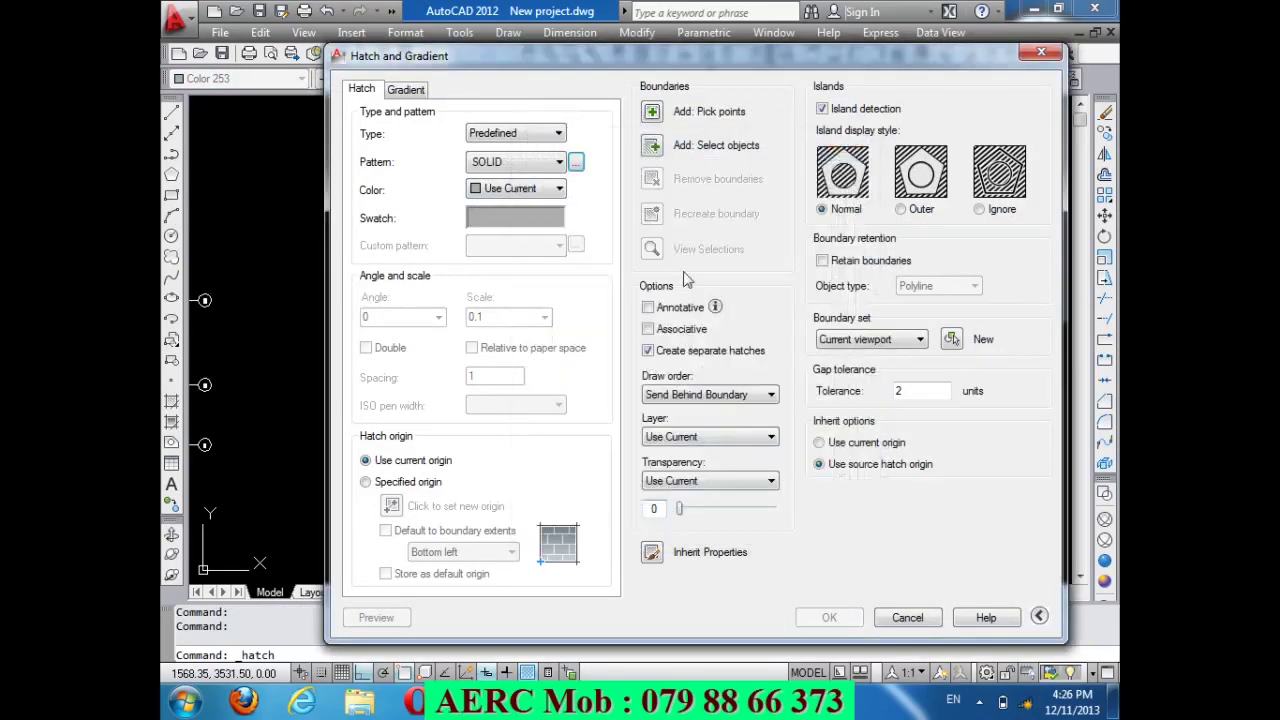
pyautogui.click(652, 117)
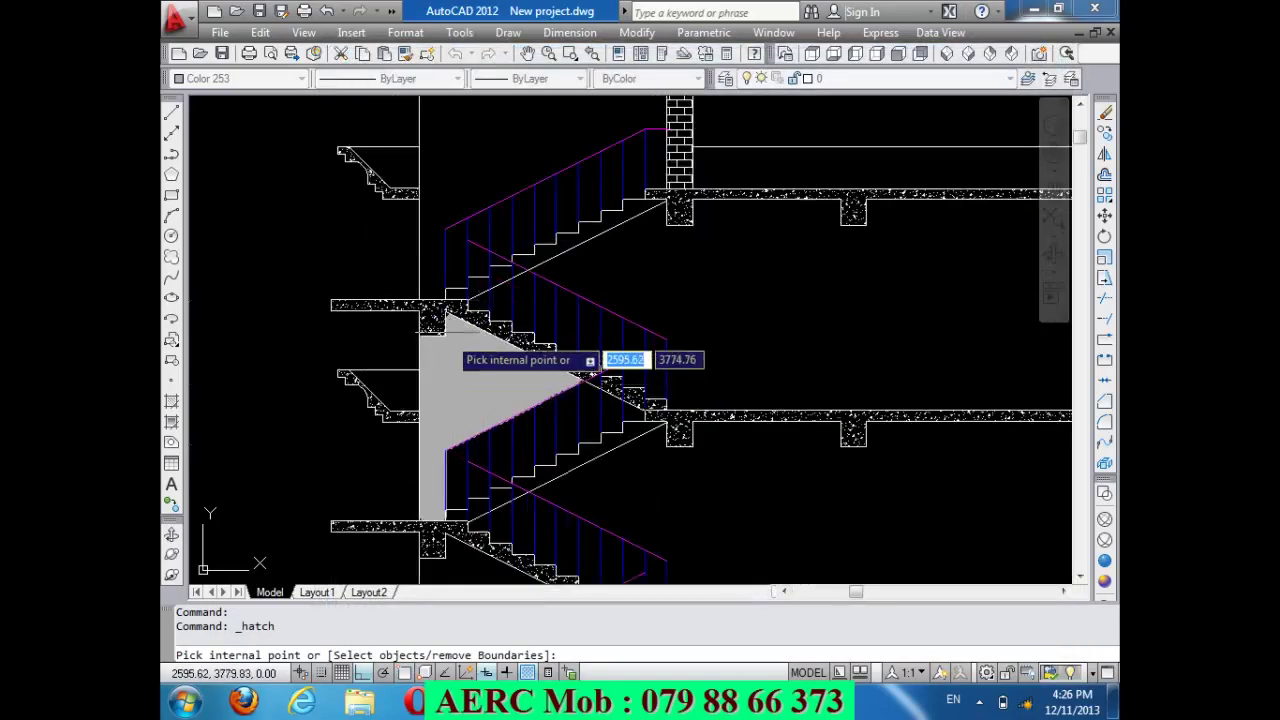
# Fill the upper stair flight's steps with solid gray.
pyautogui.click(470, 287)
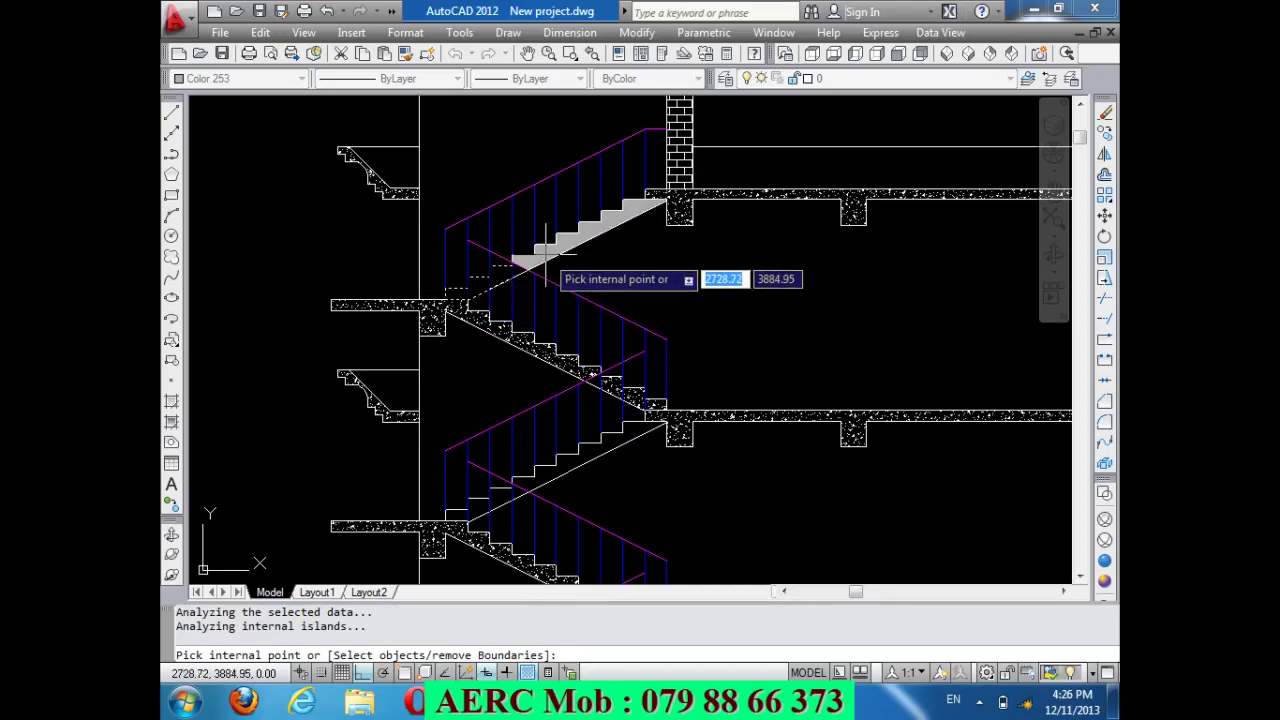
pyautogui.press('Return')
pyautogui.press('Return')
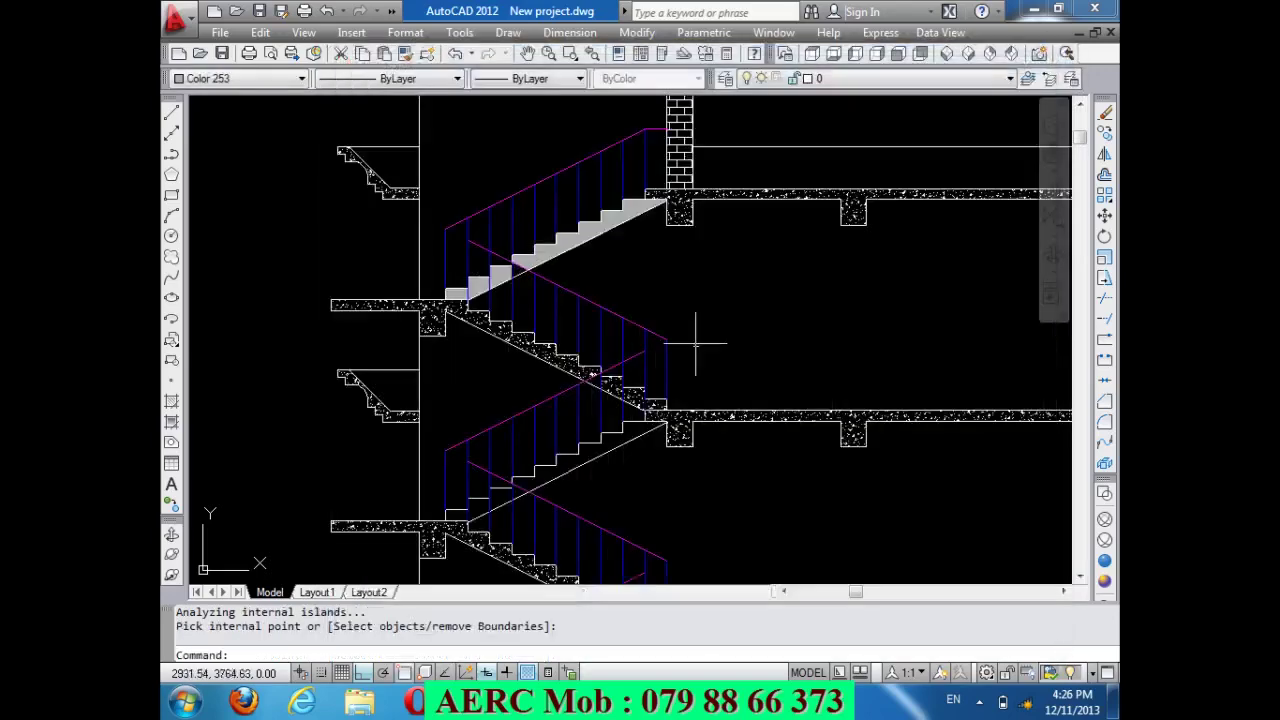
# Repeat the solid hatch and pick a step area on the next flight.
pyautogui.press('Return')
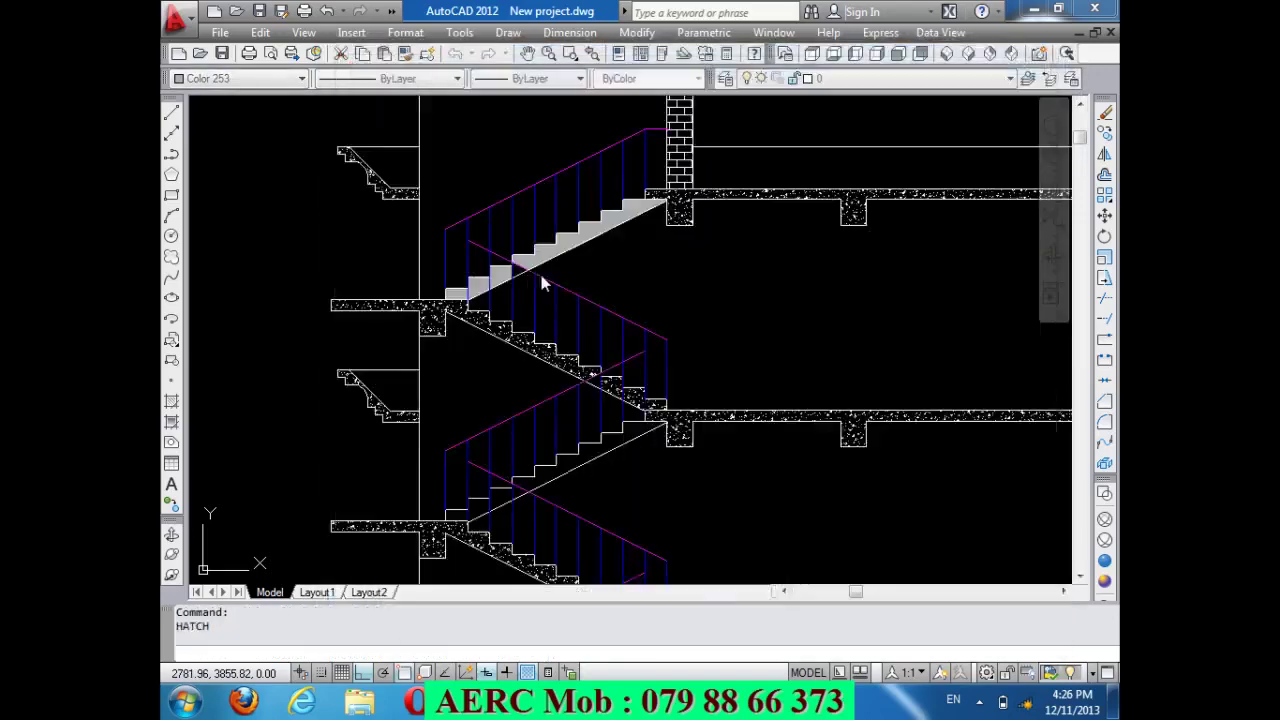
pyautogui.press('Return')
pyautogui.press('Return')
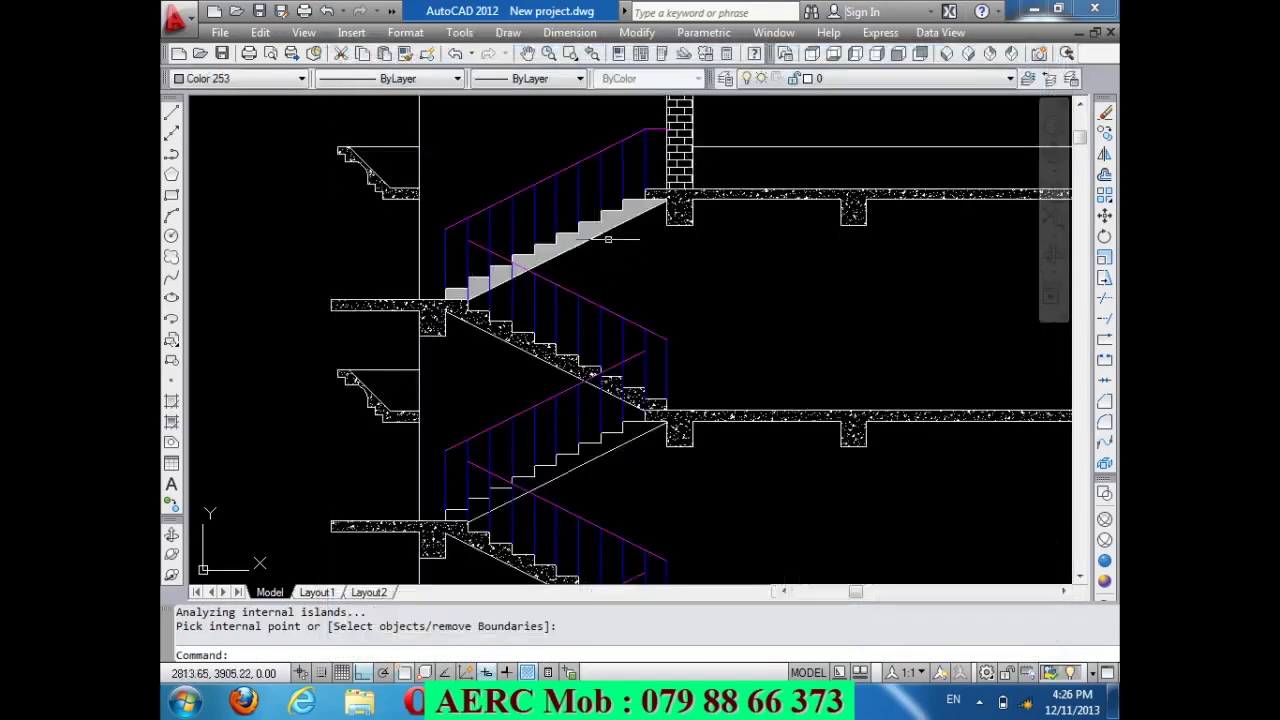
pyautogui.scroll(-2, 606, 266)
pyautogui.scroll(1, 606, 266)
pyautogui.scroll(2, 613, 396)
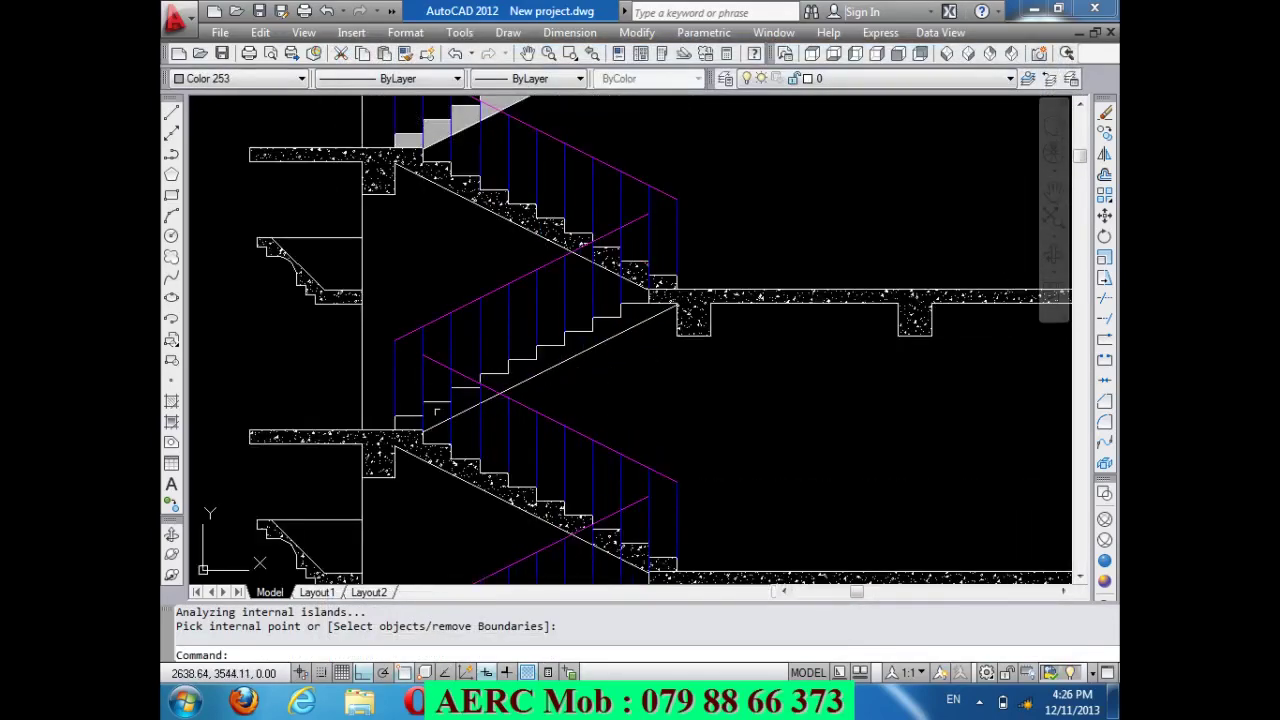
pyautogui.scroll(2, 375, 437)
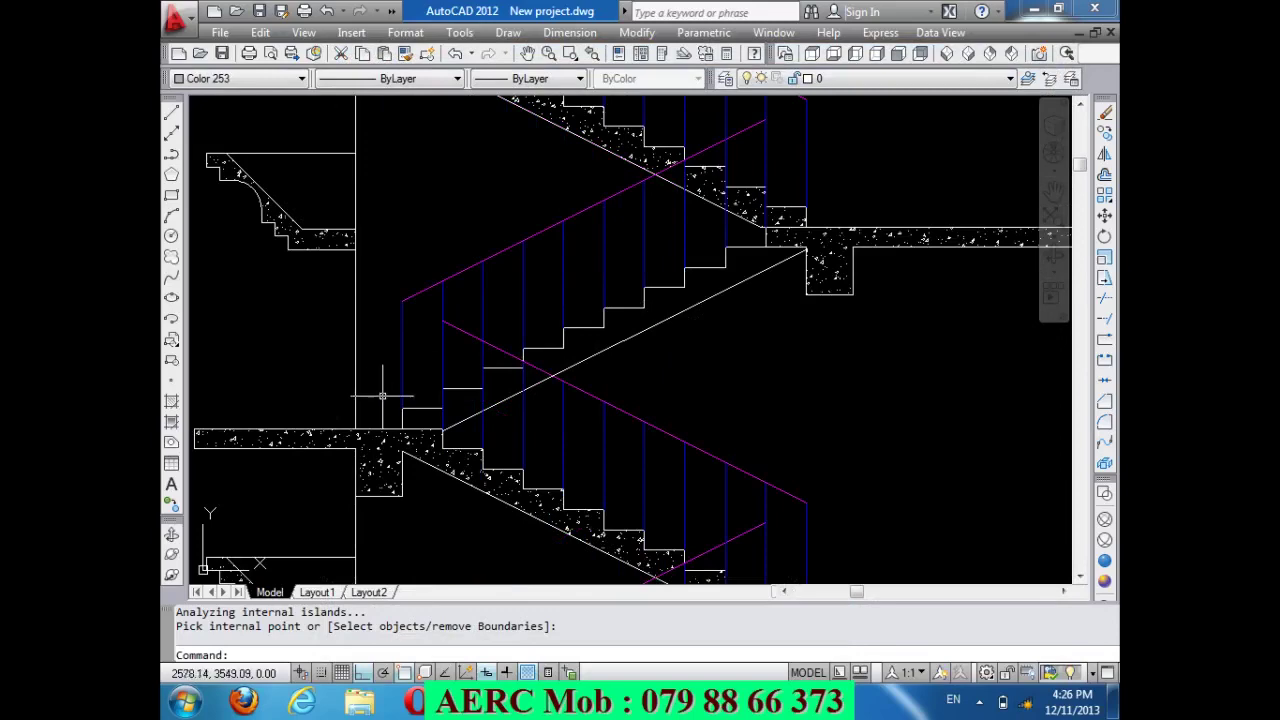
pyautogui.press('Return')
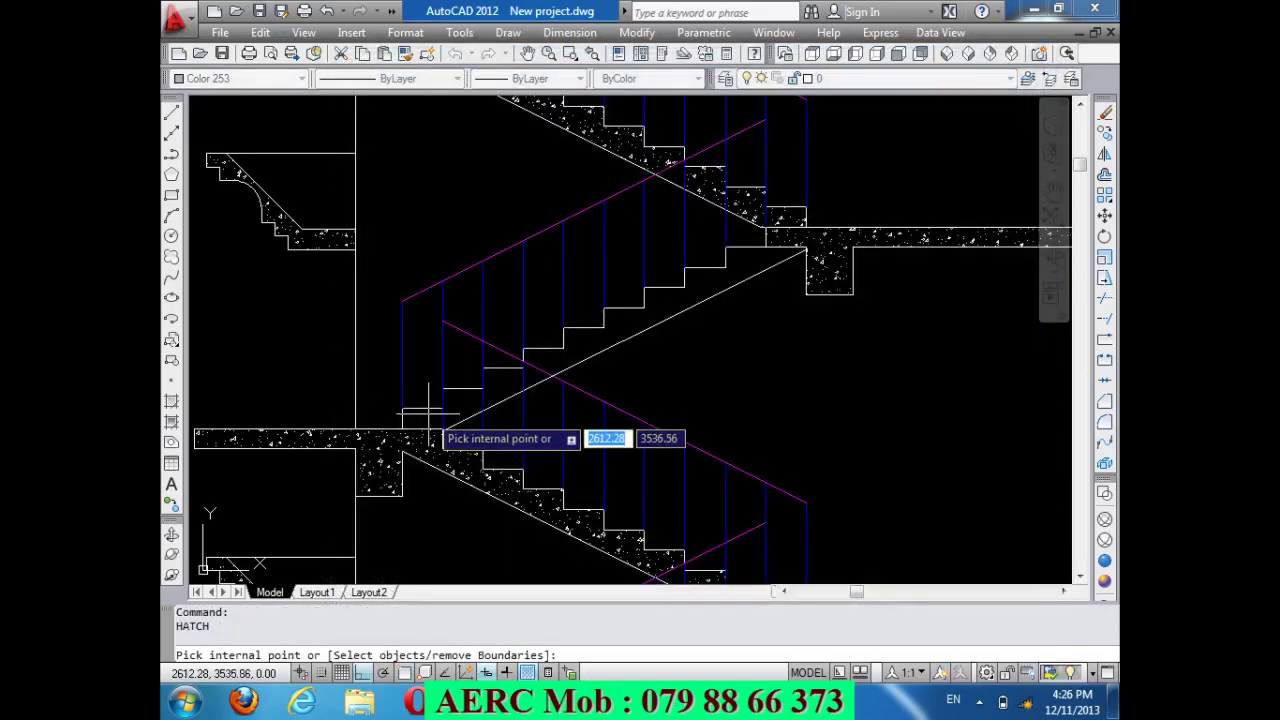
pyautogui.click(430, 415)
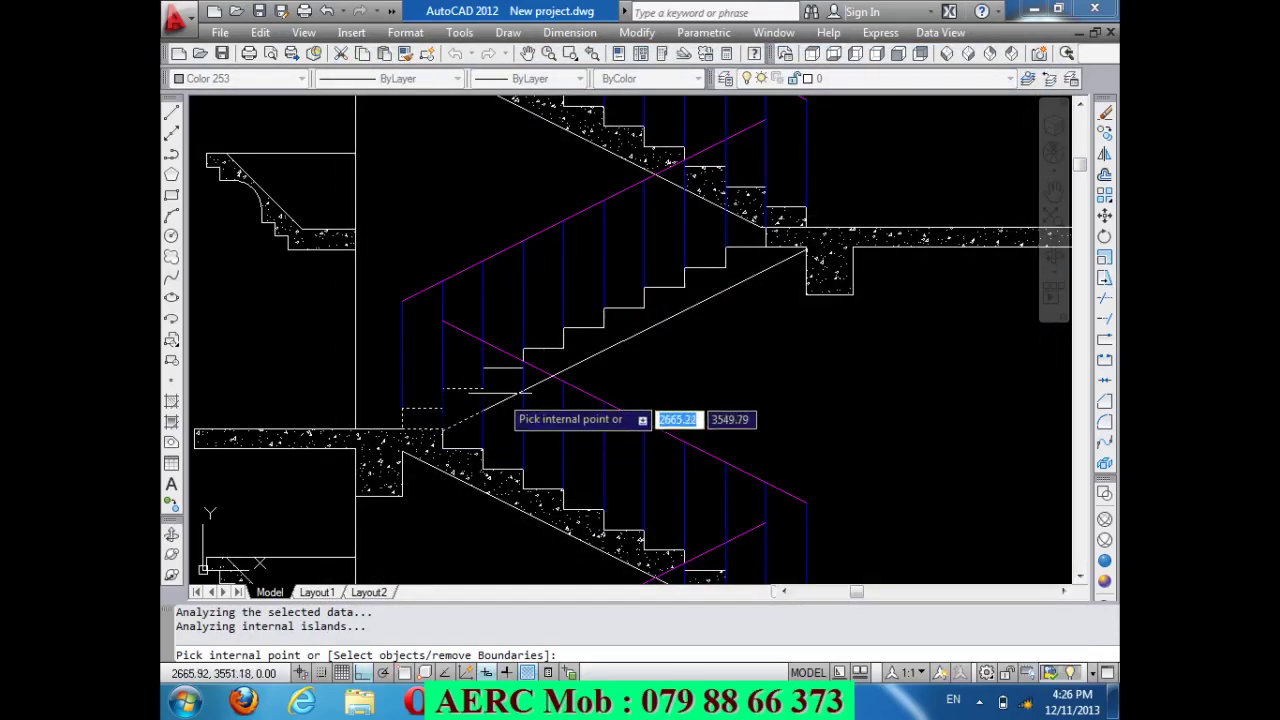
# Restart the solid hatch with Outer island style and fill two stair step areas.
pyautogui.press('Return')
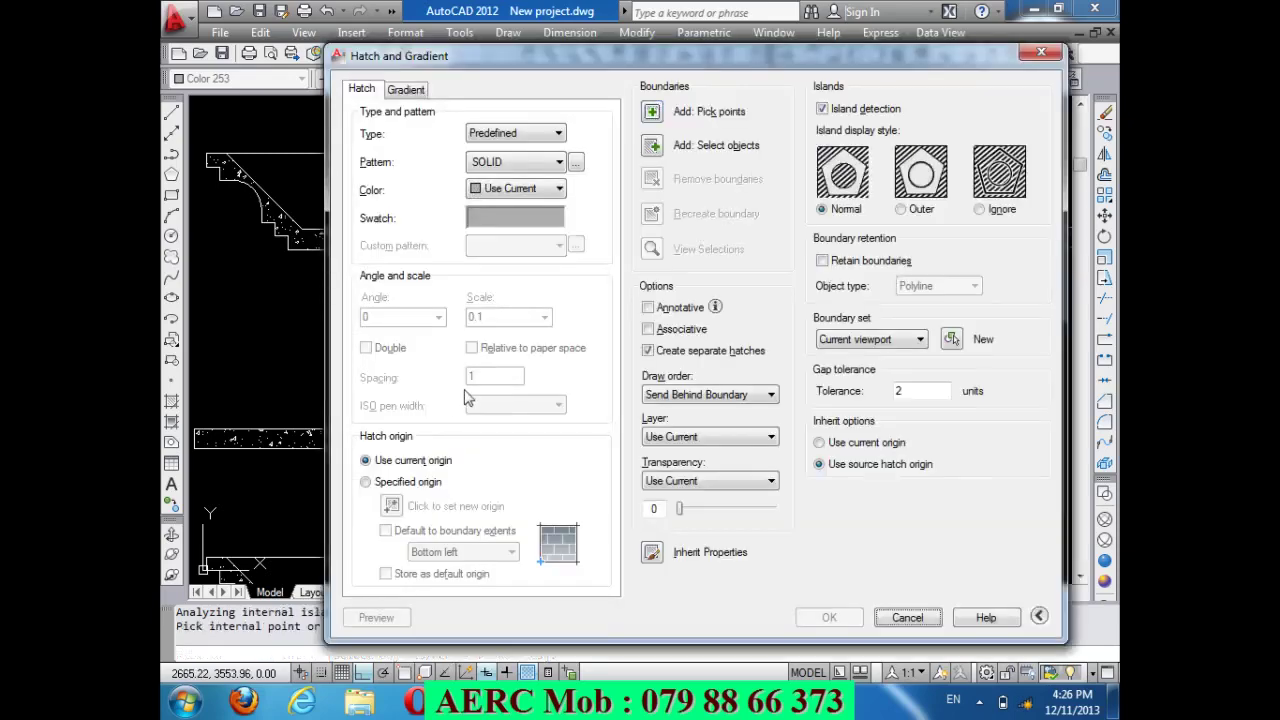
pyautogui.press('Escape')
pyautogui.click(173, 401)
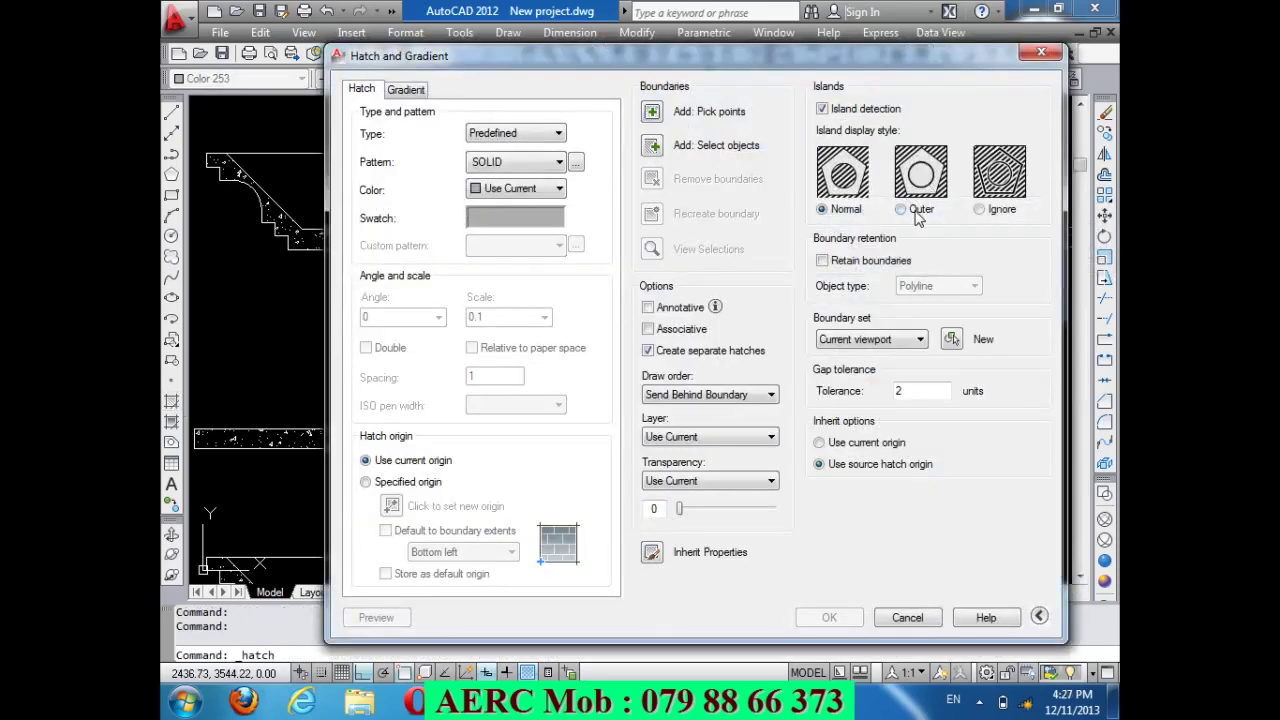
pyautogui.click(910, 207)
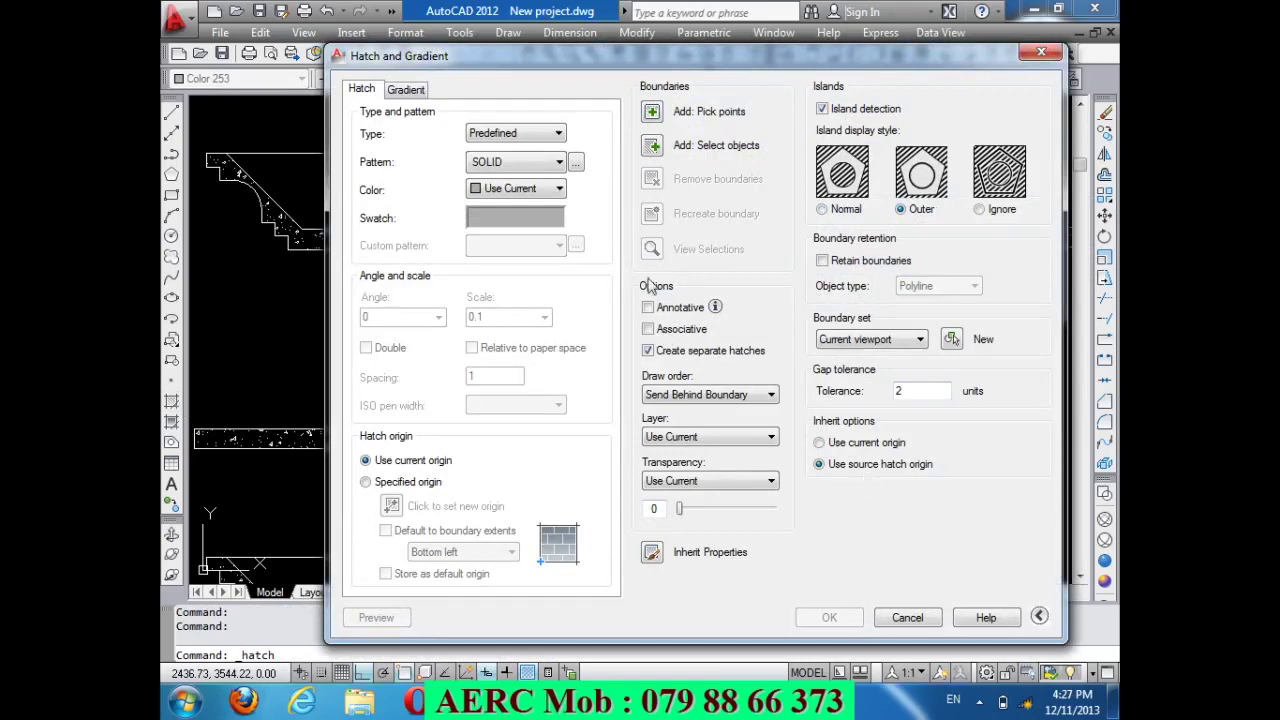
pyautogui.click(652, 112)
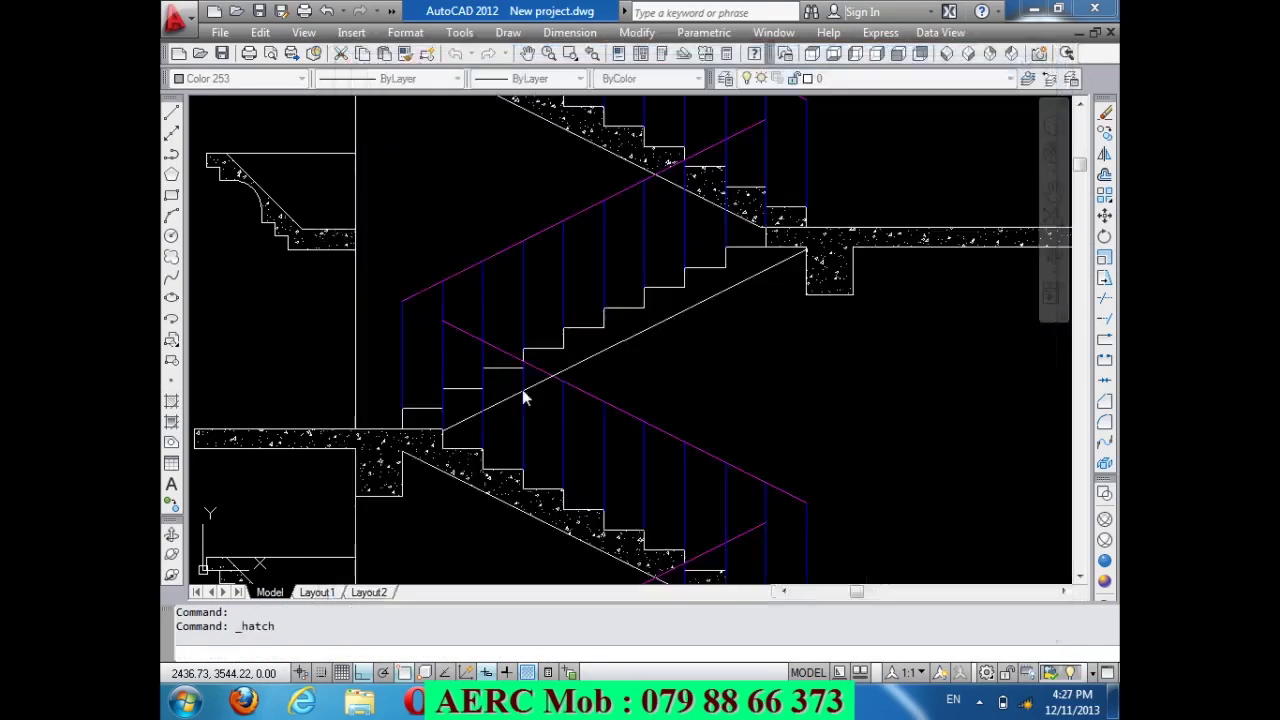
pyautogui.click(440, 415)
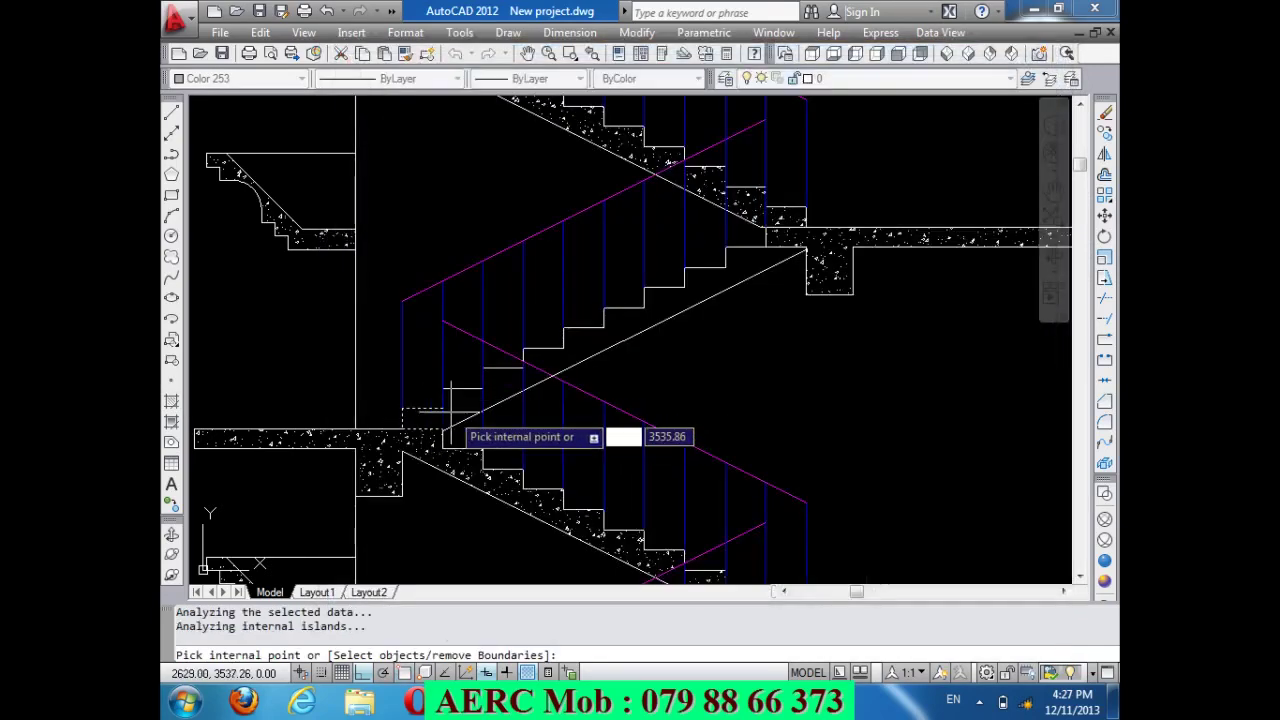
pyautogui.click(557, 377)
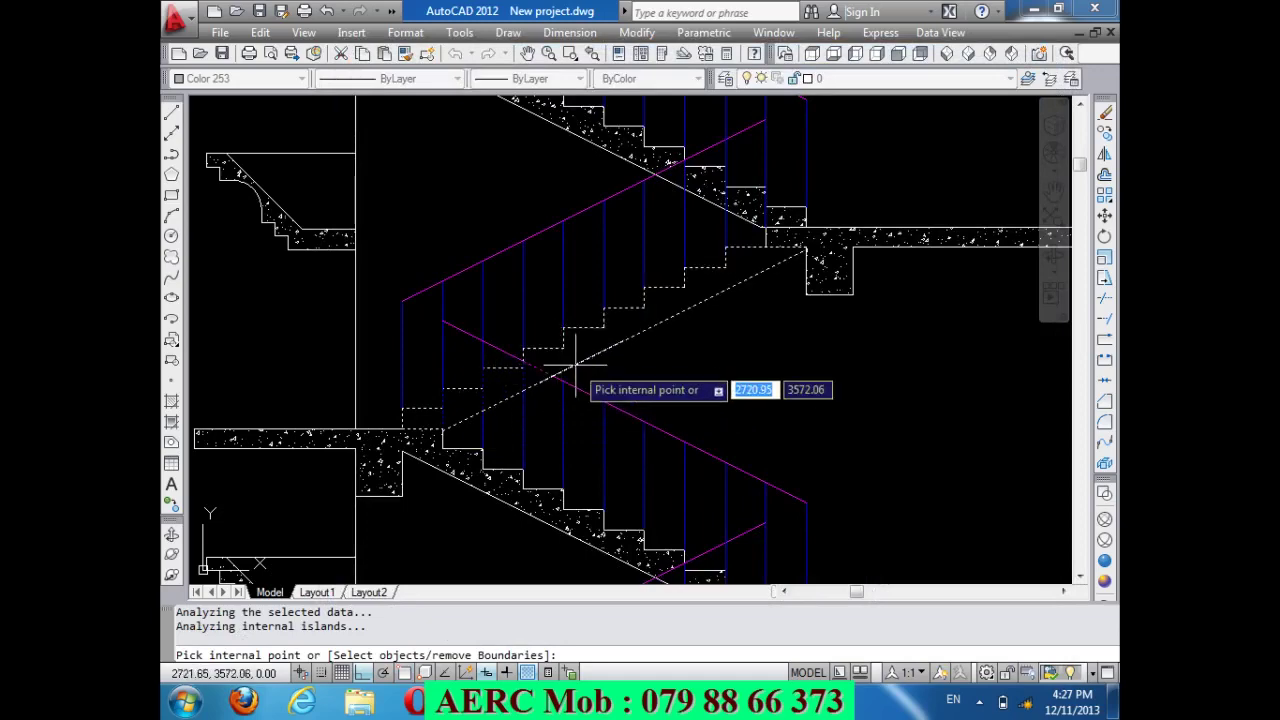
pyautogui.press('Return')
pyautogui.press('Return')
# Fill three step areas on the next stair flight with solid gray.
pyautogui.scroll(-3, 630, 340)
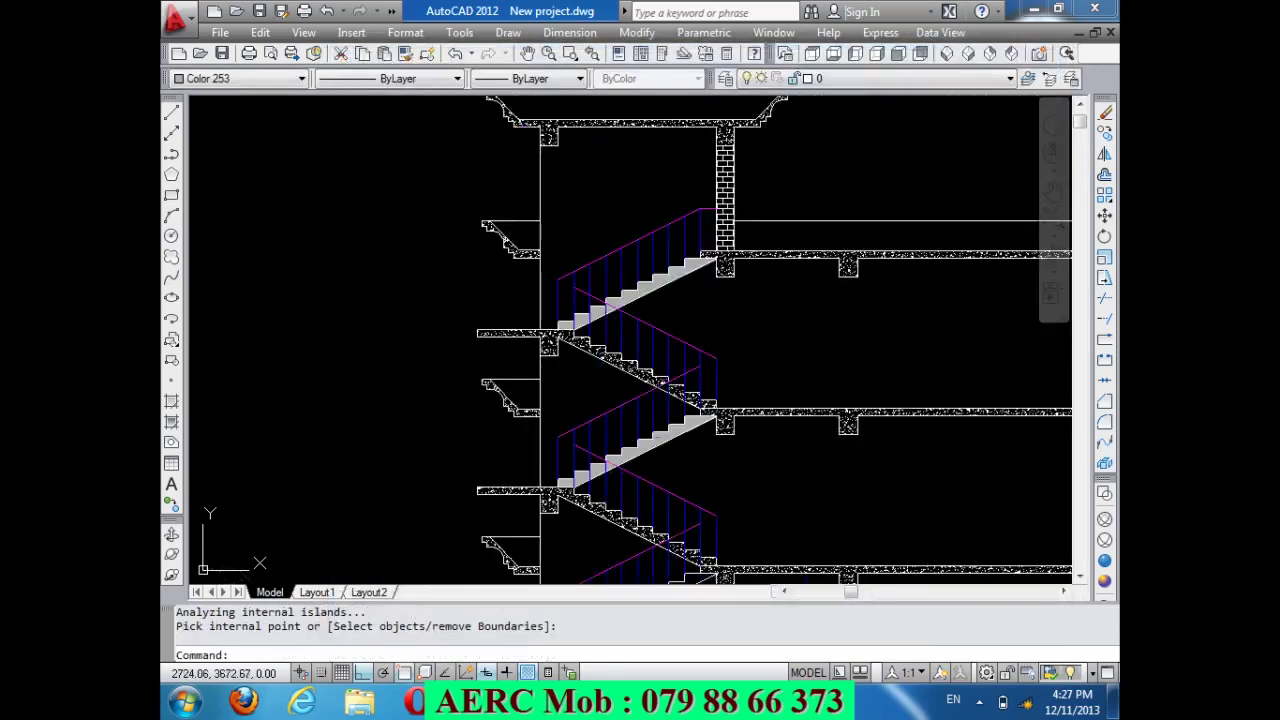
pyautogui.scroll(-3, 601, 270)
pyautogui.scroll(3, 623, 480)
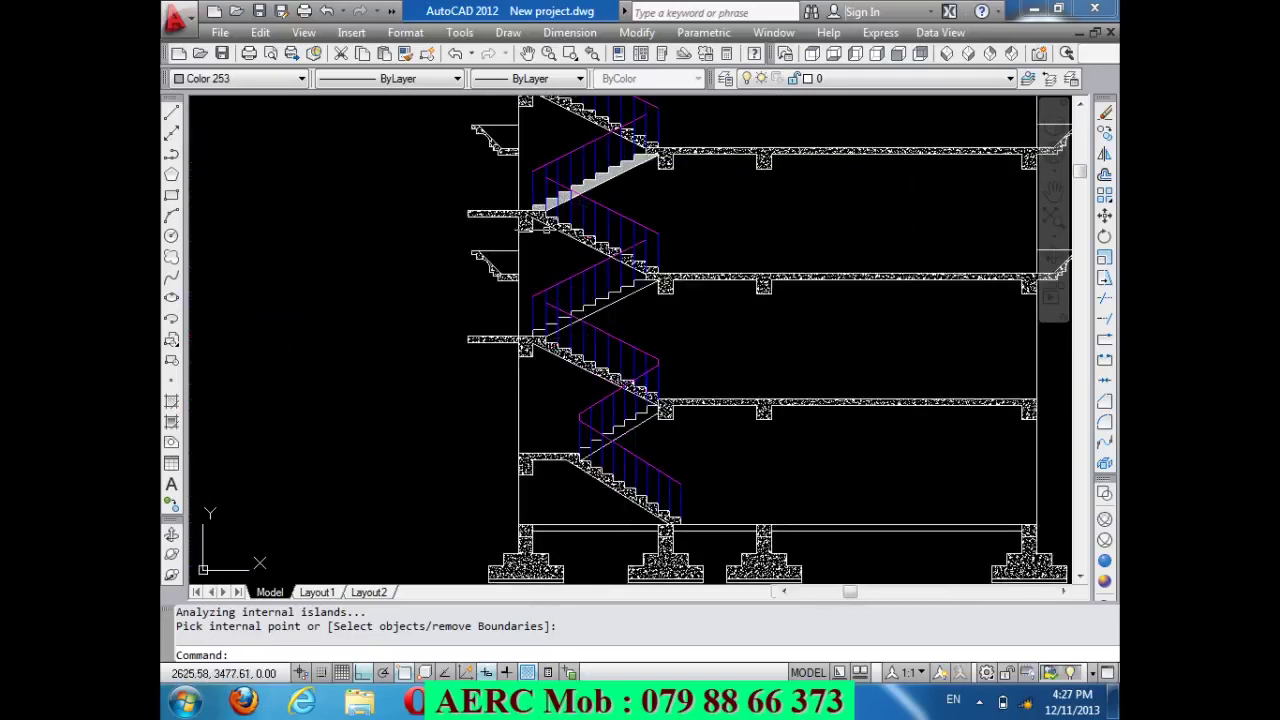
pyautogui.scroll(2, 555, 235)
pyautogui.scroll(2, 560, 245)
pyautogui.scroll(1, 565, 250)
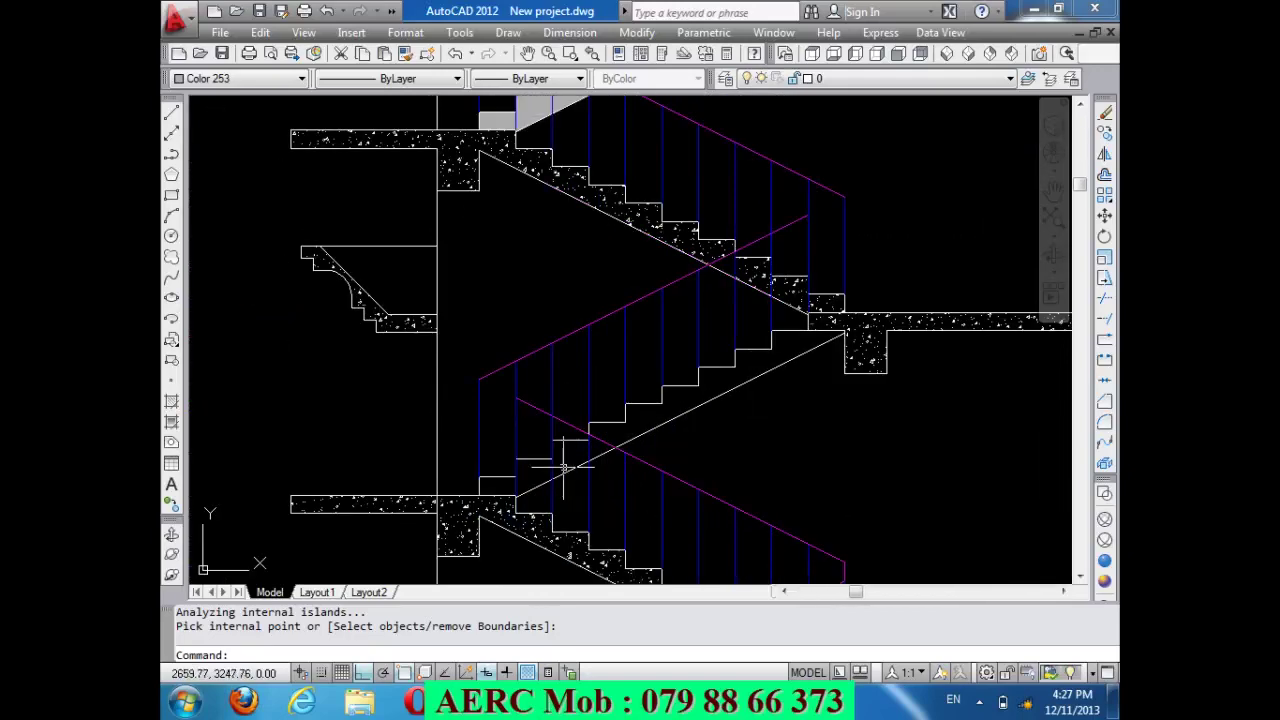
pyautogui.press('Return')
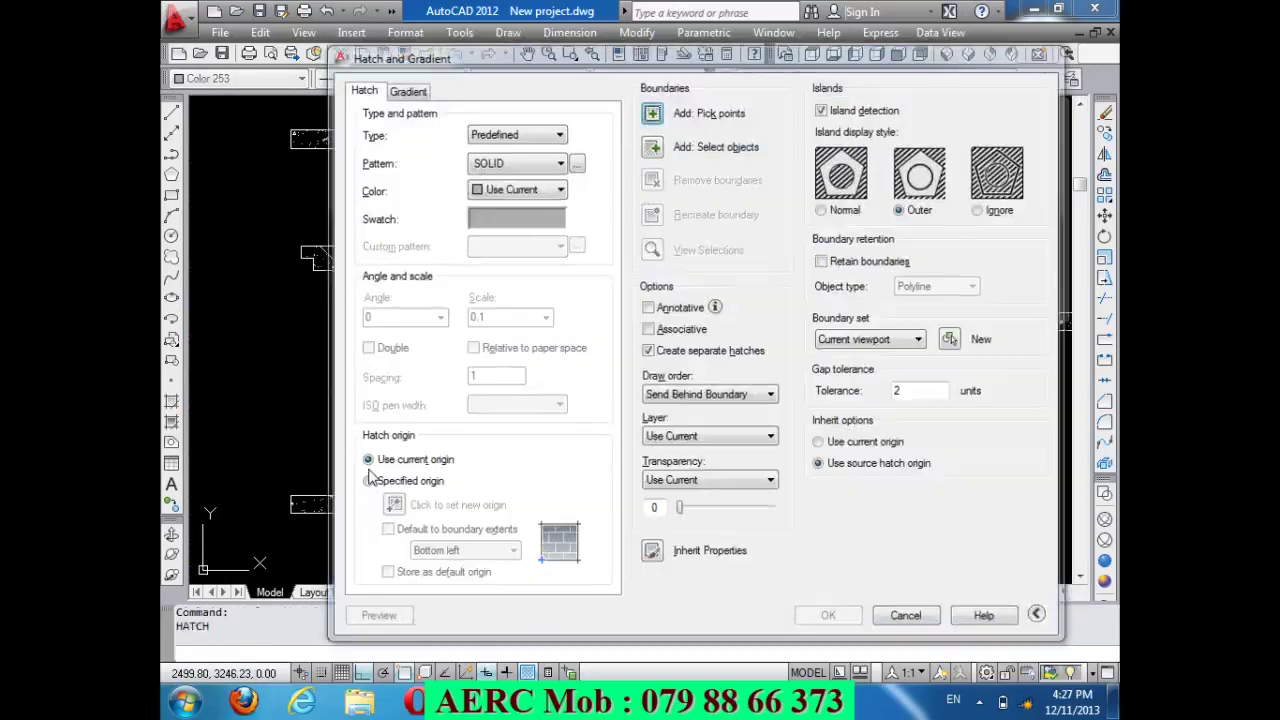
pyautogui.click(615, 170)
pyautogui.click(508, 481)
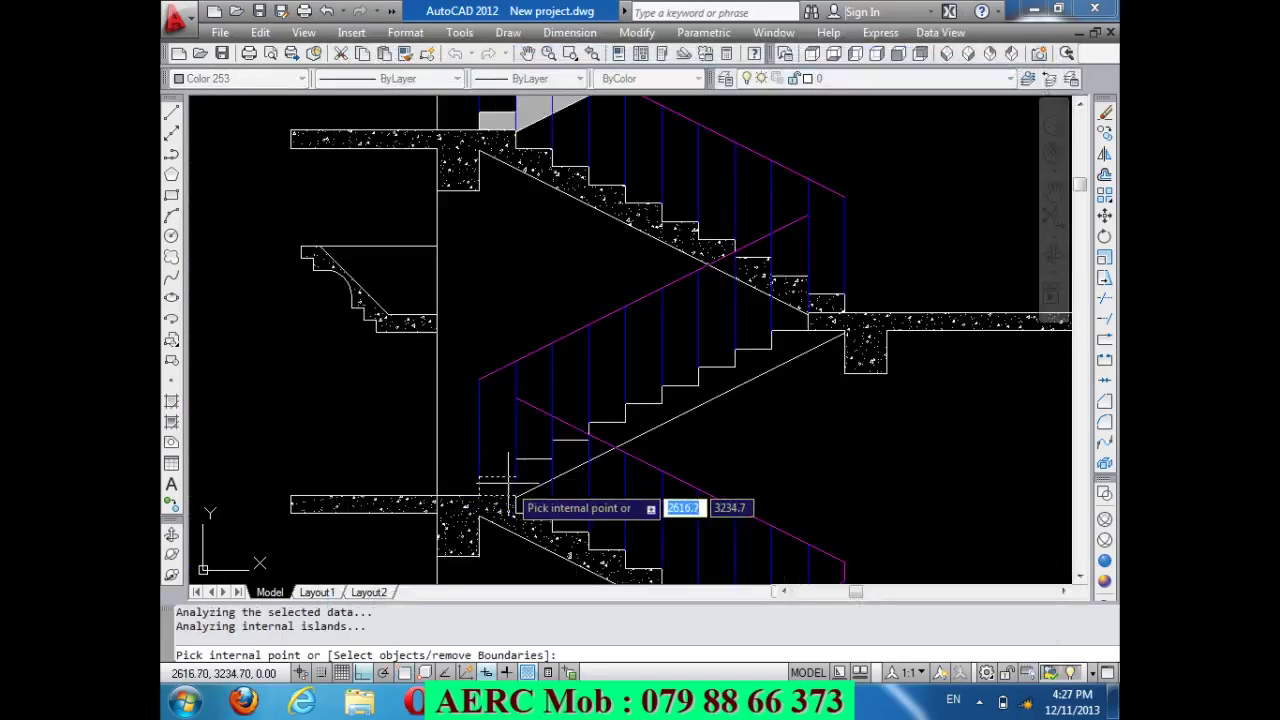
pyautogui.click(568, 455)
pyautogui.click(605, 437)
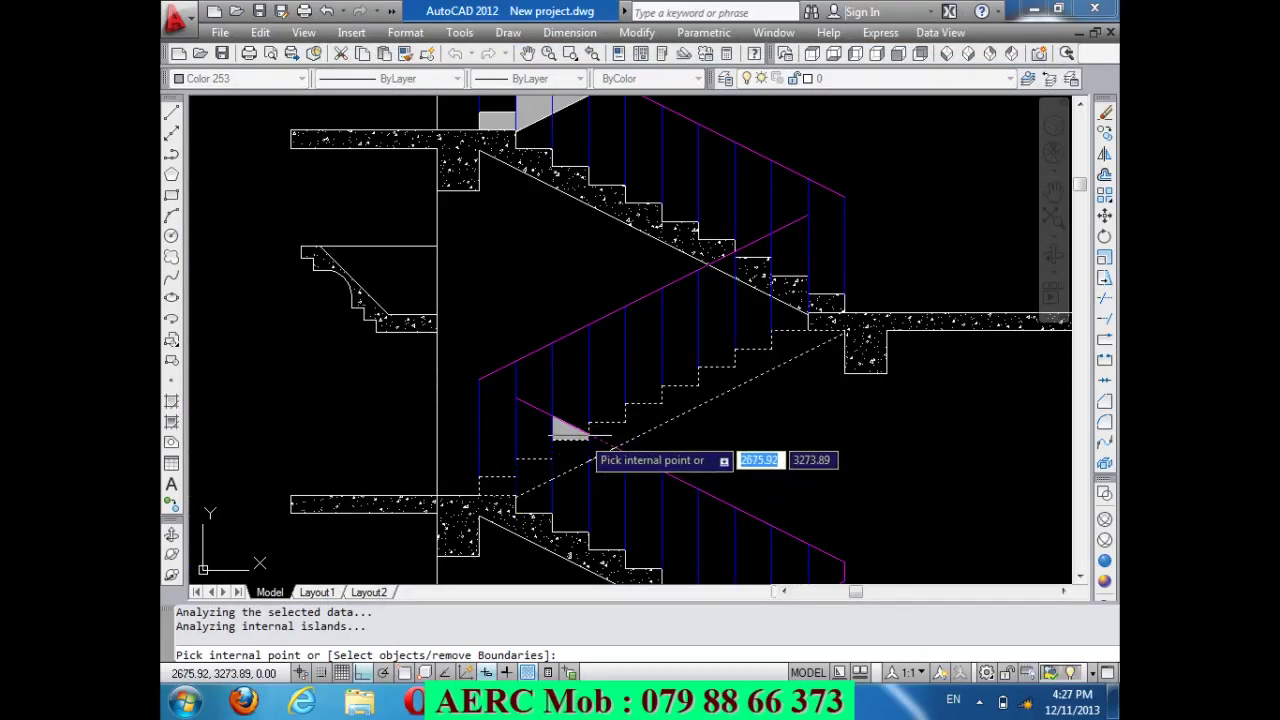
pyautogui.press('Return')
# Fill the steps of the lower and middle flights with solid gray.
pyautogui.scroll(-3, 521, 346)
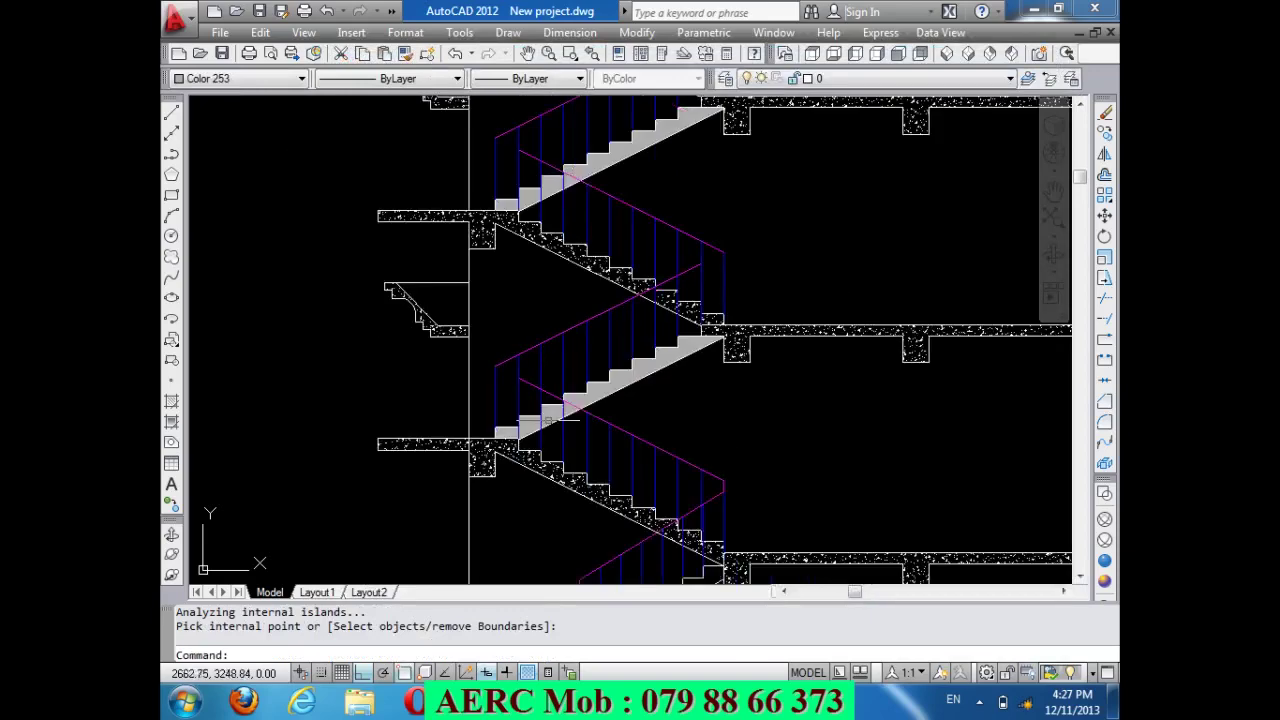
pyautogui.scroll(4, 567, 480)
pyautogui.scroll(-2, 511, 315)
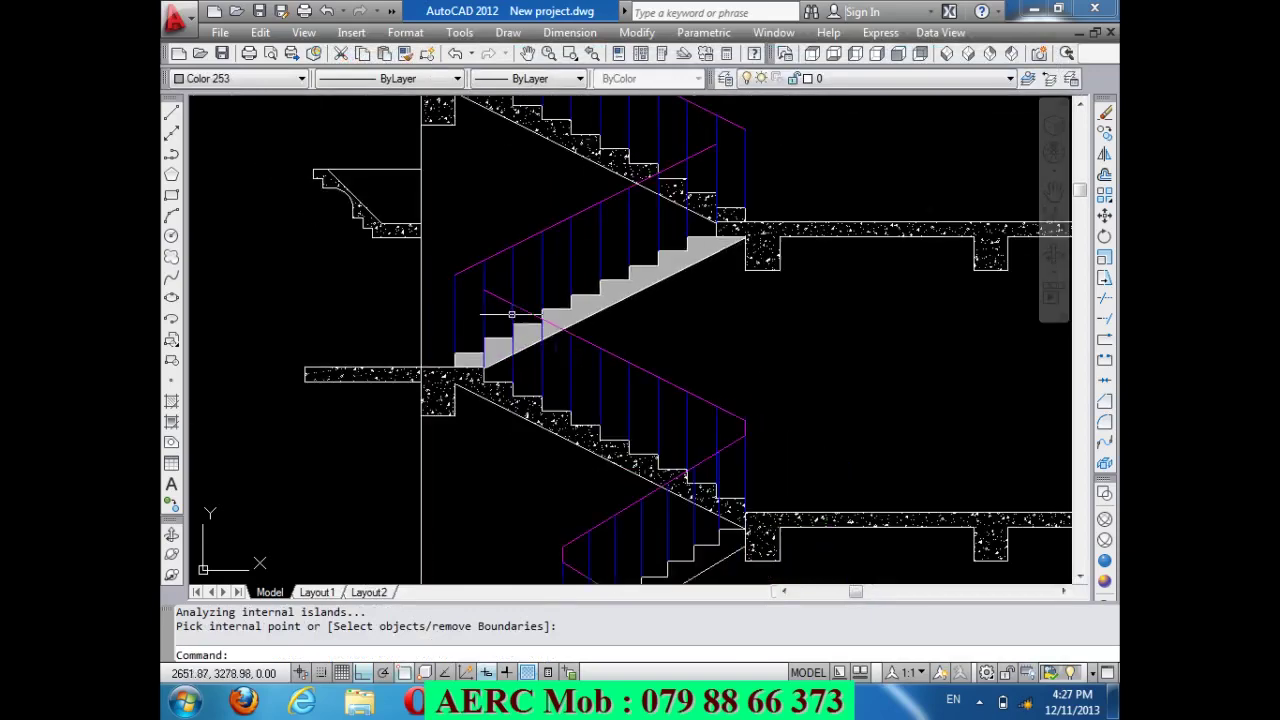
pyautogui.scroll(-3, 527, 311)
pyautogui.scroll(1, 533, 318)
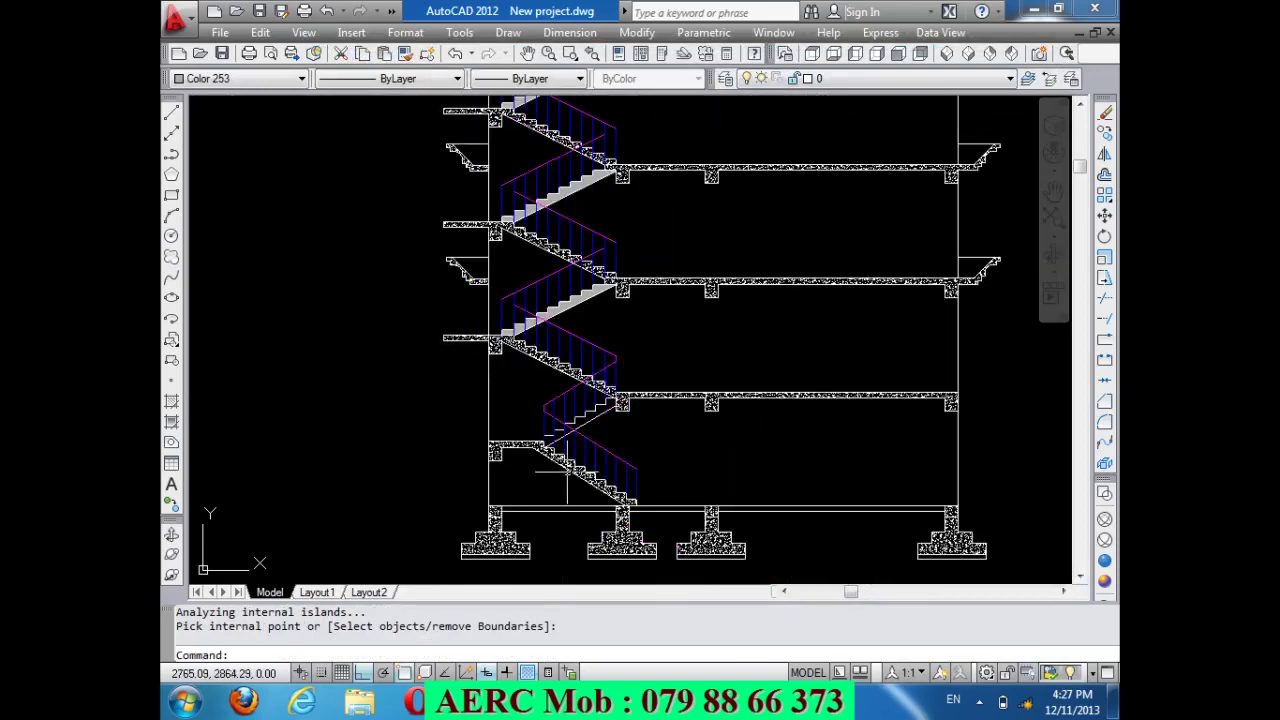
pyautogui.scroll(5, 567, 470)
pyautogui.press('Return')
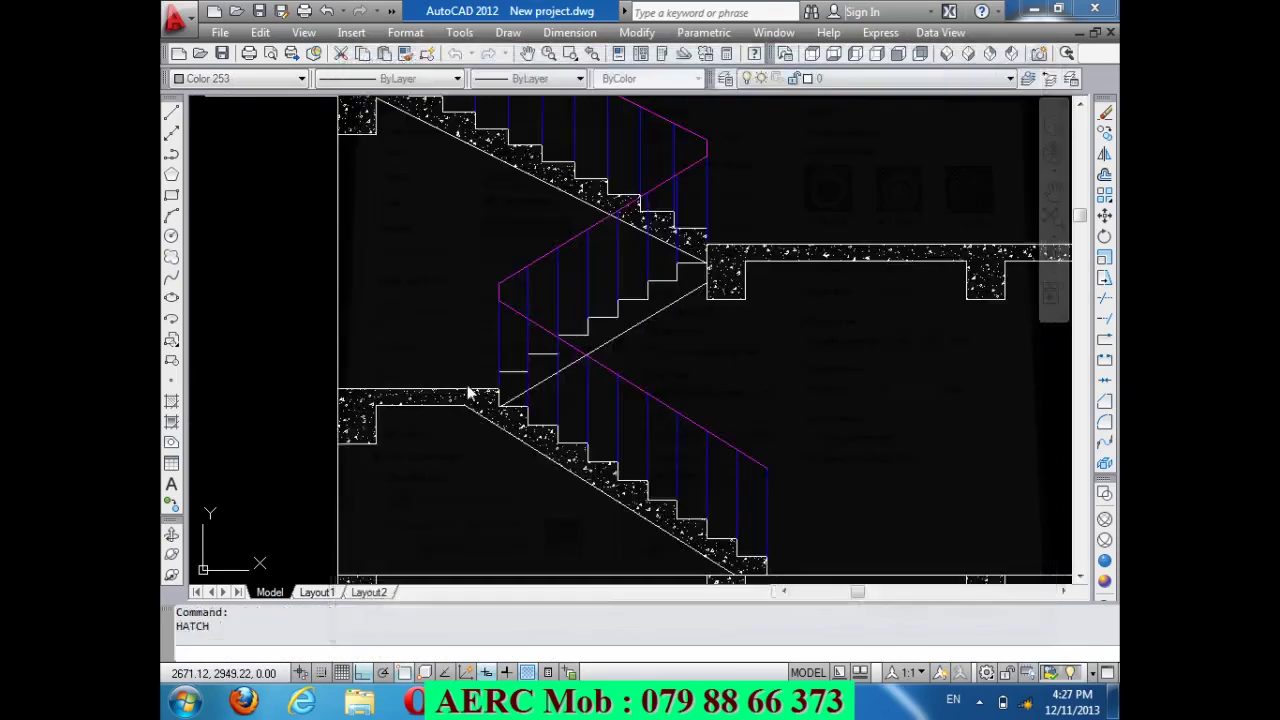
pyautogui.click(513, 372)
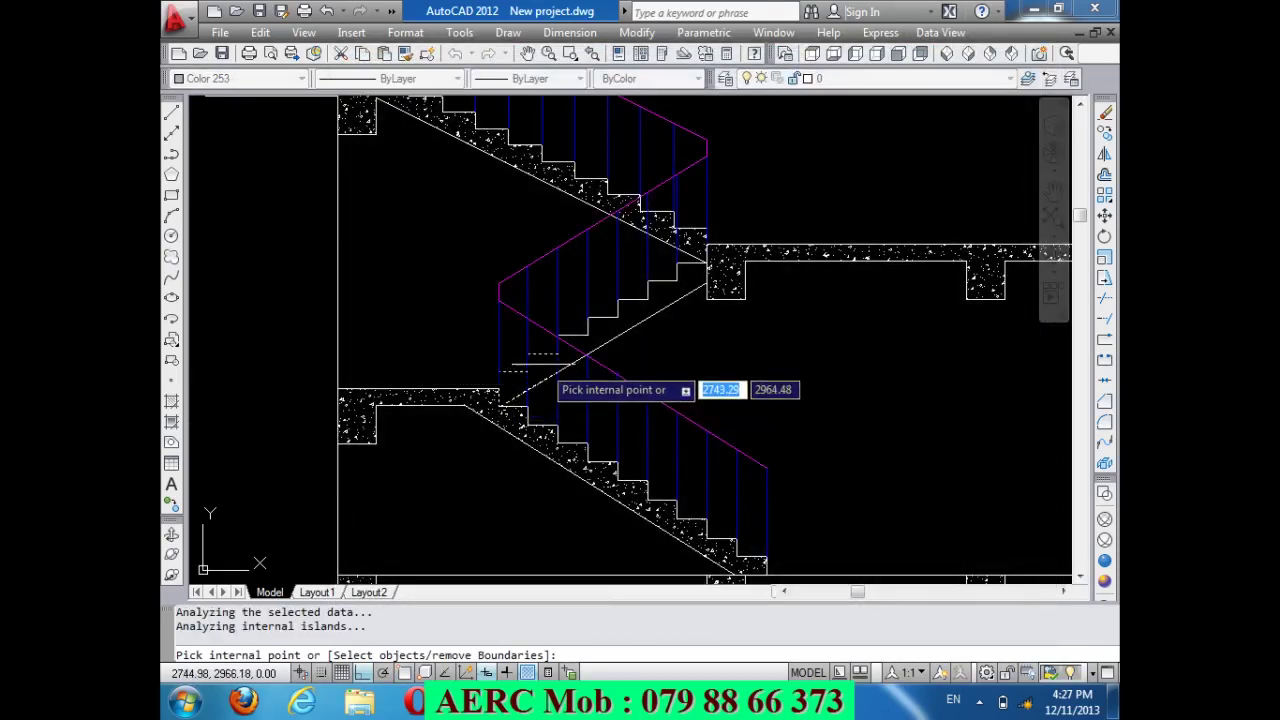
pyautogui.click(584, 344)
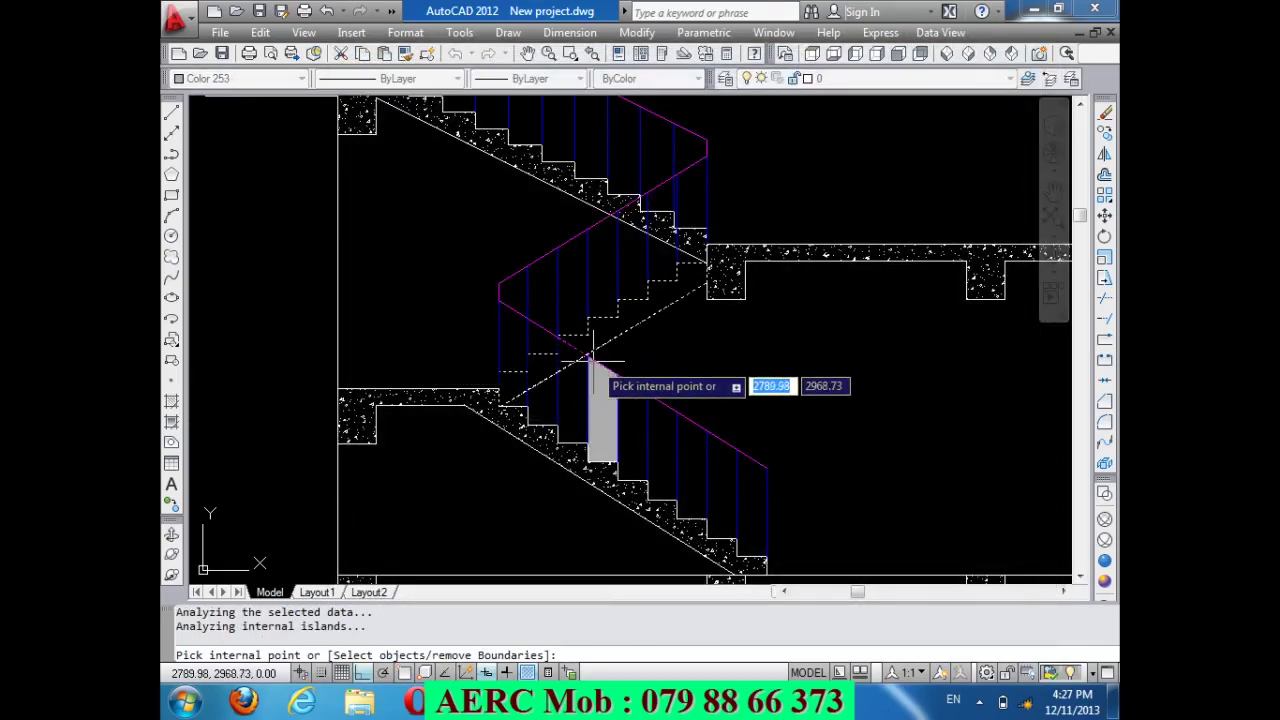
pyautogui.press('Return')
pyautogui.press('Return')
pyautogui.scroll(-4, 526, 346)
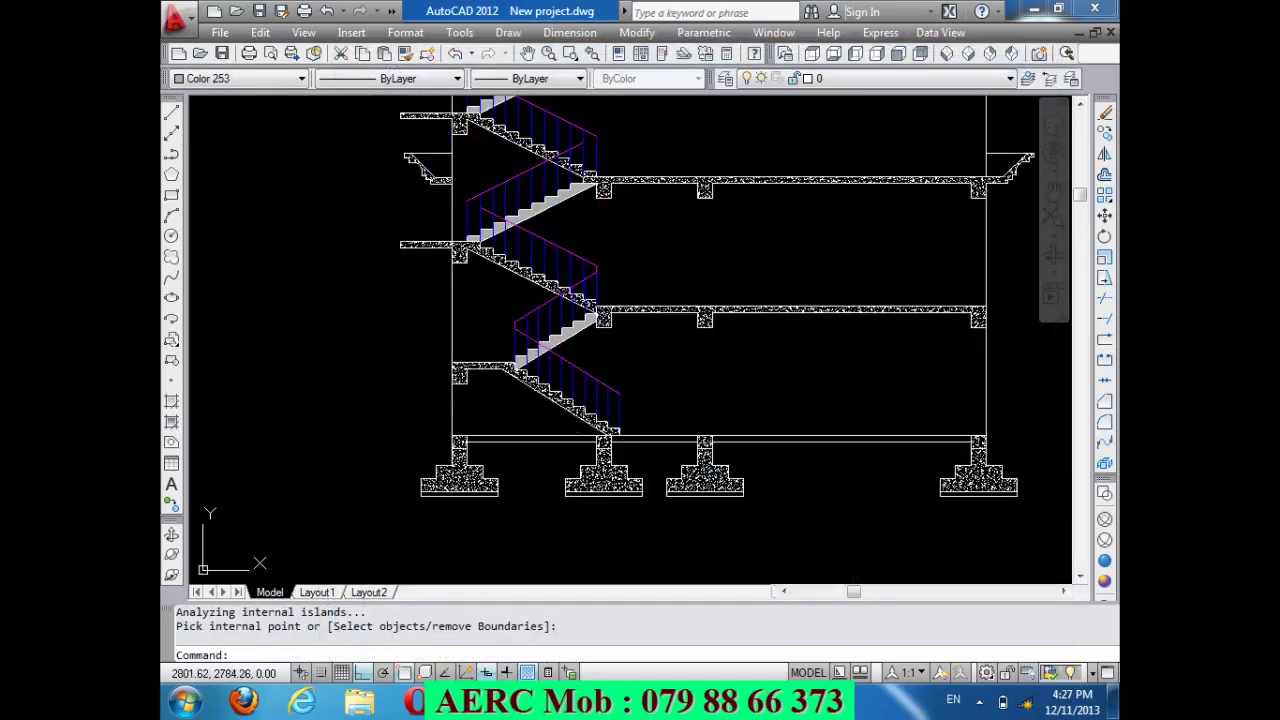
pyautogui.scroll(-2, 580, 328)
pyautogui.scroll(-2, 580, 328)
pyautogui.scroll(4, 531, 178)
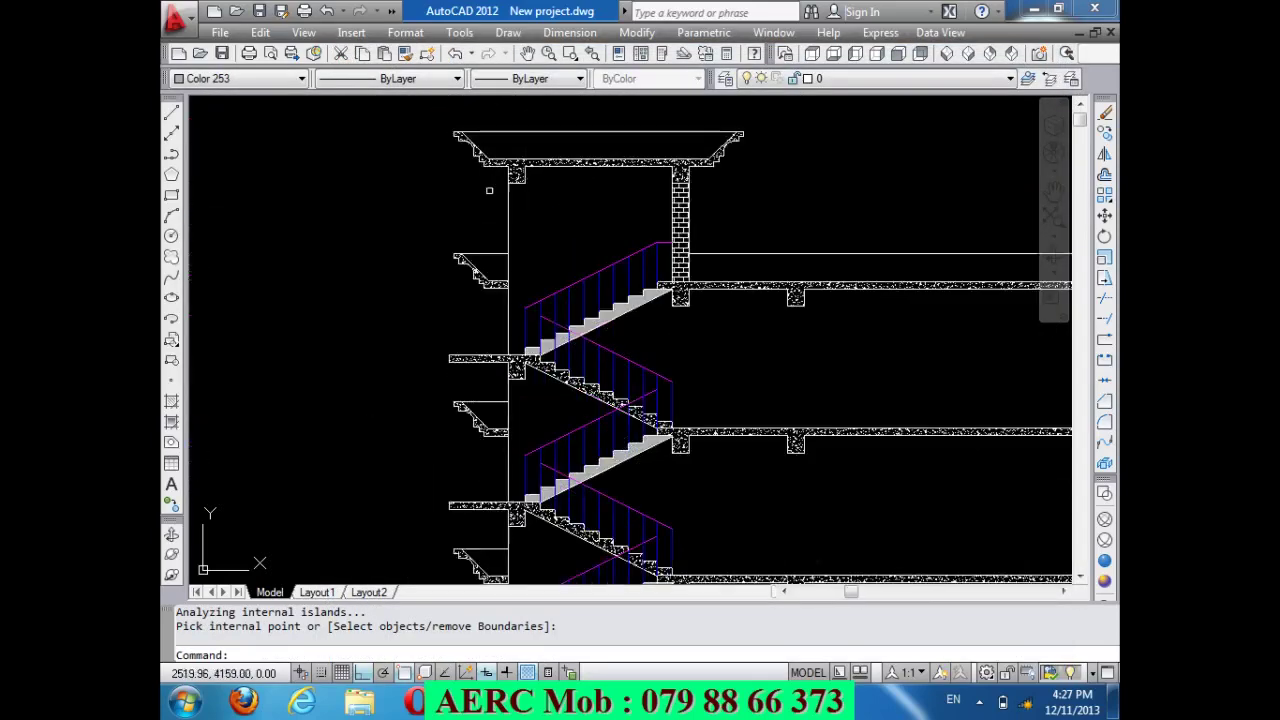
pyautogui.scroll(-2, 453, 196)
pyautogui.scroll(-2, 453, 196)
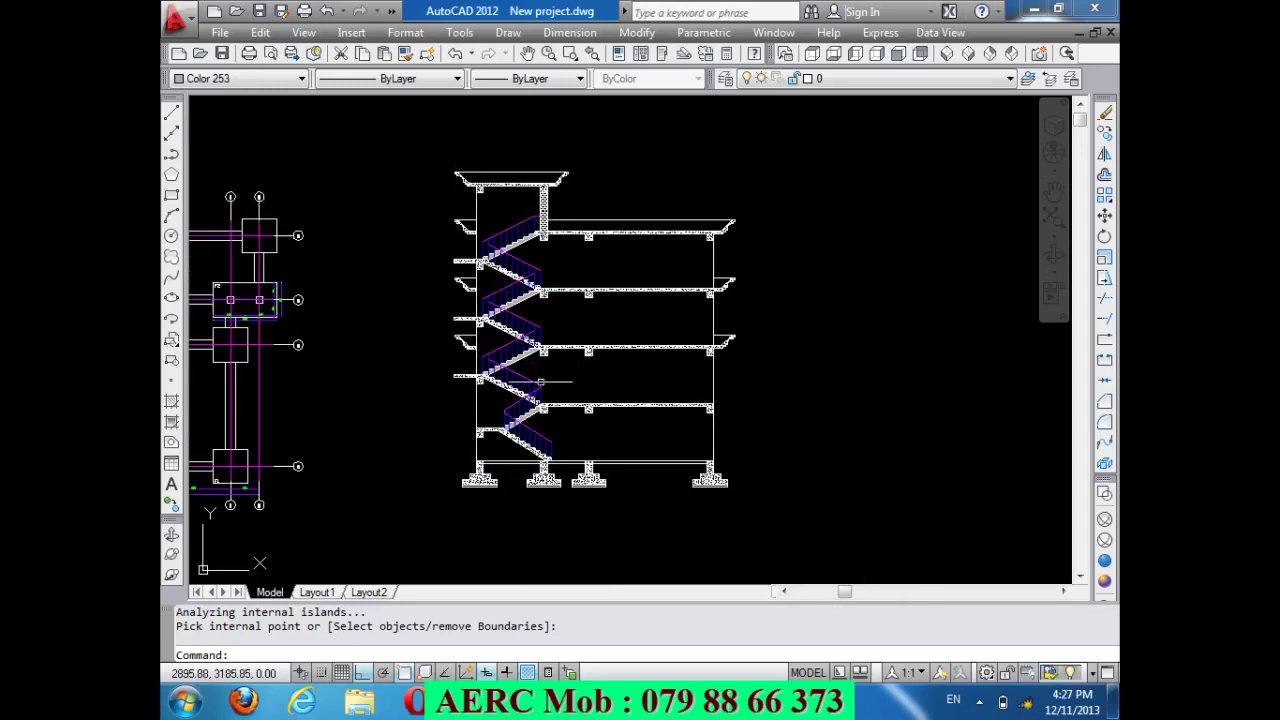
pyautogui.scroll(2, 552, 428)
pyautogui.scroll(2, 553, 425)
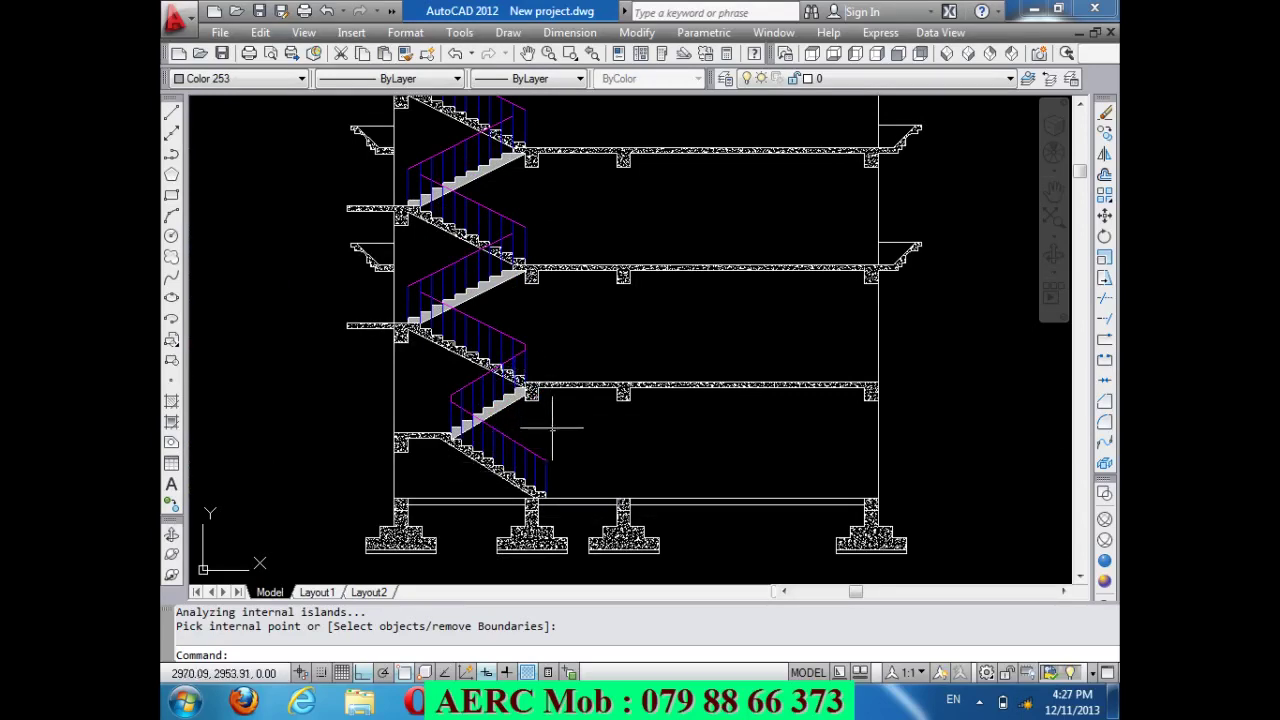
pyautogui.scroll(-2, 551, 428)
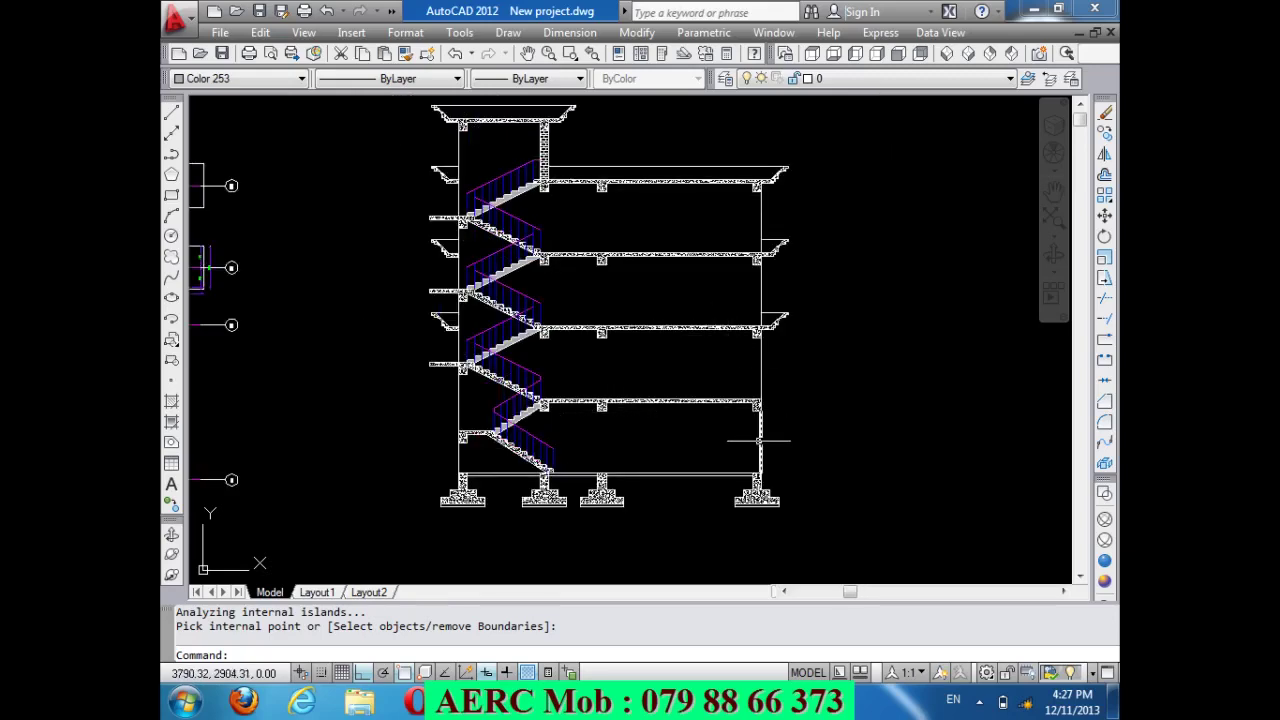
pyautogui.scroll(3, 759, 440)
pyautogui.scroll(2, 758, 435)
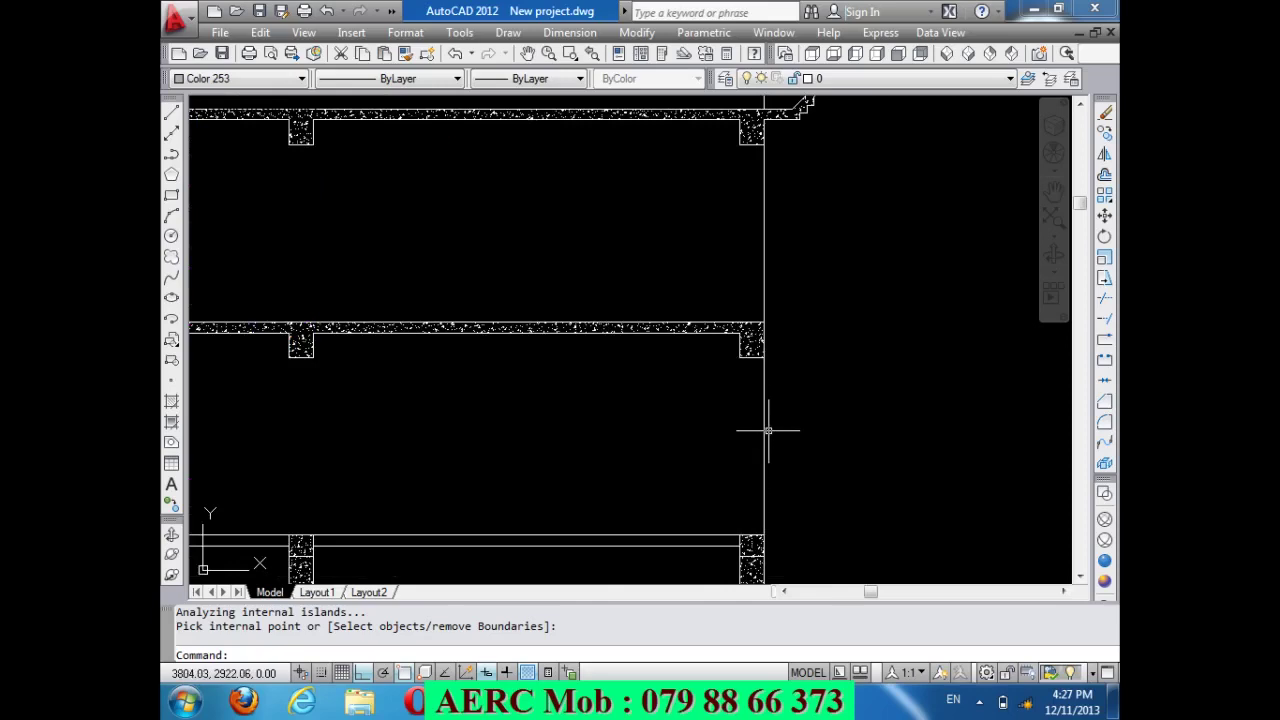
pyautogui.write('o')
# Cancel the pending offset and set the current colour back to ByLayer.
pyautogui.press('Return')
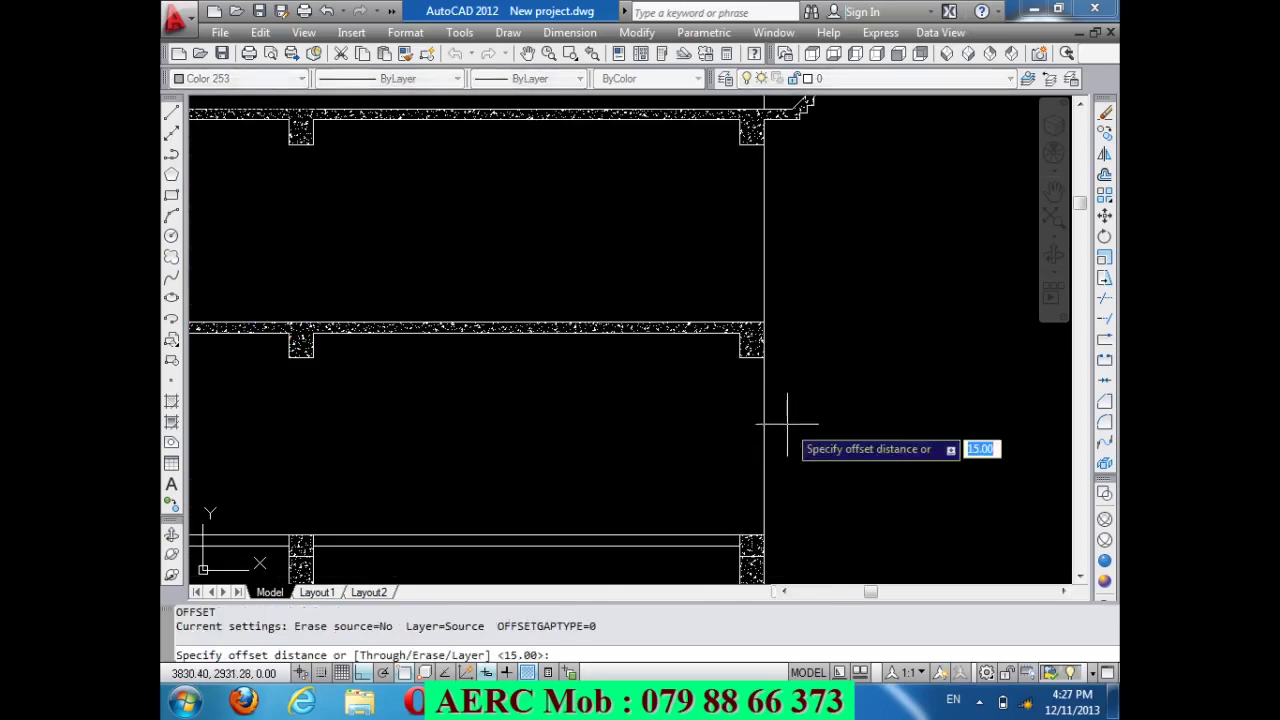
pyautogui.write('1')
pyautogui.press('Escape')
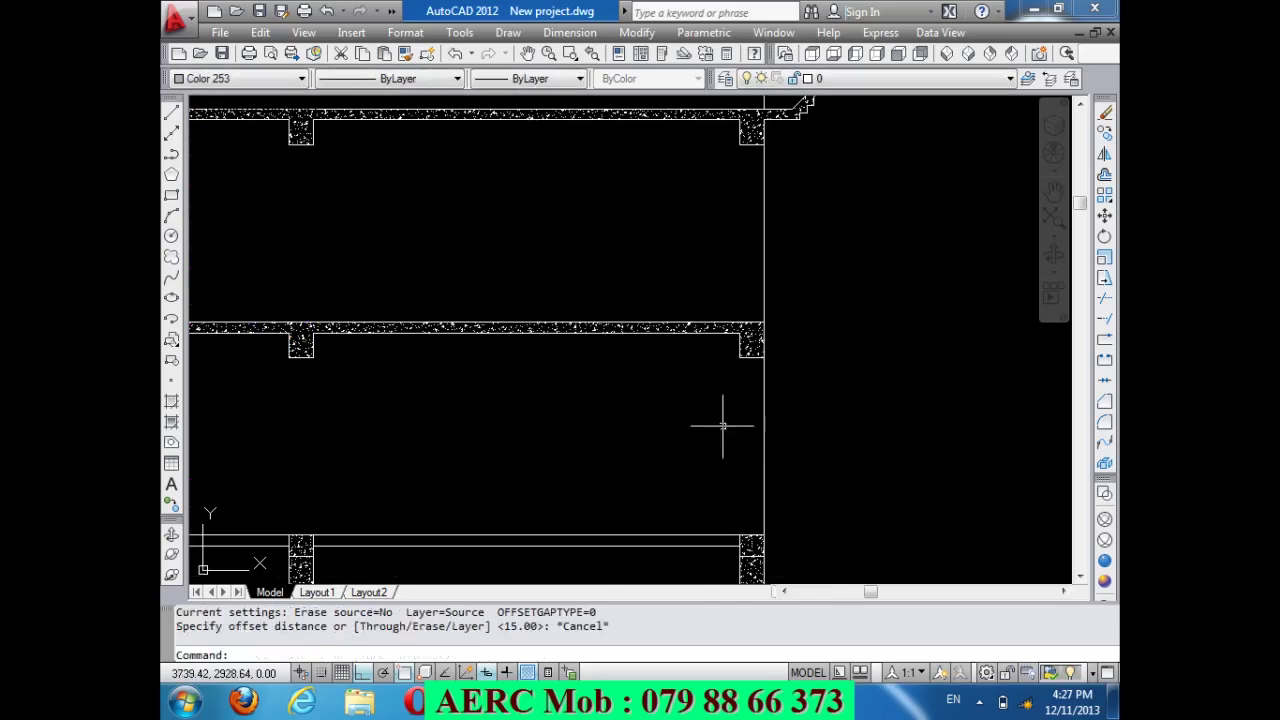
pyautogui.click(234, 77)
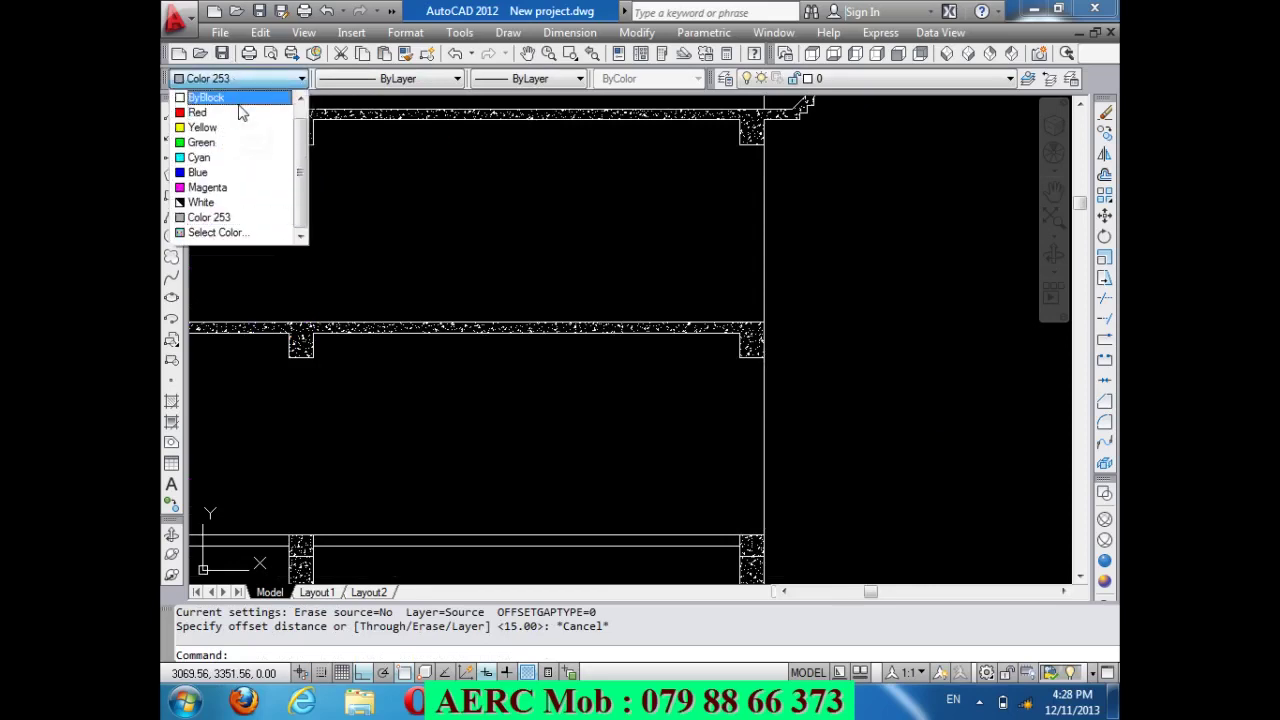
pyautogui.click(224, 99)
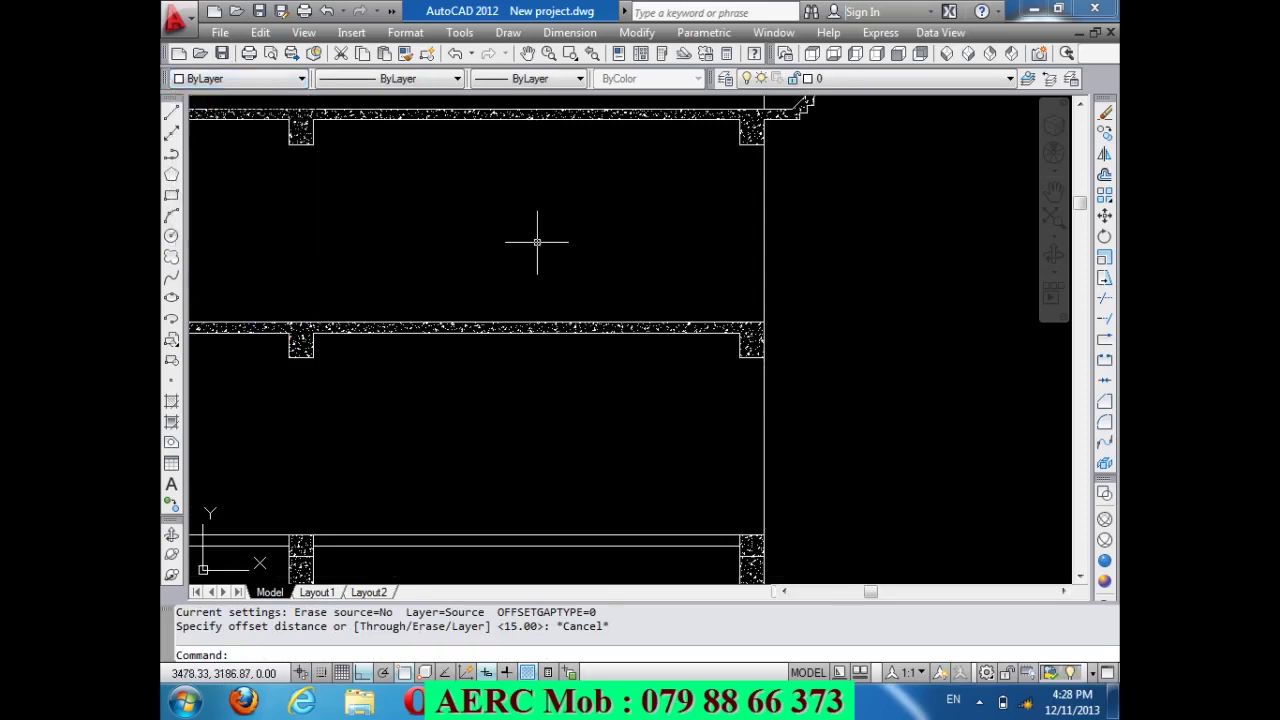
# Offset the right and left stair-side wall lines 35 units toward the inside.
pyautogui.write('o')
pyautogui.press('Return')
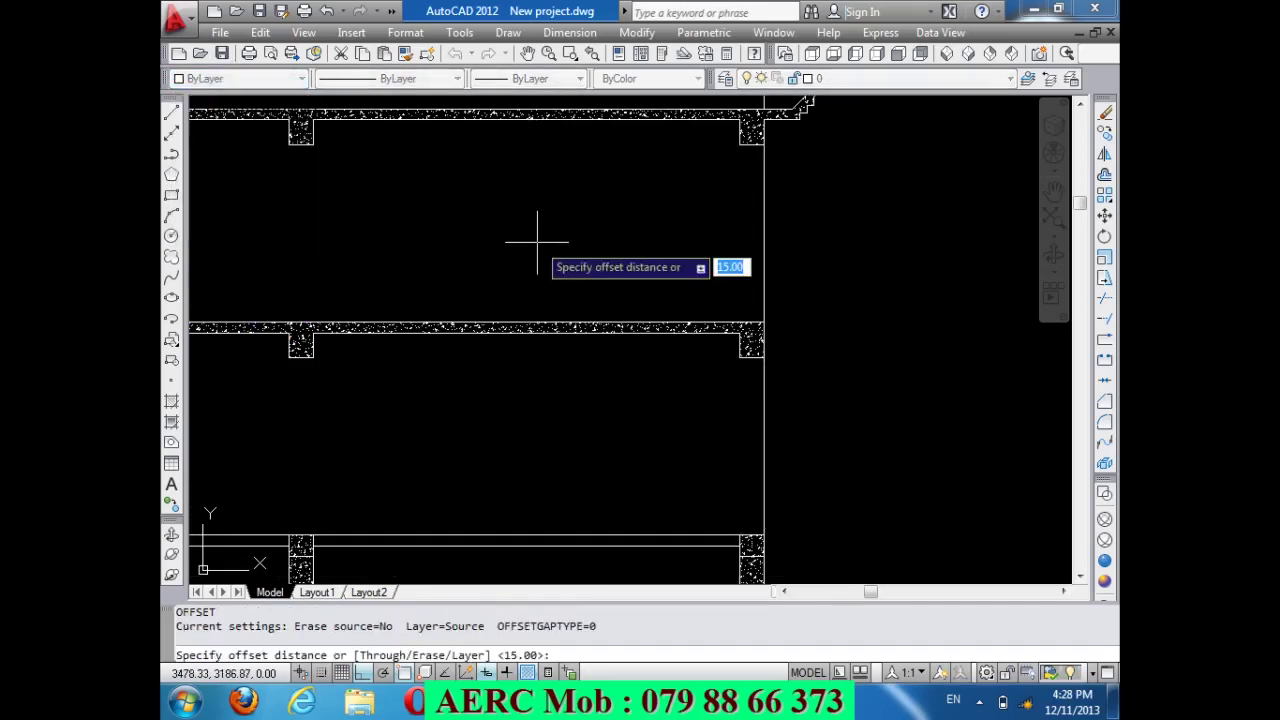
pyautogui.press('Return')
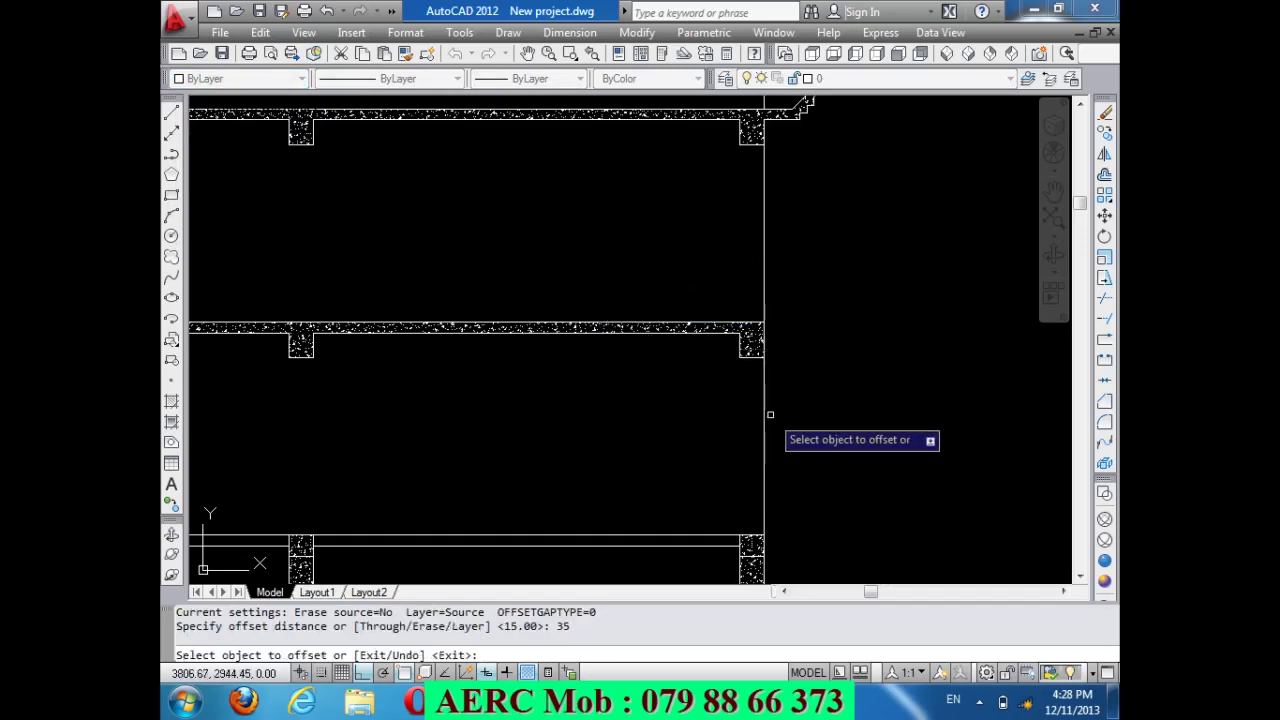
pyautogui.click(764, 417)
pyautogui.click(745, 416)
pyautogui.scroll(-3, 780, 395)
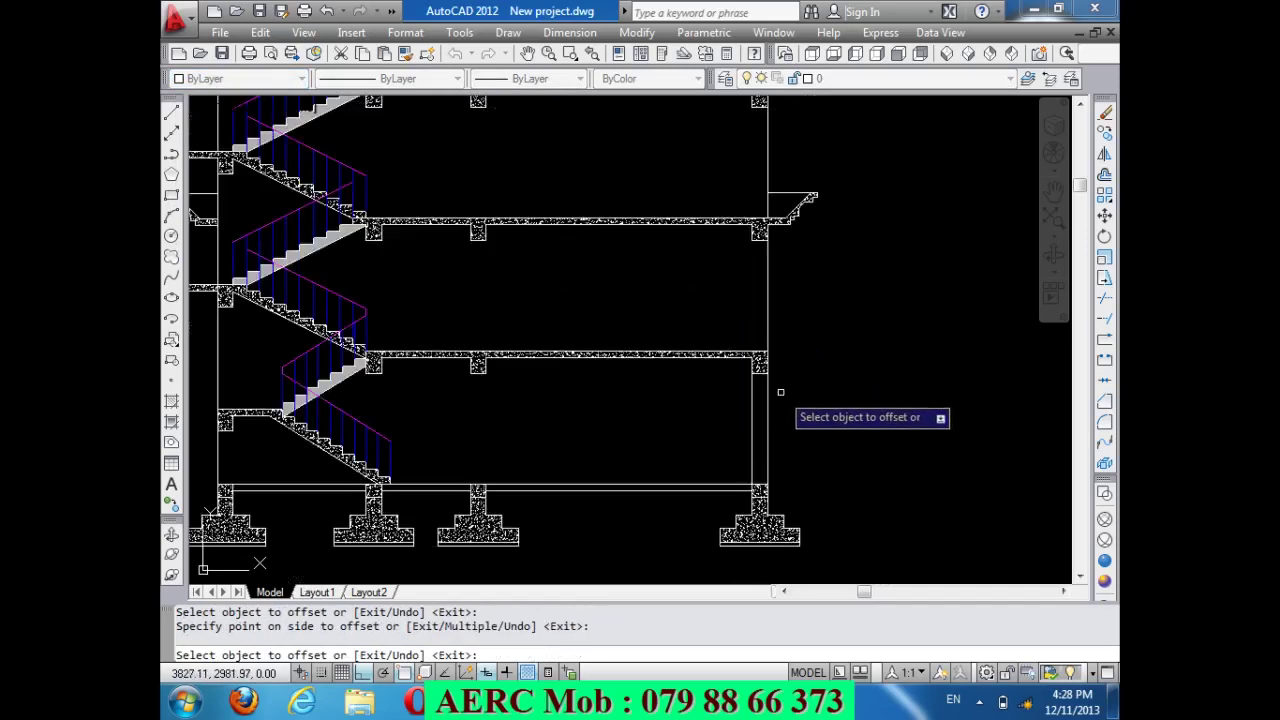
pyautogui.scroll(-2, 767, 407)
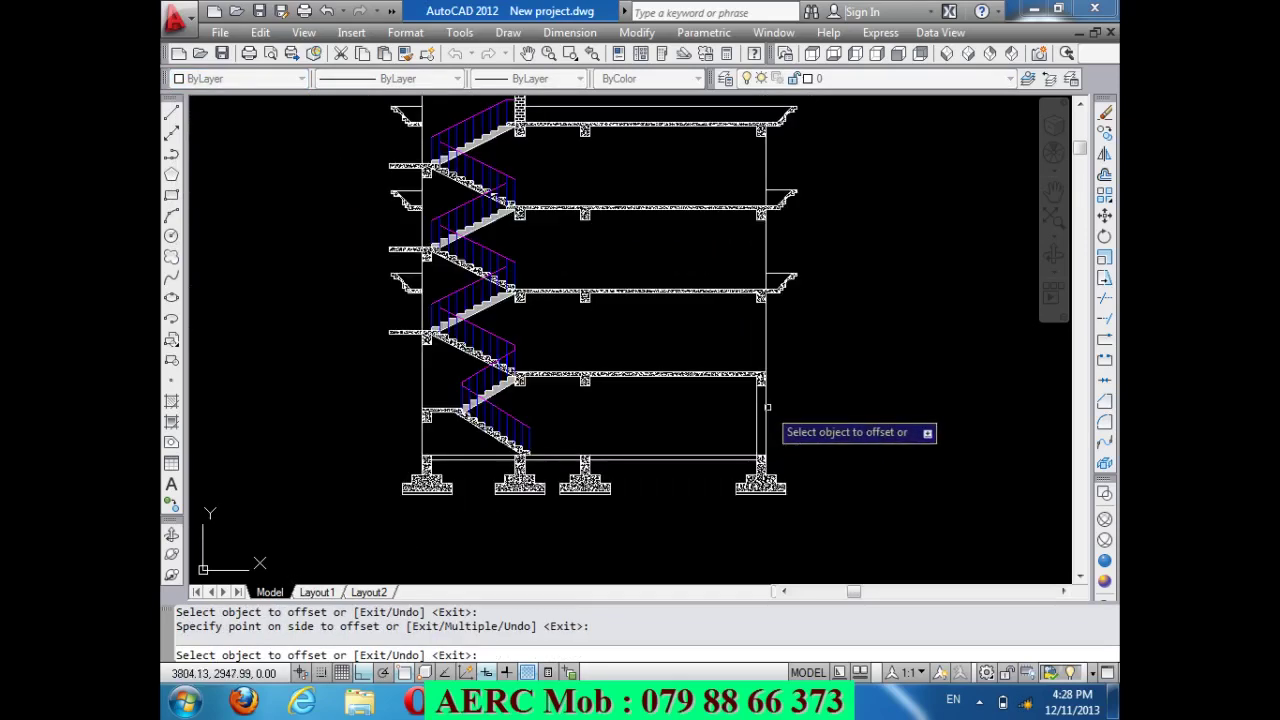
pyautogui.click(423, 450)
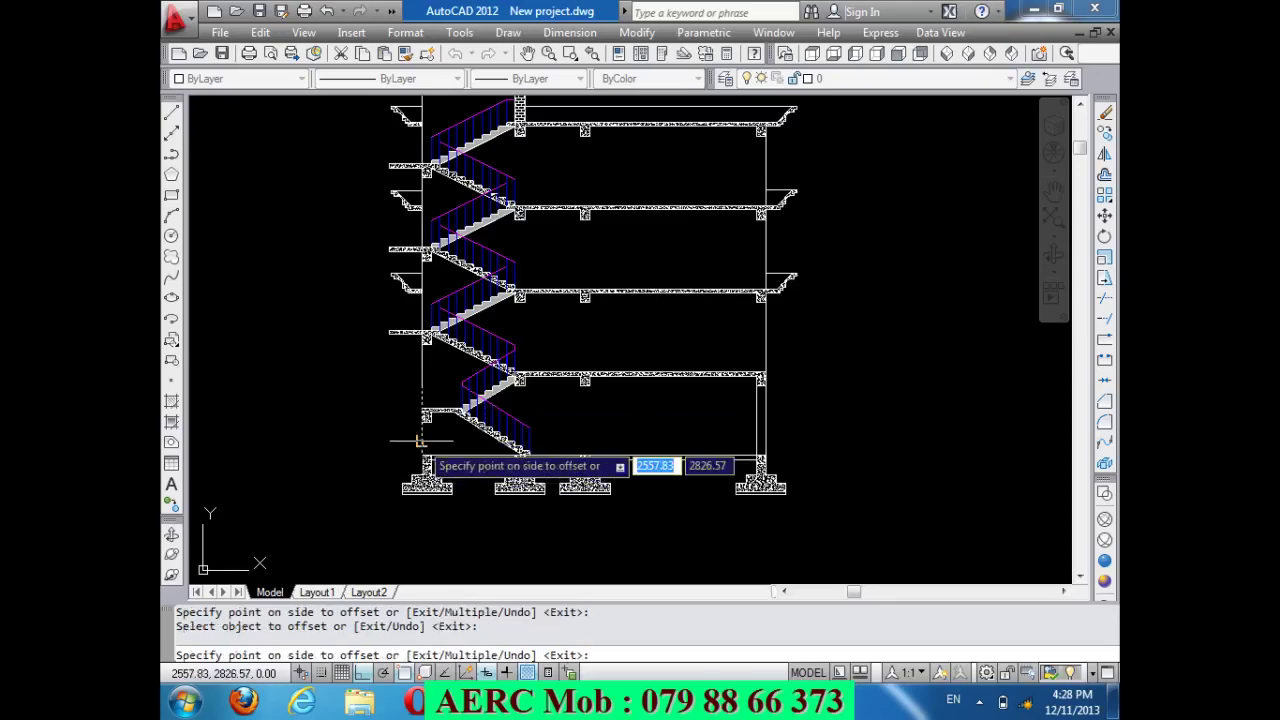
pyautogui.click(468, 443)
pyautogui.scroll(2, 450, 412)
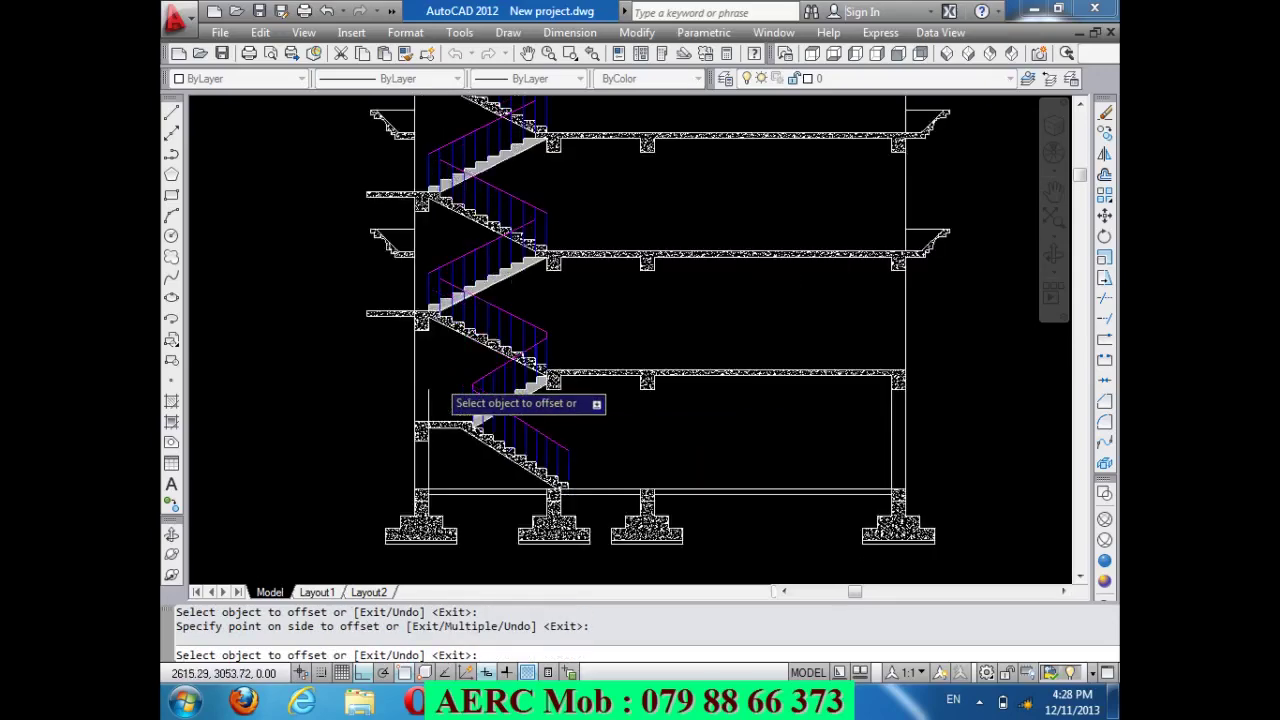
pyautogui.scroll(1, 445, 410)
pyautogui.press('Escape')
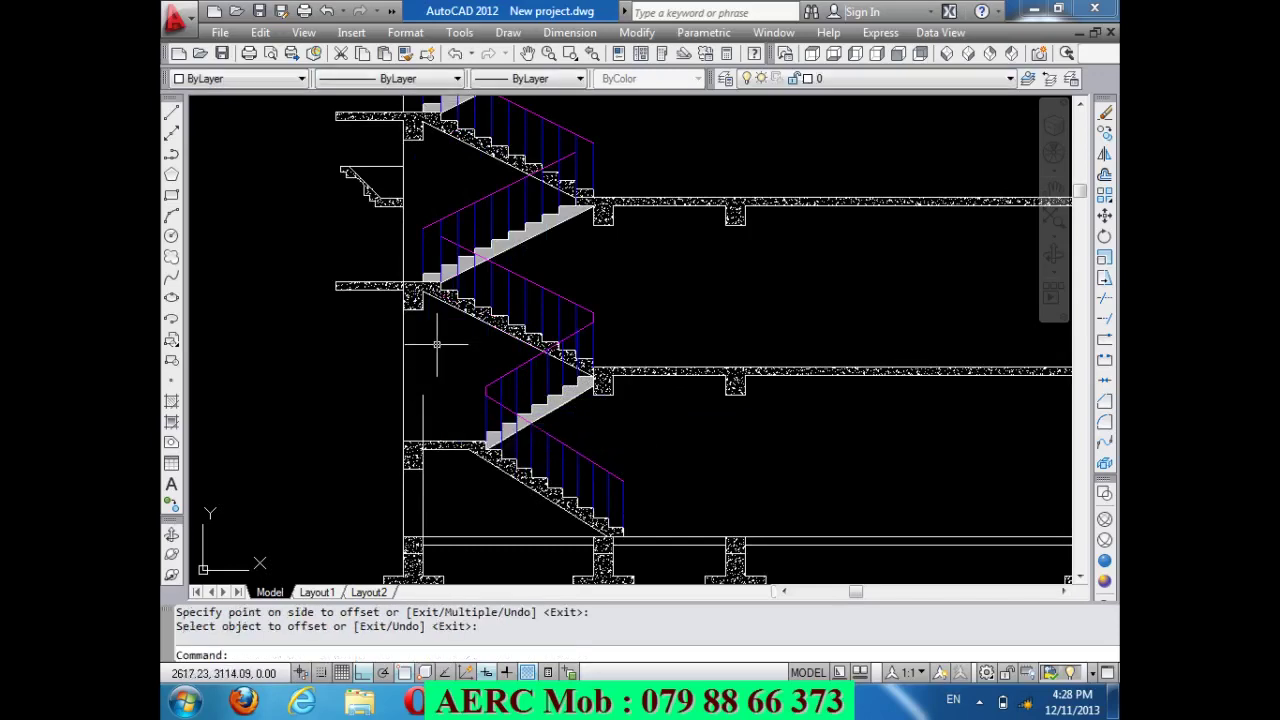
pyautogui.scroll(2, 435, 342)
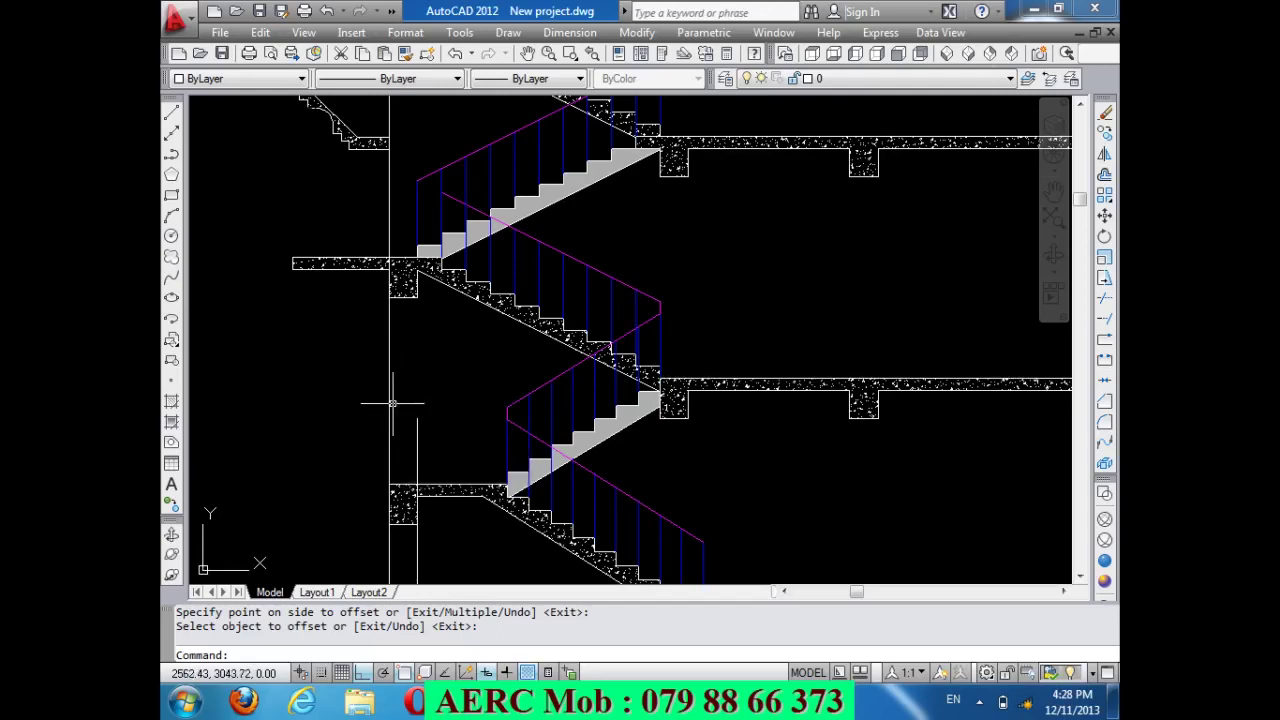
pyautogui.write('L')
# Draw a horizontal landing line from the slab edge beside the stair to the left wall.
pyautogui.press('Return')
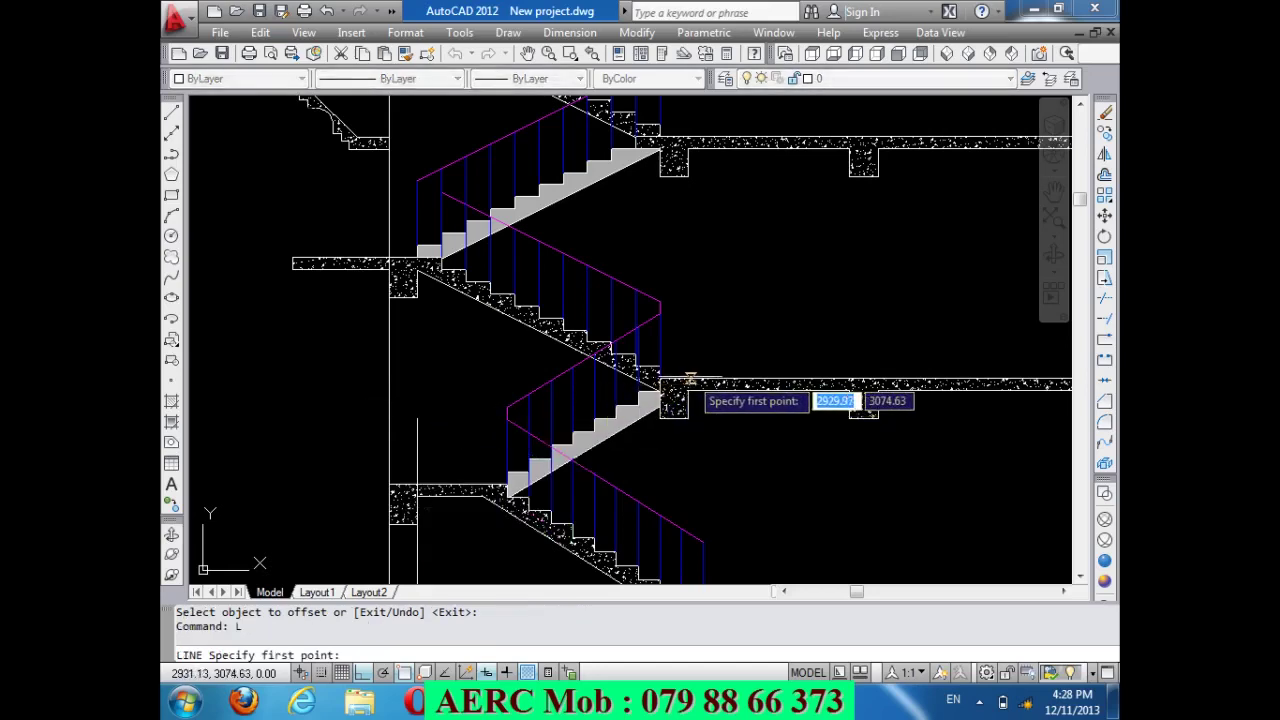
pyautogui.click(693, 382)
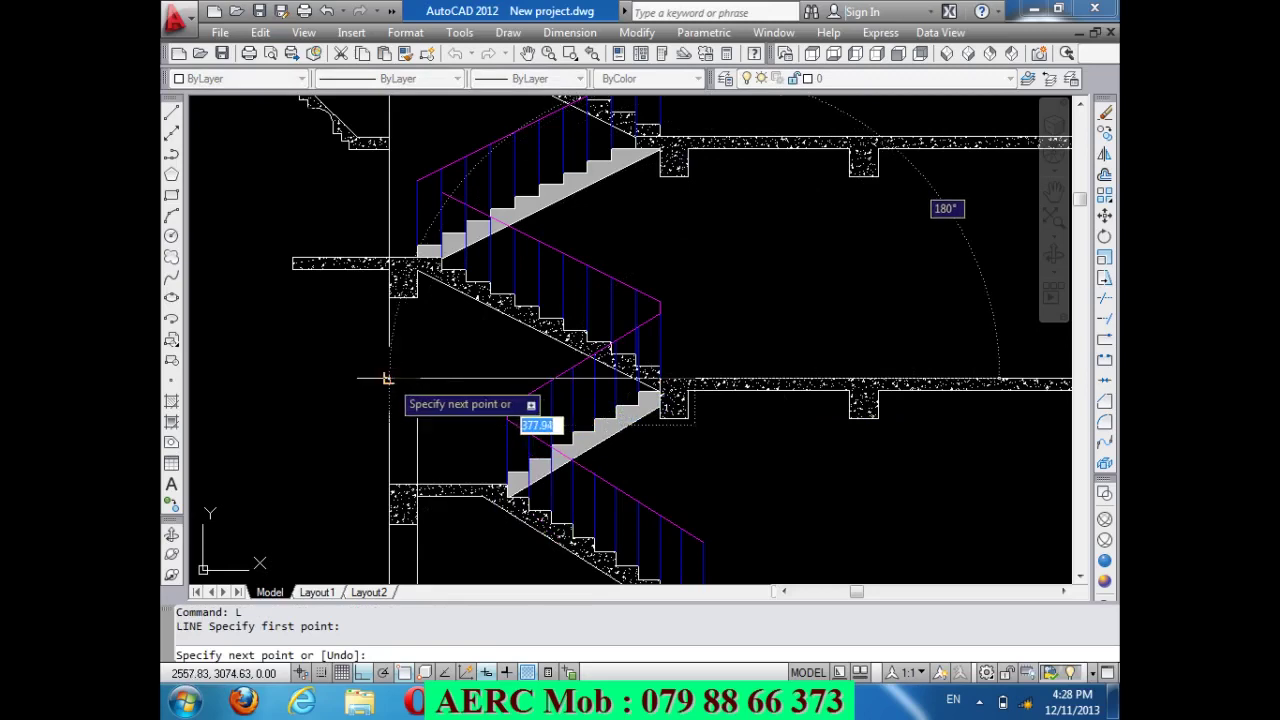
pyautogui.click(389, 379)
pyautogui.press('Return')
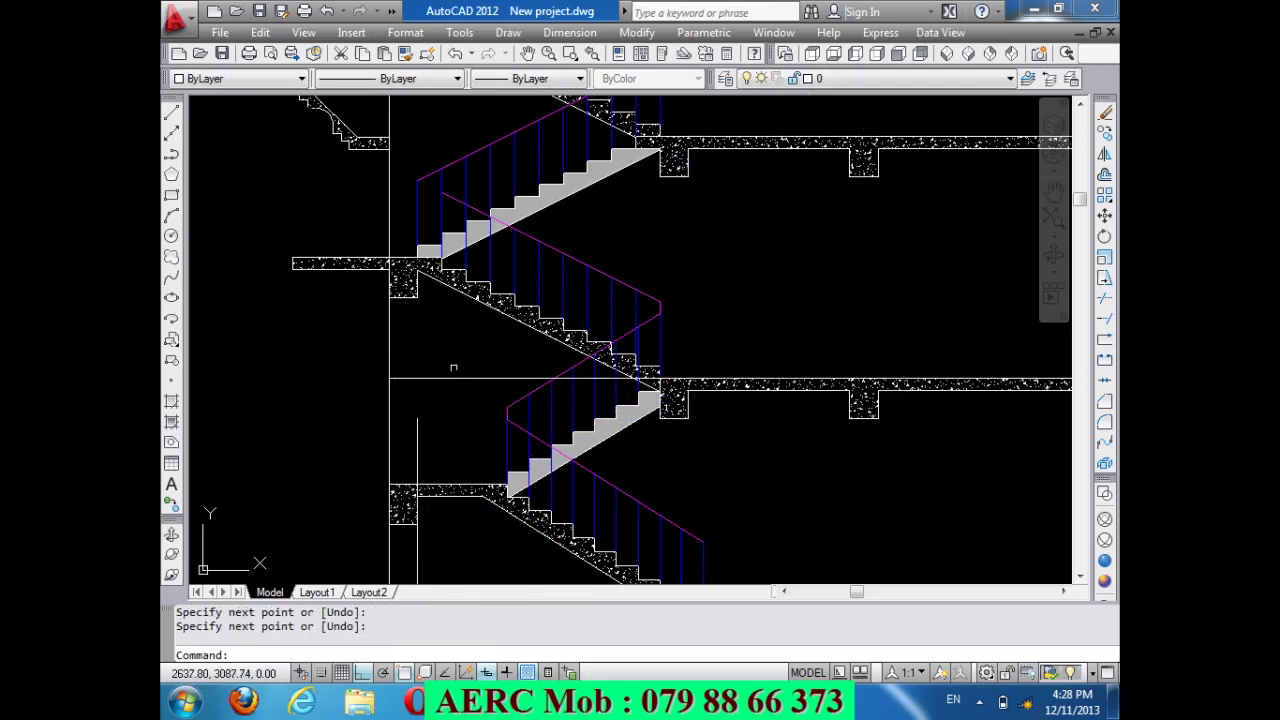
pyautogui.write('ex')
# Extend the inner wall line up to the new landing line.
pyautogui.press('Return')
pyautogui.press('Return')
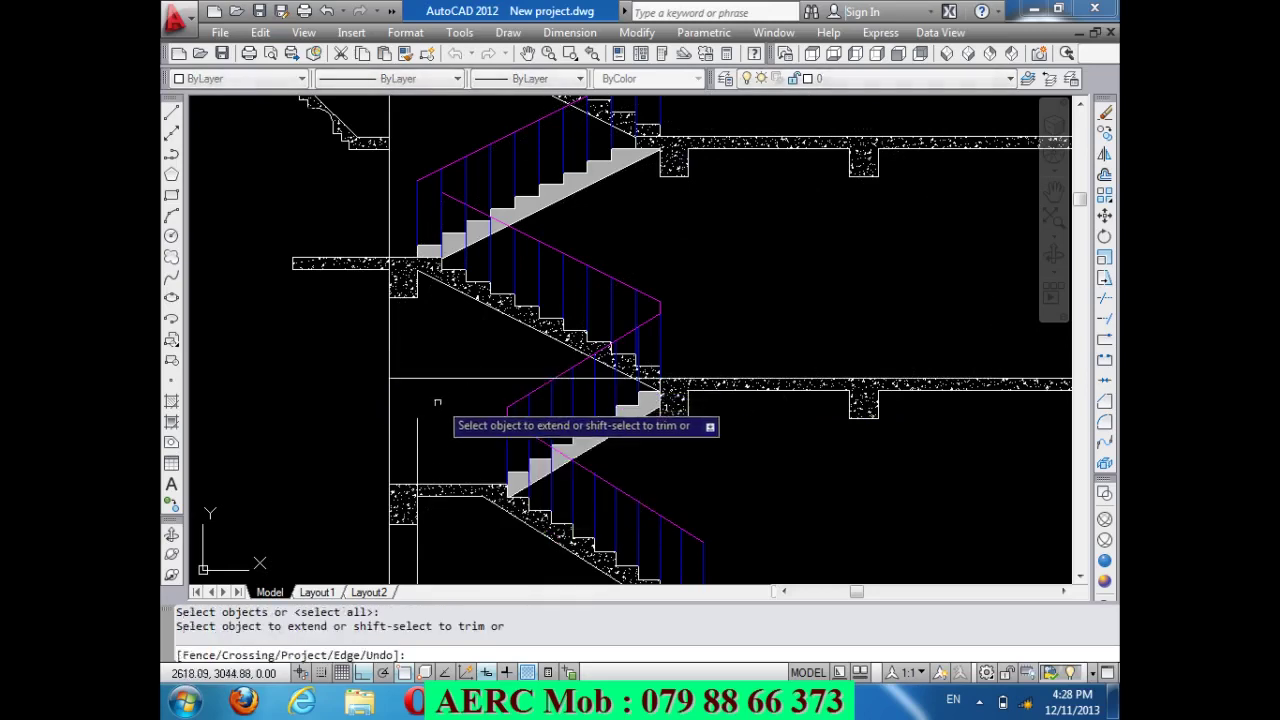
pyautogui.click(417, 436)
pyautogui.press('Return')
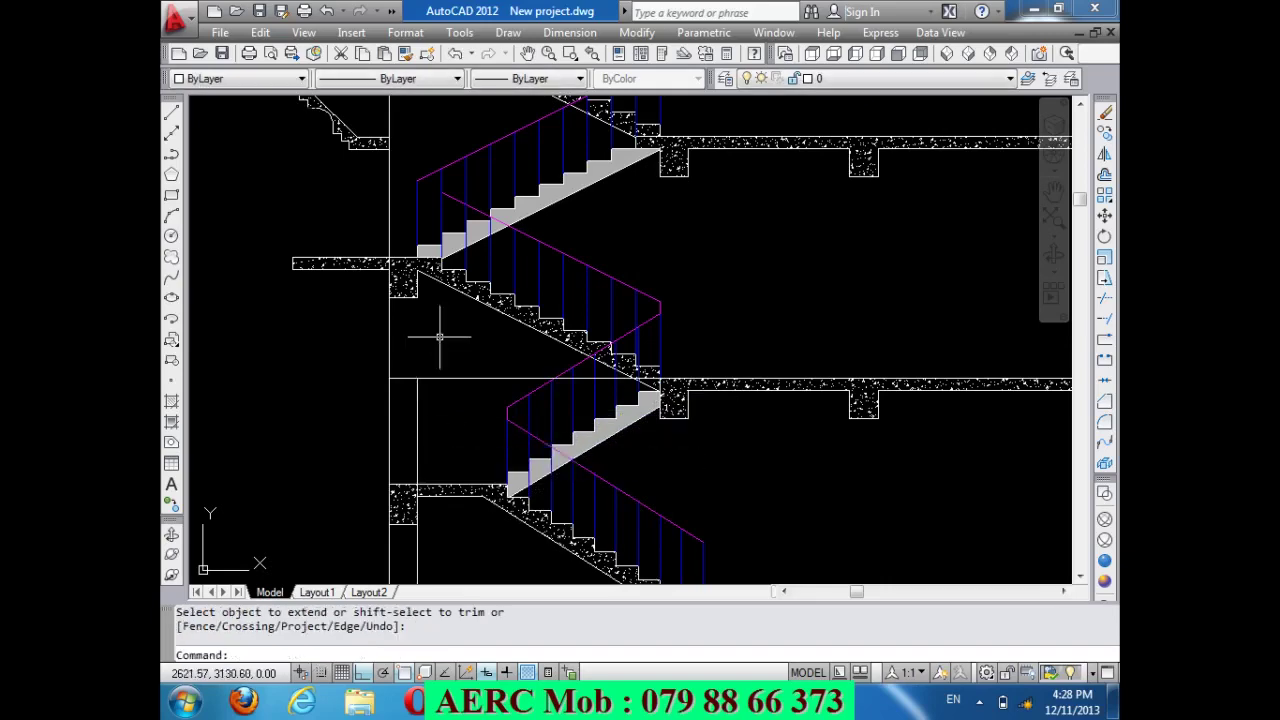
pyautogui.scroll(-3, 437, 330)
pyautogui.scroll(-3, 500, 264)
# Erase the long horizontal line at the landing.
pyautogui.scroll(-3, 568, 256)
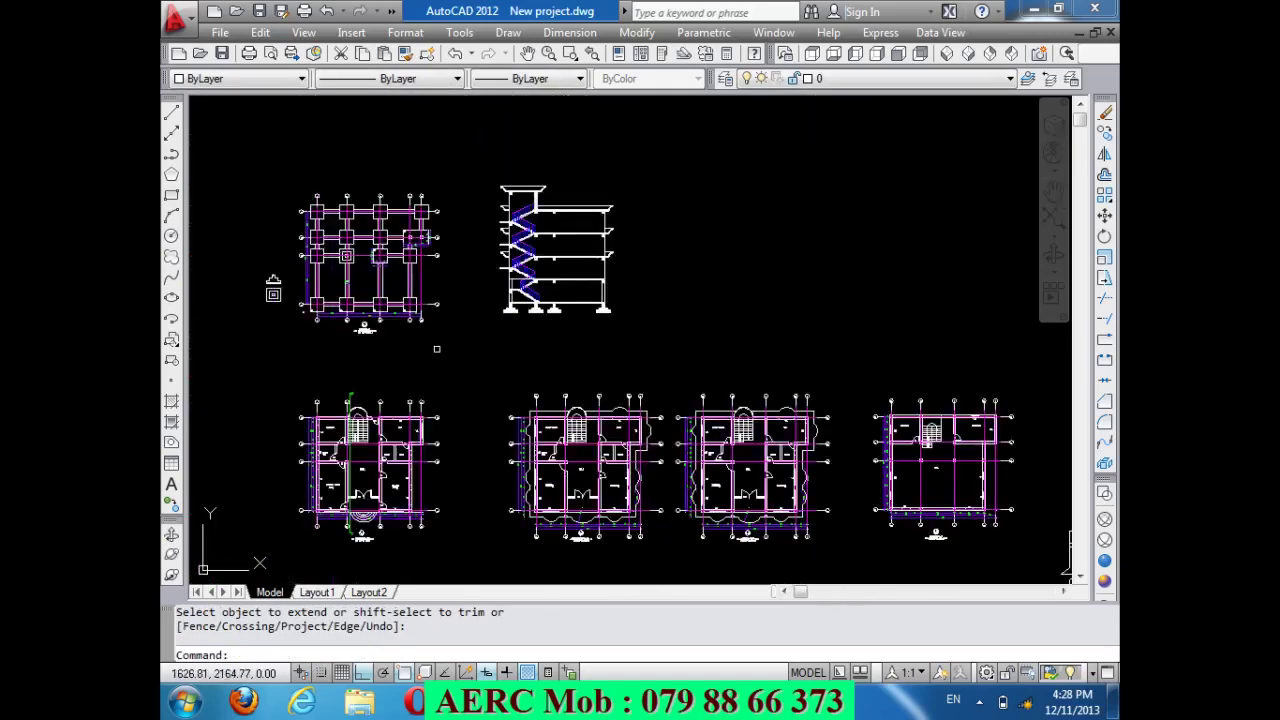
pyautogui.scroll(5, 346, 445)
pyautogui.scroll(2, 365, 355)
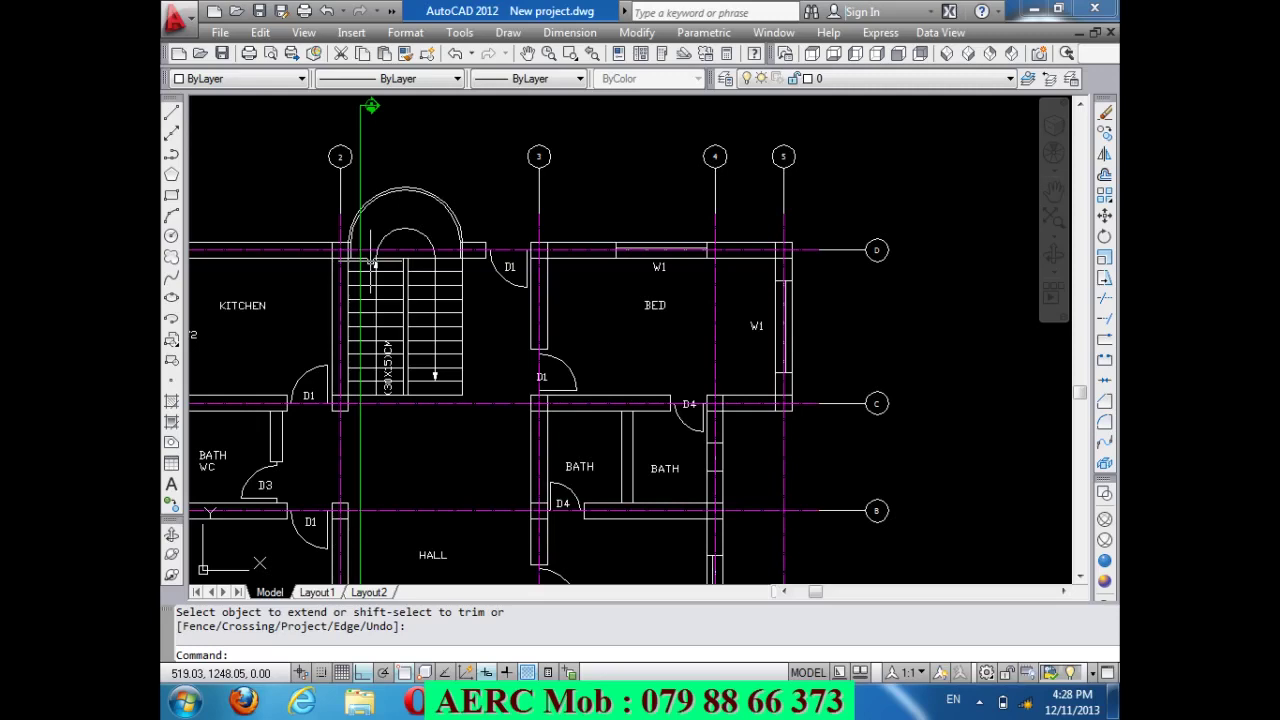
pyautogui.scroll(-4, 405, 338)
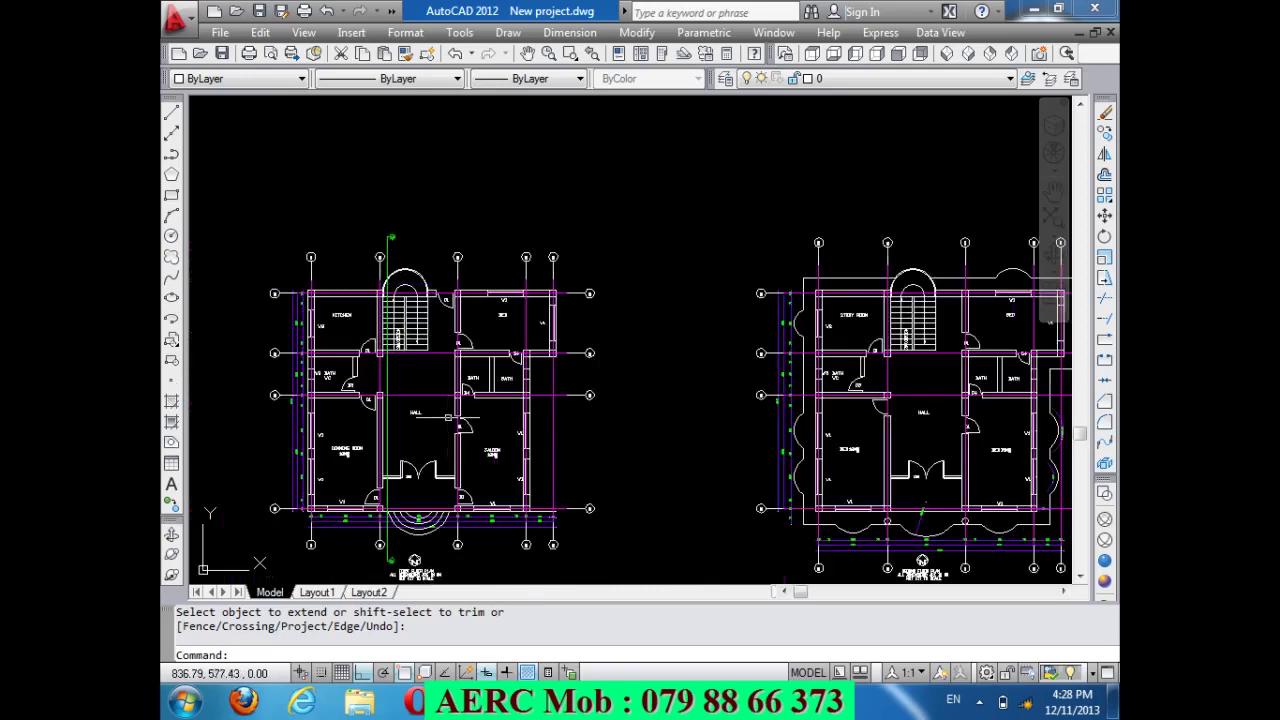
pyautogui.scroll(-3, 447, 417)
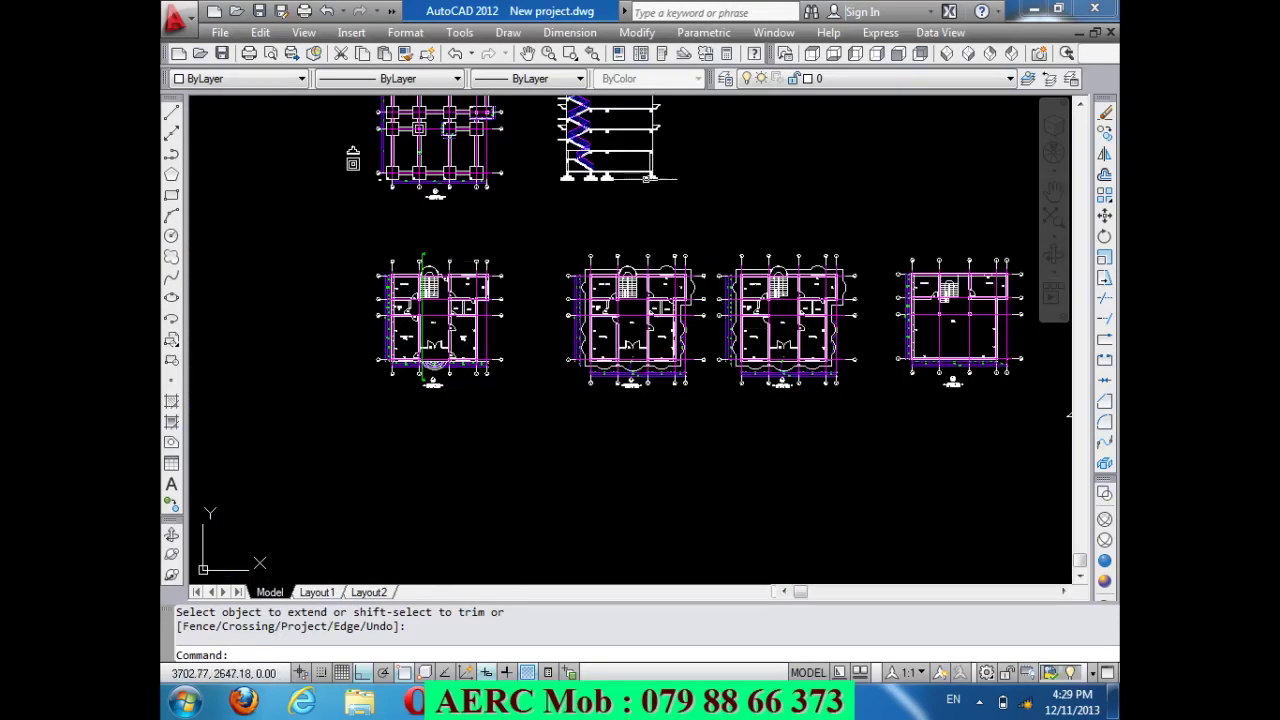
pyautogui.scroll(3, 600, 118)
pyautogui.scroll(4, 590, 130)
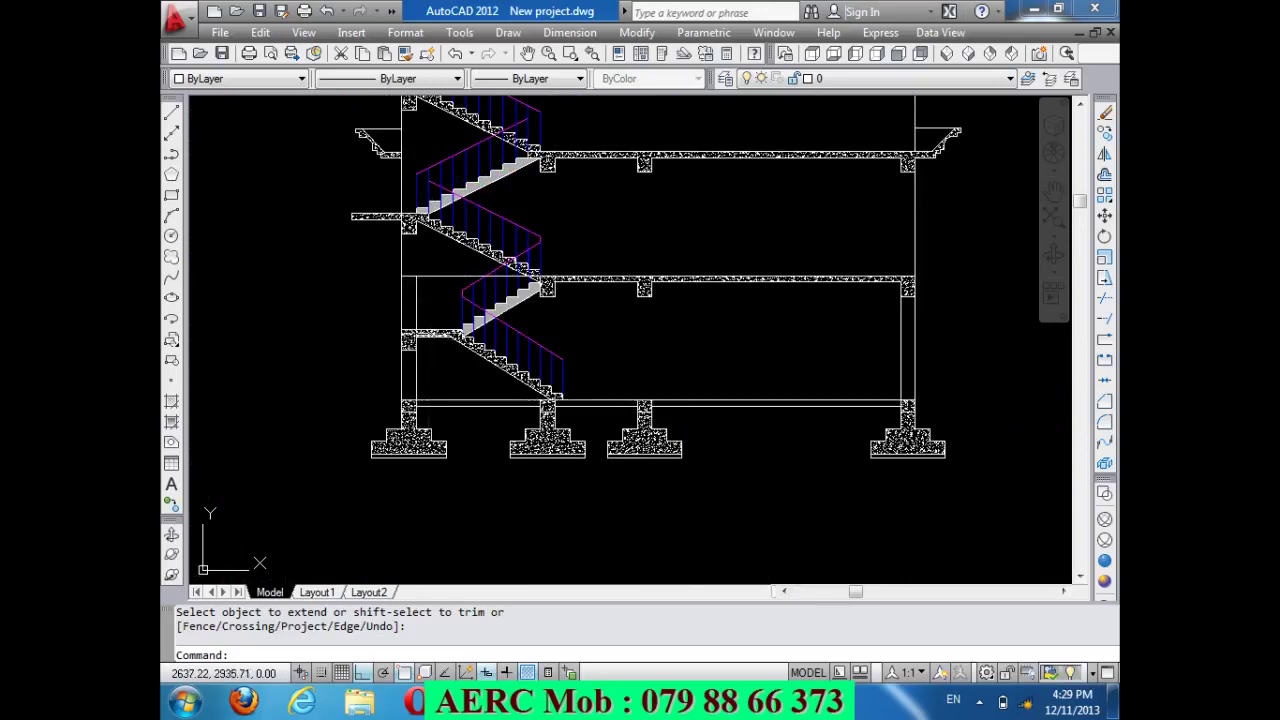
pyautogui.press('Return')
pyautogui.click(453, 277)
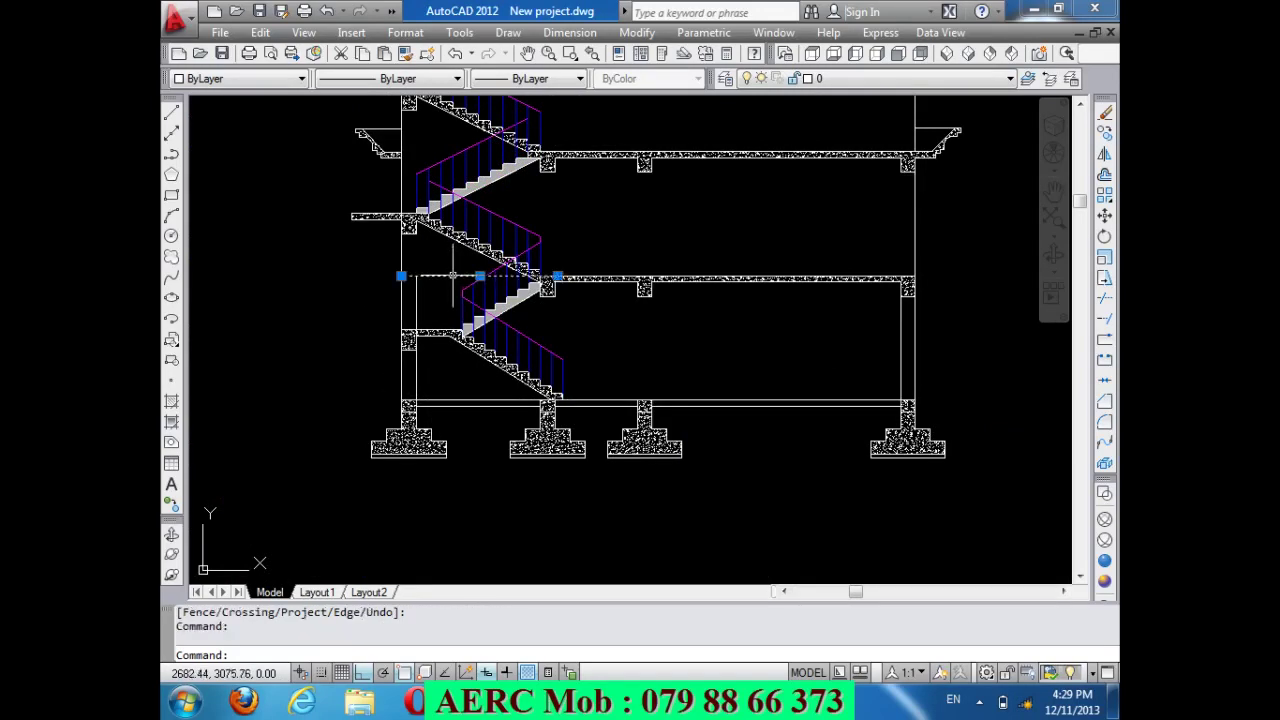
pyautogui.press('Delete')
# Draw a short line from the inner wall line across to the outer wall line.
pyautogui.scroll(2, 320, 283)
pyautogui.scroll(2, 311, 280)
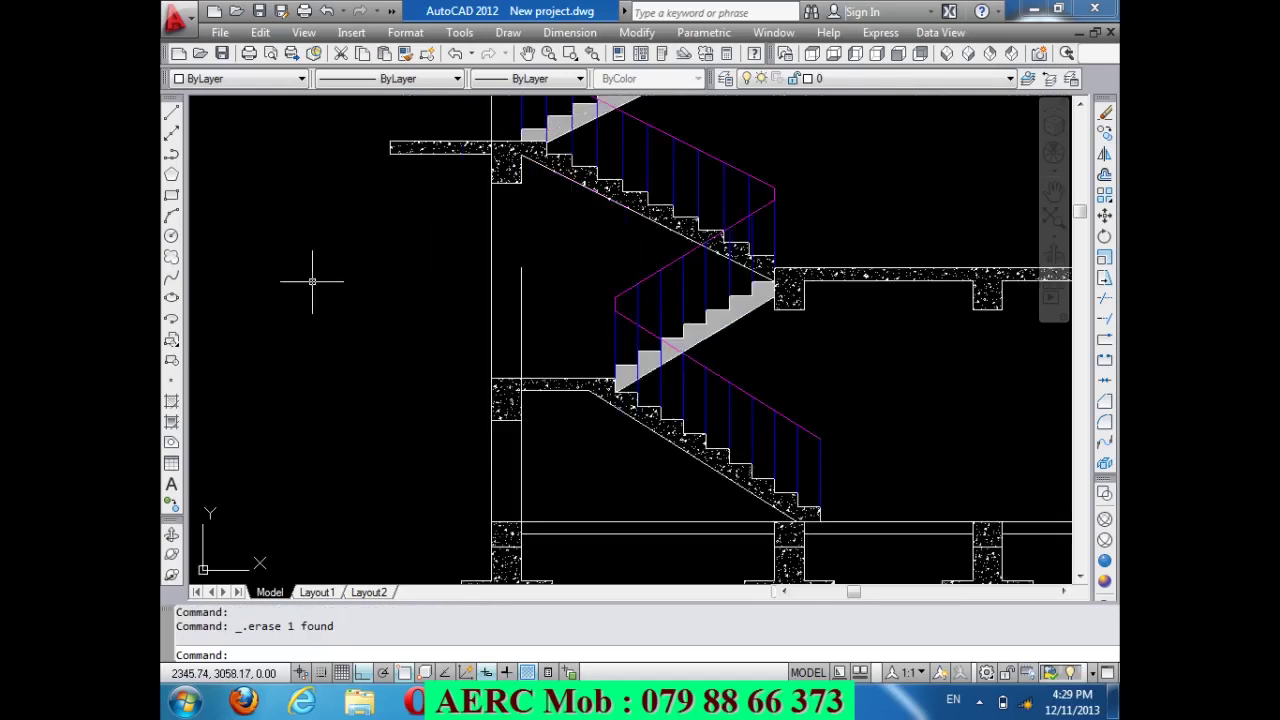
pyautogui.write('l')
pyautogui.press('Return')
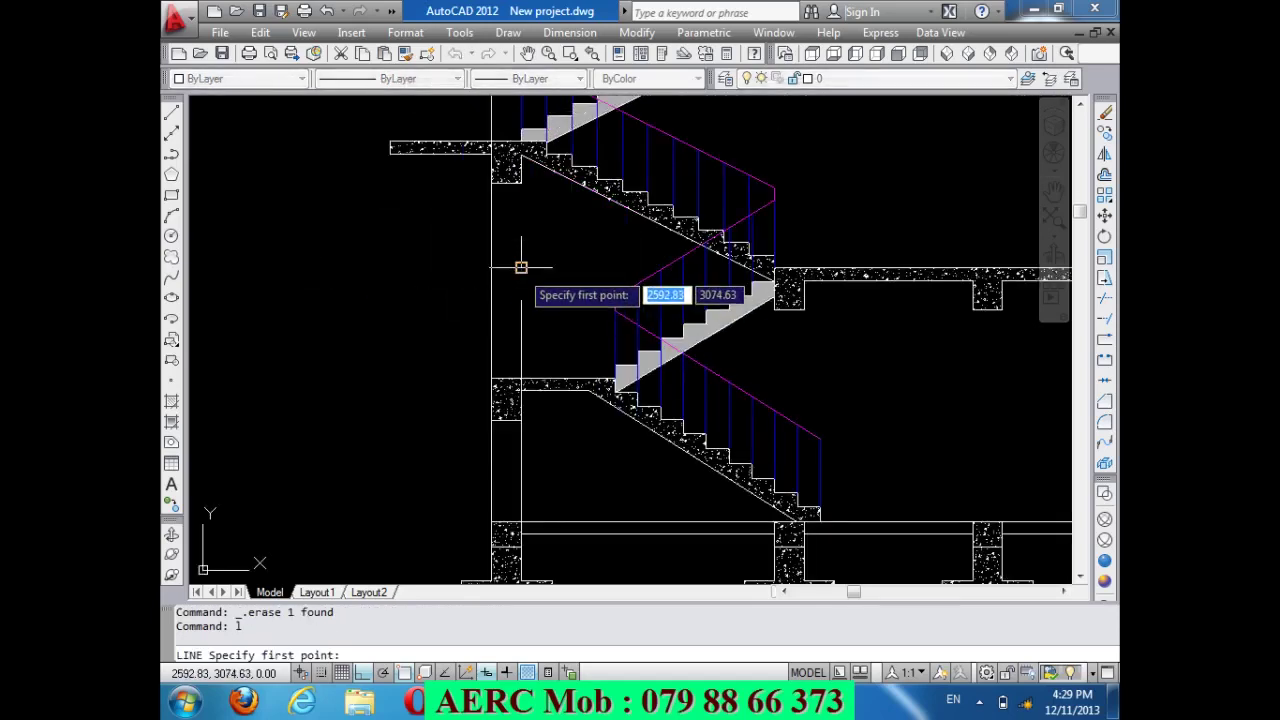
pyautogui.click(521, 305)
pyautogui.click(517, 268)
pyautogui.click(489, 268)
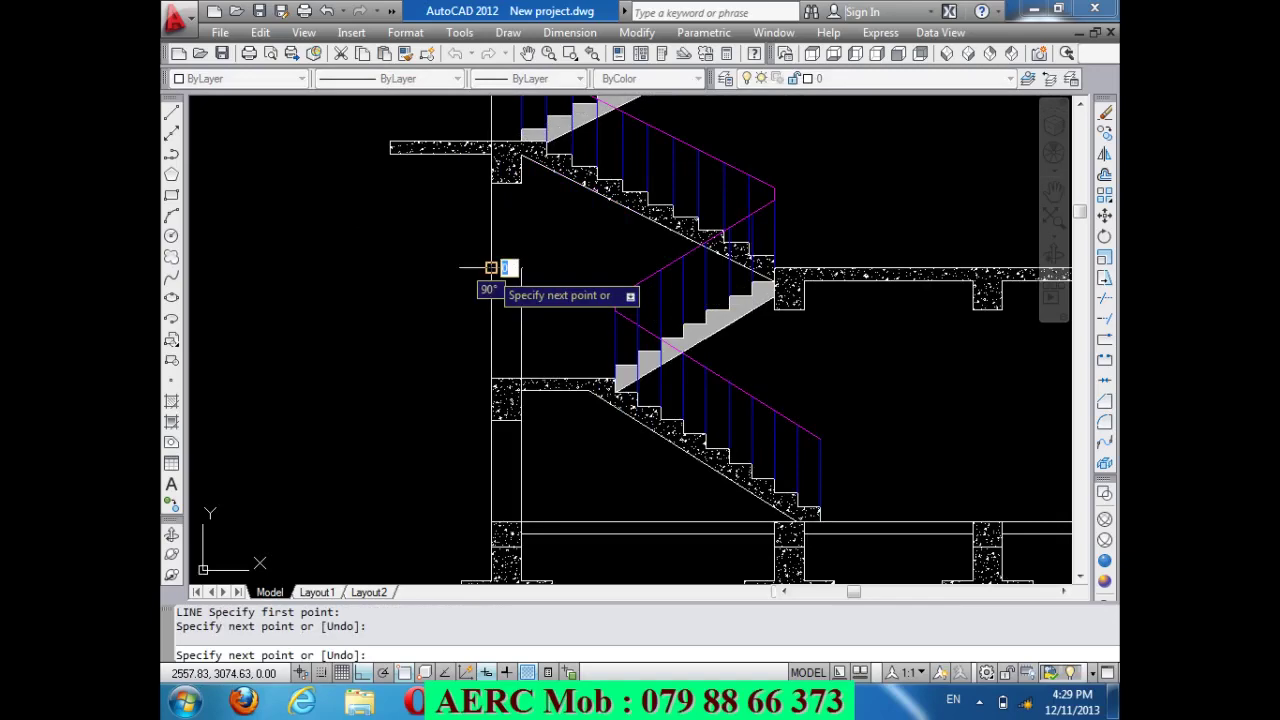
pyautogui.press('Return')
pyautogui.scroll(-3, 418, 258)
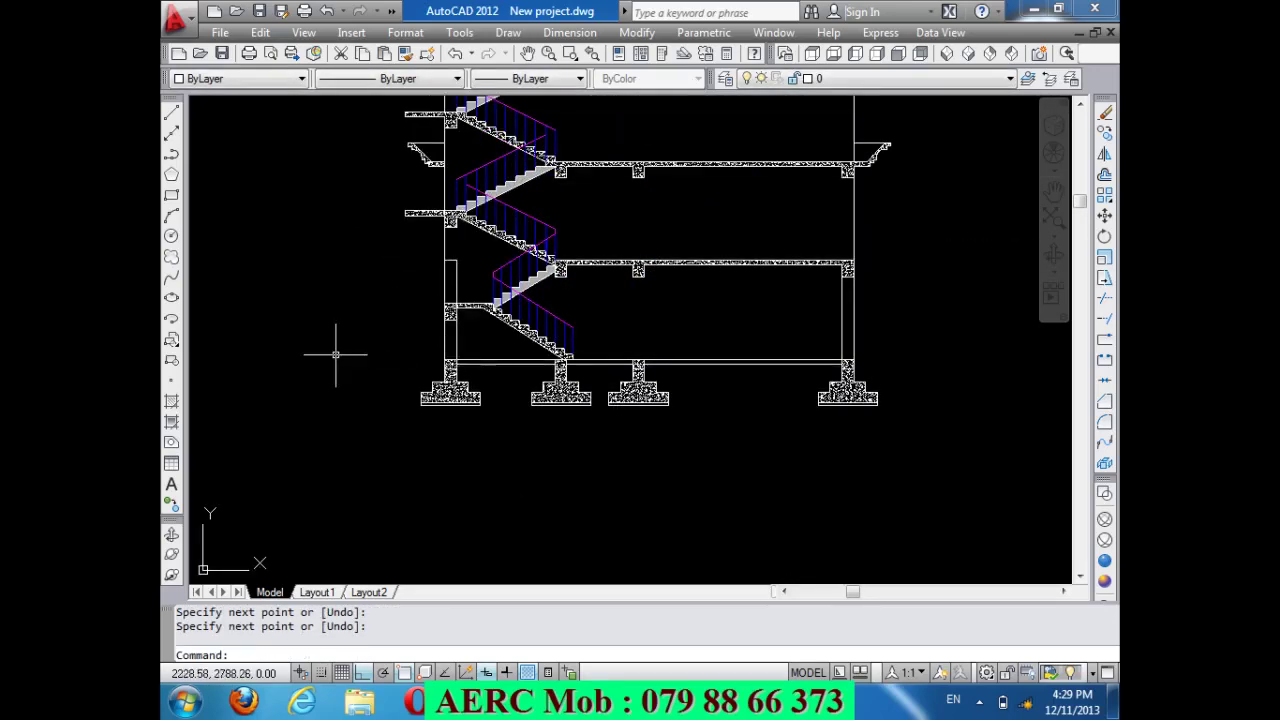
# Choose BRICK as the hatch pattern from the pattern palette.
pyautogui.click(172, 401)
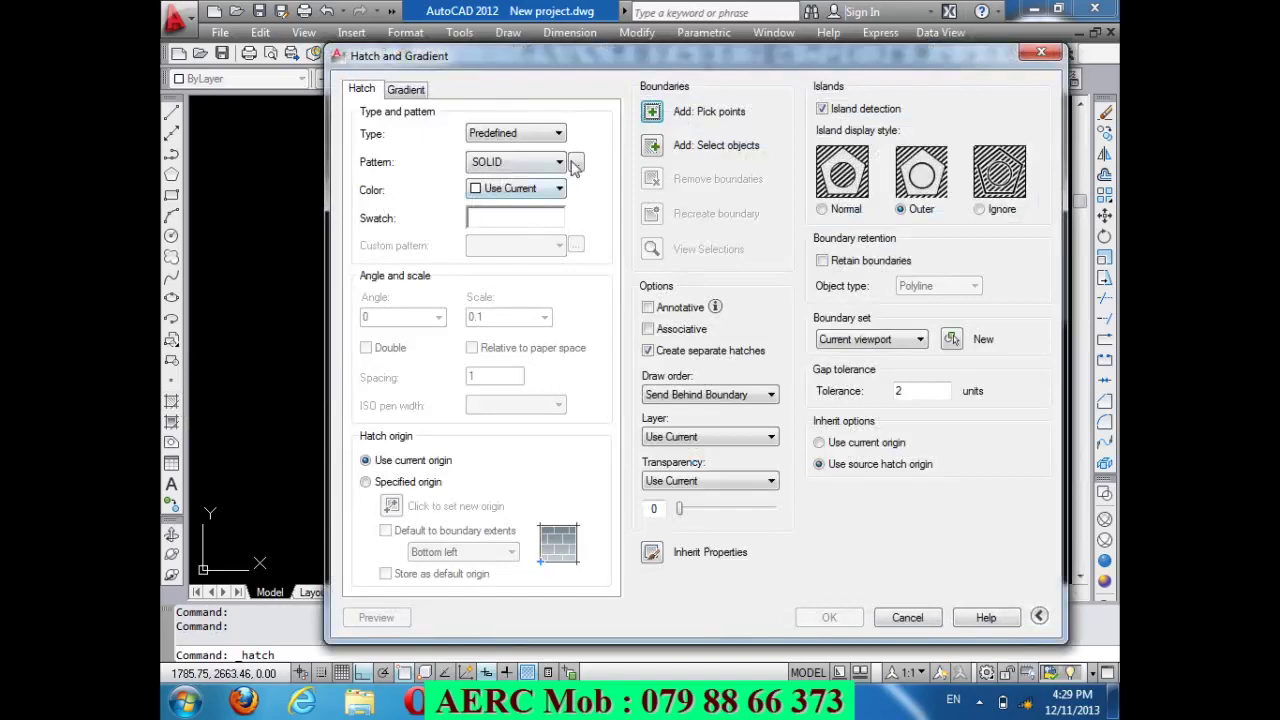
pyautogui.click(575, 161)
pyautogui.click(796, 420)
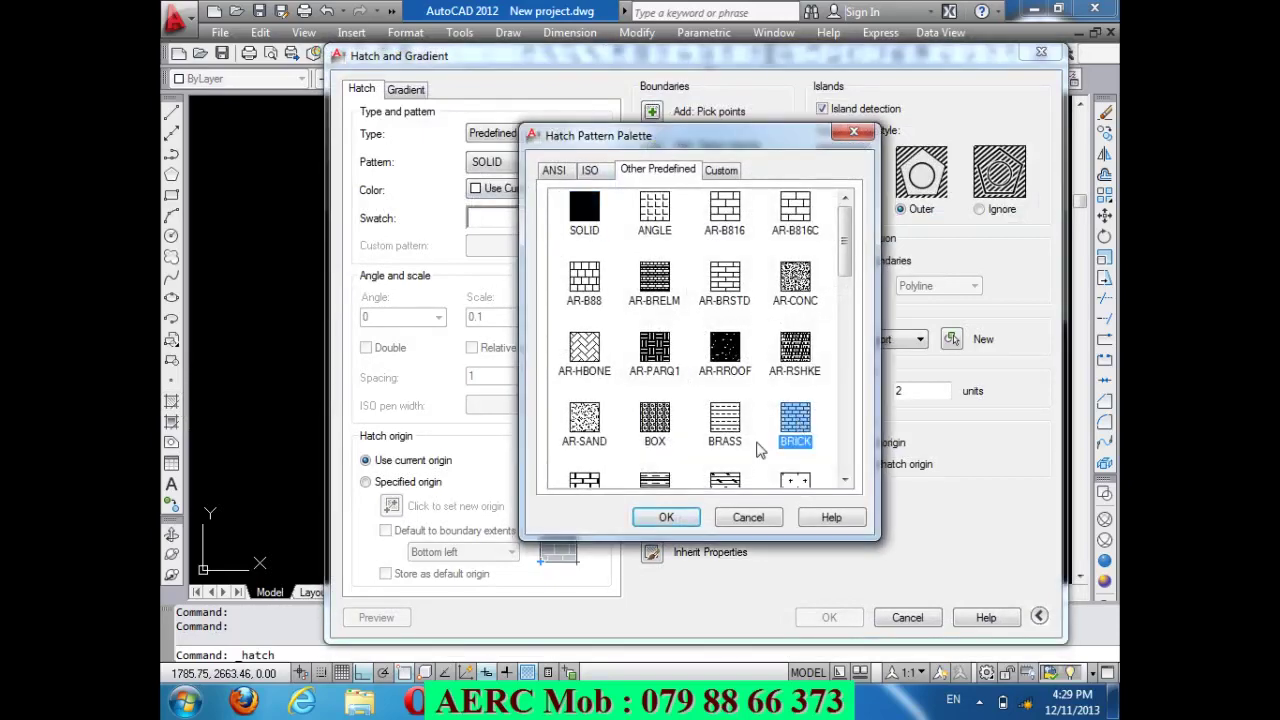
pyautogui.click(666, 518)
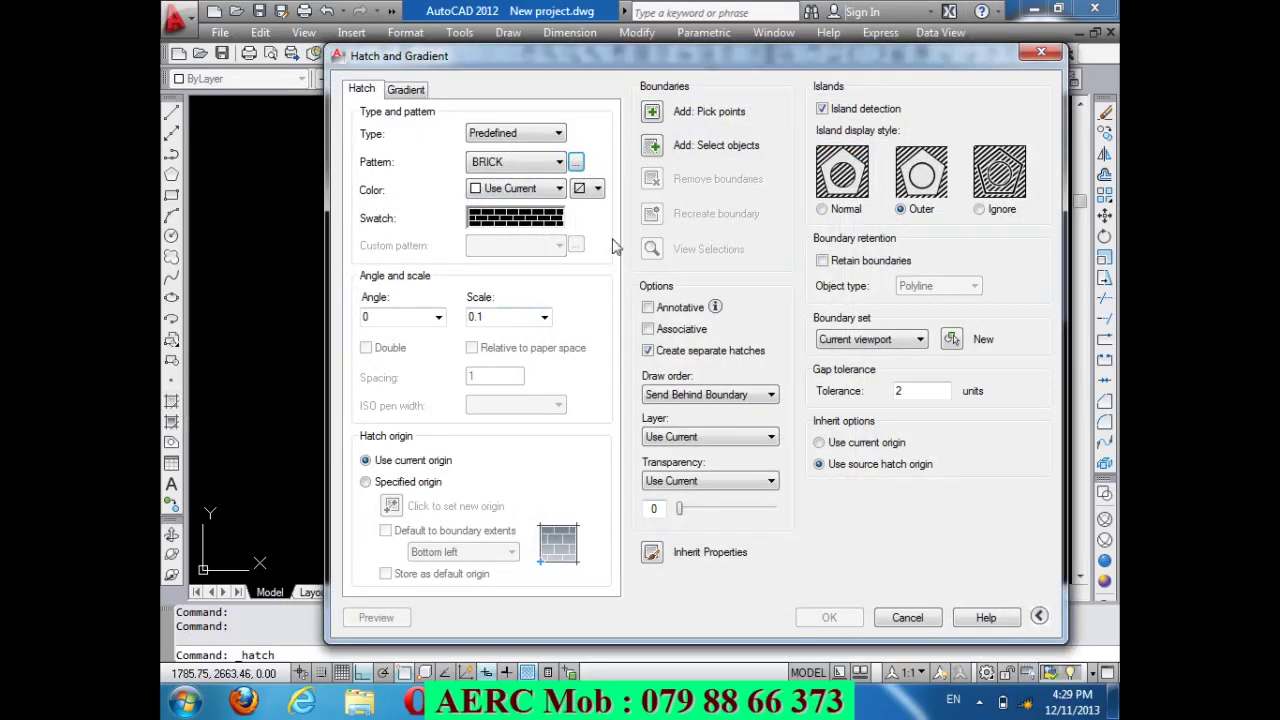
pyautogui.click(655, 113)
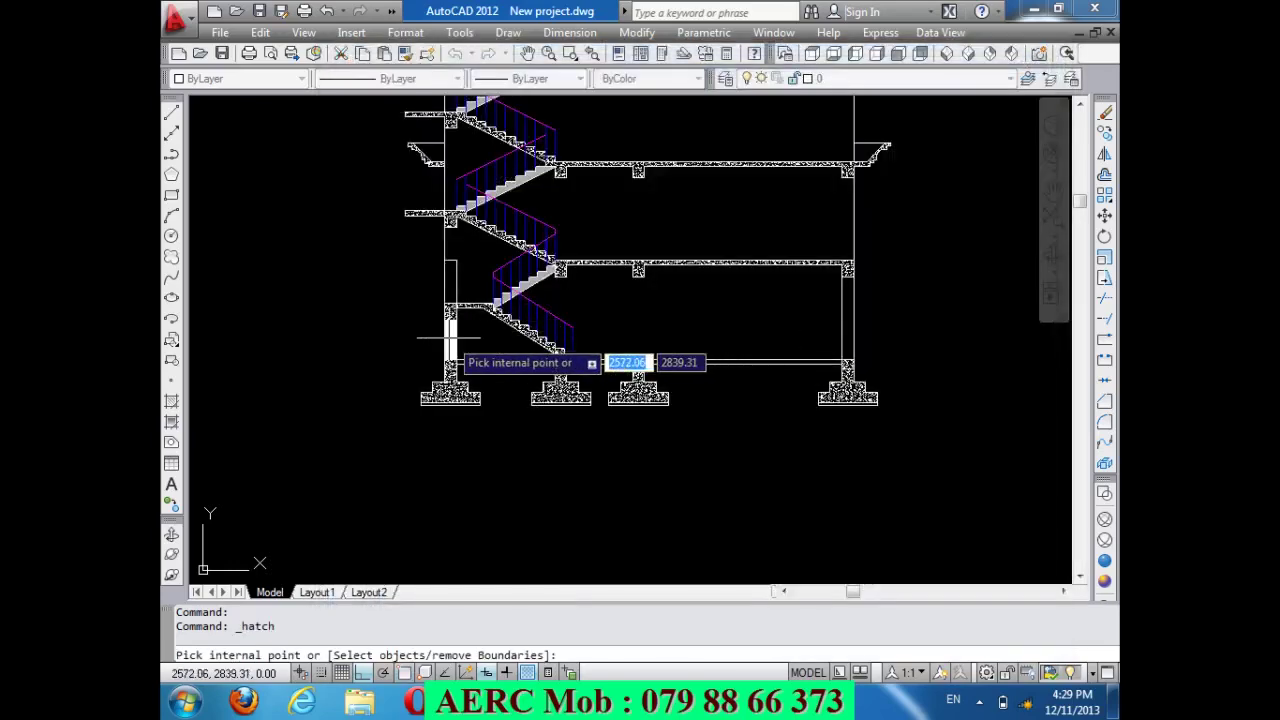
# Pick the wall strip beside the lower stair and preview the brick hatch.
pyautogui.scroll(4, 447, 338)
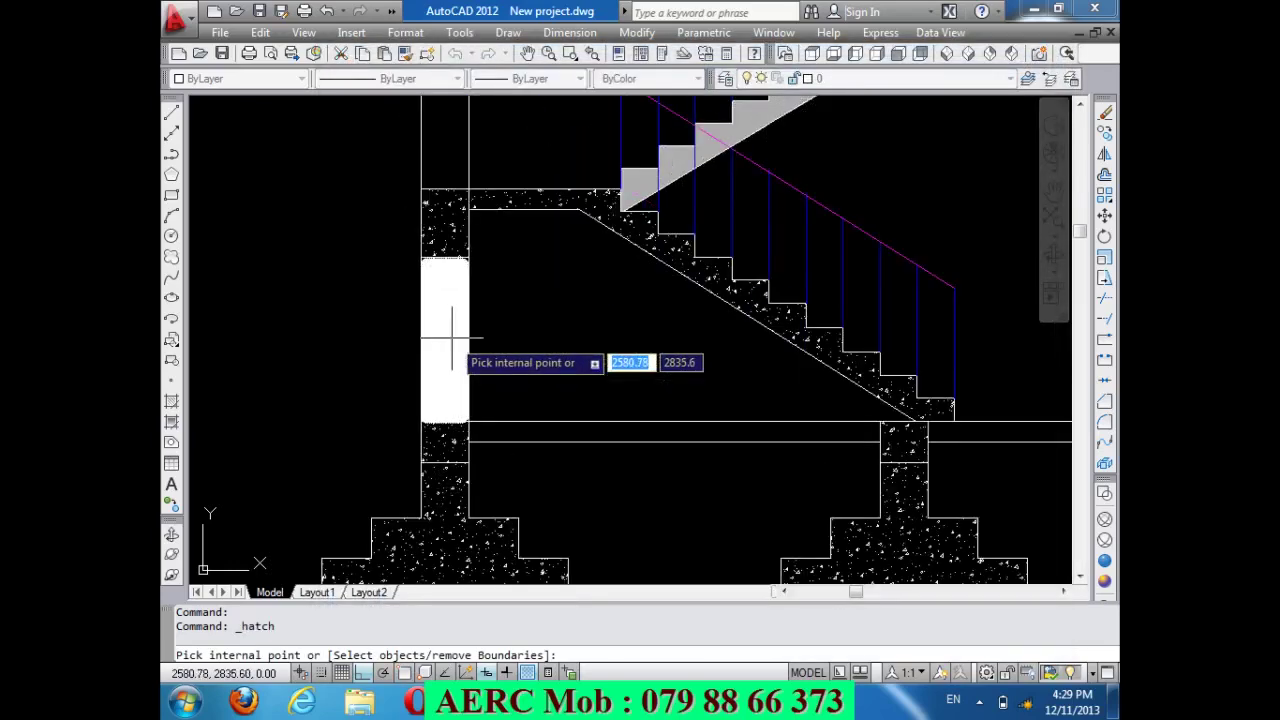
pyautogui.click(447, 338)
pyautogui.rightClick(452, 340)
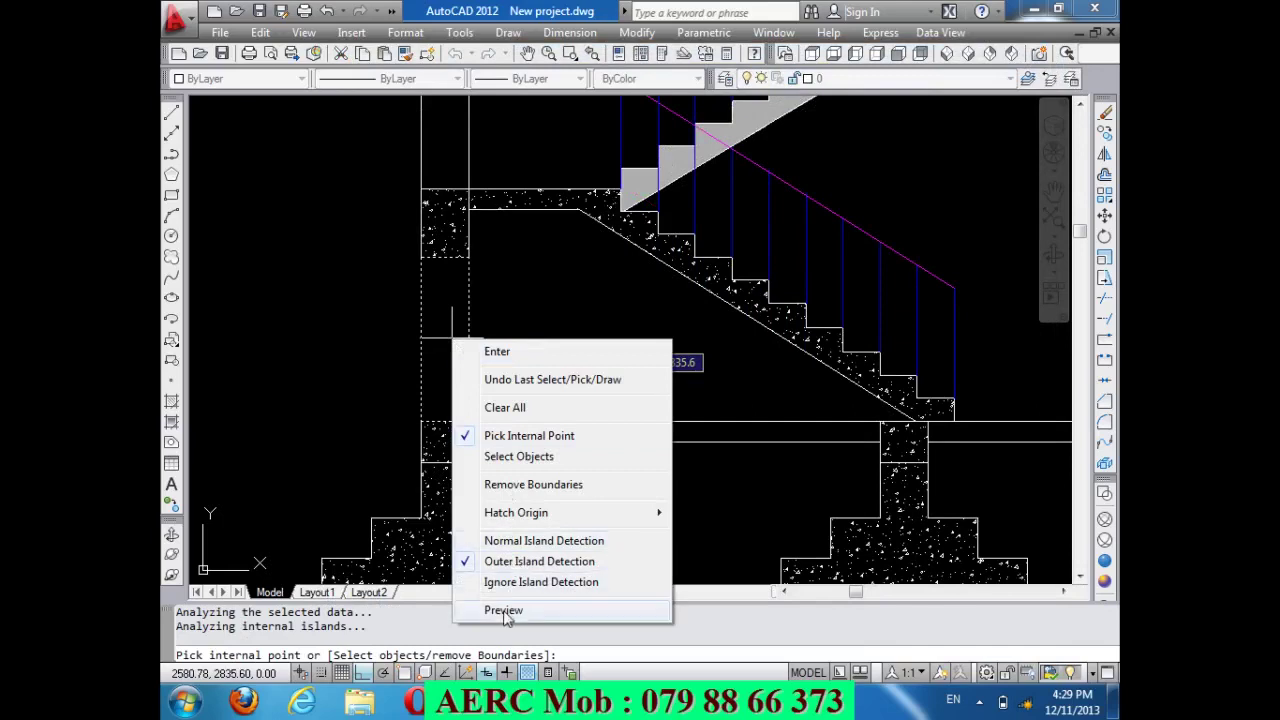
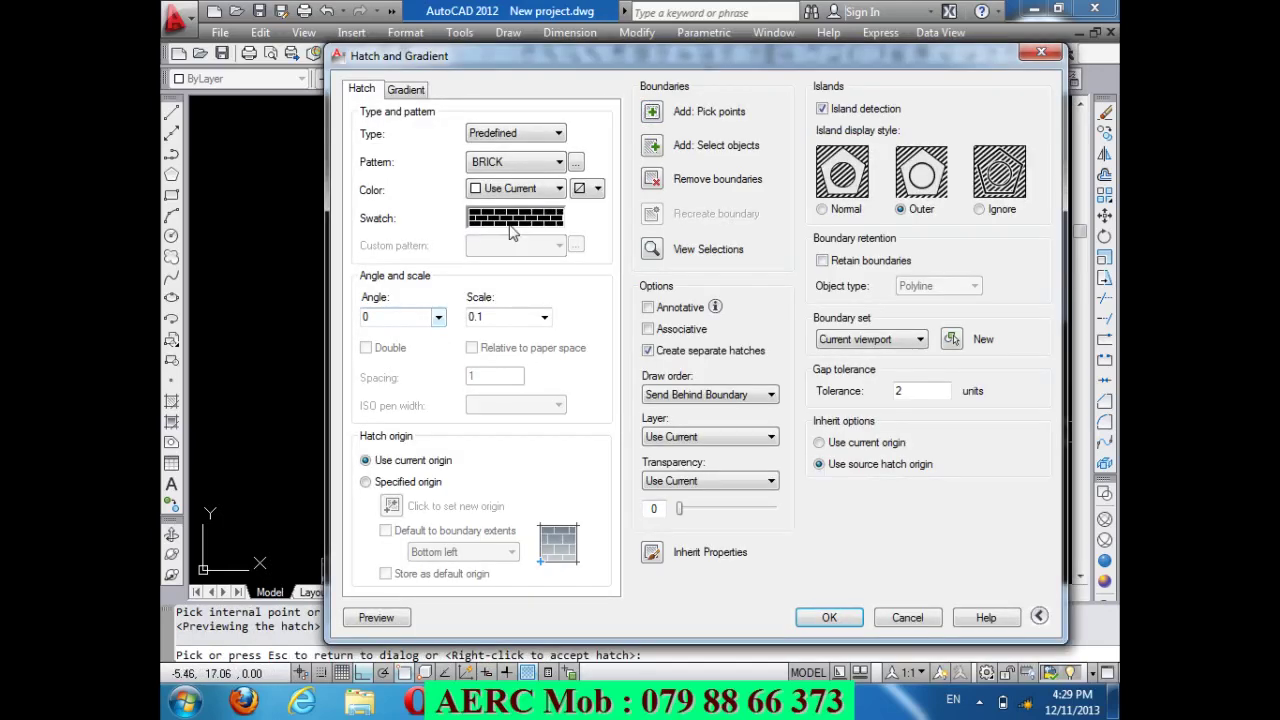
# Set the BRICK hatch scale to 1.6, preview it, and pick inside the left ground-floor wall.
pyautogui.doubleClick(505, 319)
pyautogui.click(366, 612)
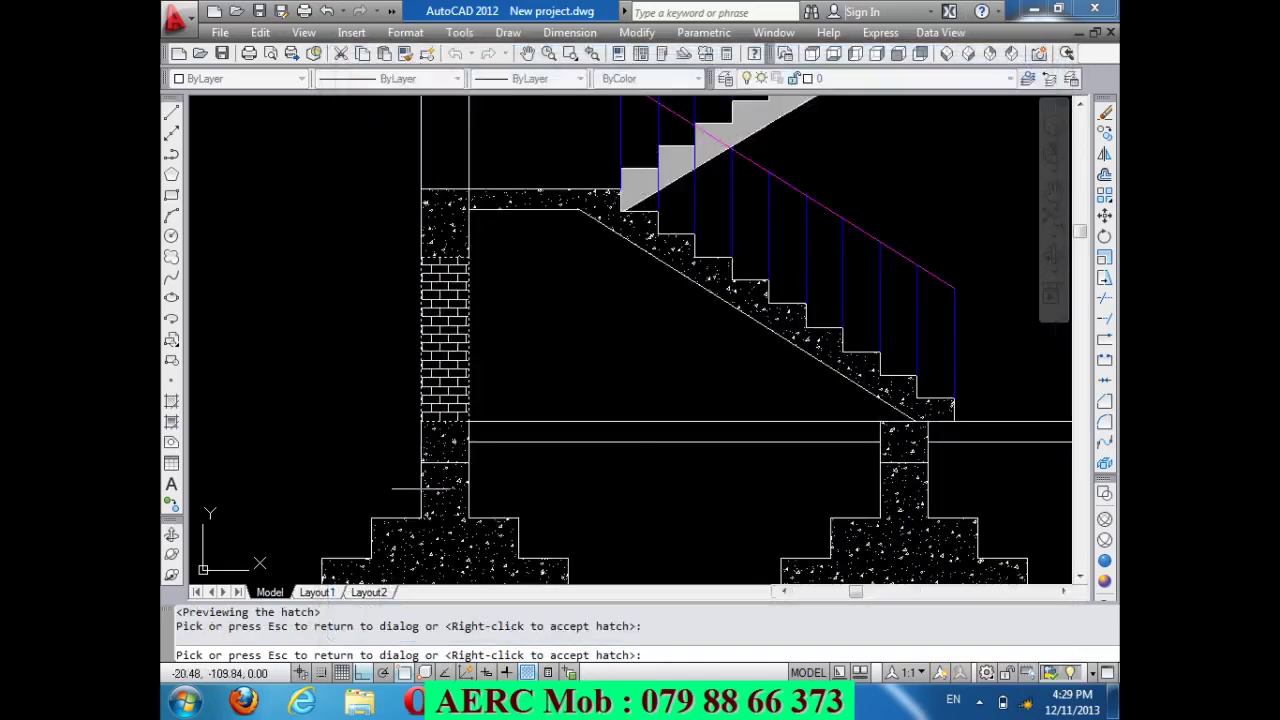
pyautogui.click(472, 317)
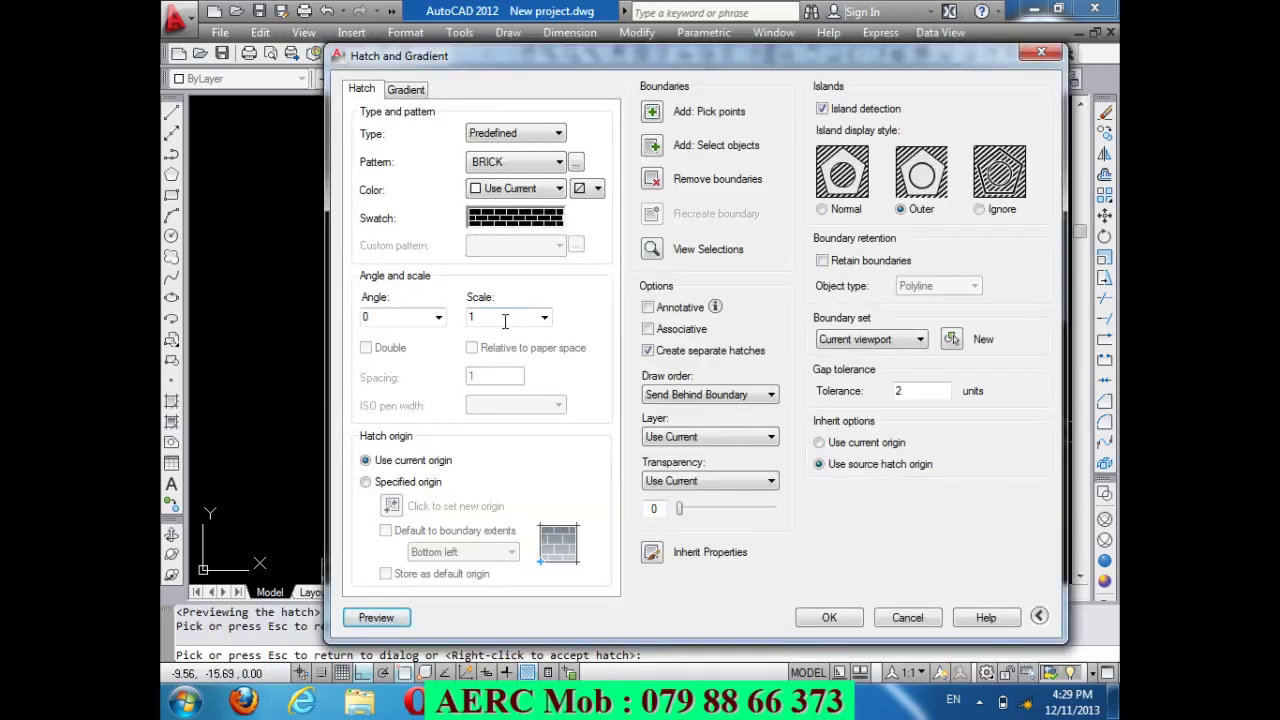
pyautogui.doubleClick(505, 319)
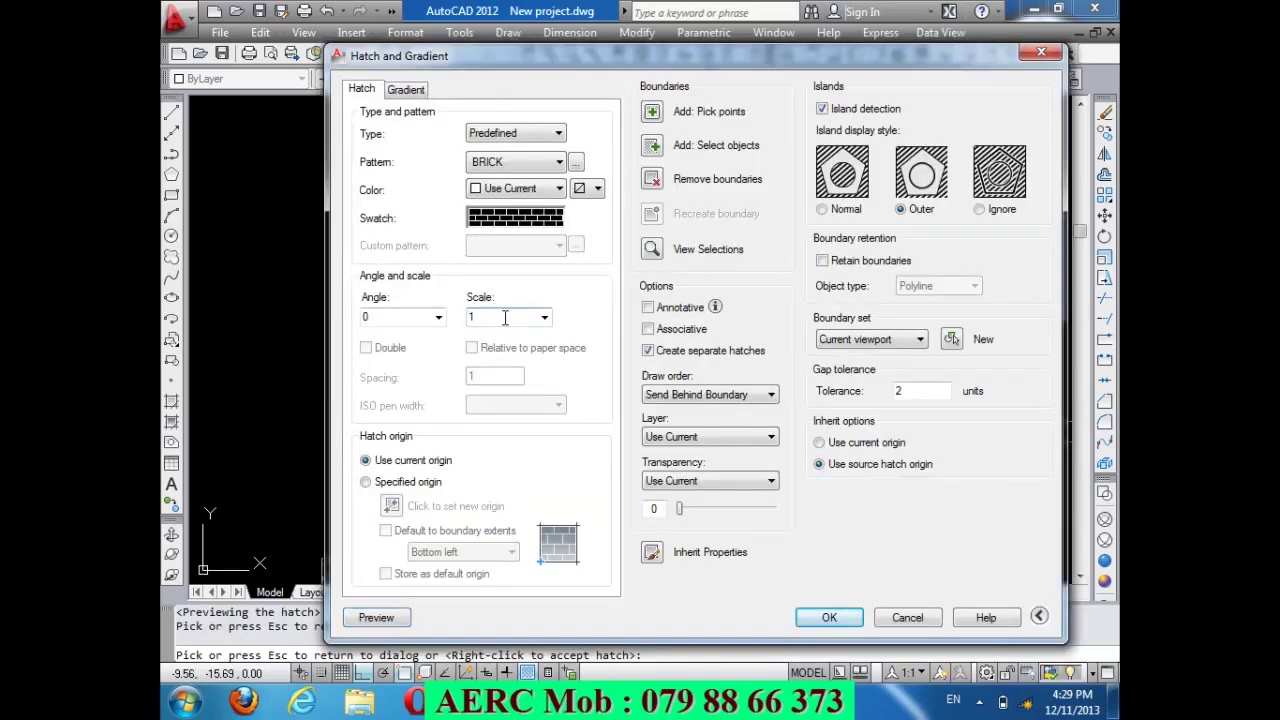
pyautogui.click(384, 620)
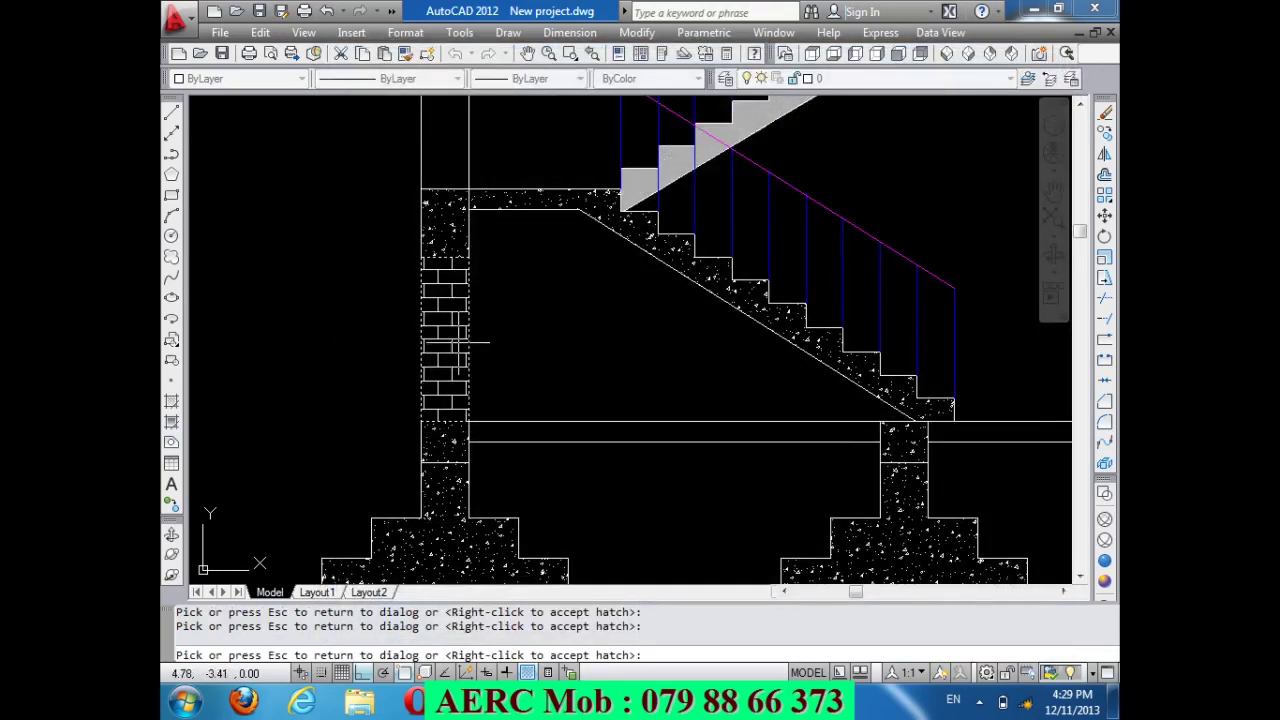
pyautogui.click(458, 343)
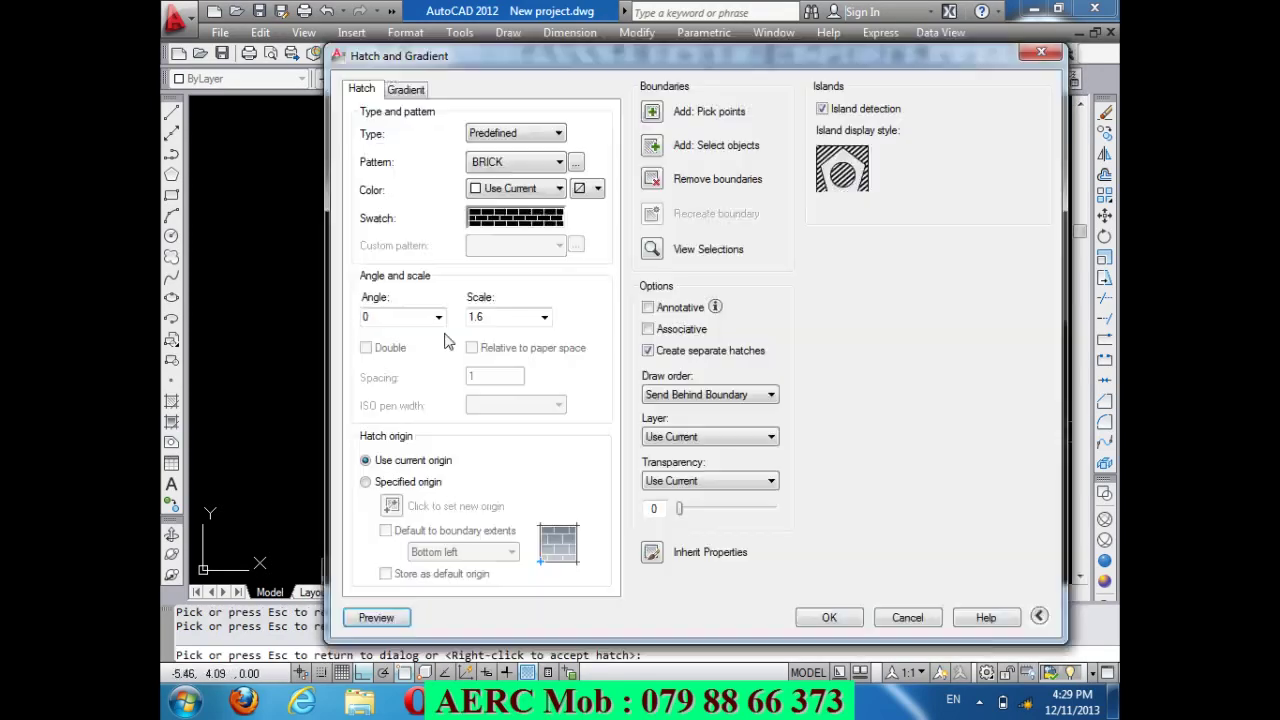
pyautogui.click(651, 112)
pyautogui.click(455, 195)
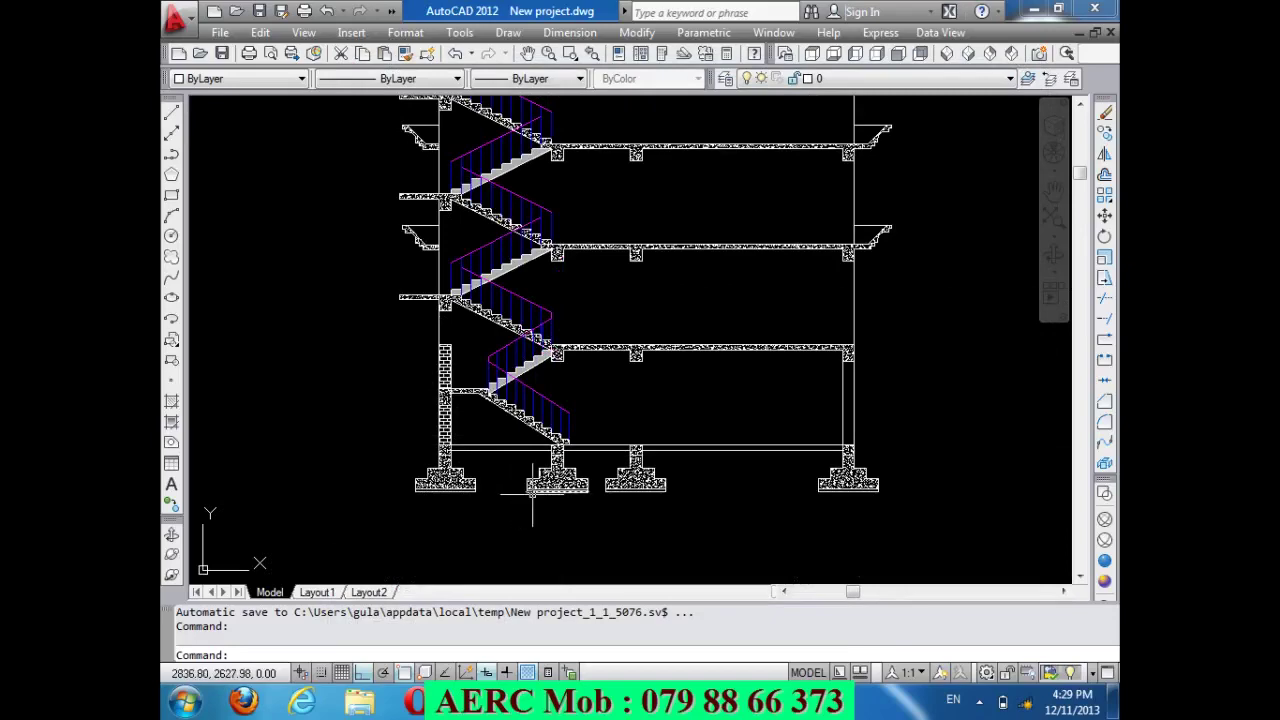
# Zoom around the section and check the existing brick hatch's properties.
pyautogui.scroll(-8, 613, 306)
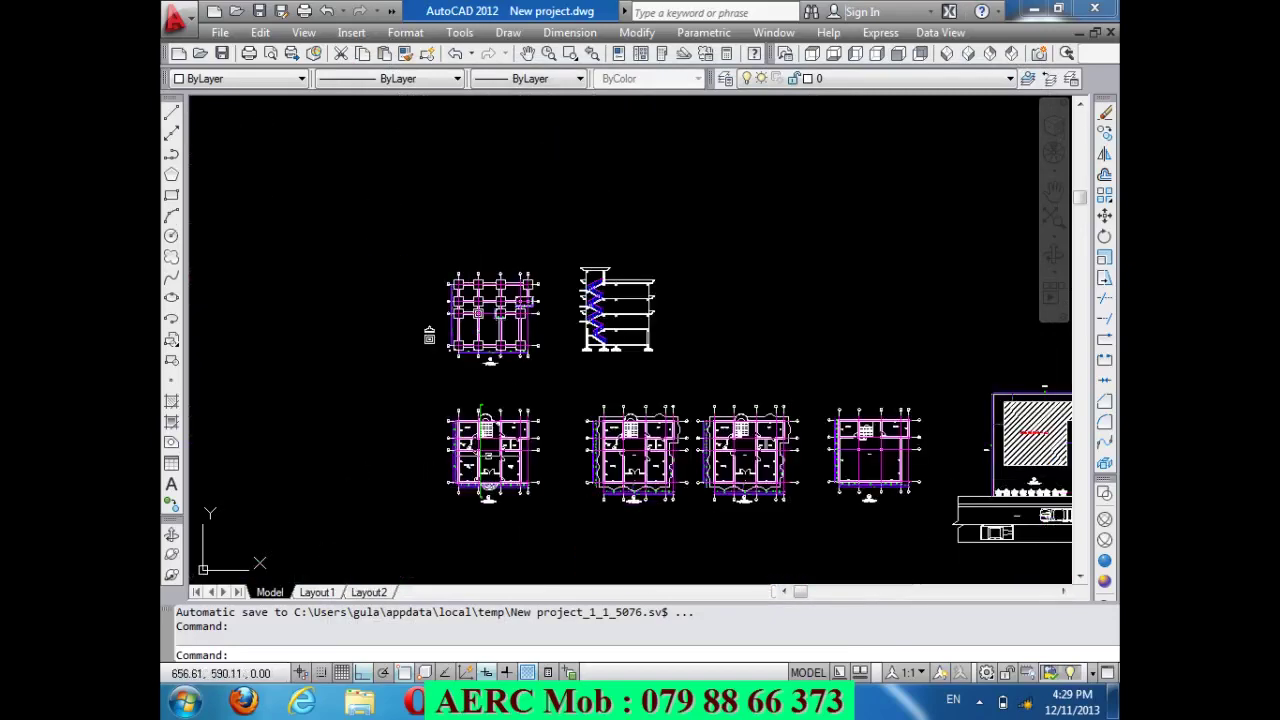
pyautogui.scroll(5, 484, 472)
pyautogui.scroll(3, 484, 472)
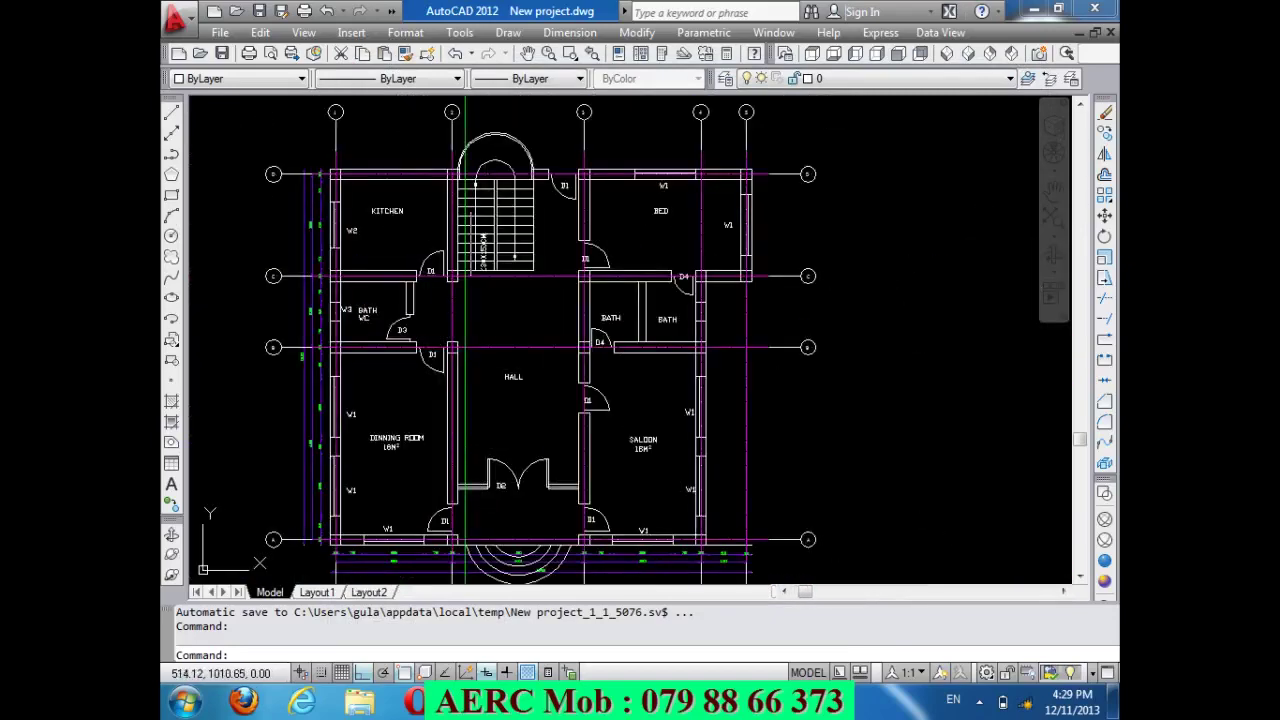
pyautogui.scroll(-1, 465, 495)
pyautogui.scroll(-5, 465, 495)
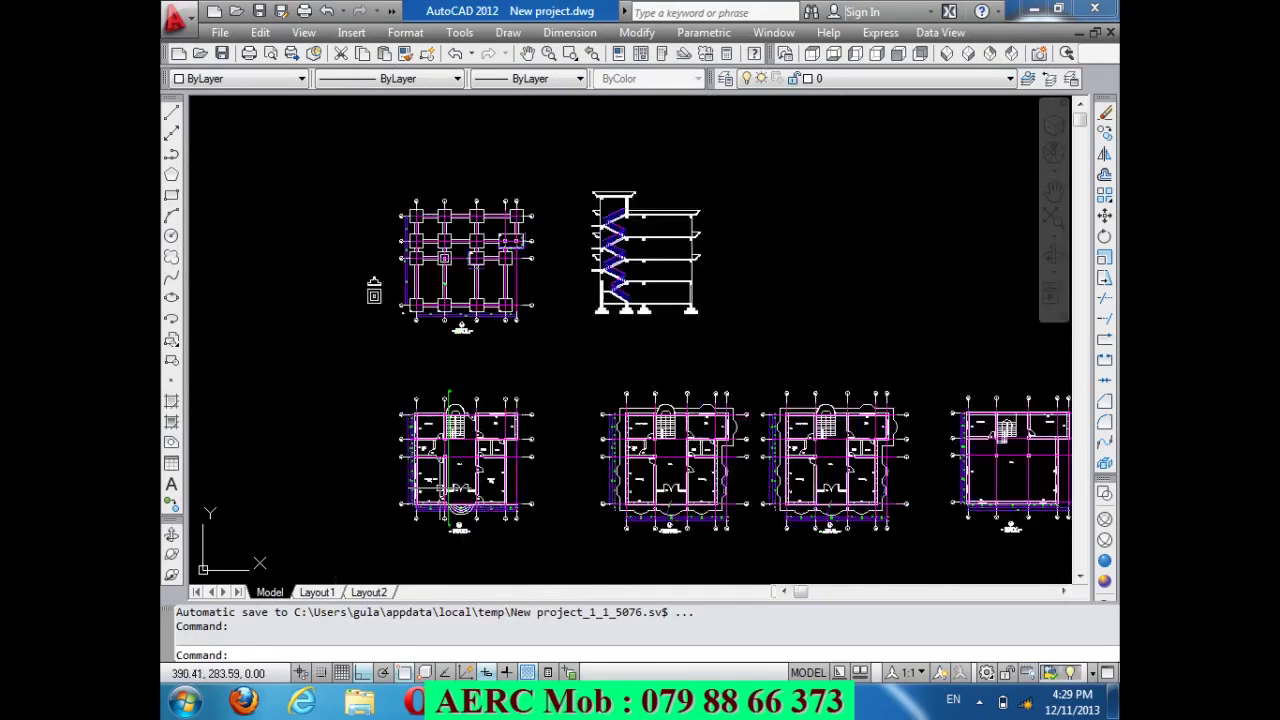
pyautogui.scroll(3, 631, 555)
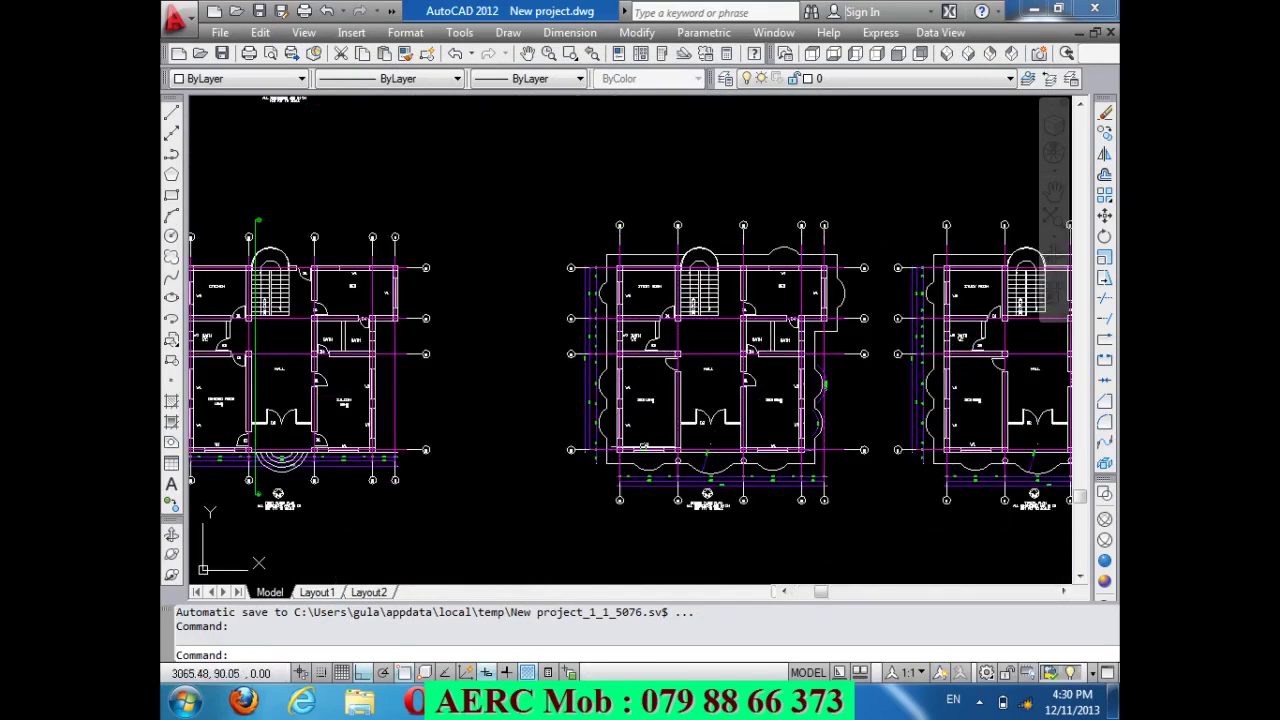
pyautogui.scroll(-5, 650, 440)
pyautogui.scroll(2, 690, 430)
pyautogui.scroll(3, 724, 470)
pyautogui.scroll(-2, 720, 250)
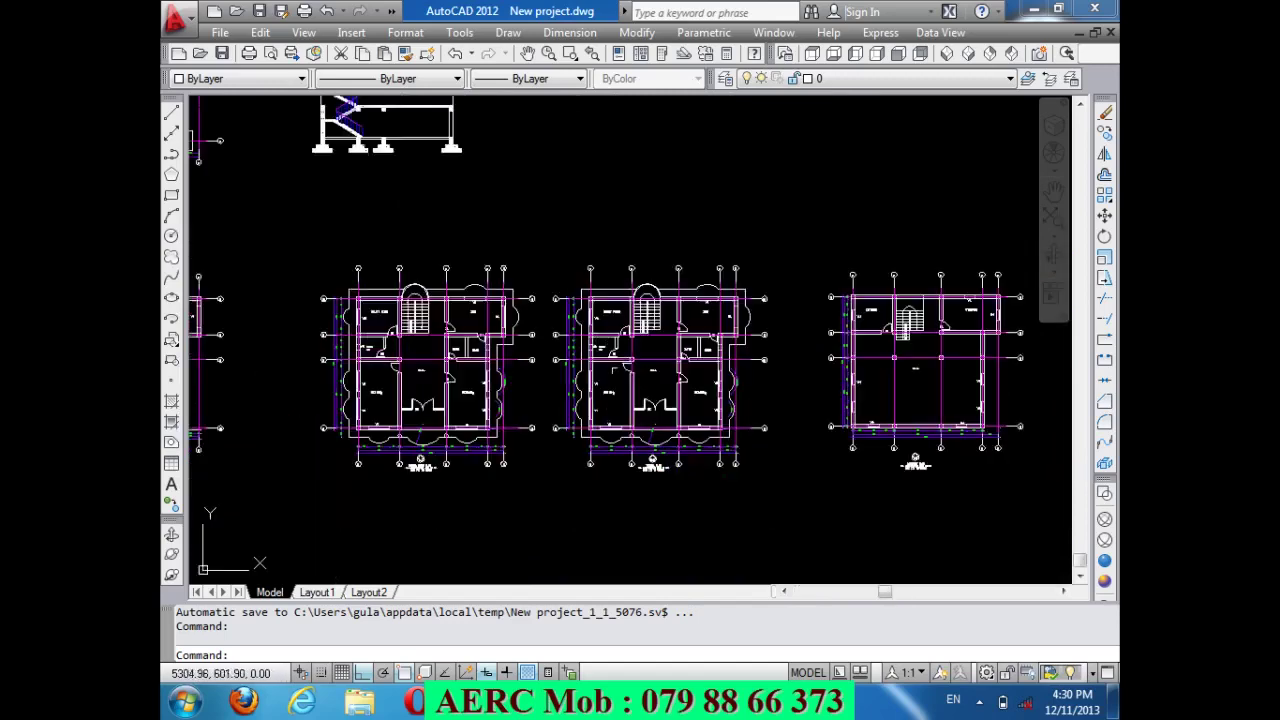
pyautogui.scroll(-2, 780, 340)
pyautogui.scroll(5, 822, 369)
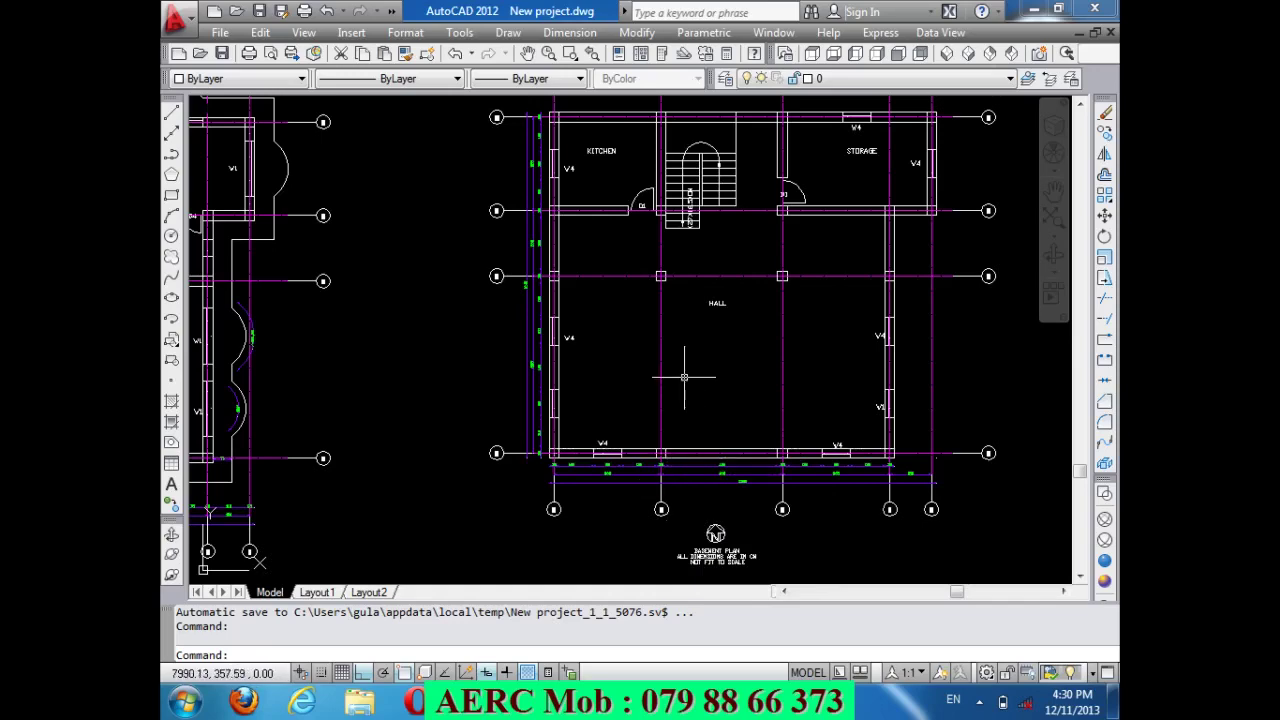
pyautogui.scroll(-4, 684, 377)
pyautogui.scroll(-2, 690, 366)
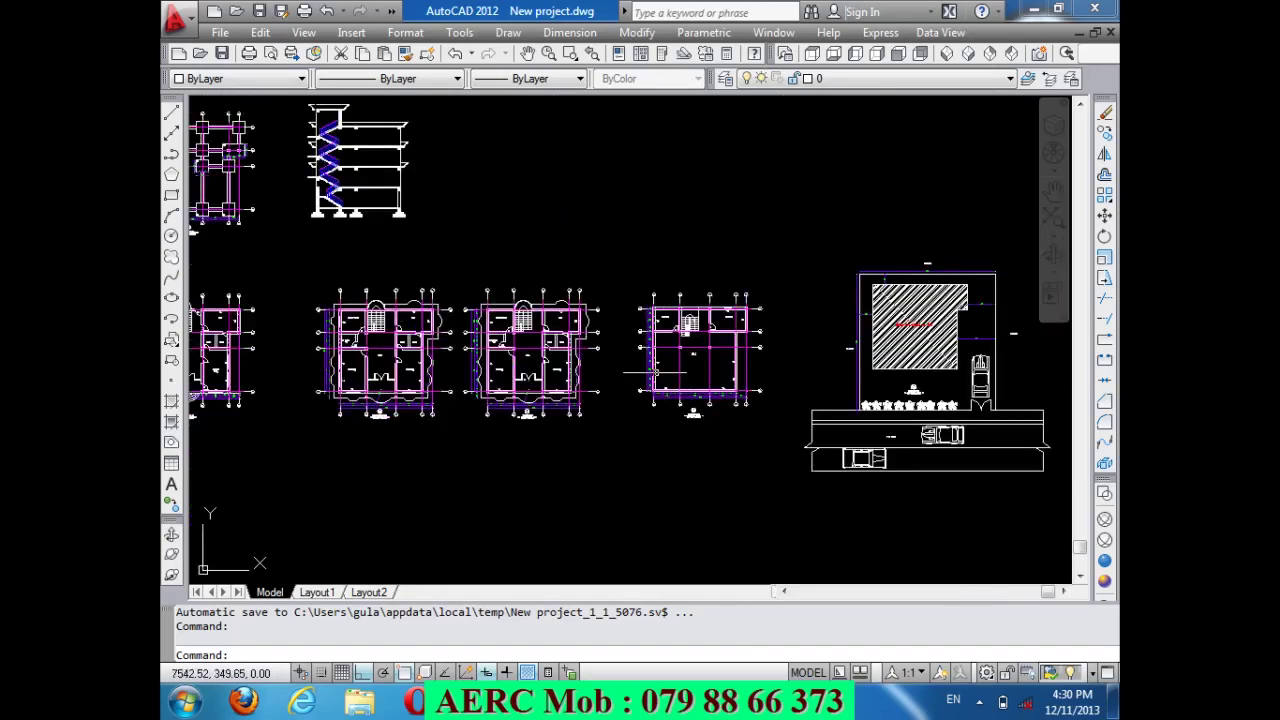
pyautogui.scroll(-2, 705, 405)
pyautogui.scroll(3, 443, 246)
pyautogui.scroll(4, 470, 255)
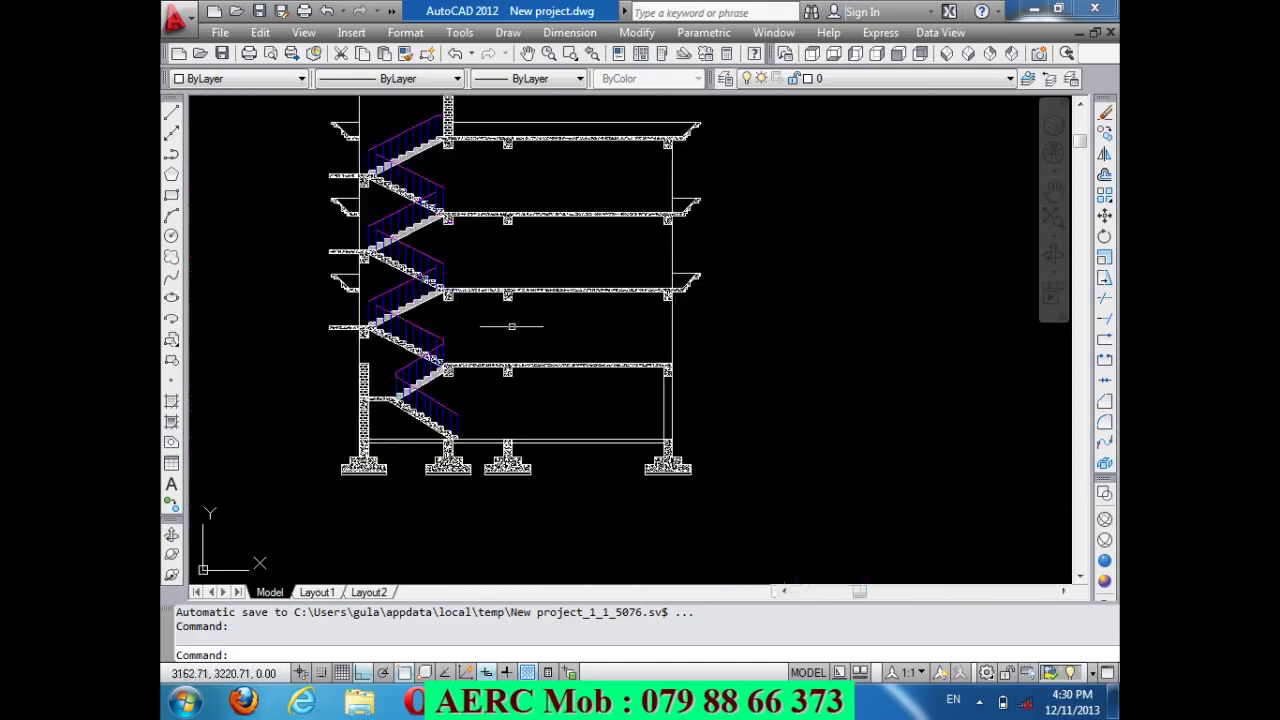
pyautogui.scroll(3, 610, 403)
pyautogui.scroll(-2, 592, 401)
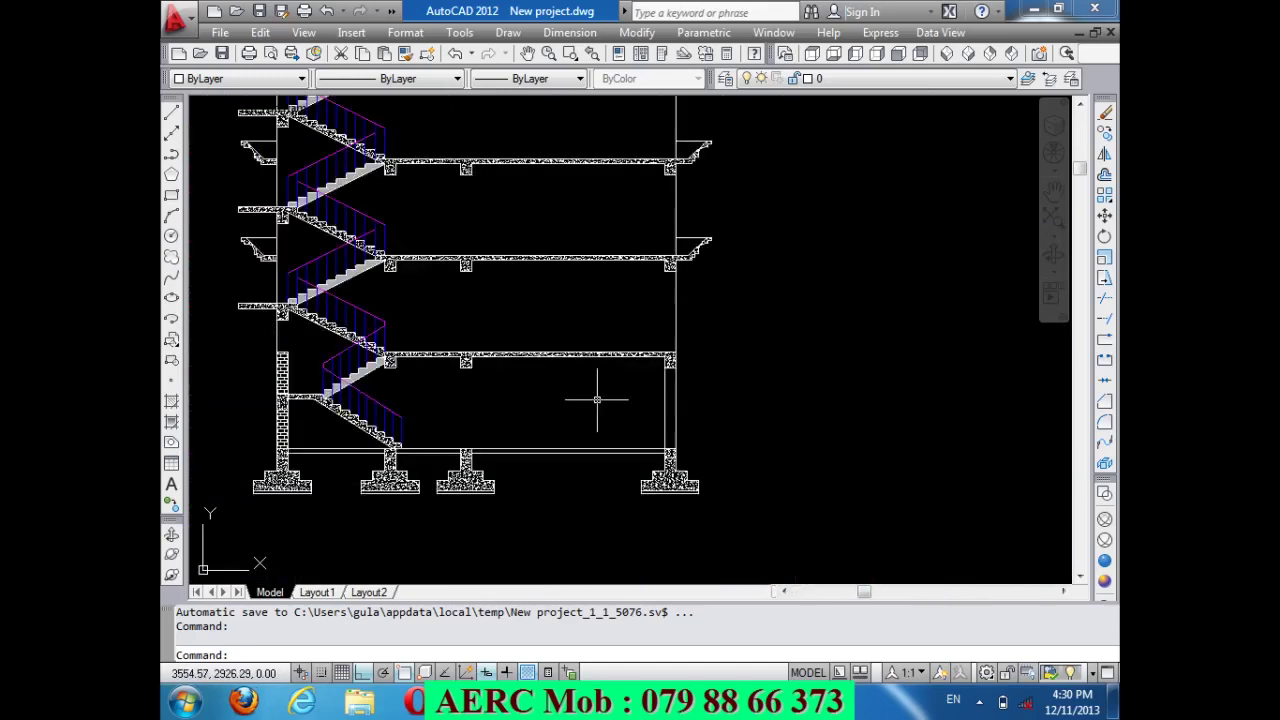
pyautogui.click(281, 428)
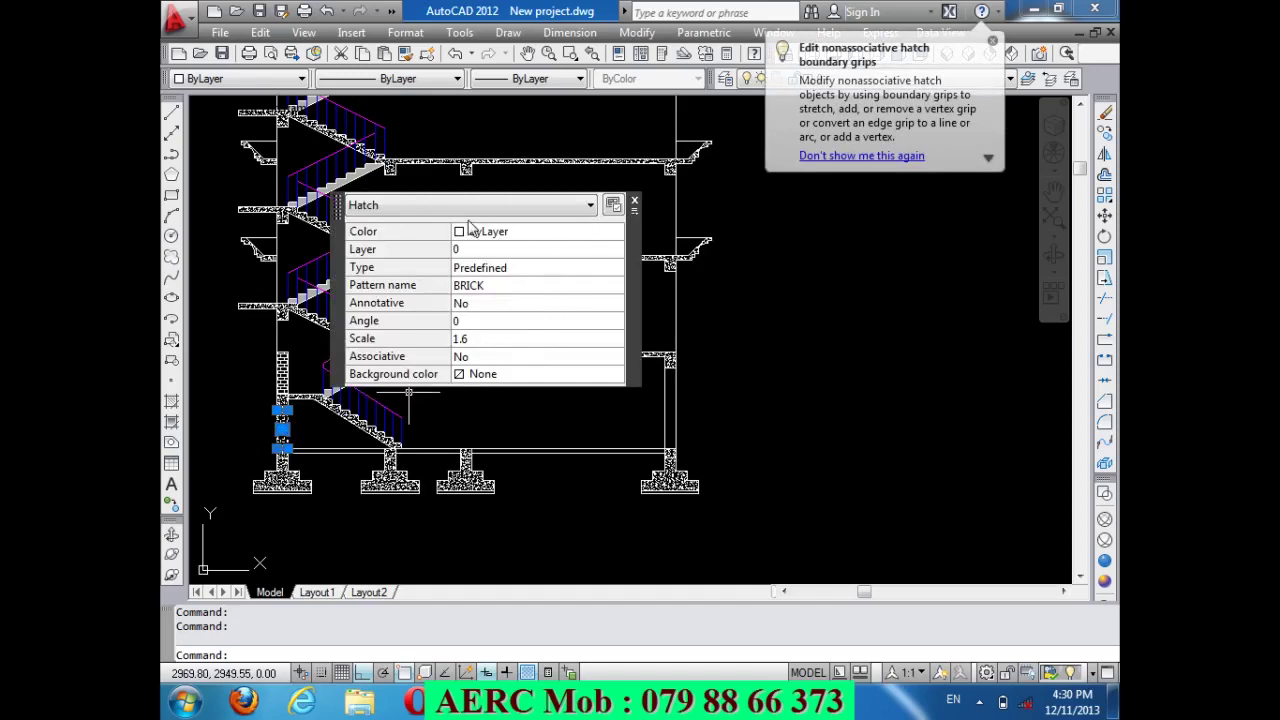
pyautogui.press('Escape')
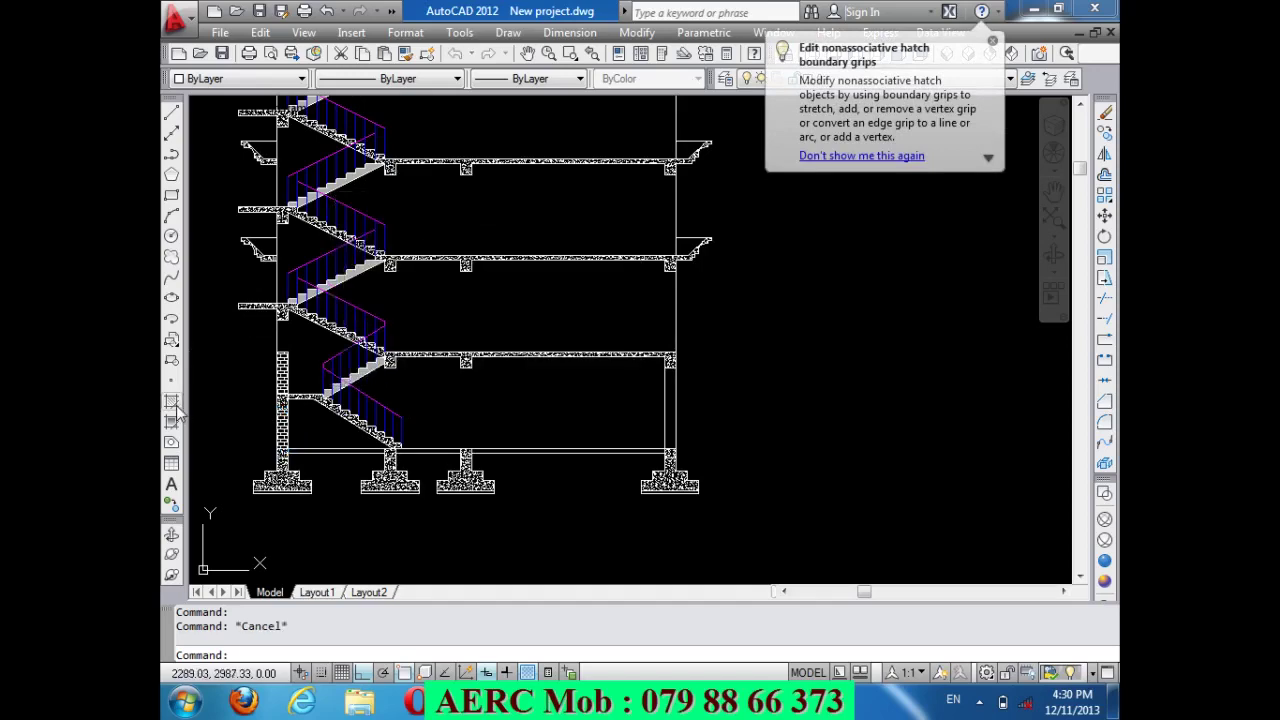
# Apply the BRICK hatch at scale 1.6 inside the right ground-floor wall.
pyautogui.click(171, 401)
pyautogui.click(651, 111)
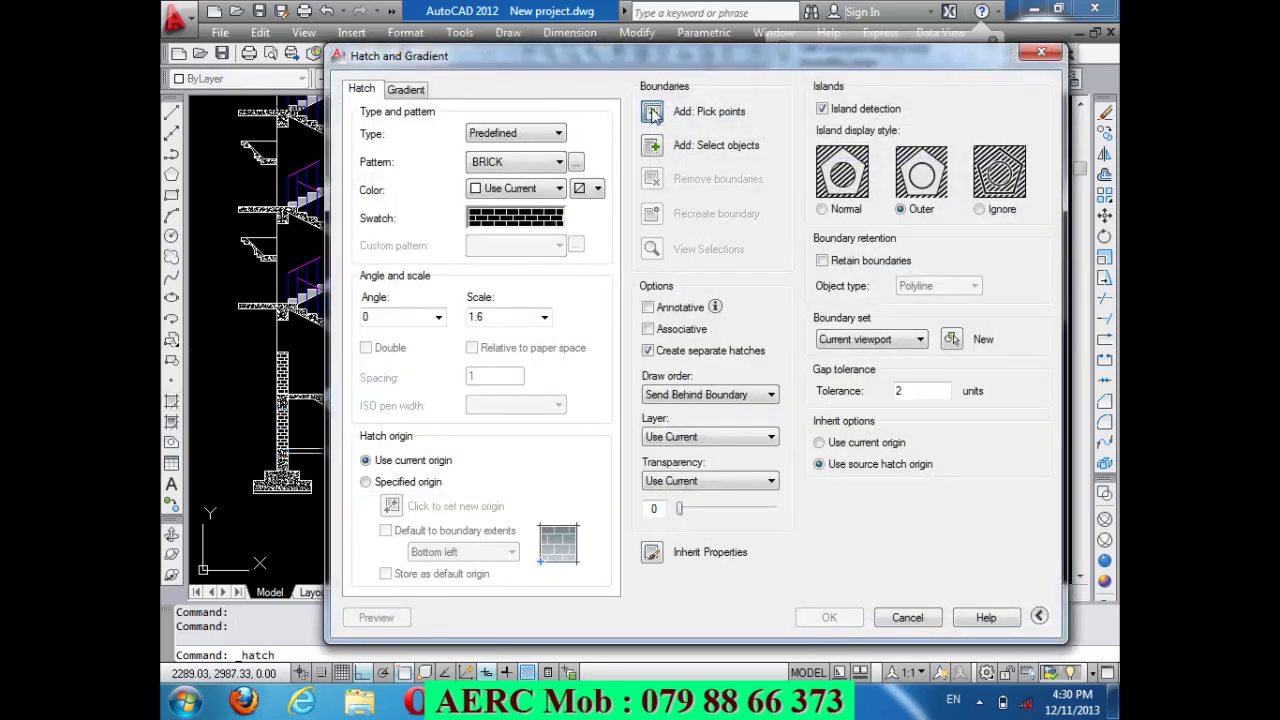
pyautogui.click(663, 396)
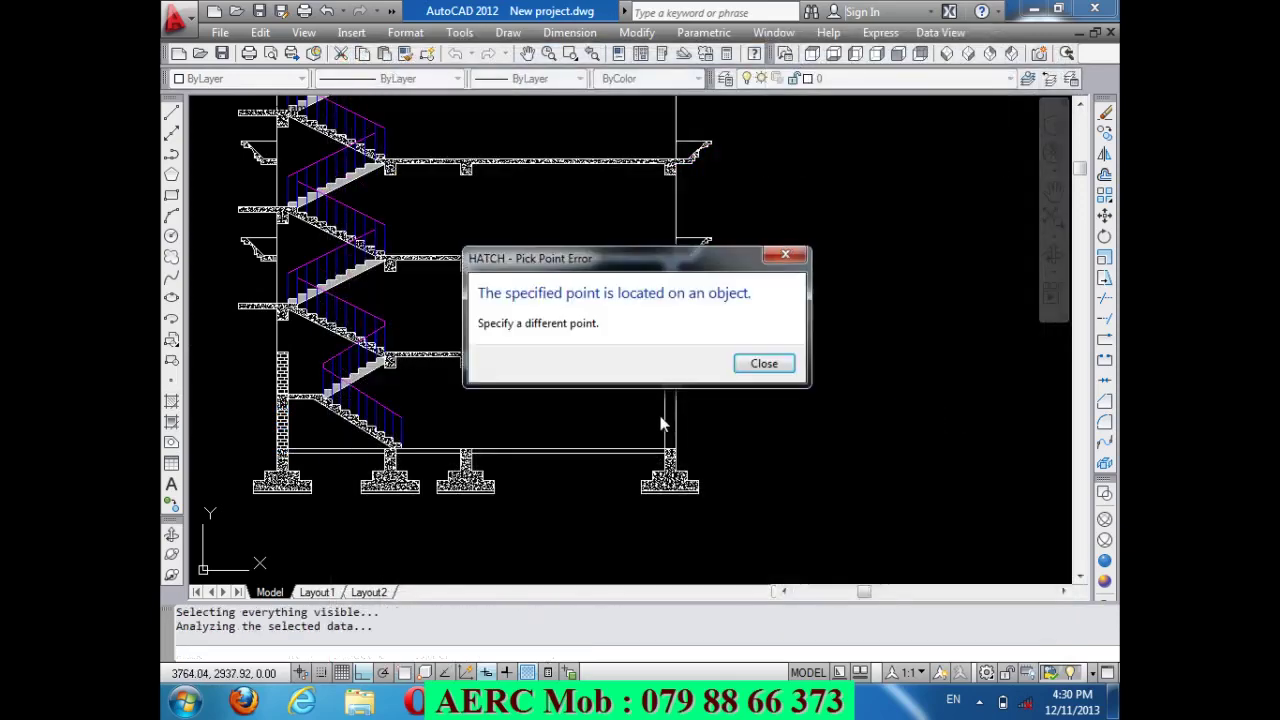
pyautogui.click(750, 368)
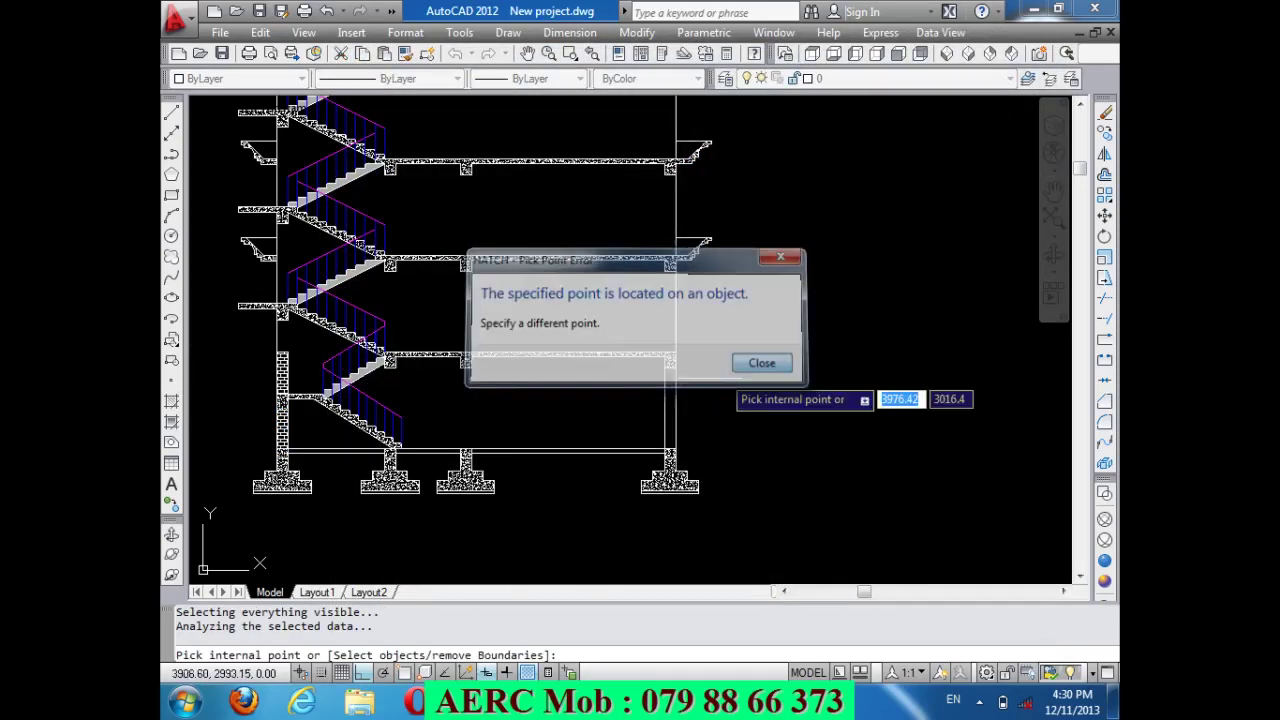
pyautogui.click(670, 401)
pyautogui.press('Return')
pyautogui.click(829, 617)
pyautogui.scroll(2, 681, 445)
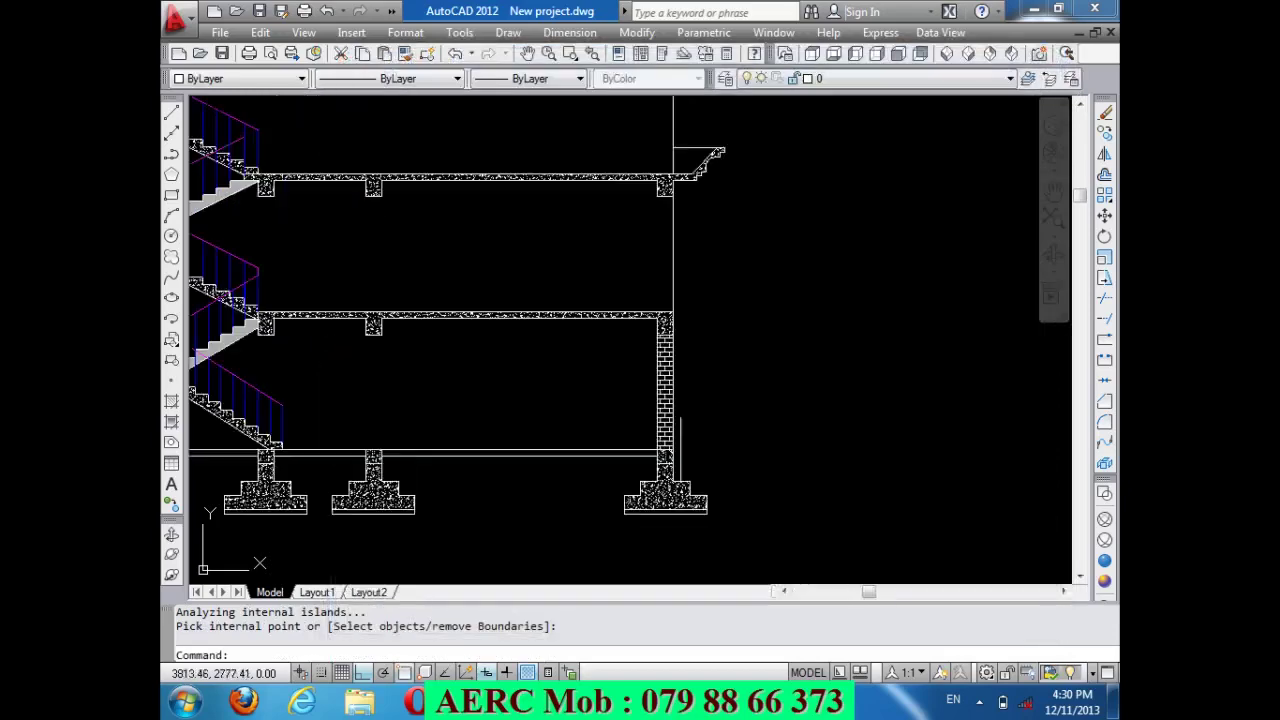
pyautogui.scroll(3, 681, 445)
pyautogui.scroll(-3, 754, 451)
pyautogui.scroll(-2, 687, 505)
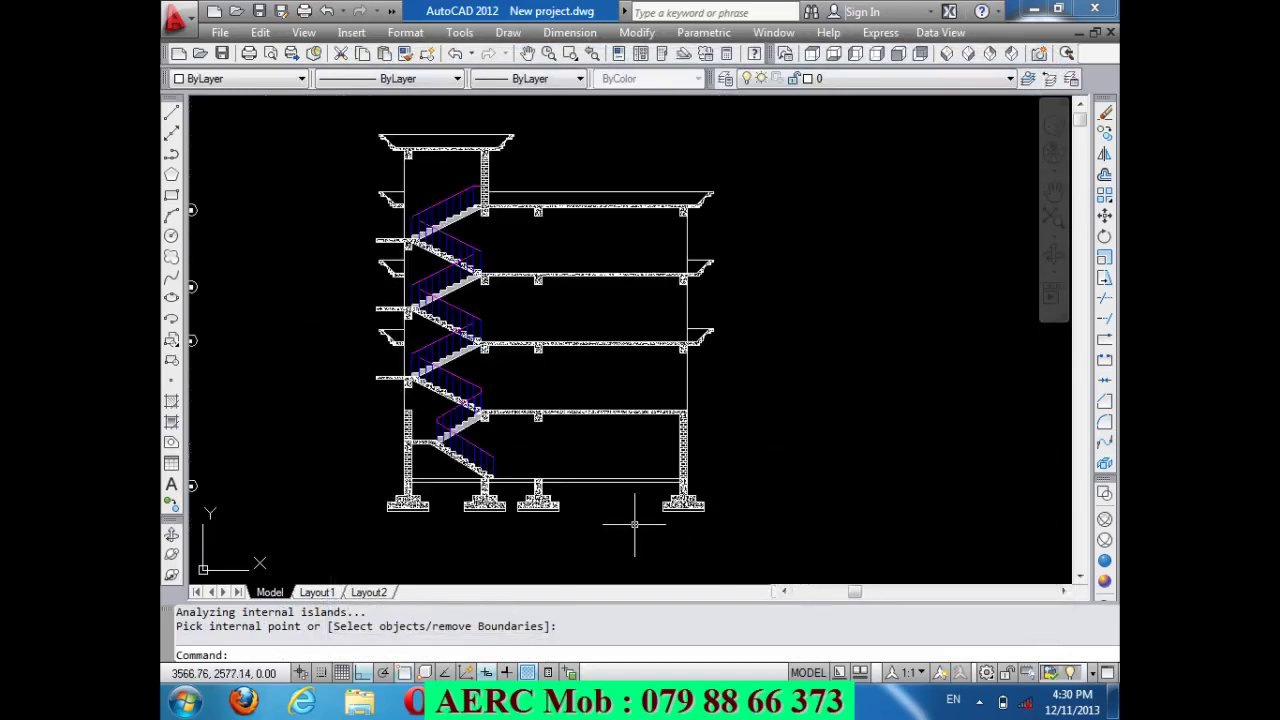
pyautogui.scroll(2, 609, 325)
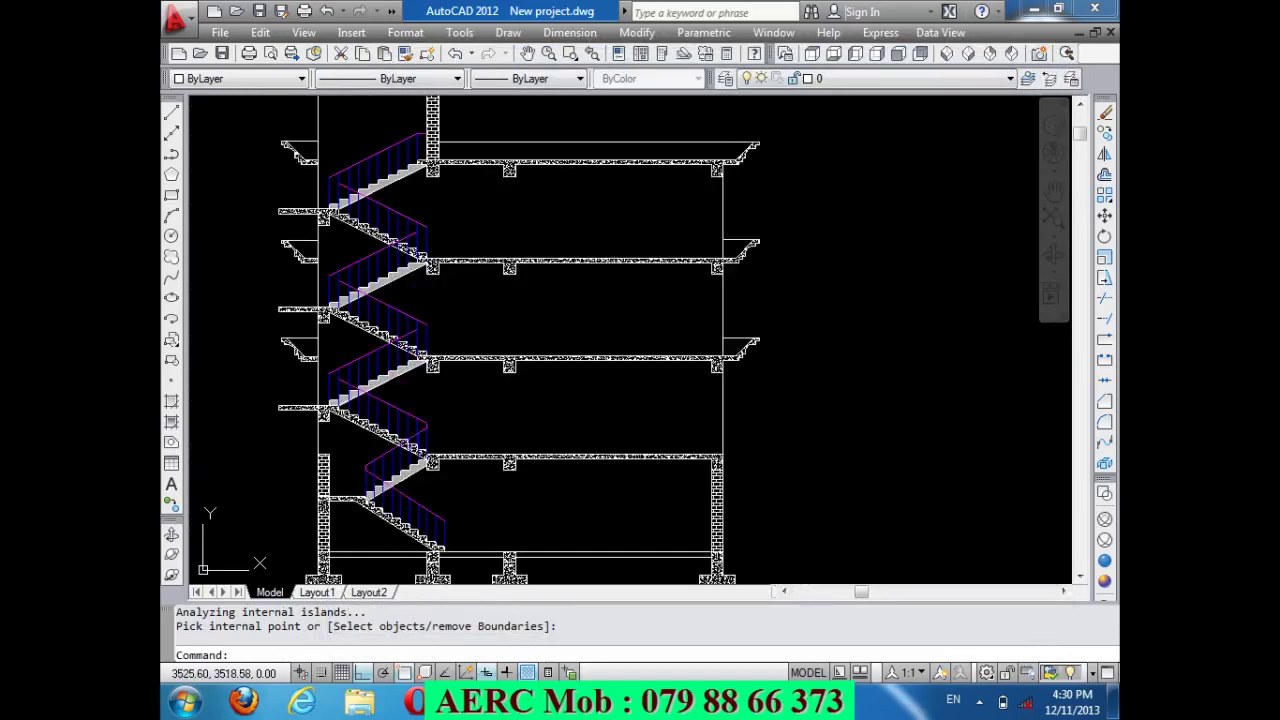
pyautogui.scroll(-1, 648, 310)
pyautogui.scroll(2, 686, 349)
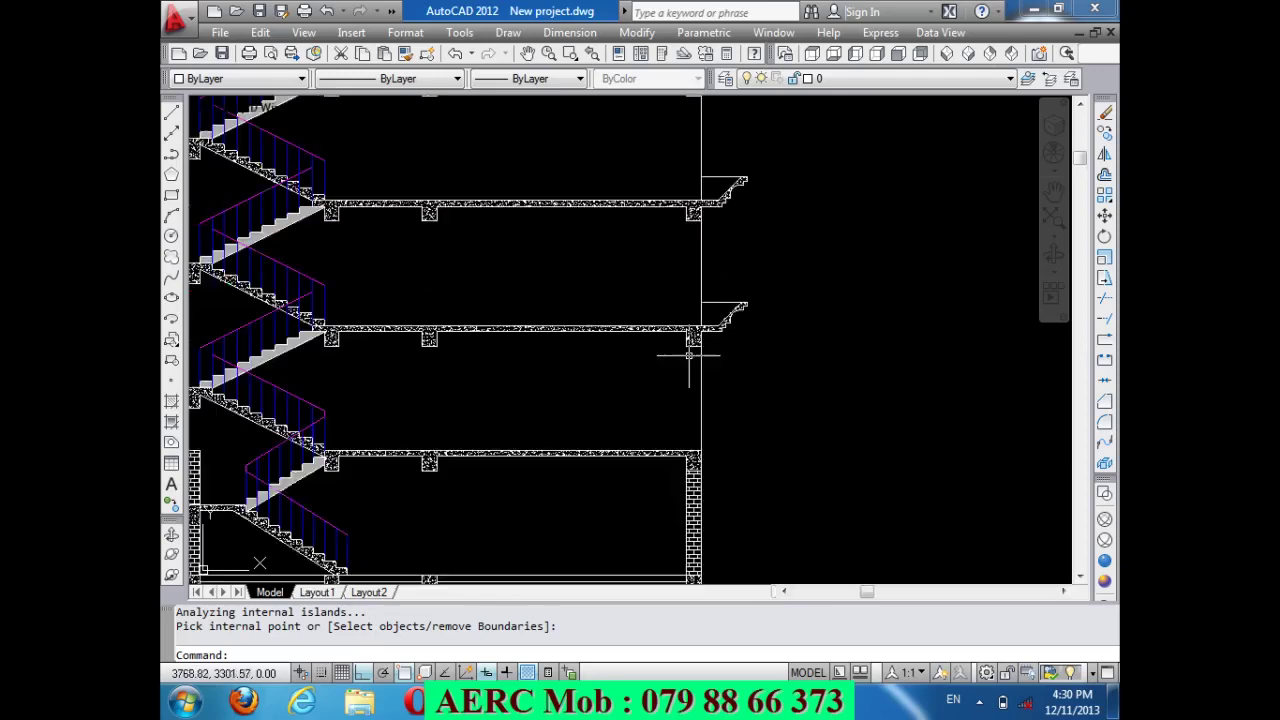
pyautogui.scroll(2, 694, 334)
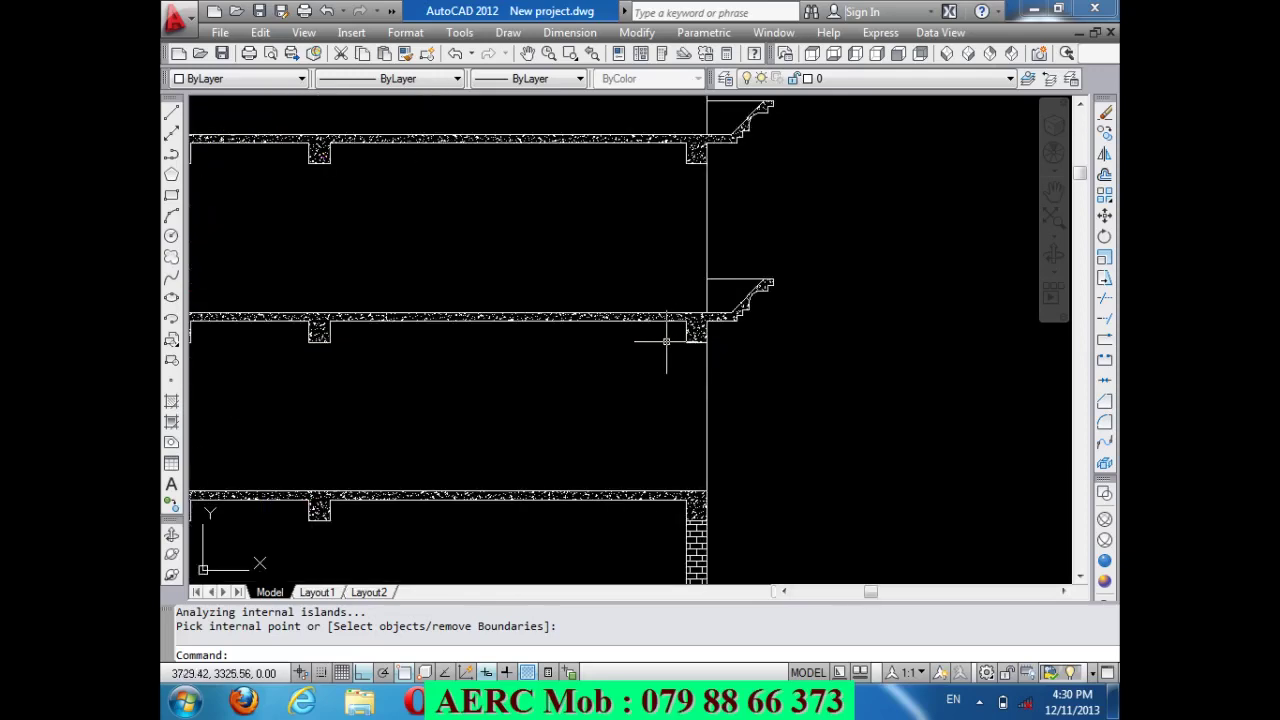
pyautogui.scroll(-2, 673, 418)
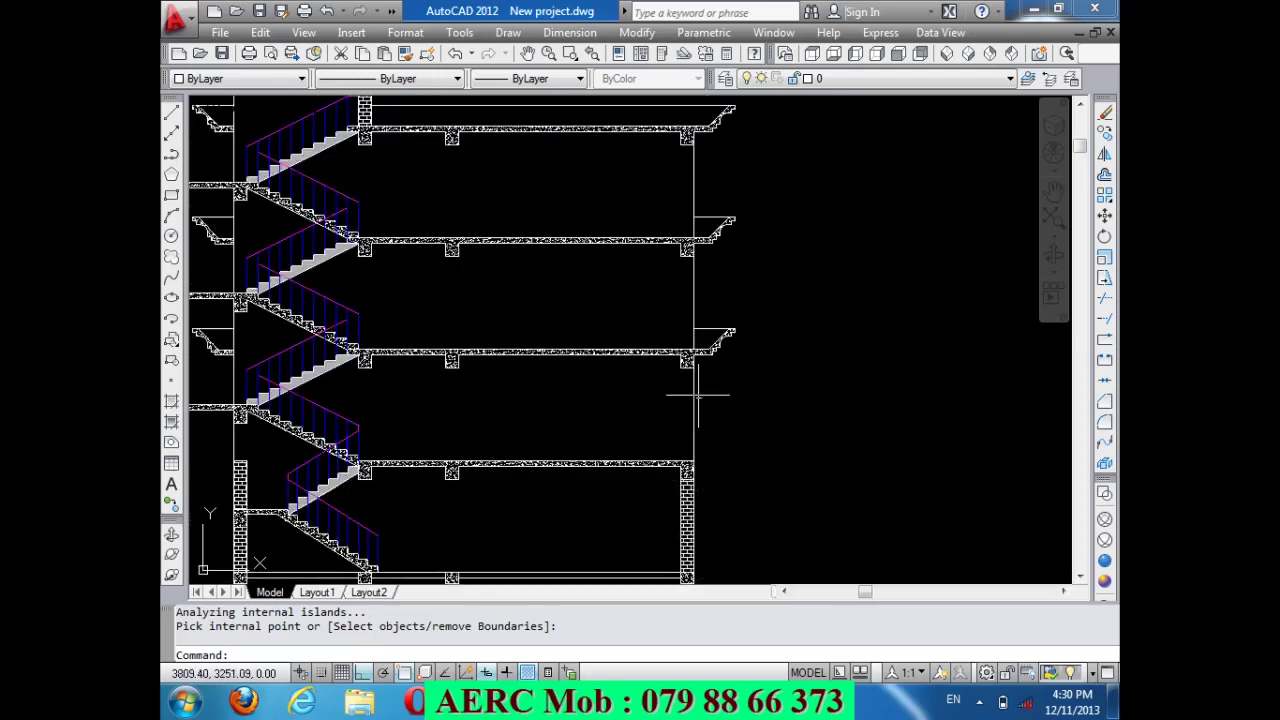
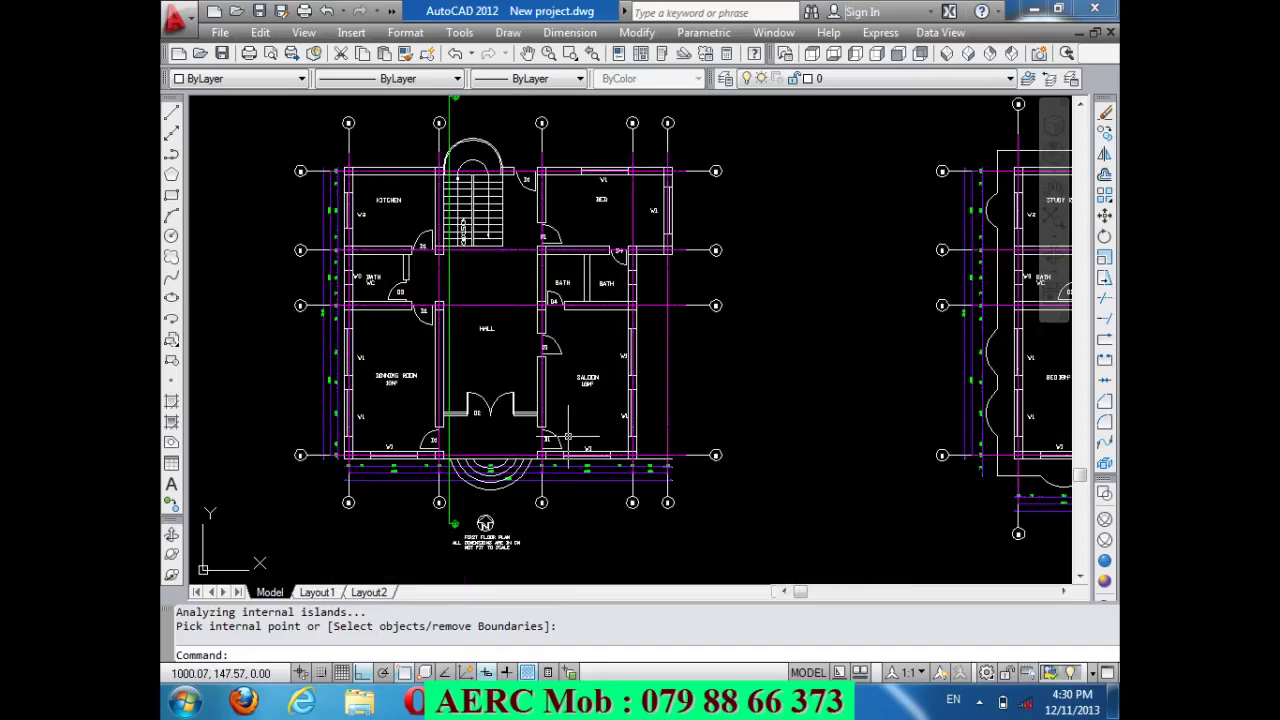
# Zoom in and out across the finished floor plans to look them over.
pyautogui.scroll(-2, 463, 437)
pyautogui.scroll(3, 772, 443)
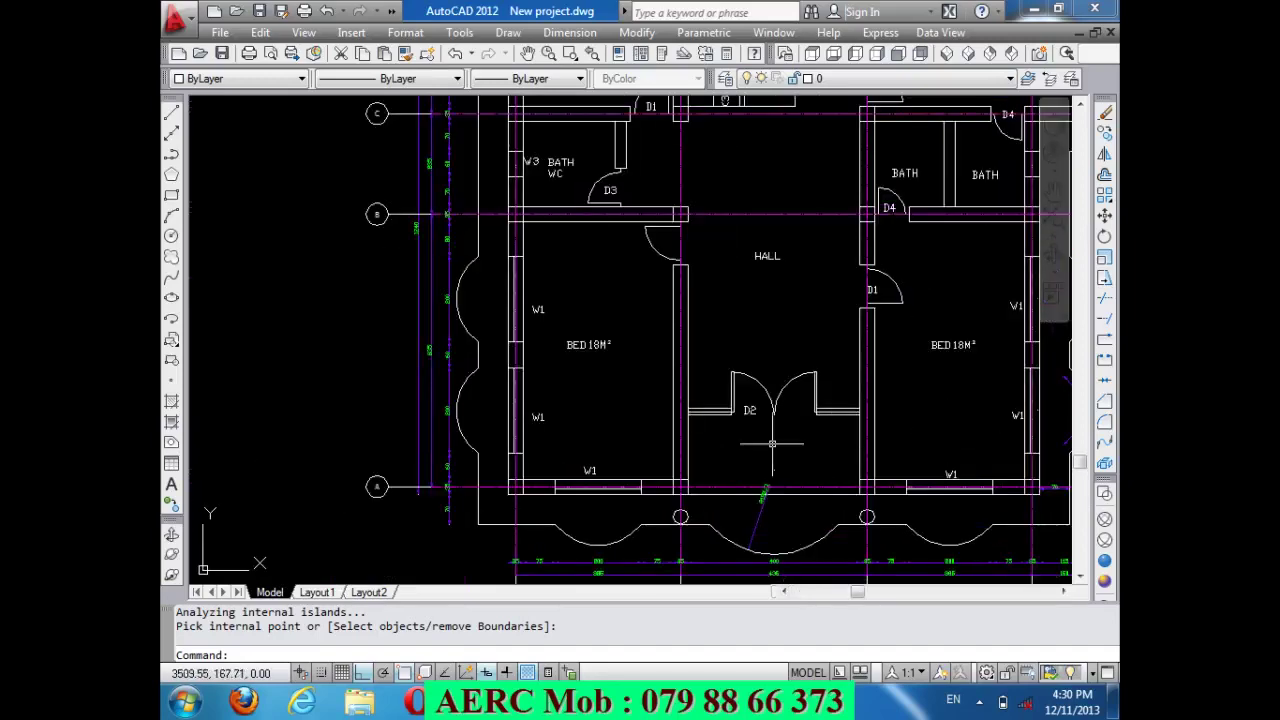
pyautogui.scroll(-3, 544, 447)
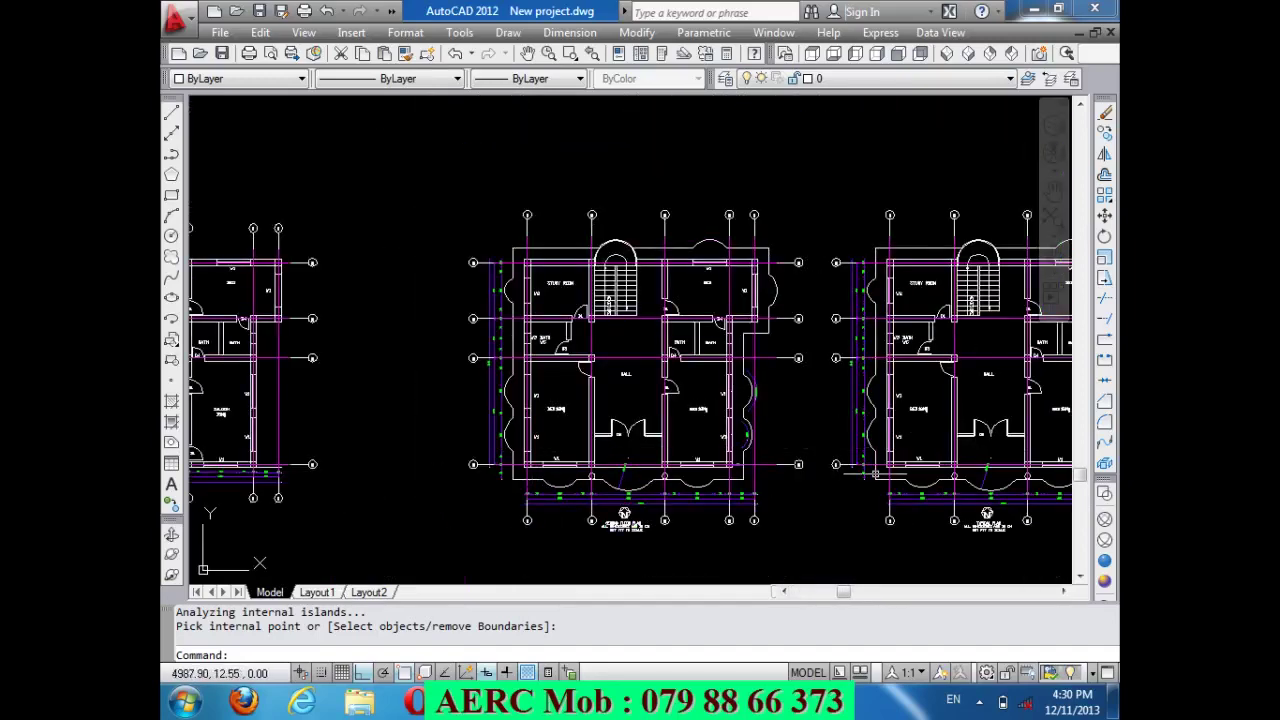
pyautogui.scroll(-2, 875, 475)
pyautogui.scroll(3, 930, 470)
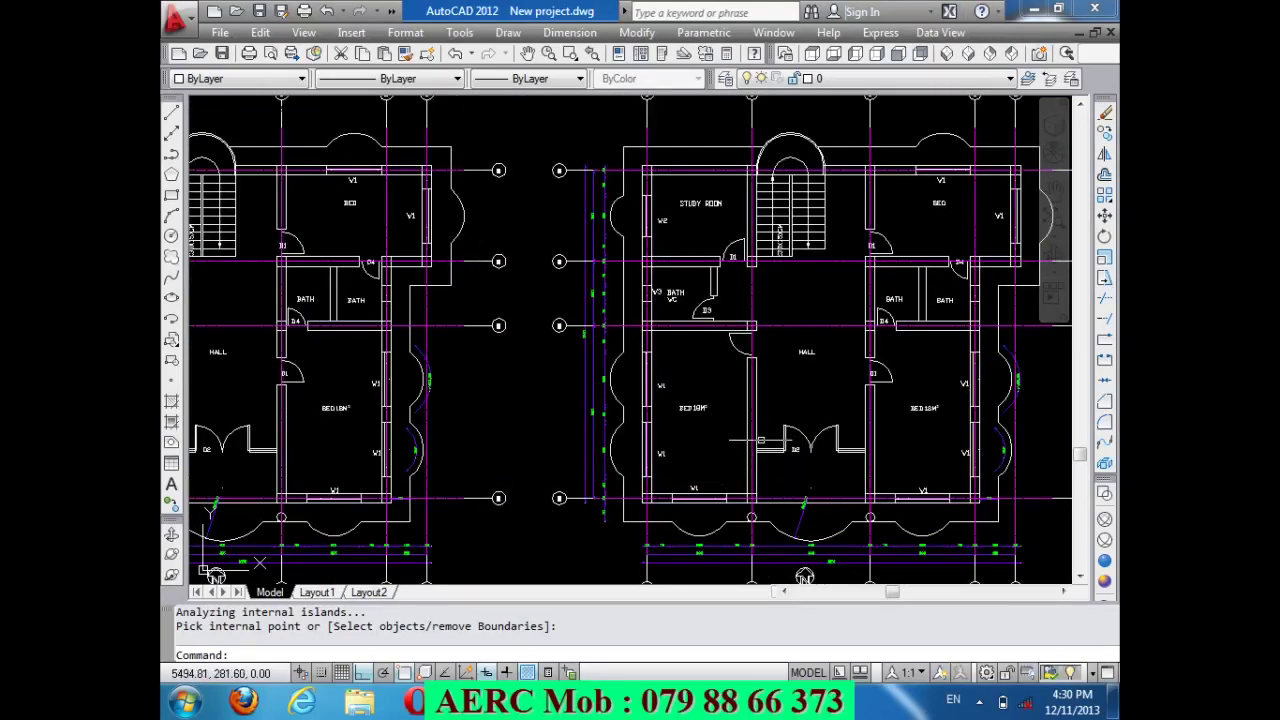
pyautogui.scroll(-3, 760, 432)
# Zoom in and out around the third floor plan to inspect its details.
pyautogui.click(800, 436)
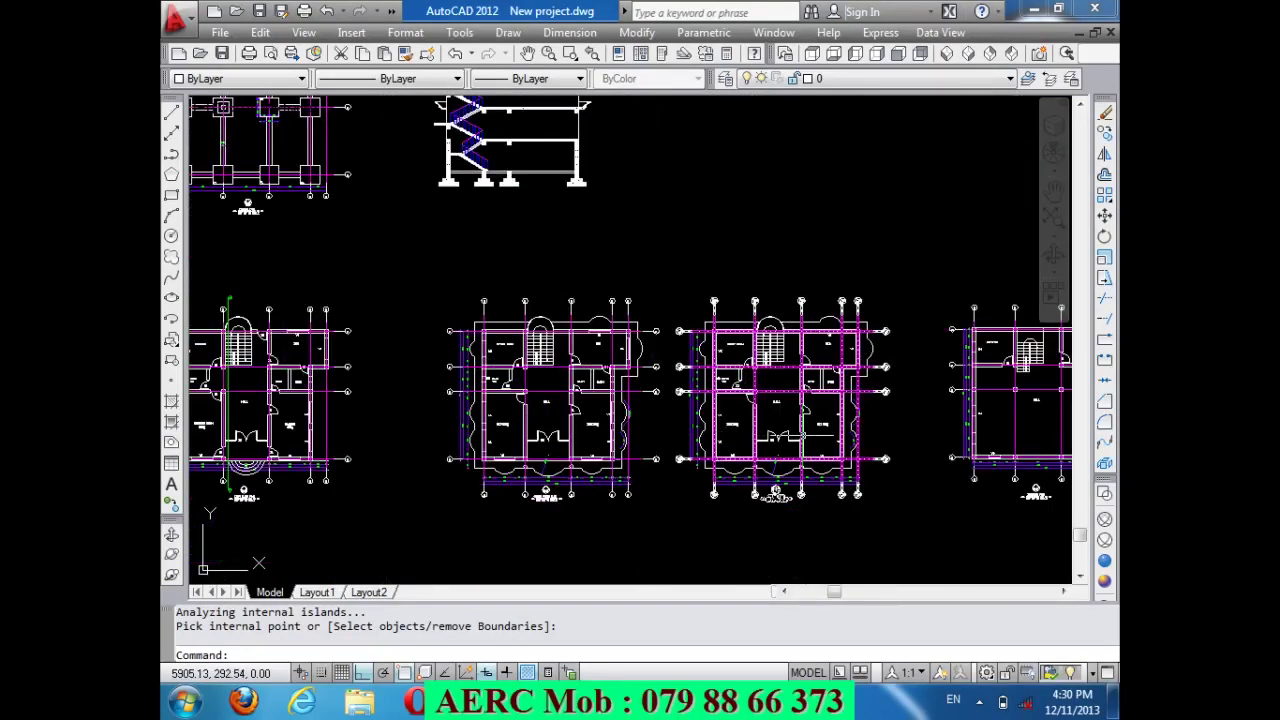
pyautogui.scroll(5, 800, 436)
pyautogui.scroll(-5, 810, 432)
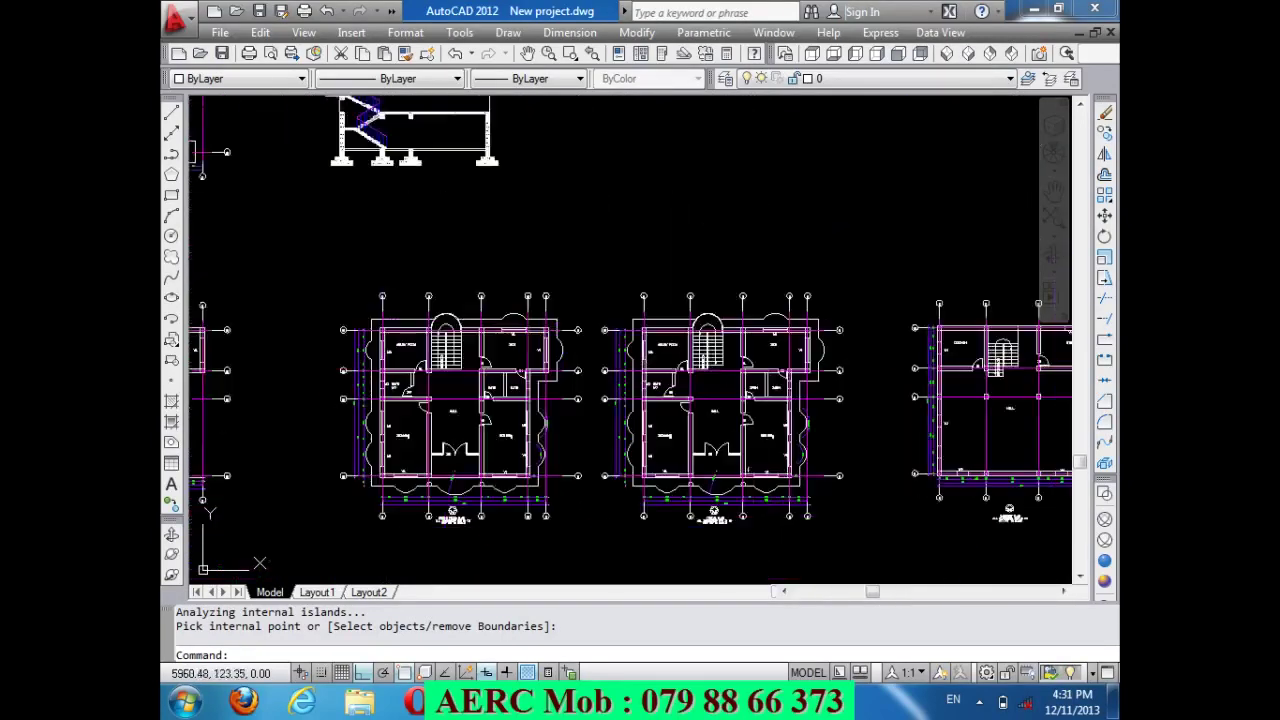
pyautogui.scroll(-3, 620, 450)
pyautogui.scroll(2, 690, 300)
pyautogui.scroll(4, 670, 313)
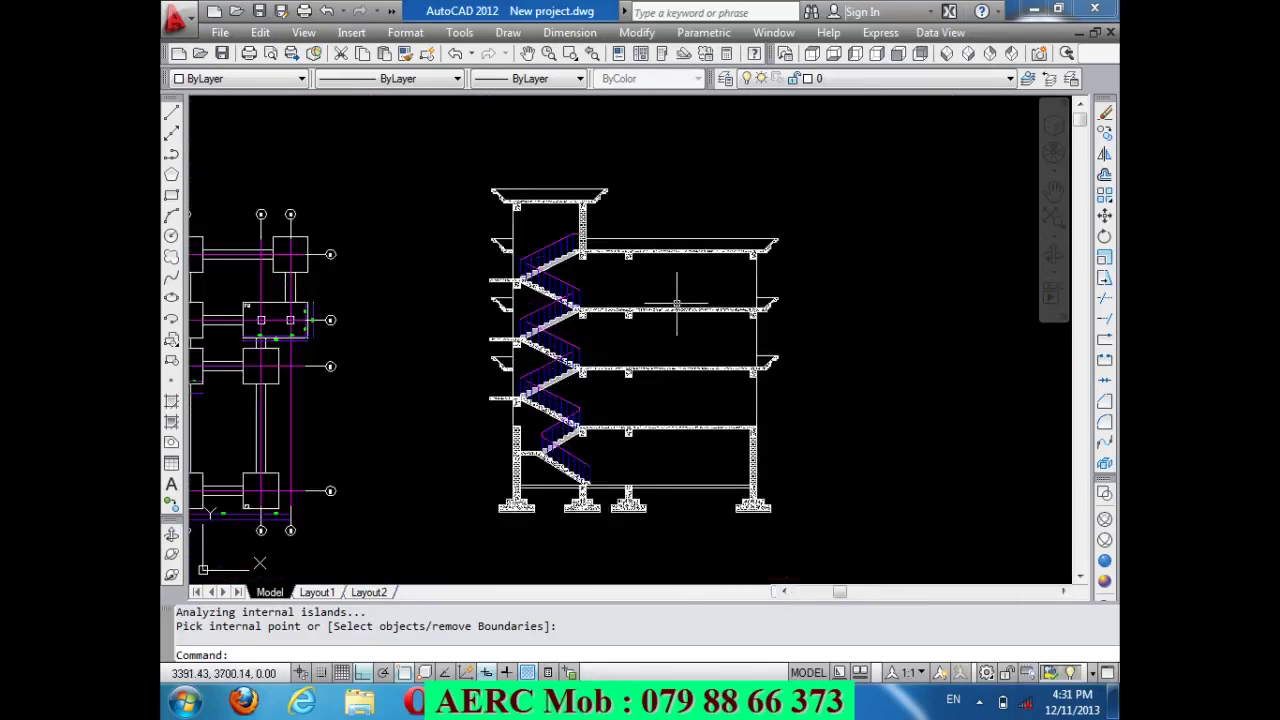
pyautogui.scroll(2, 676, 305)
pyautogui.scroll(-2, 677, 305)
pyautogui.scroll(2, 679, 313)
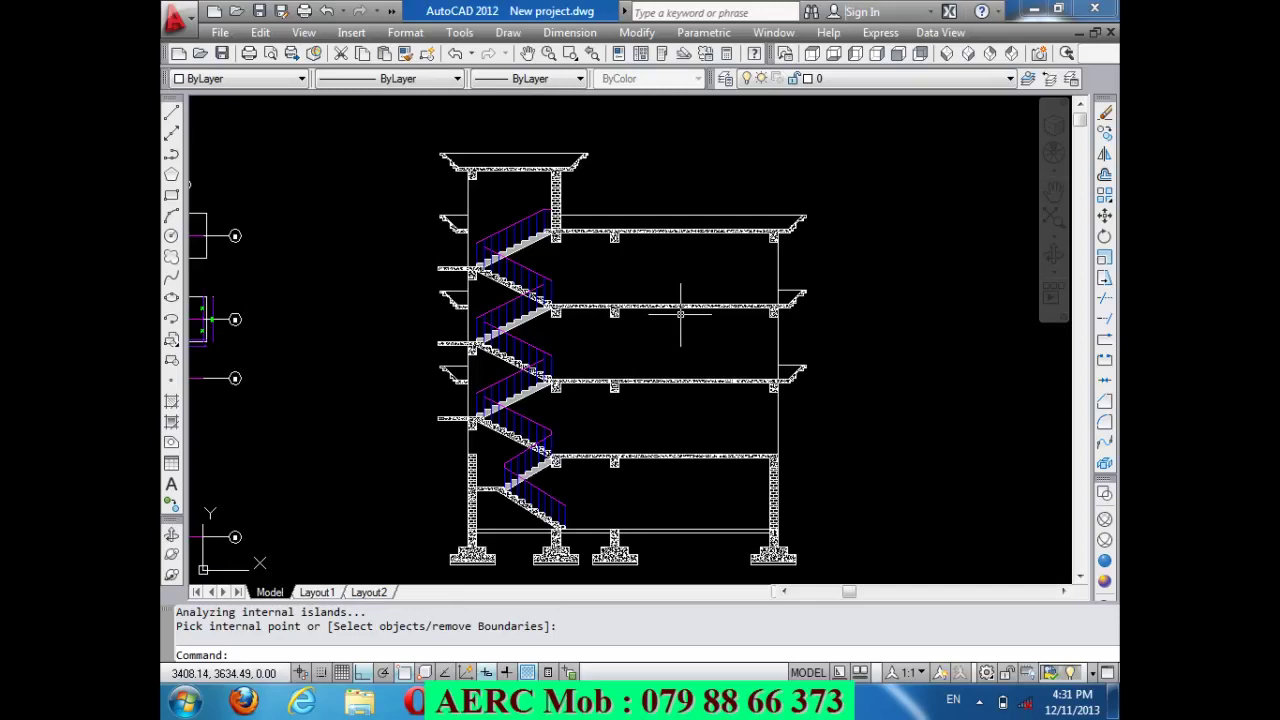
# Bring the hatched stair section drawing into view.
pyautogui.click(980, 703)
pyautogui.click(1007, 605)
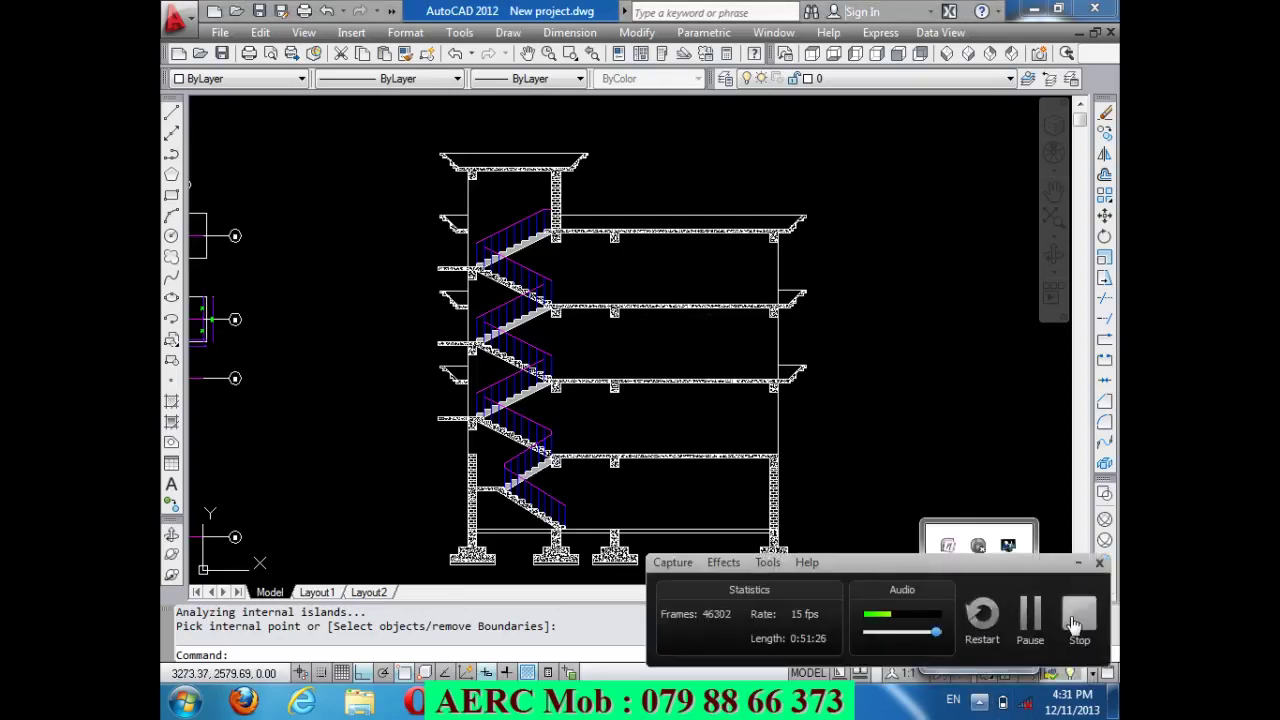
pyautogui.click(1077, 612)
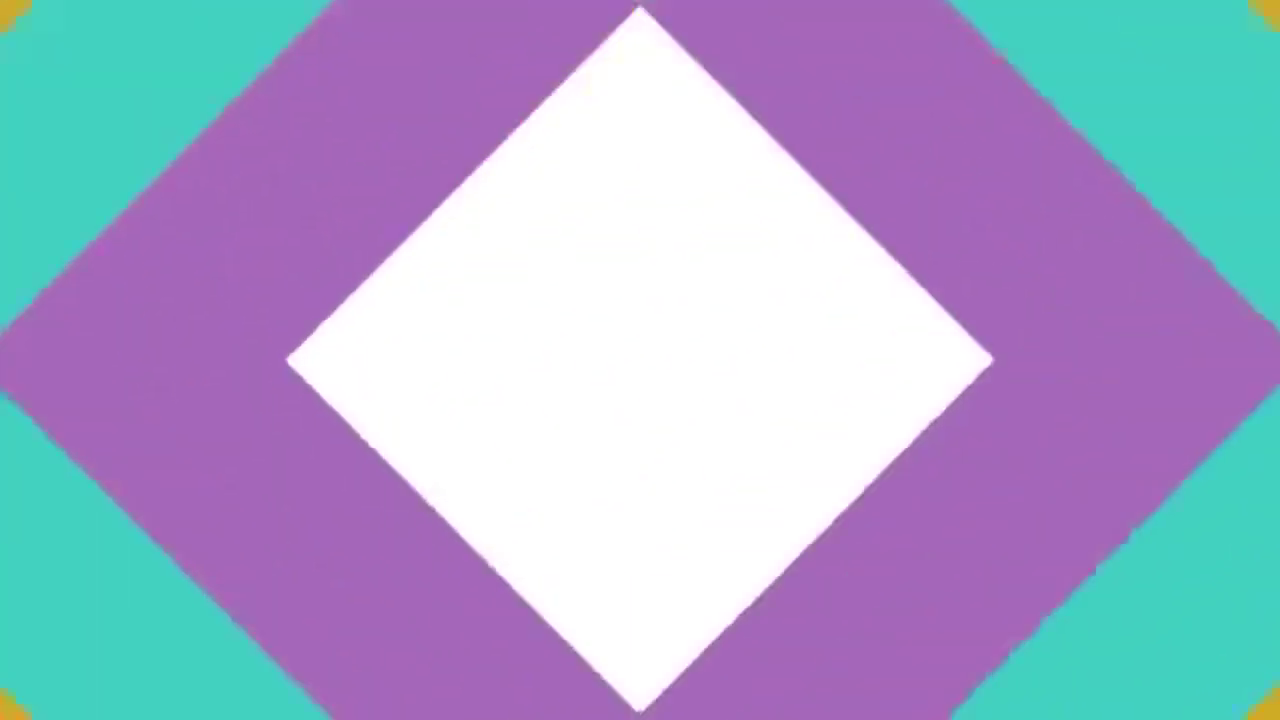